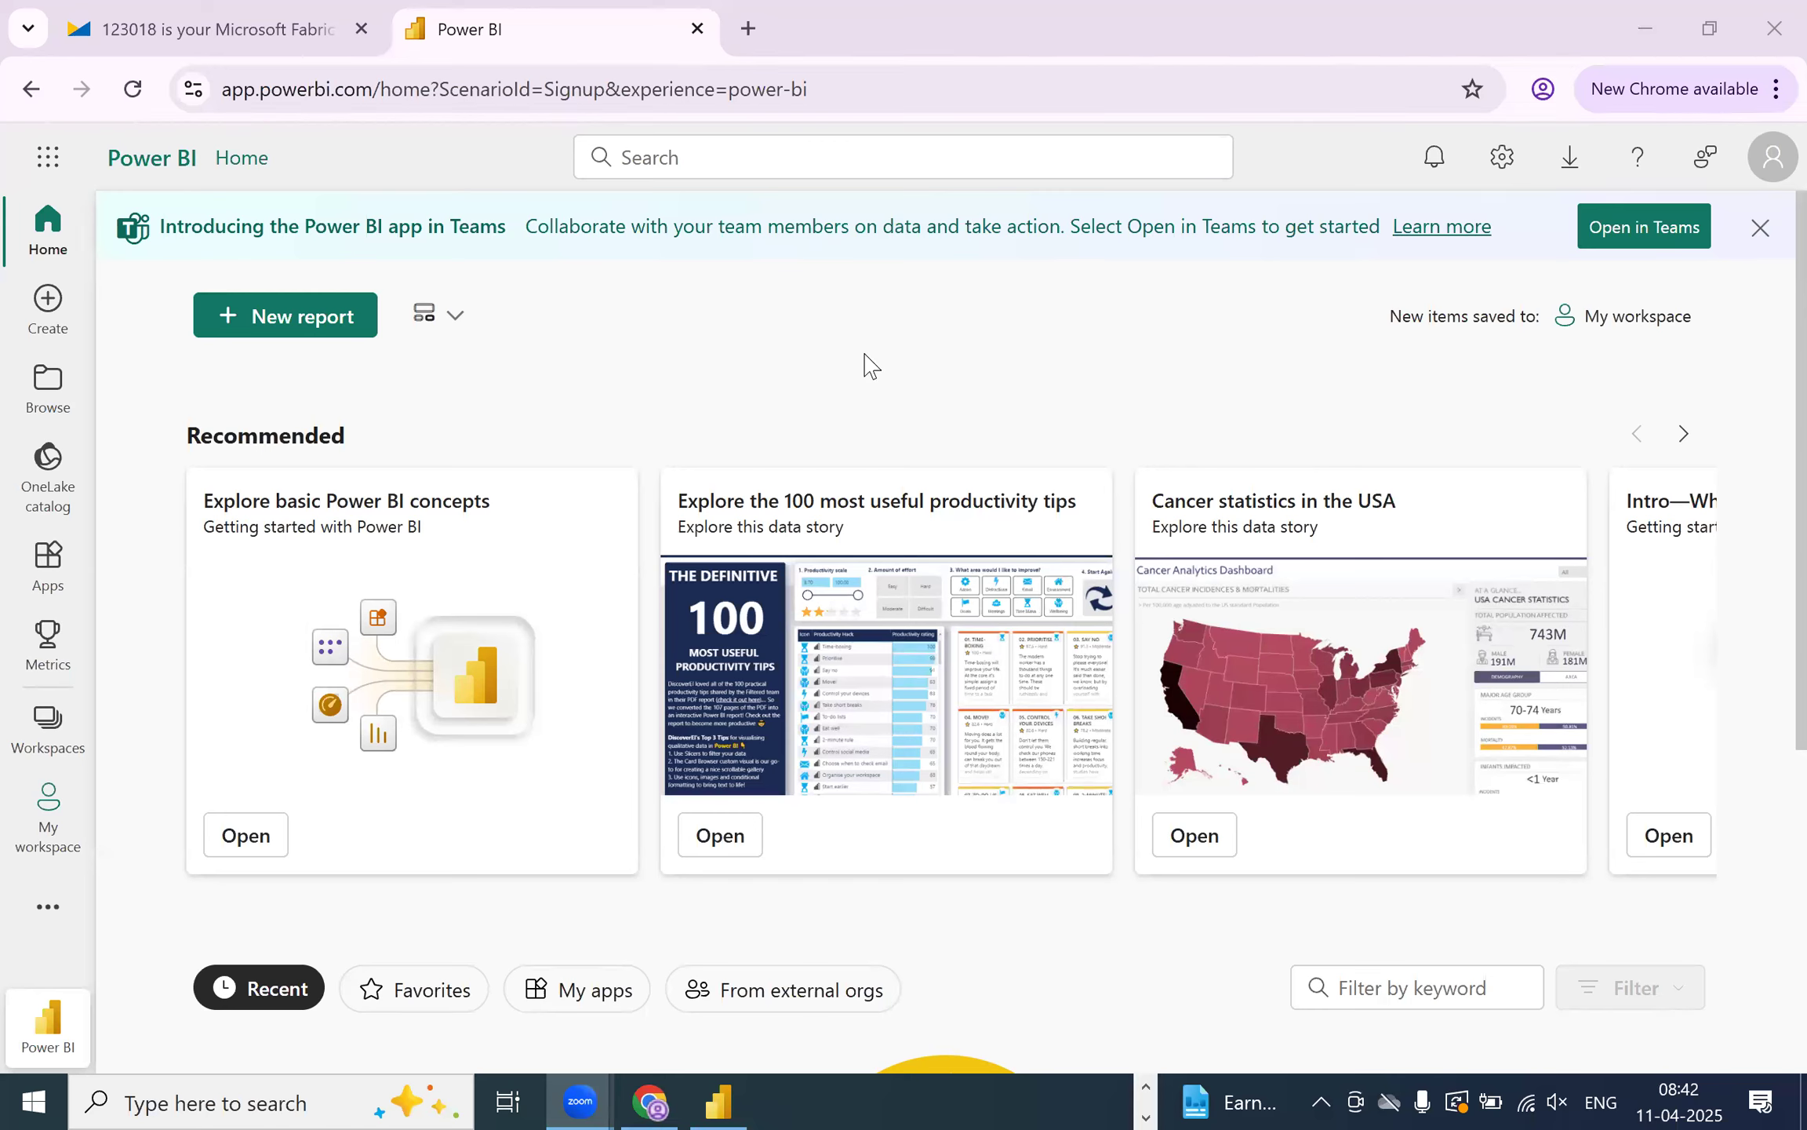
- Open the XYZ_SuperMarkets_BRD document in Word from the desktop's Project Training folder and enable editing
{"action": "left_click", "coordinate": [1645, 30]}
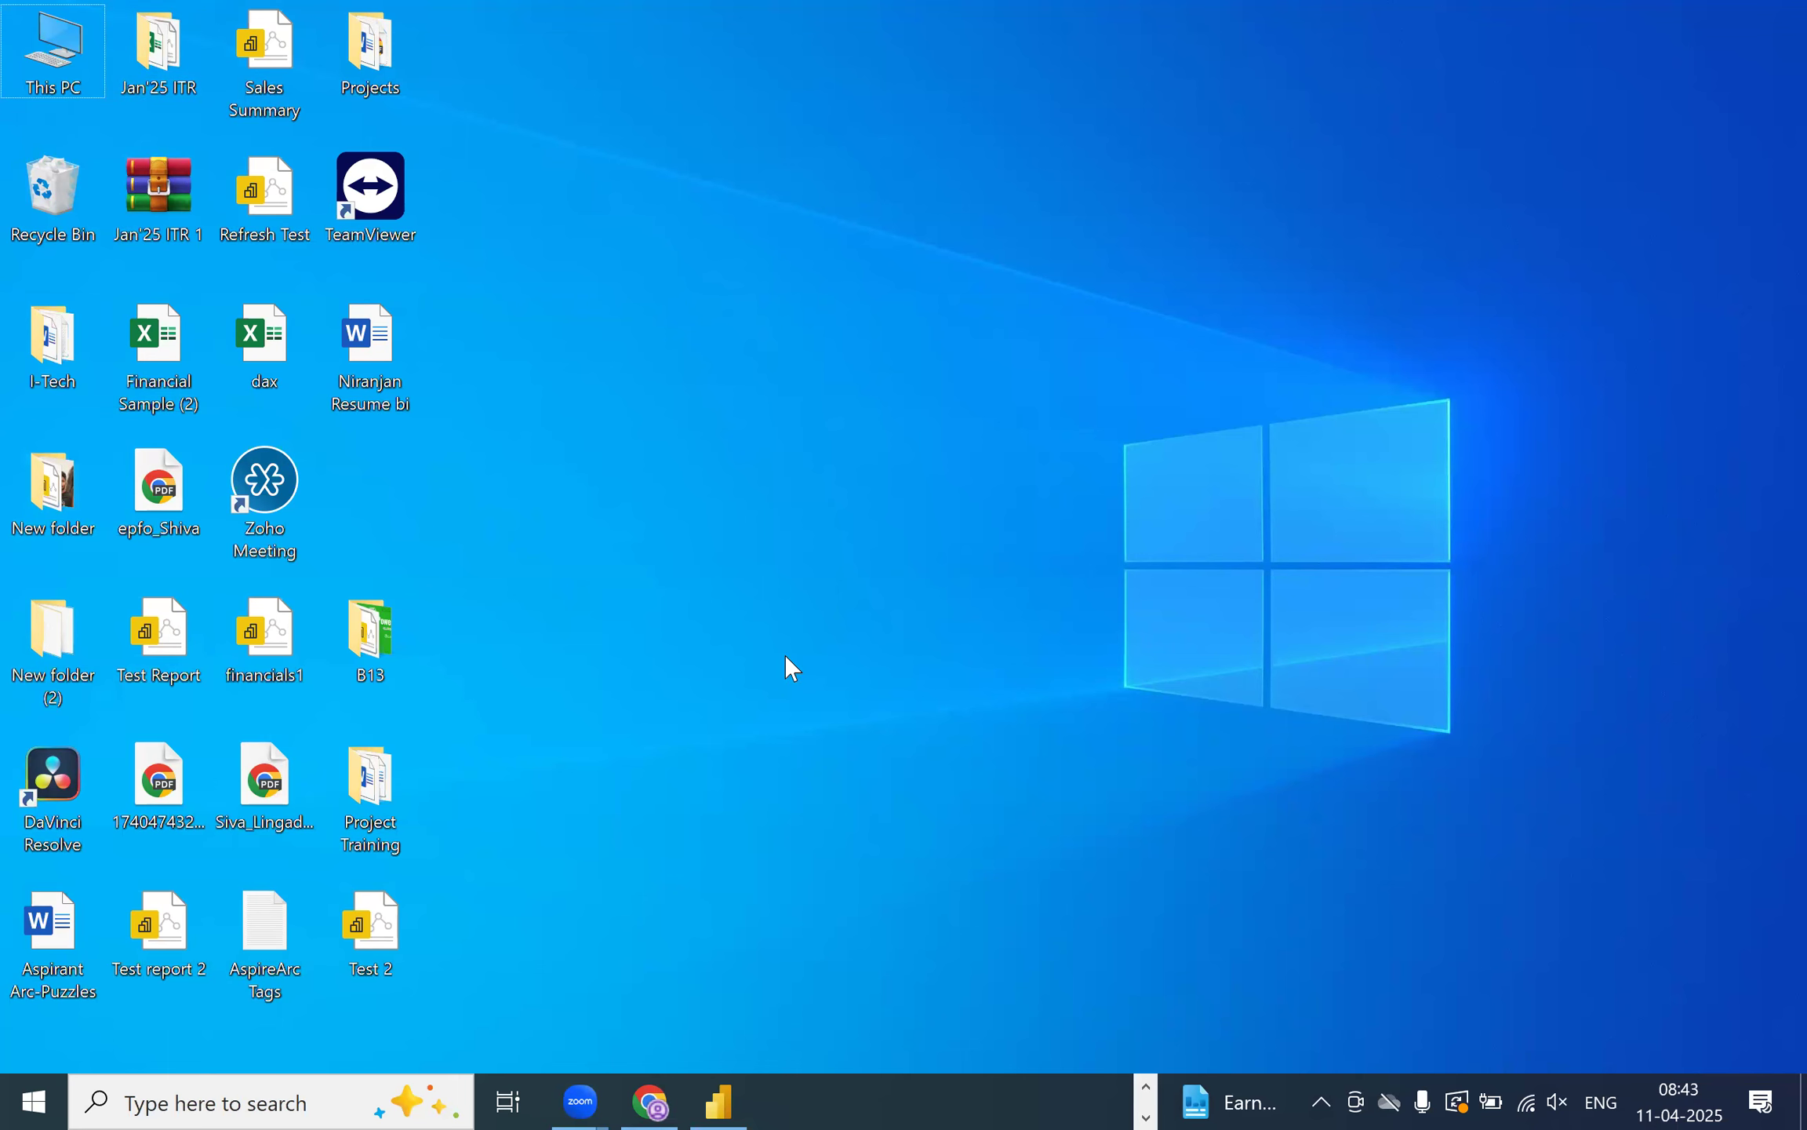
{"action": "key", "text": "super+e"}
{"action": "left_click", "coordinate": [618, 452]}
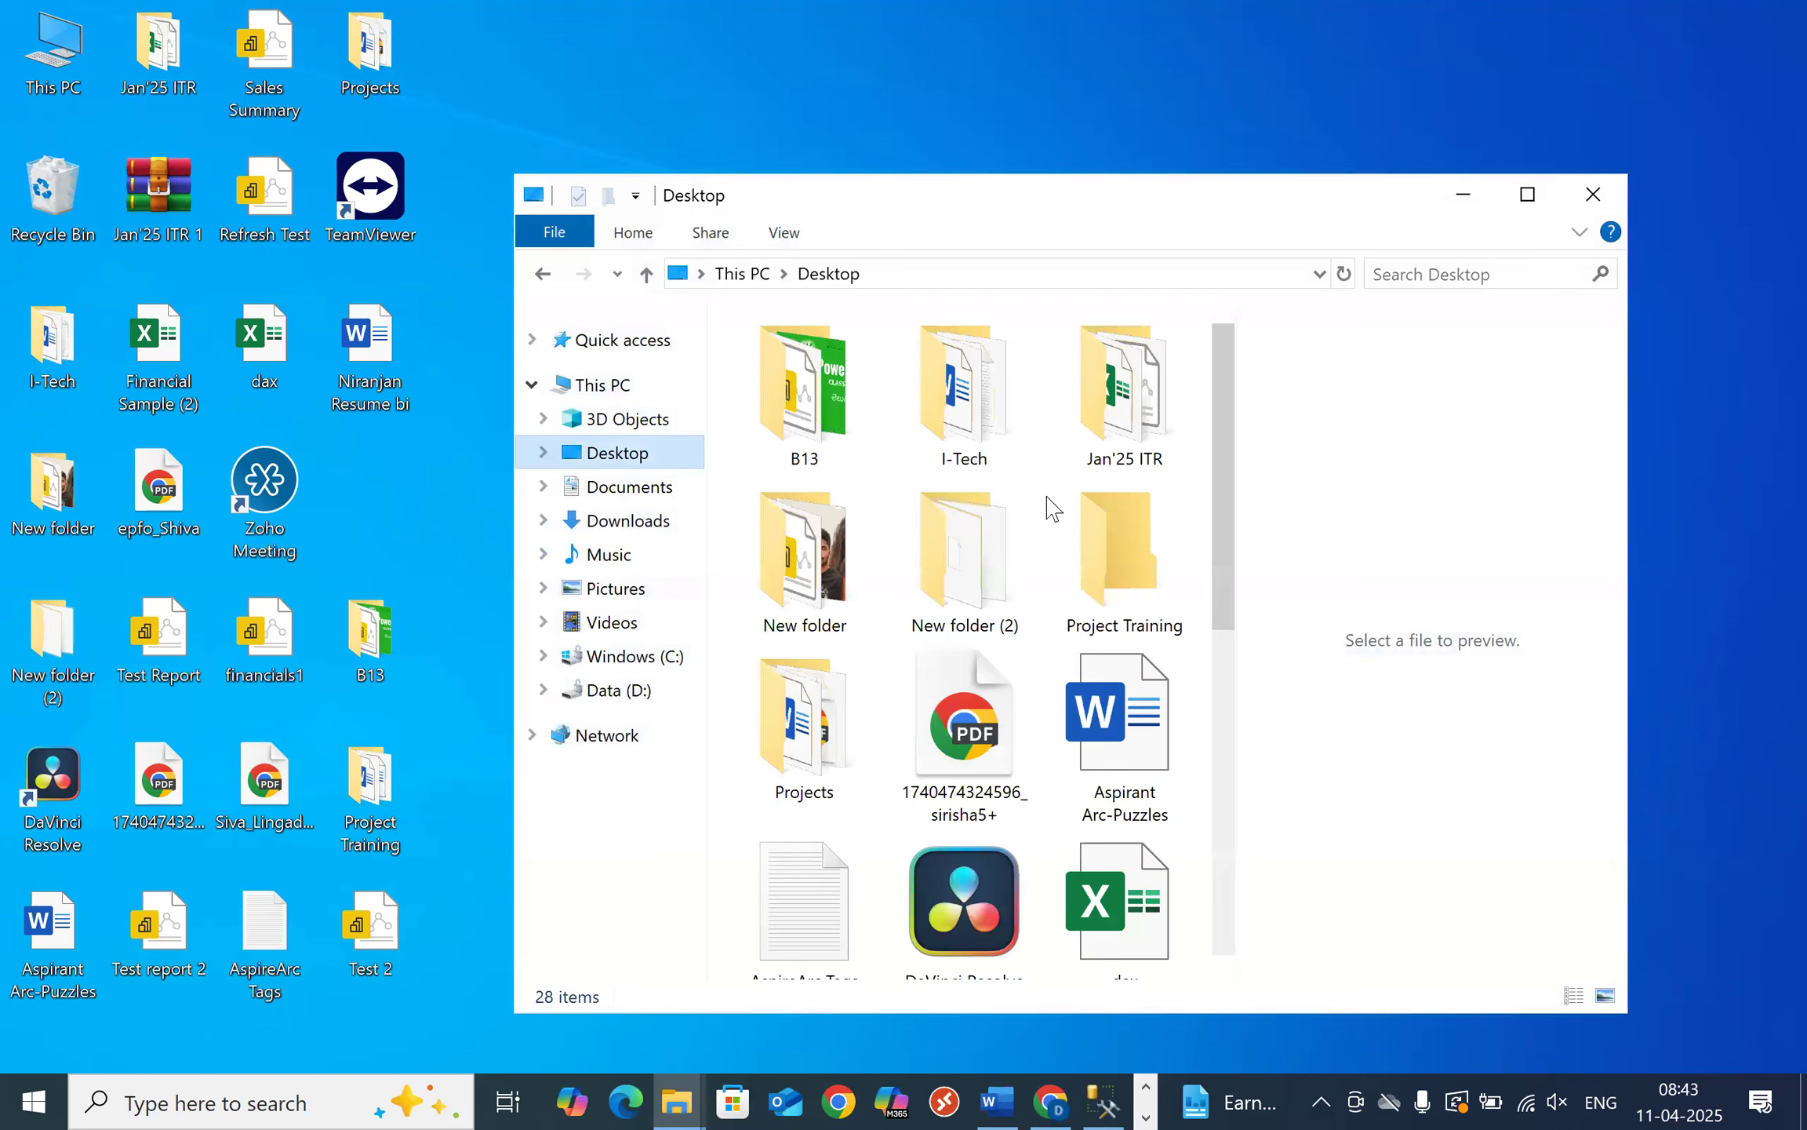
{"action": "double_click", "coordinate": [1118, 553]}
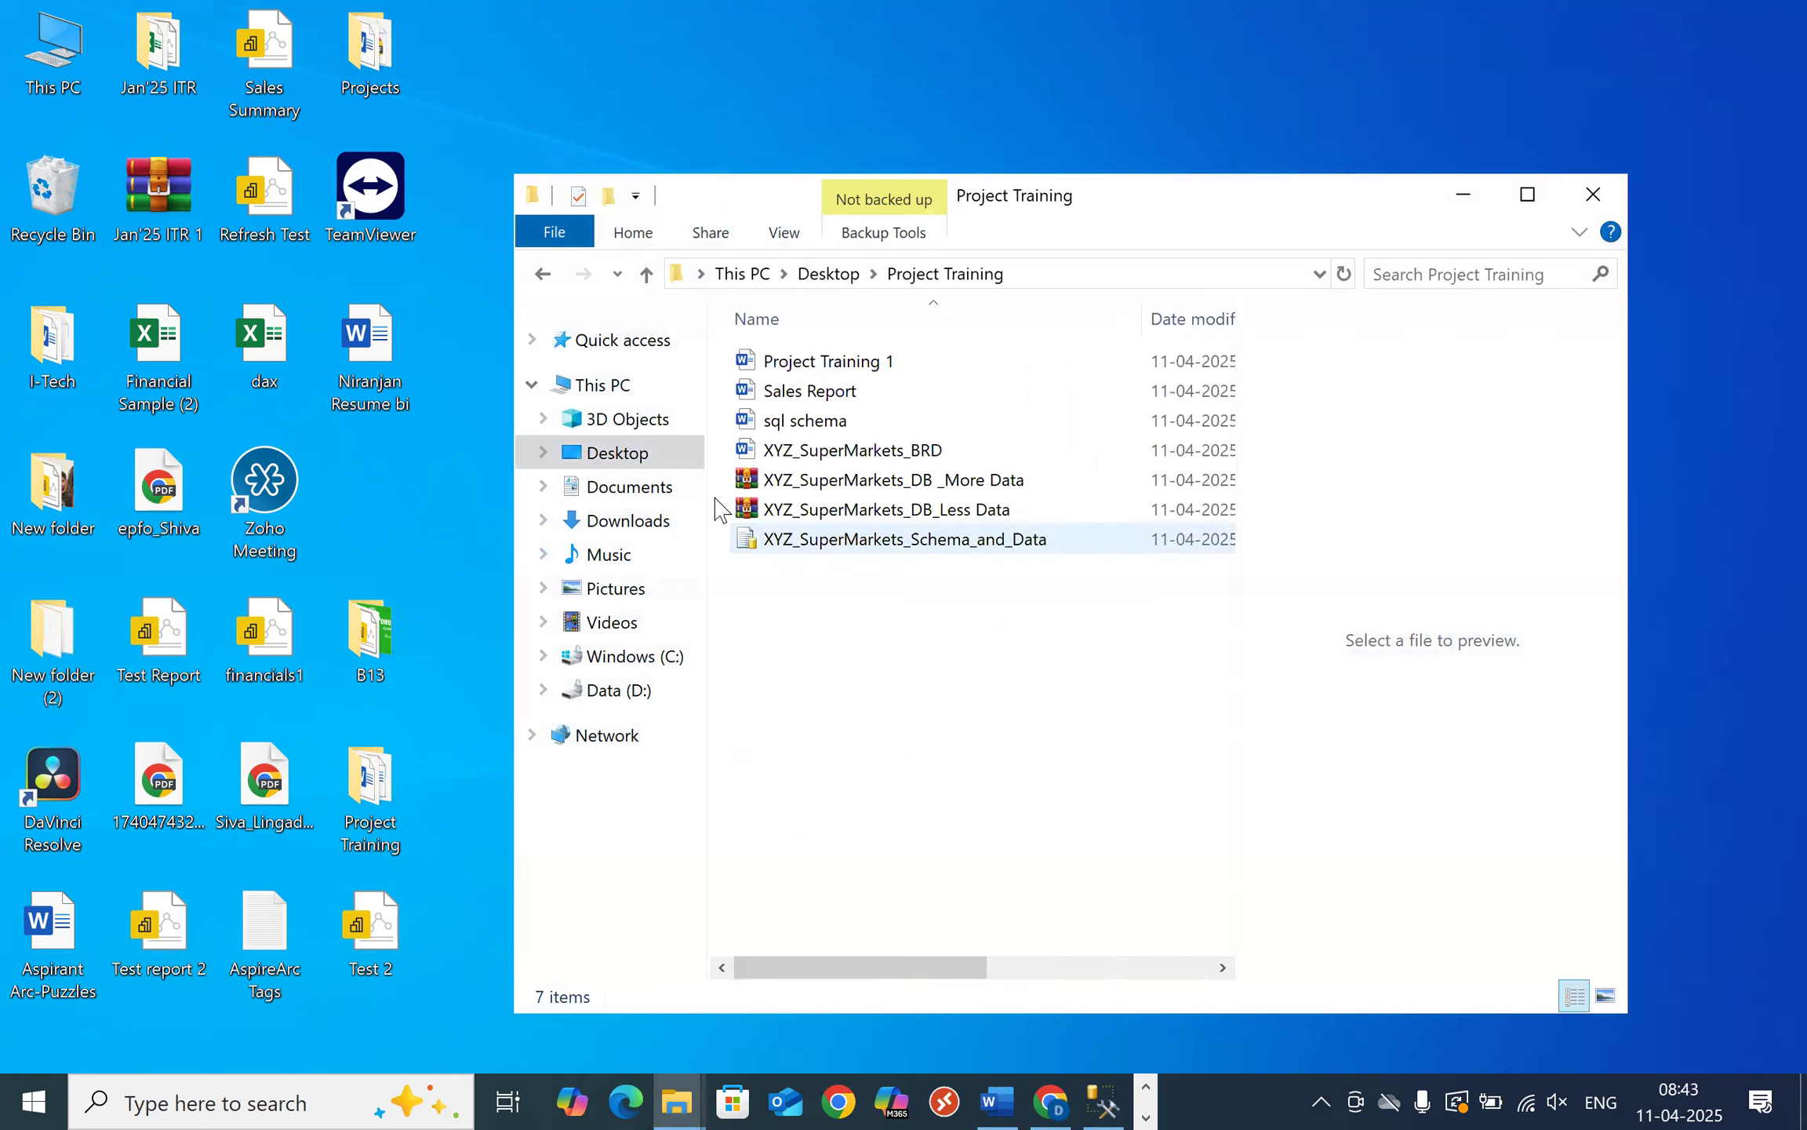
{"action": "left_click", "coordinate": [866, 454]}
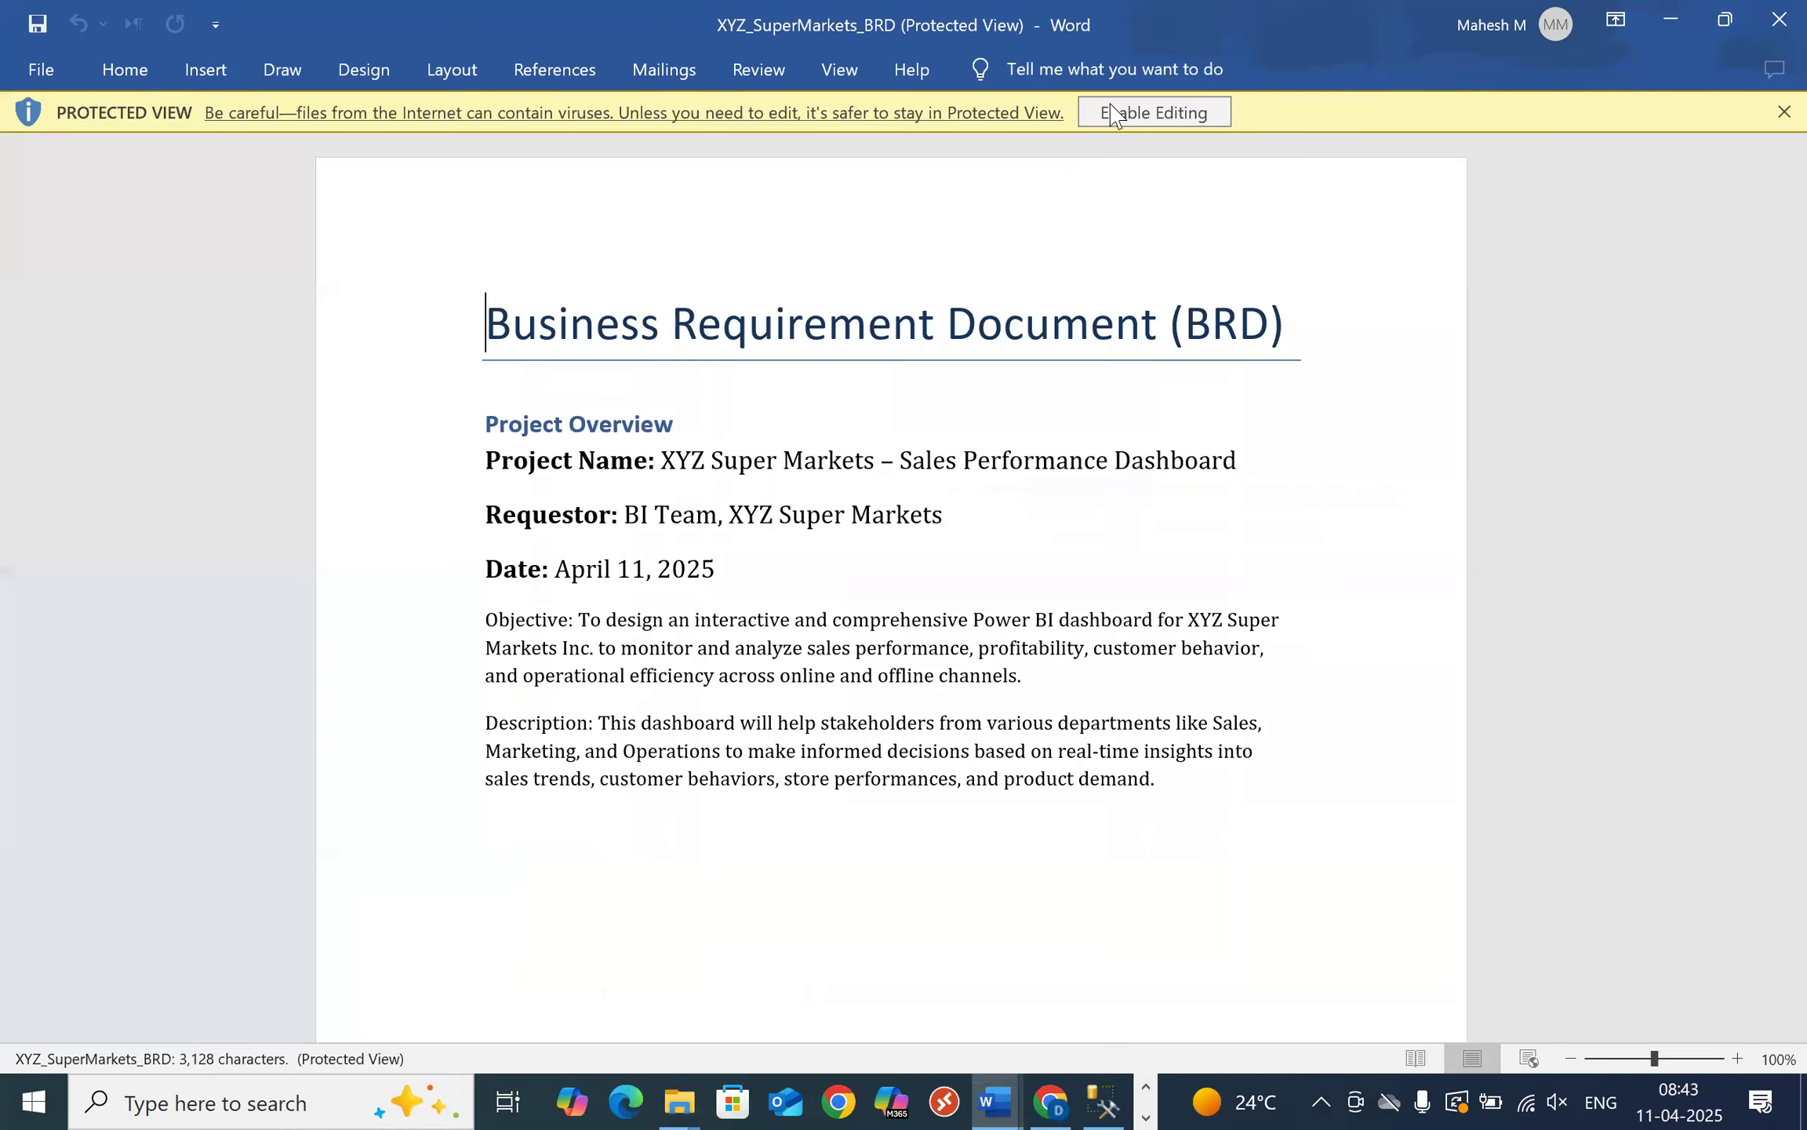
{"action": "left_click", "coordinate": [1114, 115]}
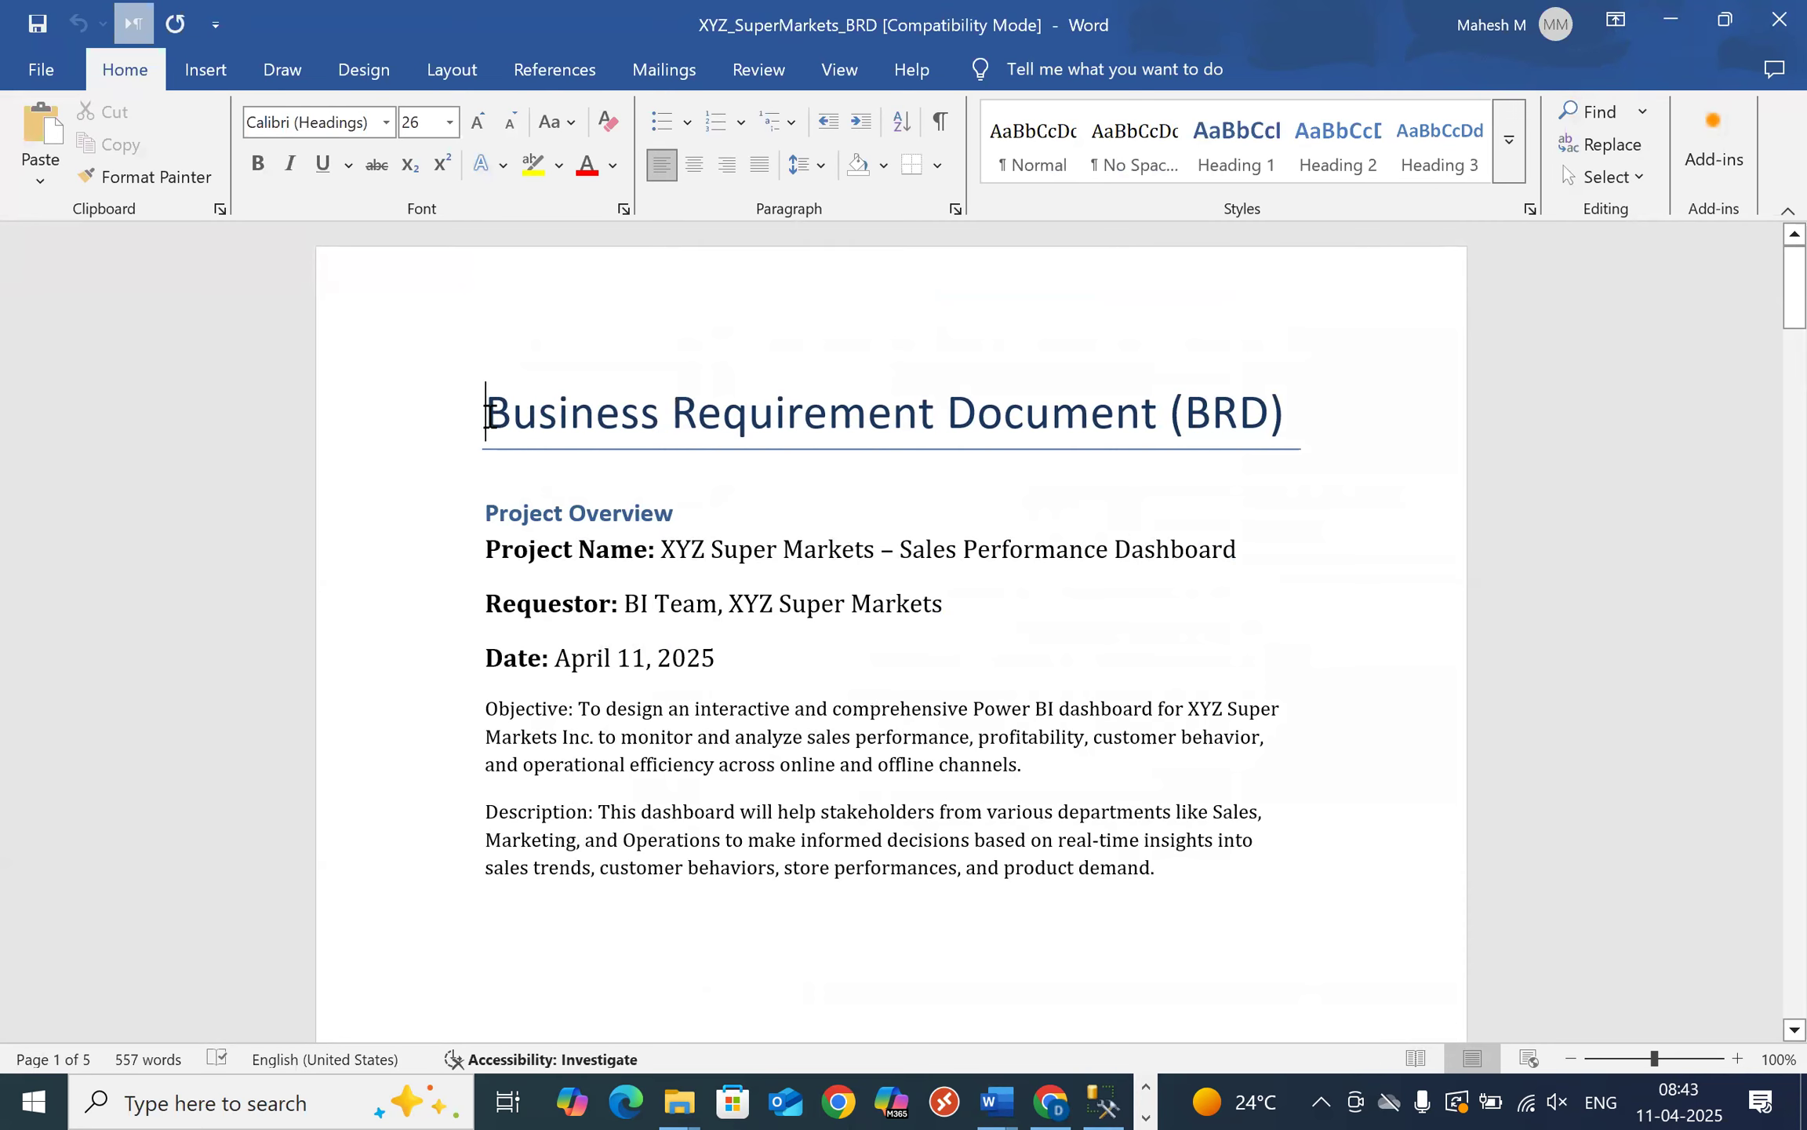
- Set the BRD aside, review the report purposes and KPIs in the Project Training 1 document, and close it
{"action": "left_click", "coordinate": [1666, 21]}
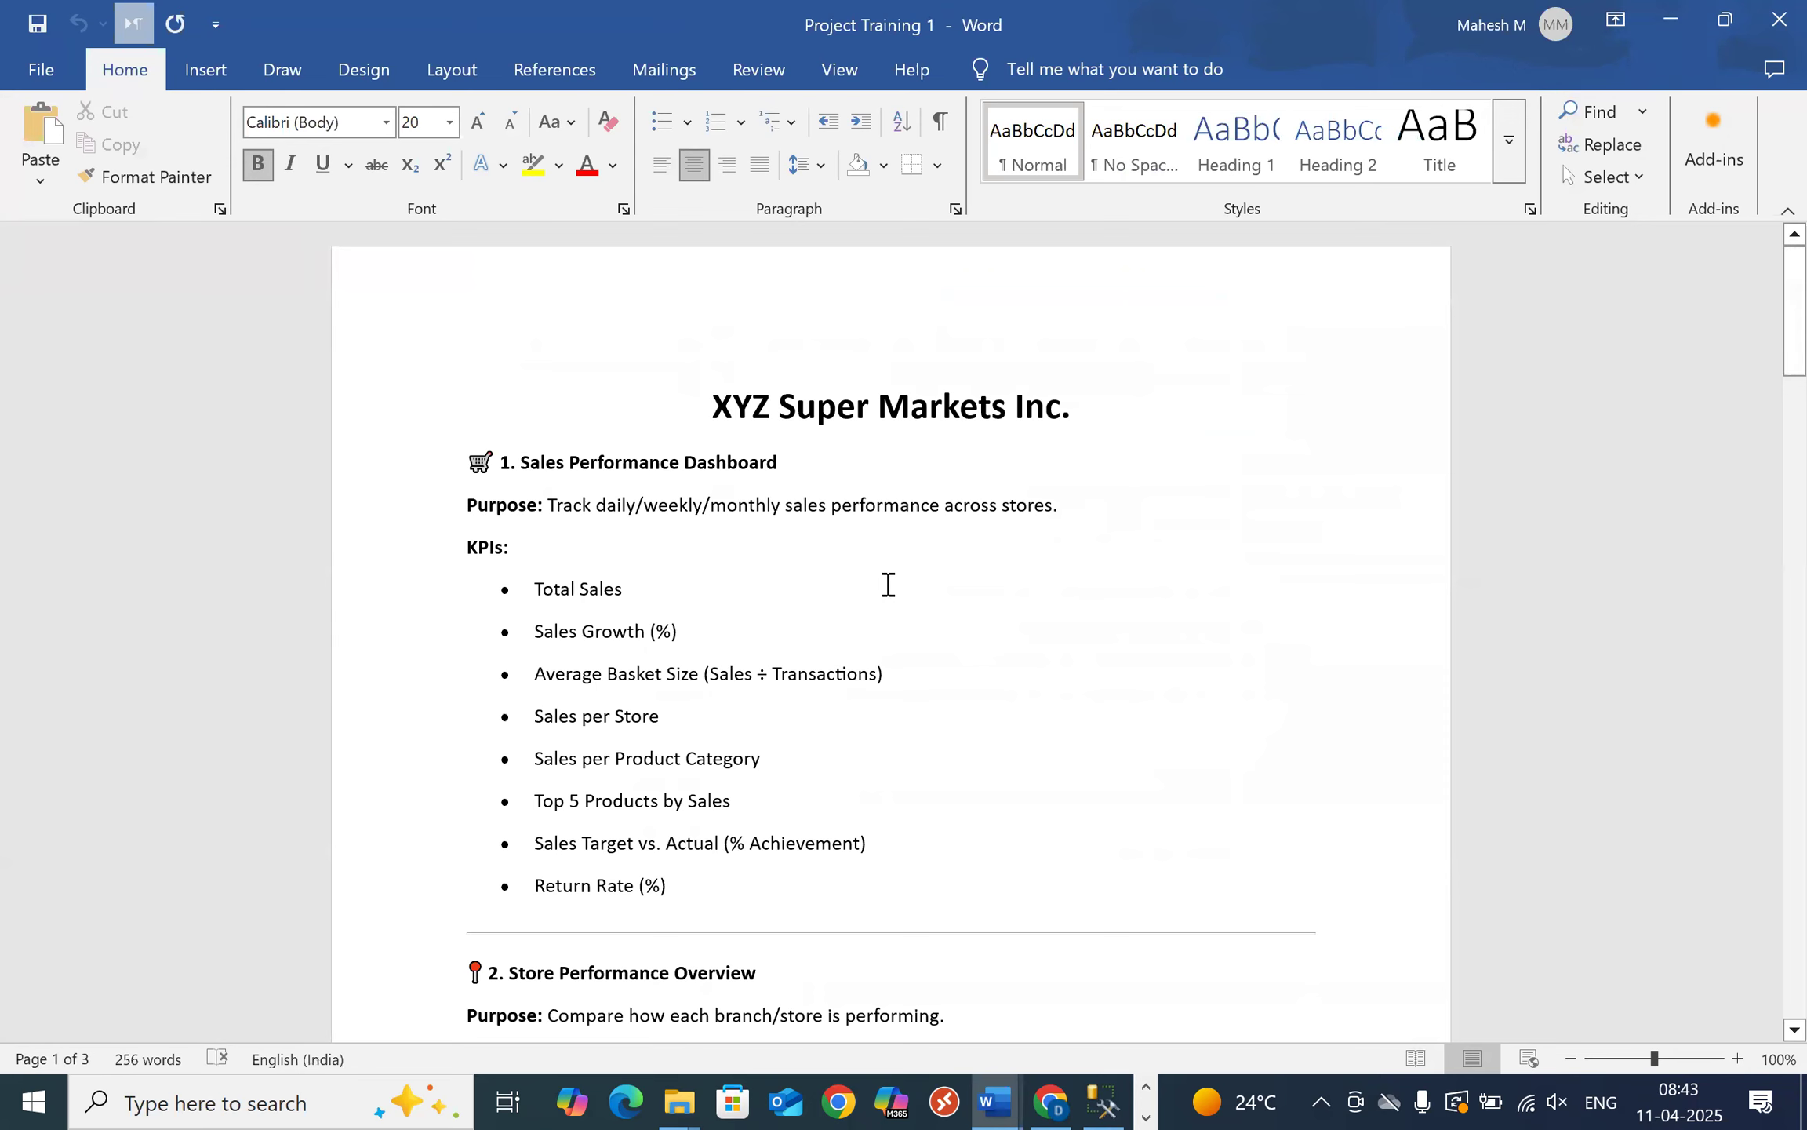
{"action": "scroll", "coordinate": [886, 584], "scroll_direction": "down", "scroll_amount": 1}
{"action": "scroll", "coordinate": [887, 584], "scroll_direction": "up", "scroll_amount": 2}
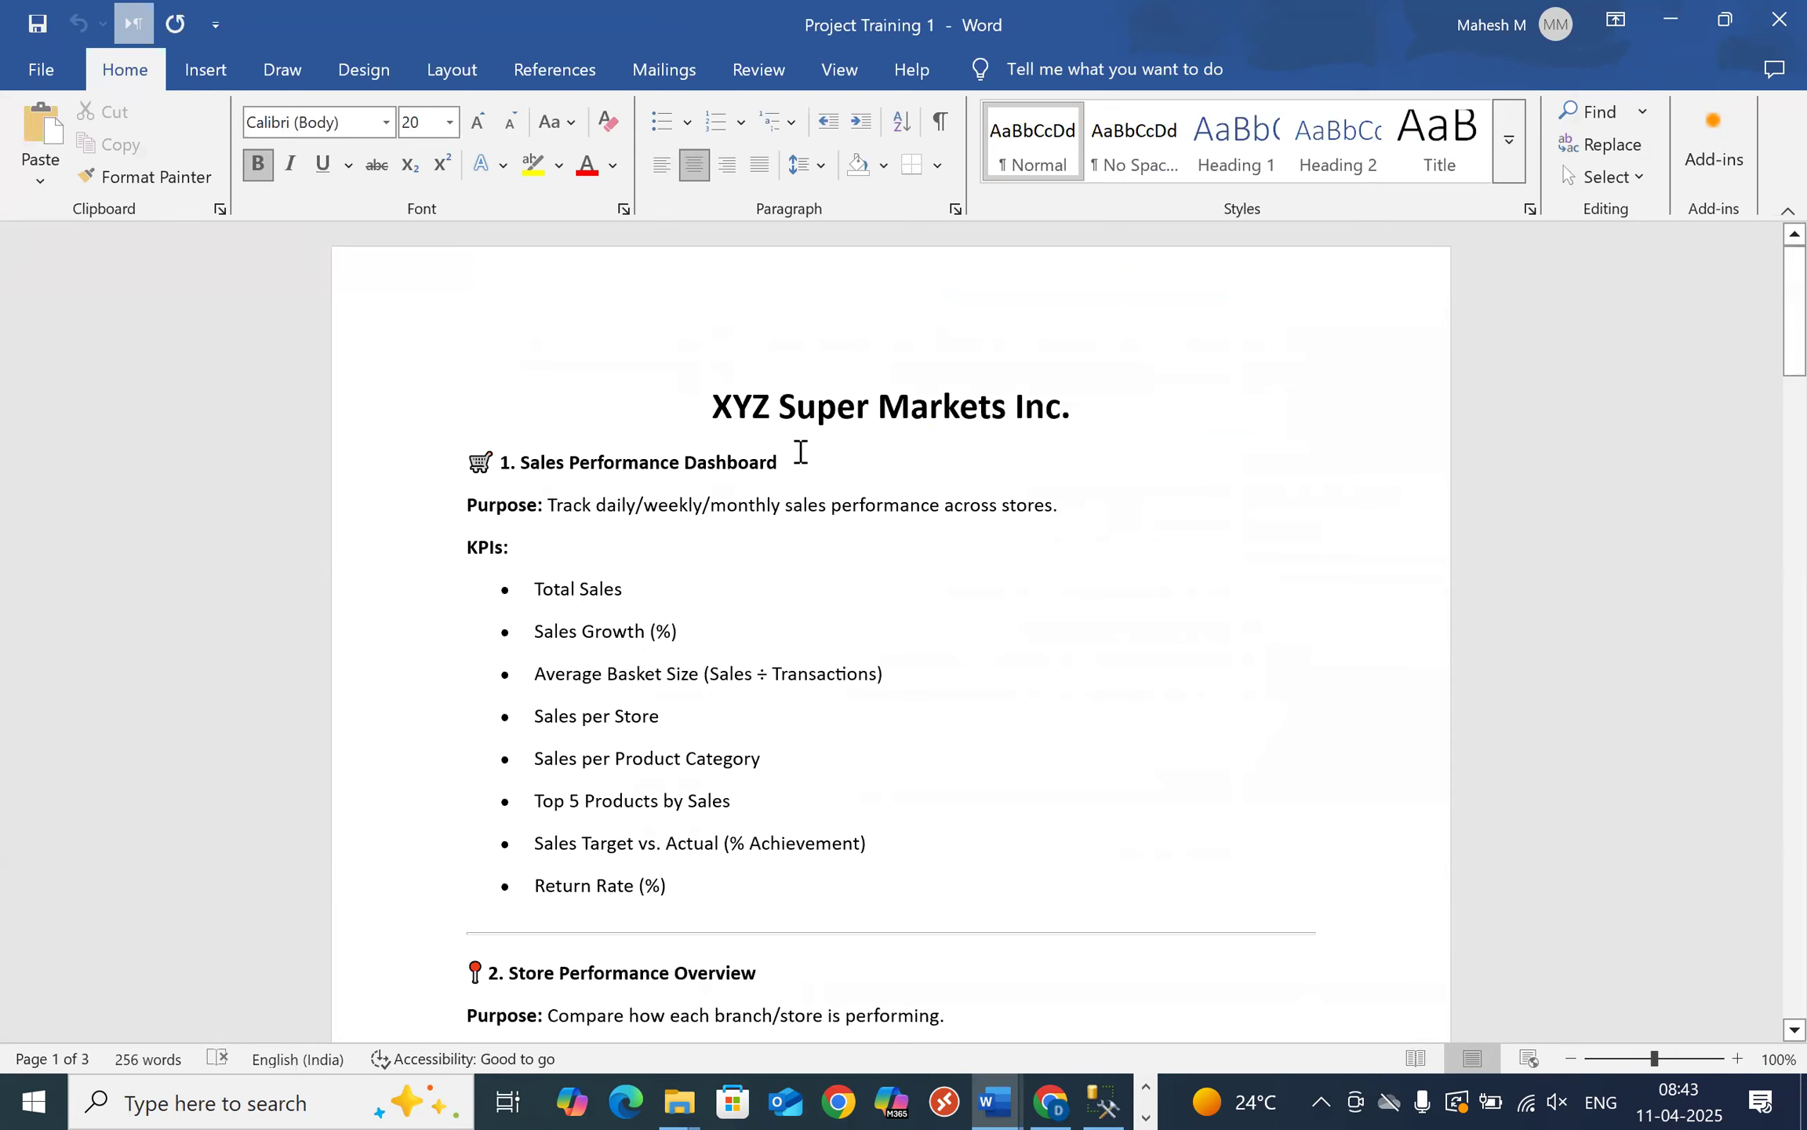
{"action": "scroll", "coordinate": [800, 451], "scroll_direction": "down", "scroll_amount": 2}
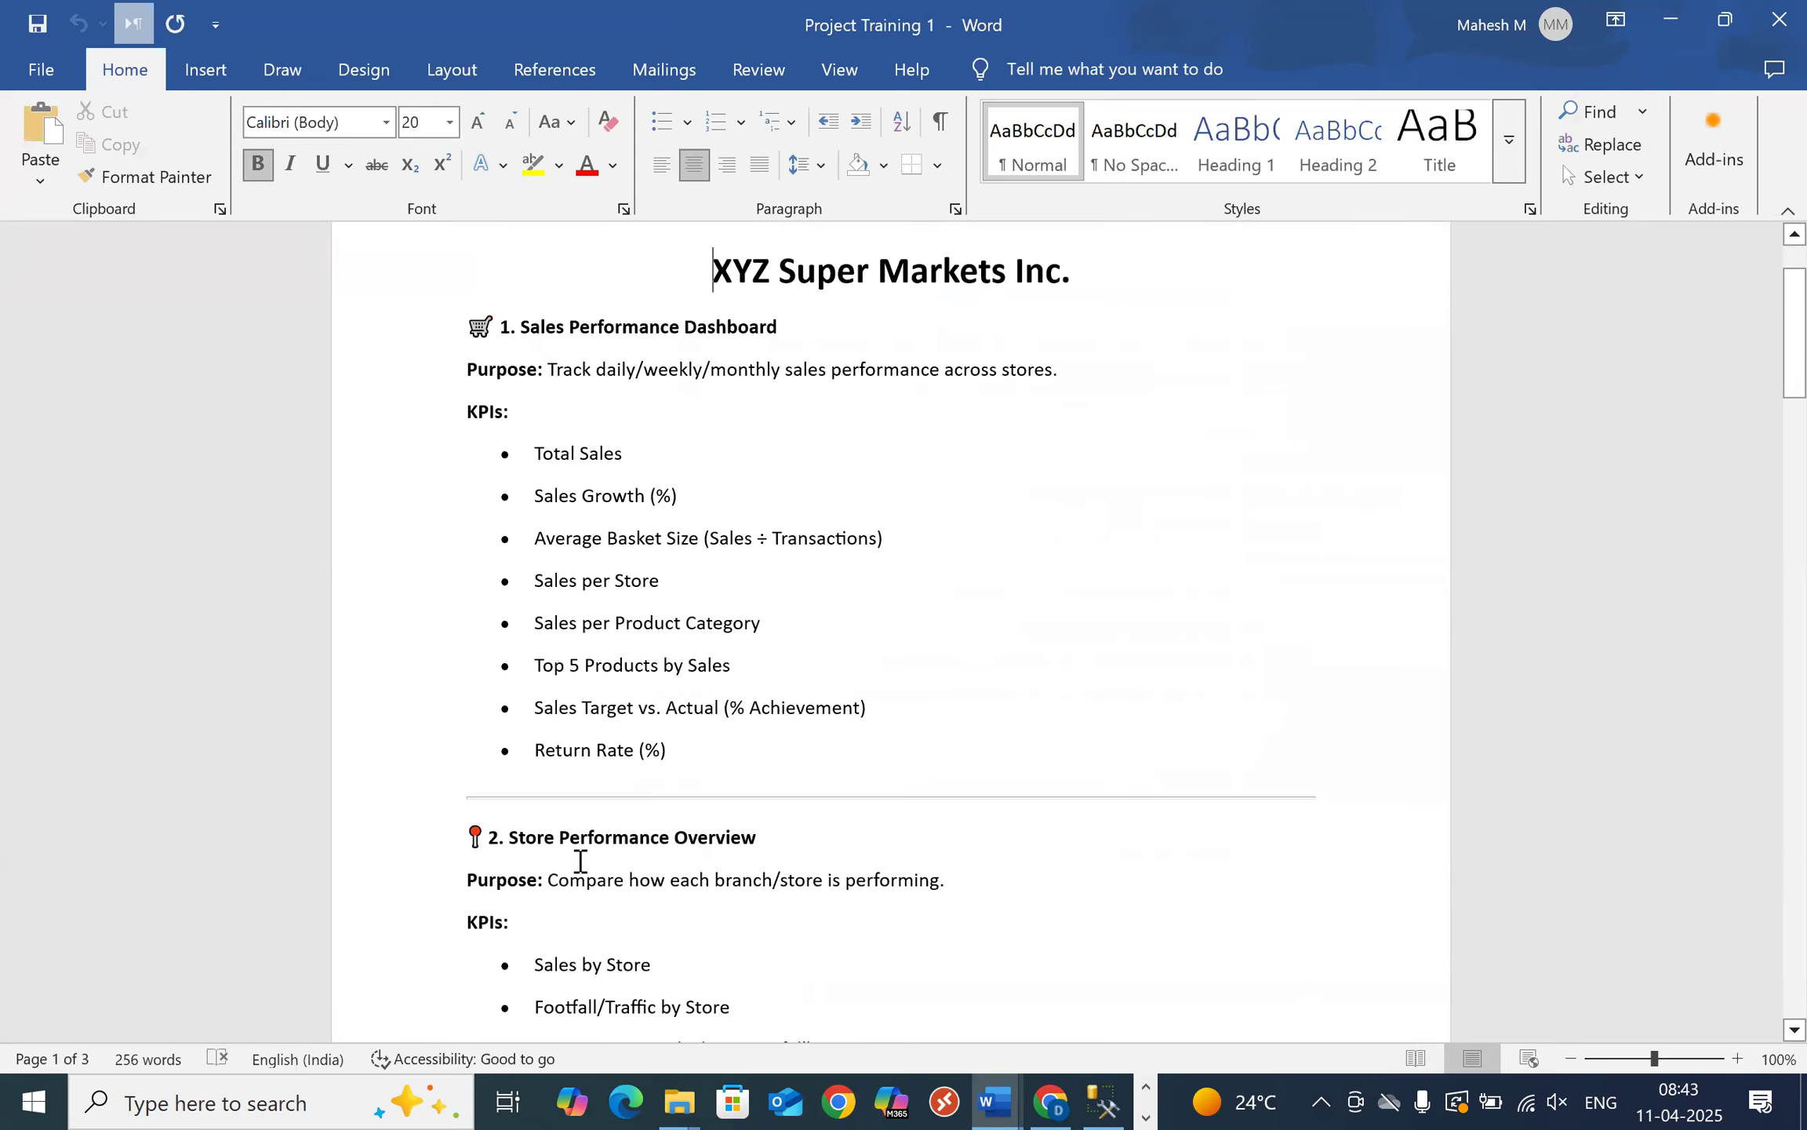
{"action": "scroll", "coordinate": [795, 807], "scroll_direction": "down", "scroll_amount": 2}
{"action": "scroll", "coordinate": [809, 691], "scroll_direction": "down", "scroll_amount": 7}
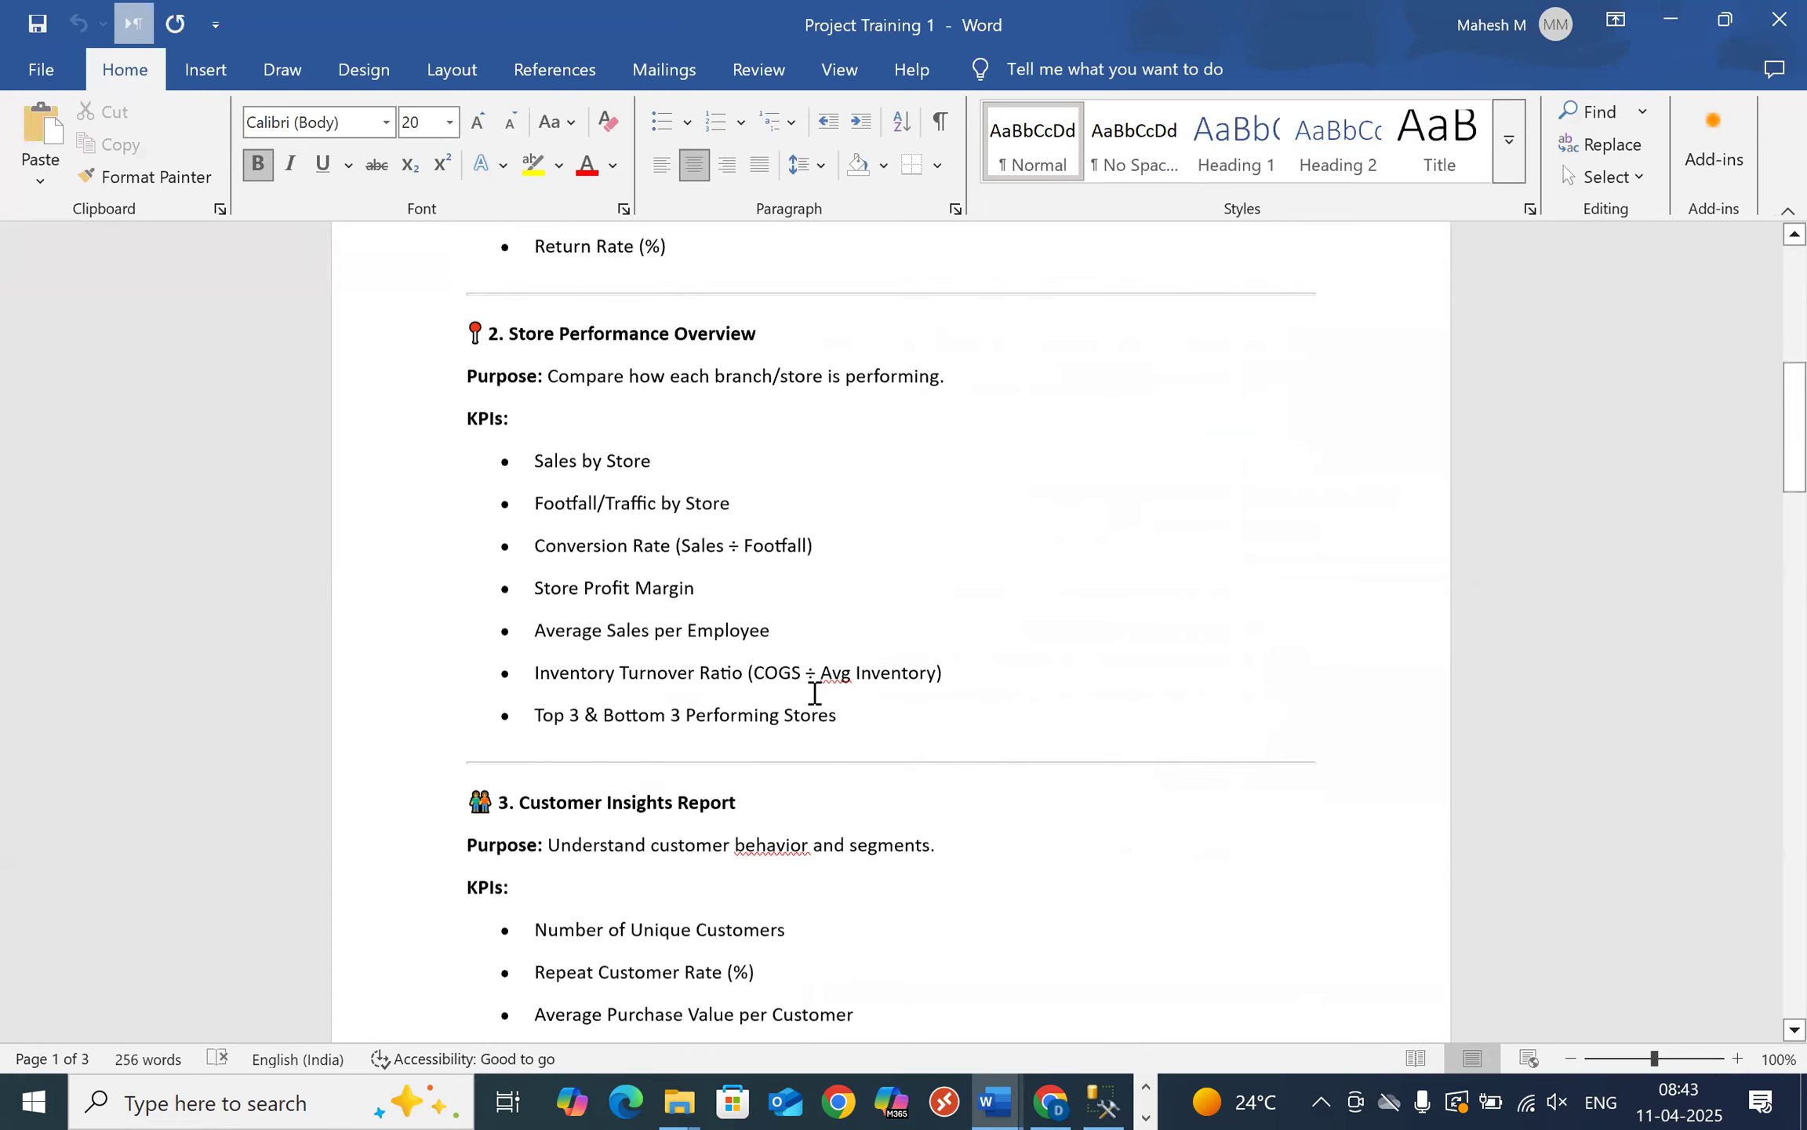
{"action": "scroll", "coordinate": [721, 706], "scroll_direction": "down", "scroll_amount": 13}
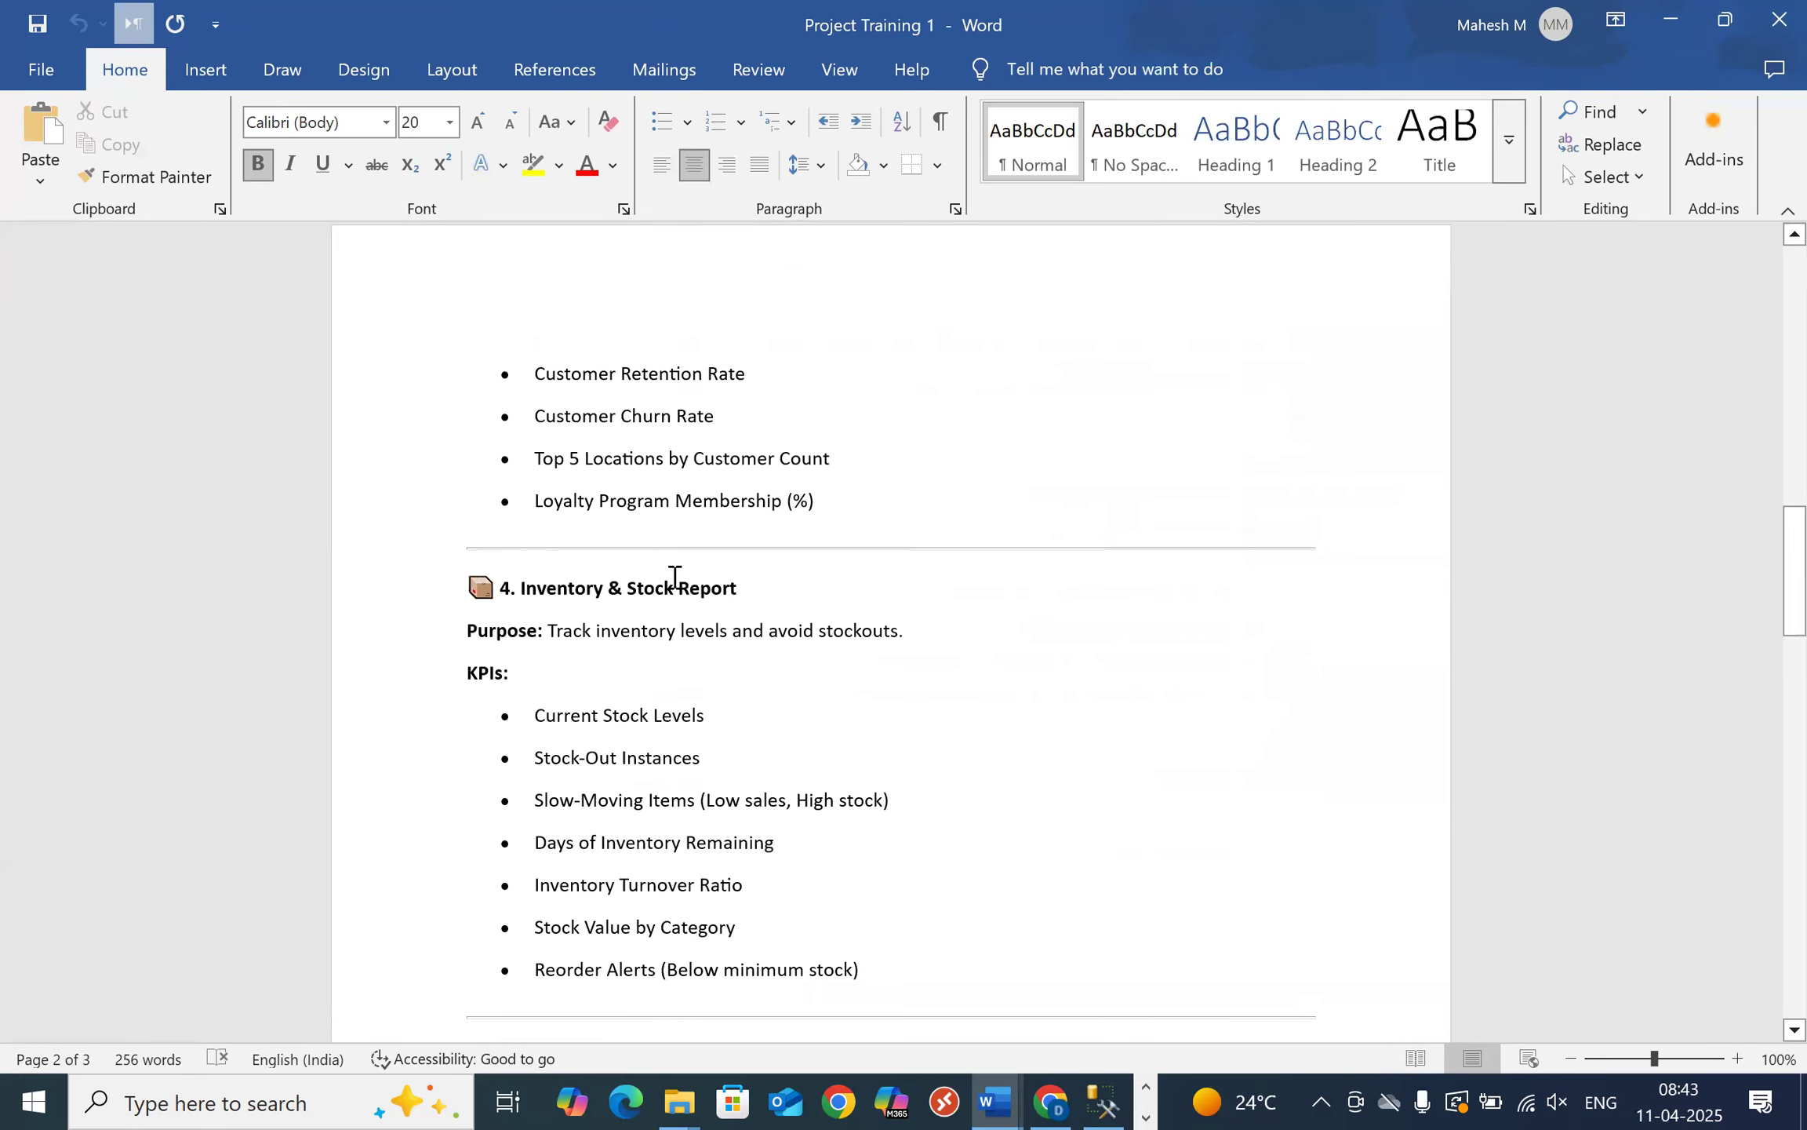
{"action": "scroll", "coordinate": [674, 577], "scroll_direction": "down", "scroll_amount": 8}
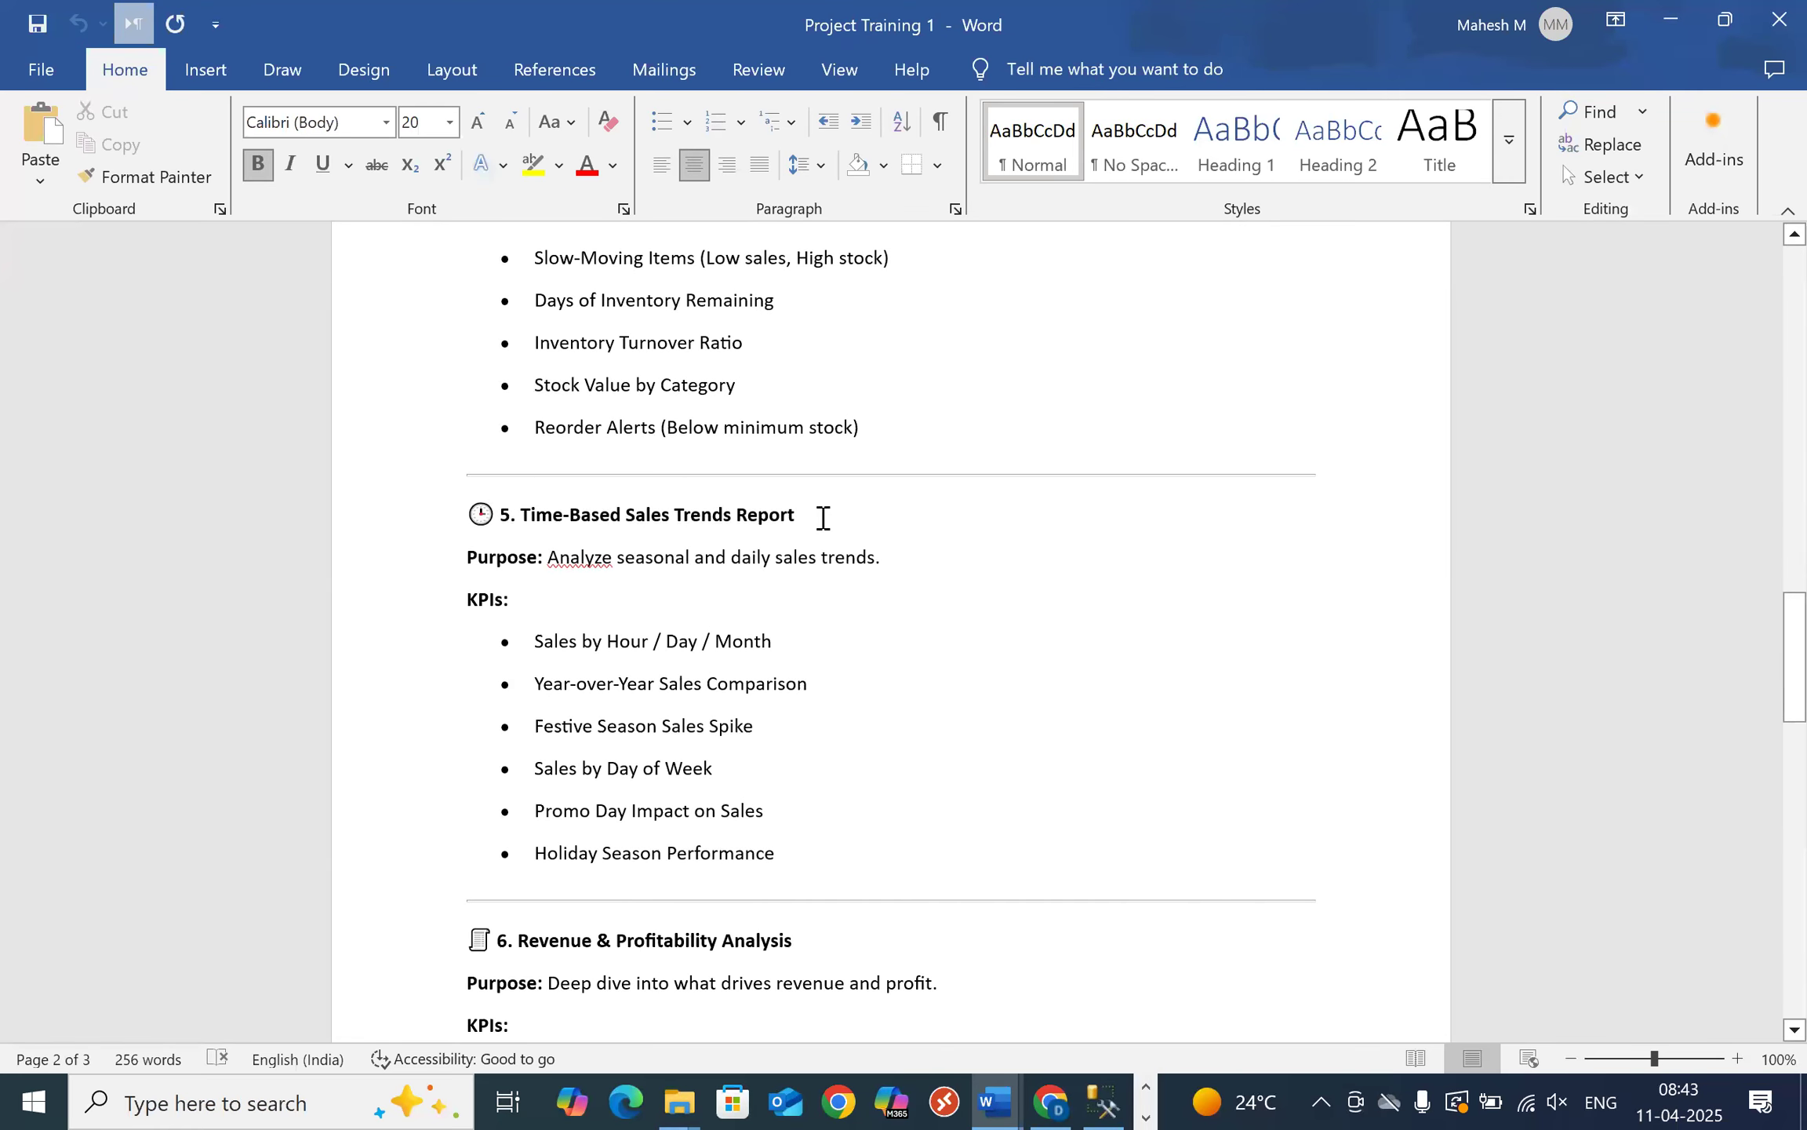
{"action": "scroll", "coordinate": [823, 518], "scroll_direction": "down", "scroll_amount": 4}
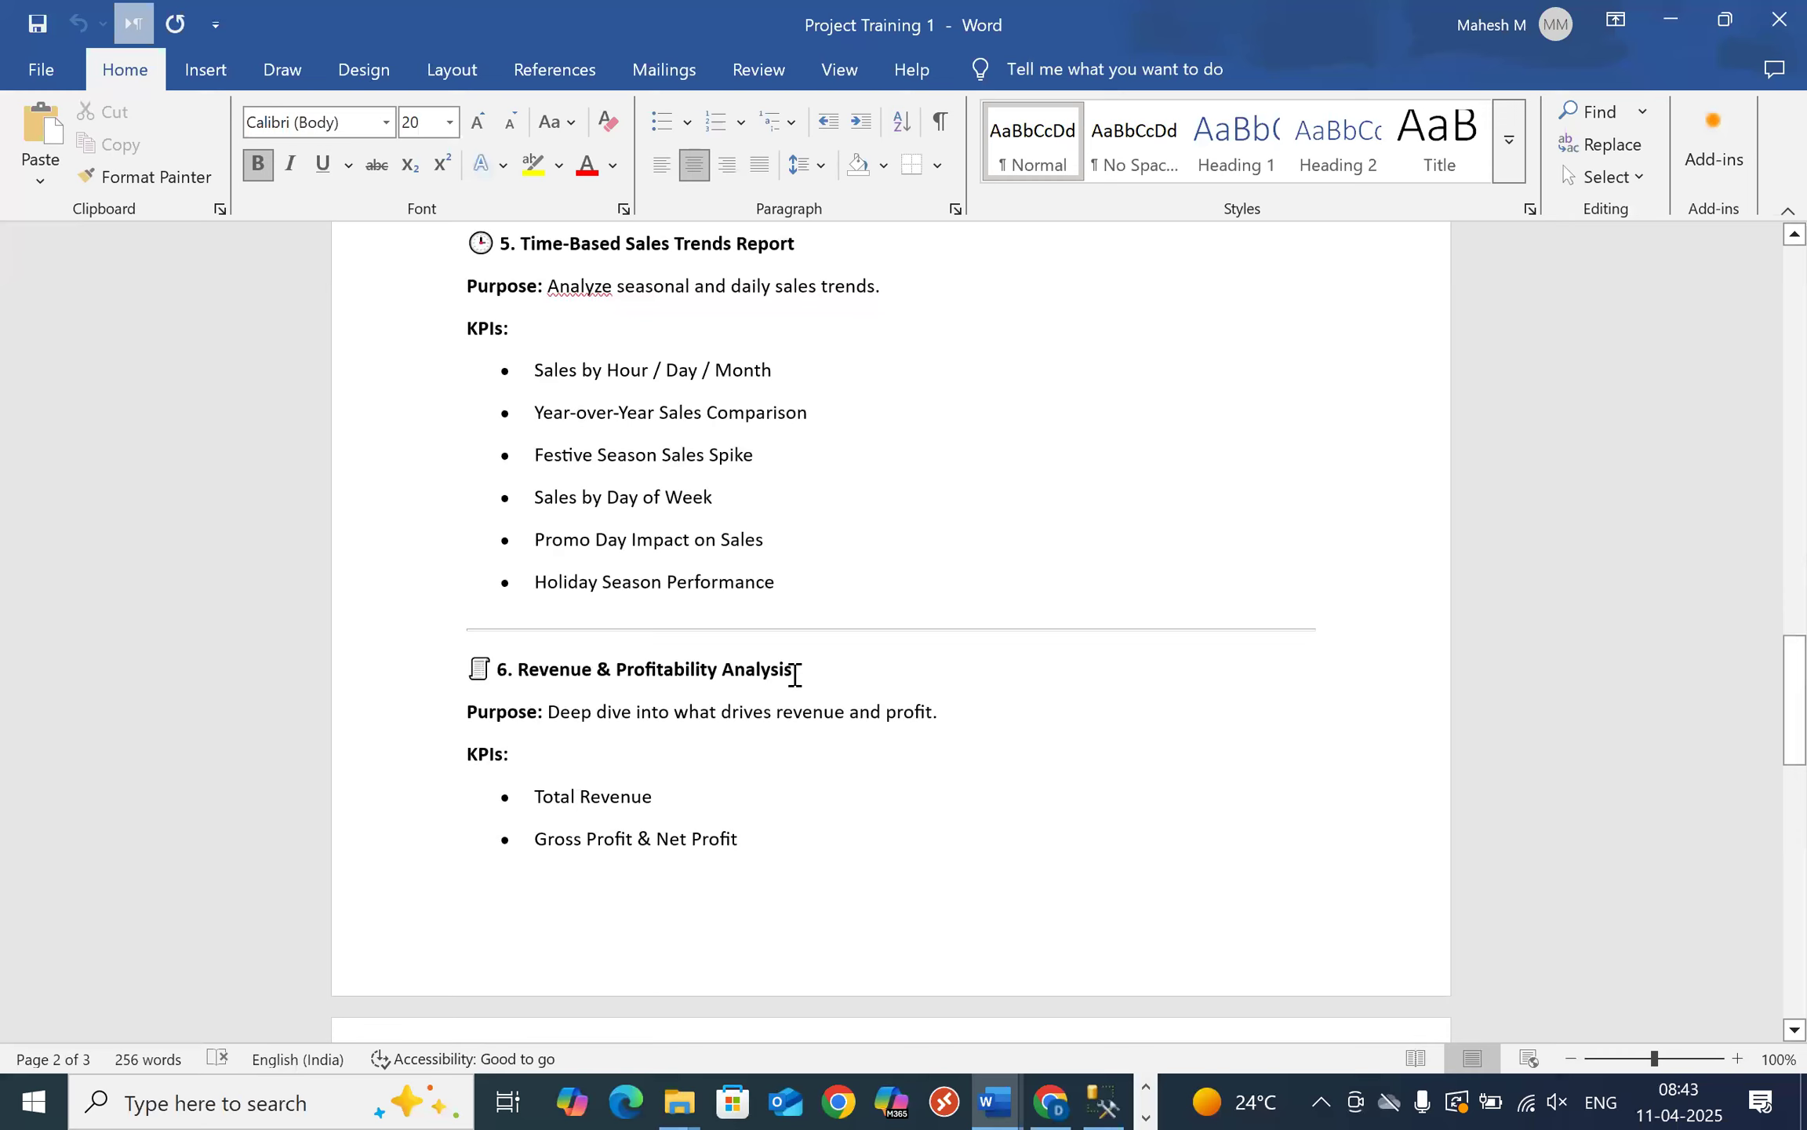
{"action": "scroll", "coordinate": [793, 674], "scroll_direction": "up", "scroll_amount": 16}
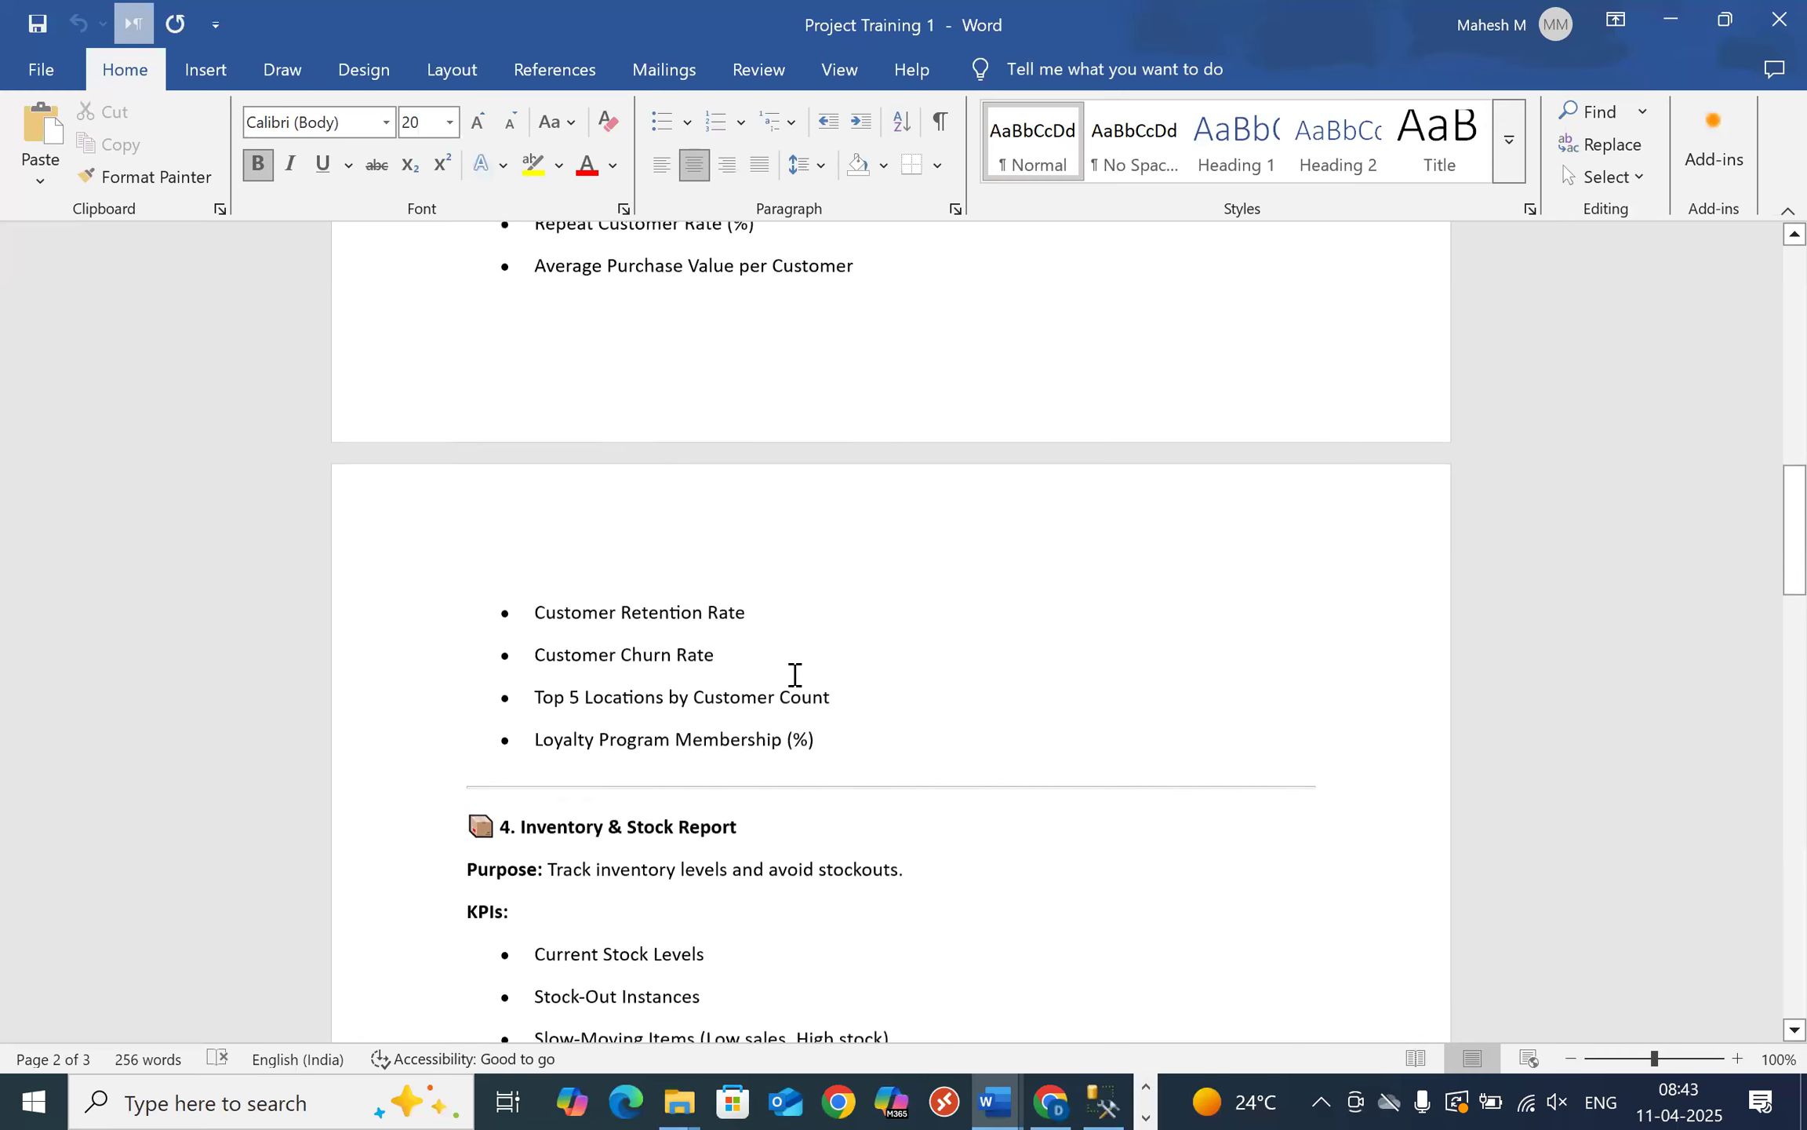
{"action": "scroll", "coordinate": [794, 675], "scroll_direction": "up", "scroll_amount": 14}
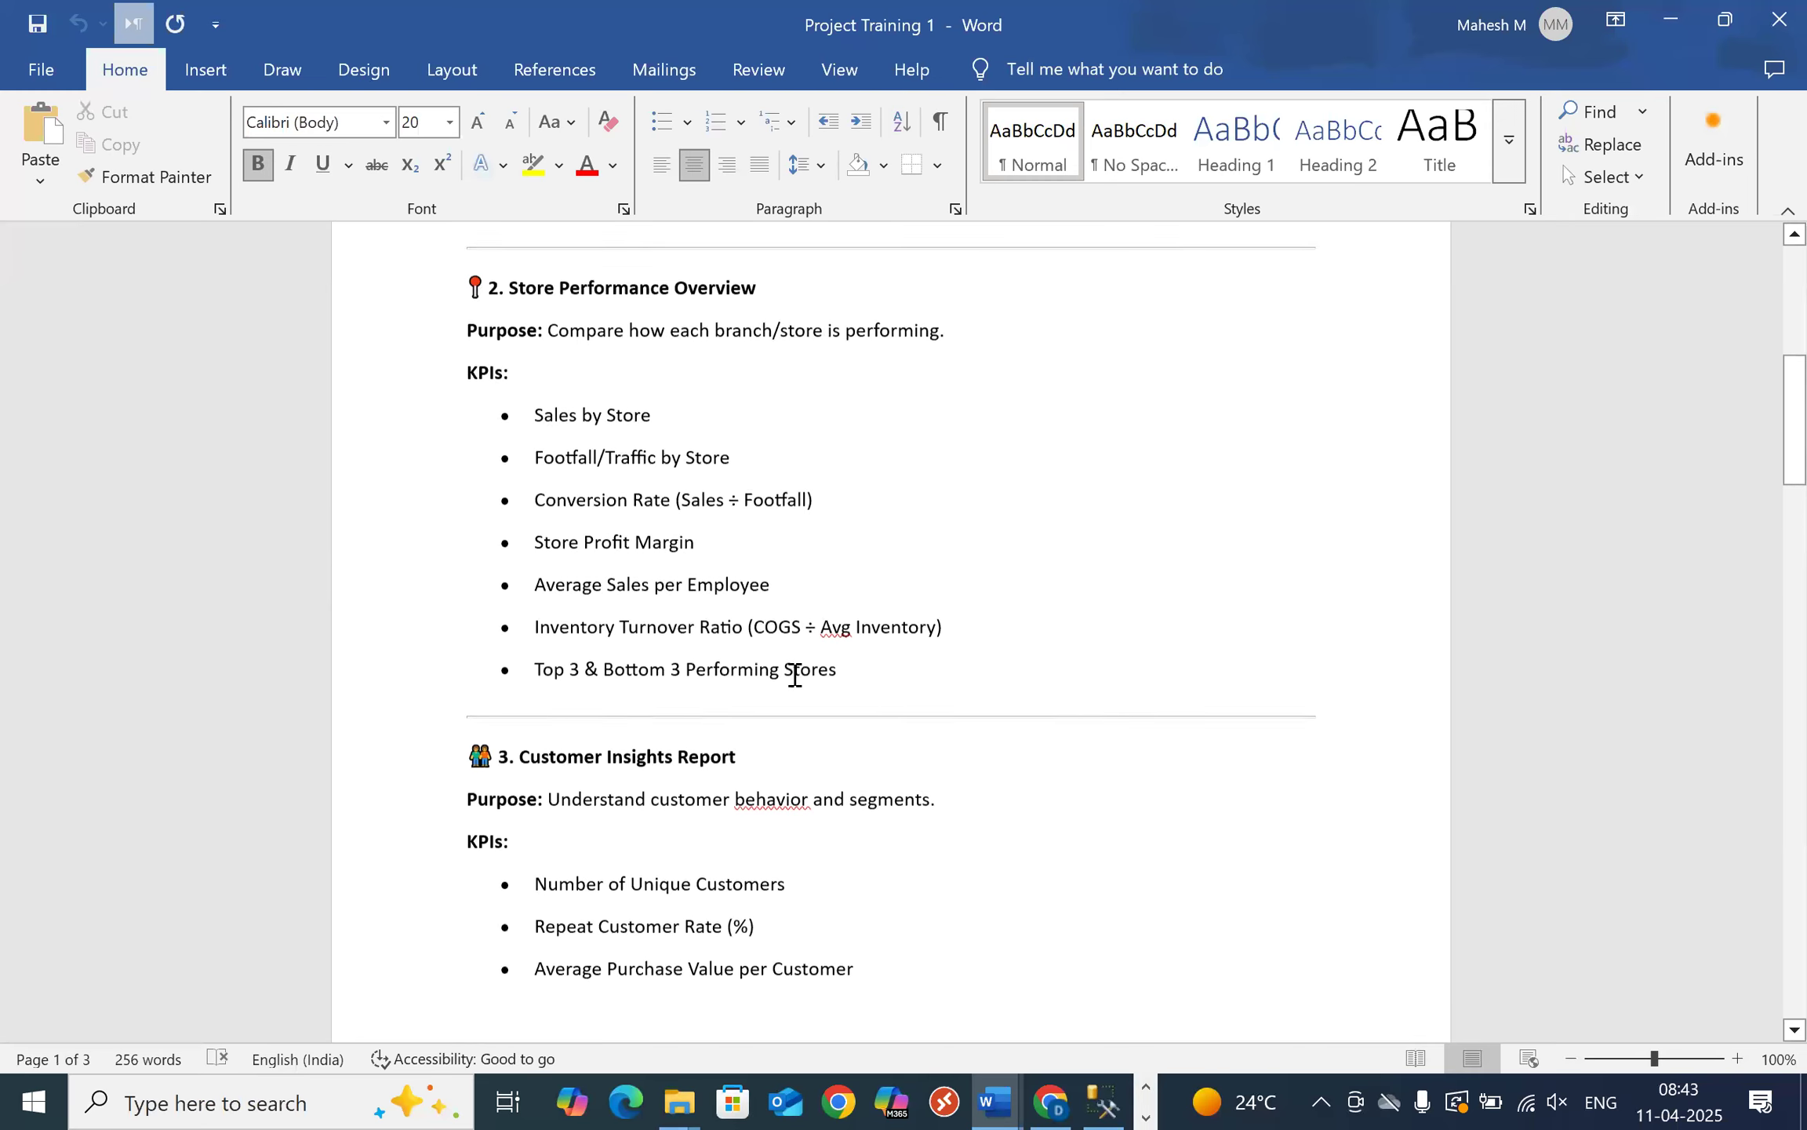
{"action": "scroll", "coordinate": [698, 746], "scroll_direction": "up", "scroll_amount": 5}
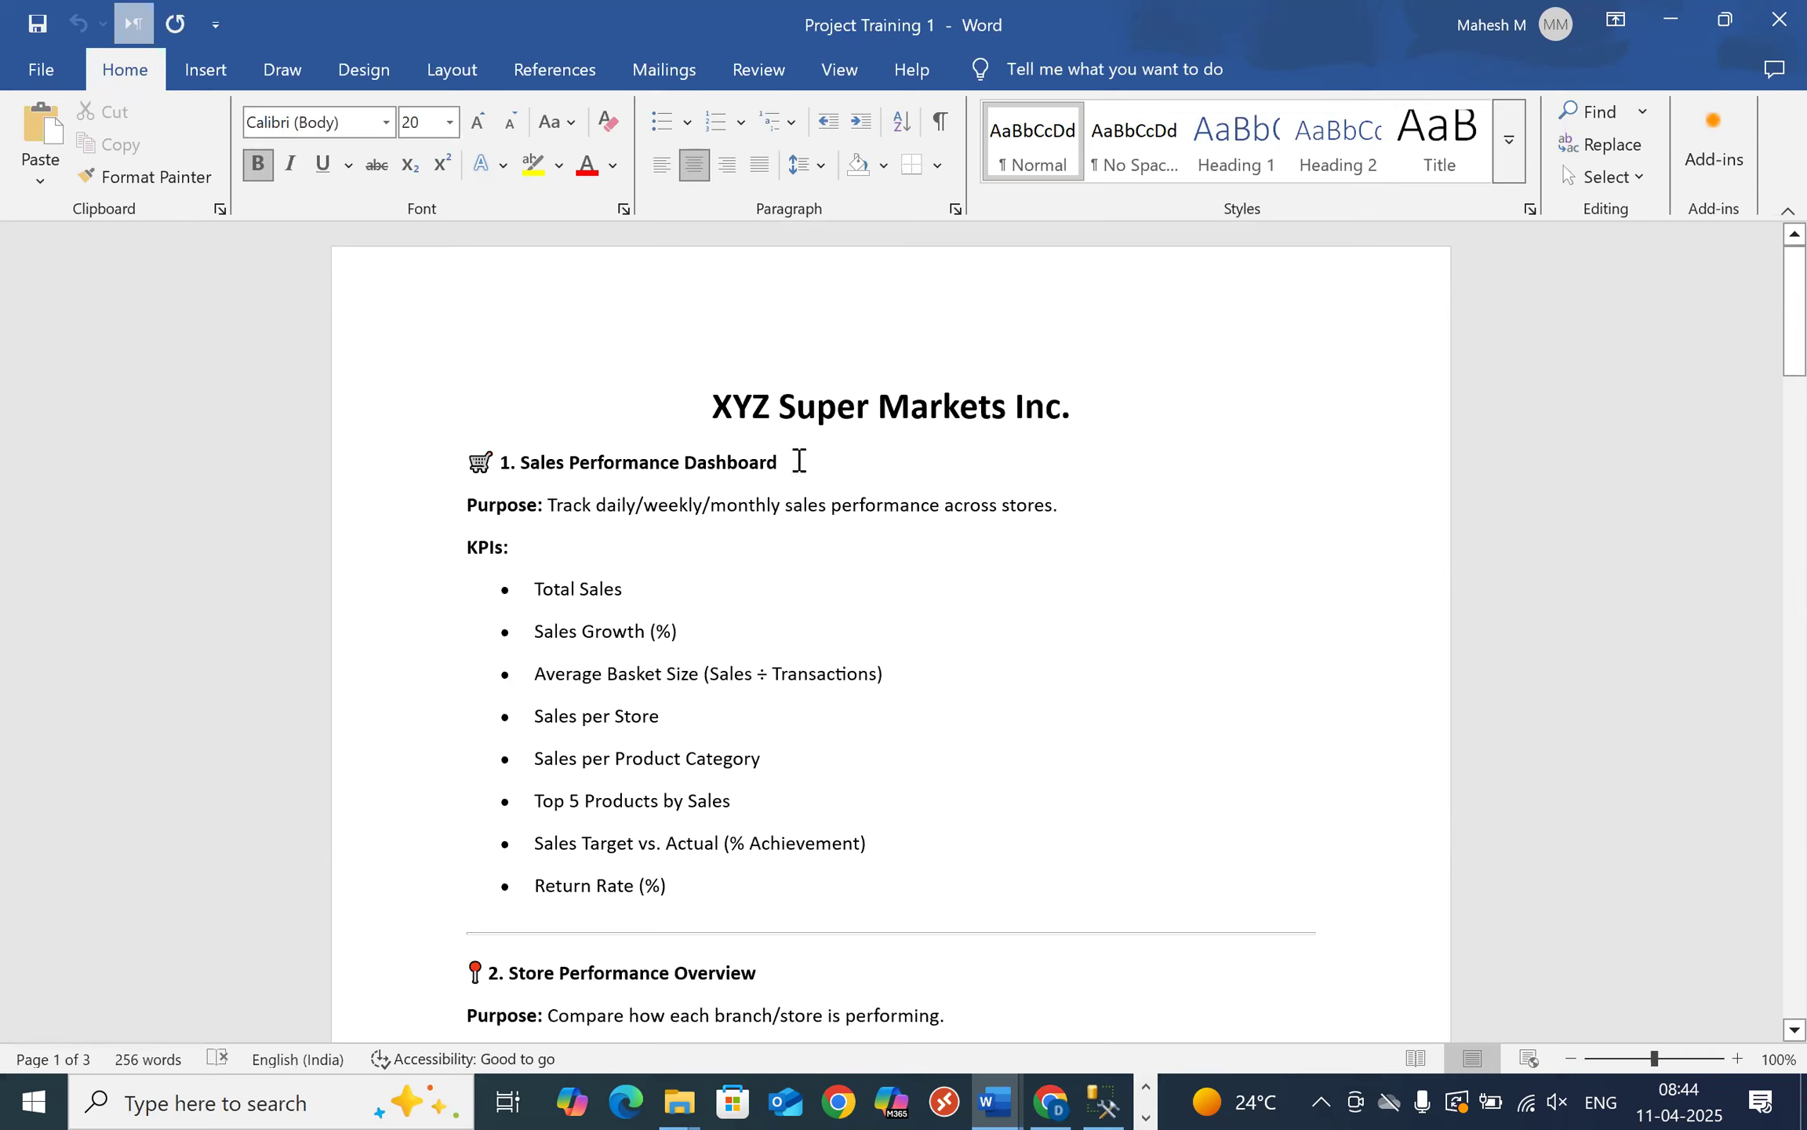
{"action": "triple_click", "coordinate": [697, 462]}
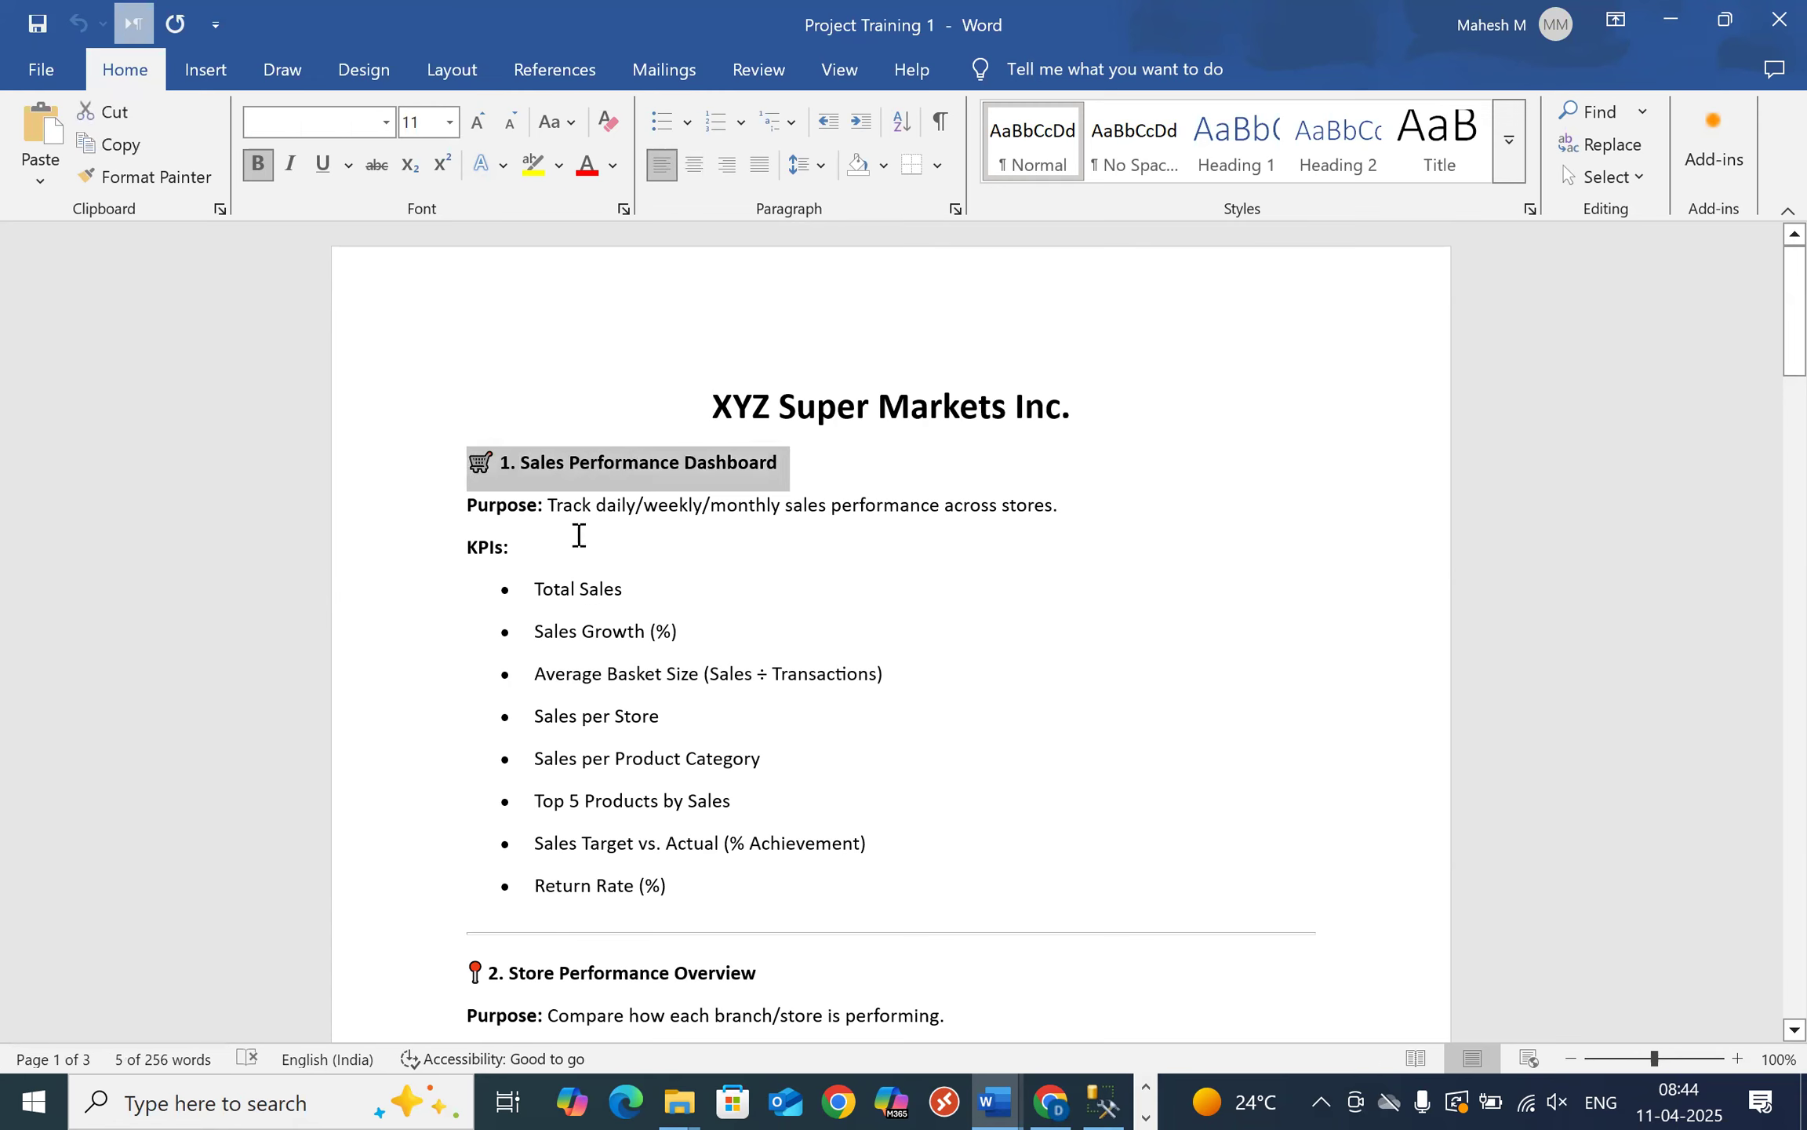
{"action": "left_click", "coordinate": [579, 535]}
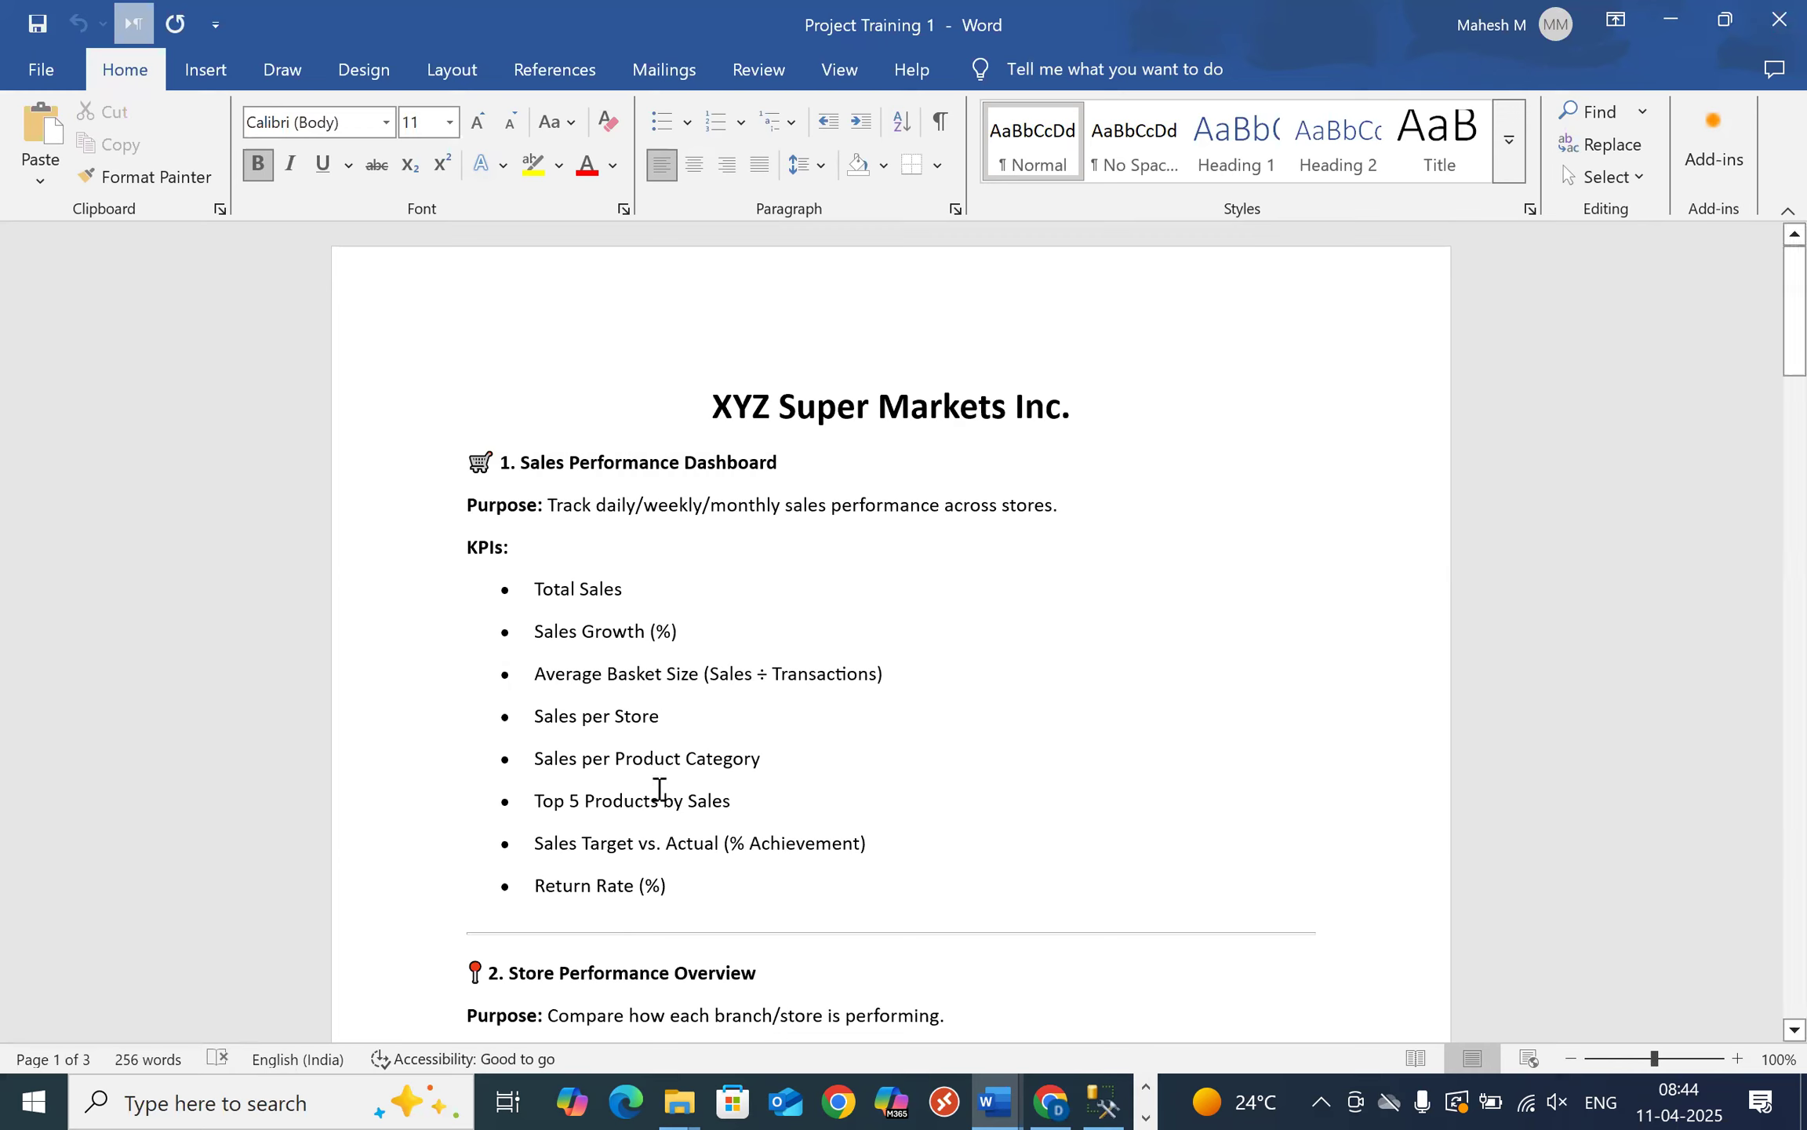
{"action": "left_click", "coordinate": [1767, 14]}
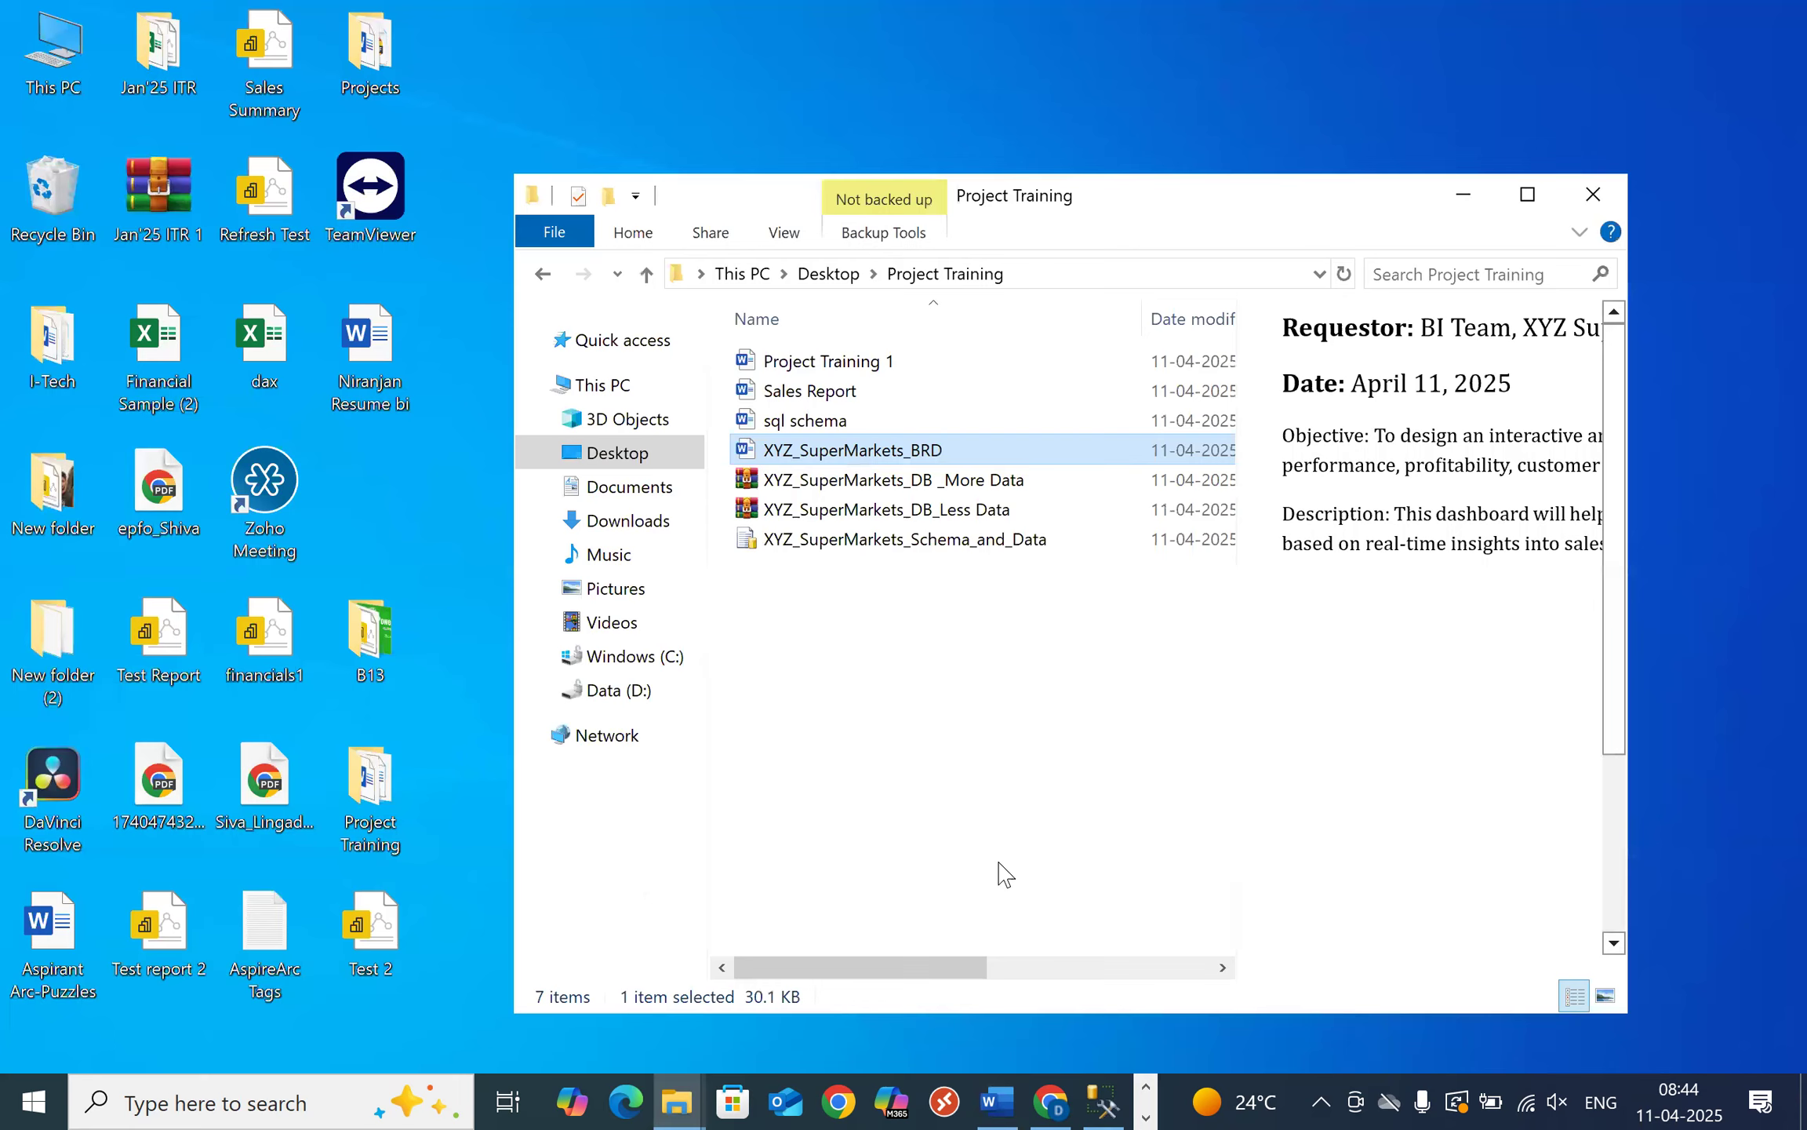
- Return to the XYZ_SuperMarkets_BRD document and replace "BI Team" with "Sales" in the Requestor line
{"action": "left_click", "coordinate": [996, 1099]}
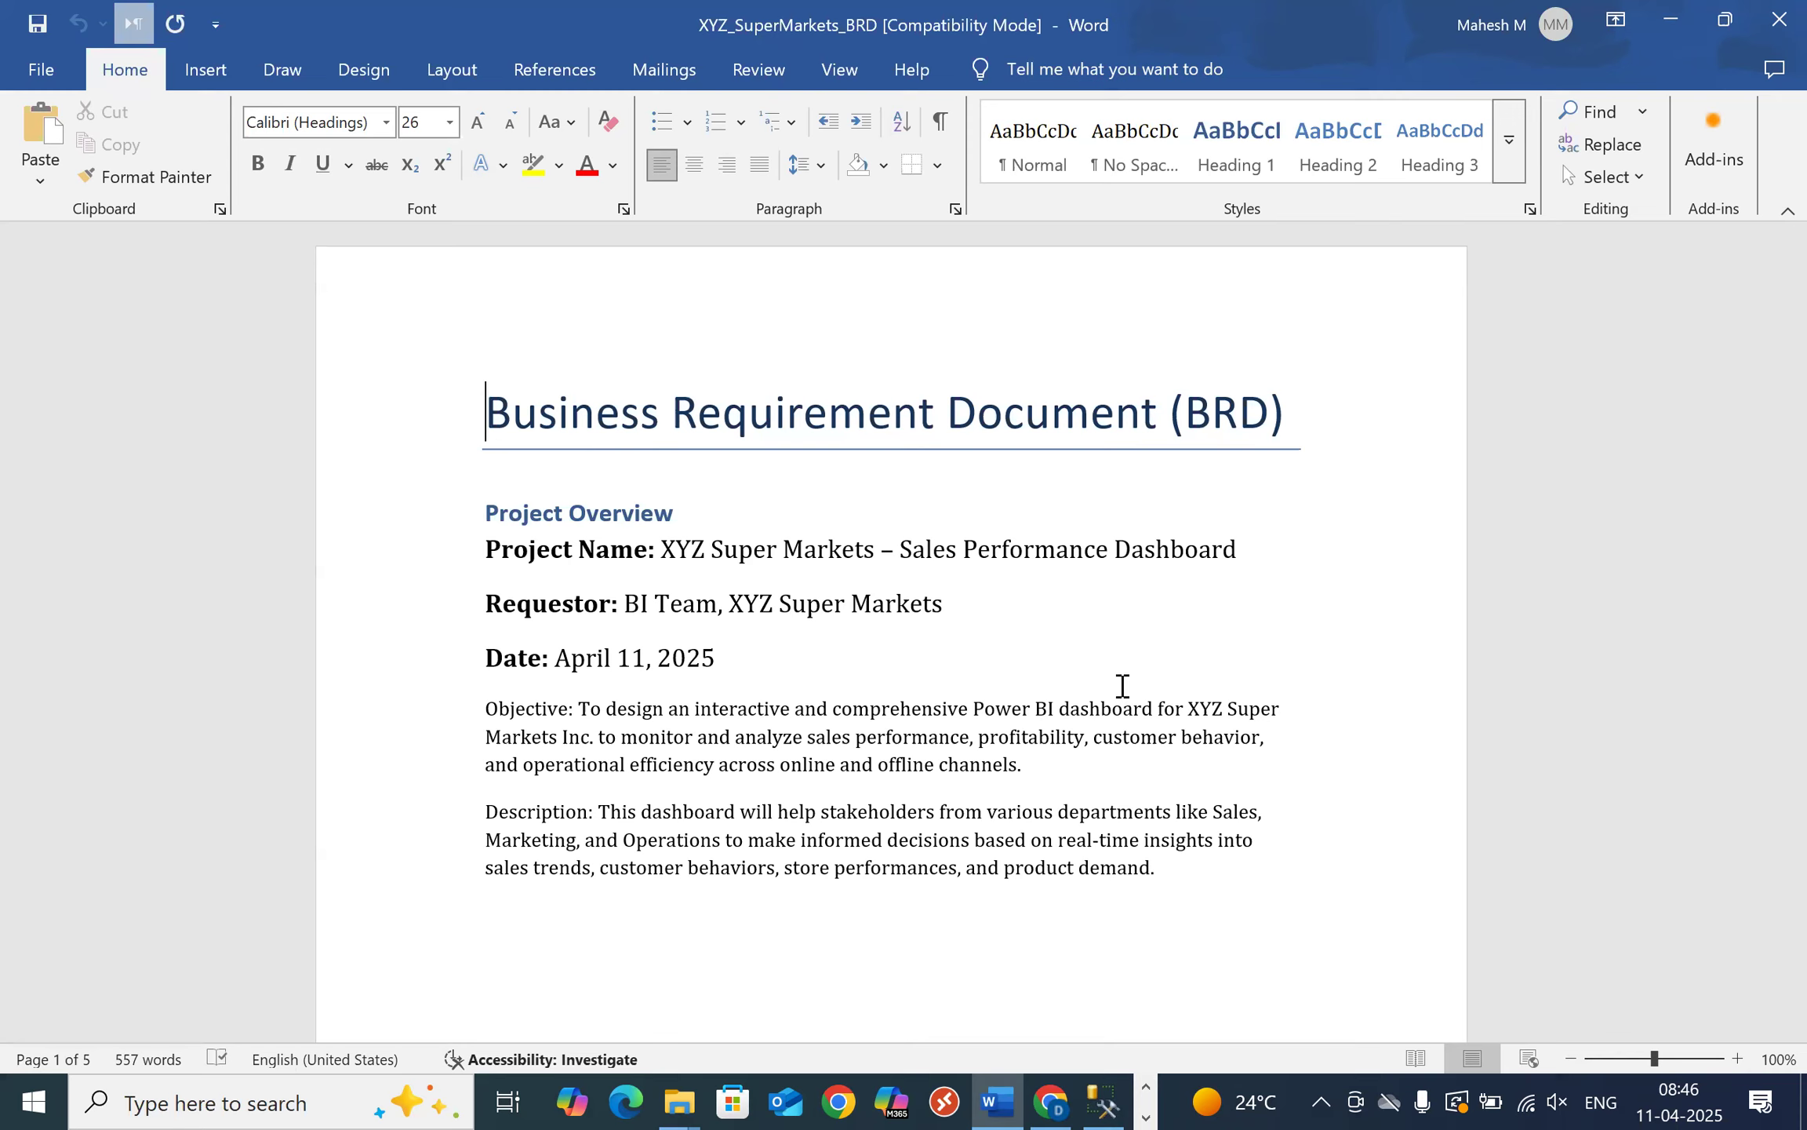
{"action": "left_click", "coordinate": [498, 543]}
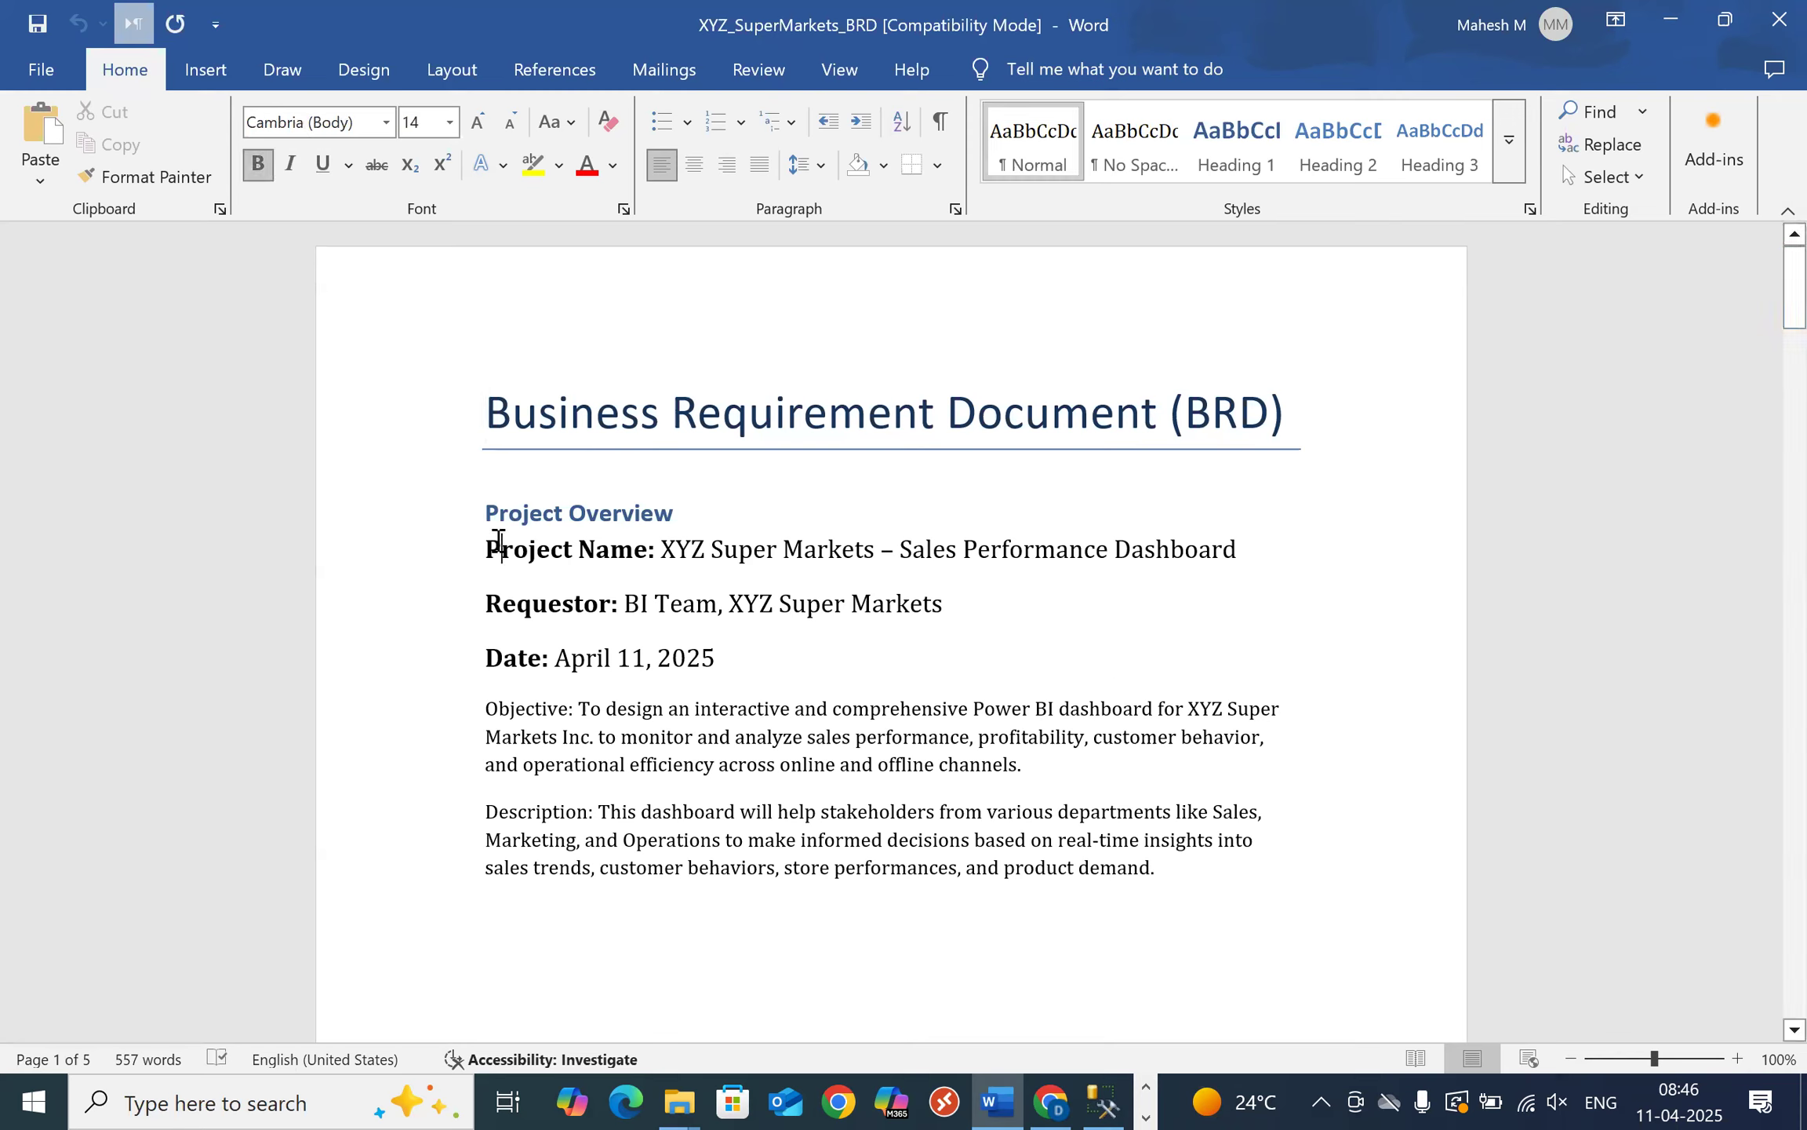
{"action": "left_click_drag", "start_coordinate": [662, 557], "coordinate": [1266, 554]}
{"action": "left_click", "coordinate": [931, 577]}
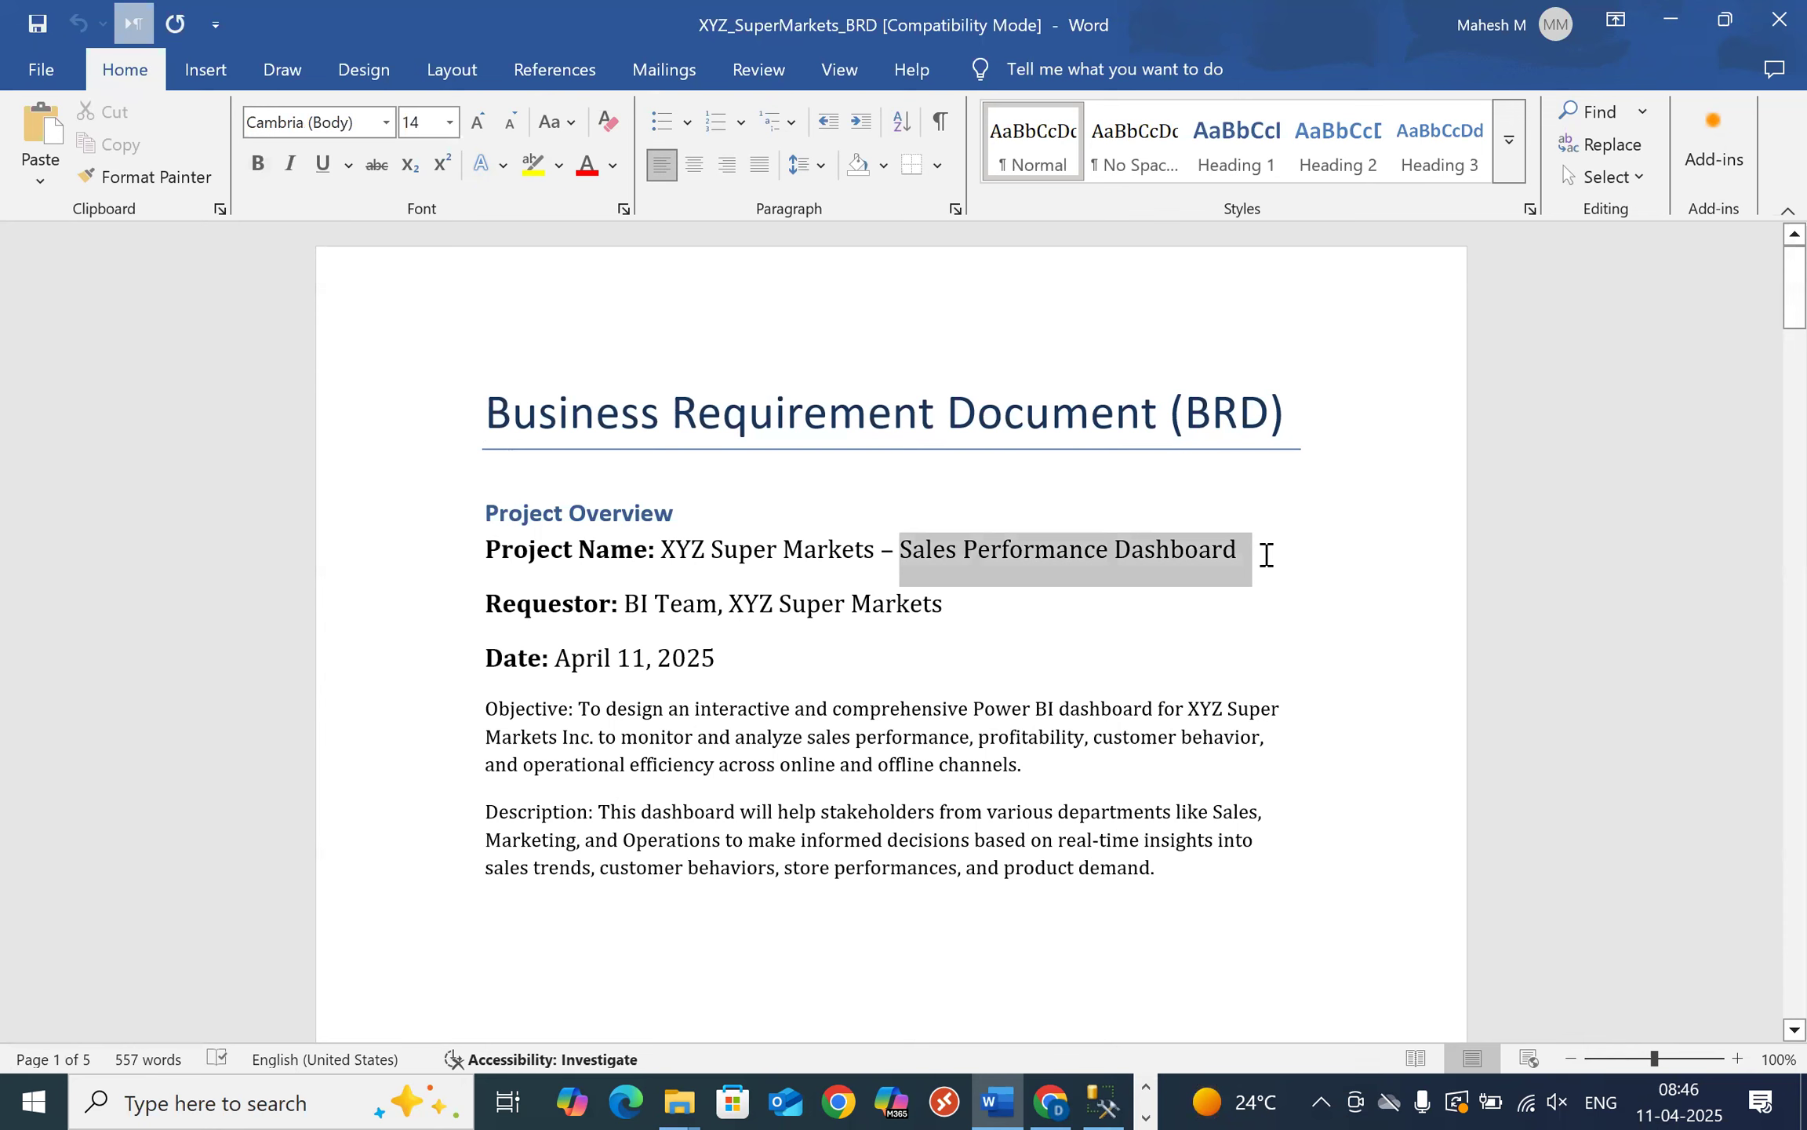
{"action": "scroll", "coordinate": [1264, 555], "scroll_direction": "down", "scroll_amount": 1}
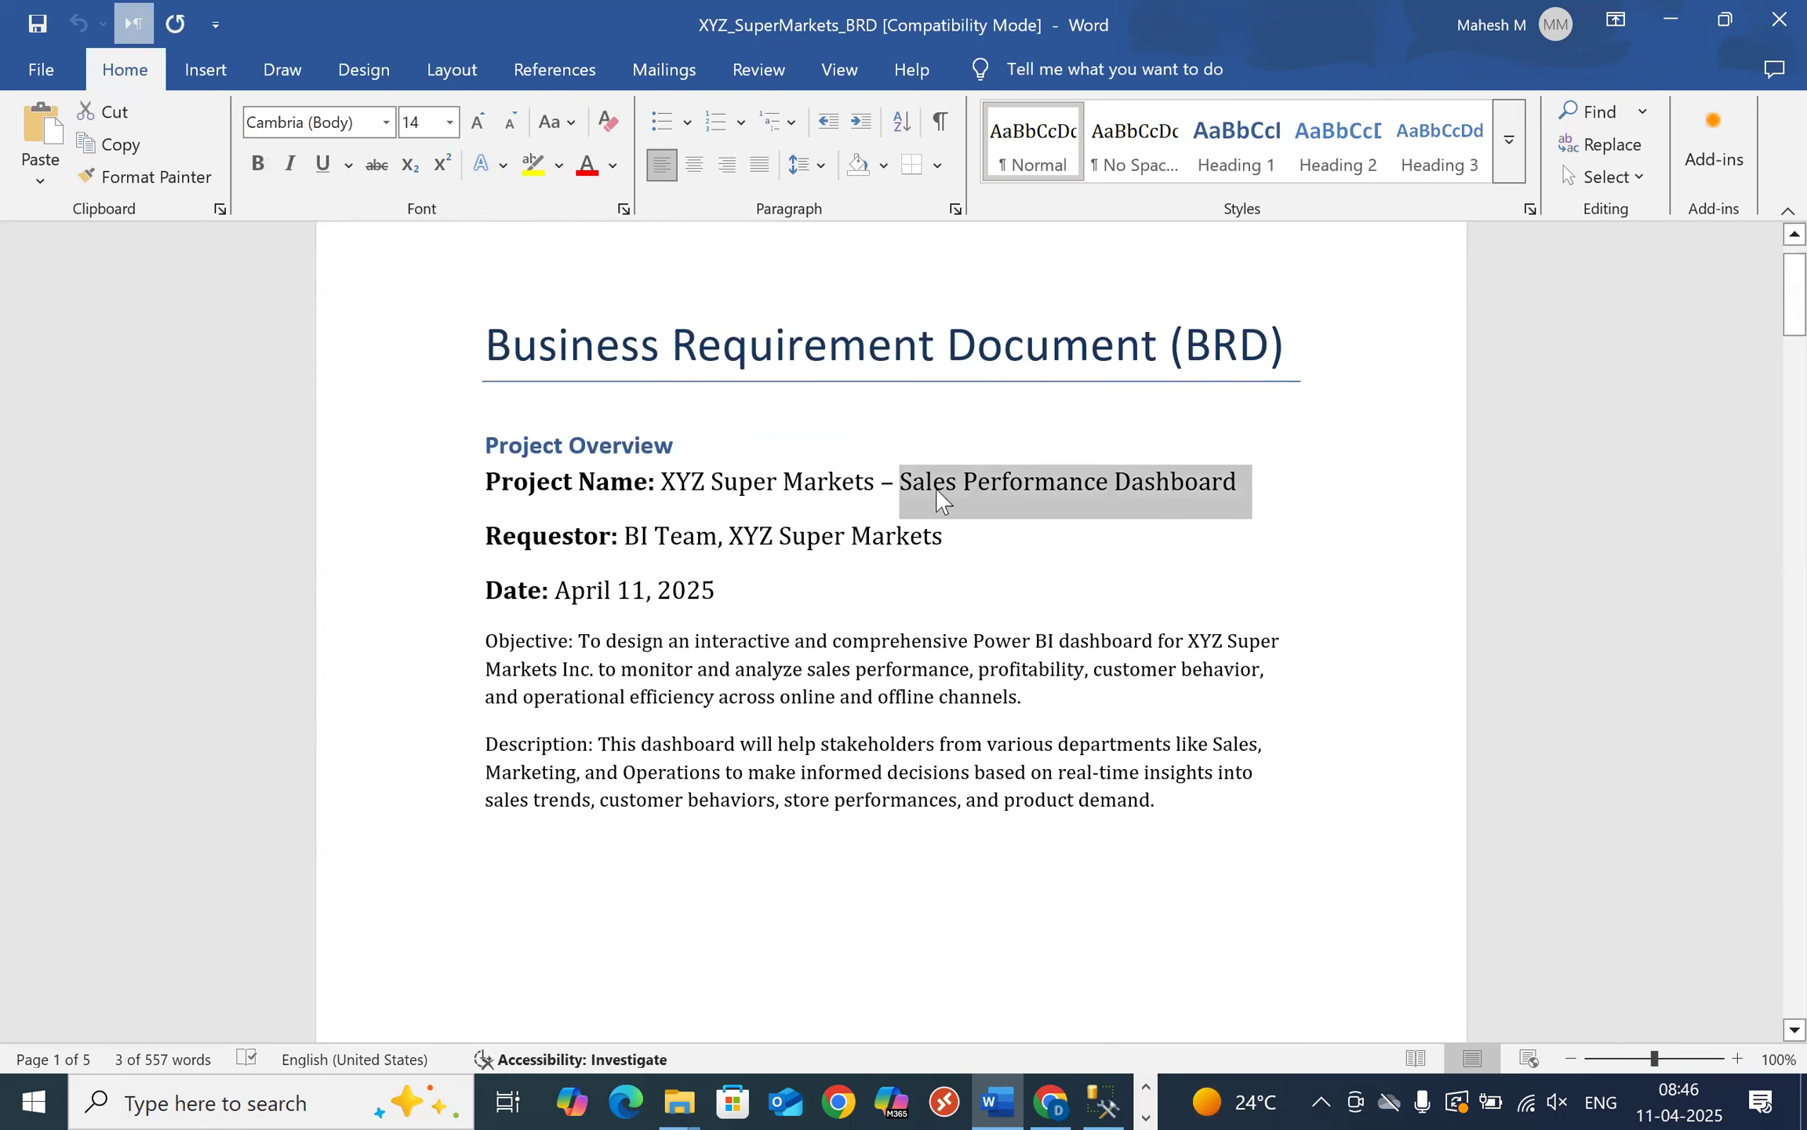
{"action": "left_click", "coordinate": [930, 539]}
{"action": "left_click_drag", "start_coordinate": [625, 536], "coordinate": [703, 542]}
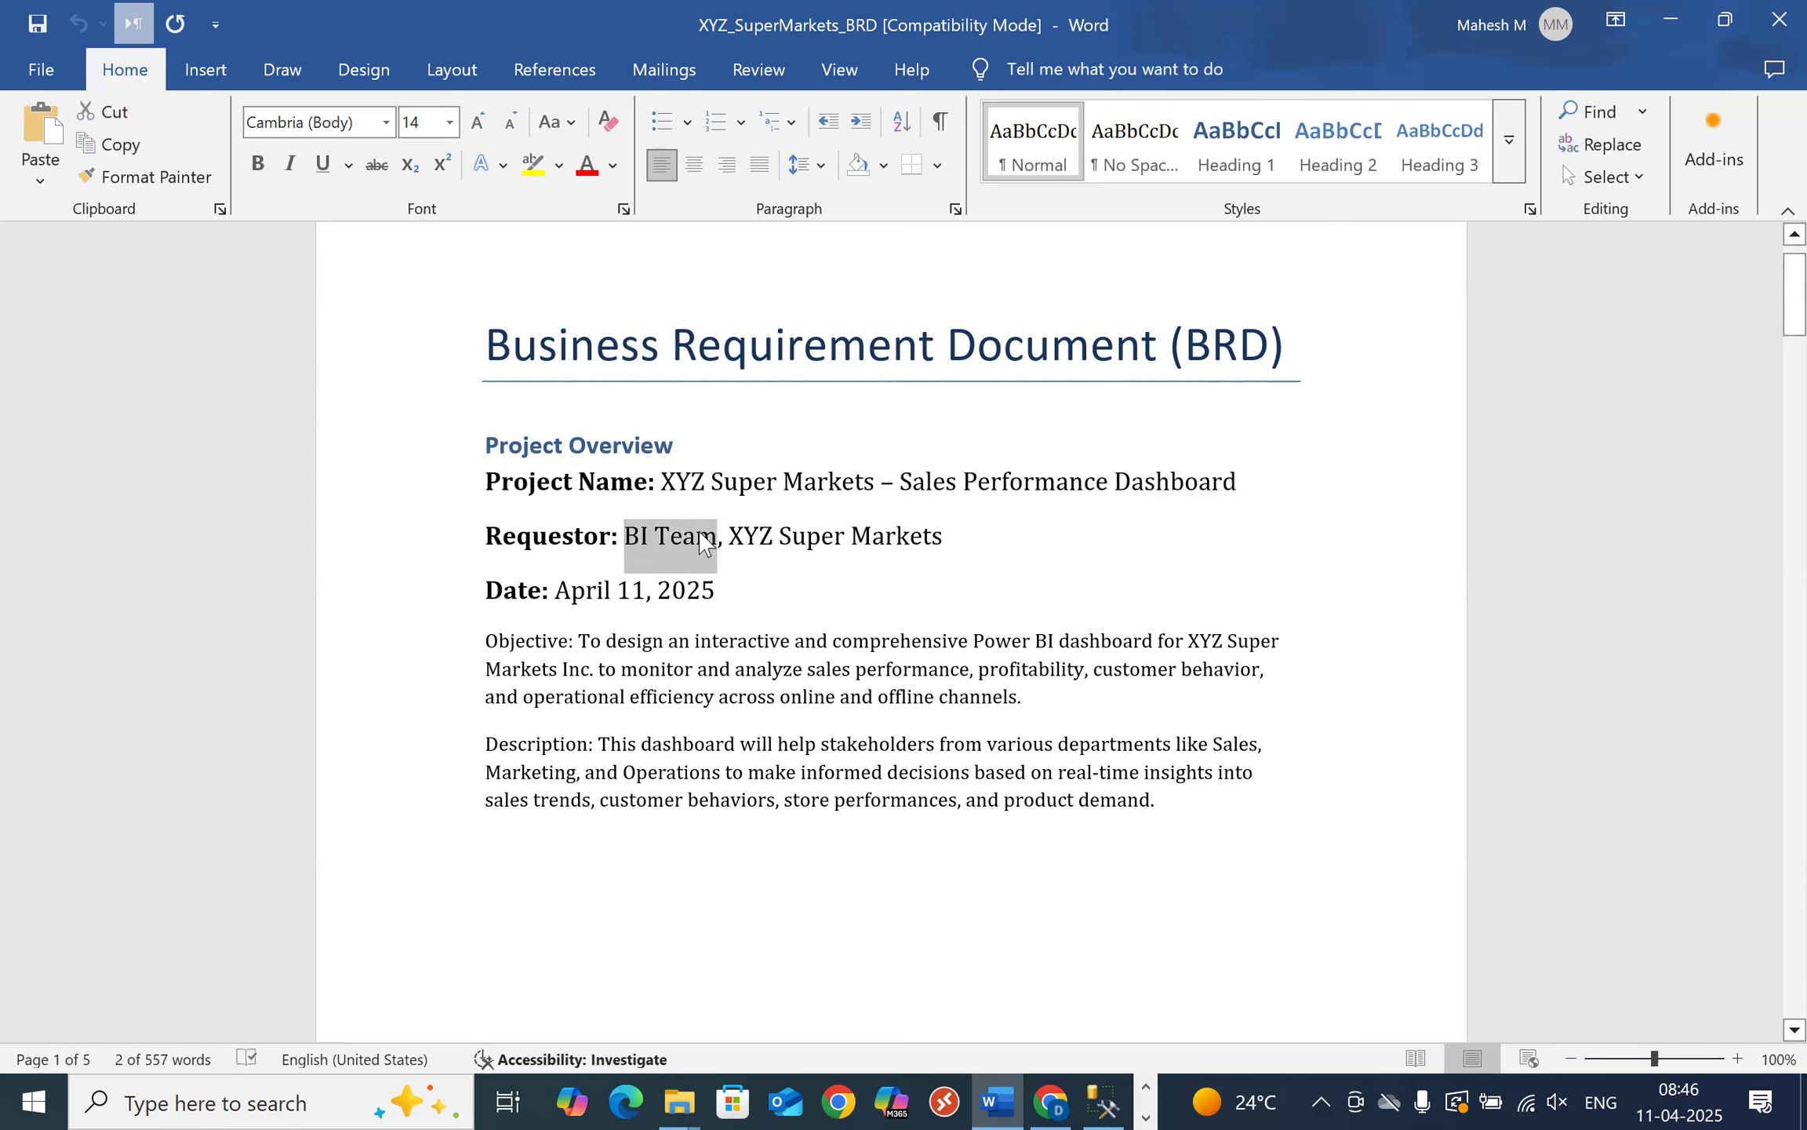
{"action": "type", "text": "Sle"}
{"action": "key", "text": "BackSpace"}
{"action": "key", "text": "BackSpace"}
{"action": "type", "text": "ales"}
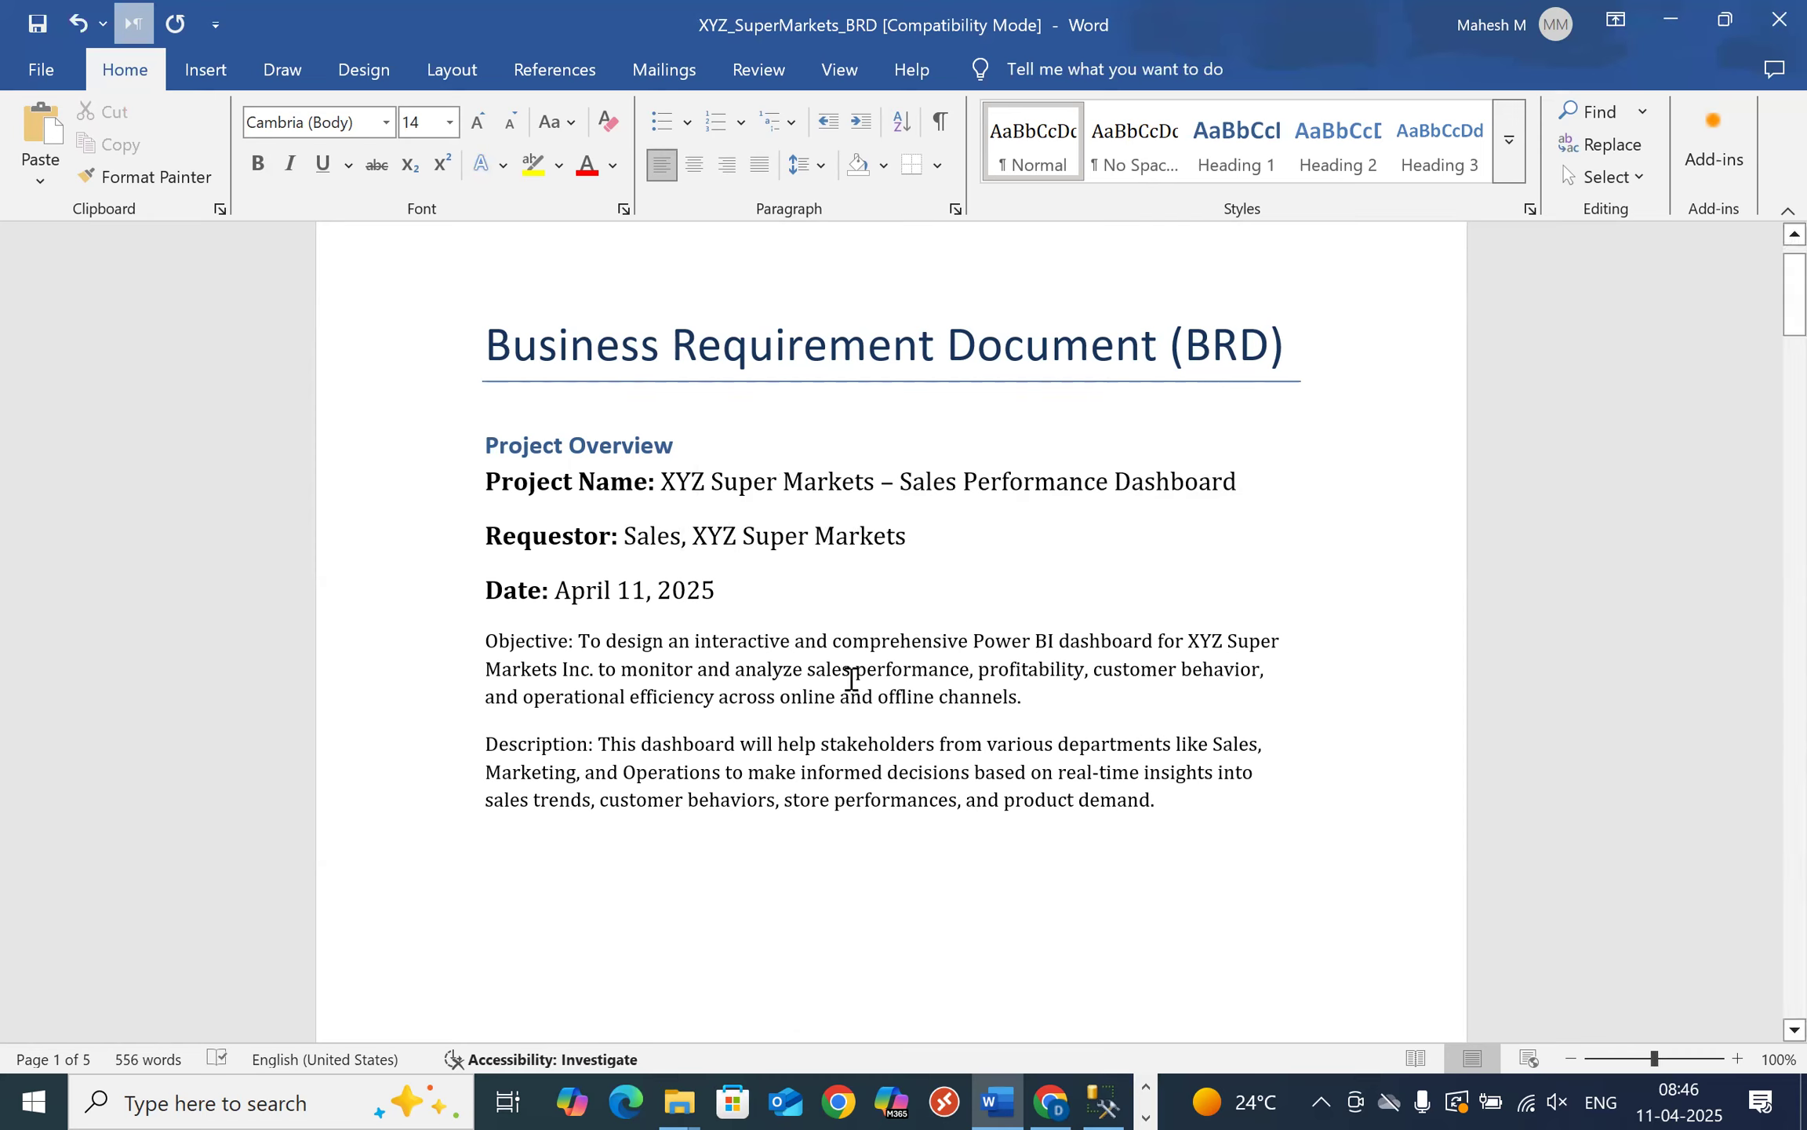
- Set the font size of the Objective and Description paragraphs in the Project Overview to 12
{"action": "scroll", "coordinate": [851, 533], "scroll_direction": "down", "scroll_amount": 1}
{"action": "left_click", "coordinate": [720, 522]}
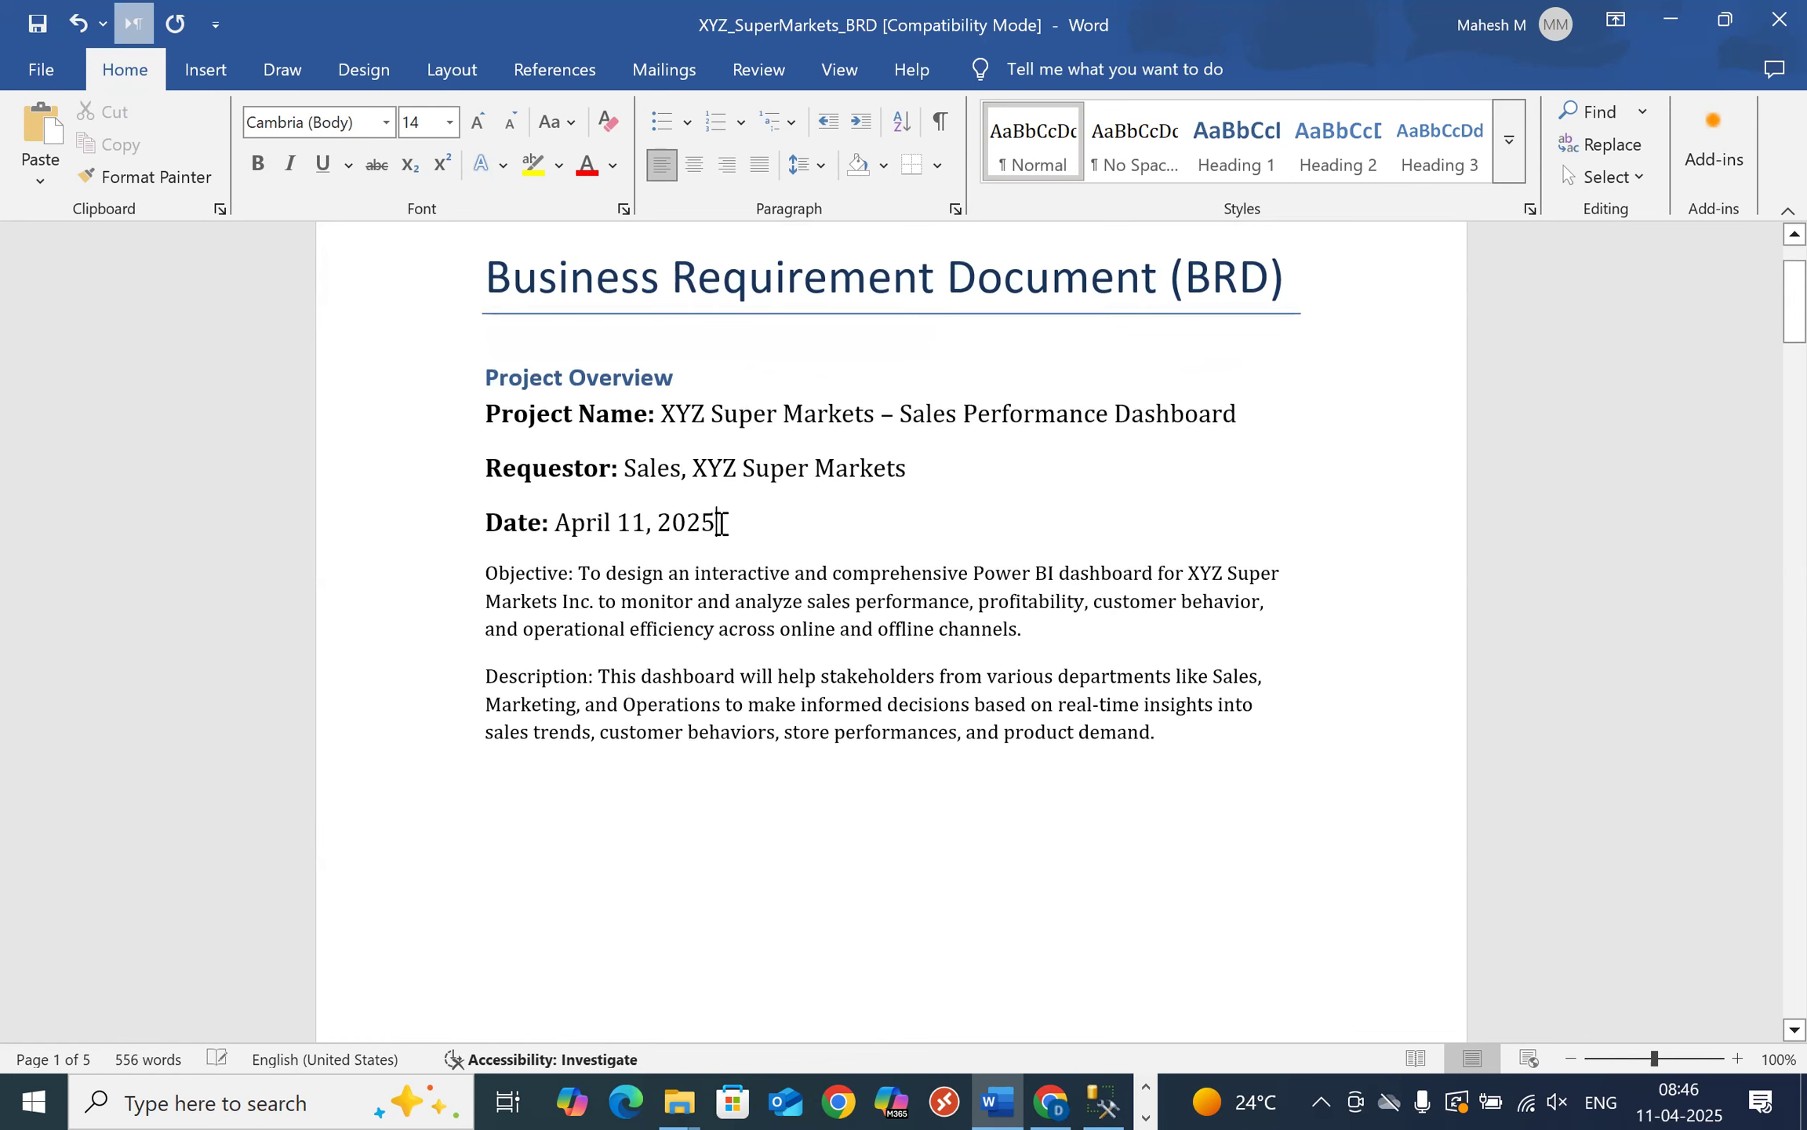
{"action": "scroll", "coordinate": [719, 523], "scroll_direction": "down", "scroll_amount": 1}
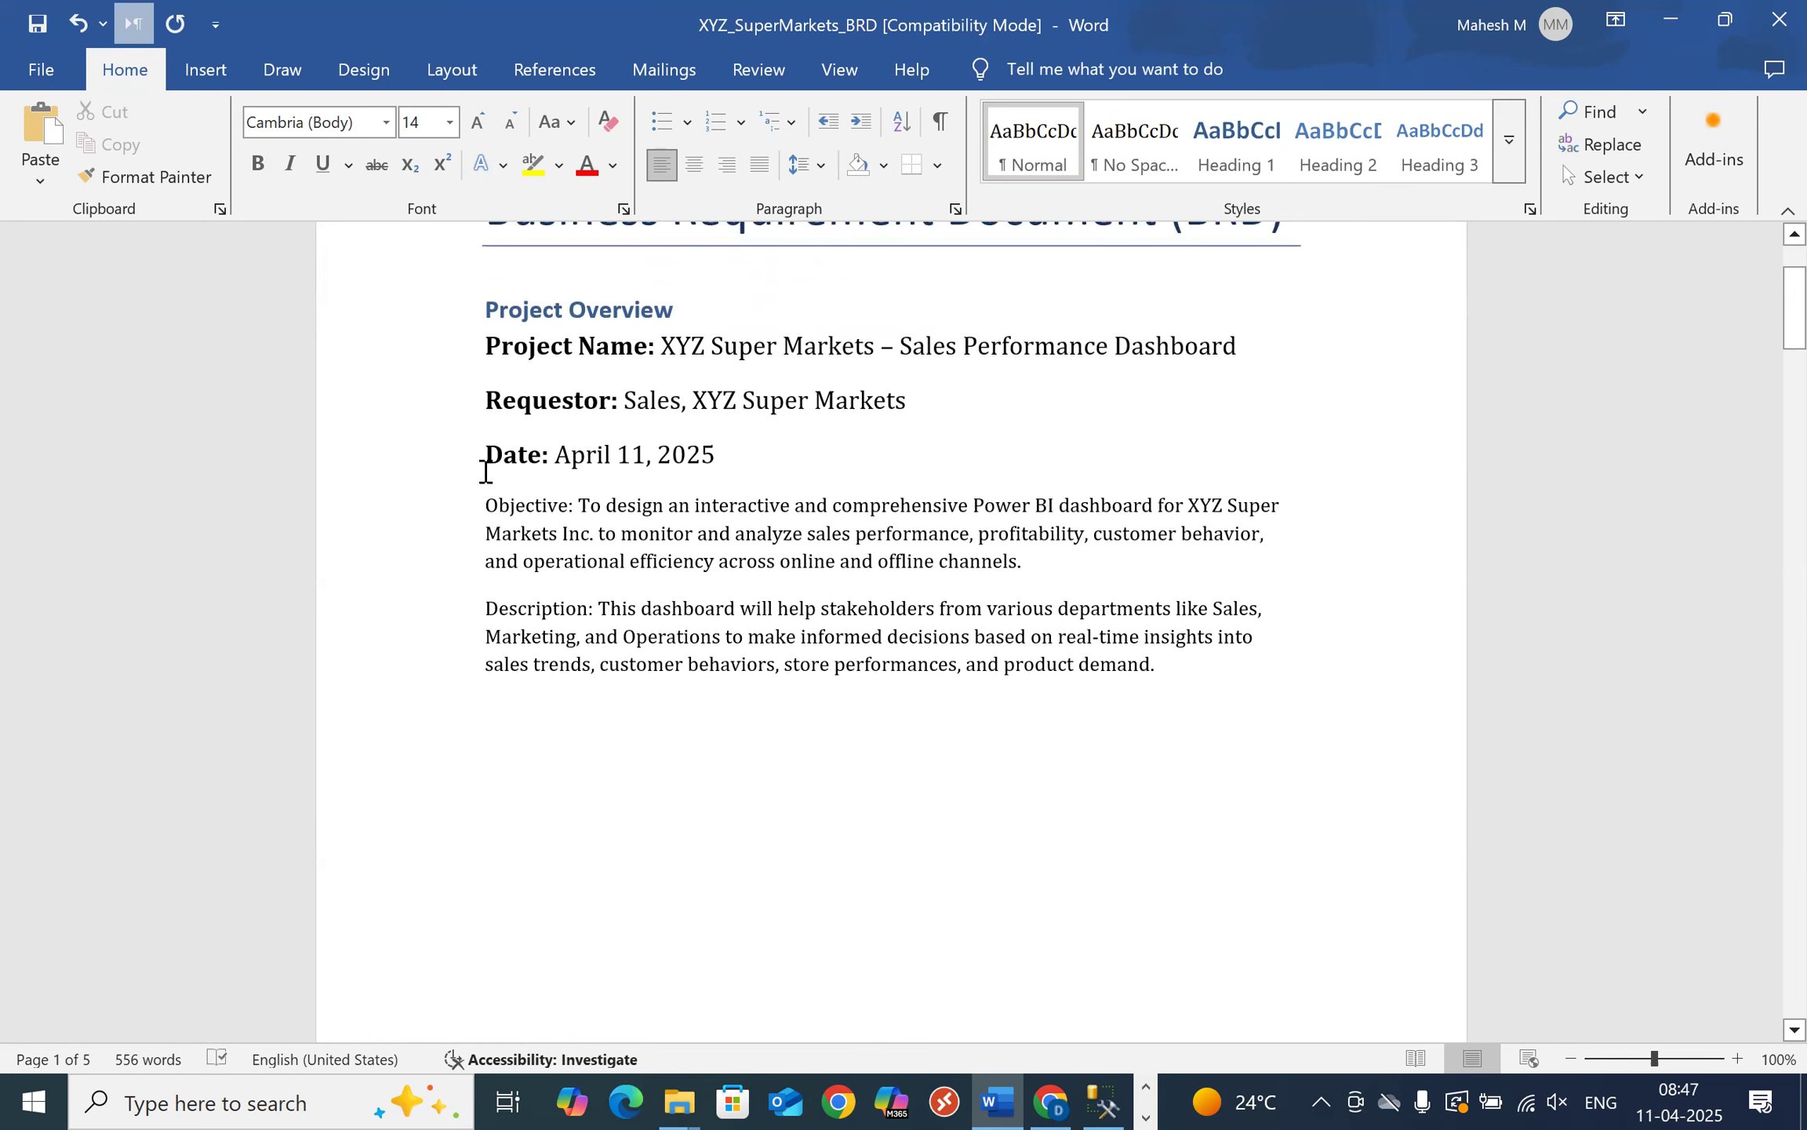
{"action": "scroll", "coordinate": [604, 548], "scroll_direction": "up", "scroll_amount": 1}
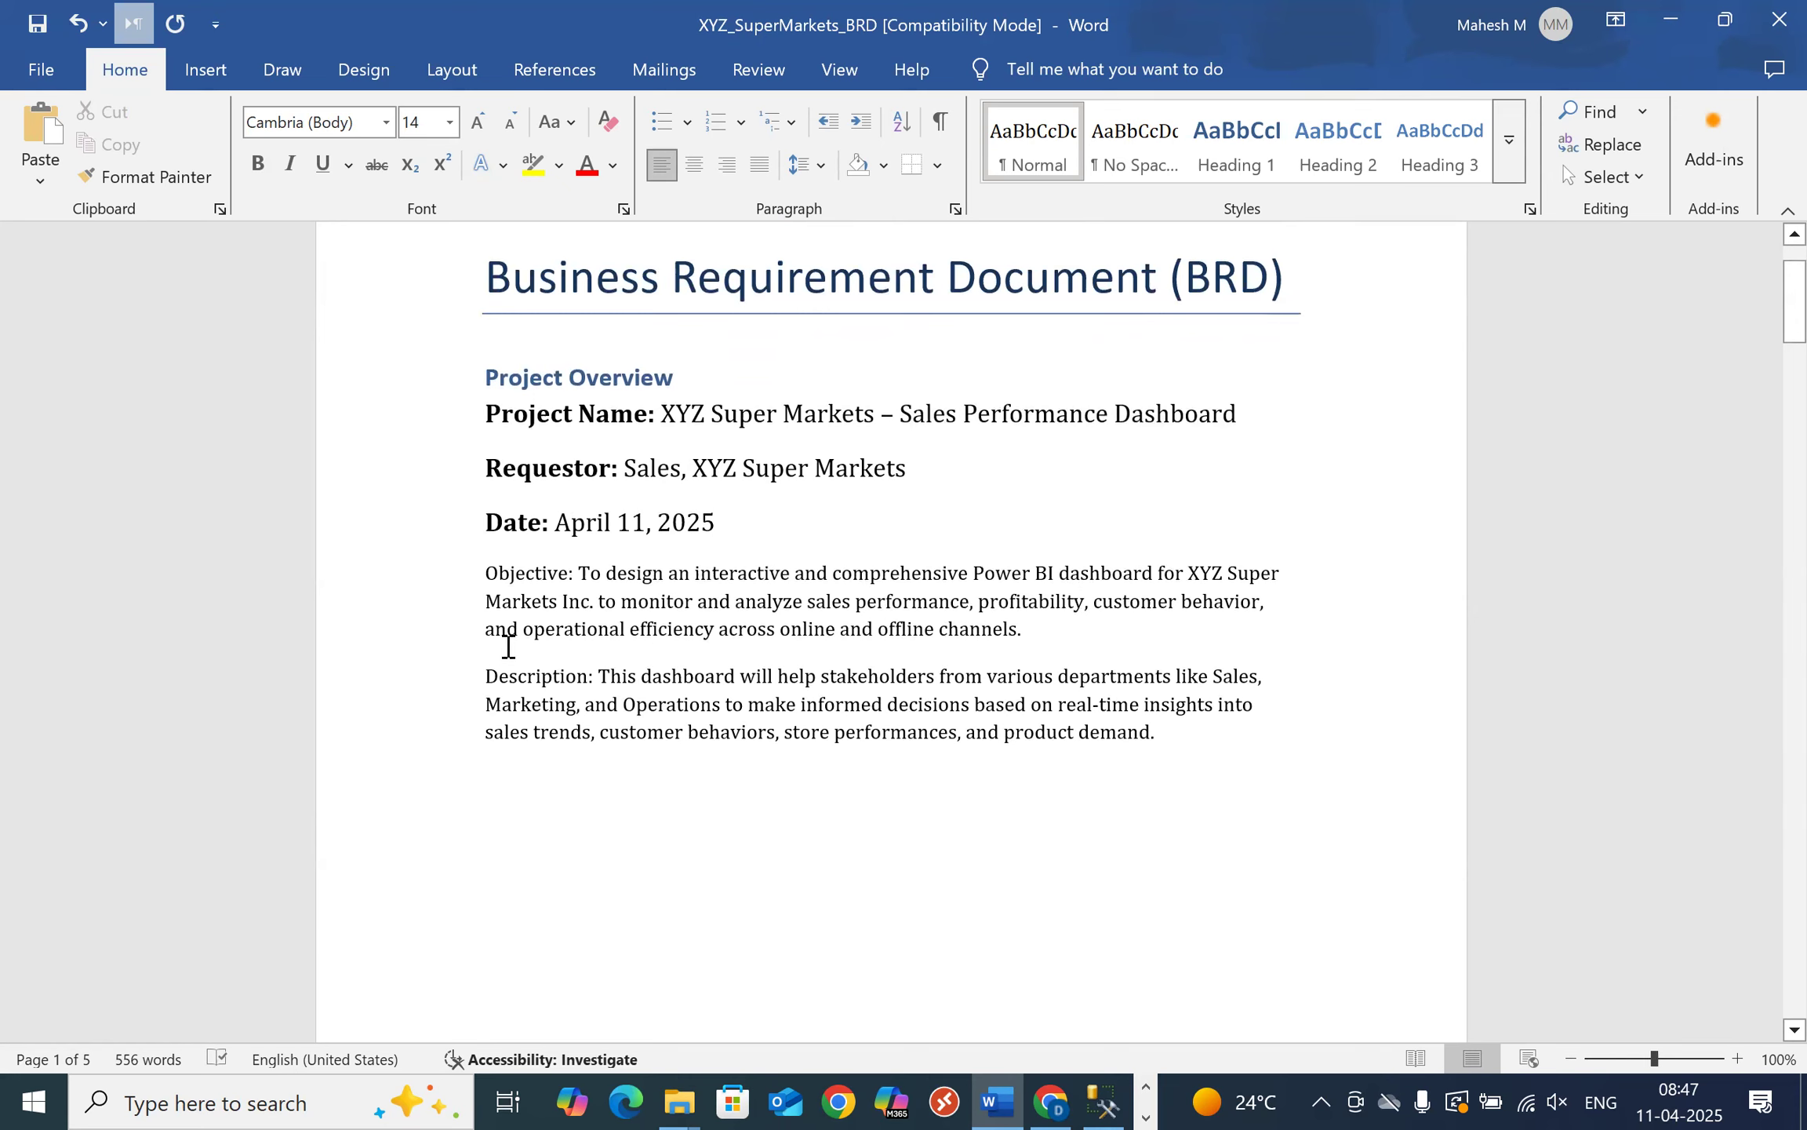
{"action": "left_click_drag", "start_coordinate": [568, 573], "coordinate": [487, 584]}
{"action": "left_click", "coordinate": [932, 844]}
{"action": "left_click_drag", "start_coordinate": [1201, 734], "coordinate": [512, 575]}
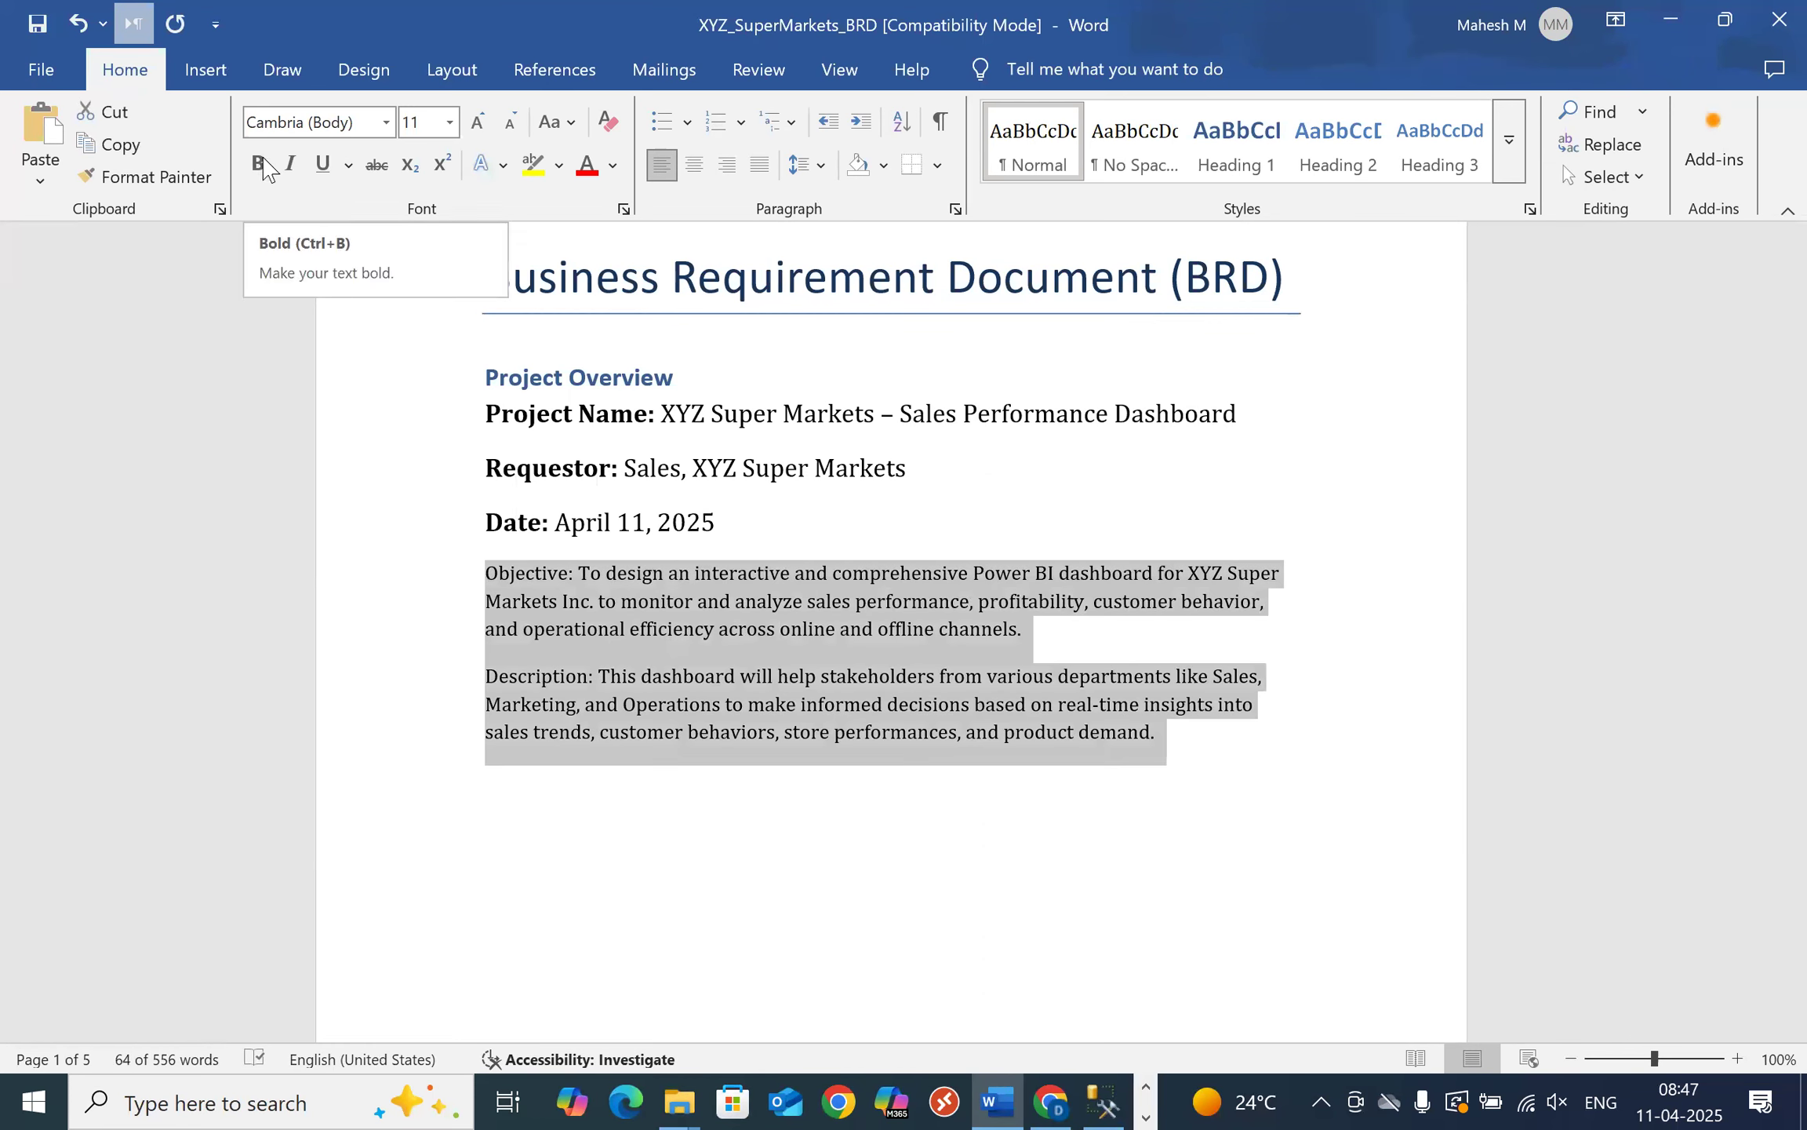
{"action": "left_click", "coordinate": [449, 122]}
{"action": "left_click", "coordinate": [416, 269]}
- Make the "Objective:" and "Description:" labels bold and insert a blank line below the Date line
{"action": "left_click_drag", "start_coordinate": [590, 577], "coordinate": [497, 578]}
{"action": "key", "text": "ctrl+b"}
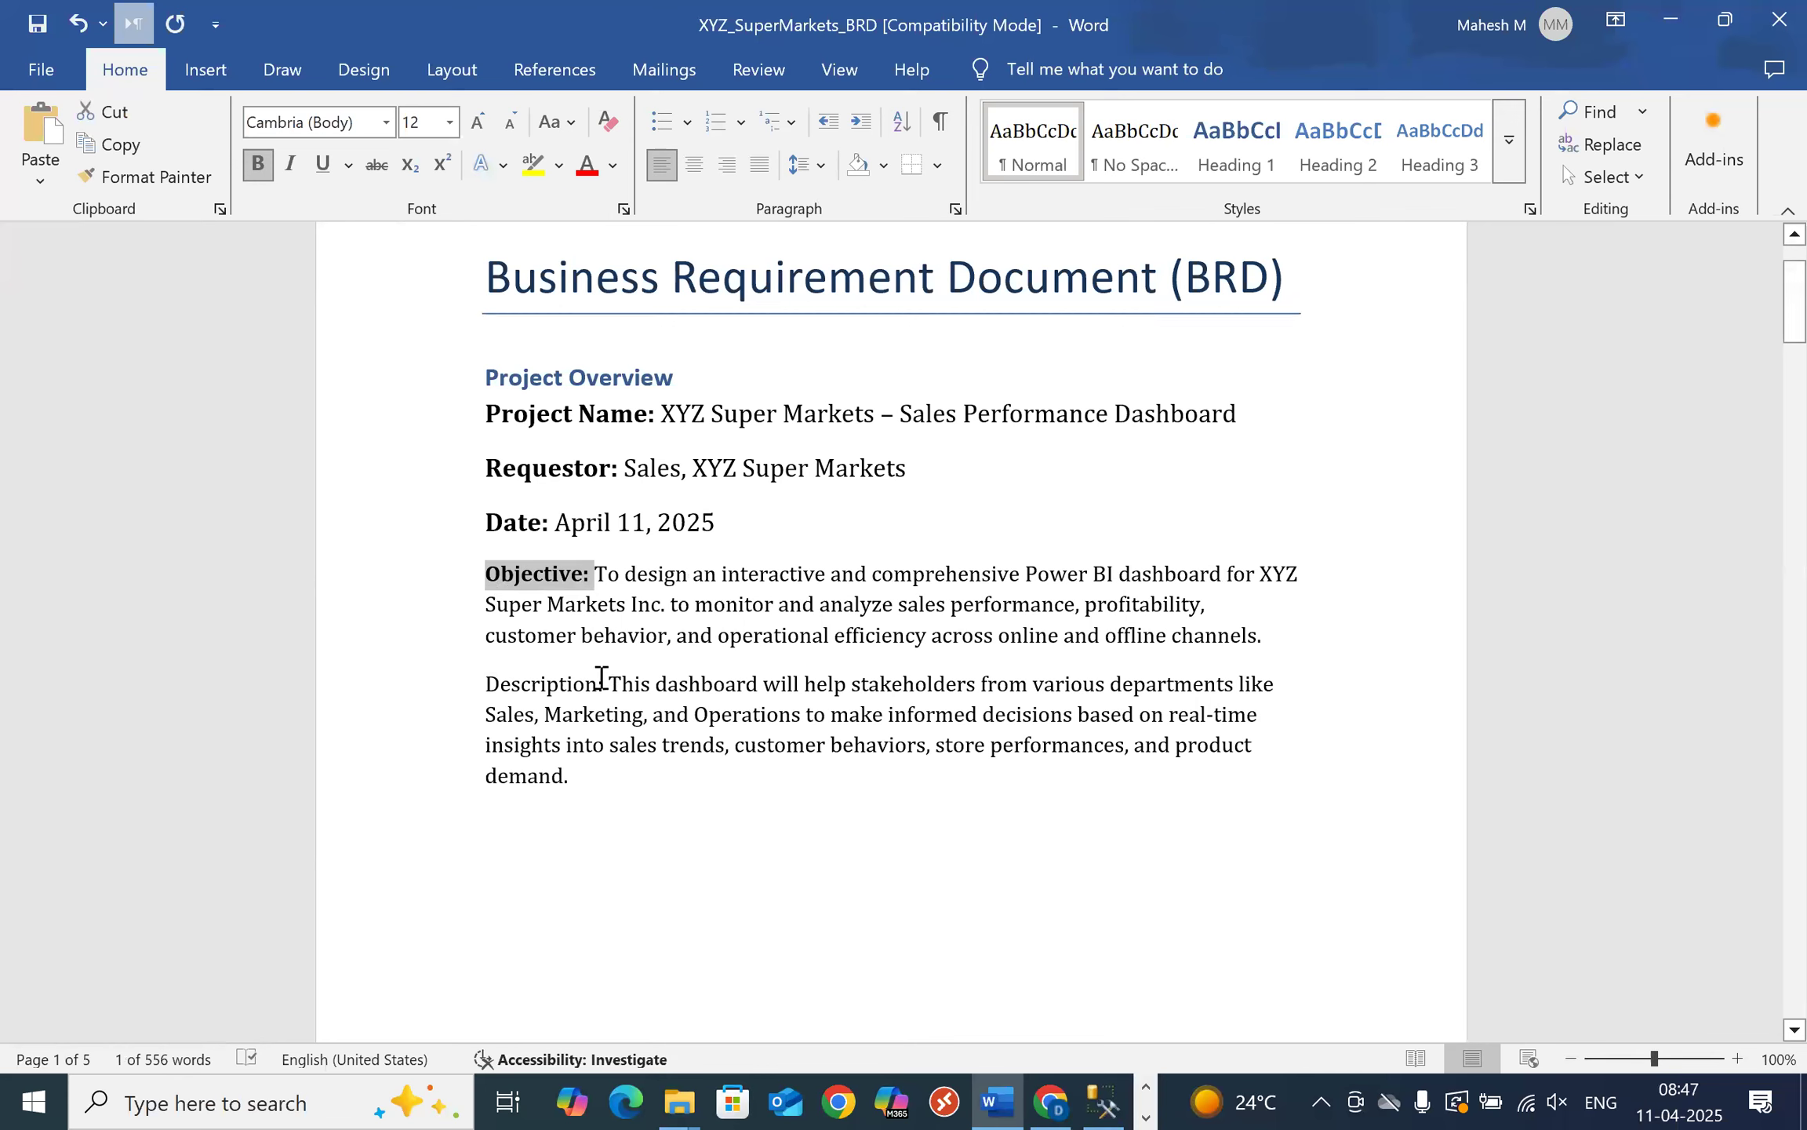
{"action": "left_click_drag", "start_coordinate": [617, 683], "coordinate": [486, 684]}
{"action": "key", "text": "ctrl+b"}
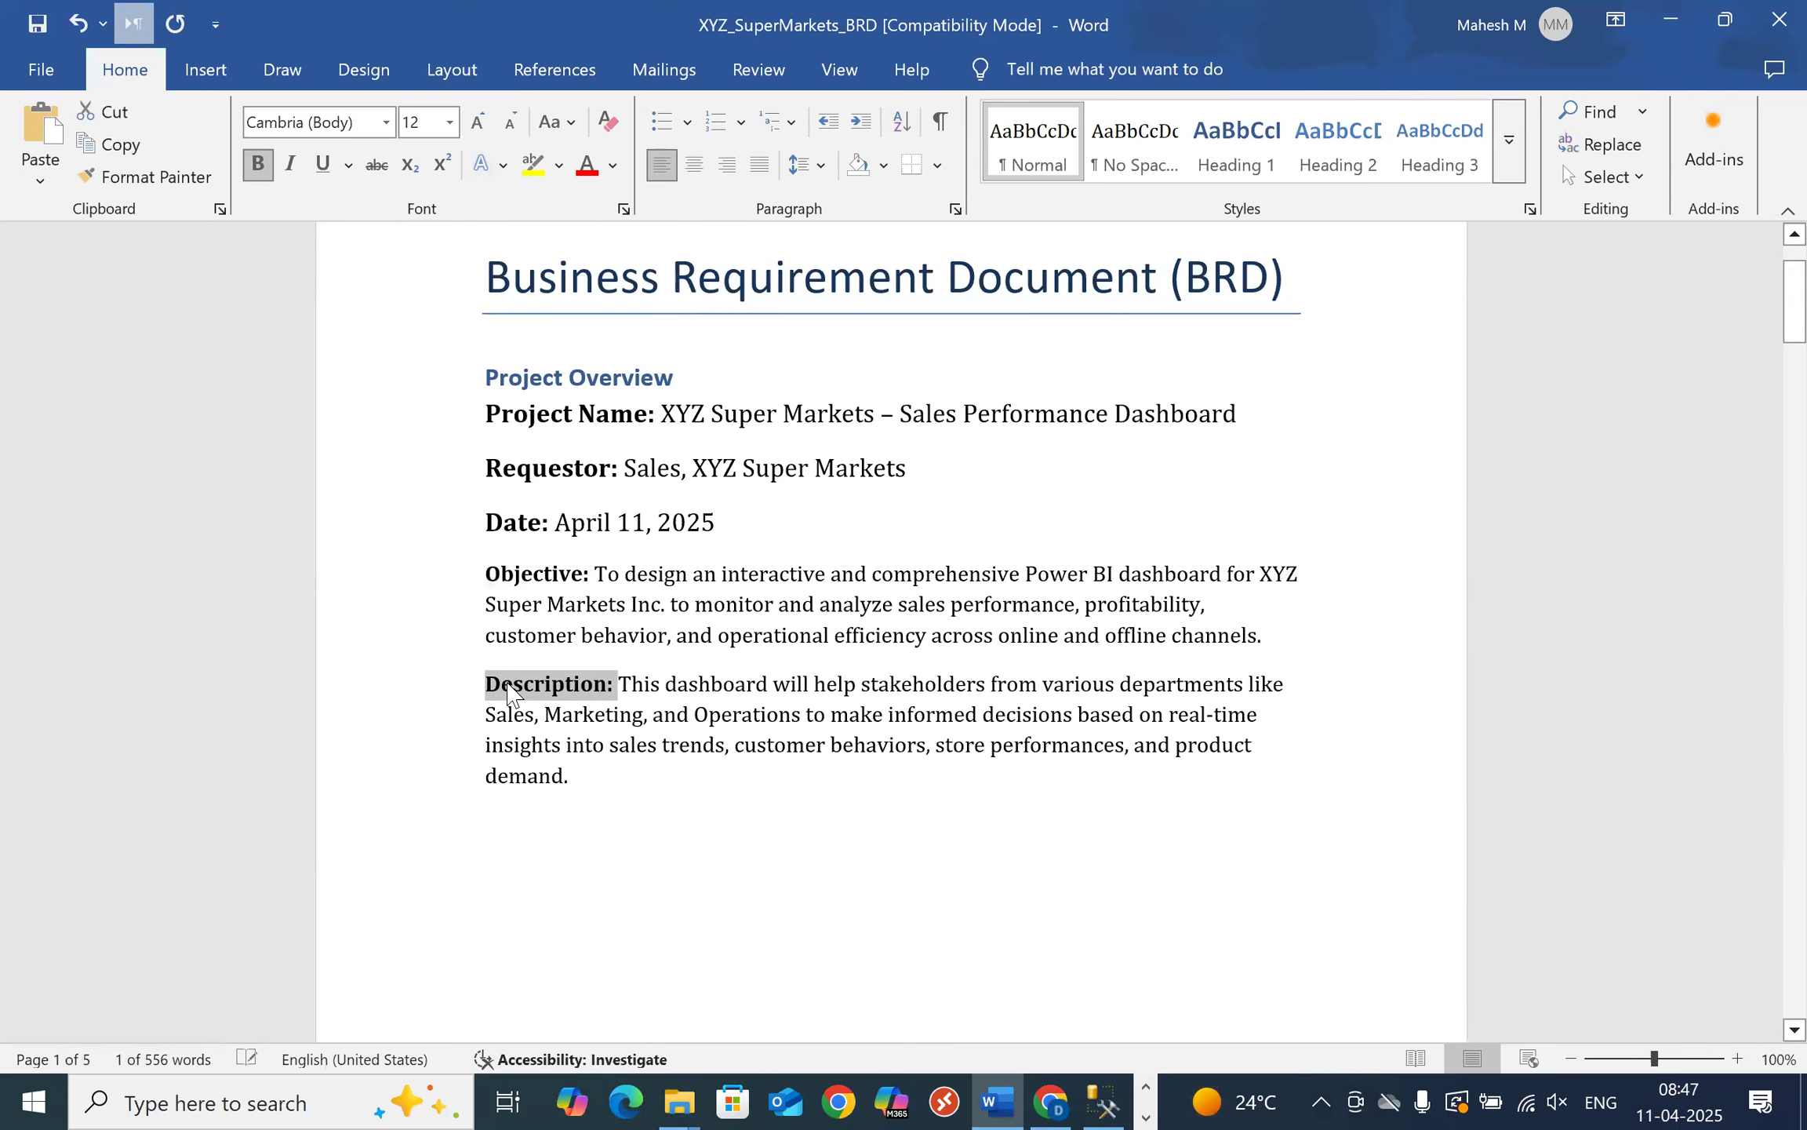
{"action": "left_click", "coordinate": [753, 510]}
{"action": "key", "text": "Return"}
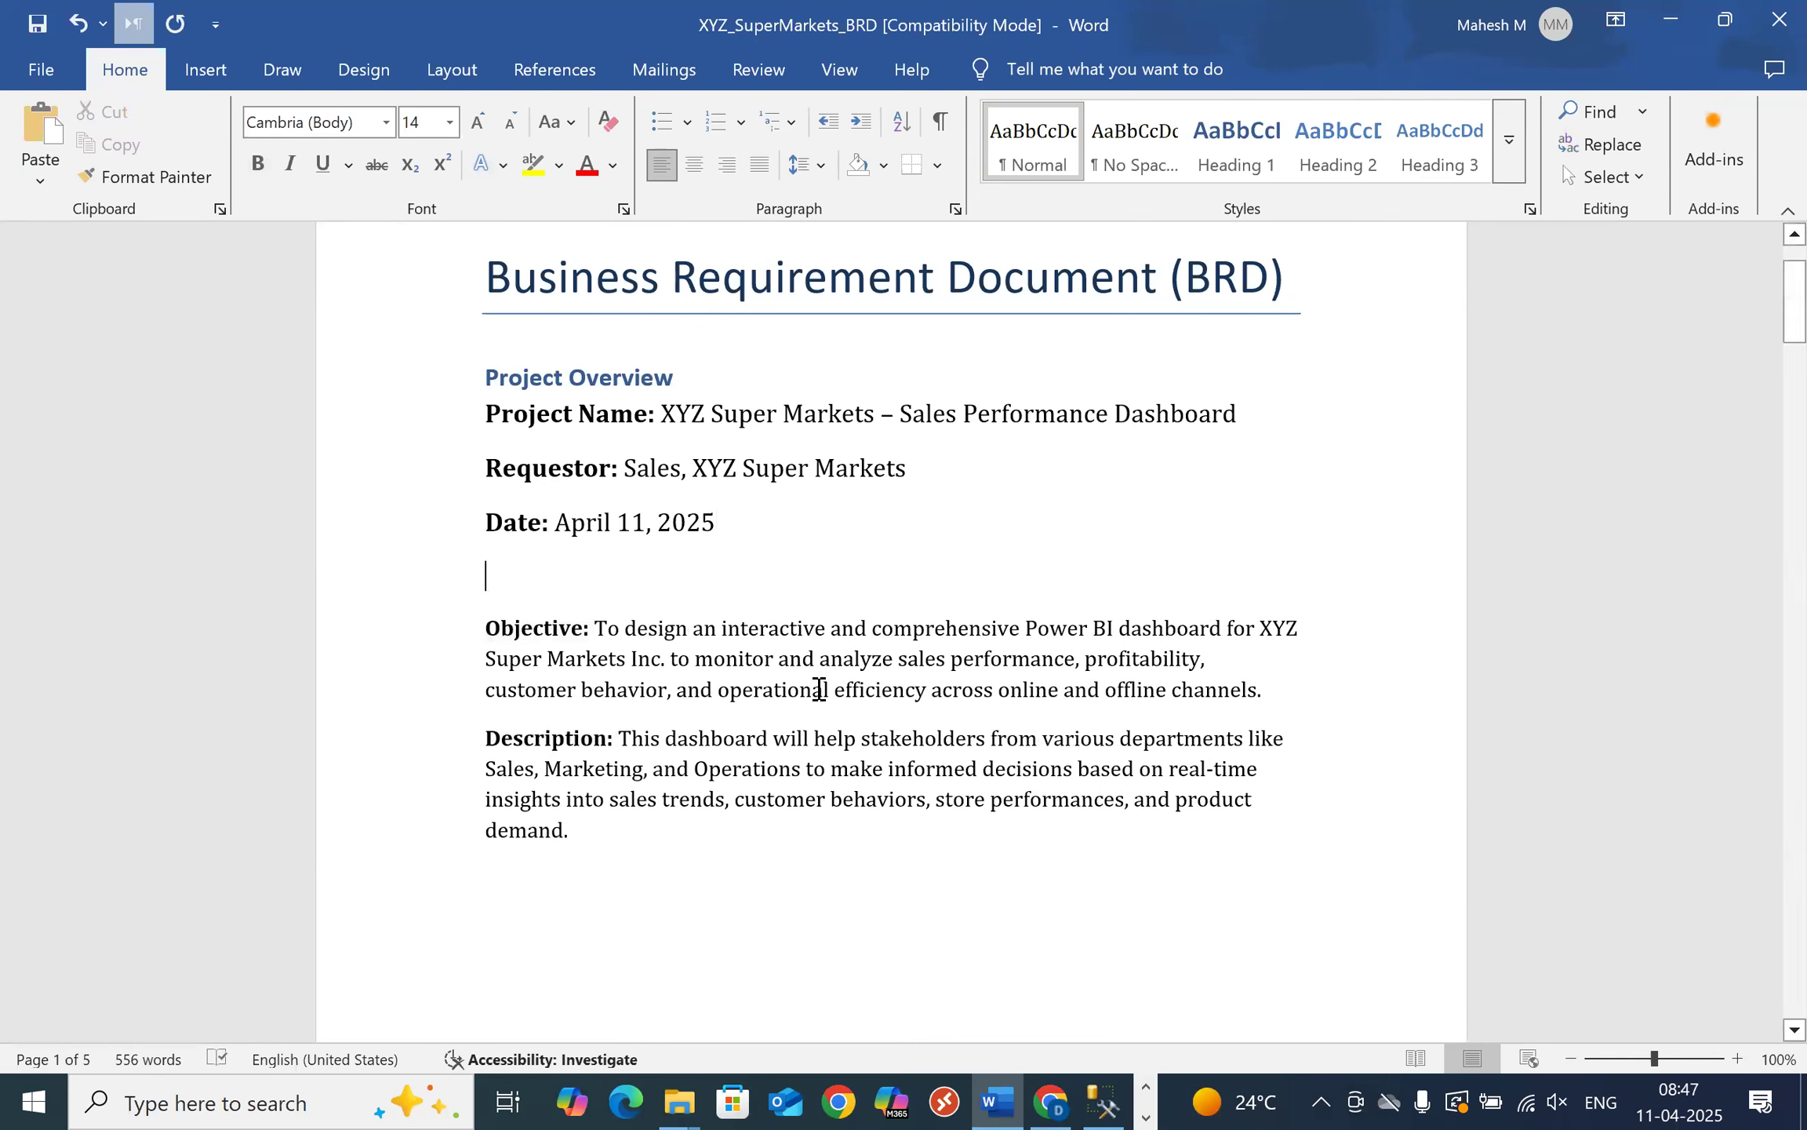
{"action": "left_click", "coordinate": [586, 658]}
{"action": "scroll", "coordinate": [604, 655], "scroll_direction": "down", "scroll_amount": 1}
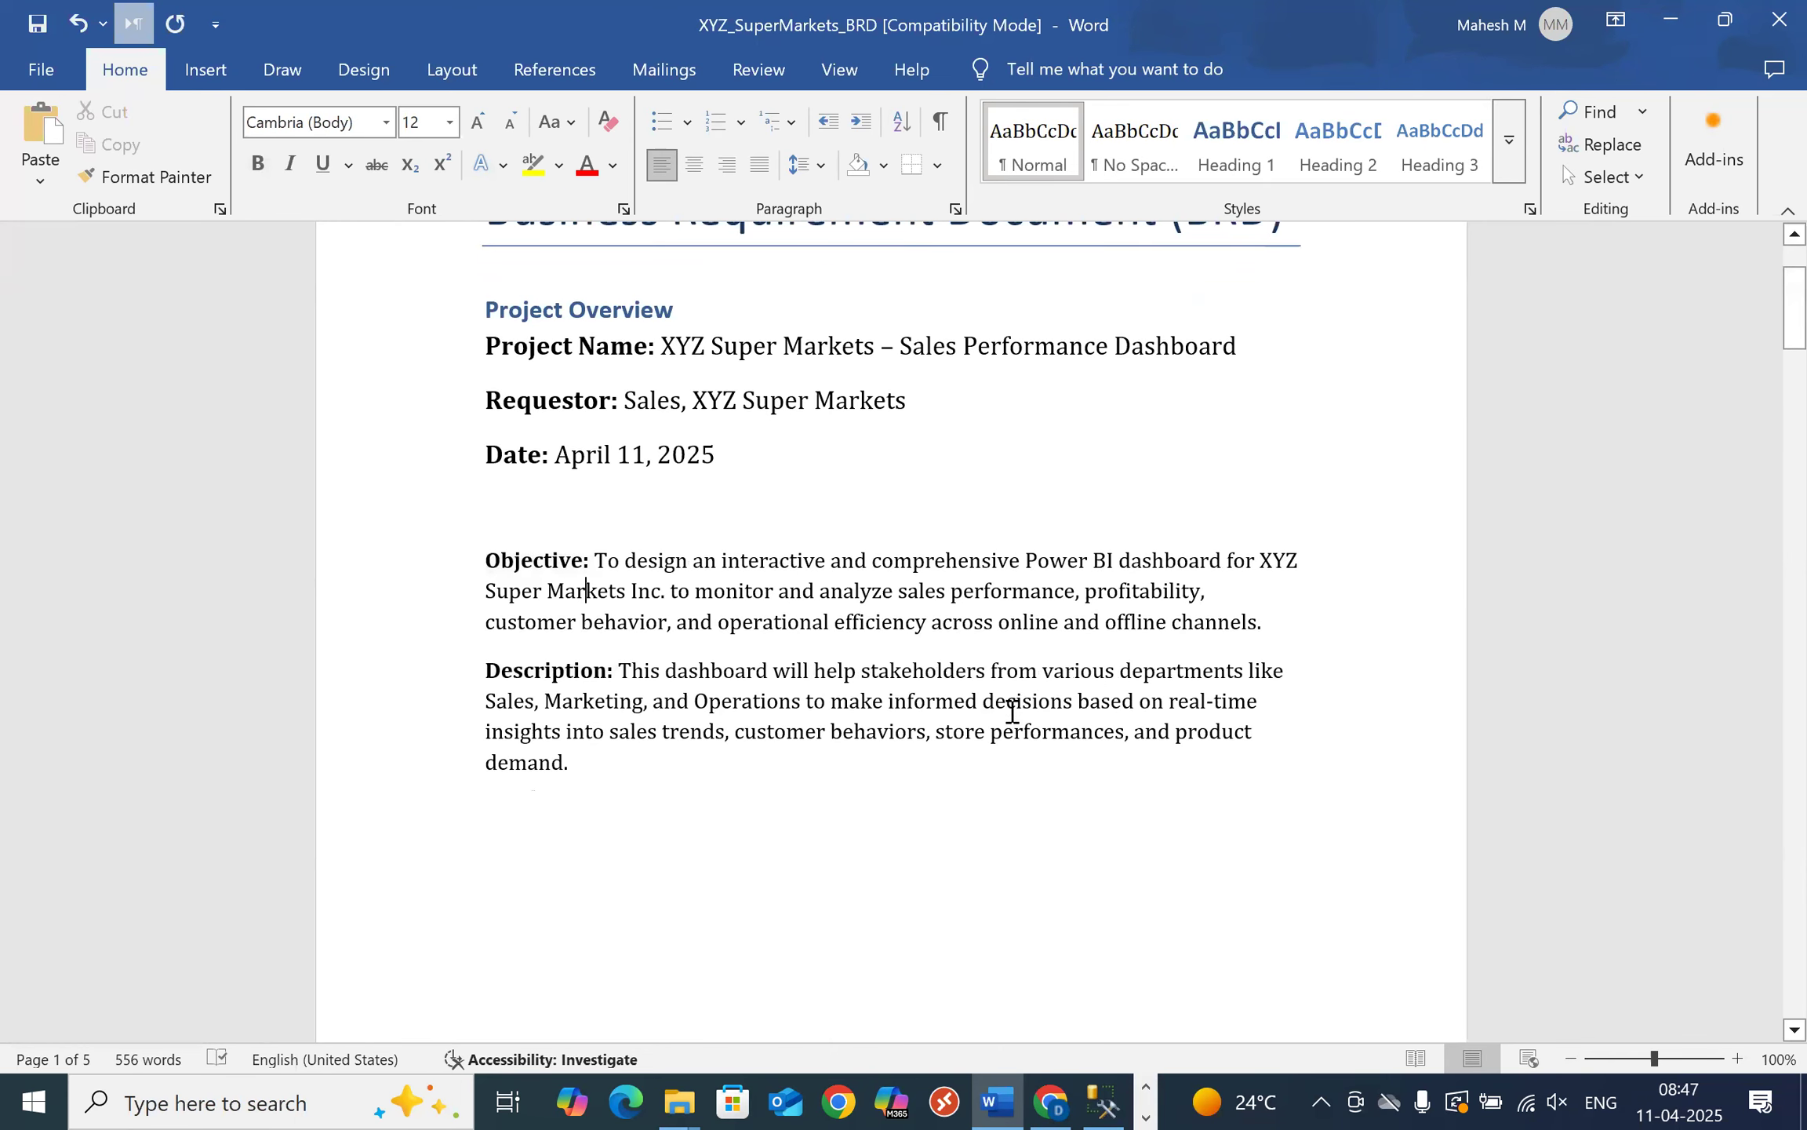
{"action": "scroll", "coordinate": [1012, 712], "scroll_direction": "down", "scroll_amount": 1}
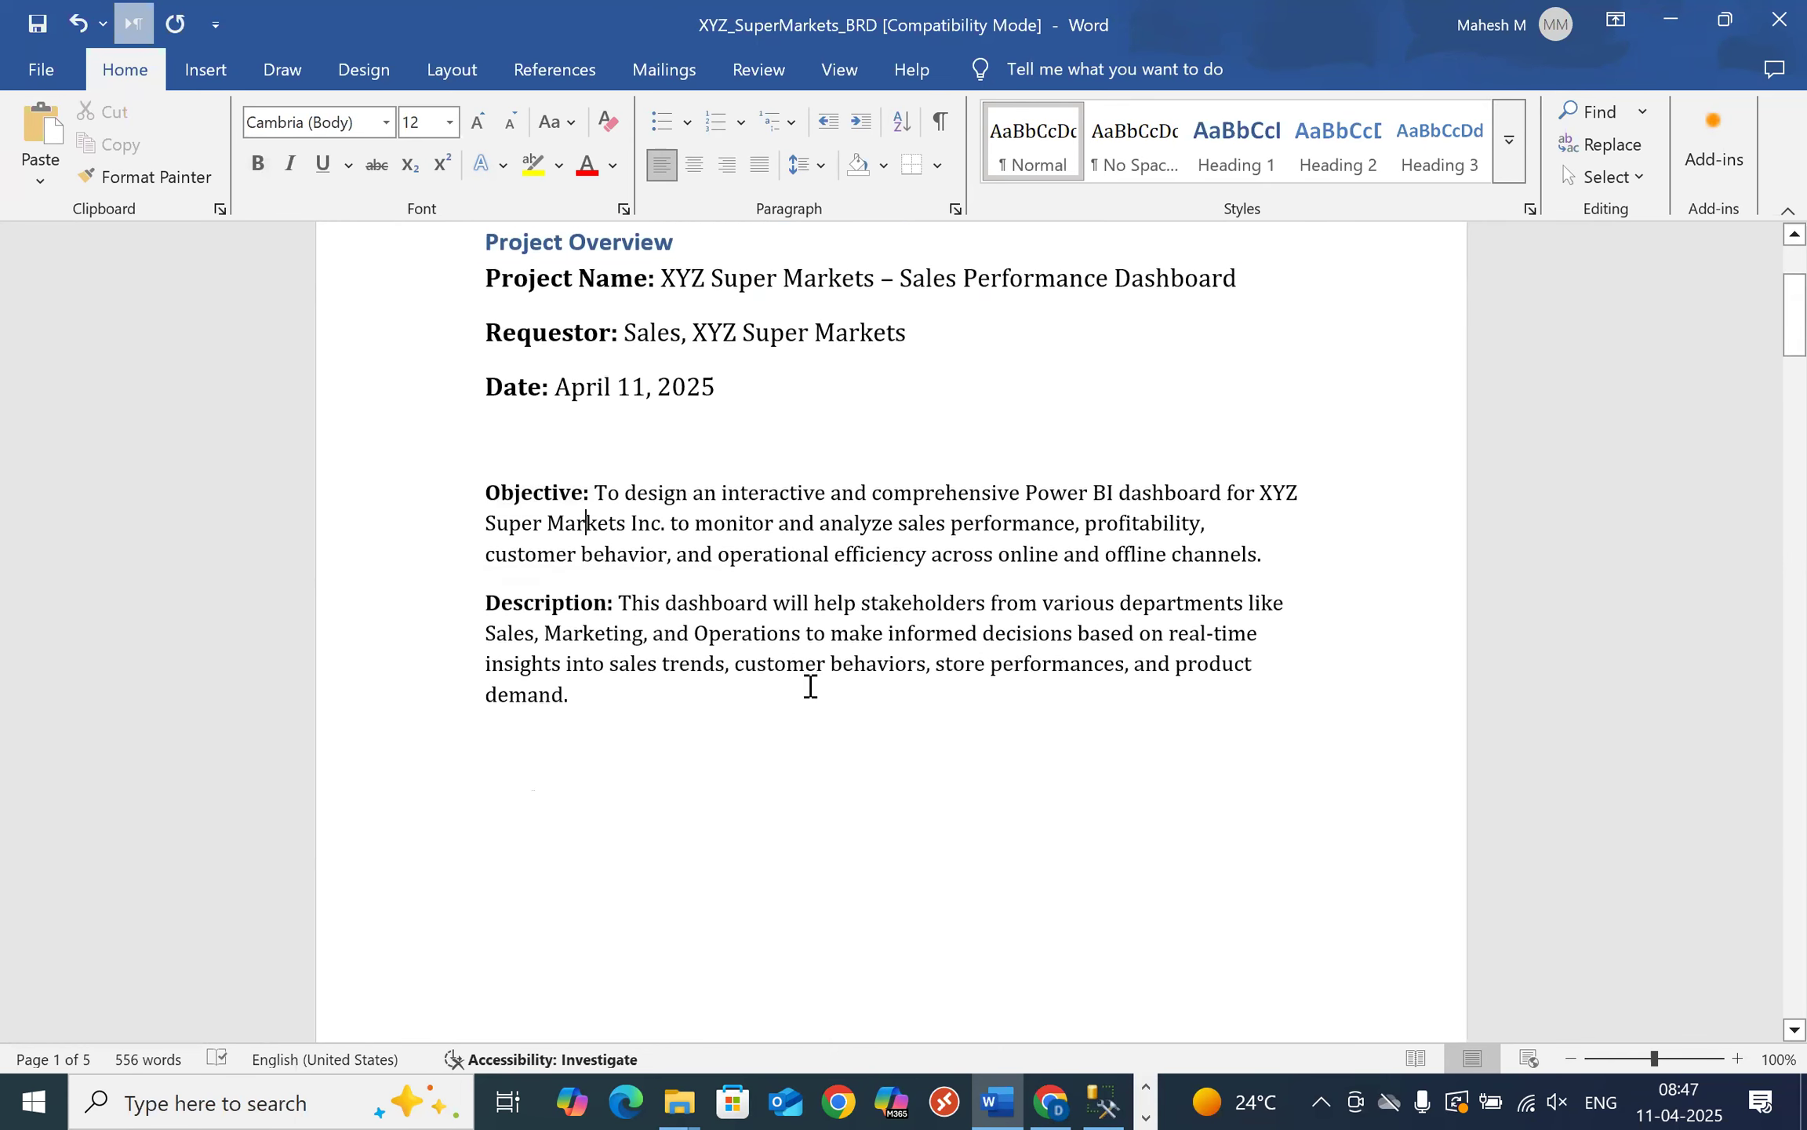
{"action": "scroll", "coordinate": [807, 682], "scroll_direction": "up", "scroll_amount": 3}
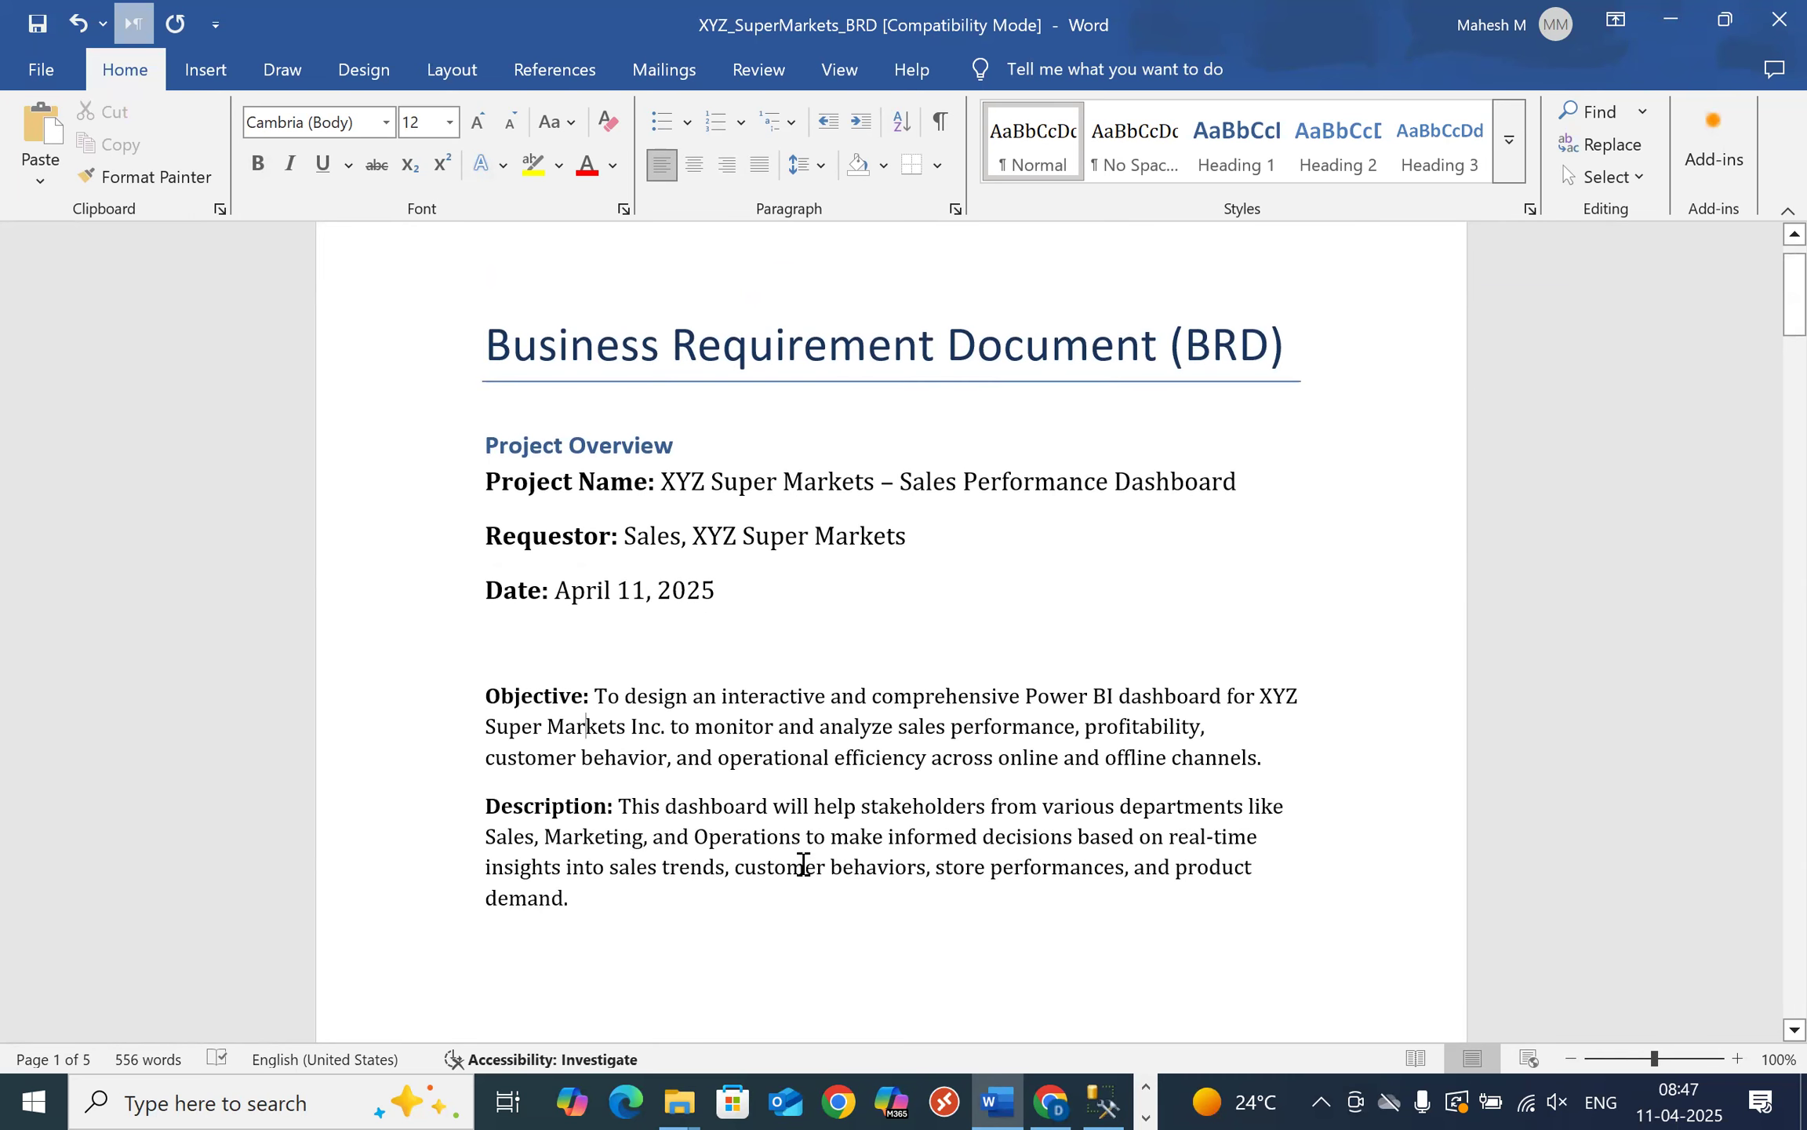
{"action": "scroll", "coordinate": [803, 863], "scroll_direction": "down", "scroll_amount": 2}
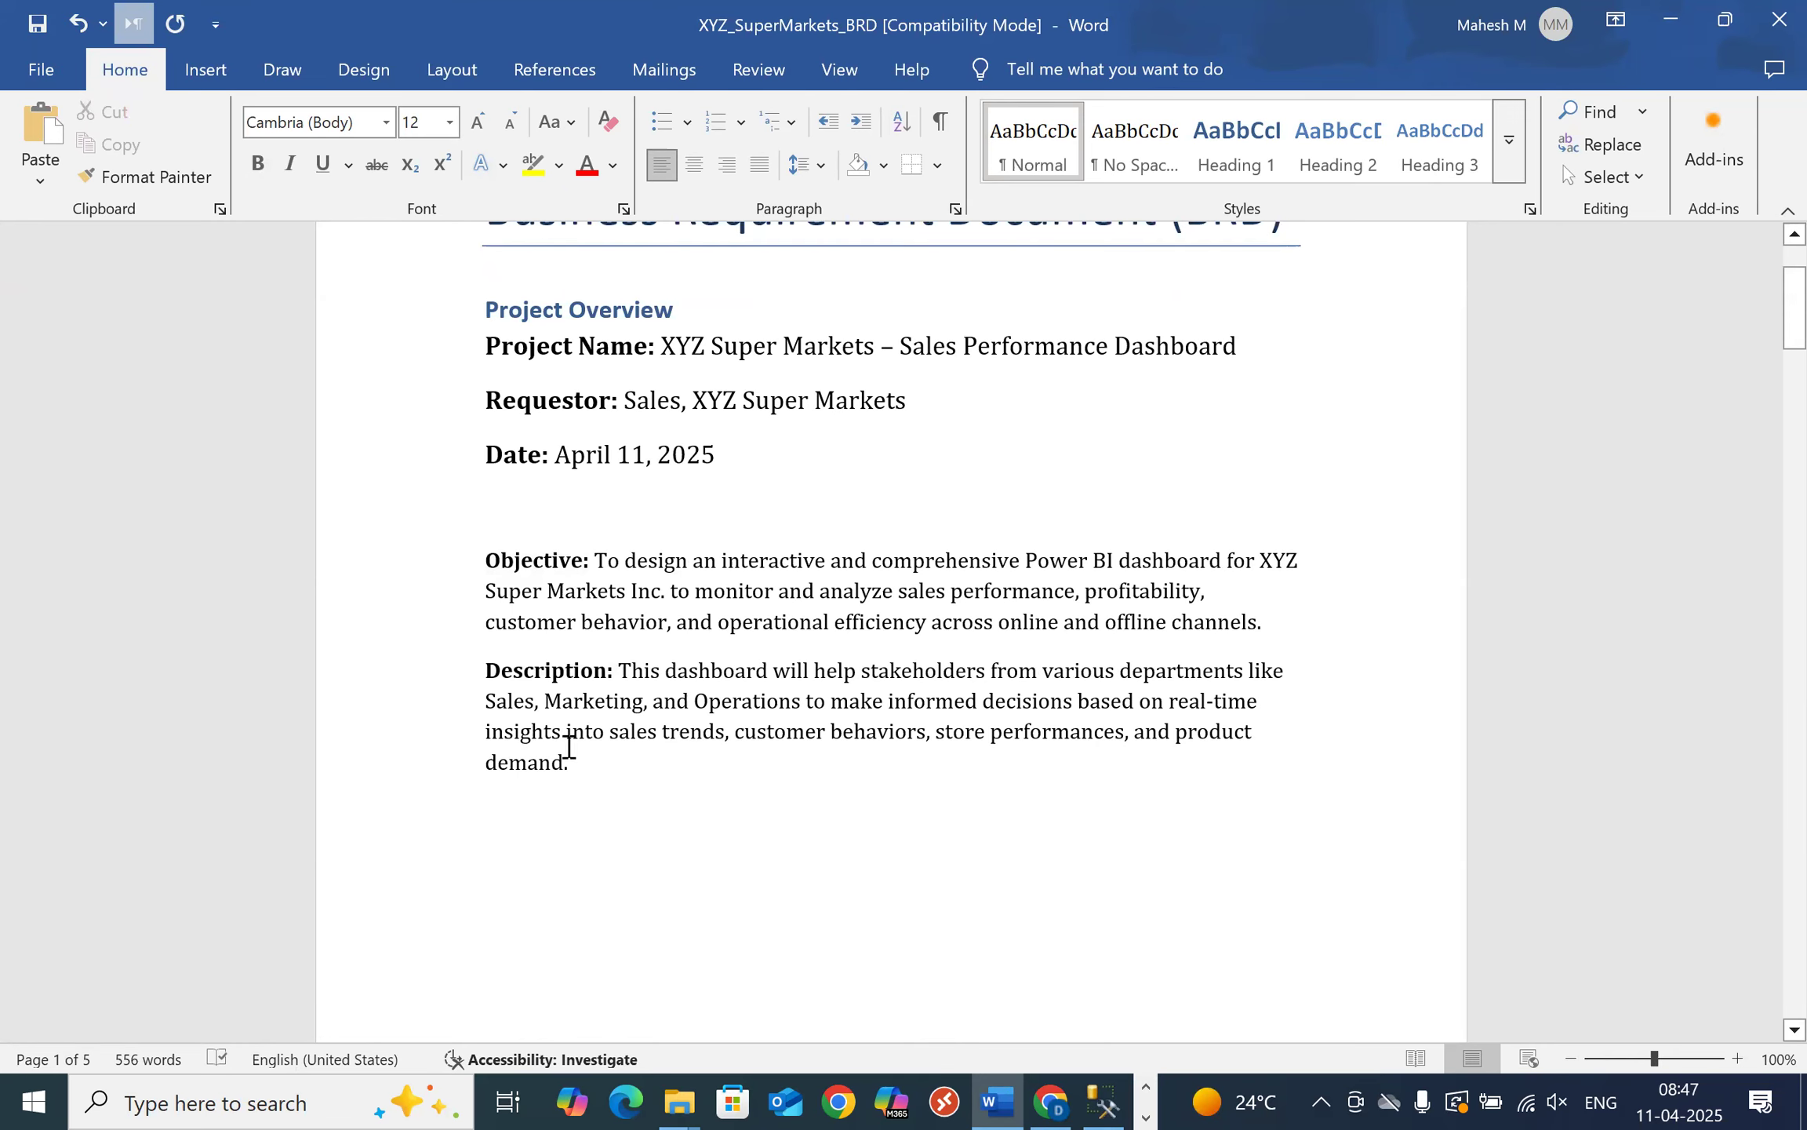
- Review the Core Sales Metrics table in the BRD, checking each KPI against its calculation logic
{"action": "scroll", "coordinate": [448, 601], "scroll_direction": "down", "scroll_amount": 9}
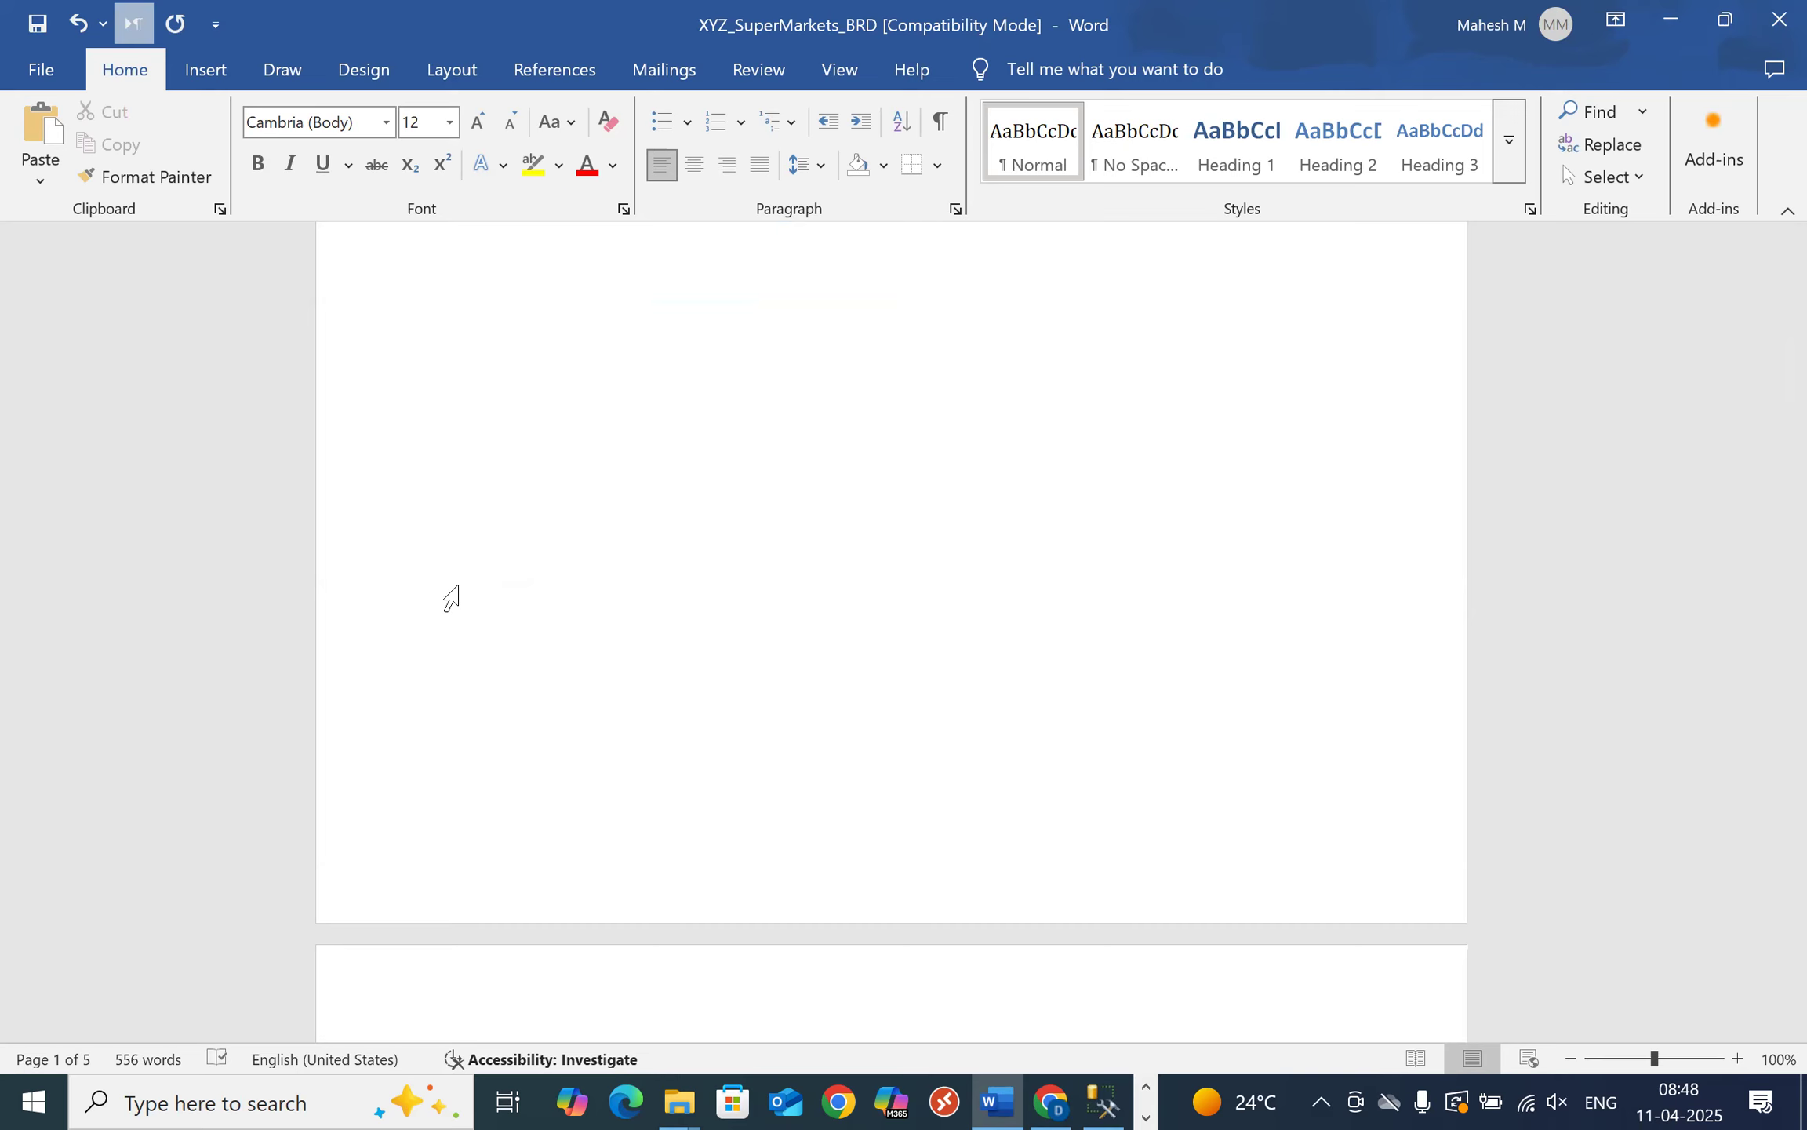
{"action": "scroll", "coordinate": [749, 600], "scroll_direction": "down", "scroll_amount": 7}
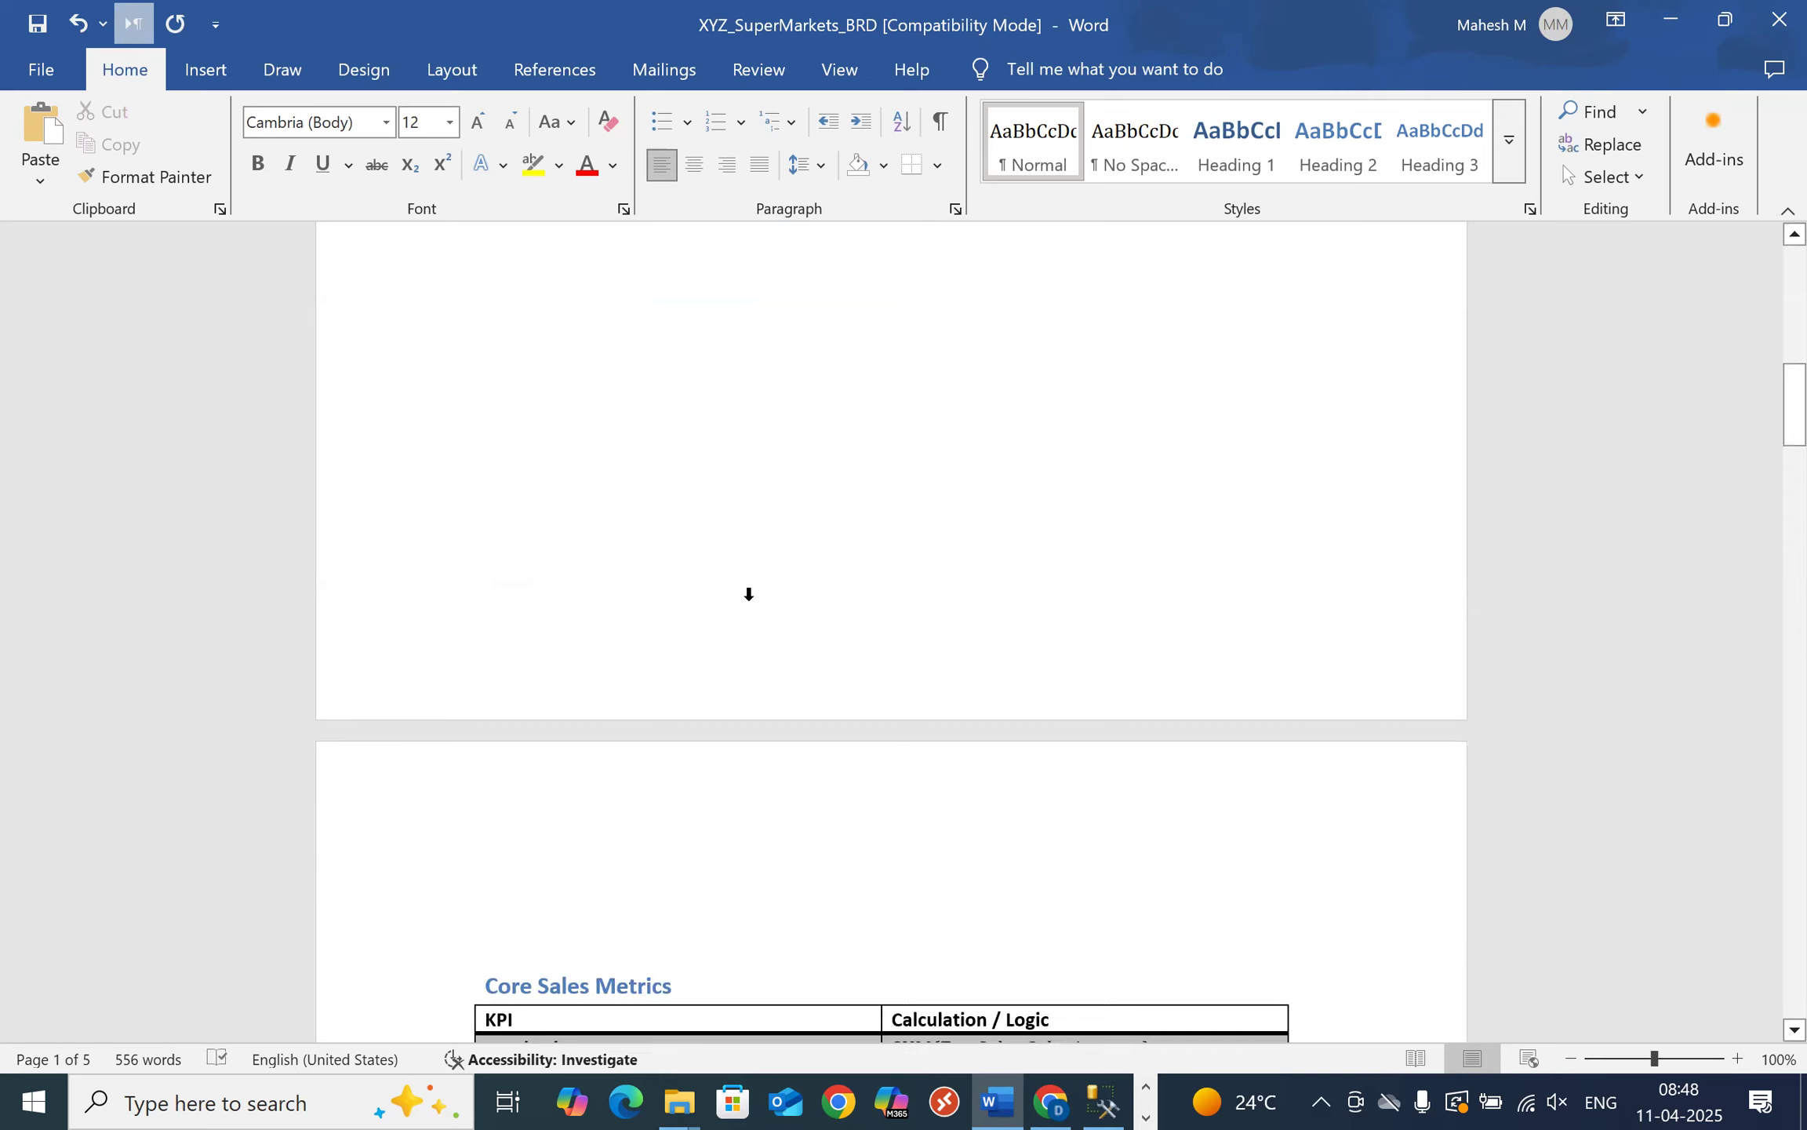
{"action": "scroll", "coordinate": [749, 600], "scroll_direction": "down", "scroll_amount": 3}
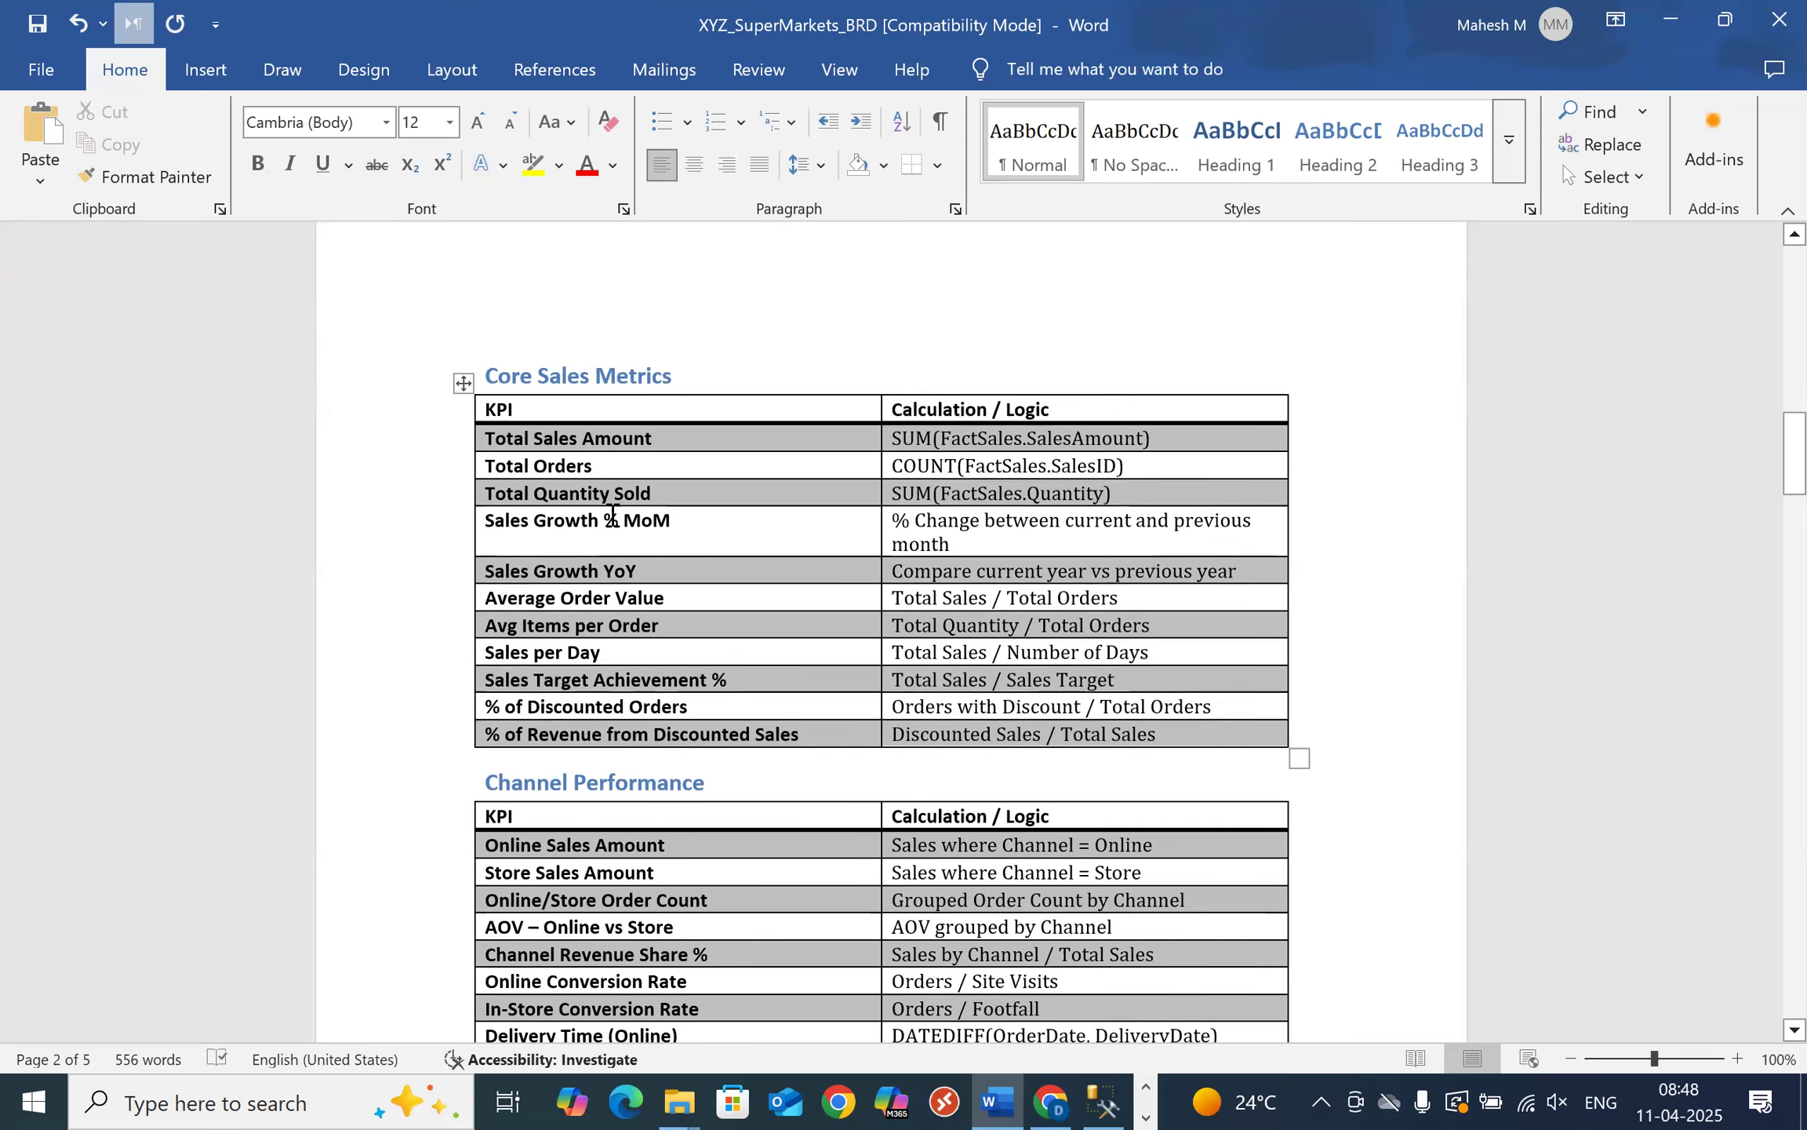
{"action": "scroll", "coordinate": [592, 511], "scroll_direction": "up", "scroll_amount": 3}
{"action": "scroll", "coordinate": [592, 511], "scroll_direction": "up", "scroll_amount": 20}
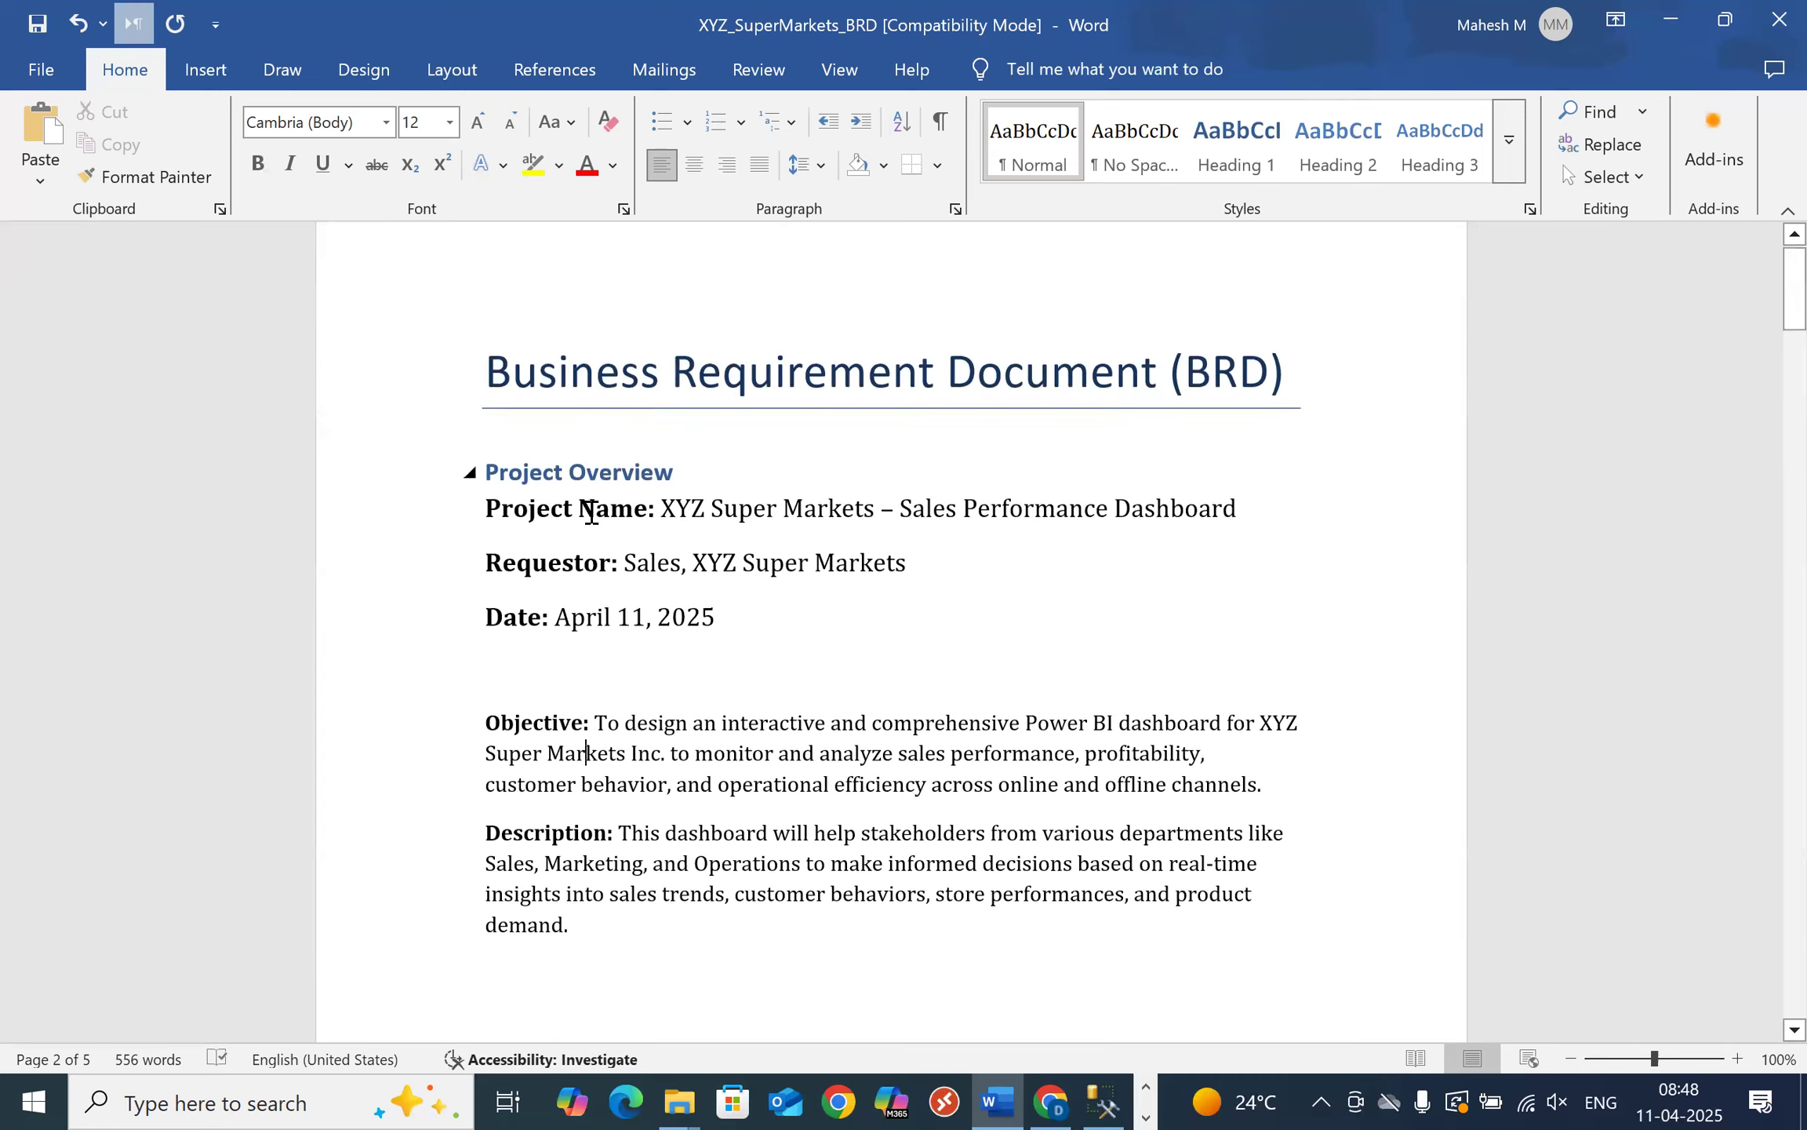
{"action": "scroll", "coordinate": [591, 512], "scroll_direction": "down", "scroll_amount": 20}
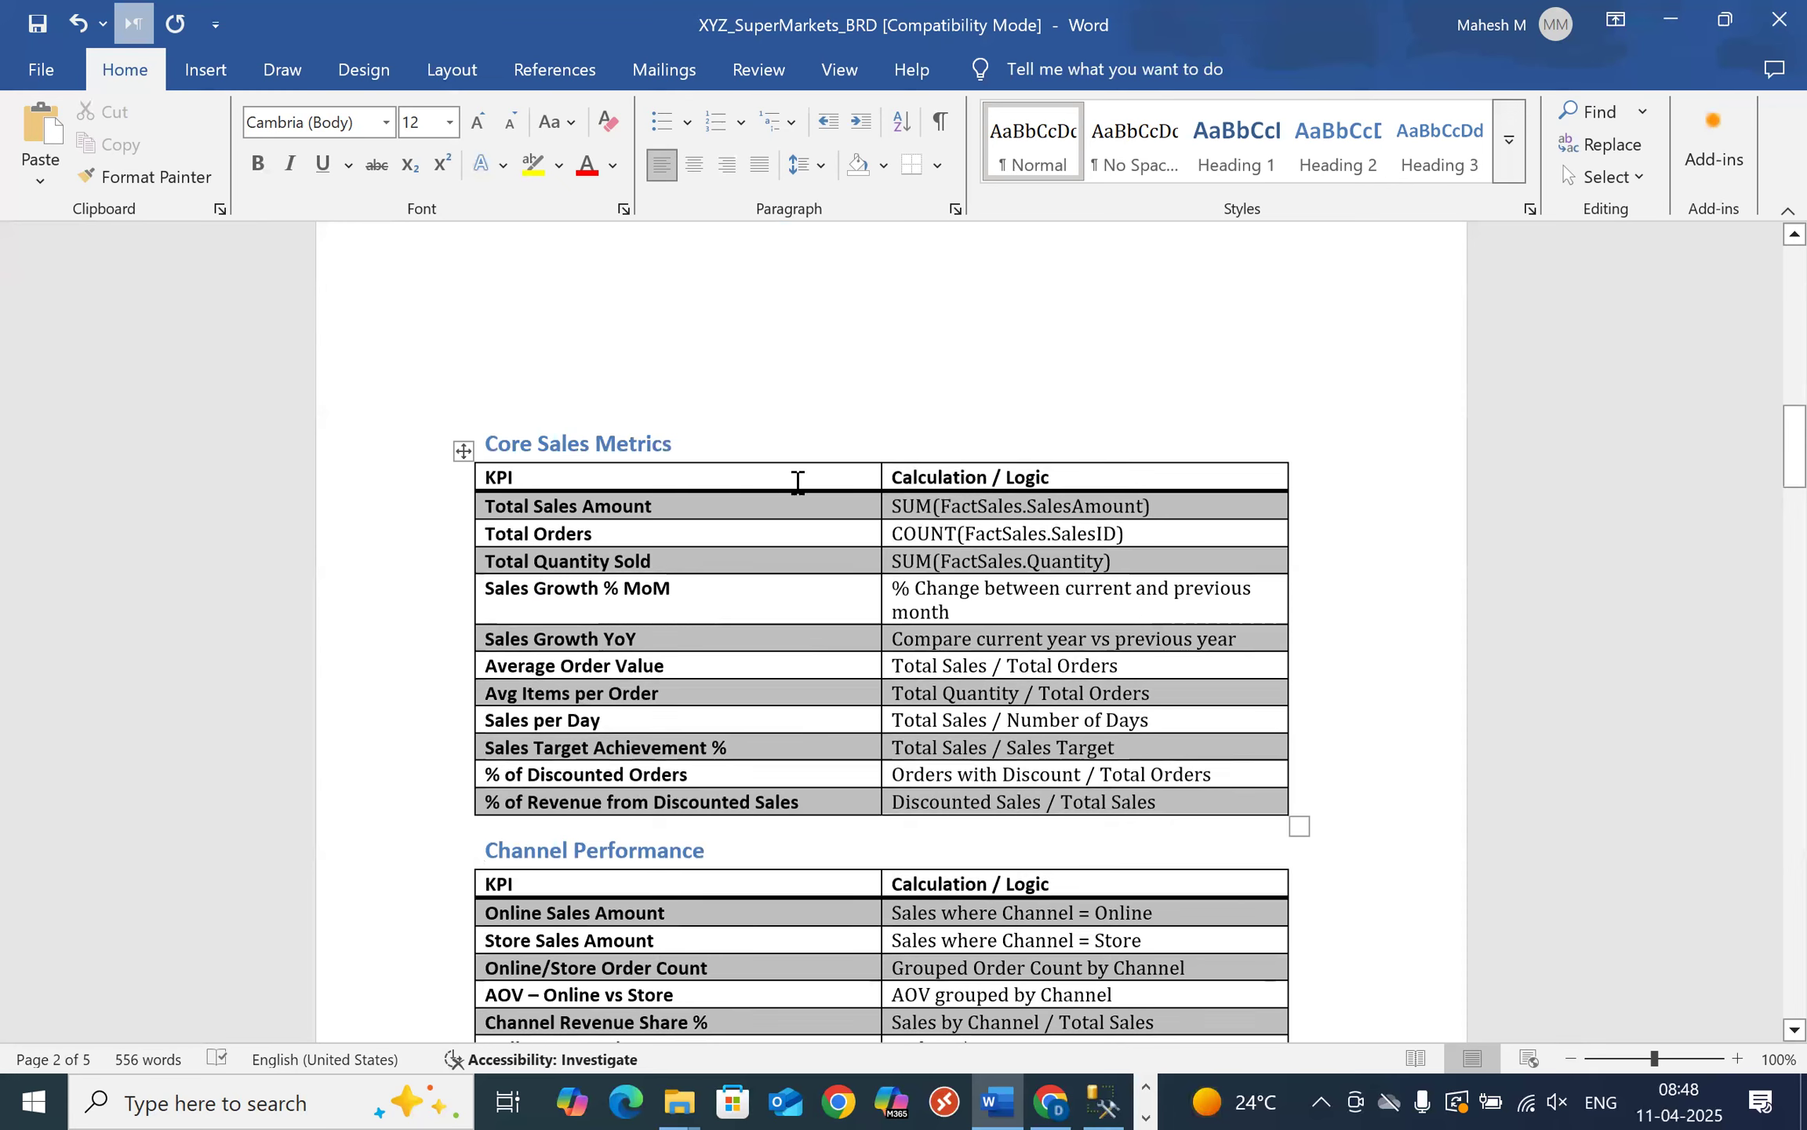
{"action": "left_click", "coordinate": [384, 437]}
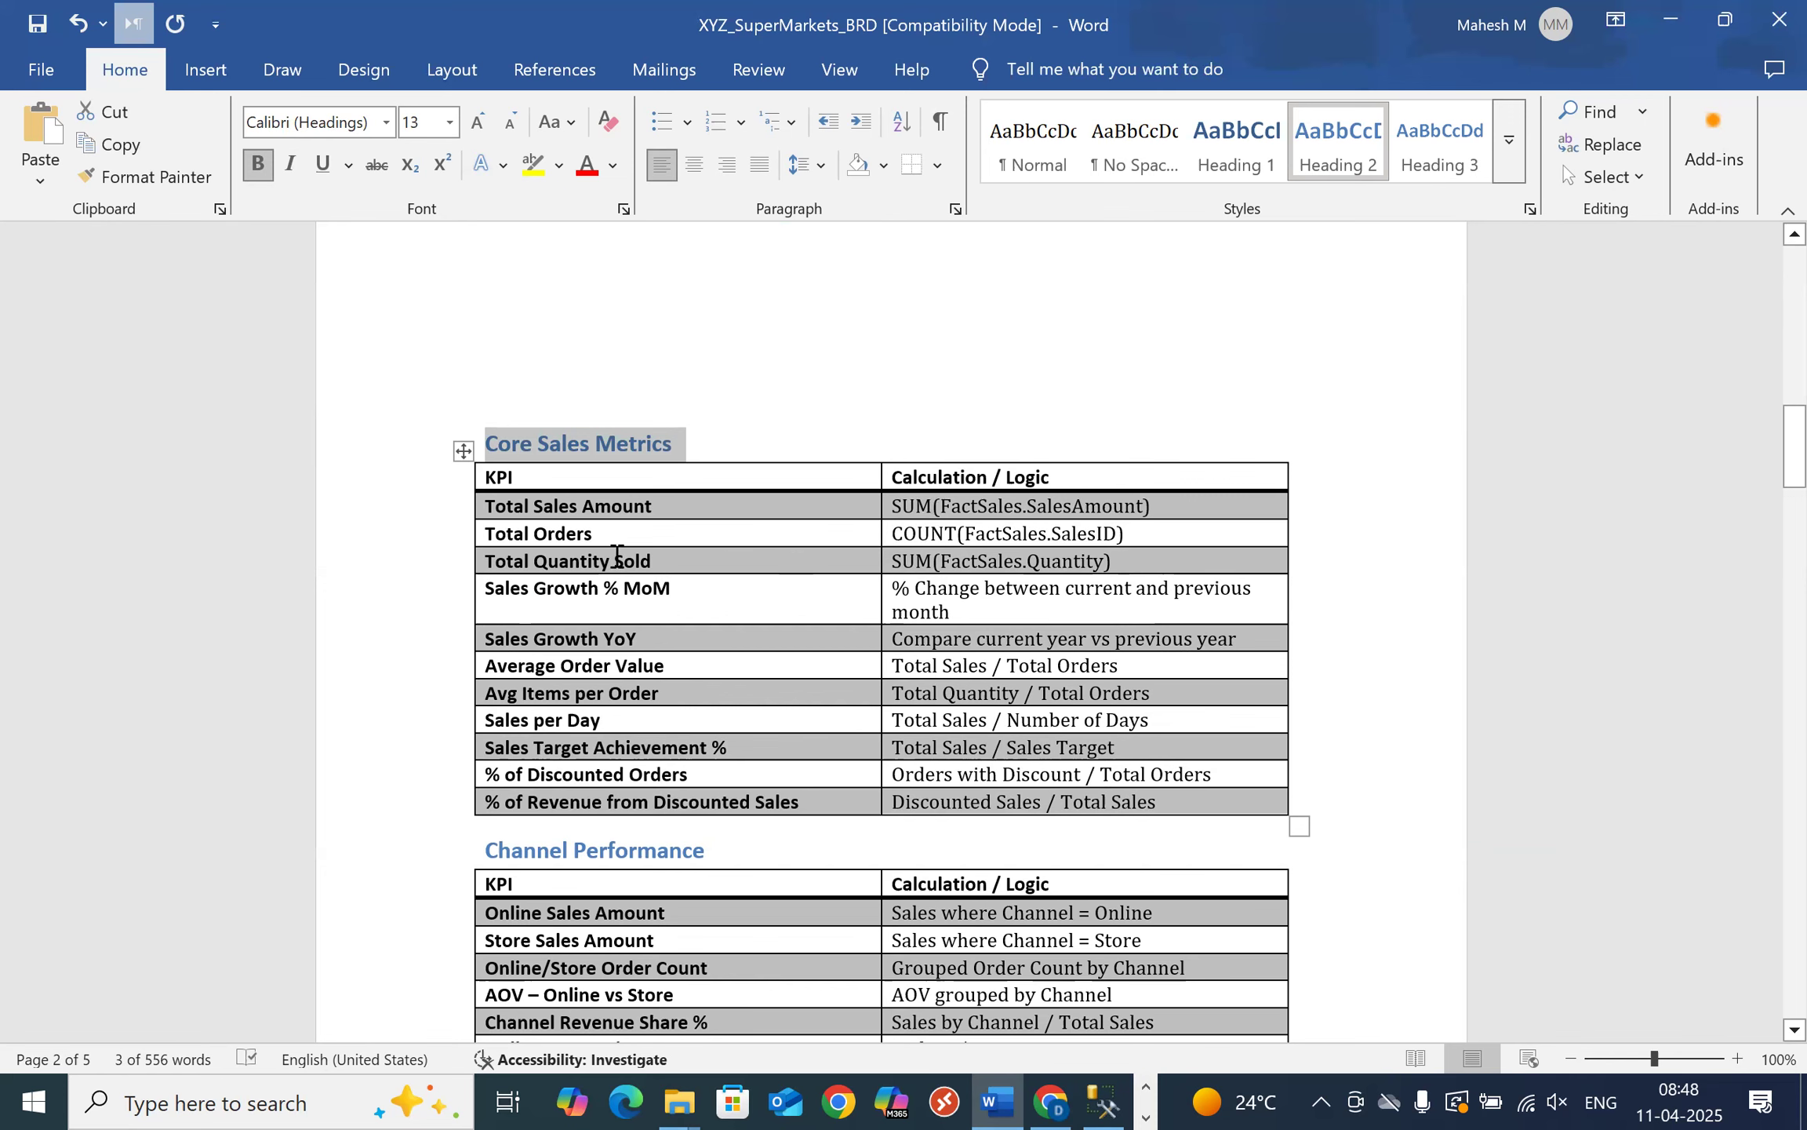
{"action": "scroll", "coordinate": [1059, 602], "scroll_direction": "down", "scroll_amount": 1}
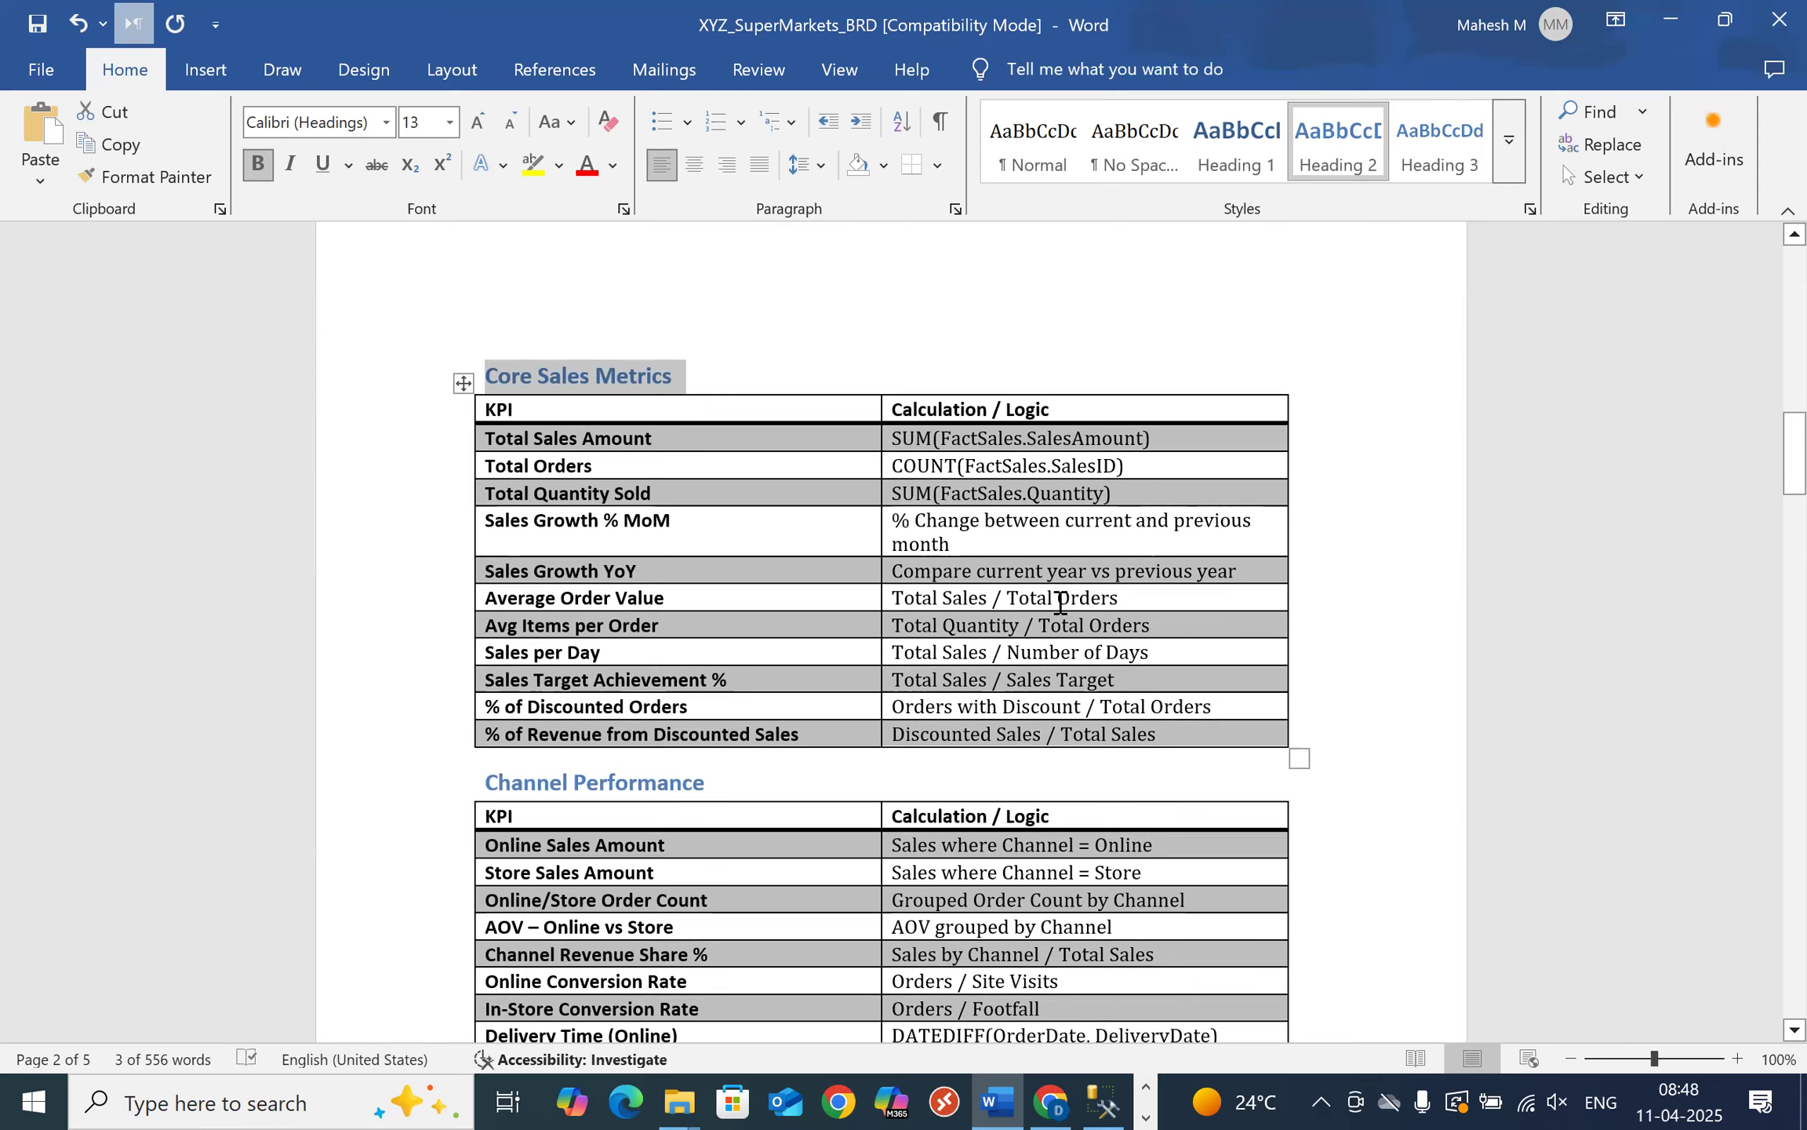
{"action": "scroll", "coordinate": [1060, 602], "scroll_direction": "down", "scroll_amount": 1}
{"action": "scroll", "coordinate": [1059, 602], "scroll_direction": "up", "scroll_amount": 2}
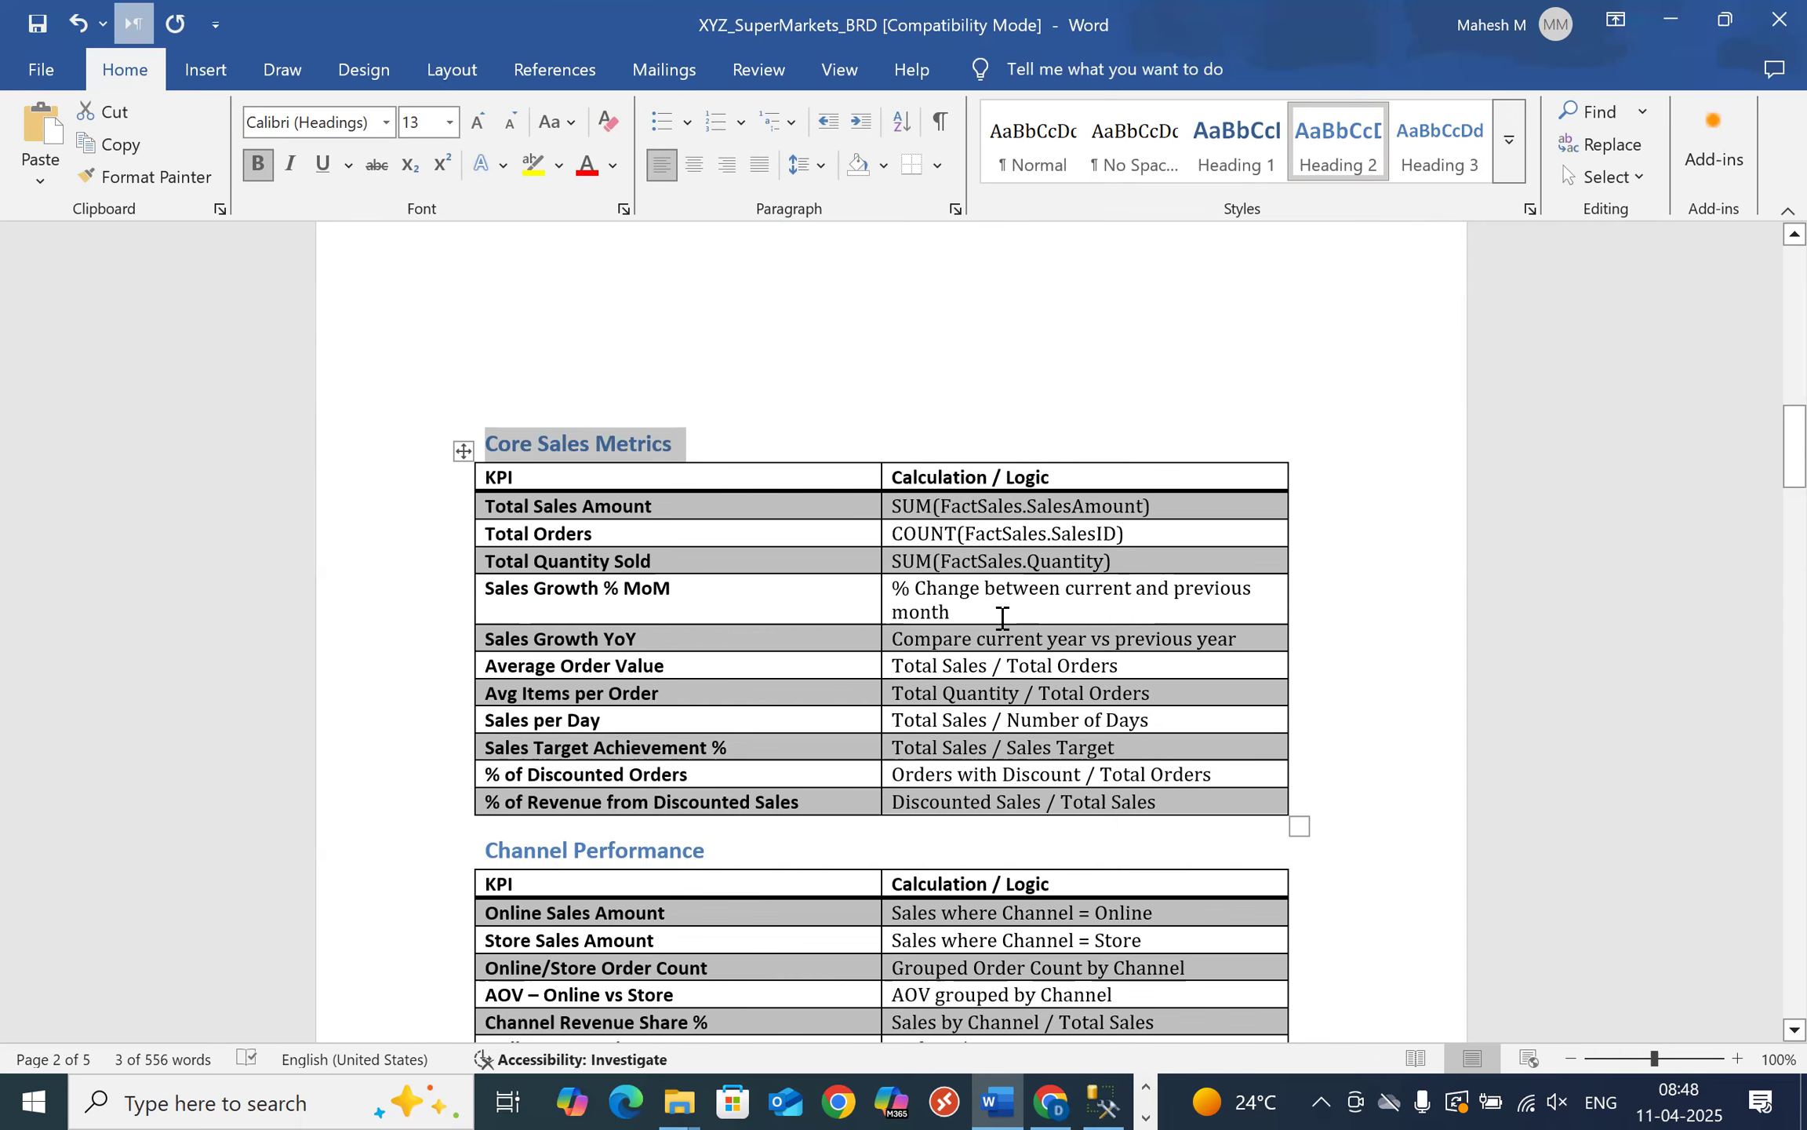
{"action": "scroll", "coordinate": [1002, 618], "scroll_direction": "down", "scroll_amount": 1}
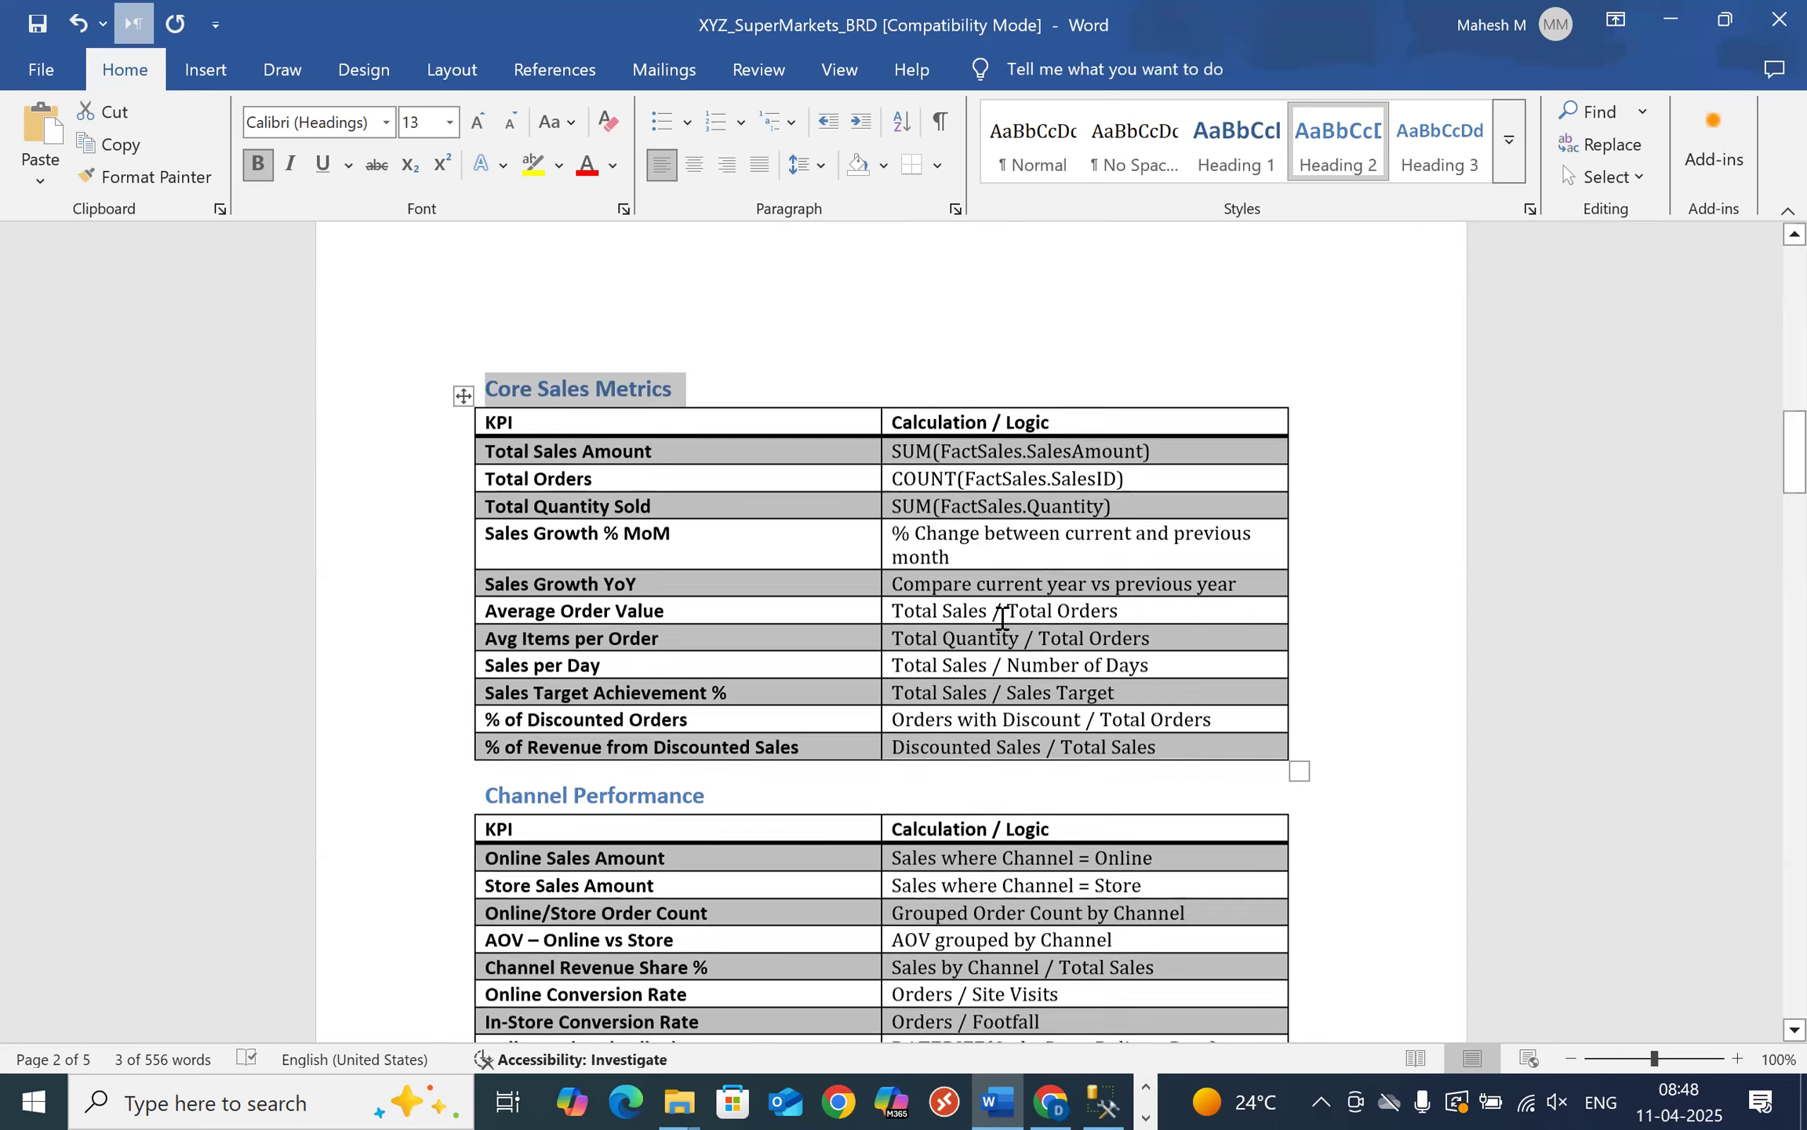
{"action": "scroll", "coordinate": [1001, 618], "scroll_direction": "up", "scroll_amount": 2}
{"action": "scroll", "coordinate": [768, 622], "scroll_direction": "up", "scroll_amount": 2}
{"action": "scroll", "coordinate": [769, 624], "scroll_direction": "down", "scroll_amount": 5}
{"action": "scroll", "coordinate": [769, 625], "scroll_direction": "up", "scroll_amount": 4}
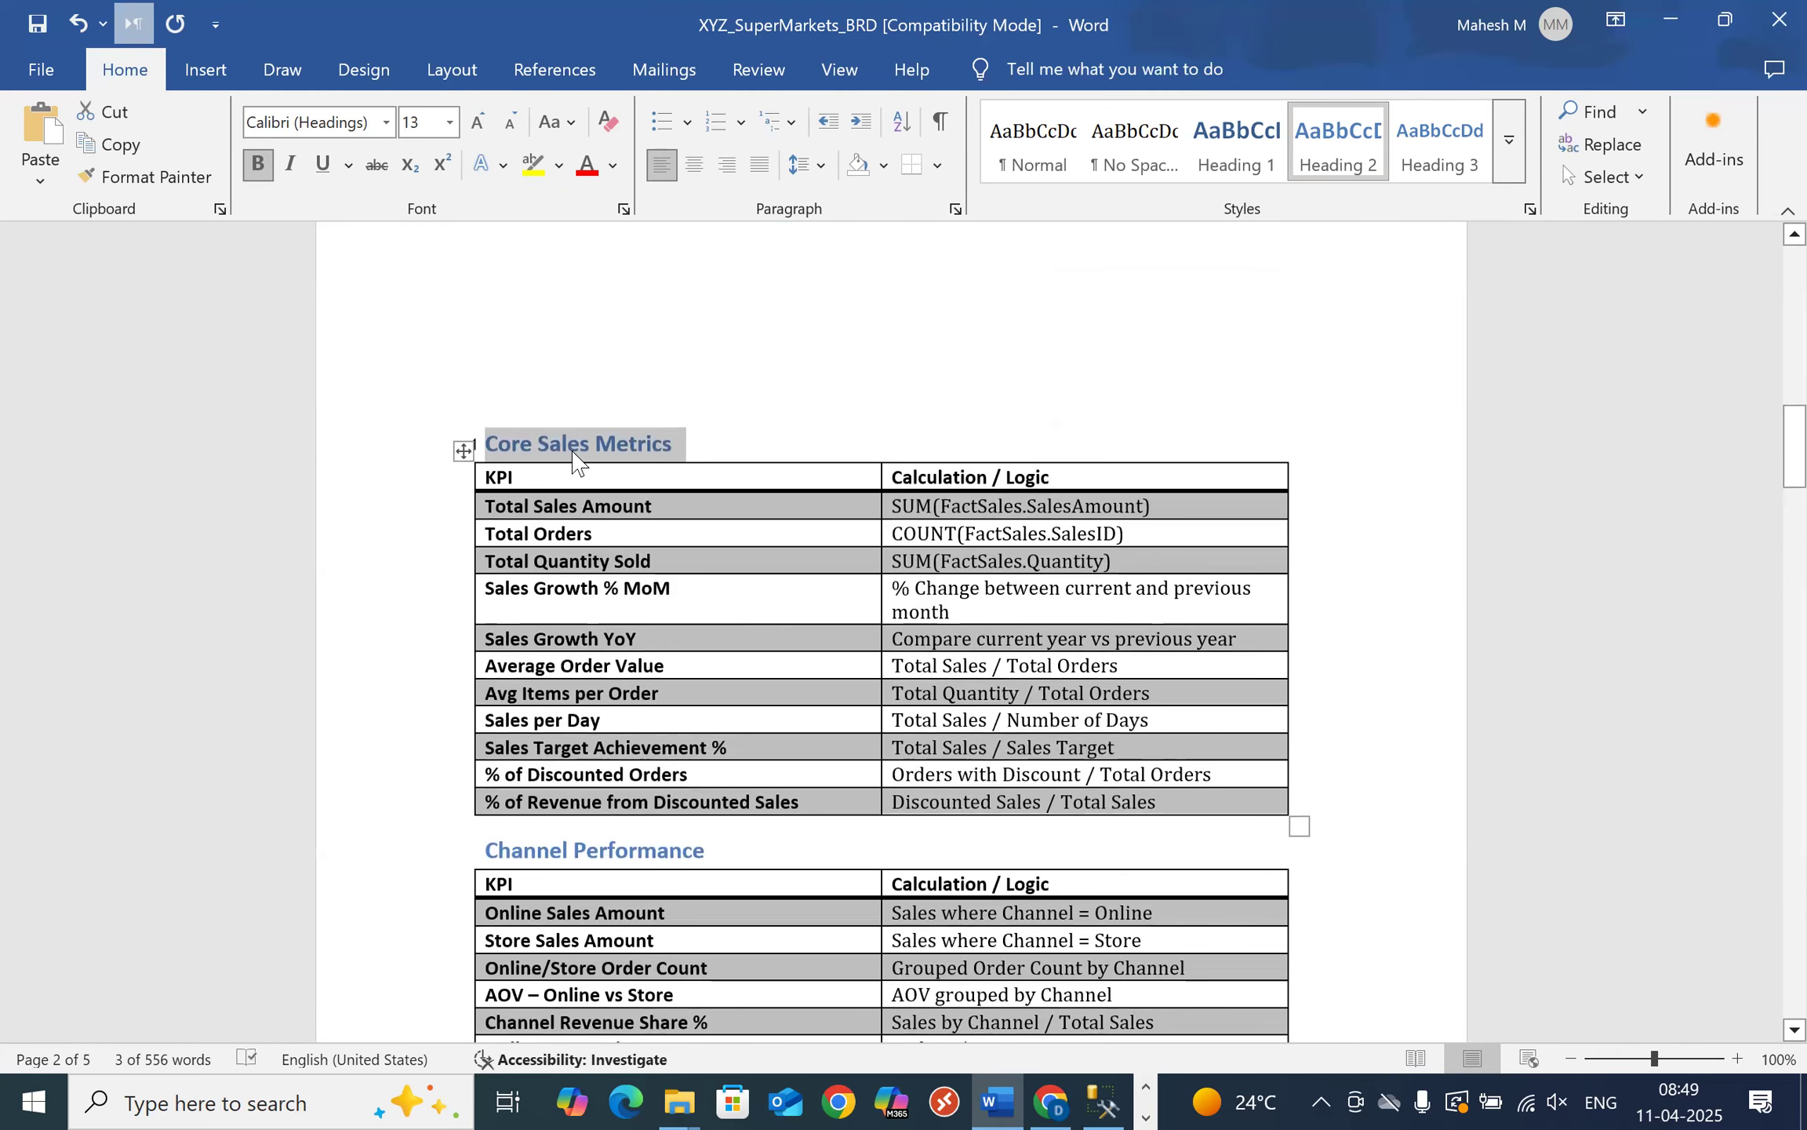
{"action": "scroll", "coordinate": [663, 498], "scroll_direction": "down", "scroll_amount": 1}
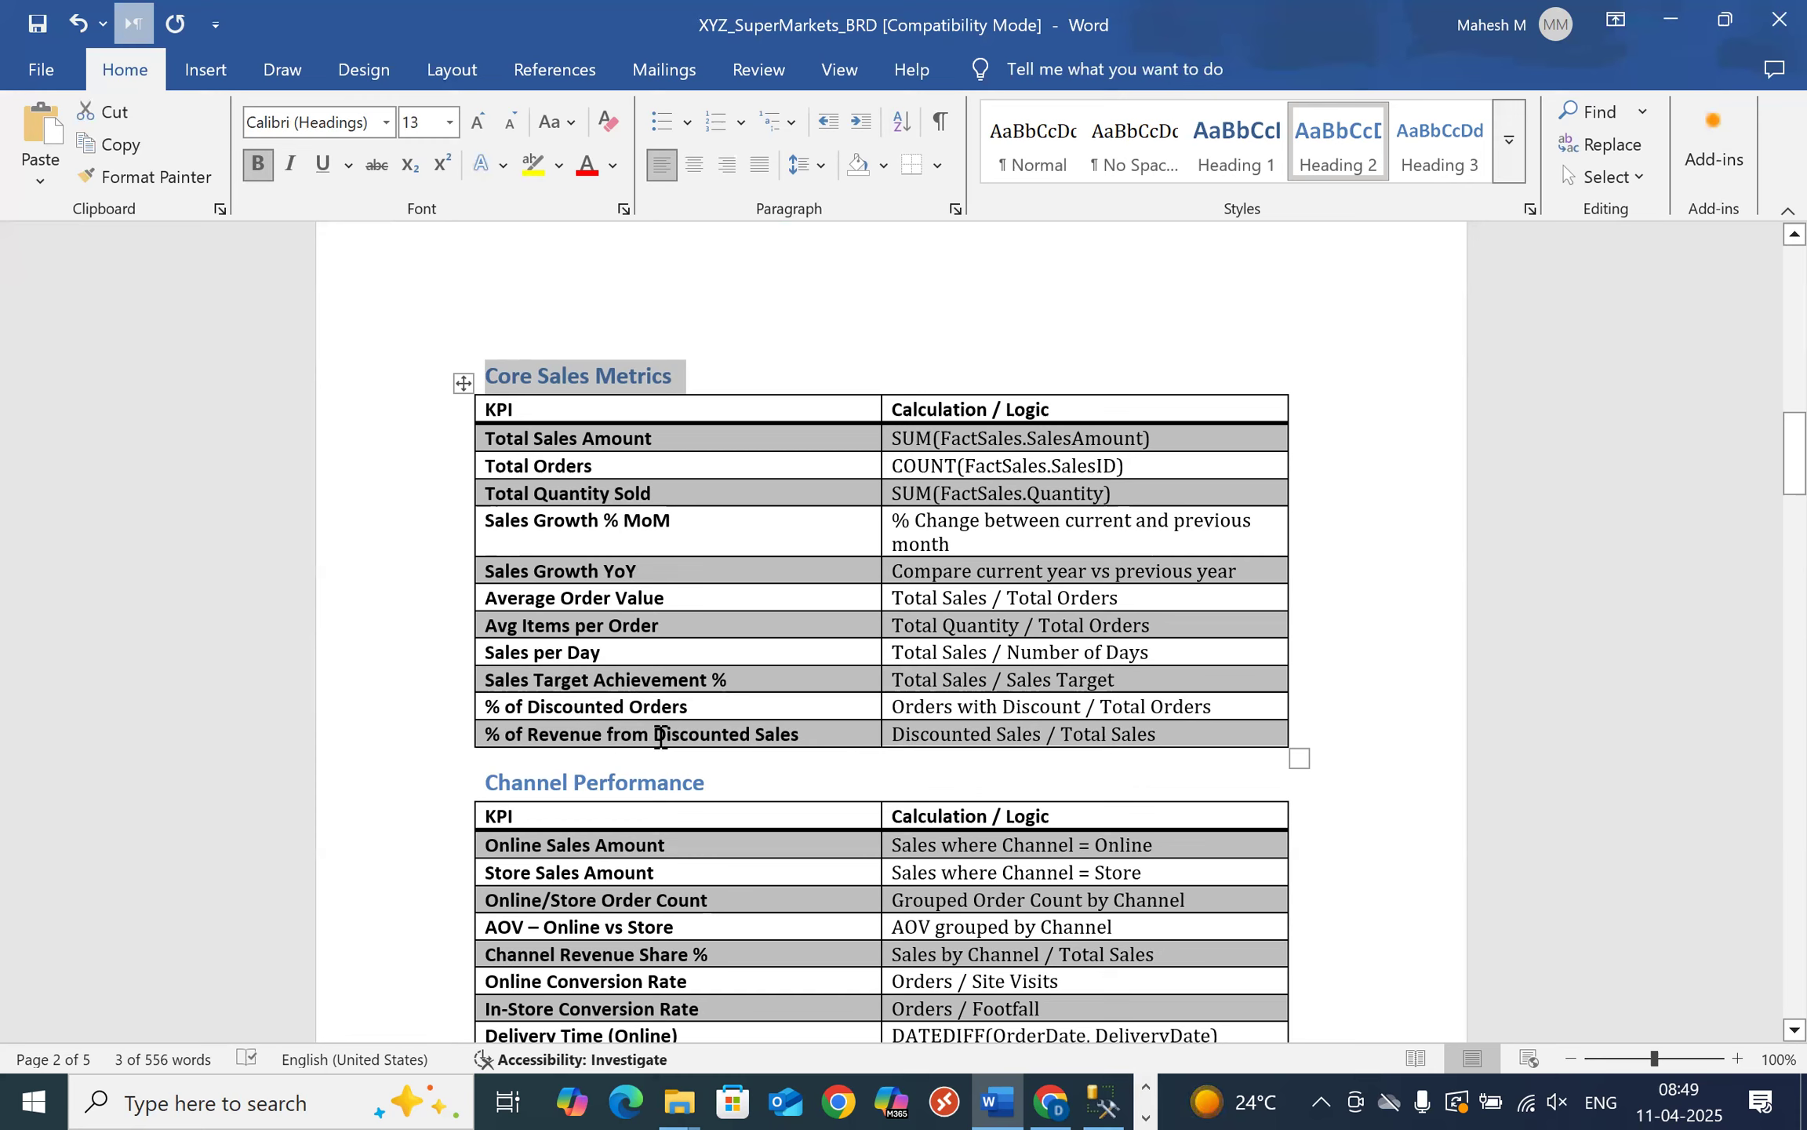
{"action": "scroll", "coordinate": [835, 731], "scroll_direction": "down", "scroll_amount": 2}
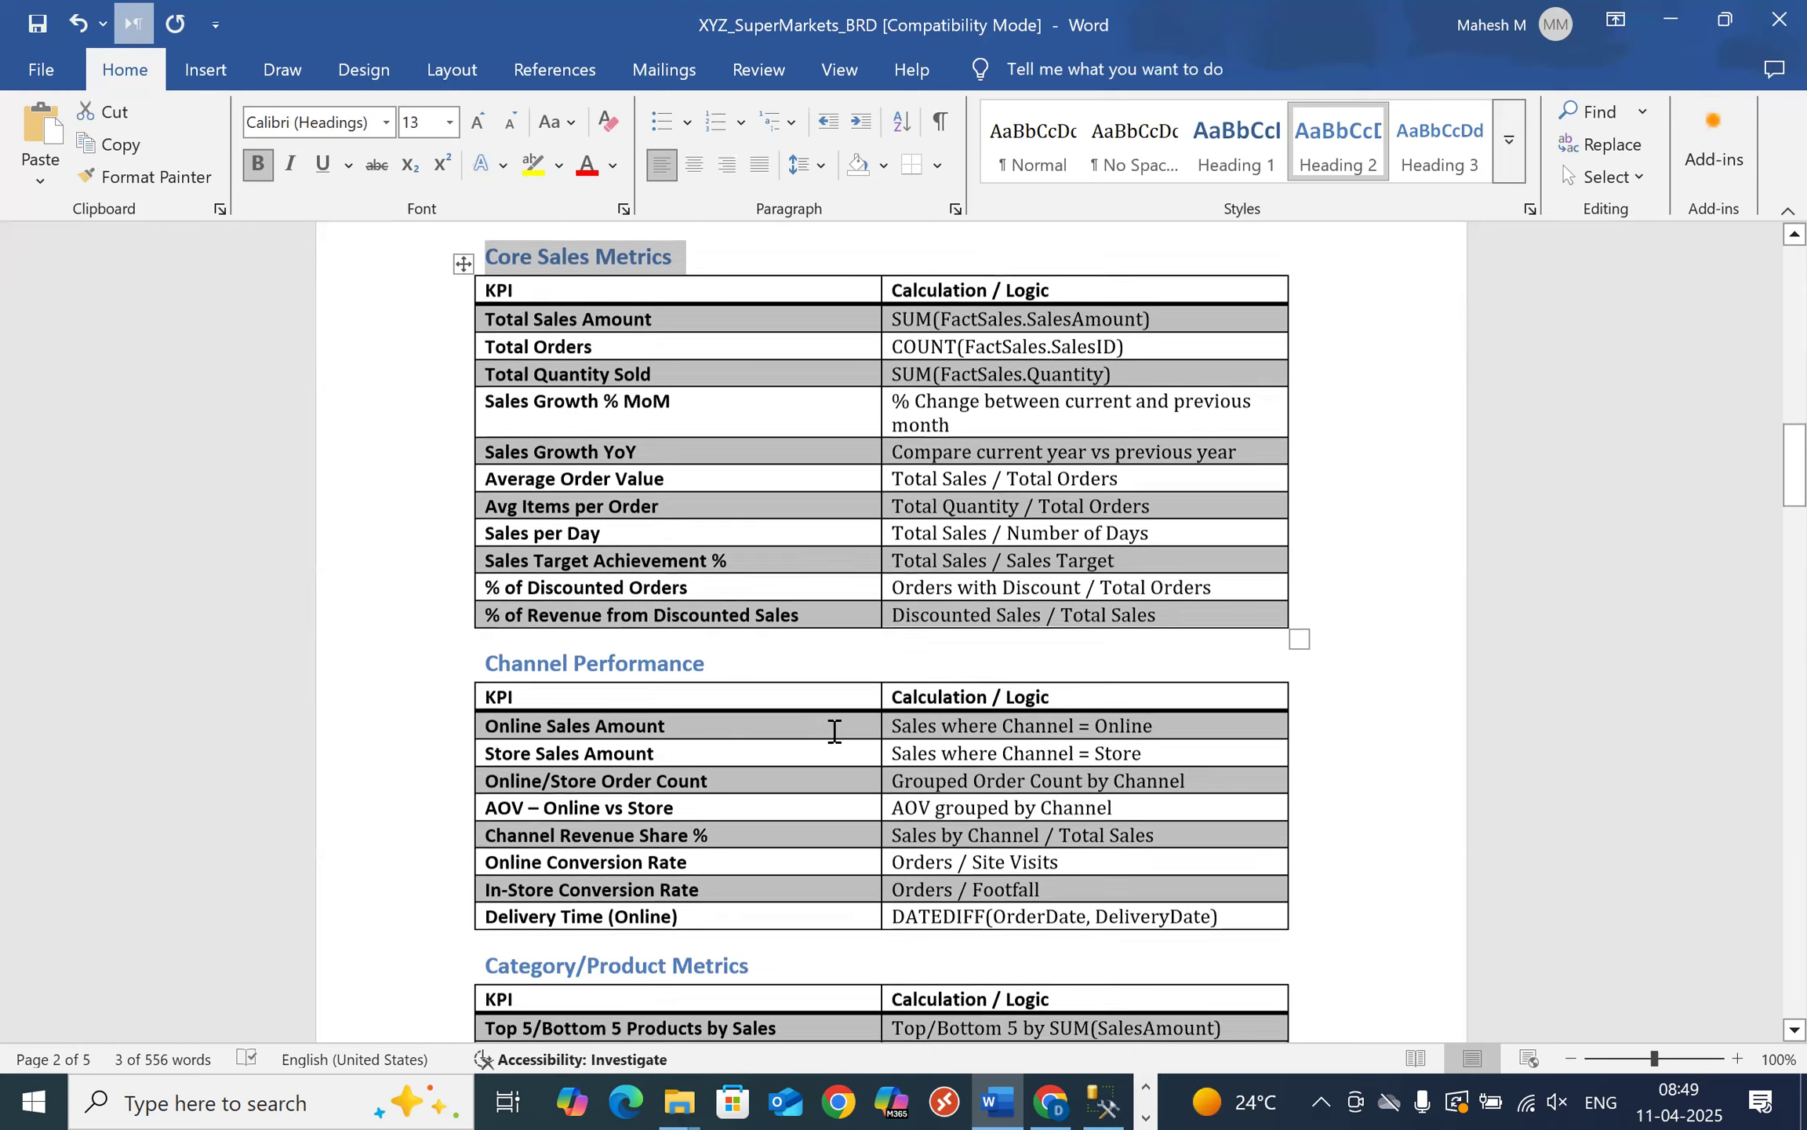
{"action": "scroll", "coordinate": [644, 682], "scroll_direction": "up", "scroll_amount": 3}
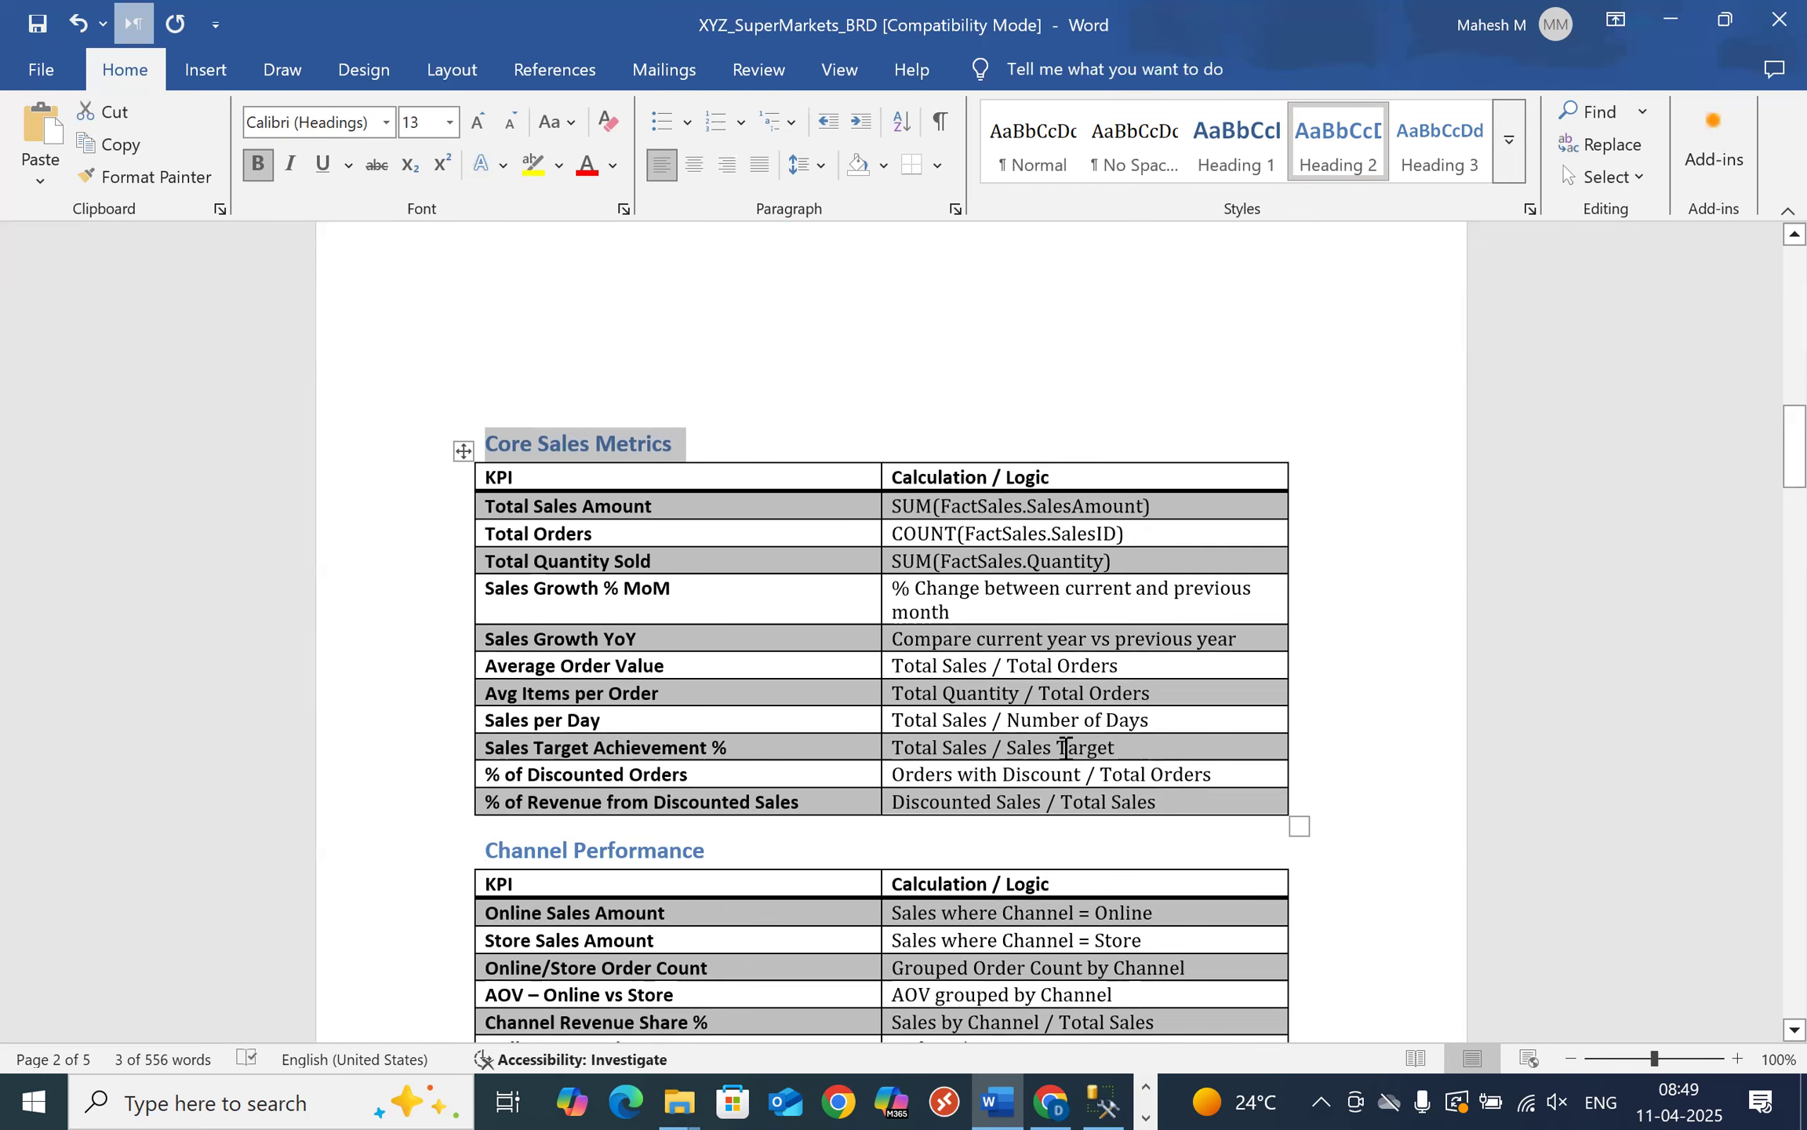
- Review the Channel Performance table's KPIs and calculations, including AOV – Online vs Store and Channel Revenue Share %
{"action": "scroll", "coordinate": [1089, 764], "scroll_direction": "down", "scroll_amount": 3}
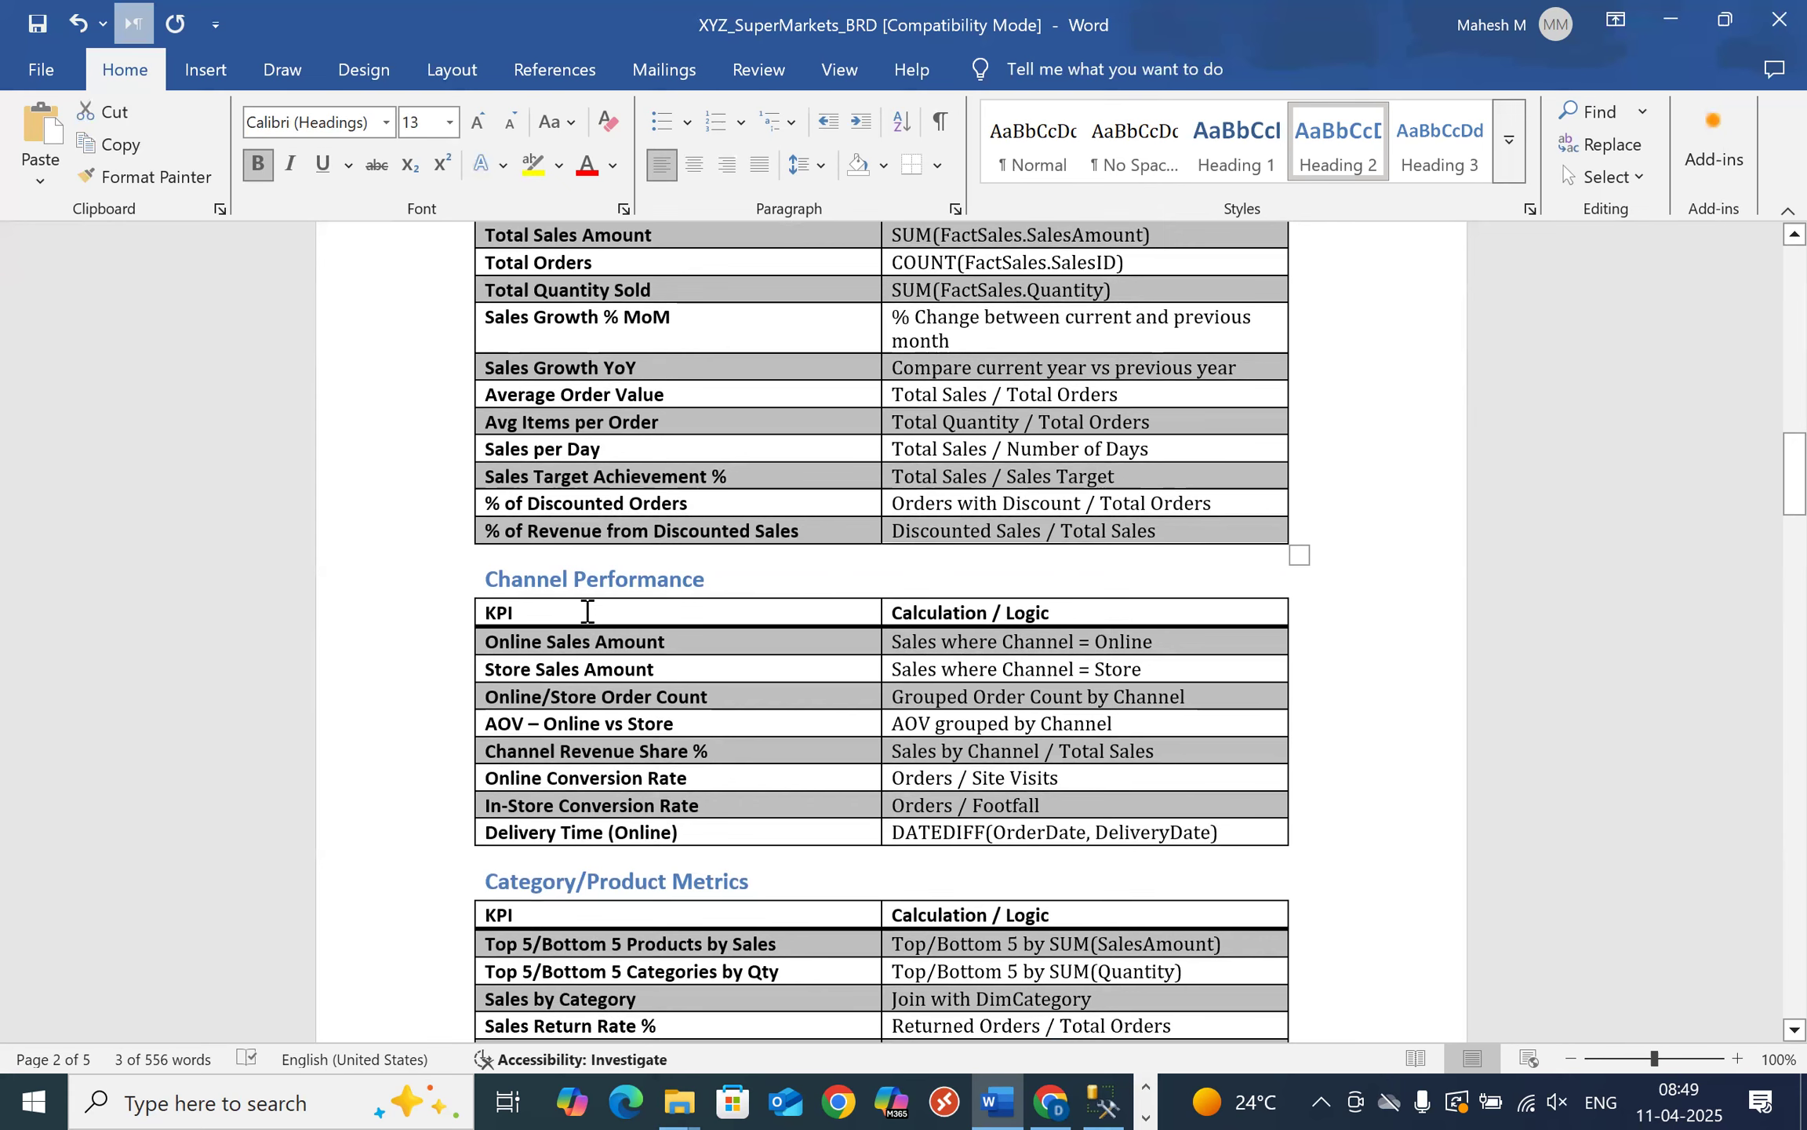
{"action": "left_click", "coordinate": [785, 579]}
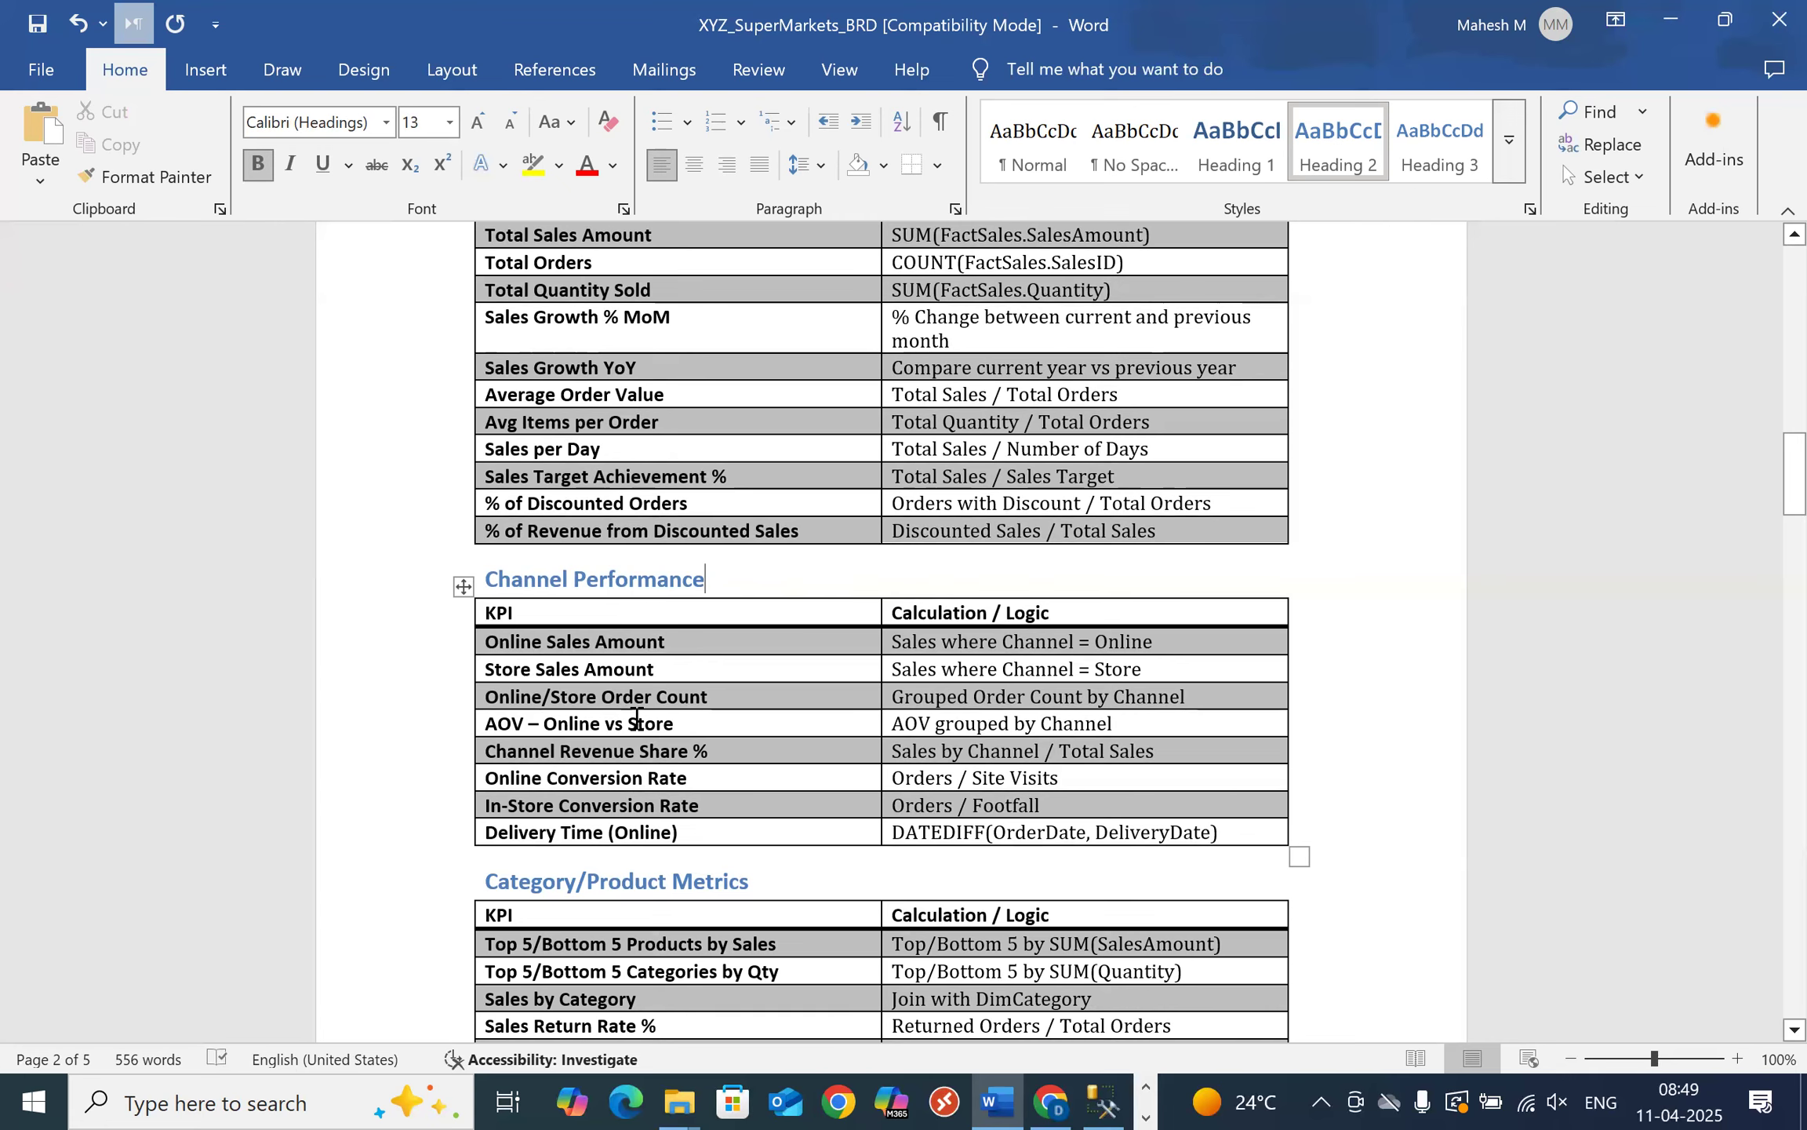
{"action": "left_click", "coordinate": [521, 720]}
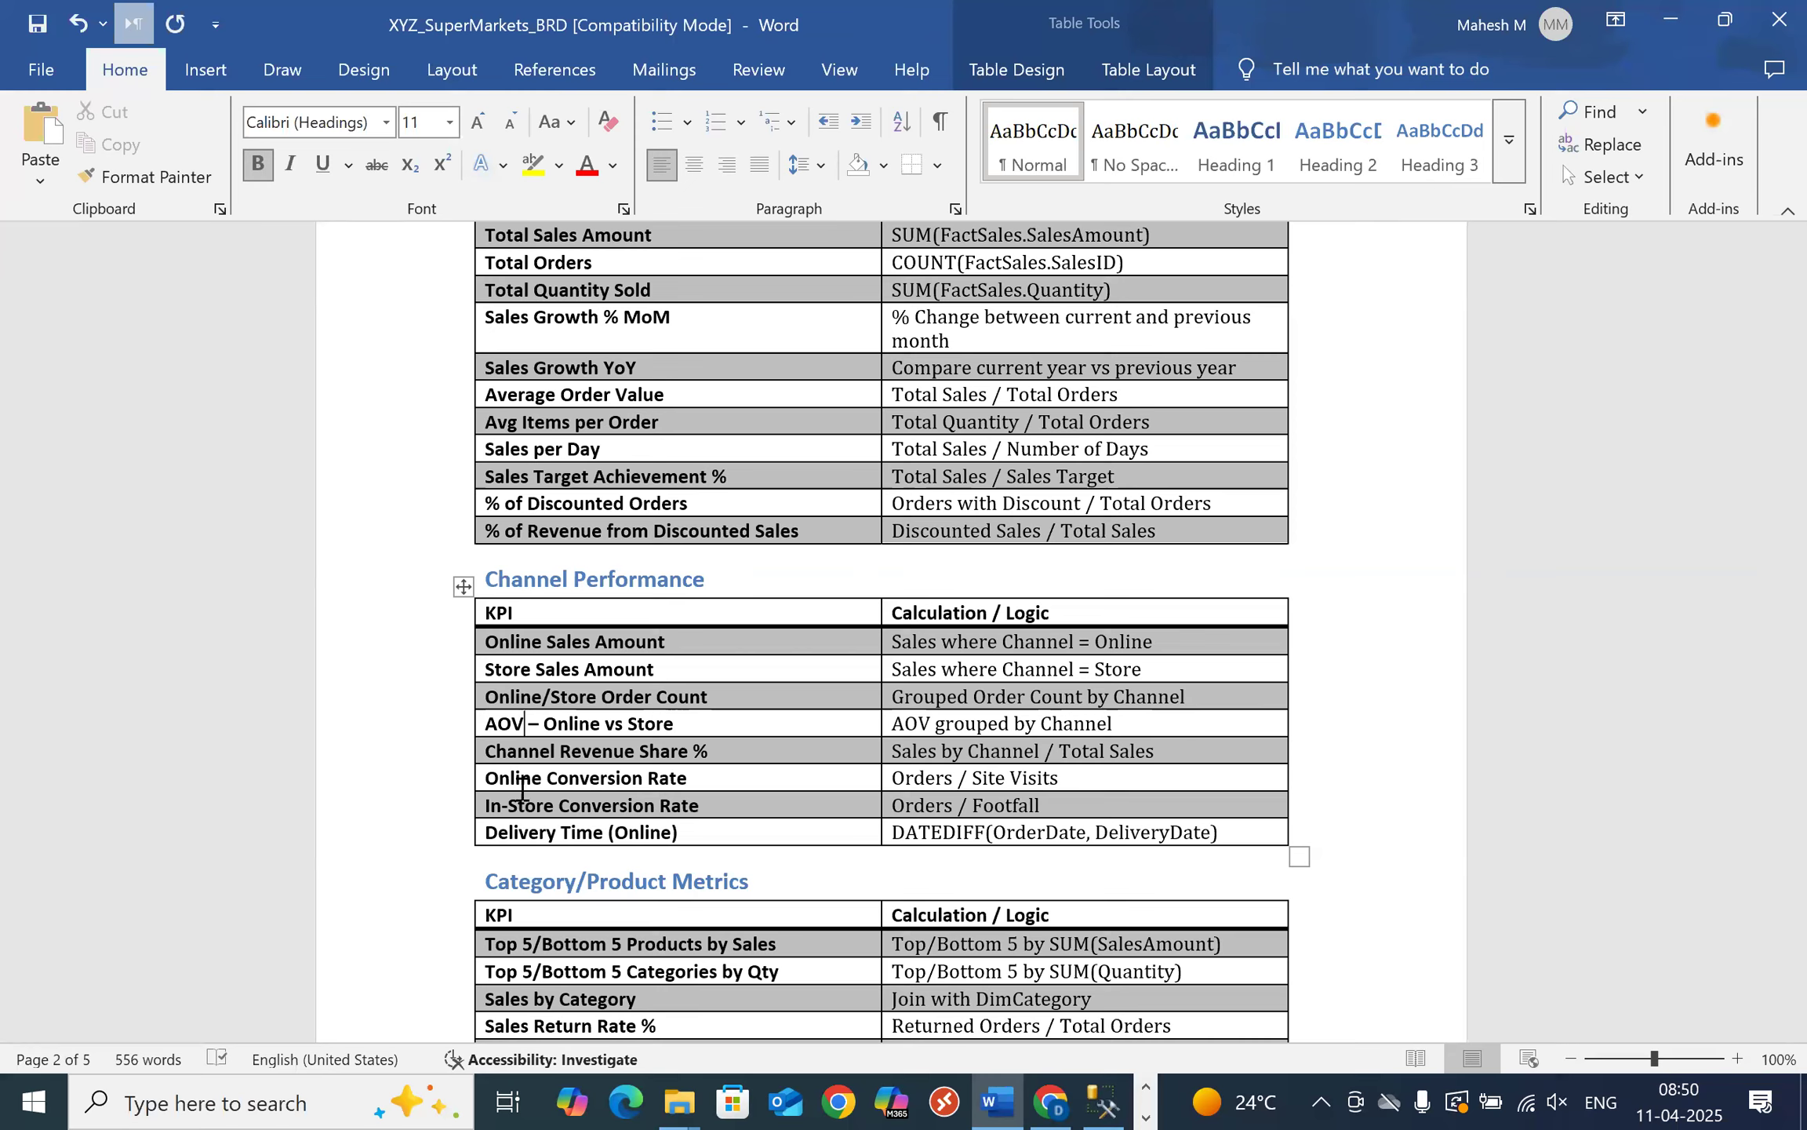
{"action": "left_click", "coordinate": [1018, 749]}
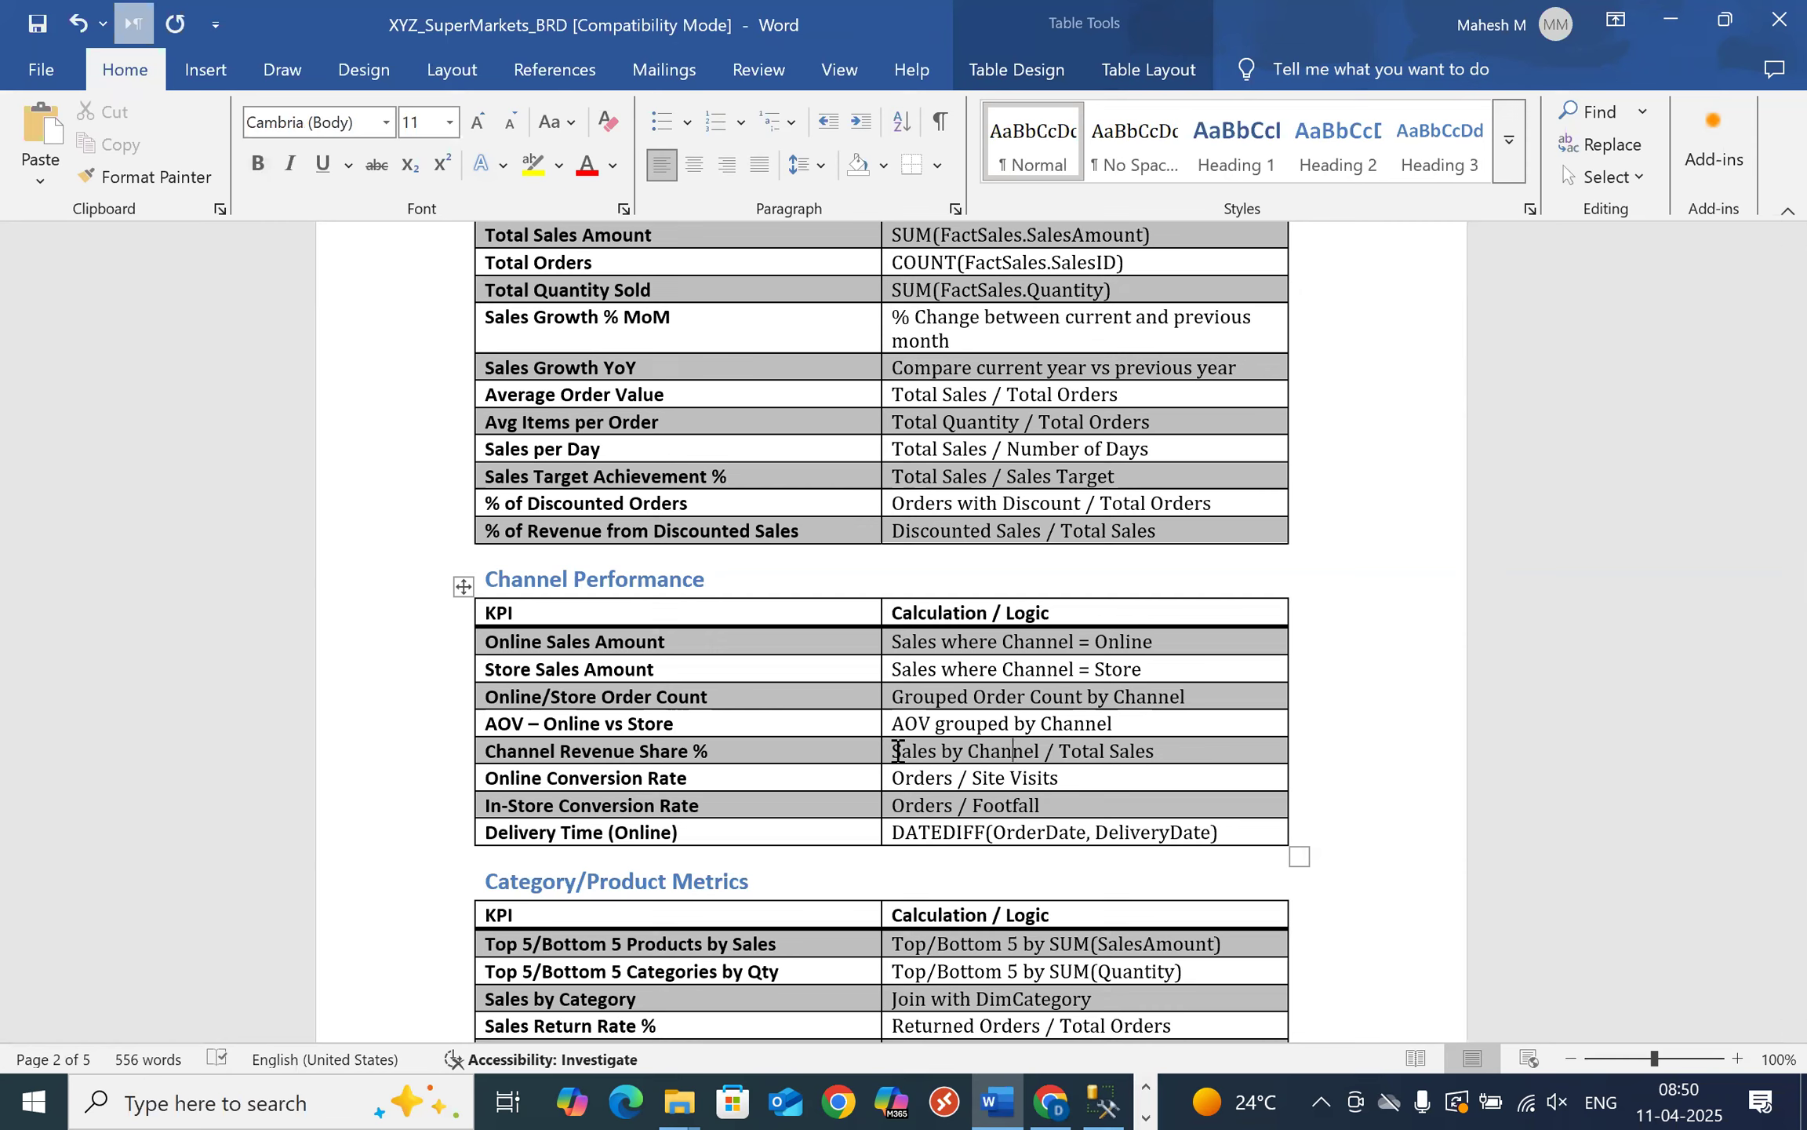
{"action": "scroll", "coordinate": [896, 751], "scroll_direction": "down", "scroll_amount": 3}
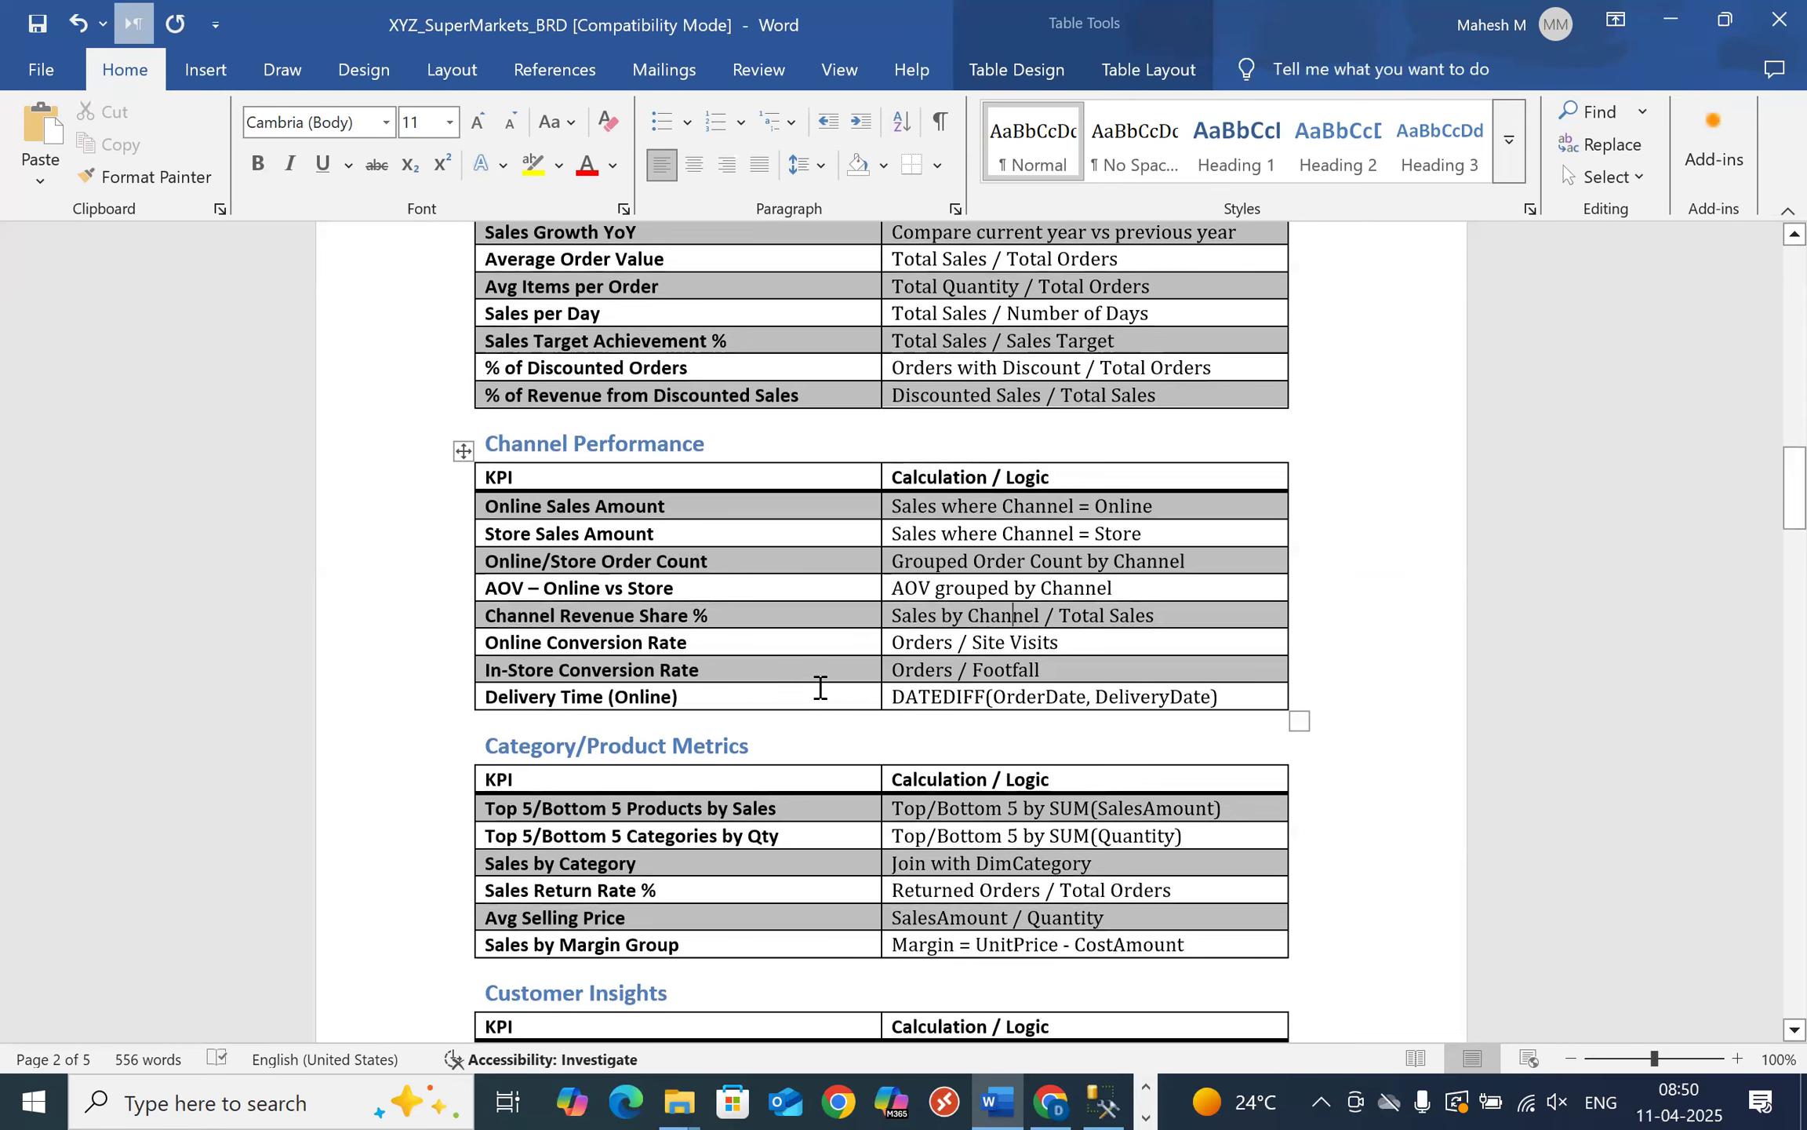
- Examine the KPIs and calculation logic in the Category/Product Metrics and Customer Insights tables, through to the Churn Rate row
{"action": "scroll", "coordinate": [821, 692], "scroll_direction": "down", "scroll_amount": 2}
{"action": "scroll", "coordinate": [821, 691], "scroll_direction": "down", "scroll_amount": 2}
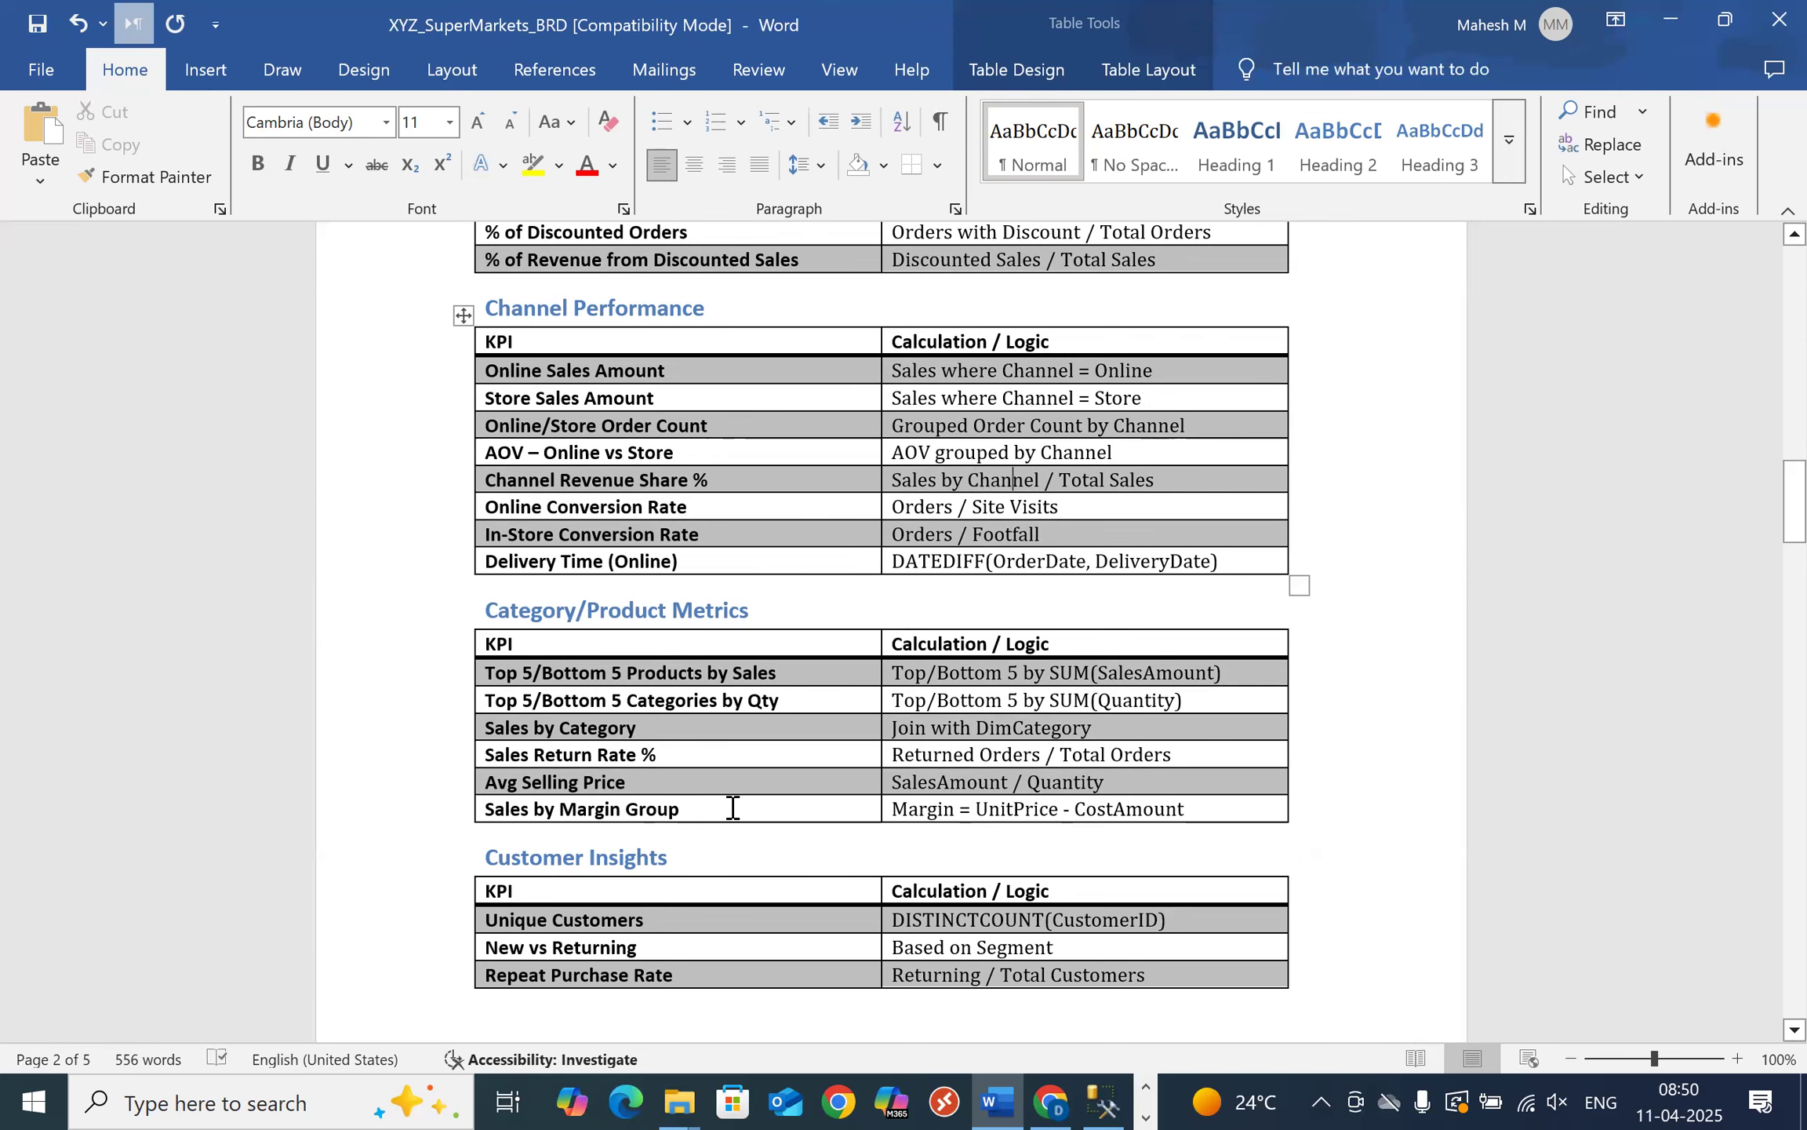
{"action": "scroll", "coordinate": [727, 800], "scroll_direction": "down", "scroll_amount": 1}
{"action": "scroll", "coordinate": [727, 800], "scroll_direction": "down", "scroll_amount": 3}
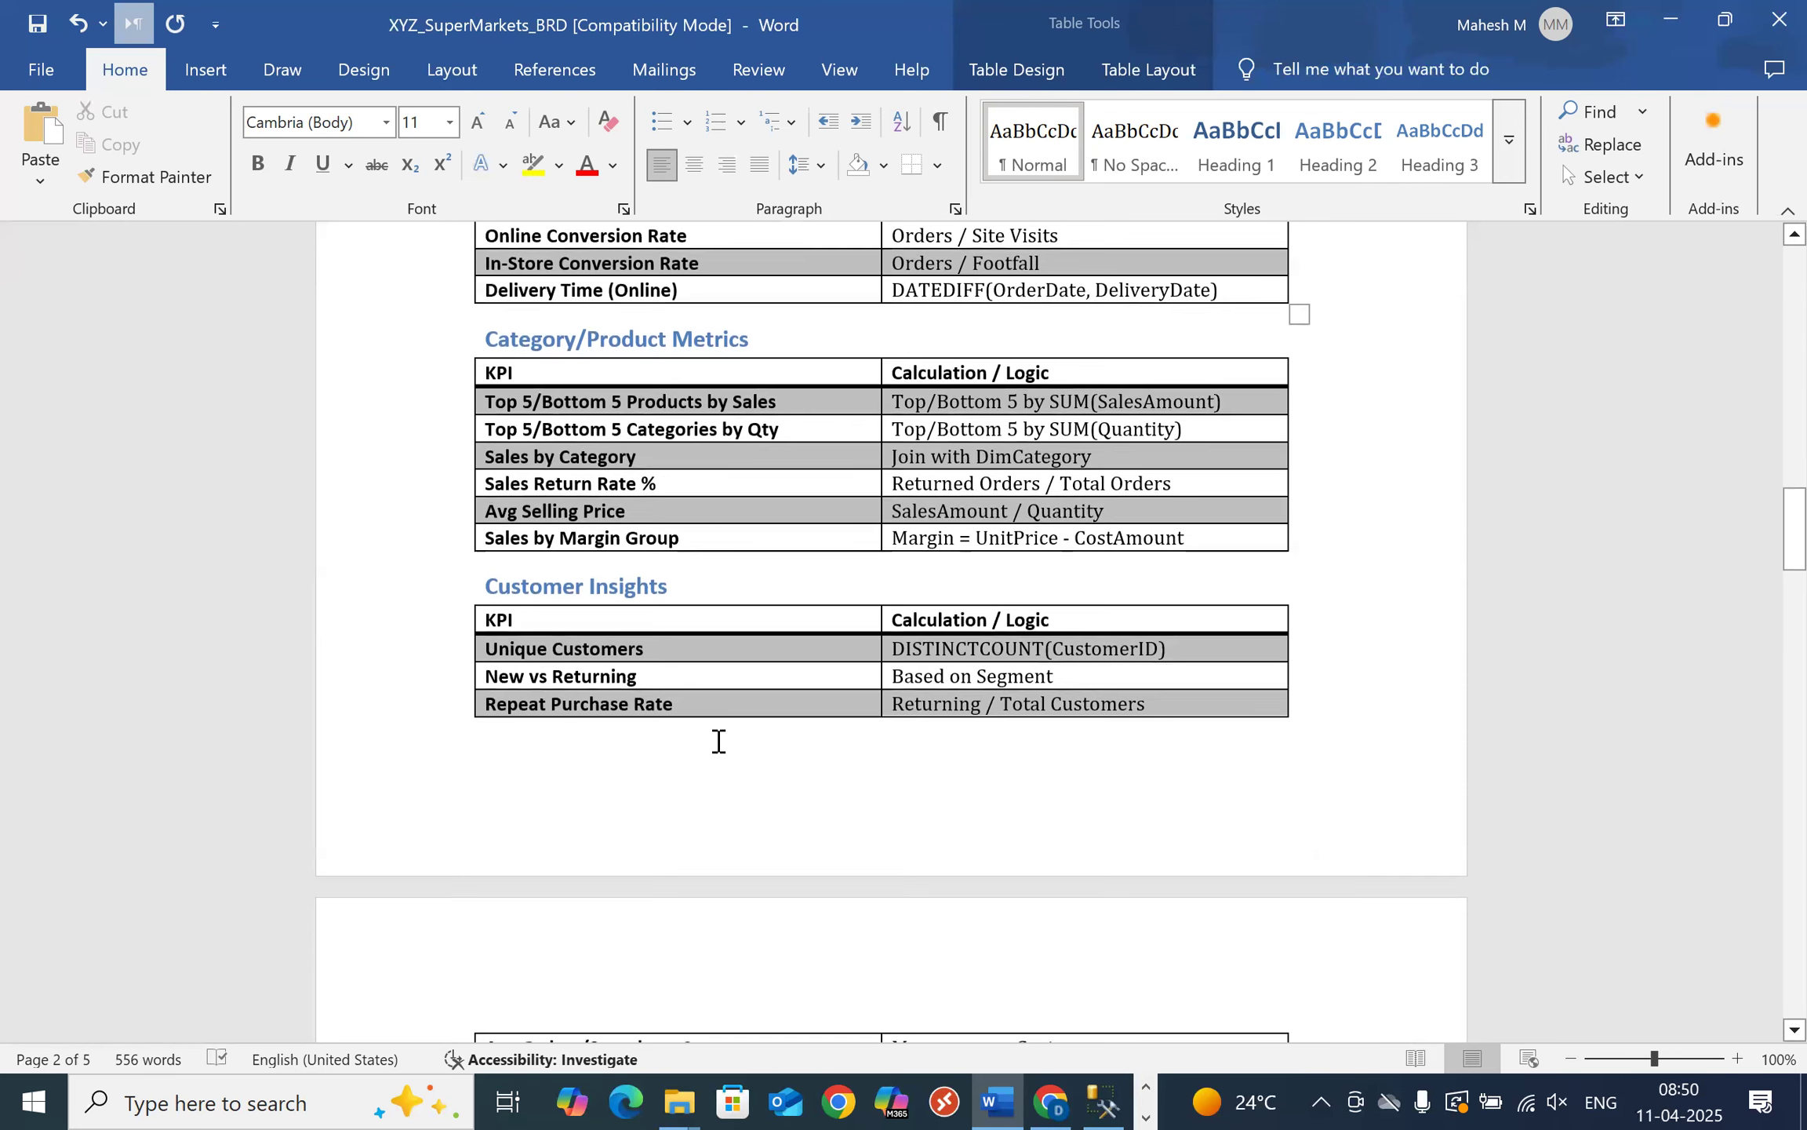
{"action": "scroll", "coordinate": [718, 742], "scroll_direction": "up", "scroll_amount": 2}
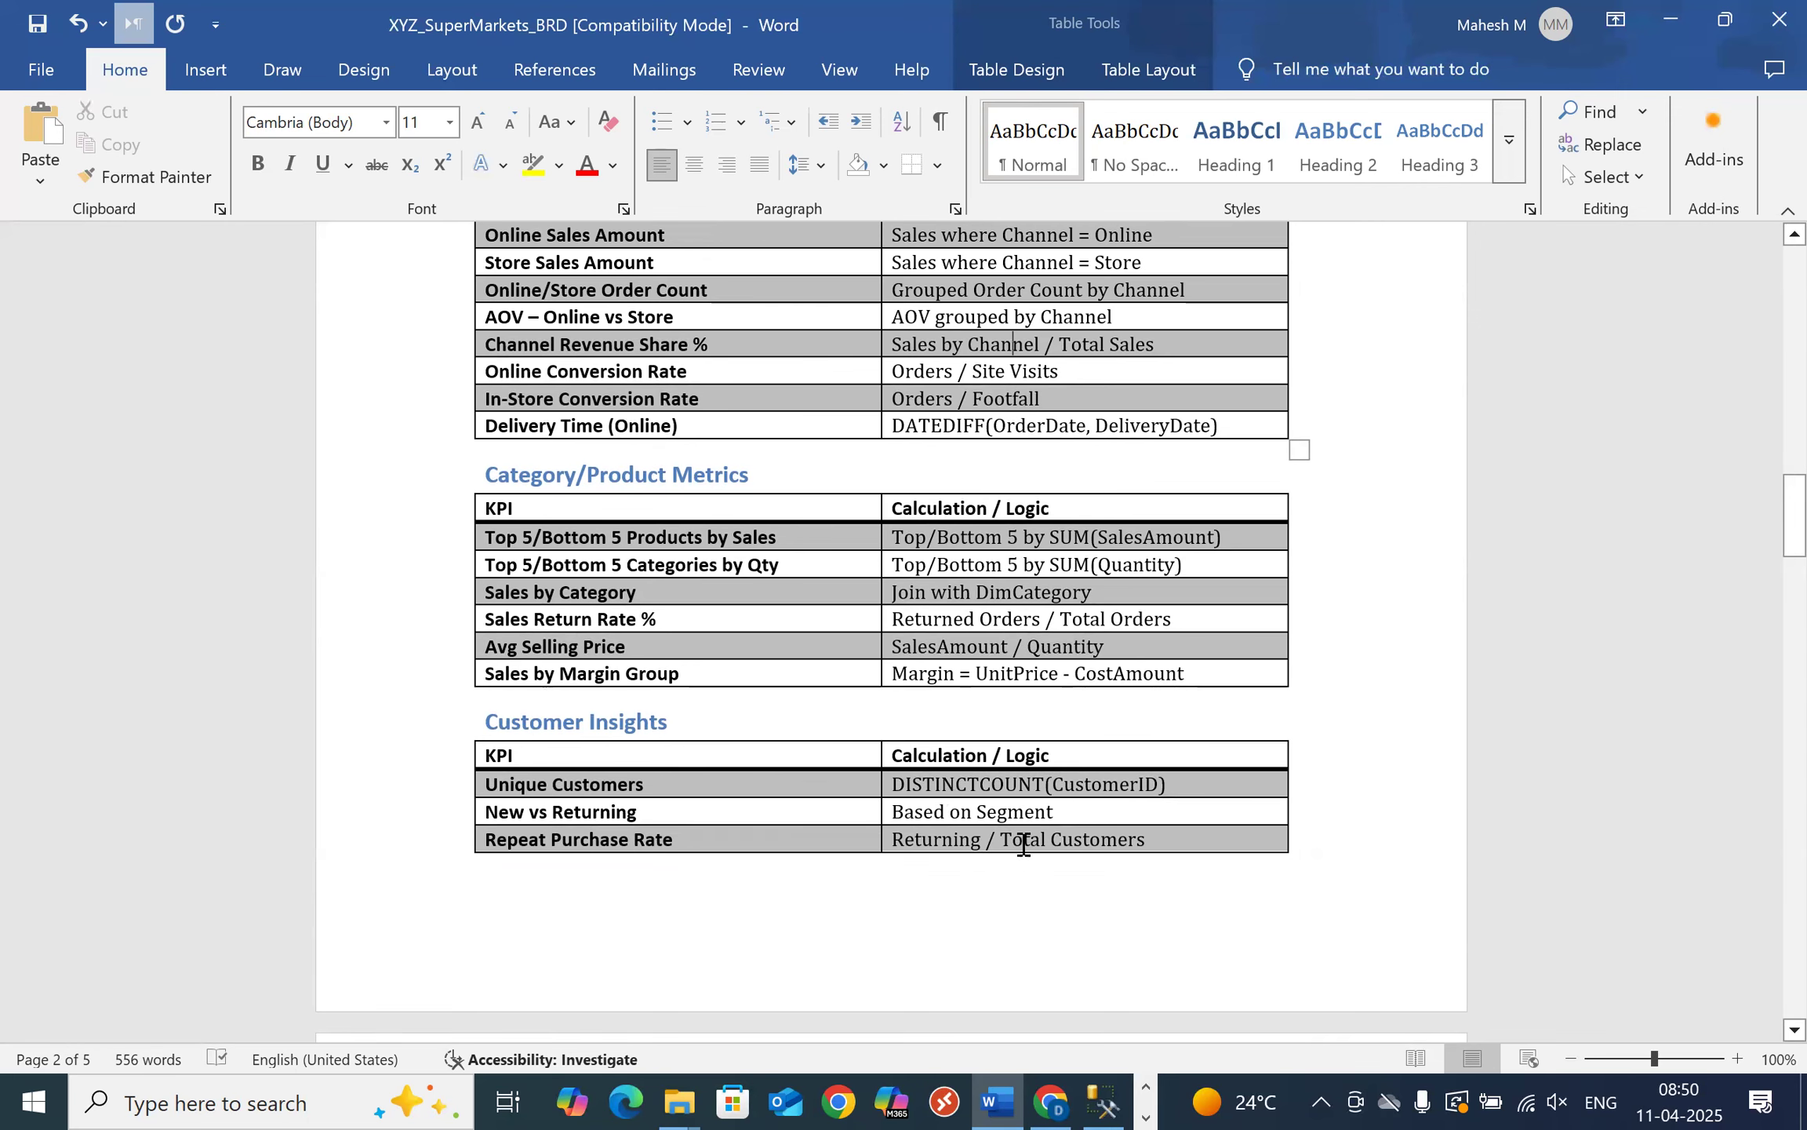
{"action": "scroll", "coordinate": [919, 806], "scroll_direction": "down", "scroll_amount": 10}
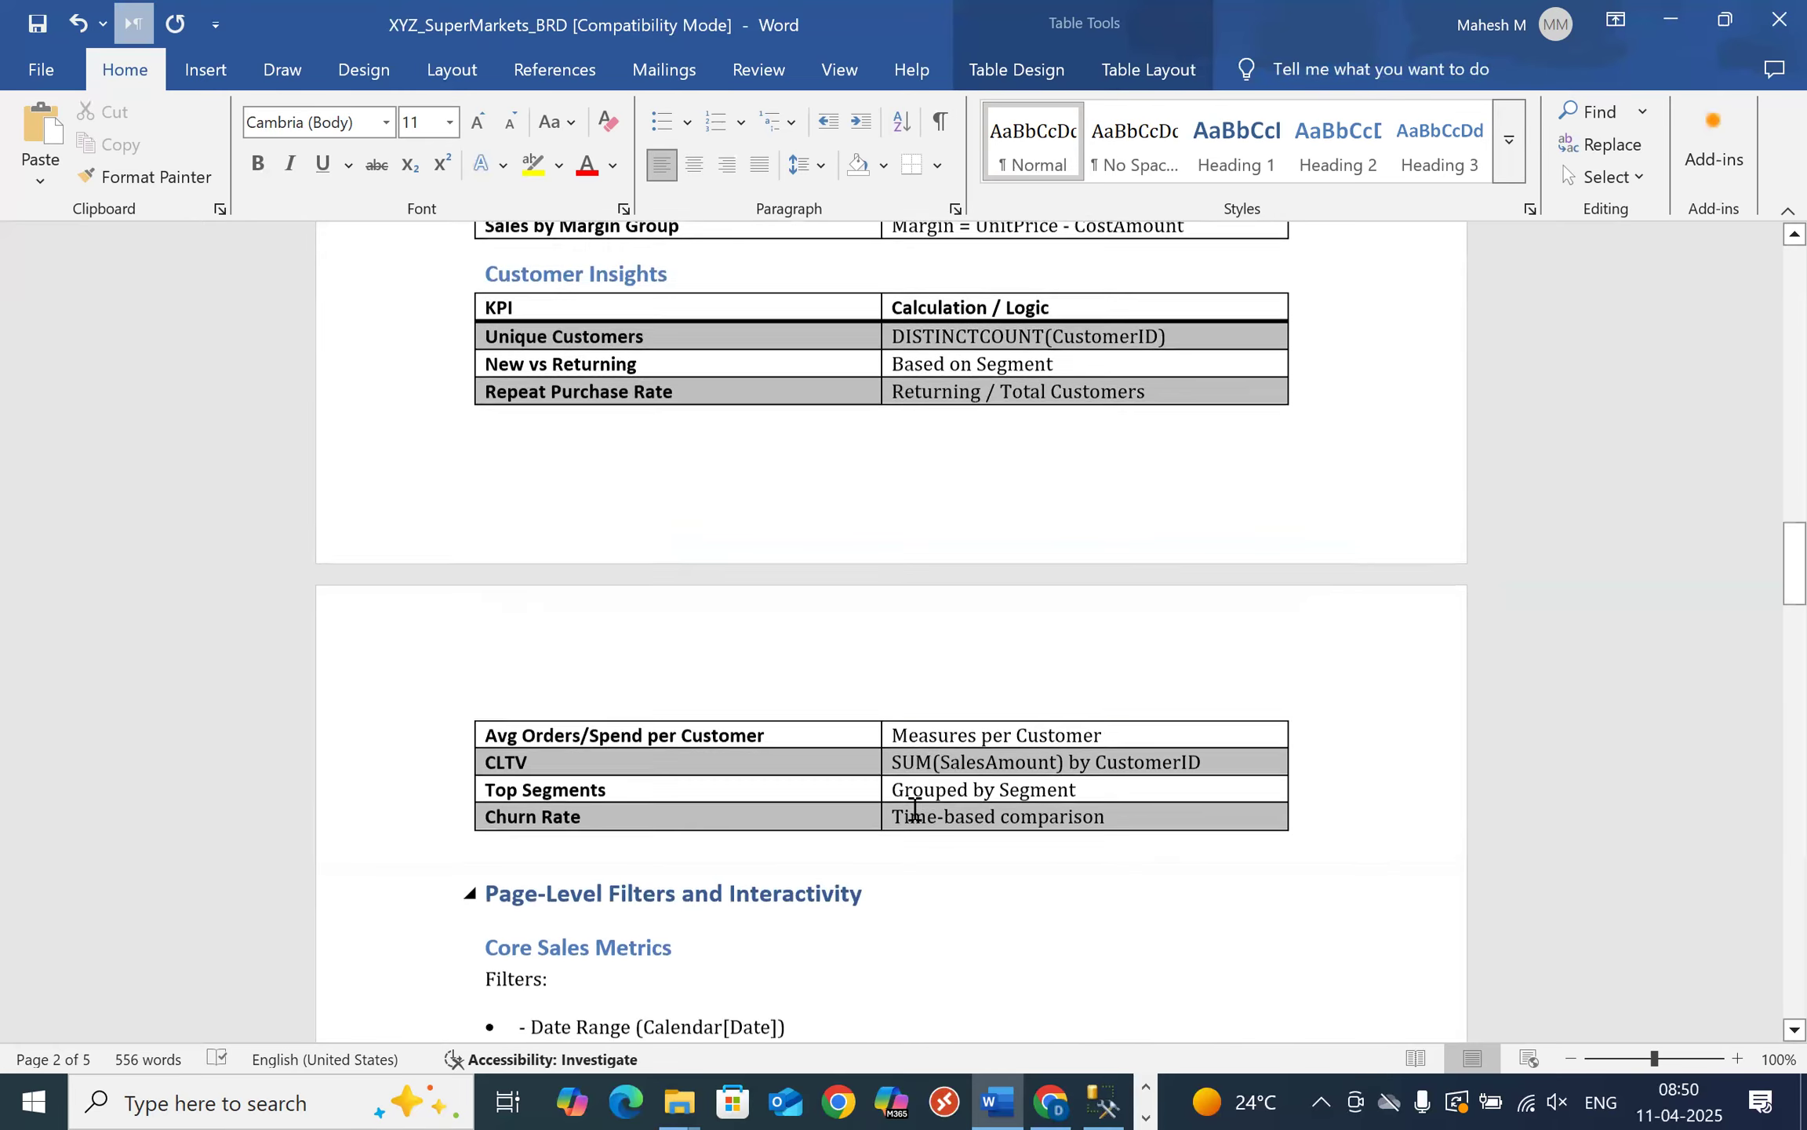
{"action": "scroll", "coordinate": [784, 753], "scroll_direction": "up", "scroll_amount": 4}
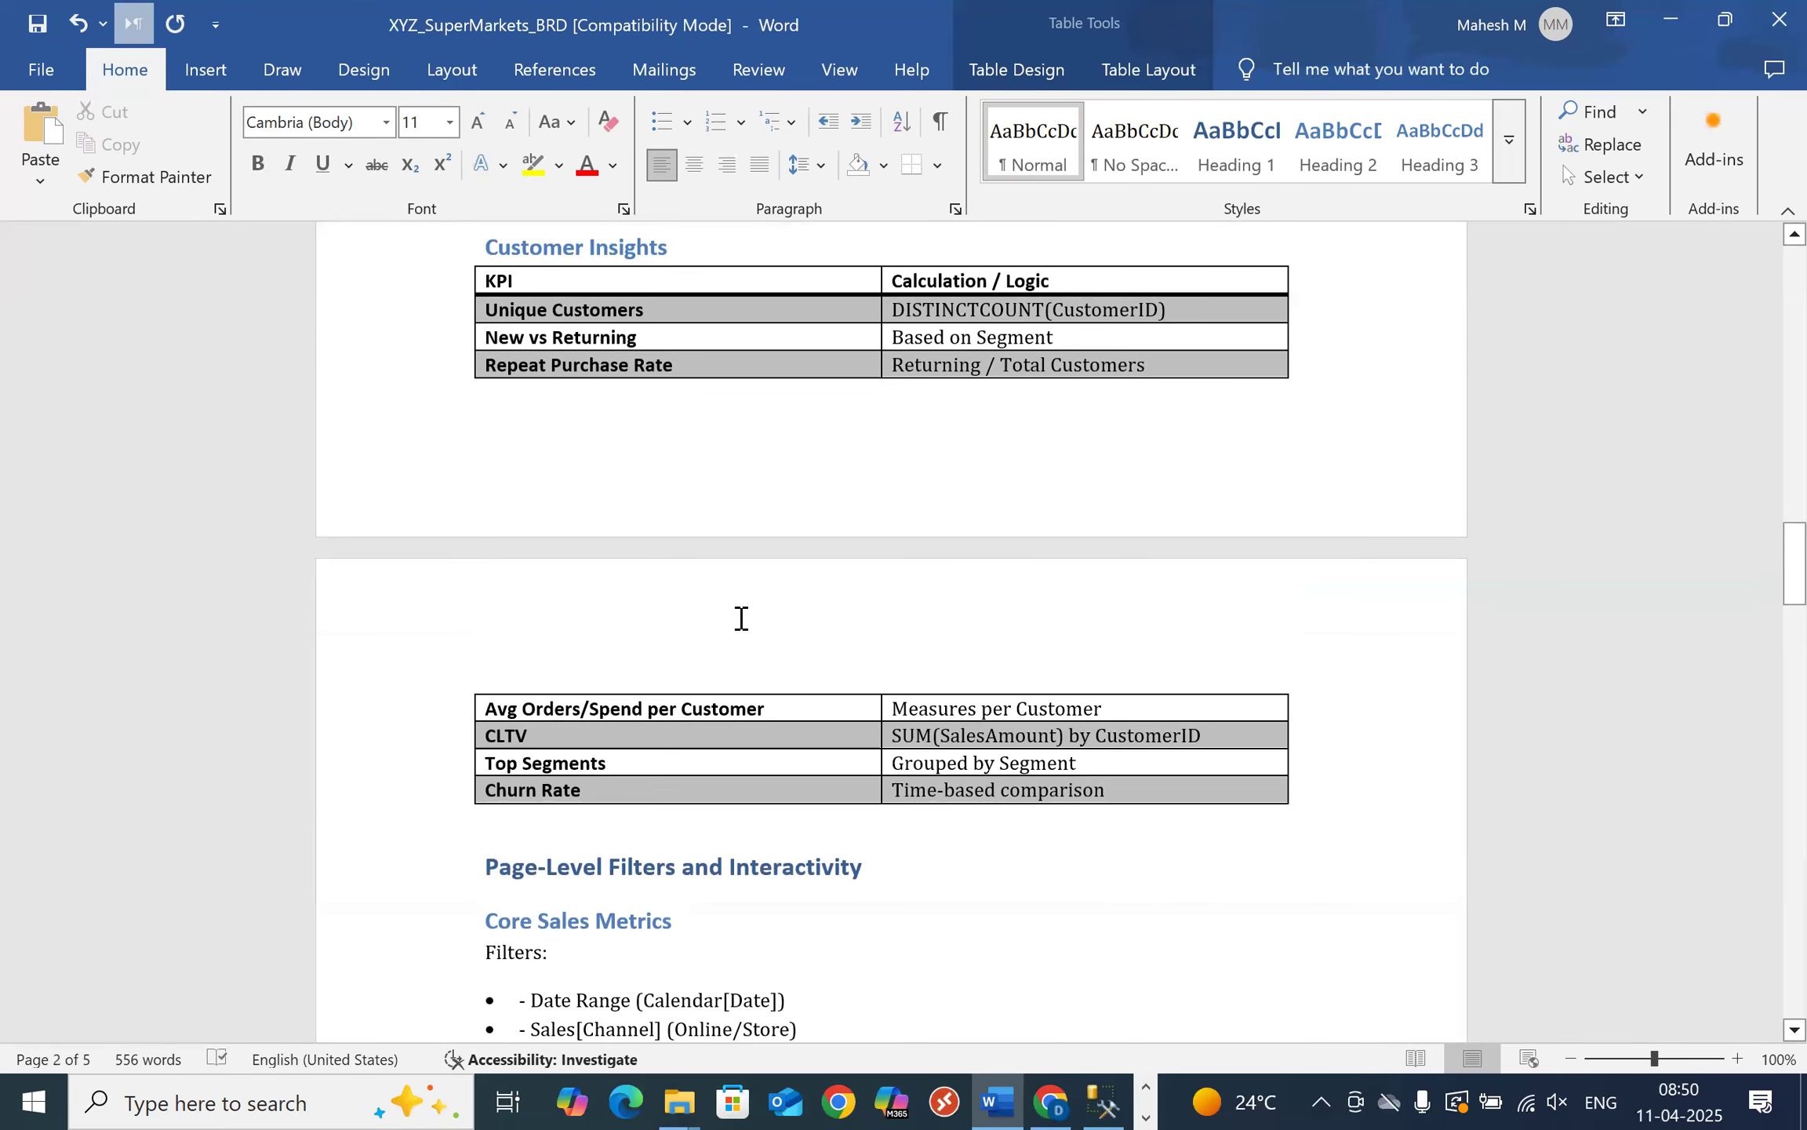
{"action": "scroll", "coordinate": [836, 787], "scroll_direction": "down", "scroll_amount": 4}
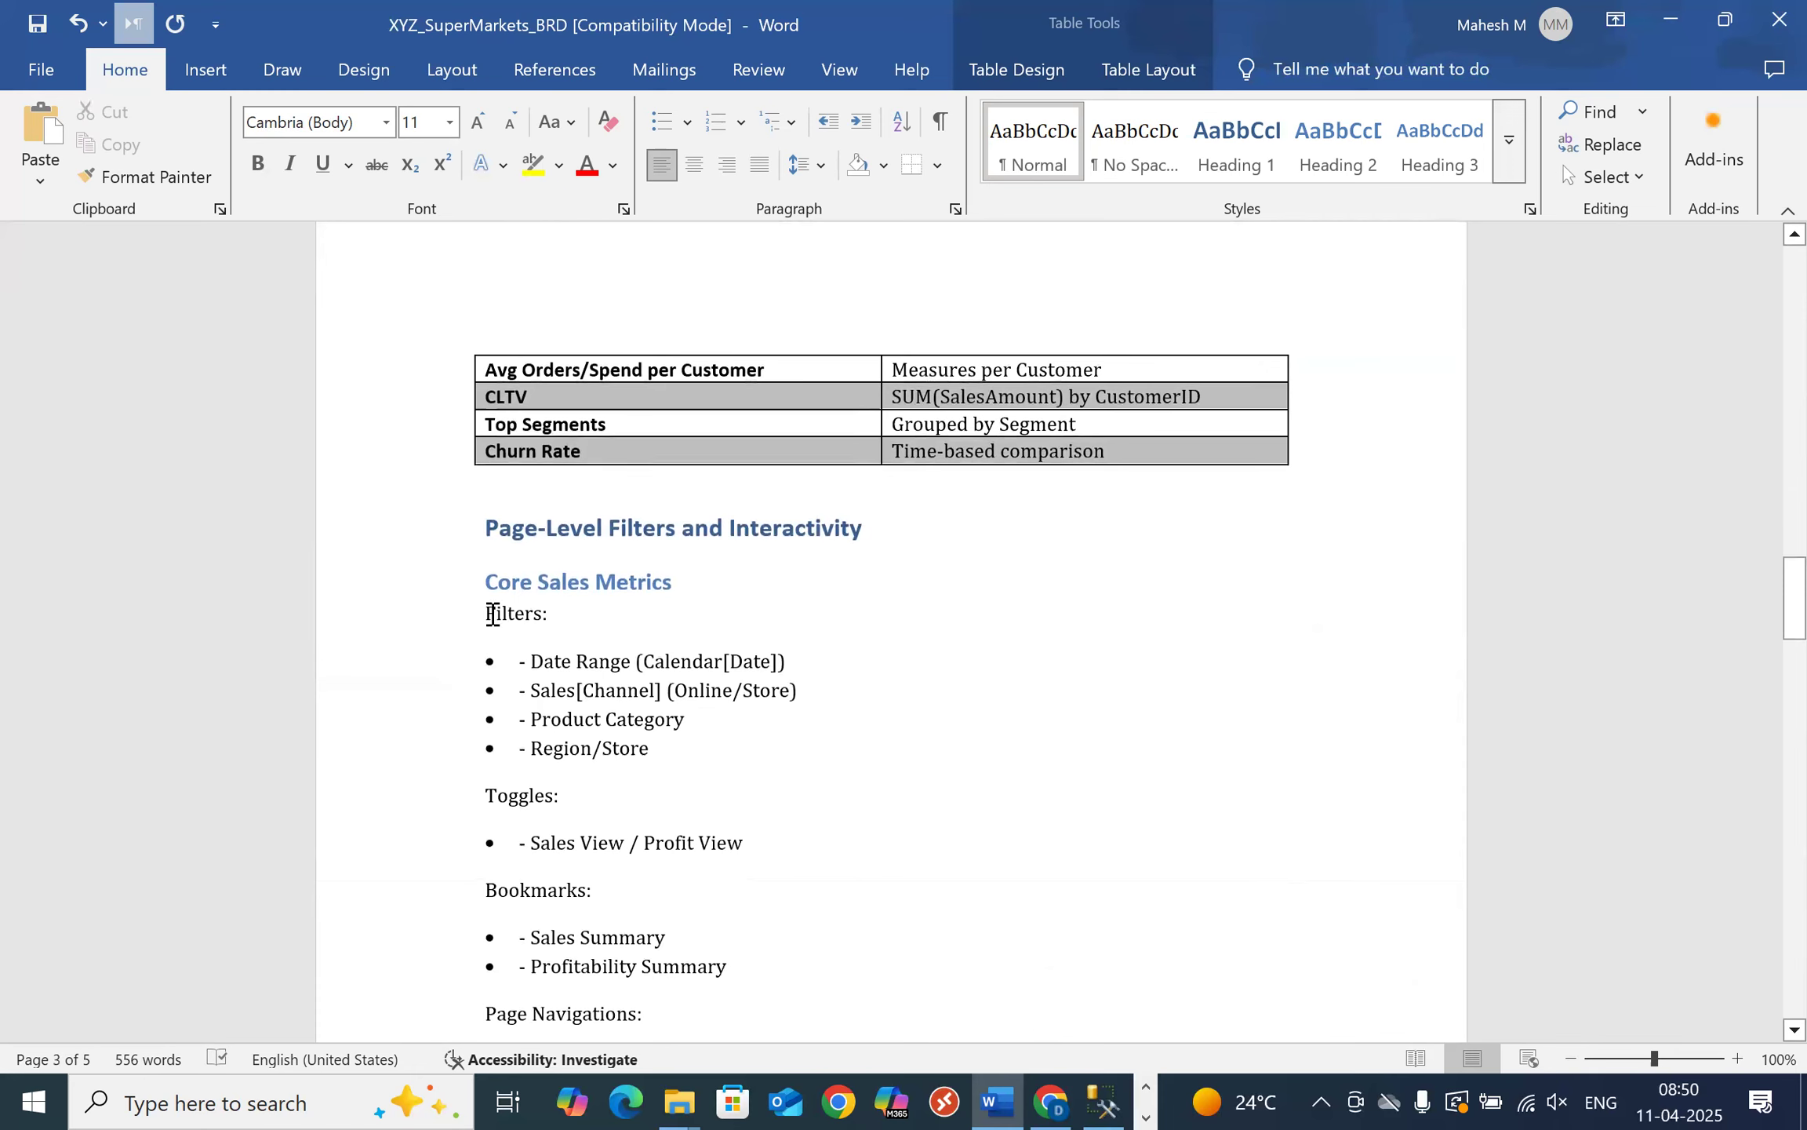
- Review the Filters and Toggles listed for the Core Sales Metrics page under Page-Level Filters and Interactivity
{"action": "left_click_drag", "start_coordinate": [490, 612], "coordinate": [651, 750]}
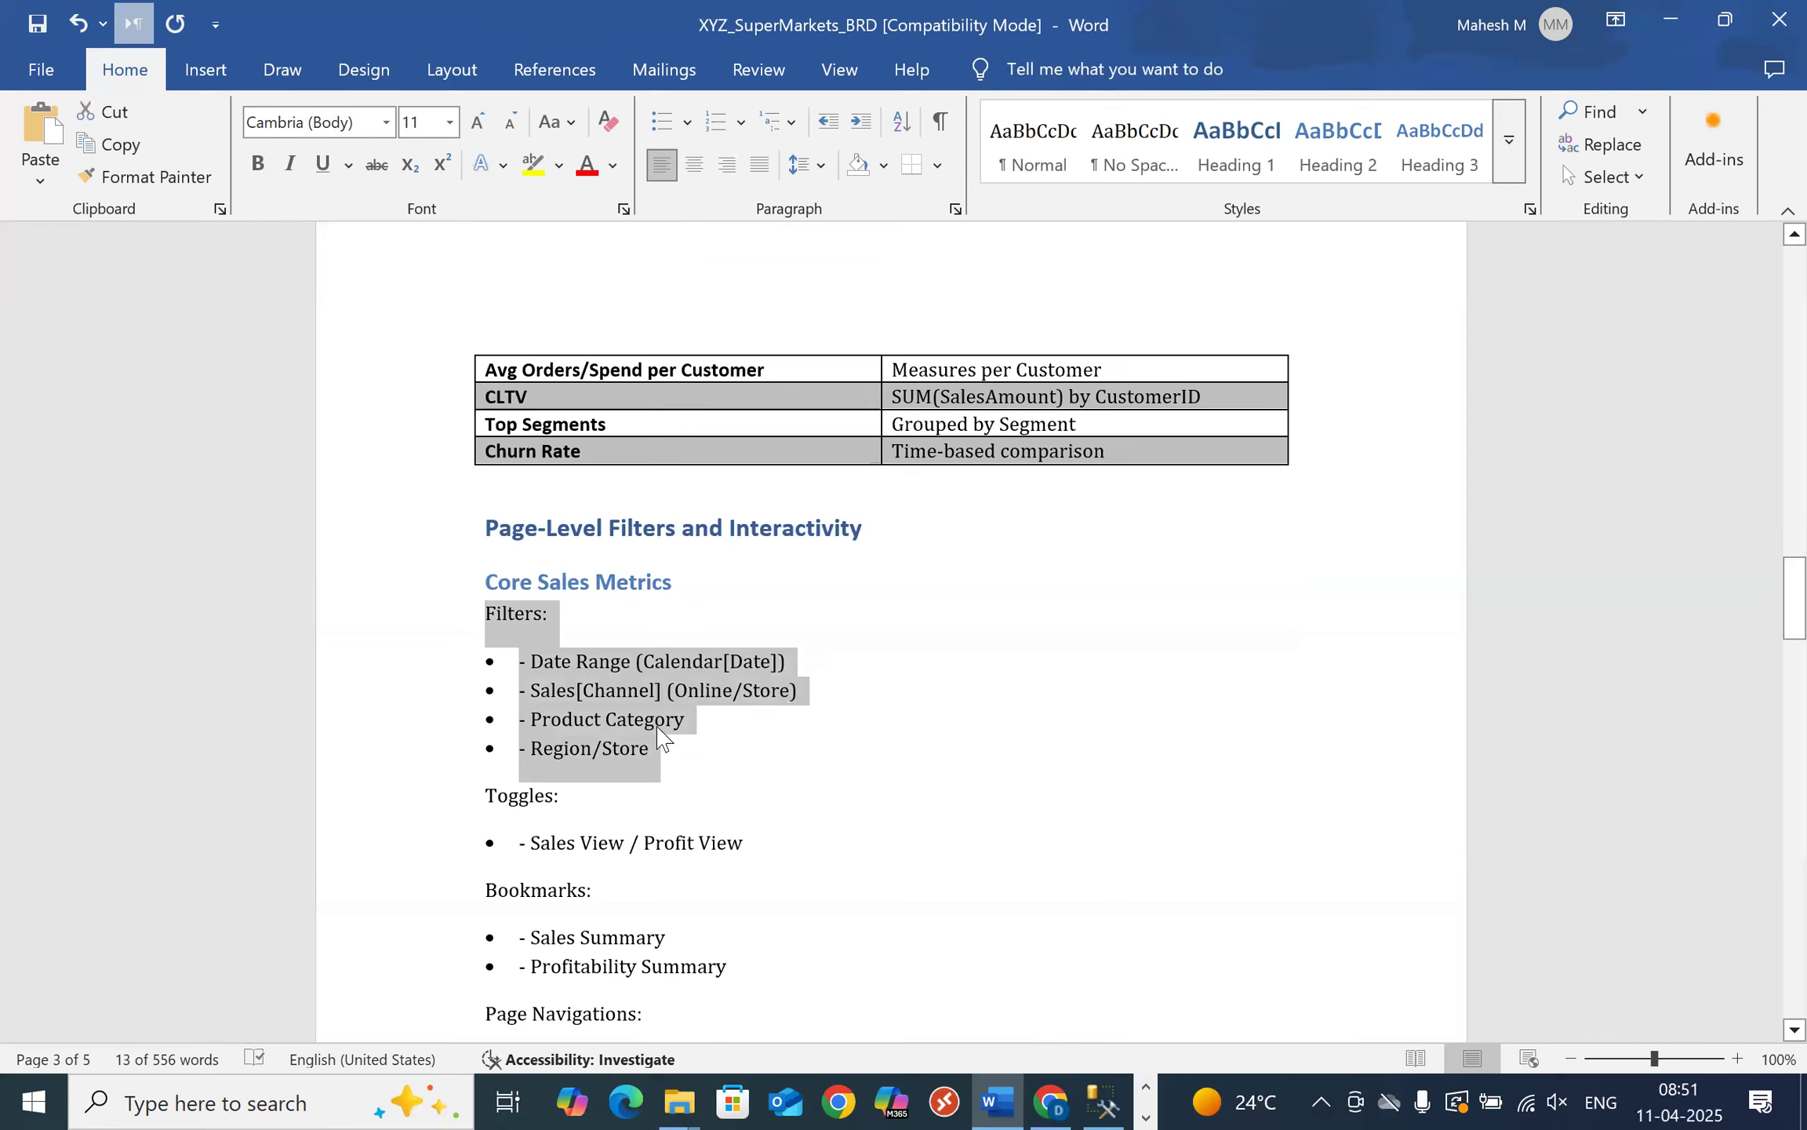
{"action": "left_click", "coordinate": [668, 750]}
{"action": "left_click_drag", "start_coordinate": [670, 746], "coordinate": [531, 619]}
{"action": "scroll", "coordinate": [731, 717], "scroll_direction": "down", "scroll_amount": 2}
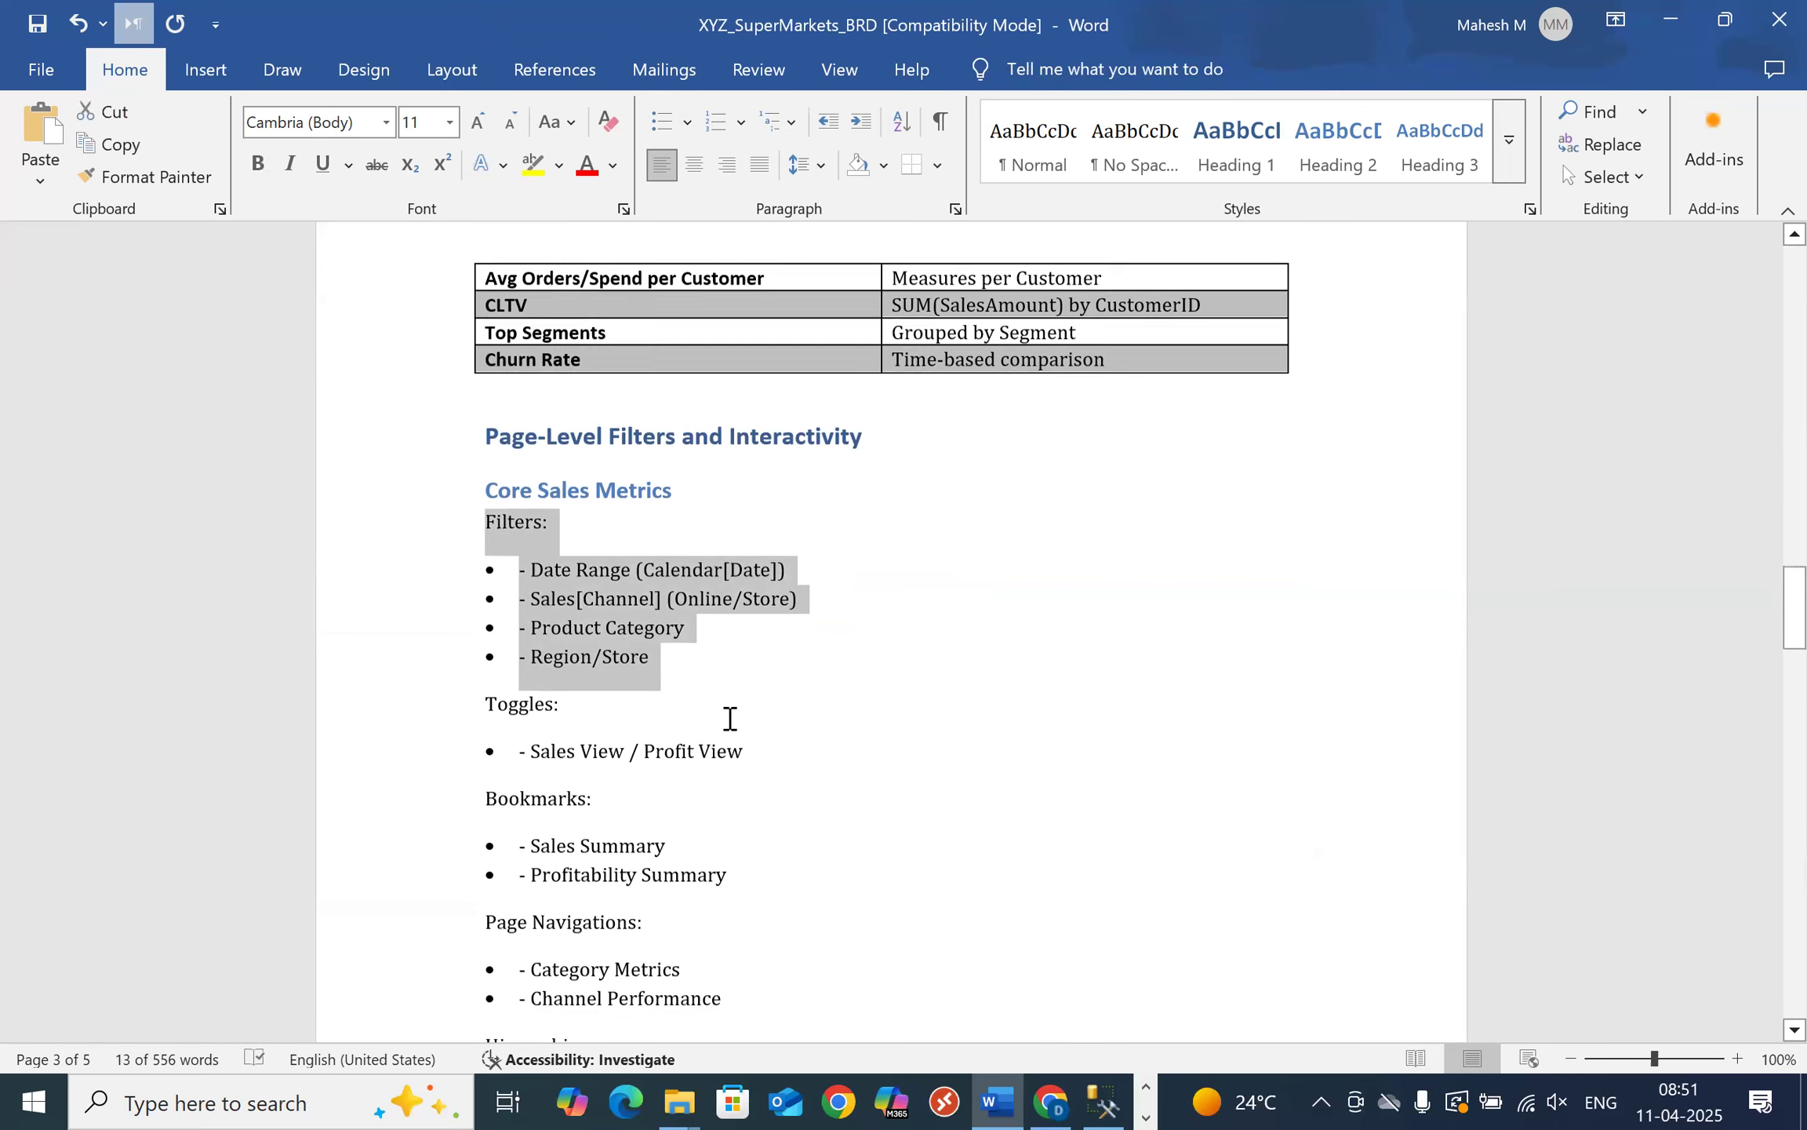
{"action": "left_click", "coordinate": [484, 653]}
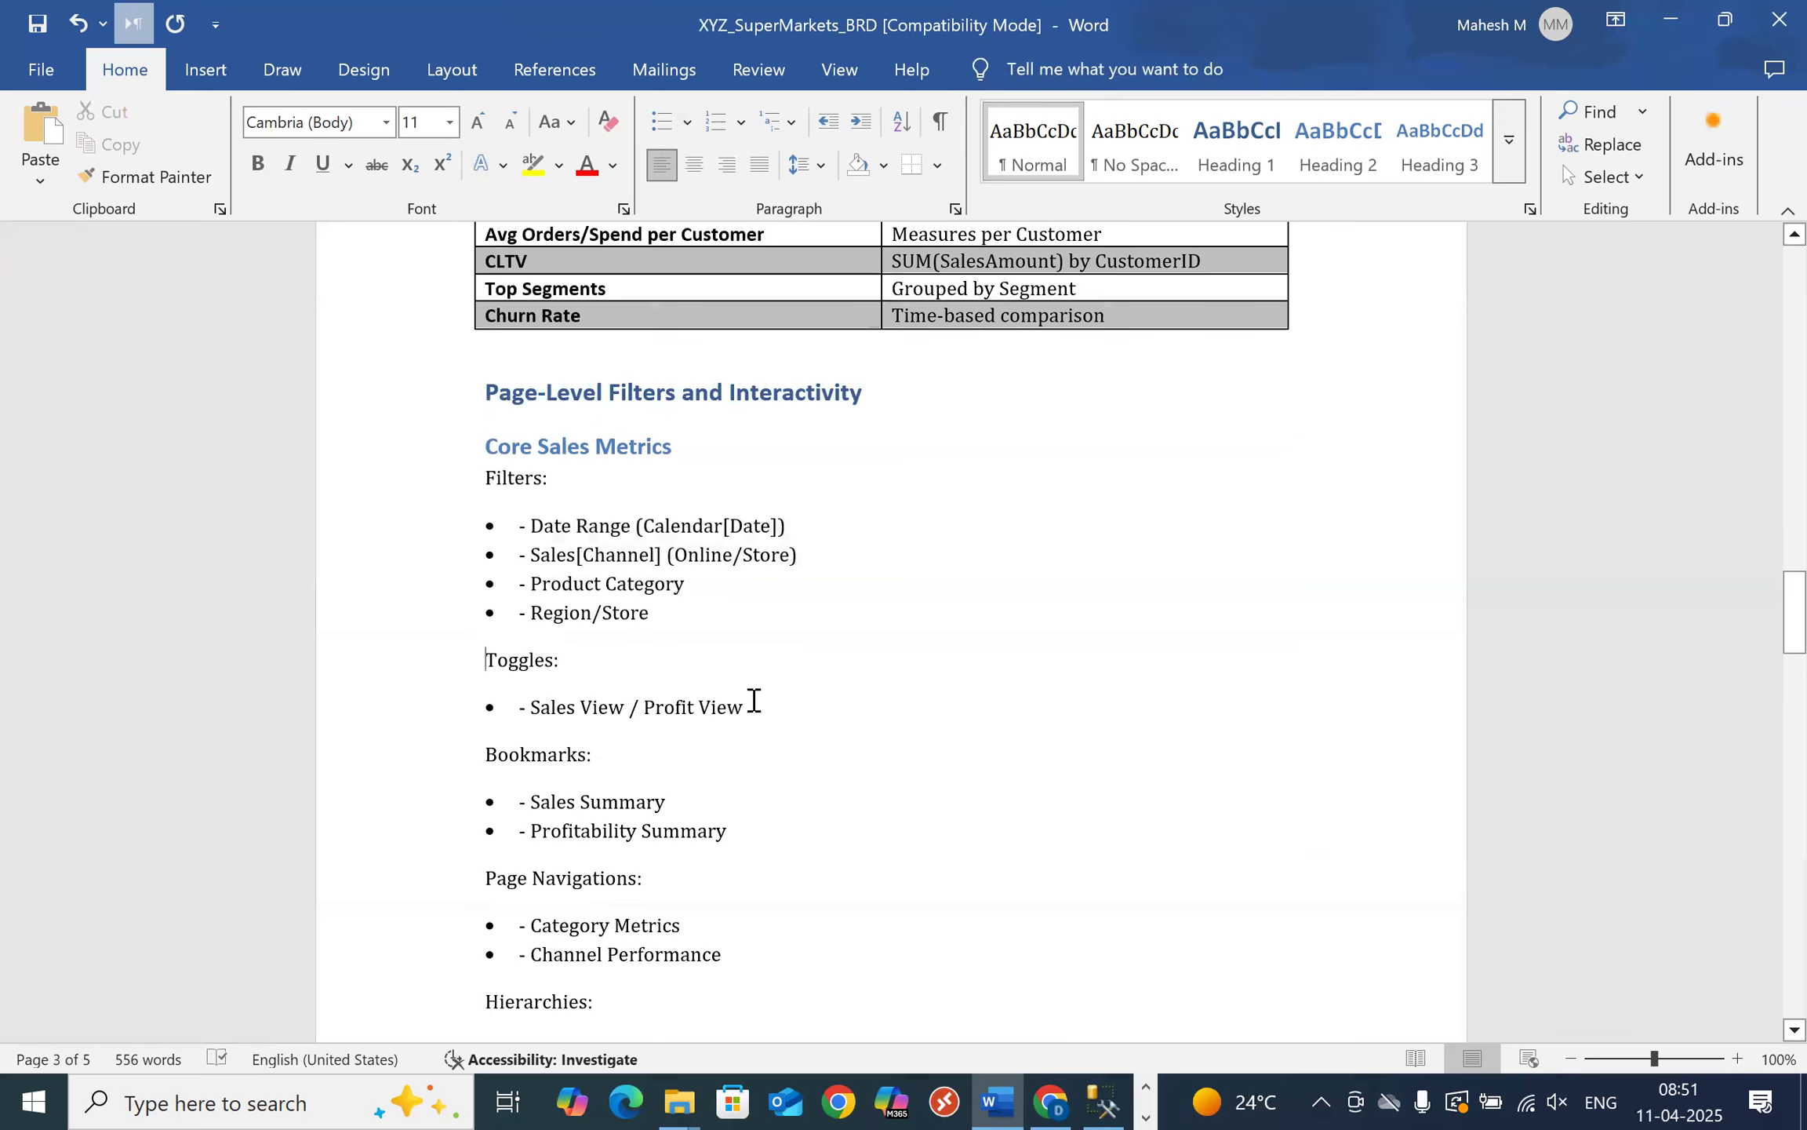
{"action": "left_click_drag", "start_coordinate": [738, 702], "coordinate": [522, 665]}
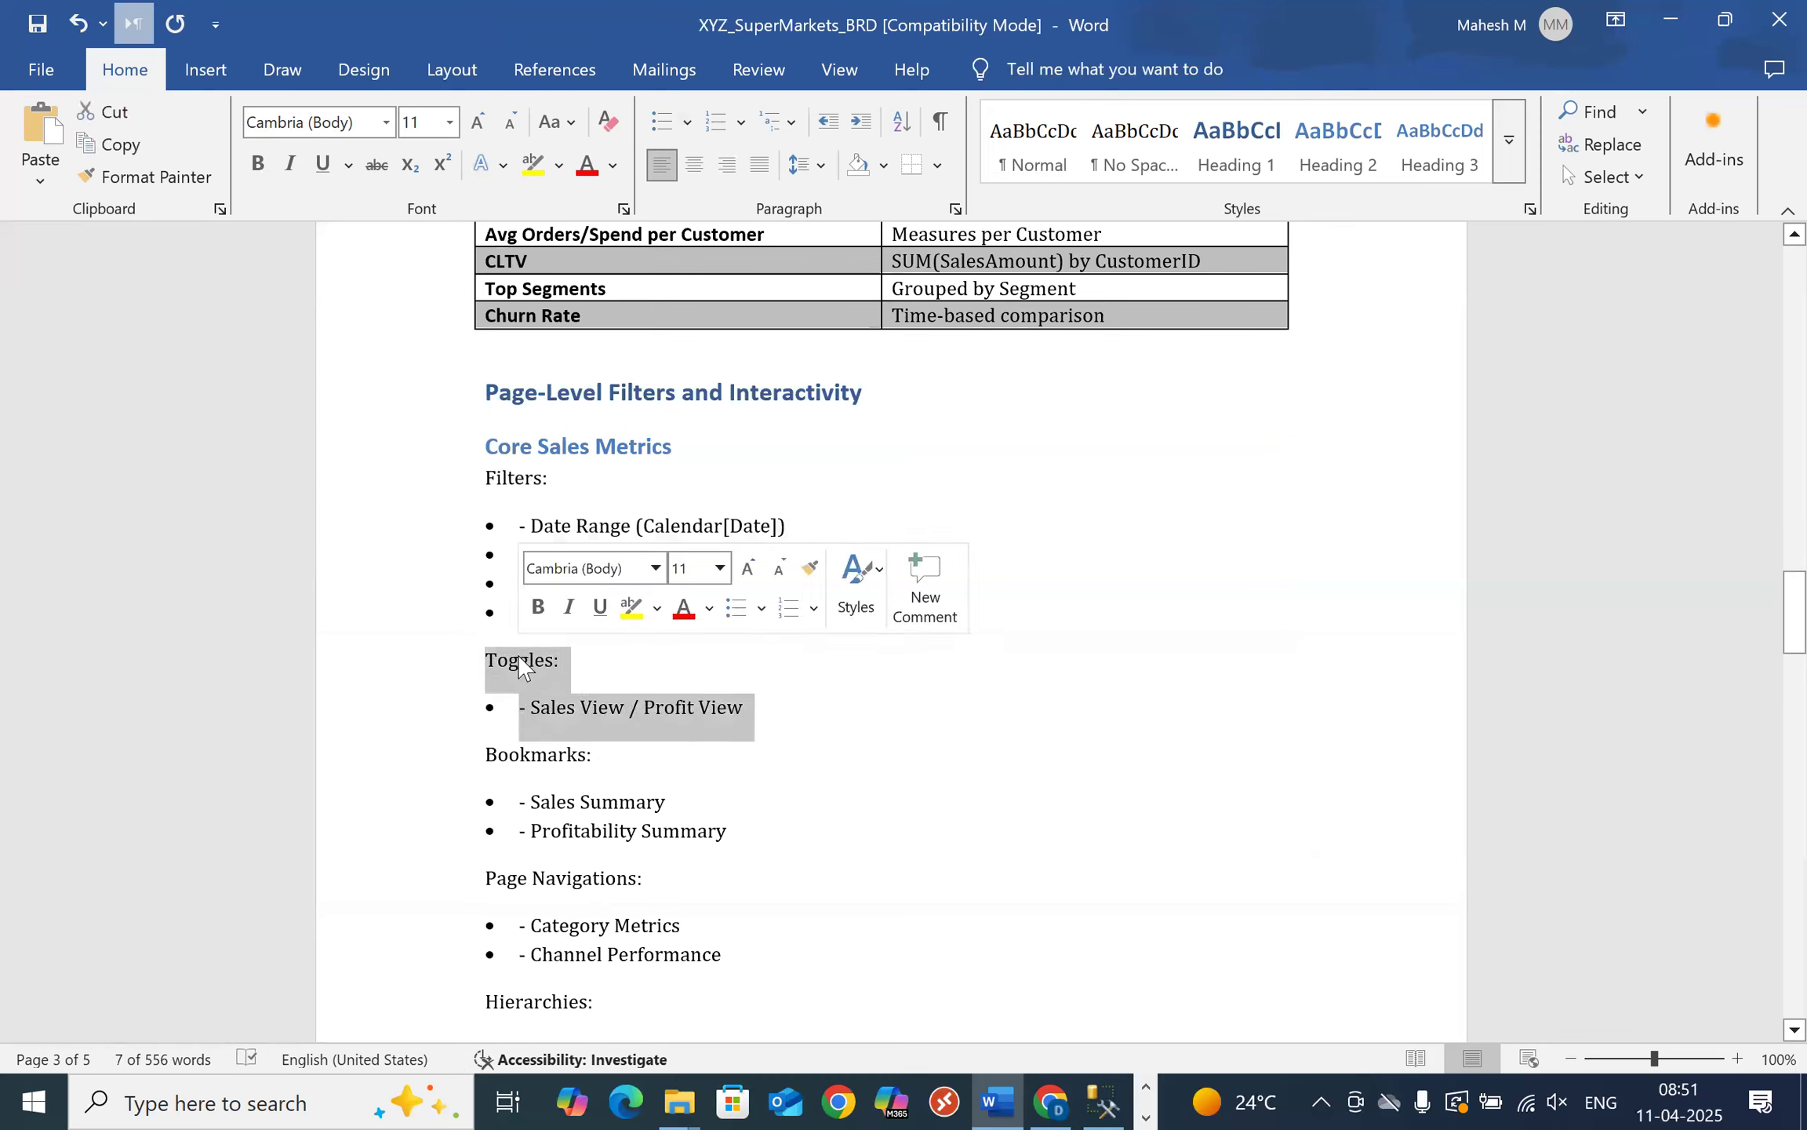
{"action": "left_click", "coordinate": [566, 707]}
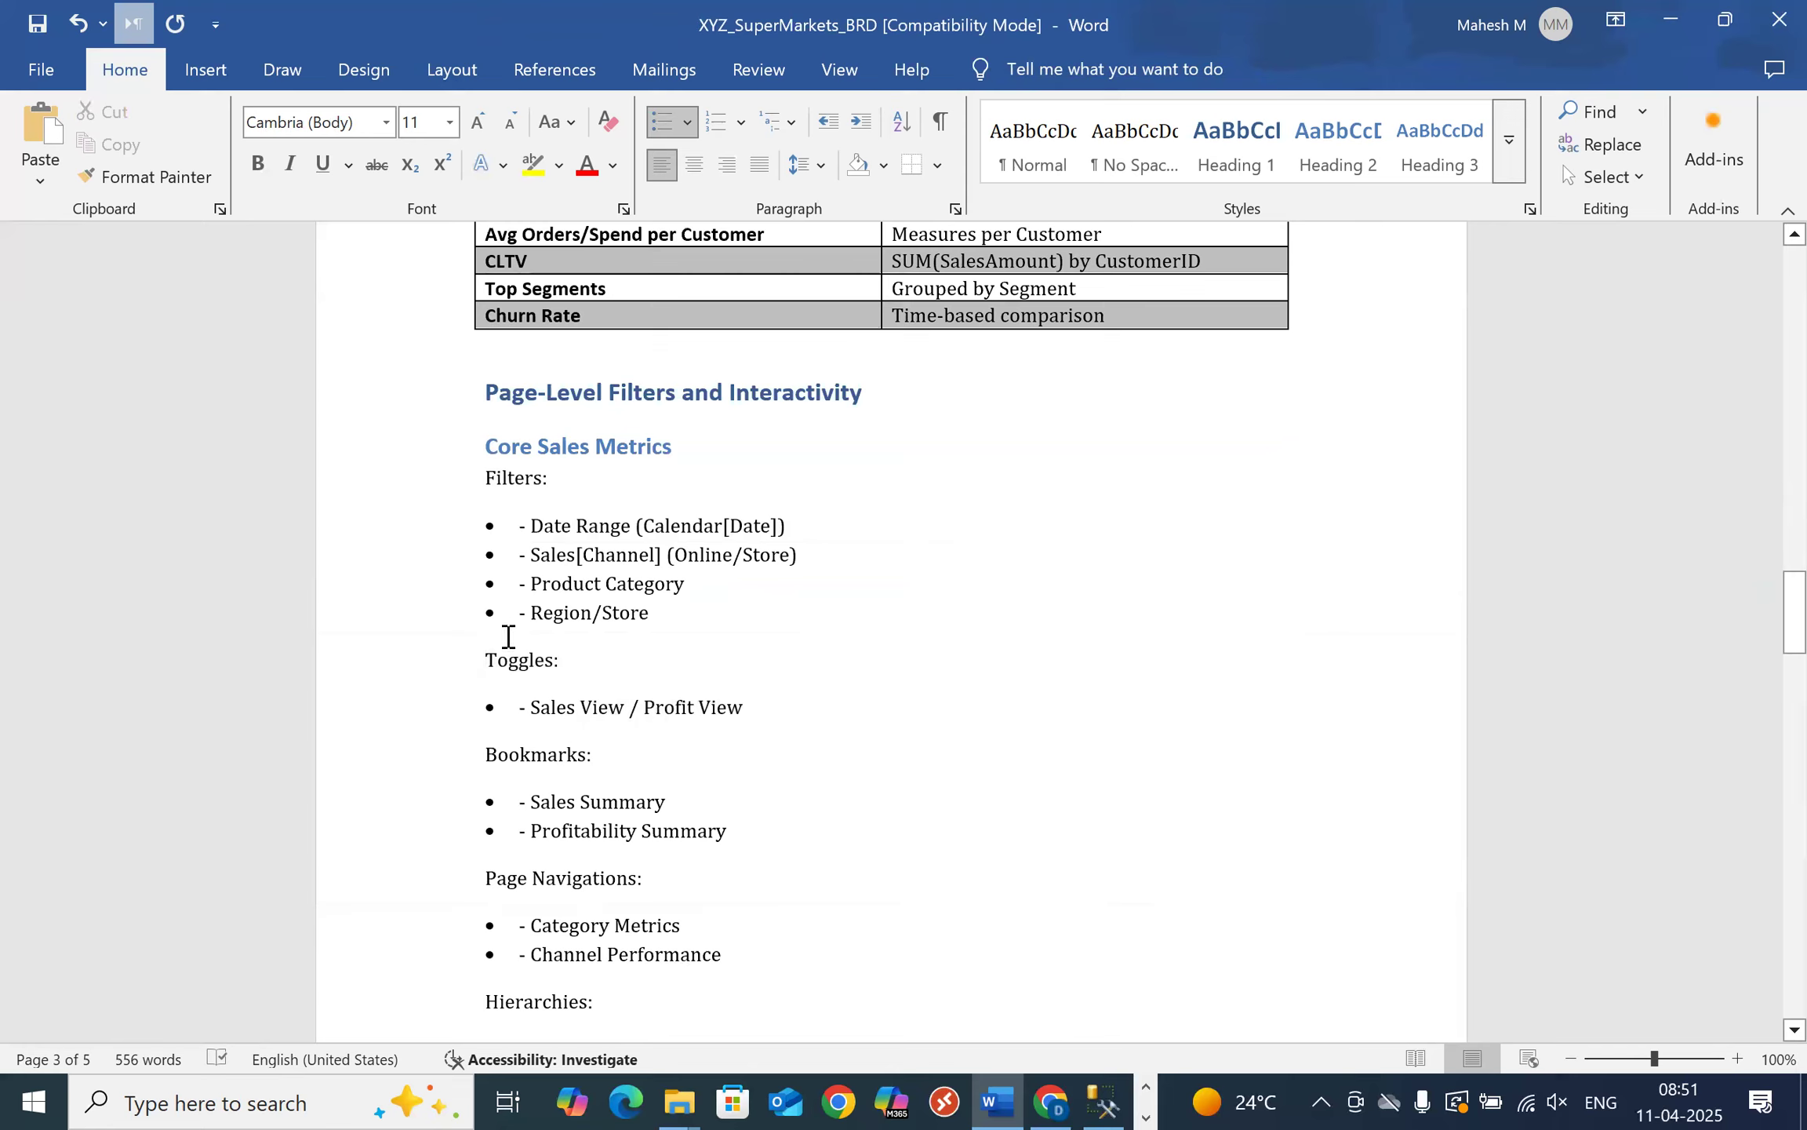
- Examine the Bookmarks, Page Navigations and Hierarchies requirements for the Core Sales Metrics page
{"action": "scroll", "coordinate": [718, 713], "scroll_direction": "down", "scroll_amount": 2}
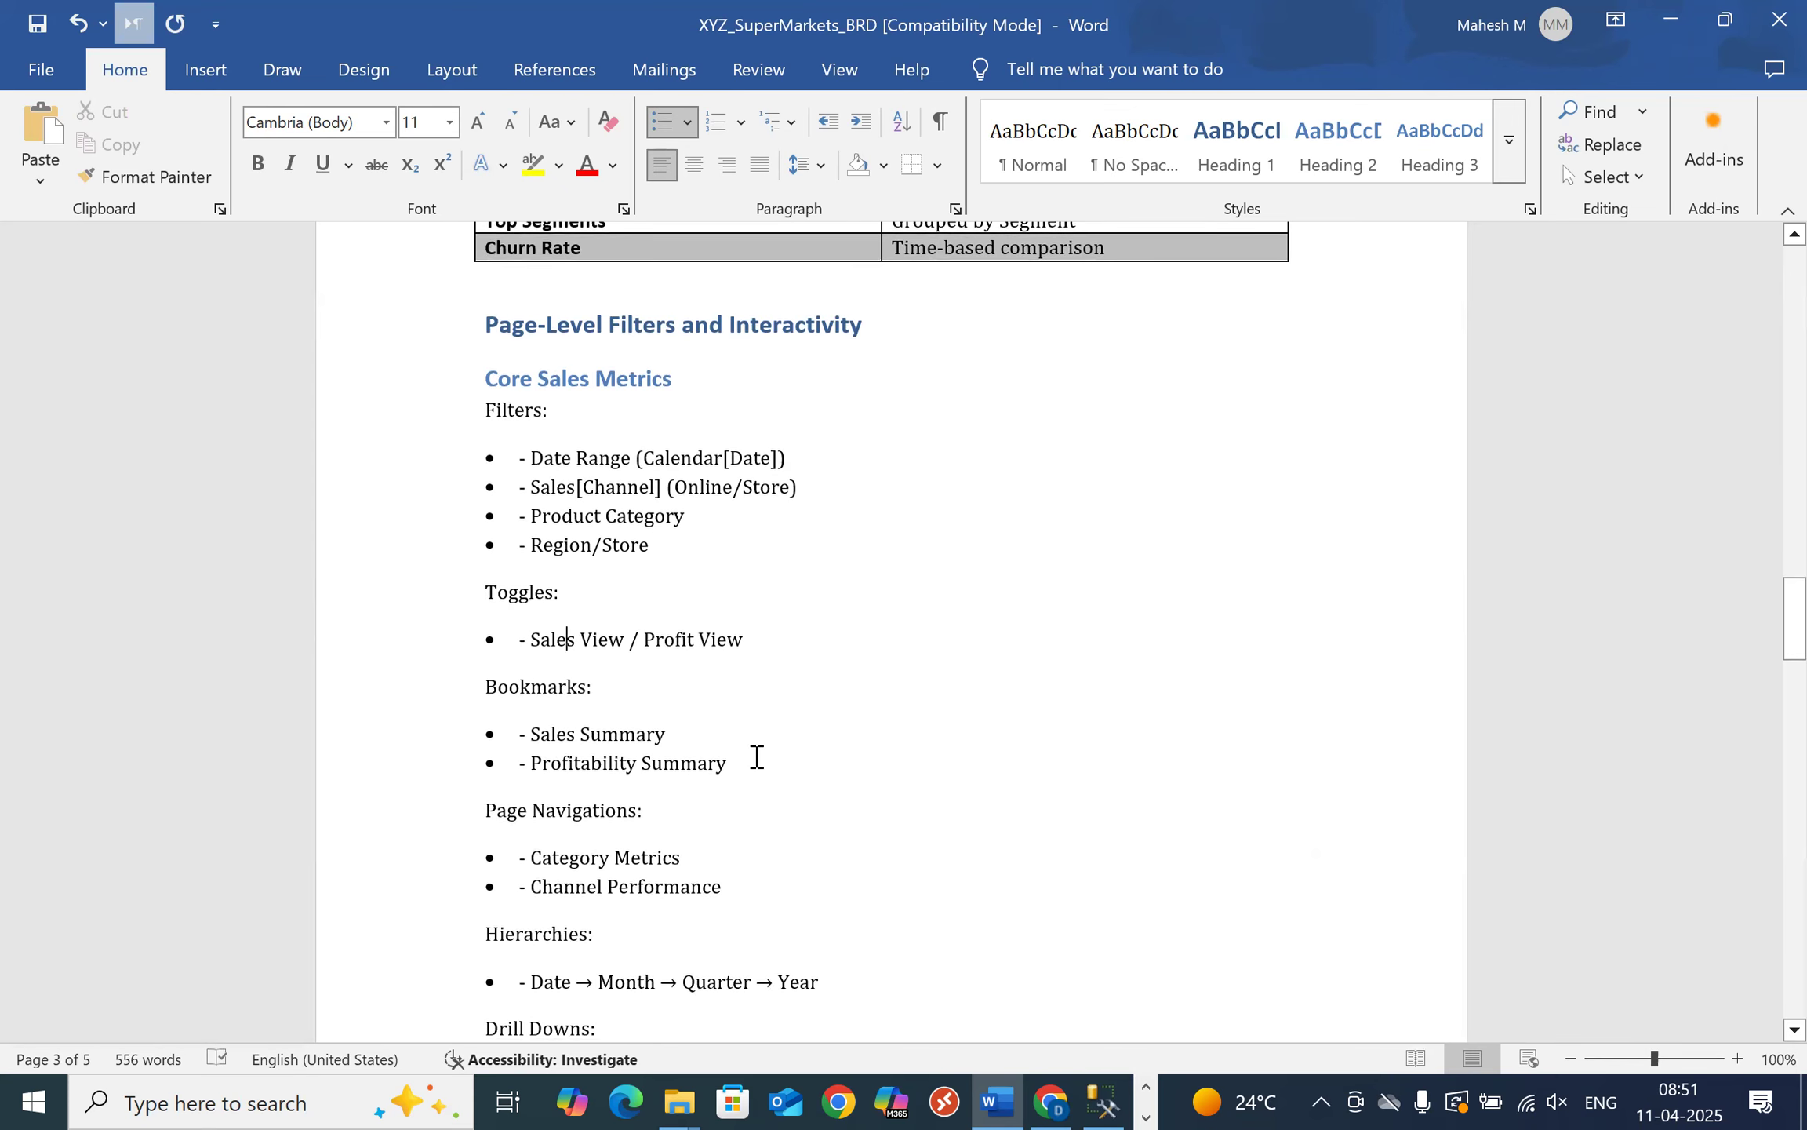
{"action": "scroll", "coordinate": [757, 755], "scroll_direction": "down", "scroll_amount": 1}
{"action": "scroll", "coordinate": [492, 750], "scroll_direction": "up", "scroll_amount": 2}
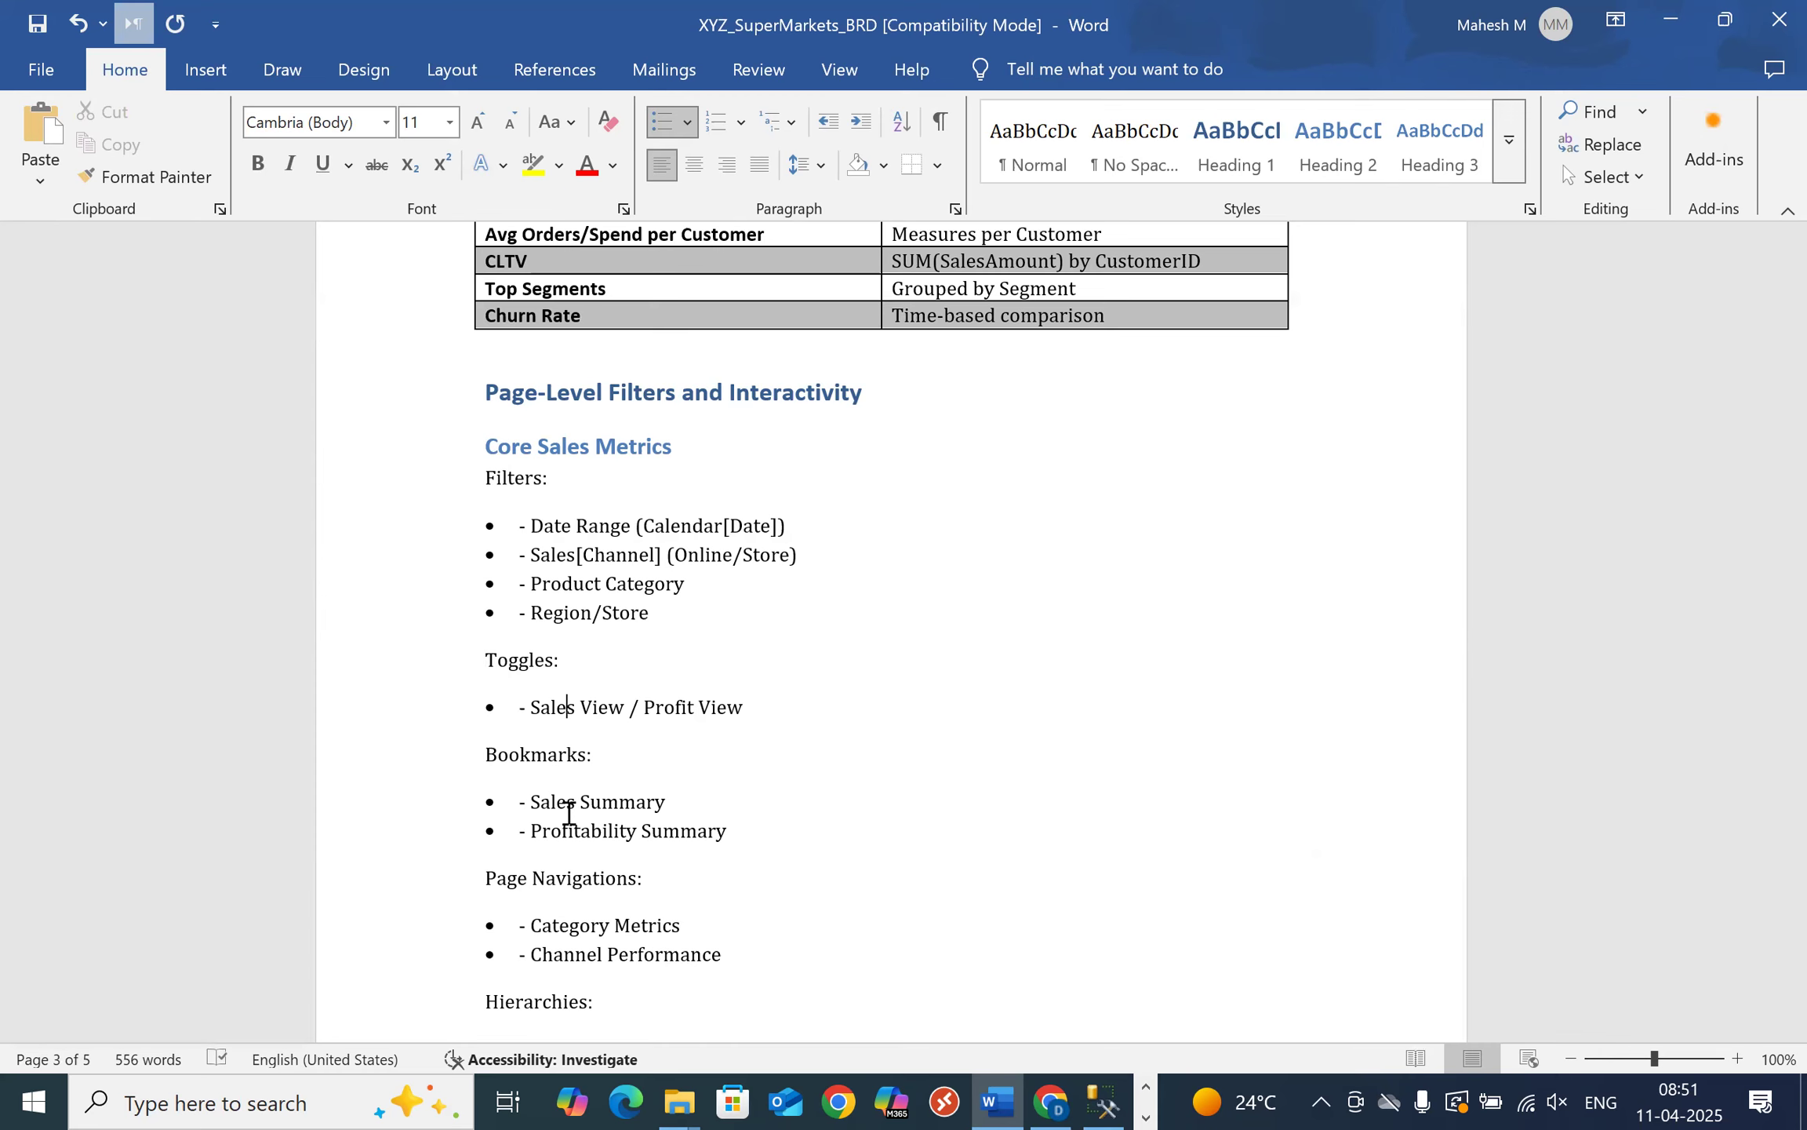
{"action": "scroll", "coordinate": [746, 790], "scroll_direction": "down", "scroll_amount": 2}
{"action": "left_click", "coordinate": [600, 744]}
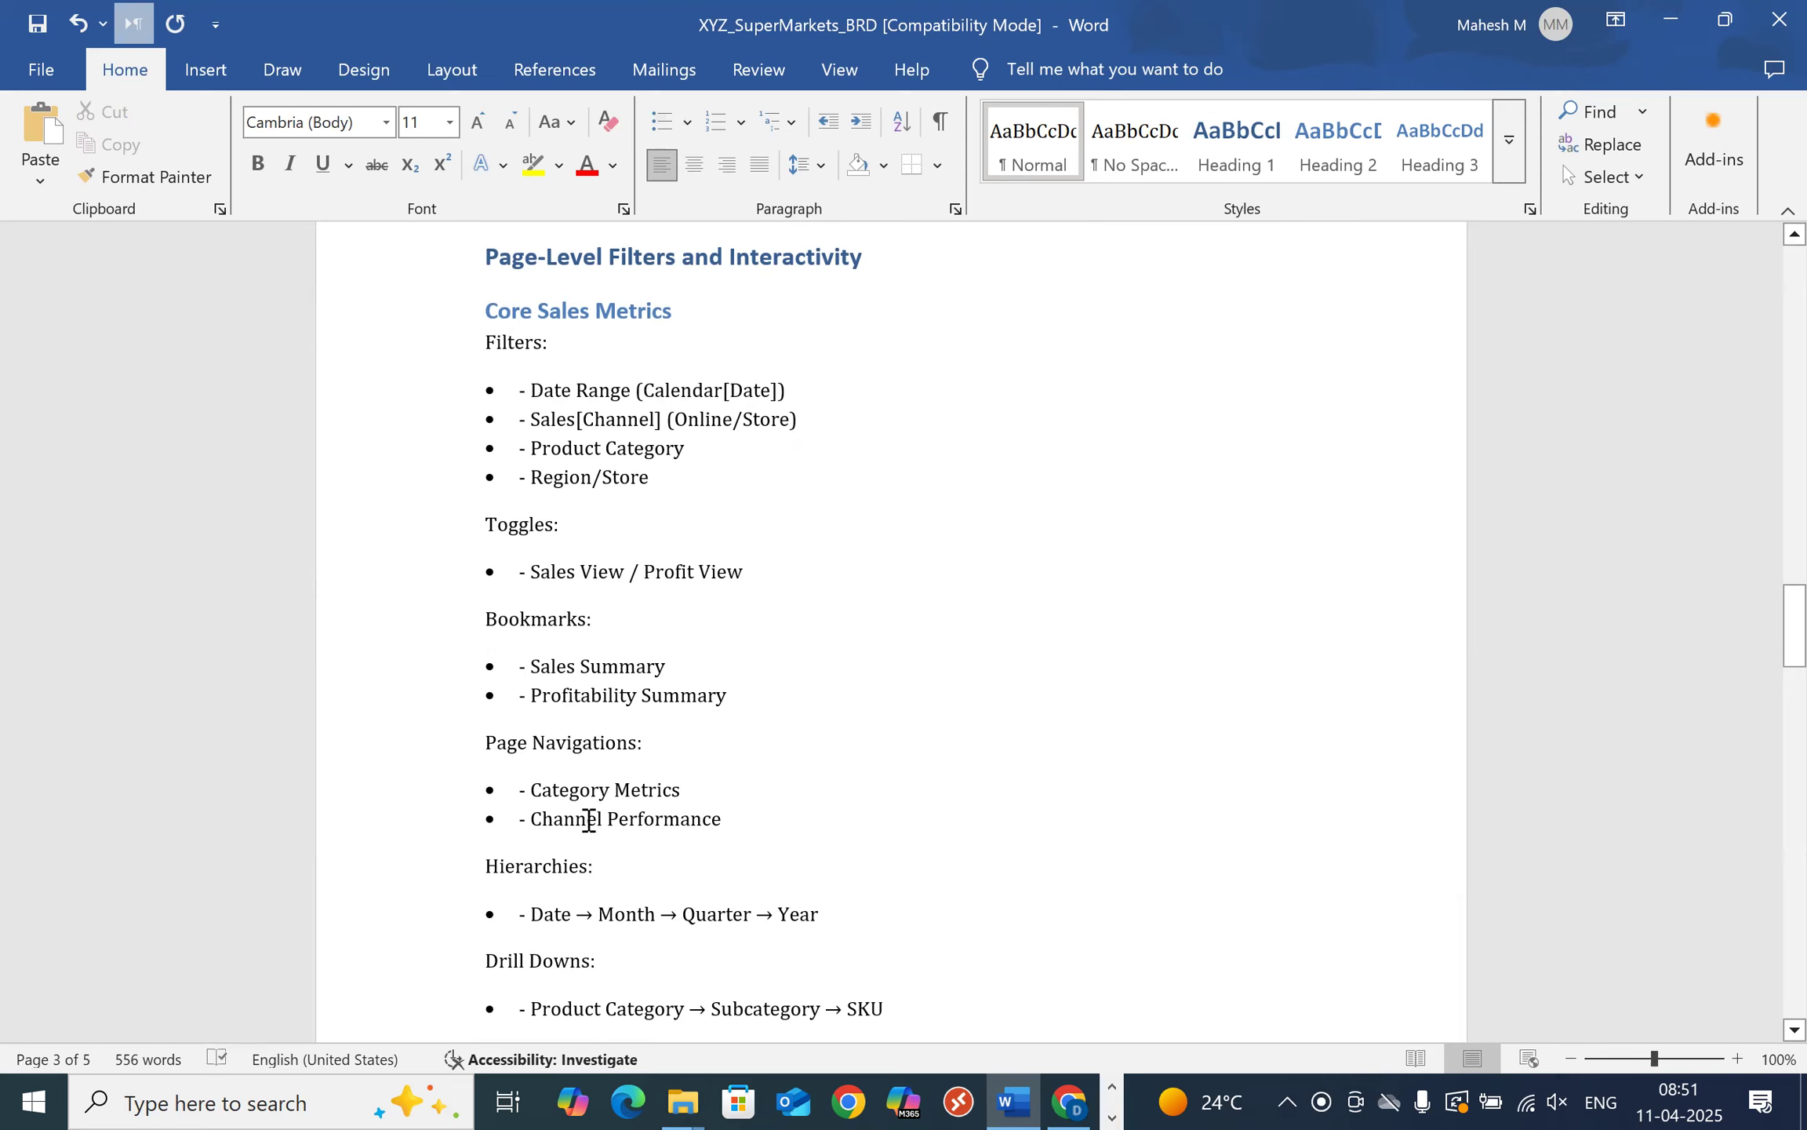
{"action": "mouse_move", "coordinate": [524, 789]}
{"action": "left_mouse_down"}
{"action": "mouse_move", "coordinate": [698, 791]}
{"action": "mouse_move", "coordinate": [536, 819]}
{"action": "left_mouse_up"}
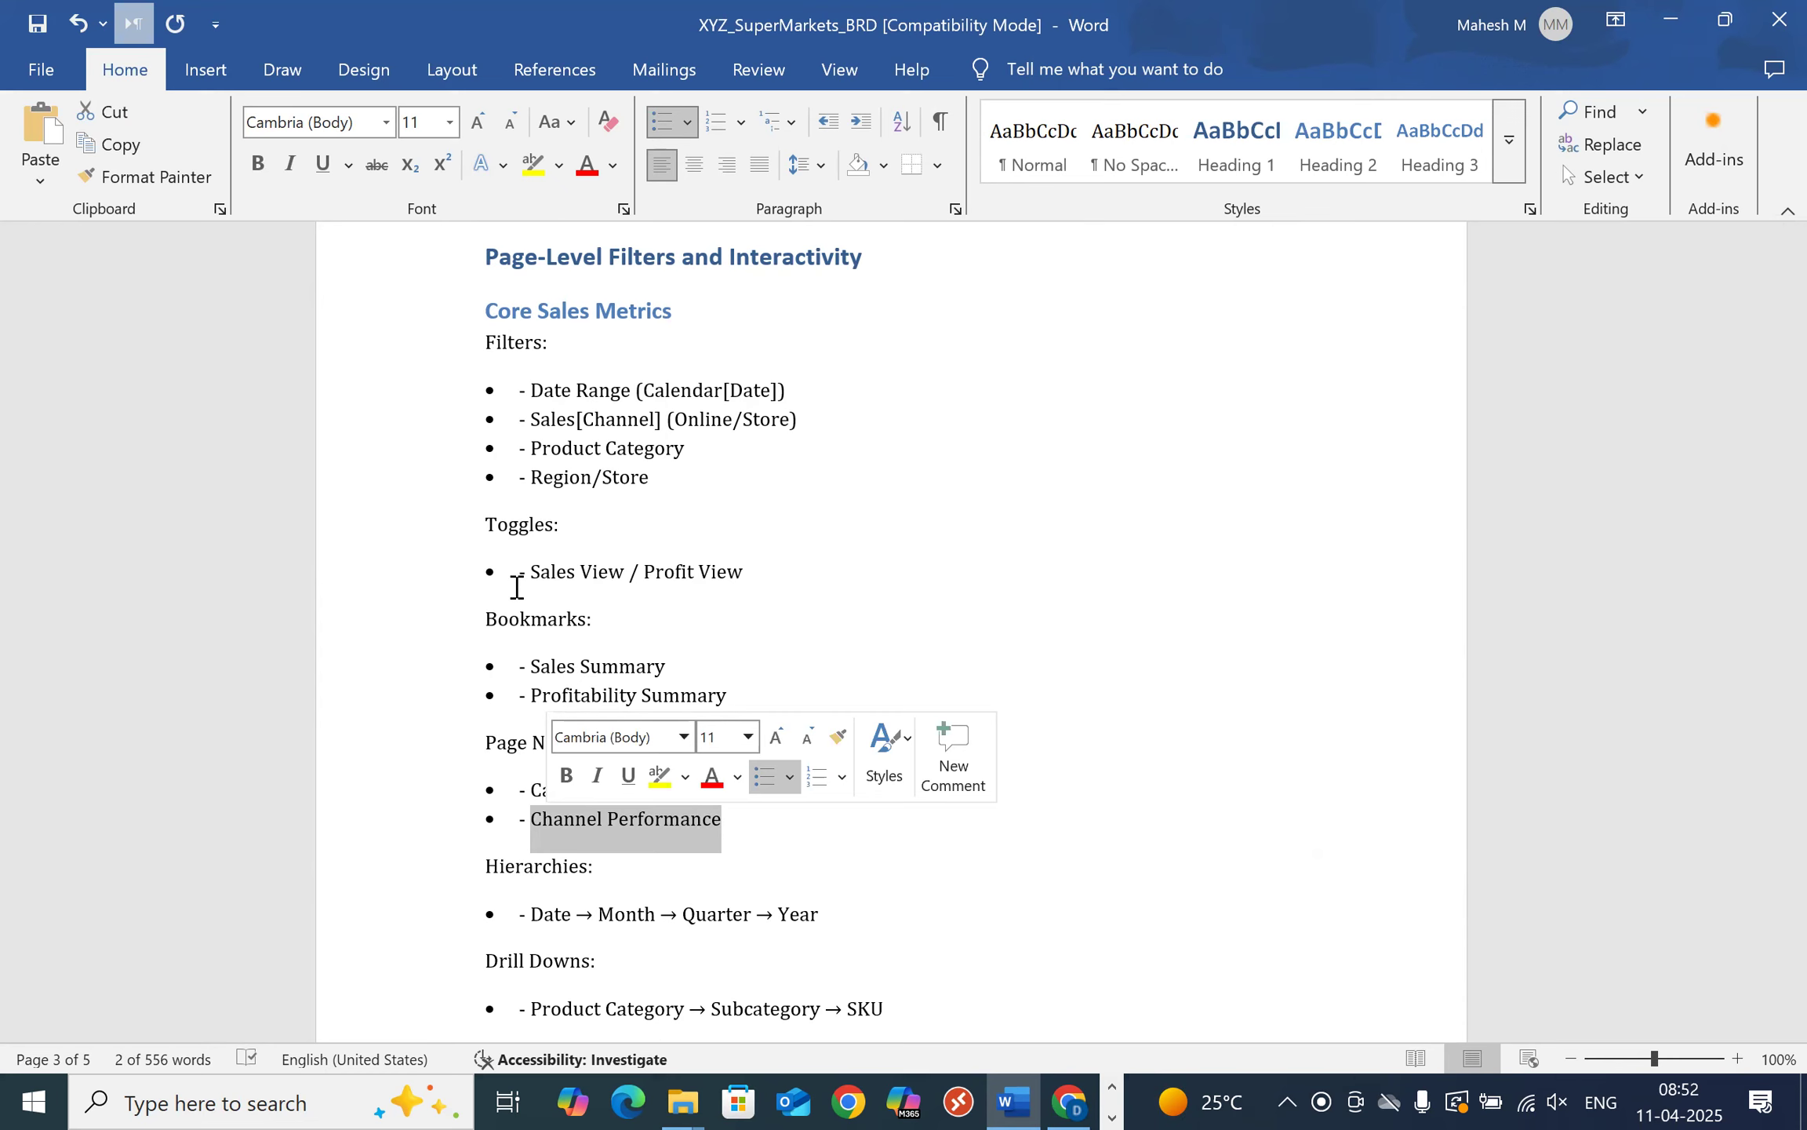
{"action": "scroll", "coordinate": [517, 586], "scroll_direction": "down", "scroll_amount": 3}
{"action": "left_click", "coordinate": [552, 755]}
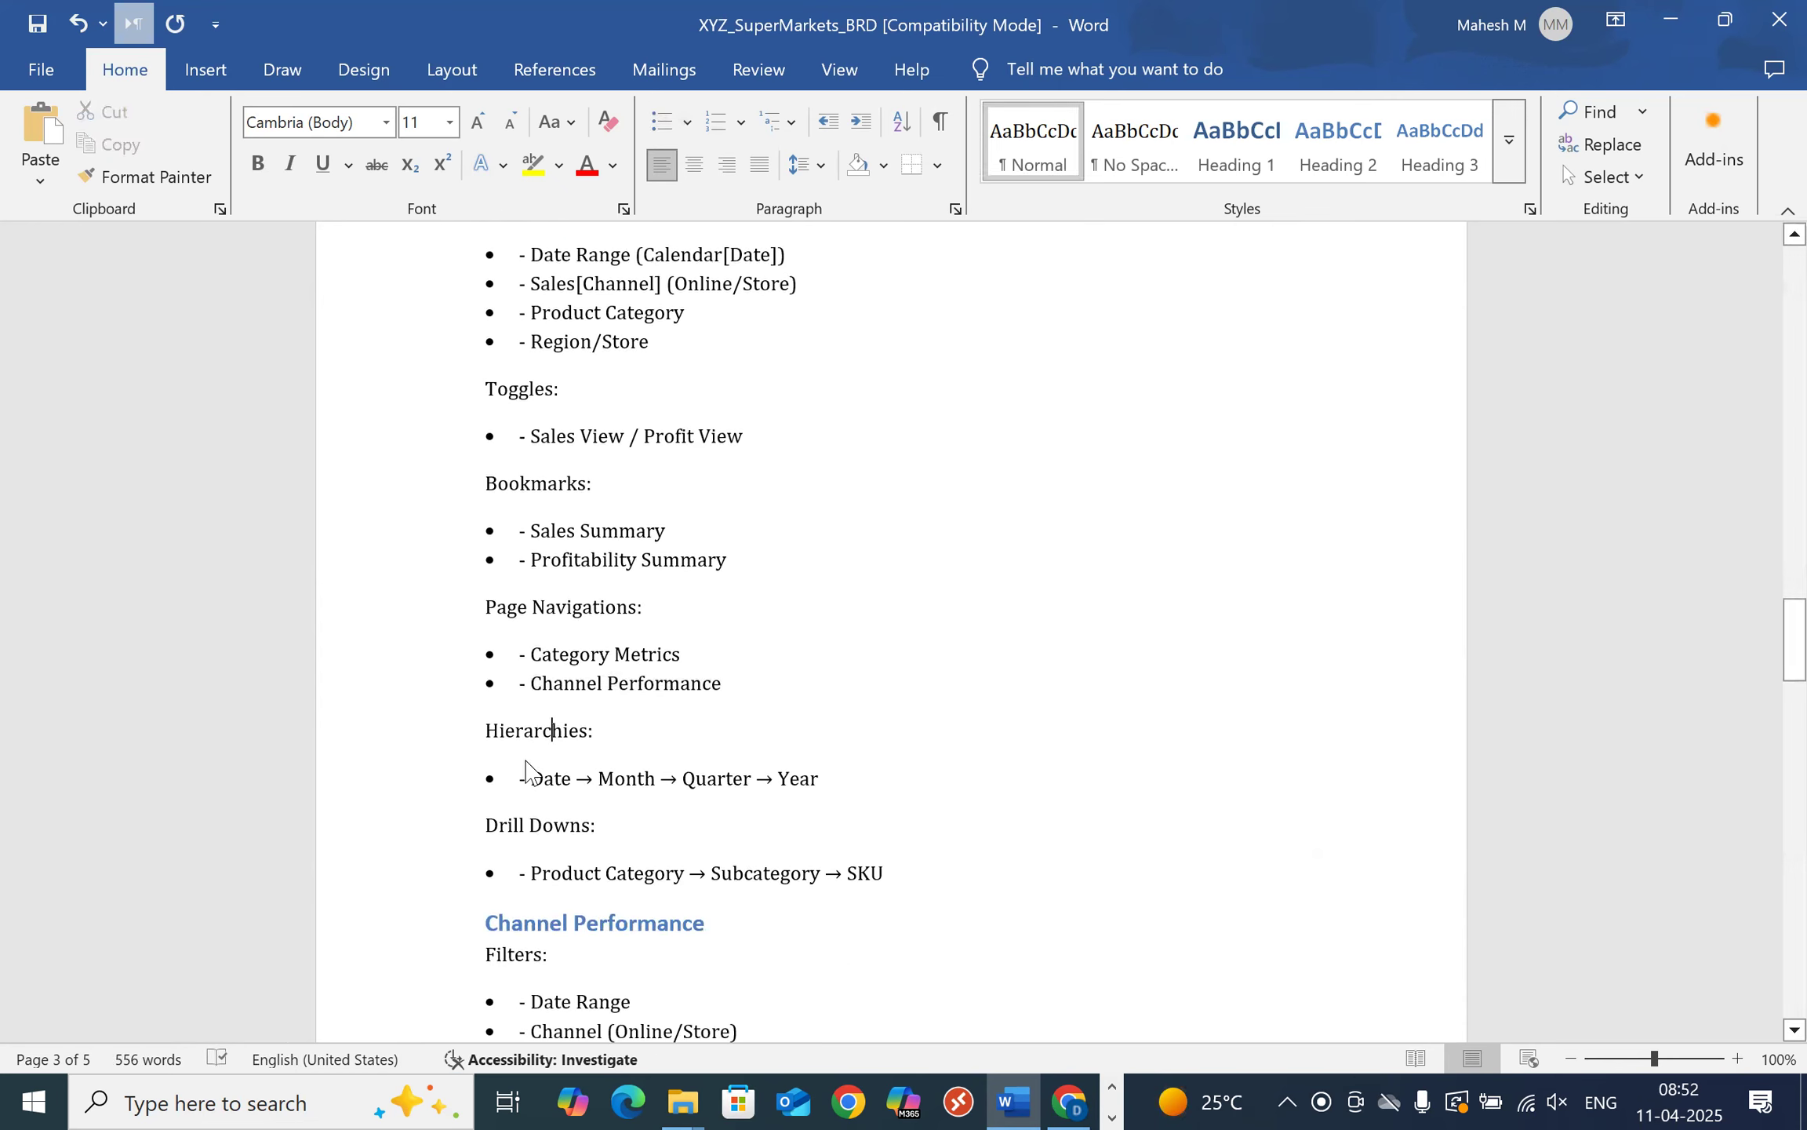
{"action": "left_click", "coordinate": [526, 780]}
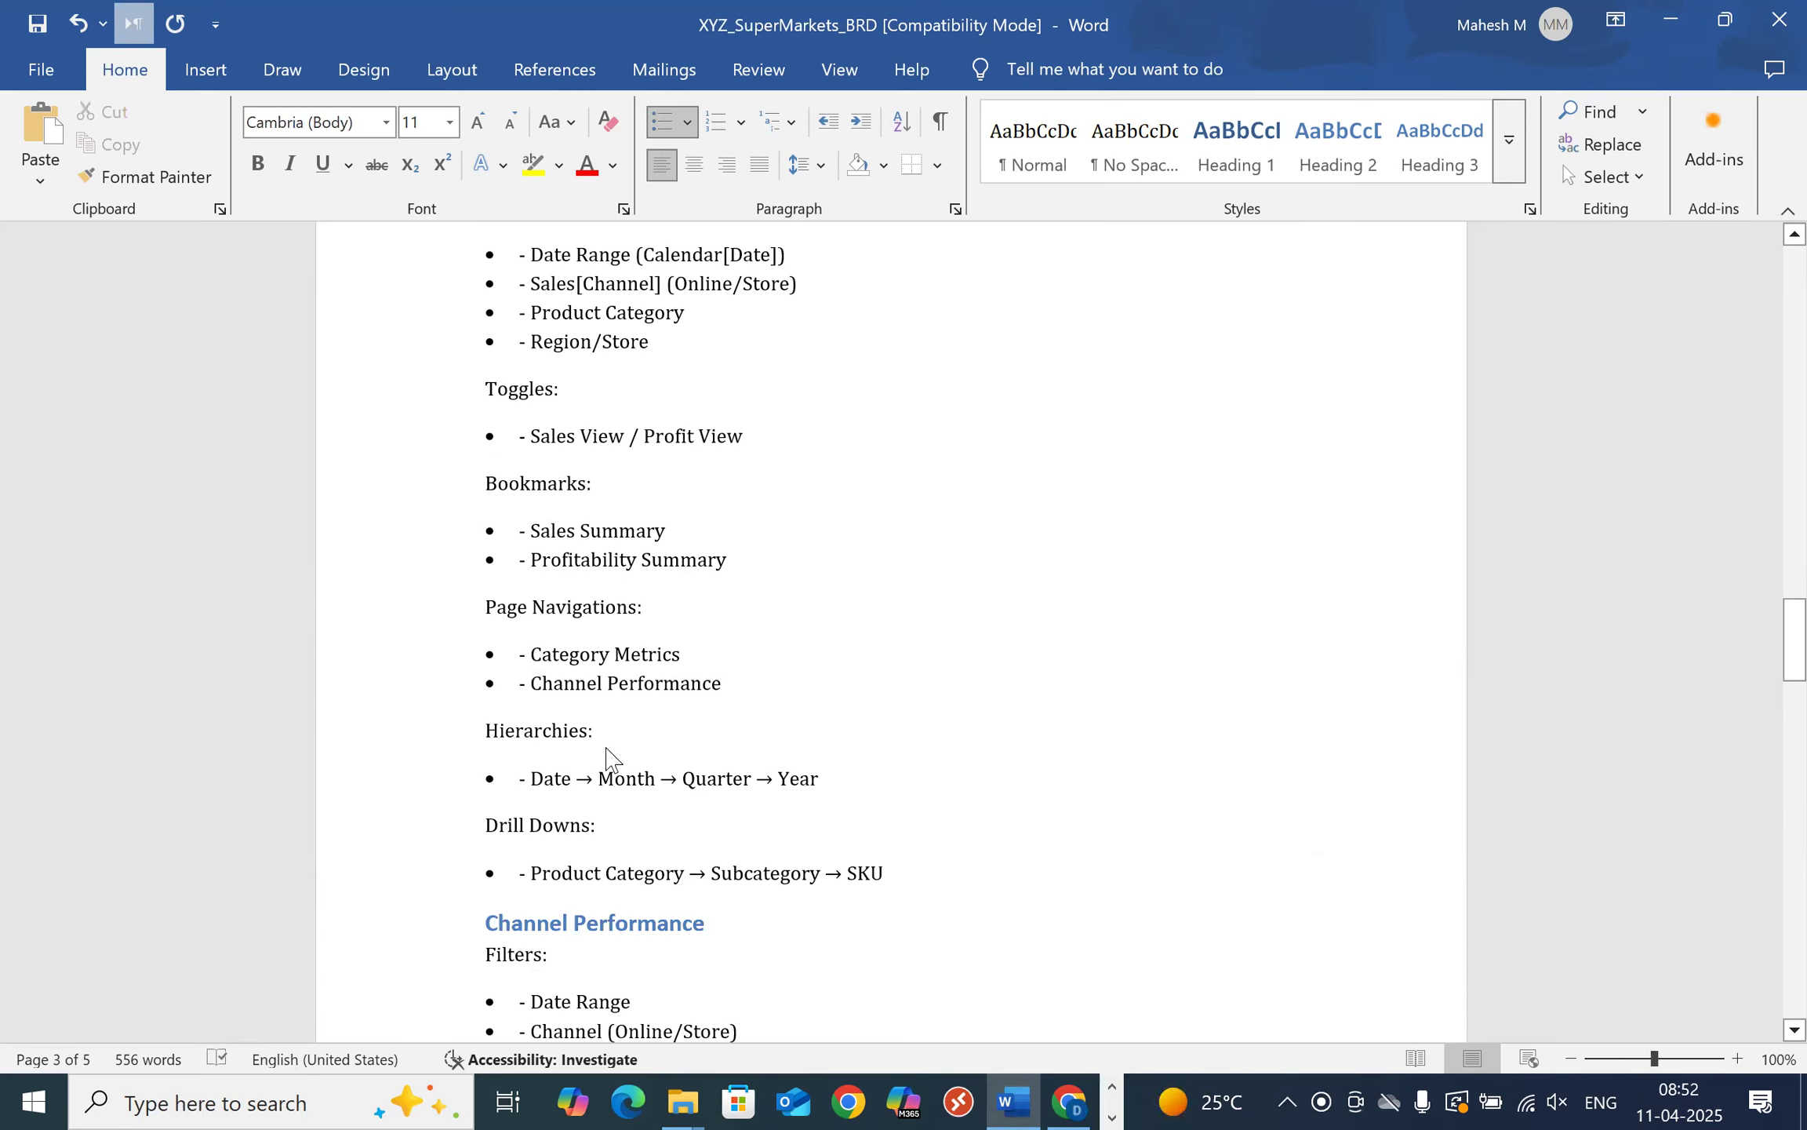
- Examine the Hierarchies and Drill Downs requirements for the Core Sales Metrics page, checking back against the Customer Insights KPIs
{"action": "left_click", "coordinate": [531, 776]}
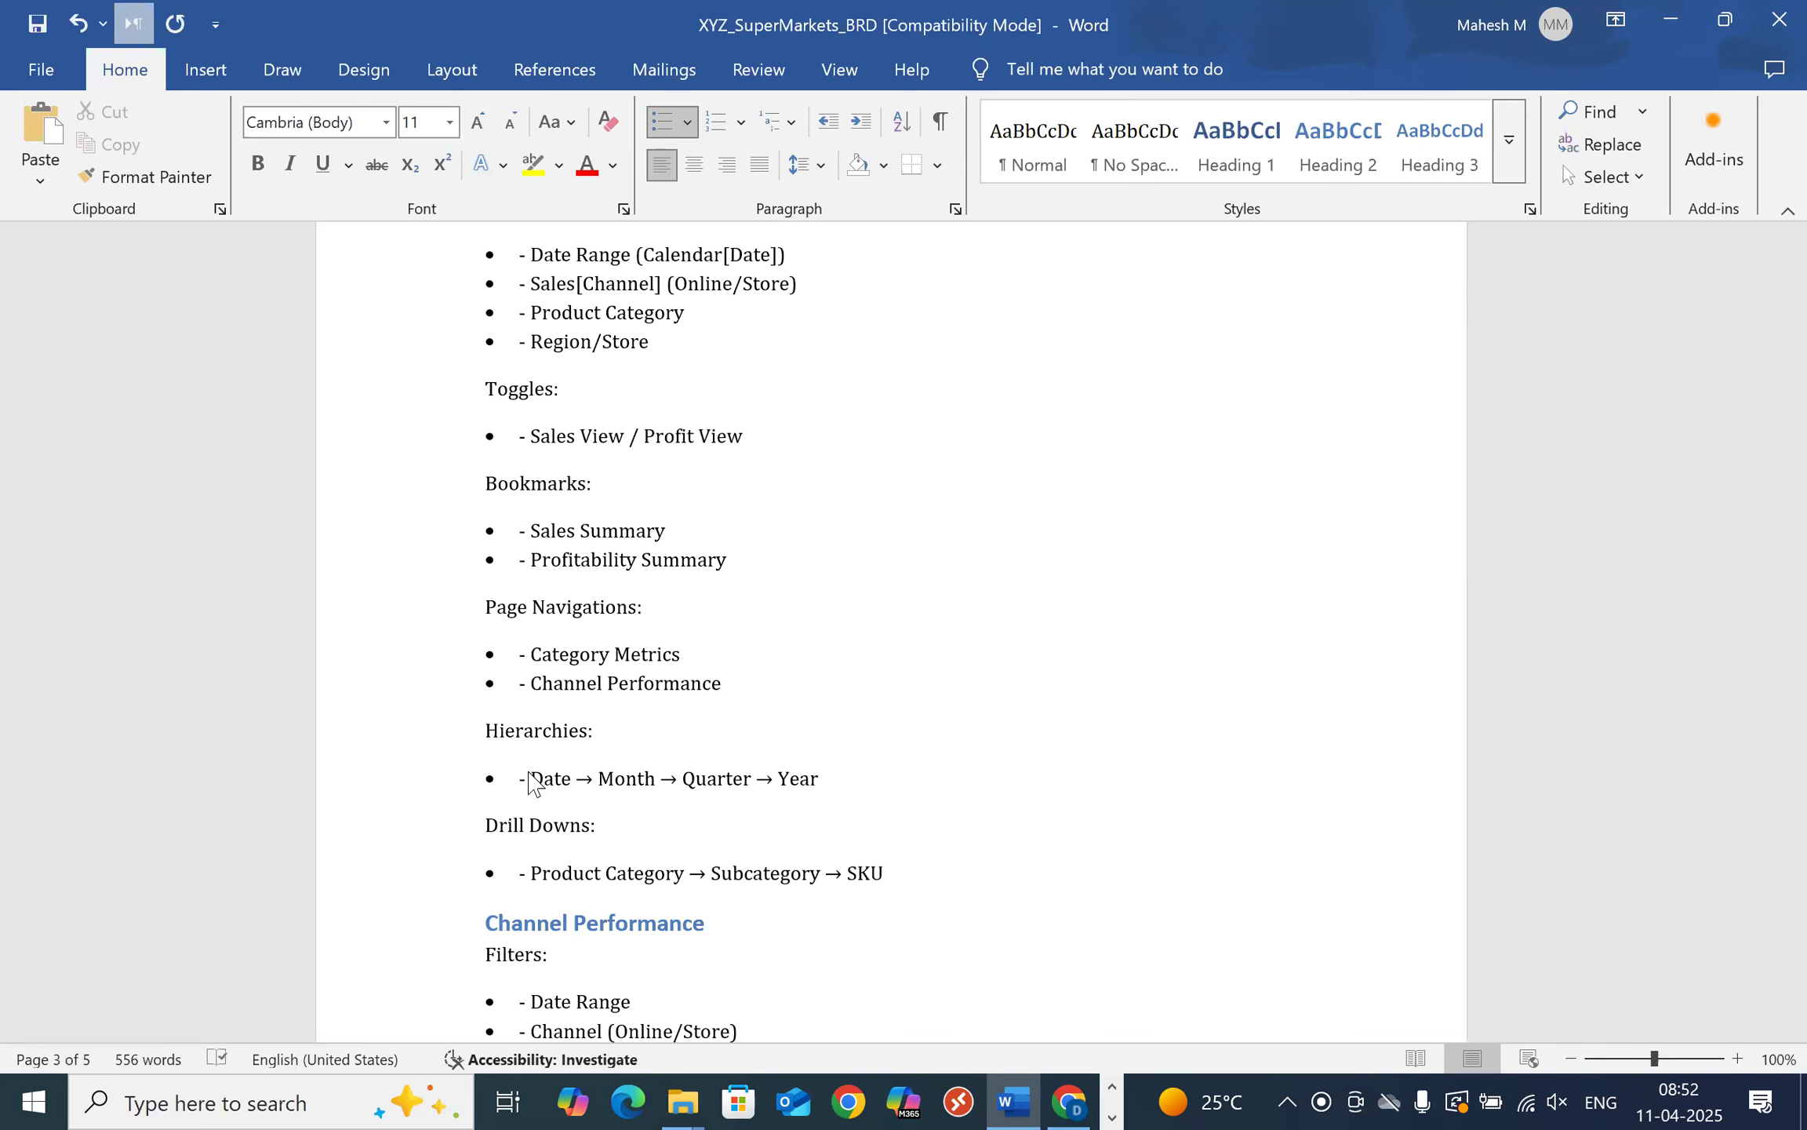
{"action": "scroll", "coordinate": [531, 780], "scroll_direction": "down", "scroll_amount": 7}
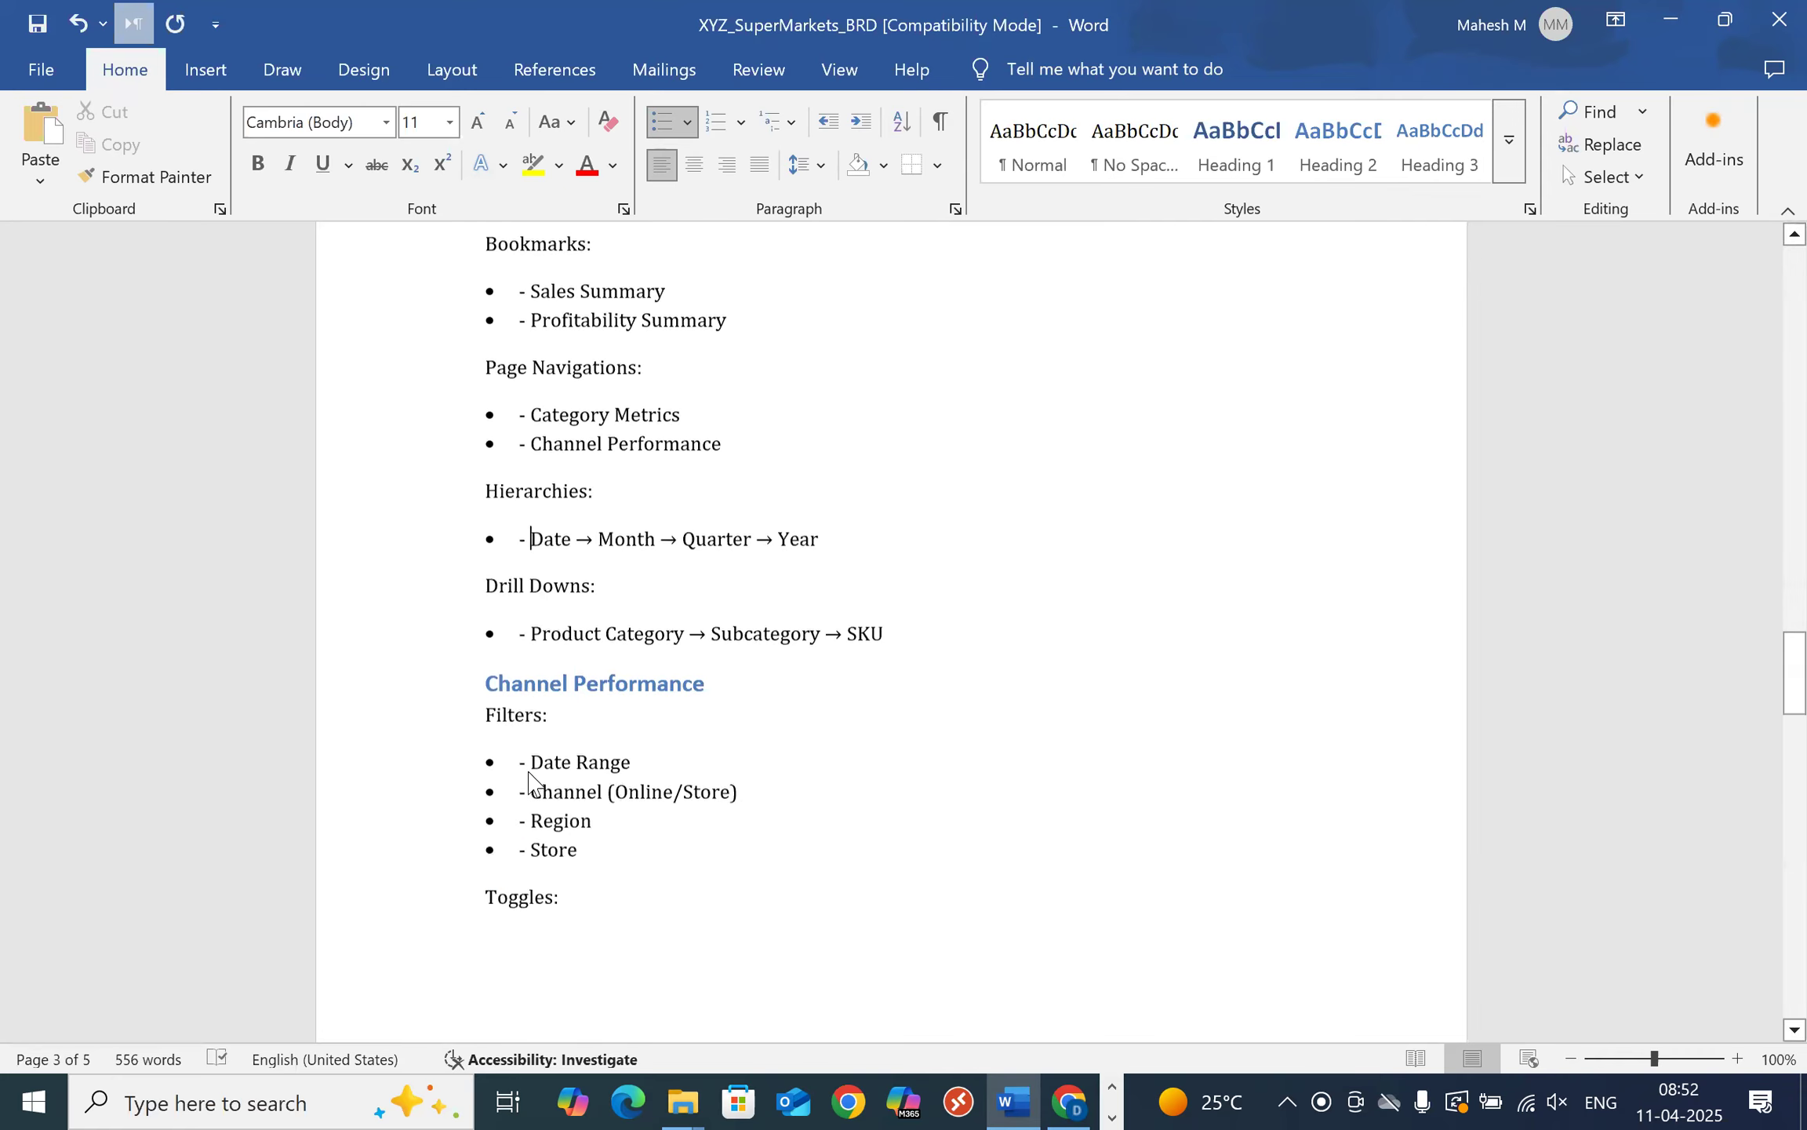
{"action": "scroll", "coordinate": [528, 766], "scroll_direction": "up", "scroll_amount": 1}
{"action": "scroll", "coordinate": [597, 689], "scroll_direction": "down", "scroll_amount": 5}
{"action": "scroll", "coordinate": [597, 690], "scroll_direction": "up", "scroll_amount": 12}
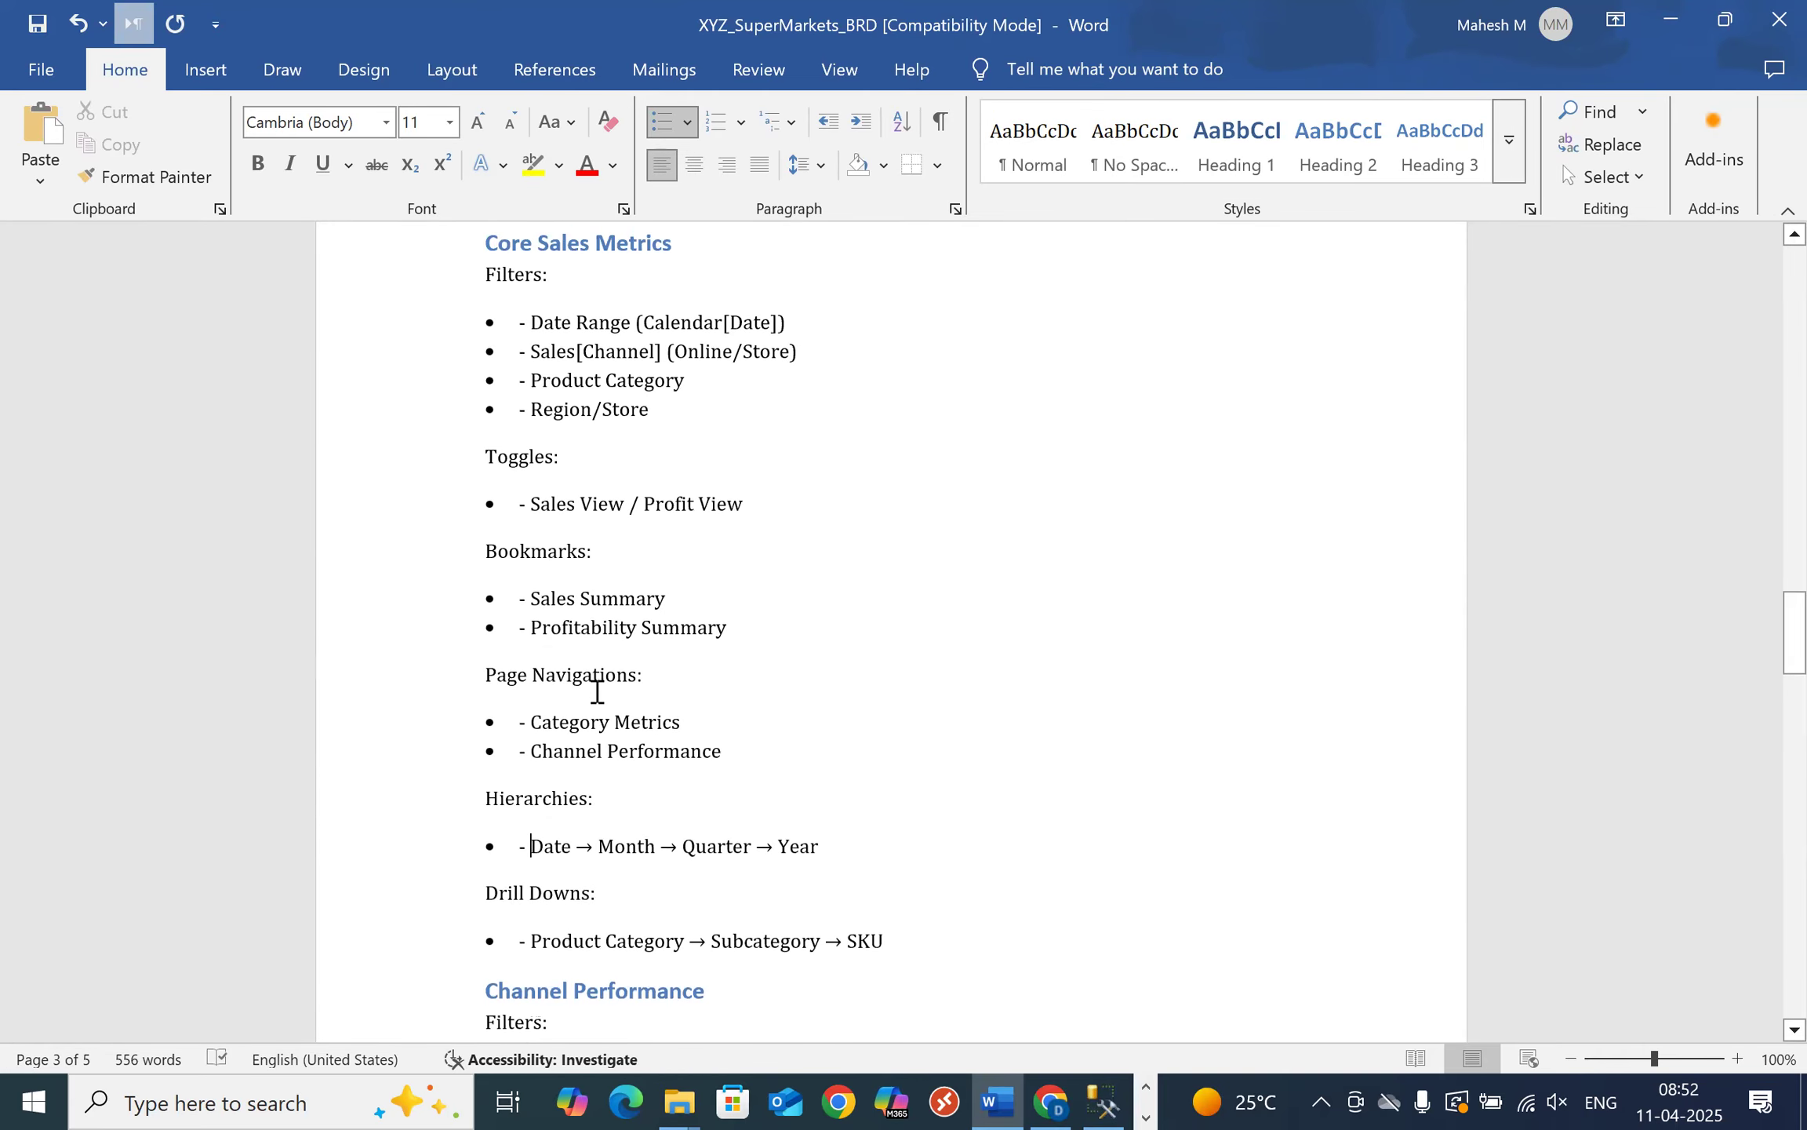
{"action": "scroll", "coordinate": [597, 689], "scroll_direction": "up", "scroll_amount": 10}
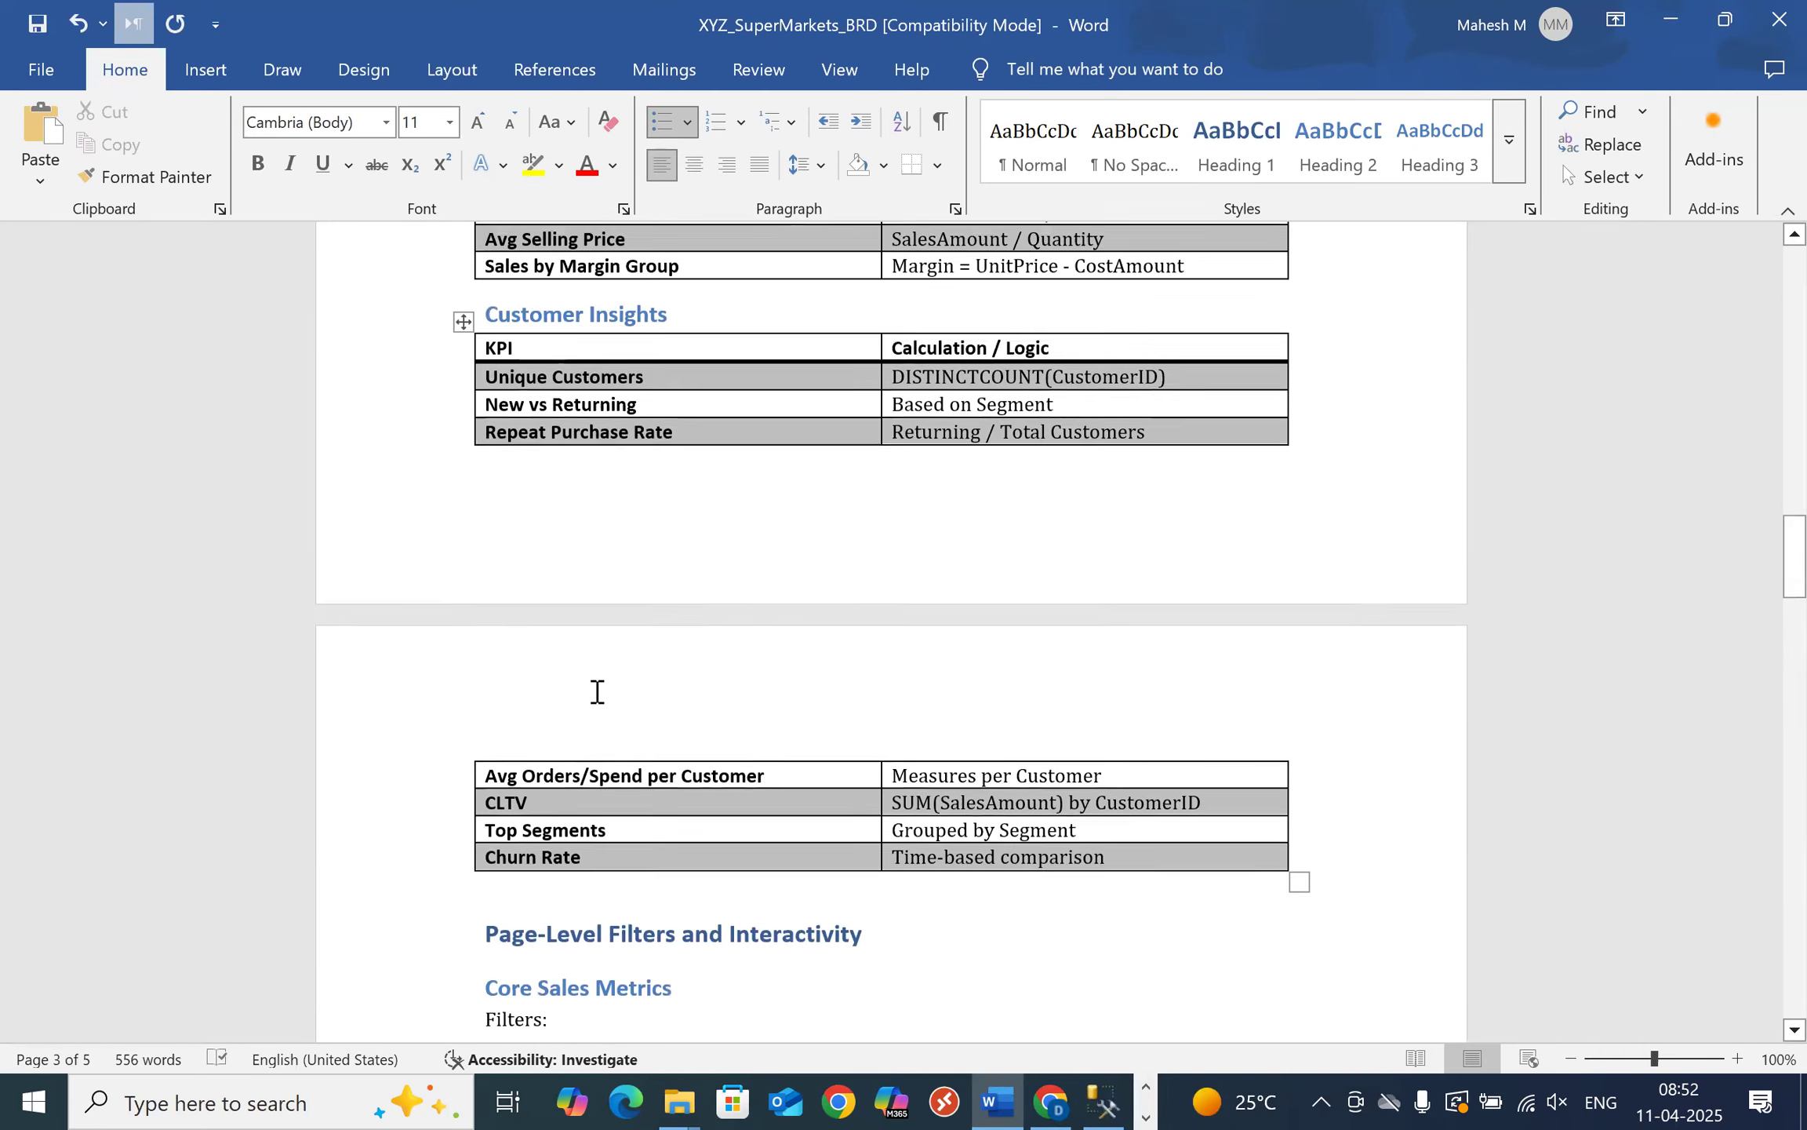
- Review the Core Sales Metrics page requirements again, from Filters and Toggles through Page Navigations to Drill Downs
{"action": "scroll", "coordinate": [581, 619], "scroll_direction": "down", "scroll_amount": 8}
{"action": "scroll", "coordinate": [555, 477], "scroll_direction": "up", "scroll_amount": 3}
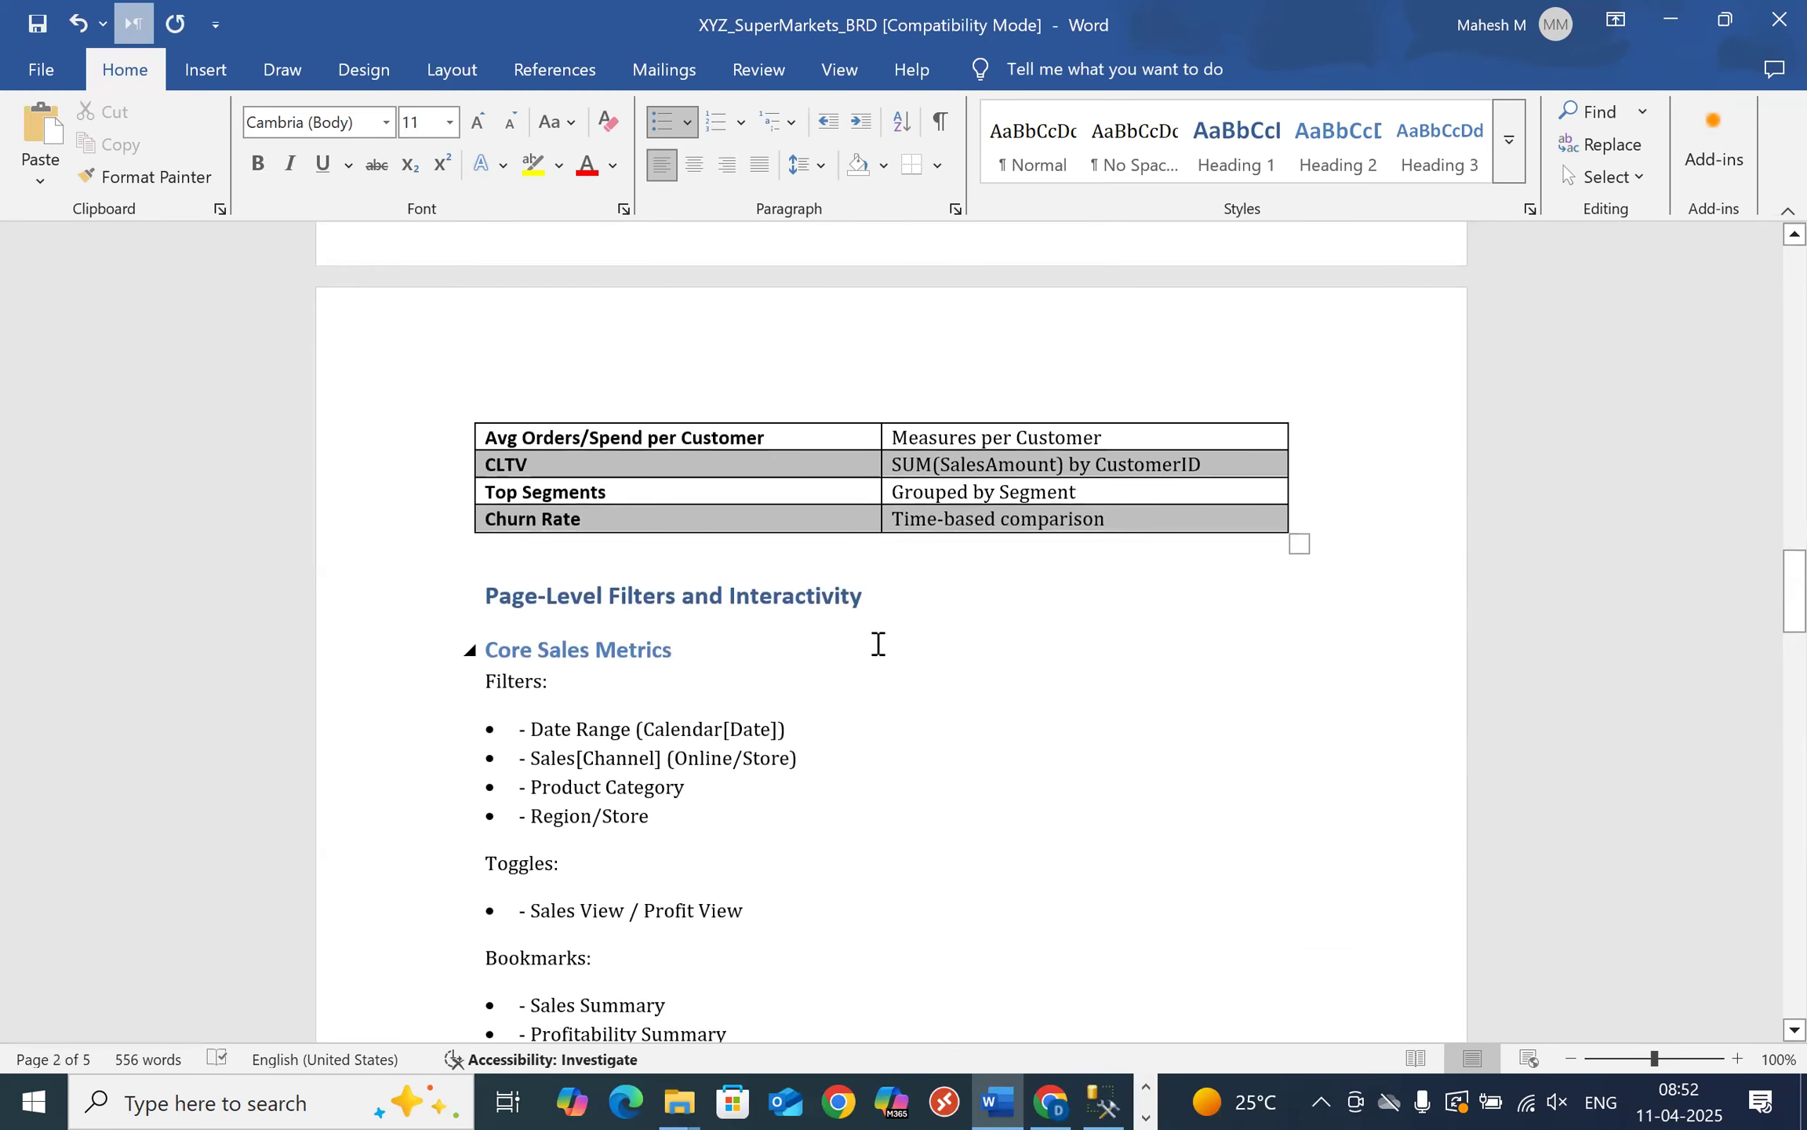
{"action": "scroll", "coordinate": [658, 691], "scroll_direction": "down", "scroll_amount": 1}
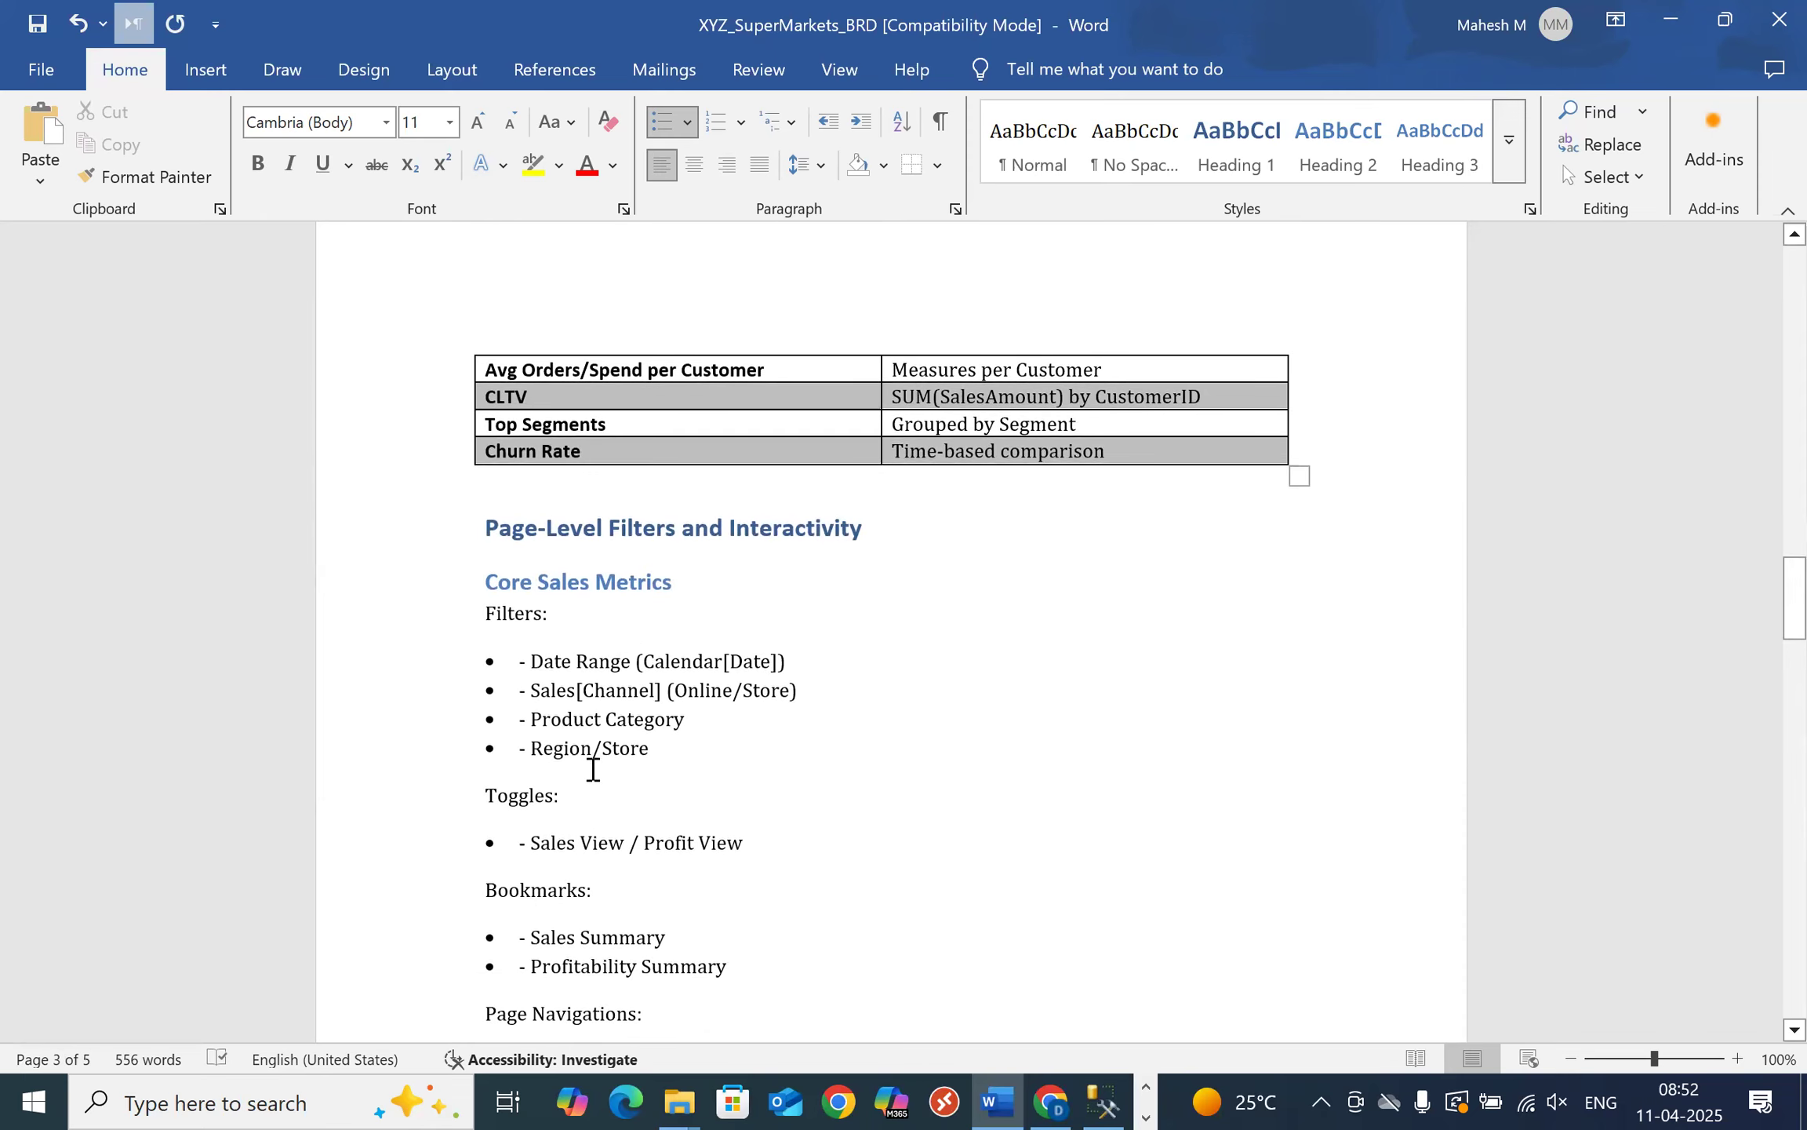
{"action": "scroll", "coordinate": [592, 768], "scroll_direction": "down", "scroll_amount": 3}
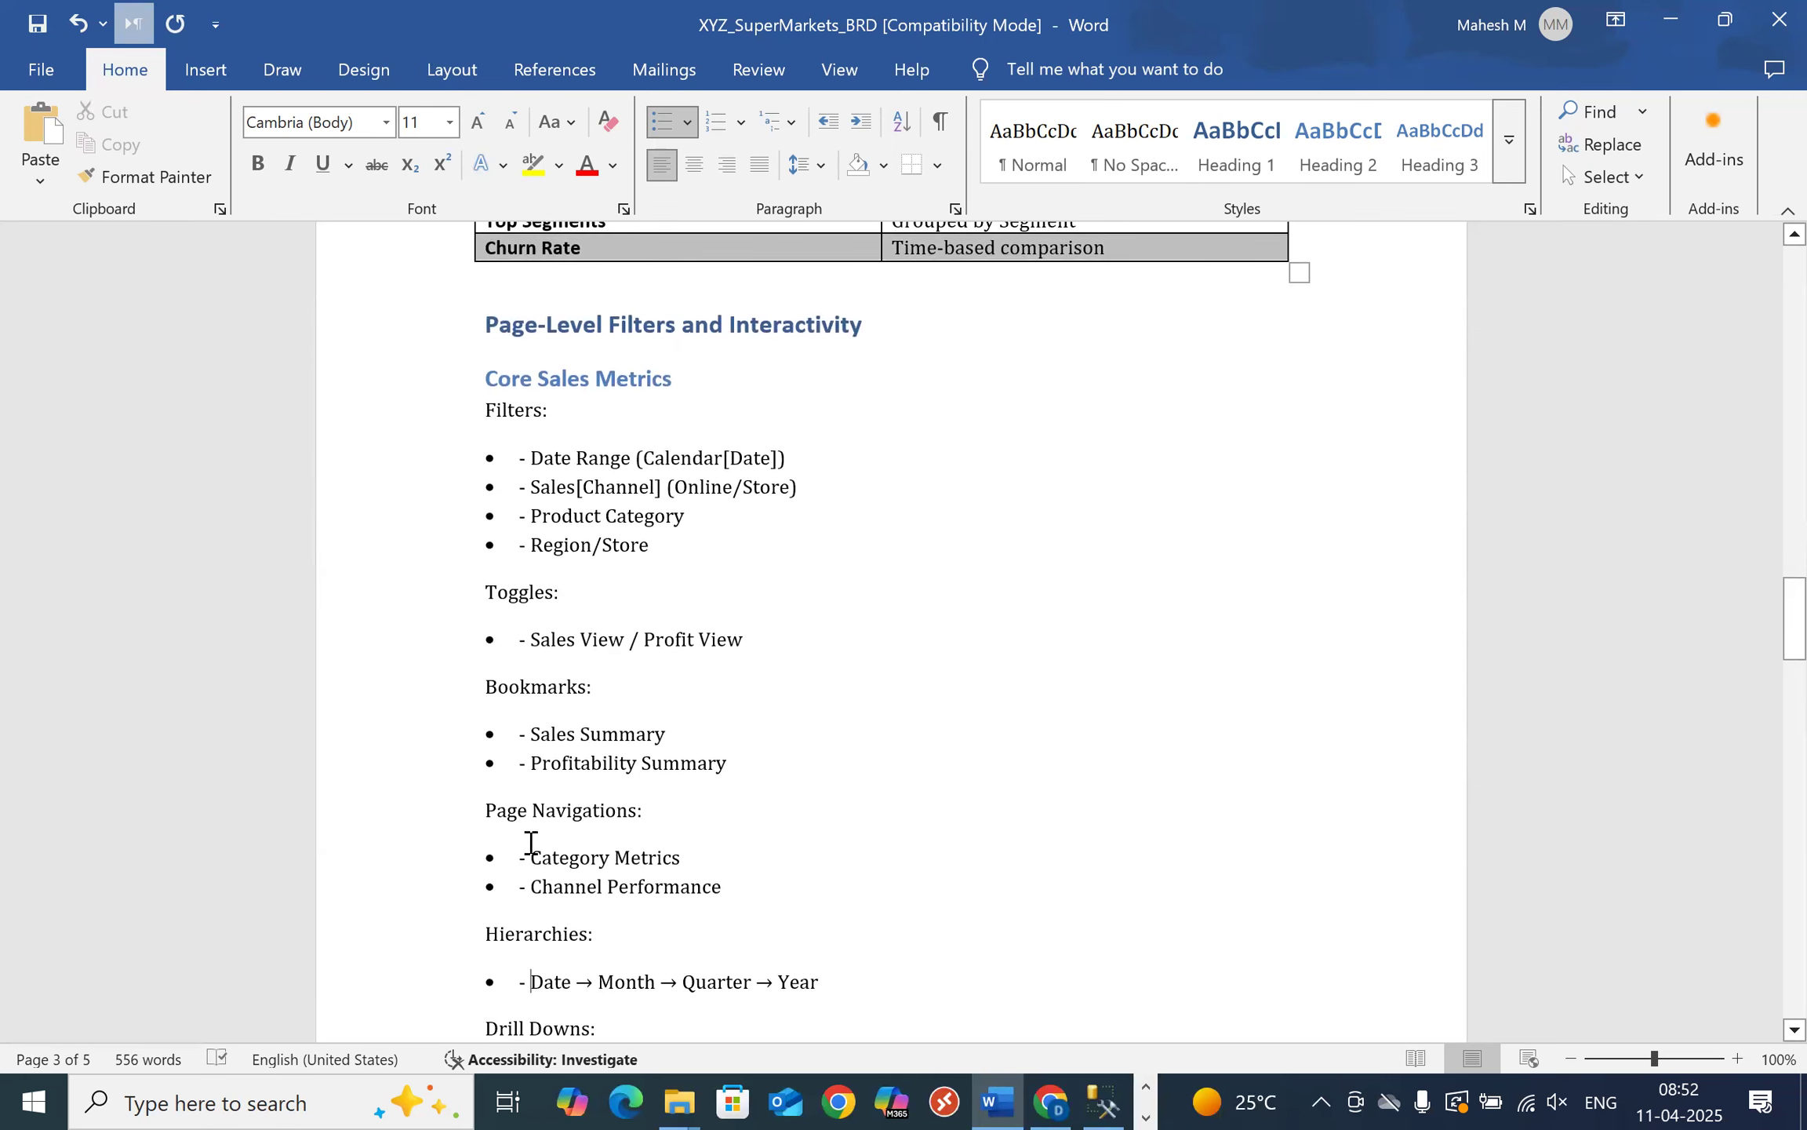
{"action": "scroll", "coordinate": [581, 902], "scroll_direction": "down", "scroll_amount": 2}
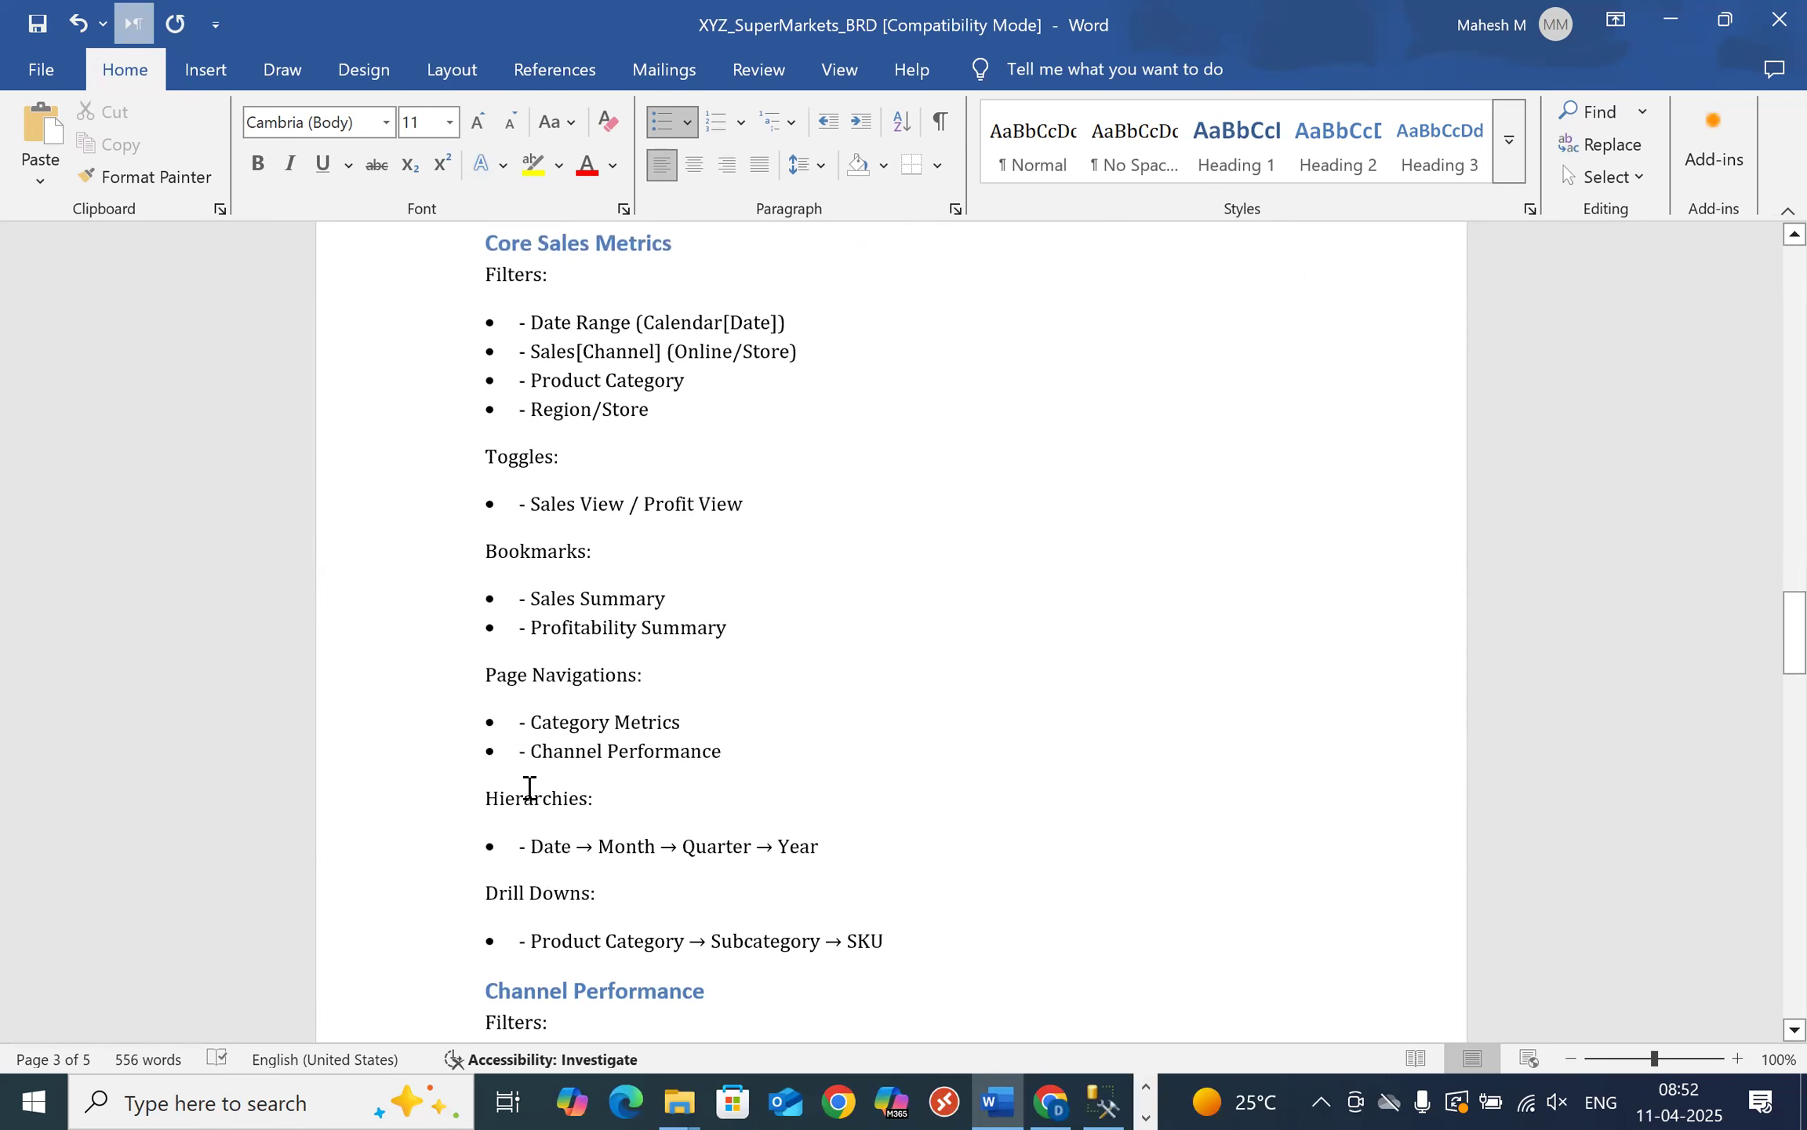
{"action": "scroll", "coordinate": [535, 914], "scroll_direction": "down", "scroll_amount": 1}
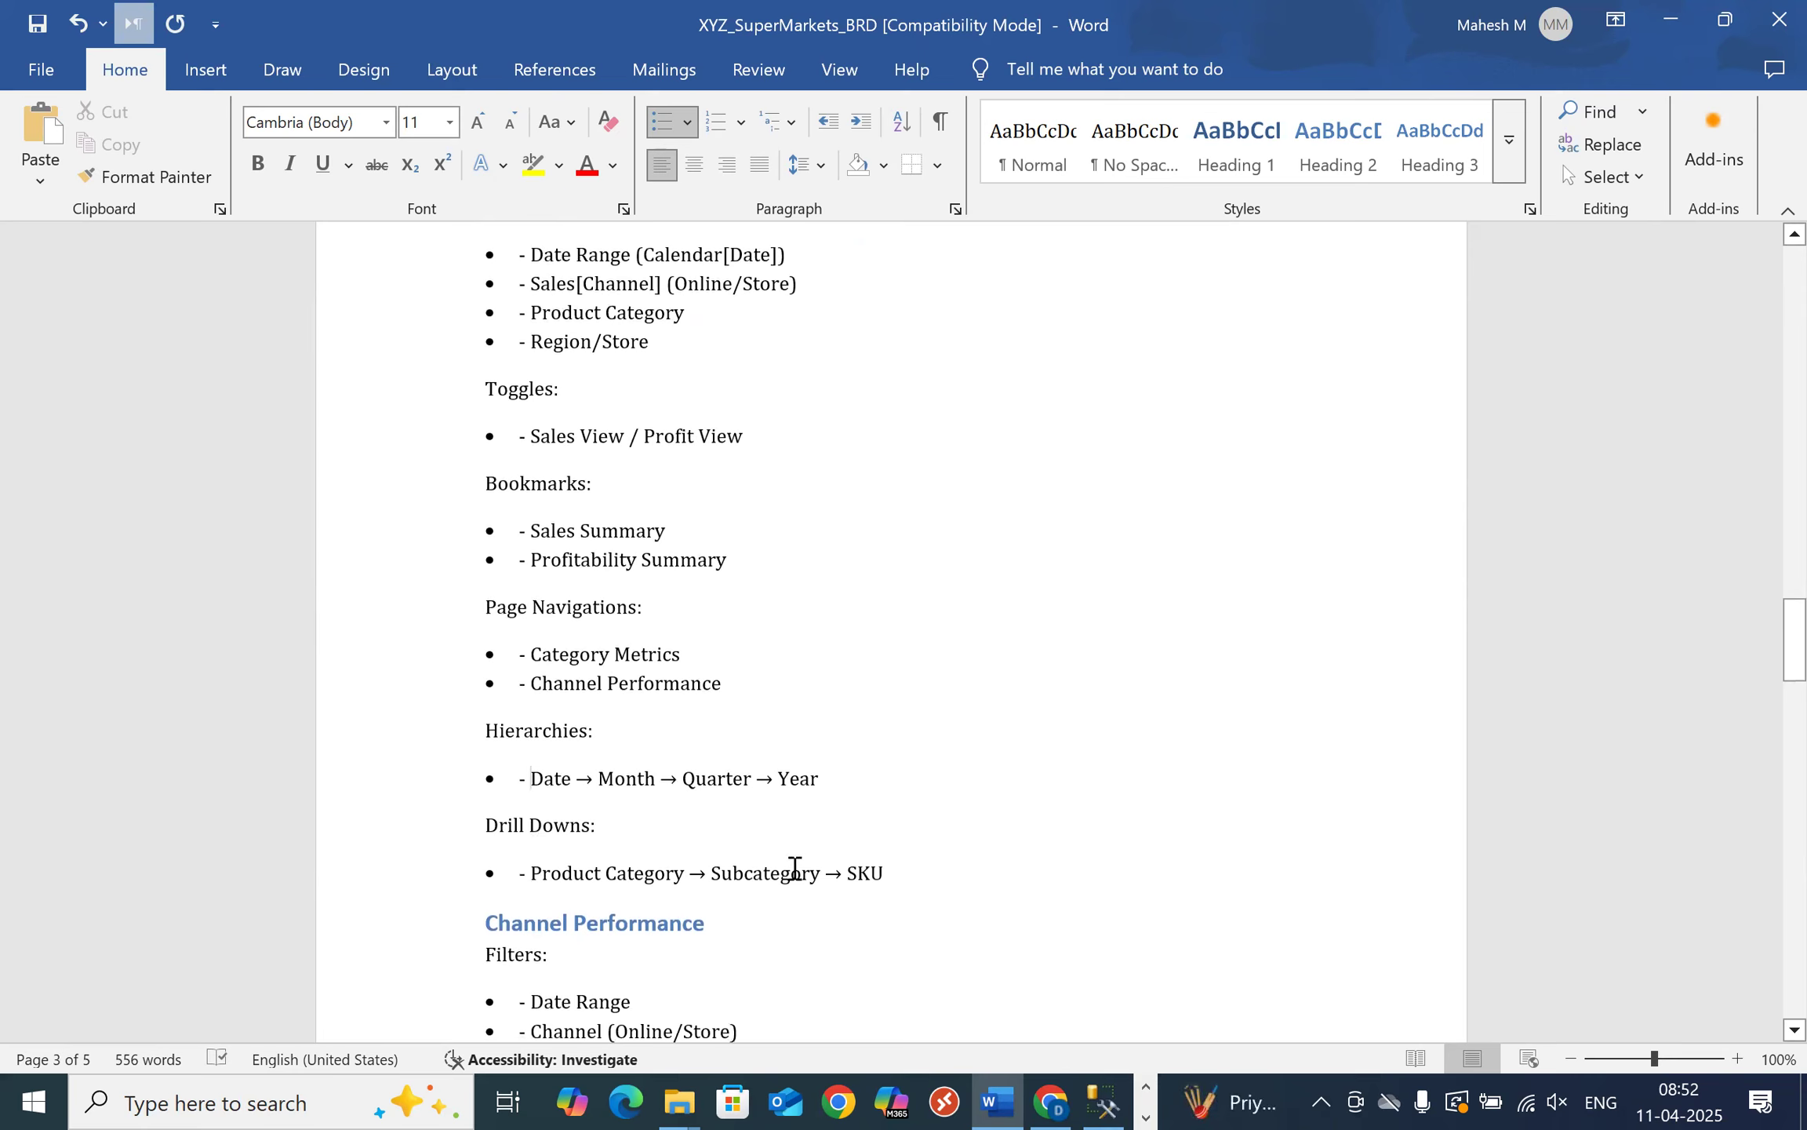
{"action": "scroll", "coordinate": [597, 859], "scroll_direction": "down", "scroll_amount": 4}
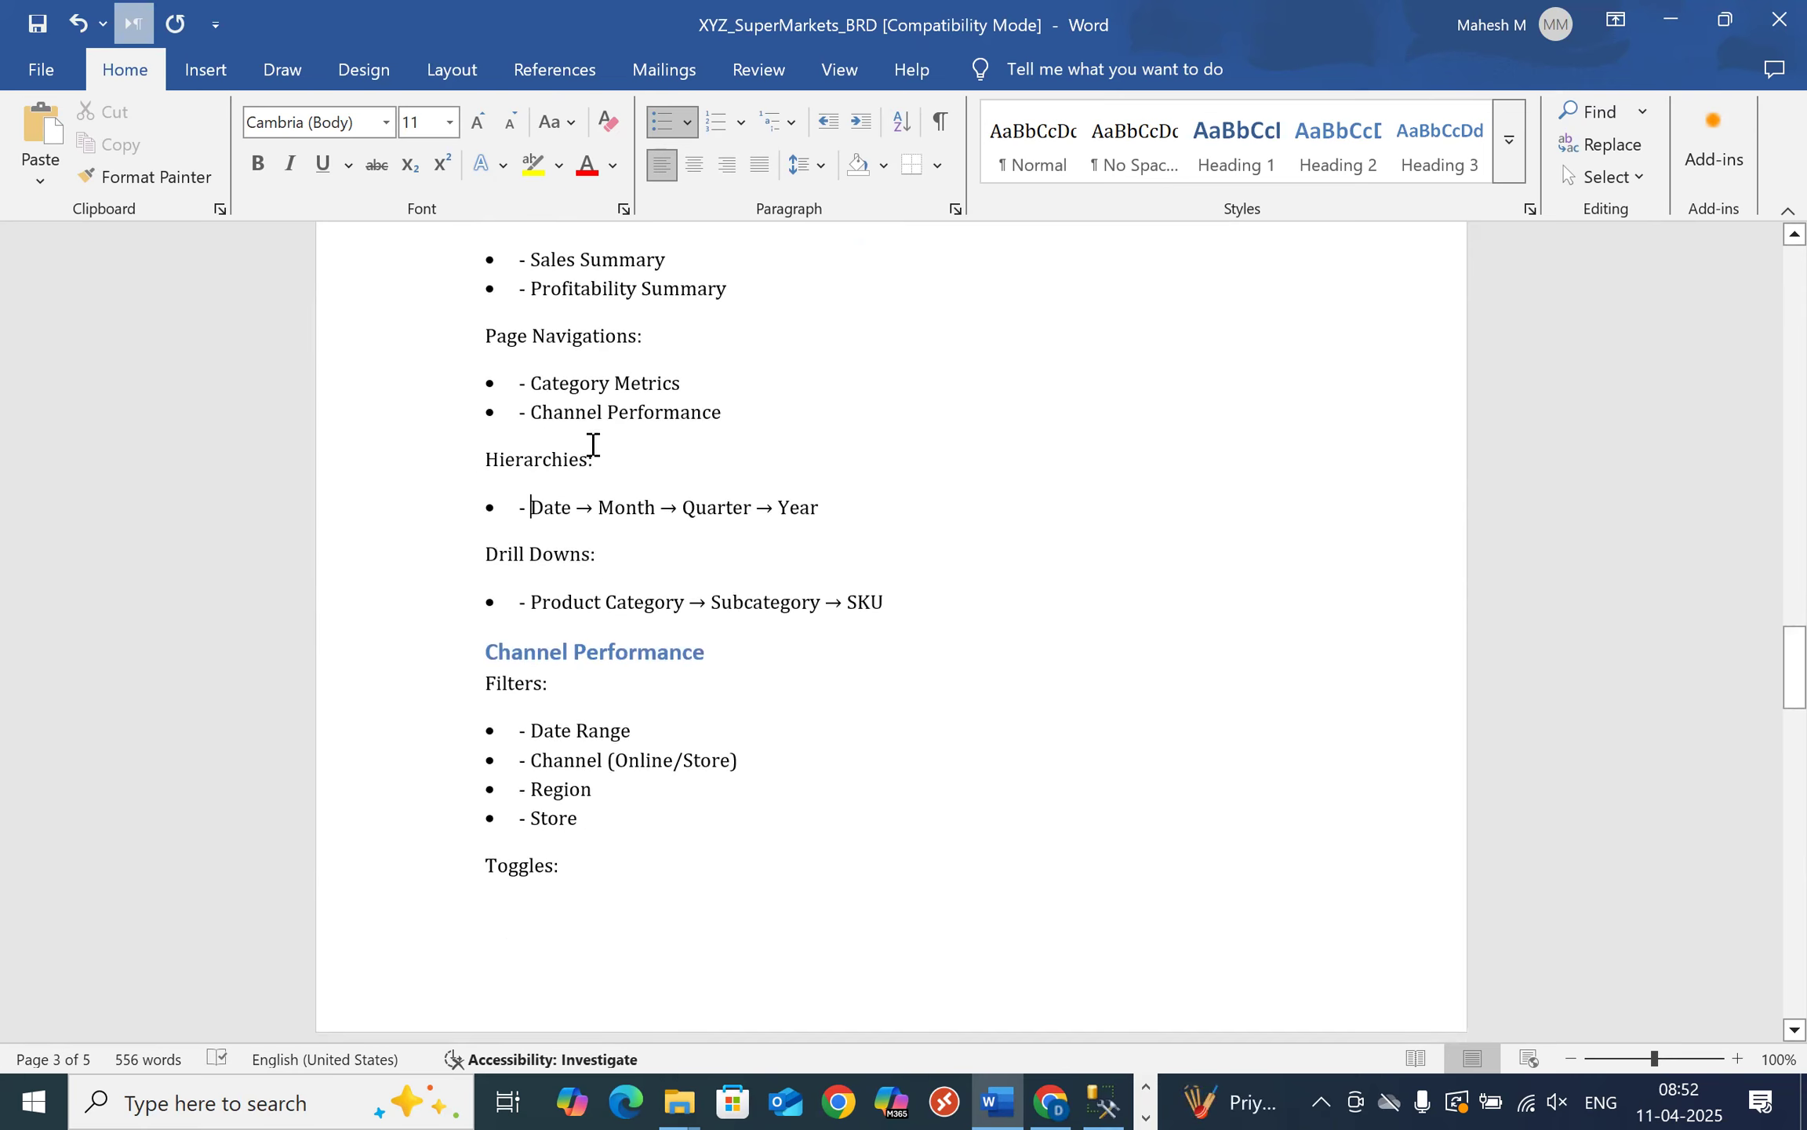
- Go back through the page-level requirements and KPI tables to the Project Overview at the start of the BRD
{"action": "scroll", "coordinate": [593, 445], "scroll_direction": "up", "scroll_amount": 10}
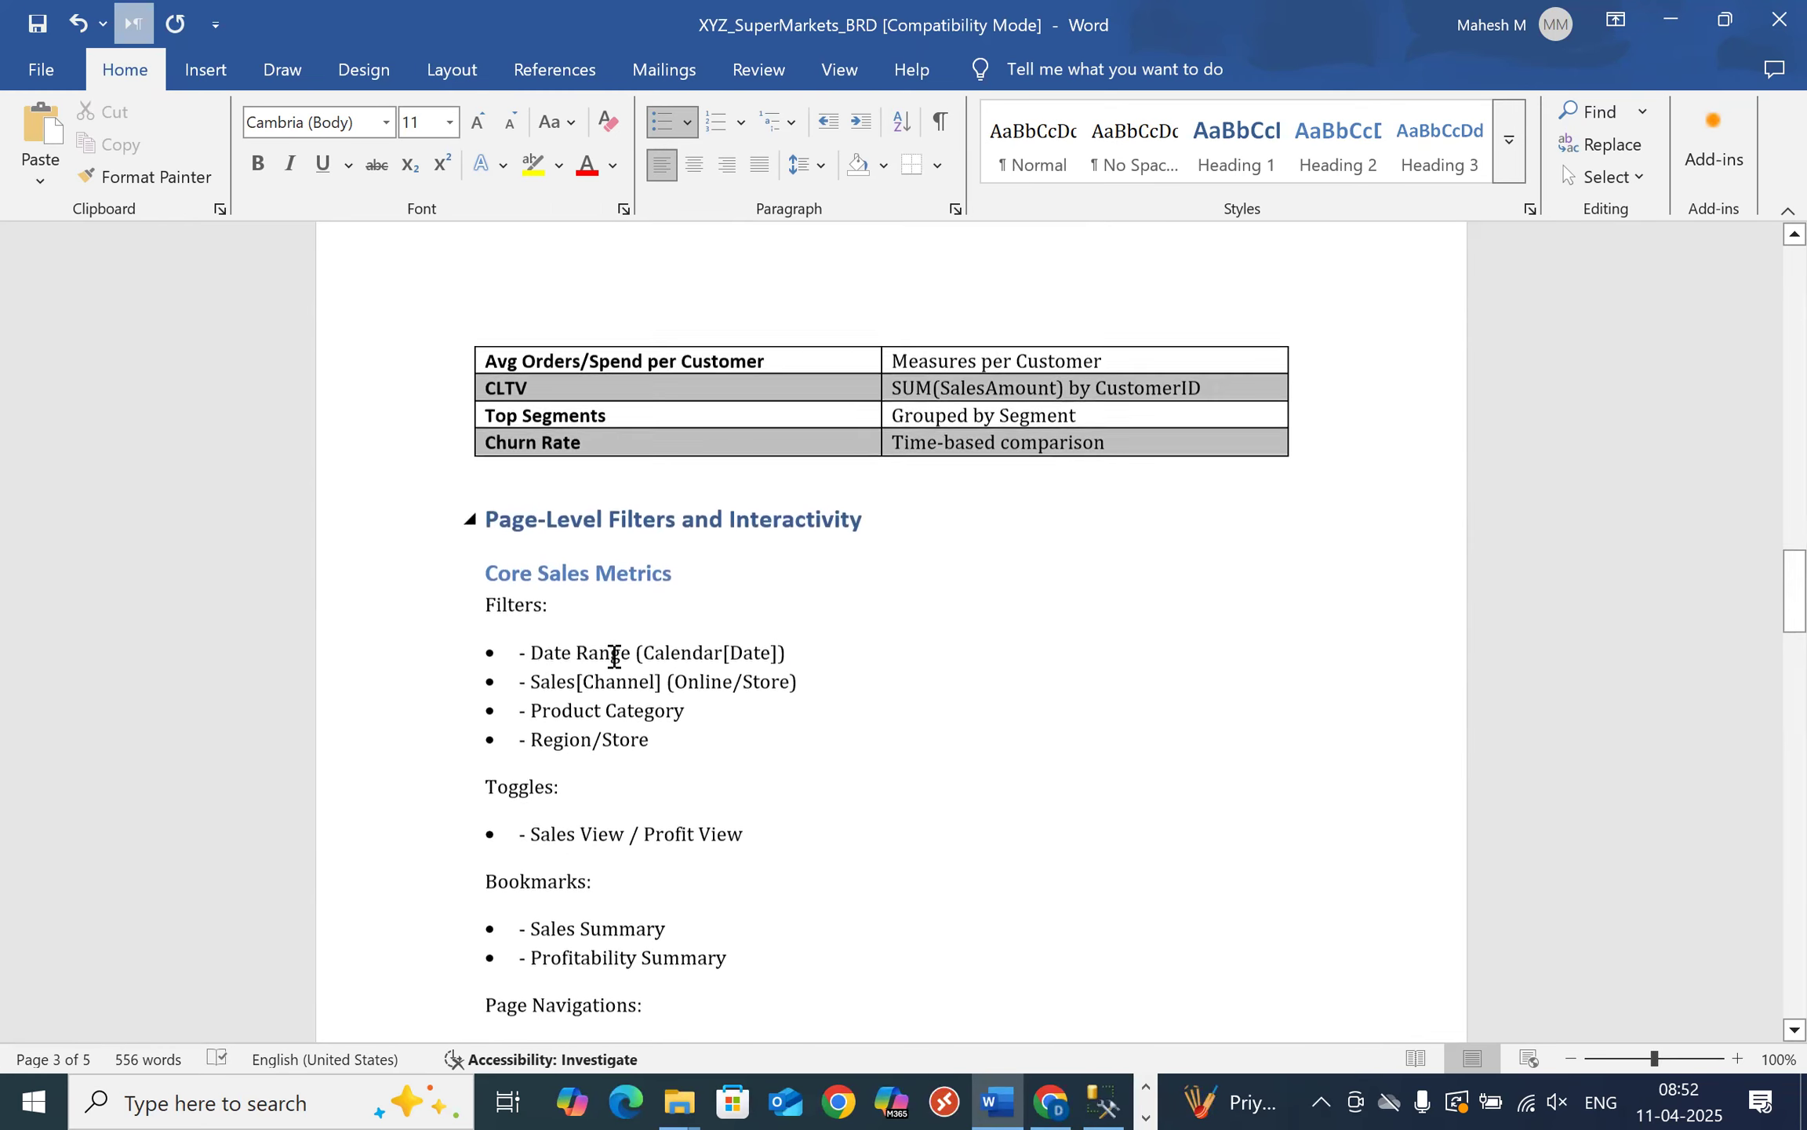
{"action": "scroll", "coordinate": [548, 396], "scroll_direction": "up", "scroll_amount": 3}
{"action": "scroll", "coordinate": [630, 594], "scroll_direction": "down", "scroll_amount": 7}
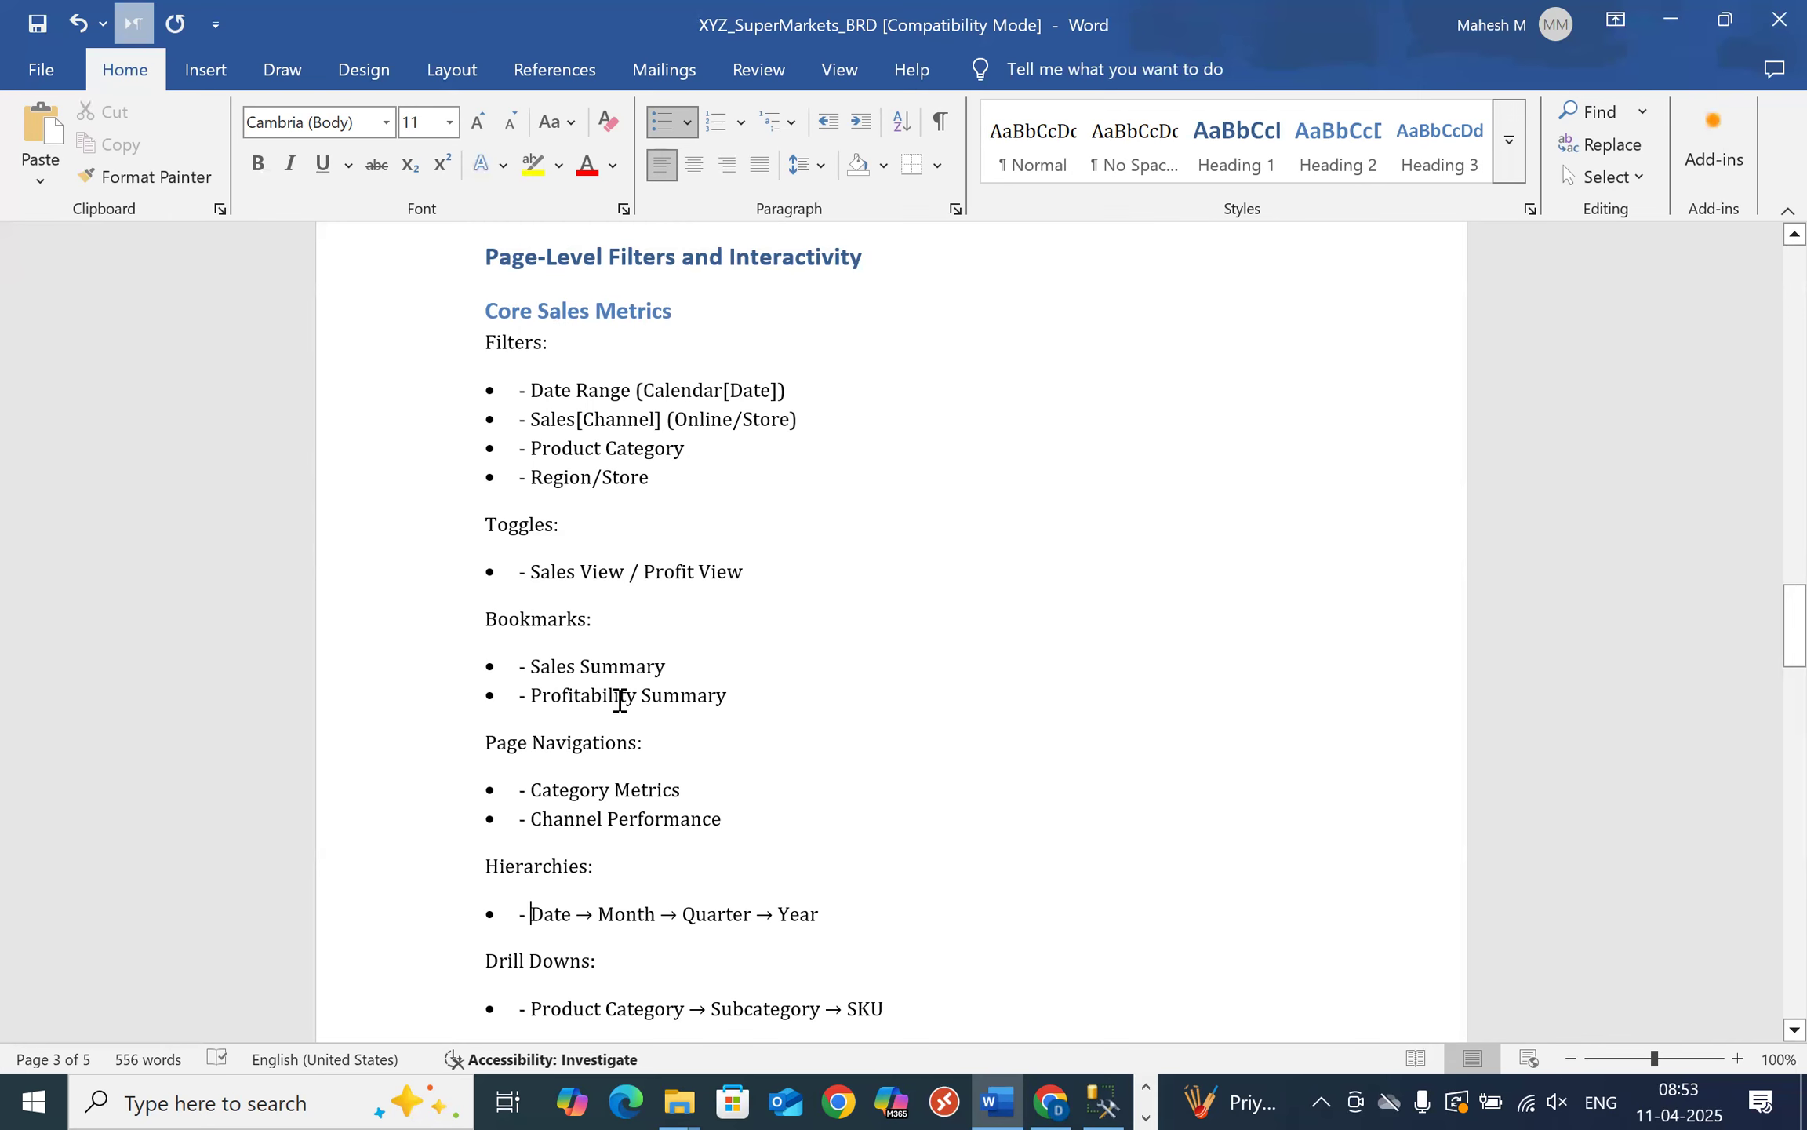
{"action": "scroll", "coordinate": [585, 751], "scroll_direction": "up", "scroll_amount": 10}
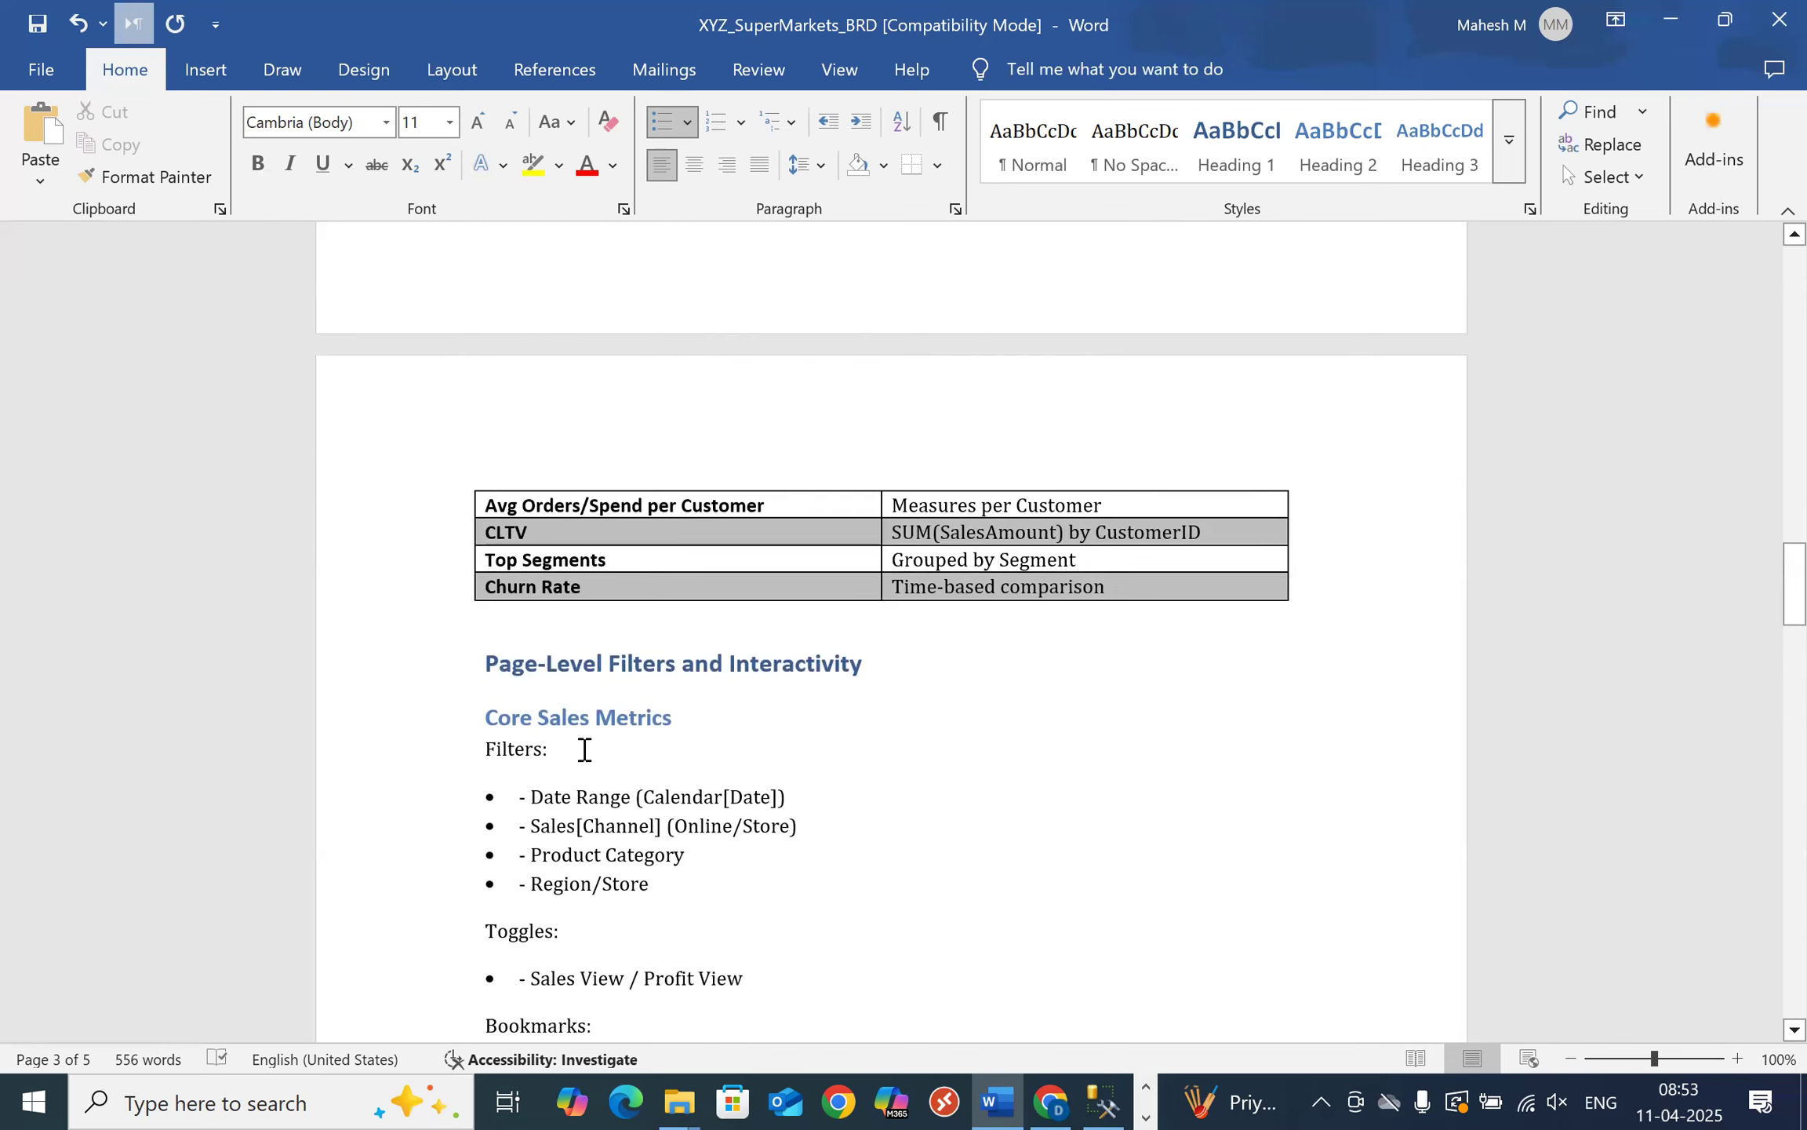
{"action": "scroll", "coordinate": [584, 751], "scroll_direction": "up", "scroll_amount": 15}
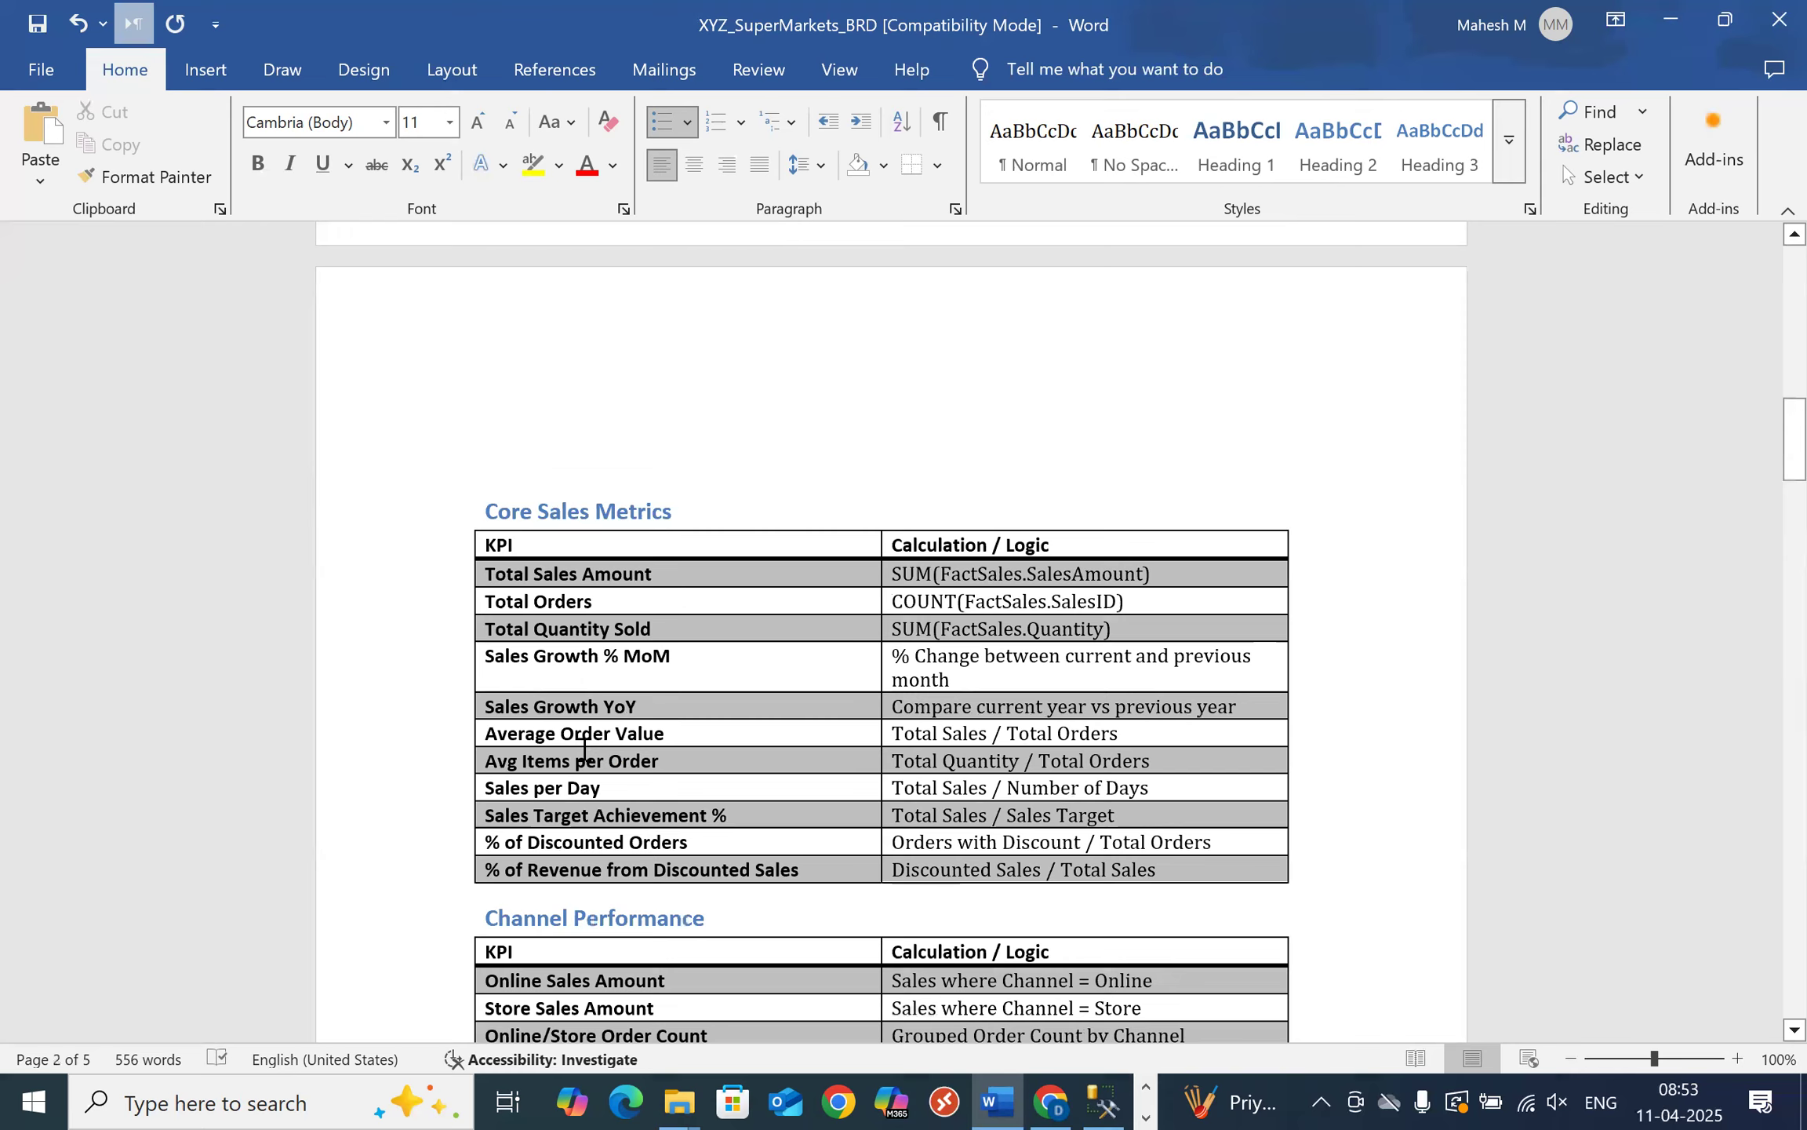
{"action": "scroll", "coordinate": [584, 751], "scroll_direction": "up", "scroll_amount": 6}
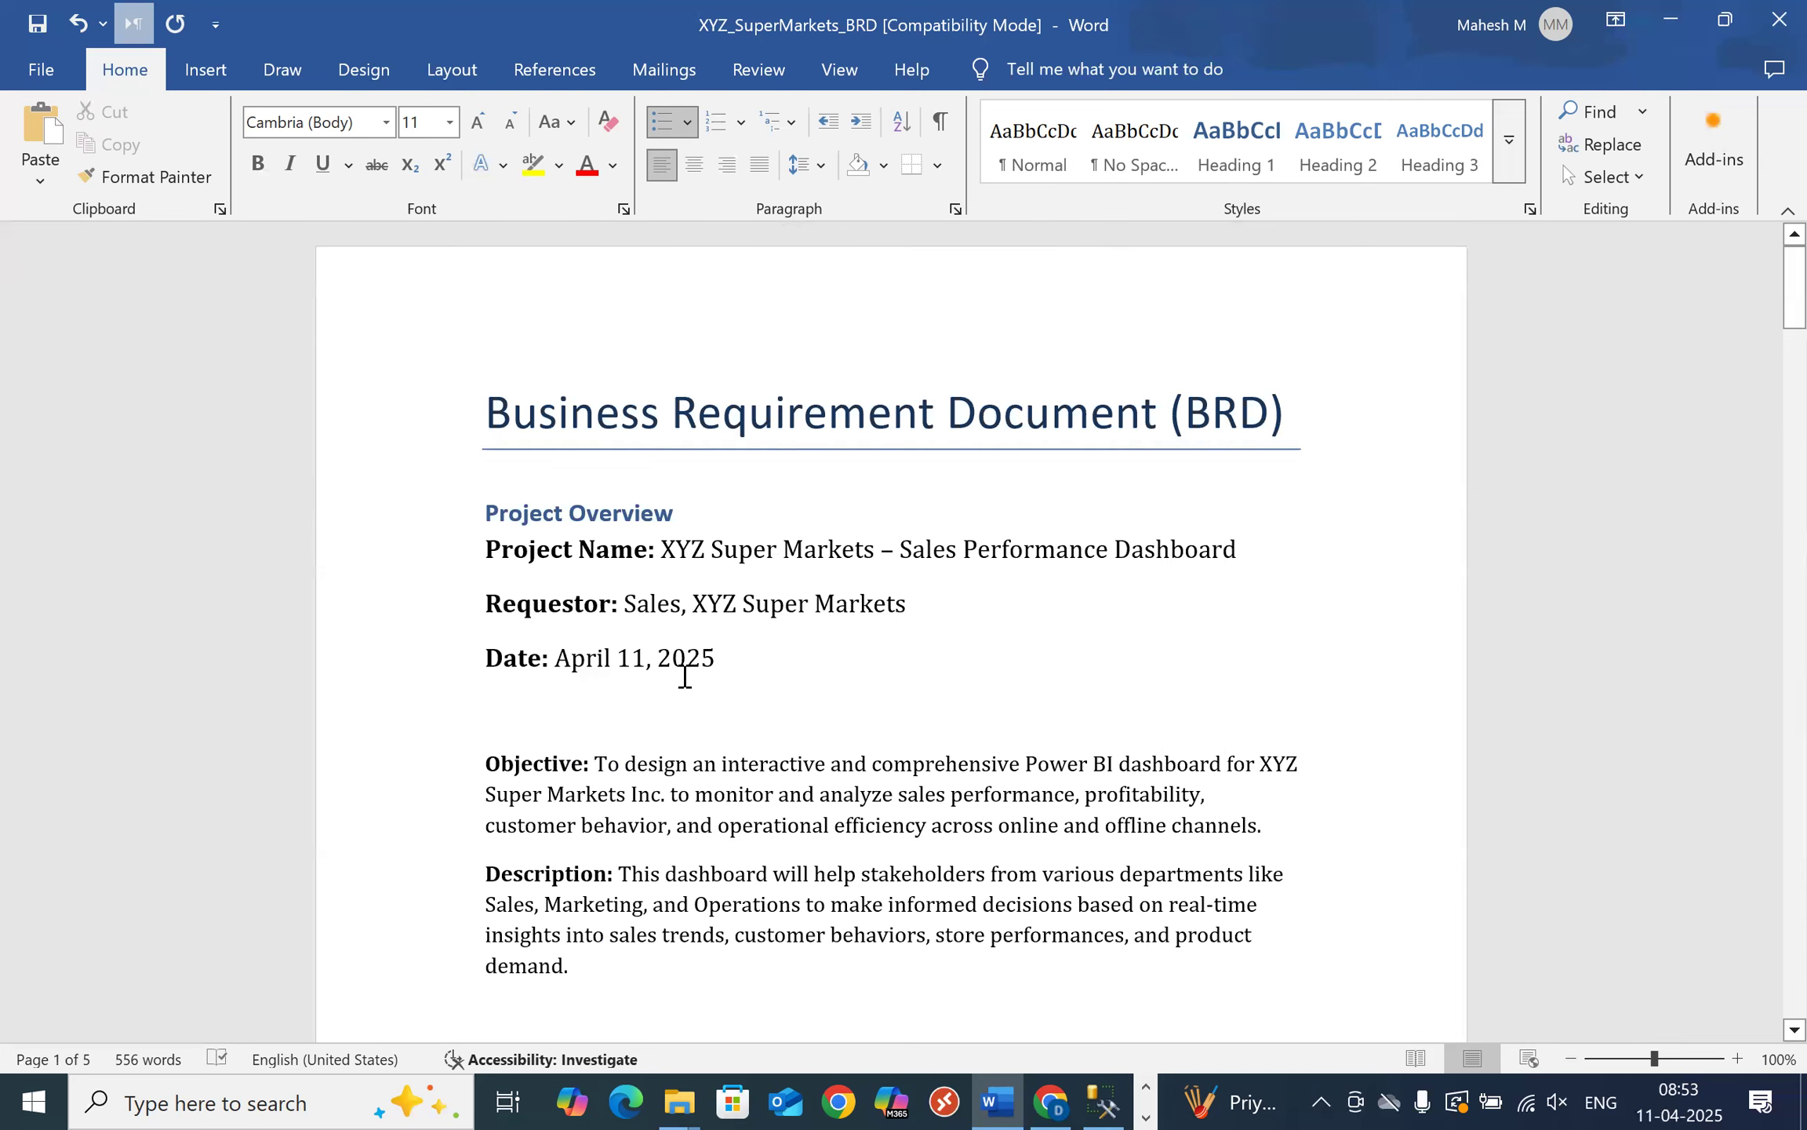
- Skim the whole BRD from the Objective and Description through the KPI tables to the final Drill Downs list
{"action": "scroll", "coordinate": [672, 577], "scroll_direction": "down", "scroll_amount": 3}
{"action": "scroll", "coordinate": [673, 577], "scroll_direction": "up", "scroll_amount": 3}
{"action": "scroll", "coordinate": [946, 721], "scroll_direction": "down", "scroll_amount": 8}
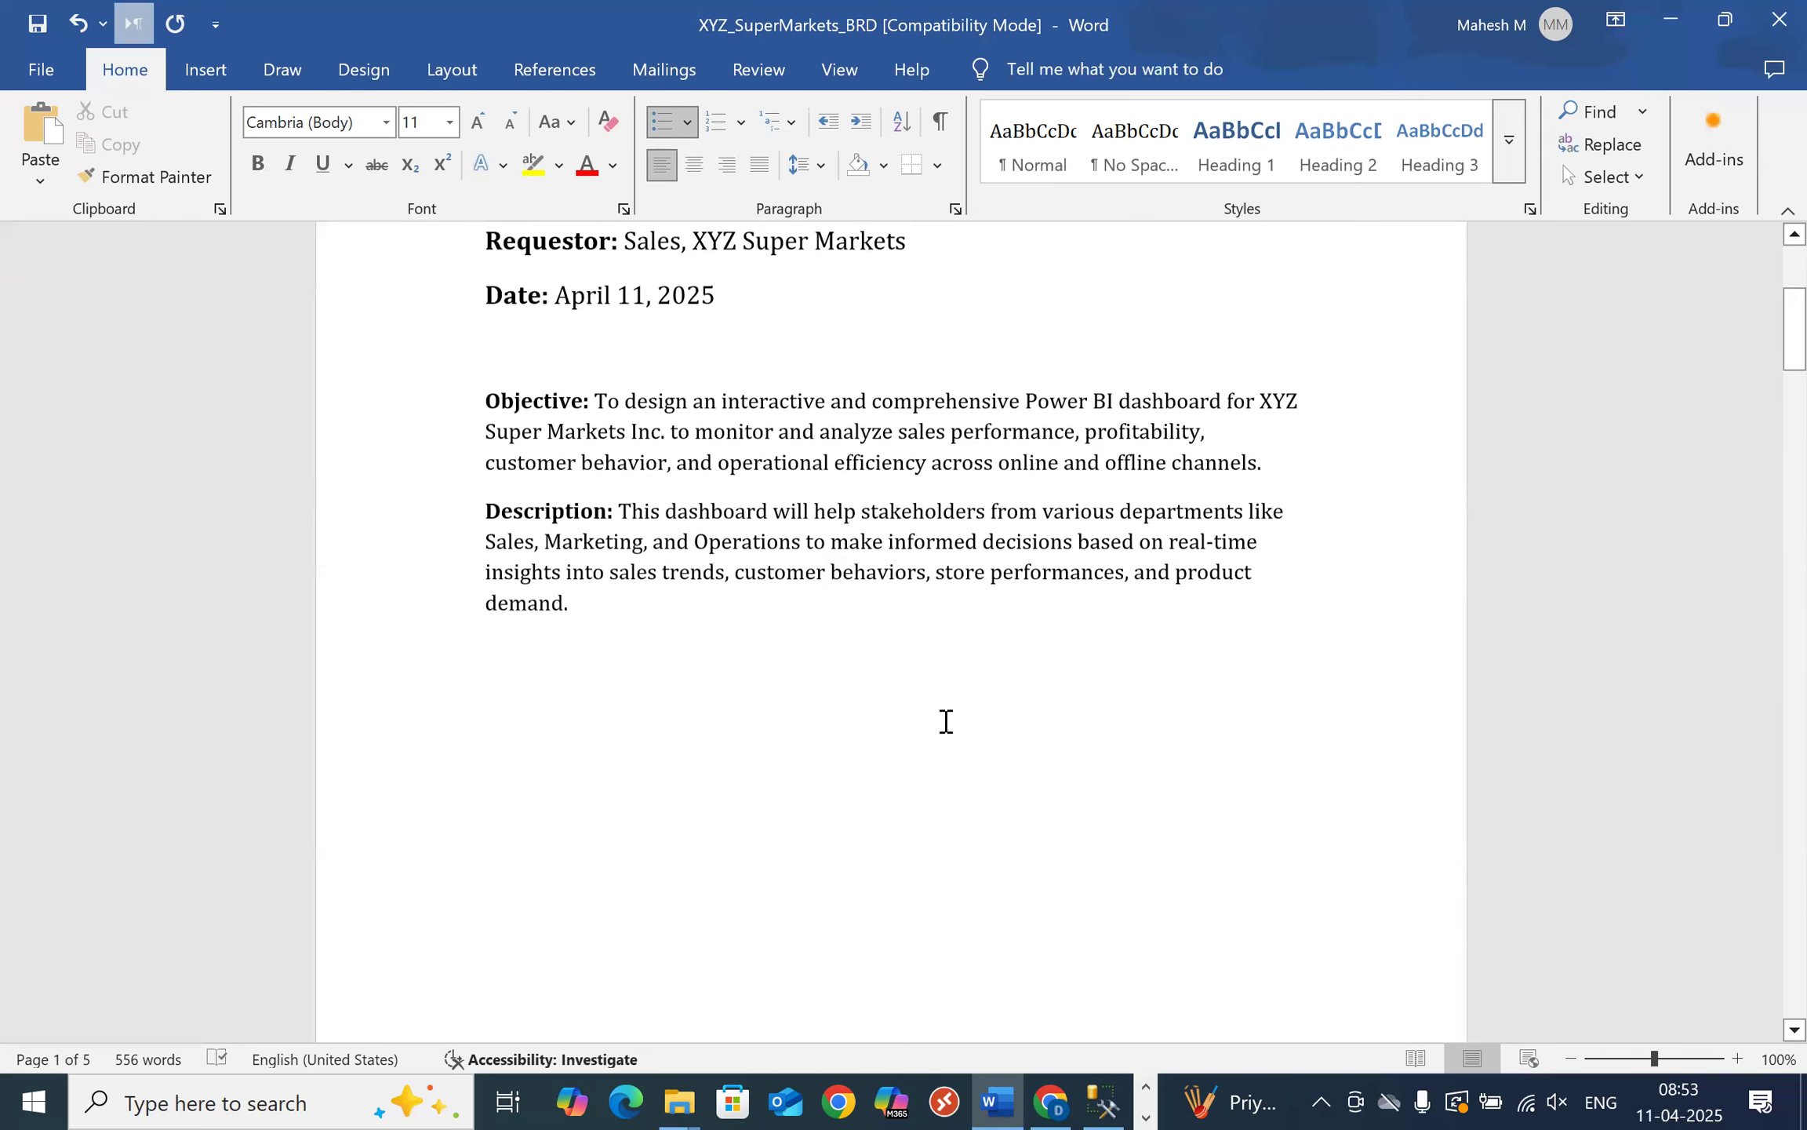
{"action": "scroll", "coordinate": [946, 721], "scroll_direction": "down", "scroll_amount": 10}
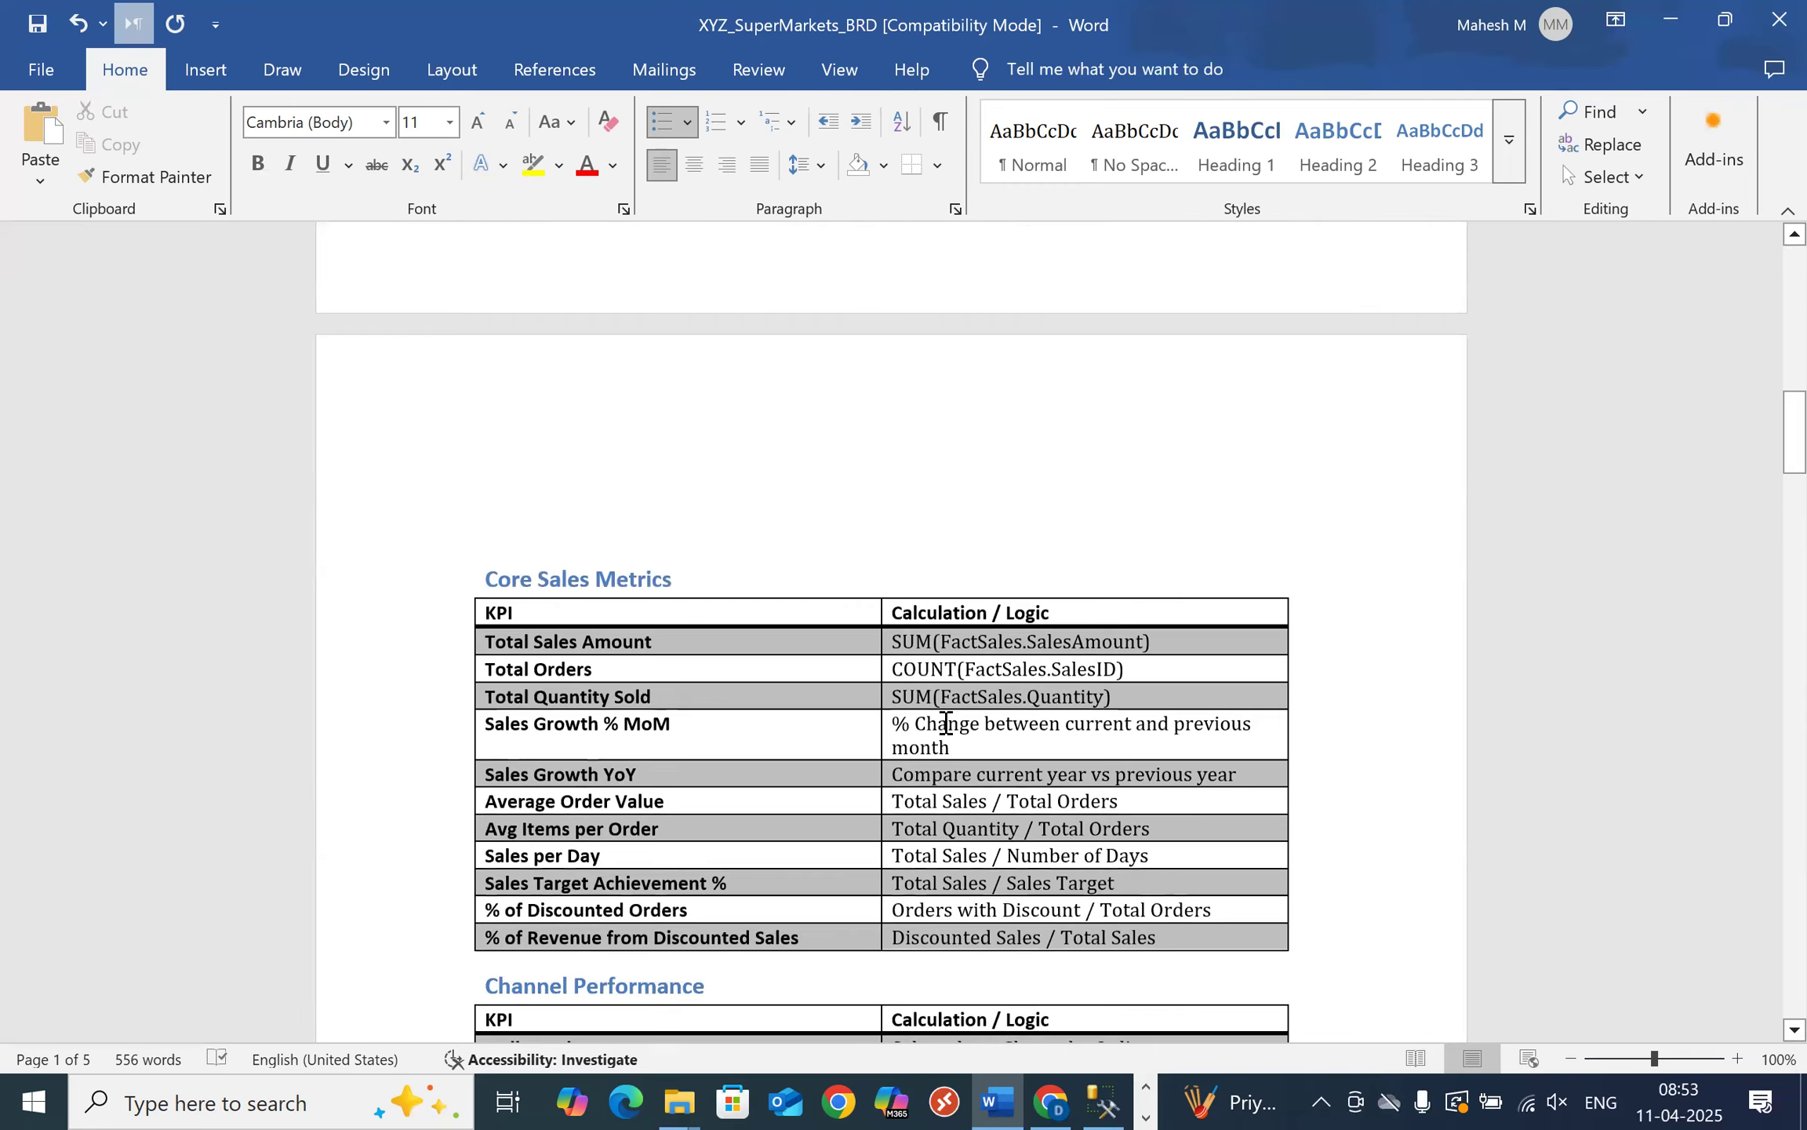
{"action": "scroll", "coordinate": [884, 529], "scroll_direction": "down", "scroll_amount": 12}
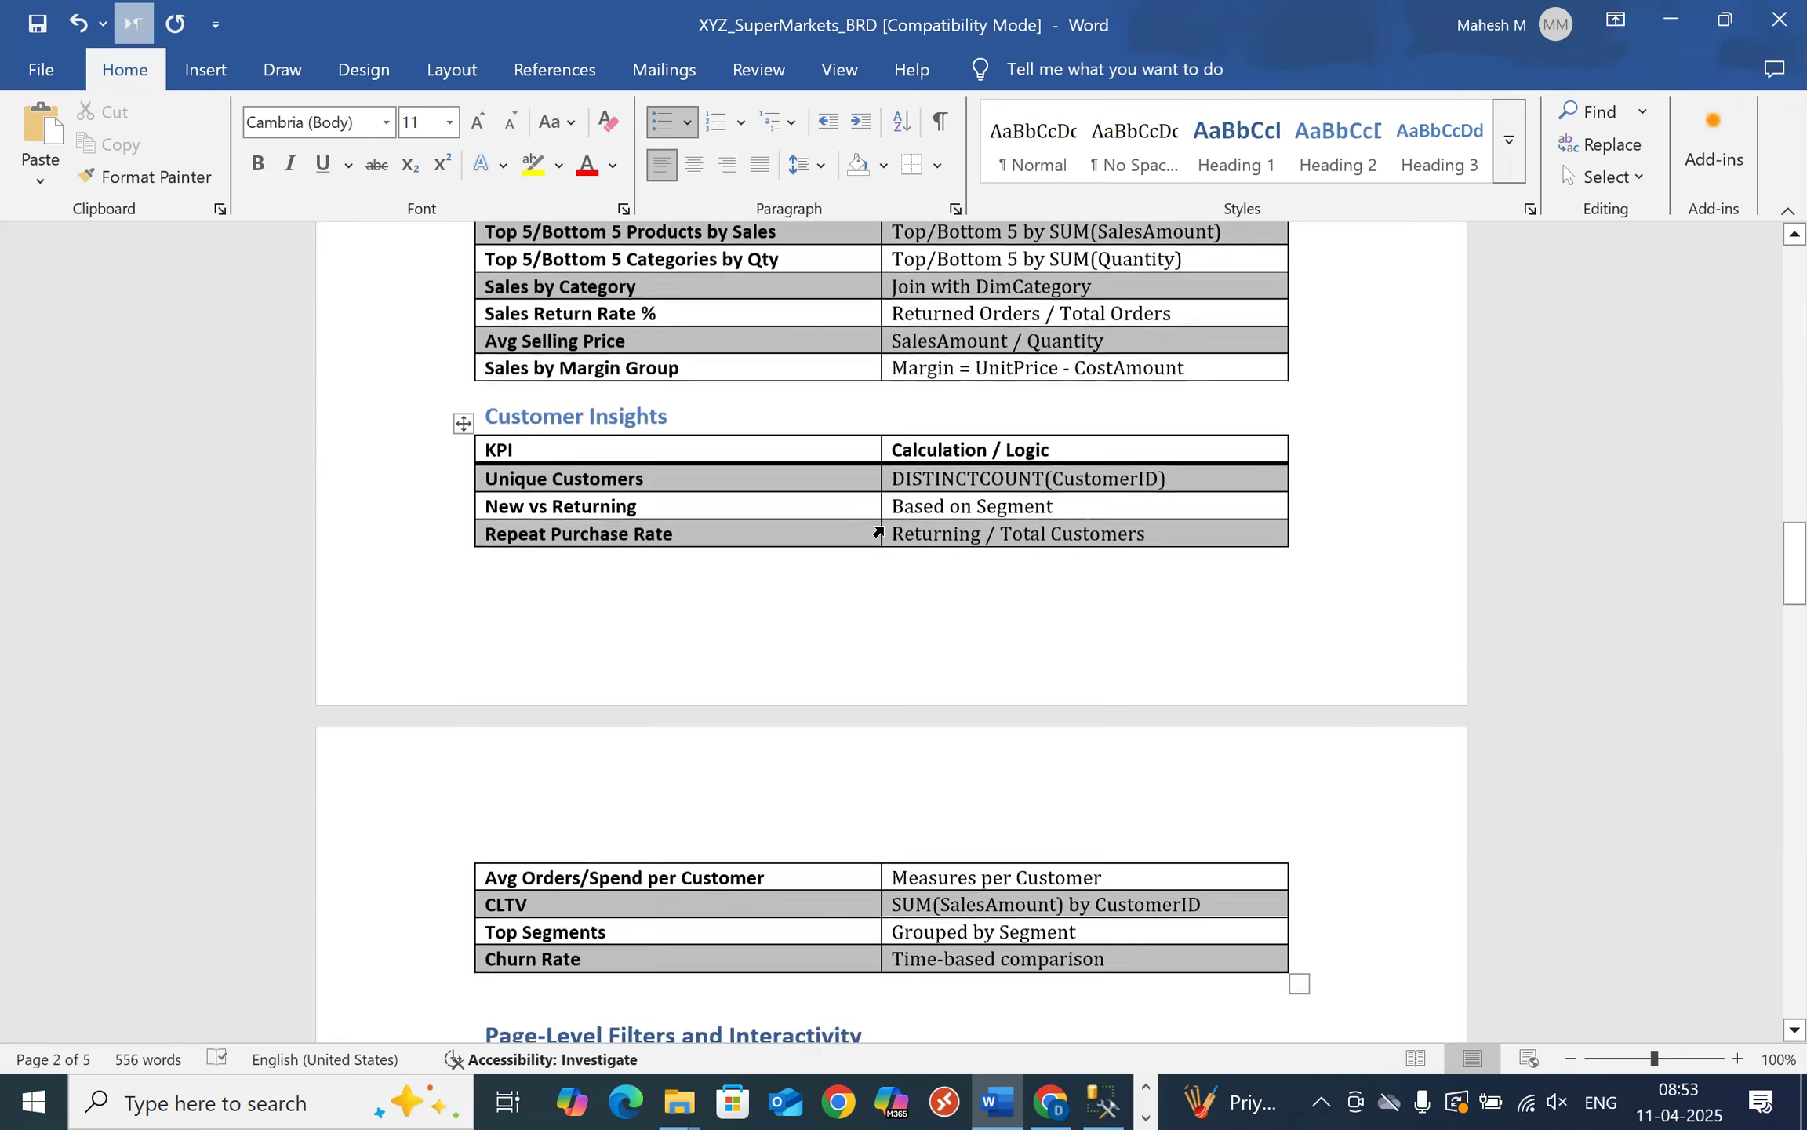
{"action": "scroll", "coordinate": [884, 529], "scroll_direction": "down", "scroll_amount": 15}
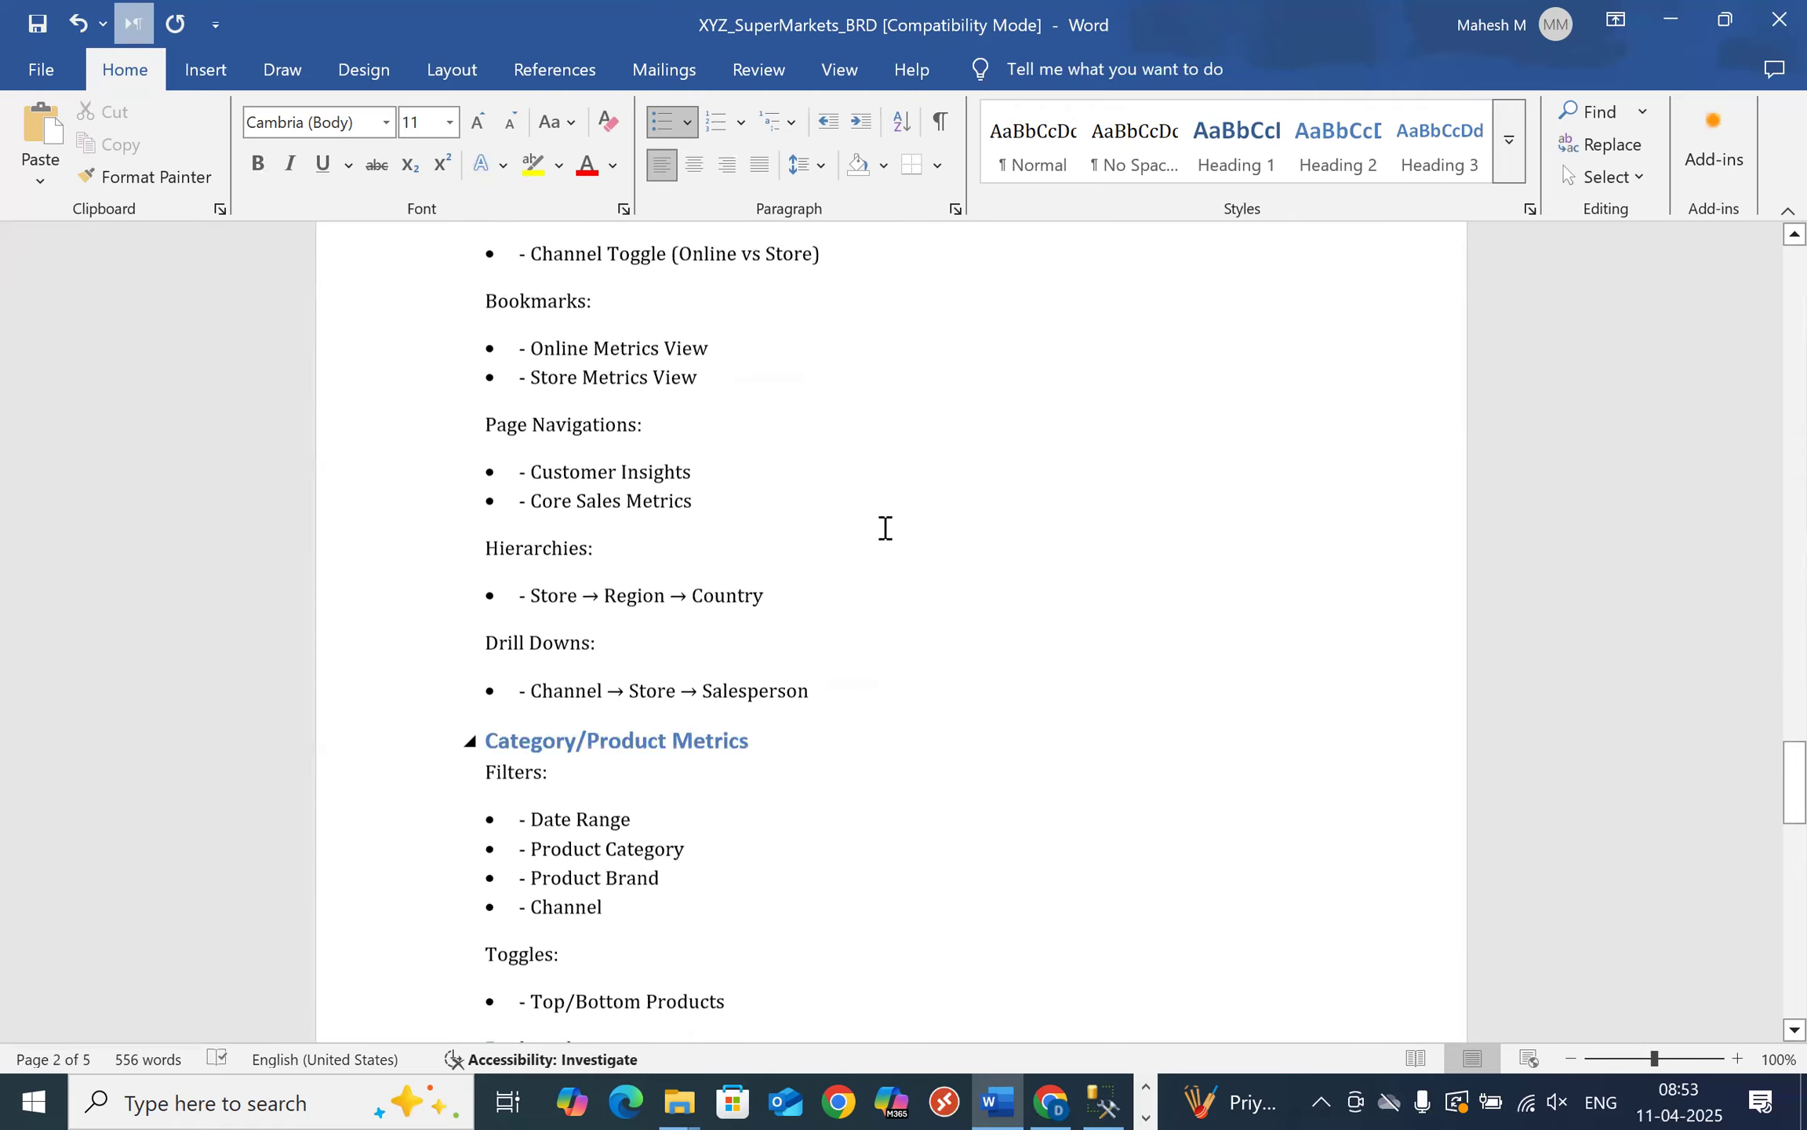
{"action": "scroll", "coordinate": [885, 527], "scroll_direction": "down", "scroll_amount": 5}
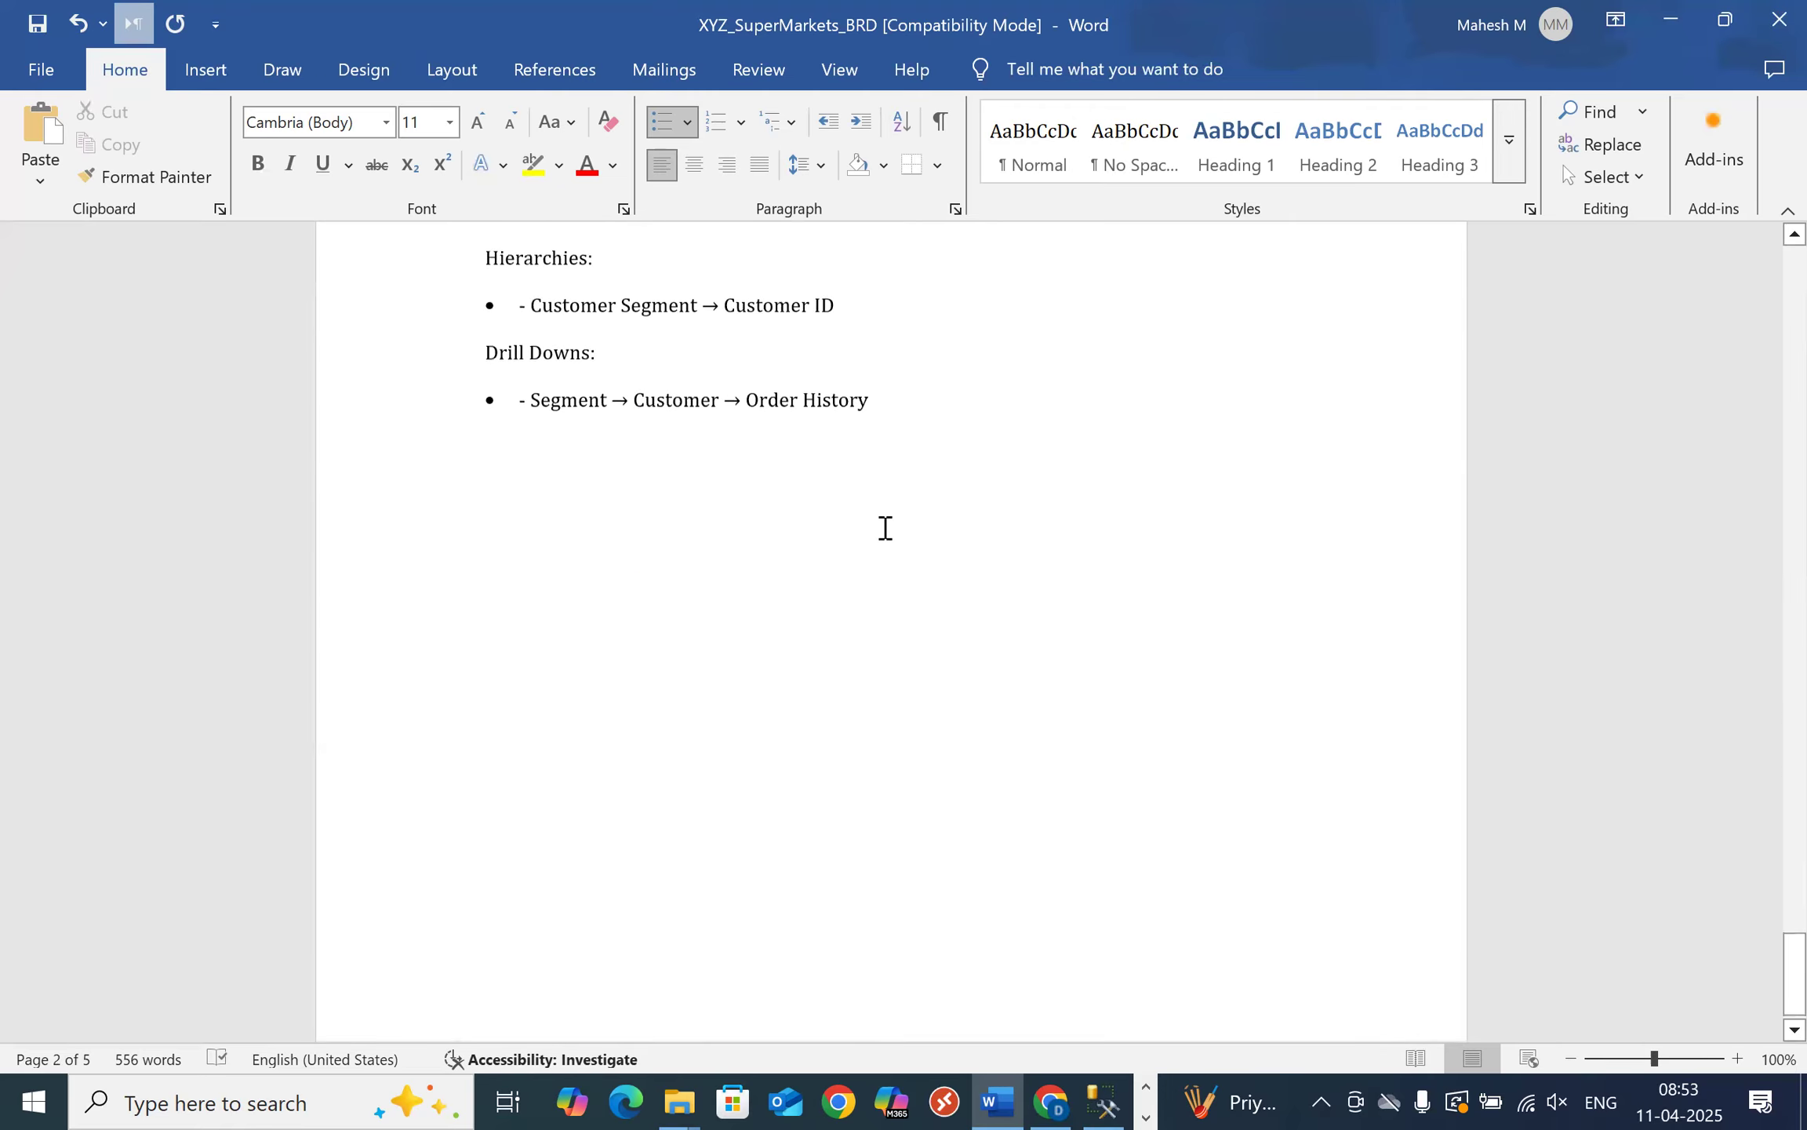
- Examine the filters, toggles, bookmarks, navigations and hierarchies listed for the Customer Insights and Category/Product Metrics pages
{"action": "scroll", "coordinate": [885, 528], "scroll_direction": "up", "scroll_amount": 4}
{"action": "scroll", "coordinate": [884, 528], "scroll_direction": "up", "scroll_amount": 3}
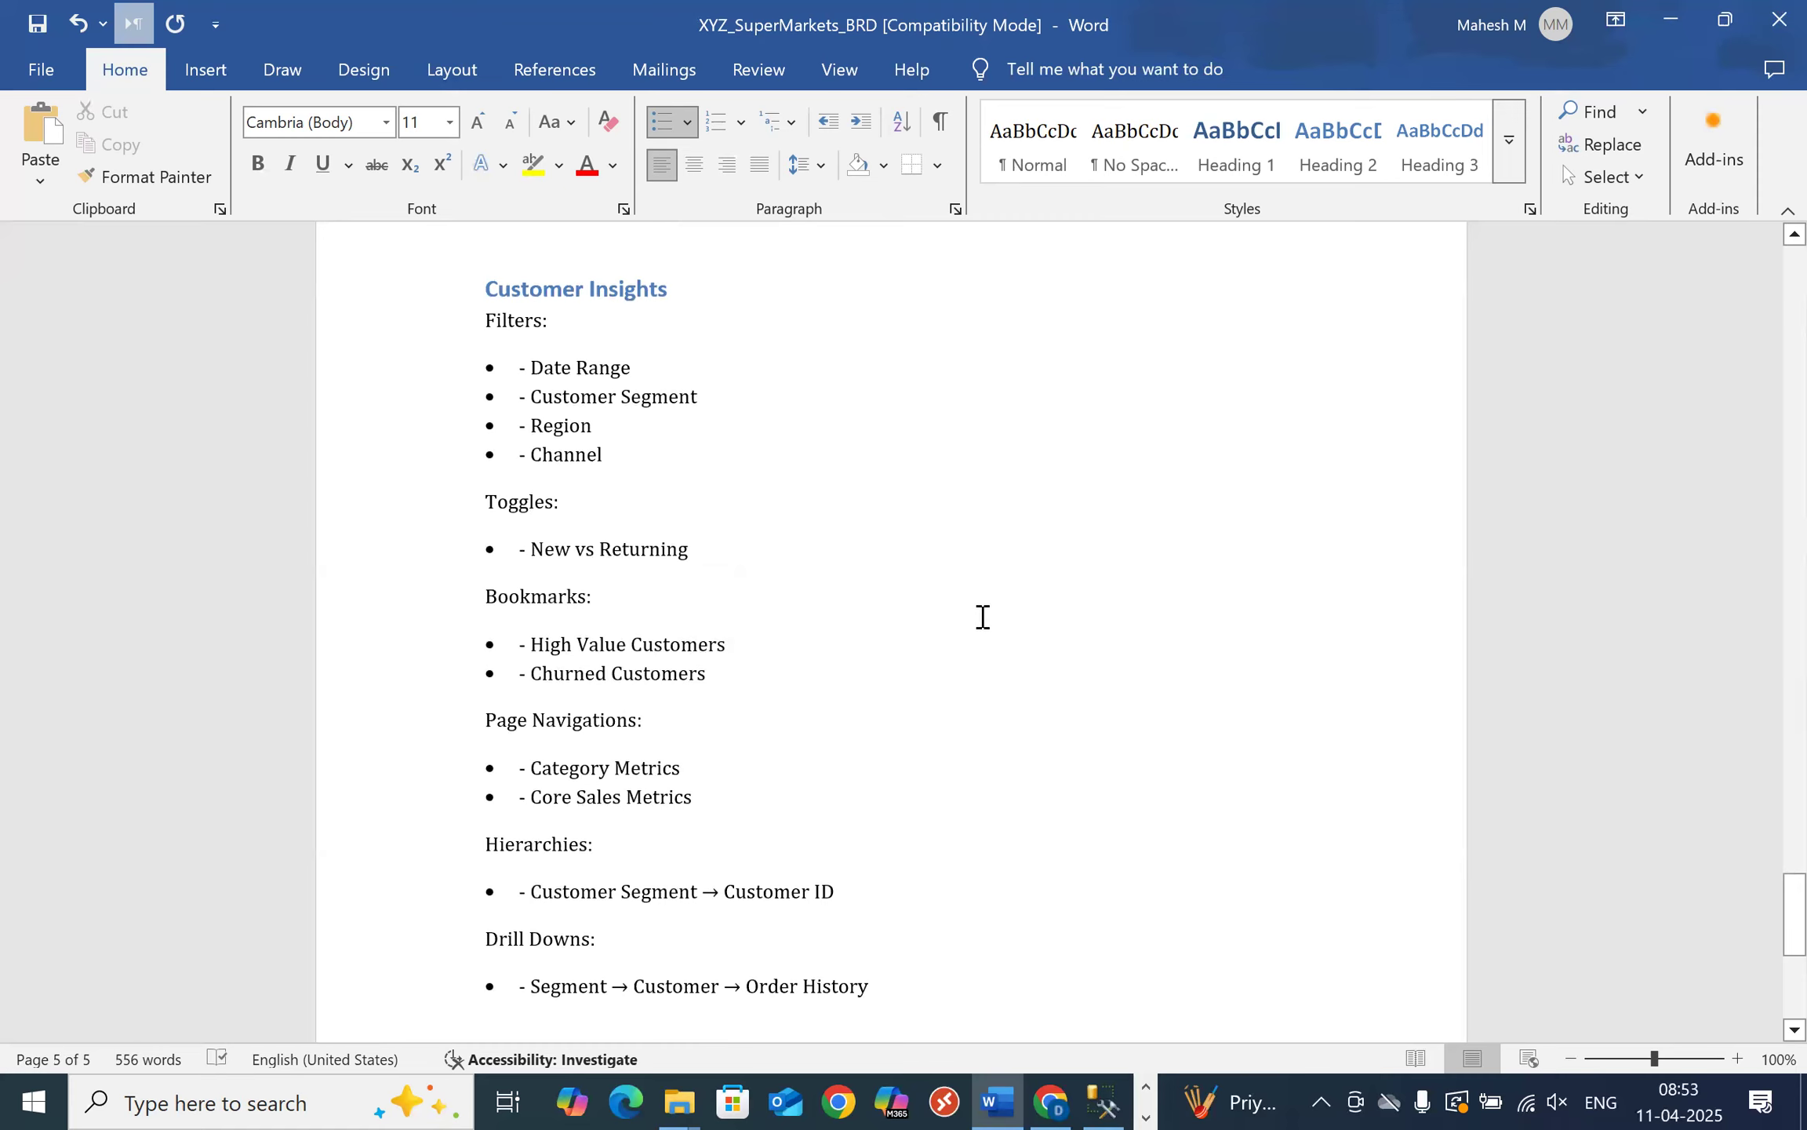
{"action": "scroll", "coordinate": [981, 616], "scroll_direction": "up", "scroll_amount": 11}
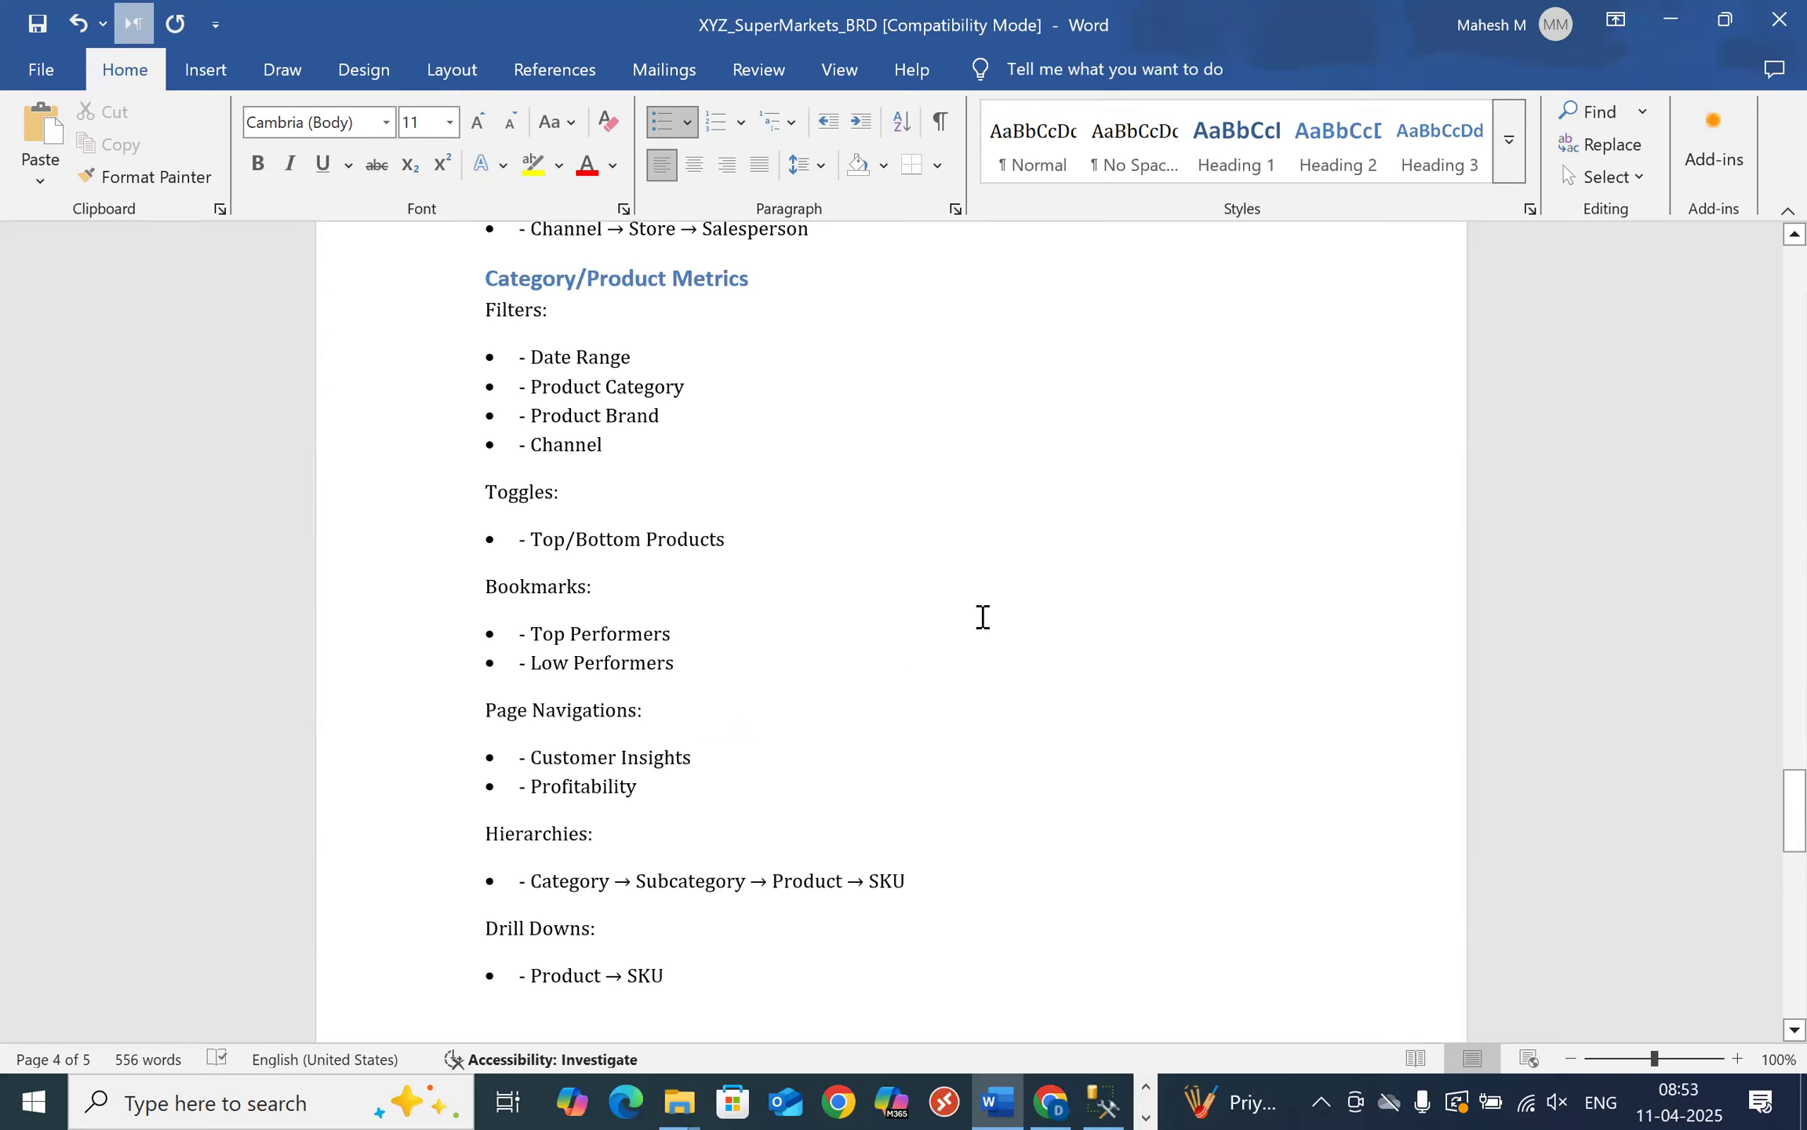
- Switch to SQL Server Management Studio and examine the dimension and fact tables in the training database
{"action": "left_click", "coordinate": [1114, 1100]}
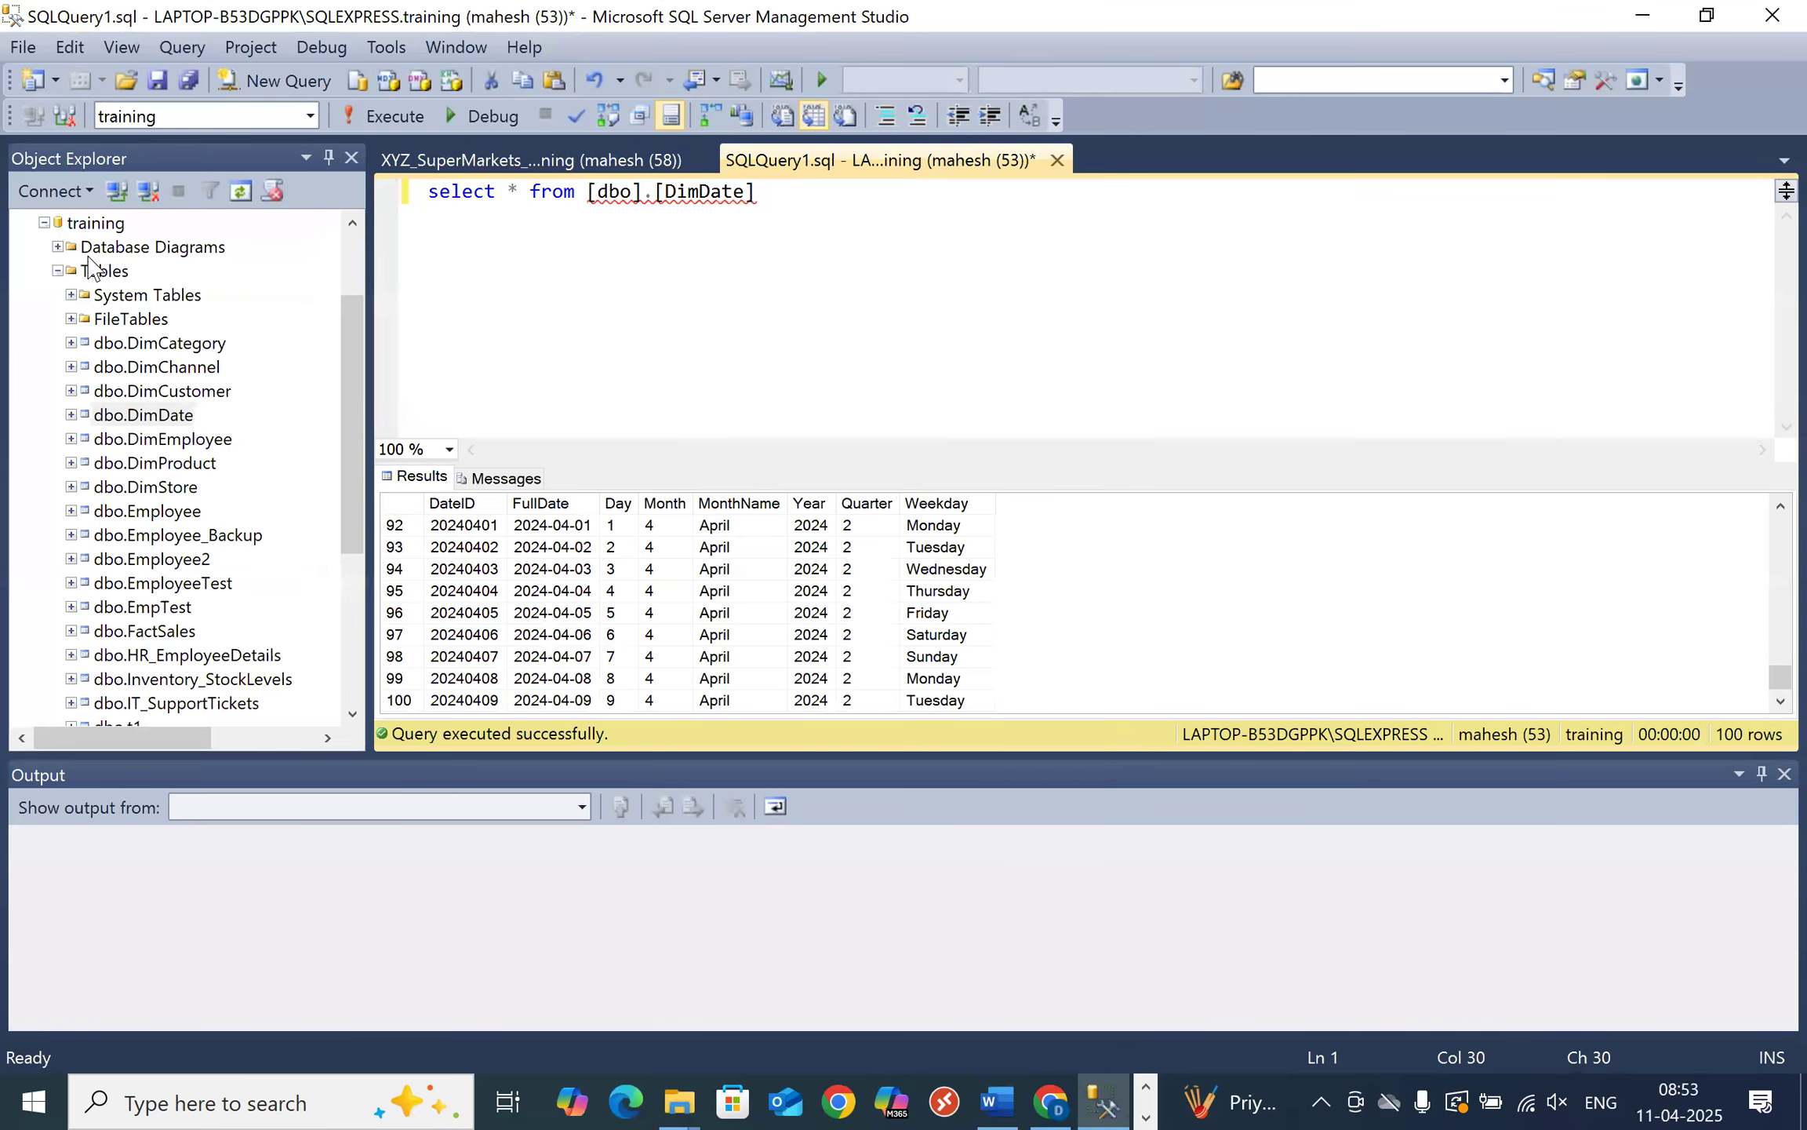
{"action": "scroll", "coordinate": [145, 483], "scroll_direction": "up", "scroll_amount": 2}
{"action": "left_click", "coordinate": [44, 343]}
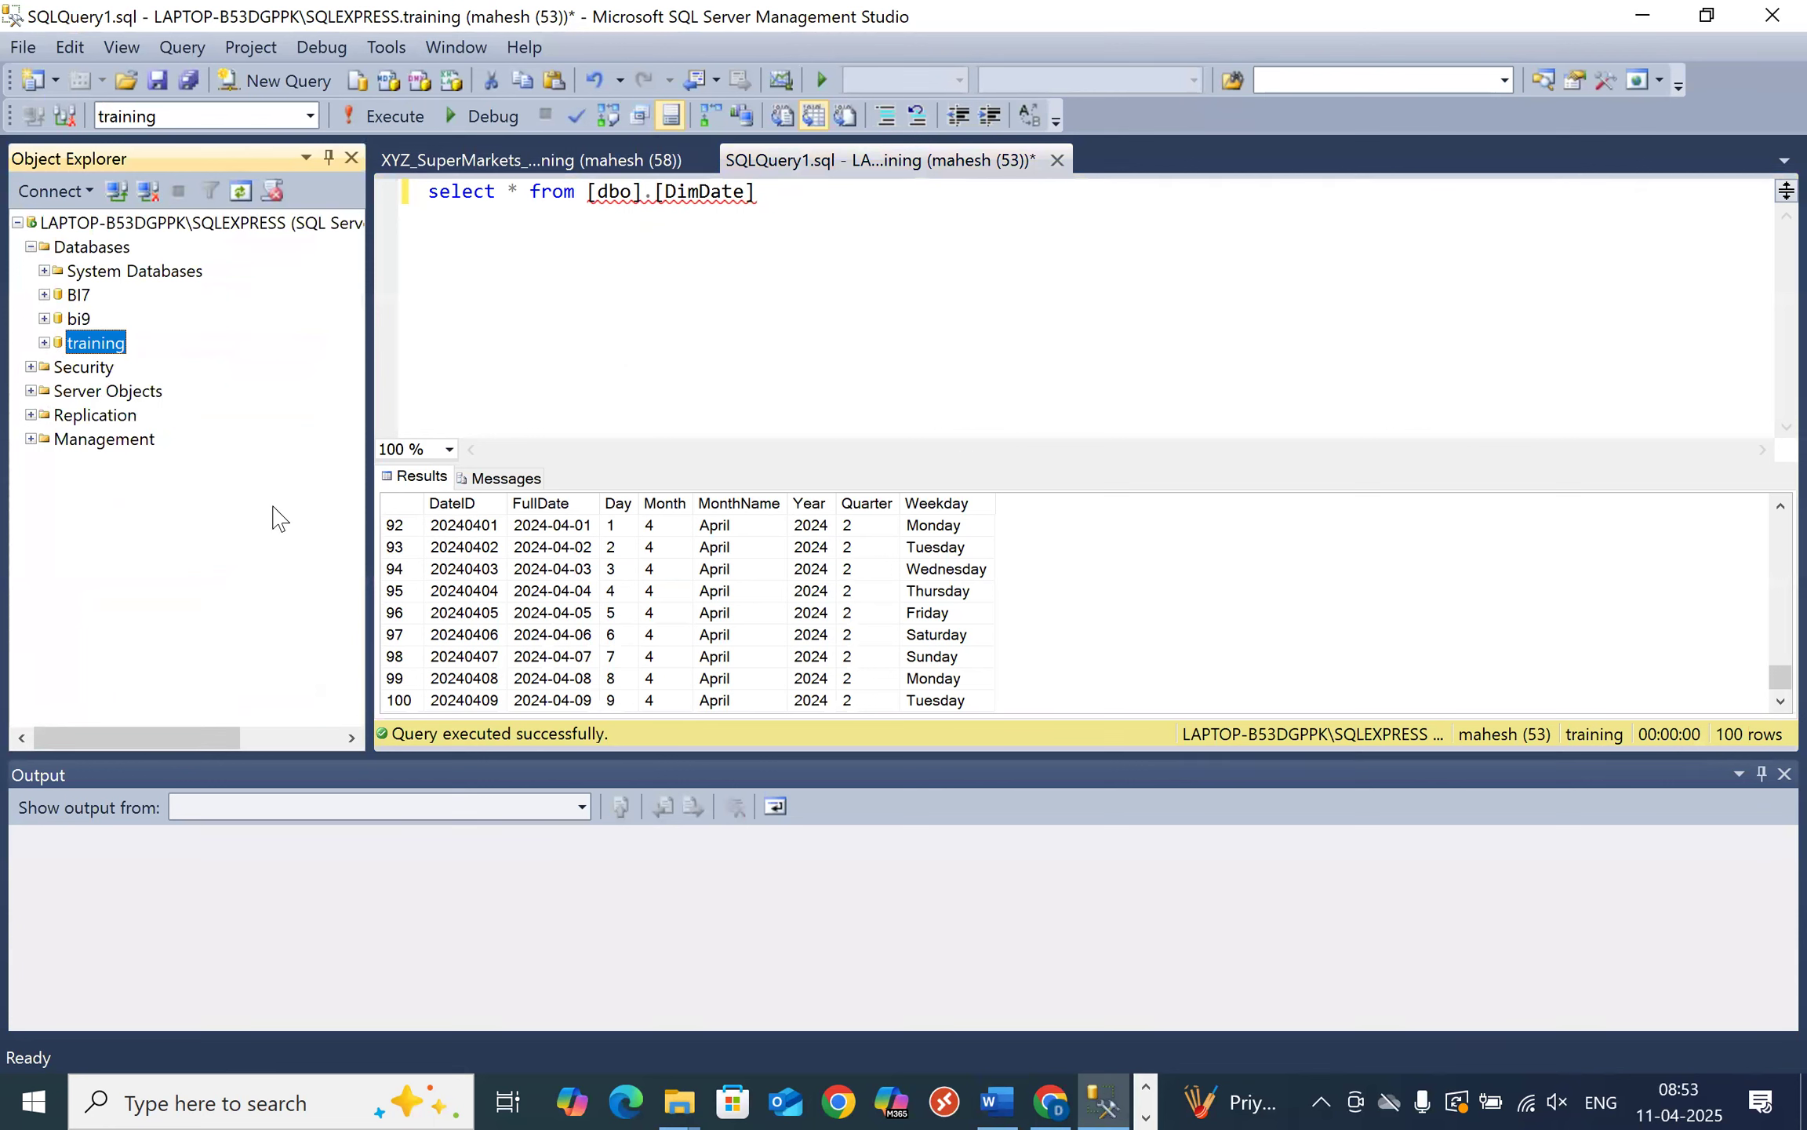
{"action": "left_click", "coordinate": [44, 343]}
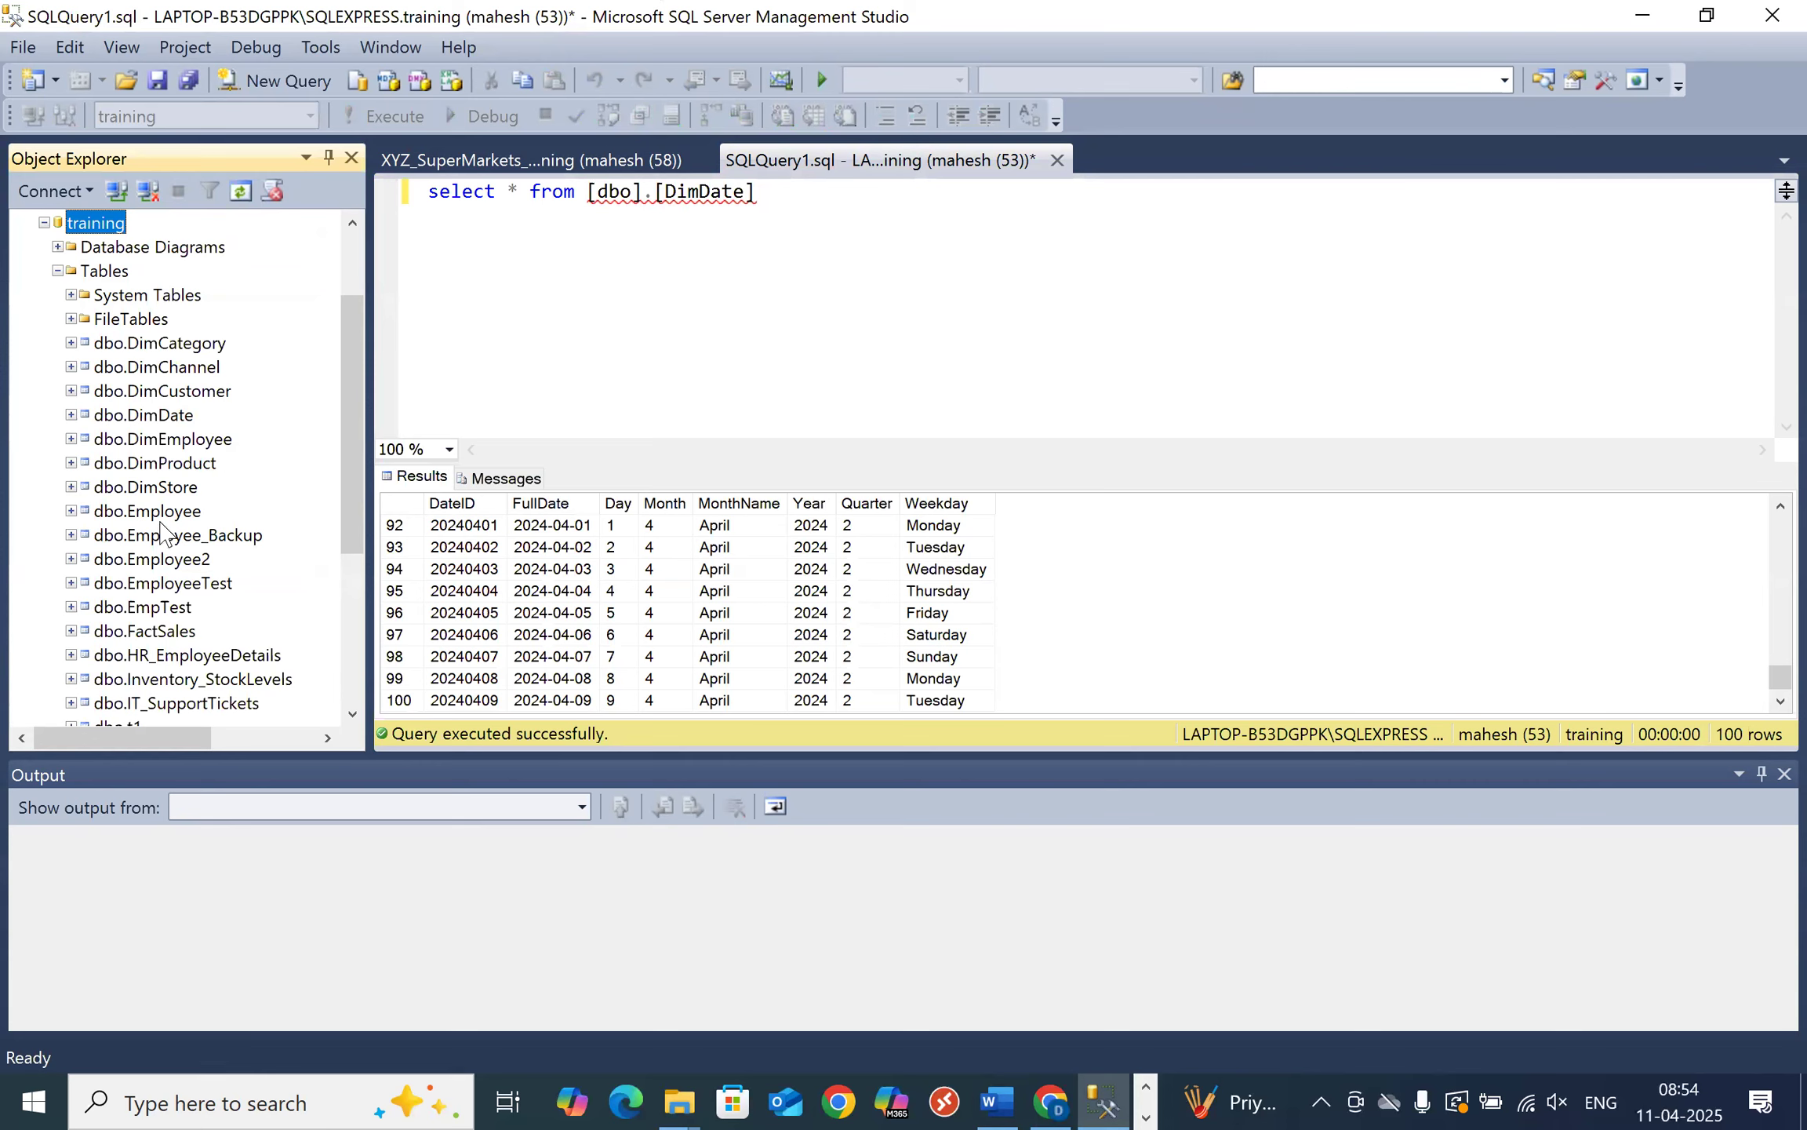
{"action": "scroll", "coordinate": [195, 559], "scroll_direction": "down", "scroll_amount": 1}
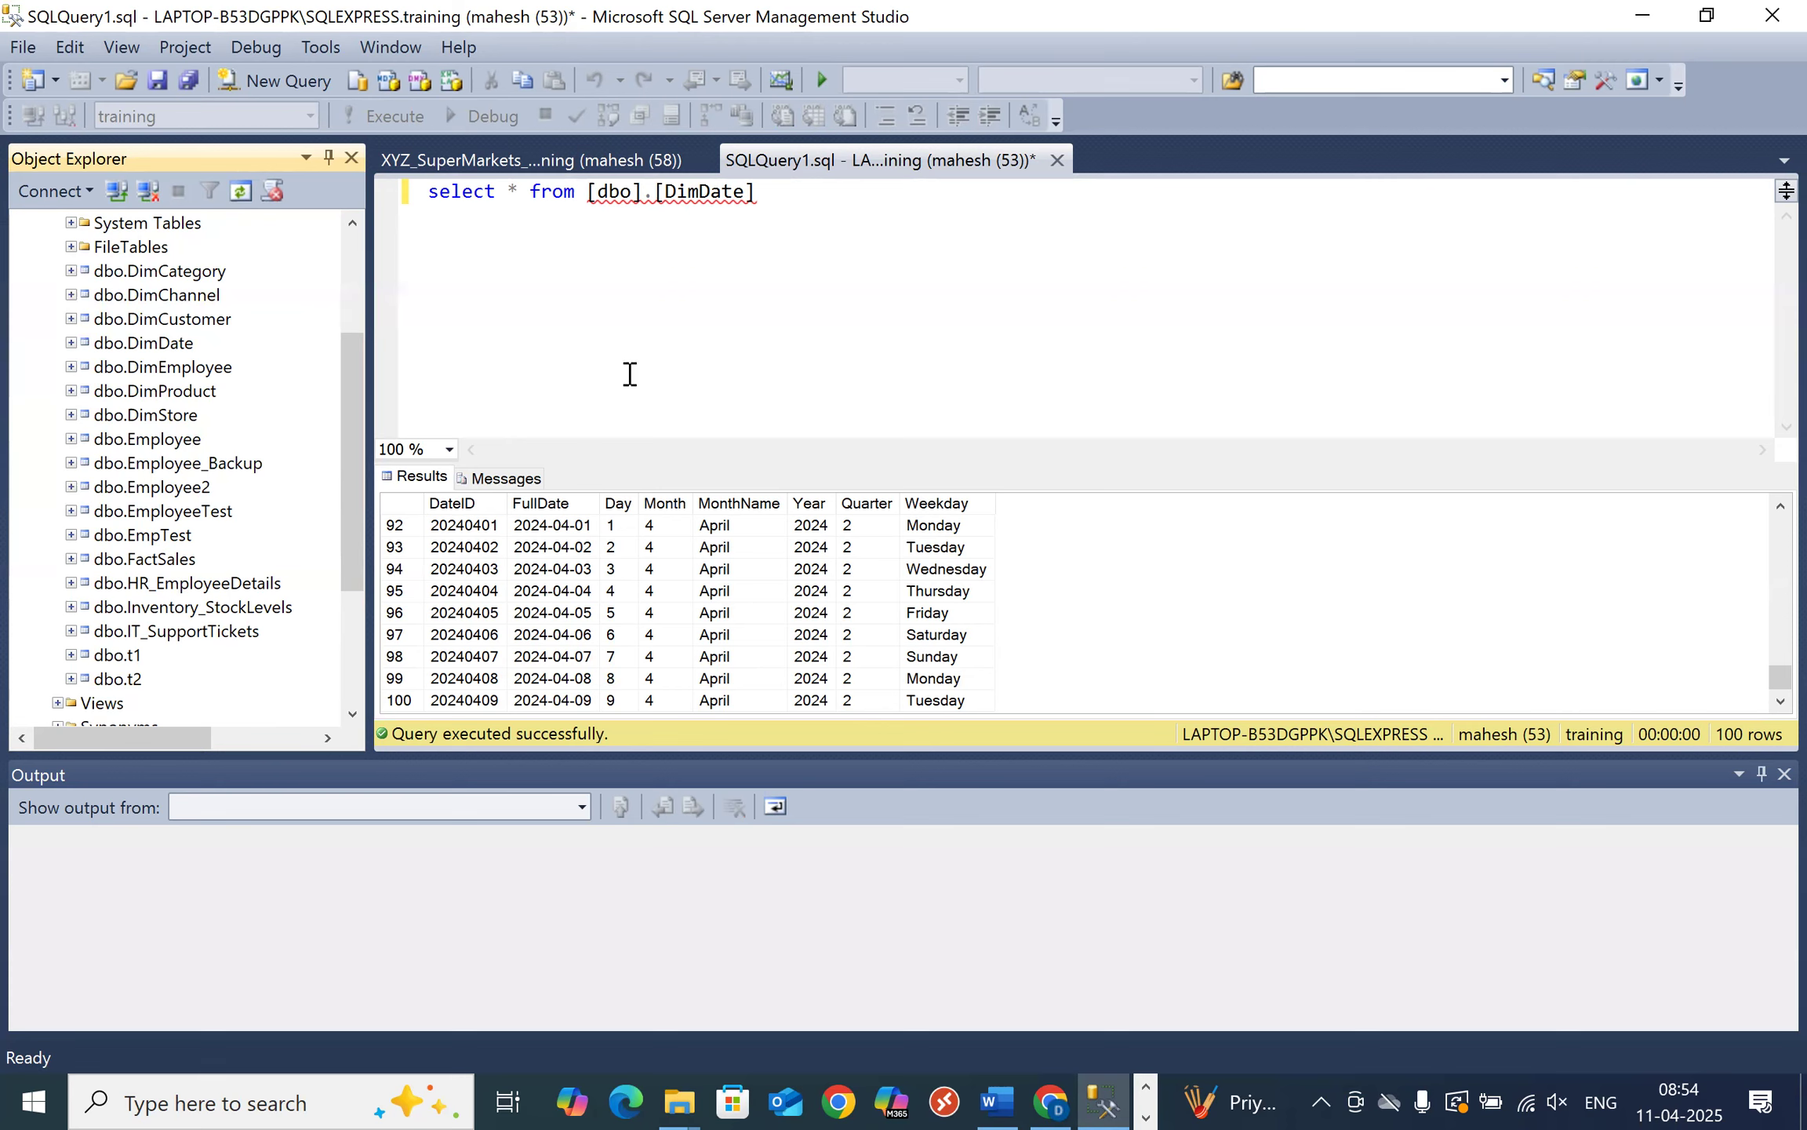
{"action": "left_click", "coordinate": [630, 373]}
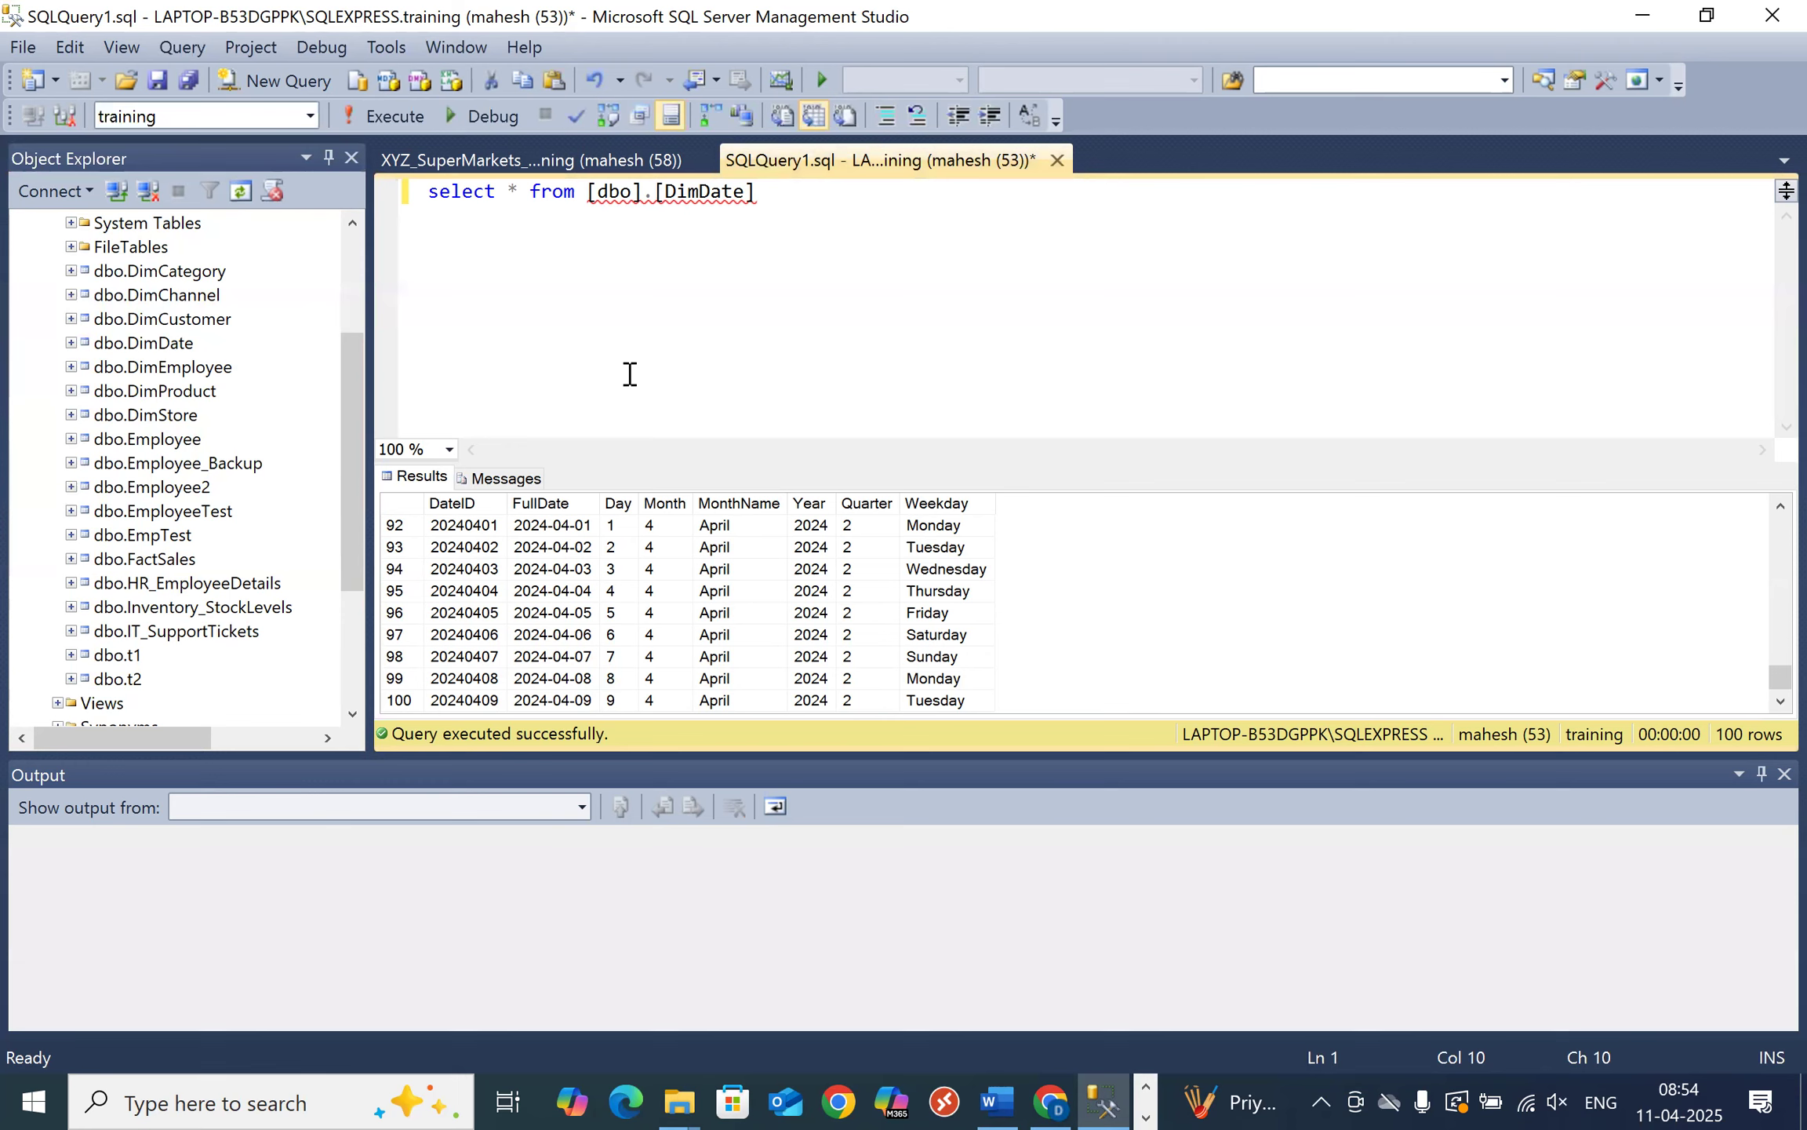
{"action": "left_click", "coordinate": [818, 192]}
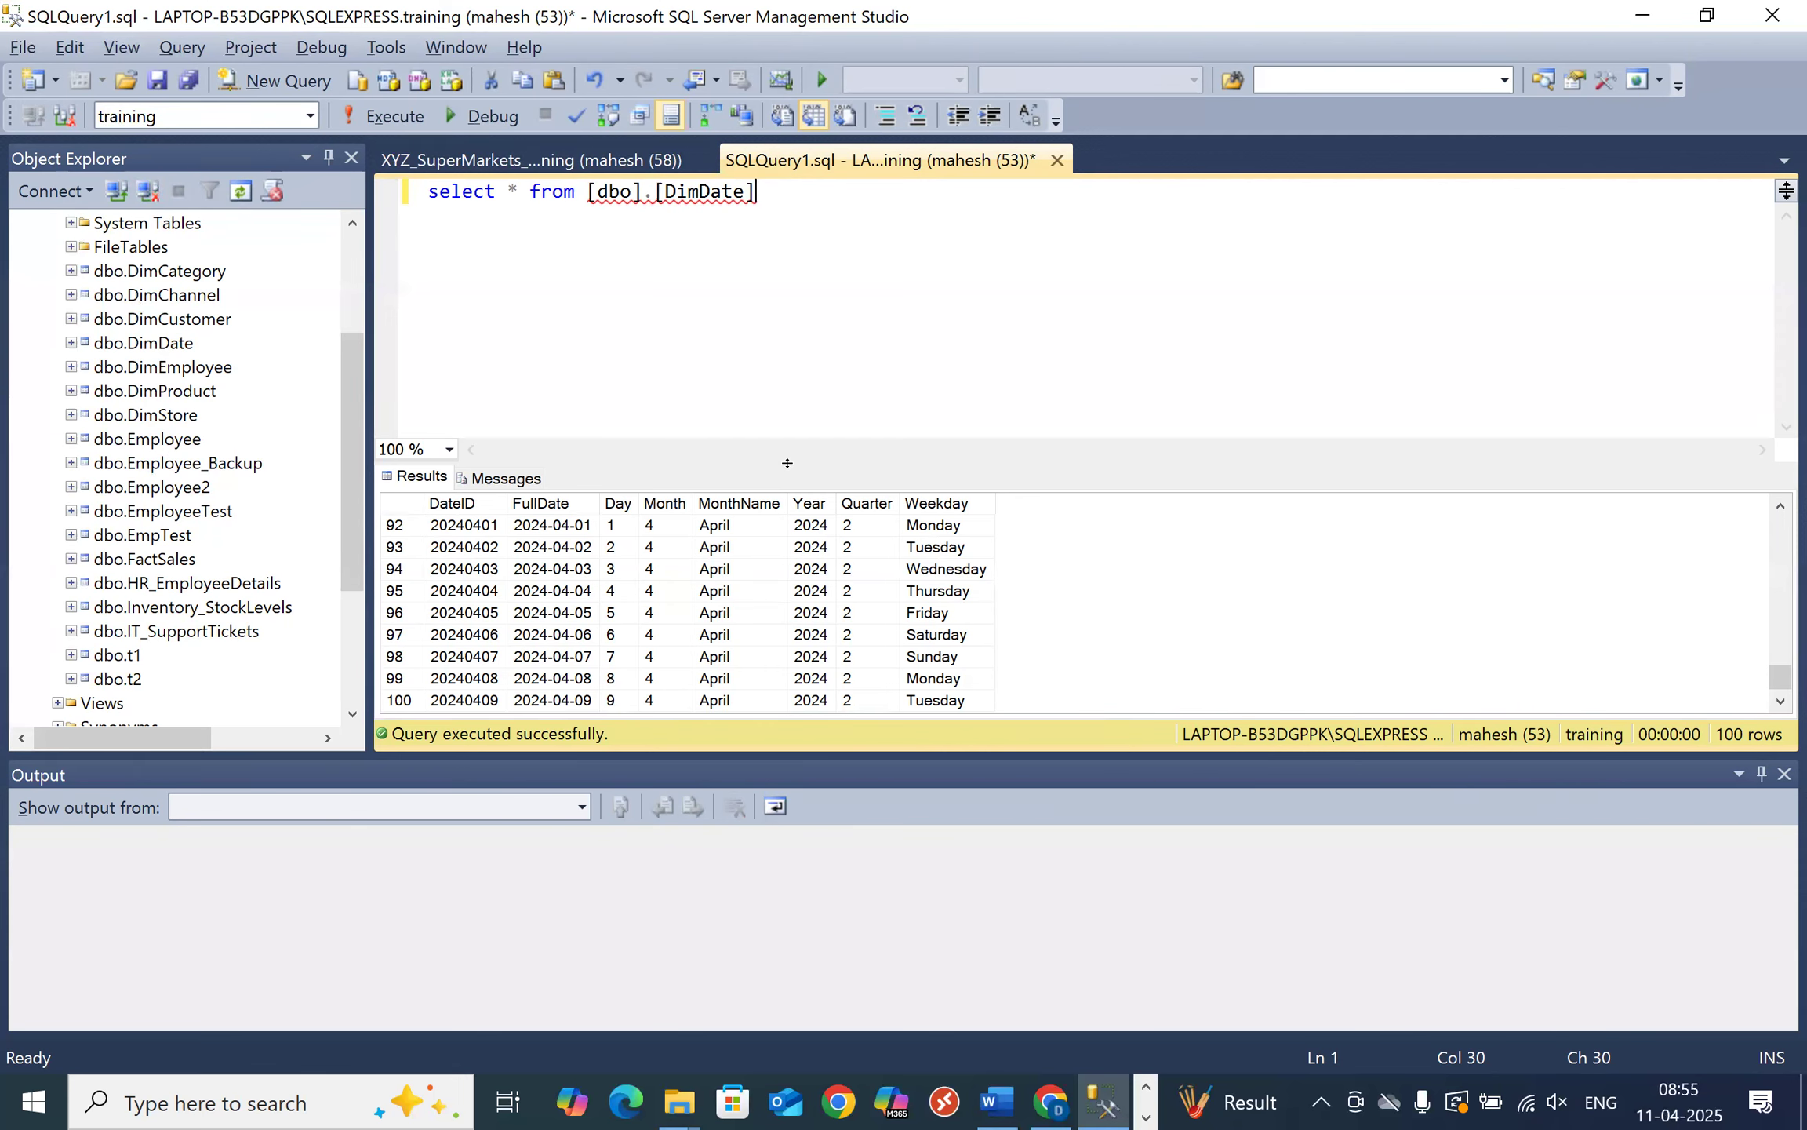
- Return to the BRD in Word and review its KPI tables back to the Core Sales Metrics calculations
{"action": "left_click", "coordinate": [997, 1102]}
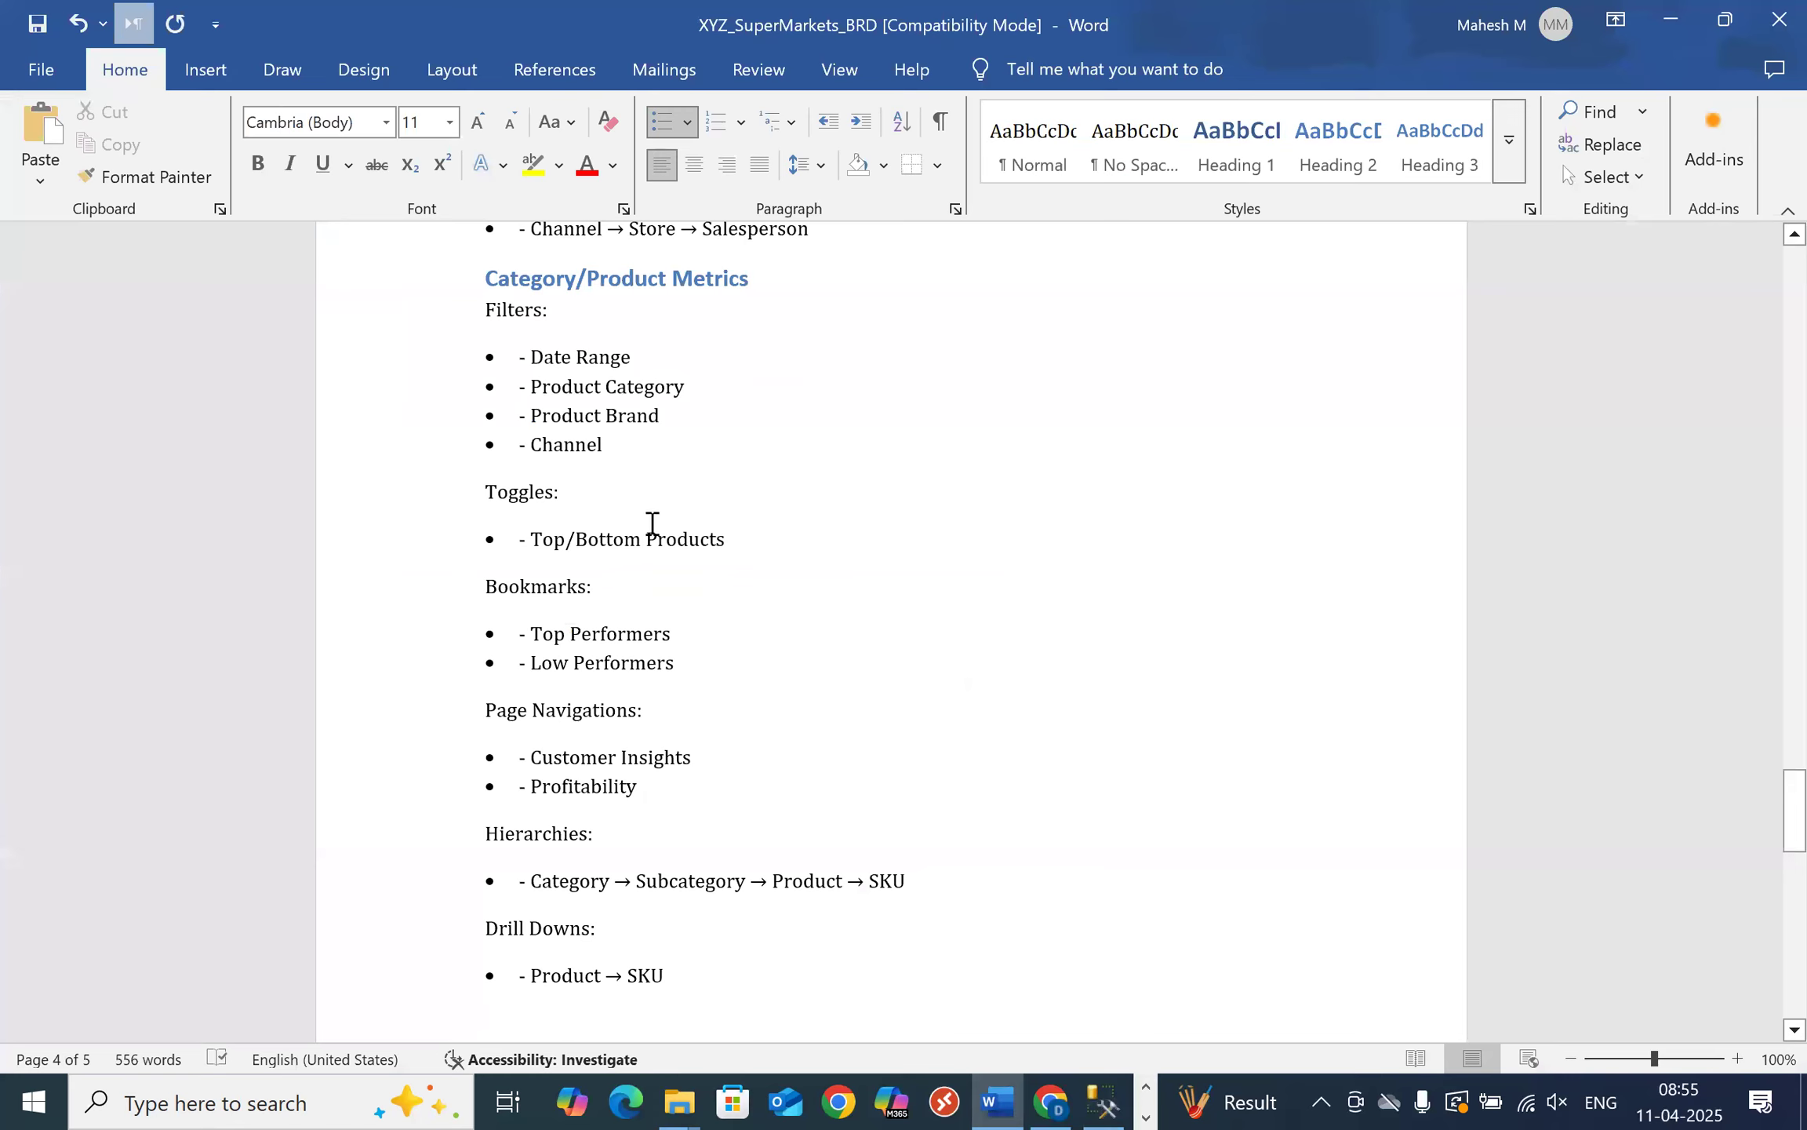
{"action": "scroll", "coordinate": [794, 710], "scroll_direction": "down", "scroll_amount": 20}
{"action": "scroll", "coordinate": [803, 713], "scroll_direction": "up", "scroll_amount": 15}
{"action": "scroll", "coordinate": [803, 714], "scroll_direction": "up", "scroll_amount": 15}
{"action": "scroll", "coordinate": [803, 714], "scroll_direction": "up", "scroll_amount": 5}
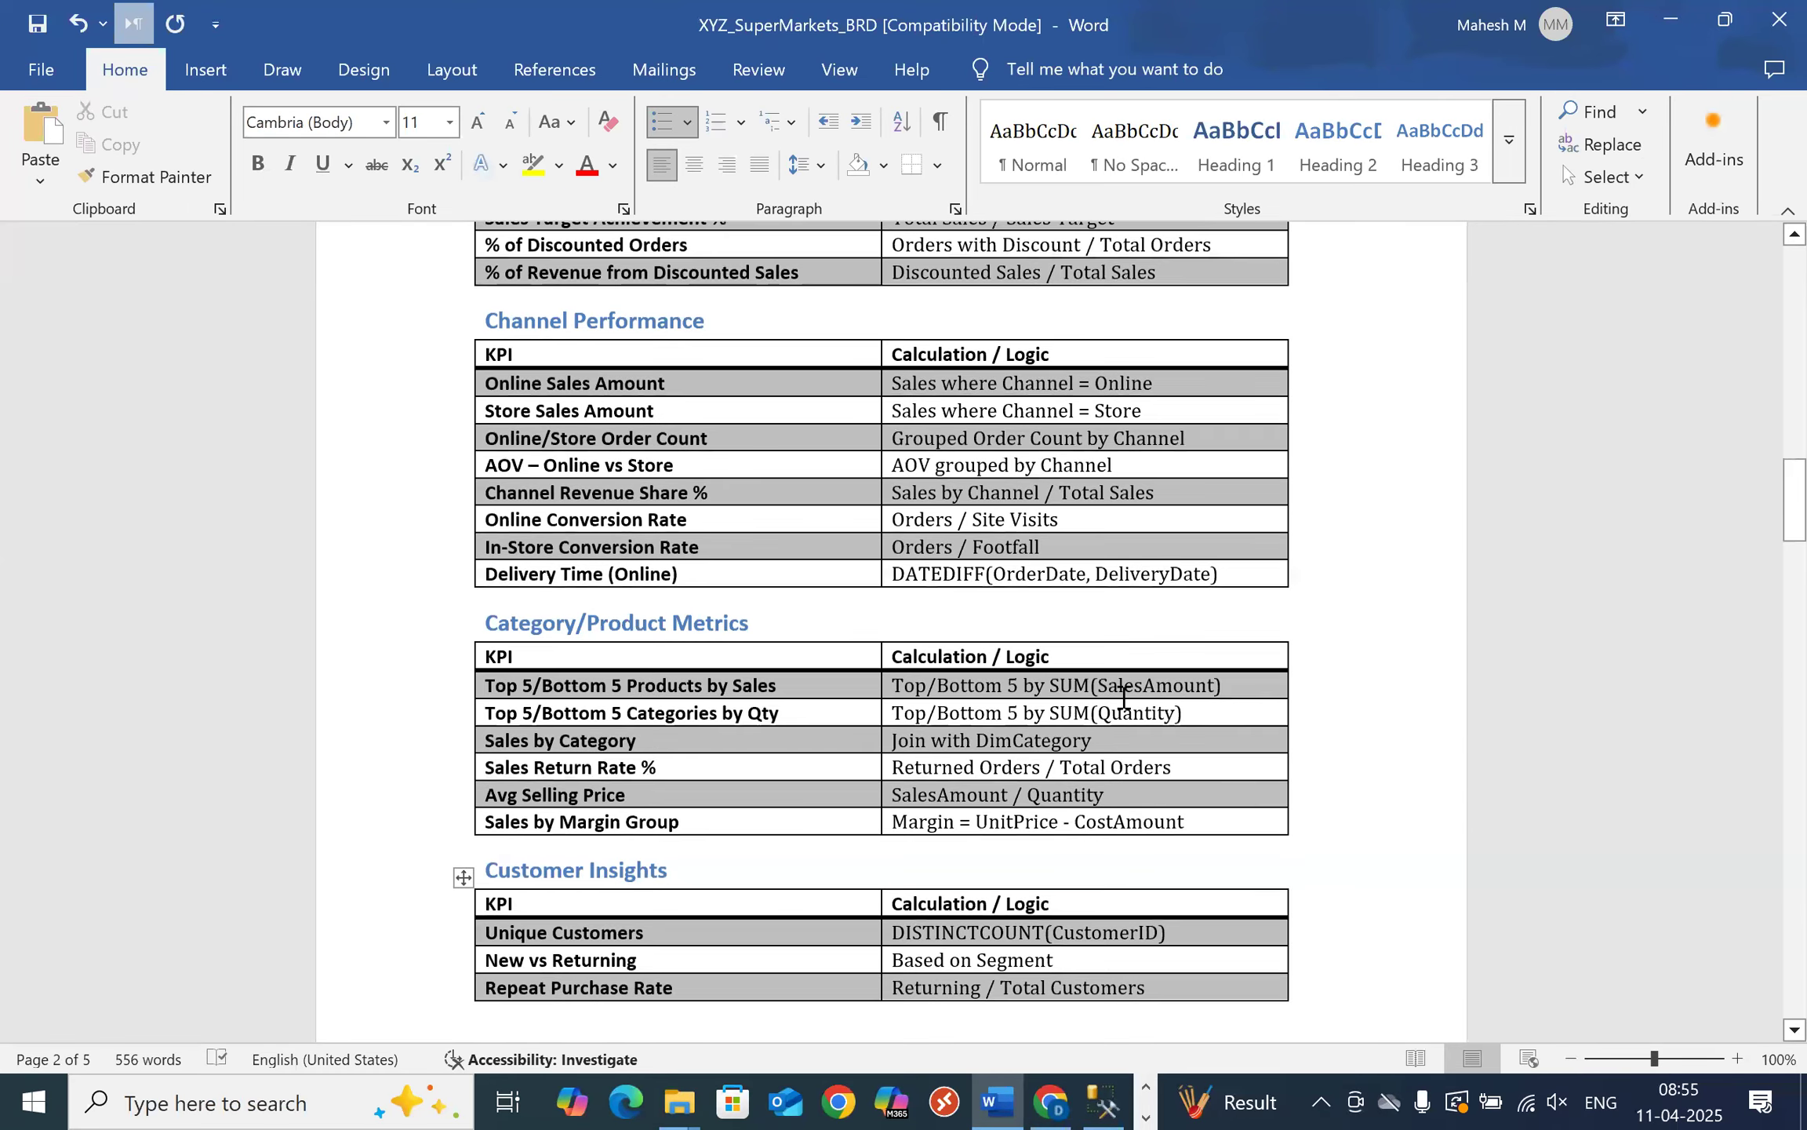
{"action": "scroll", "coordinate": [1124, 696], "scroll_direction": "up", "scroll_amount": 3}
{"action": "scroll", "coordinate": [1069, 645], "scroll_direction": "up", "scroll_amount": 3}
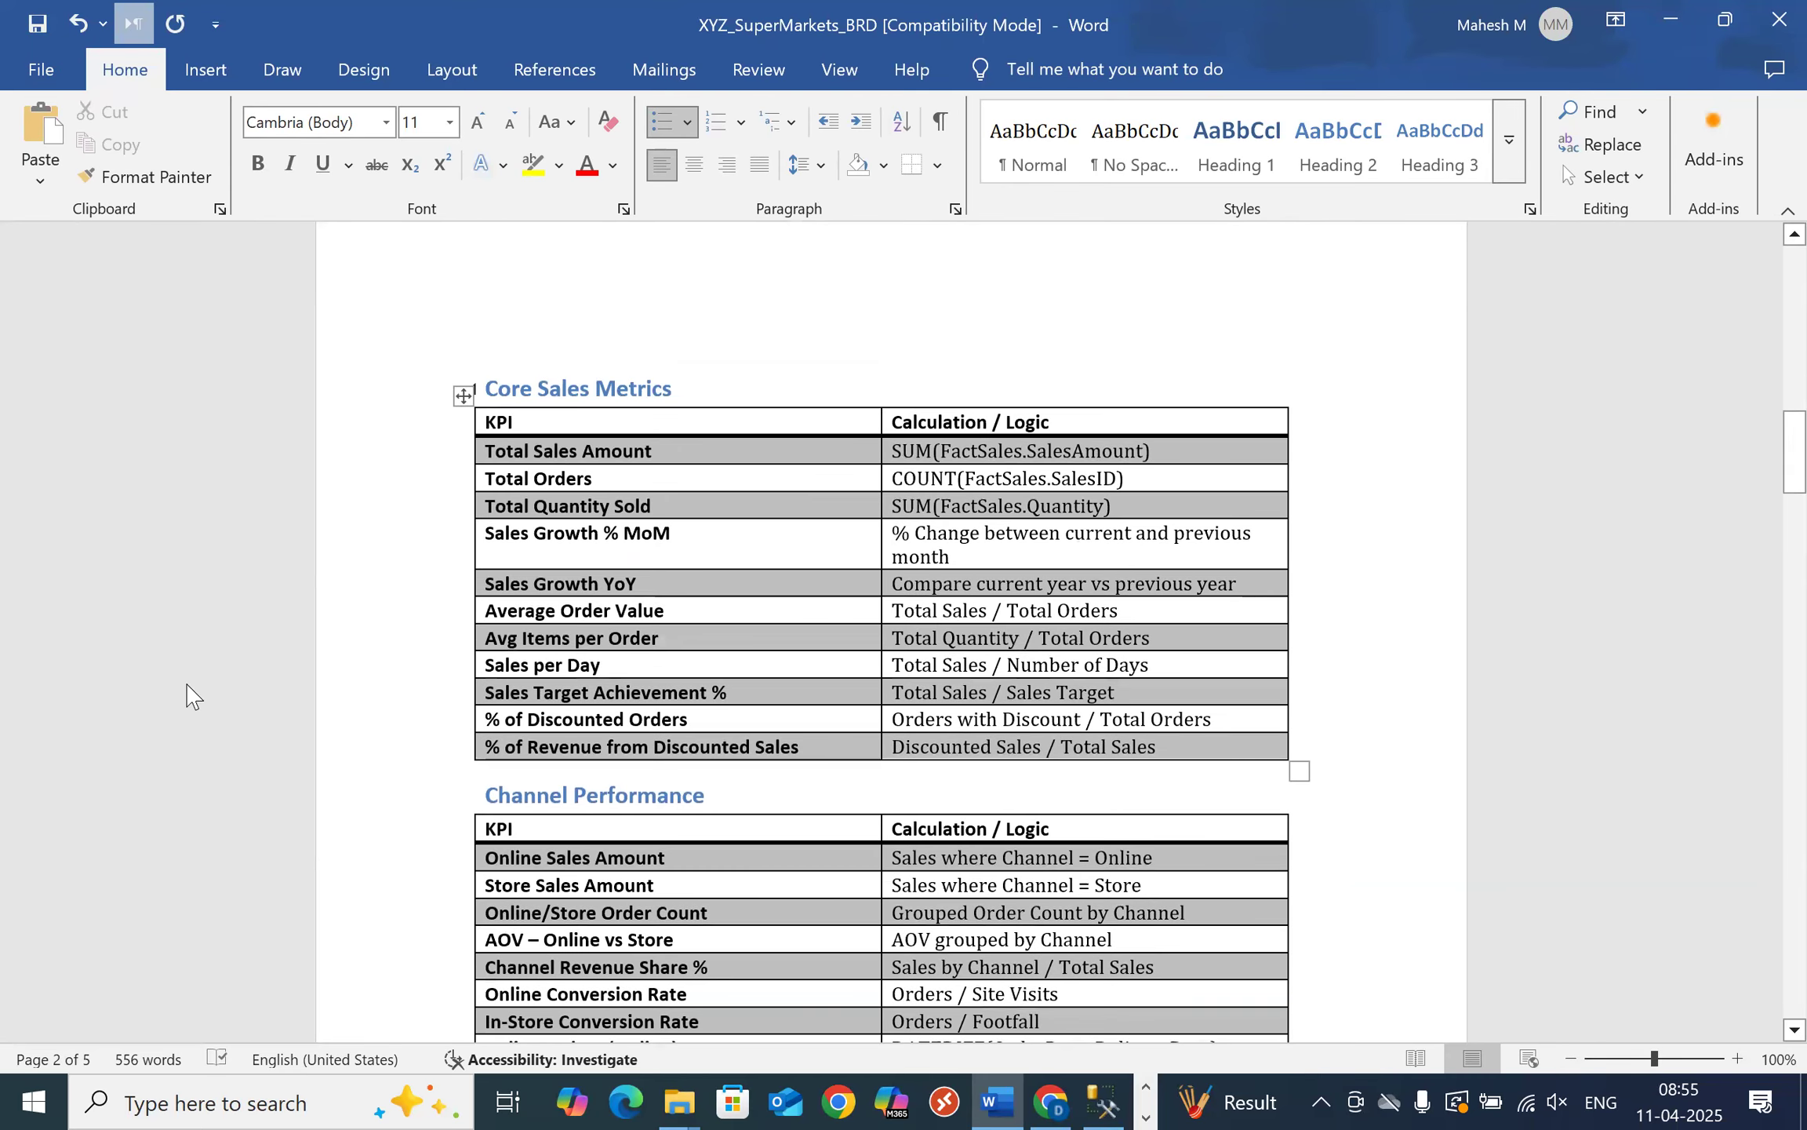
- Open the Project Training 1 document from the Project Training folder on the Desktop
{"action": "key", "text": "alt+Tab"}
{"action": "left_click", "coordinate": [684, 1101]}
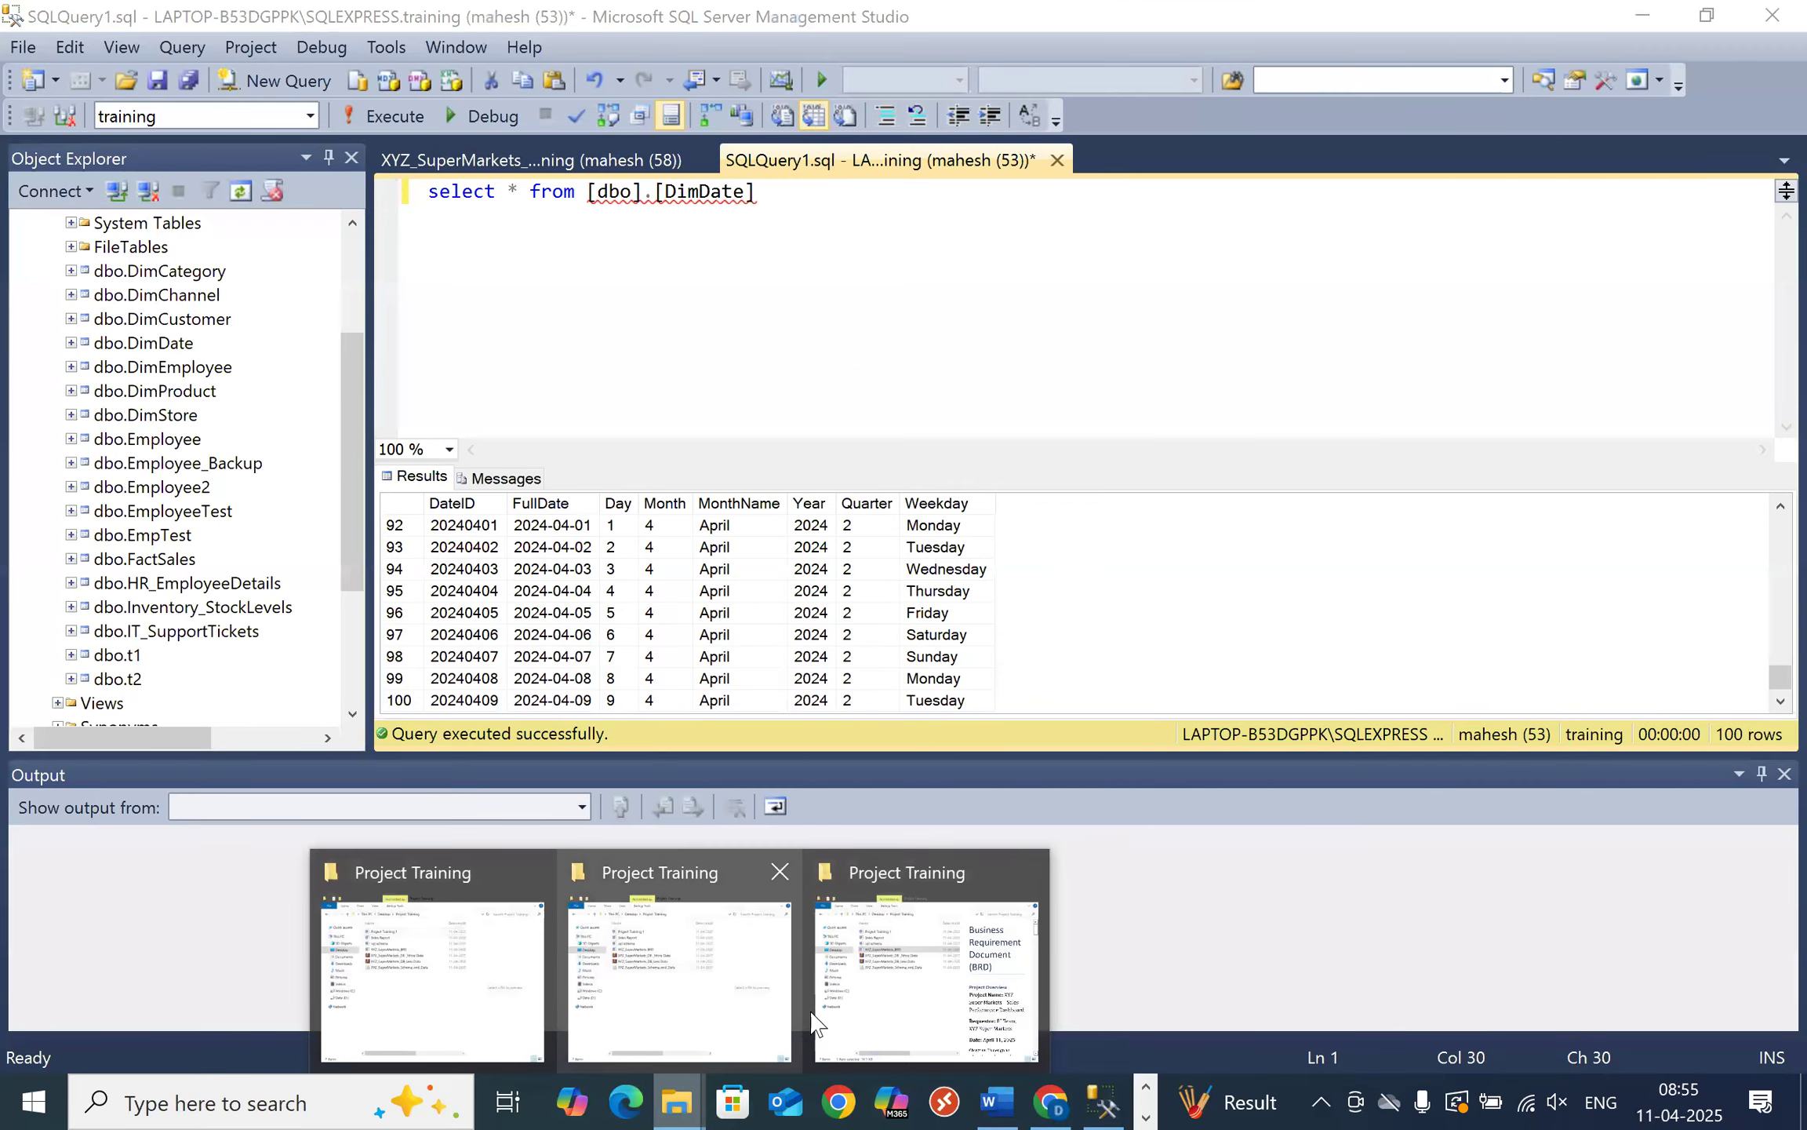
{"action": "left_click", "coordinate": [711, 1053]}
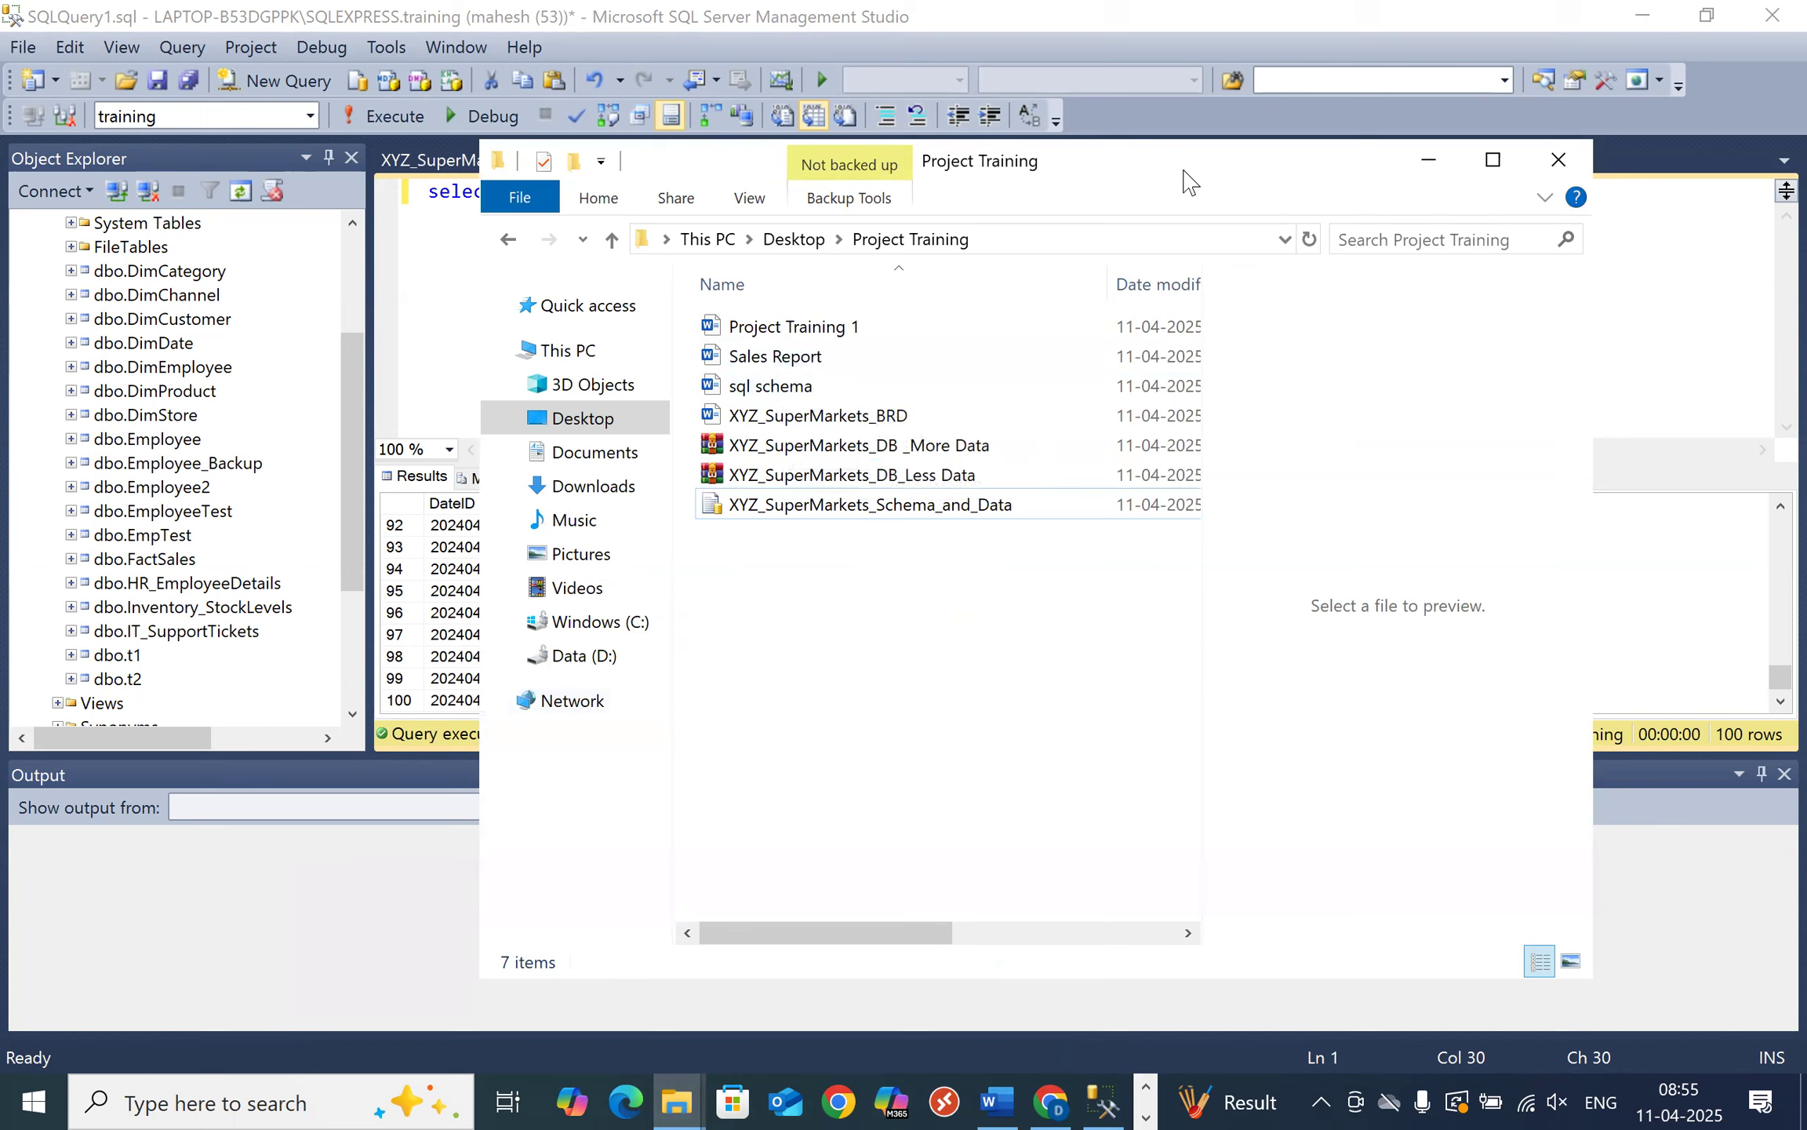
{"action": "left_click_drag", "start_coordinate": [1194, 163], "coordinate": [1194, 224]}
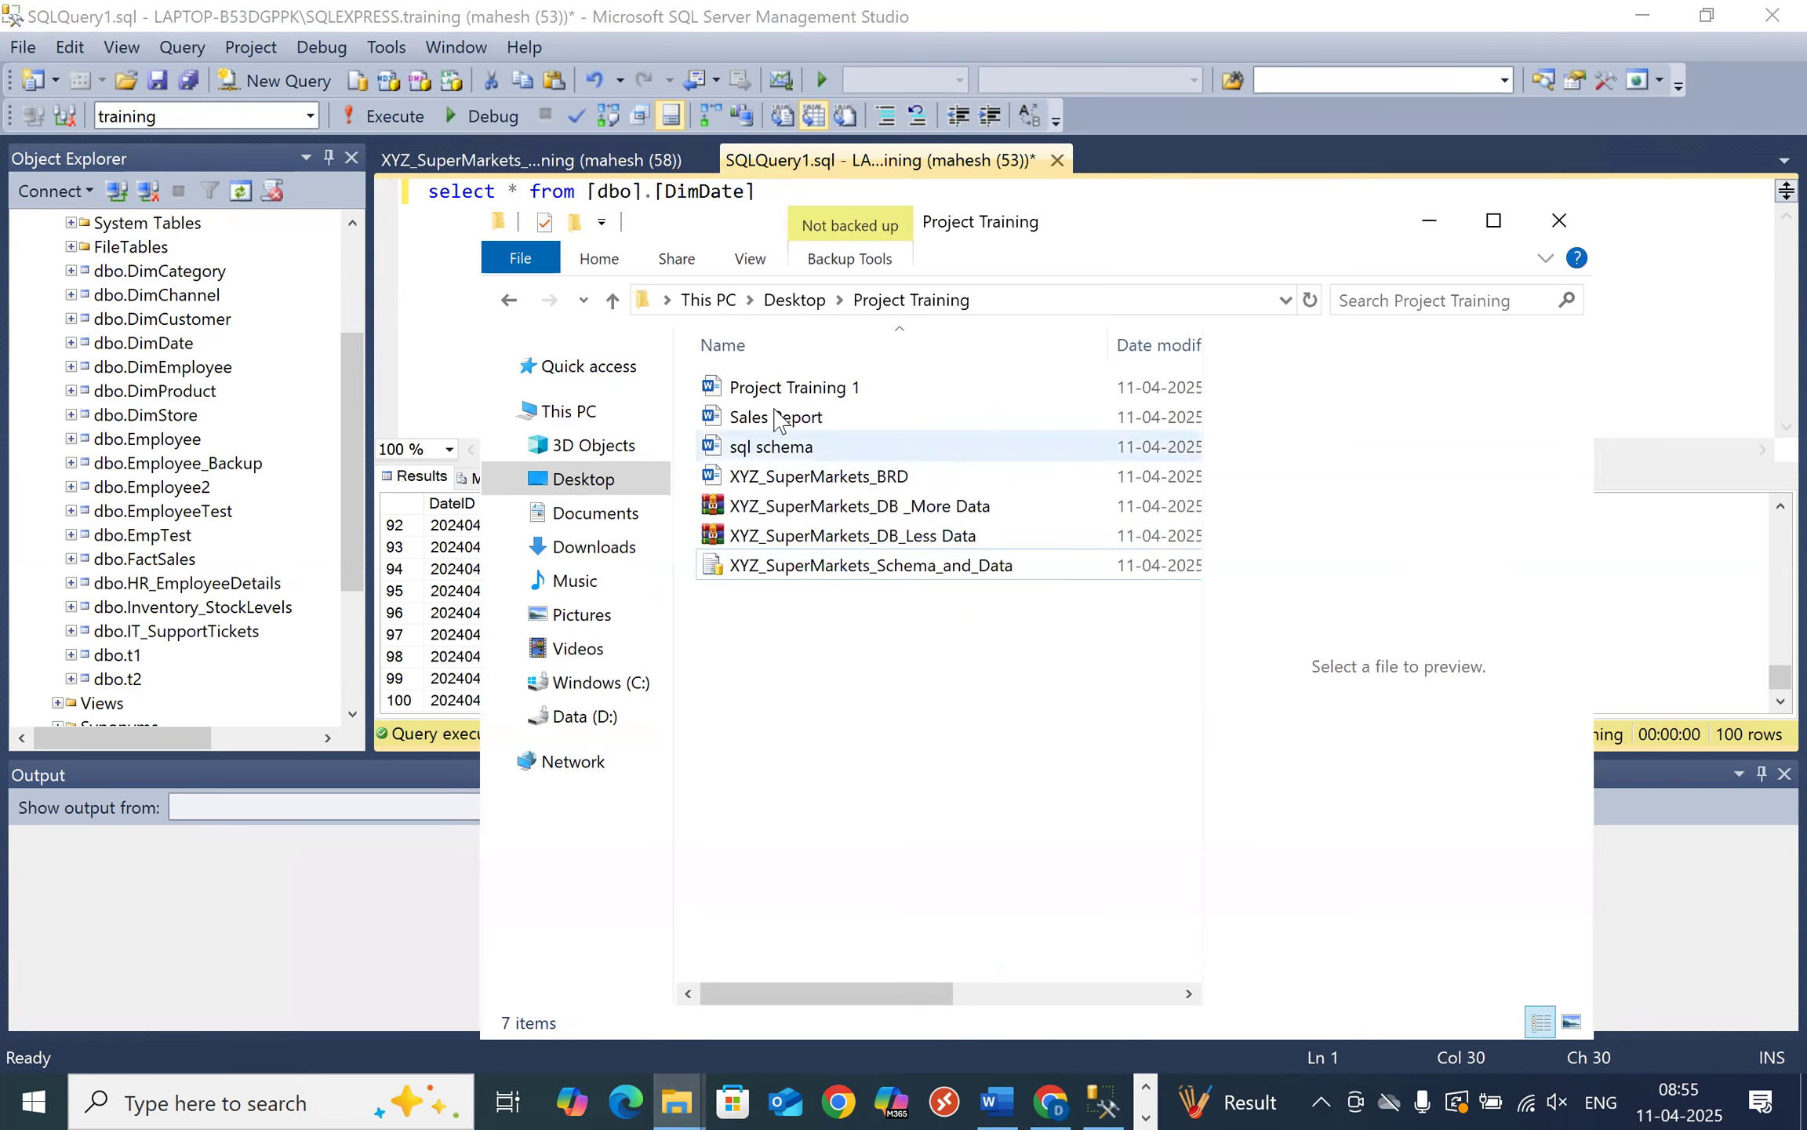
{"action": "left_click", "coordinate": [778, 390]}
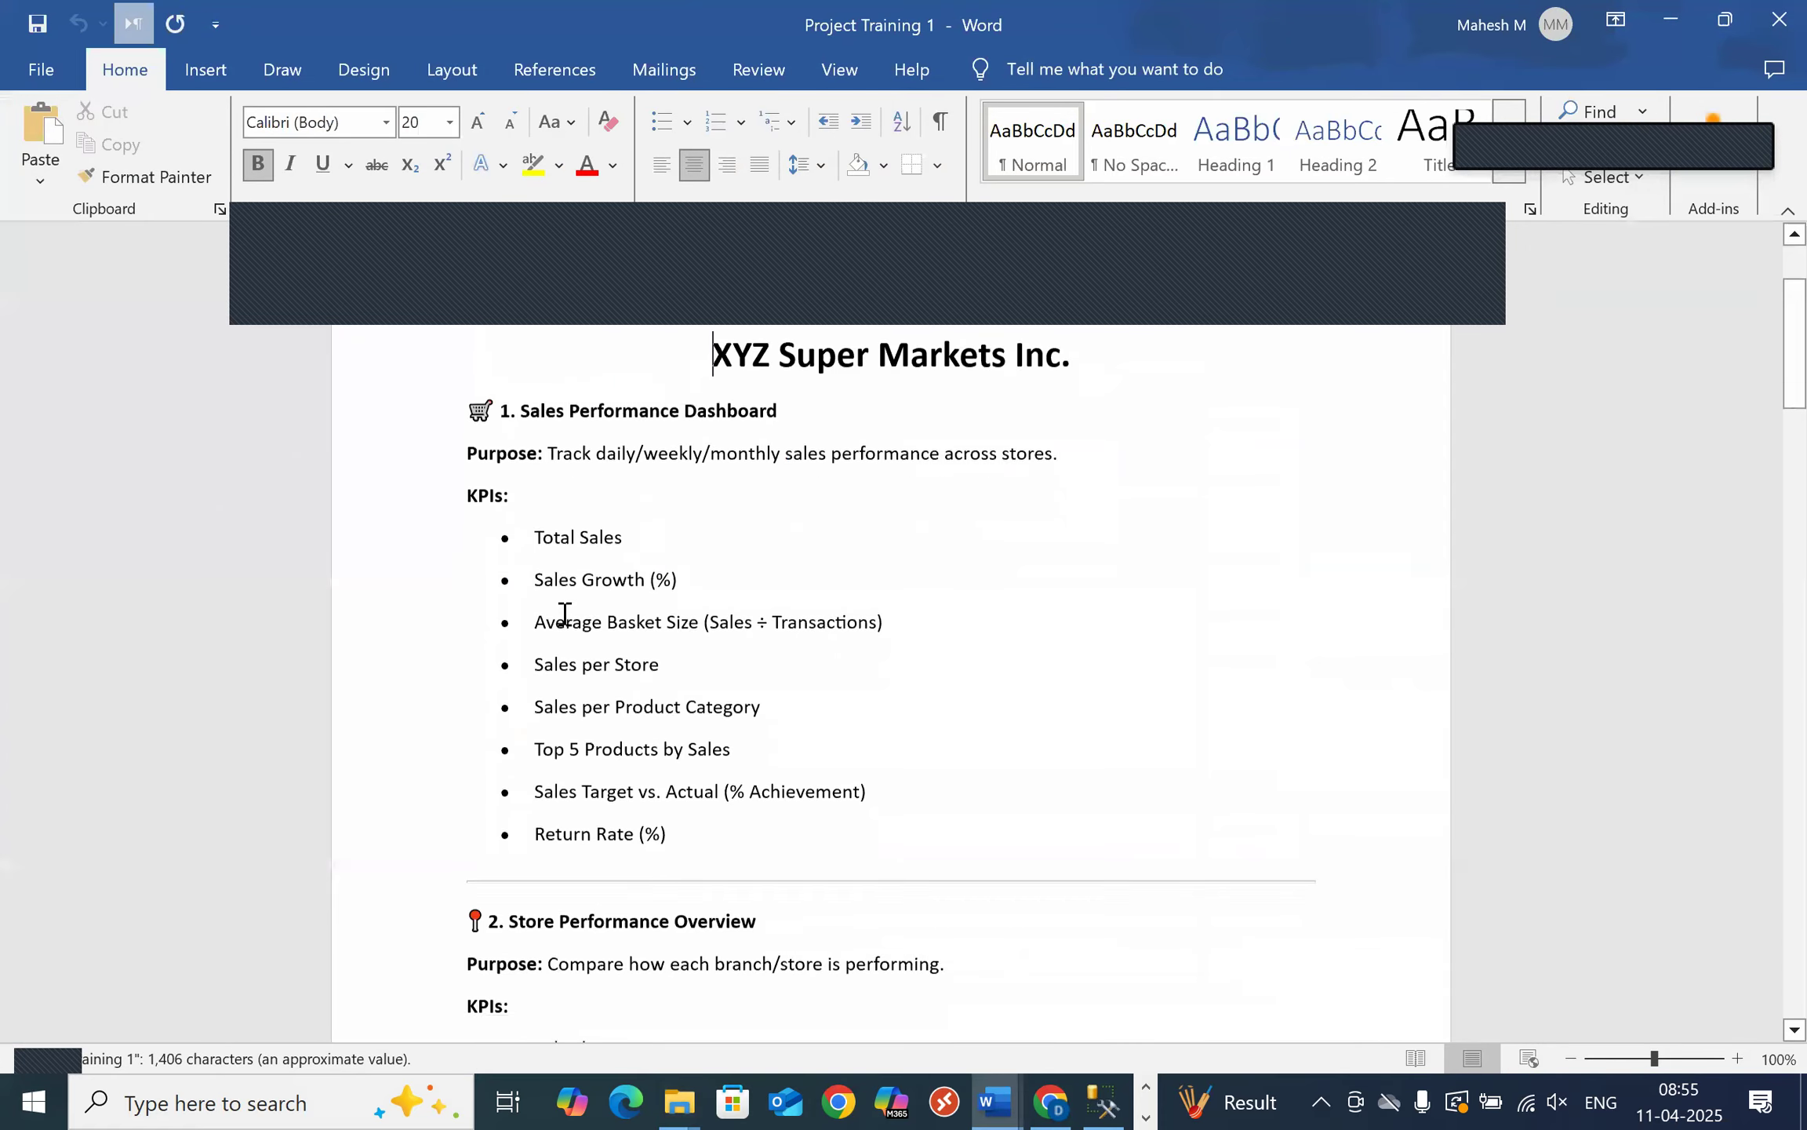
- Read through the dashboard purposes and KPI lists in the Project Training 1 document and close it
{"action": "scroll", "coordinate": [565, 614], "scroll_direction": "down", "scroll_amount": 5}
{"action": "scroll", "coordinate": [1205, 565], "scroll_direction": "down", "scroll_amount": 6}
{"action": "left_click_drag", "start_coordinate": [1794, 565], "coordinate": [1474, 683]}
{"action": "scroll", "coordinate": [1352, 693], "scroll_direction": "up", "scroll_amount": 3}
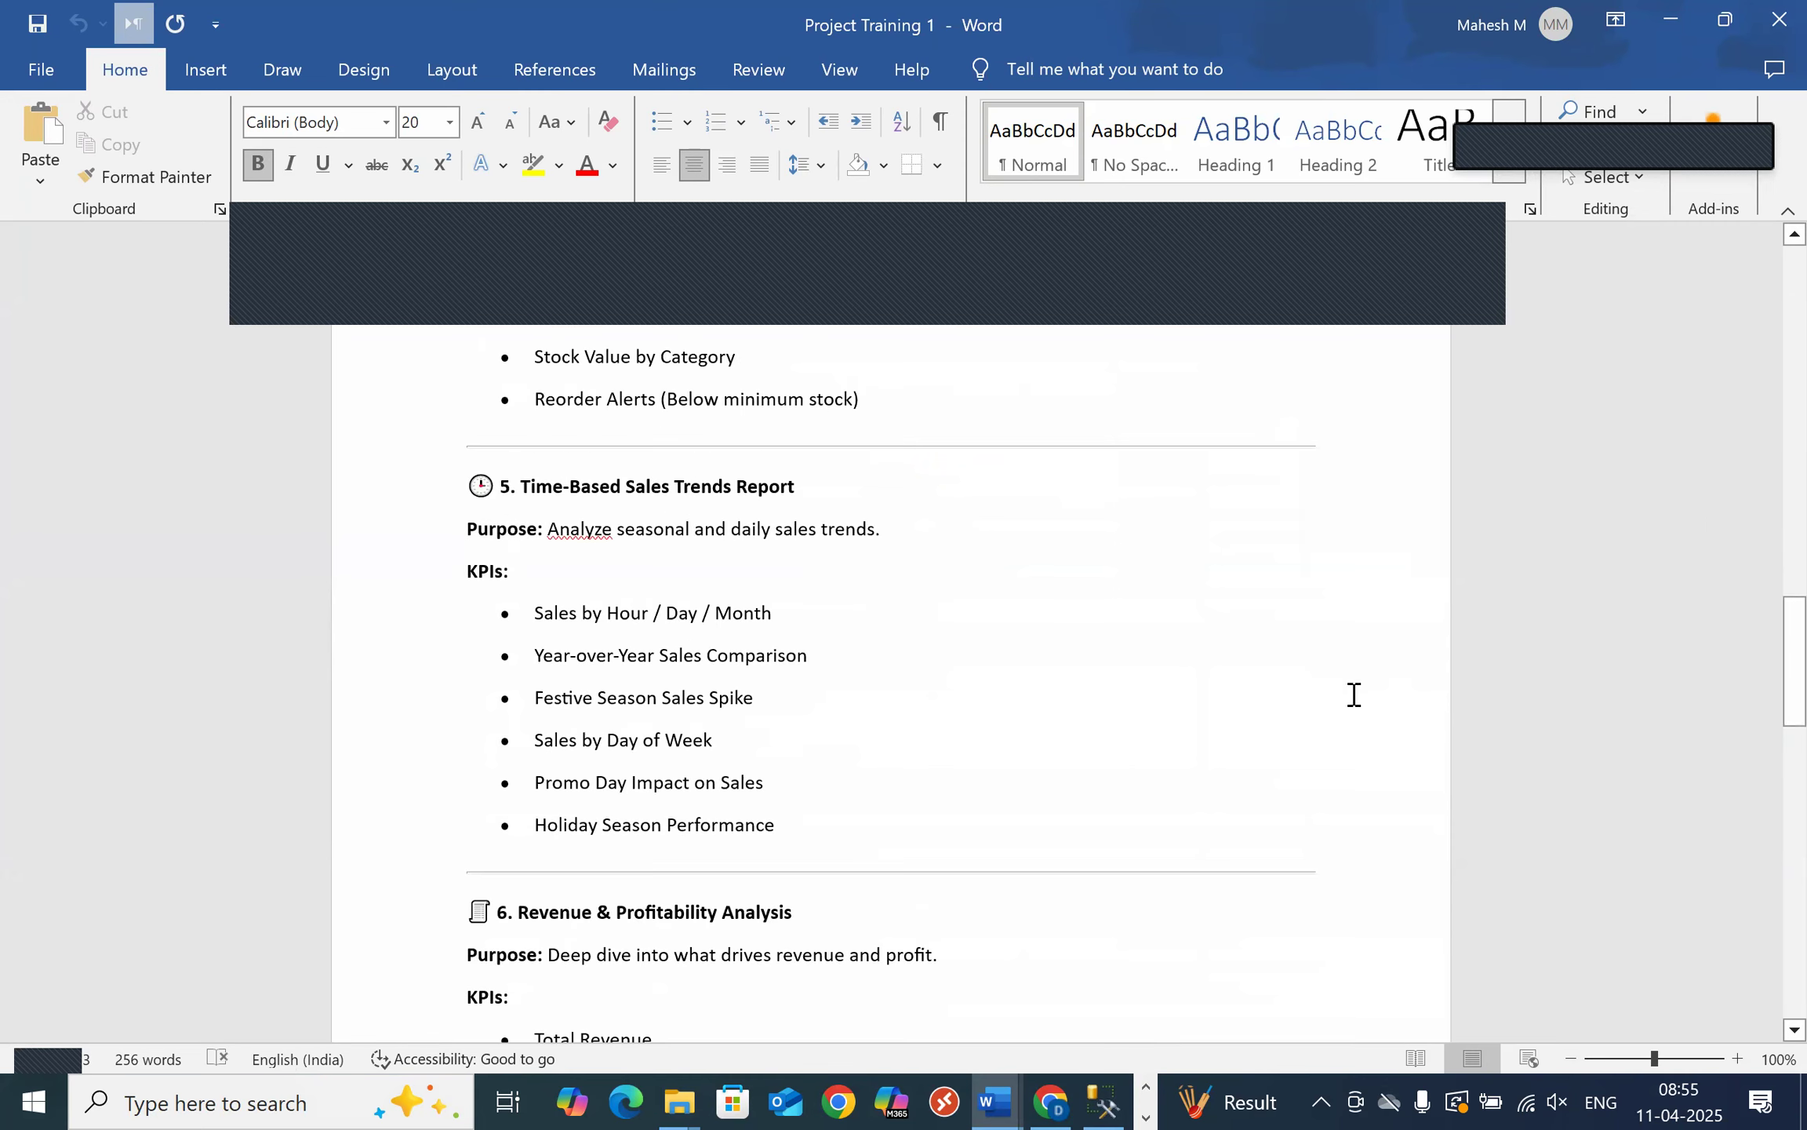
{"action": "scroll", "coordinate": [1367, 632], "scroll_direction": "down", "scroll_amount": 12}
{"action": "scroll", "coordinate": [1367, 632], "scroll_direction": "up", "scroll_amount": 3}
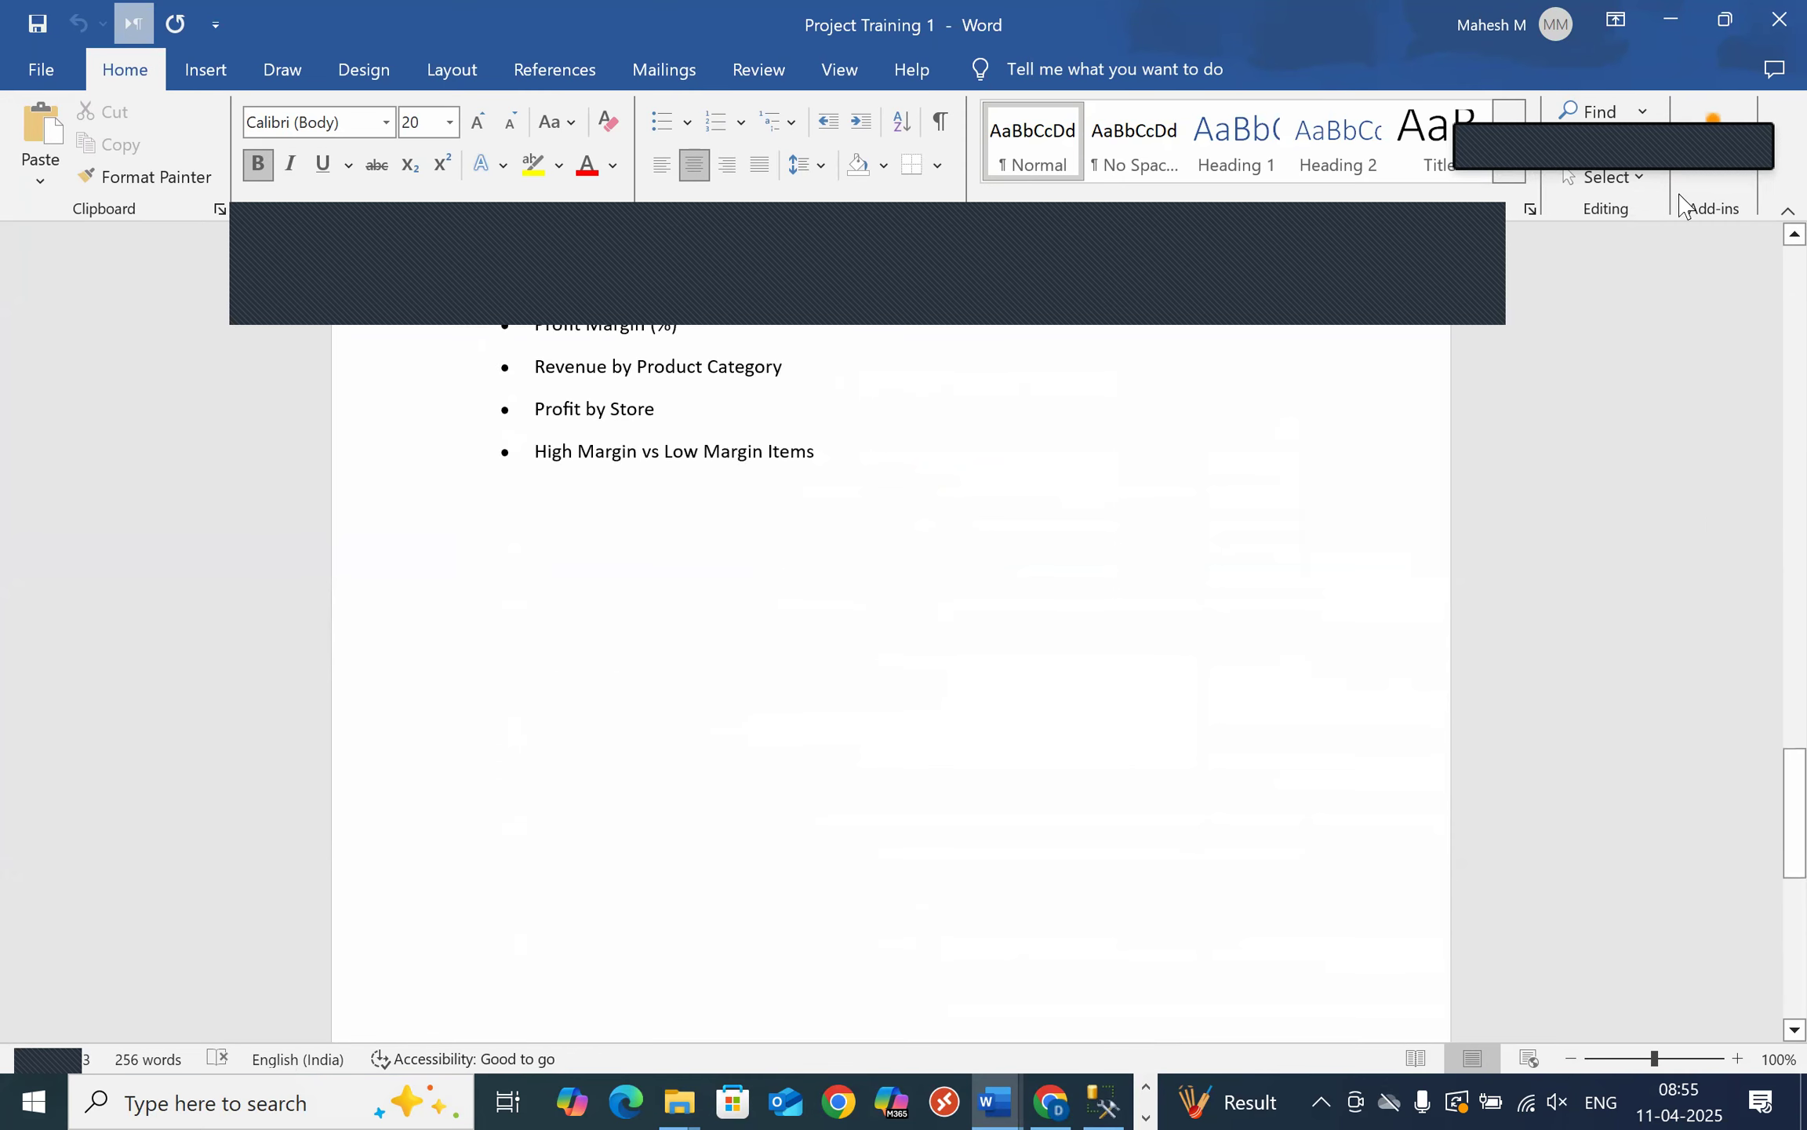
{"action": "left_click", "coordinate": [1780, 19]}
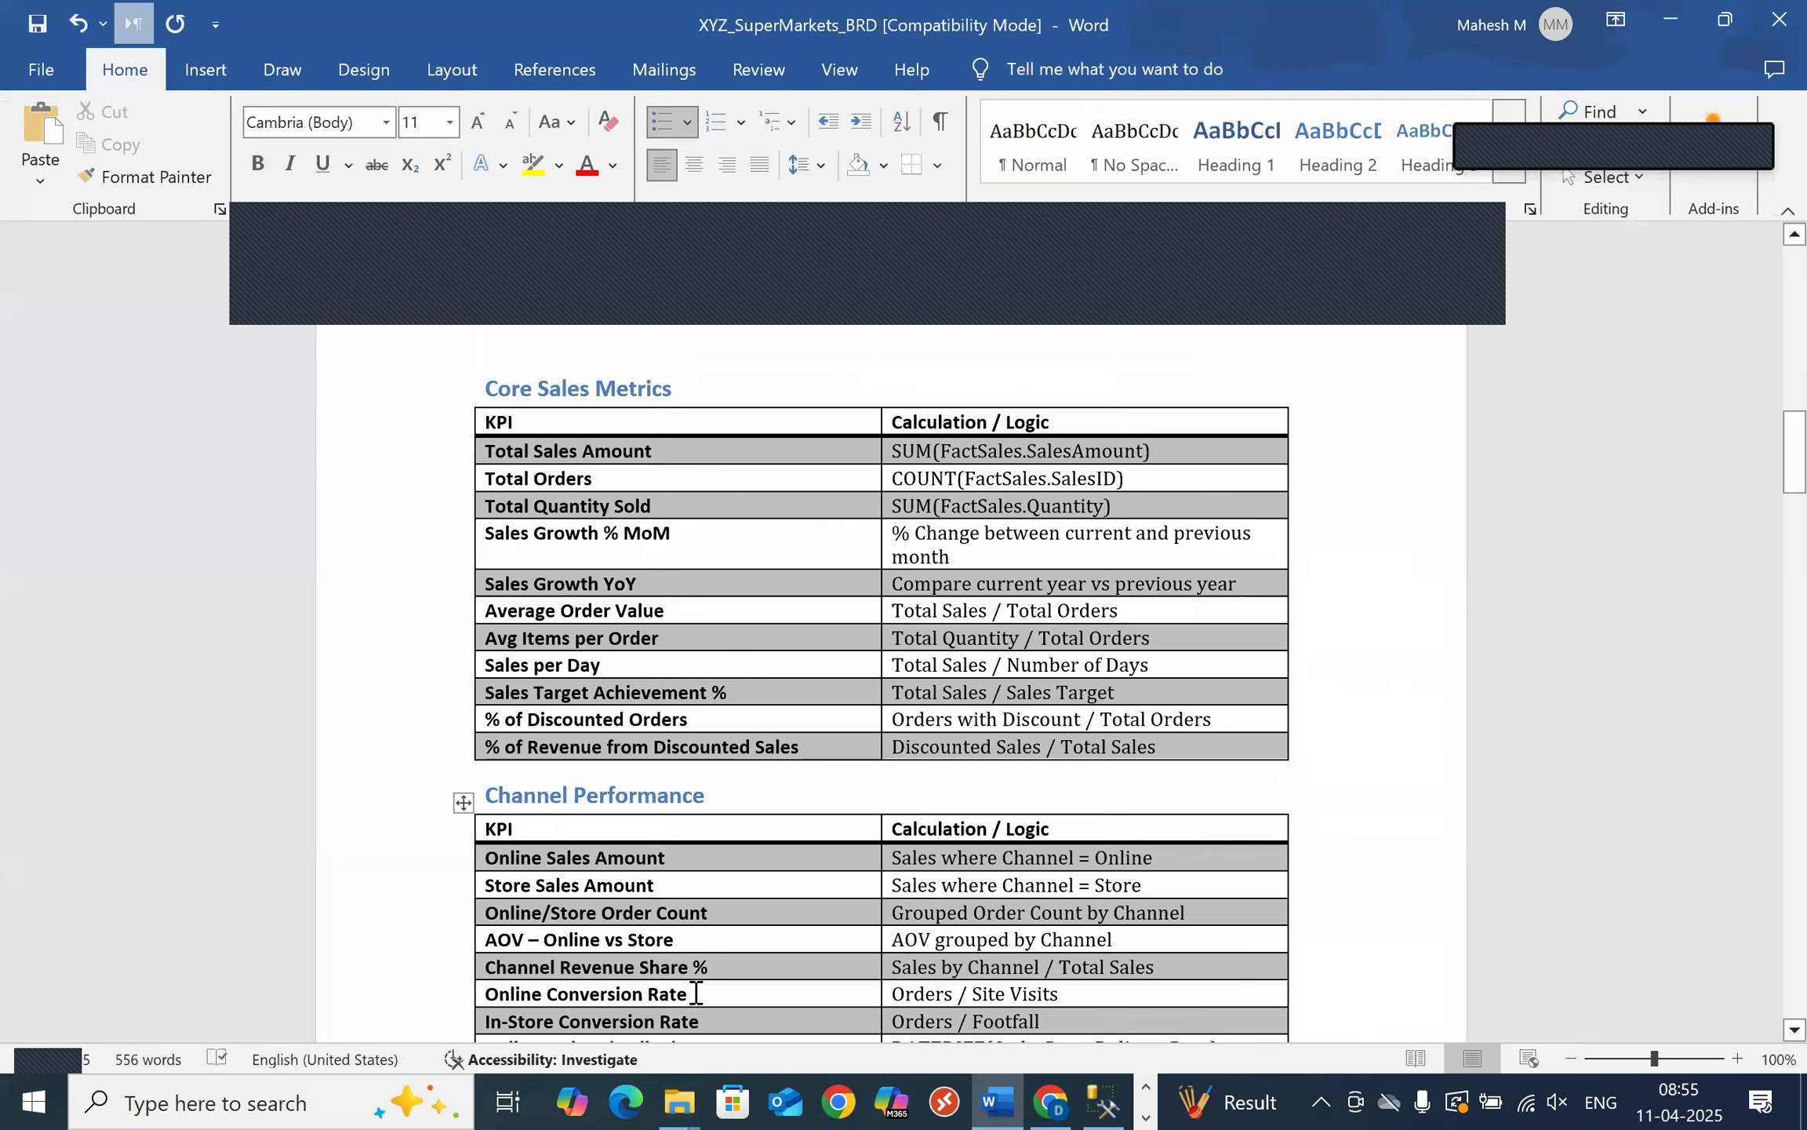
- Open the sql schema document from the project folder and go to its Relationships for Power BI section
{"action": "left_click", "coordinate": [679, 1100]}
{"action": "left_click", "coordinate": [685, 976]}
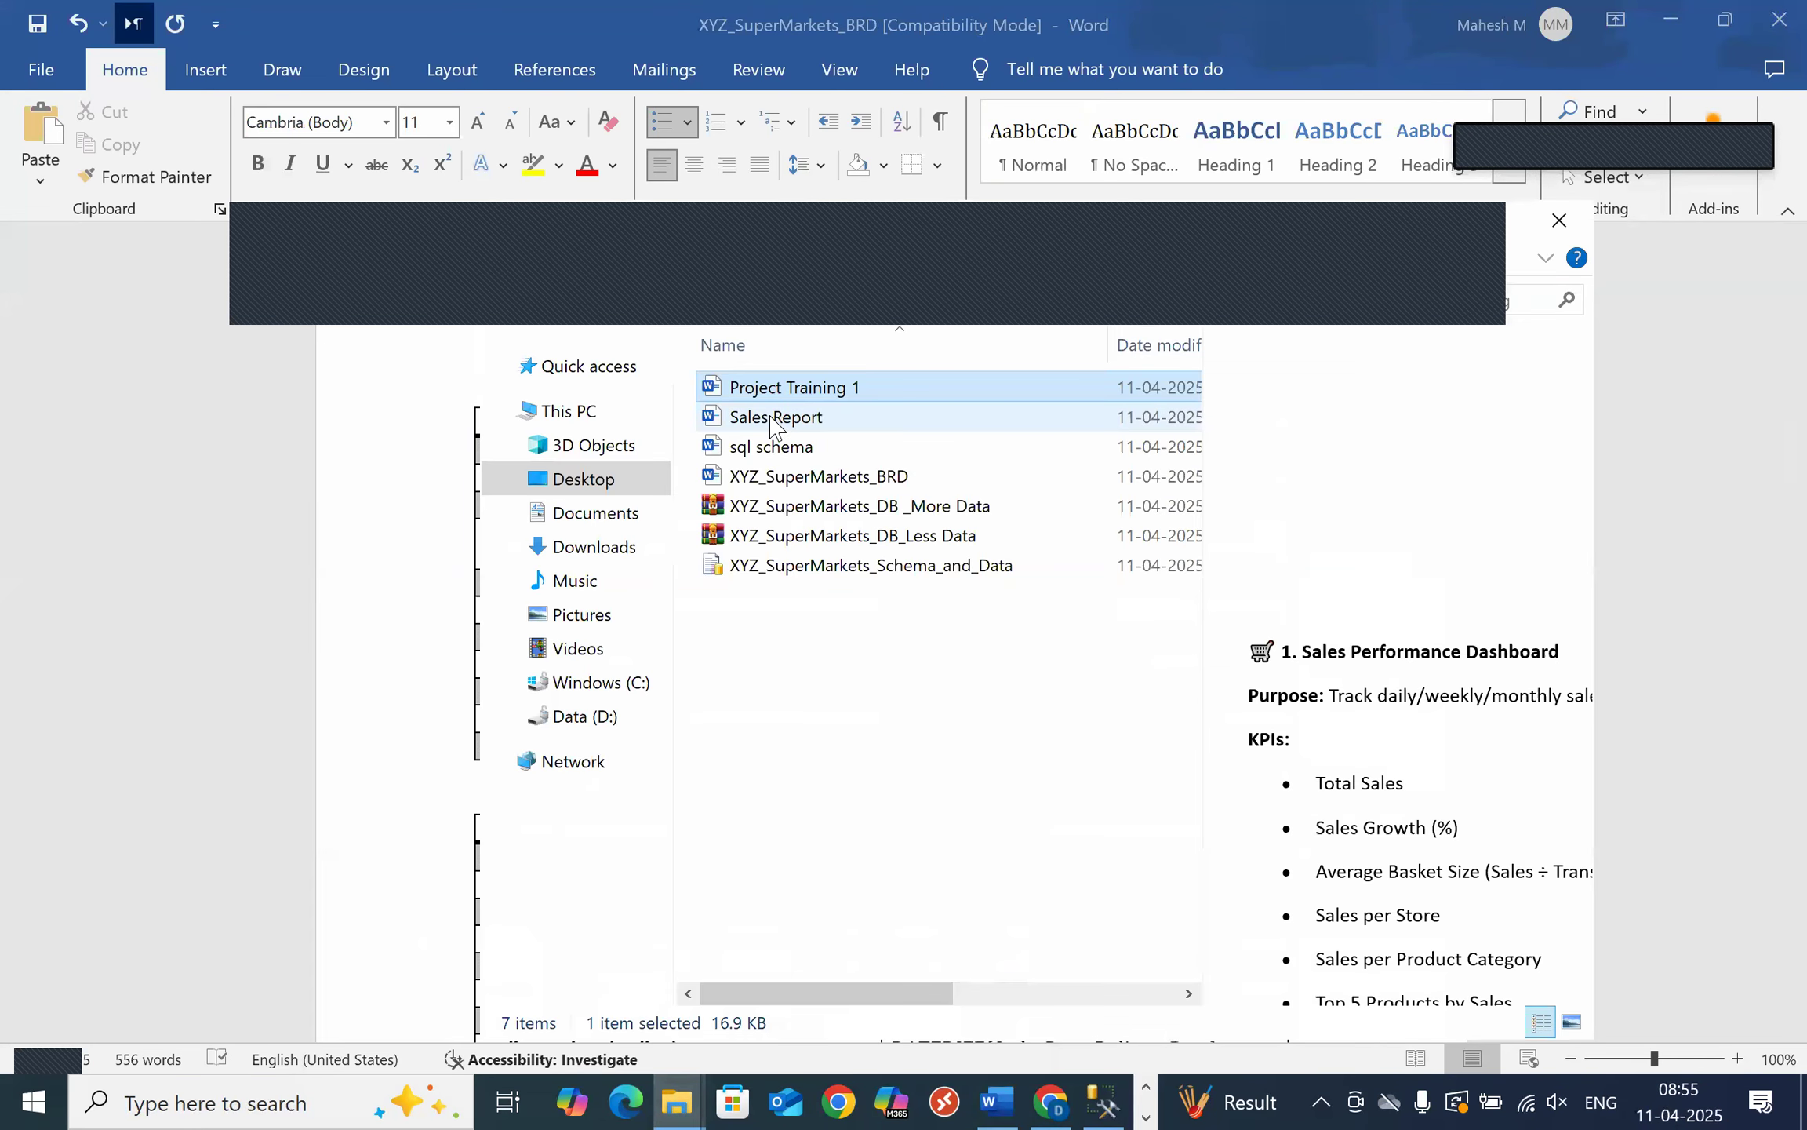
{"action": "double_click", "coordinate": [771, 446]}
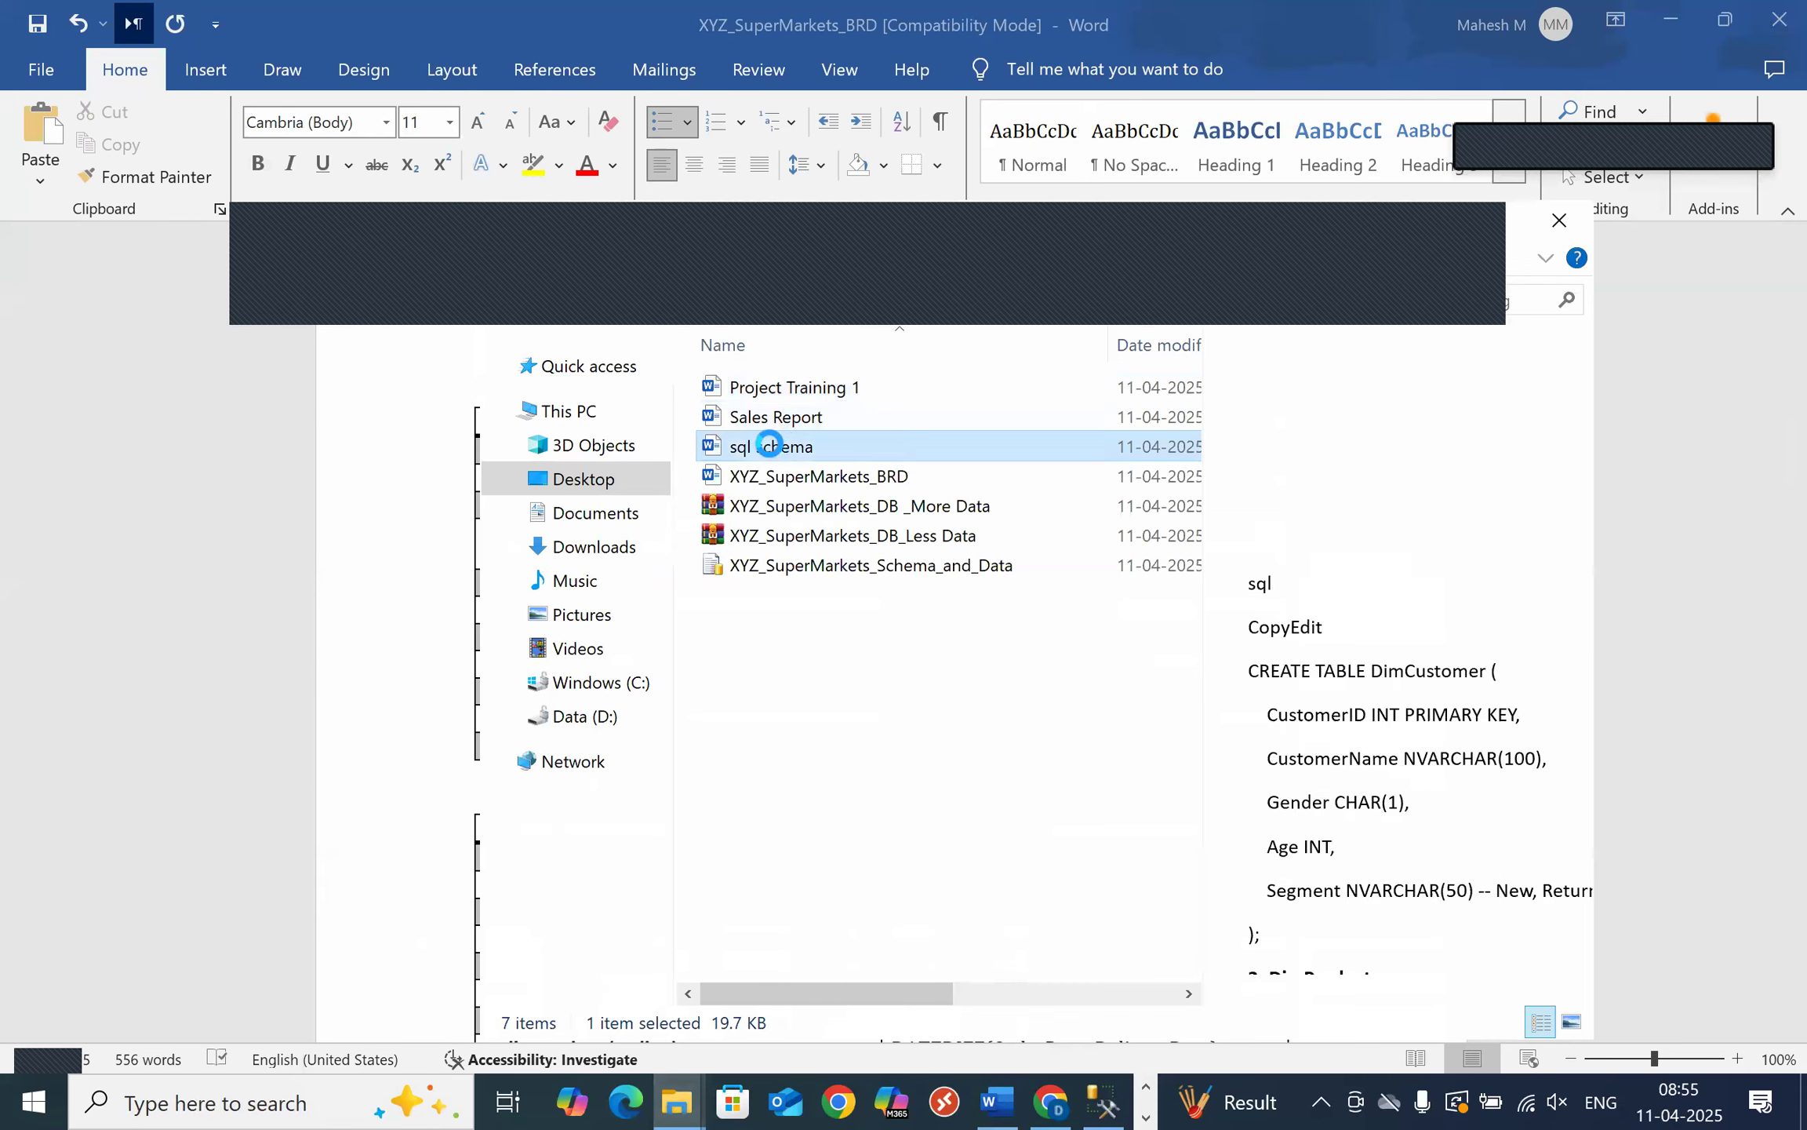
{"action": "scroll", "coordinate": [1030, 546], "scroll_direction": "down", "scroll_amount": 15}
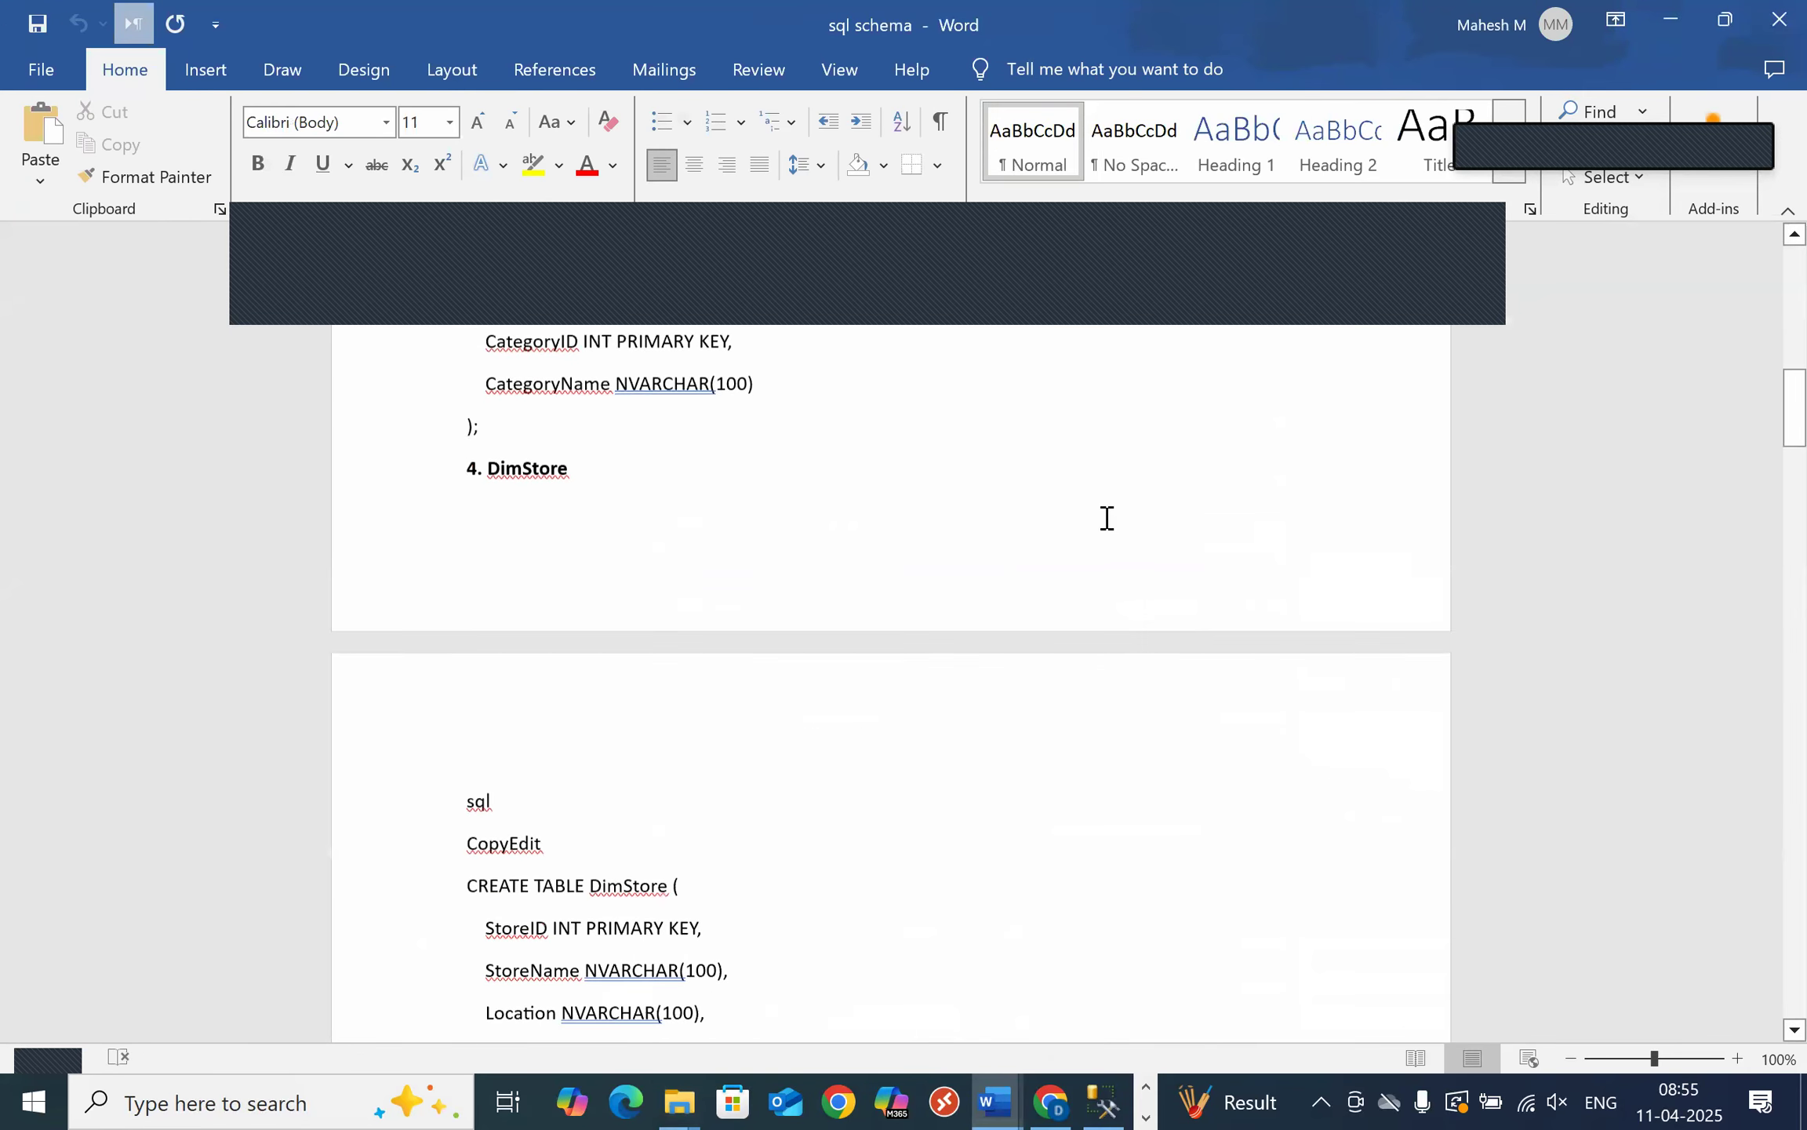
{"action": "left_click_drag", "start_coordinate": [1792, 478], "coordinate": [1768, 980]}
{"action": "scroll", "coordinate": [1452, 621], "scroll_direction": "down", "scroll_amount": 2}
{"action": "scroll", "coordinate": [1452, 621], "scroll_direction": "up", "scroll_amount": 3}
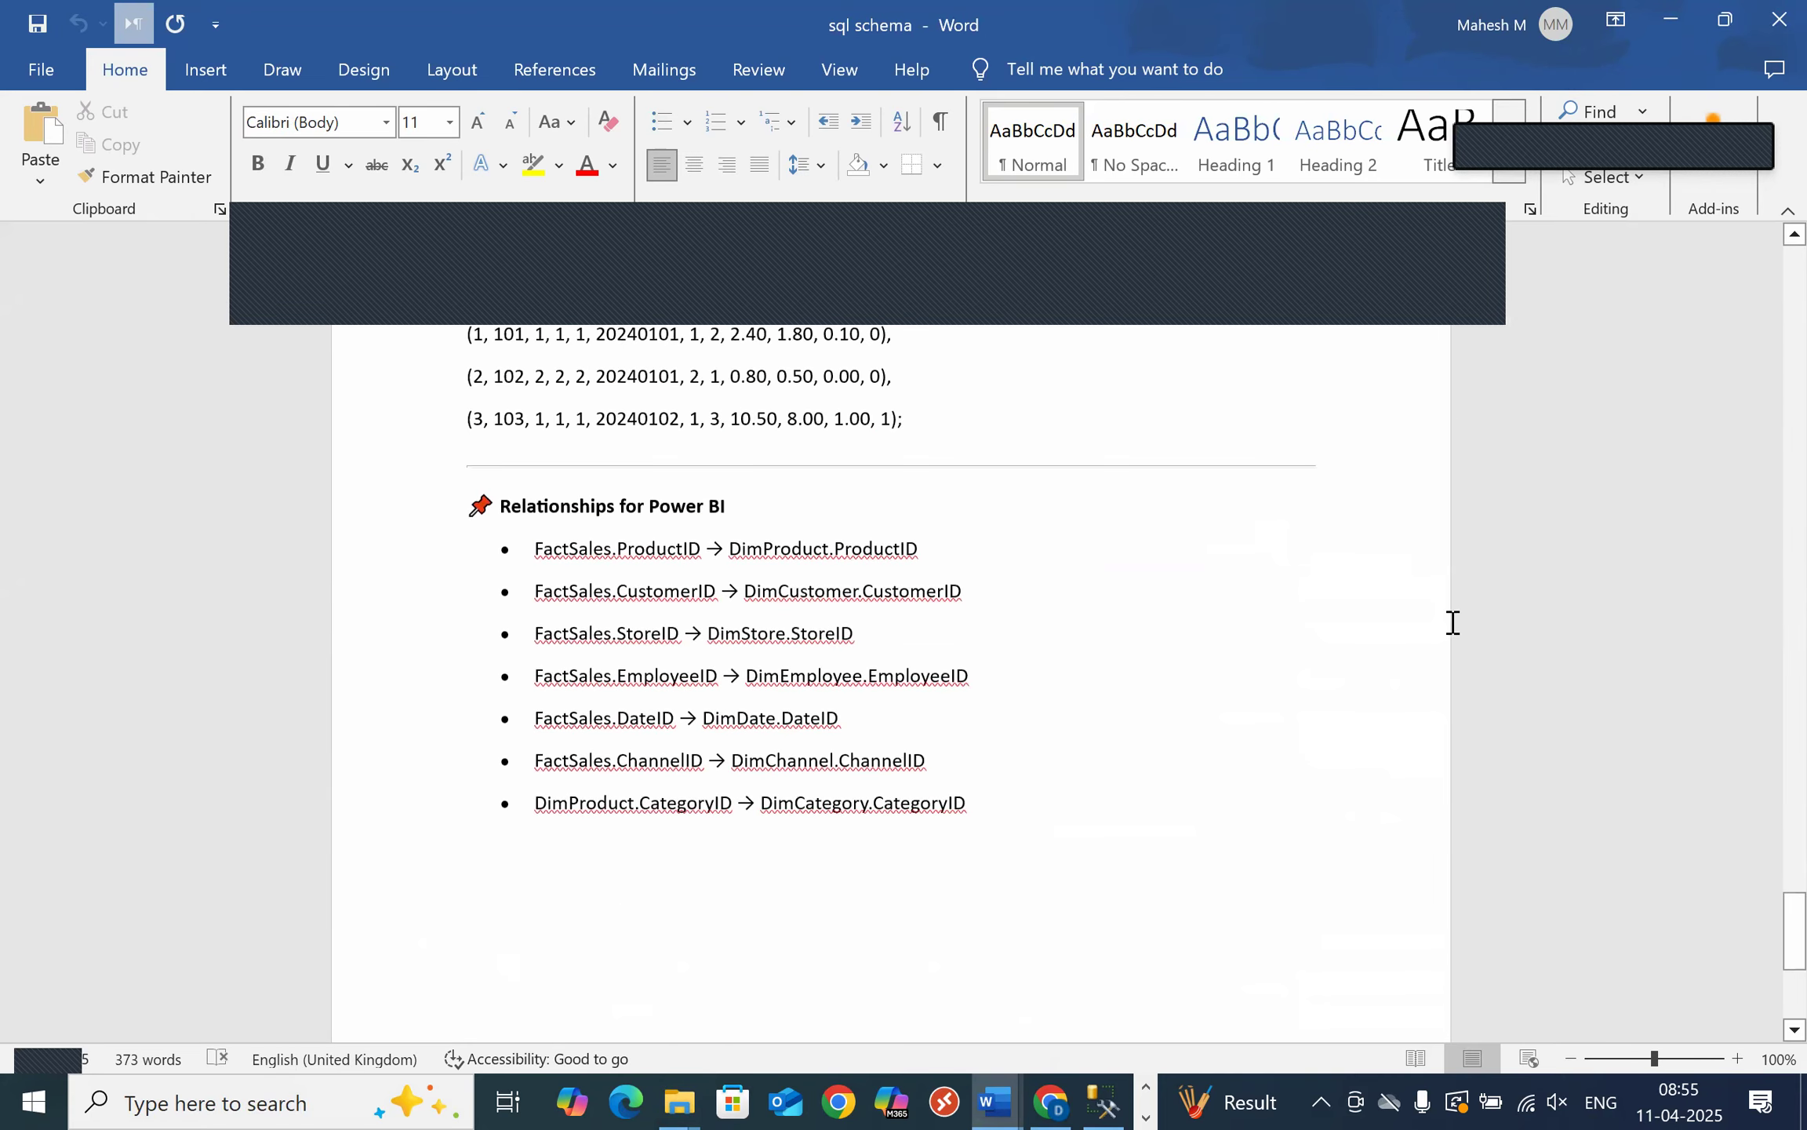
- Examine the Relationships for Power BI list, highlighting the DimStore.StoreID and DimCustomer.CustomerID links to FactSales
{"action": "left_click_drag", "start_coordinate": [968, 825], "coordinate": [432, 567]}
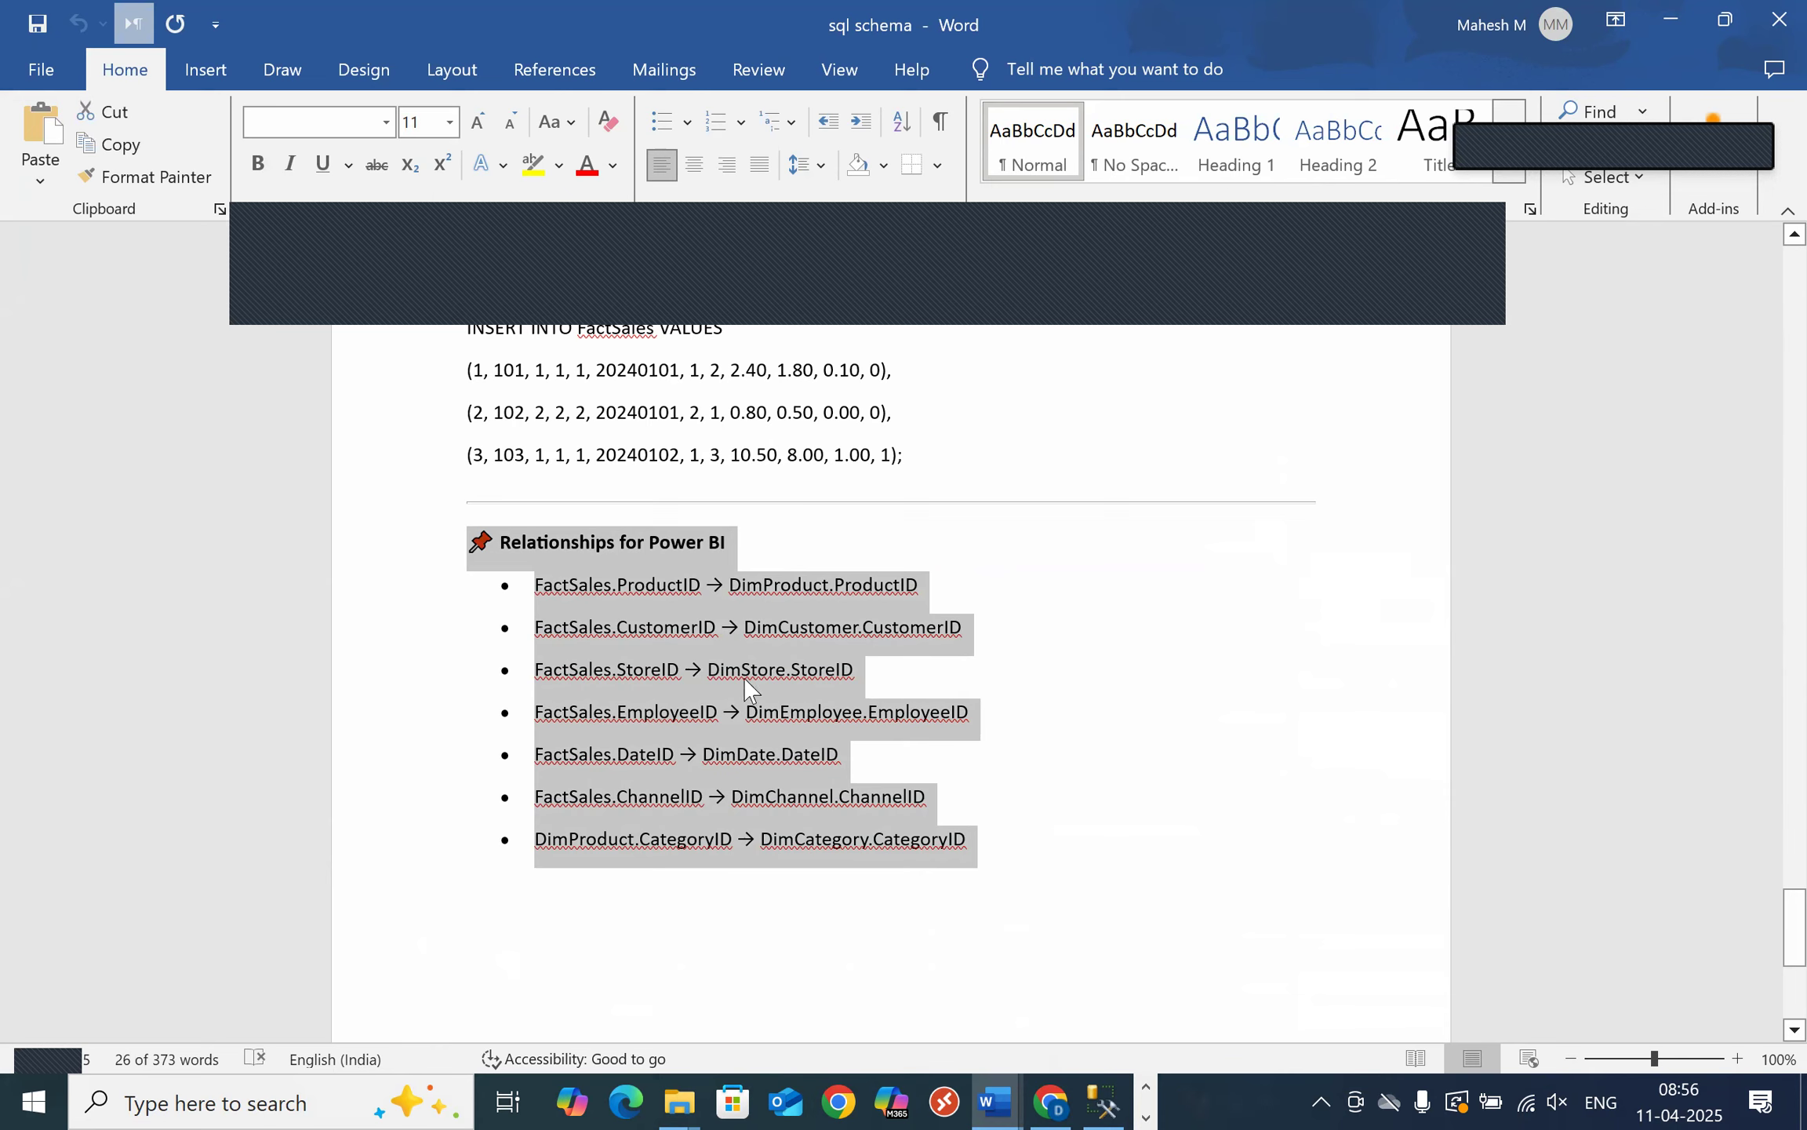
{"action": "left_click", "coordinate": [830, 968]}
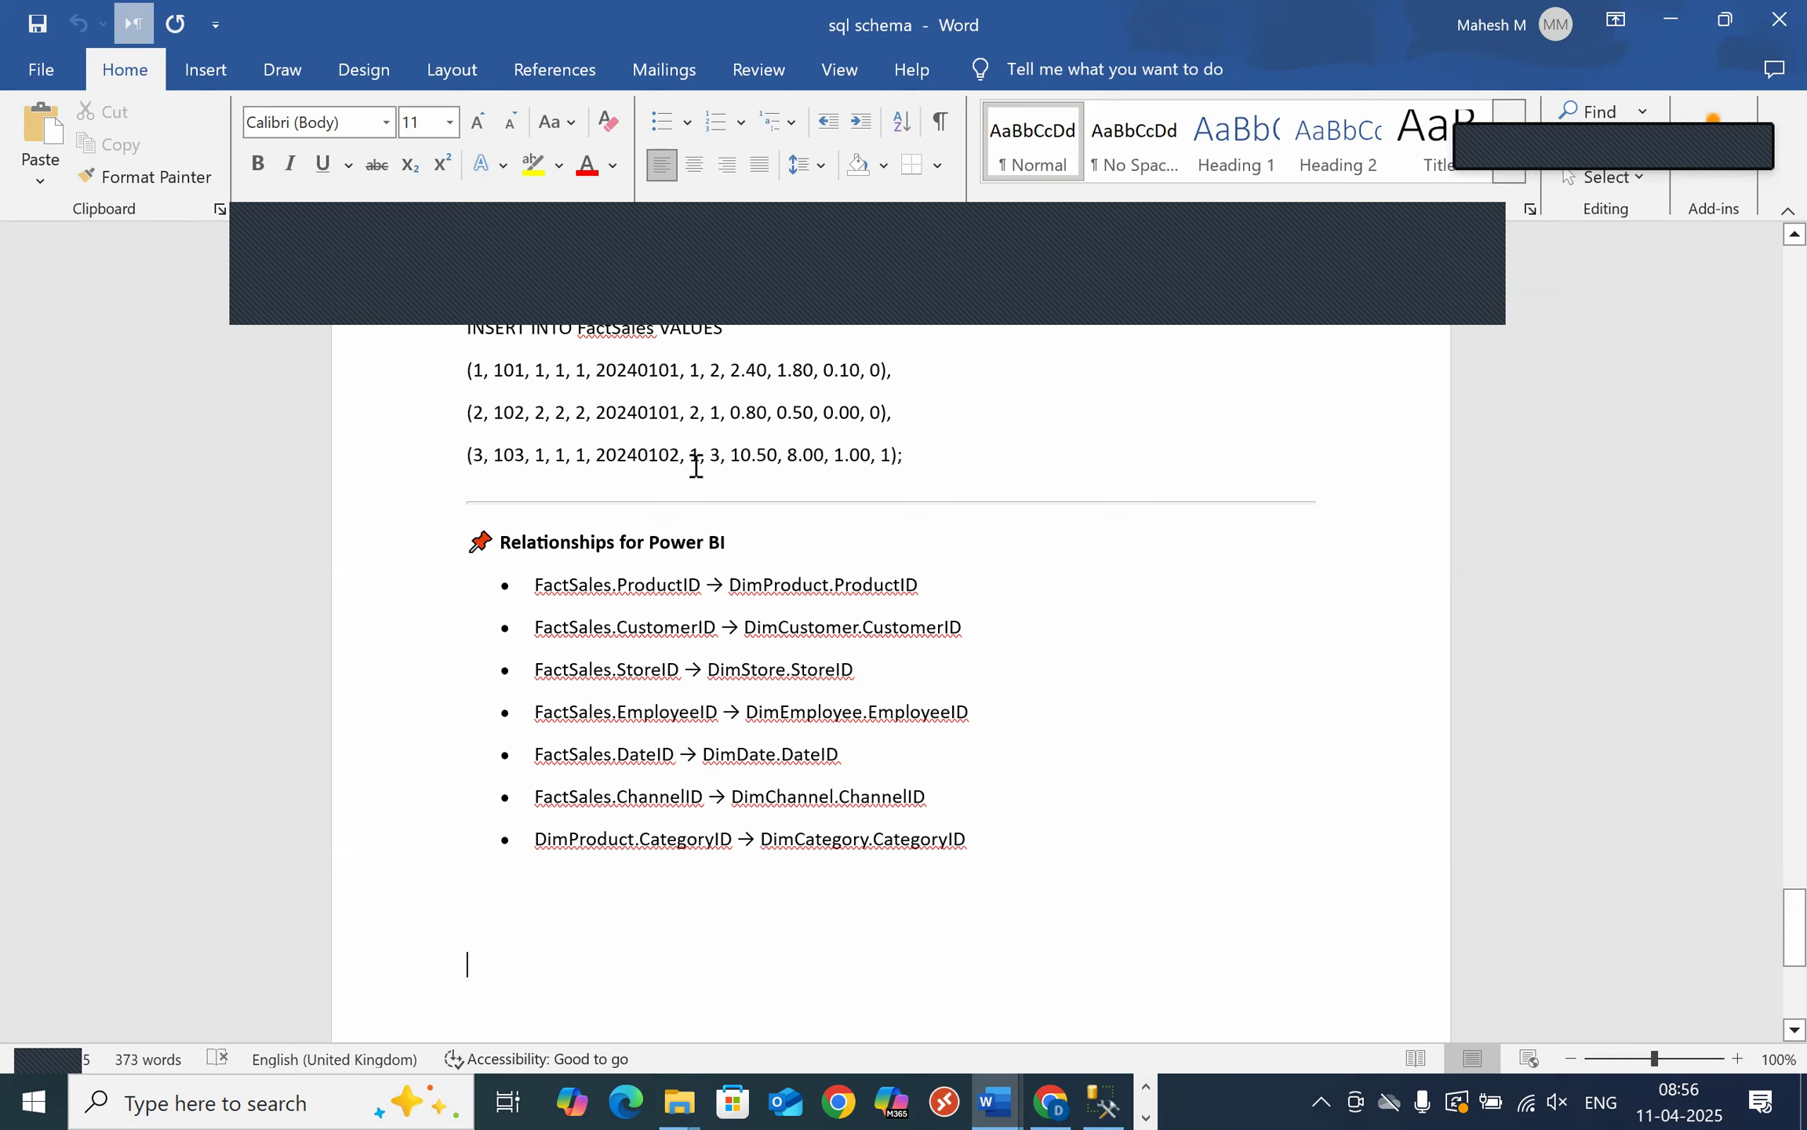
{"action": "scroll", "coordinate": [860, 604], "scroll_direction": "up", "scroll_amount": 1}
{"action": "scroll", "coordinate": [859, 604], "scroll_direction": "down", "scroll_amount": 1}
{"action": "left_click_drag", "start_coordinate": [854, 676], "coordinate": [720, 683]}
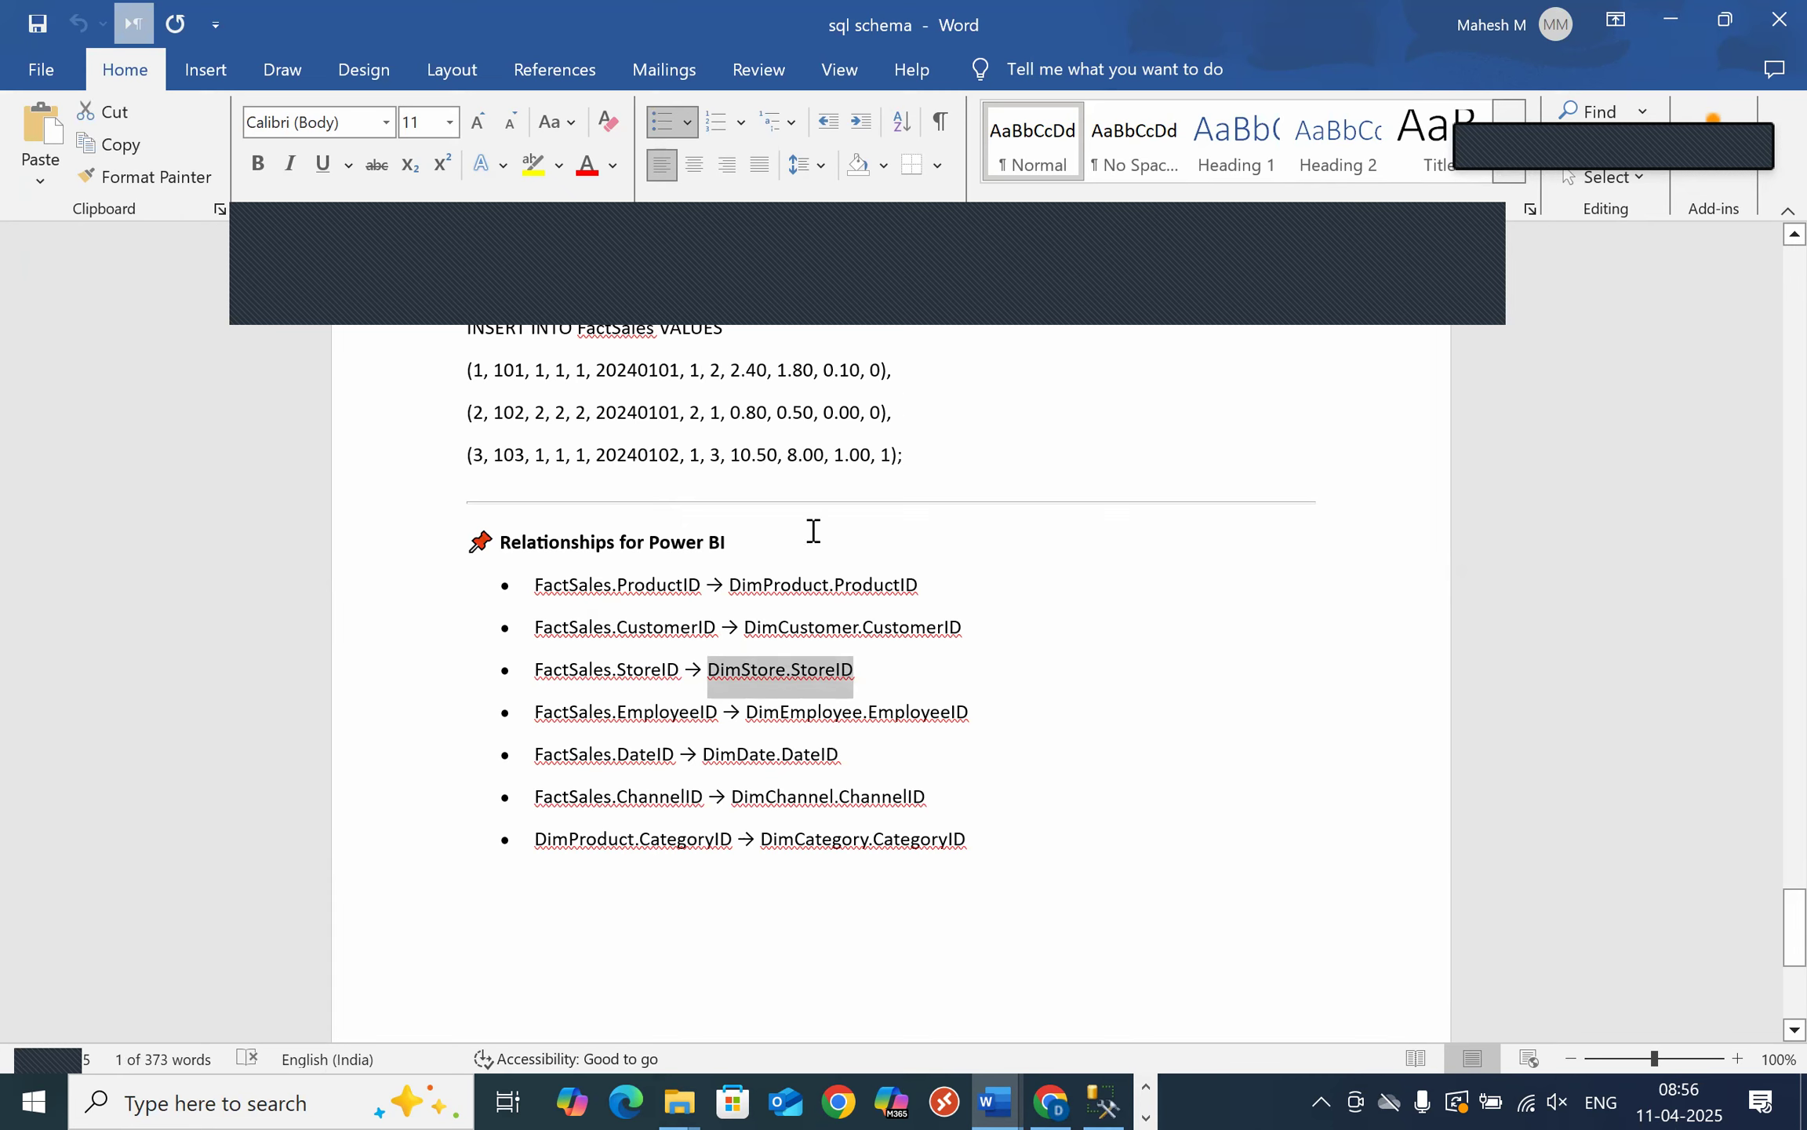
{"action": "left_click", "coordinate": [780, 712]}
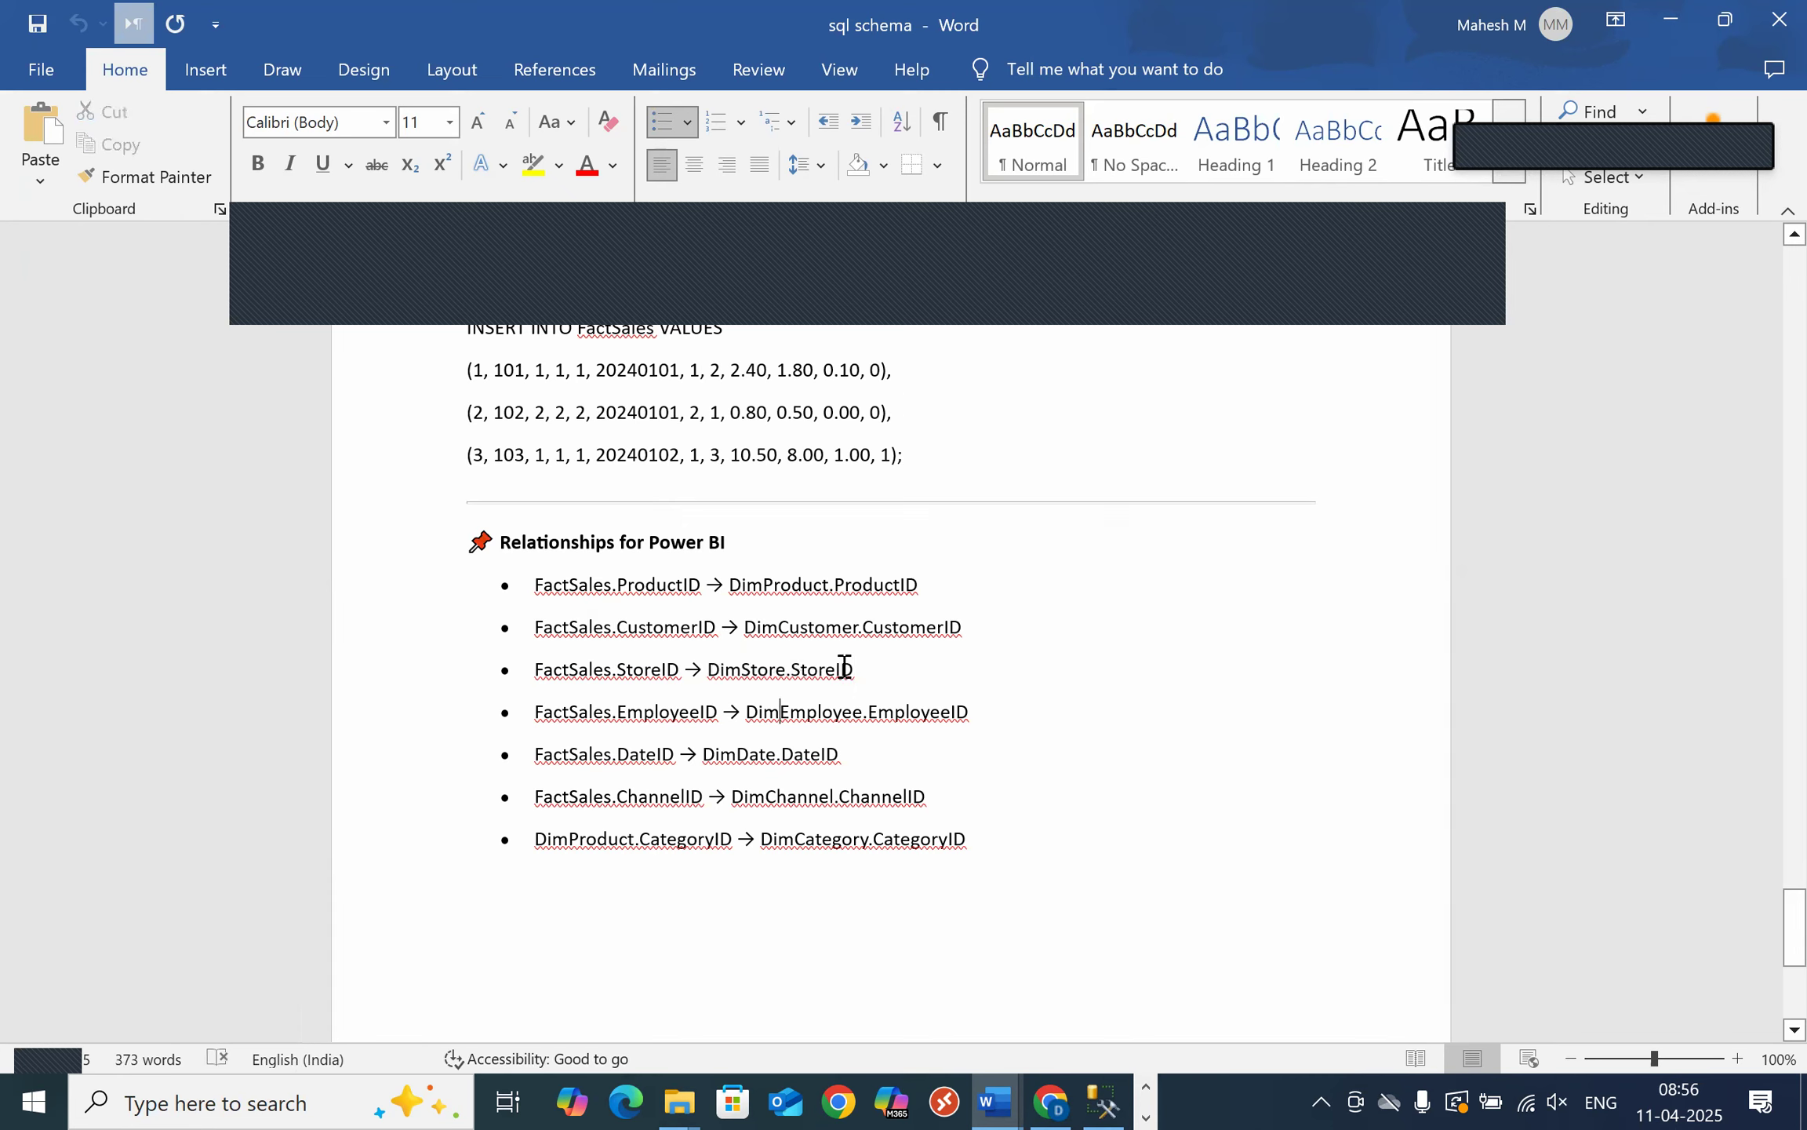
{"action": "left_click_drag", "start_coordinate": [851, 669], "coordinate": [725, 674]}
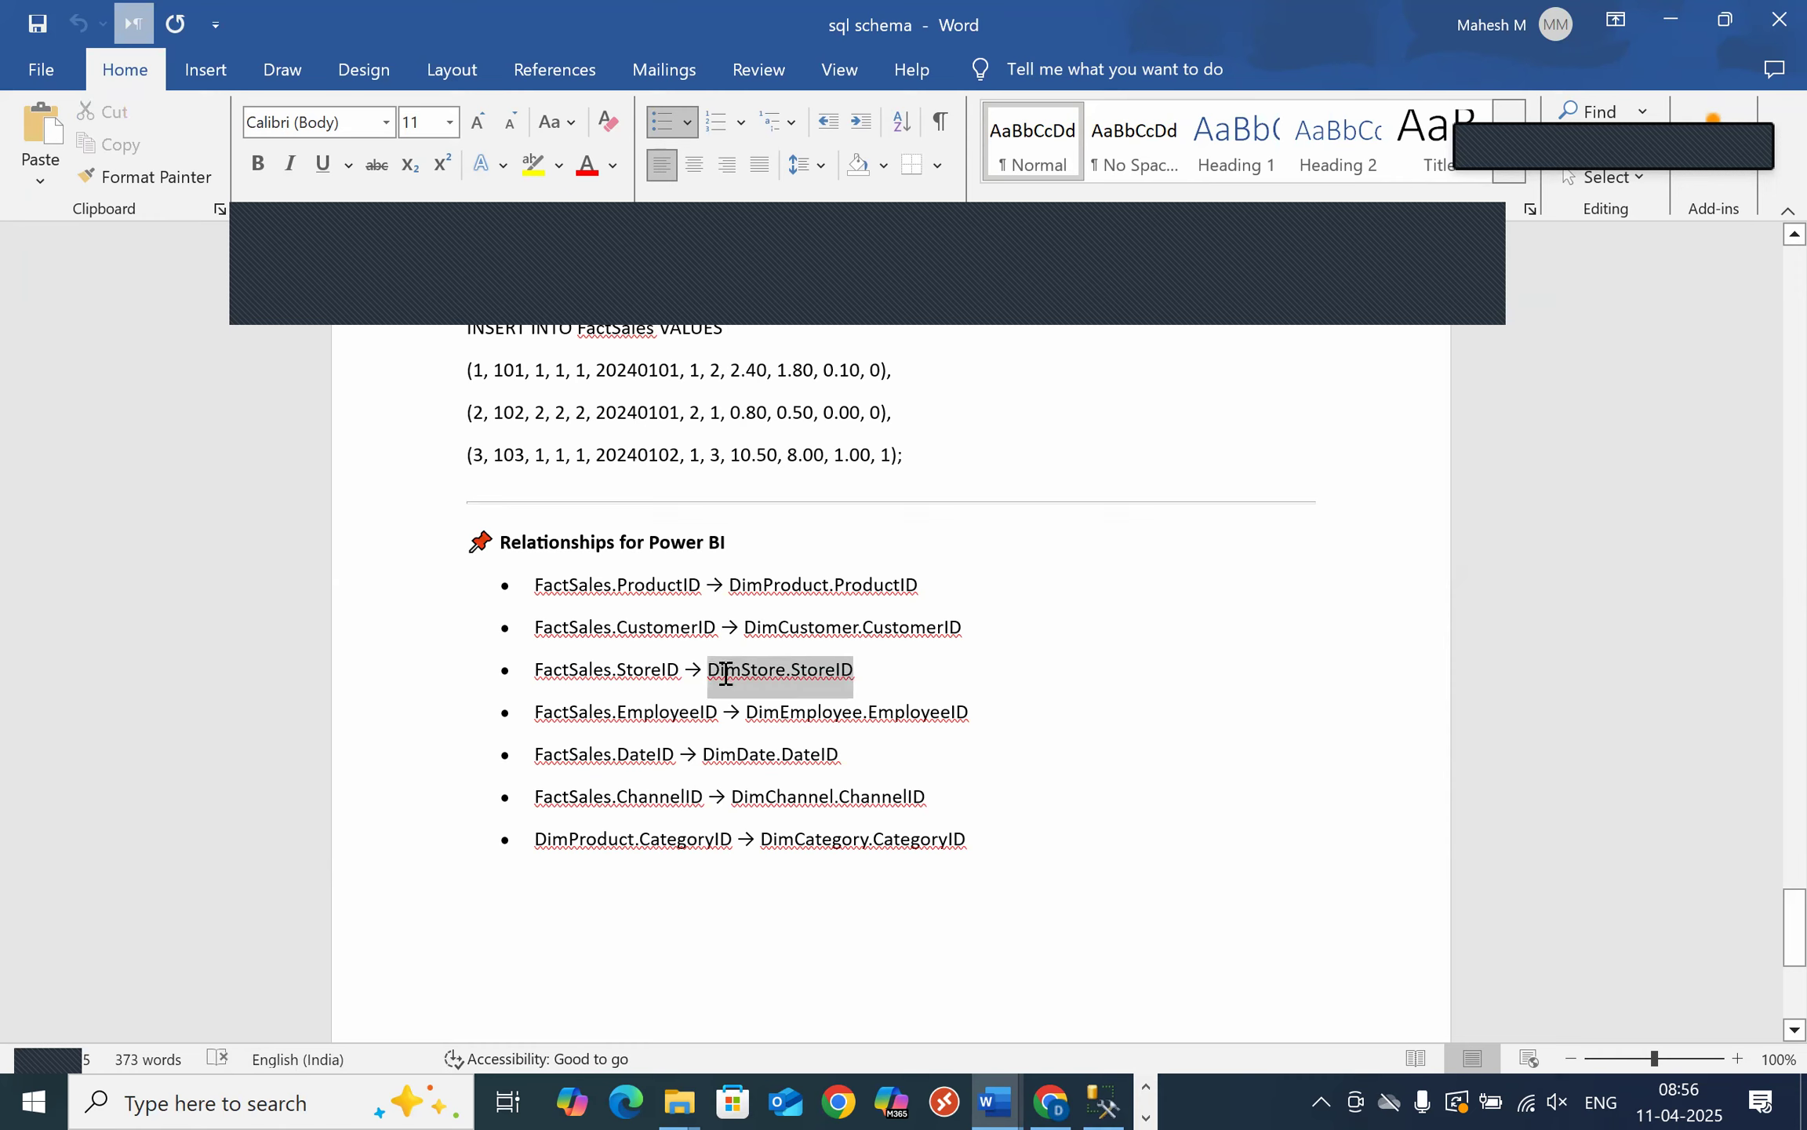
{"action": "left_click", "coordinate": [613, 628]}
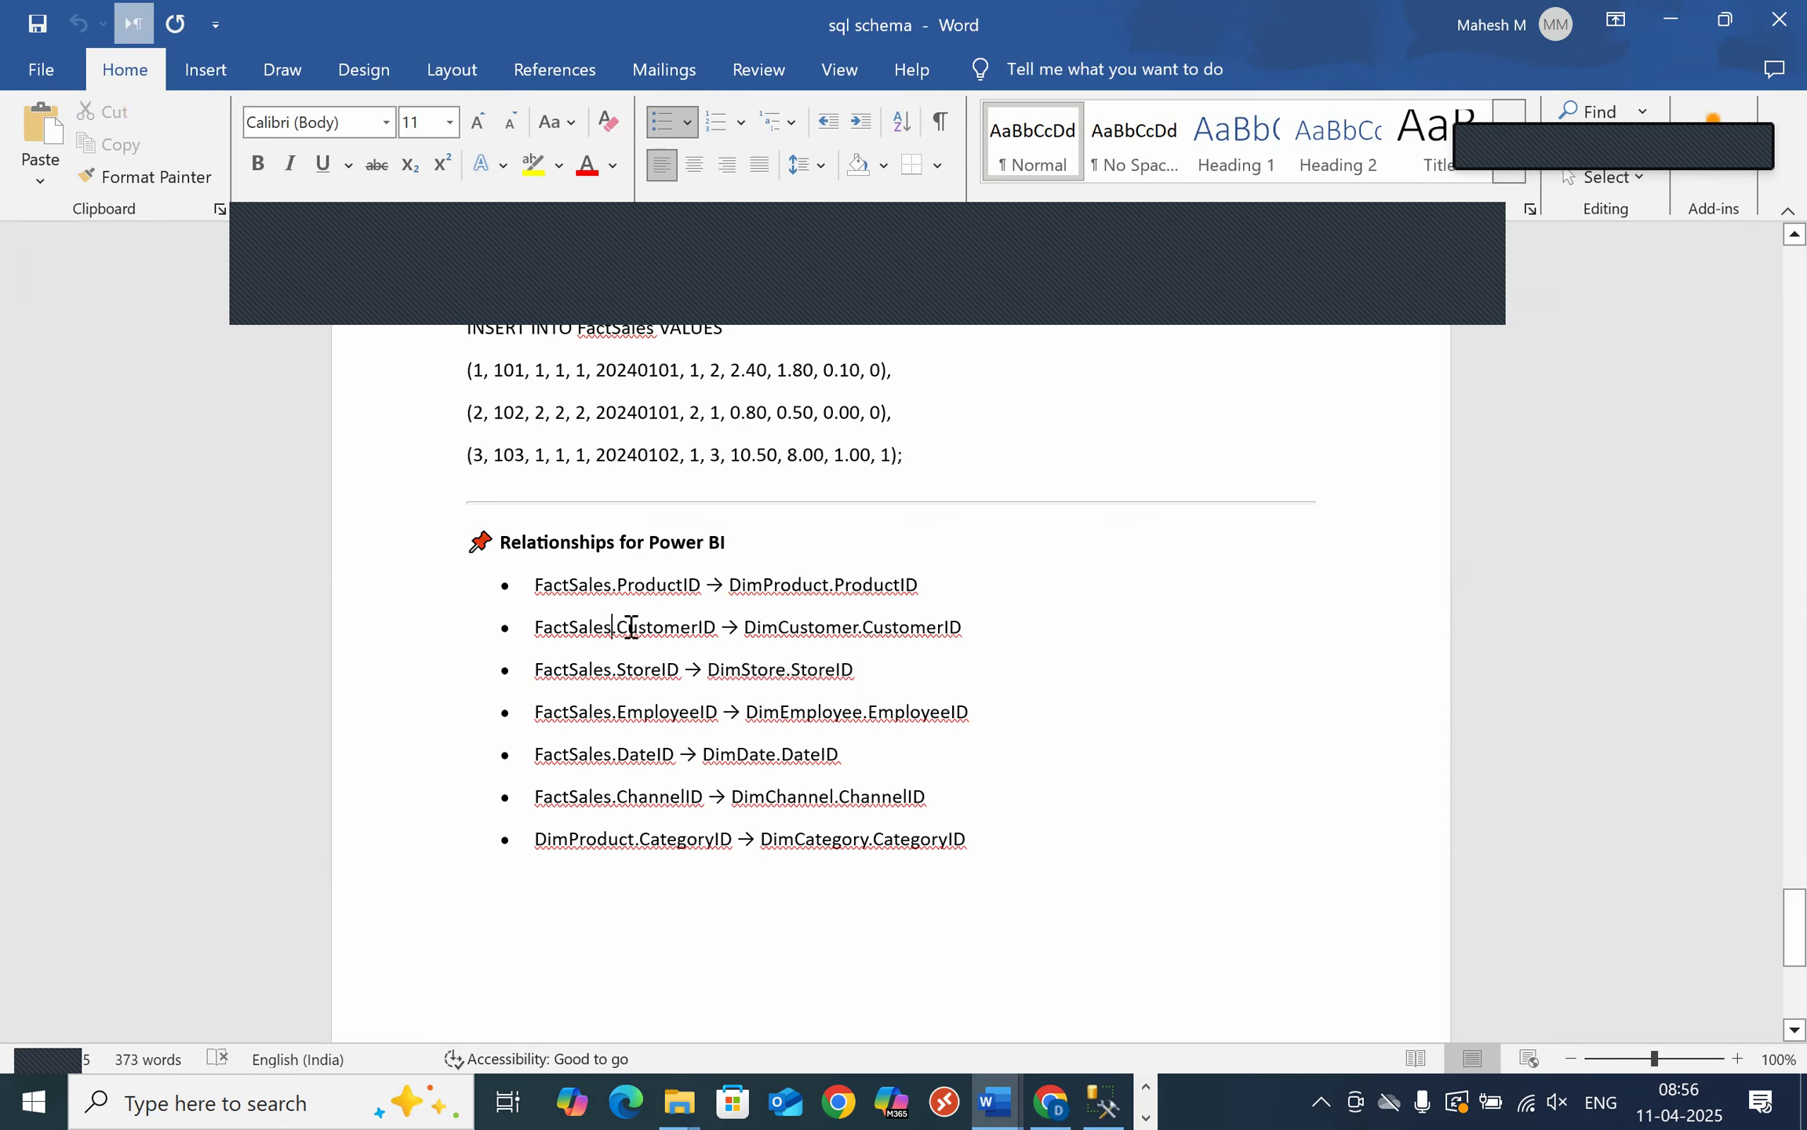
{"action": "left_click_drag", "start_coordinate": [959, 630], "coordinate": [720, 629]}
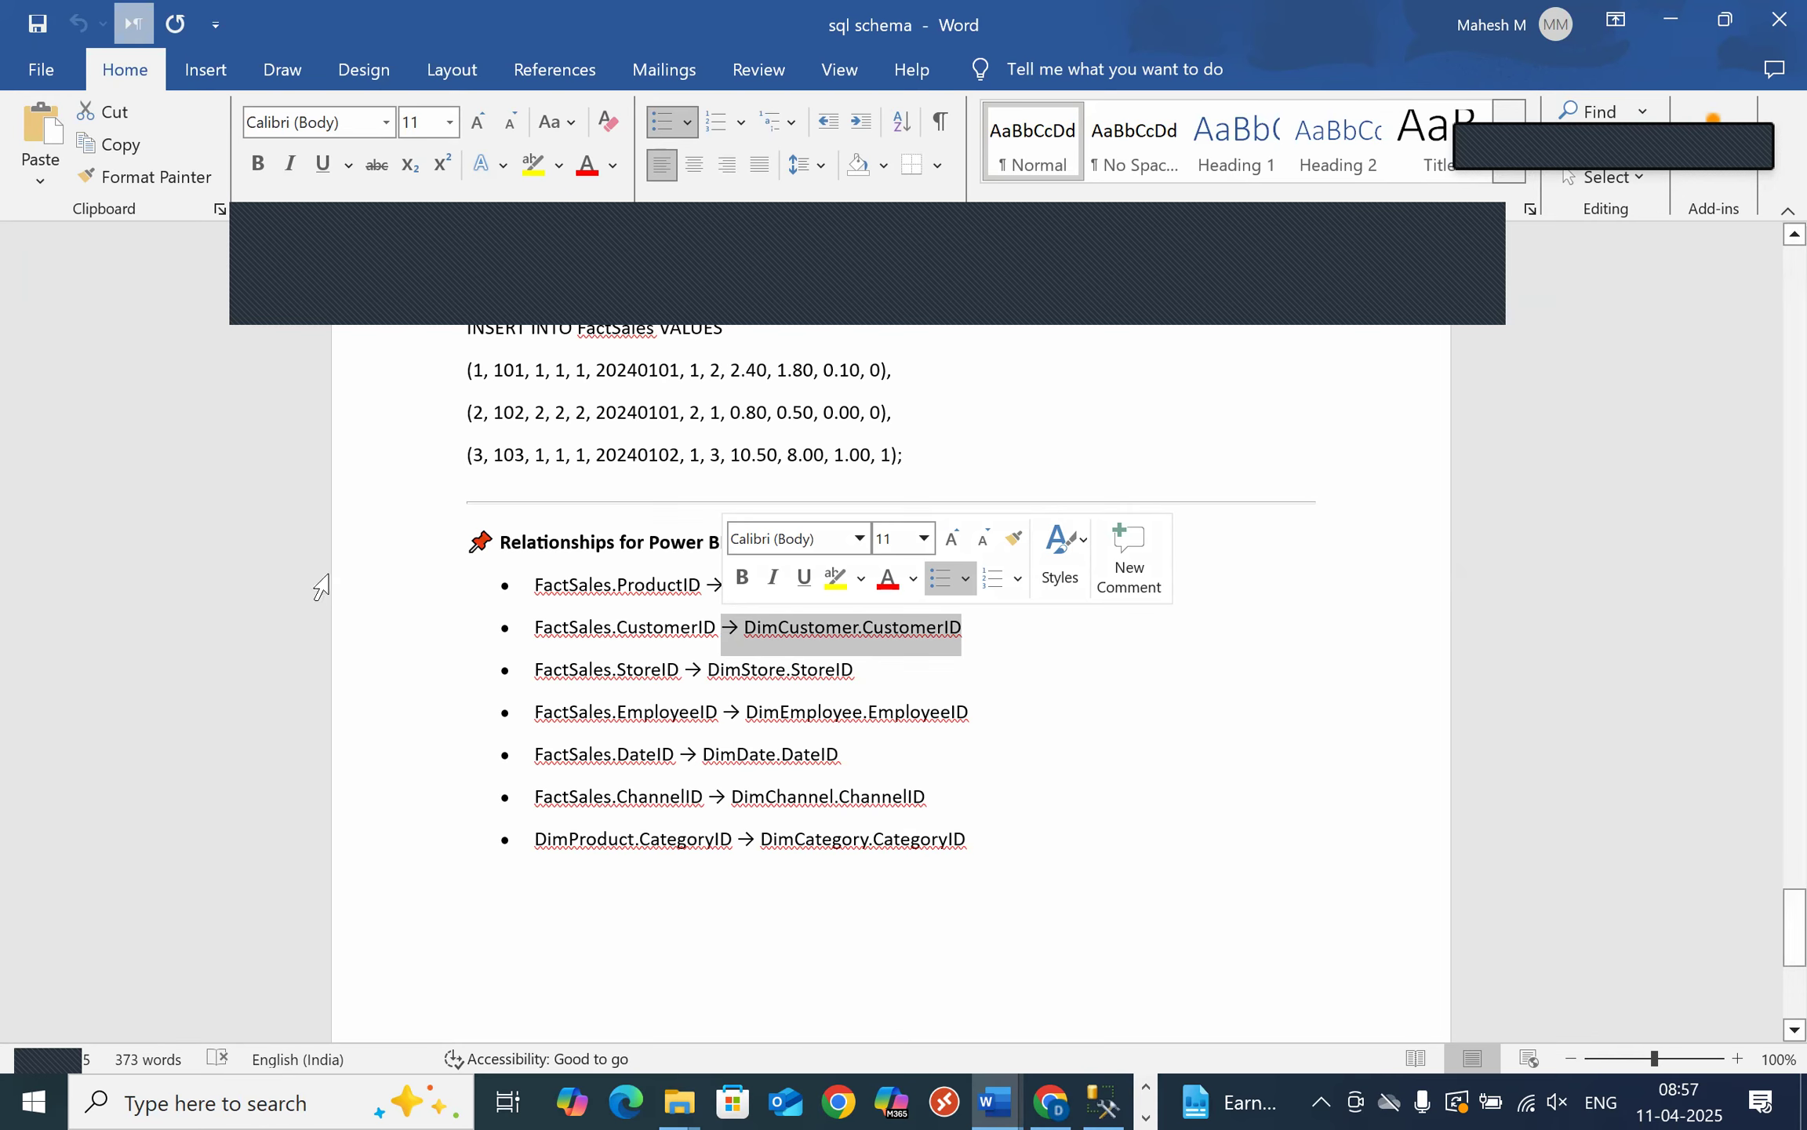
- Review the FactSales sample rows and highlight the complete list of table relationships beneath them
{"action": "scroll", "coordinate": [721, 663], "scroll_direction": "up", "scroll_amount": 1}
{"action": "scroll", "coordinate": [720, 663], "scroll_direction": "up", "scroll_amount": 2}
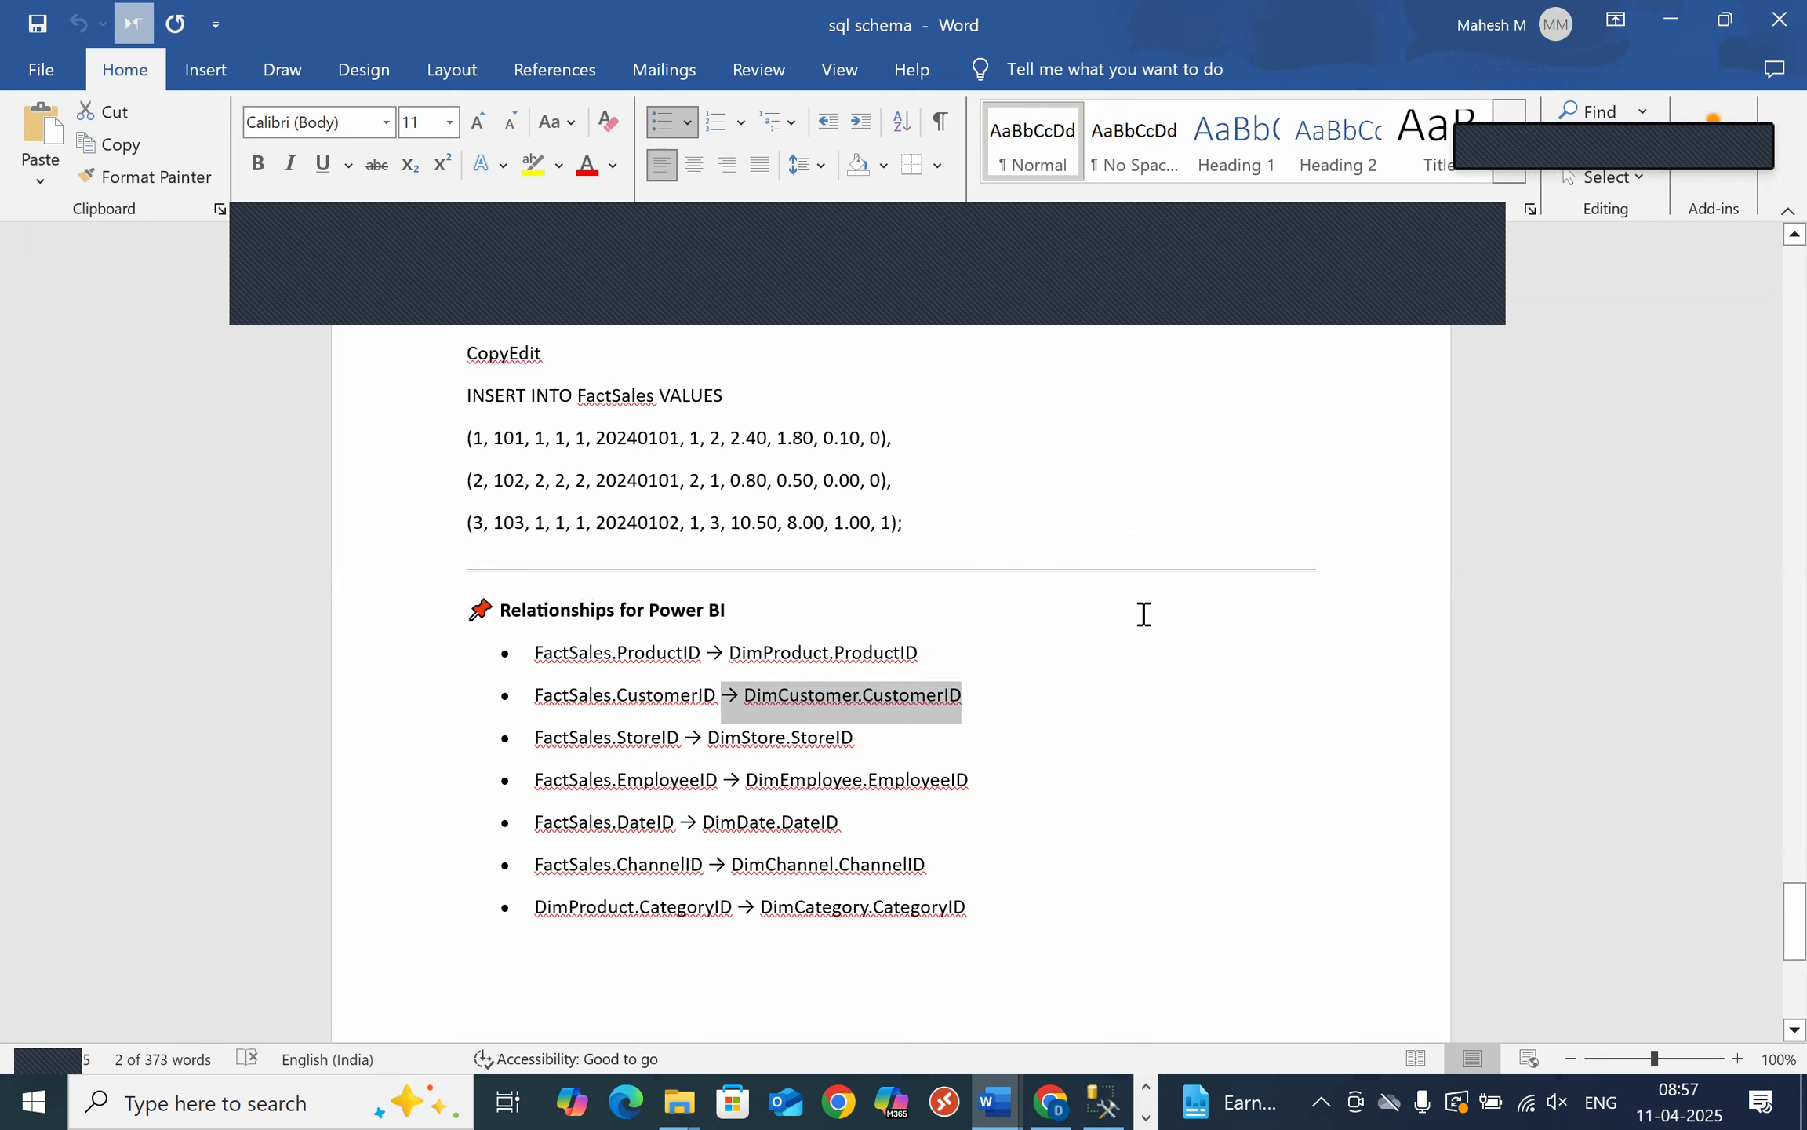
{"action": "scroll", "coordinate": [780, 645], "scroll_direction": "up", "scroll_amount": 1}
{"action": "left_click", "coordinate": [779, 645]}
{"action": "scroll", "coordinate": [1075, 941], "scroll_direction": "down", "scroll_amount": 3}
{"action": "left_click_drag", "start_coordinate": [1004, 837], "coordinate": [367, 598]}
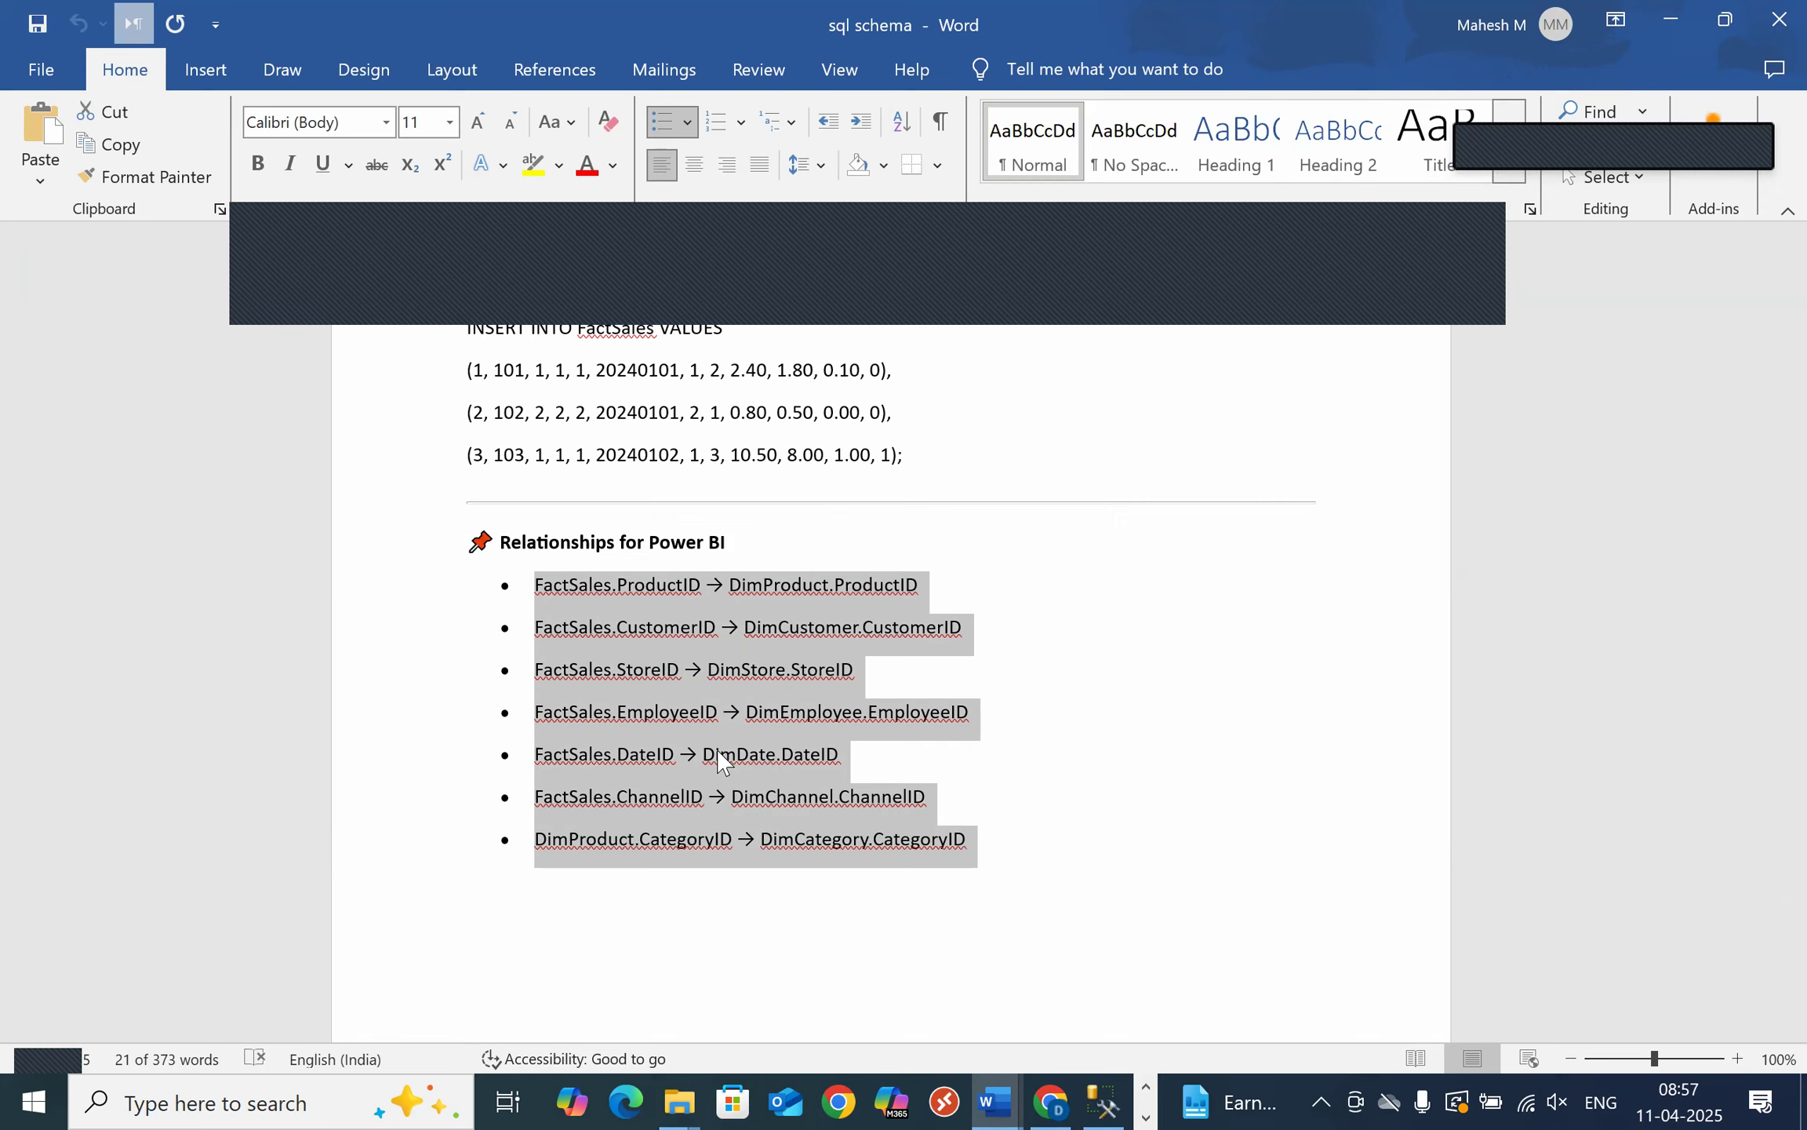
{"action": "left_click", "coordinate": [783, 806]}
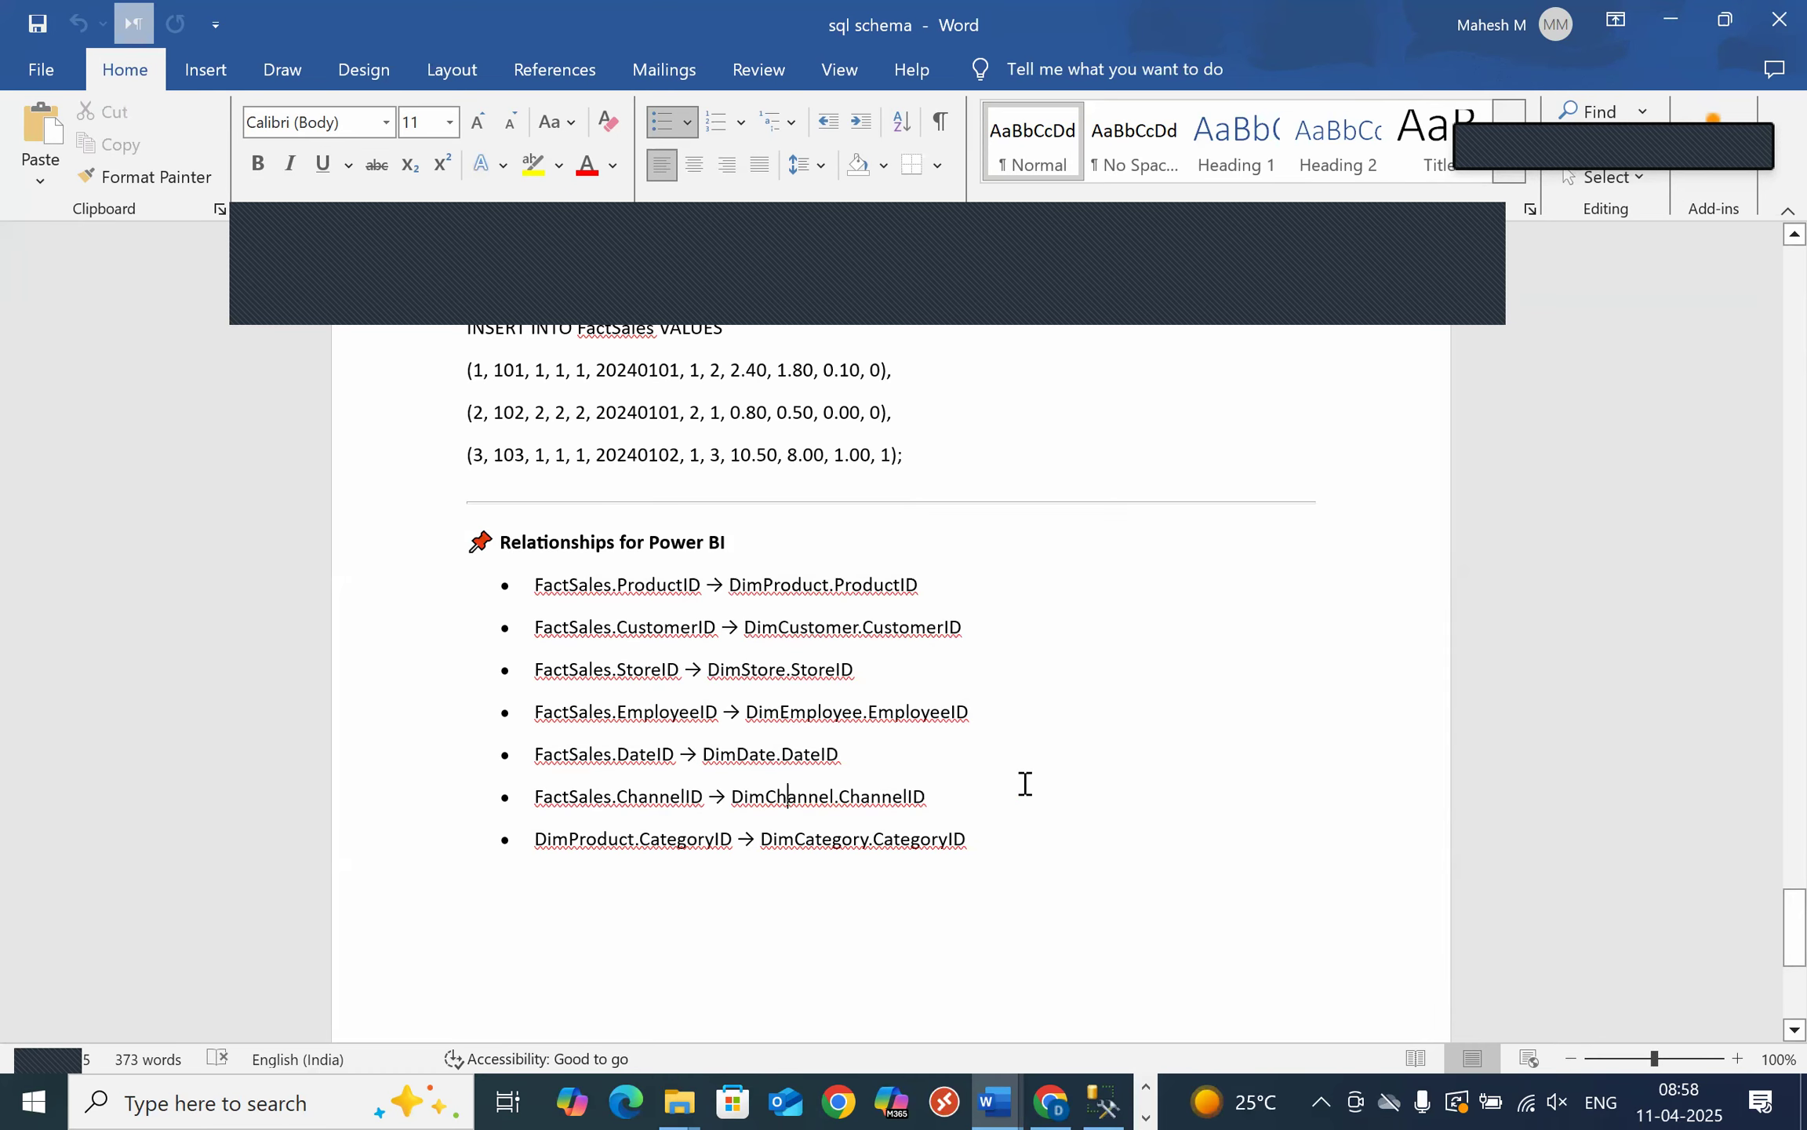
- Search Windows for Power BI Desktop and switch to its blank untitled report
{"action": "key", "text": "alt+Tab"}
{"action": "key", "text": "super"}
{"action": "key", "text": "super"}
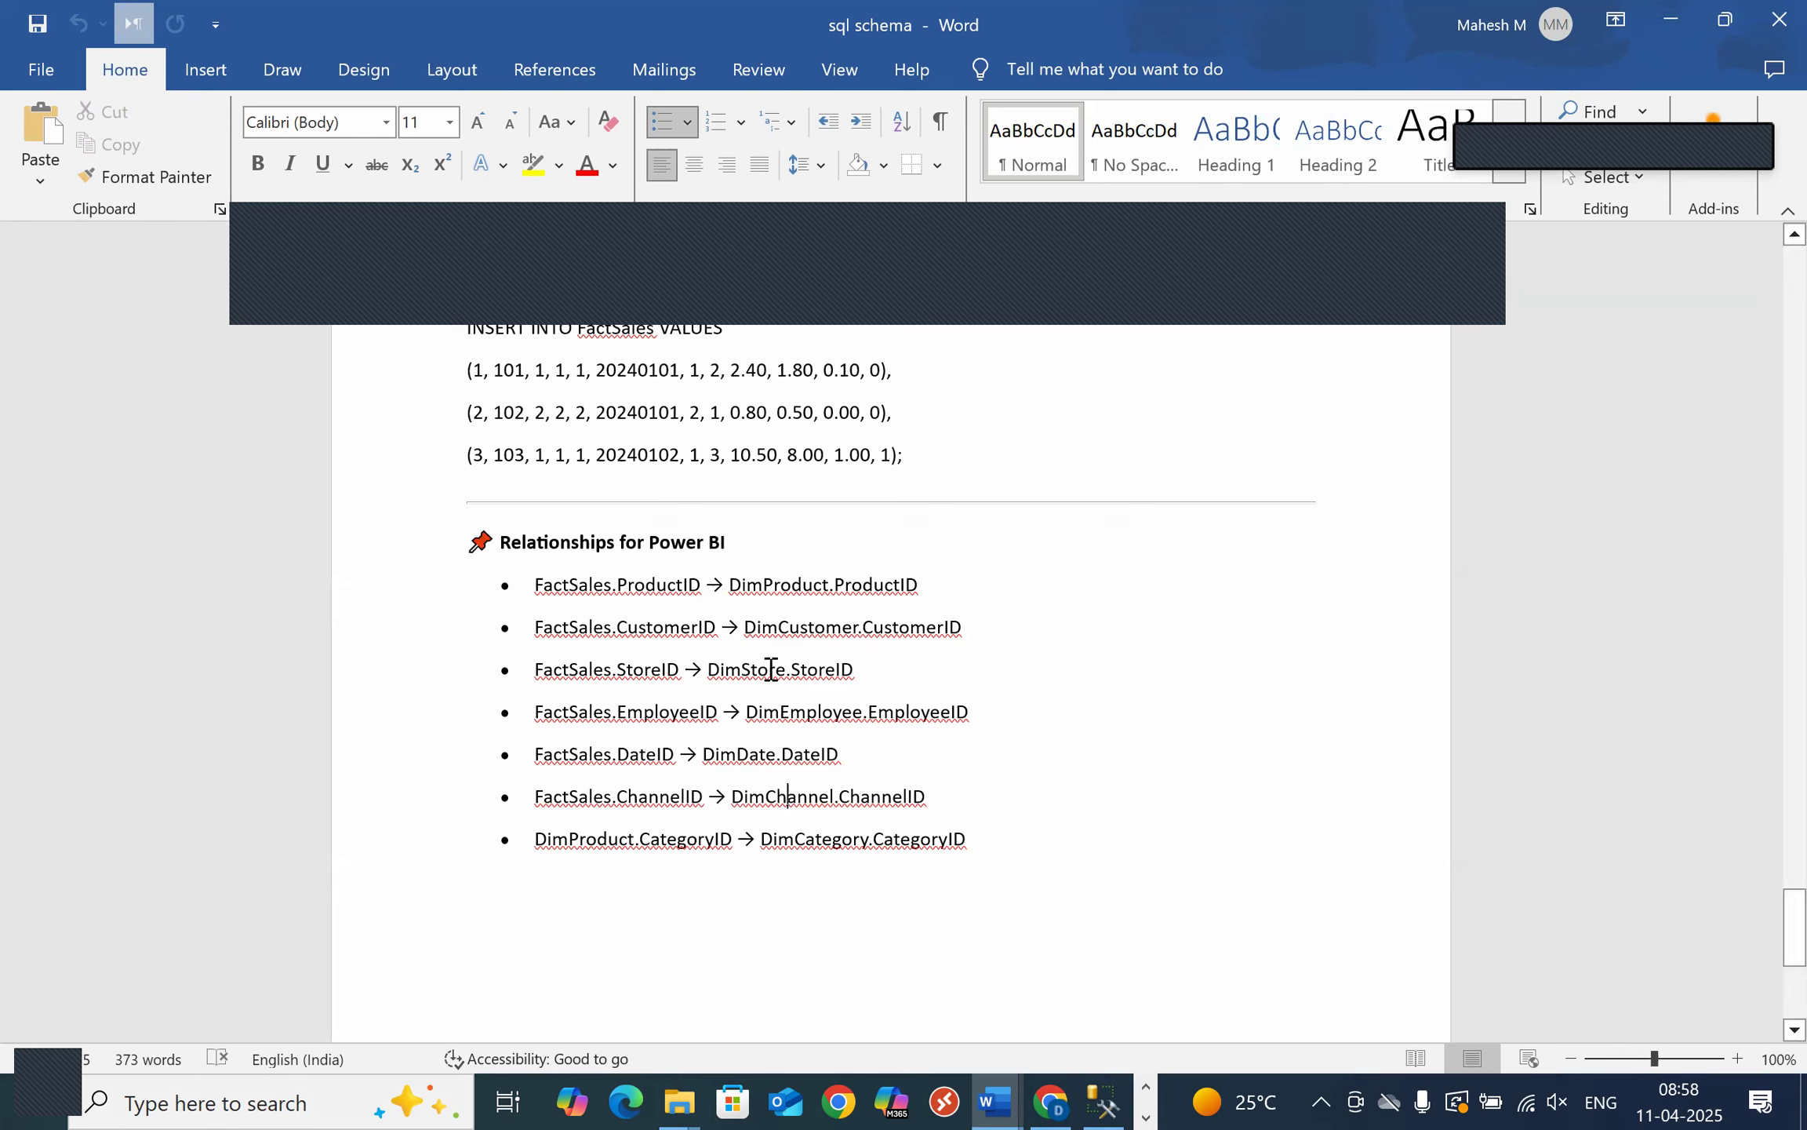
{"action": "key", "text": "super"}
{"action": "type", "text": "power"}
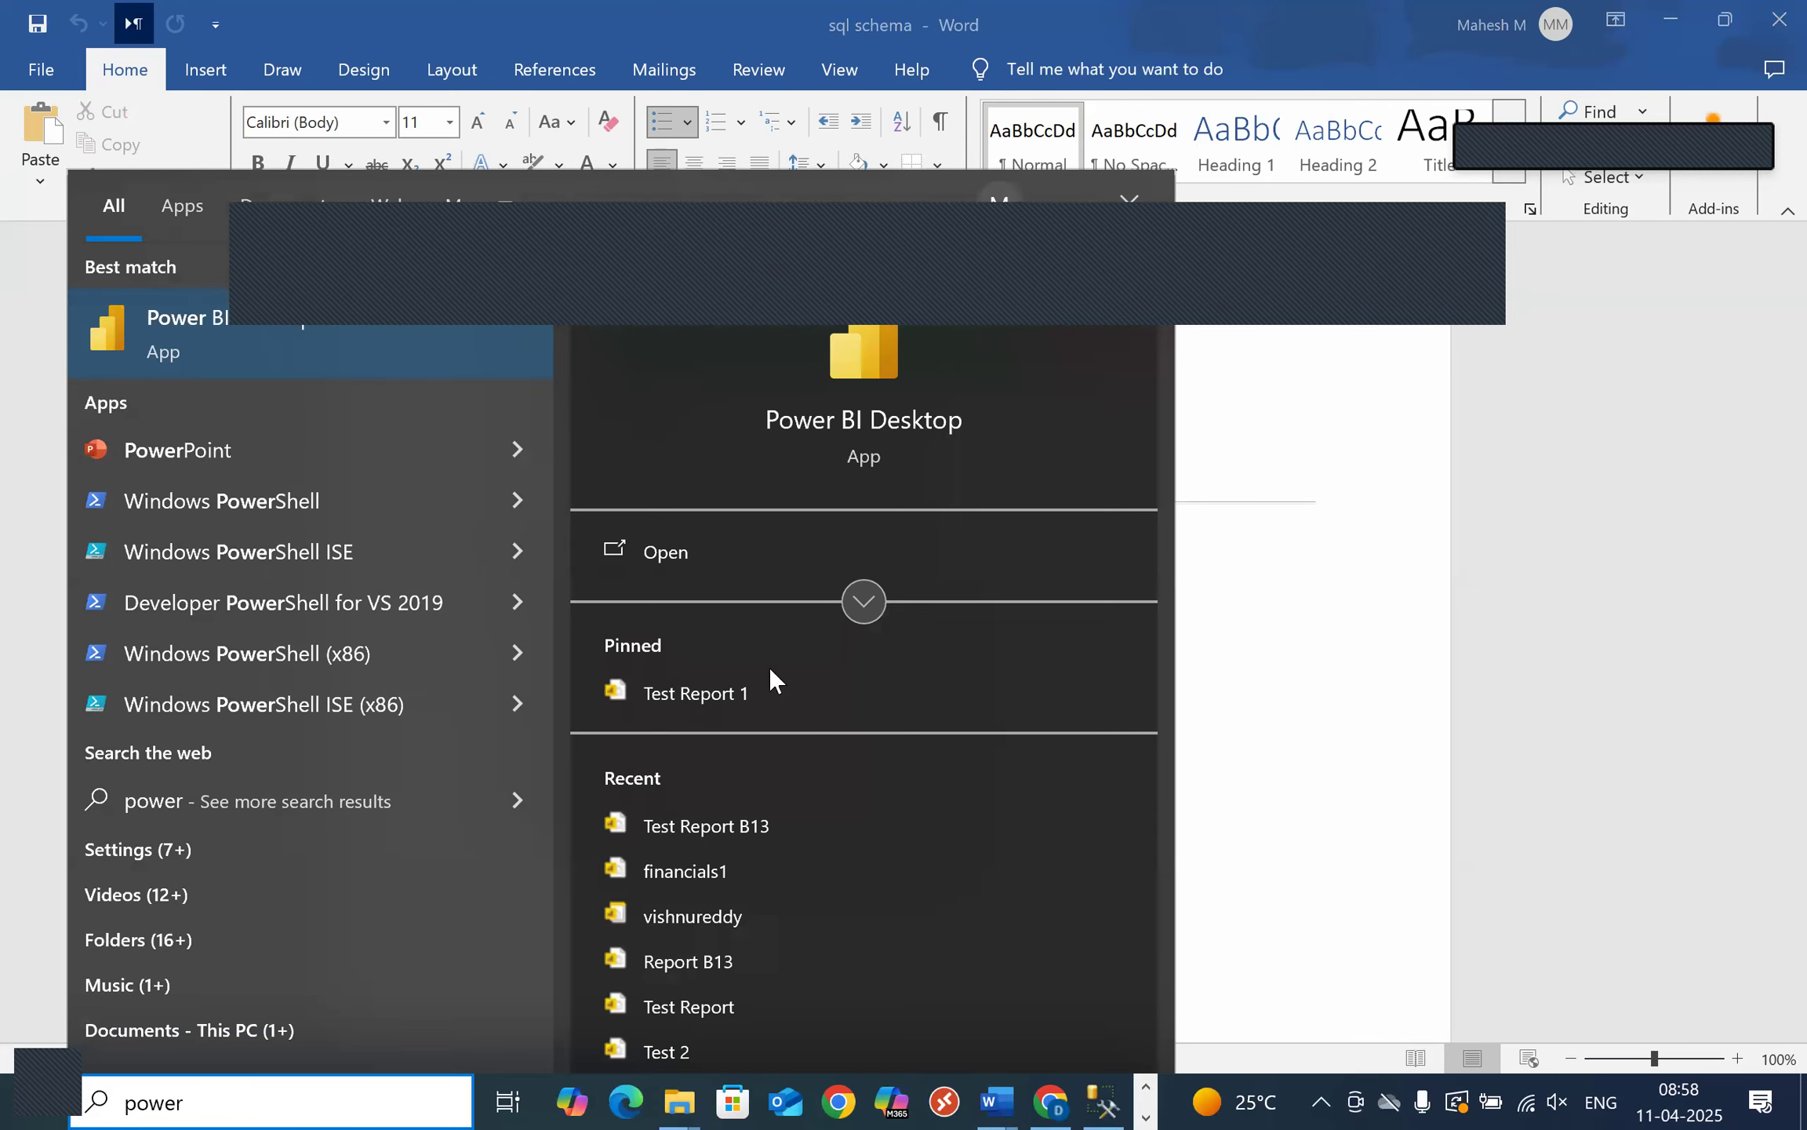
{"action": "key", "text": "alt+Tab"}
{"action": "key", "text": "alt+Tab"}
{"action": "key", "text": "alt+Tab"}
{"action": "key", "text": "alt+Tab"}
{"action": "key", "text": "alt+Tab"}
{"action": "key", "text": "alt+Tab"}
{"action": "key", "text": "alt+Tab"}
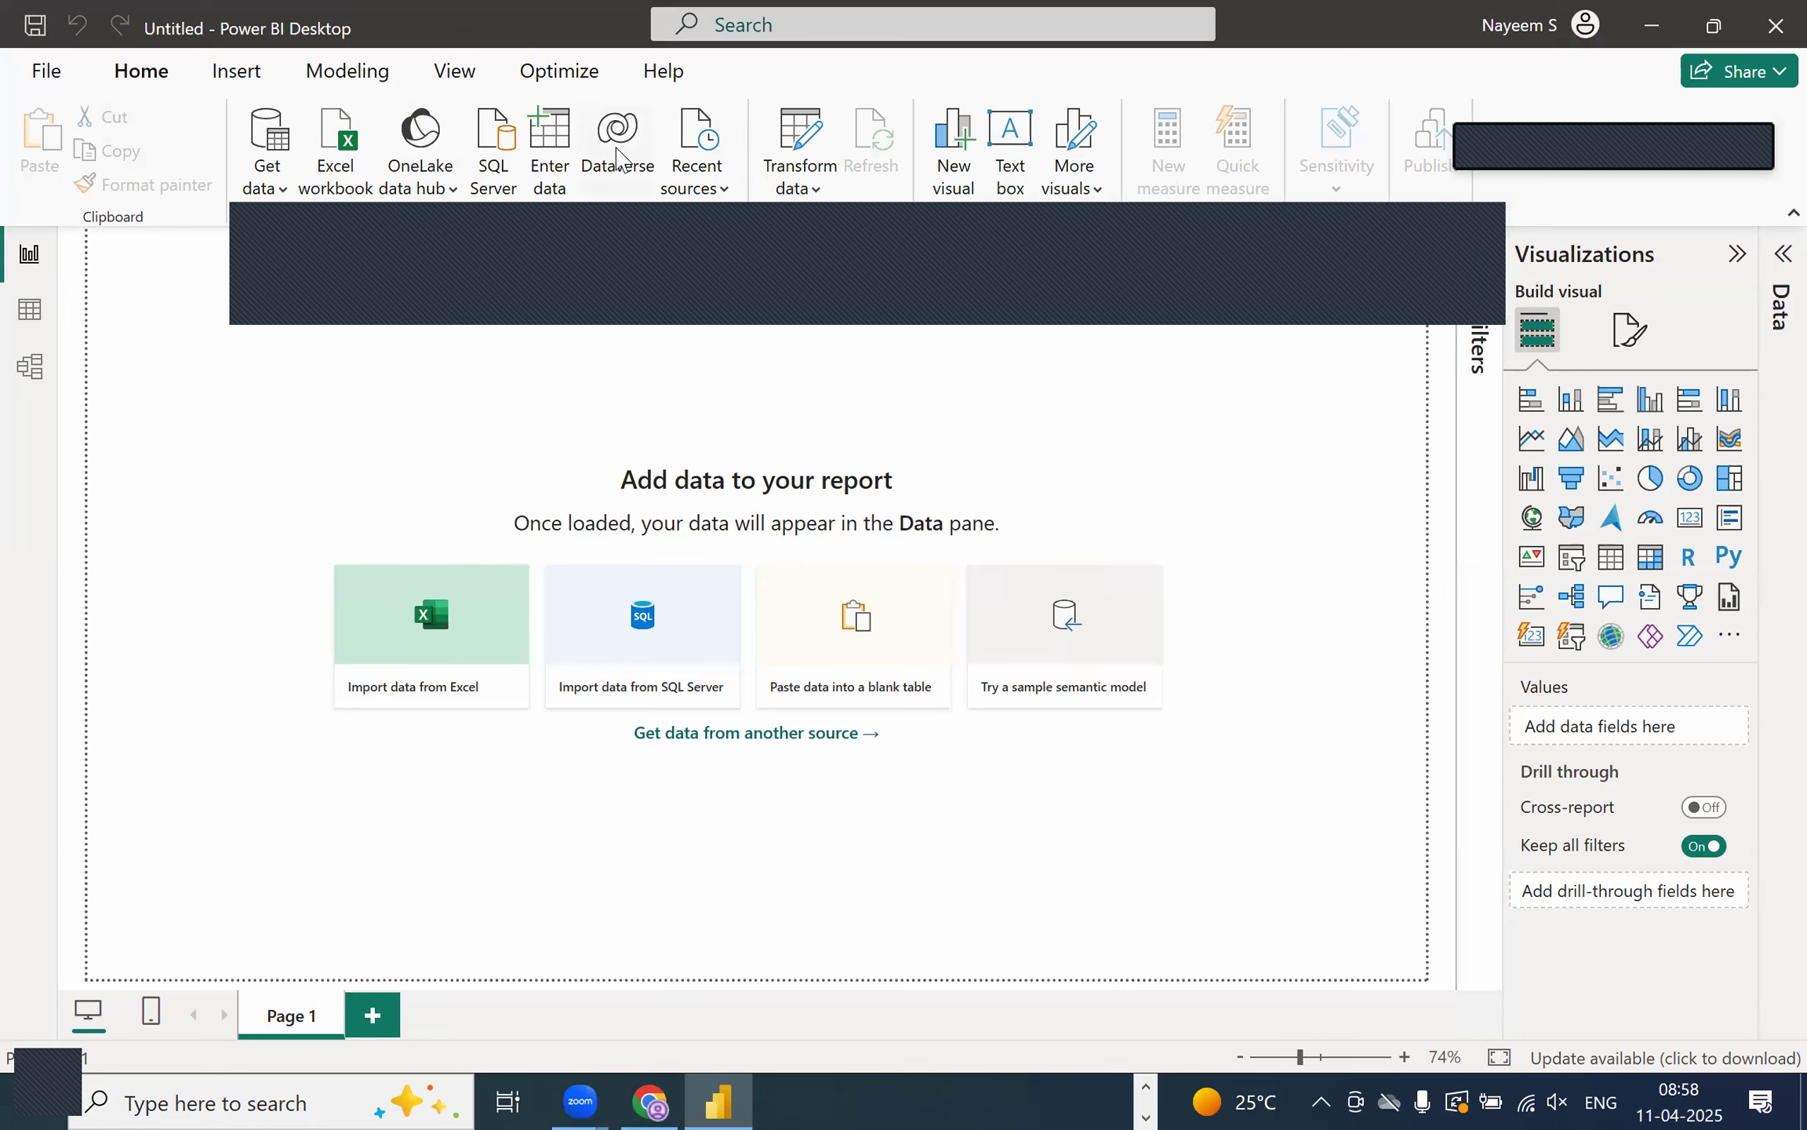
- Clear the saved global permissions for the laptop-b53dgppk\sqlexpress;training and laptop-b53dgppk\sqlexpress data sources and close the data source settings
{"action": "left_click", "coordinate": [824, 193]}
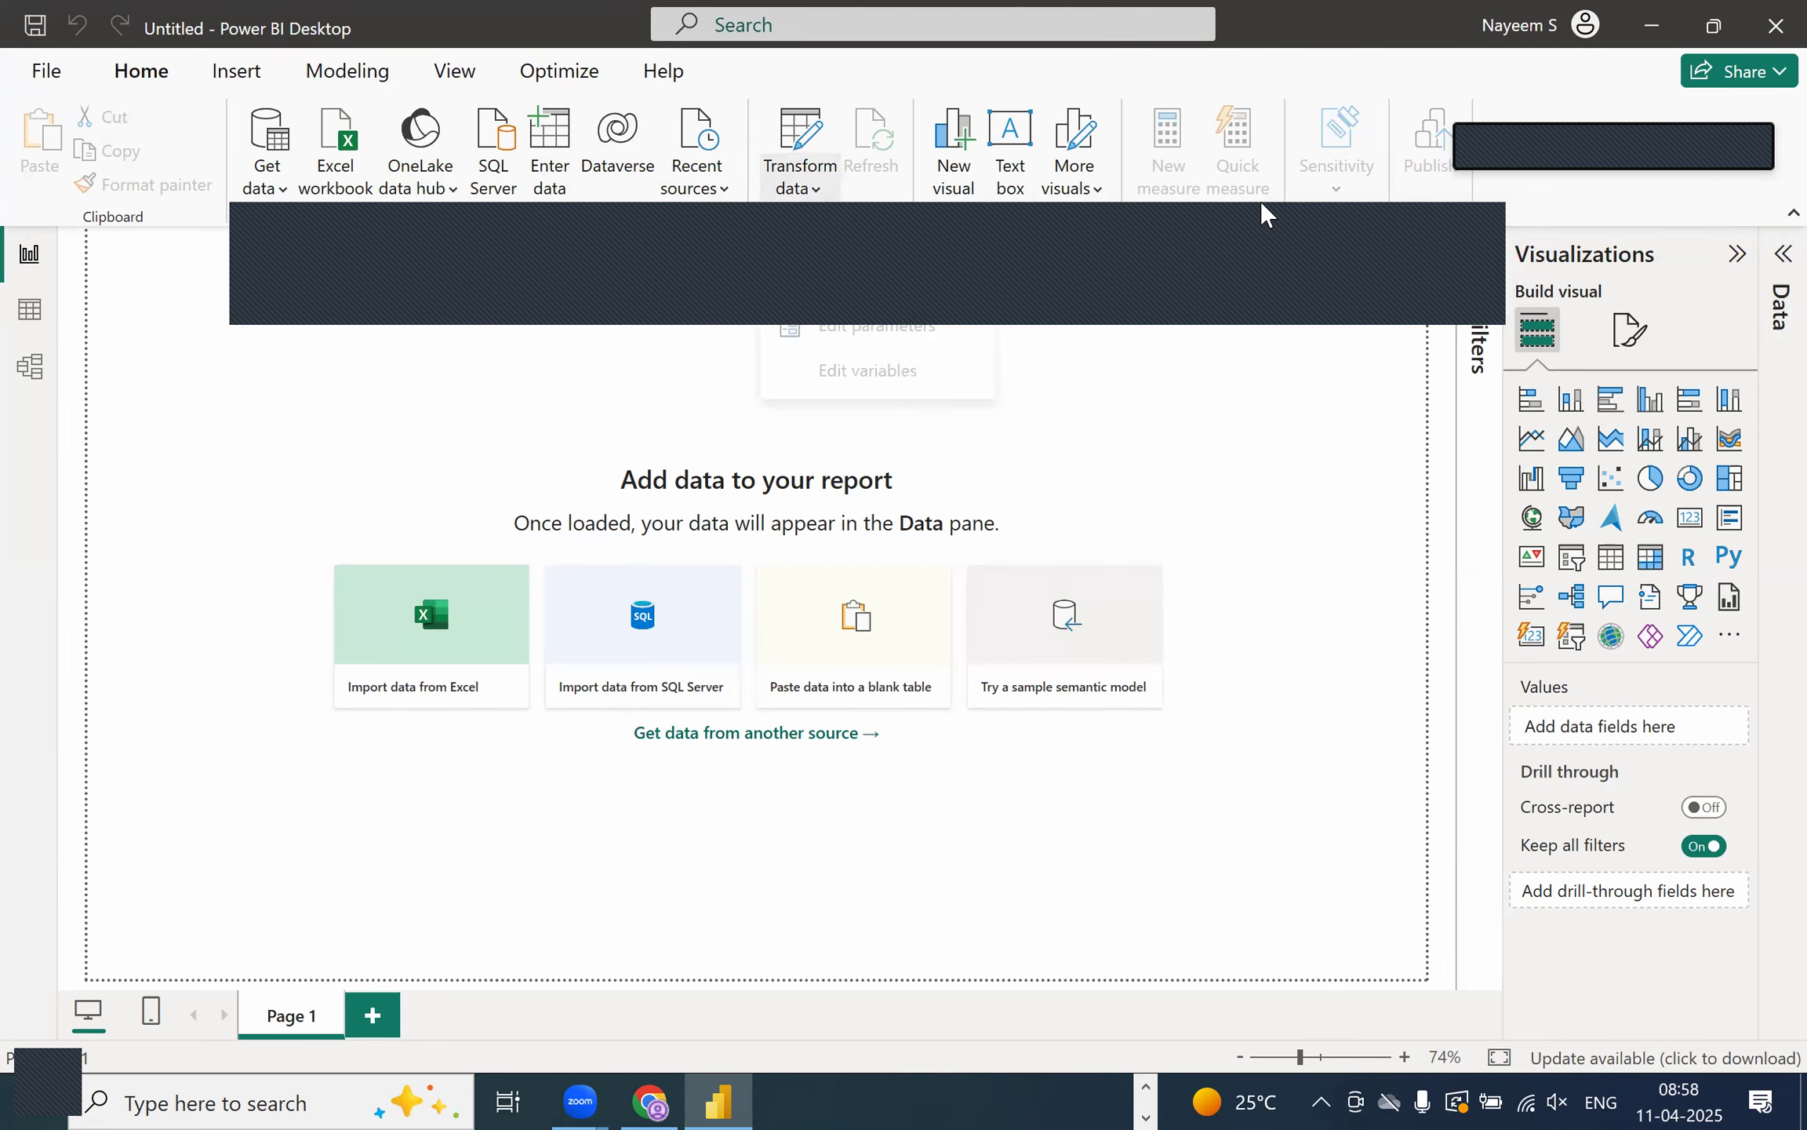
{"action": "left_click", "coordinate": [831, 278]}
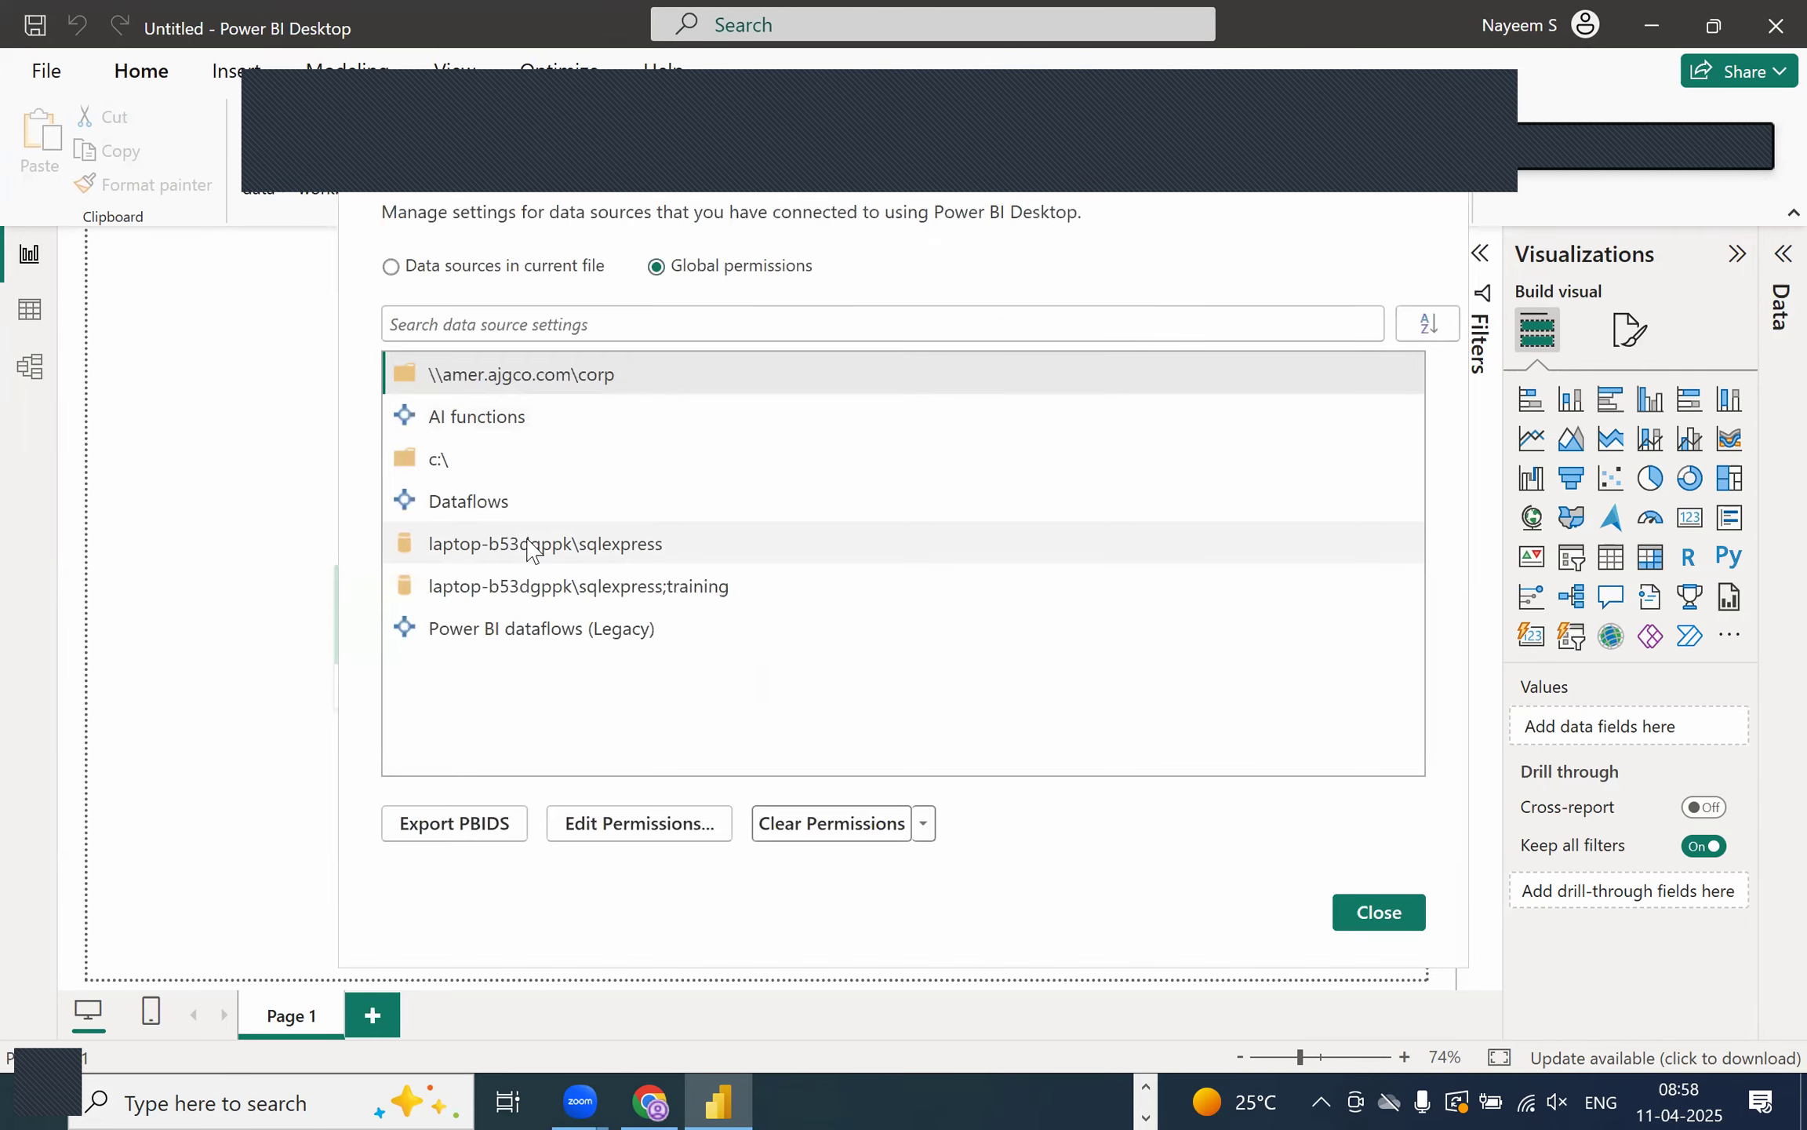
{"action": "left_click", "coordinate": [530, 582]}
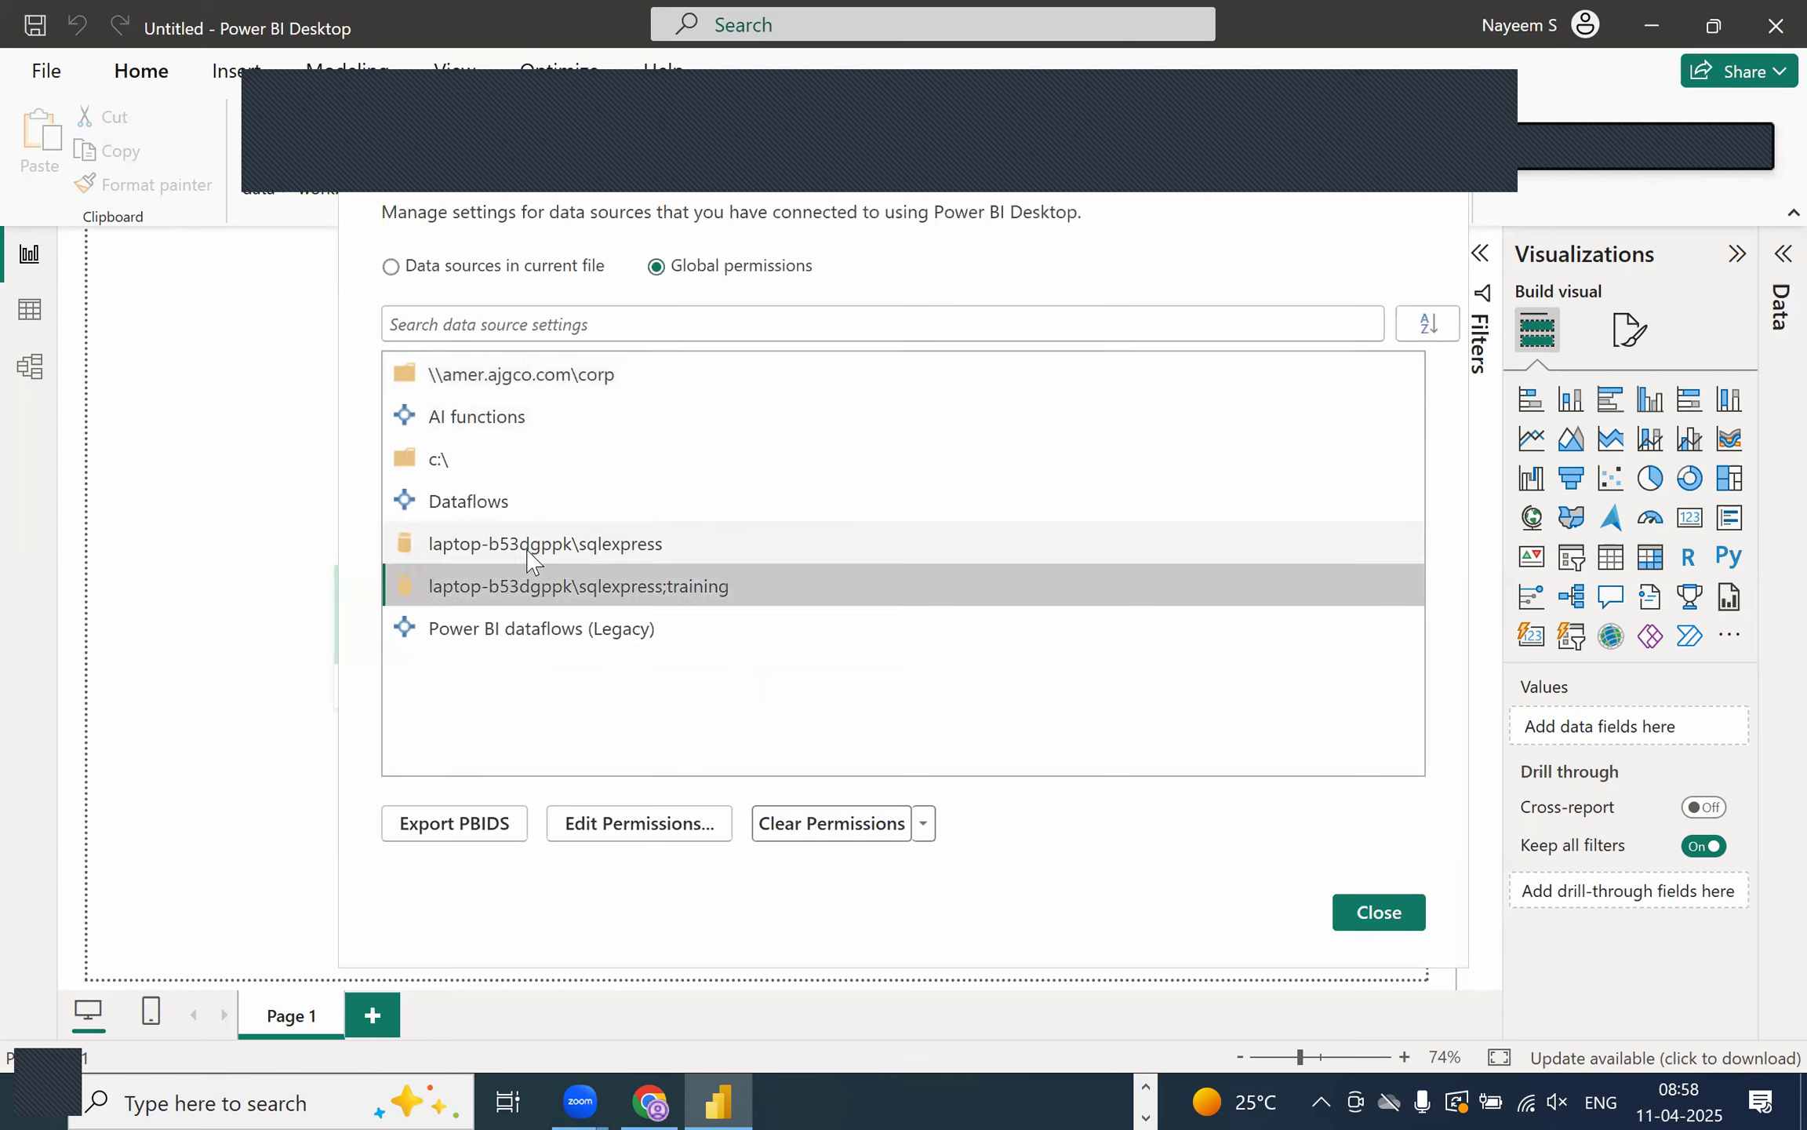
{"action": "left_click", "coordinate": [816, 827]}
{"action": "left_click", "coordinate": [1158, 609]}
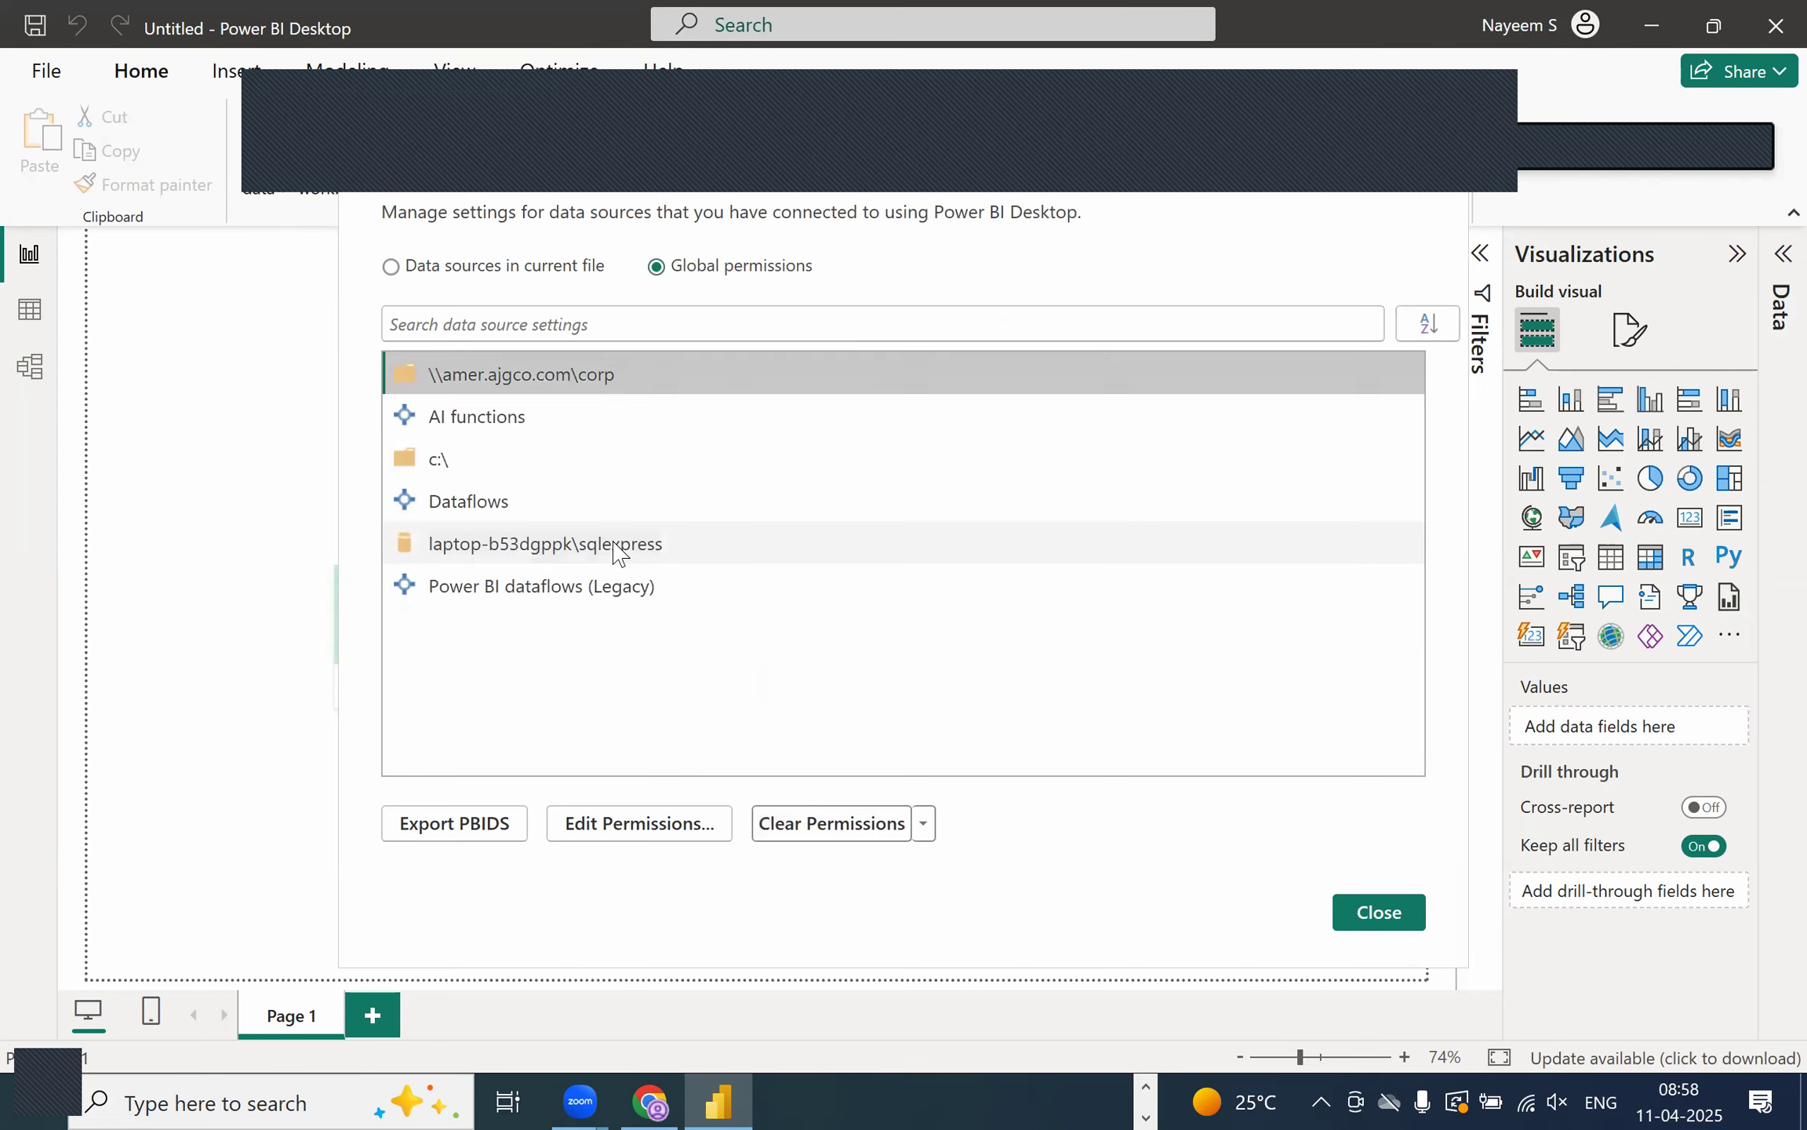
{"action": "left_click", "coordinate": [633, 545]}
{"action": "left_click", "coordinate": [827, 822]}
{"action": "left_click", "coordinate": [1134, 619]}
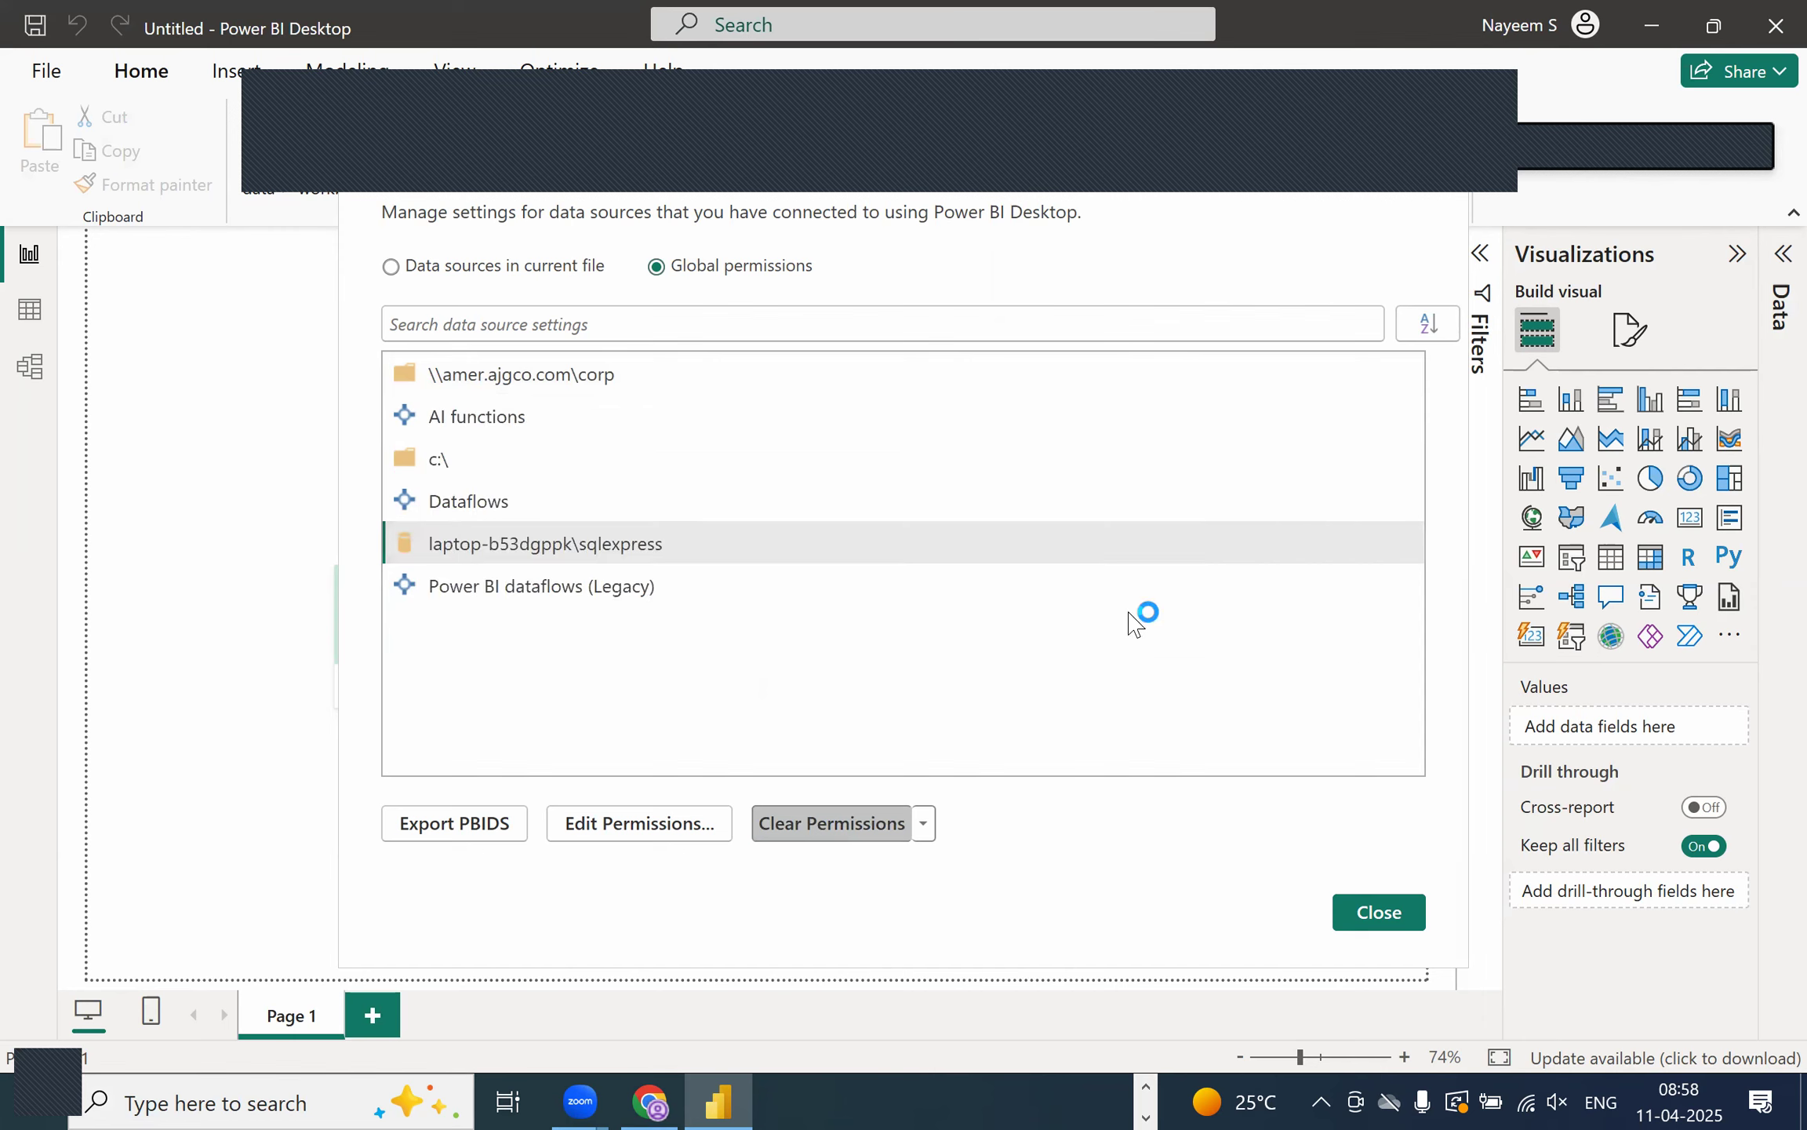
{"action": "left_click", "coordinate": [1347, 902]}
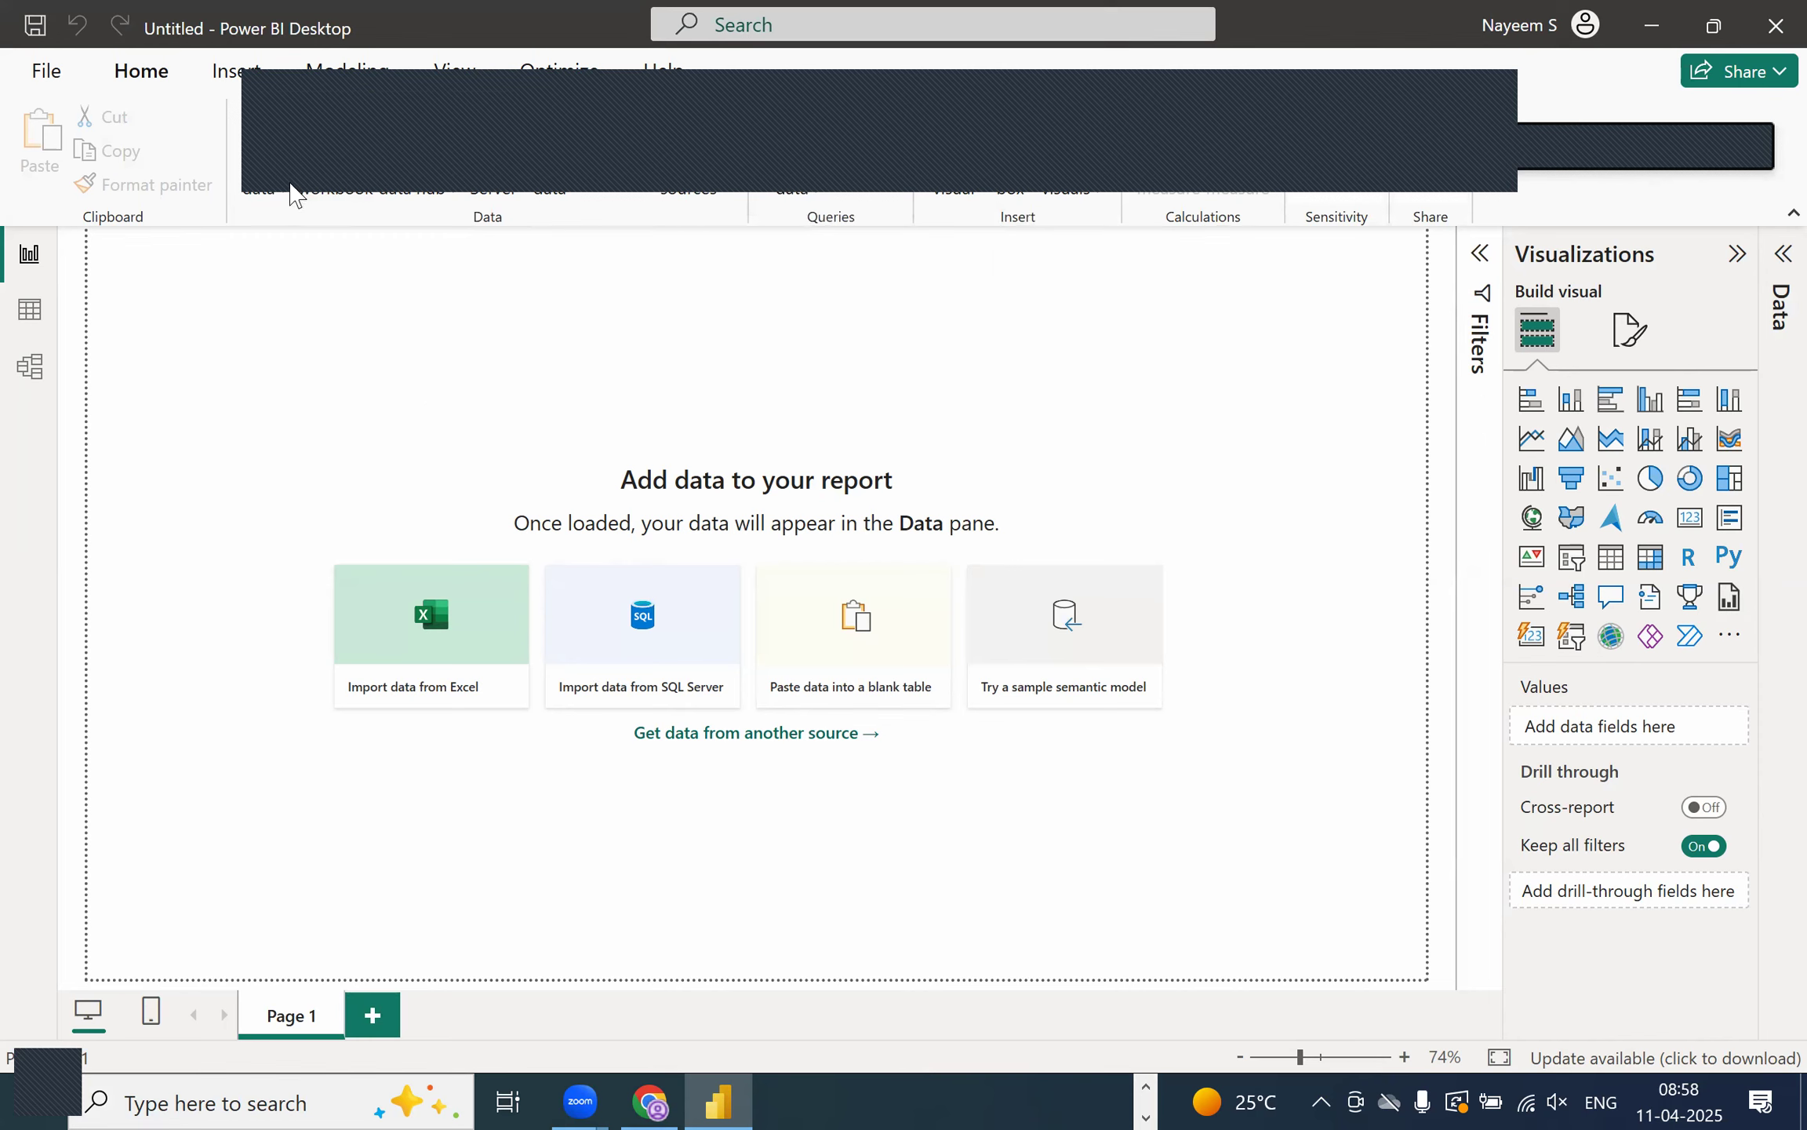
- Start a new SQL Server database connection for the report
{"action": "left_click", "coordinate": [283, 188]}
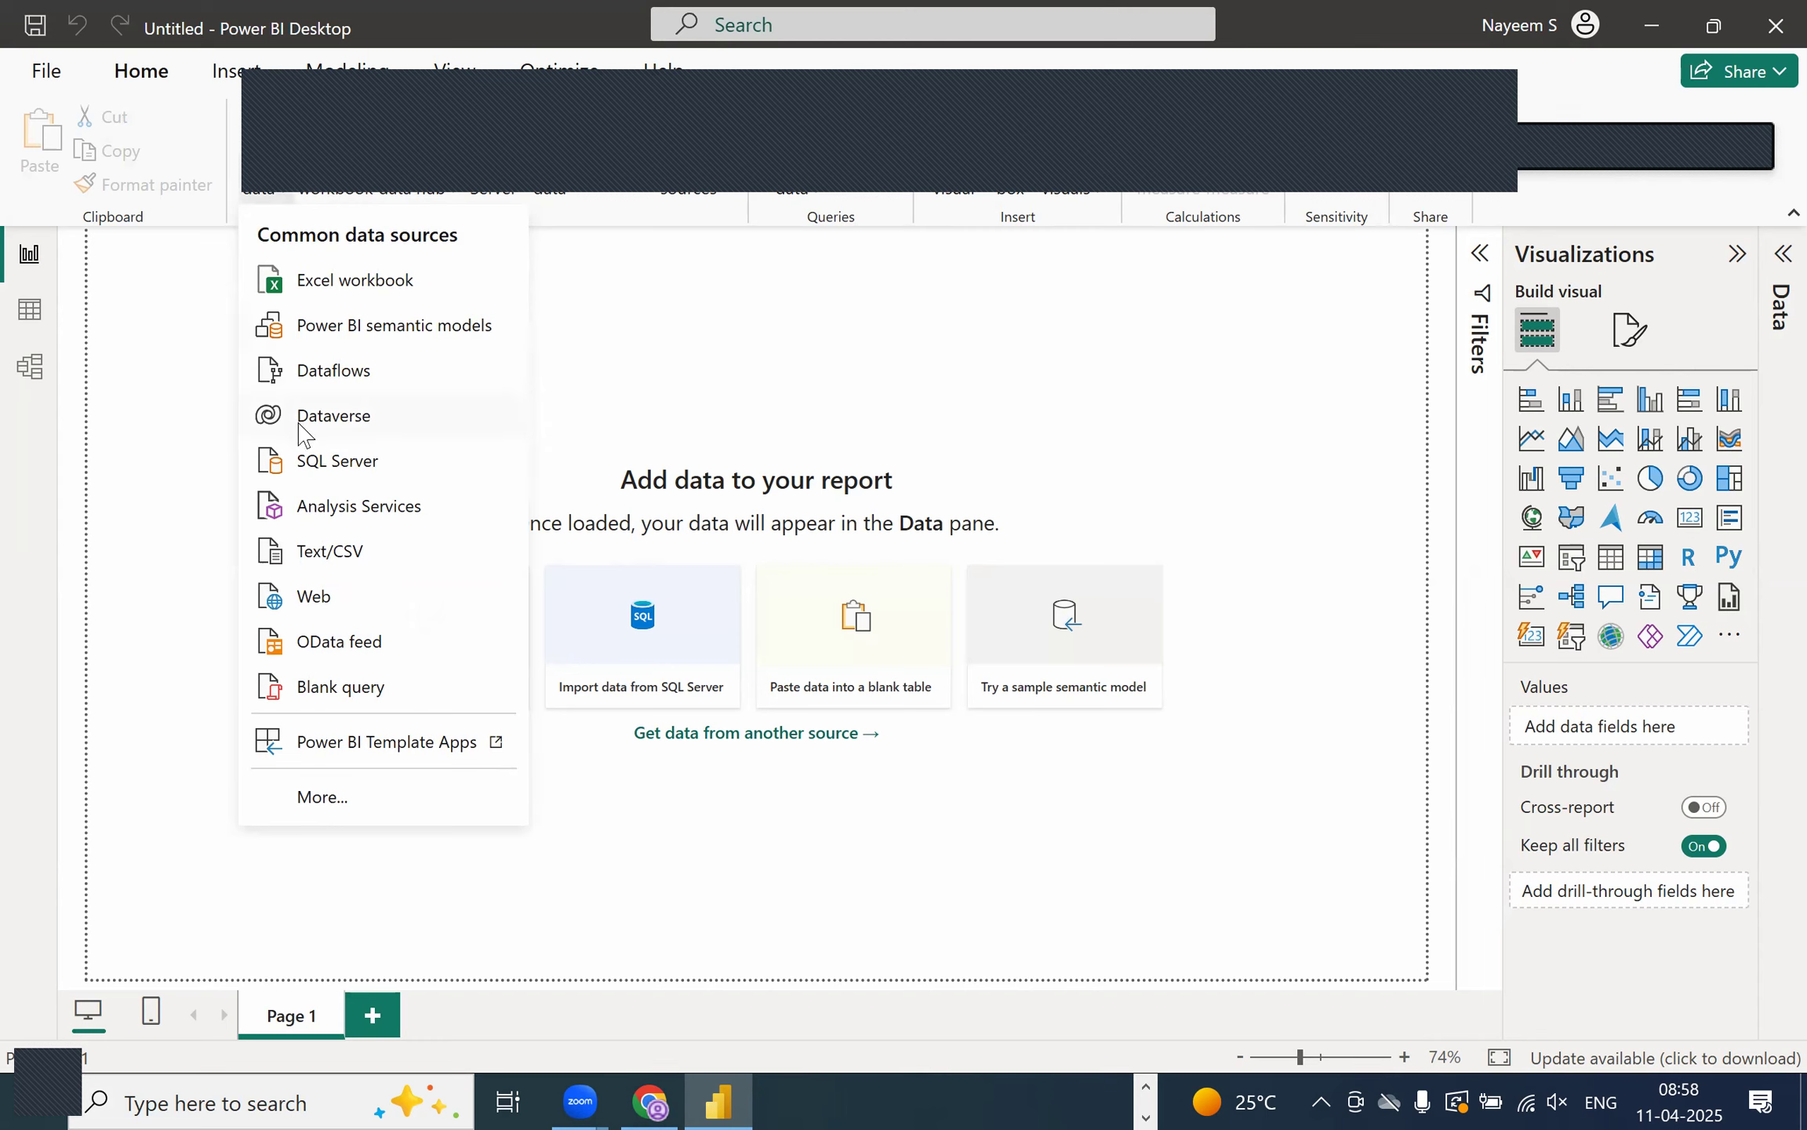
{"action": "left_click", "coordinate": [330, 463]}
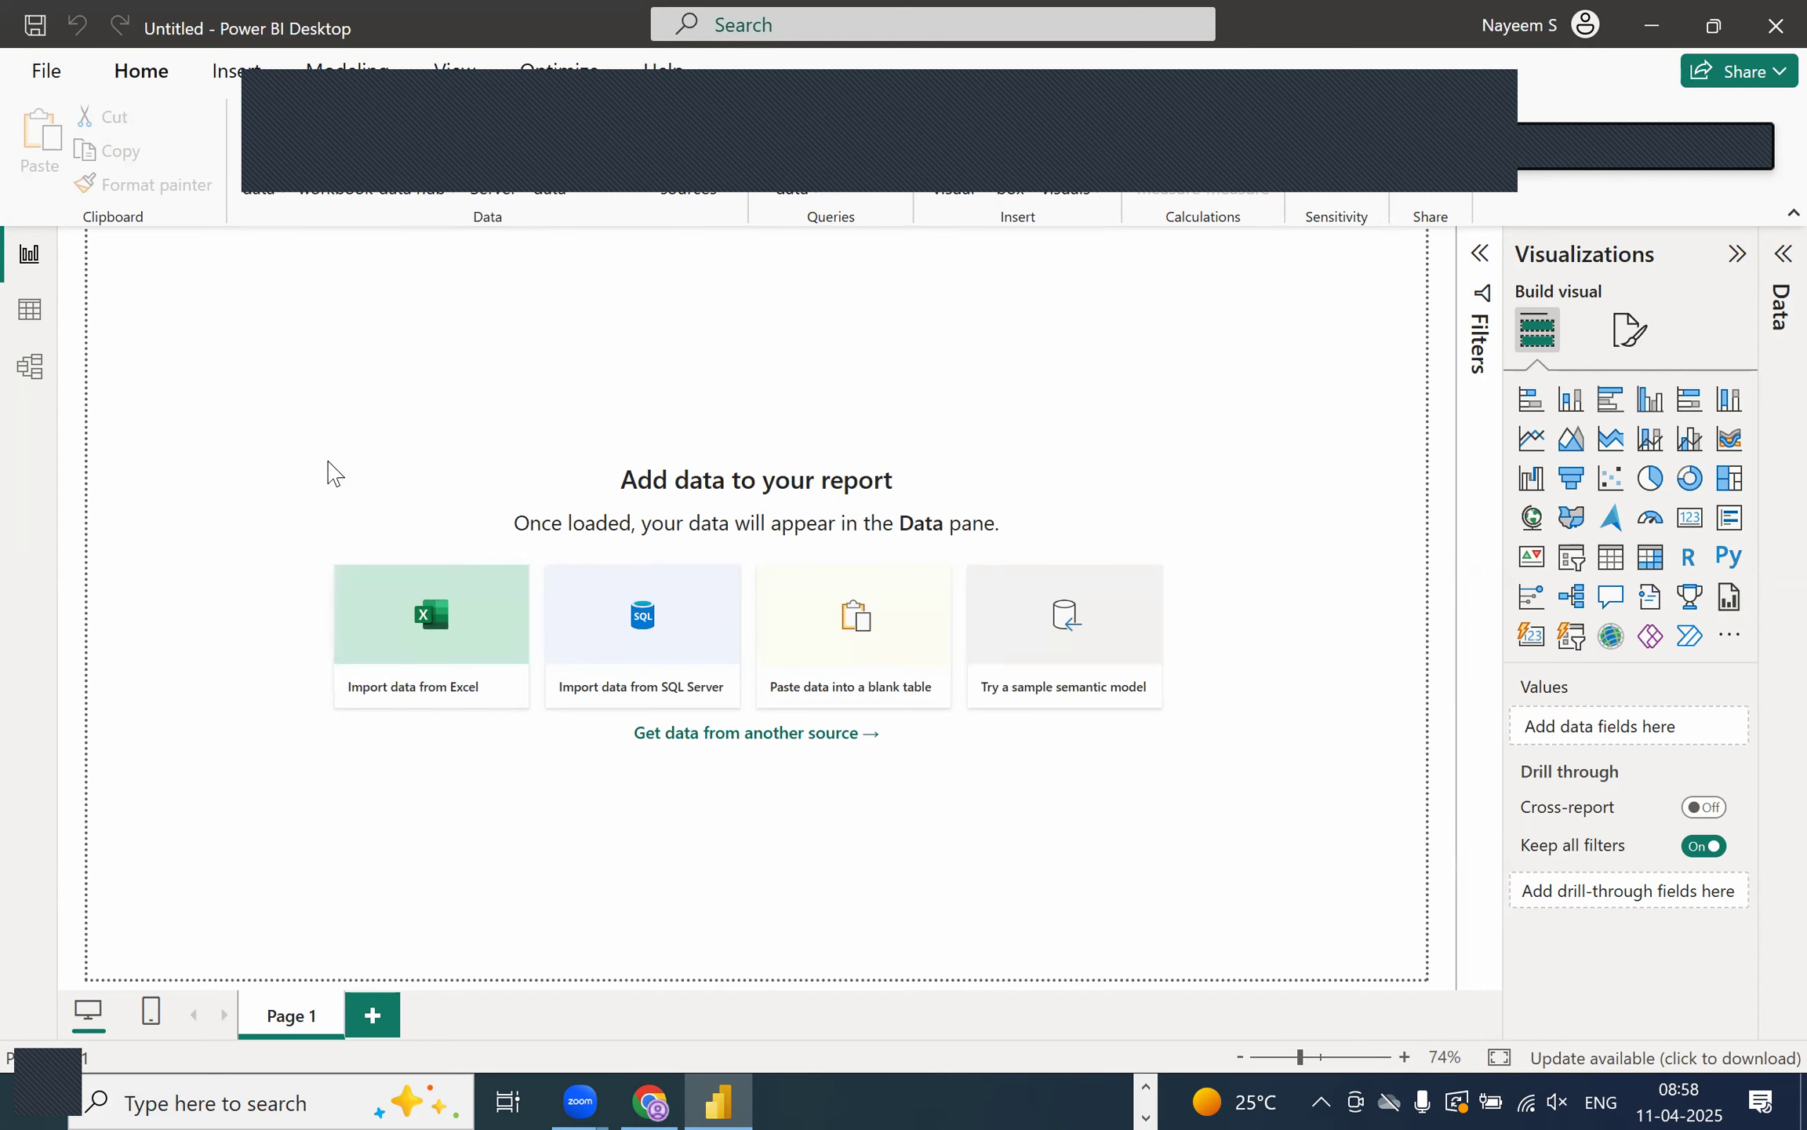
{"action": "left_click", "coordinate": [603, 417]}
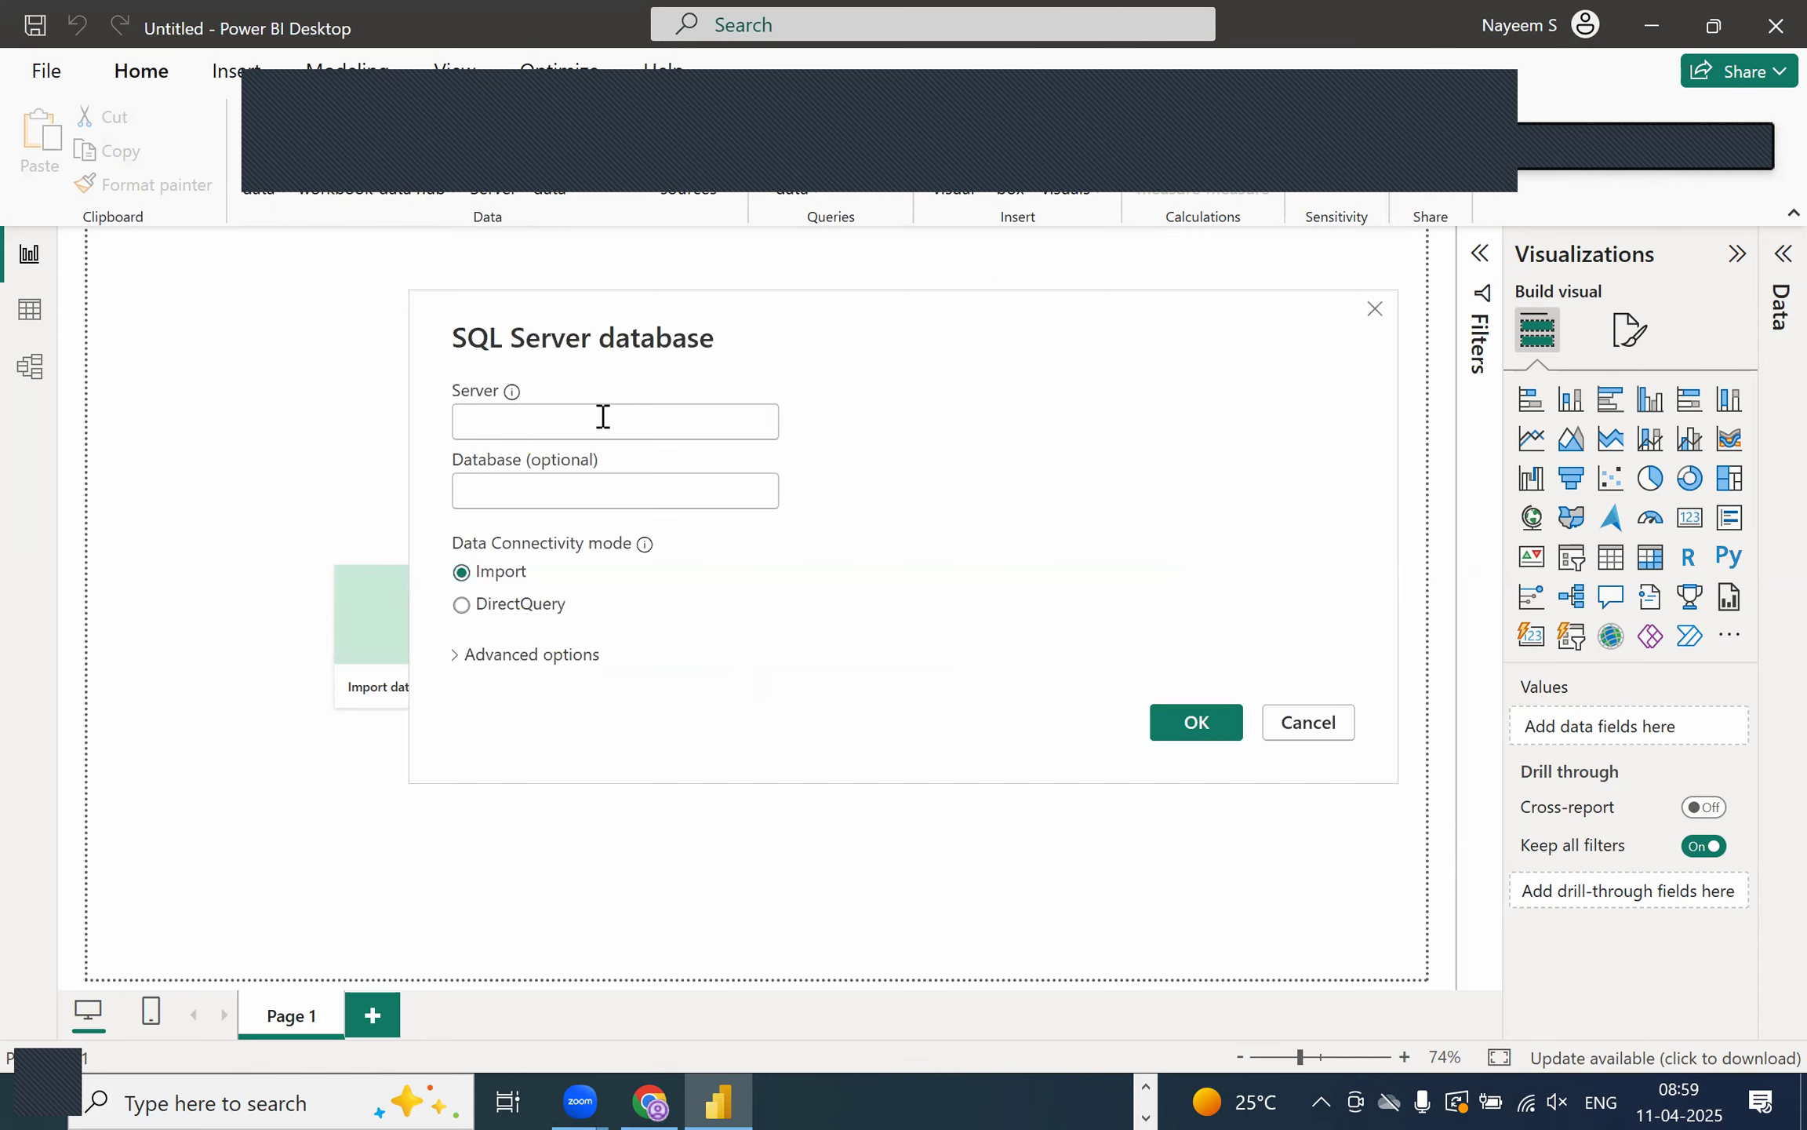
- Switch to SQL Server Management Studio and copy the server name from the Database Engine connection dialog
{"action": "key", "text": "alt+Tab"}
{"action": "key", "text": "alt+Tab"}
{"action": "key", "text": "alt+Tab"}
{"action": "key", "text": "alt+Tab"}
{"action": "key", "text": "alt+Tab"}
{"action": "left_click", "coordinate": [55, 190]}
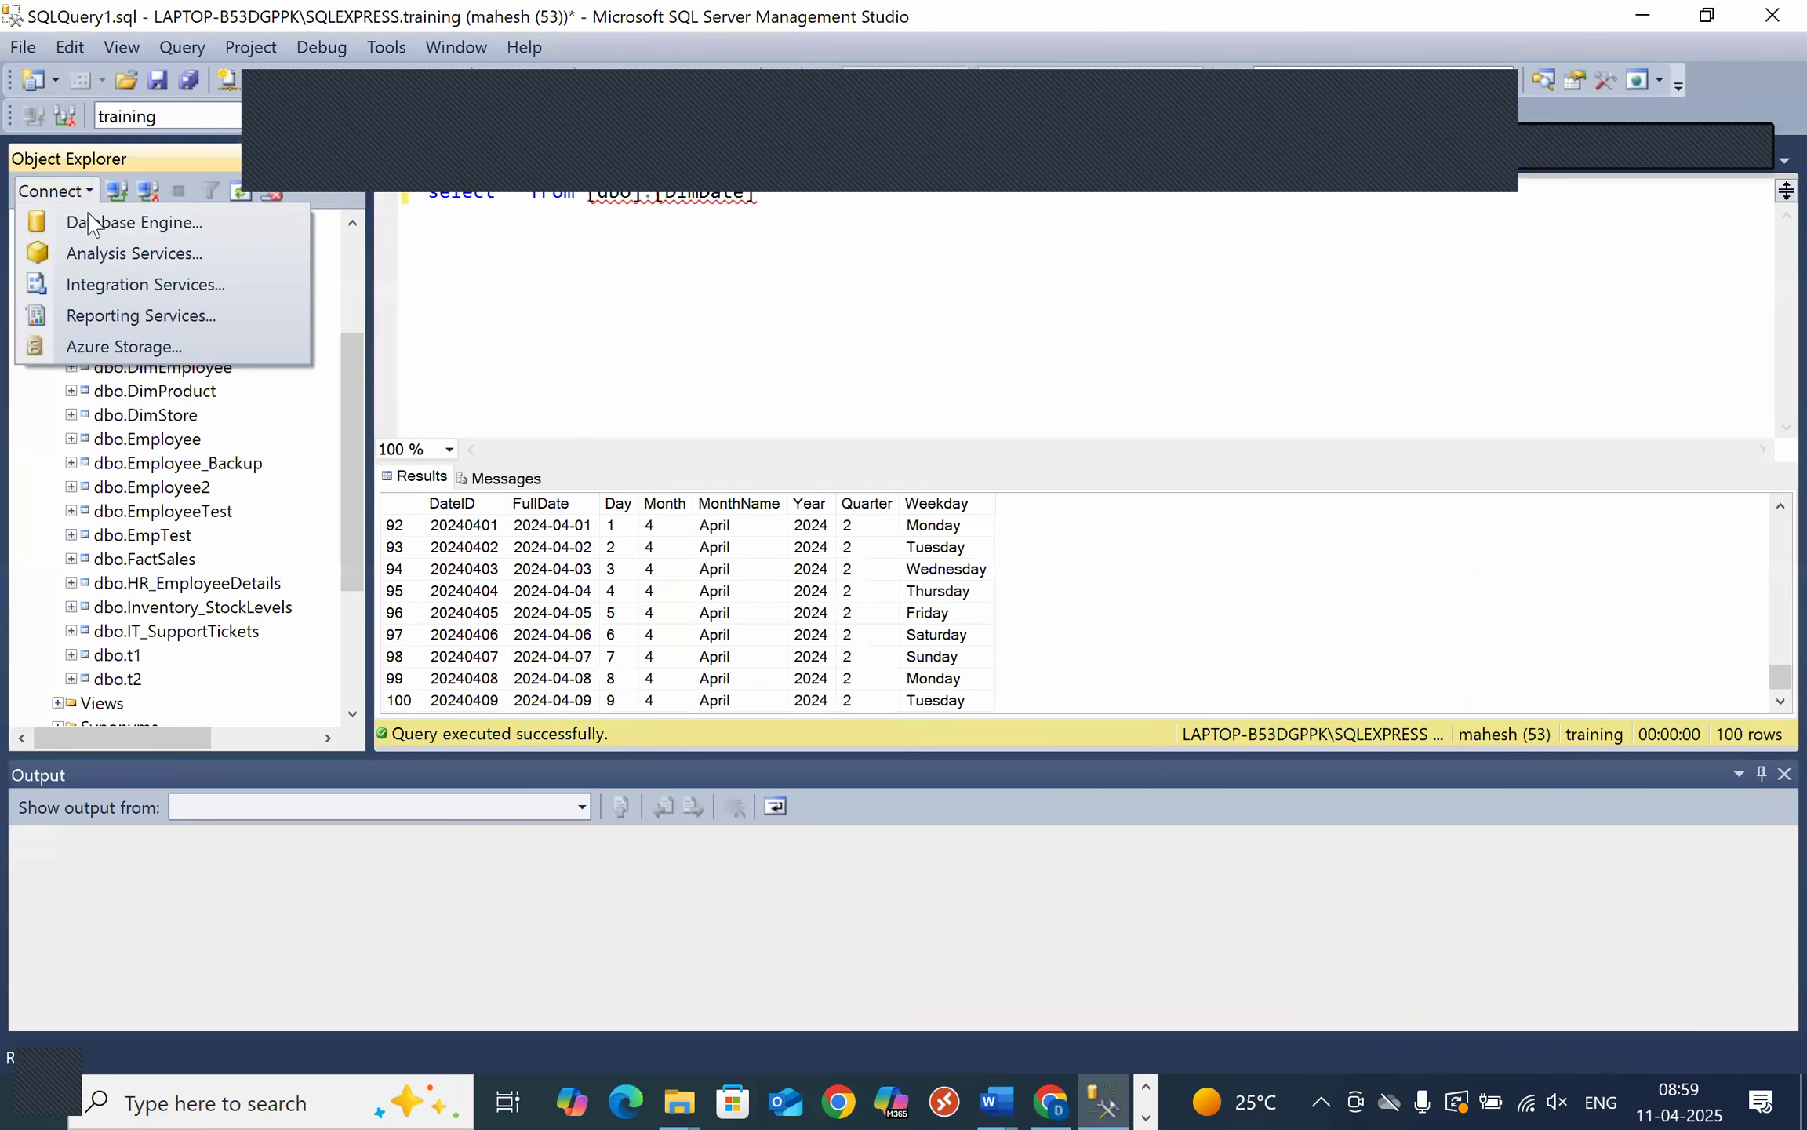
{"action": "left_click", "coordinate": [91, 223]}
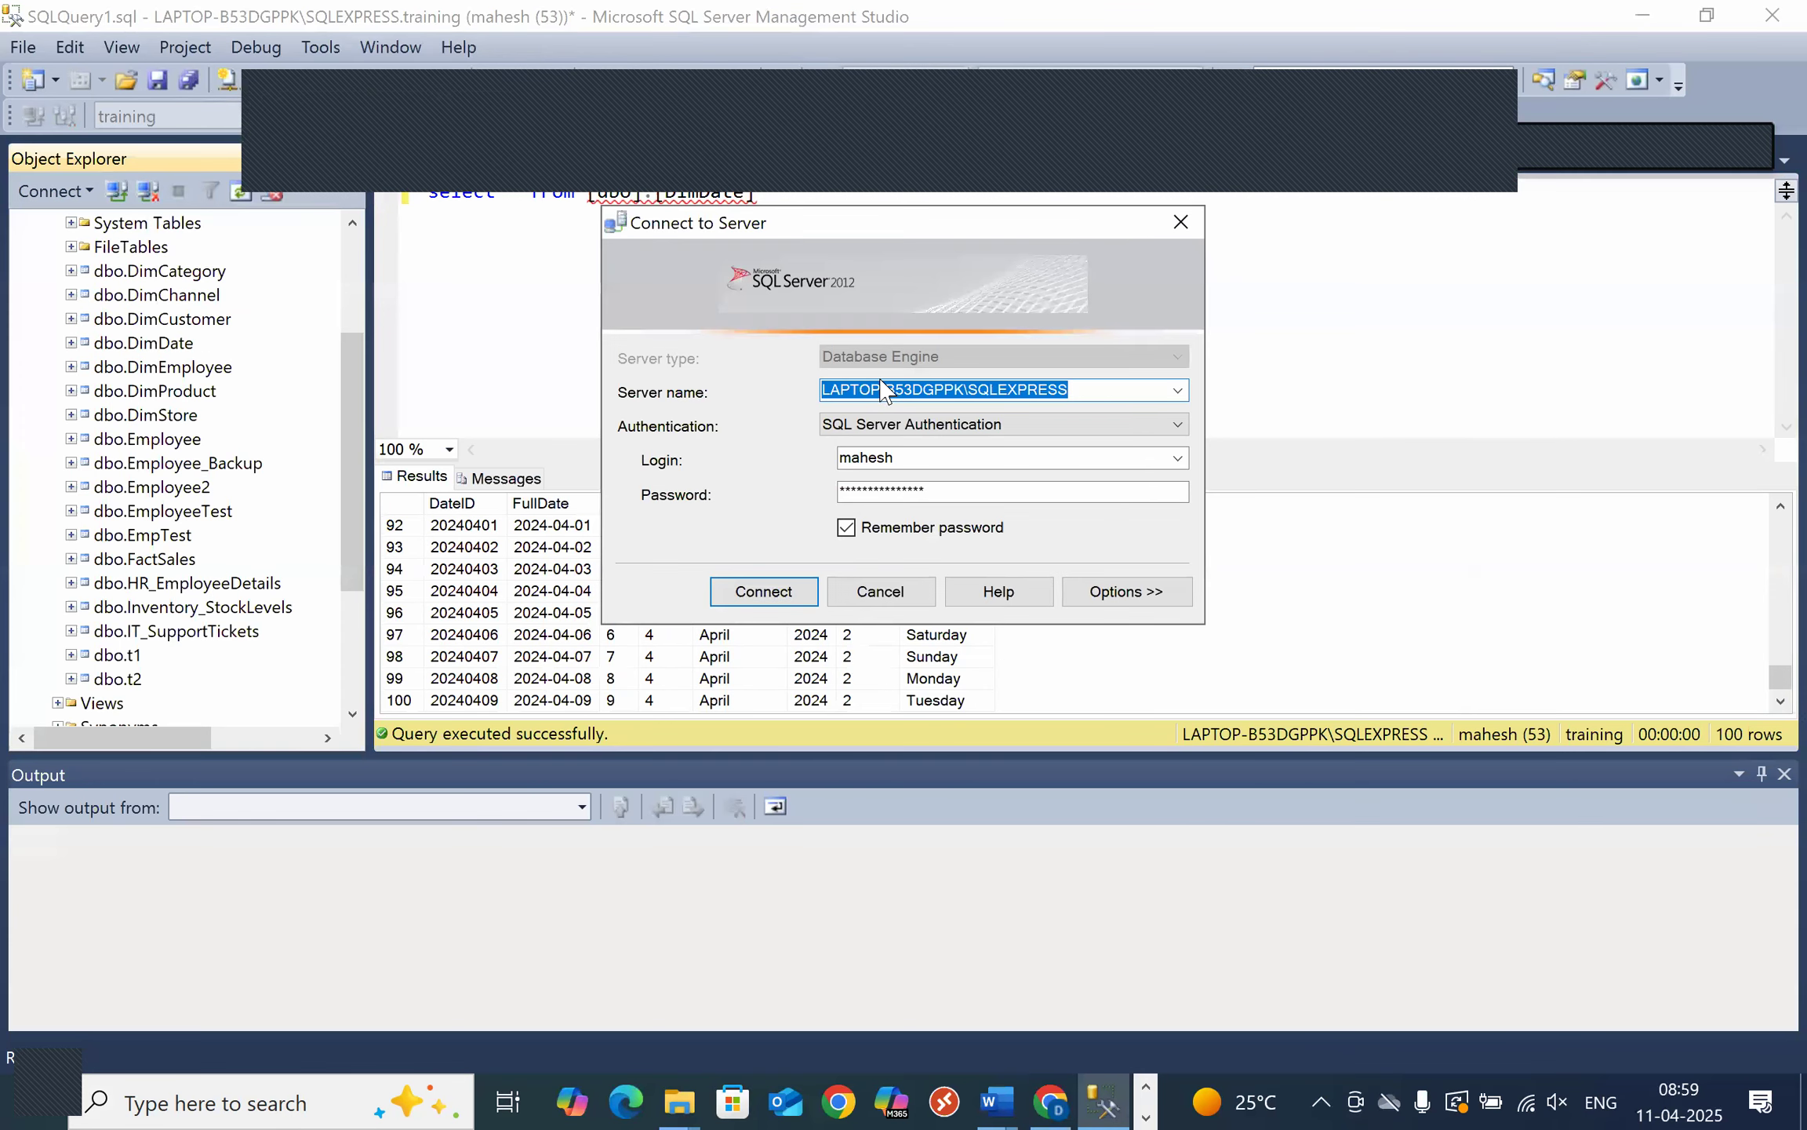
{"action": "right_click", "coordinate": [880, 399]}
{"action": "left_click", "coordinate": [908, 469]}
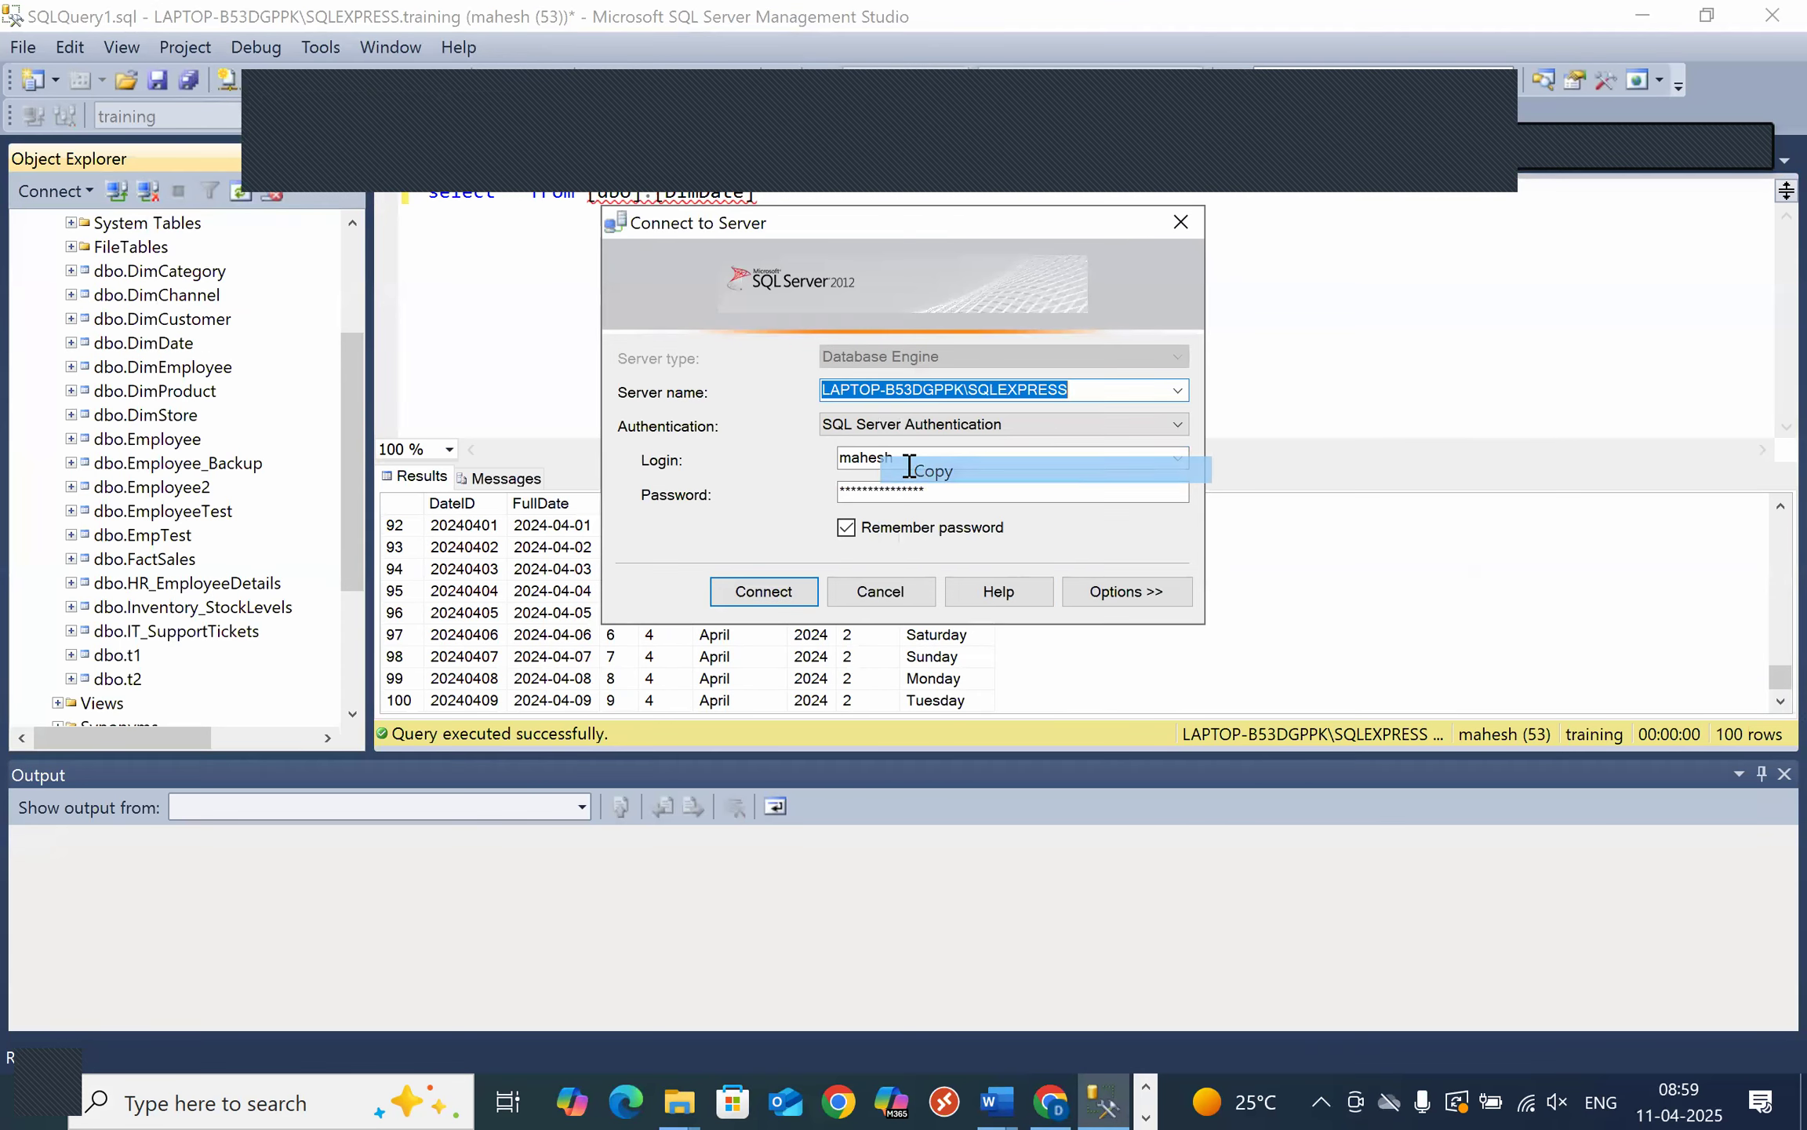
- Switch back to Power BI Desktop and submit the SQL Server connection with server LAPTOP-B53DGPPK\SQLEXPRESS in Import mode
{"action": "key", "text": "alt+Tab"}
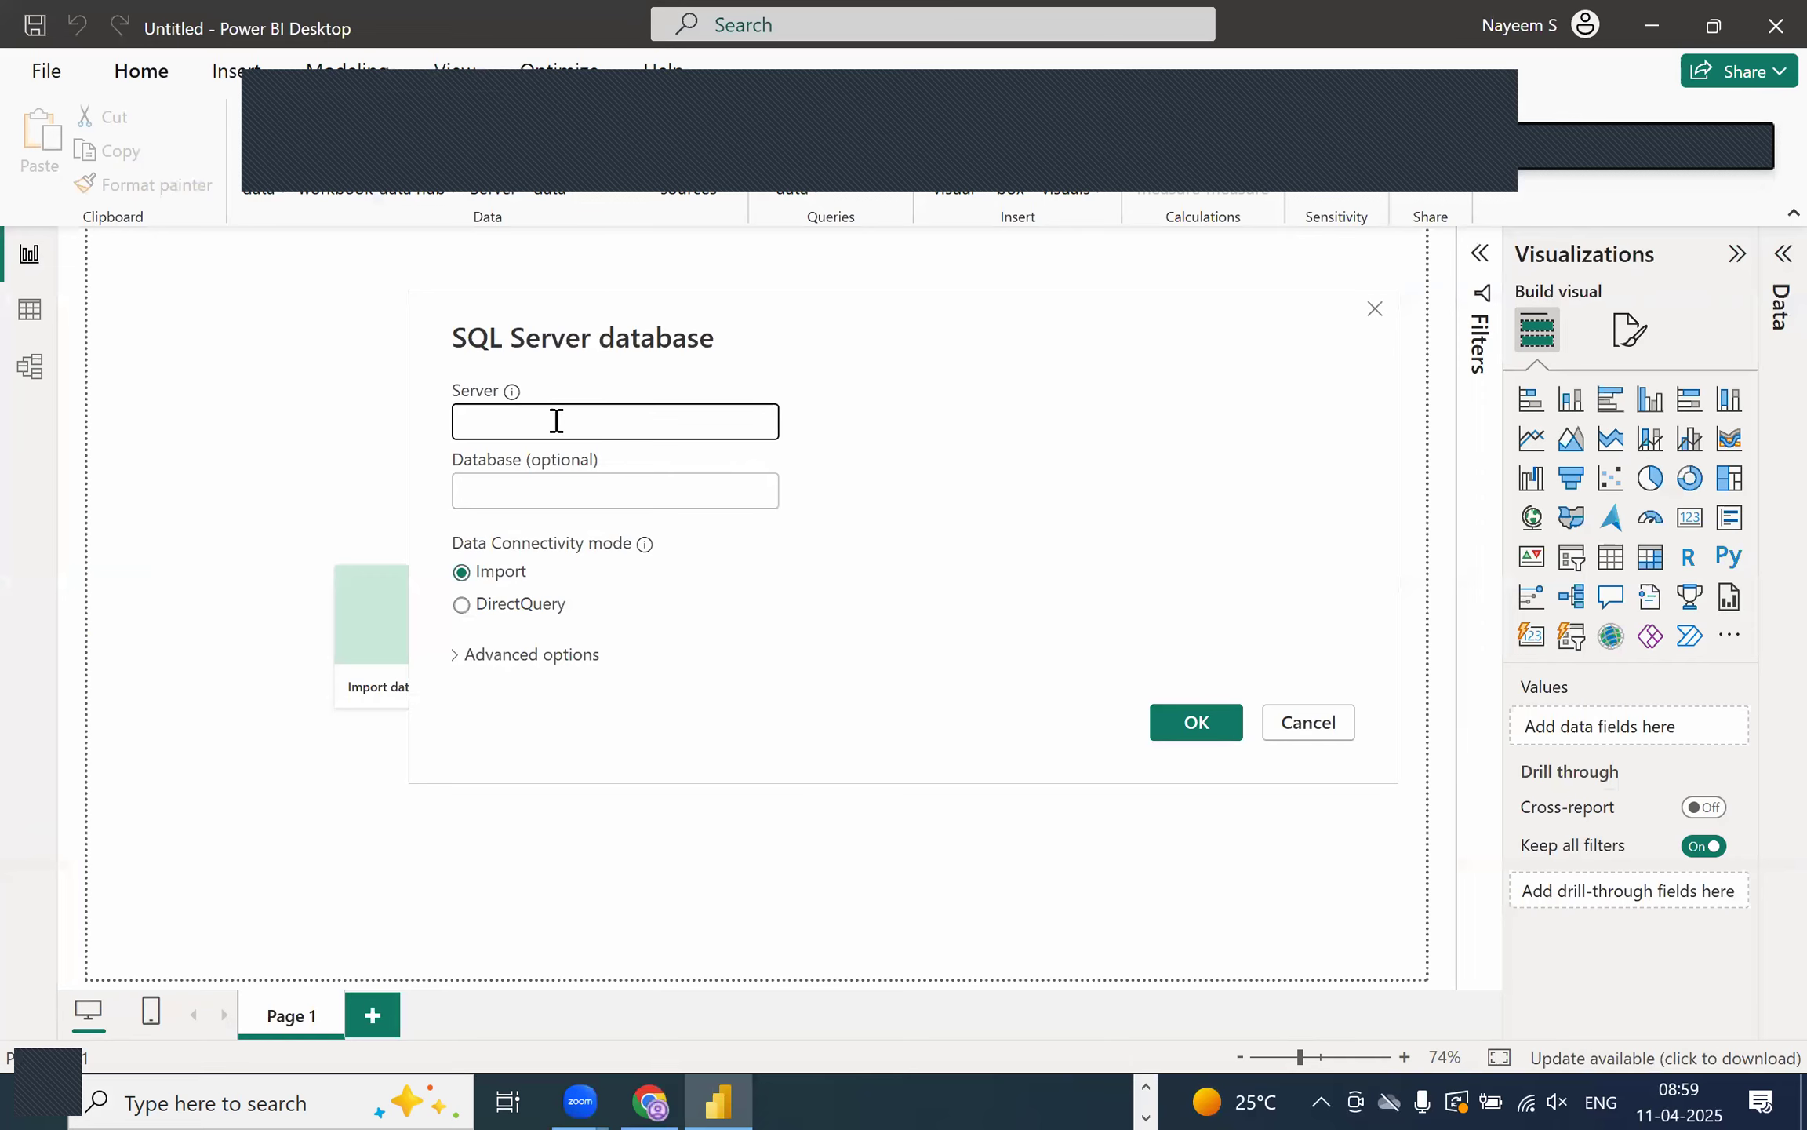
{"action": "key", "text": "ctrl+v"}
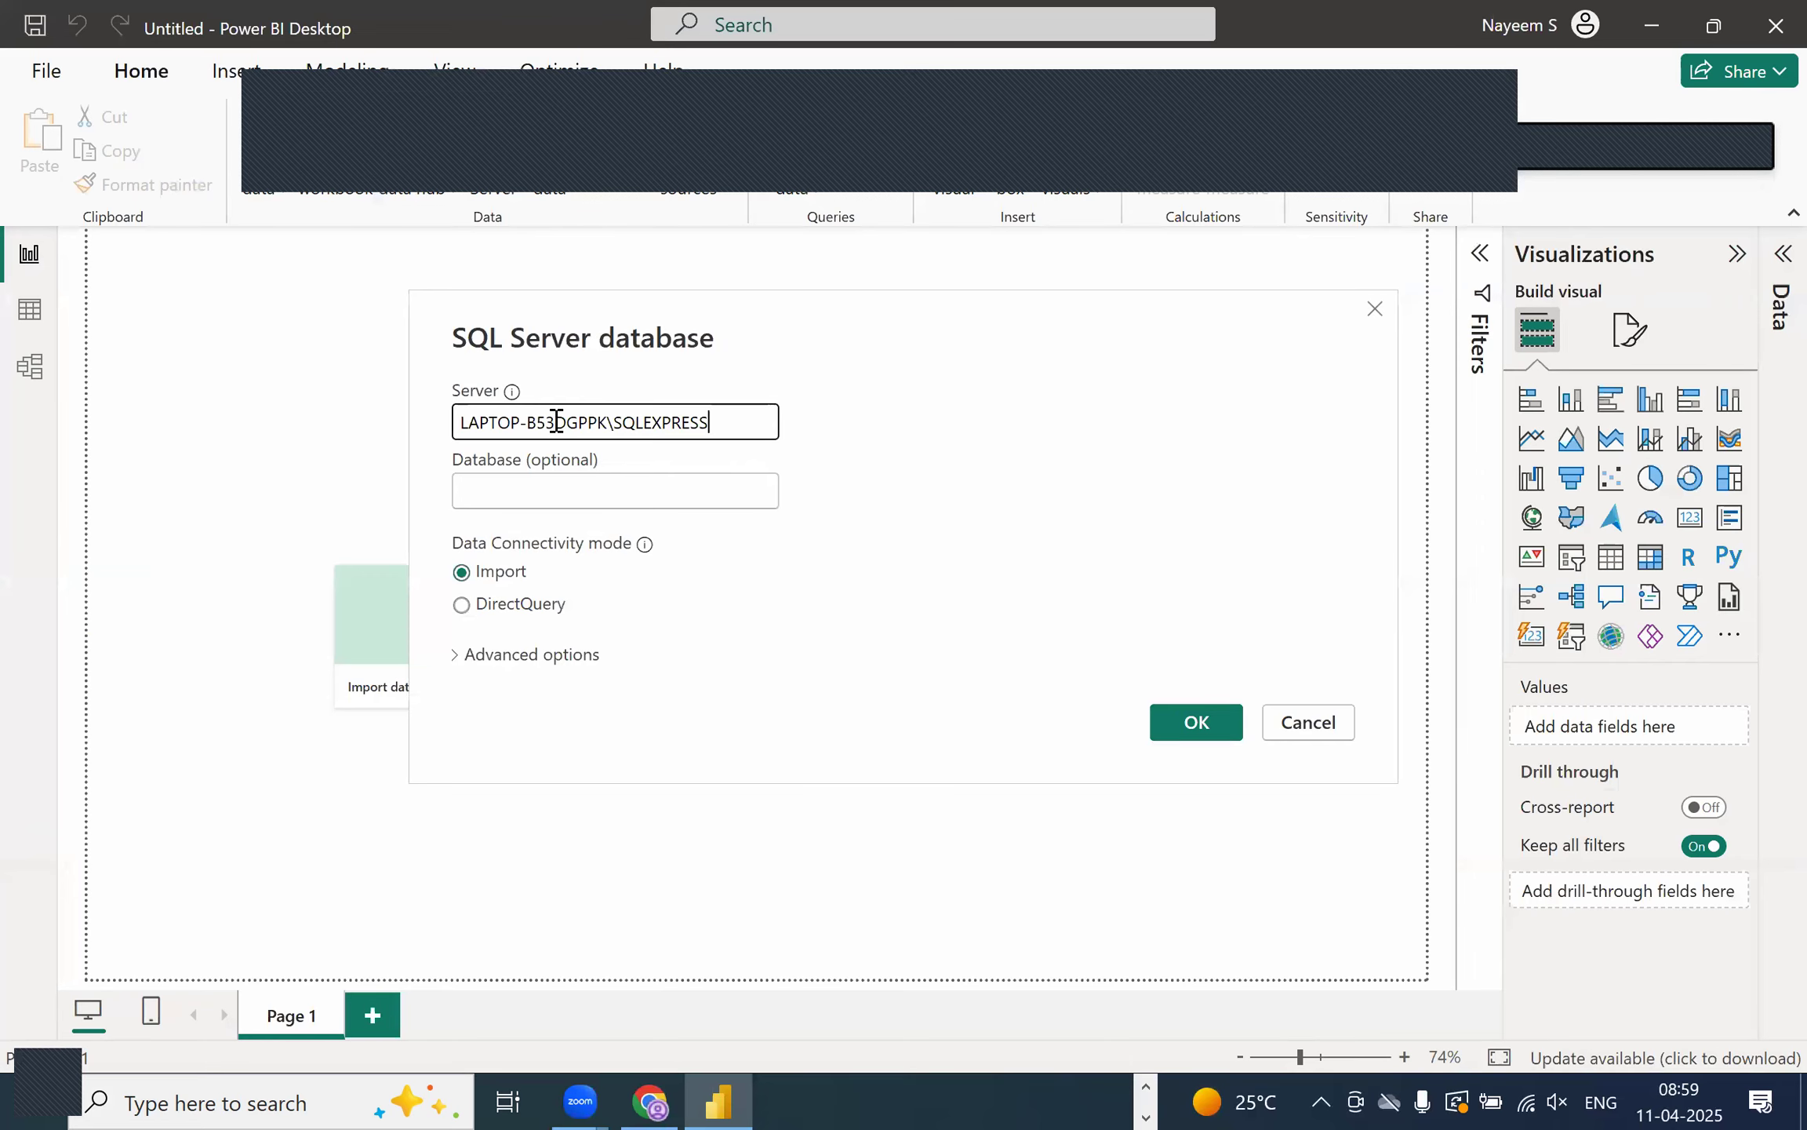
{"action": "left_click", "coordinate": [508, 653]}
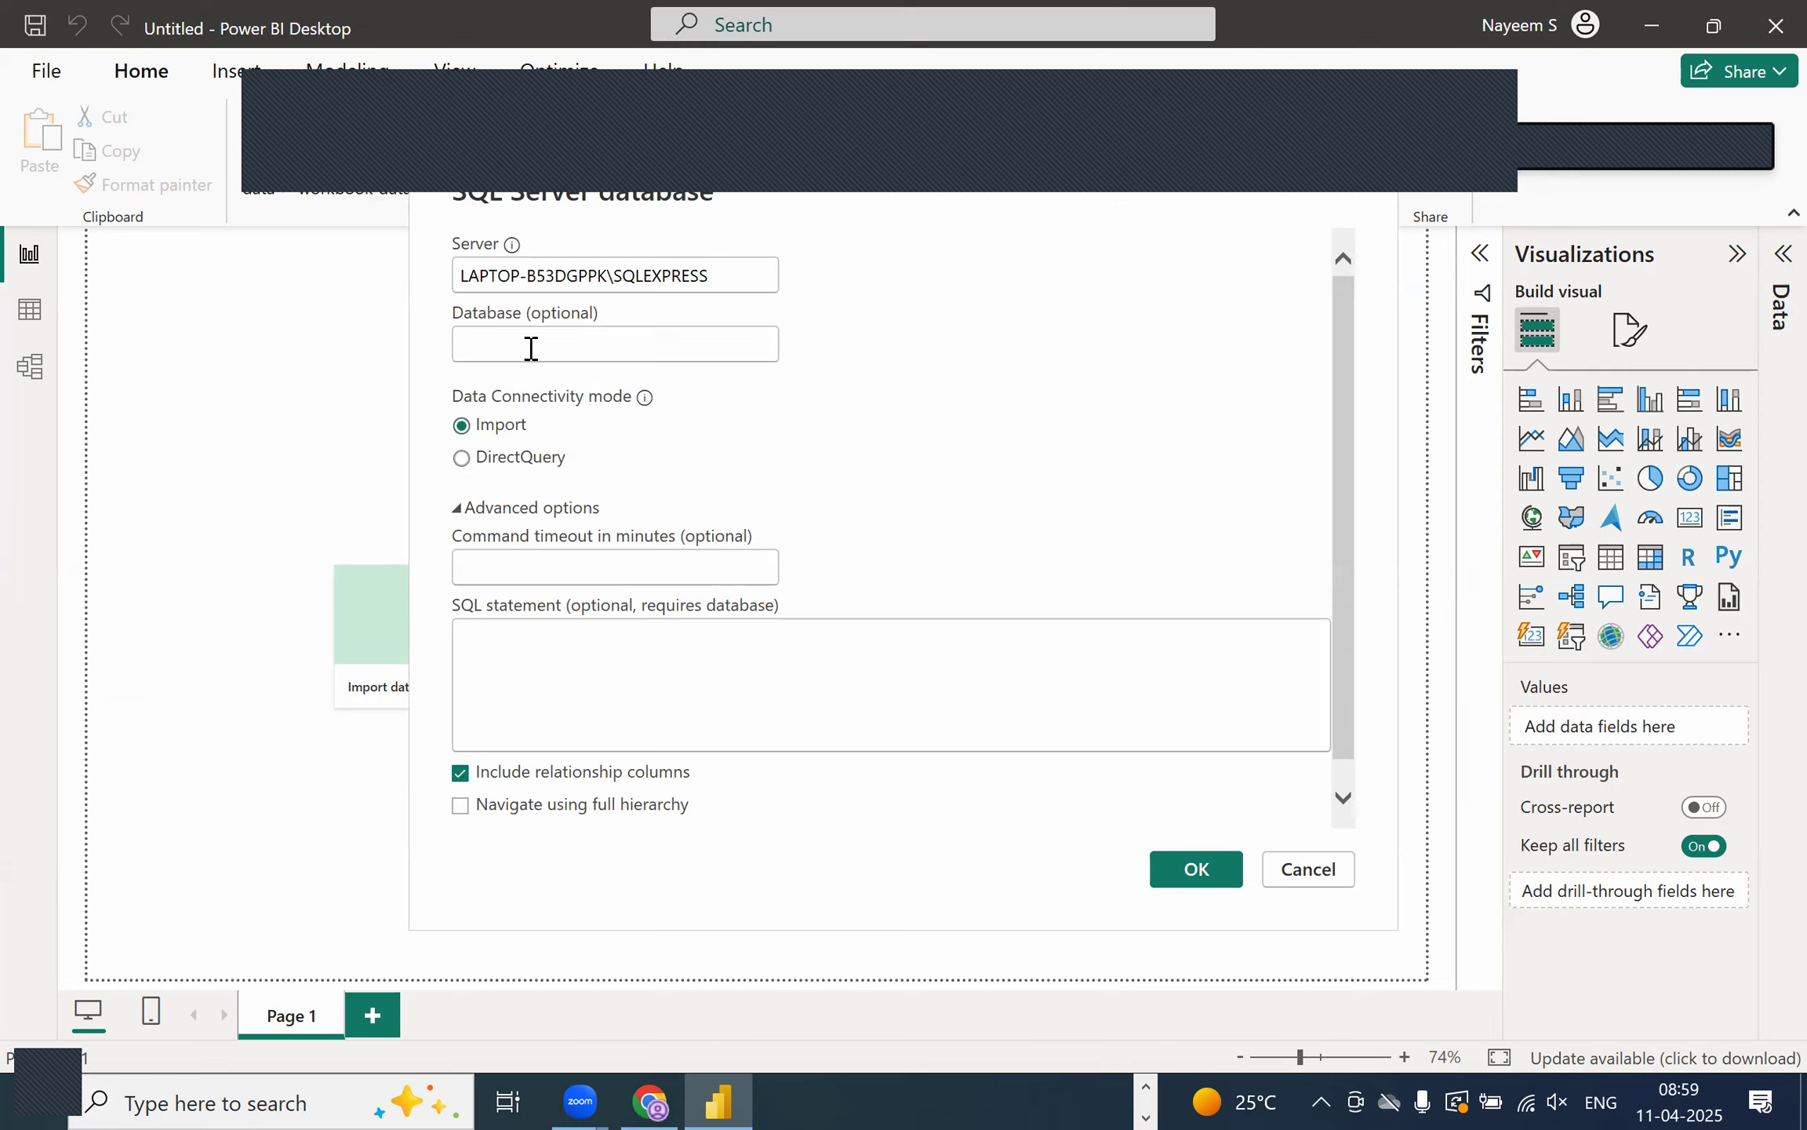
{"action": "left_click", "coordinate": [628, 744]}
{"action": "left_click", "coordinate": [1201, 873]}
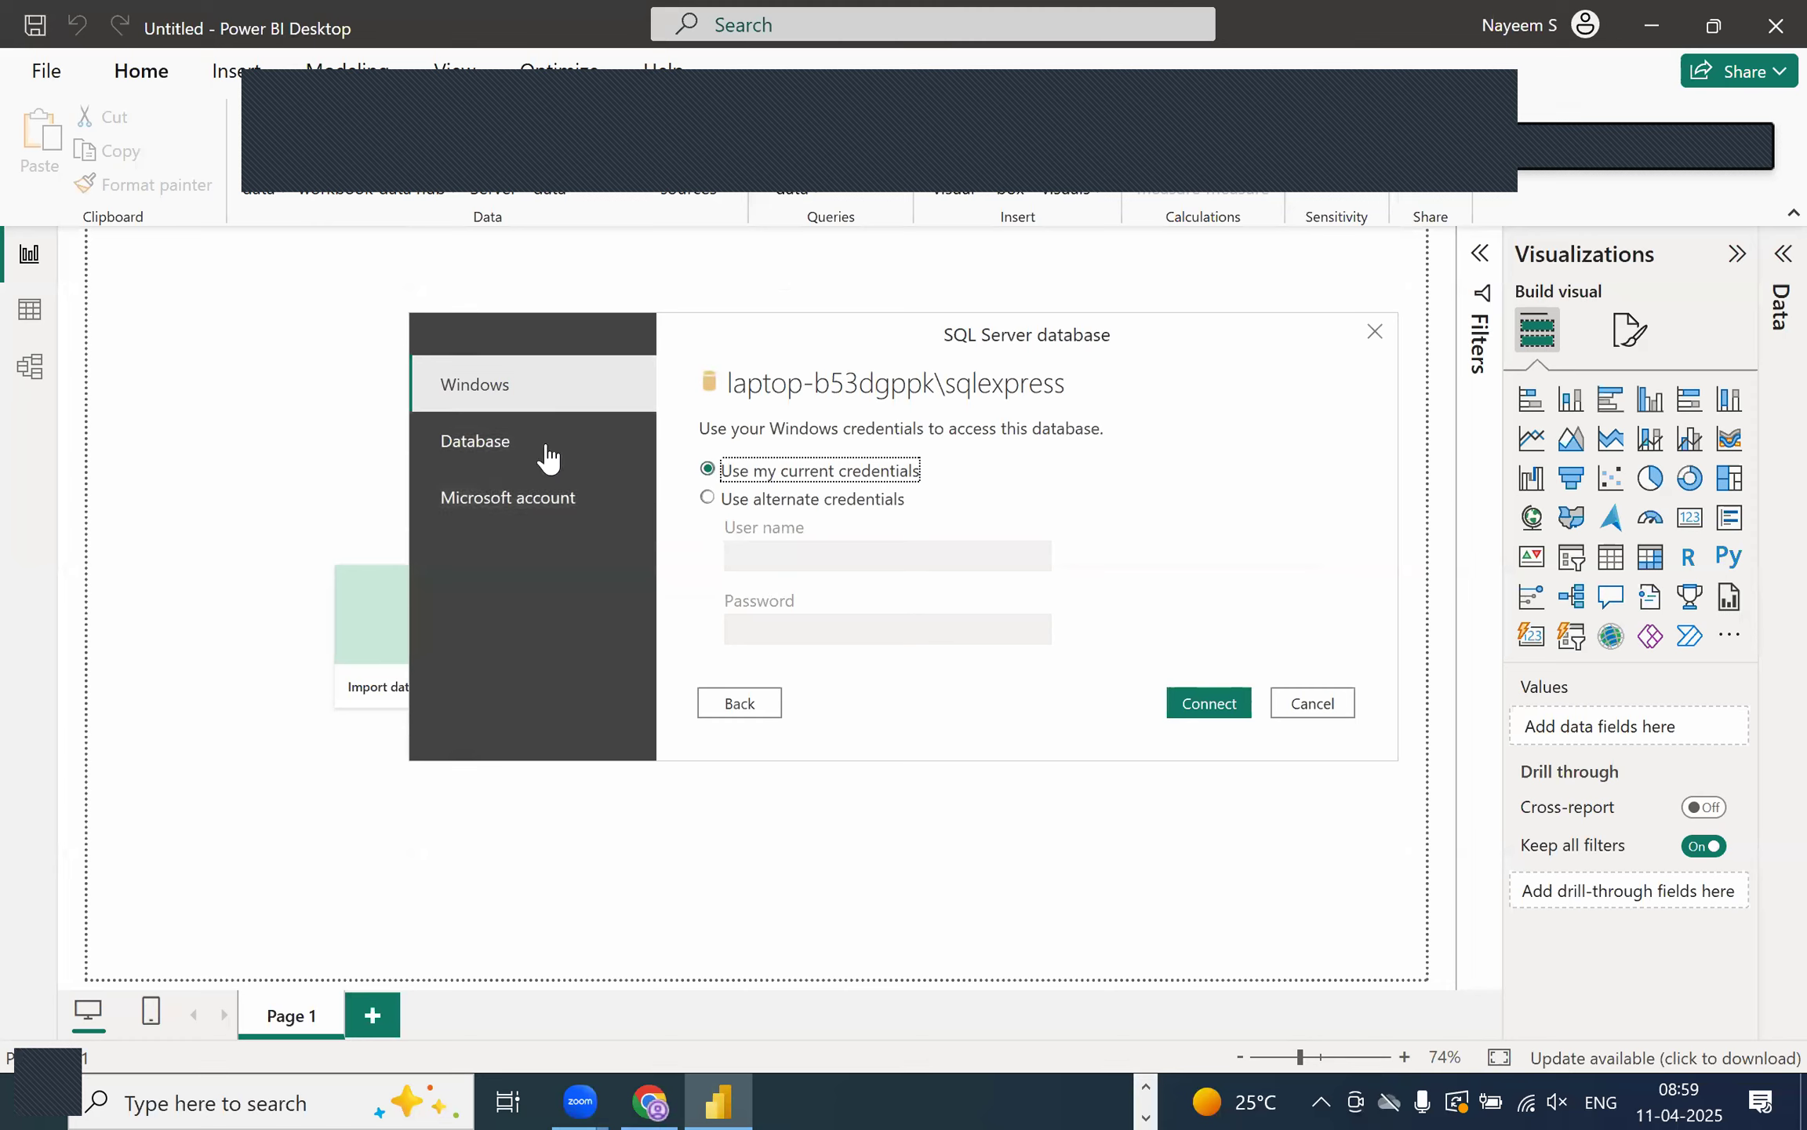
- Sign in to the server with database credentials, entering the user name and account password, and accept an unencrypted connection
{"action": "left_click", "coordinate": [463, 451]}
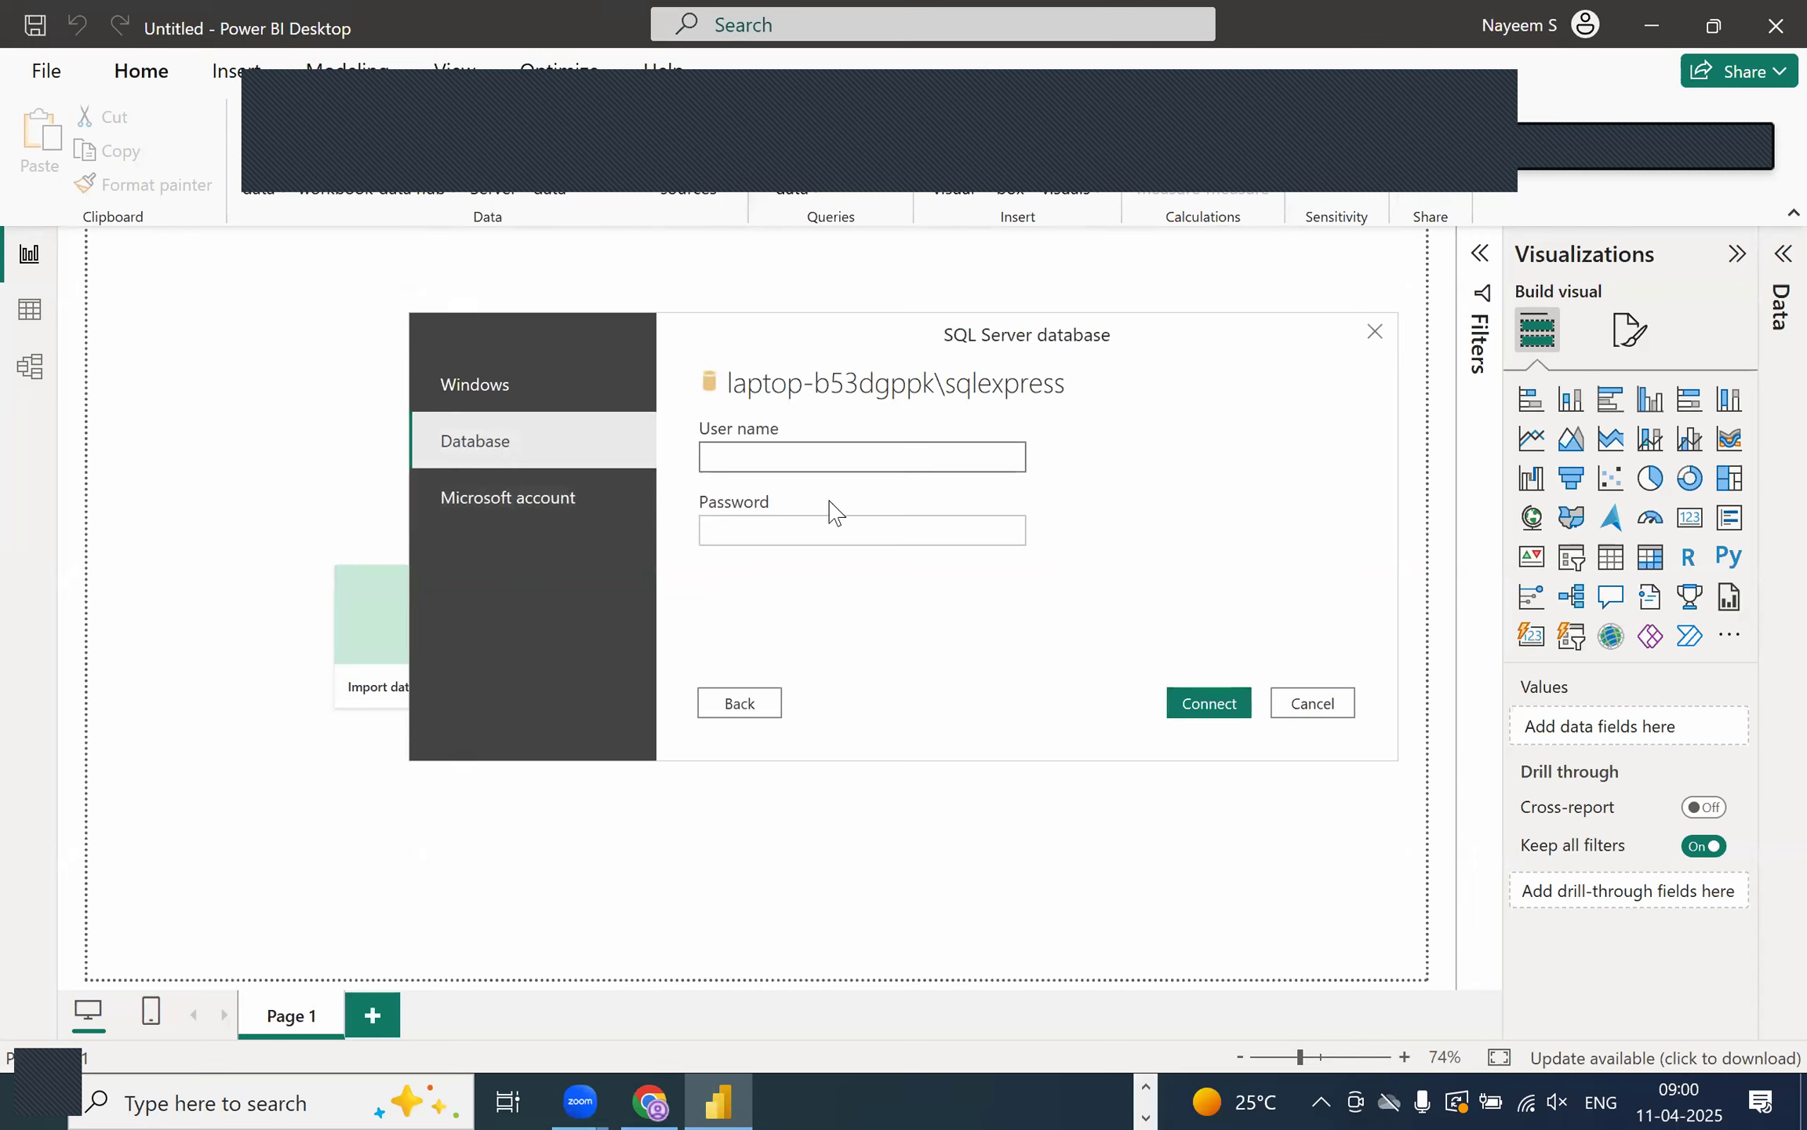
{"action": "left_click", "coordinate": [530, 506]}
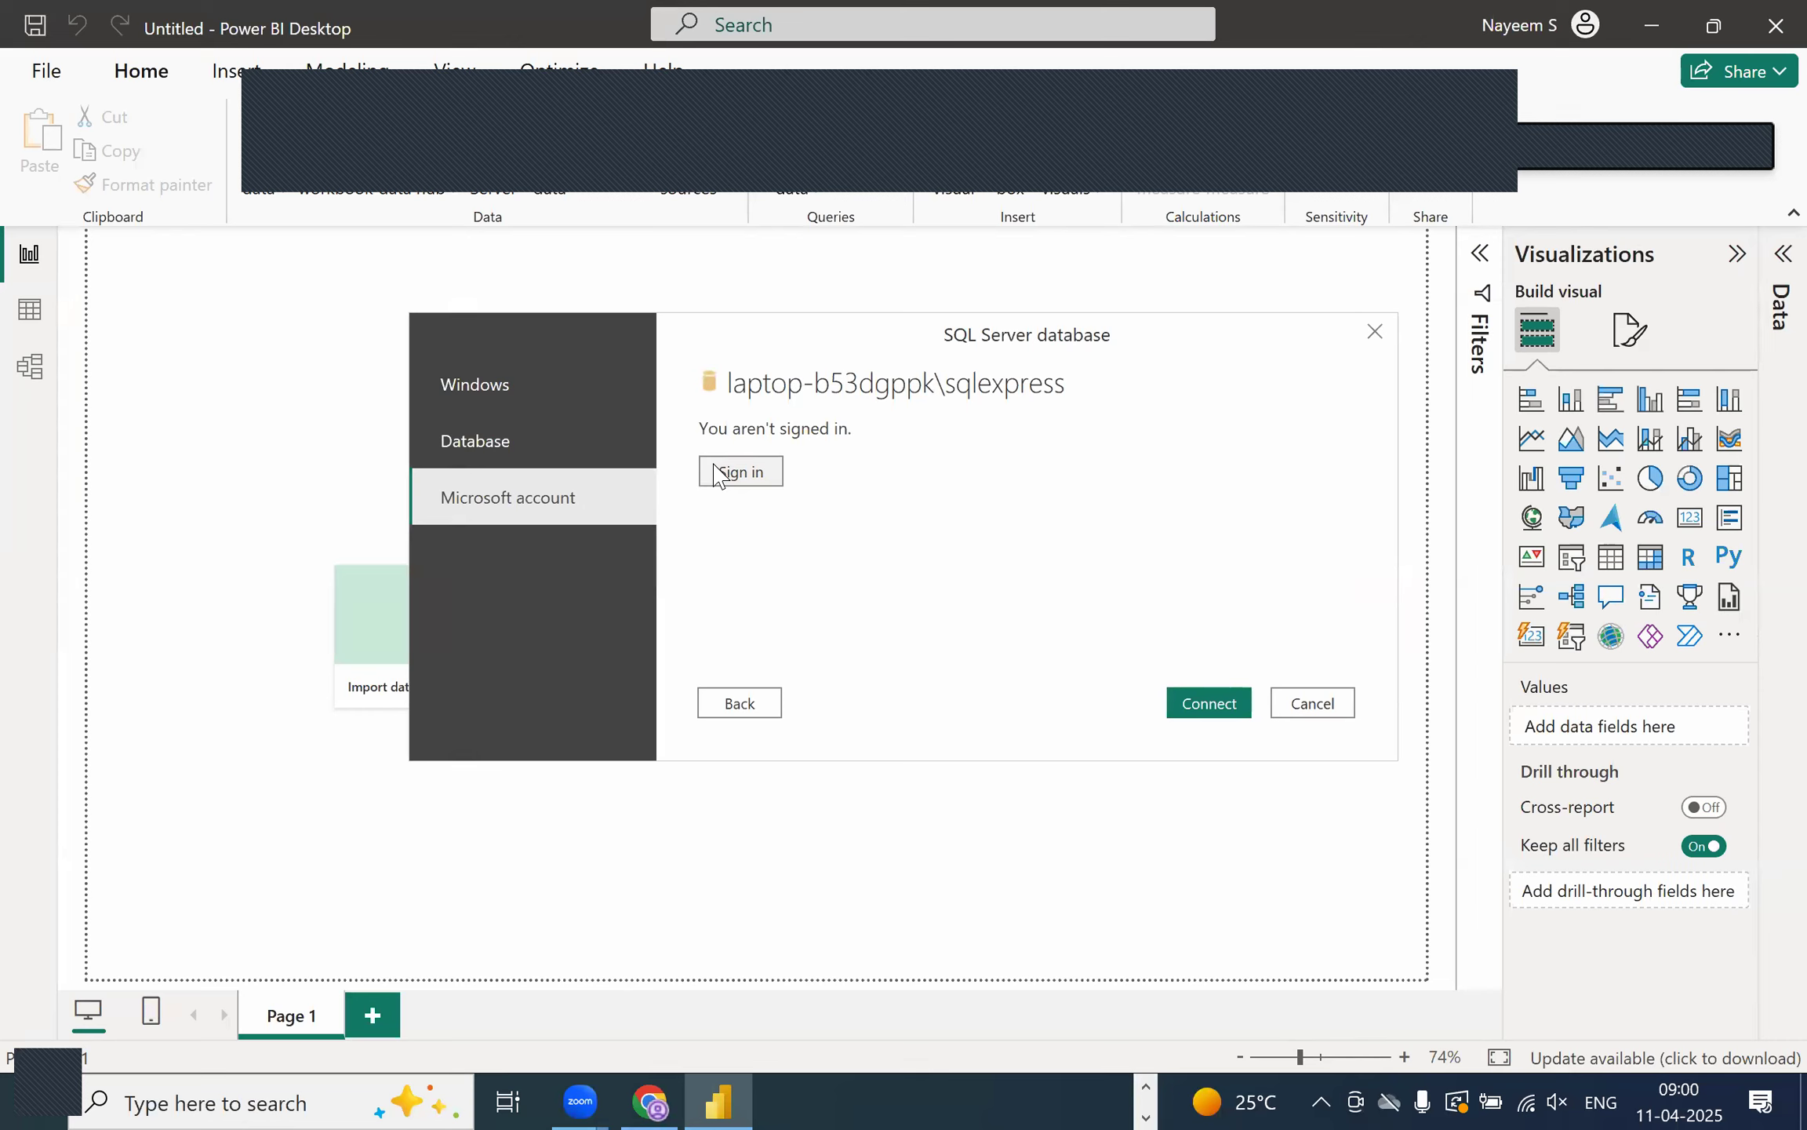
{"action": "left_click", "coordinate": [502, 441]}
{"action": "left_click", "coordinate": [729, 455]}
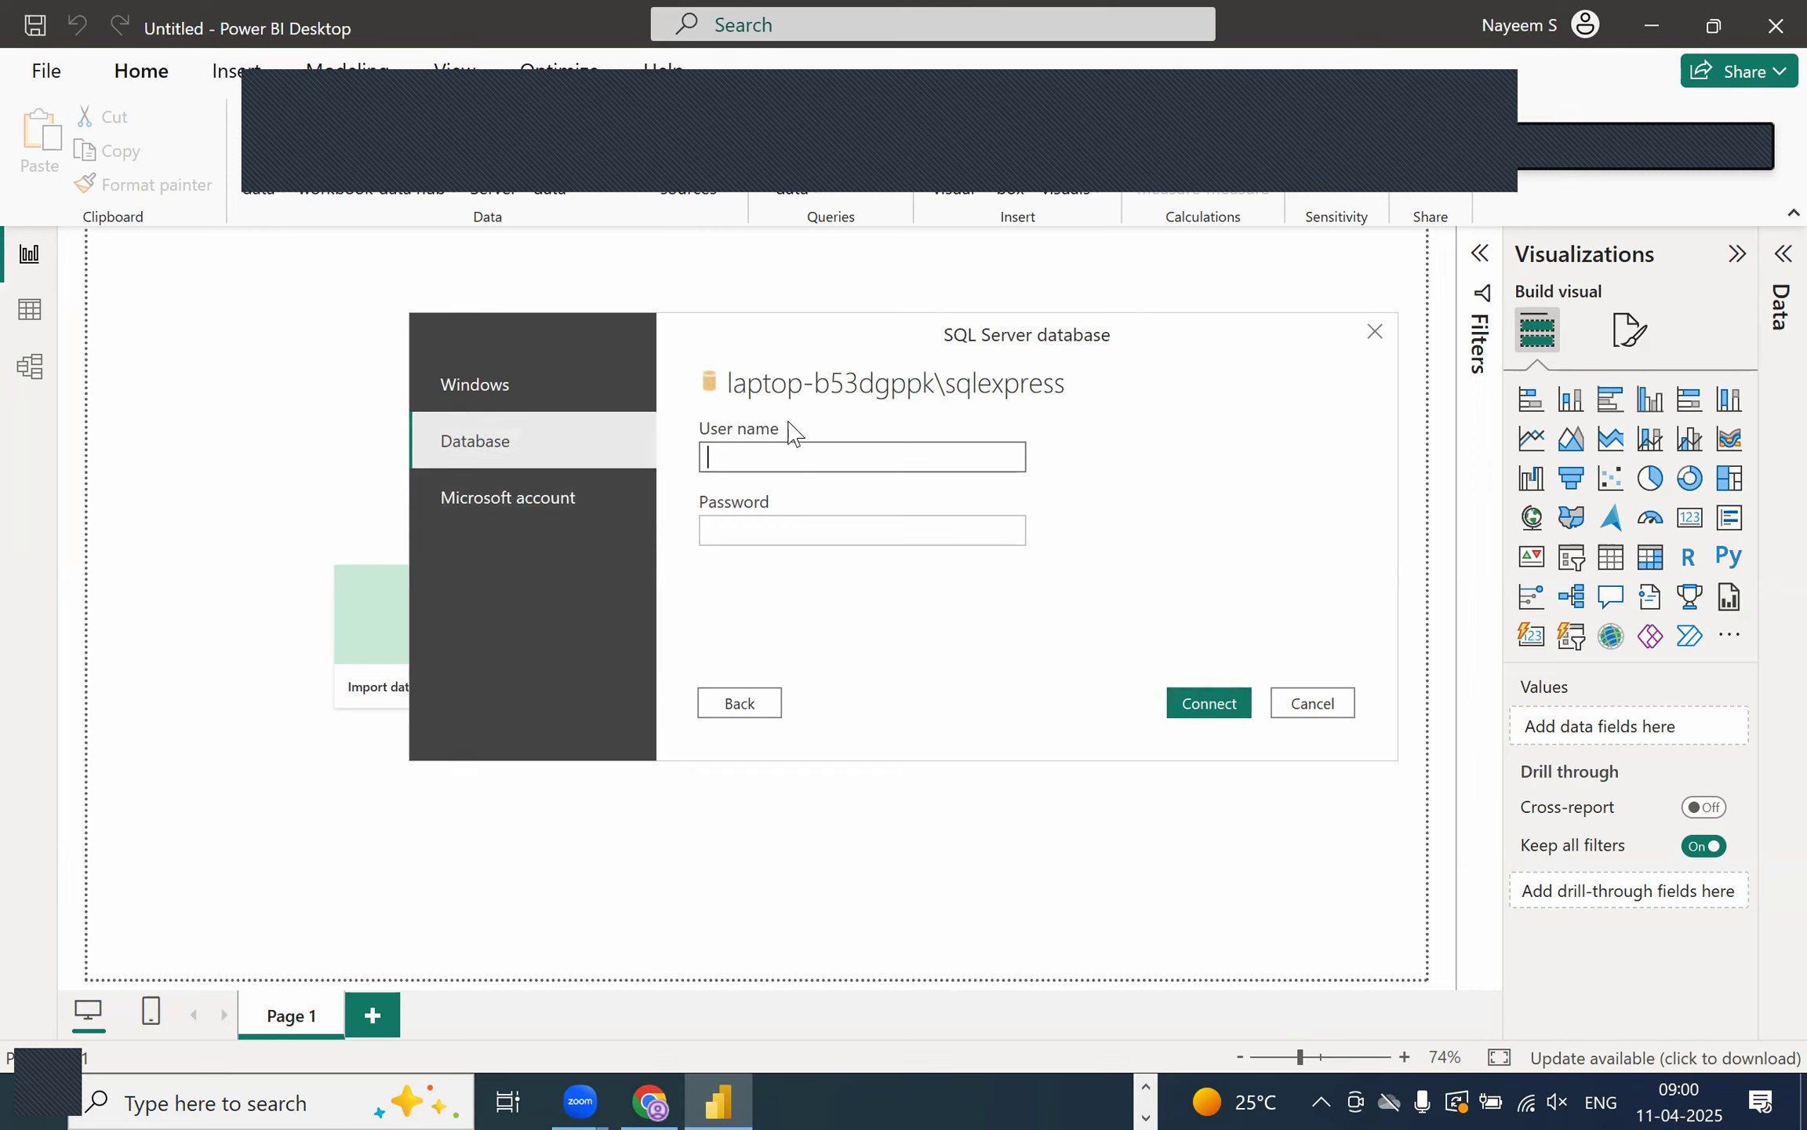
{"action": "type", "text": "mahesh"}
{"action": "key", "text": "Tab"}
{"action": "type", "text": "********"}
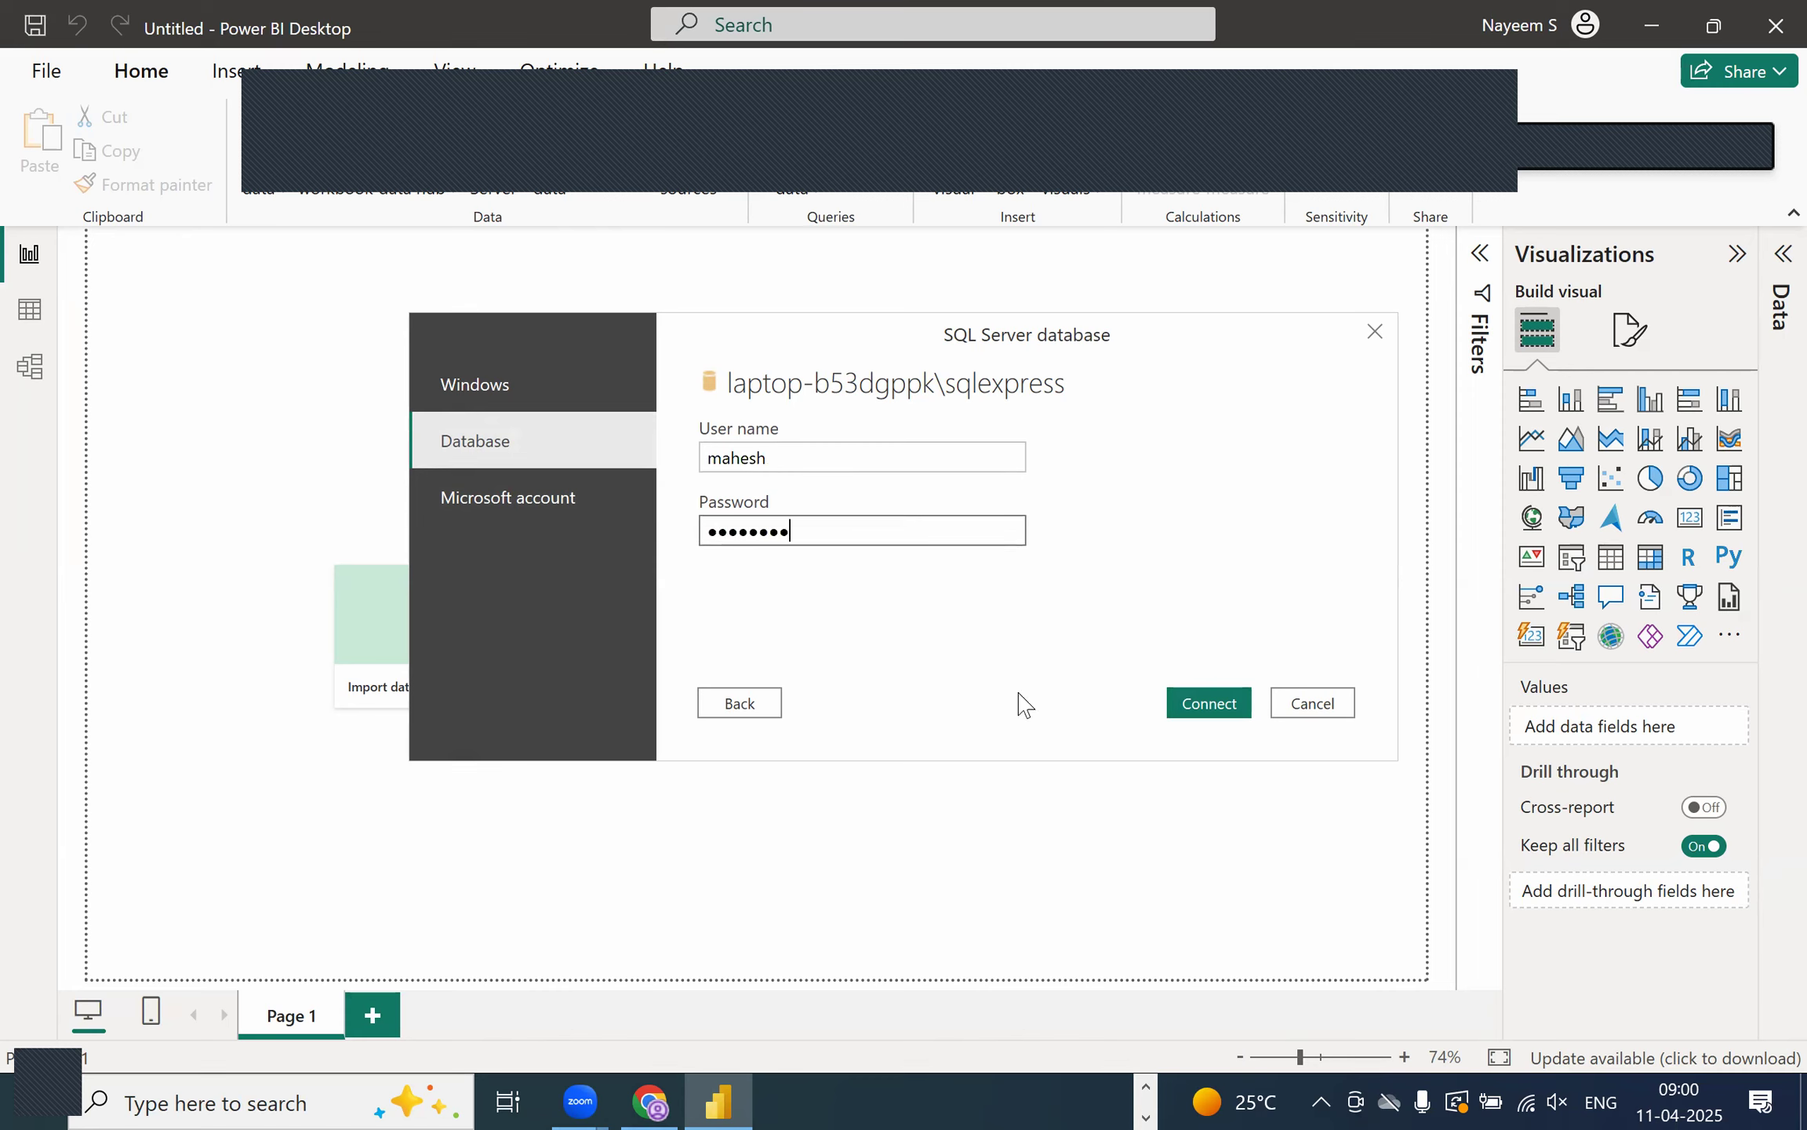
{"action": "left_click", "coordinate": [1177, 706]}
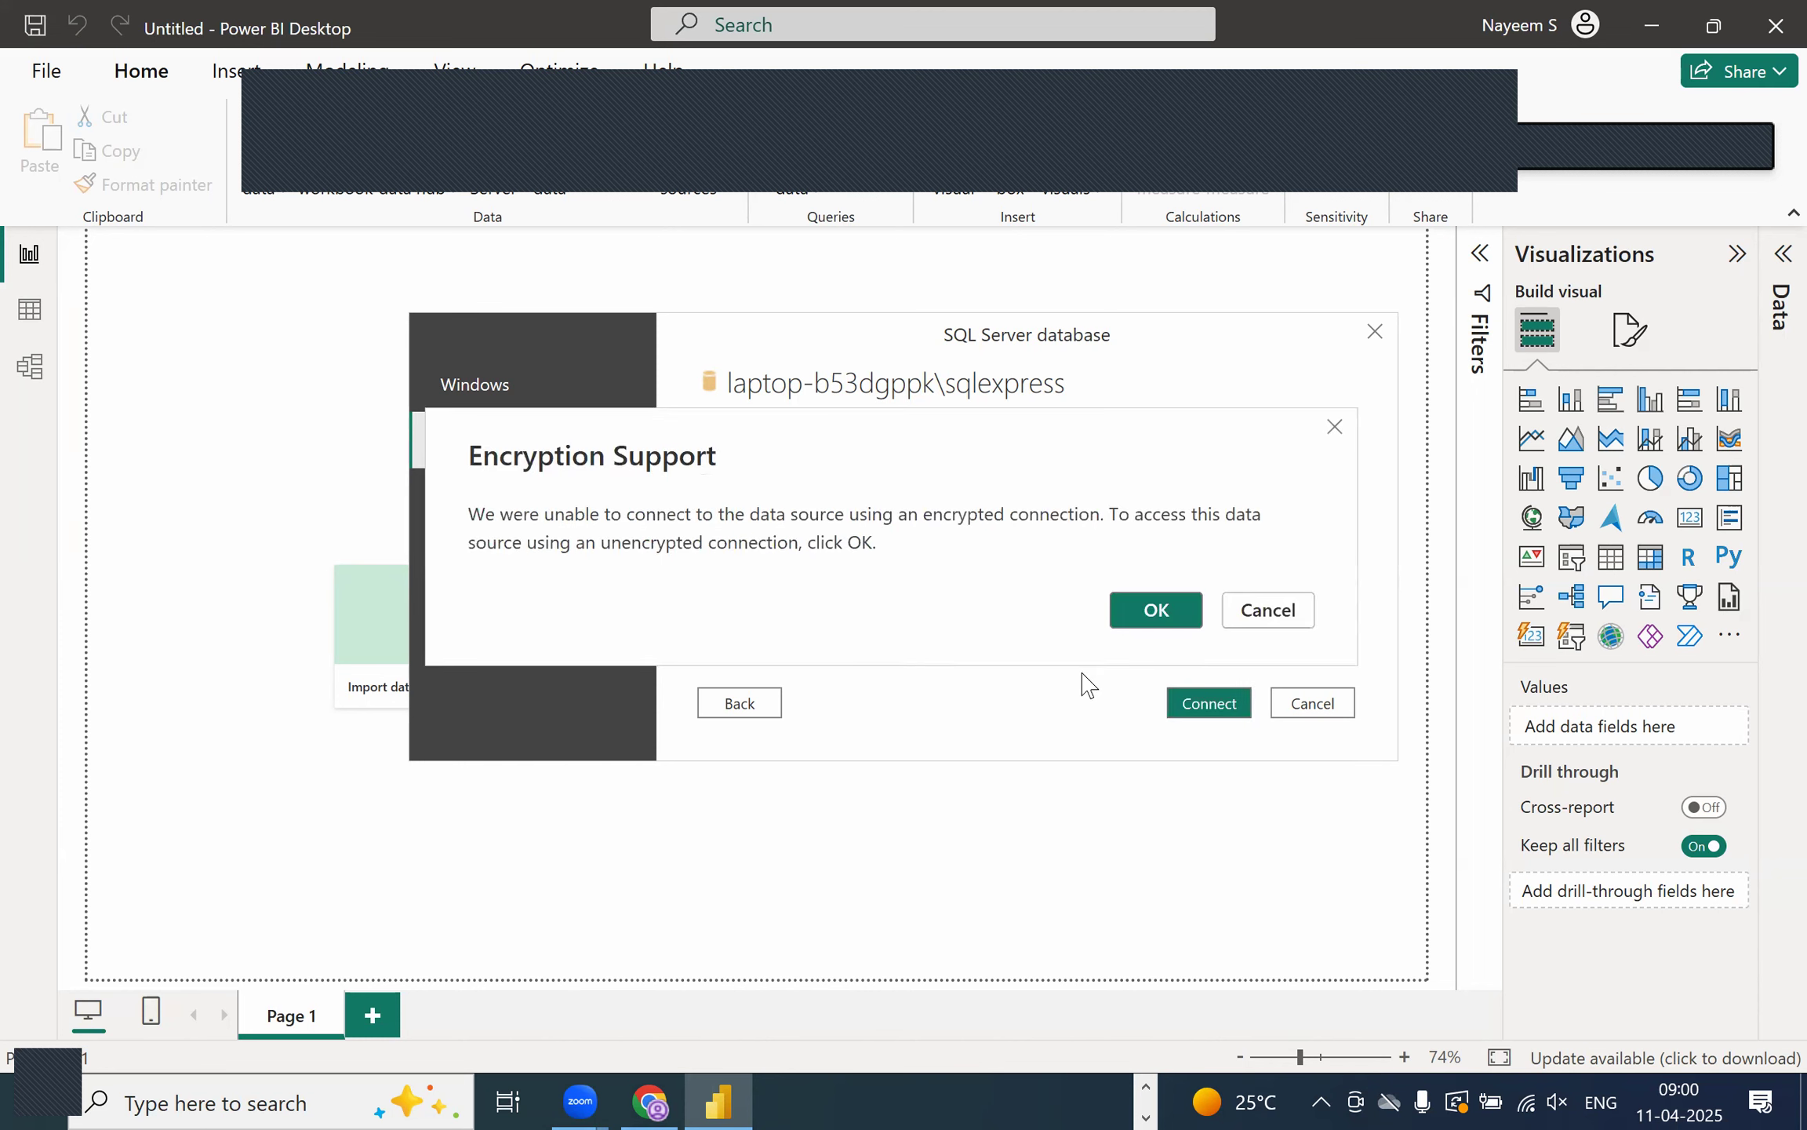
{"action": "left_click", "coordinate": [1144, 622]}
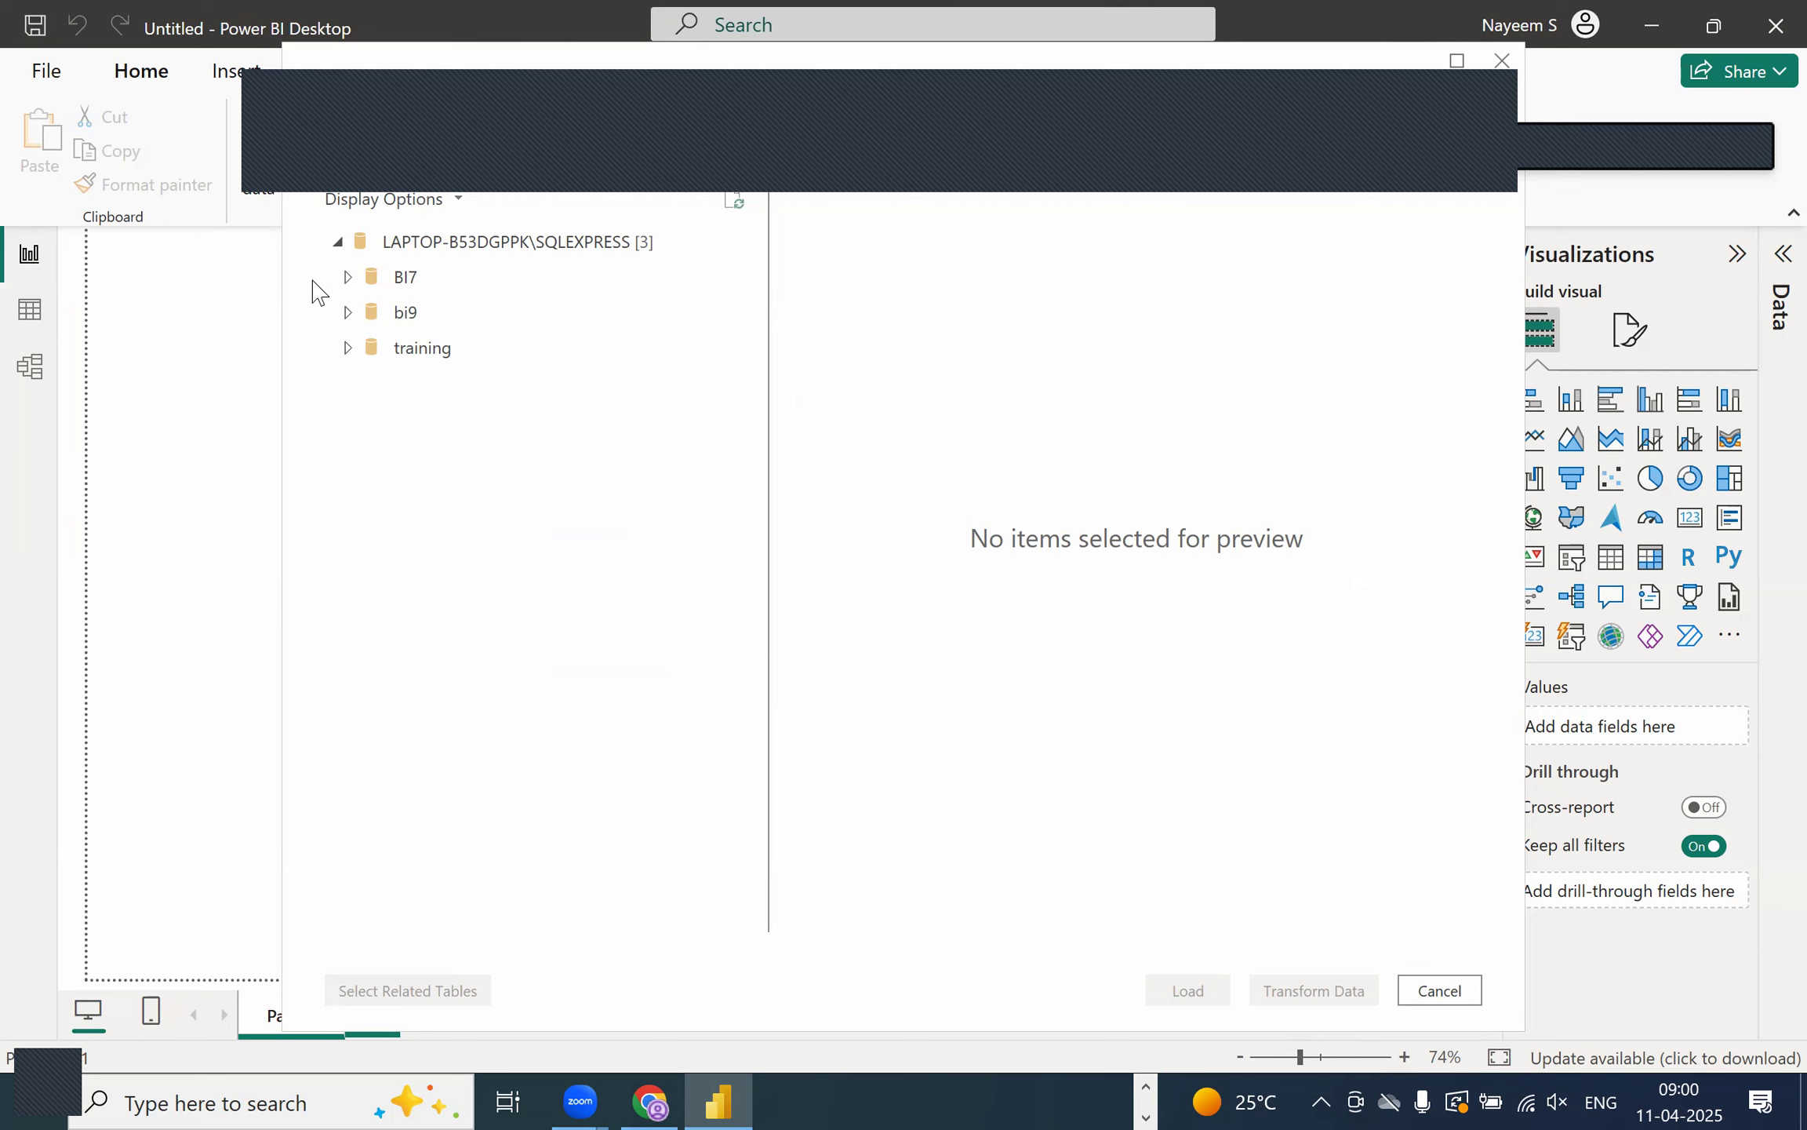
- Check the relationship list in the sql schema document and select DimProduct, DimCustomer, DimStore and DimEmployee from the training database
{"action": "left_click", "coordinate": [349, 348]}
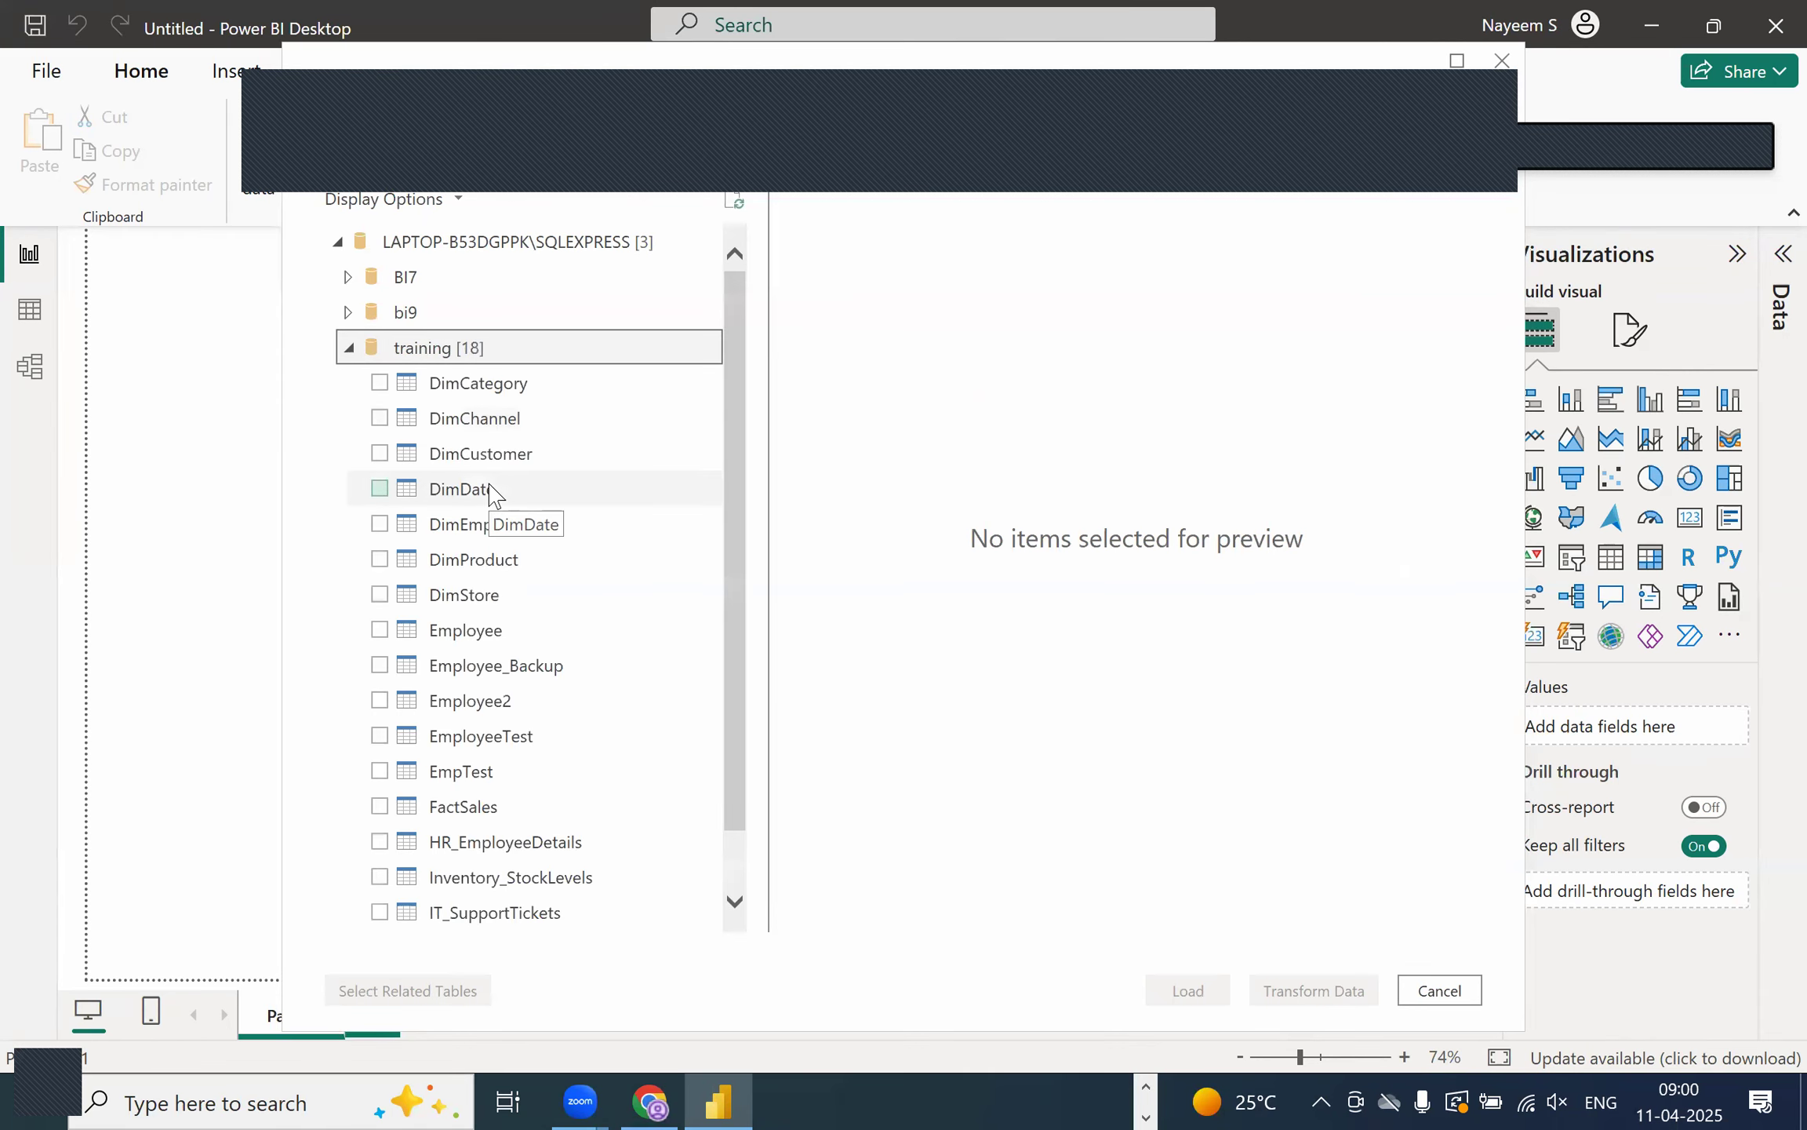
{"action": "key", "text": "alt+Tab"}
{"action": "key", "text": "alt+Tab"}
{"action": "key", "text": "alt+Tab"}
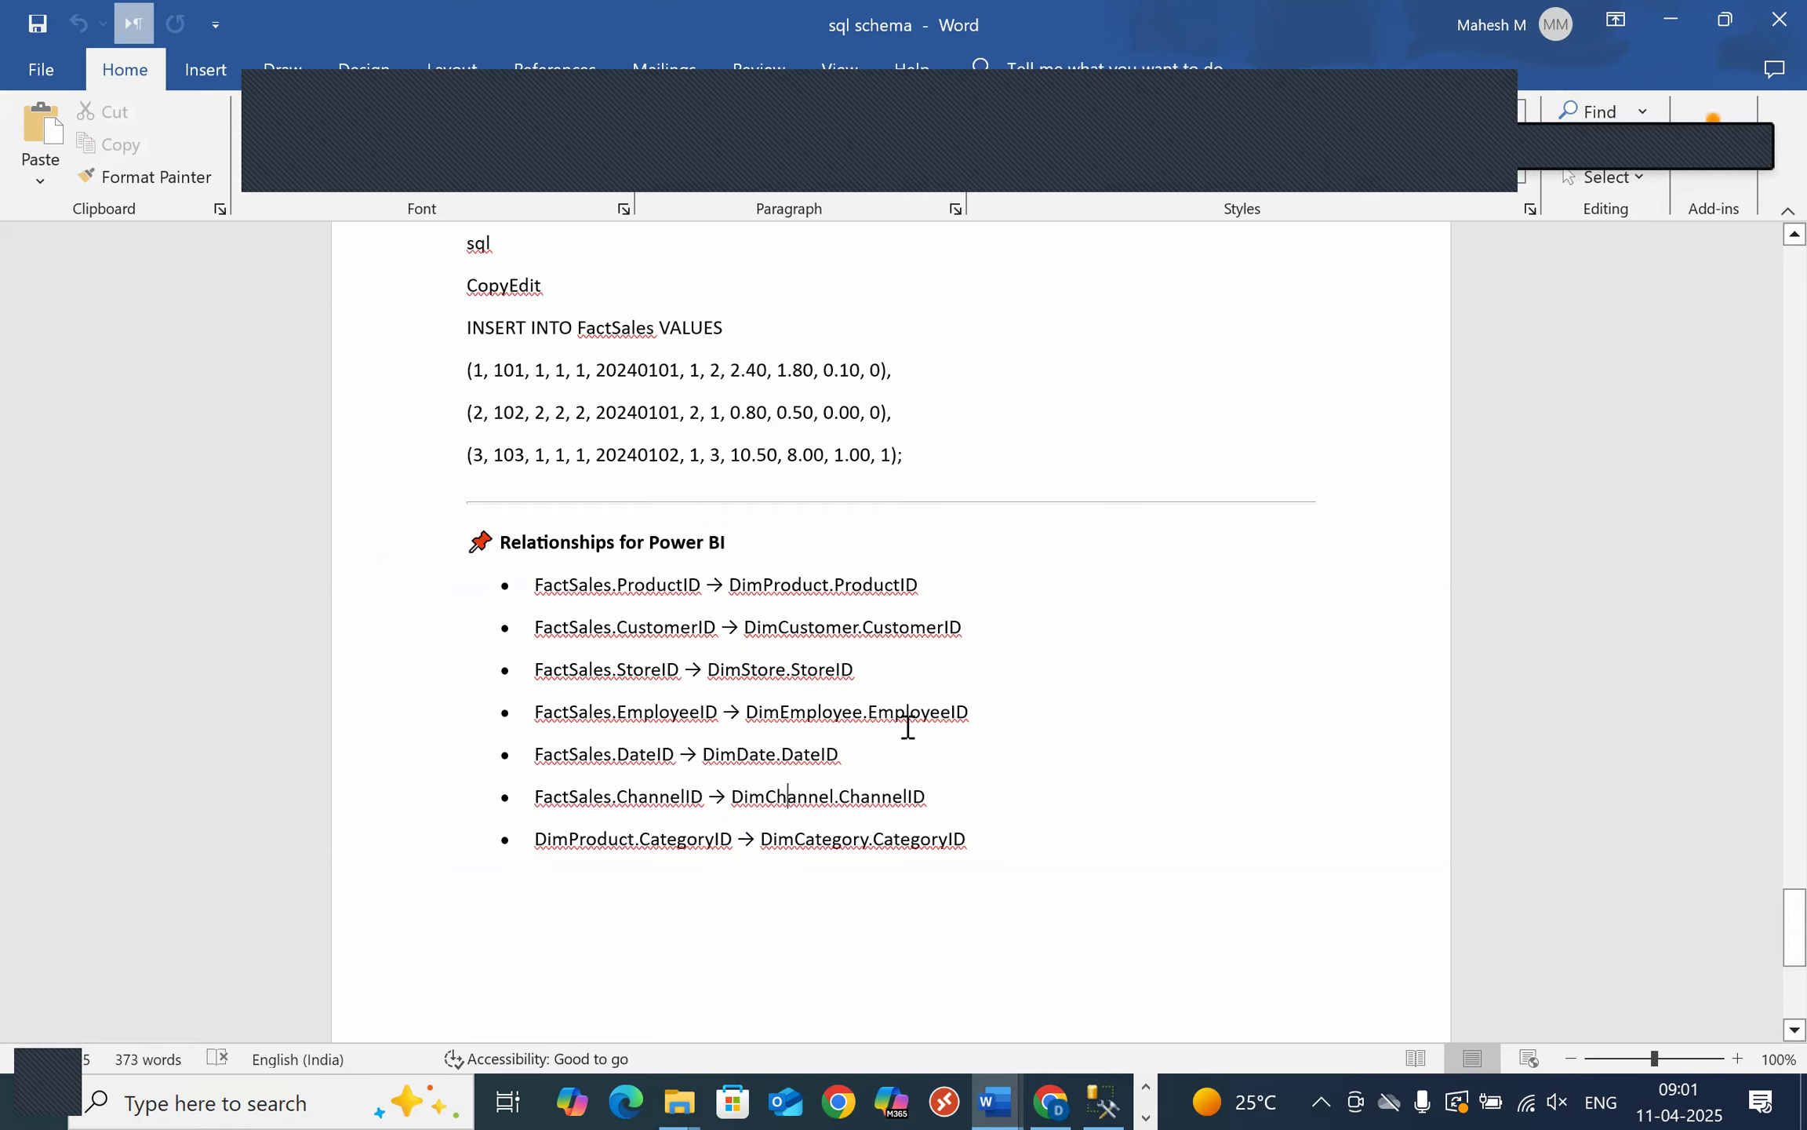
{"action": "key", "text": "alt+Tab"}
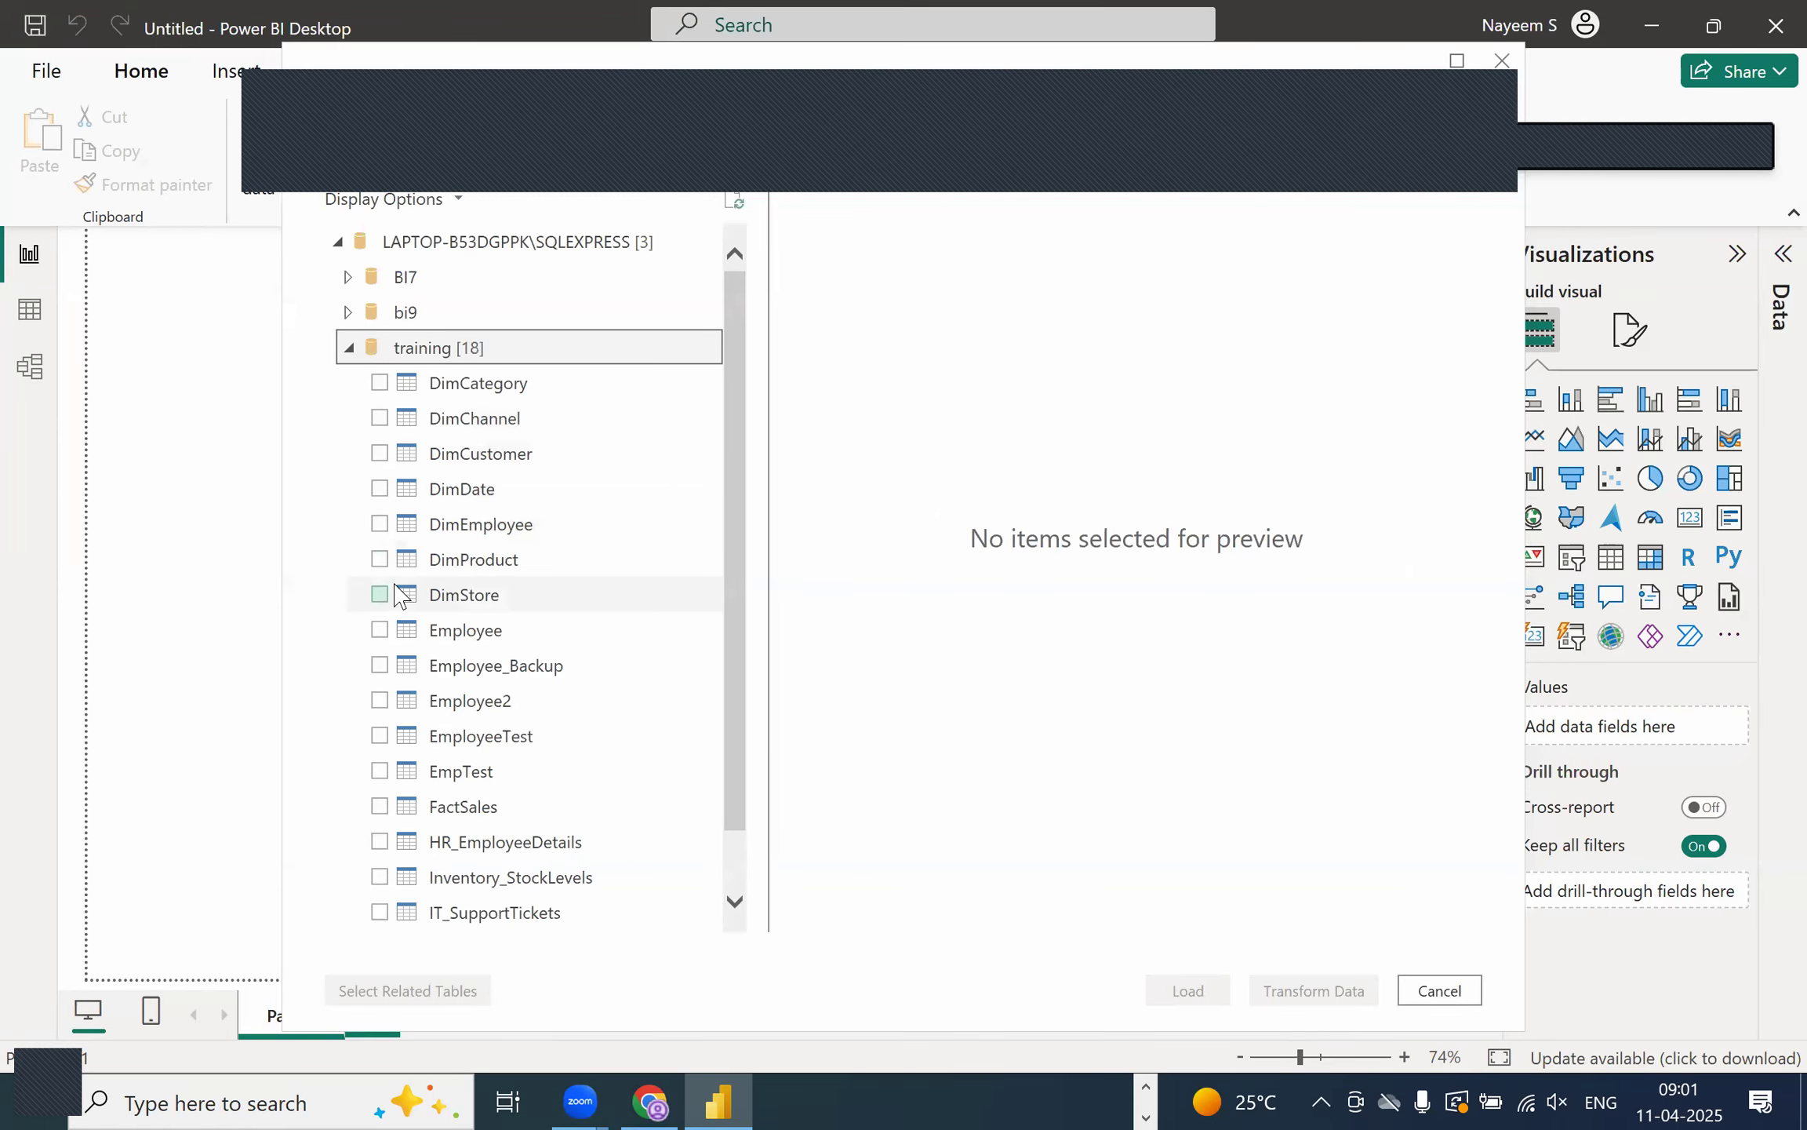
{"action": "left_click", "coordinate": [380, 559]}
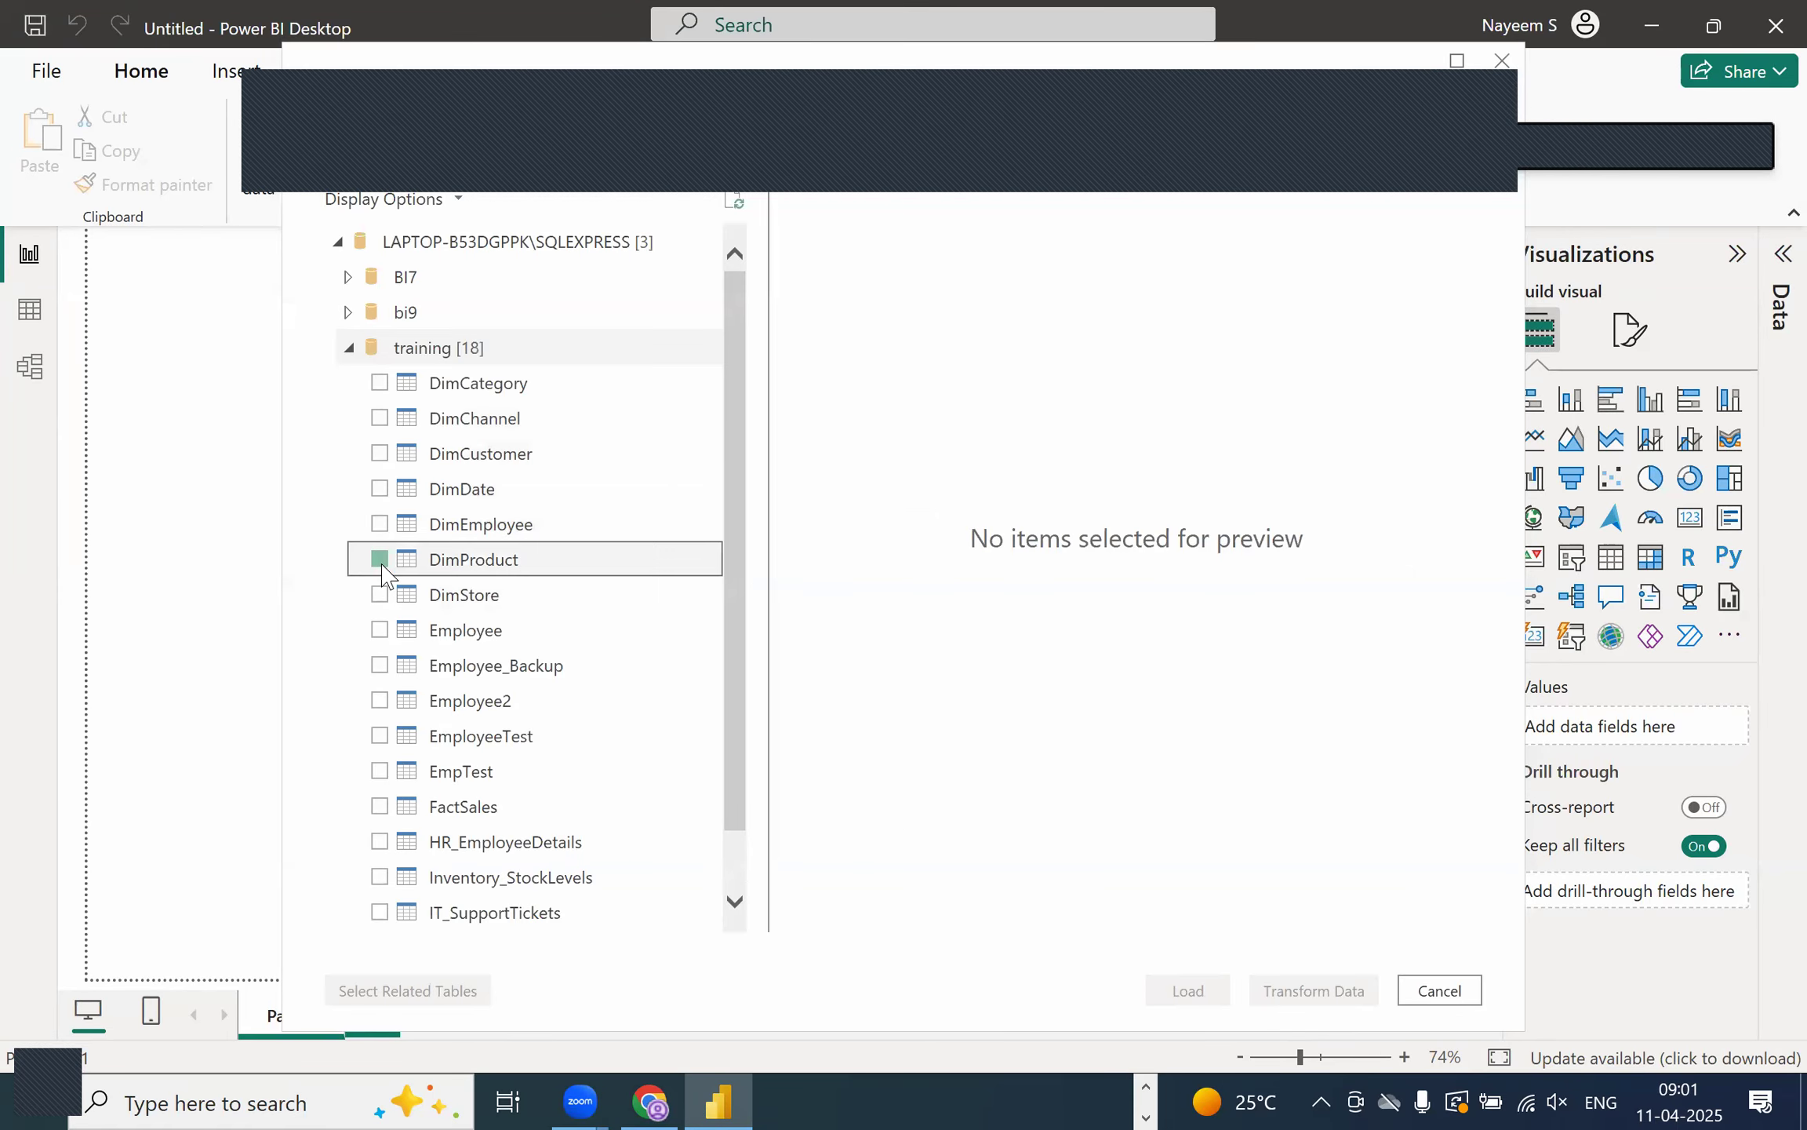
{"action": "left_click", "coordinate": [380, 454]}
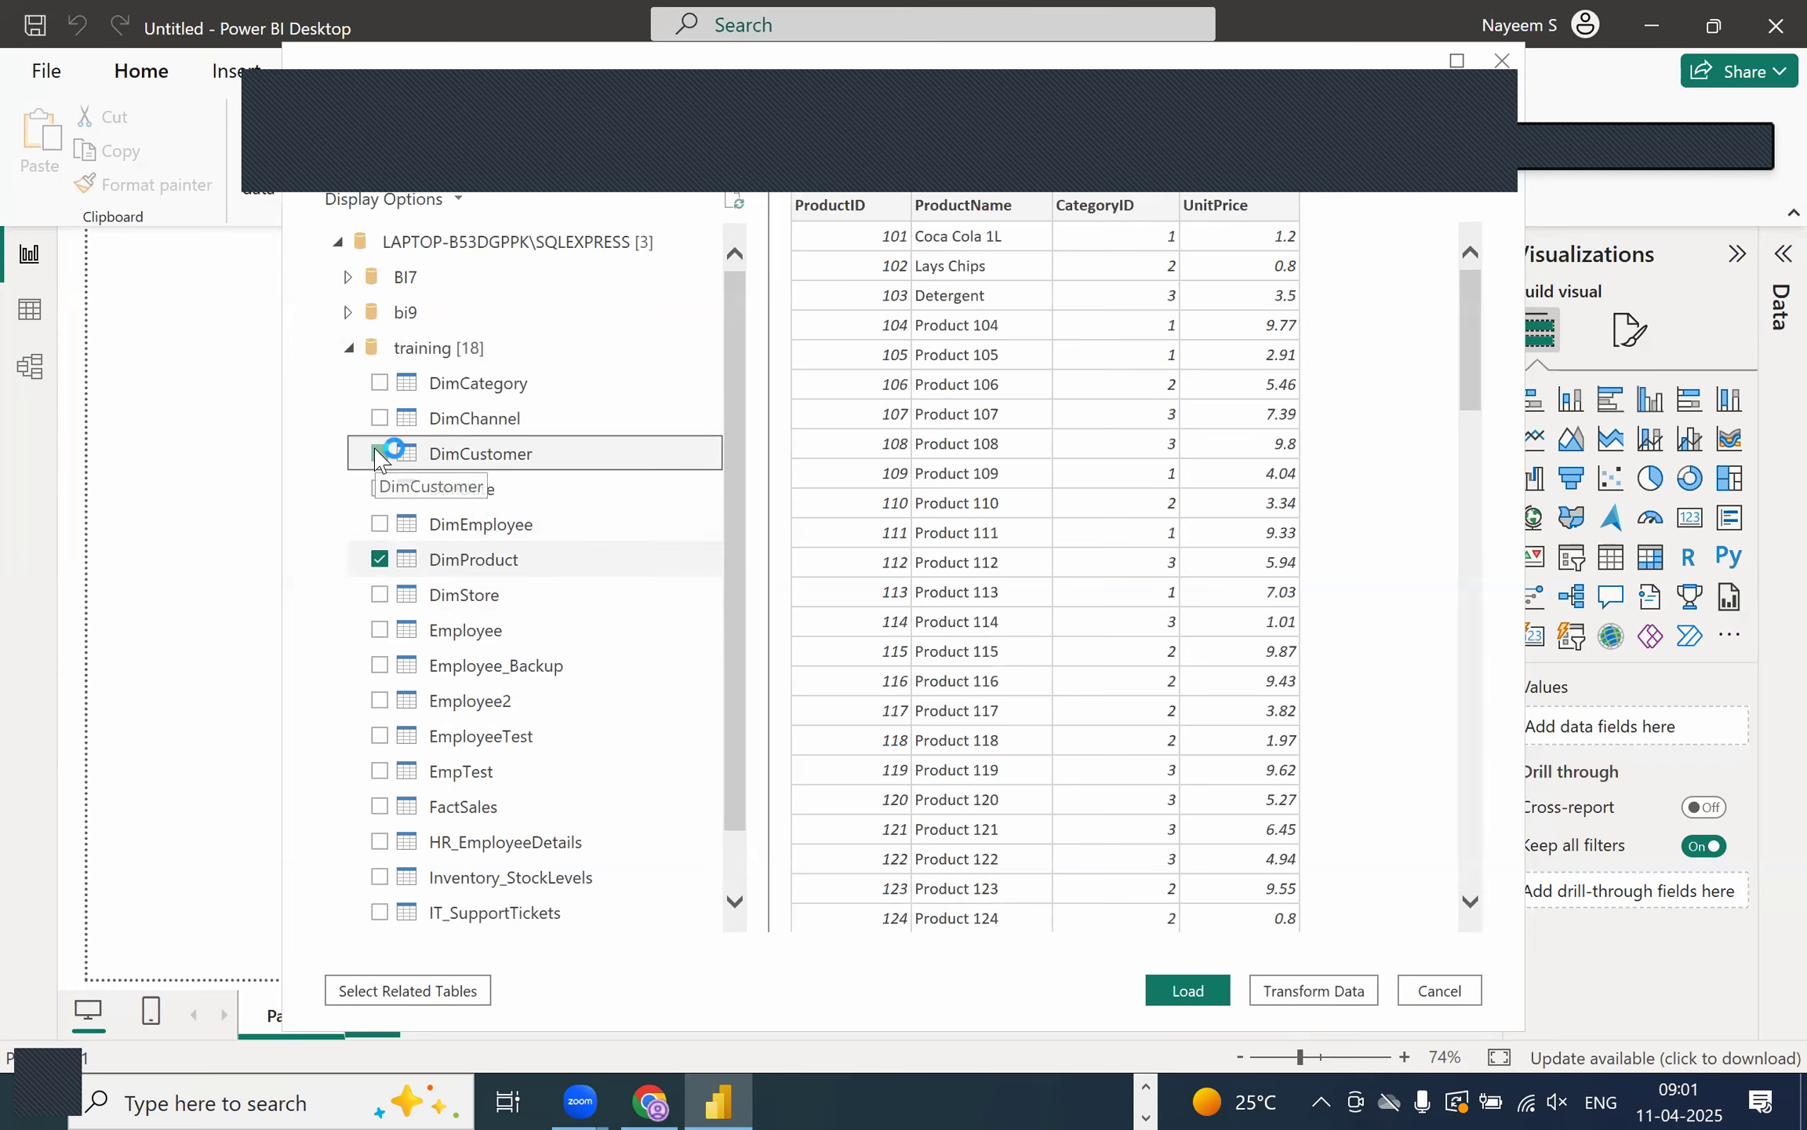
{"action": "left_click", "coordinate": [379, 595]}
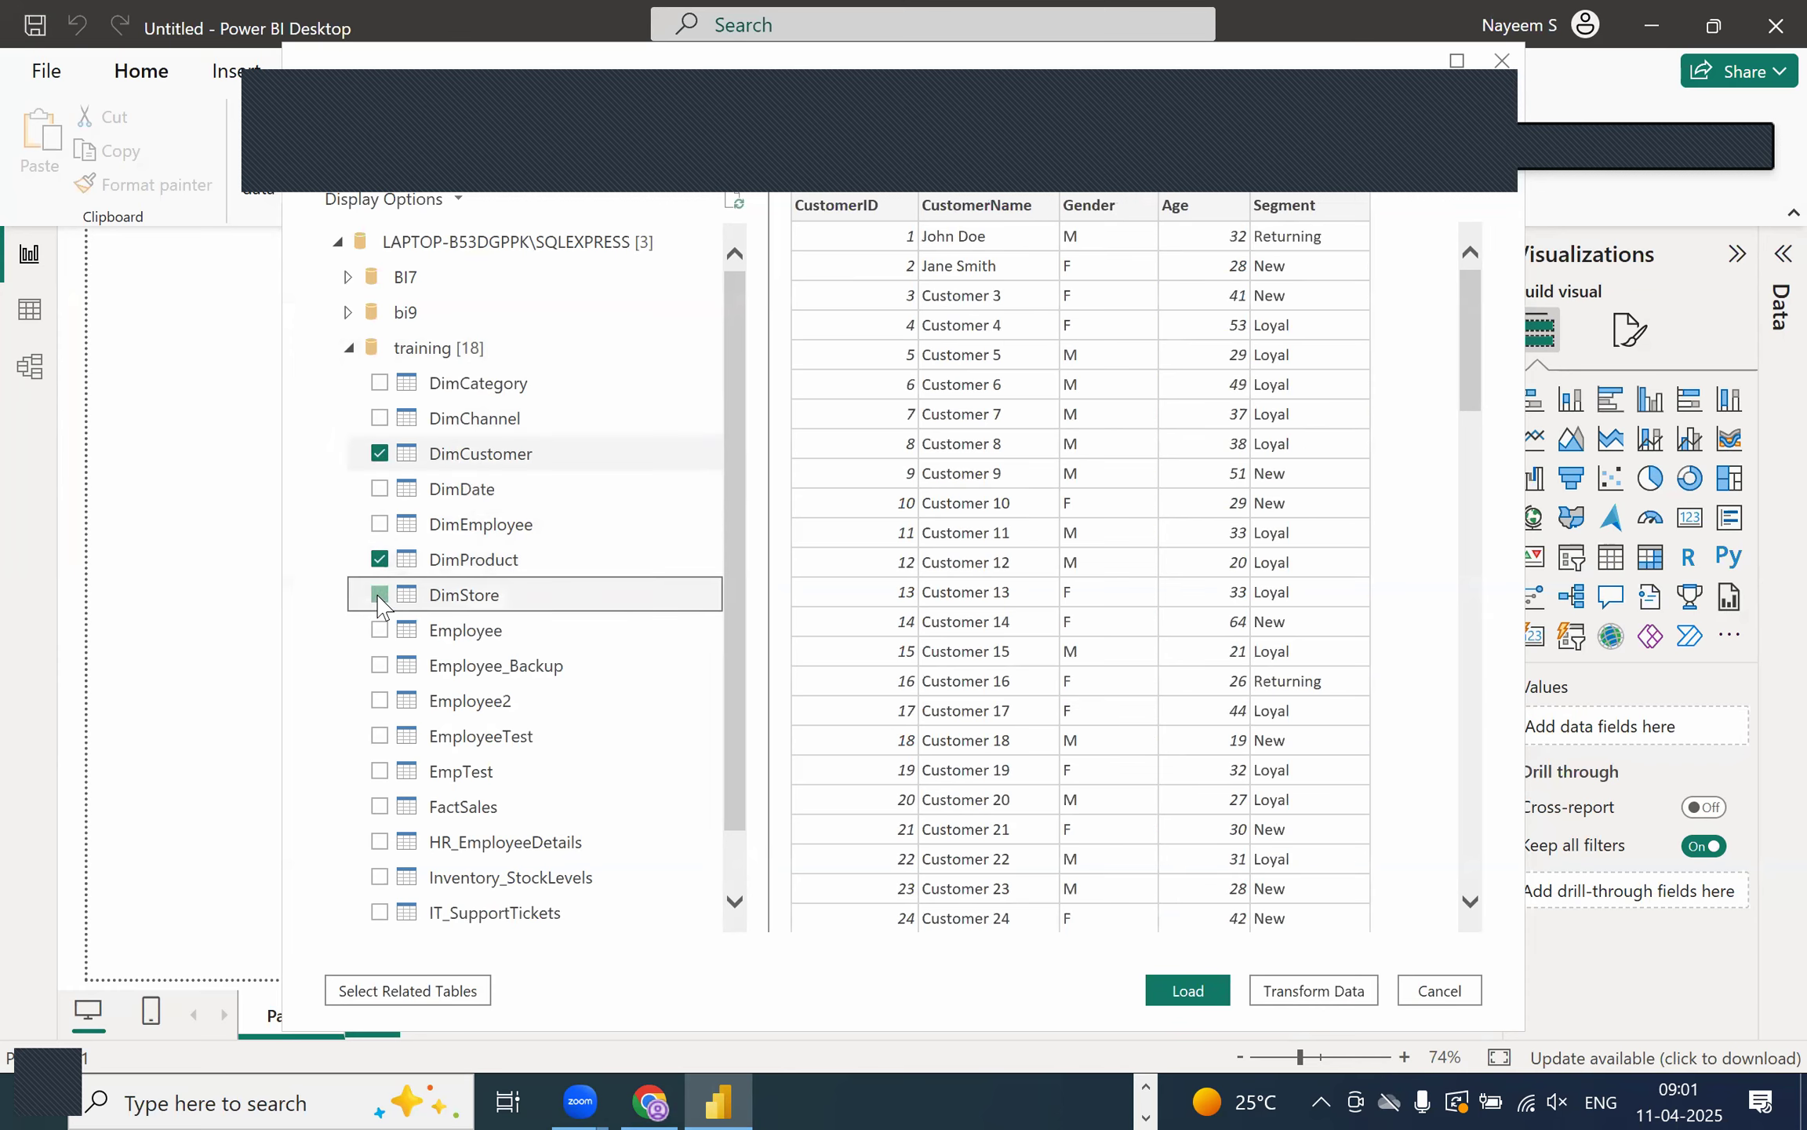
{"action": "left_click", "coordinate": [381, 524]}
- Recheck the relationship list in the sql schema document, add DimChannel and DimDate to the selection, and load the chosen tables
{"action": "key", "text": "alt+Tab"}
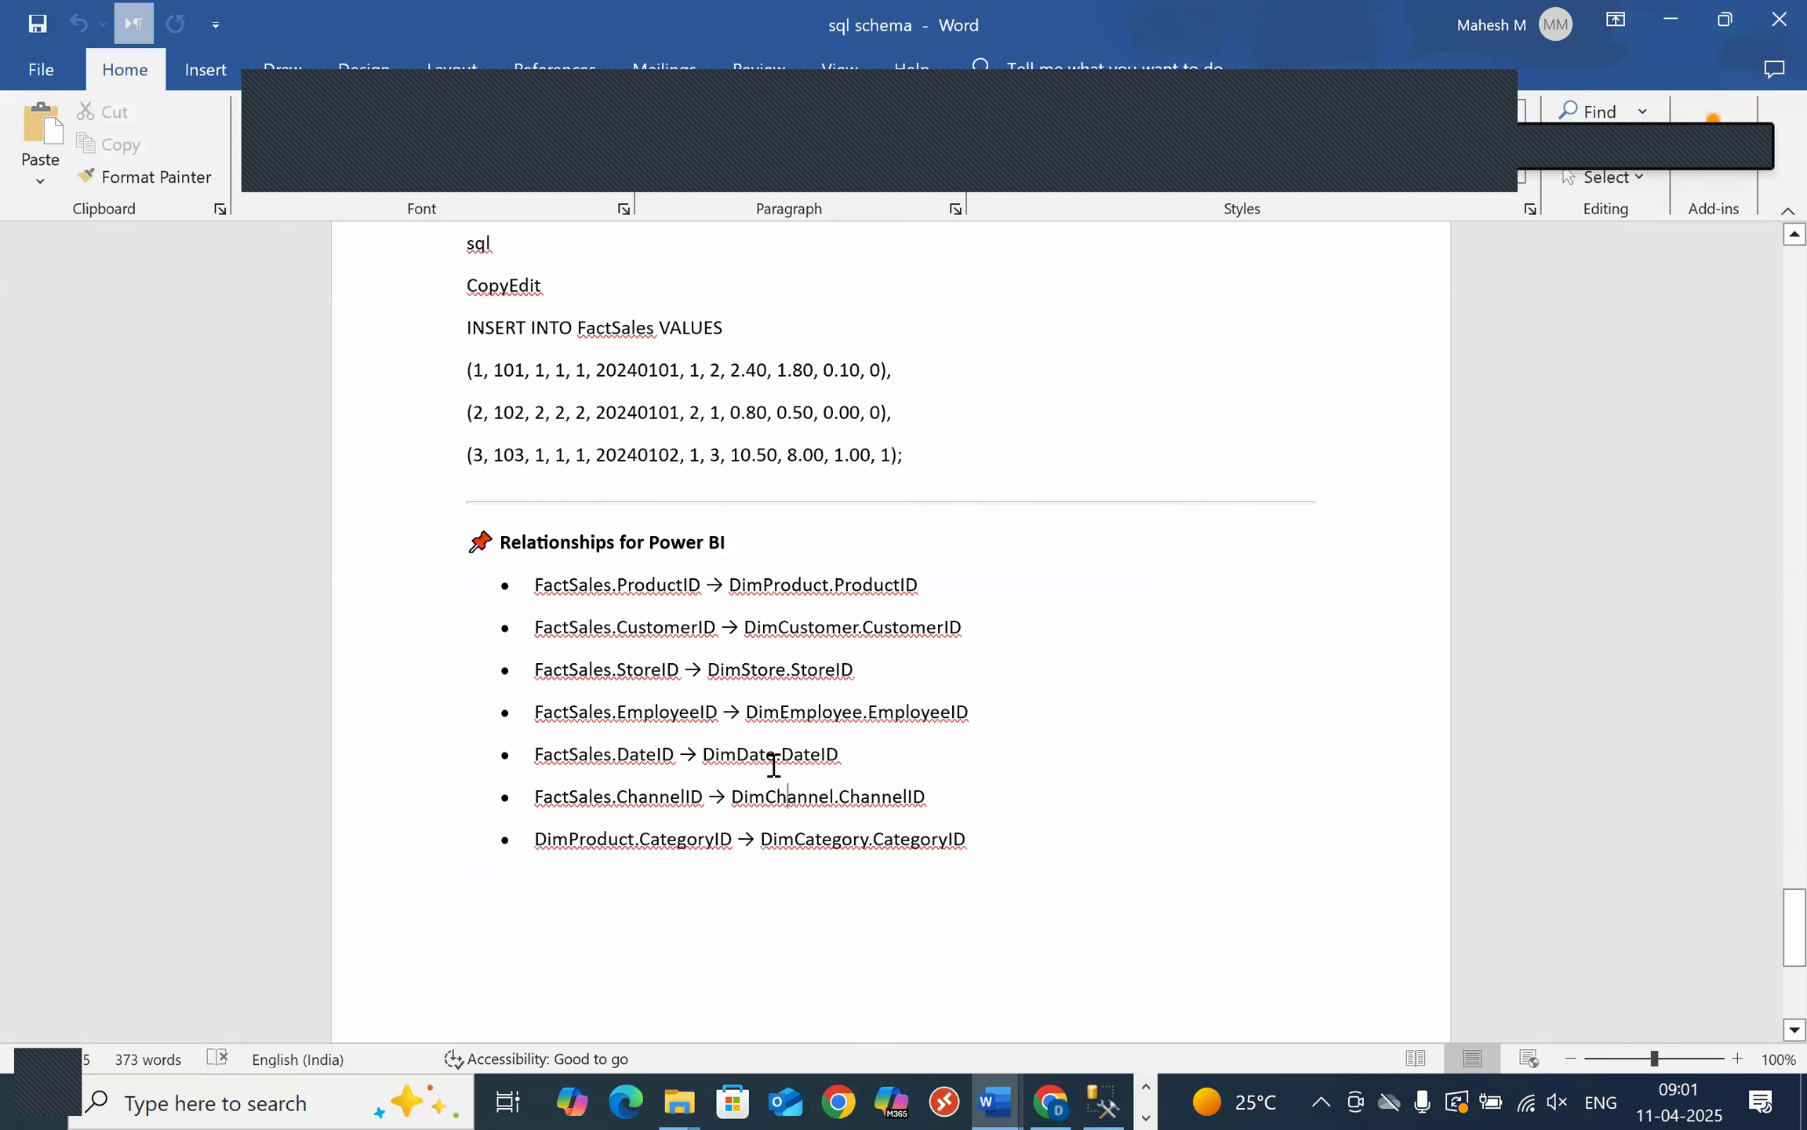
{"action": "key", "text": "alt+Tab"}
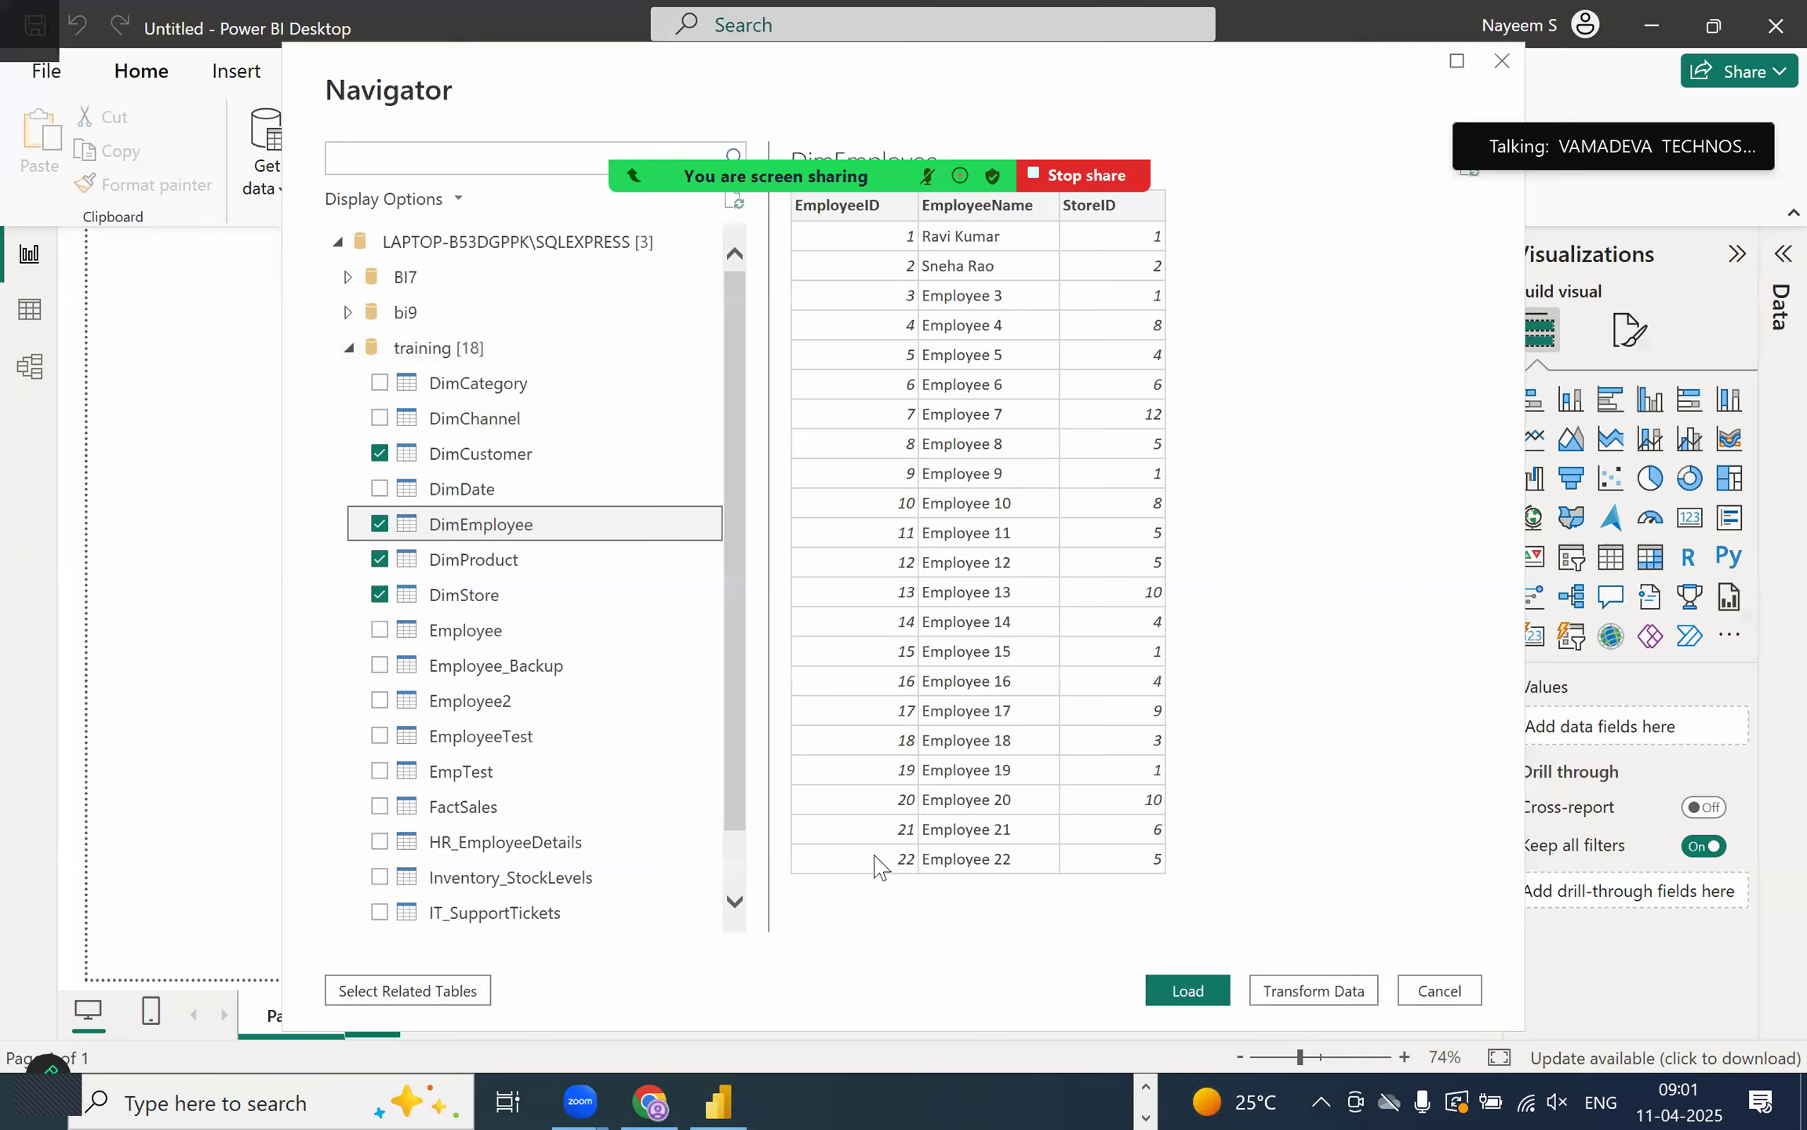
{"action": "left_click", "coordinate": [381, 418]}
{"action": "left_click", "coordinate": [404, 383]}
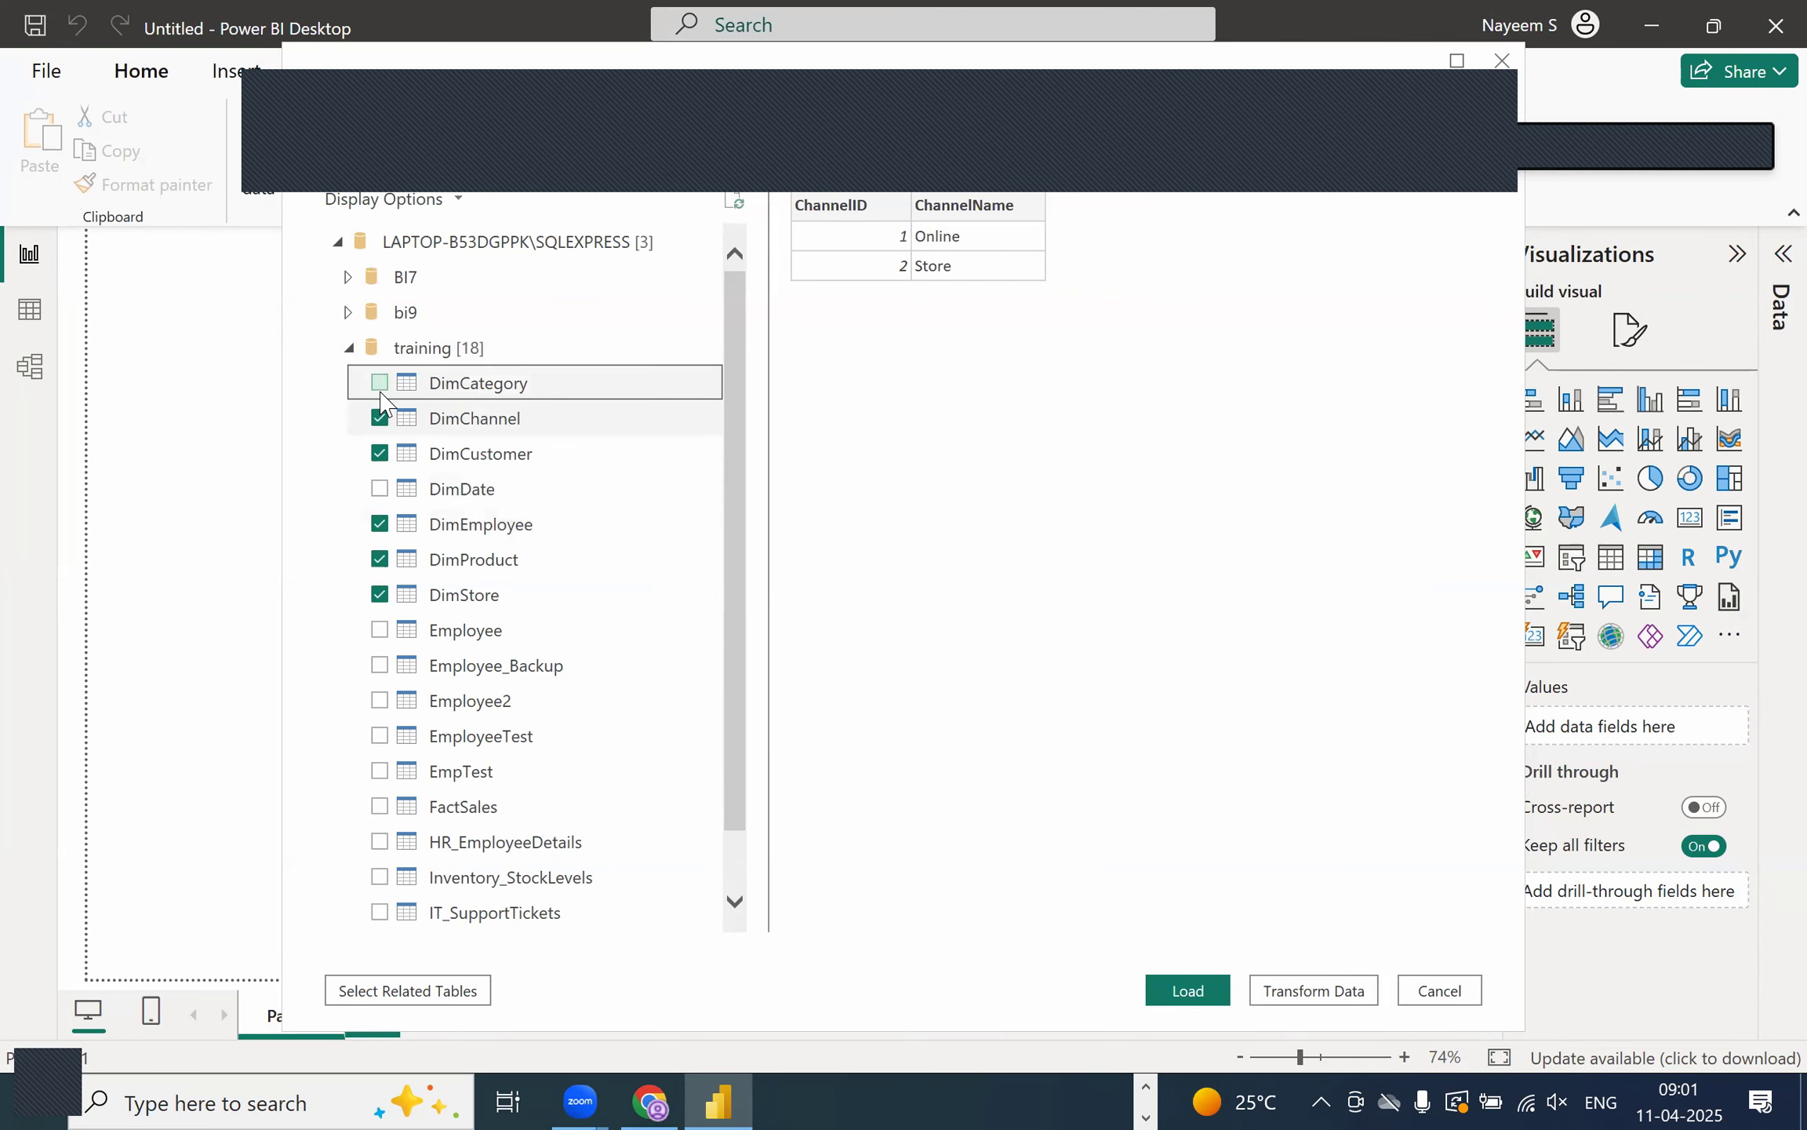
{"action": "left_click", "coordinate": [380, 490]}
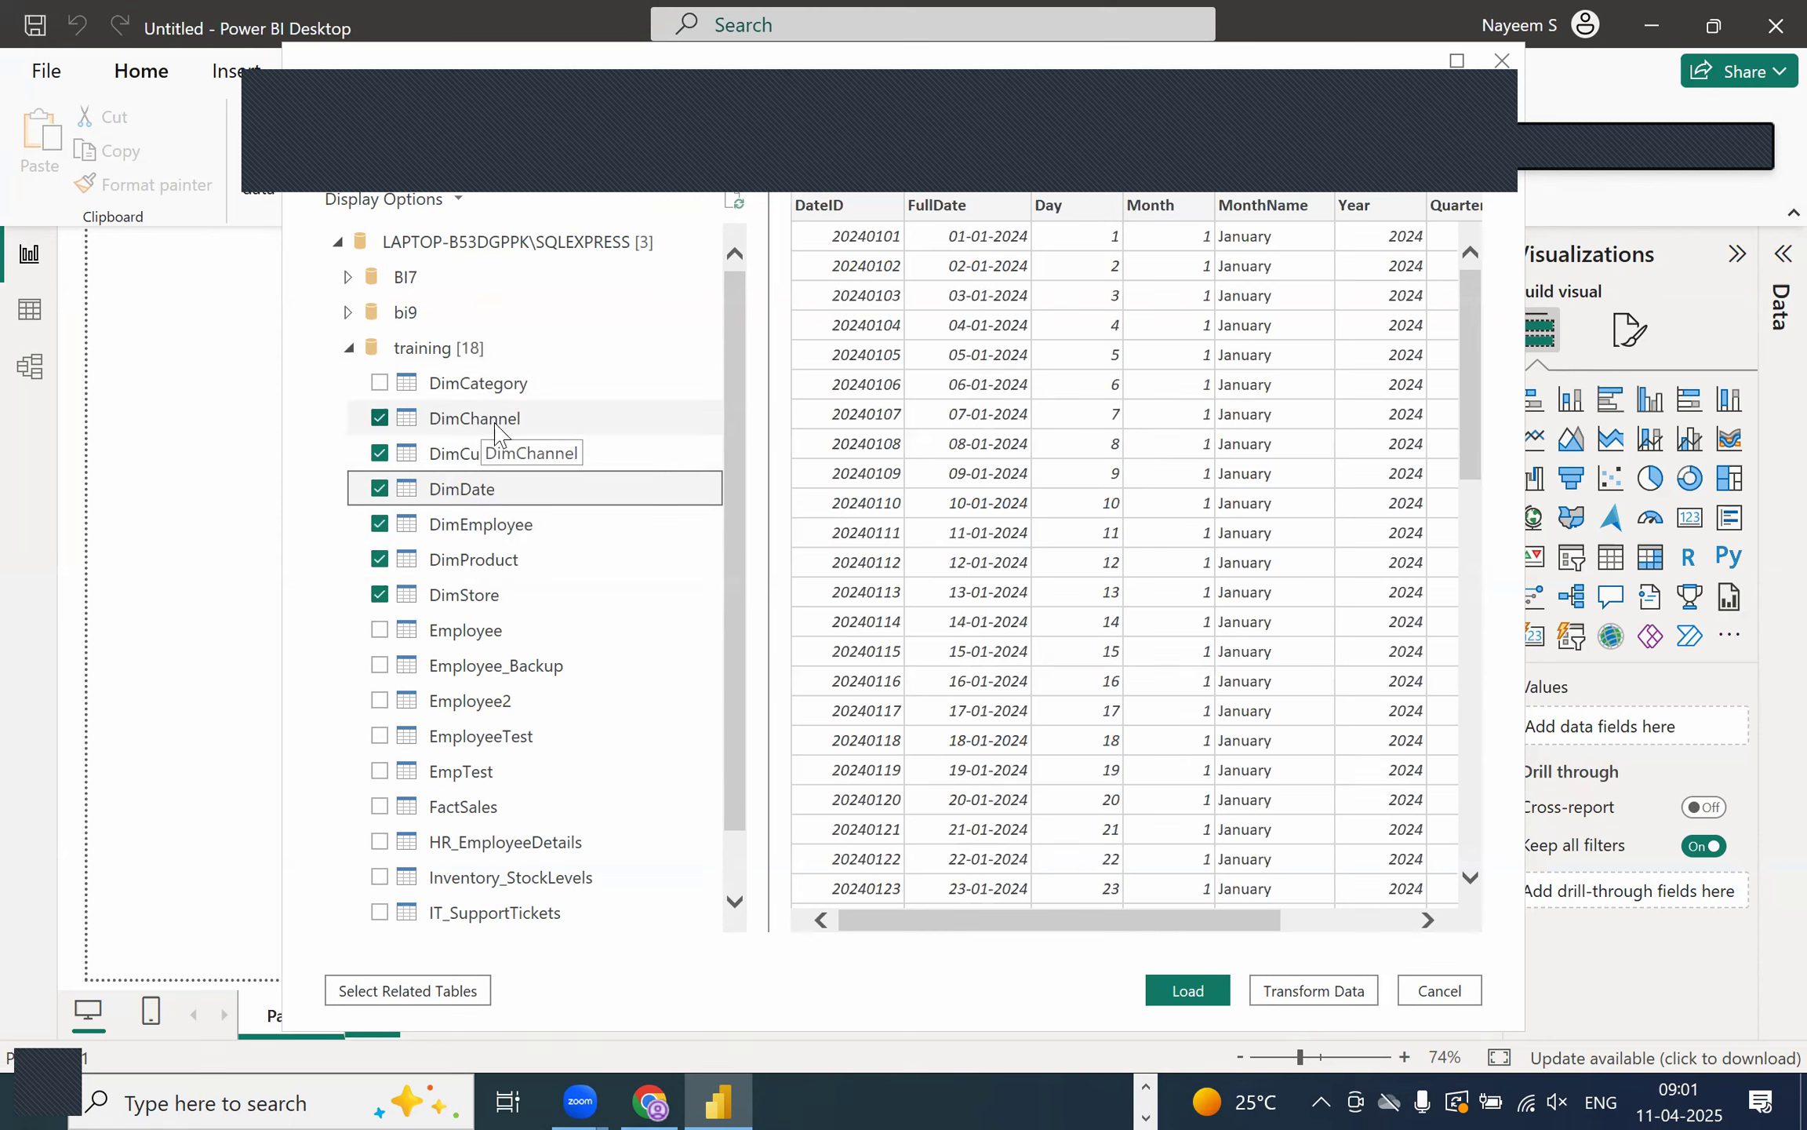
{"action": "left_click", "coordinate": [1199, 994]}
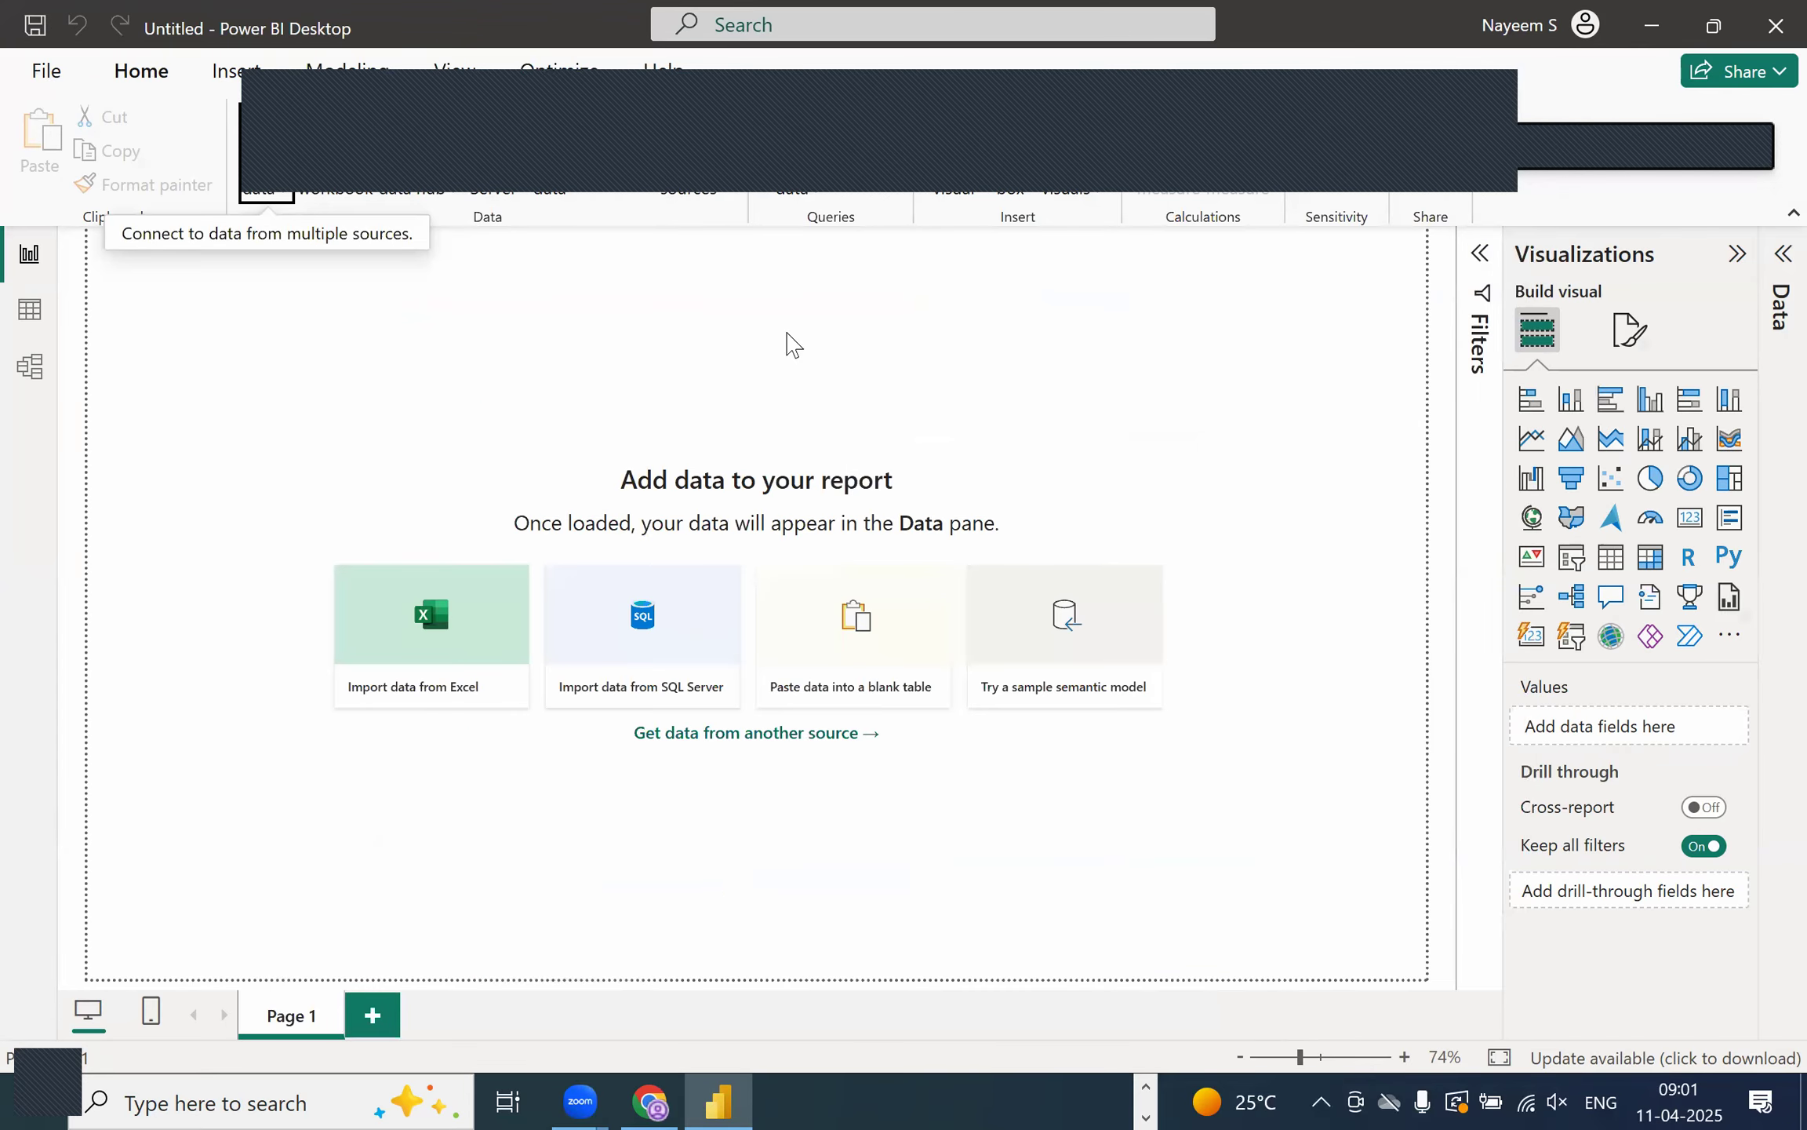
- Review the Relationships for Power BI list in the sql schema document, highlight FactSales, and return to Power BI Desktop
{"action": "key", "text": "alt+Tab"}
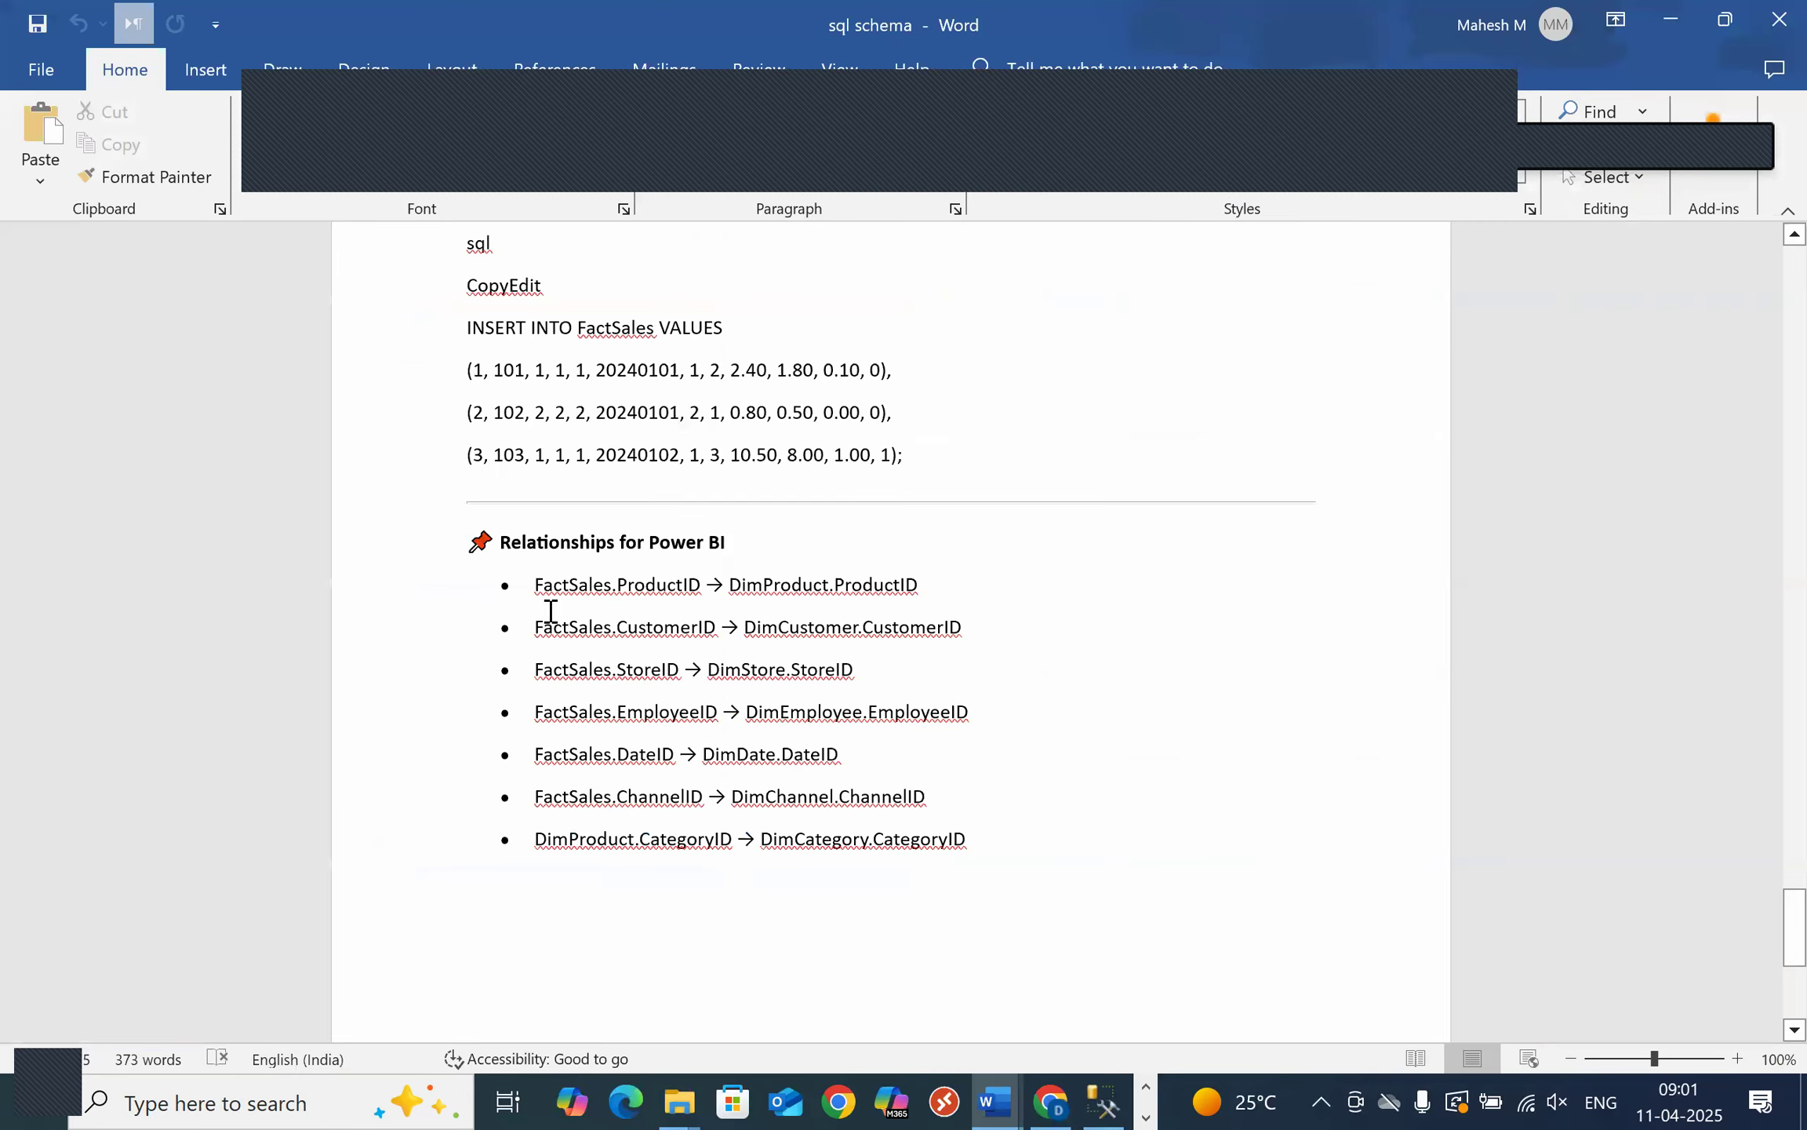
{"action": "left_click_drag", "start_coordinate": [535, 628], "coordinate": [612, 643]}
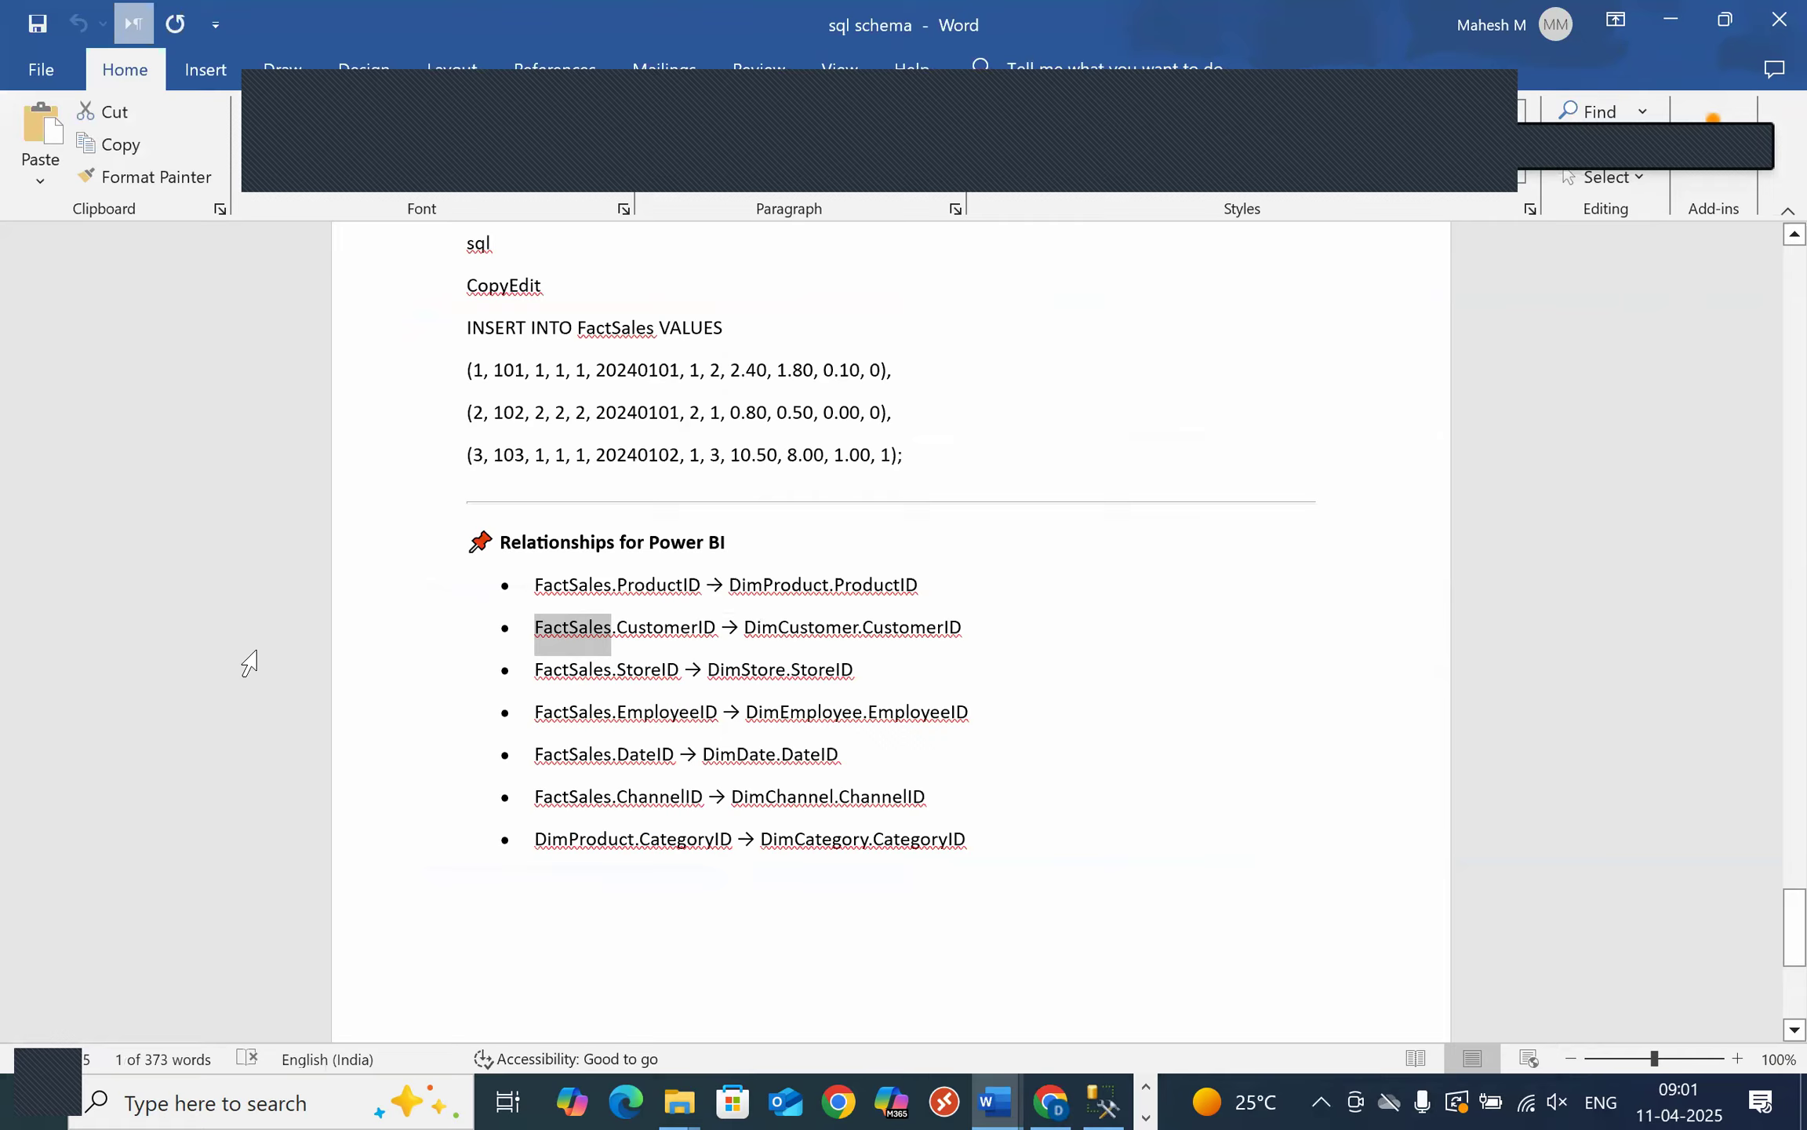
{"action": "key", "text": "alt+Tab"}
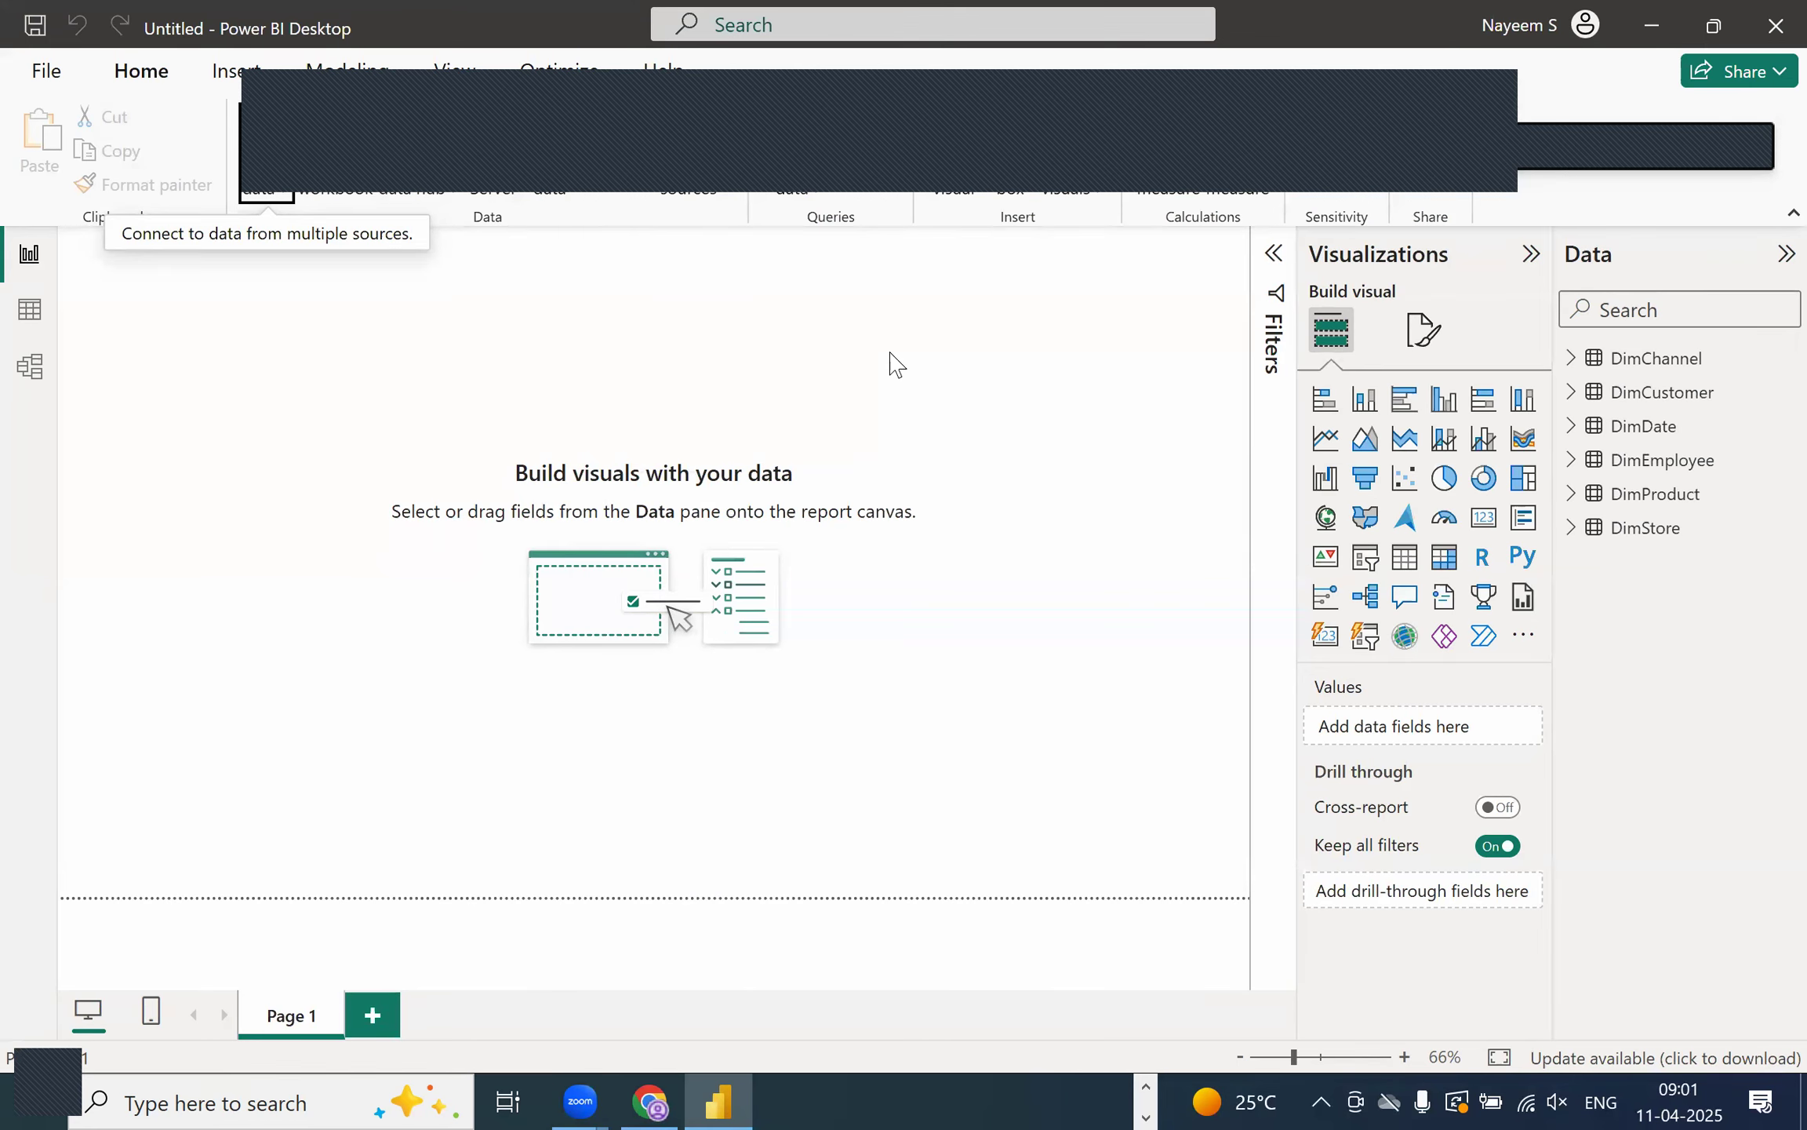
- Switch to SQL Server Management Studio and cancel the Connect to Server dialog
{"action": "key", "text": "alt+Tab"}
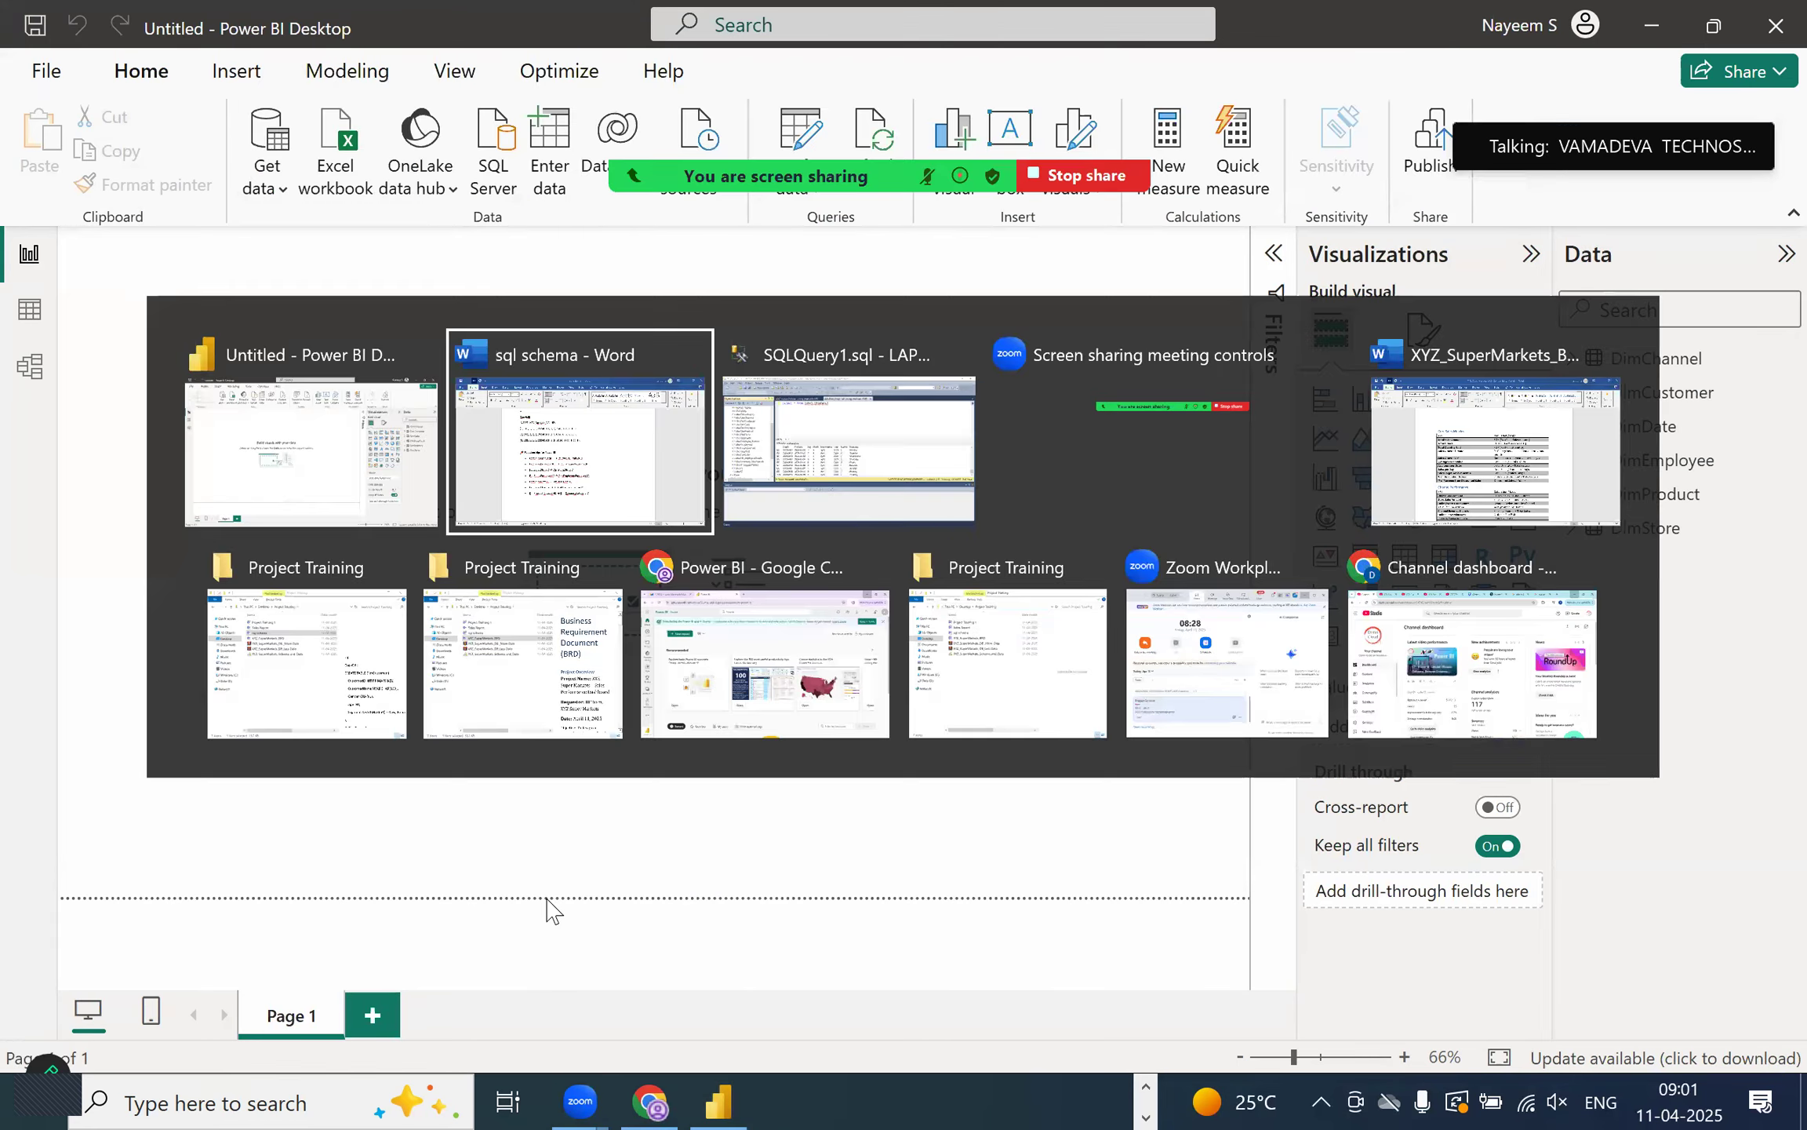
{"action": "key", "text": "Tab"}
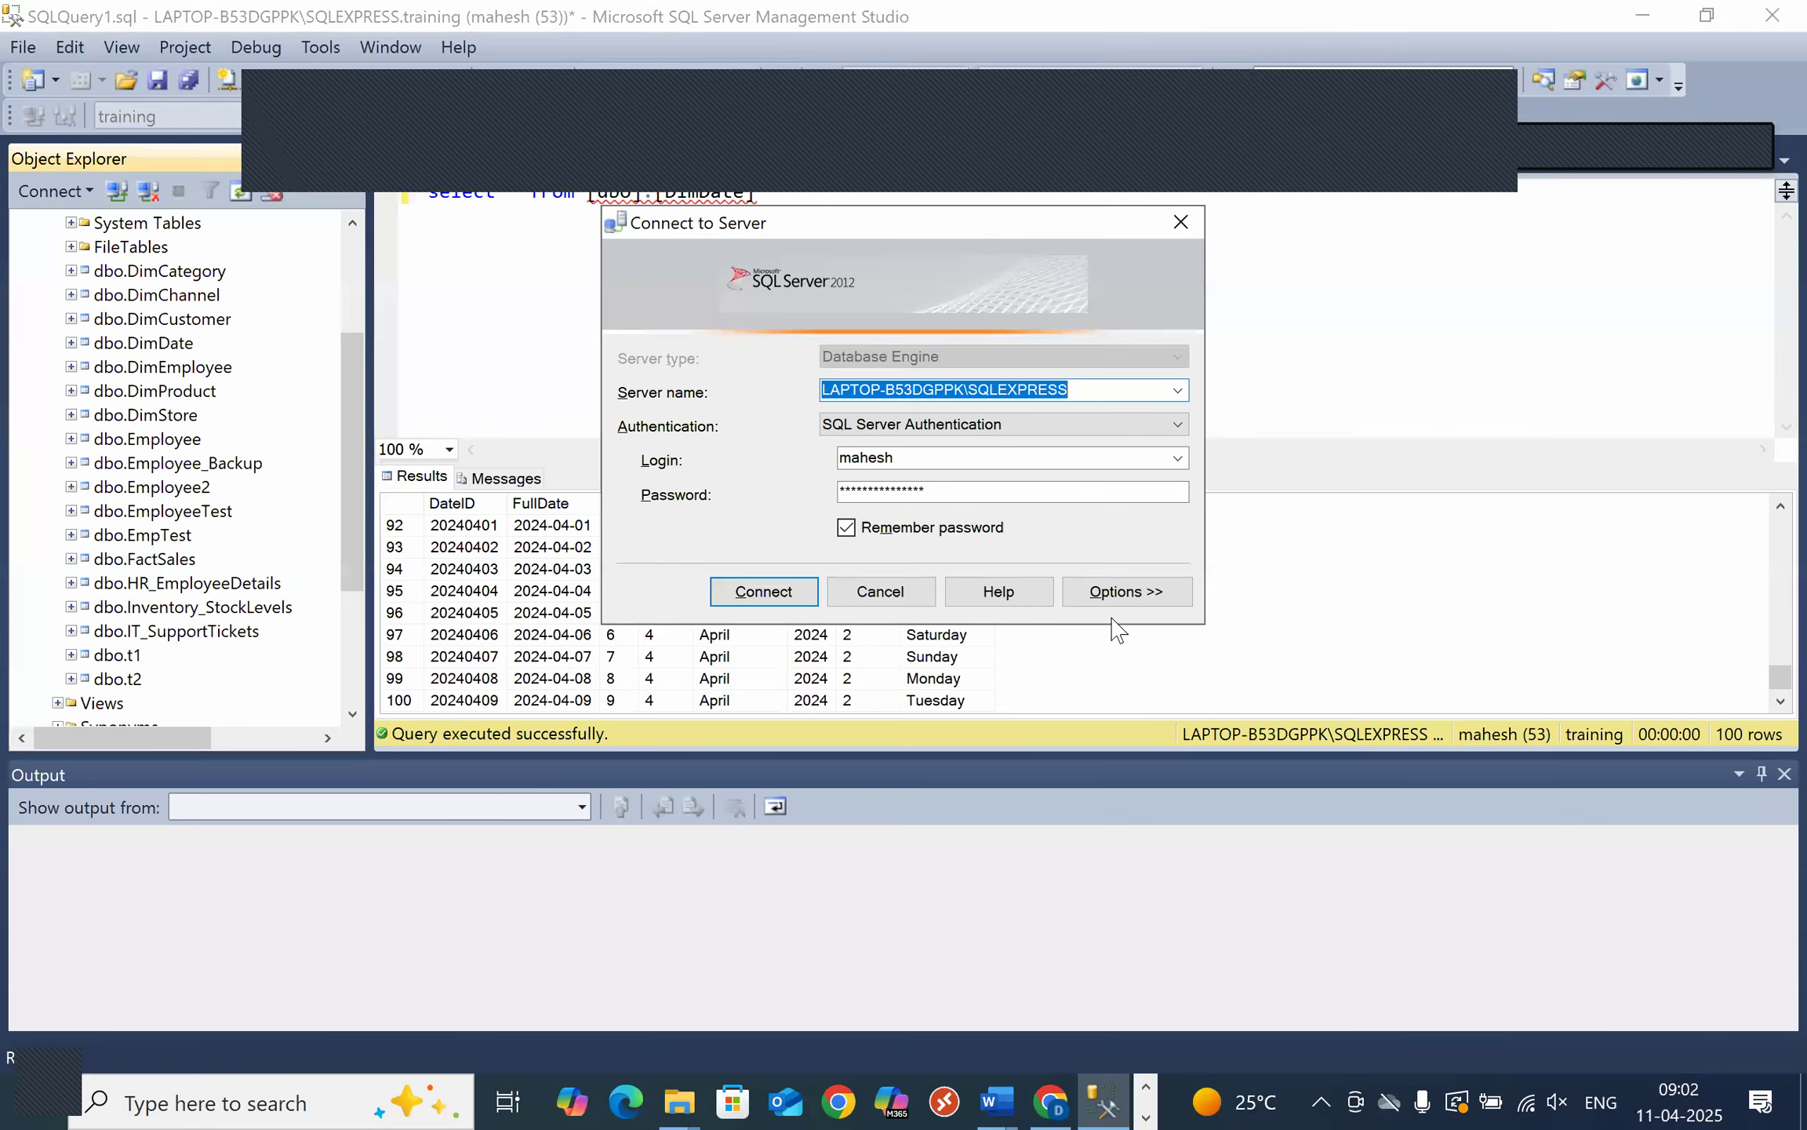
{"action": "left_click", "coordinate": [914, 600]}
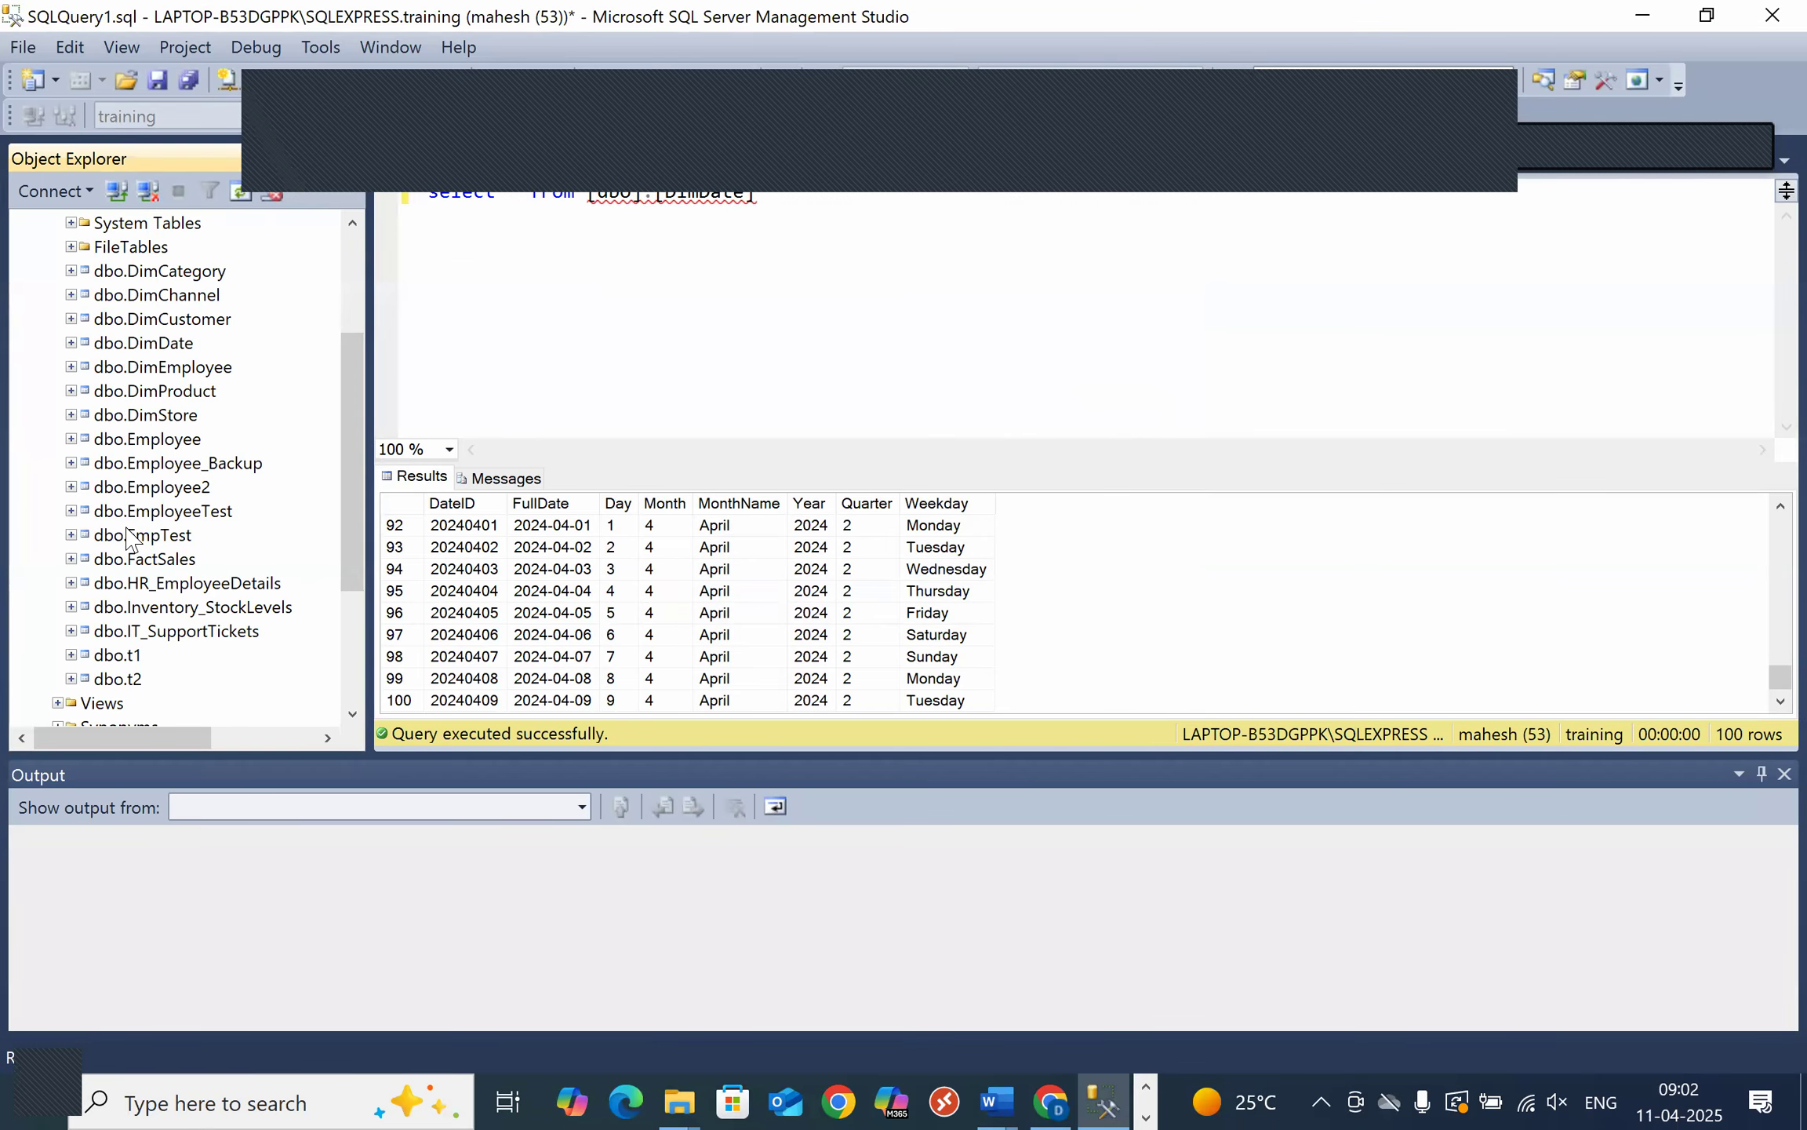
- Replace DimDate with [dbo].[FactSales] in the select query, run it, and browse the returned sales rows
{"action": "left_click", "coordinate": [492, 298]}
{"action": "left_click_drag", "start_coordinate": [876, 220], "coordinate": [585, 206]}
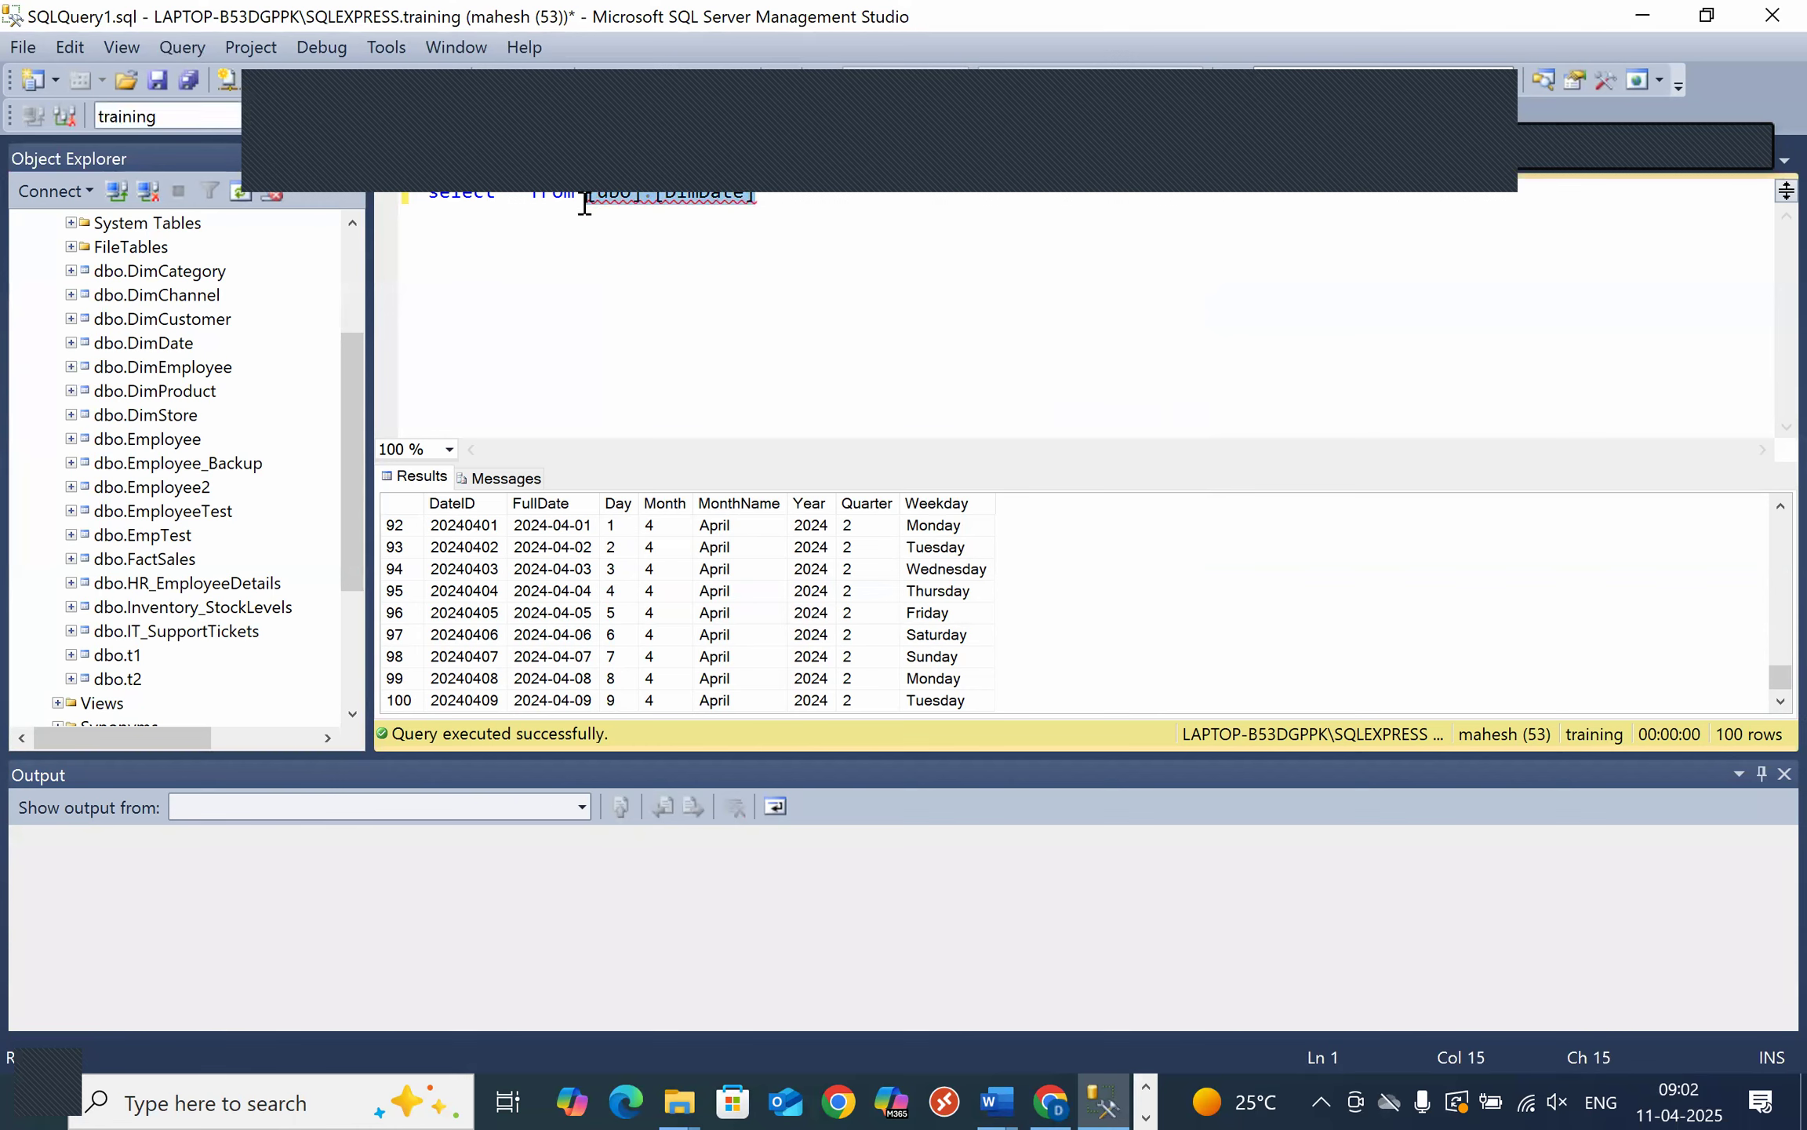
{"action": "key", "text": "Delete"}
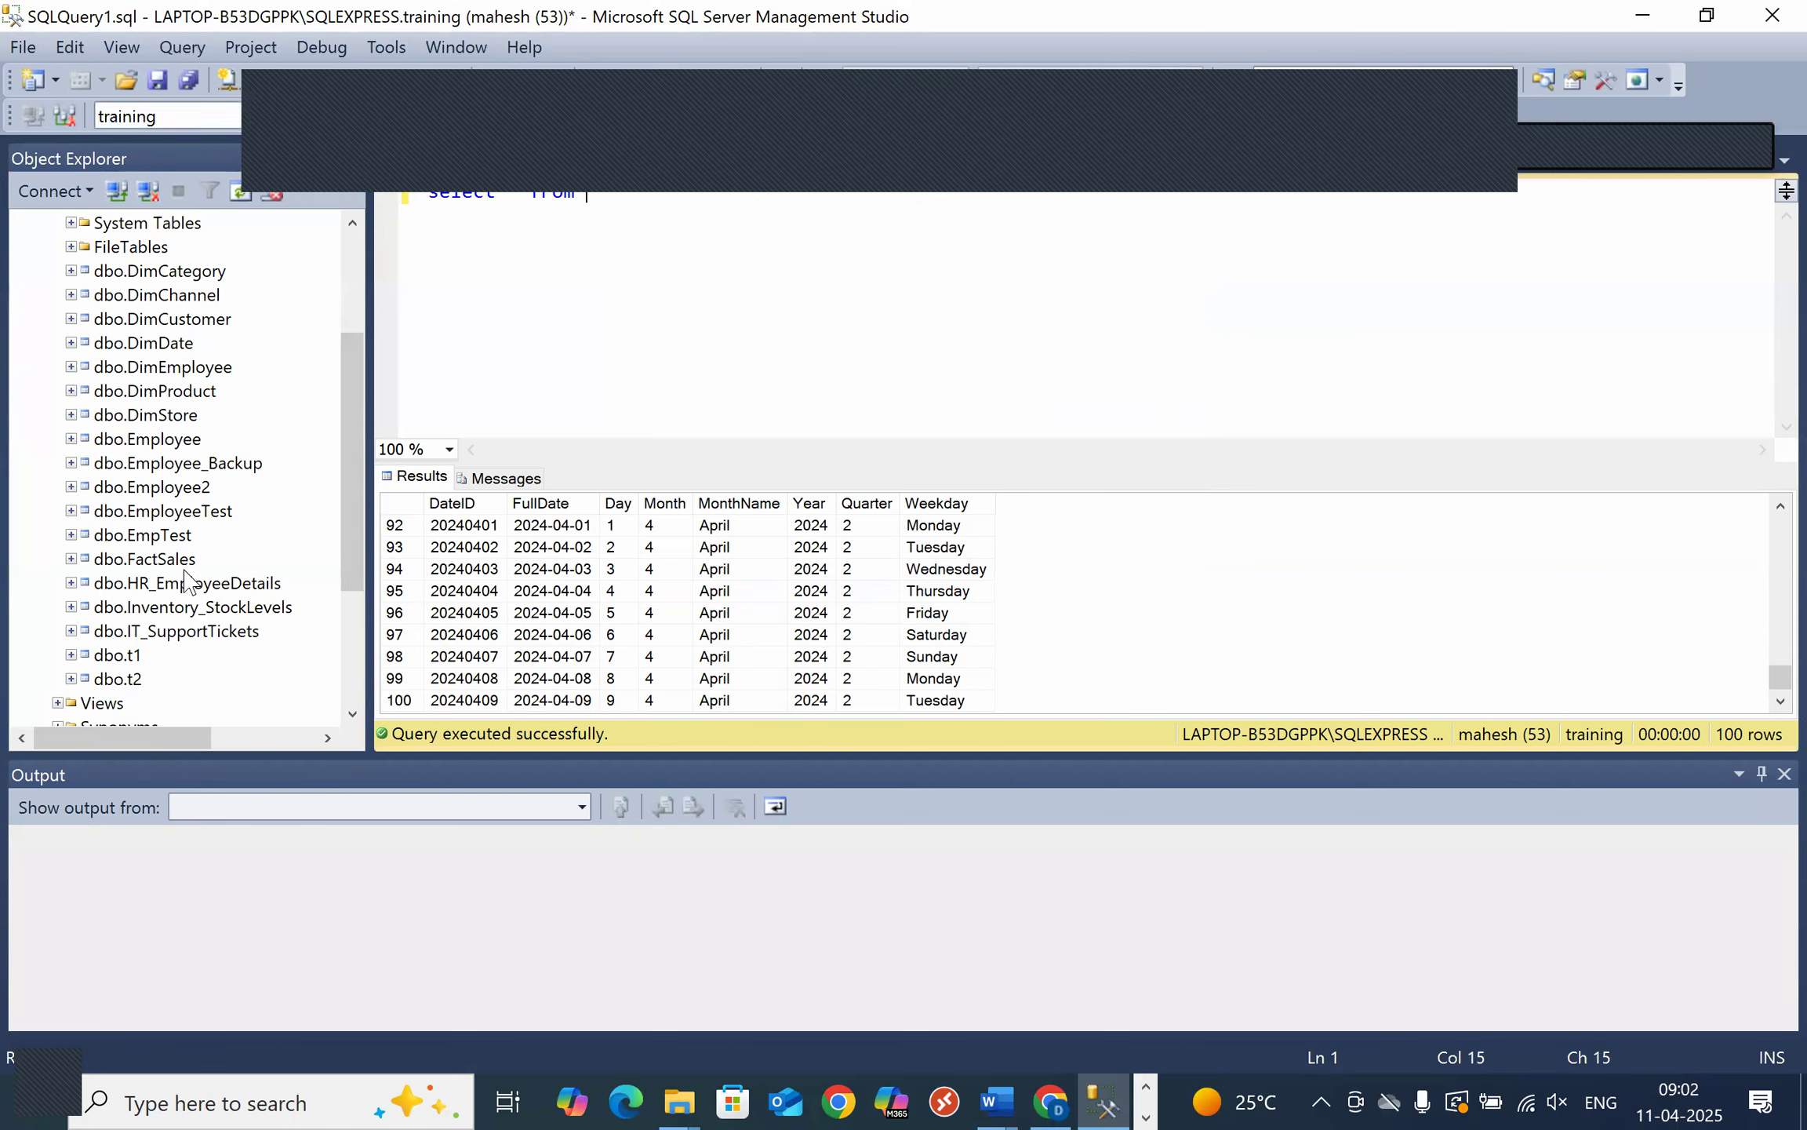
{"action": "left_click_drag", "start_coordinate": [171, 559], "coordinate": [399, 235]}
{"action": "left_click", "coordinate": [793, 262]}
{"action": "left_click", "coordinate": [366, 123]}
{"action": "scroll", "coordinate": [577, 618], "scroll_direction": "down", "scroll_amount": 2}
{"action": "scroll", "coordinate": [577, 618], "scroll_direction": "up", "scroll_amount": 2}
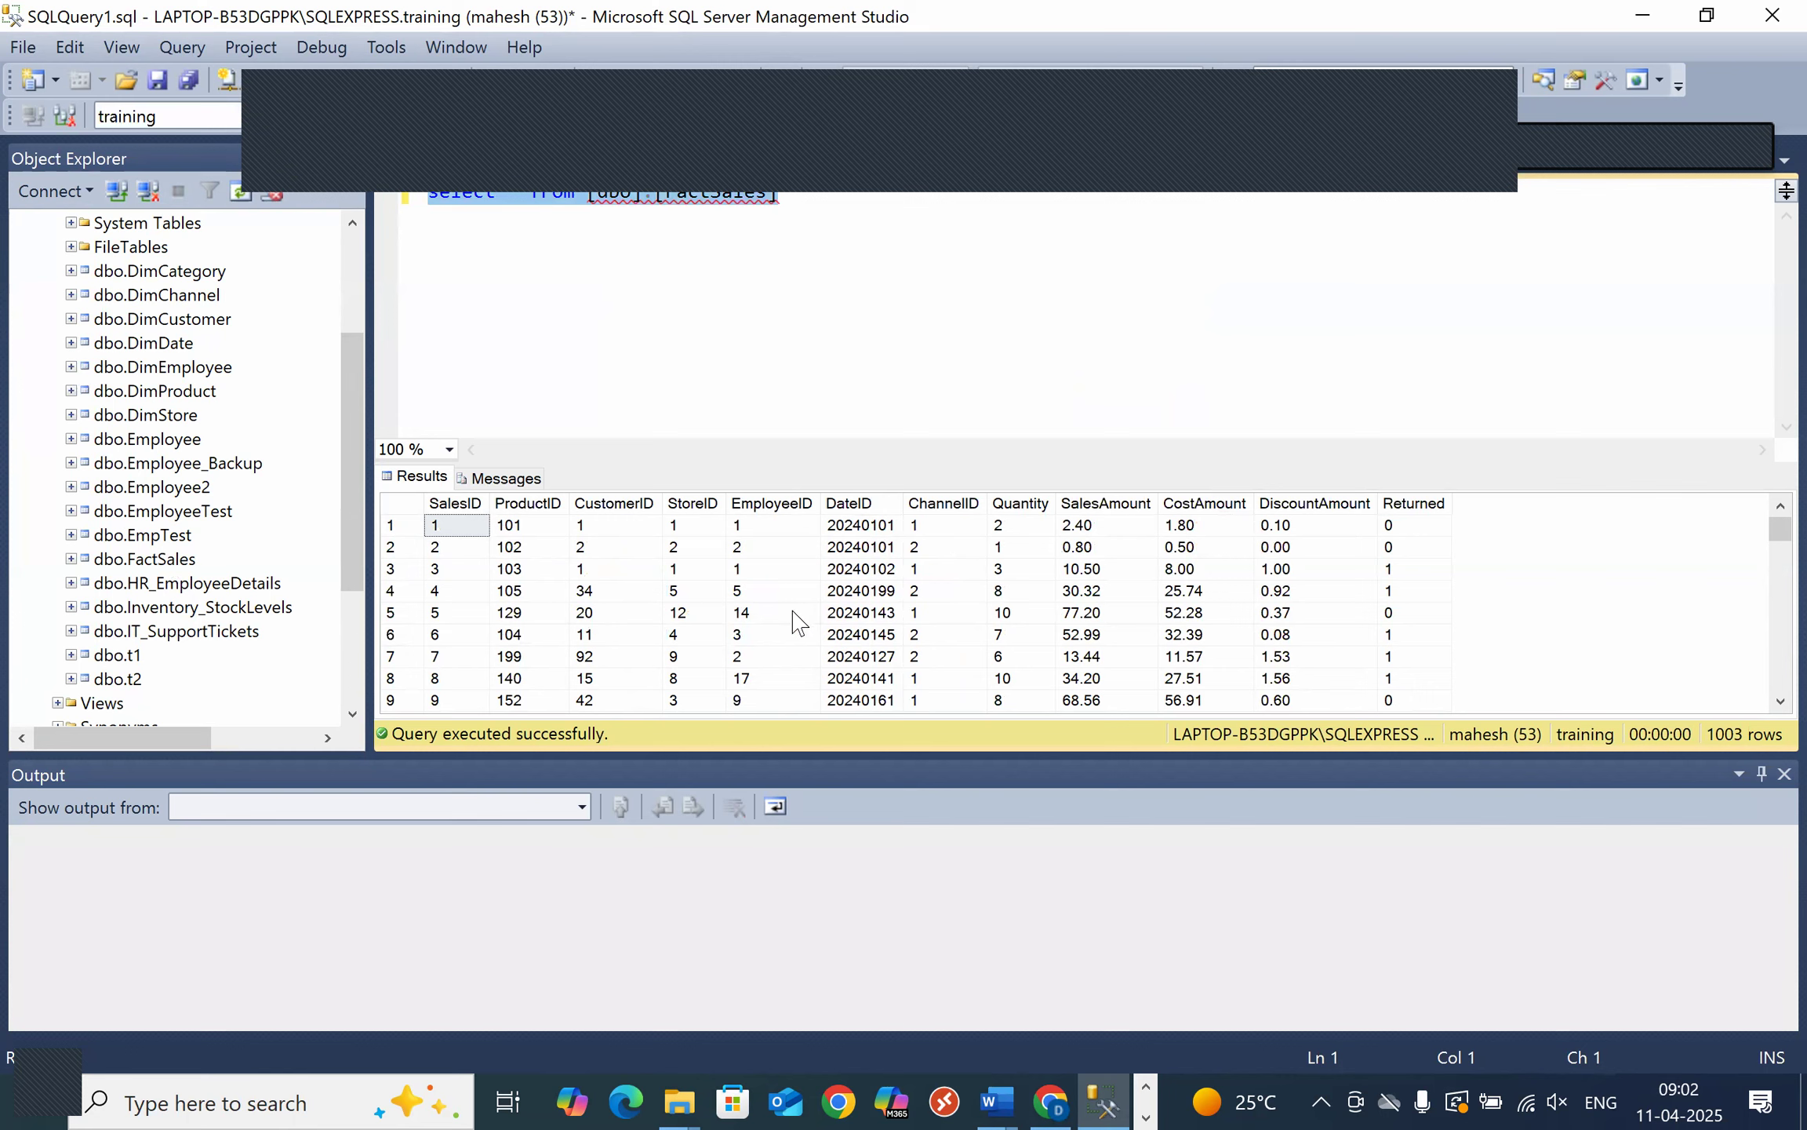
{"action": "scroll", "coordinate": [869, 623], "scroll_direction": "down", "scroll_amount": 11}
{"action": "scroll", "coordinate": [869, 624], "scroll_direction": "down", "scroll_amount": 9}
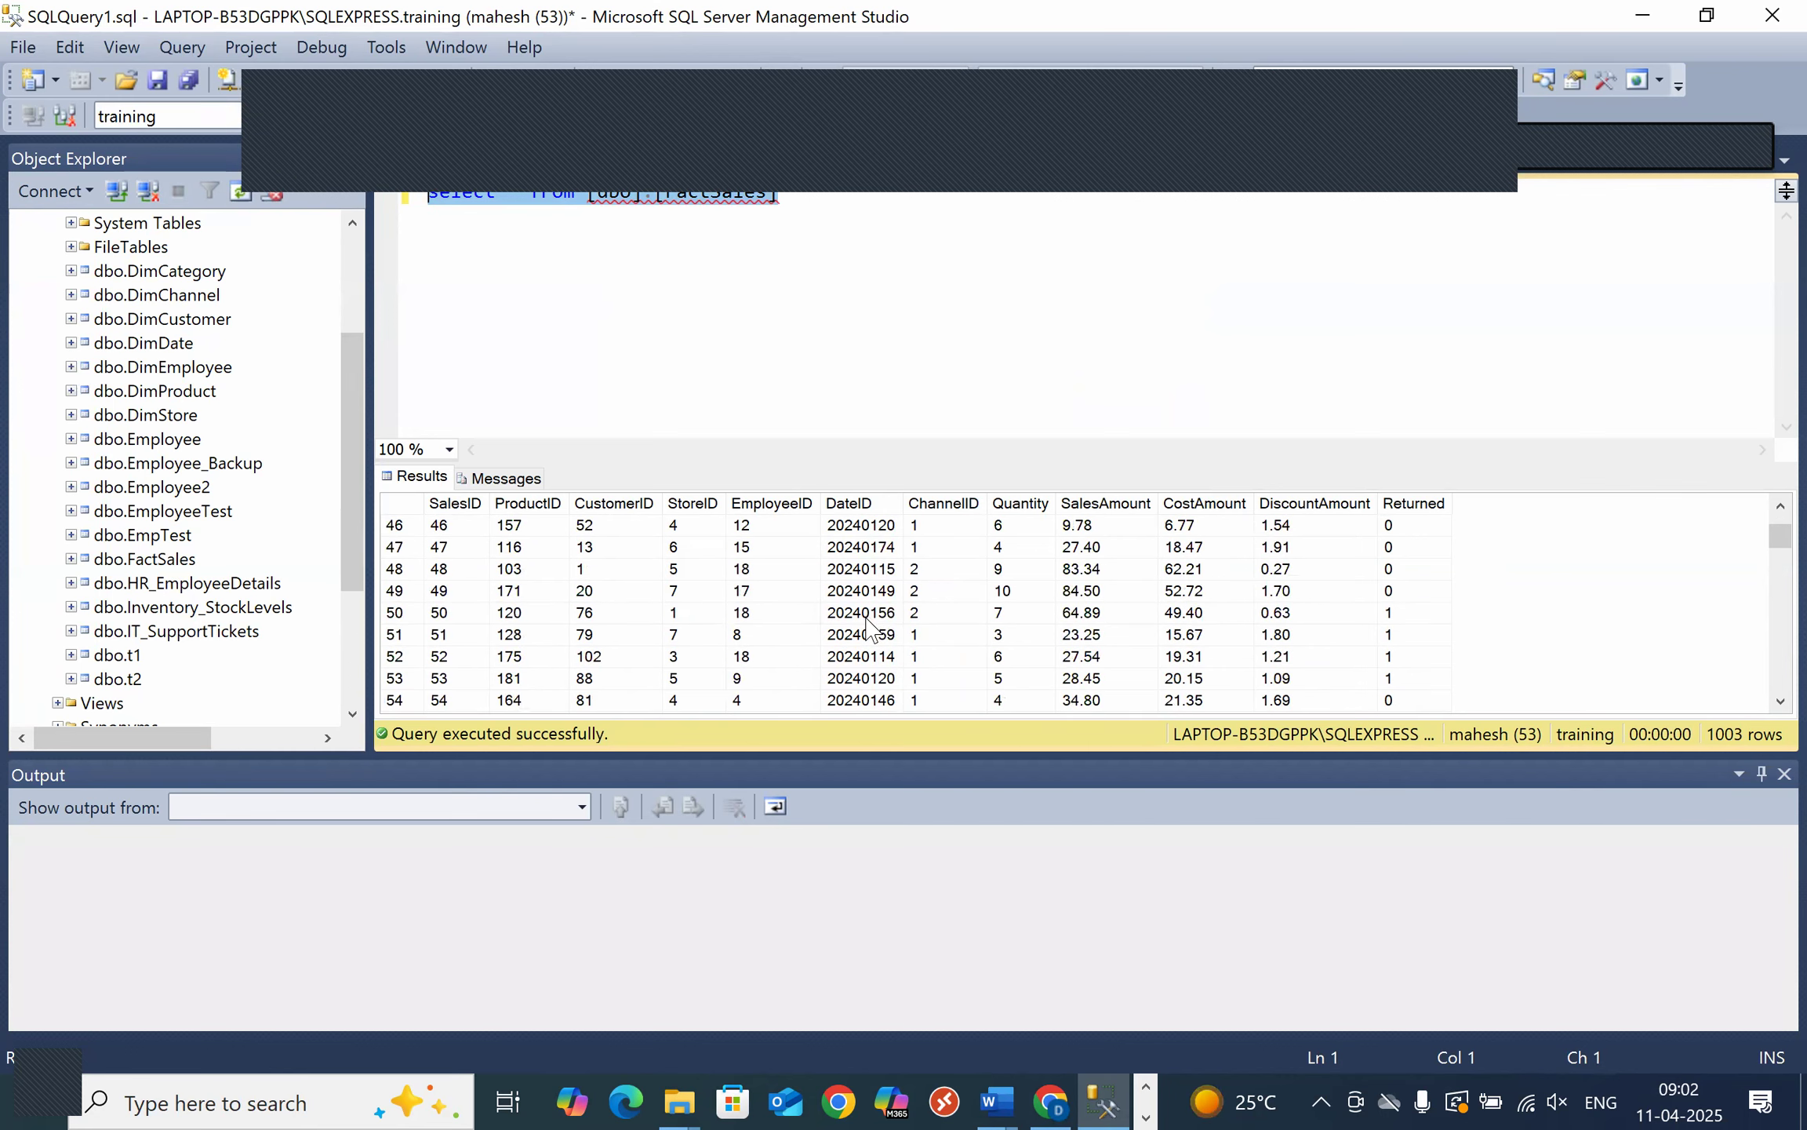
{"action": "scroll", "coordinate": [863, 624], "scroll_direction": "down", "scroll_amount": 20}
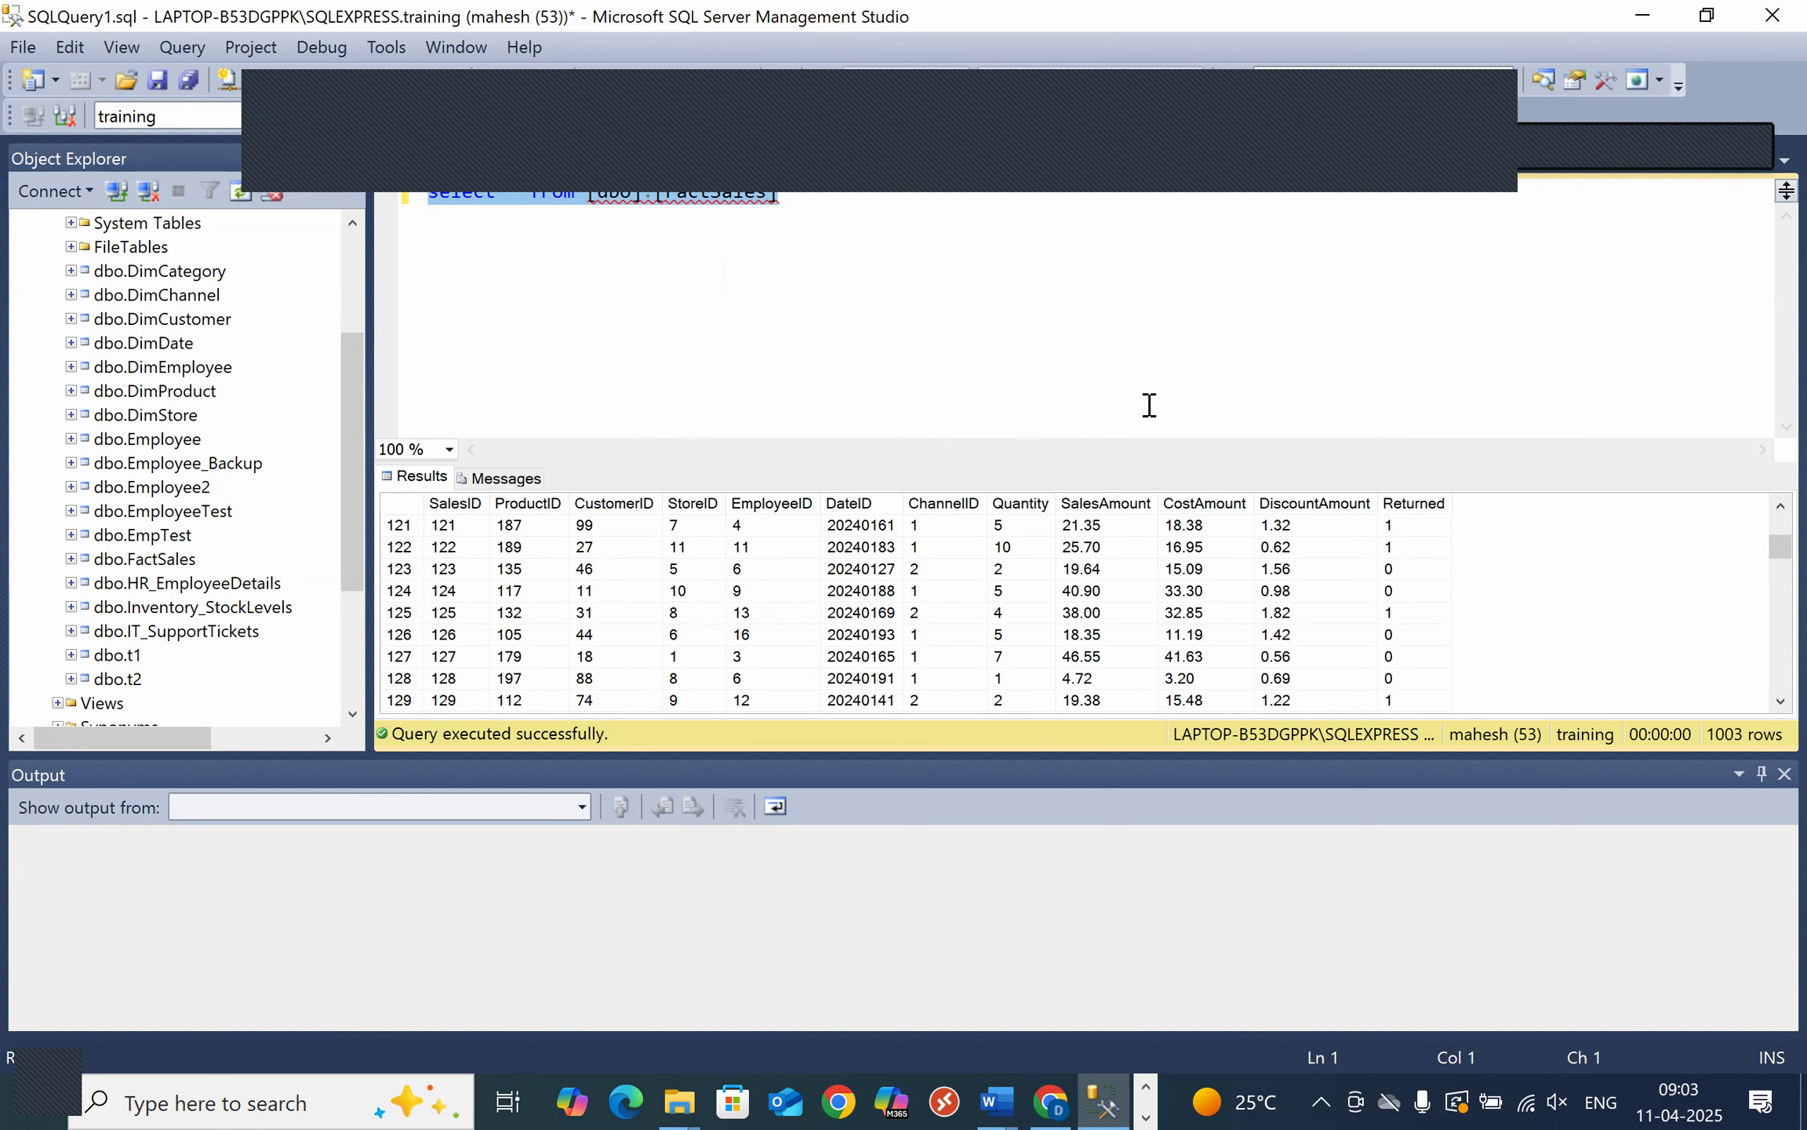
- Switch to Power BI Desktop and open another SQL Server connection to LAPTOP-B53DGPPK\SQLEXPRESS in Import mode
{"action": "key", "text": "alt+Tab"}
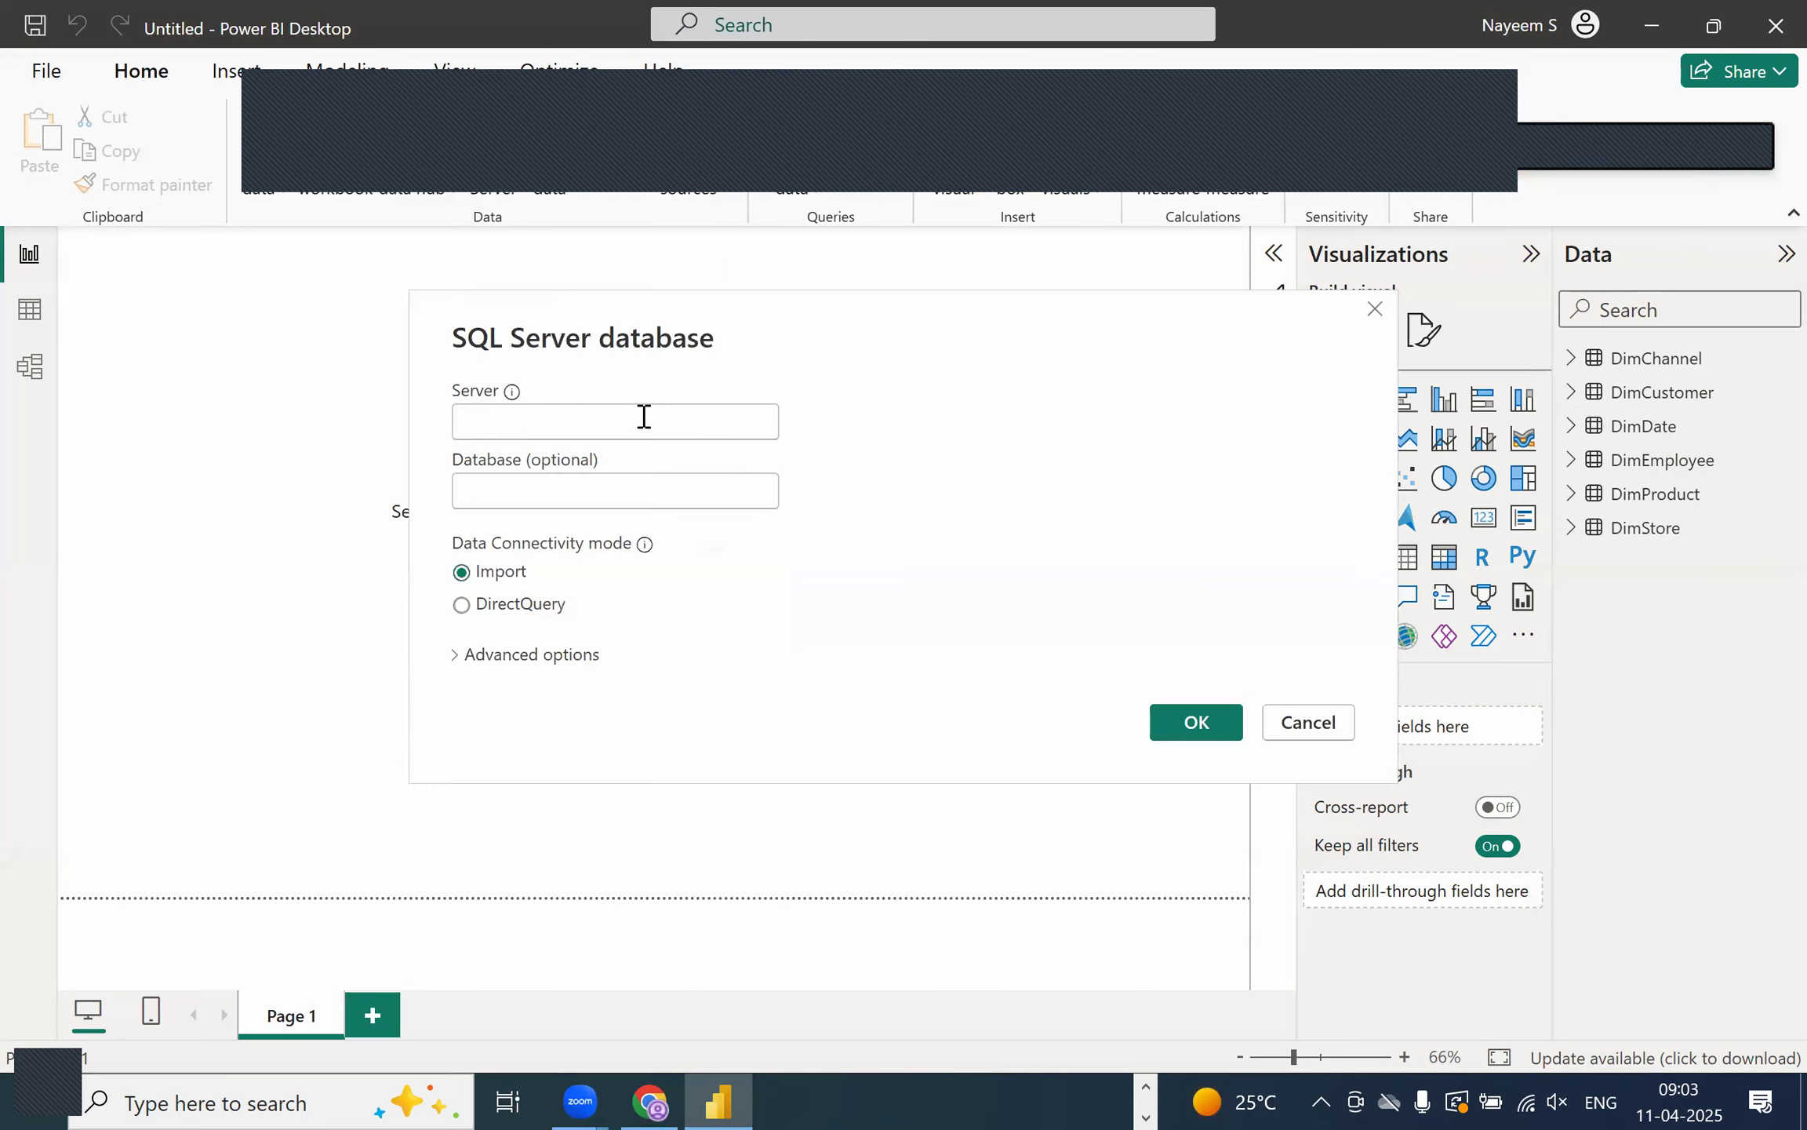
{"action": "left_click", "coordinate": [643, 416]}
{"action": "type", "text": "LAPTOP-B53DGPPK\\SQLEXPRESS"}
{"action": "left_click", "coordinate": [484, 652]}
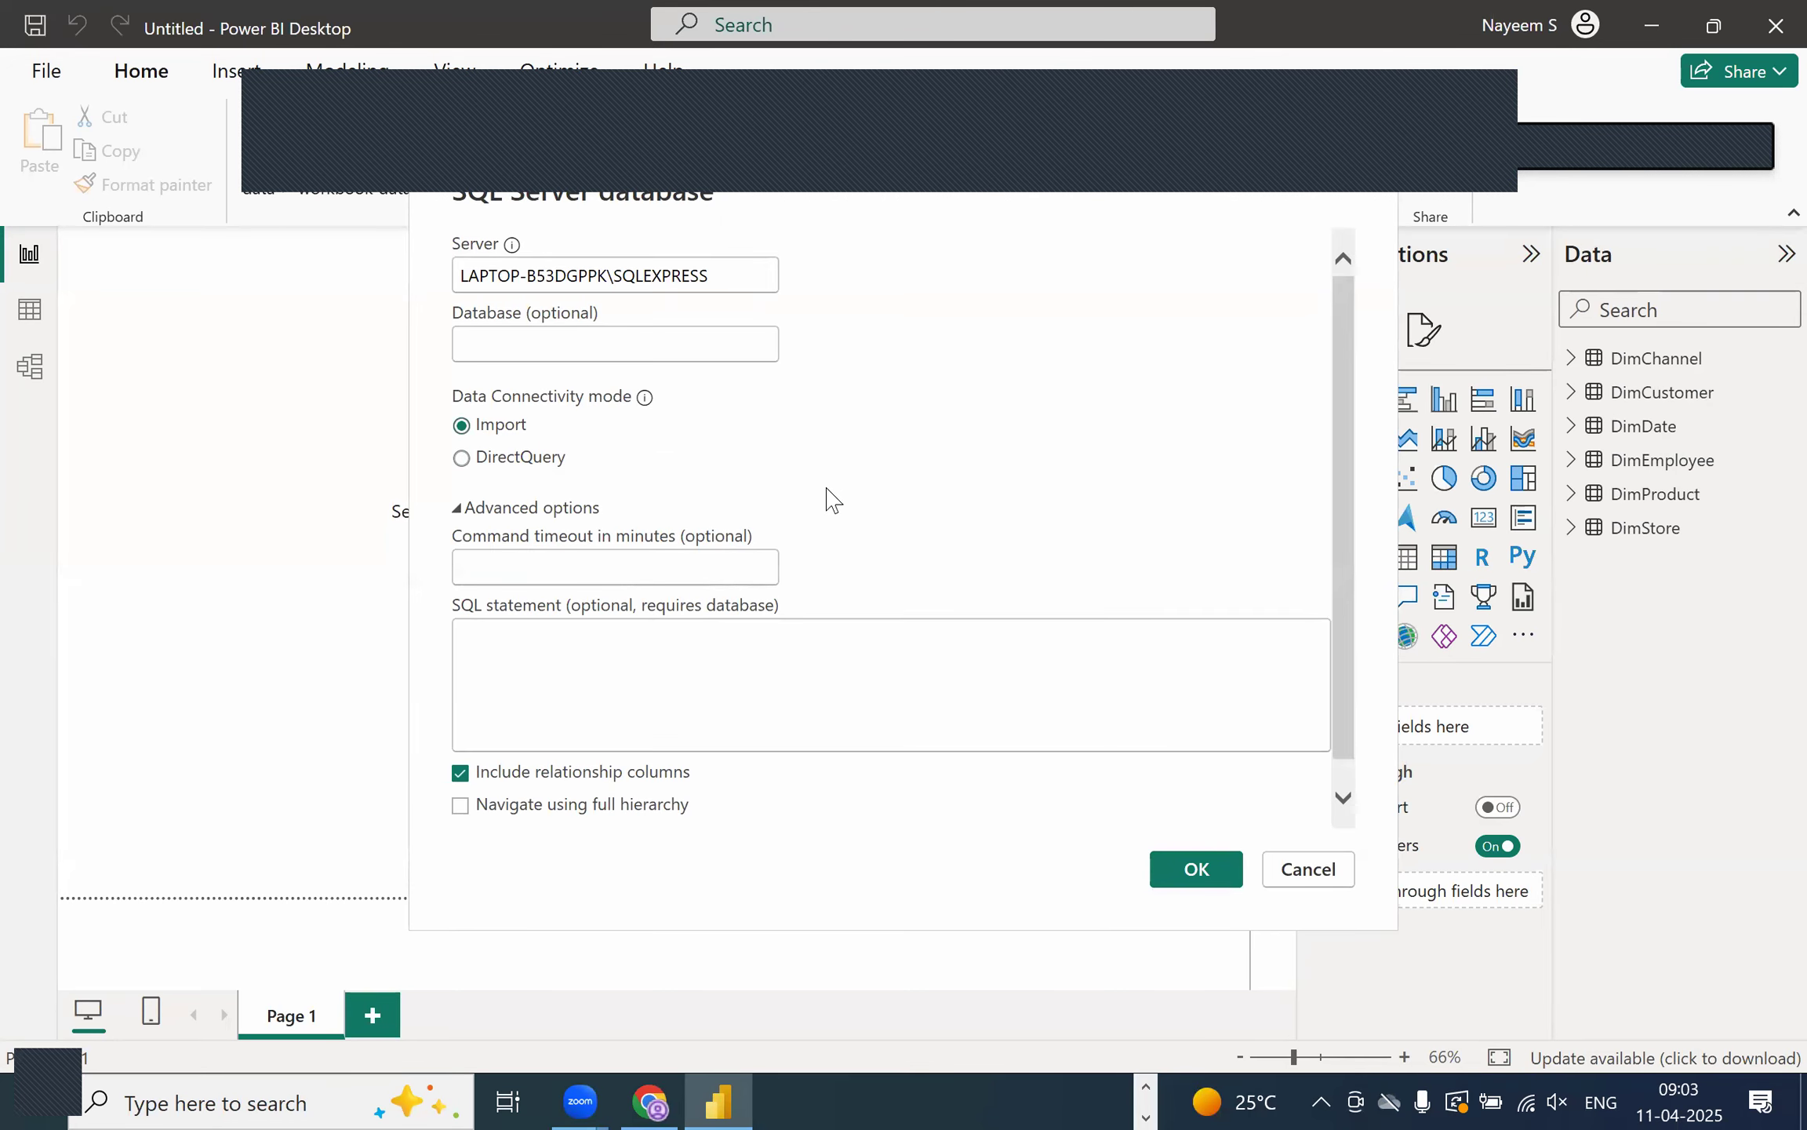
{"action": "left_click", "coordinate": [654, 680]}
{"action": "left_click", "coordinate": [1216, 870]}
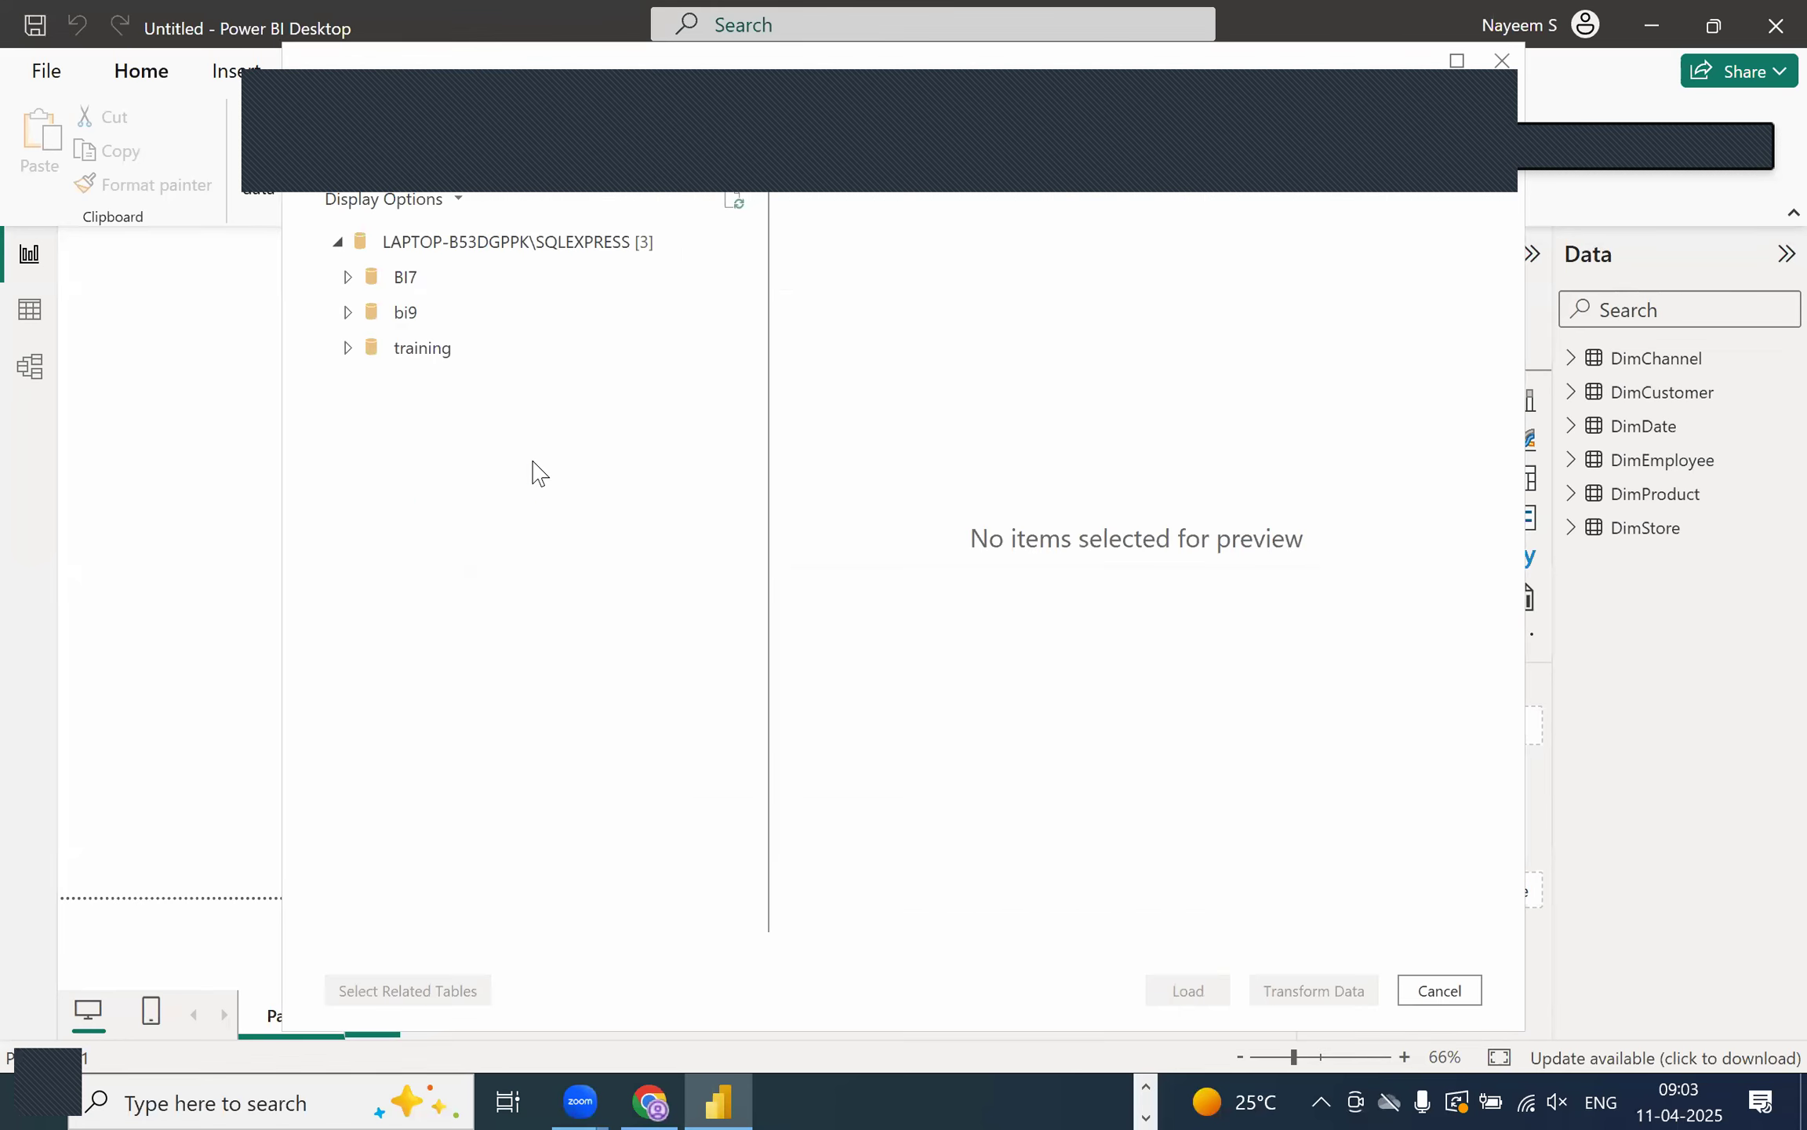
- Select the FactSales table from the training database and load it into the report
{"action": "left_click", "coordinate": [344, 352]}
{"action": "scroll", "coordinate": [483, 745], "scroll_direction": "down", "scroll_amount": 1}
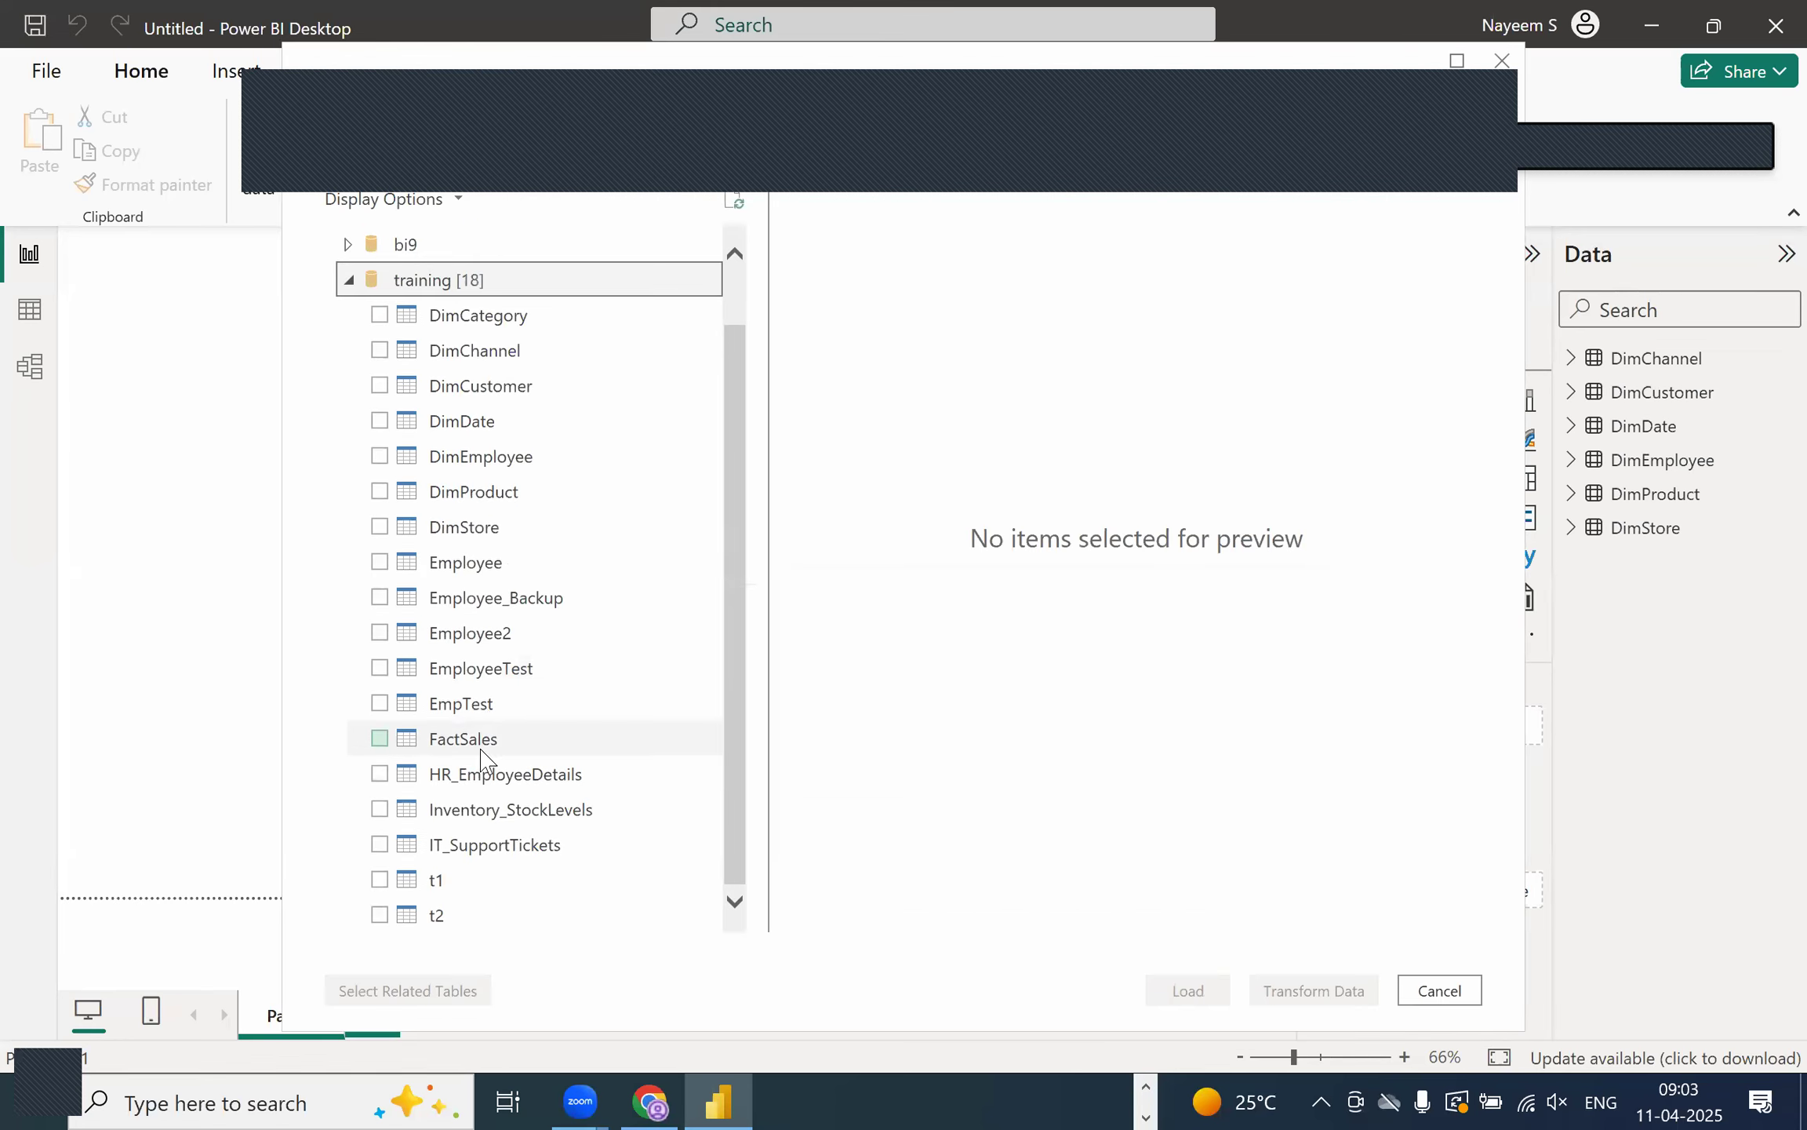
{"action": "left_click", "coordinate": [379, 741]}
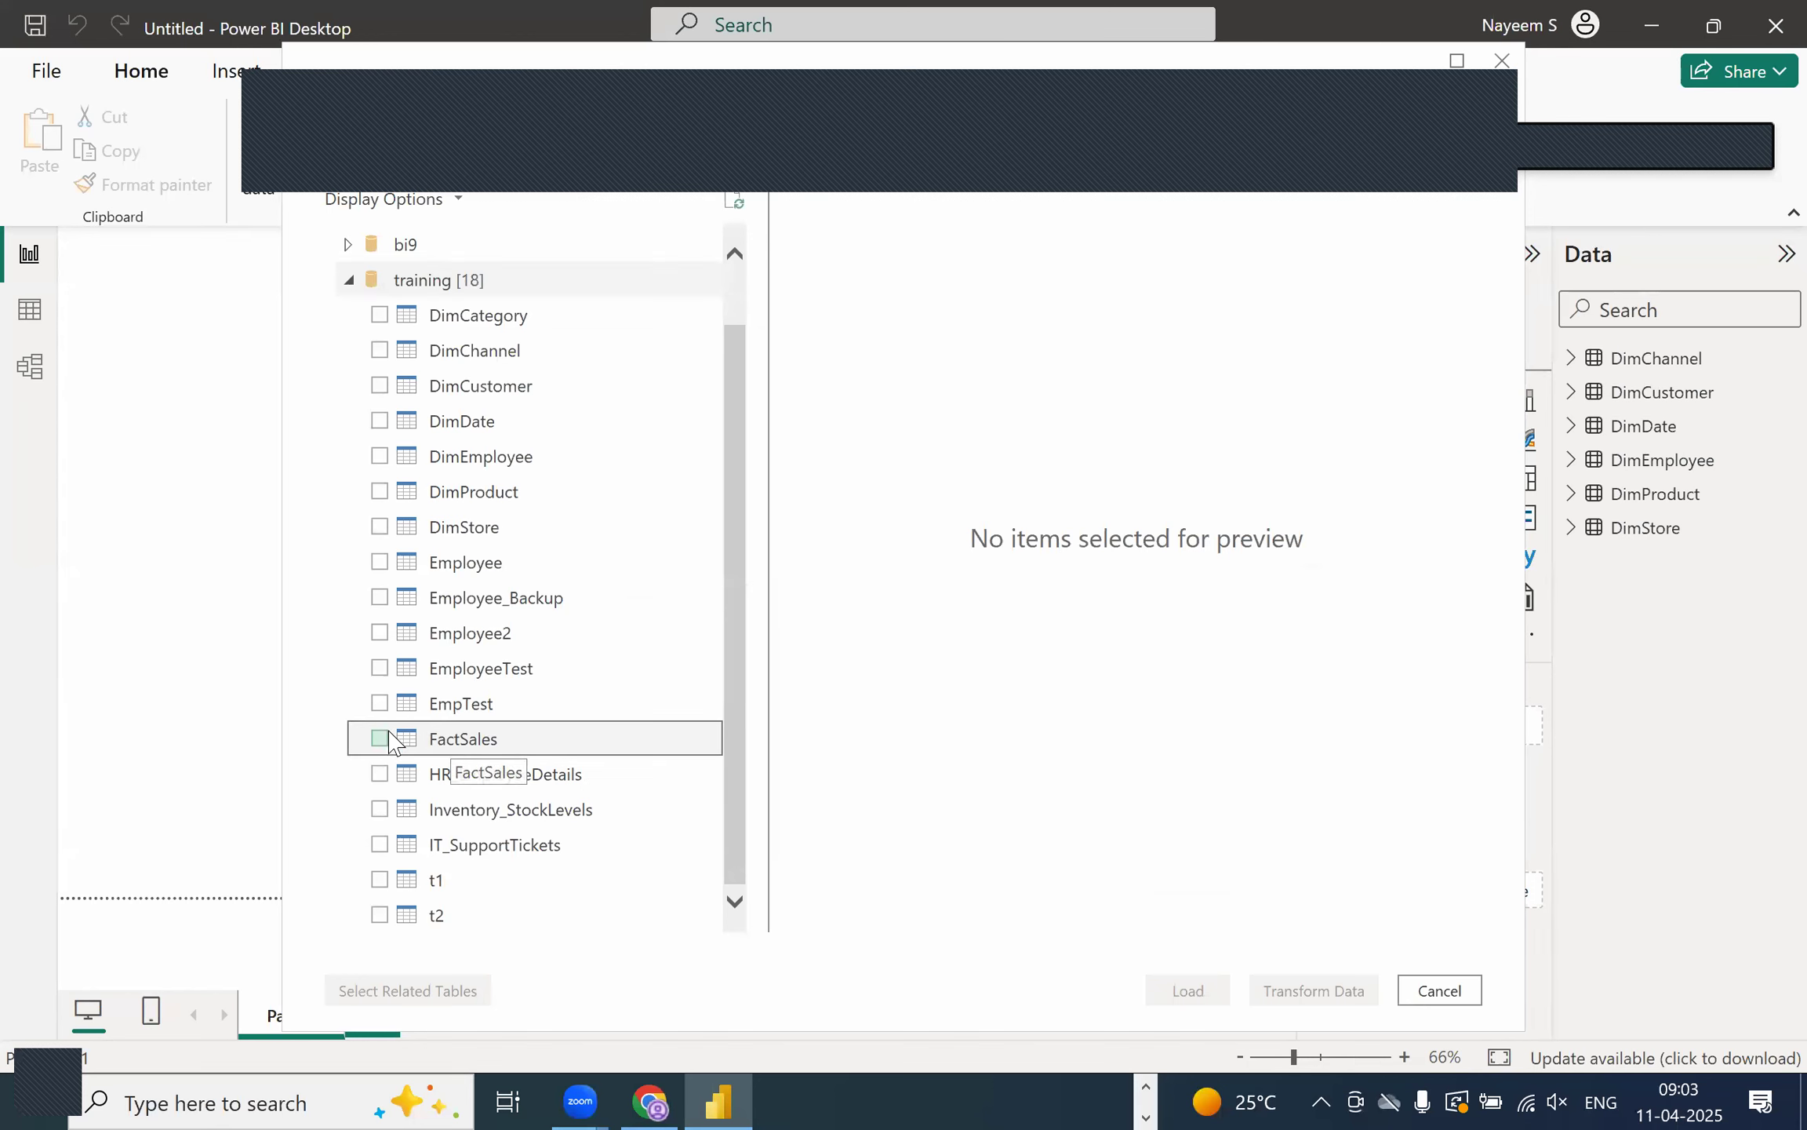
{"action": "left_click", "coordinate": [379, 740]}
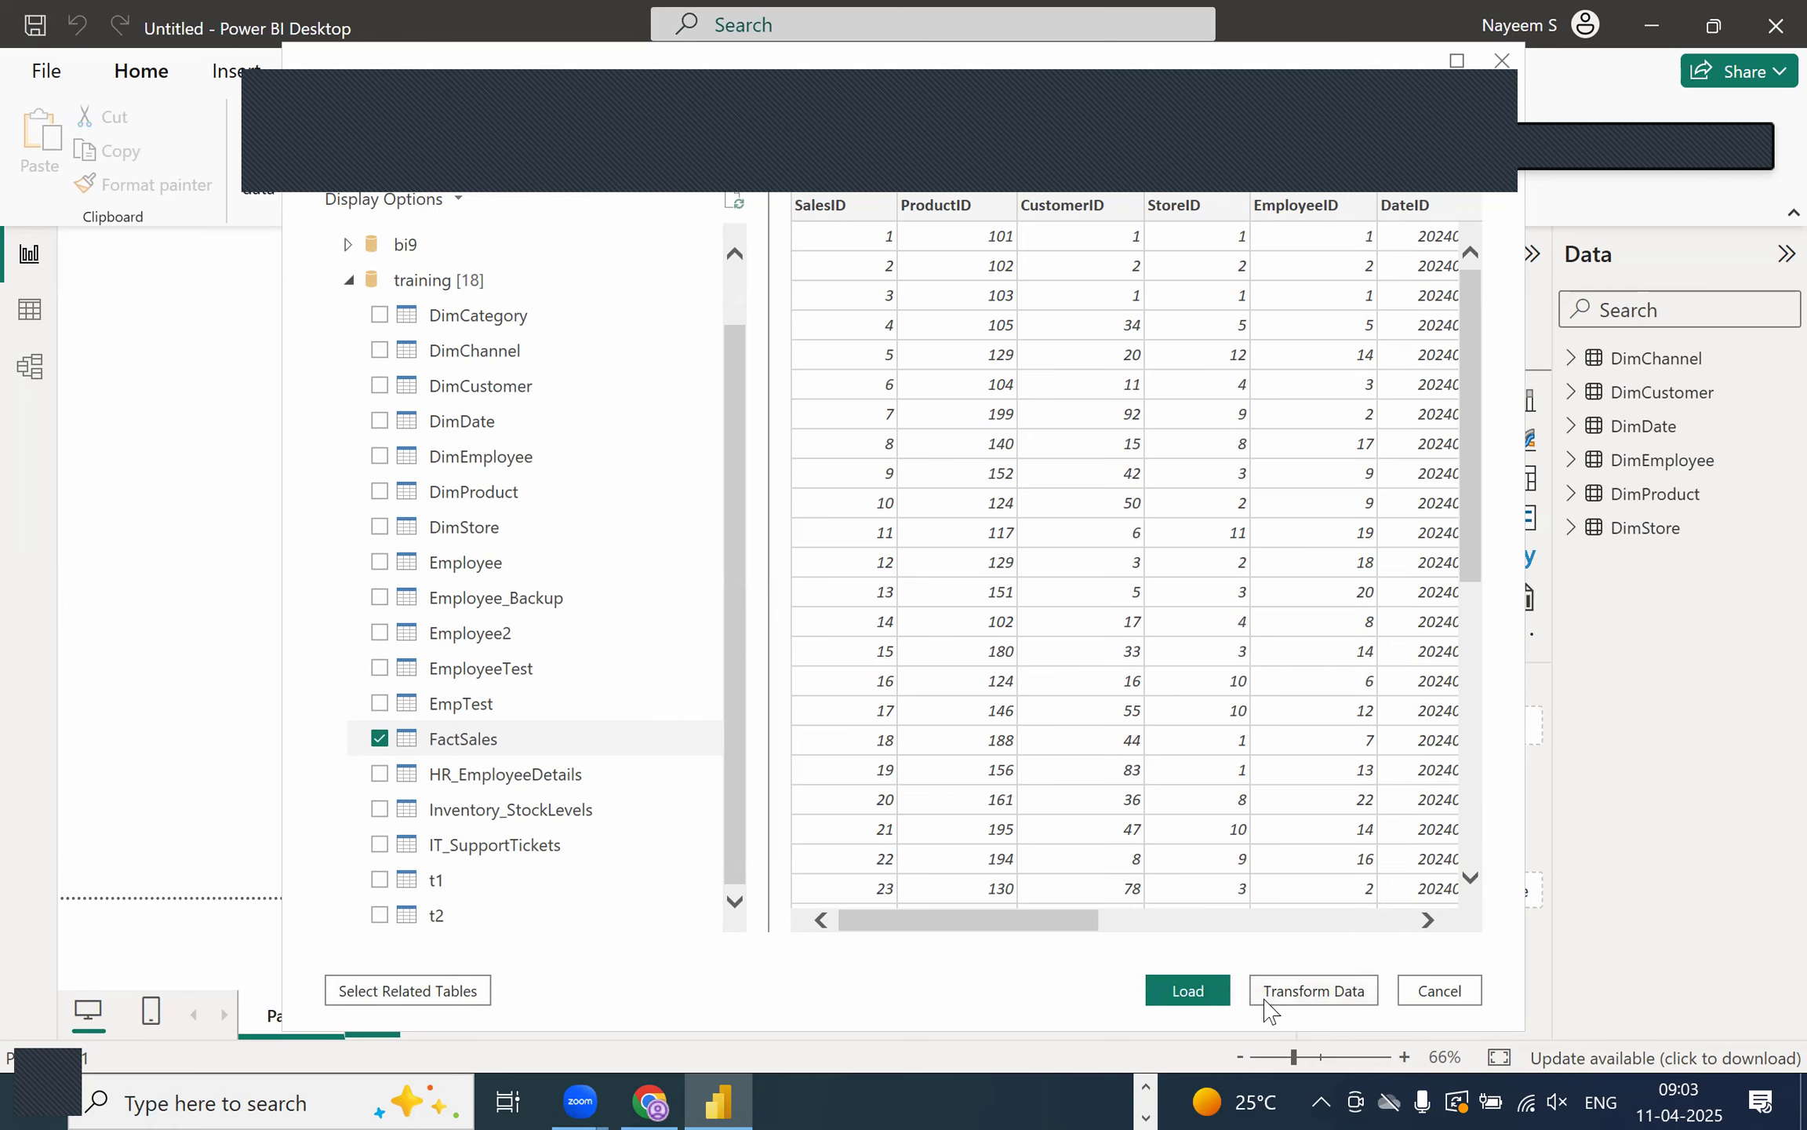
{"action": "left_click", "coordinate": [1184, 990]}
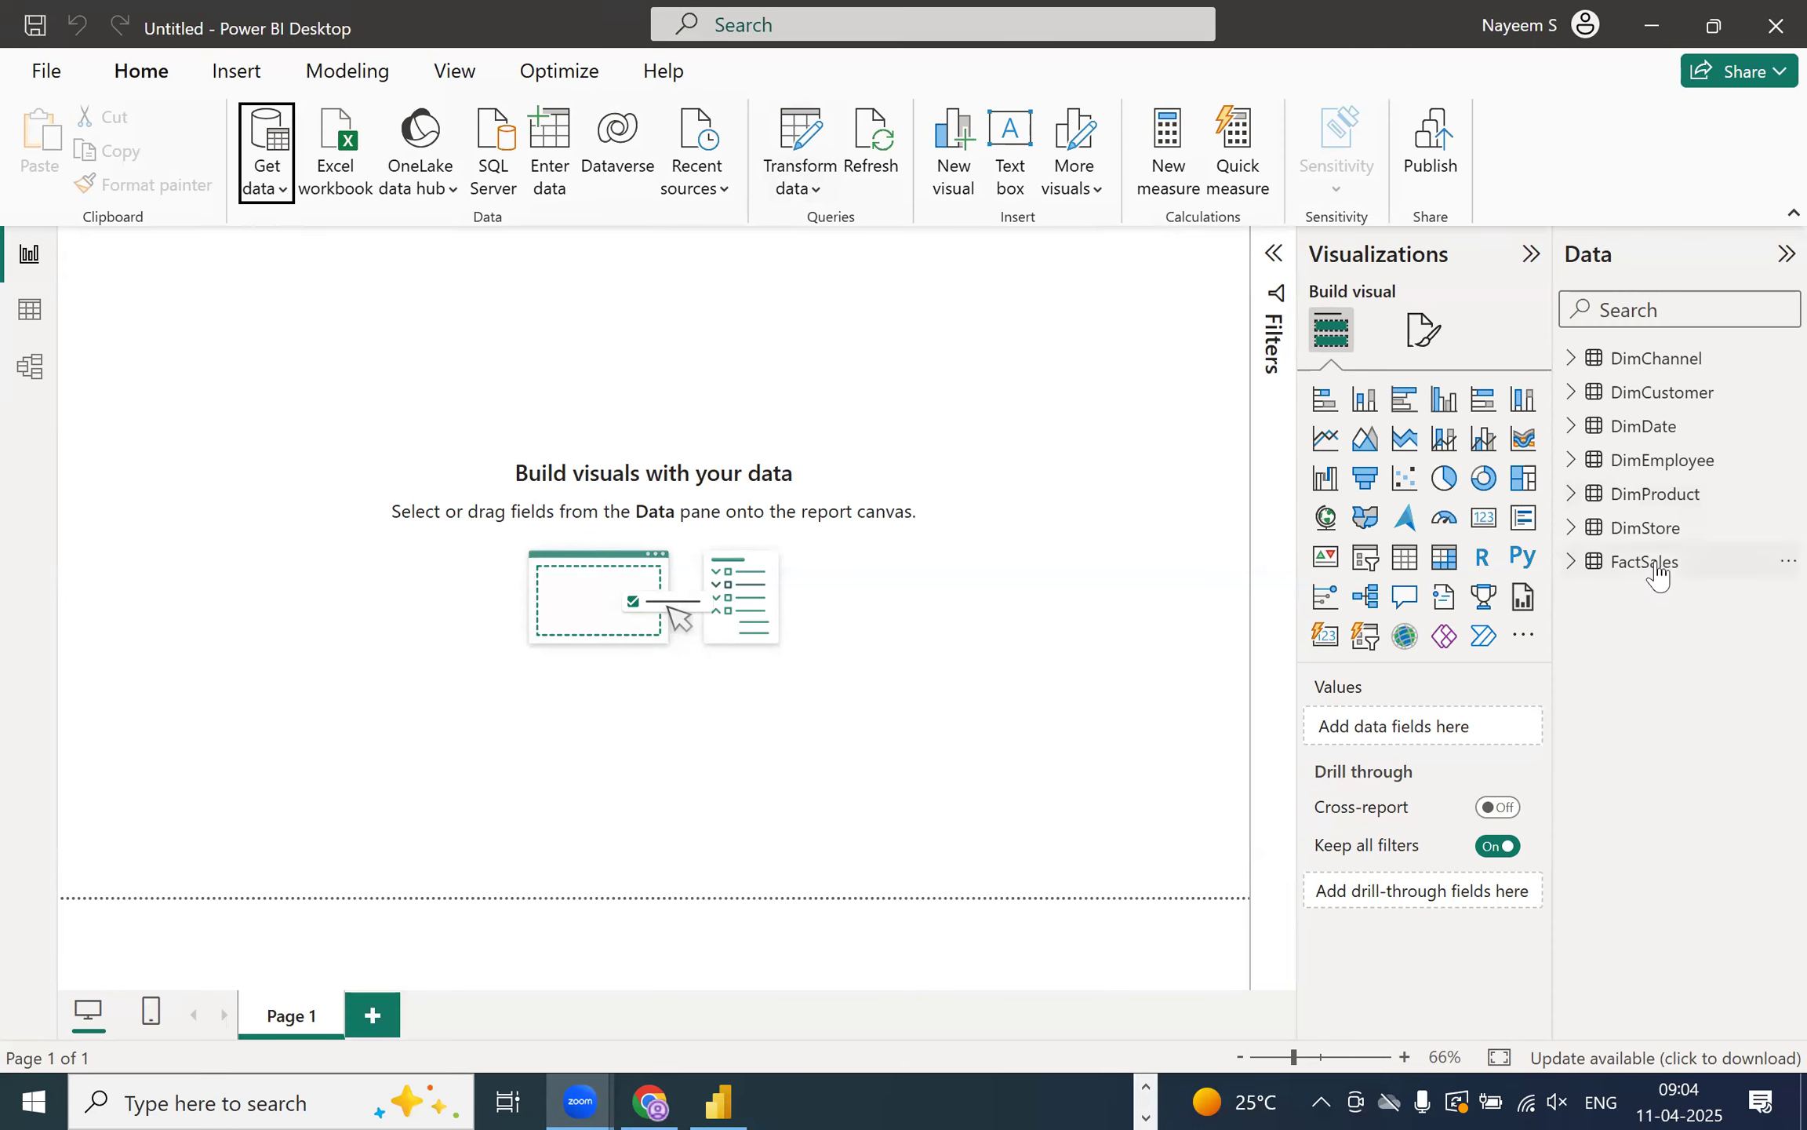
{"action": "left_click", "coordinate": [1167, 538]}
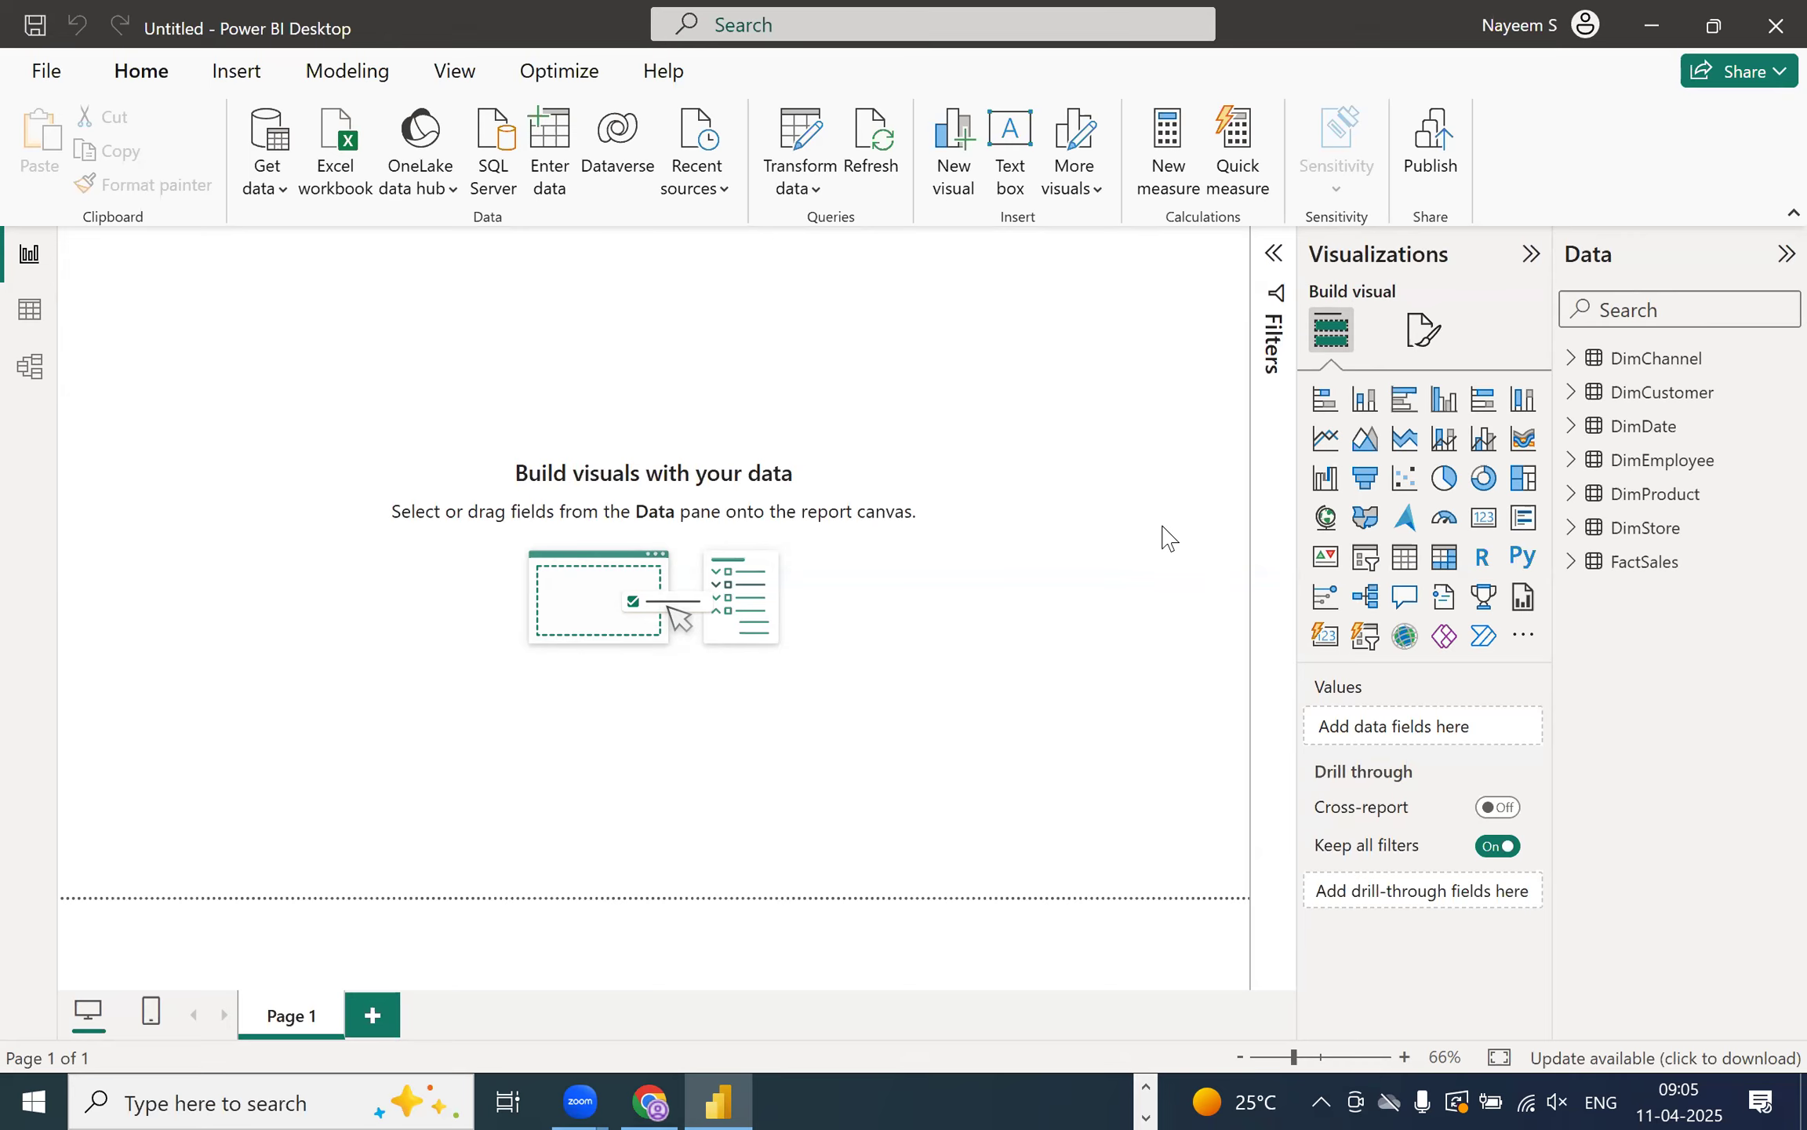
- Open the Power Query Editor, review DimProduct's ProductName and UnitPrice columns with the data type and column options, and return to the report
{"action": "left_click", "coordinate": [763, 130]}
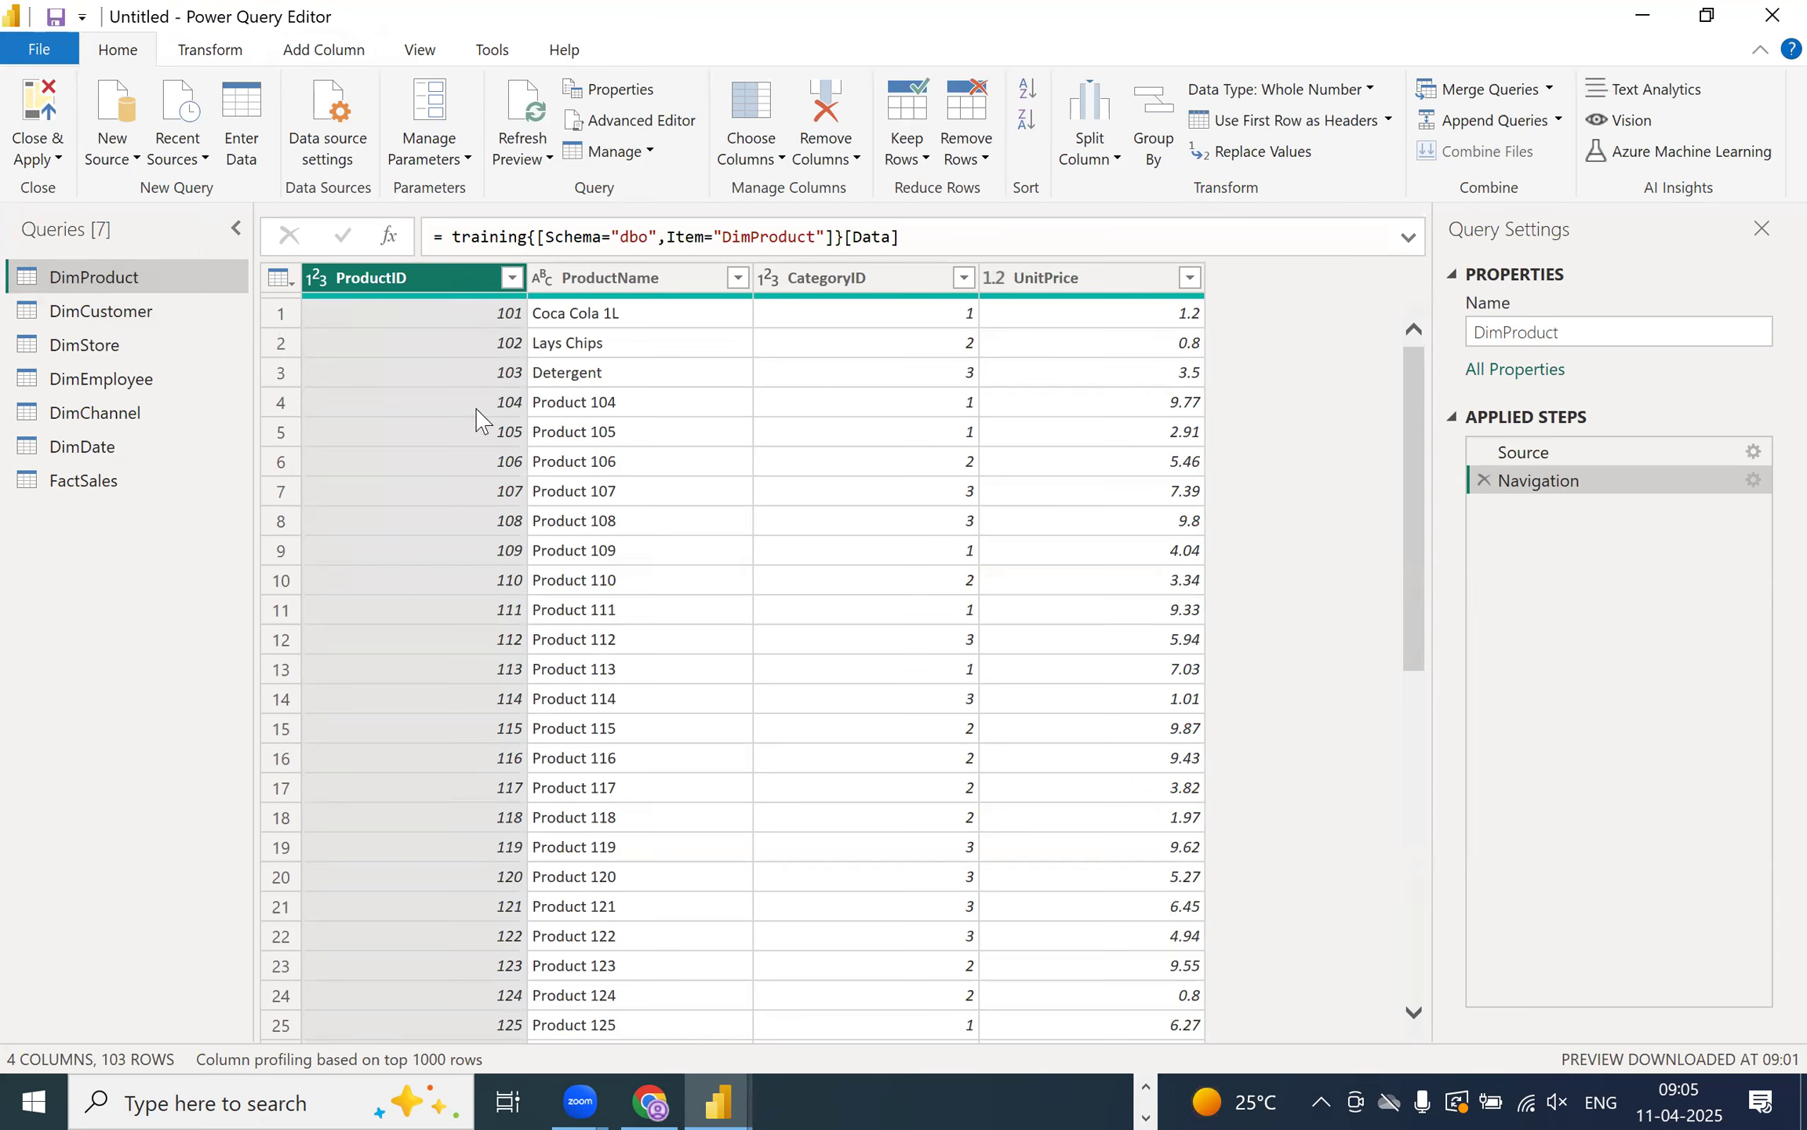
{"action": "left_click", "coordinate": [594, 278]}
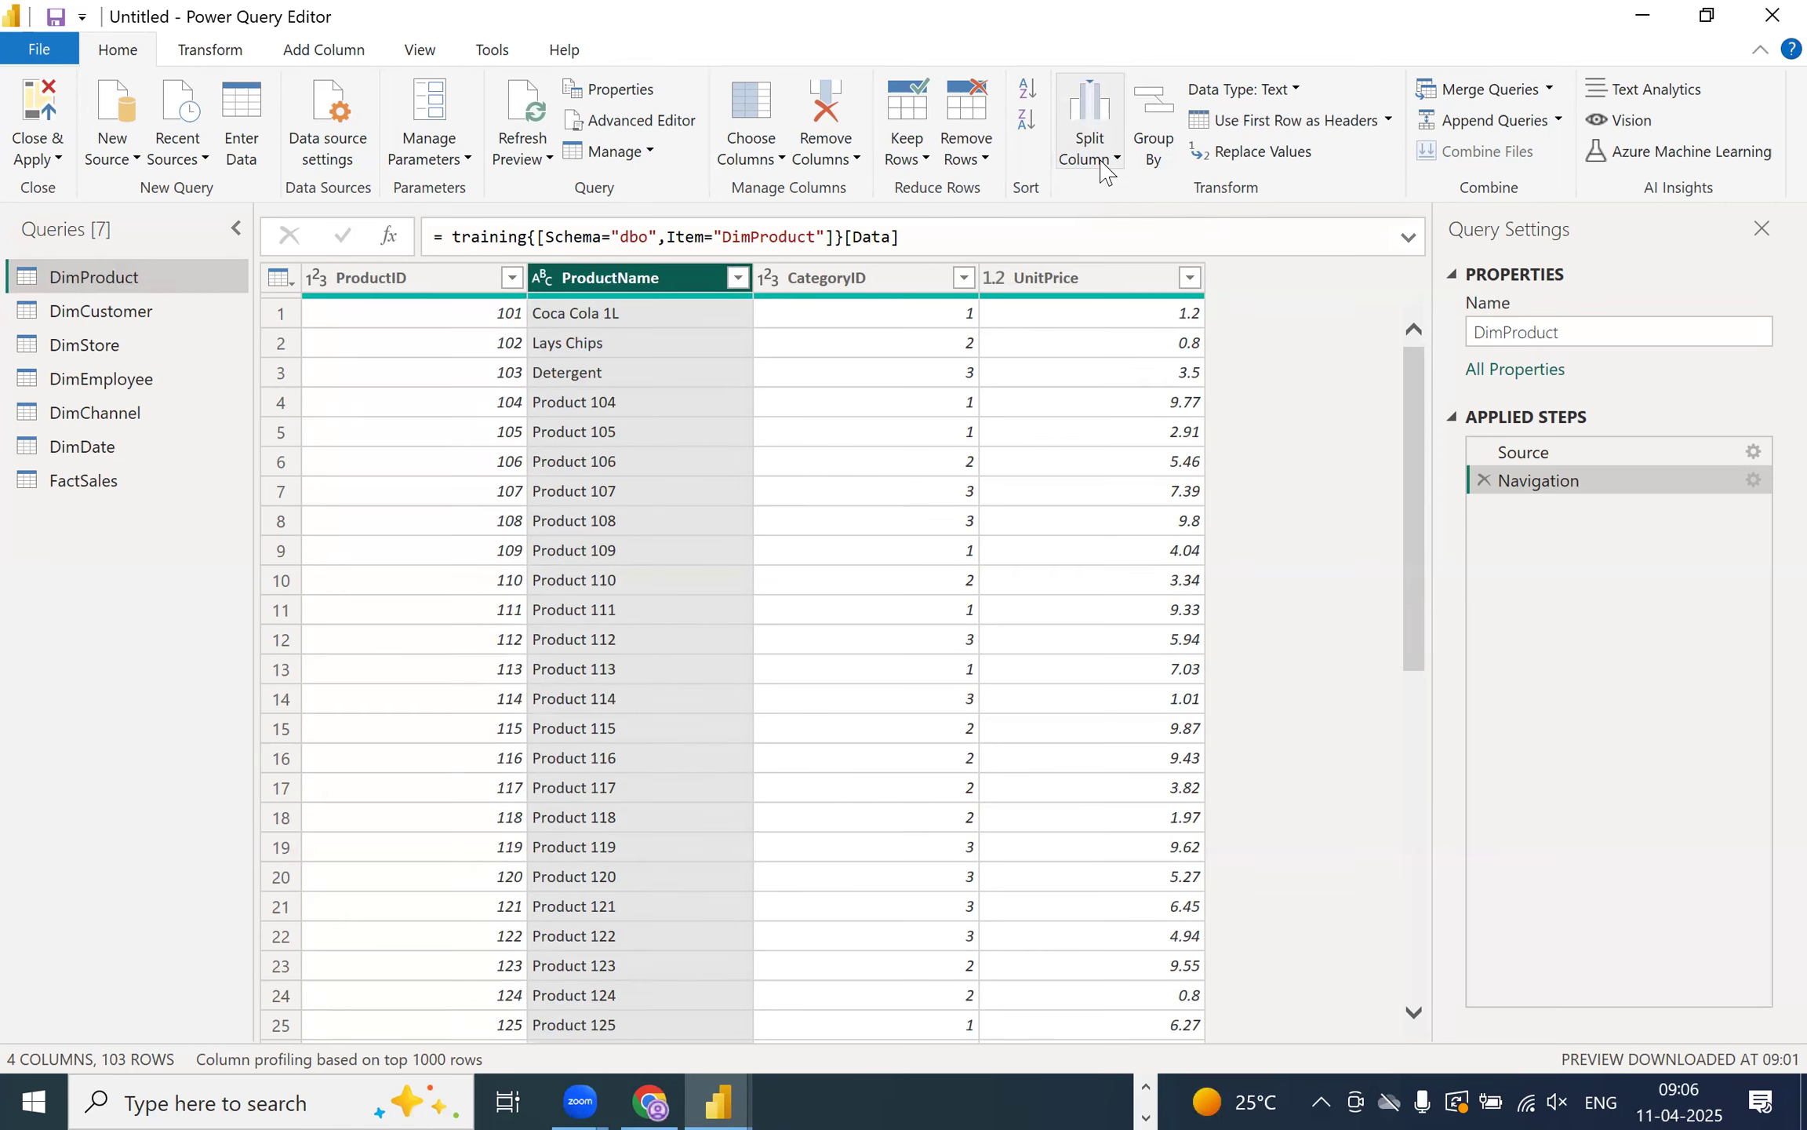
{"action": "left_click", "coordinate": [1051, 446]}
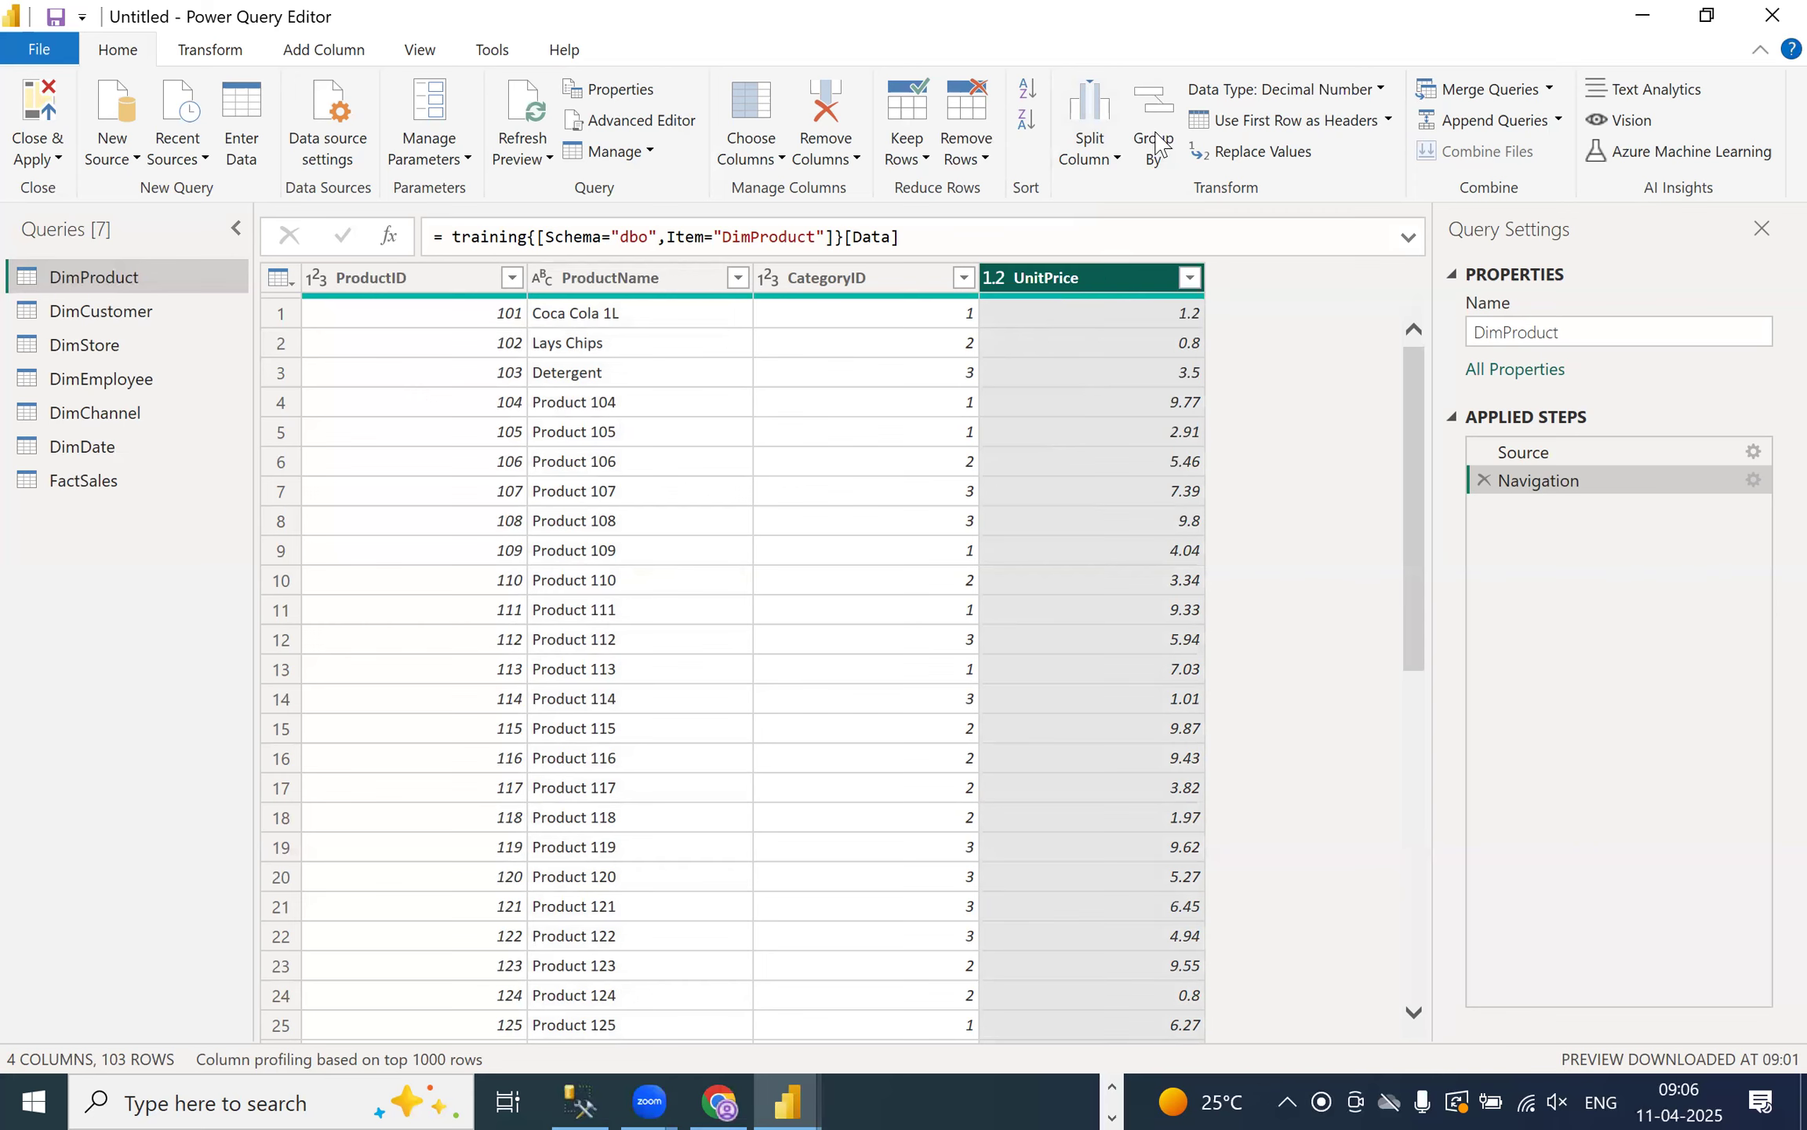
{"action": "left_click", "coordinate": [1339, 92]}
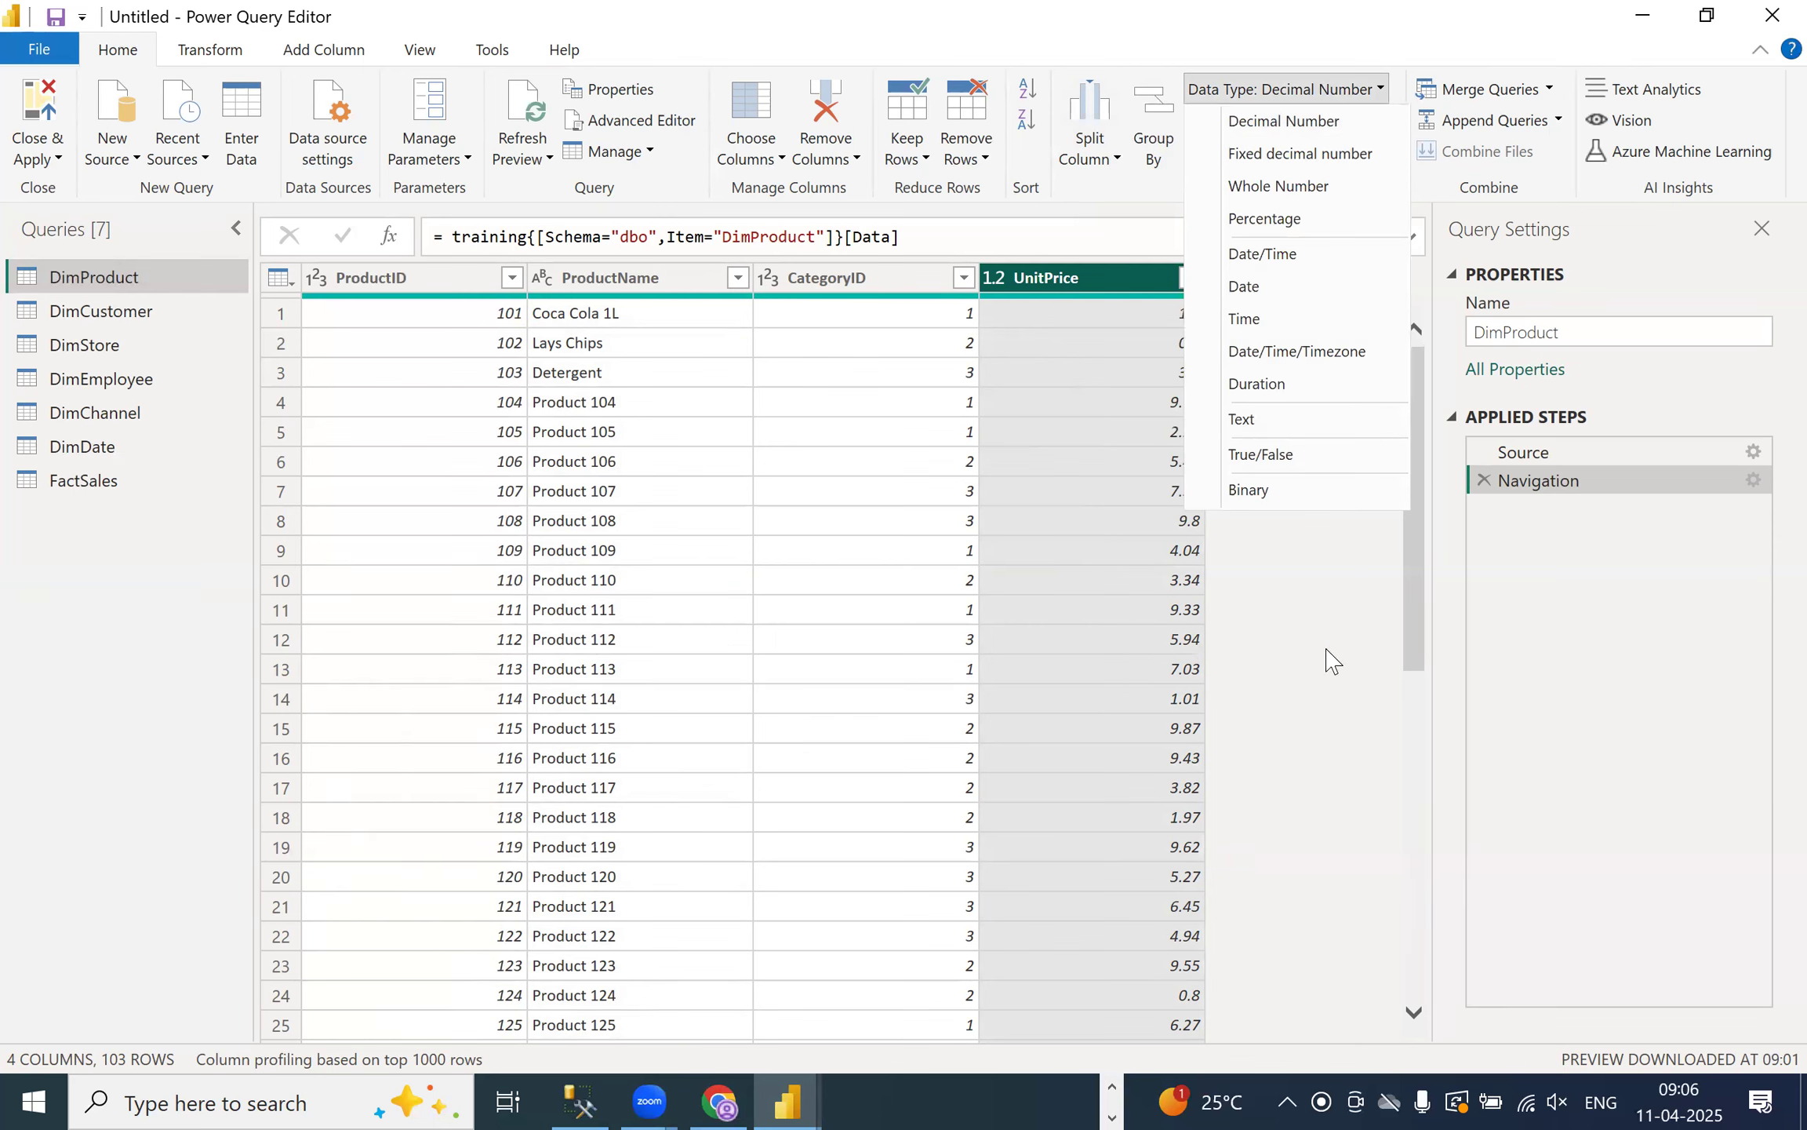
{"action": "left_click", "coordinate": [1331, 717]}
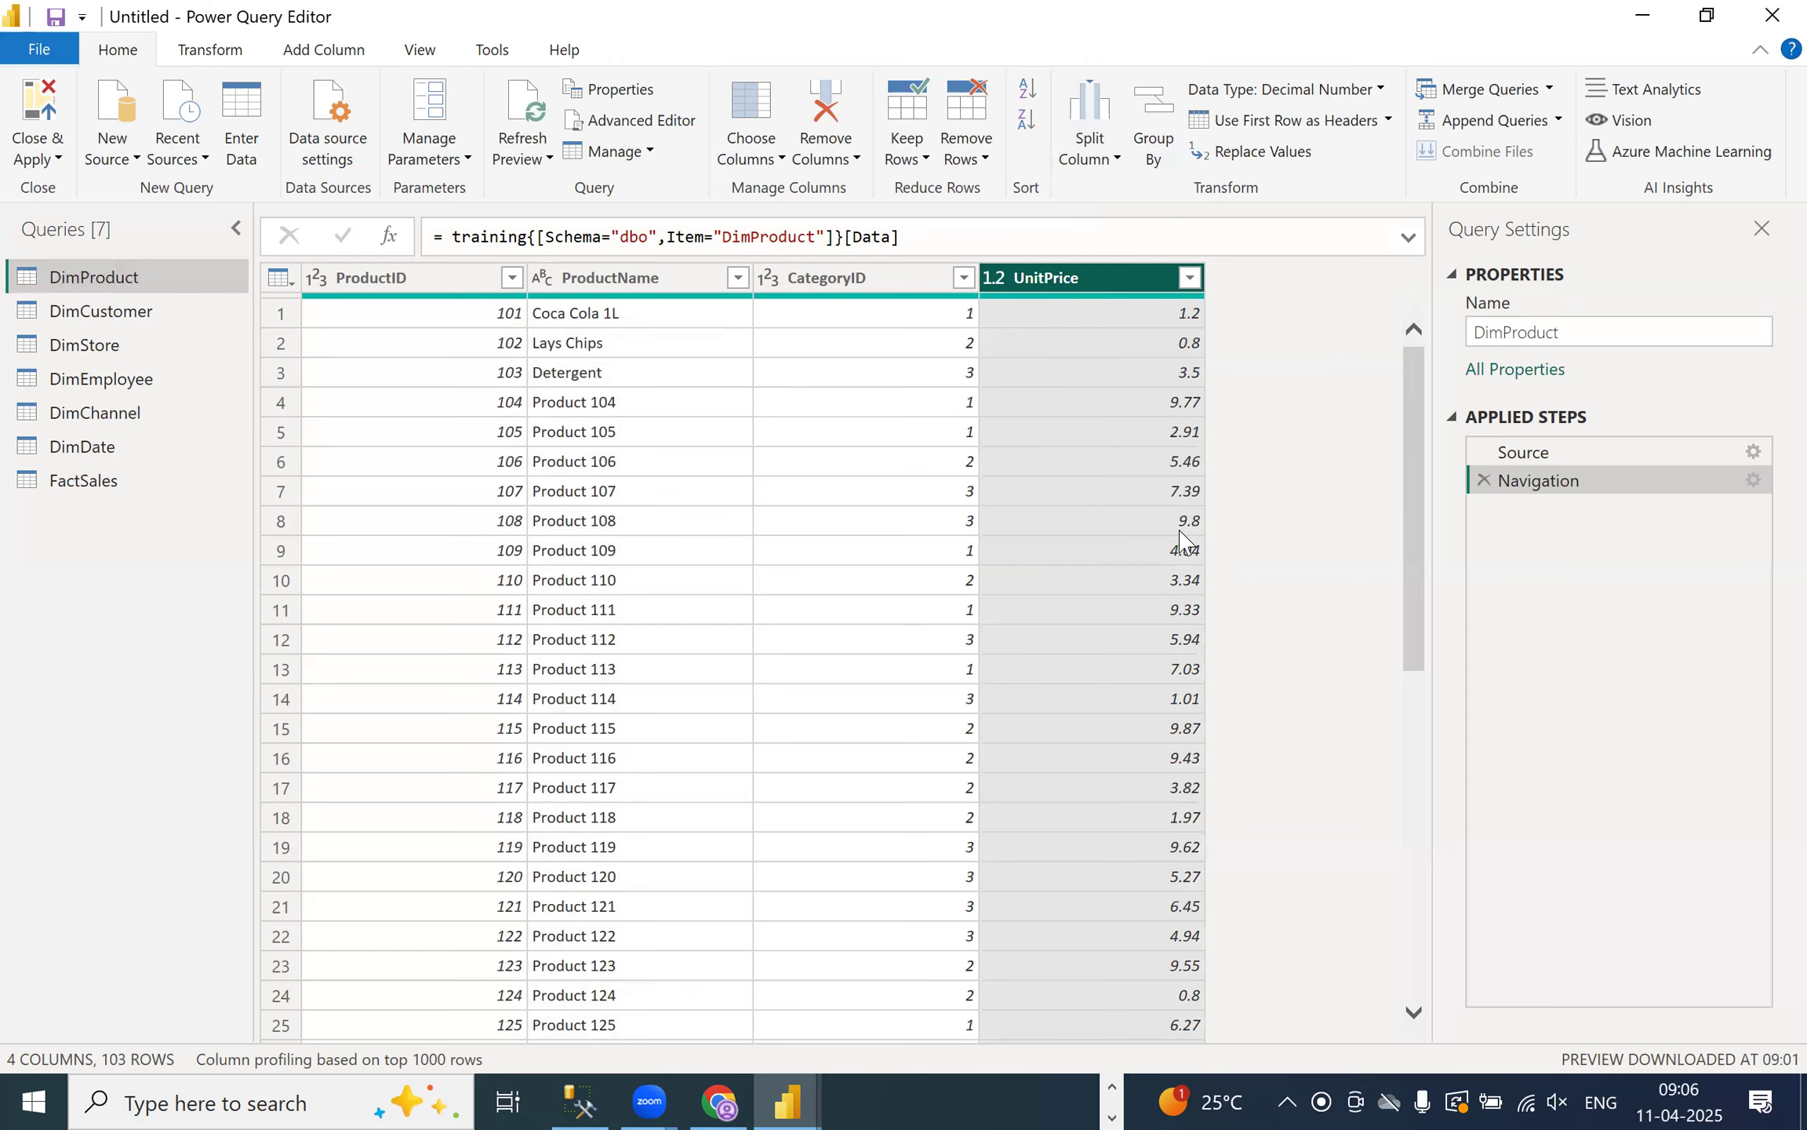
{"action": "right_click", "coordinate": [1050, 283]}
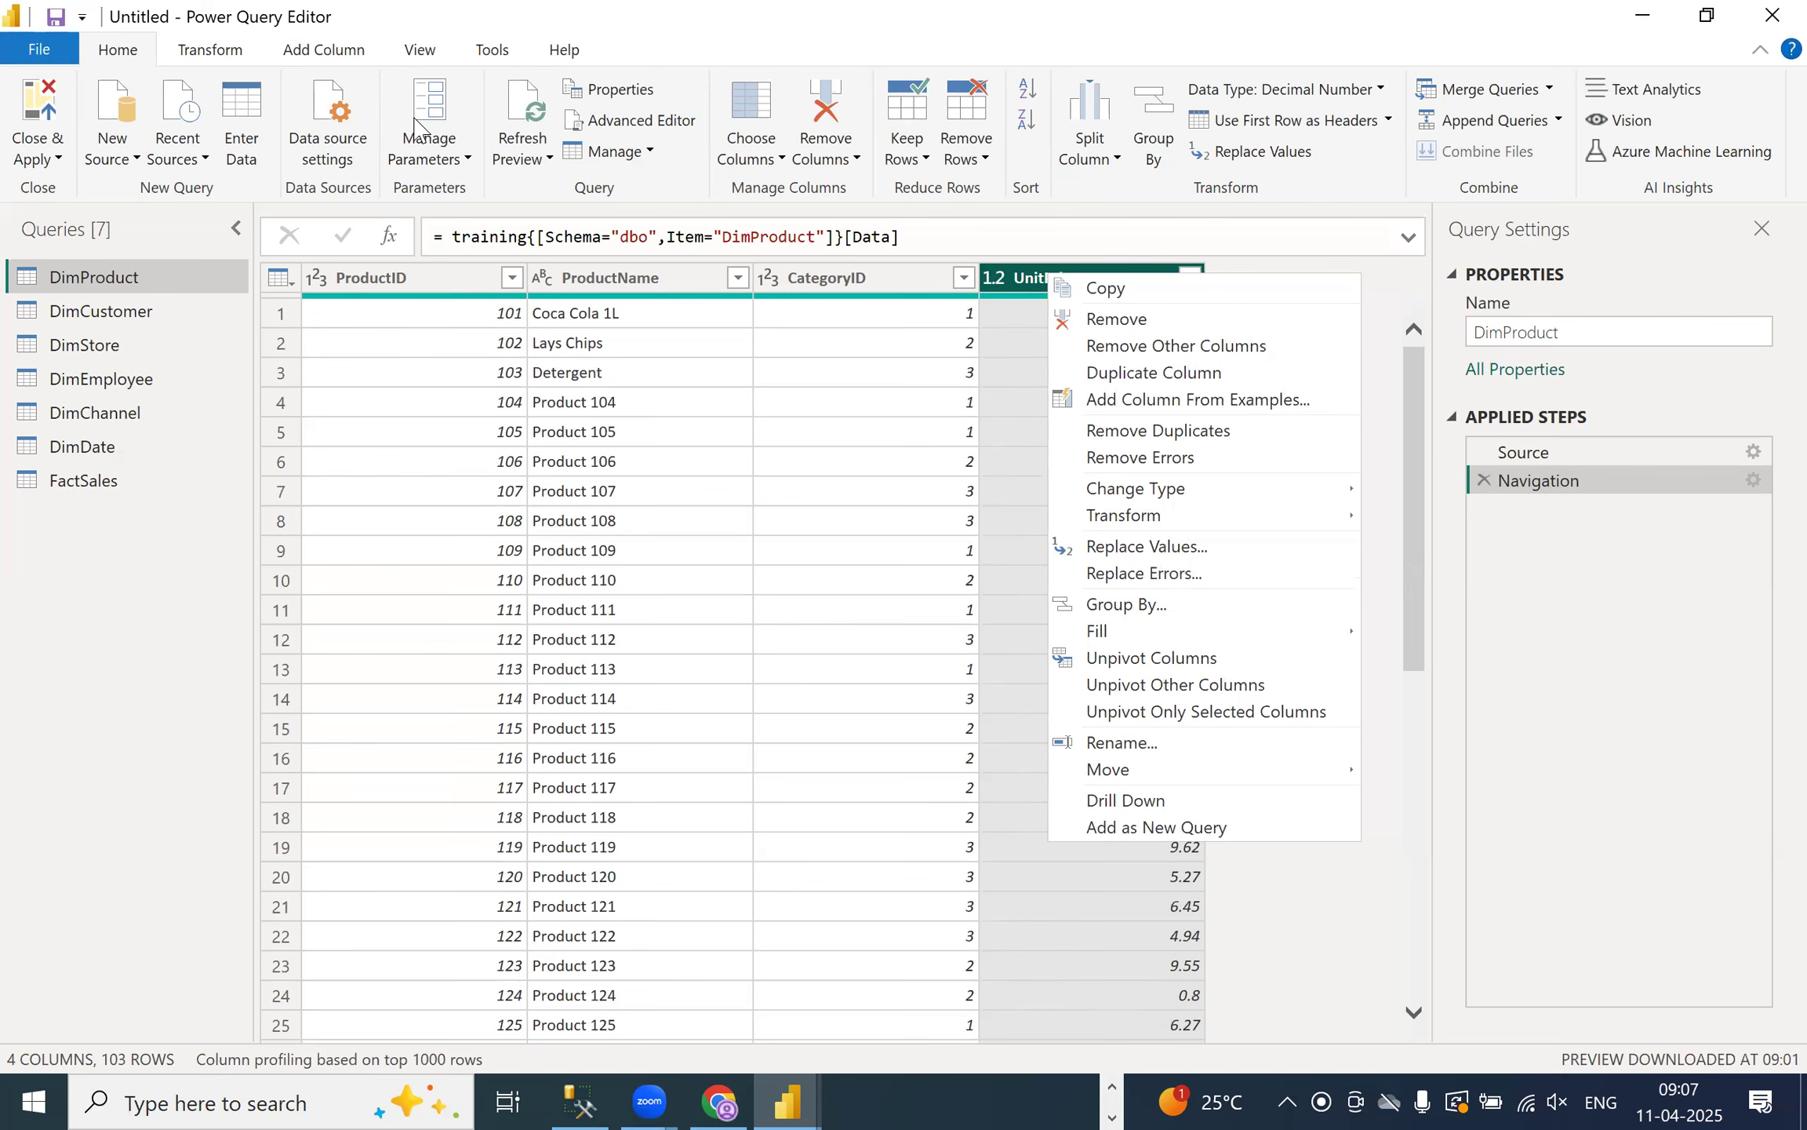
{"action": "left_click", "coordinate": [174, 67]}
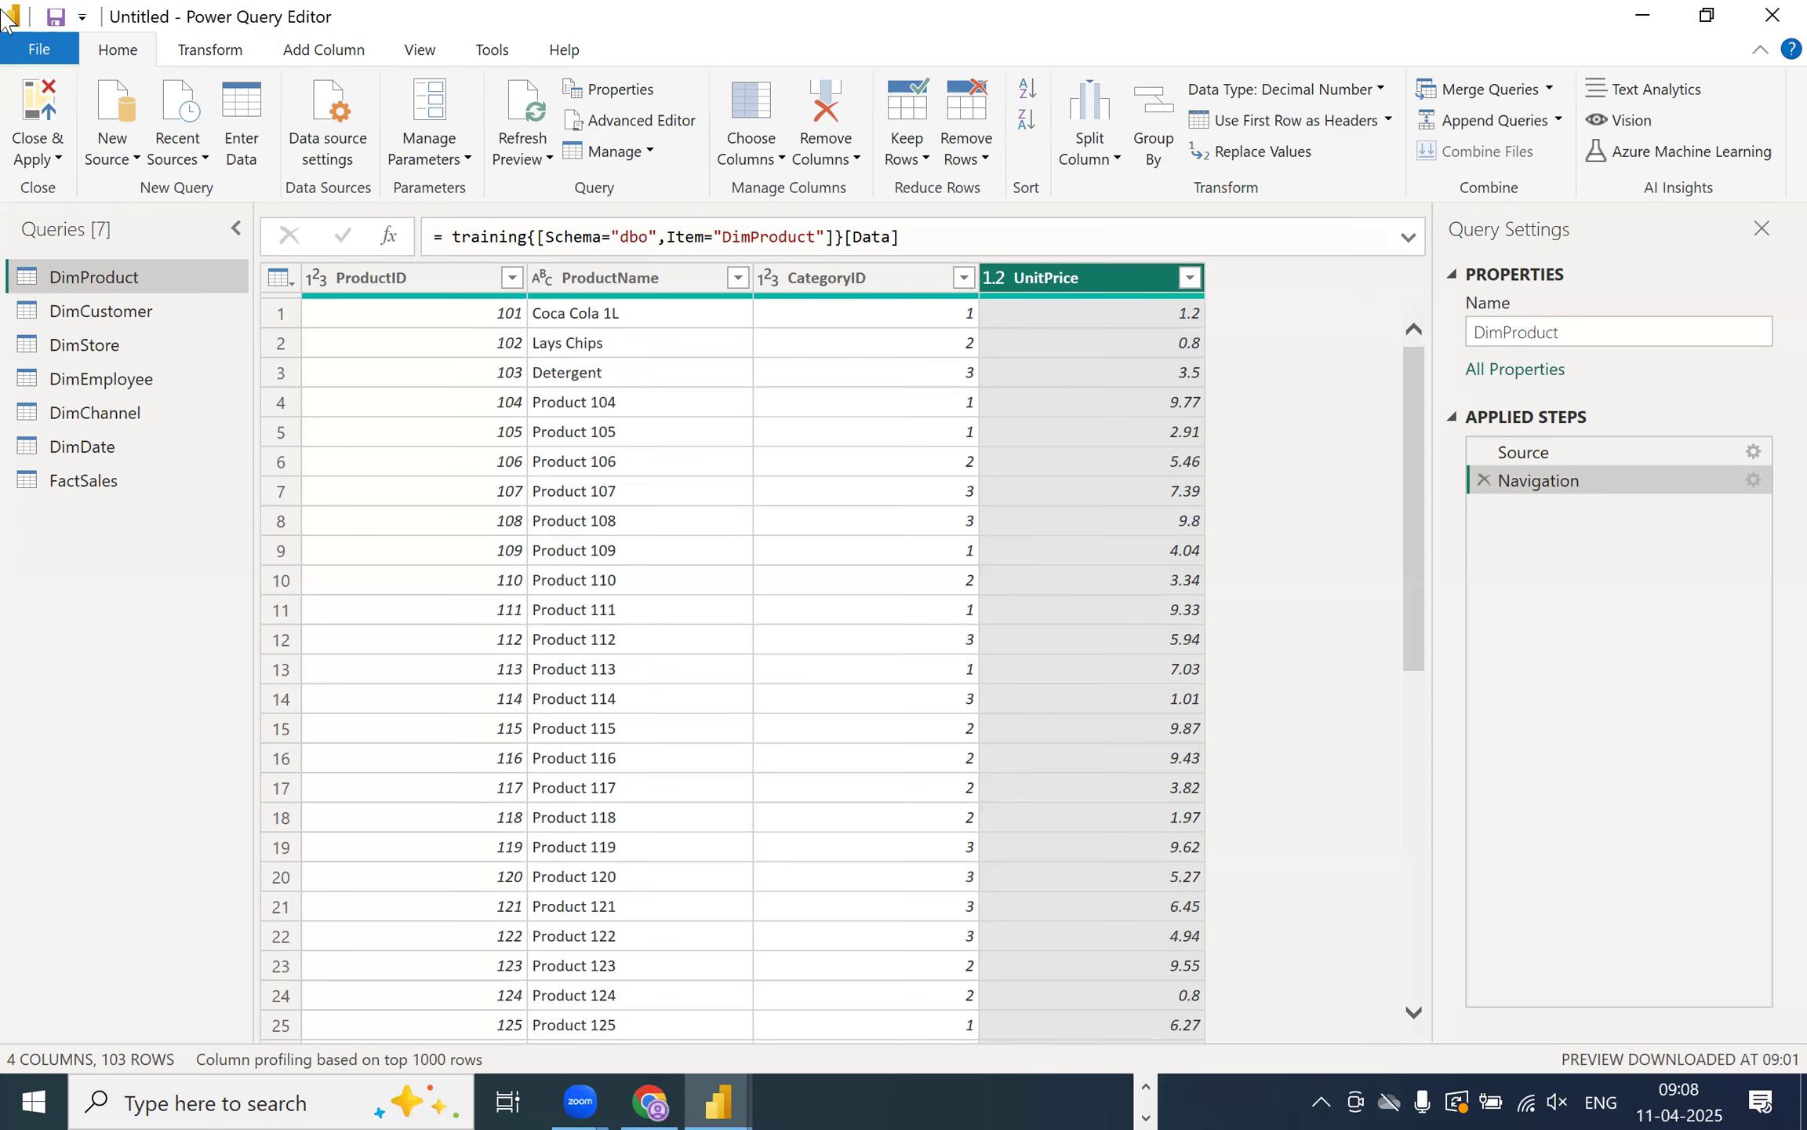
{"action": "left_click", "coordinate": [35, 102]}
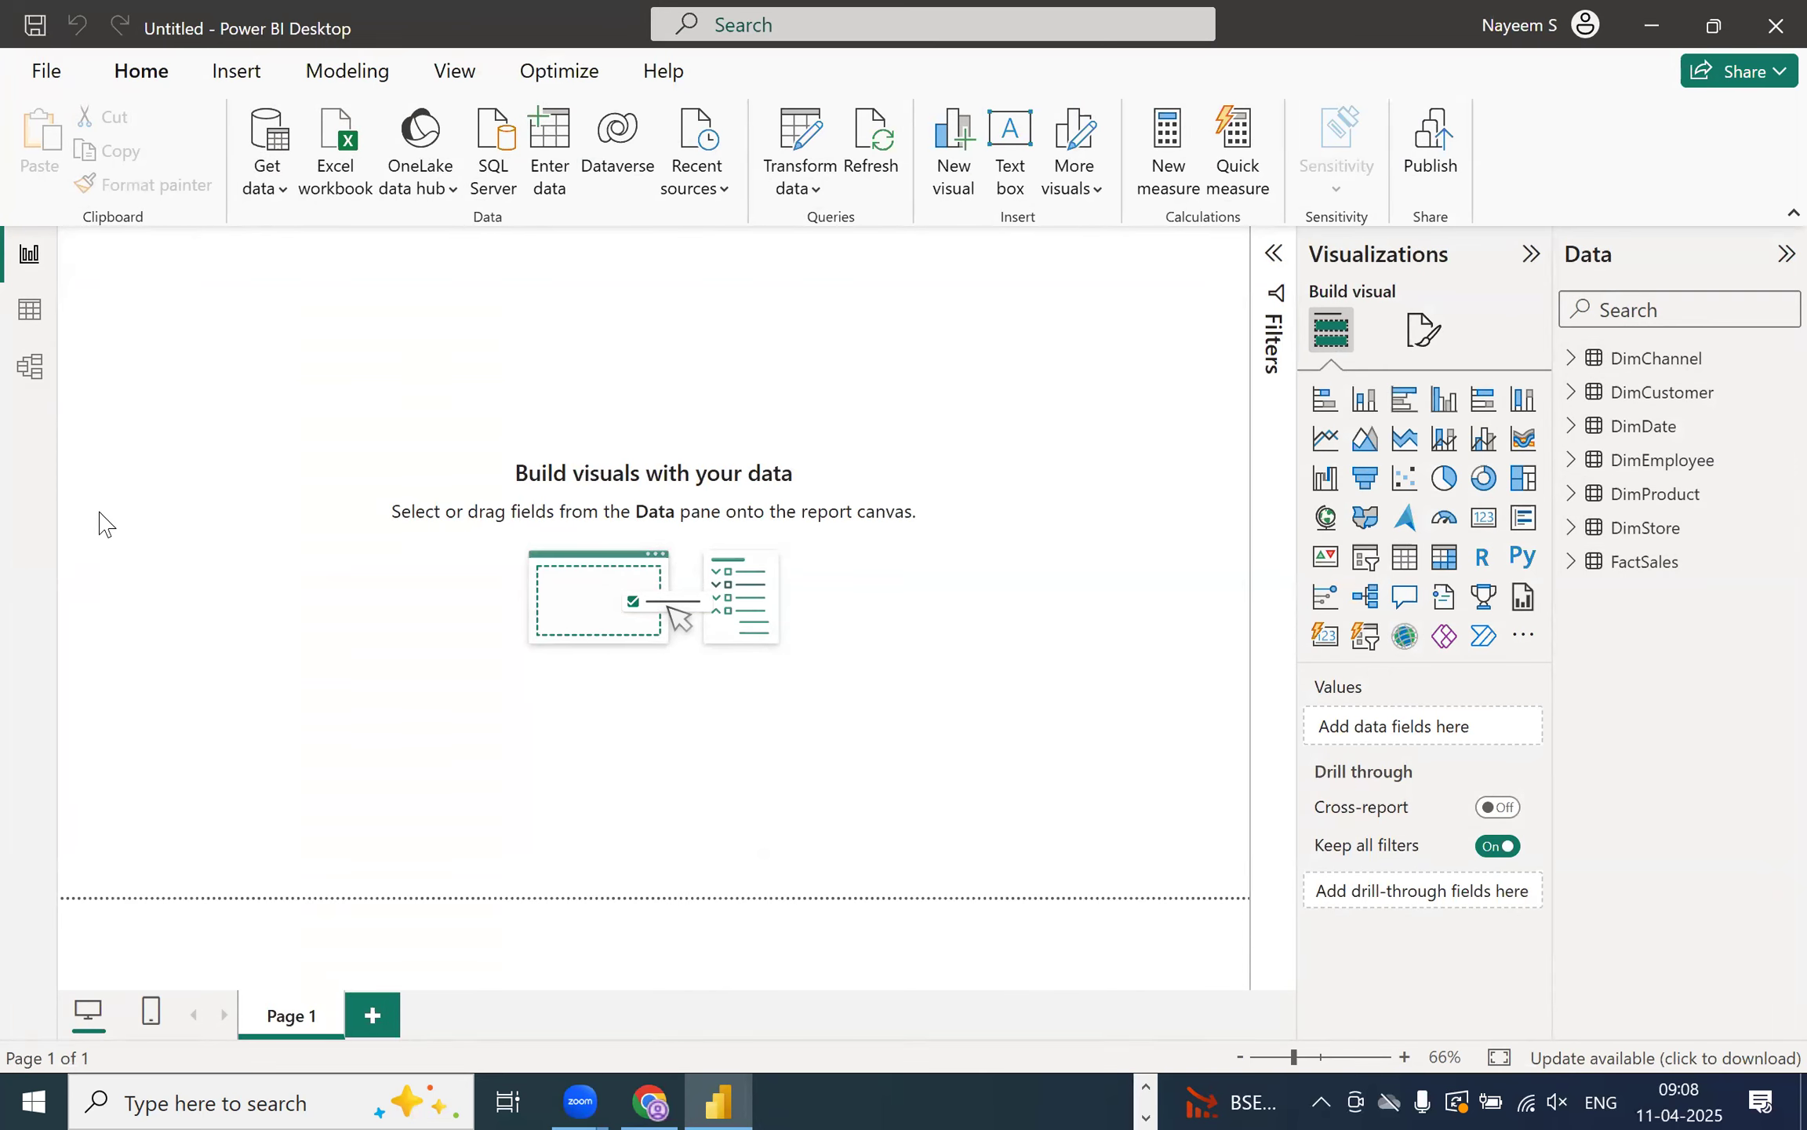
- Open the model diagram and delete both automatically detected relationships of DimStore, including the one with DimEmployee
{"action": "left_click", "coordinate": [29, 367]}
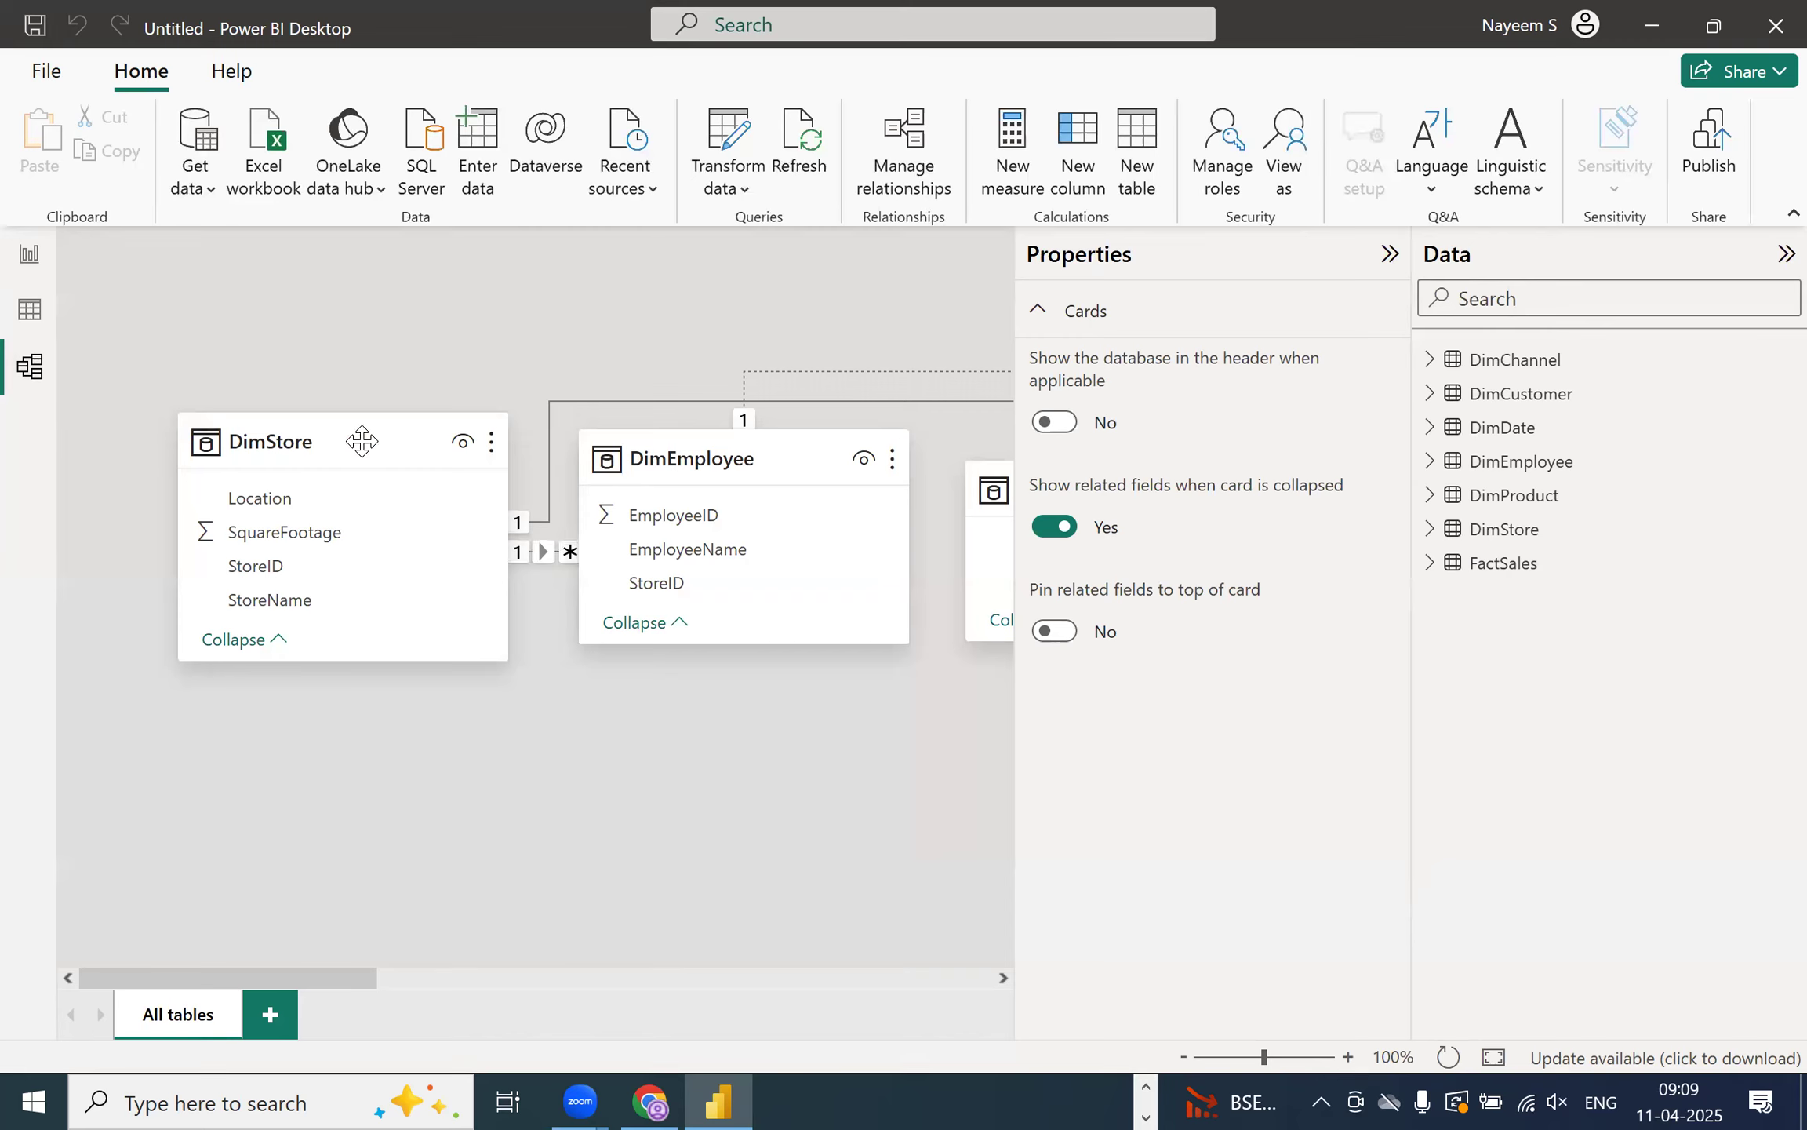
{"action": "right_click", "coordinate": [547, 407]}
{"action": "left_click", "coordinate": [570, 425]}
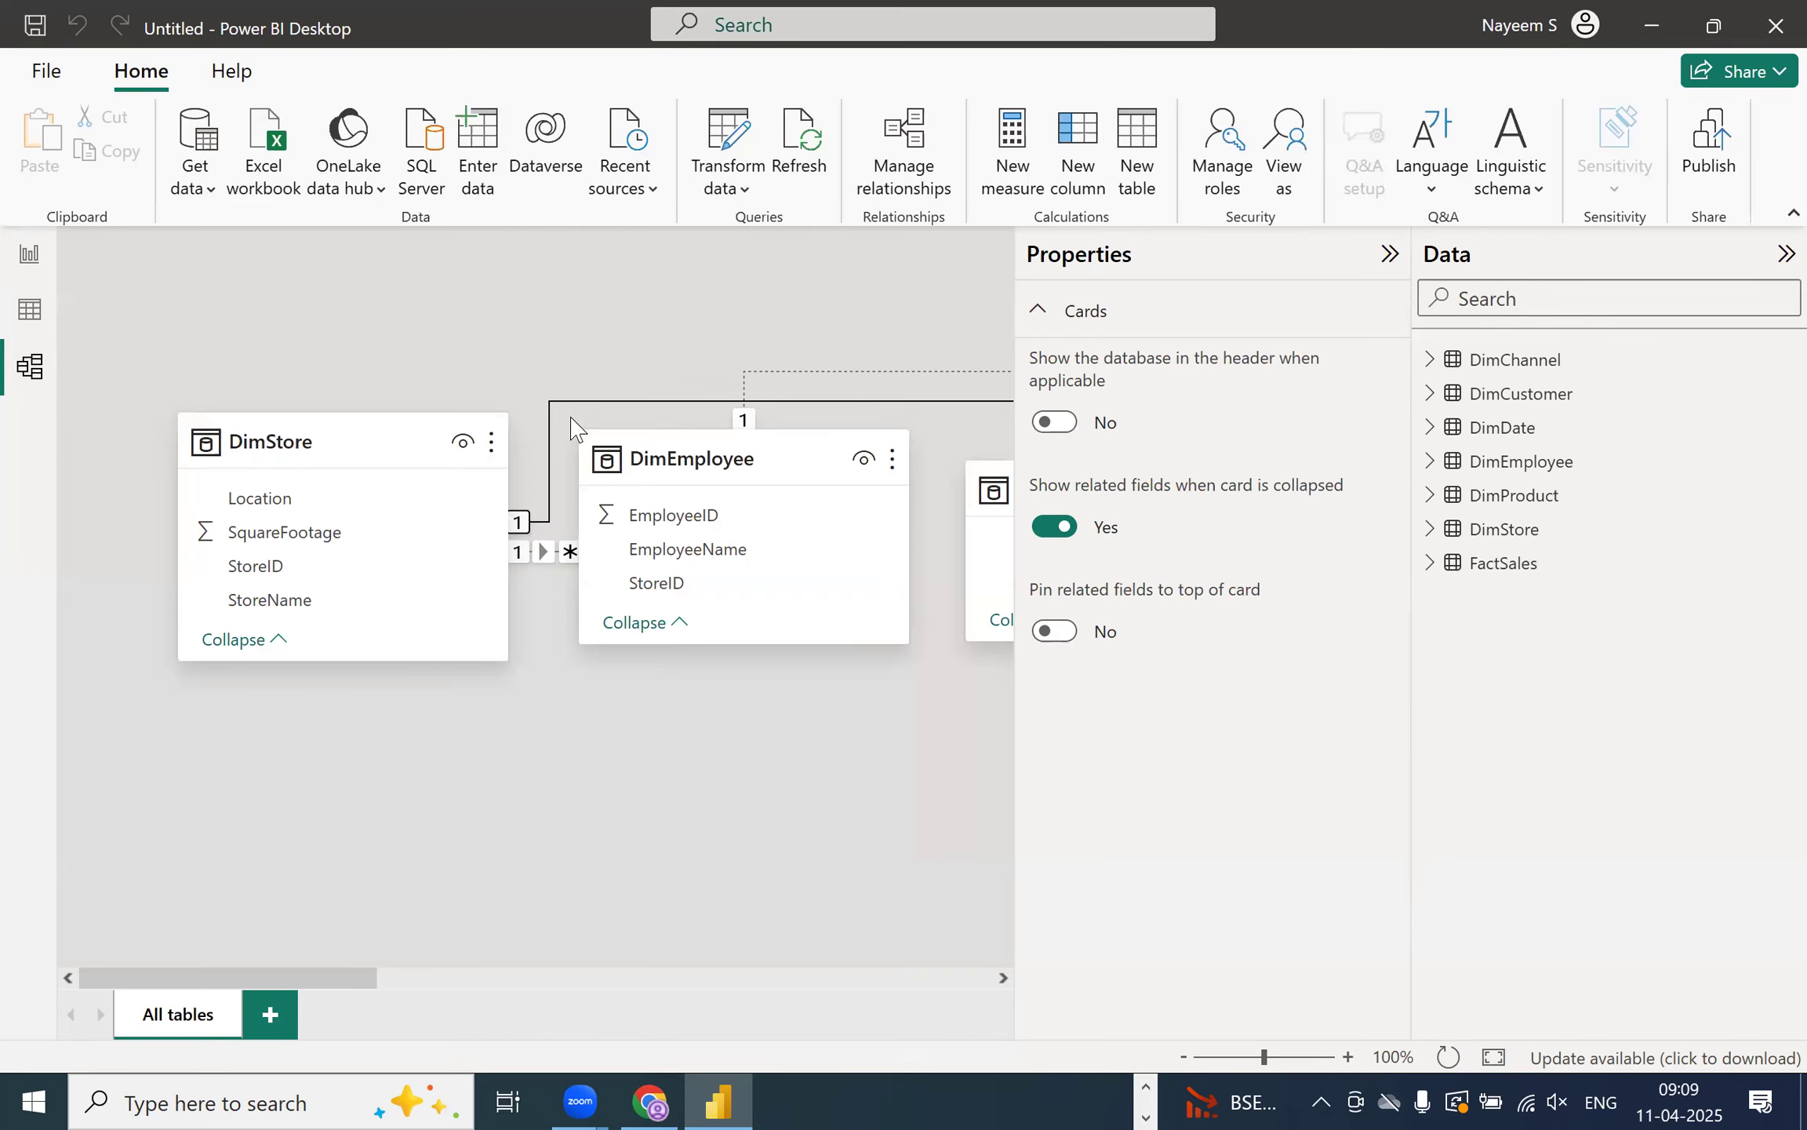
{"action": "left_click", "coordinate": [1082, 616]}
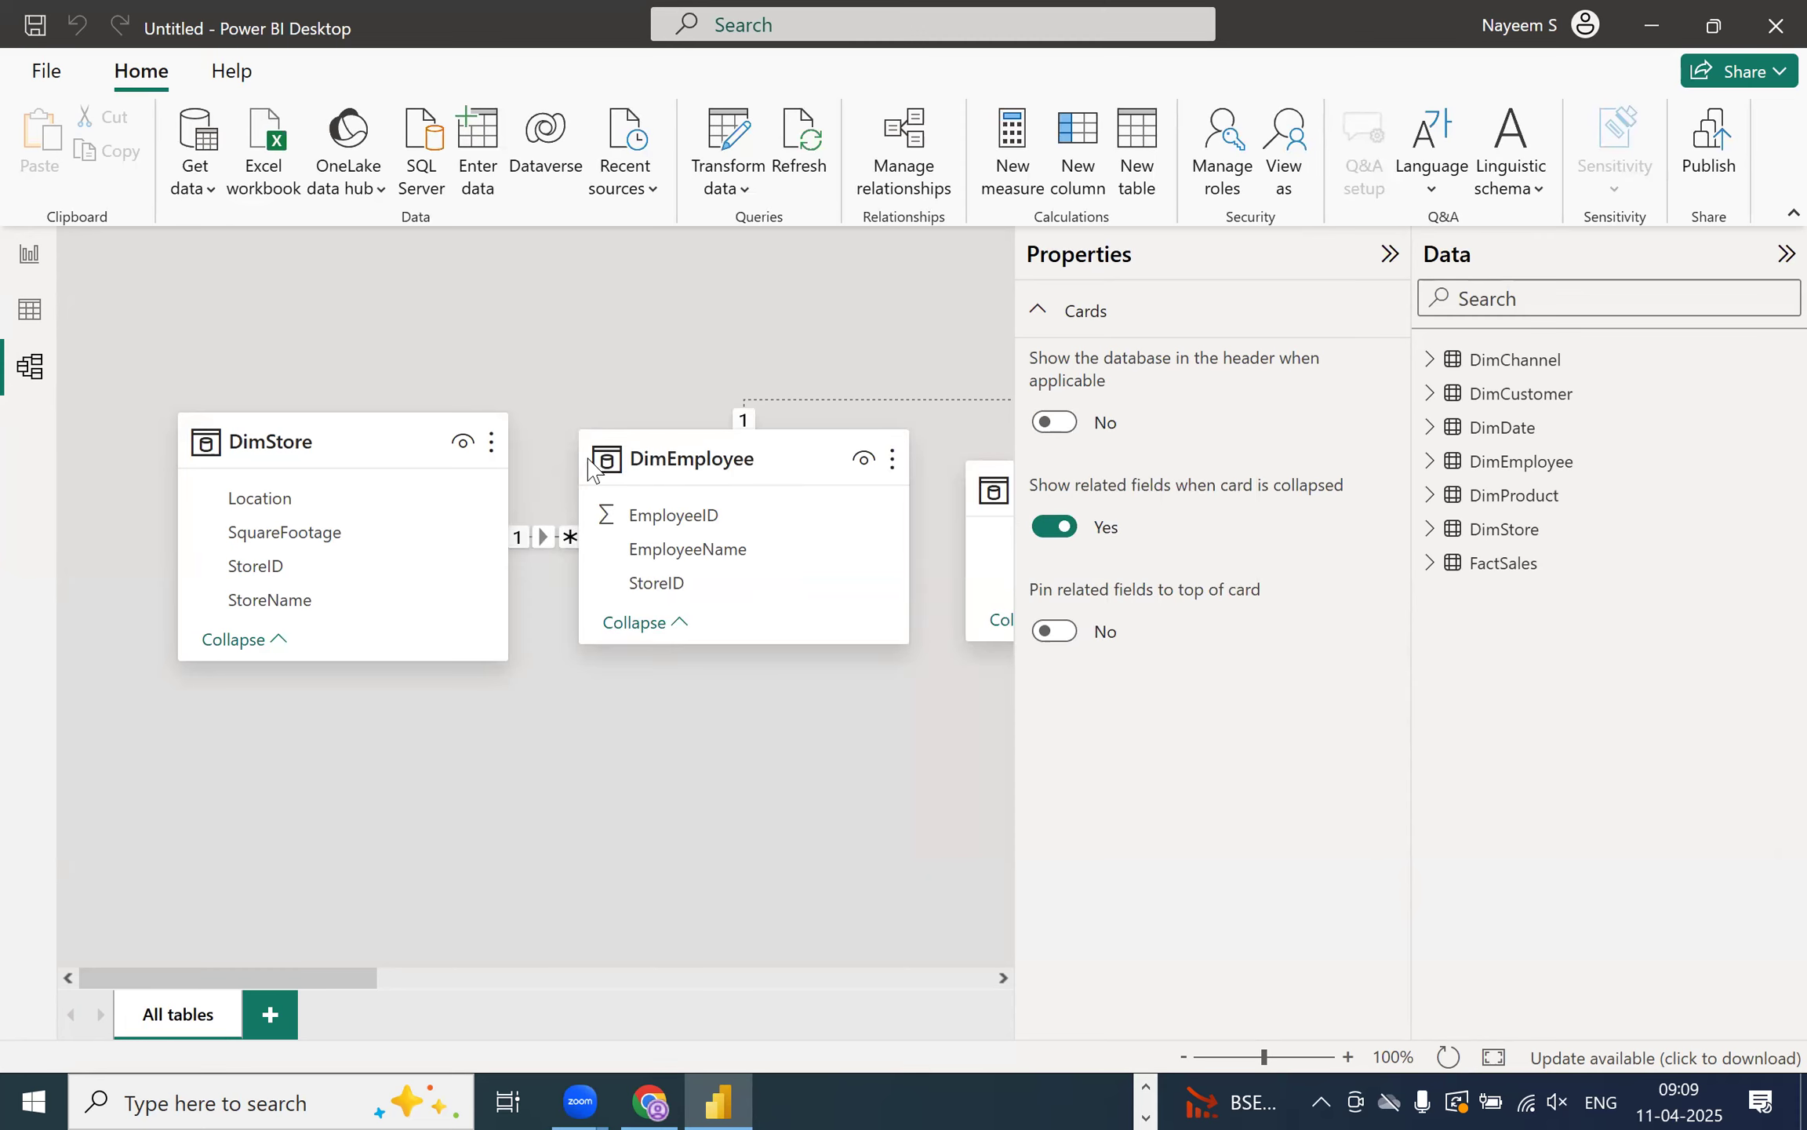
{"action": "right_click", "coordinate": [538, 538]}
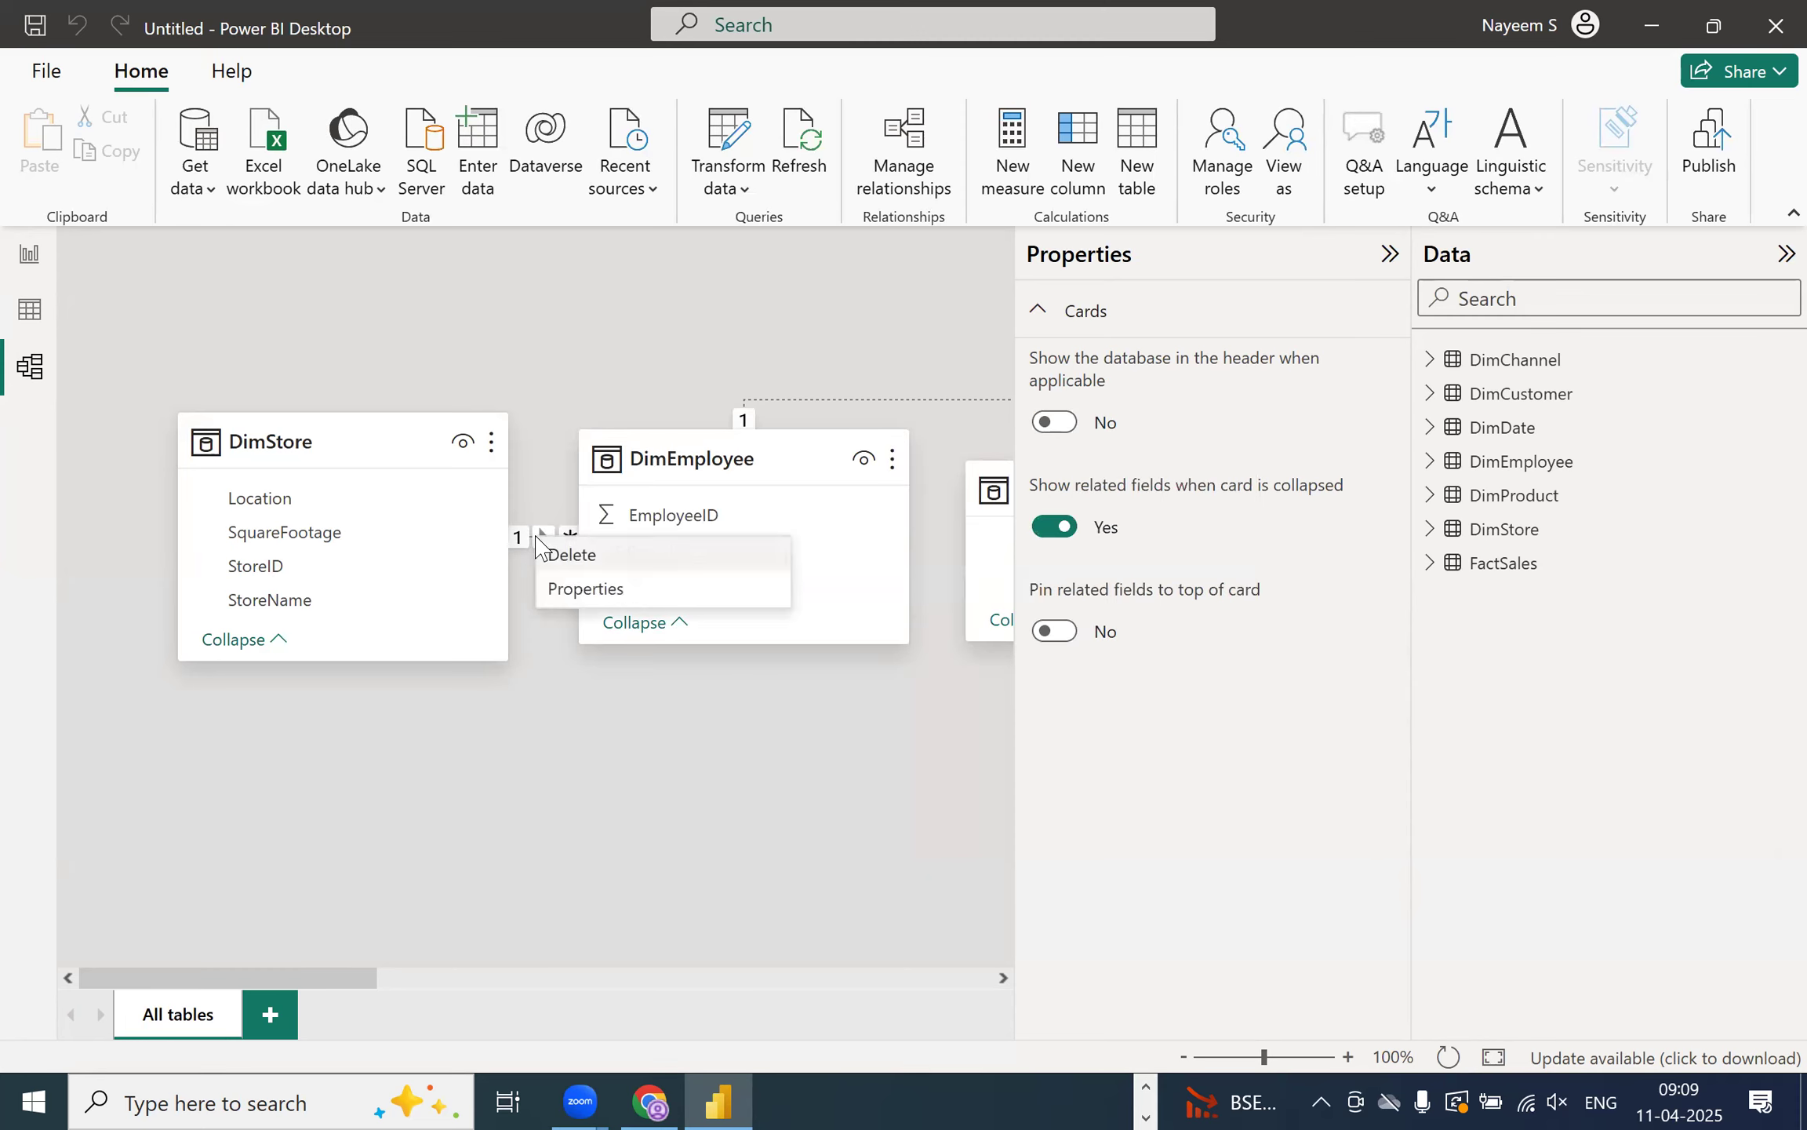
{"action": "left_click", "coordinate": [572, 555]}
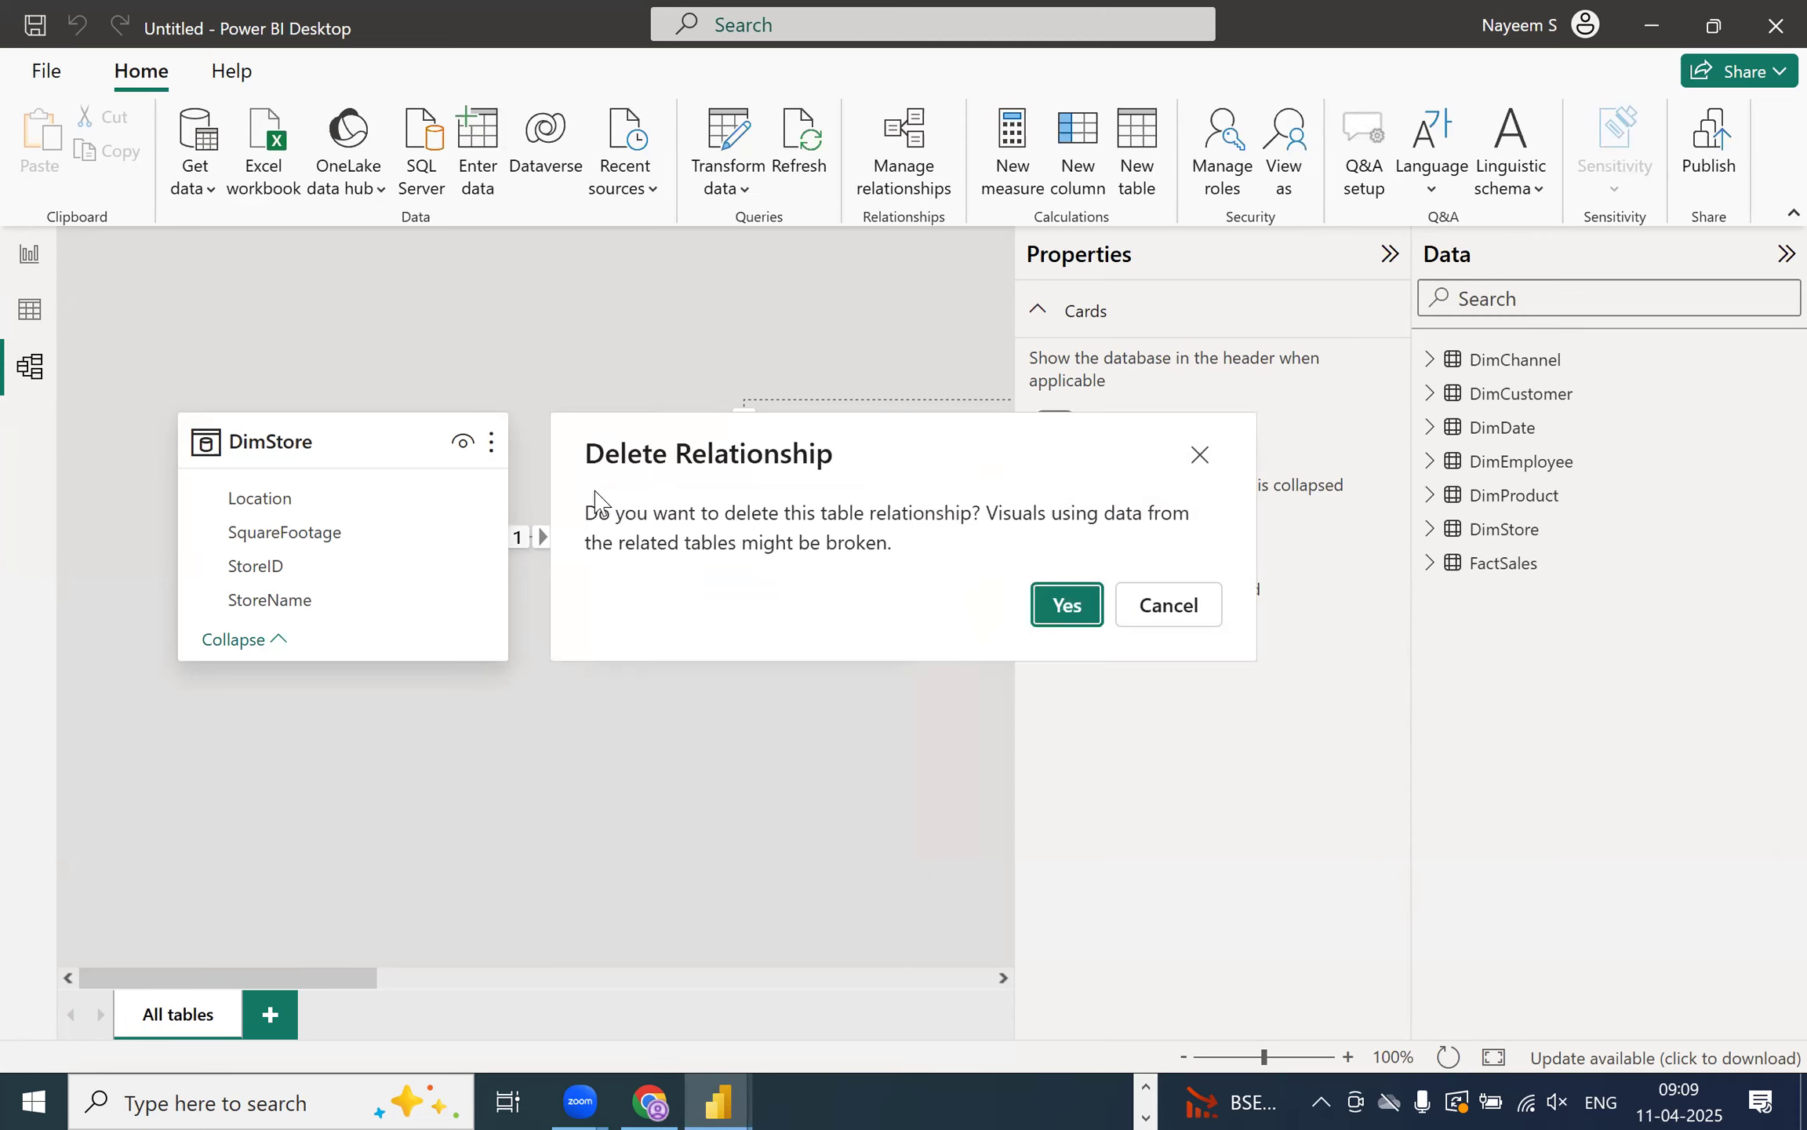
{"action": "left_click", "coordinate": [1077, 617]}
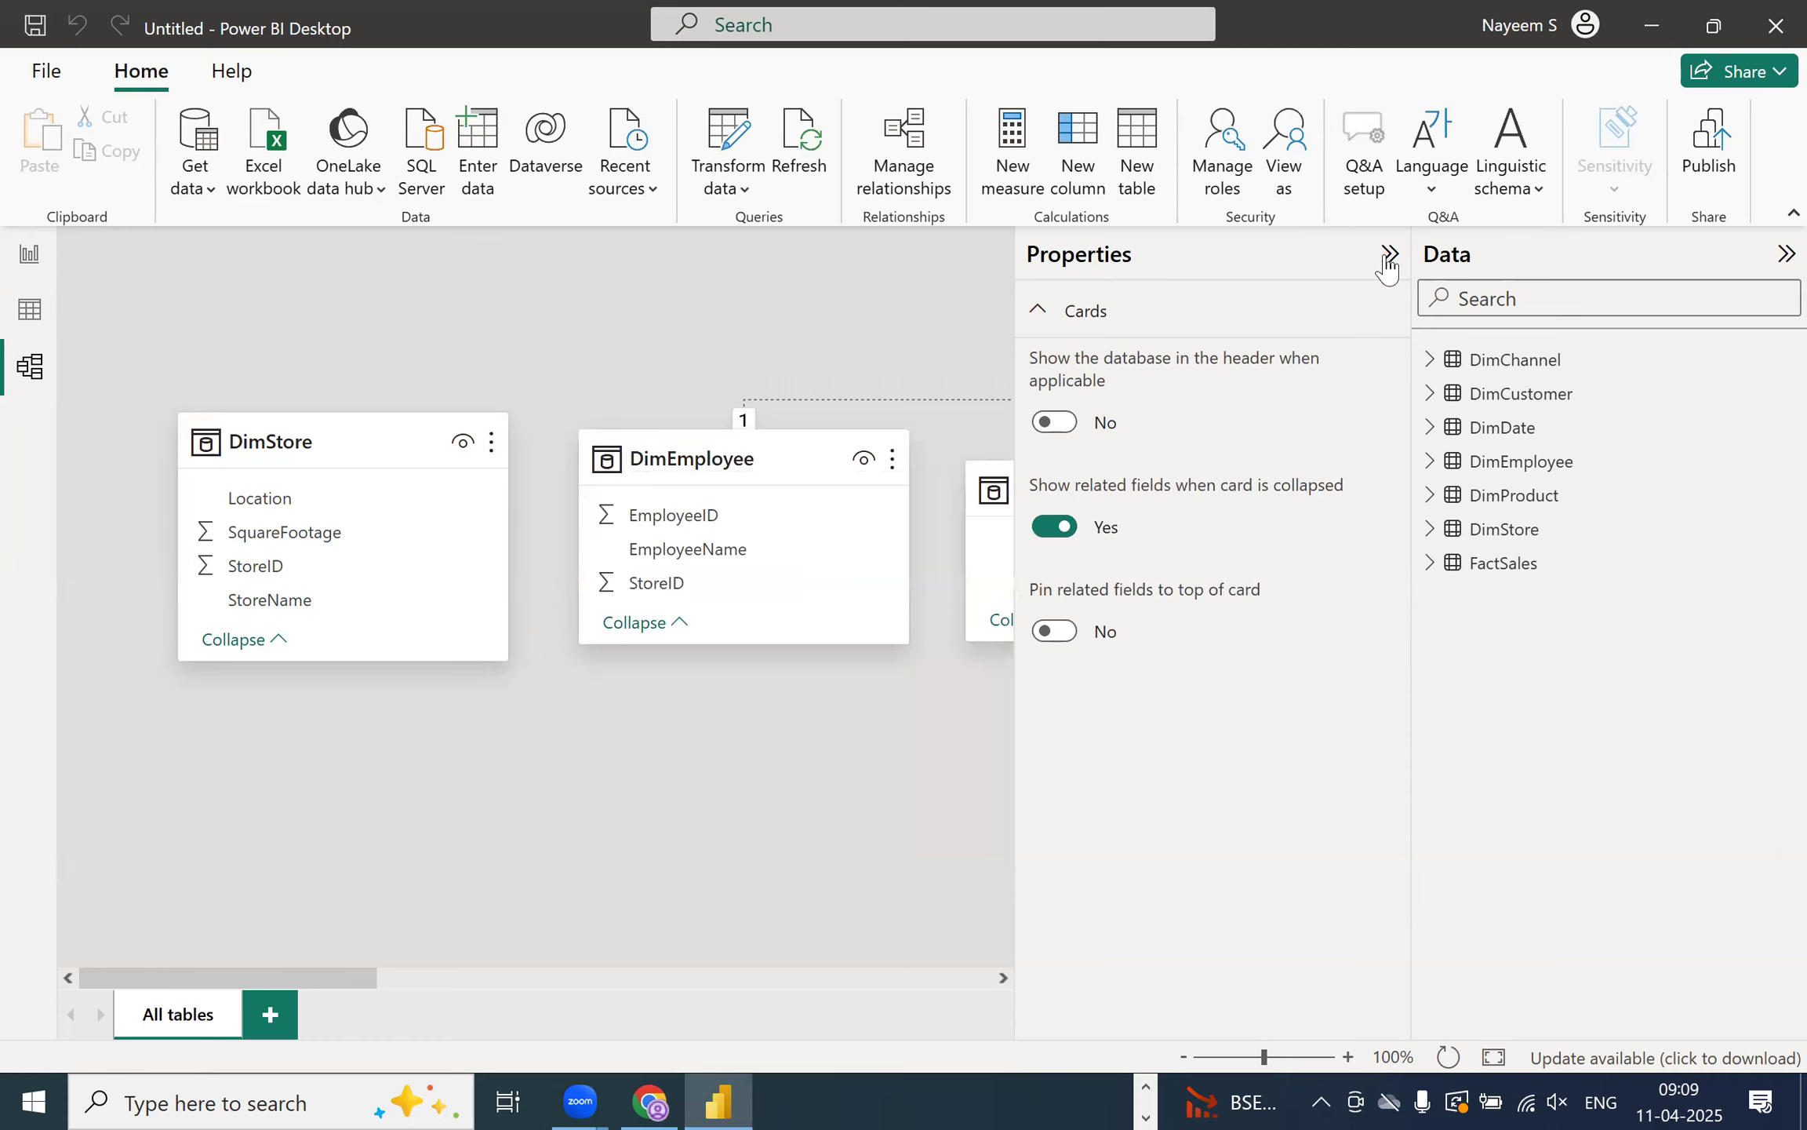
- Collapse the model properties and delete the remaining relationships attached to DimEmployee and DimChannel
{"action": "left_click", "coordinate": [1389, 253]}
{"action": "right_click", "coordinate": [1194, 431]}
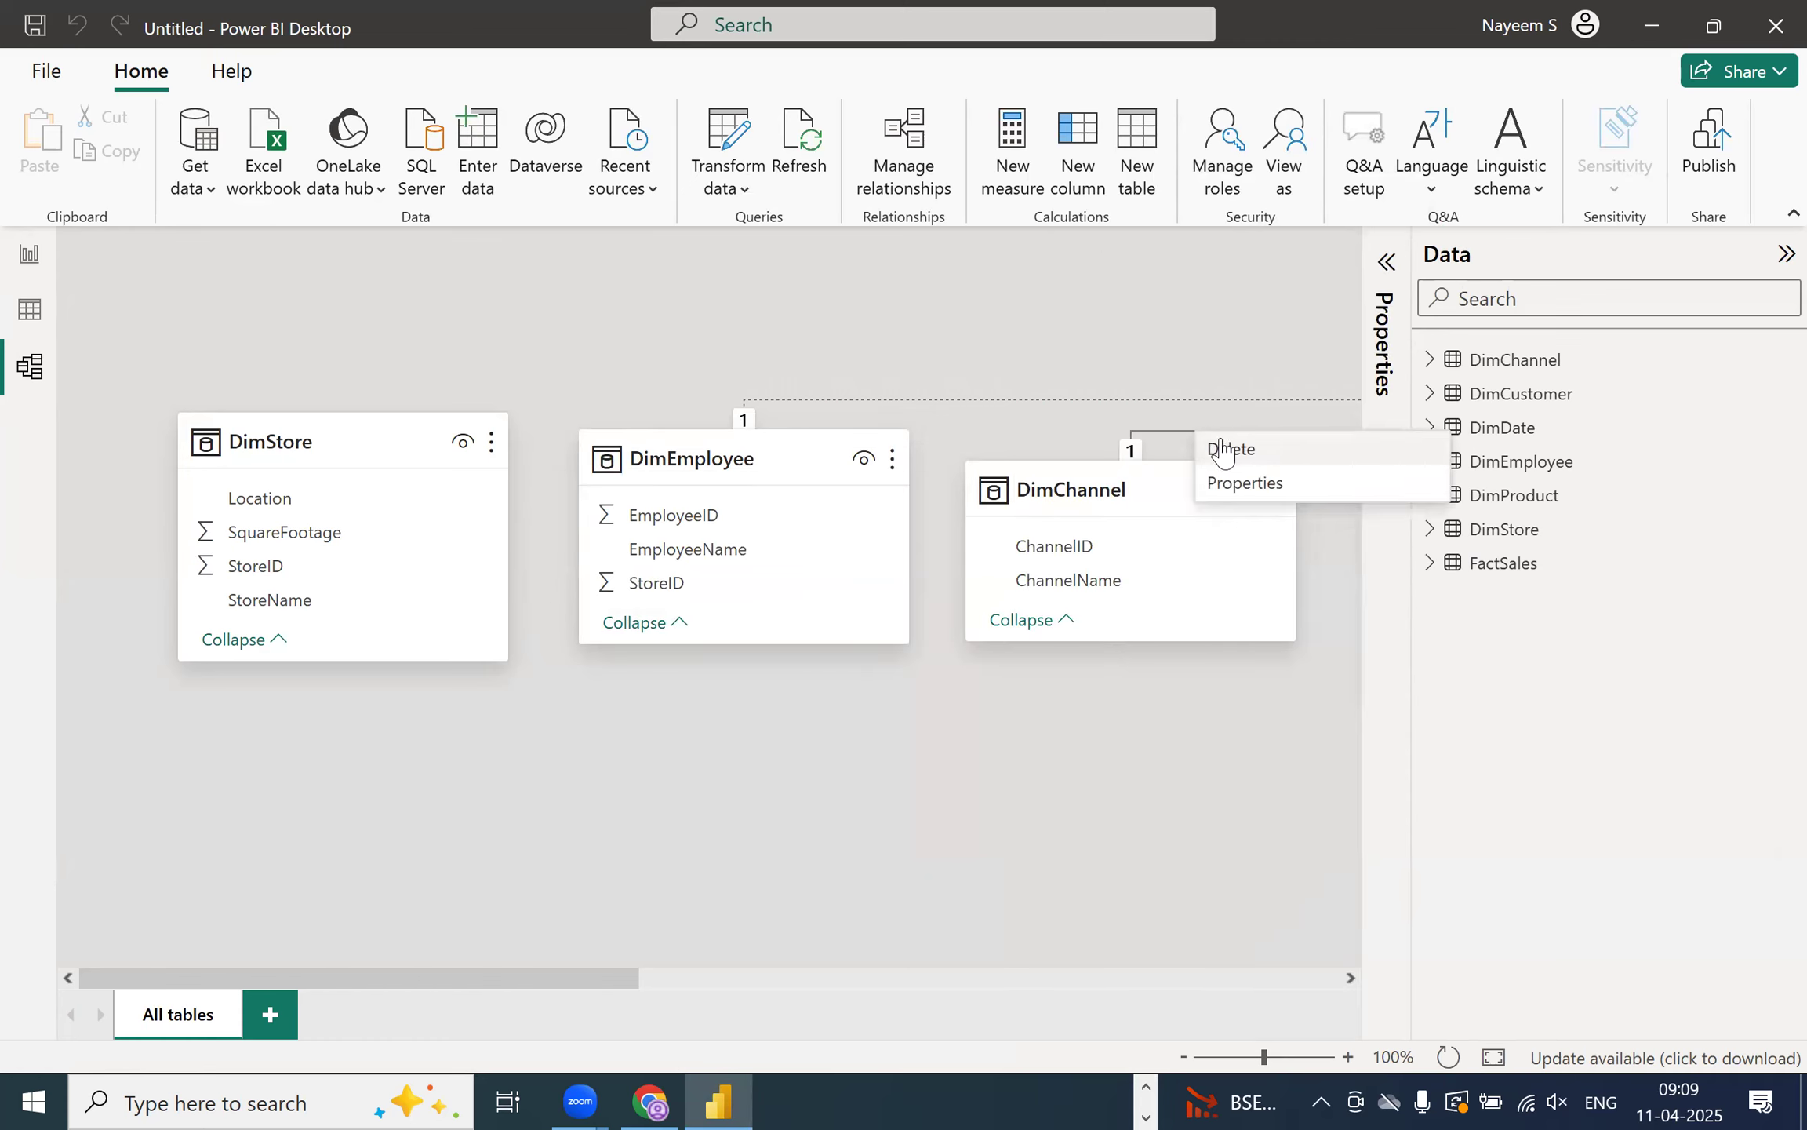
{"action": "left_click", "coordinate": [1225, 444]}
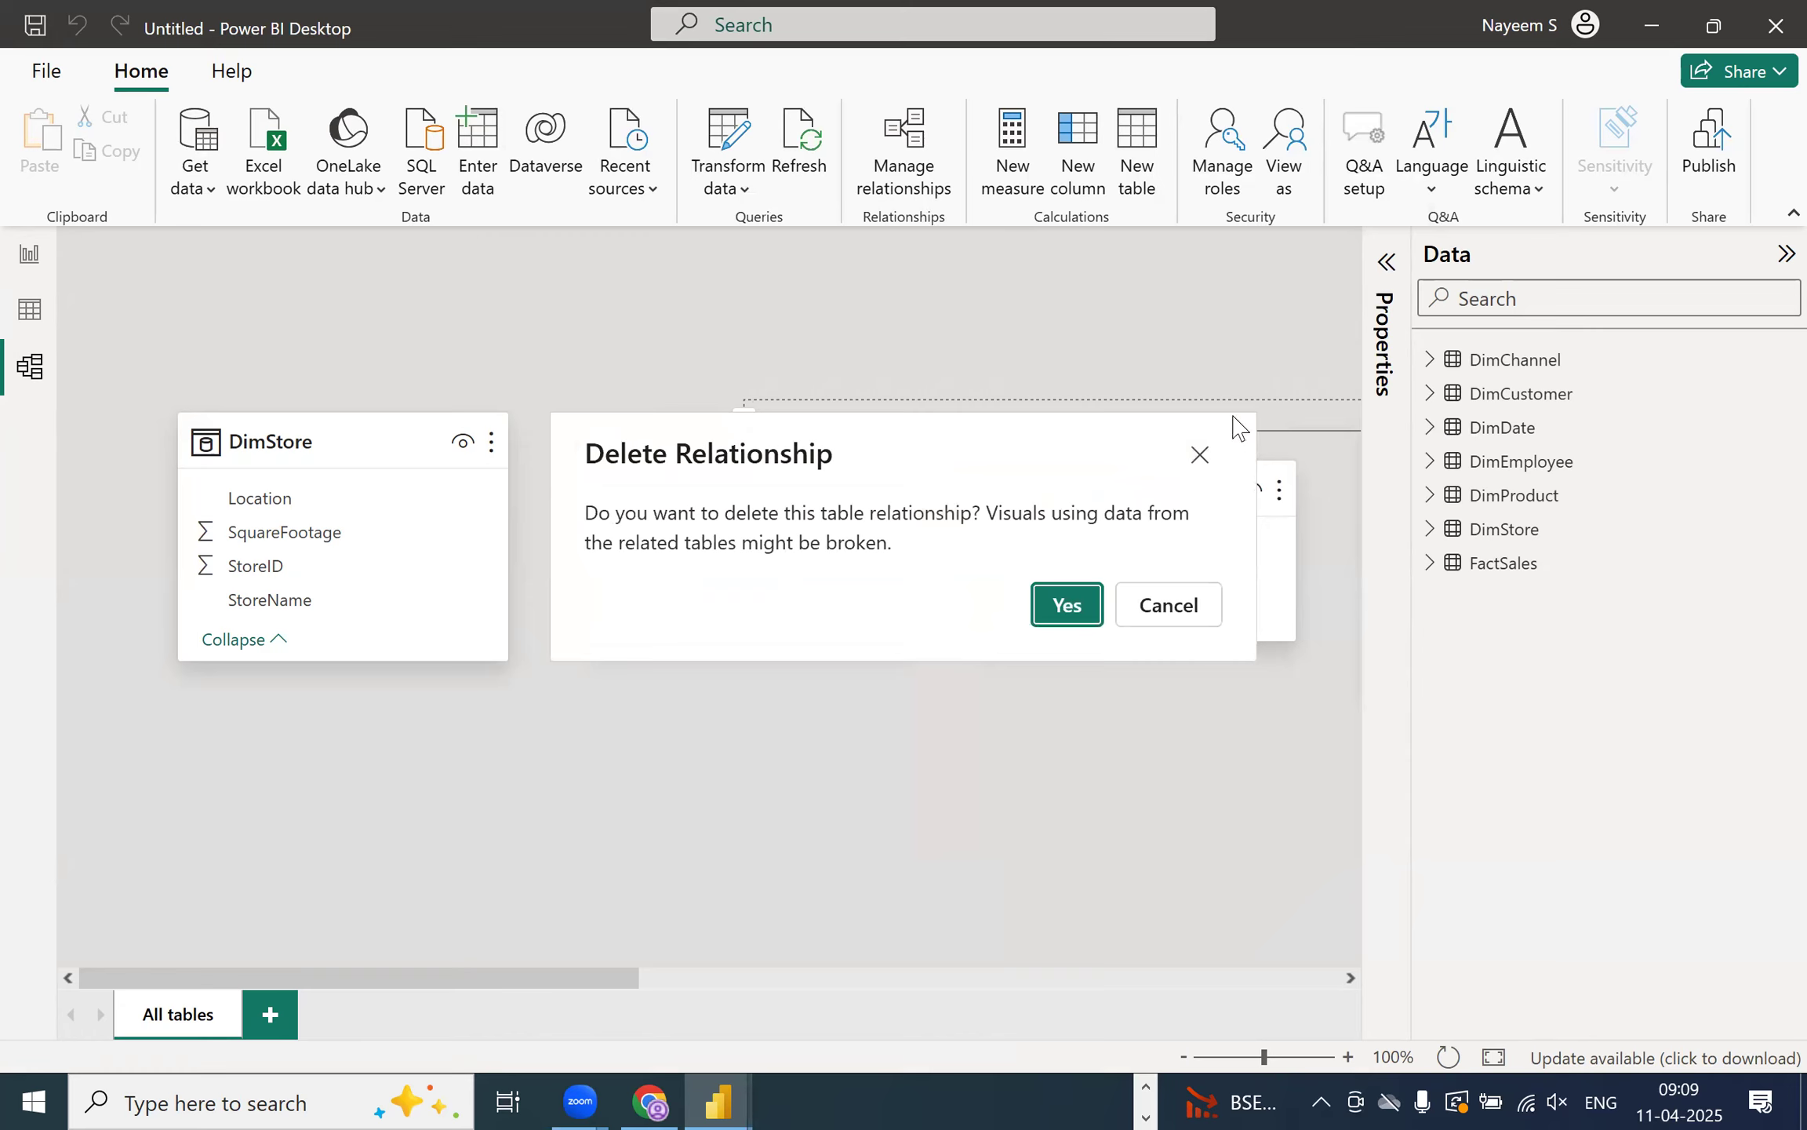
{"action": "left_click", "coordinate": [1079, 600]}
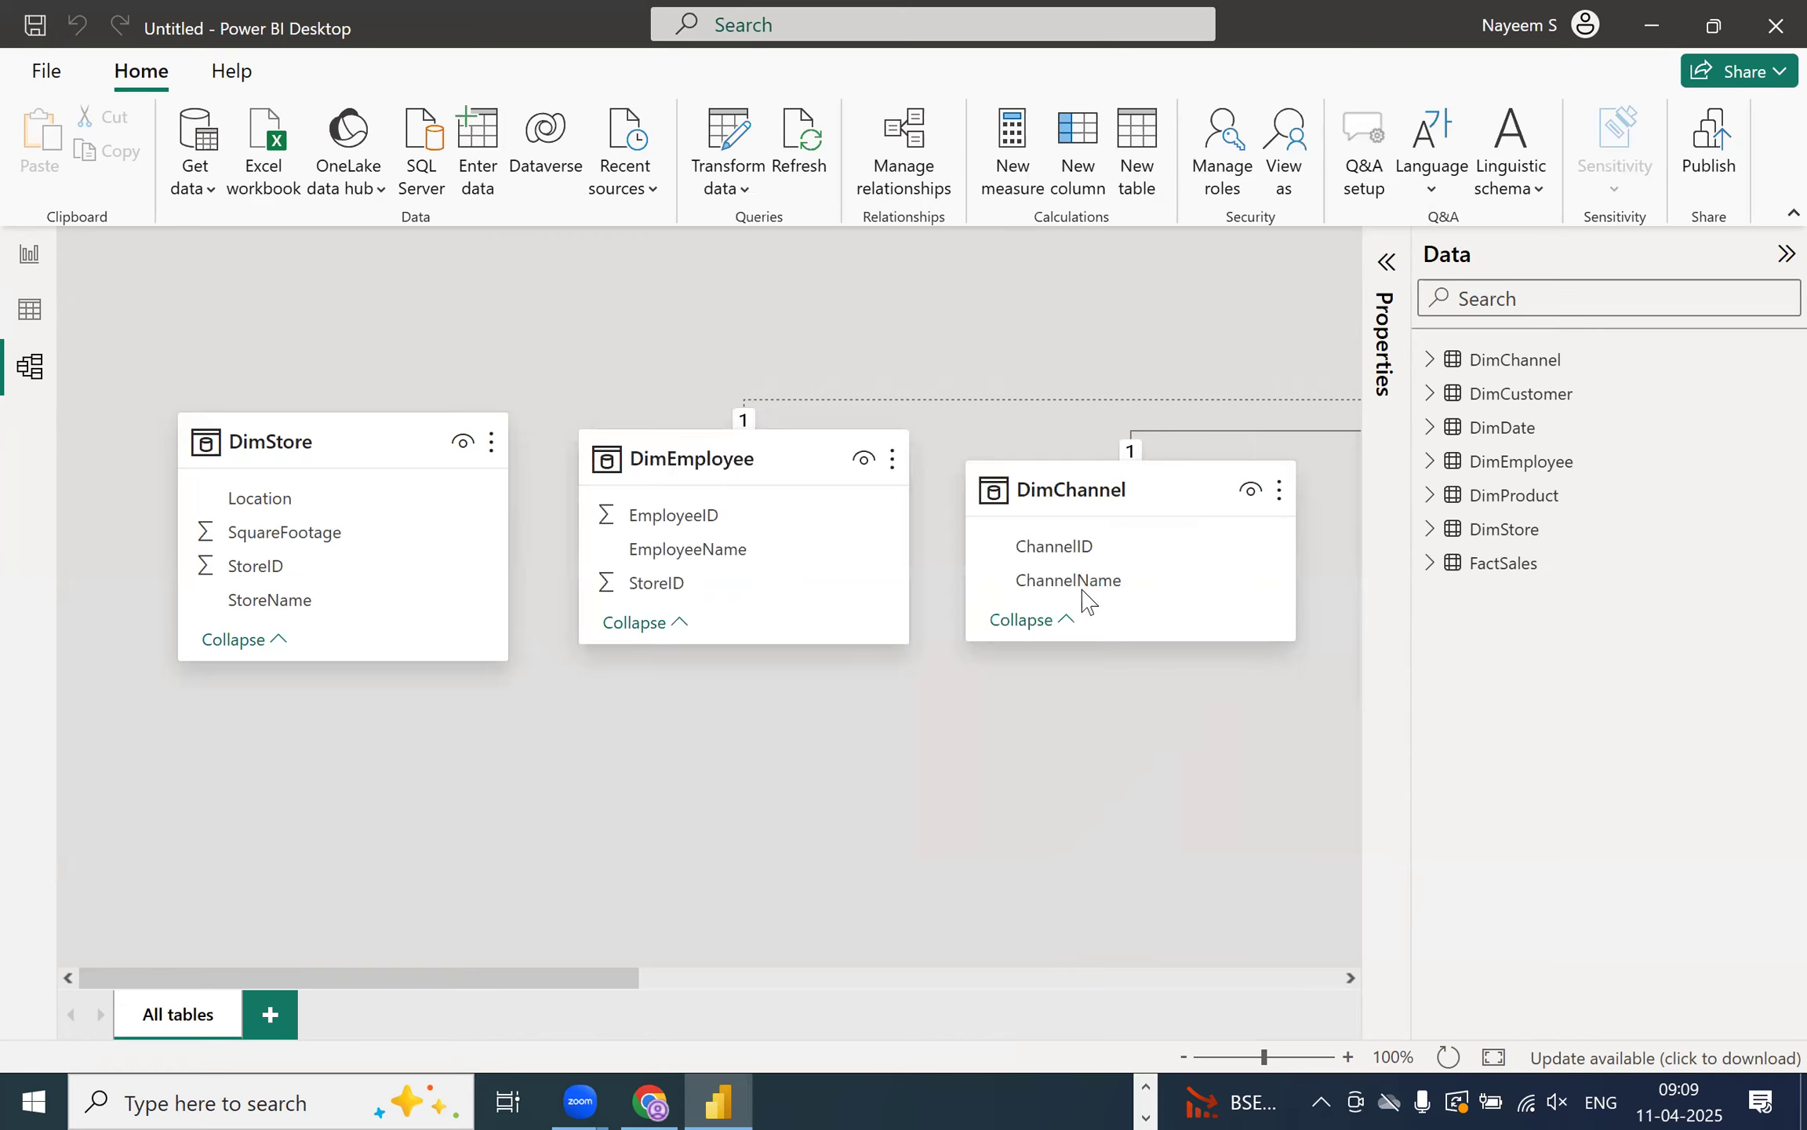
{"action": "right_click", "coordinate": [1264, 436]}
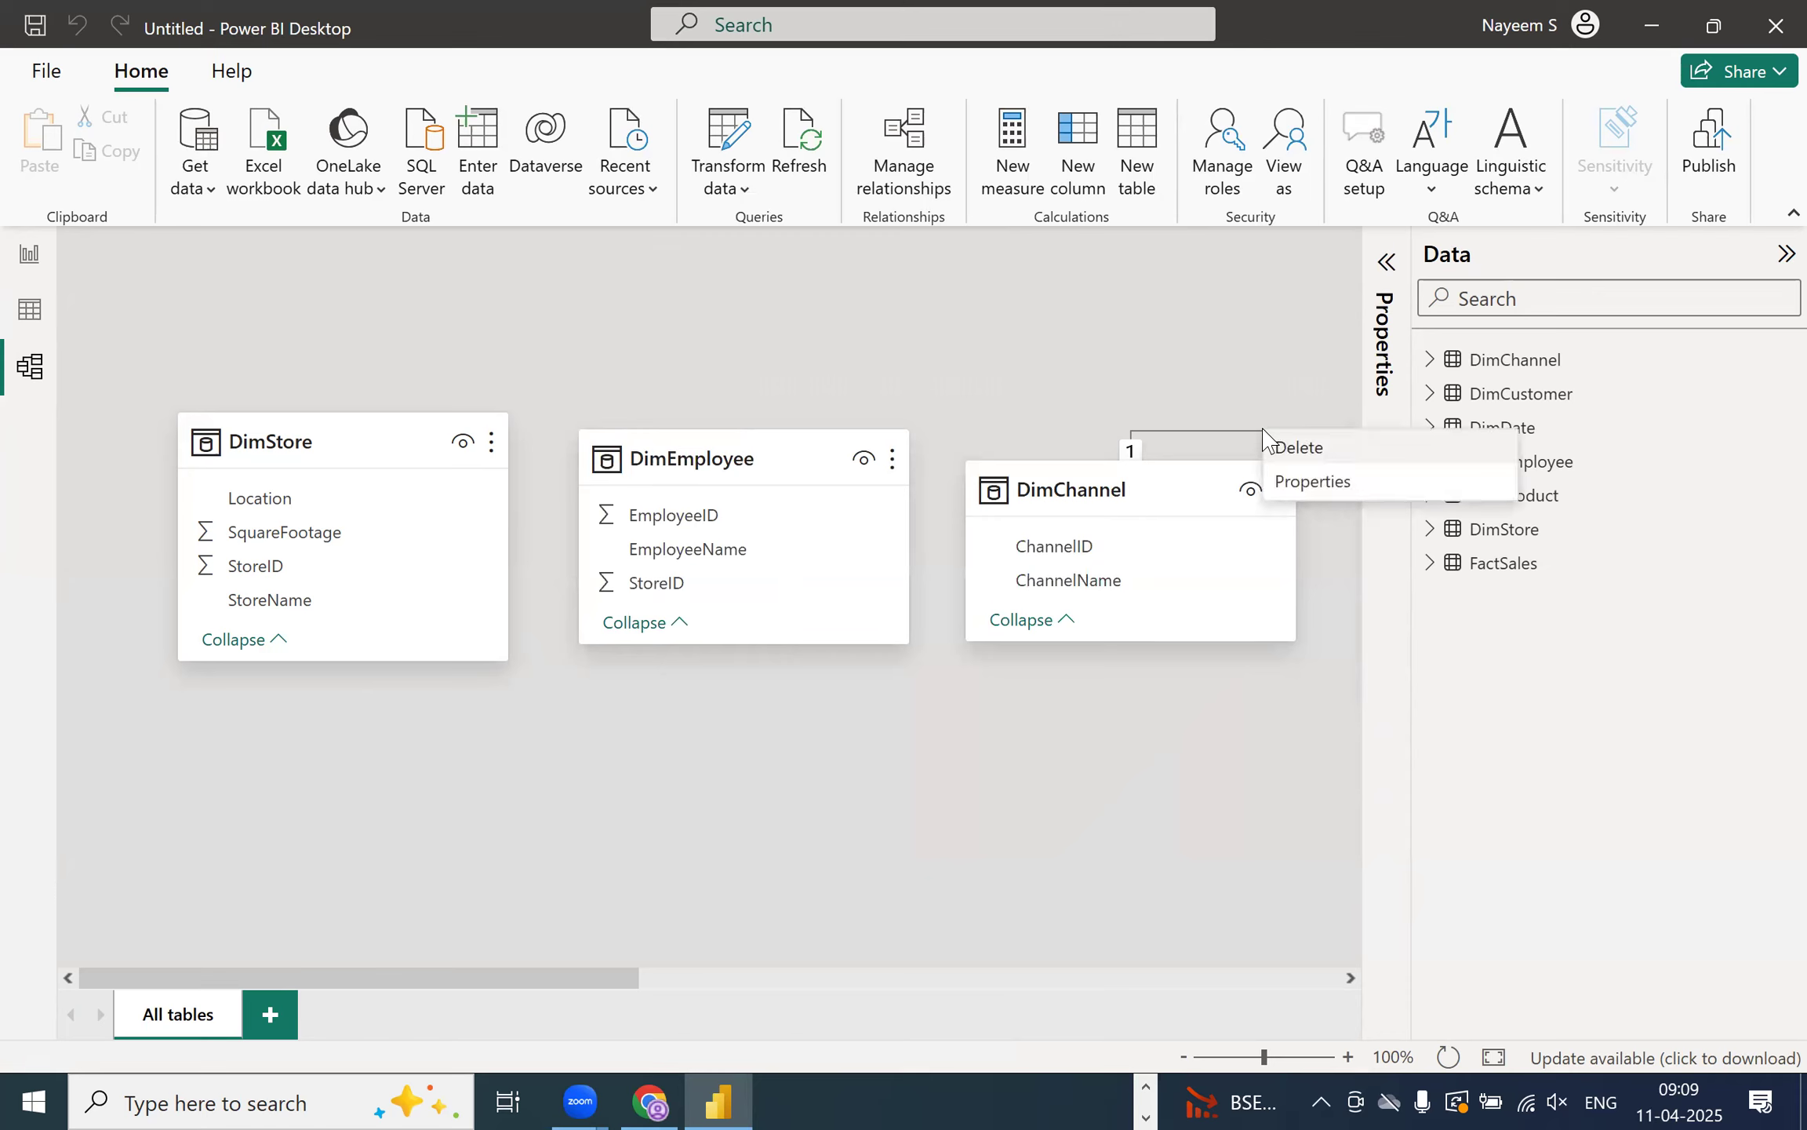
{"action": "left_click", "coordinate": [1266, 447]}
{"action": "left_click", "coordinate": [1063, 608]}
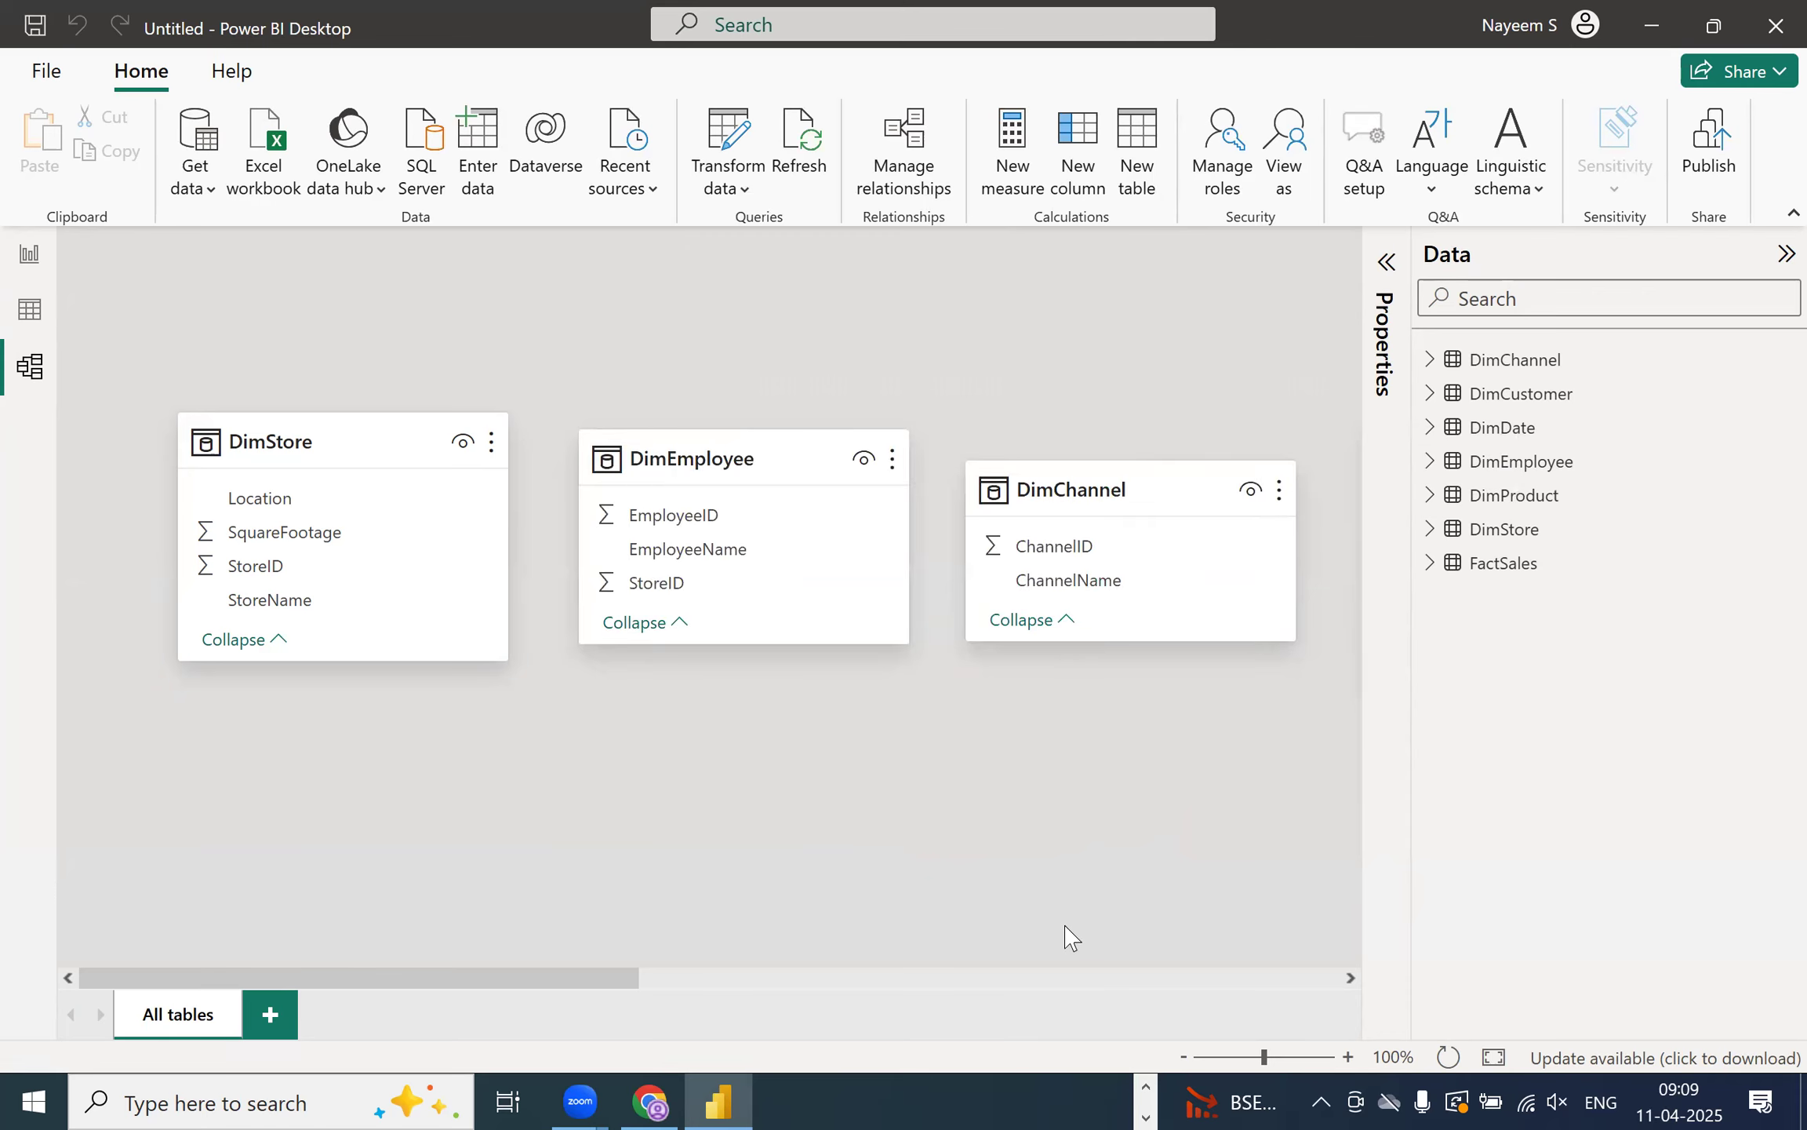
- Delete the relationships attached to DimDate and DimCustomer in the model diagram
{"action": "left_click_drag", "start_coordinate": [601, 985], "coordinate": [1005, 990]}
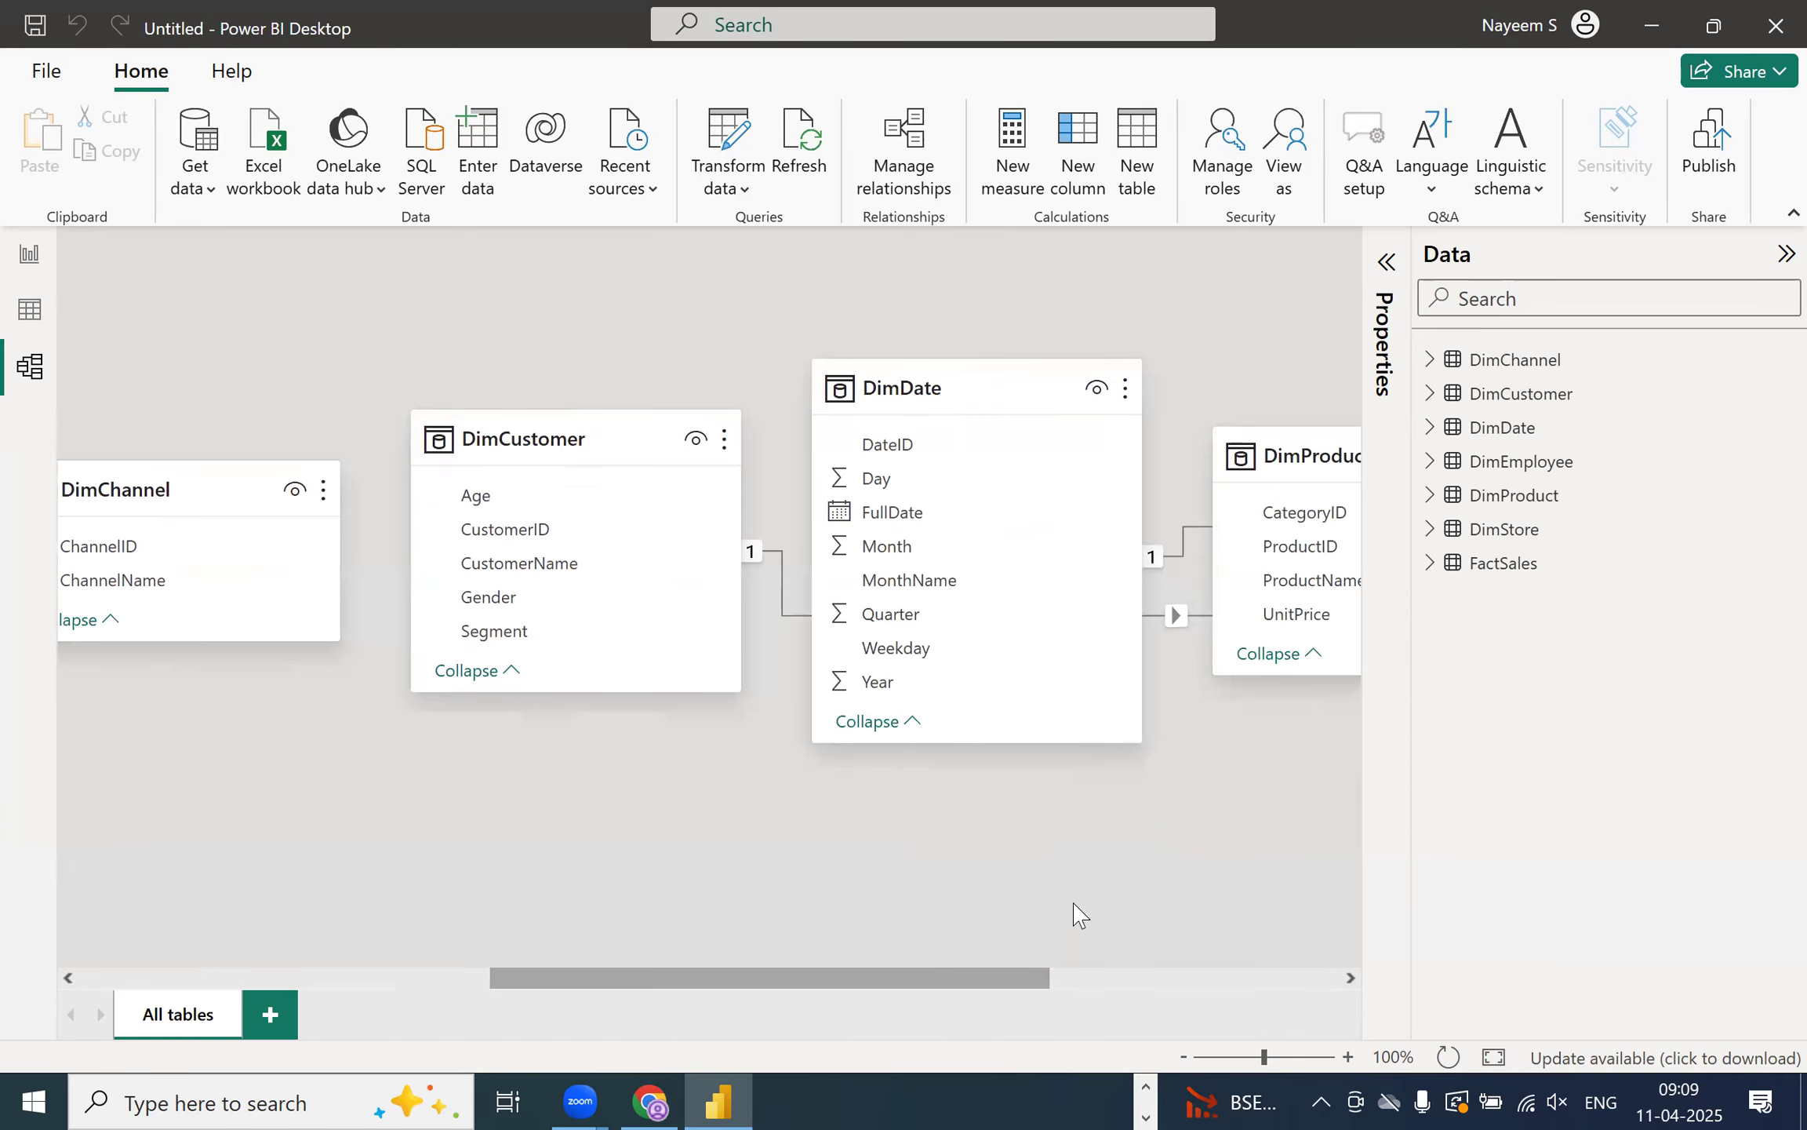
{"action": "right_click", "coordinate": [1194, 547]}
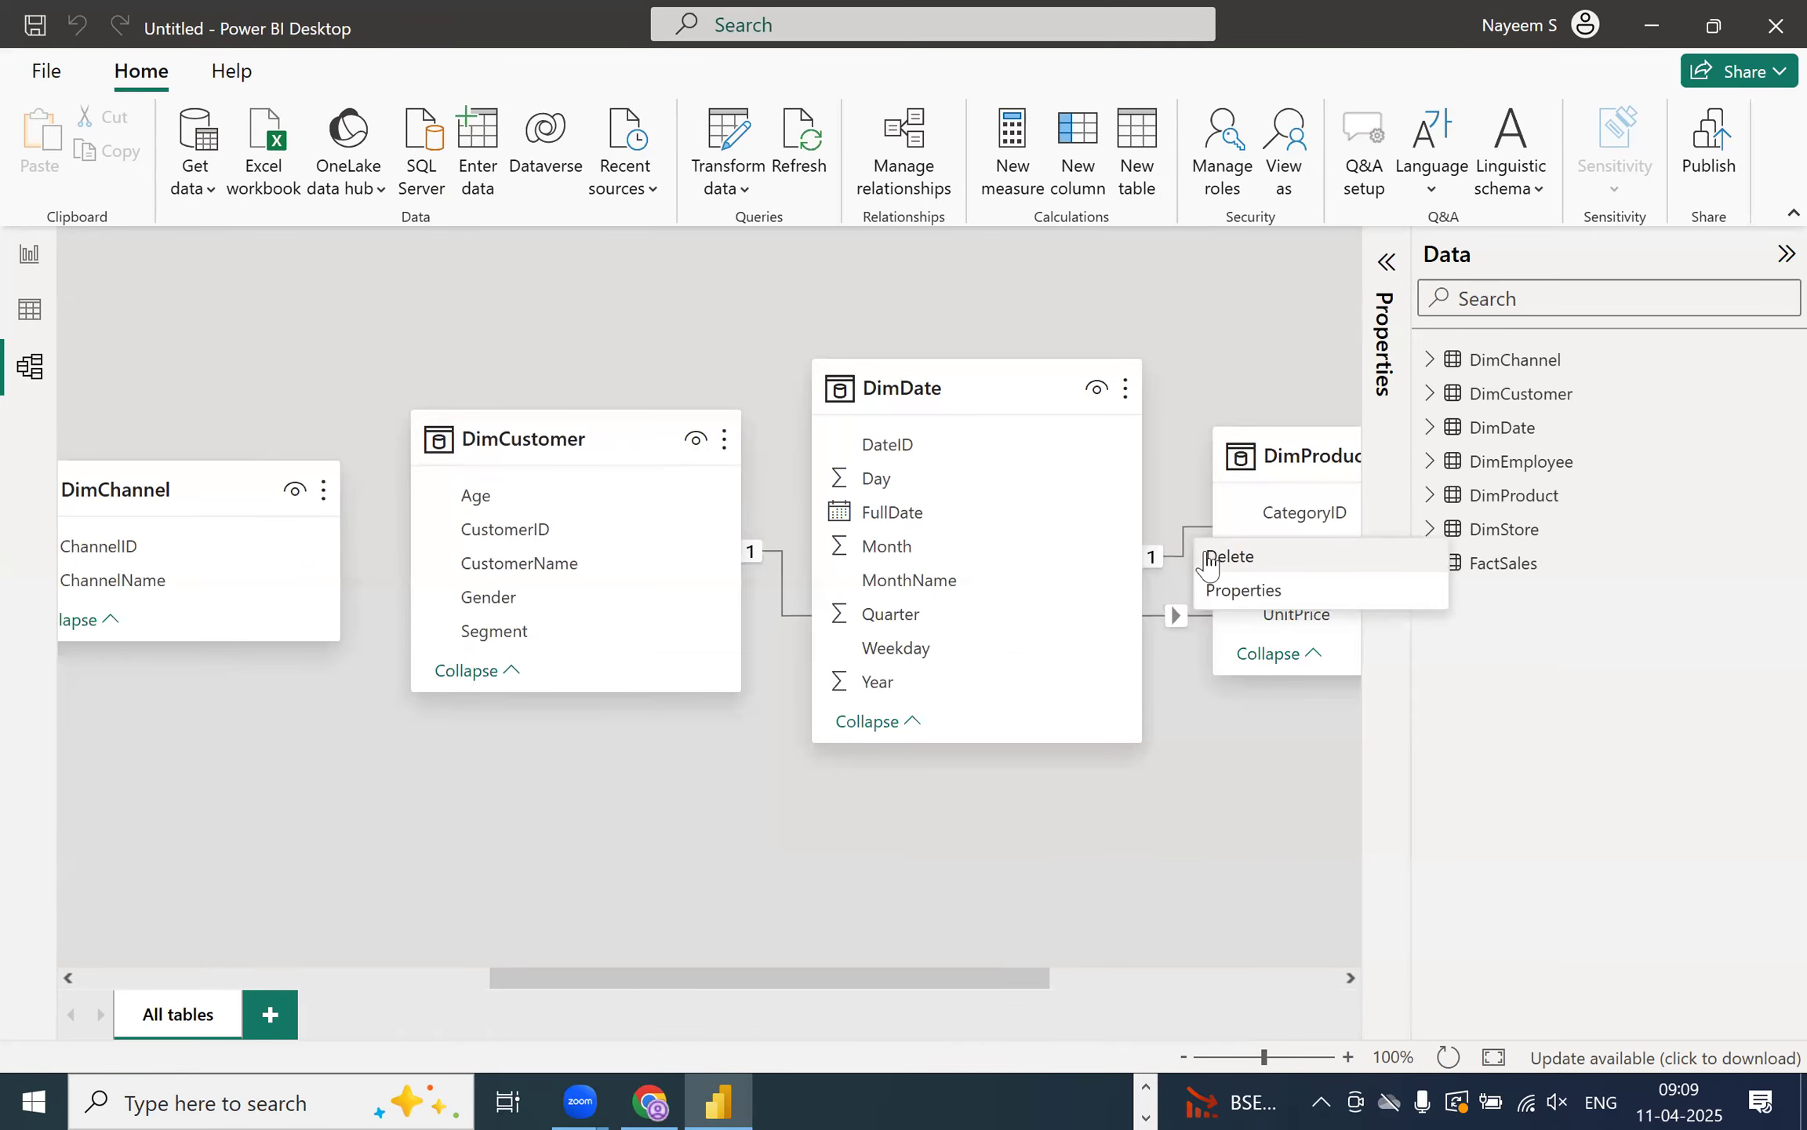
{"action": "left_click", "coordinate": [1212, 556]}
{"action": "left_click", "coordinate": [1067, 604]}
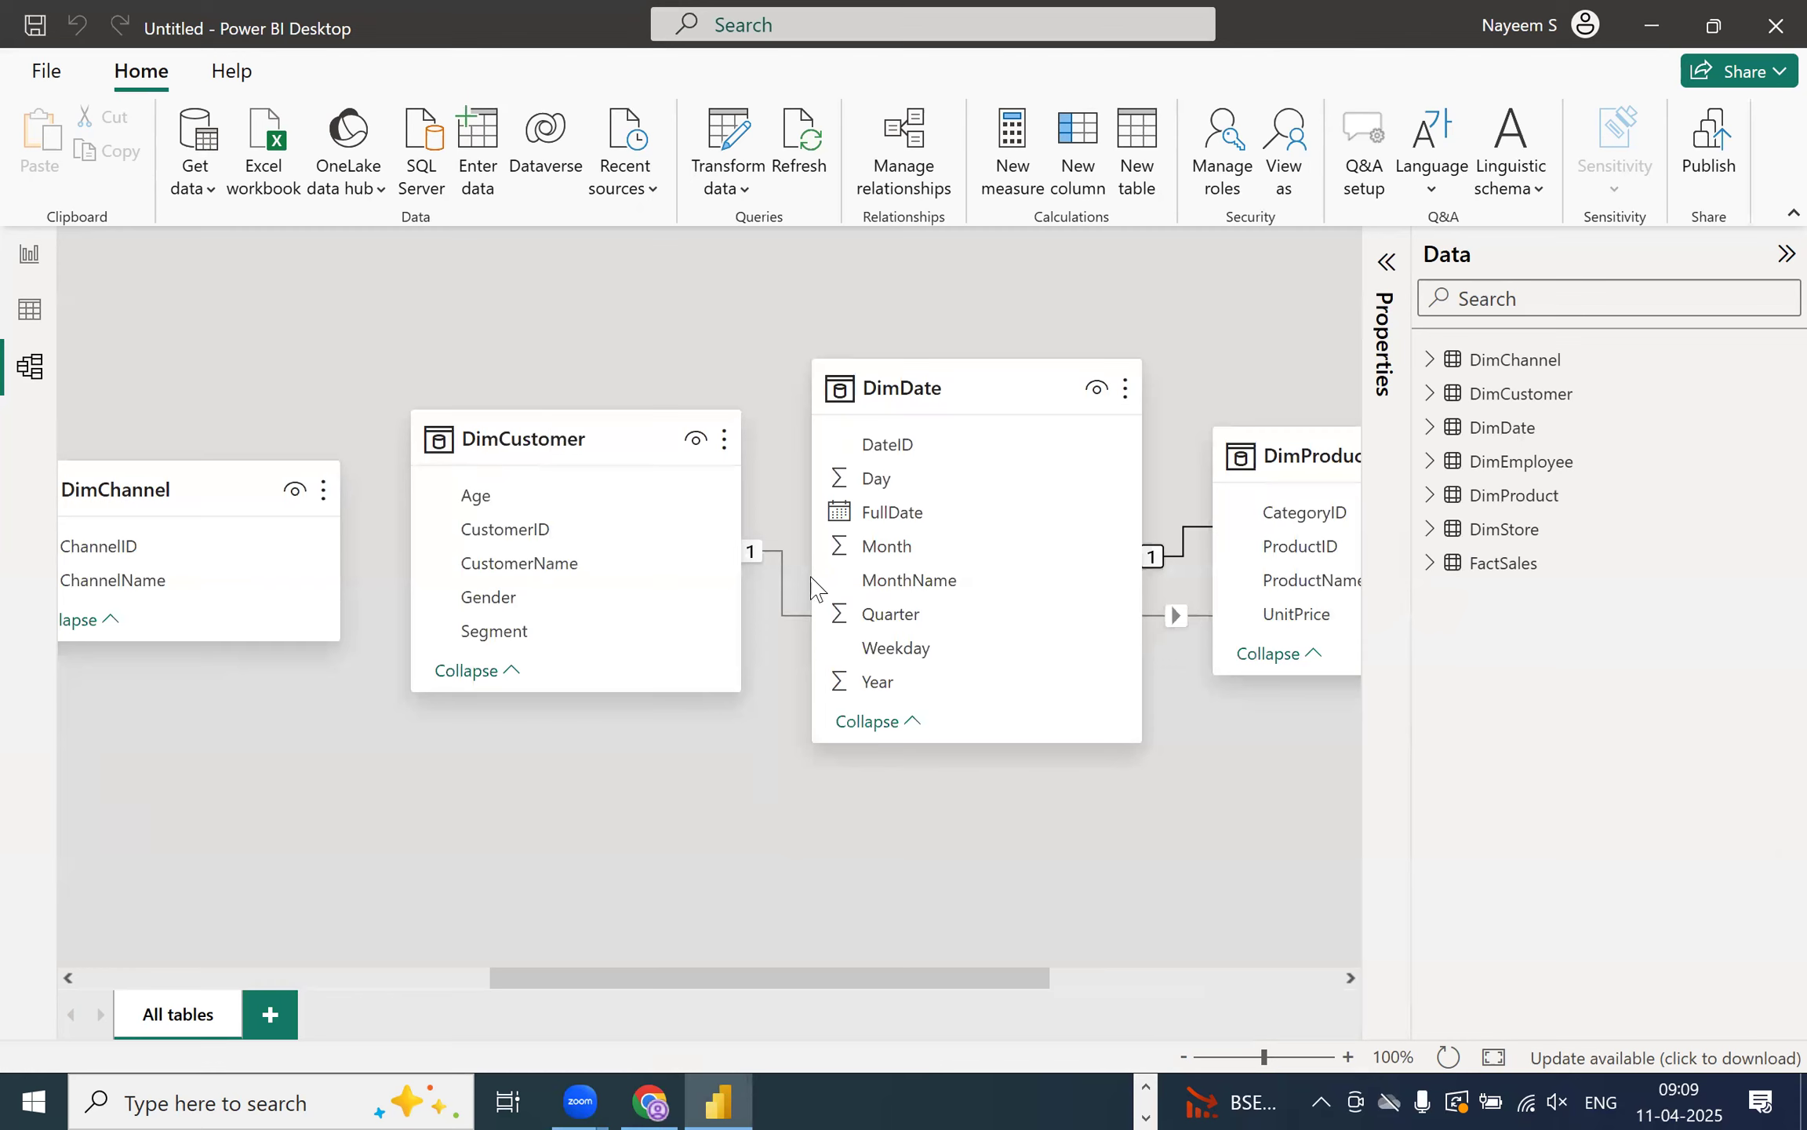
{"action": "right_click", "coordinate": [780, 559]}
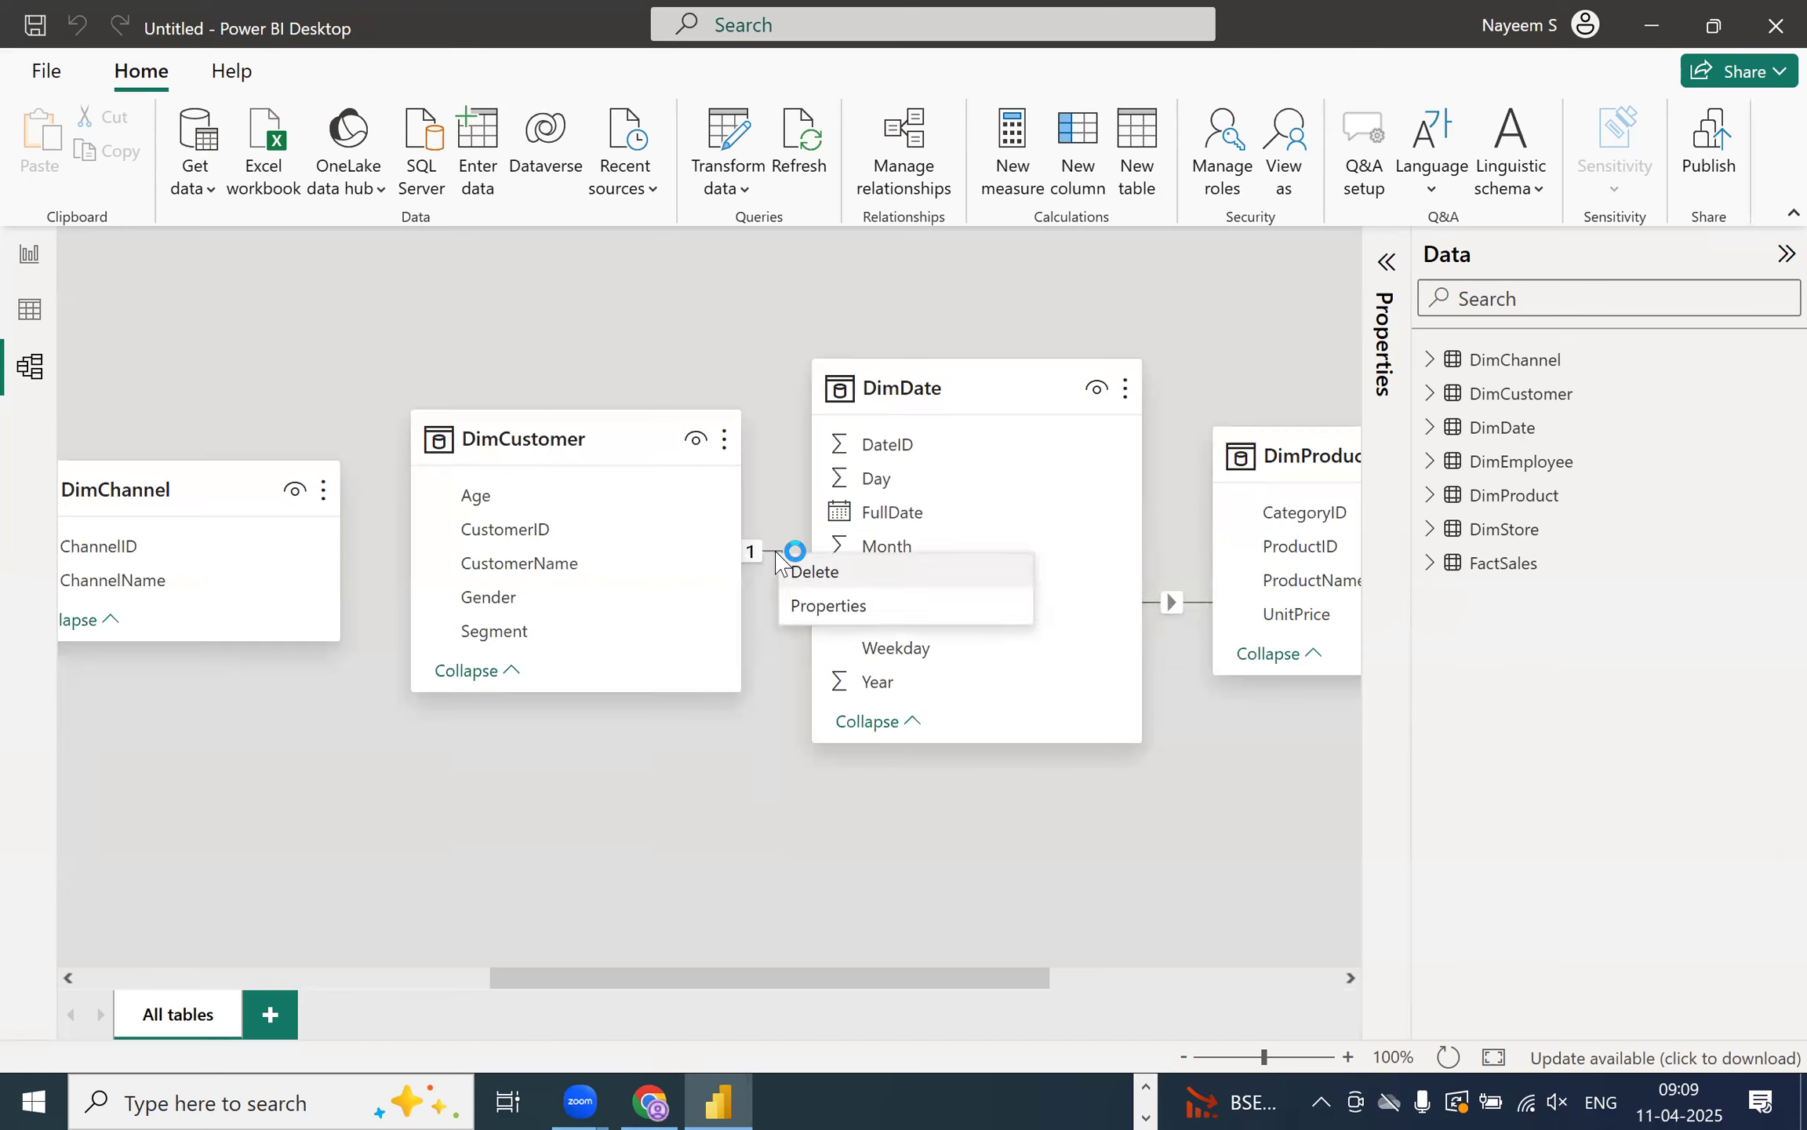
{"action": "left_click", "coordinate": [791, 579]}
{"action": "left_click", "coordinate": [1065, 604]}
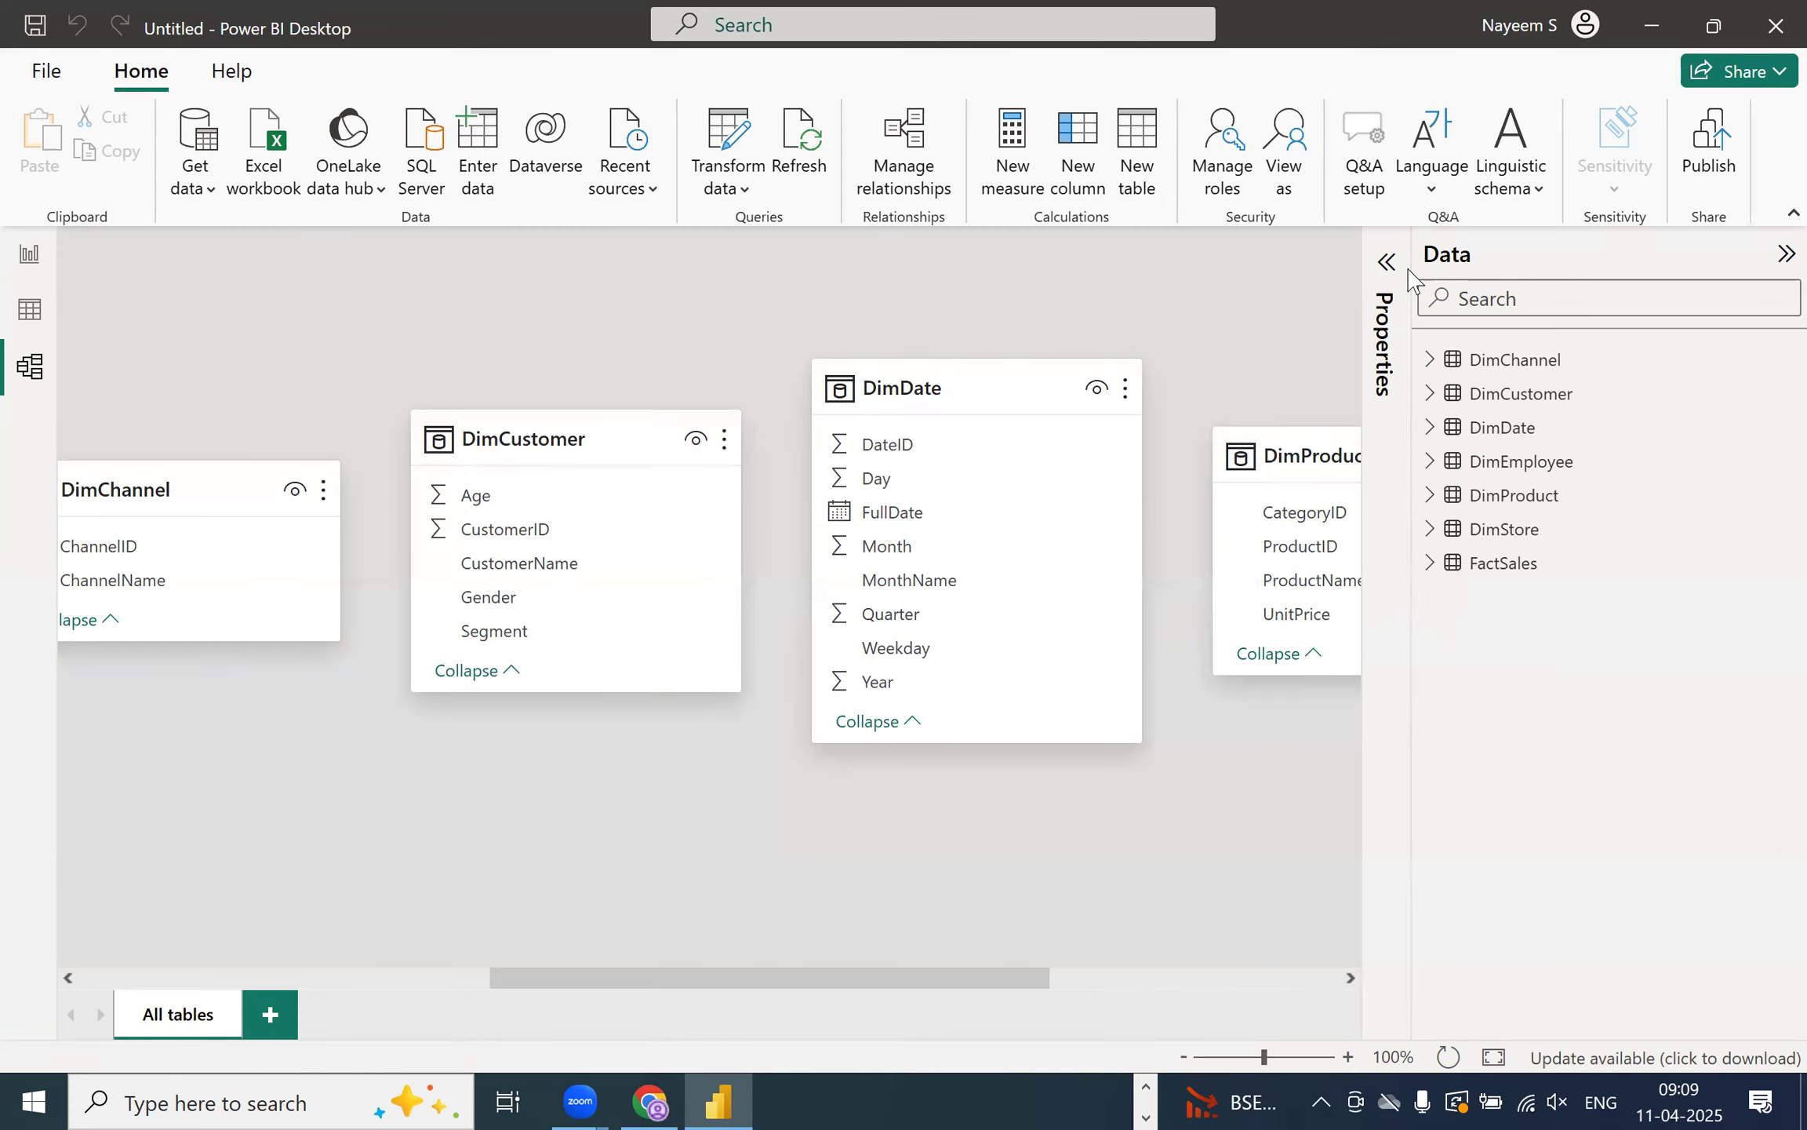
- Delete the relationship between DimProduct and FactSales
{"action": "left_click_drag", "start_coordinate": [928, 979], "coordinate": [1234, 972]}
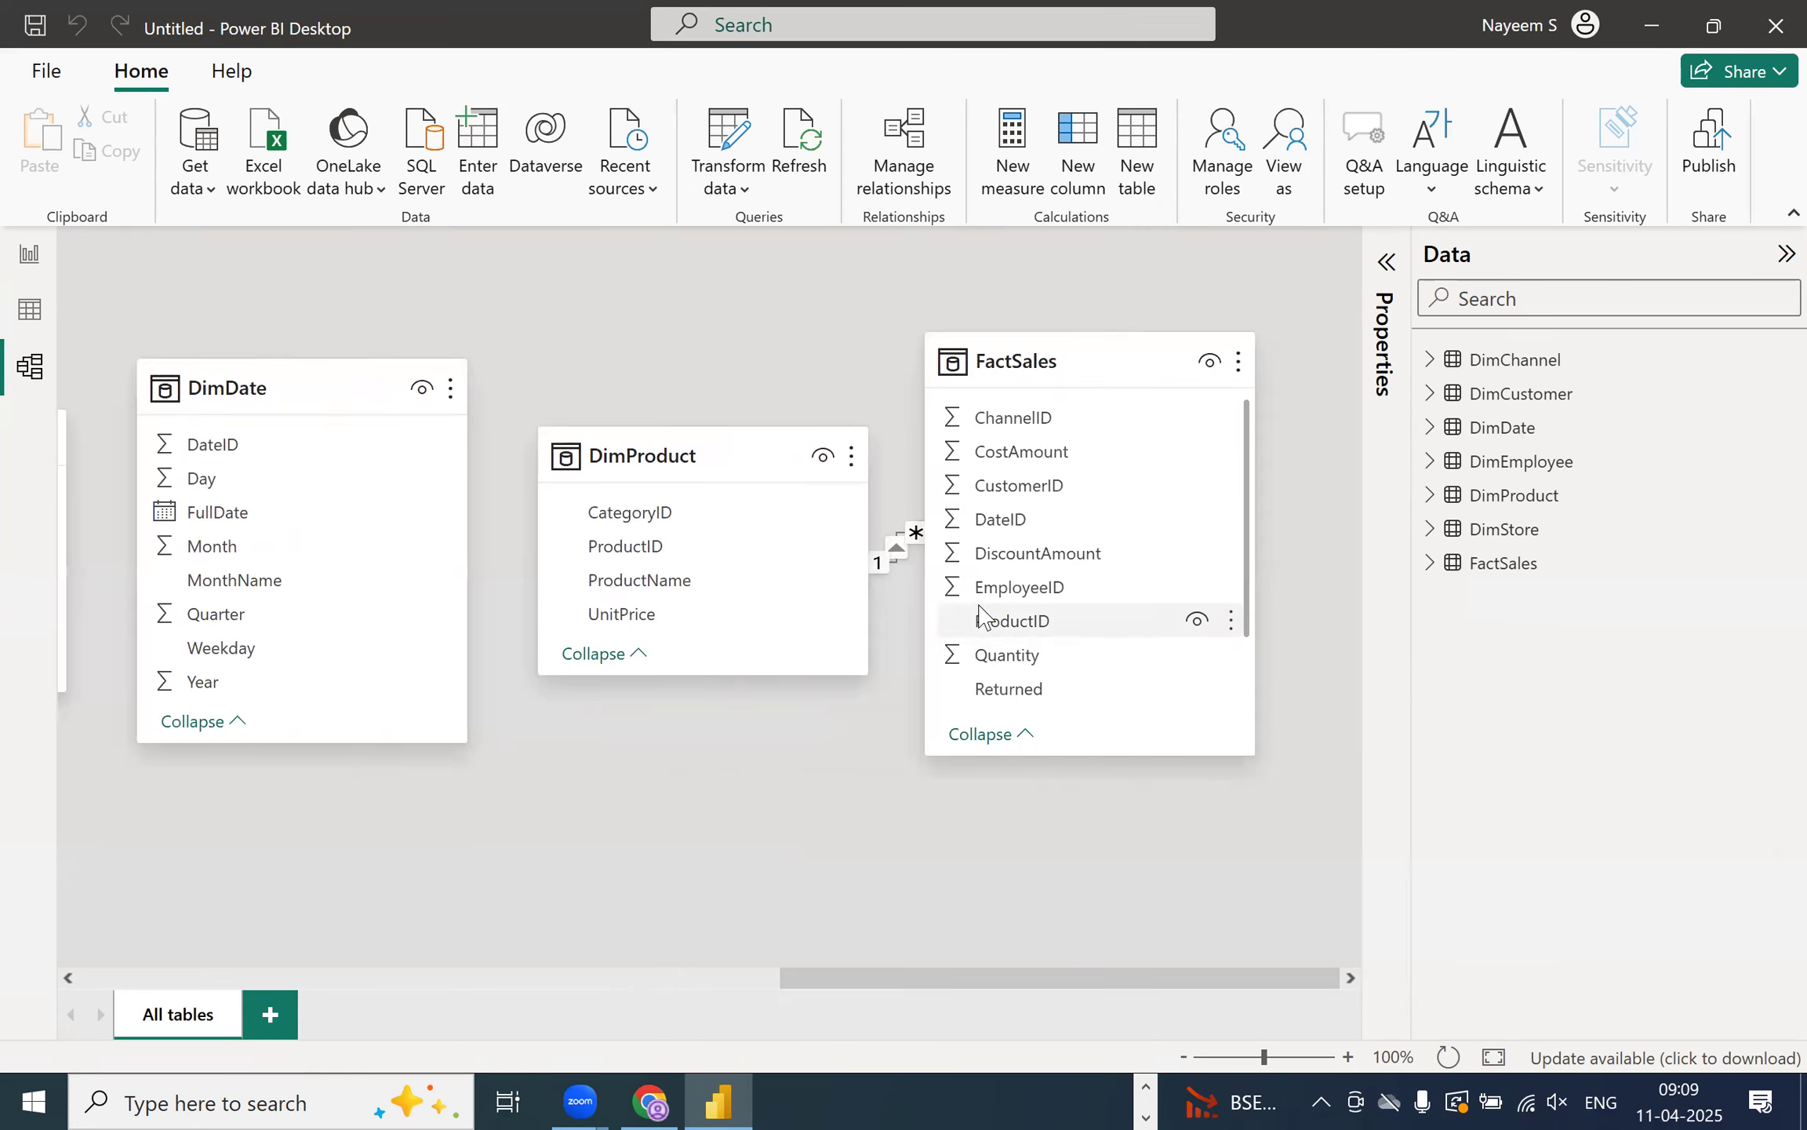
{"action": "right_click", "coordinate": [896, 549]}
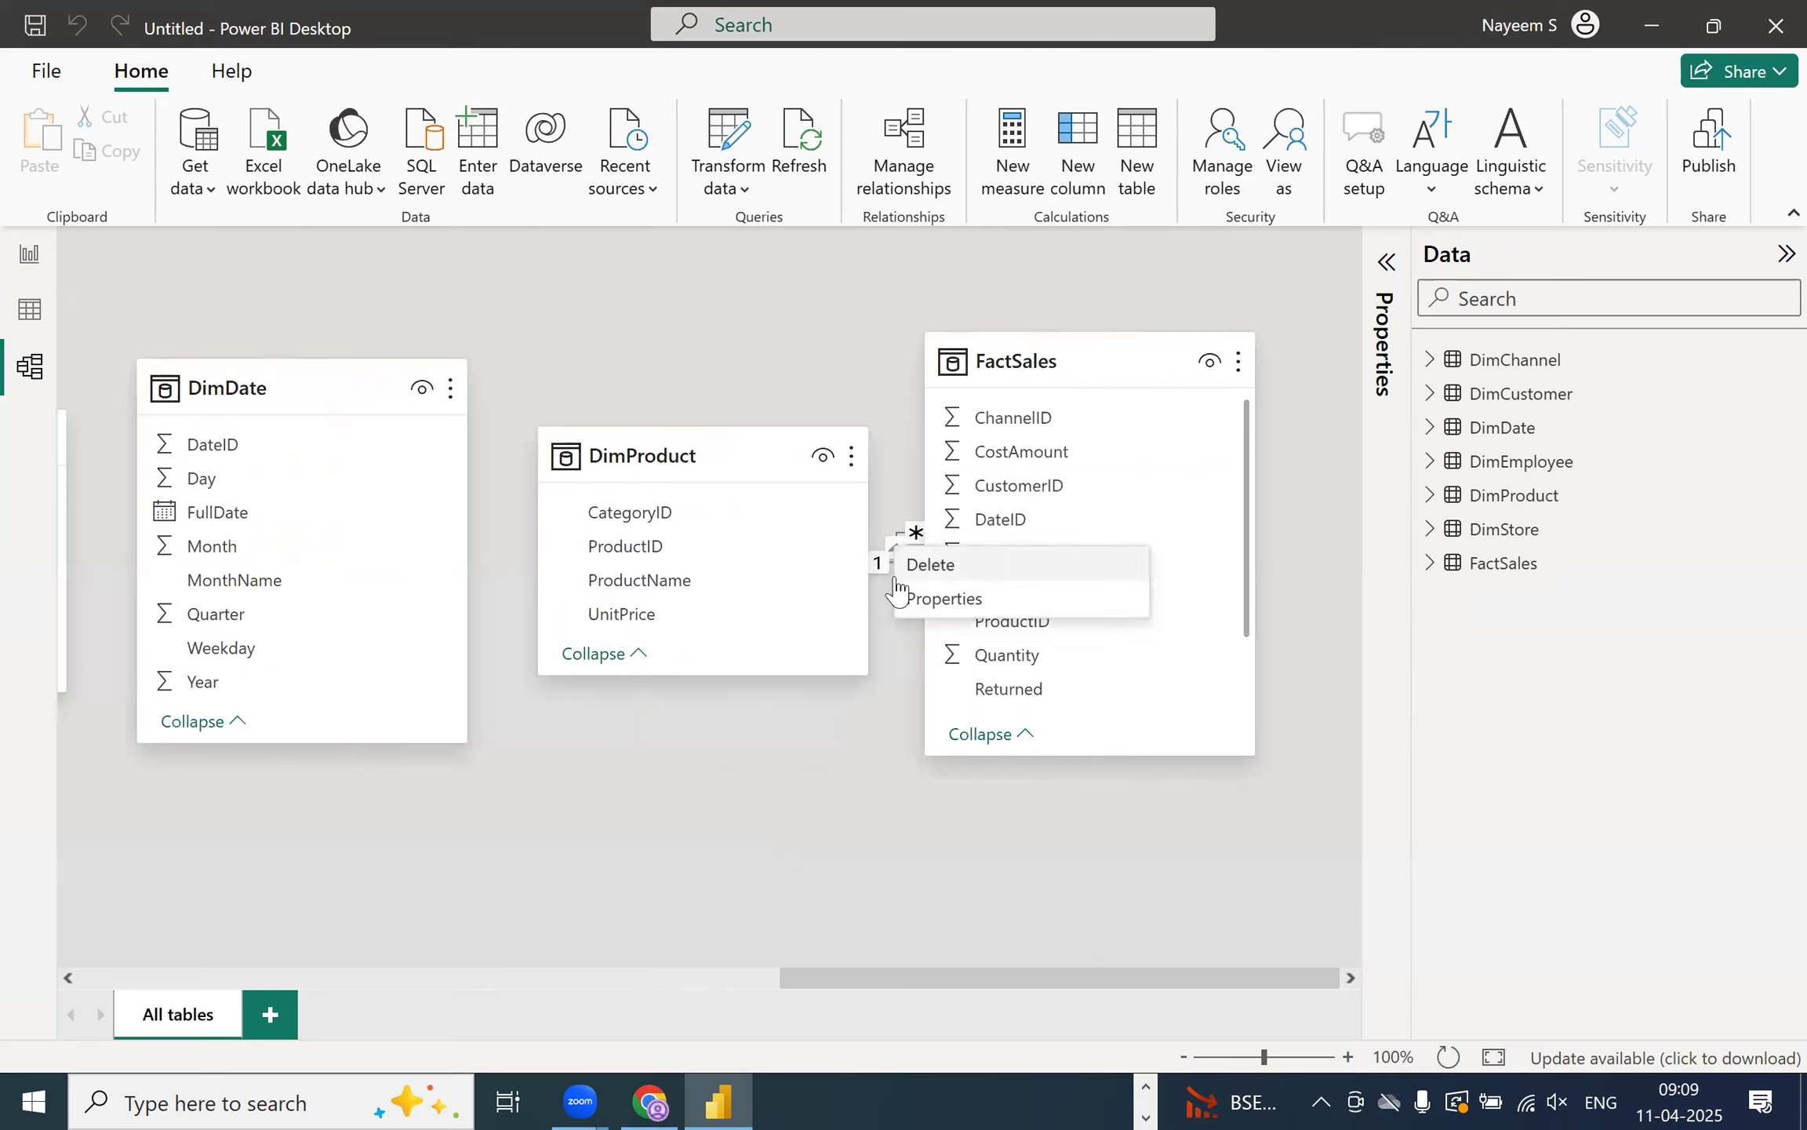
{"action": "left_click", "coordinate": [932, 564]}
{"action": "left_click", "coordinate": [1060, 605]}
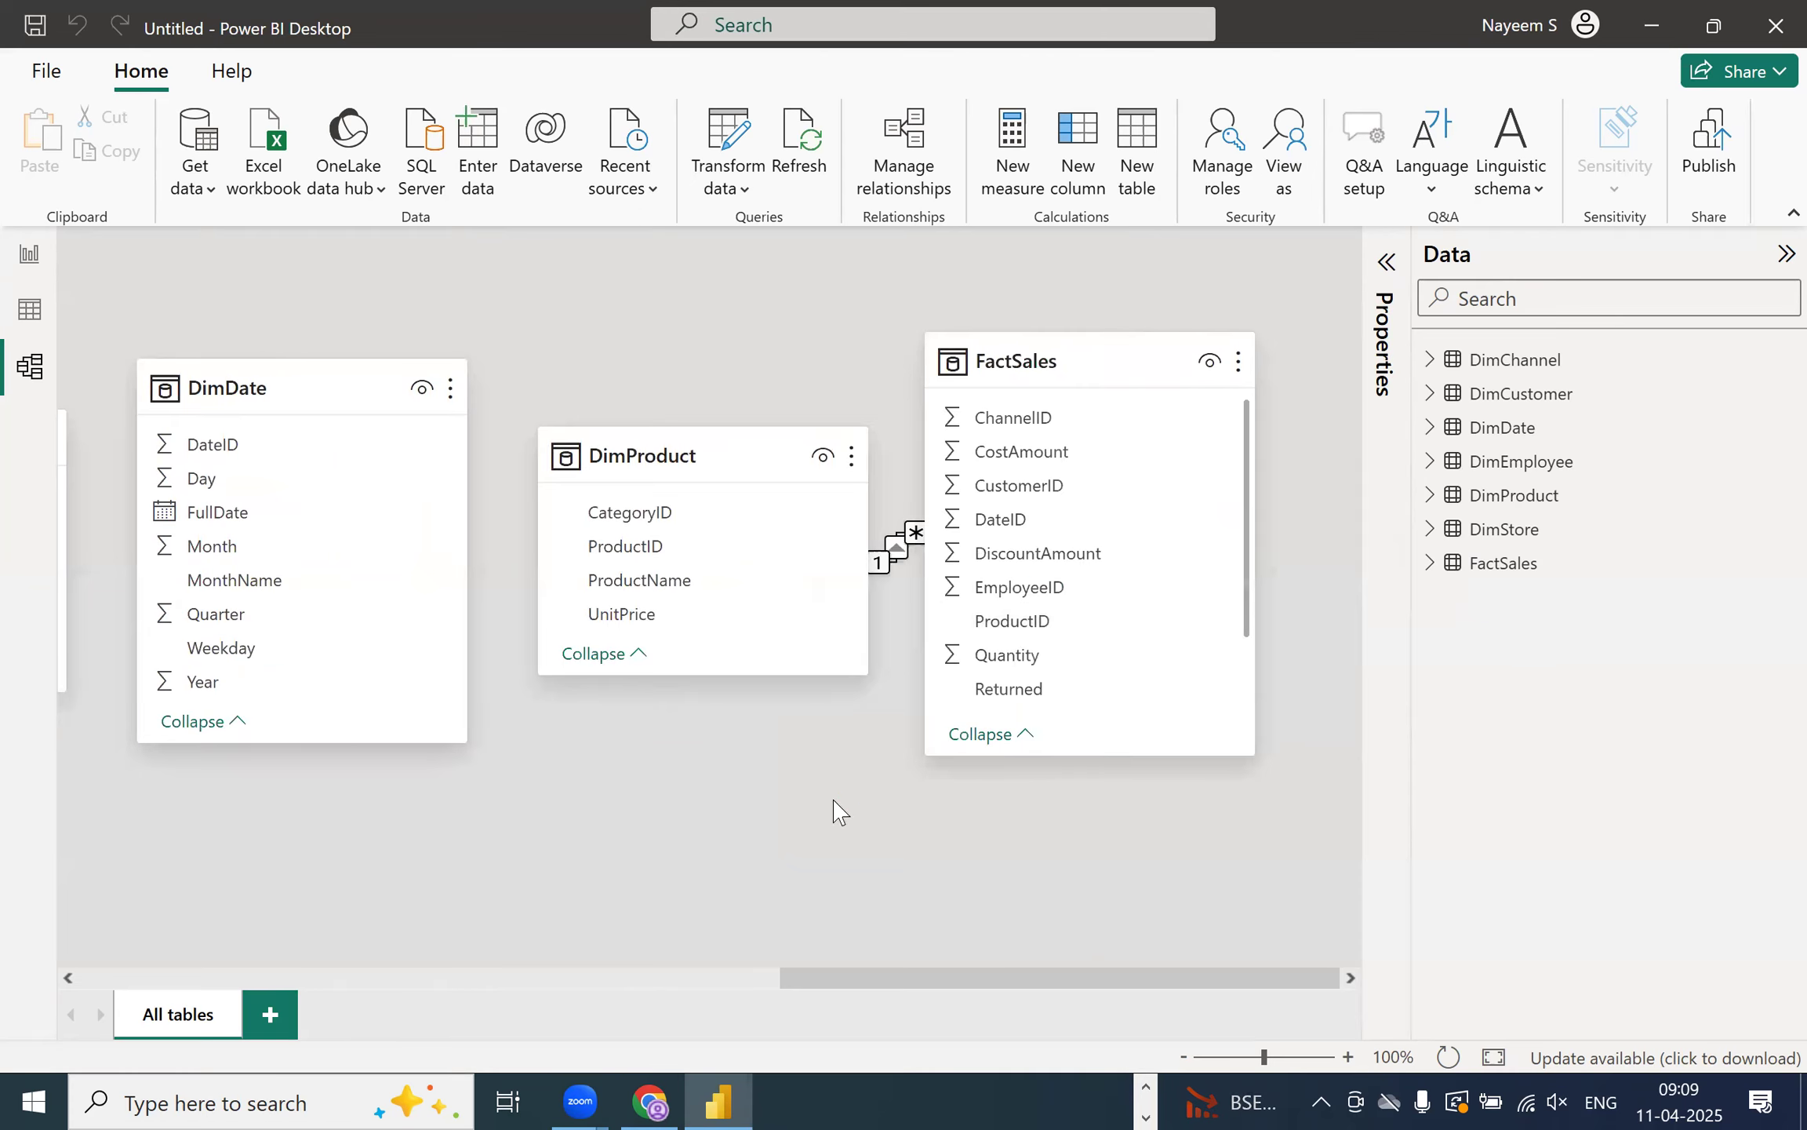
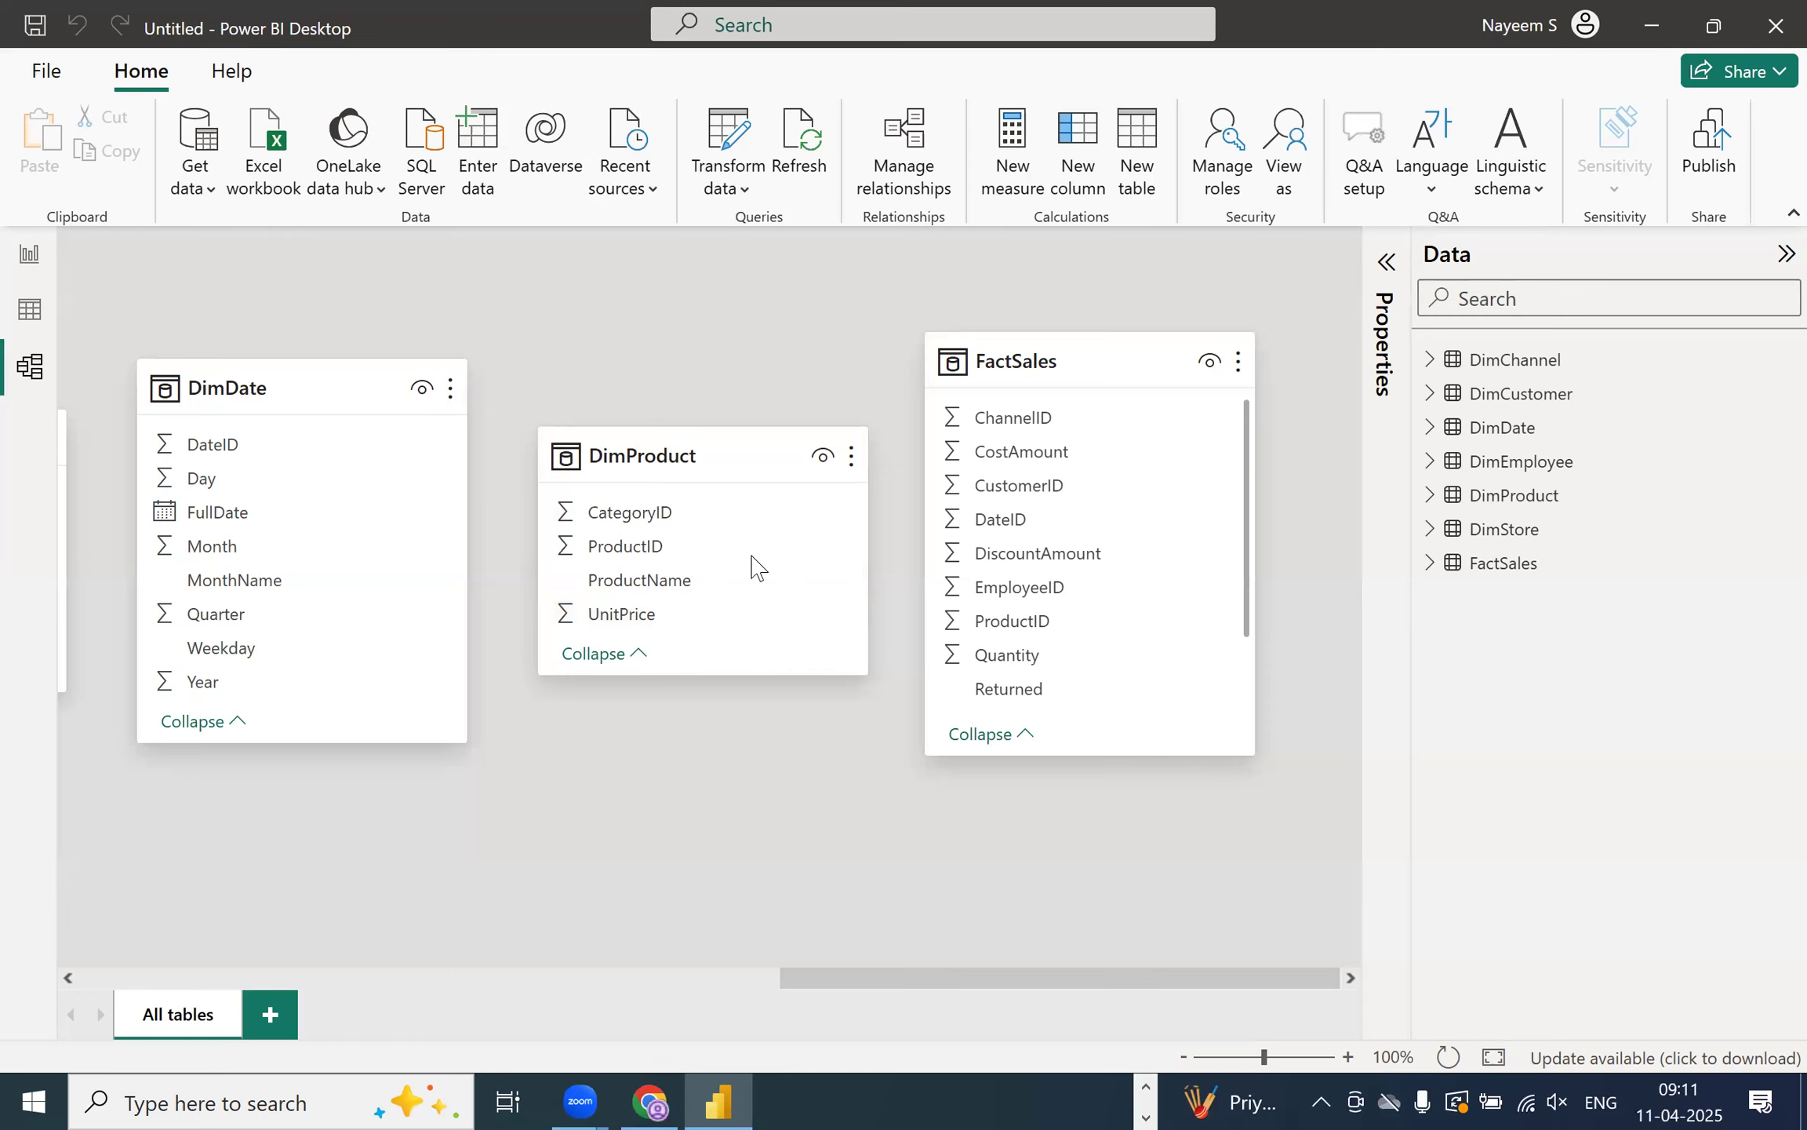
- Reposition FactSales below and between DimCustomer and DimDate in the model diagram, with DimProduct to its lower right
{"action": "left_click_drag", "start_coordinate": [1015, 371], "coordinate": [575, 486]}
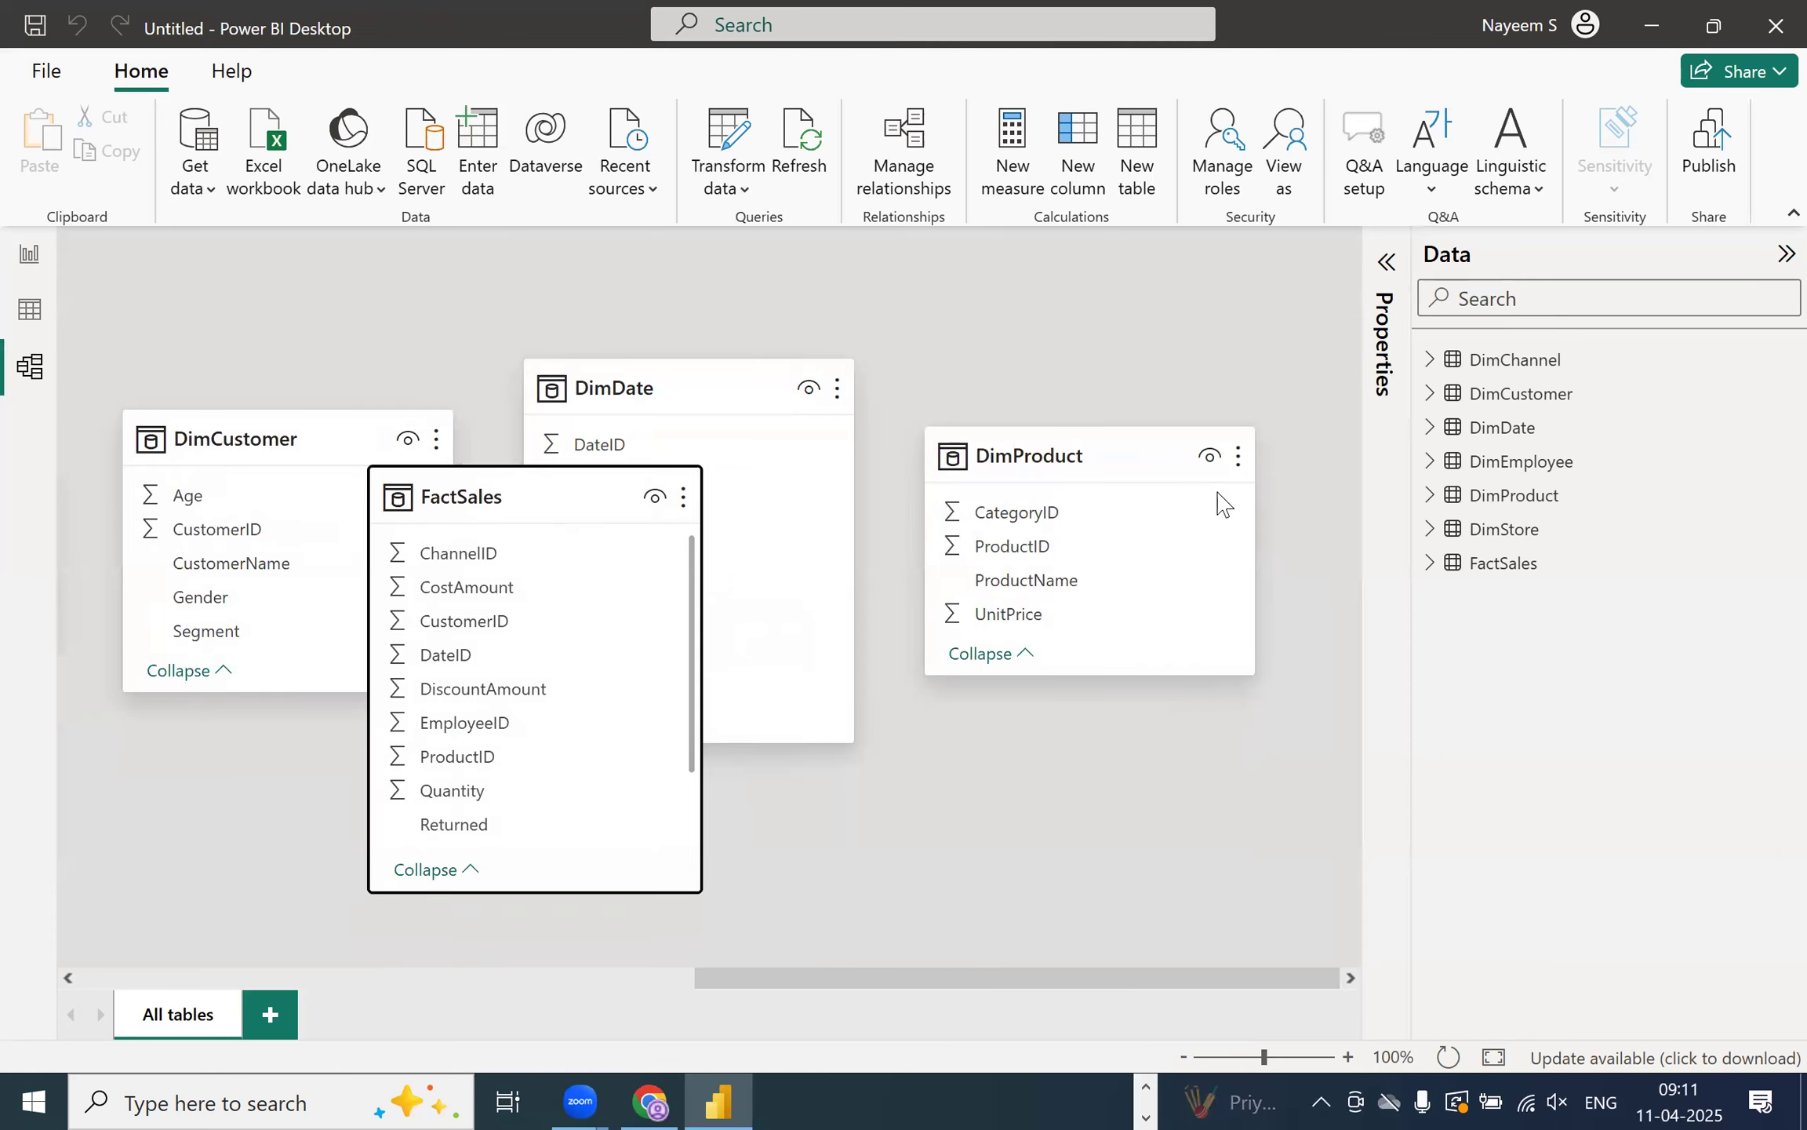
{"action": "left_click_drag", "start_coordinate": [1129, 463], "coordinate": [1180, 677]}
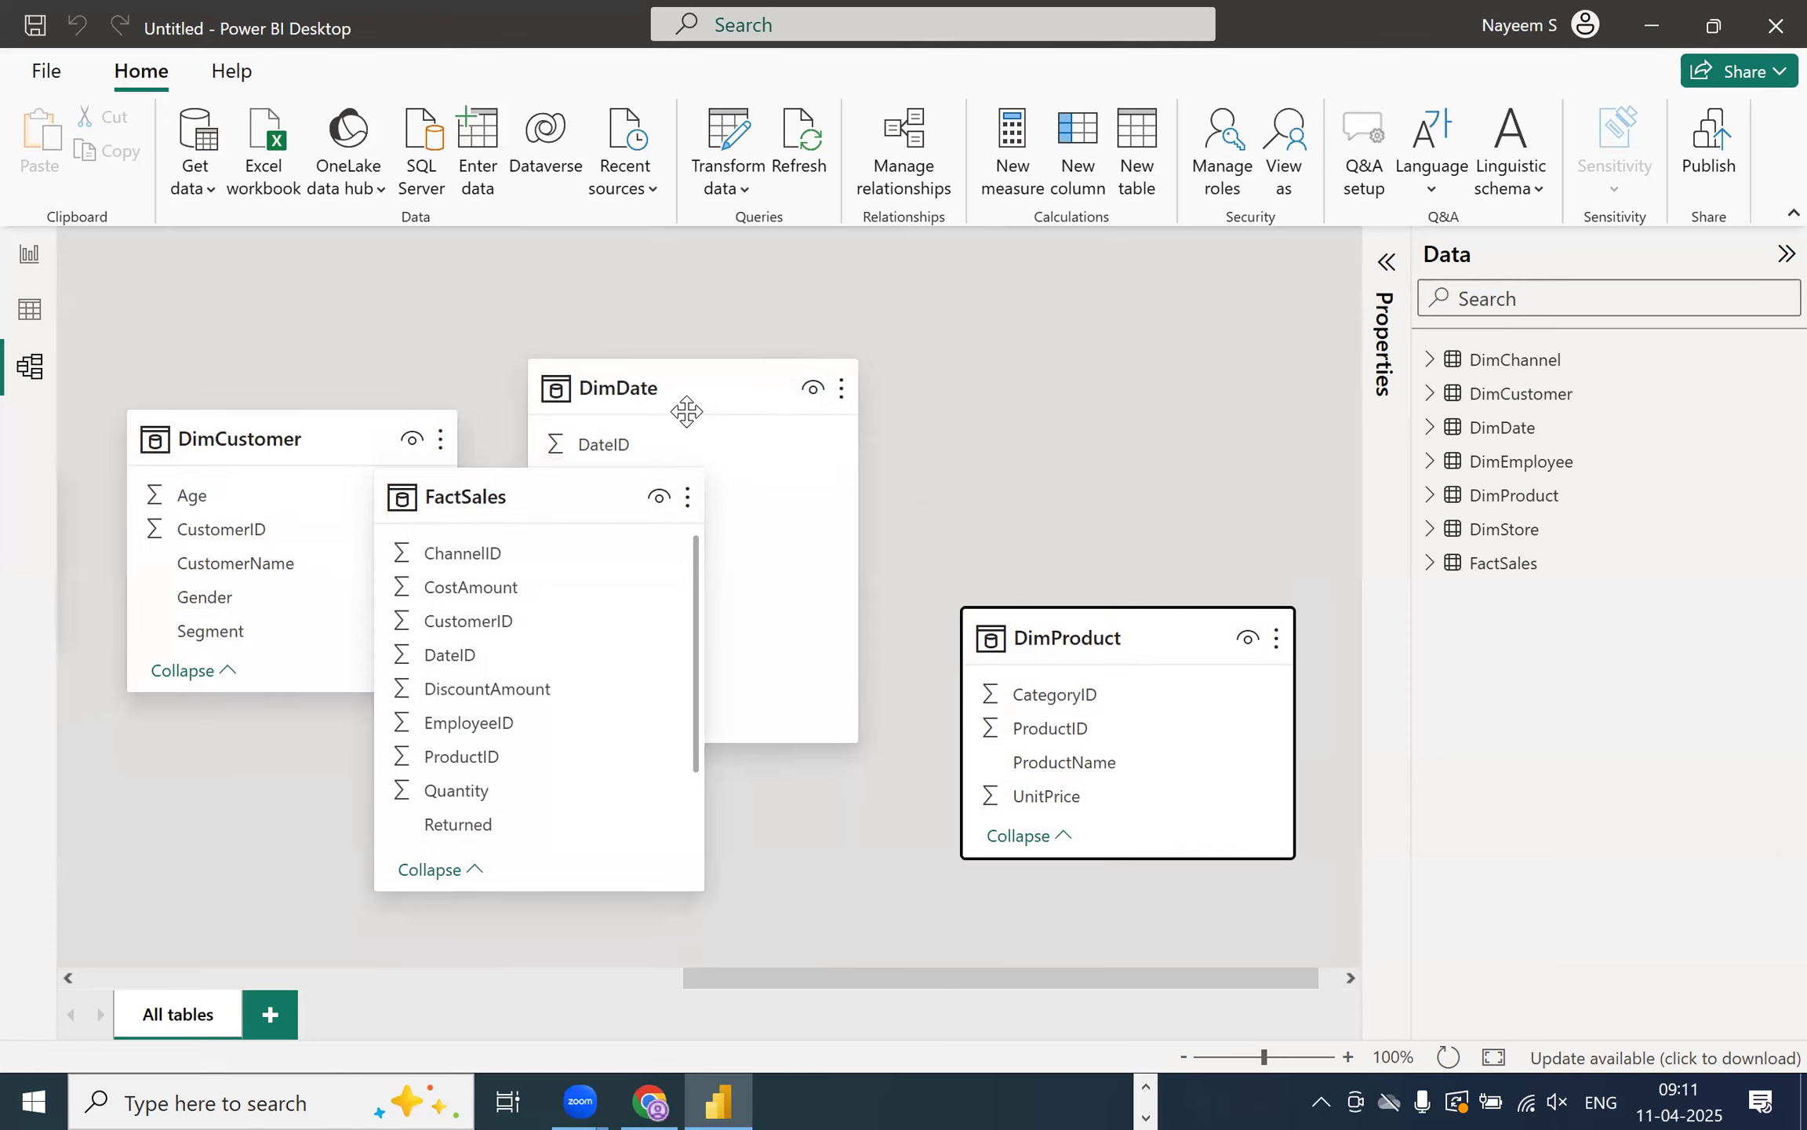
{"action": "left_click_drag", "start_coordinate": [686, 412], "coordinate": [926, 385]}
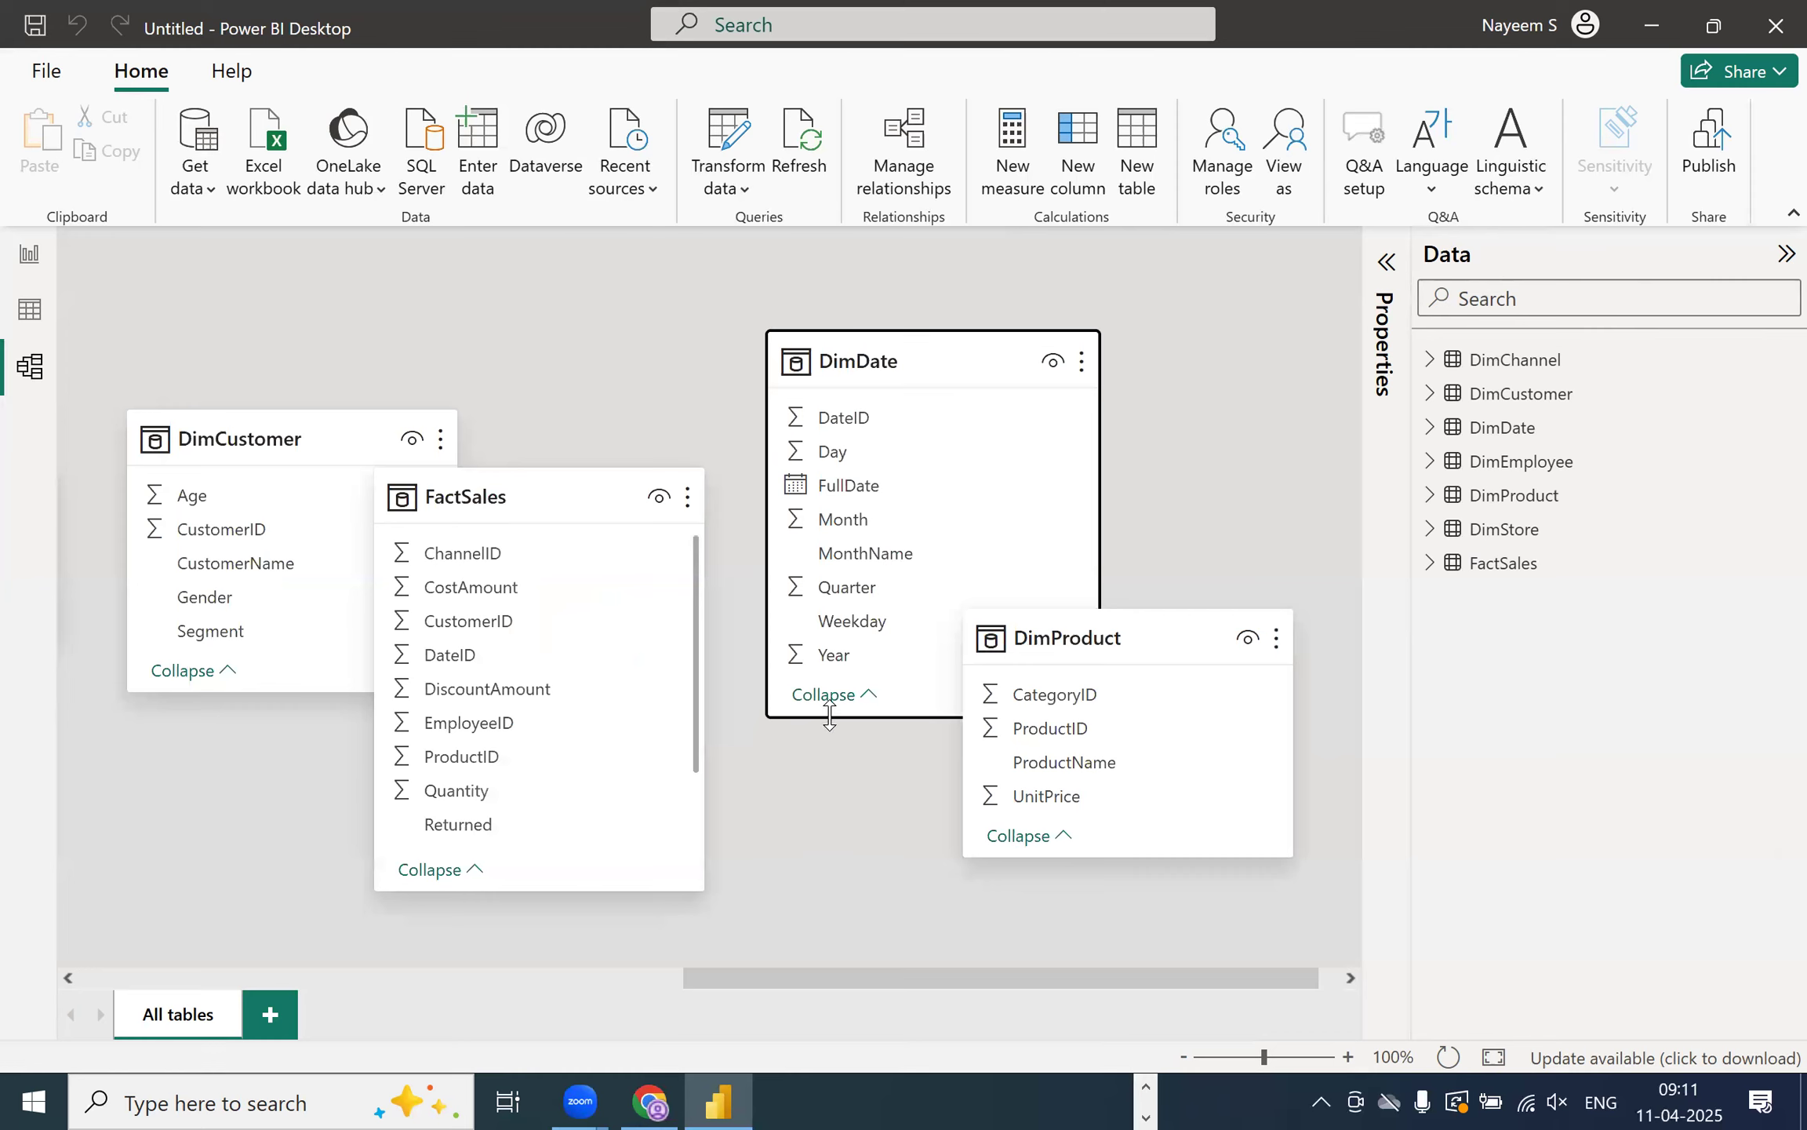
{"action": "left_click_drag", "start_coordinate": [1094, 643], "coordinate": [1162, 761]}
{"action": "left_click", "coordinate": [261, 445]}
{"action": "left_click_drag", "start_coordinate": [261, 444], "coordinate": [312, 367]}
{"action": "left_click_drag", "start_coordinate": [577, 487], "coordinate": [663, 659]}
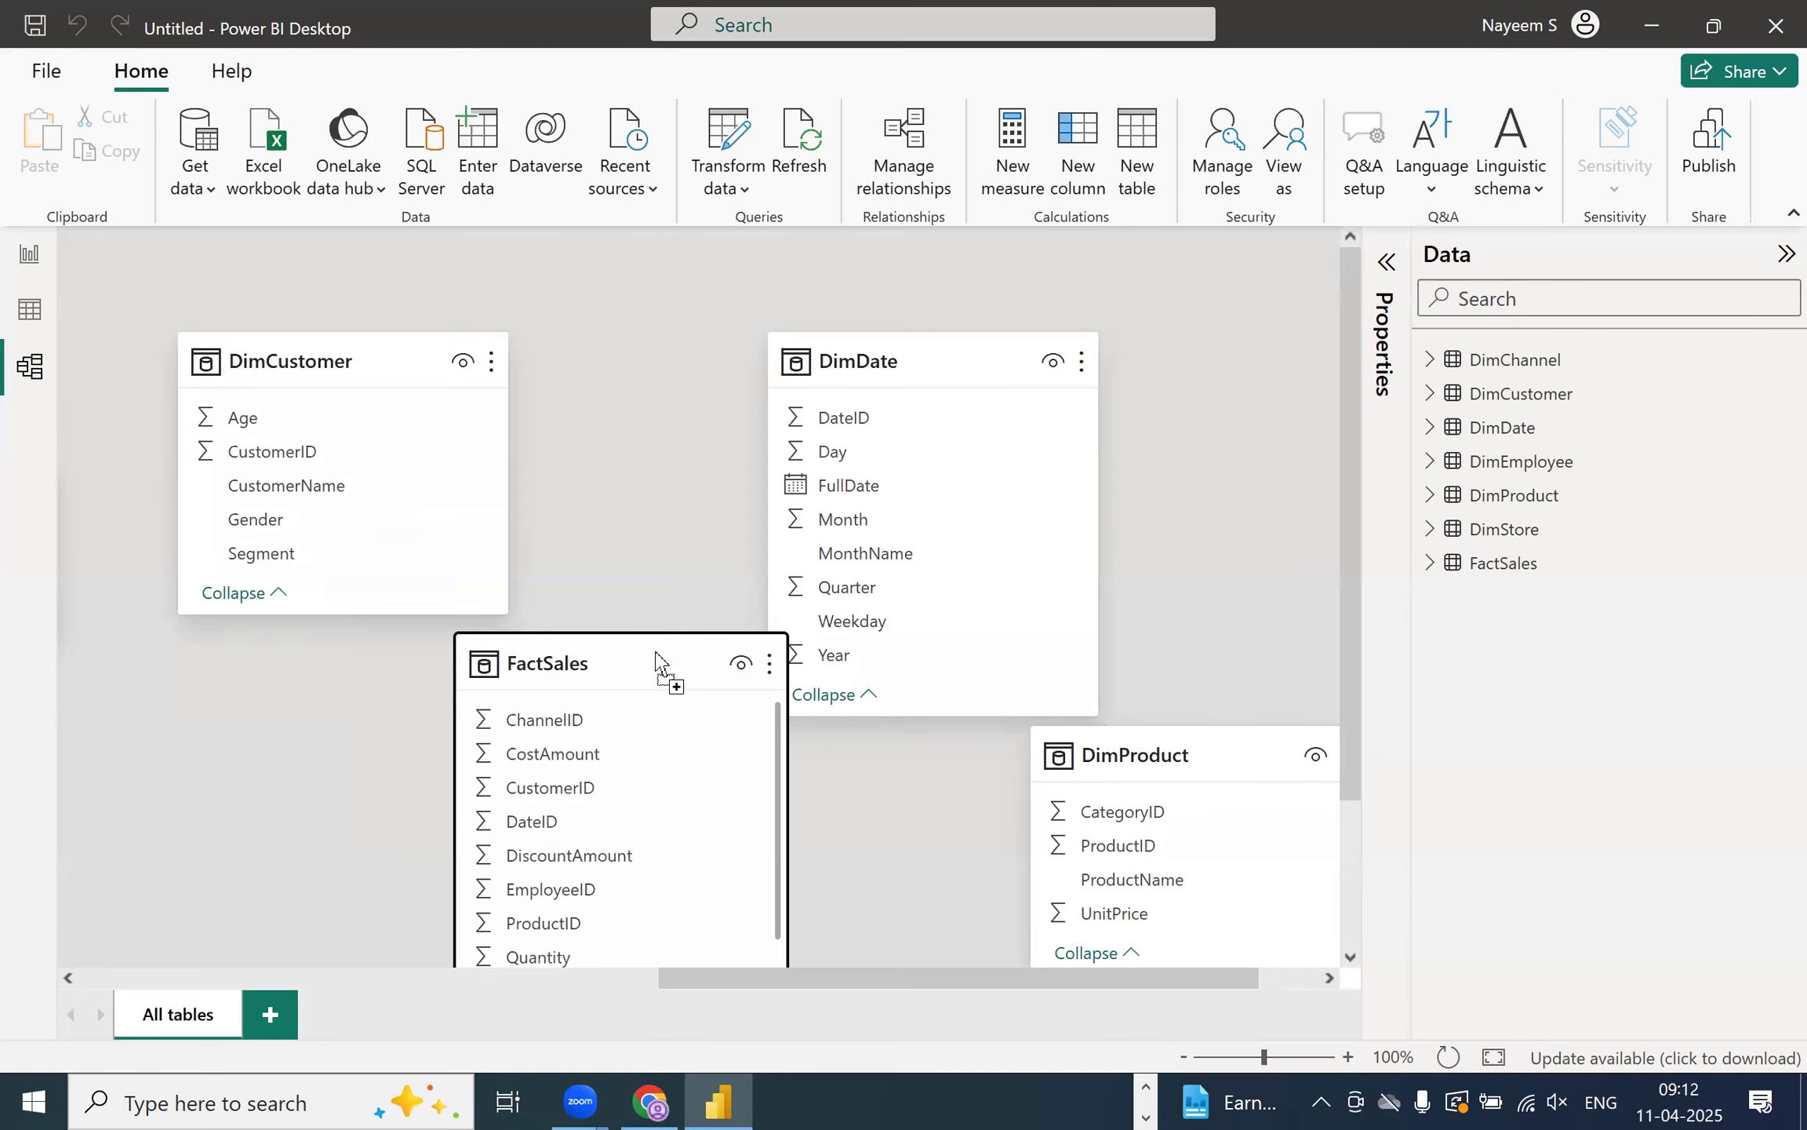
- Collapse the data list and place DimEmployee above DimChannel, to the left of FactSales in the model diagram
{"action": "left_click", "coordinate": [1183, 1057]}
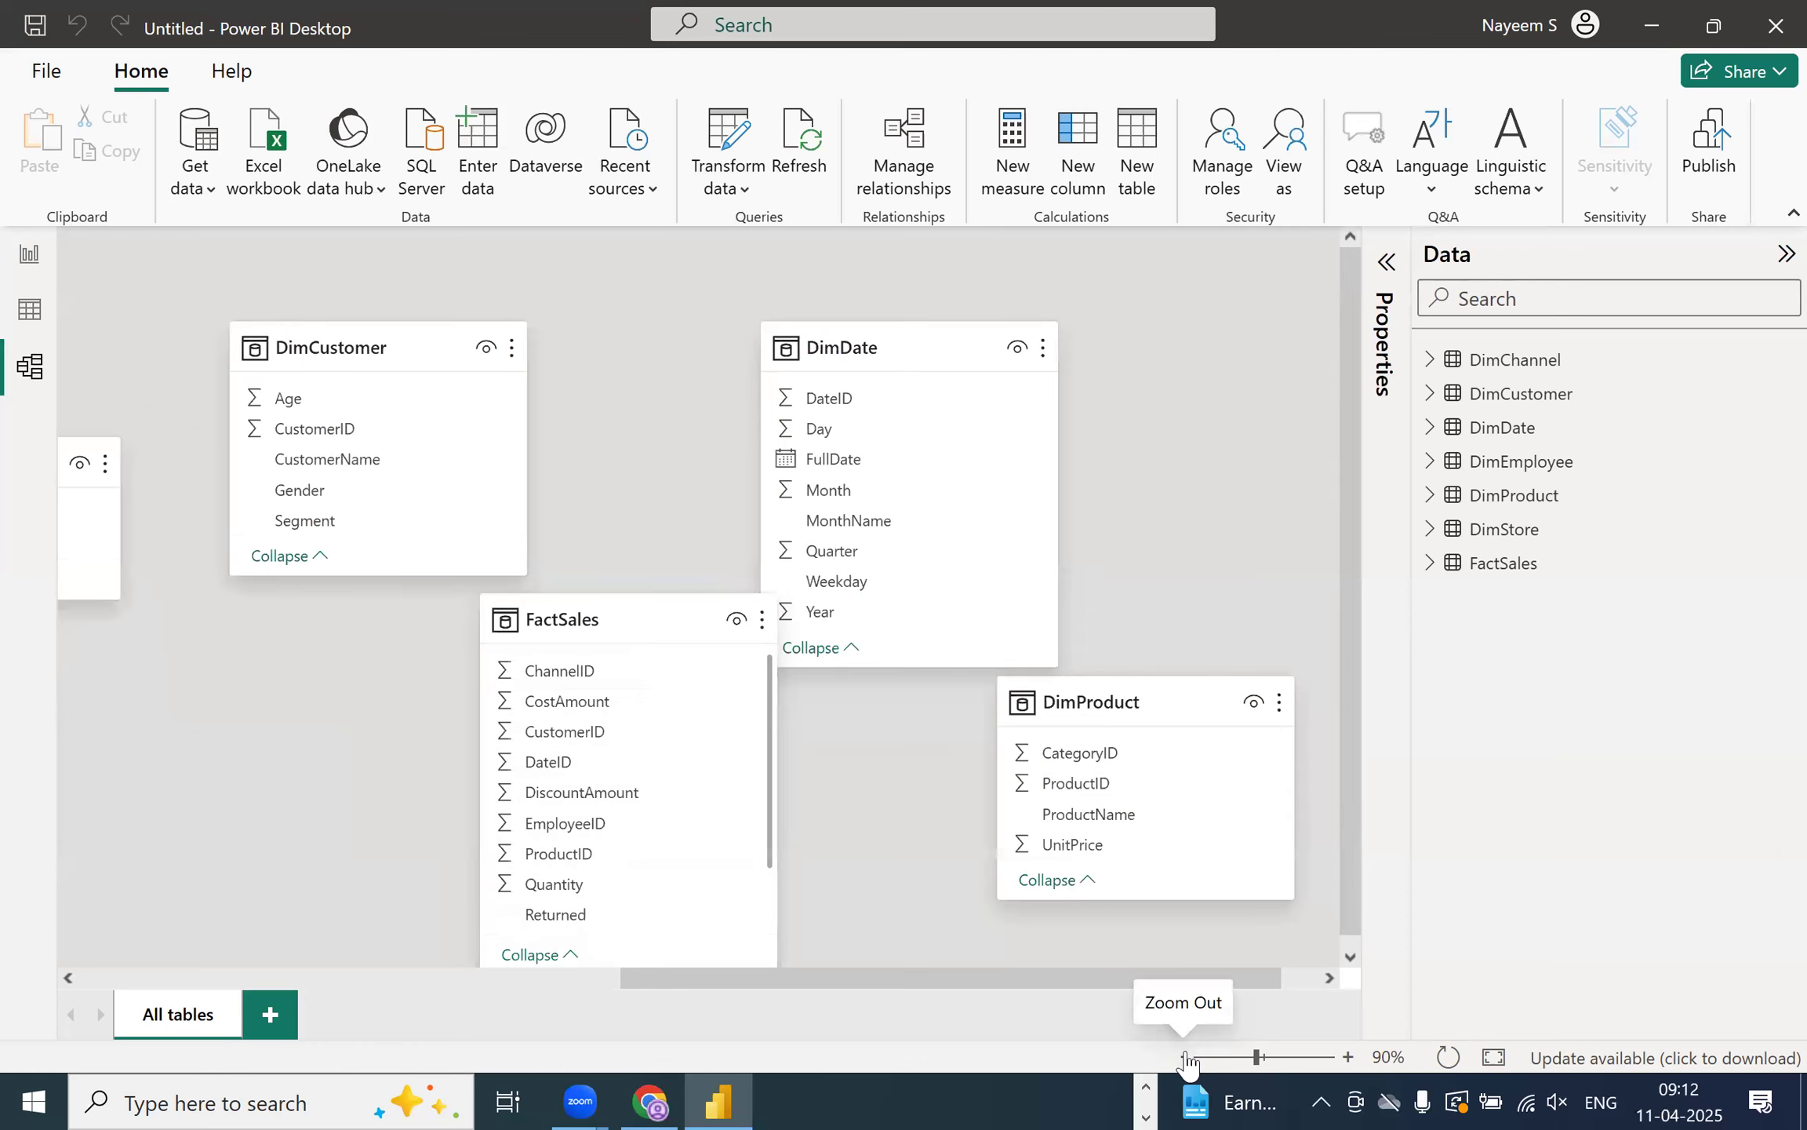
{"action": "left_click", "coordinate": [1182, 1056]}
{"action": "left_click", "coordinate": [1785, 253]}
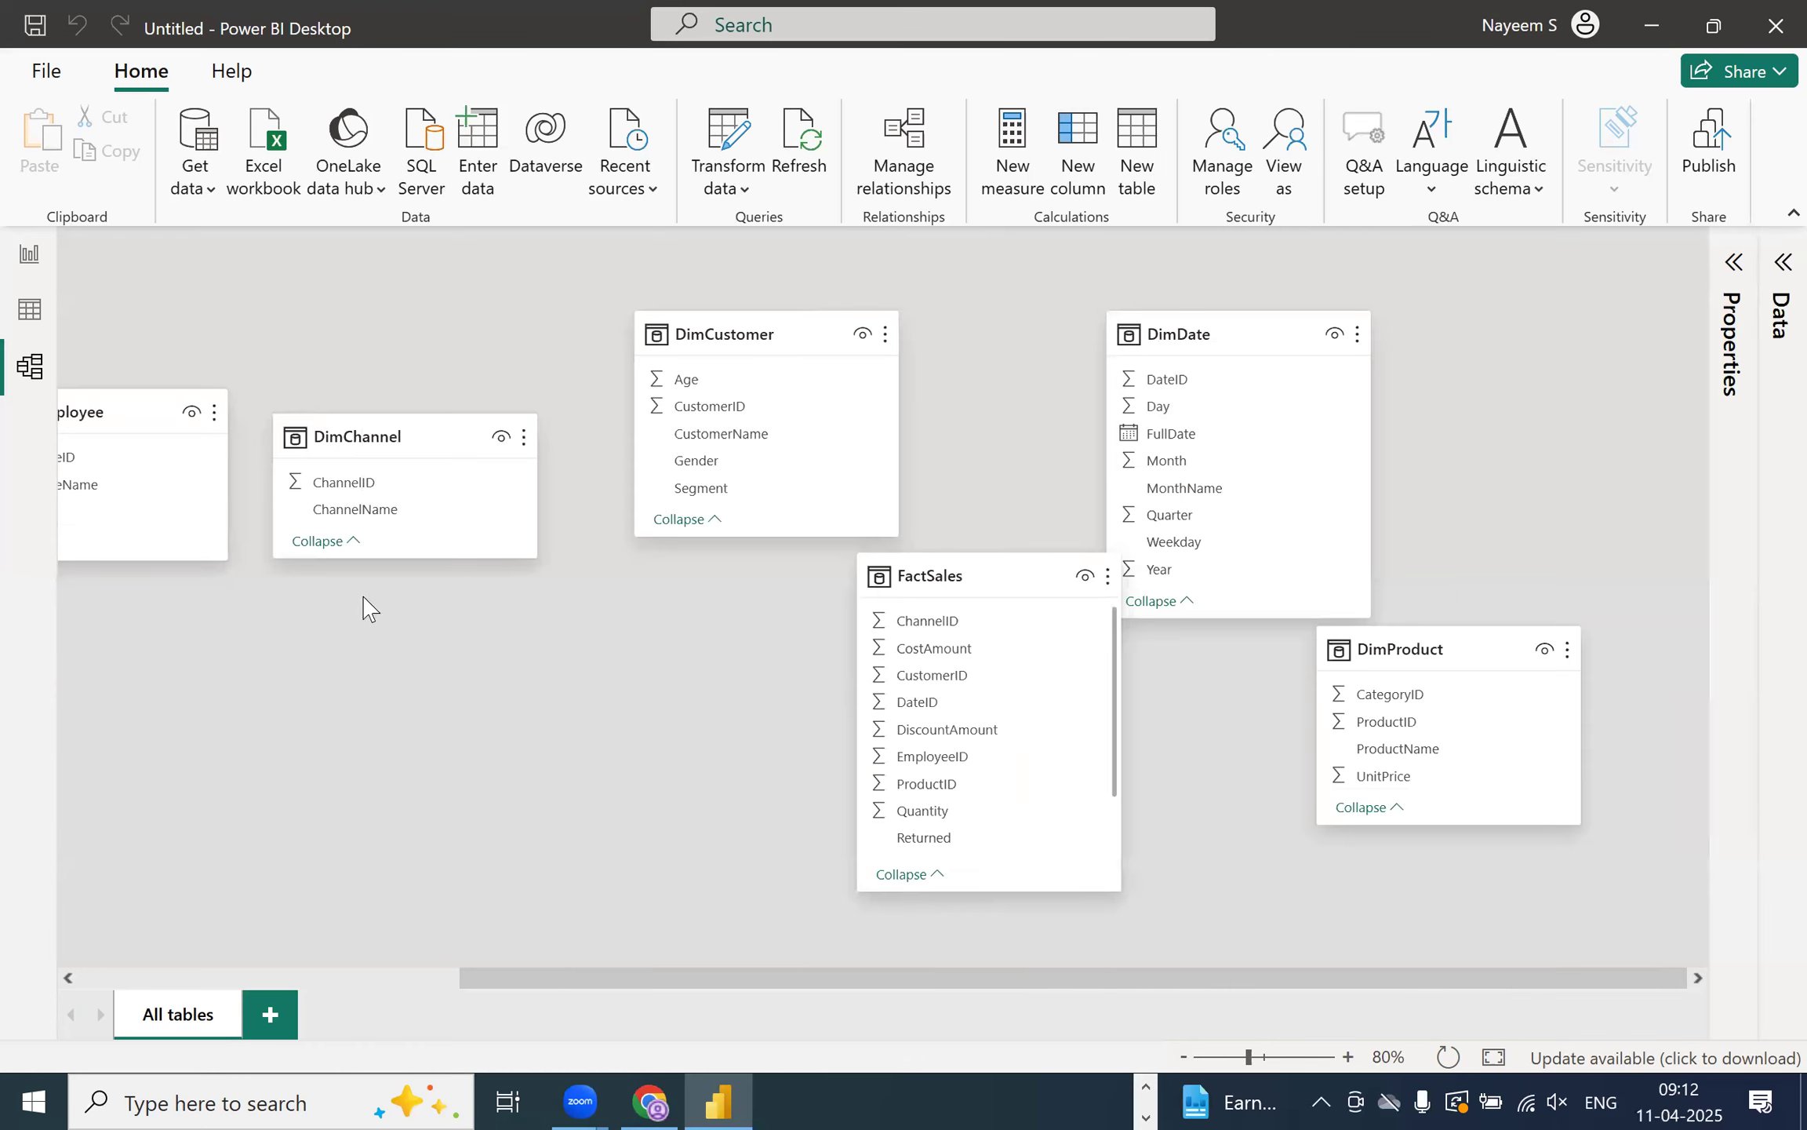
{"action": "left_click_drag", "start_coordinate": [334, 439], "coordinate": [369, 764]}
{"action": "left_click_drag", "start_coordinate": [80, 411], "coordinate": [246, 486]}
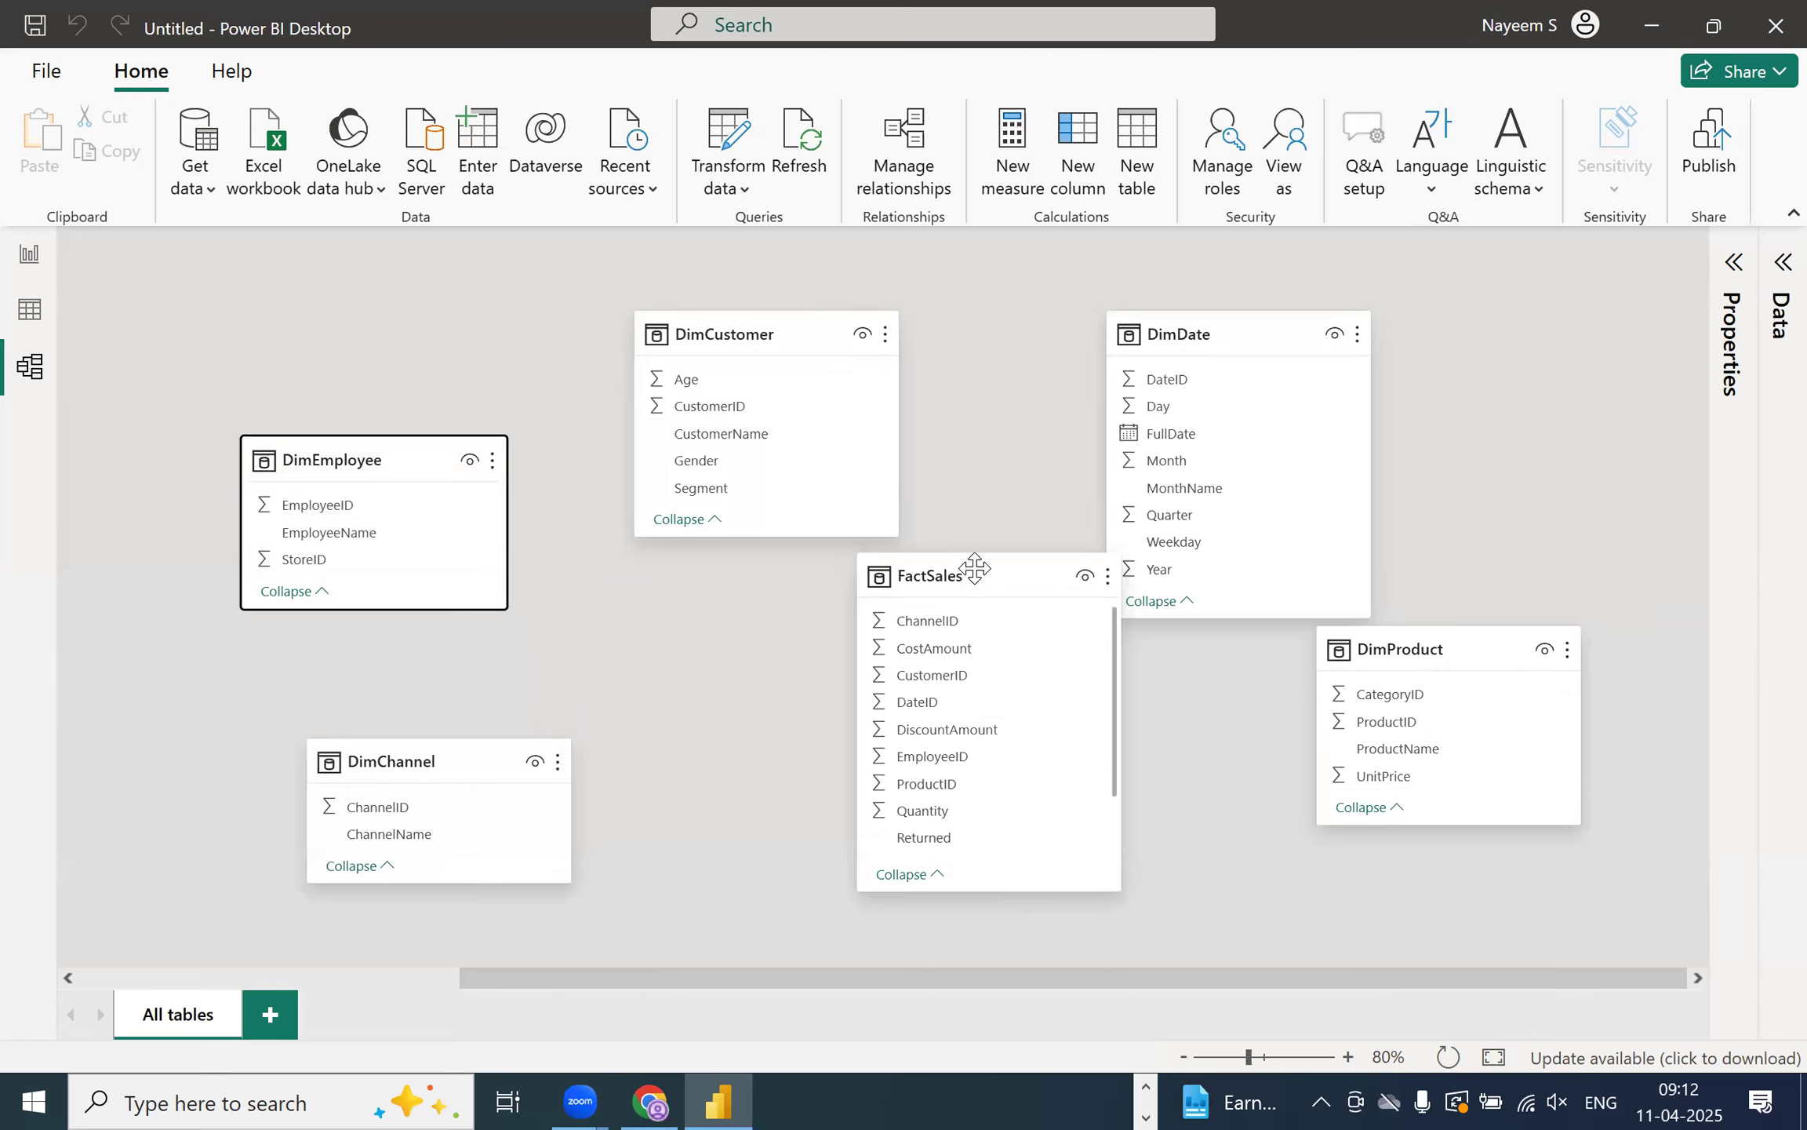
- Space out FactSales, DimDate, DimProduct, DimCustomer and DimEmployee in the diagram so that the tables no longer overlap
{"action": "left_click_drag", "start_coordinate": [975, 567], "coordinate": [907, 587]}
{"action": "left_click_drag", "start_coordinate": [1230, 332], "coordinate": [1234, 229]}
{"action": "left_click_drag", "start_coordinate": [1415, 691], "coordinate": [1424, 727]}
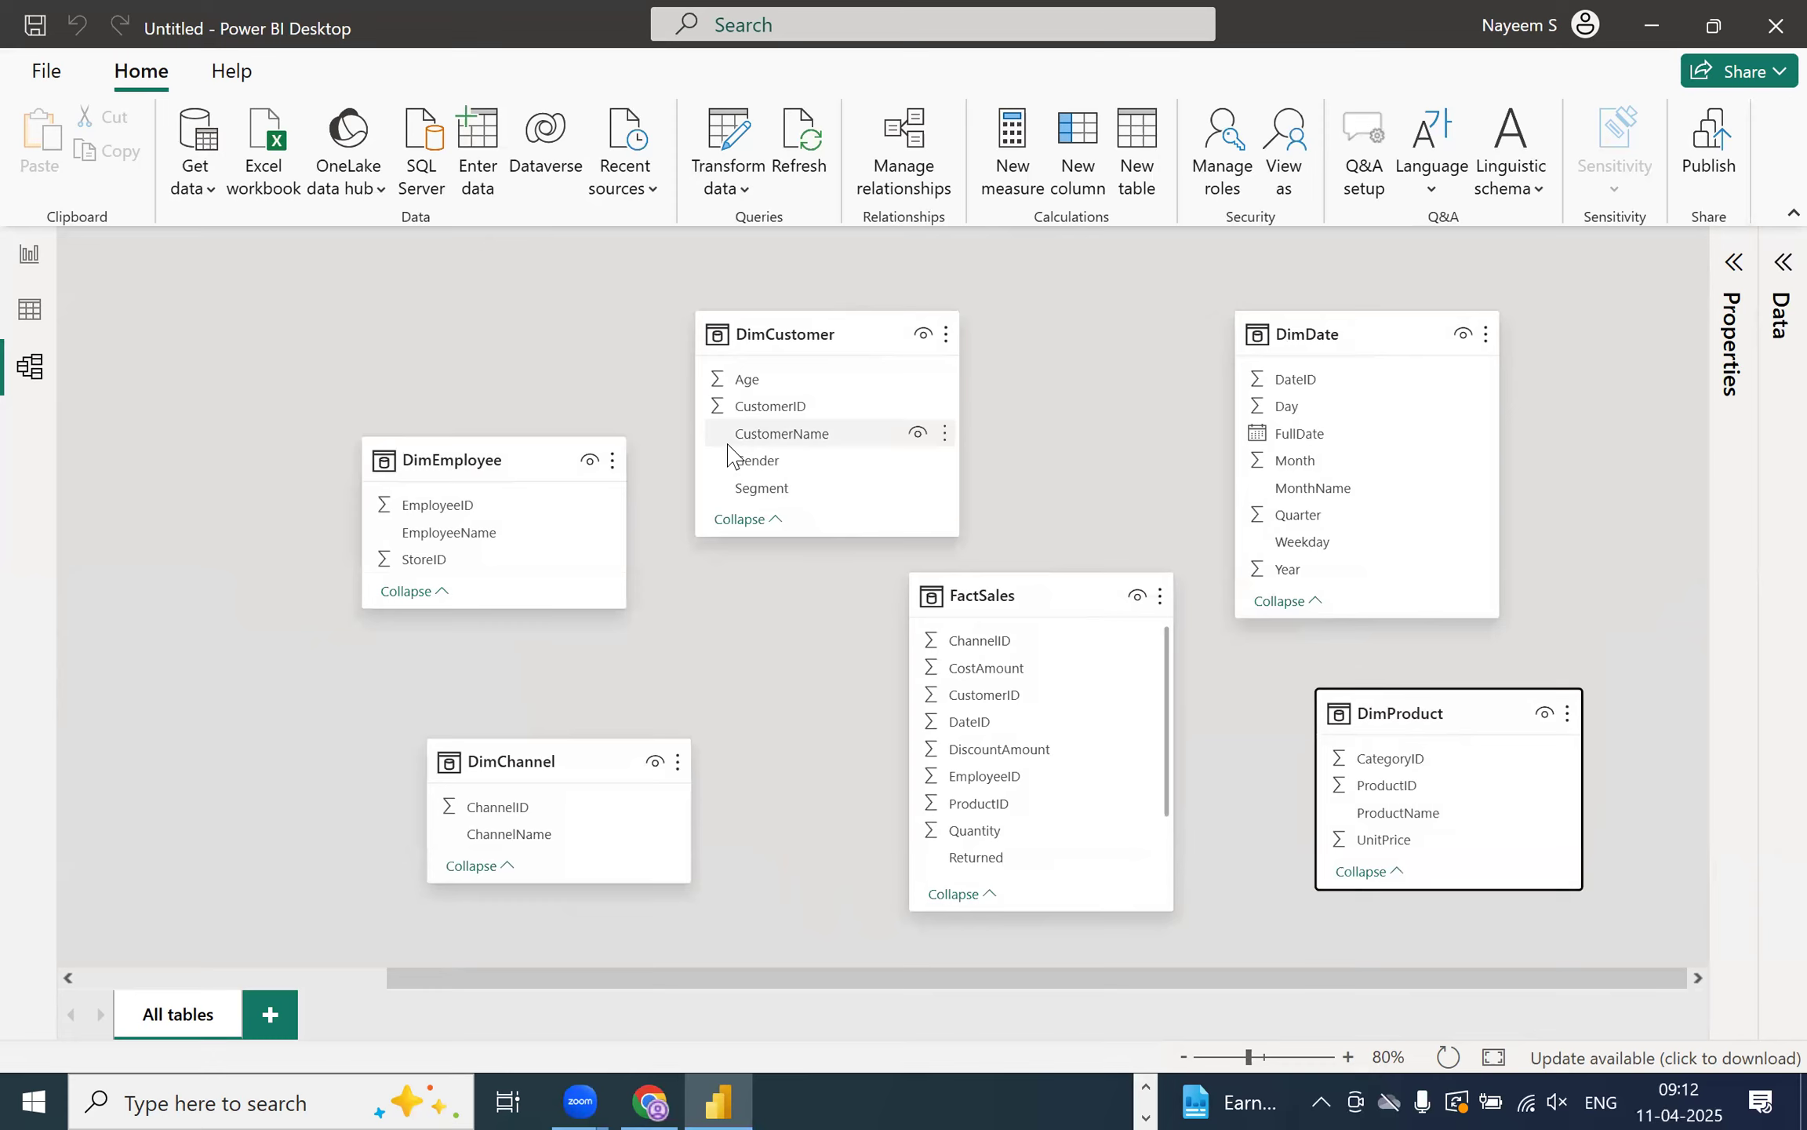
{"action": "left_click_drag", "start_coordinate": [807, 322], "coordinate": [792, 322]}
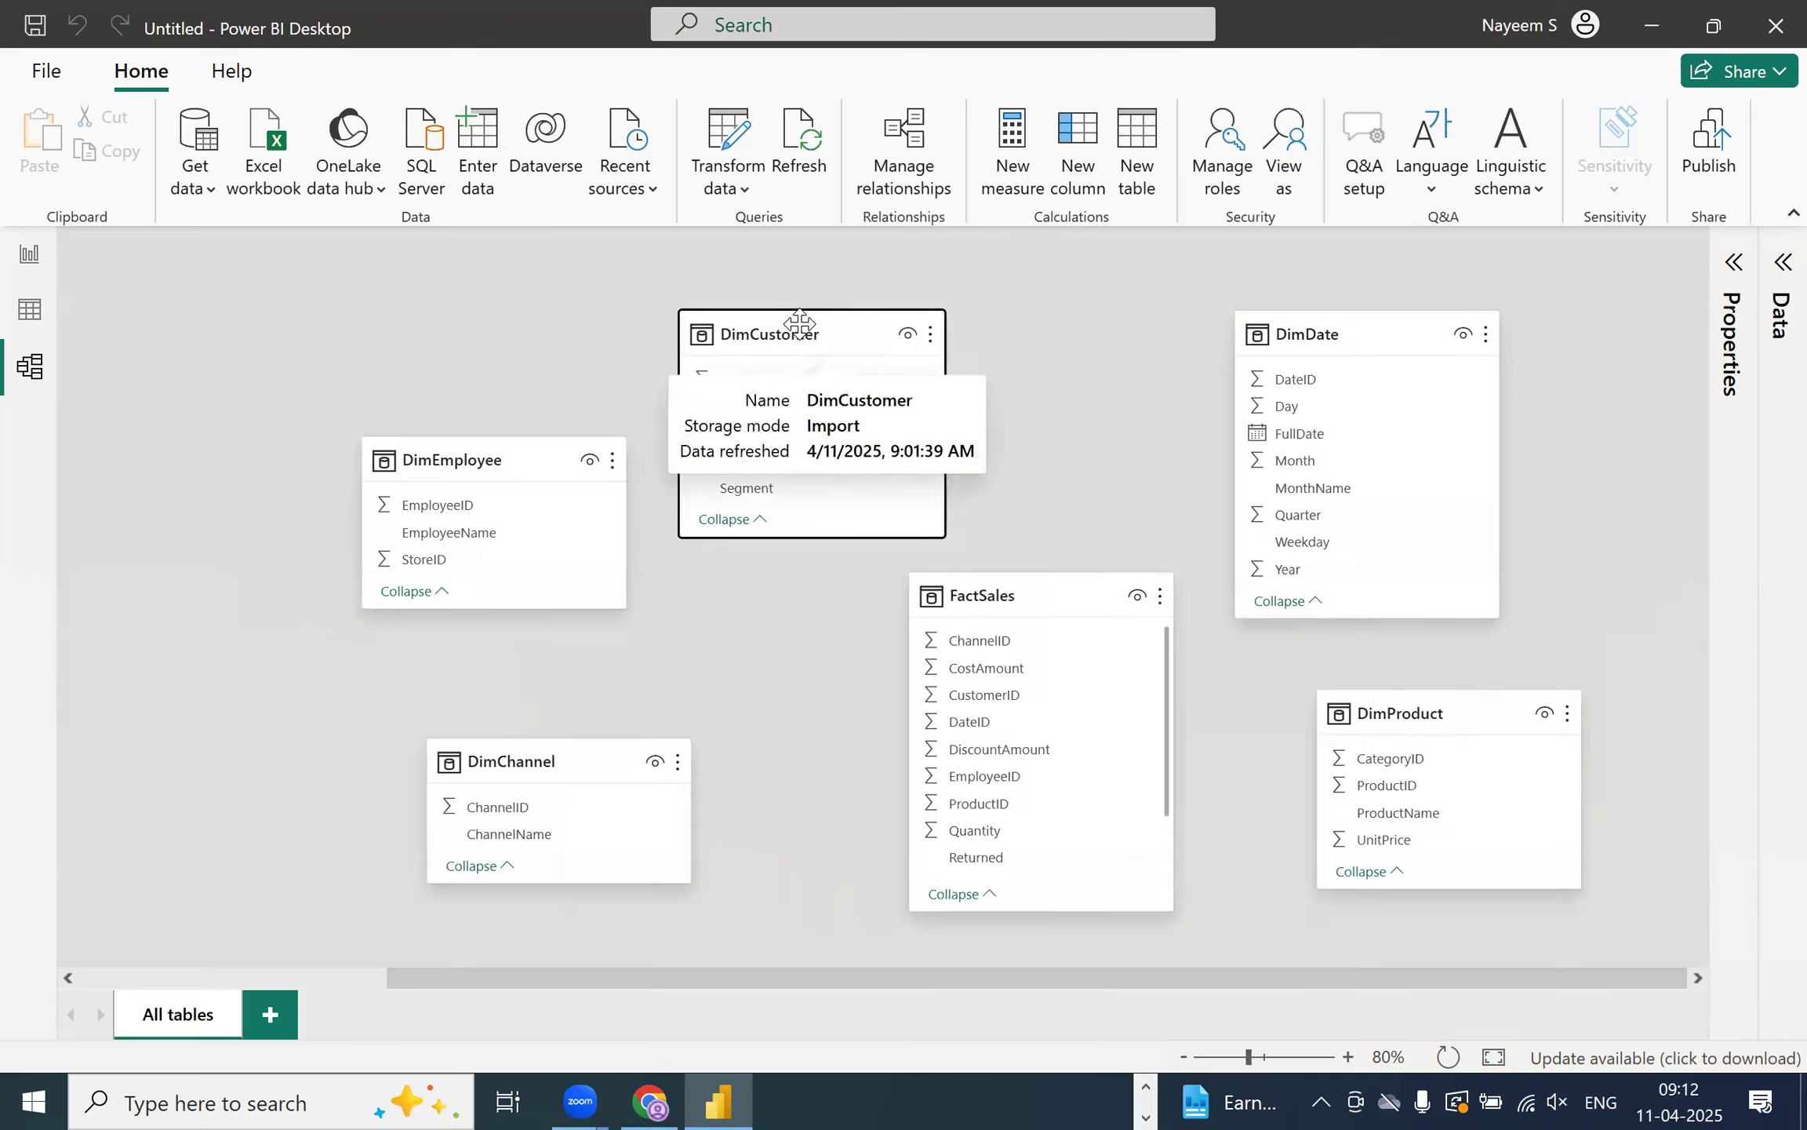
{"action": "left_click", "coordinate": [413, 467]}
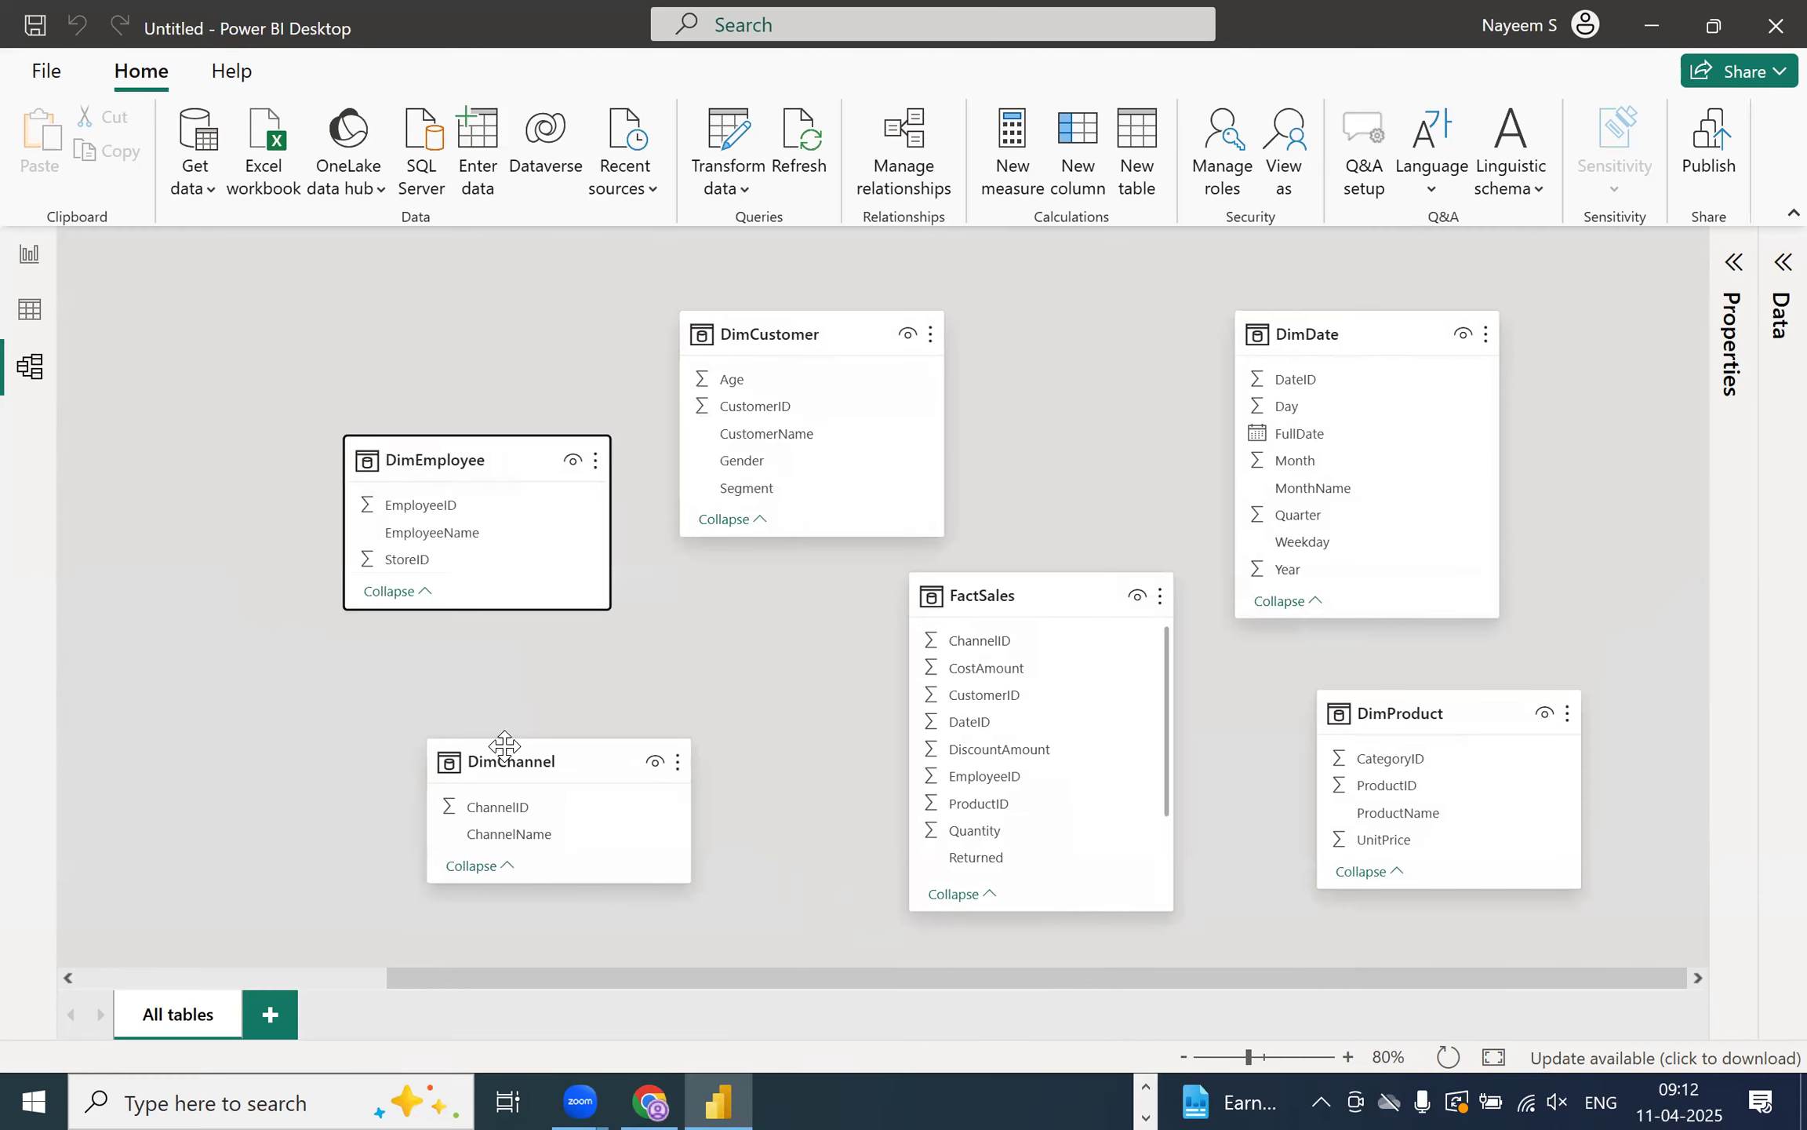
- Bring DimStore in from the far left of the diagram and stack it between DimEmployee above and DimChannel below
{"action": "left_click_drag", "start_coordinate": [513, 978], "coordinate": [94, 973]}
{"action": "left_click_drag", "start_coordinate": [192, 398], "coordinate": [1048, 619]}
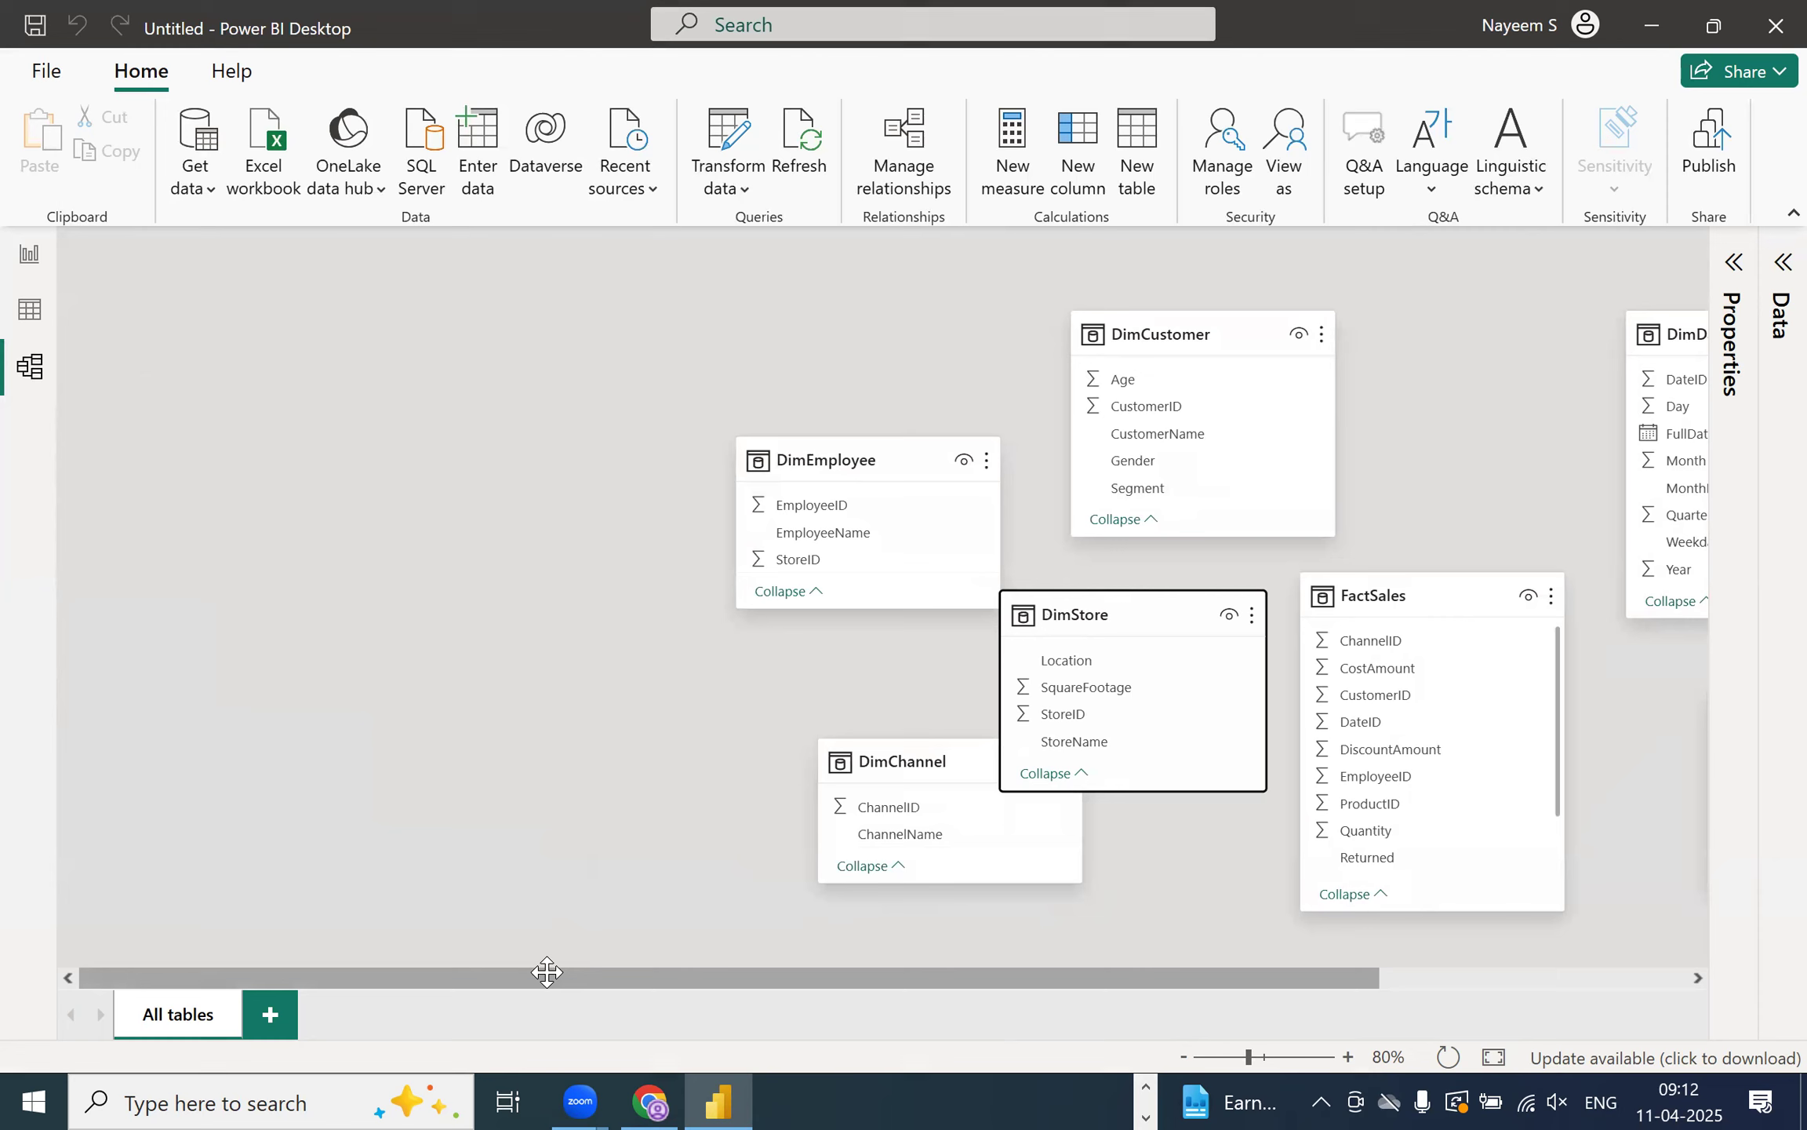
{"action": "left_click_drag", "start_coordinate": [546, 974], "coordinate": [855, 975]}
{"action": "left_click_drag", "start_coordinate": [477, 461], "coordinate": [389, 337]}
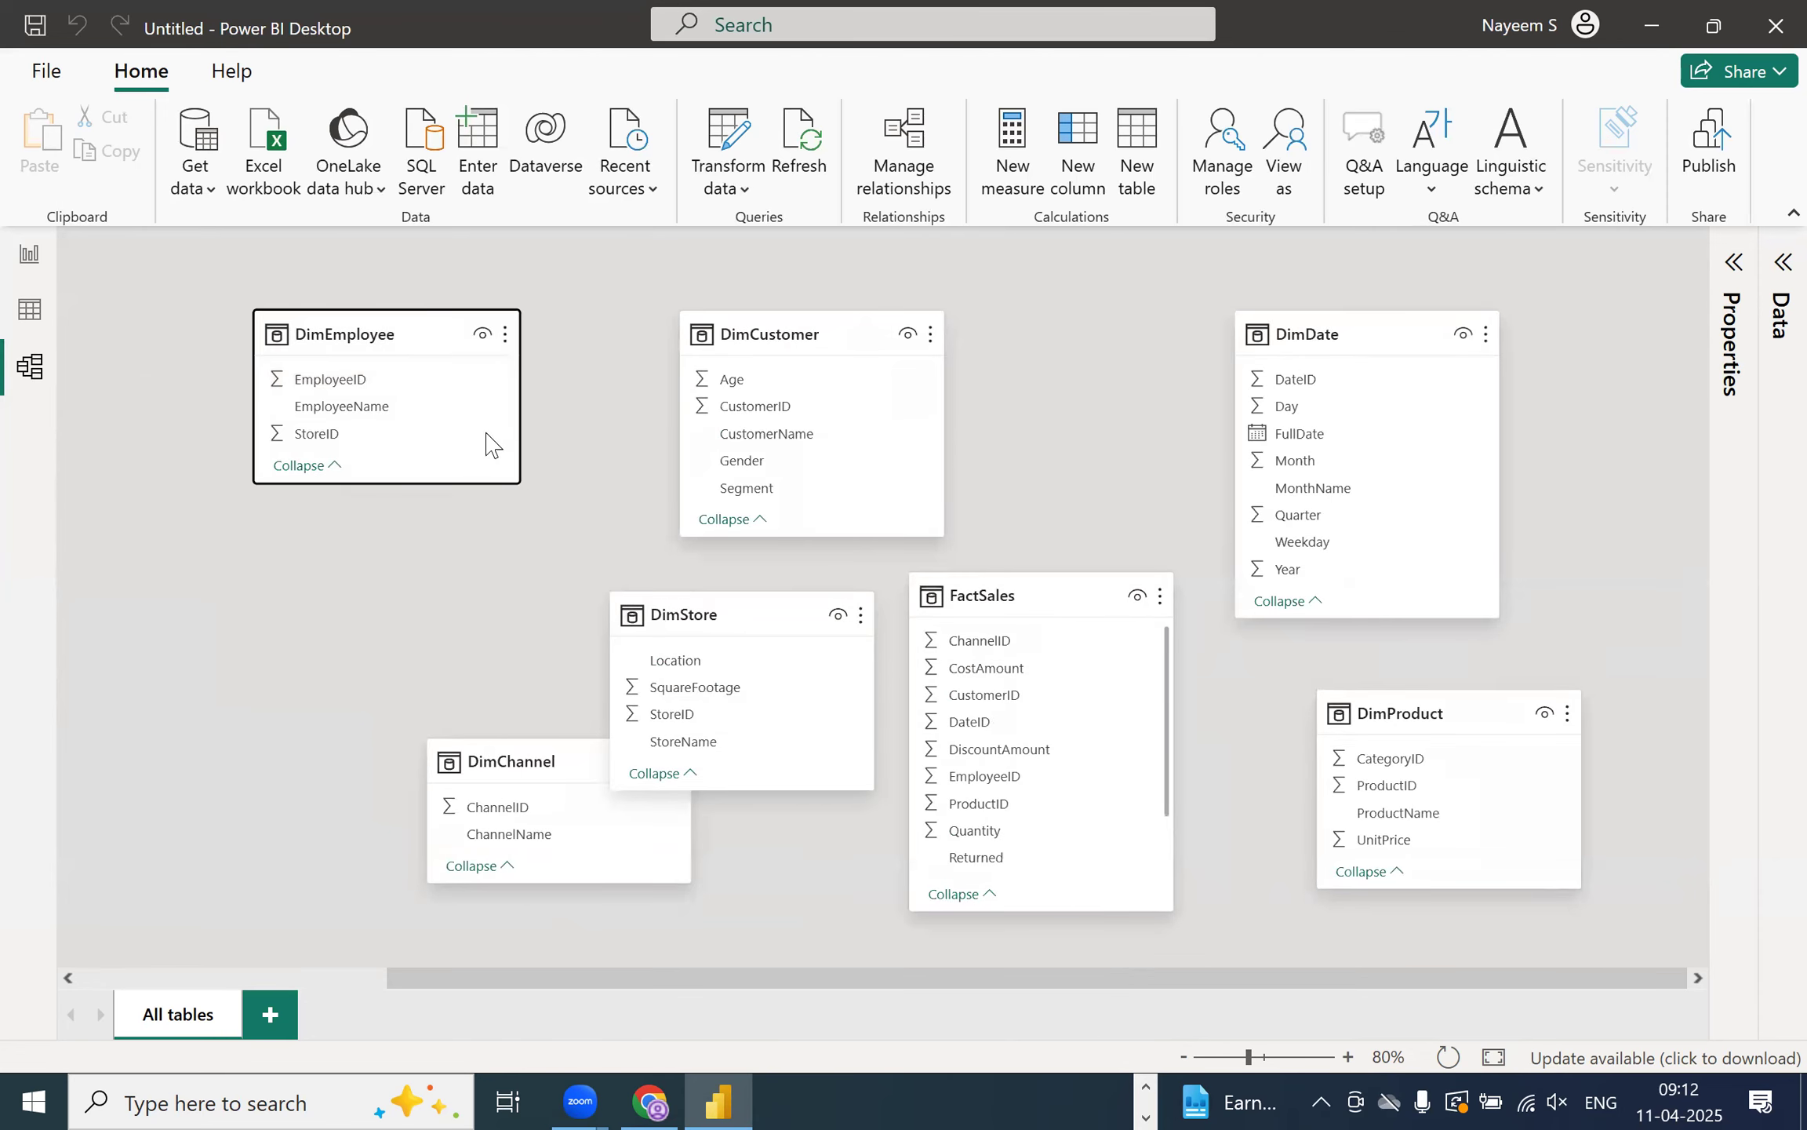
{"action": "left_click_drag", "start_coordinate": [685, 629], "coordinate": [345, 600]}
{"action": "left_click_drag", "start_coordinate": [585, 743], "coordinate": [585, 883]}
- Centre FactSales among the dimension tables, adjusting DimCustomer, DimEmployee and DimDate above it and DimProduct on its right
{"action": "left_click_drag", "start_coordinate": [996, 579], "coordinate": [894, 644]}
{"action": "left_click_drag", "start_coordinate": [757, 339], "coordinate": [823, 347]}
{"action": "left_click_drag", "start_coordinate": [345, 335], "coordinate": [466, 336]}
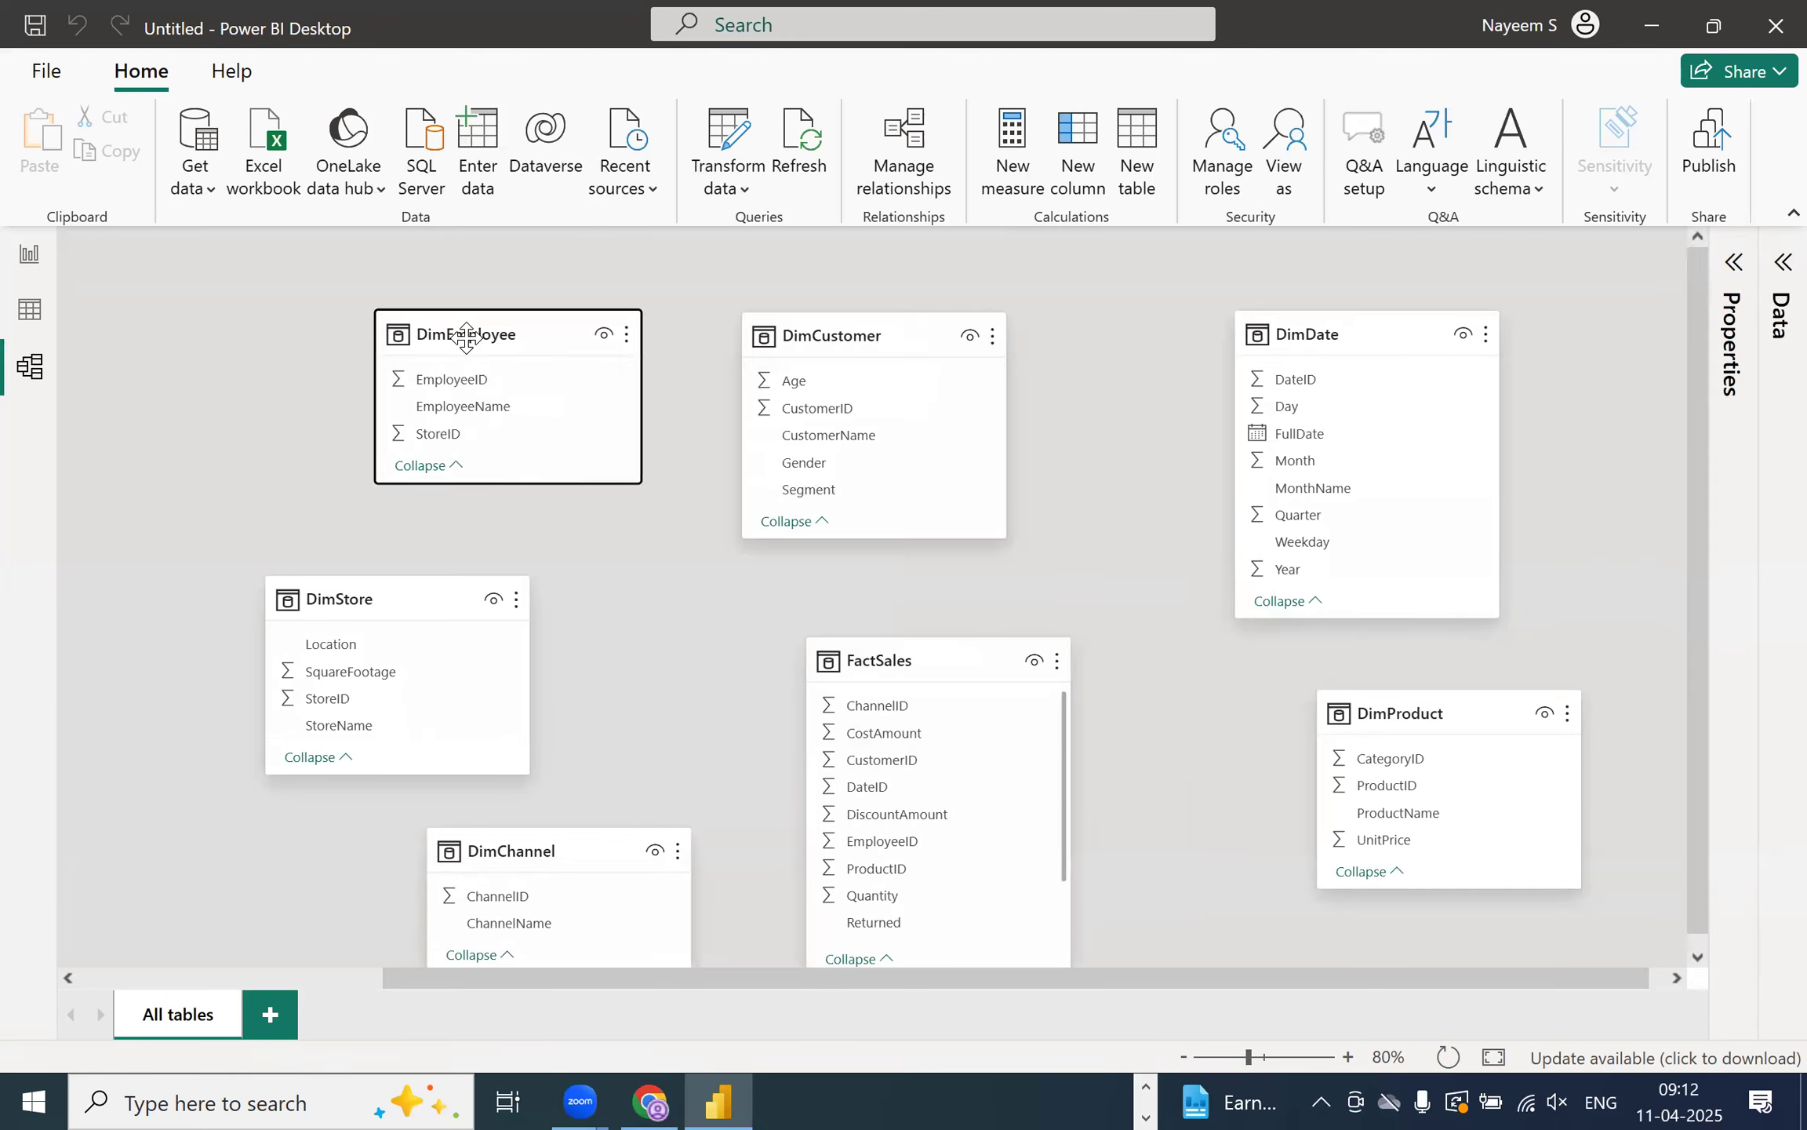
{"action": "left_click_drag", "start_coordinate": [1319, 344], "coordinate": [1336, 344]}
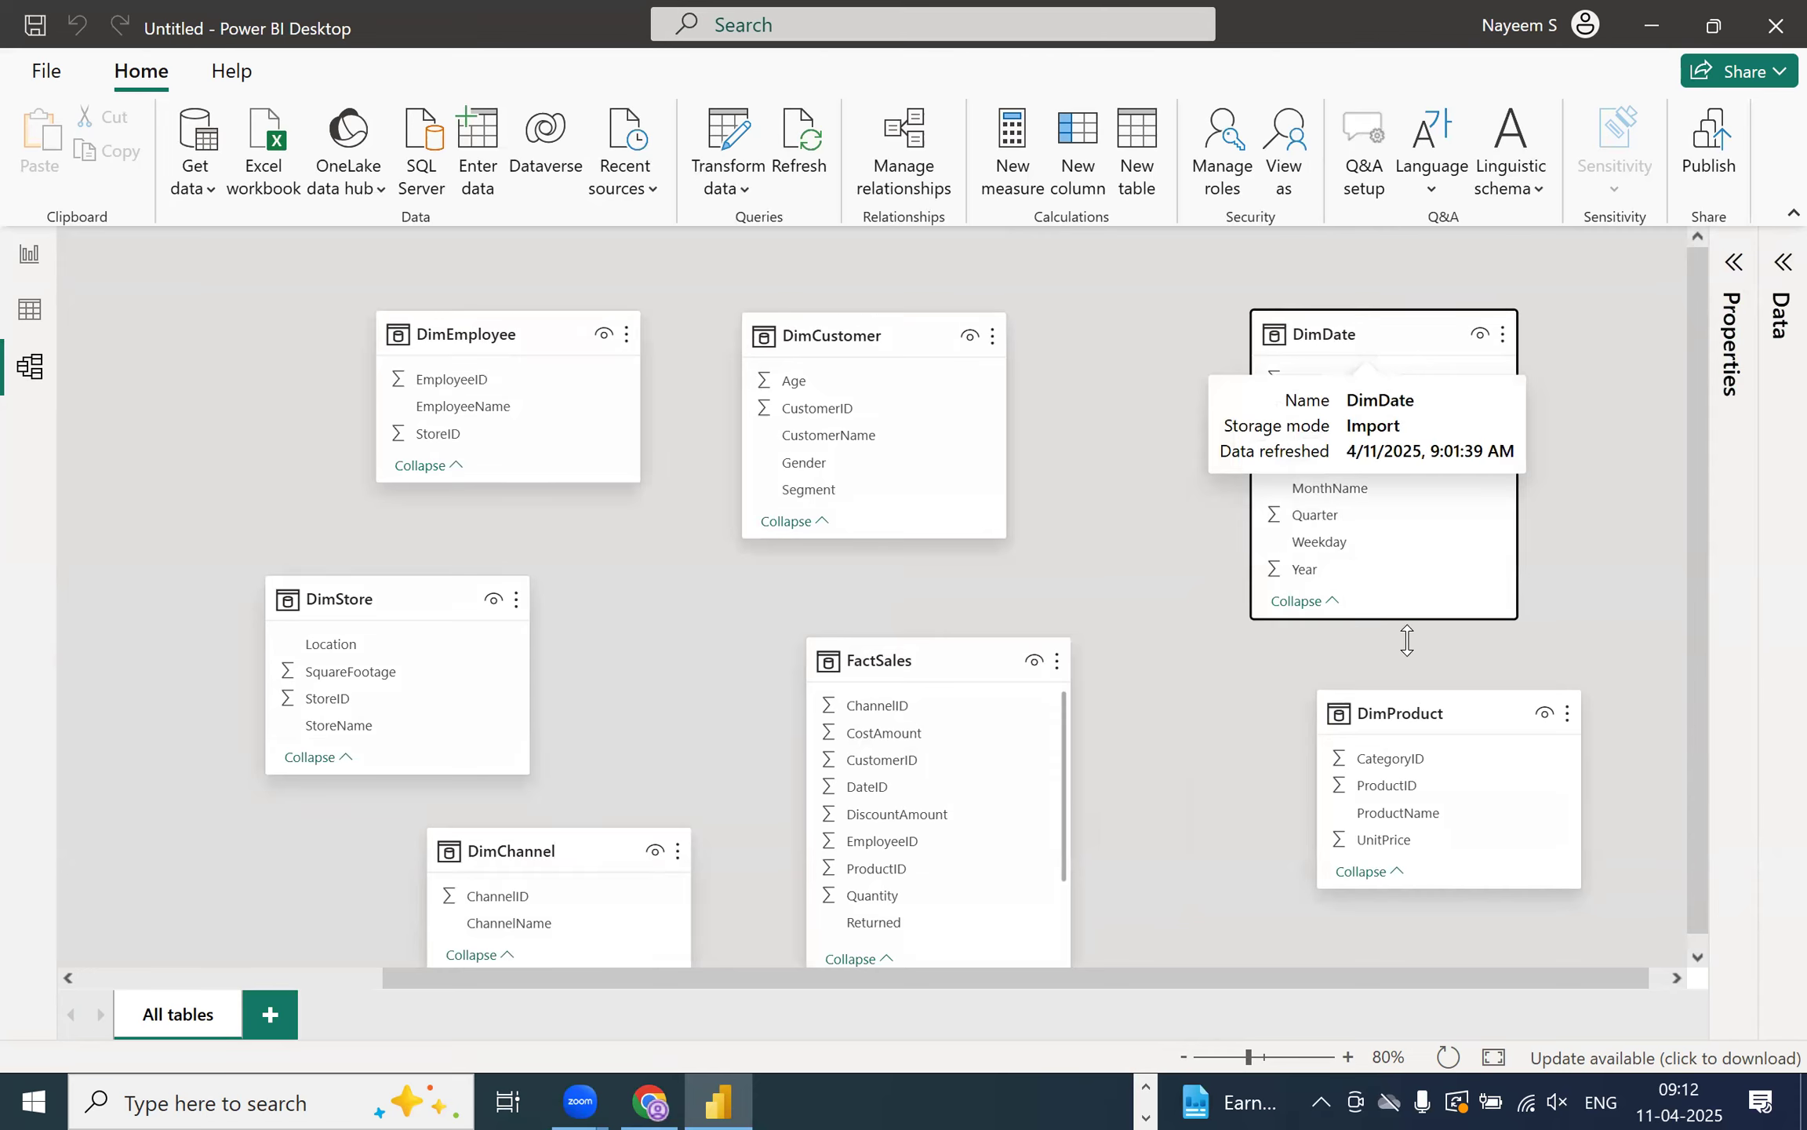
{"action": "left_click", "coordinate": [1409, 704]}
{"action": "left_click_drag", "start_coordinate": [1408, 703], "coordinate": [1403, 746]}
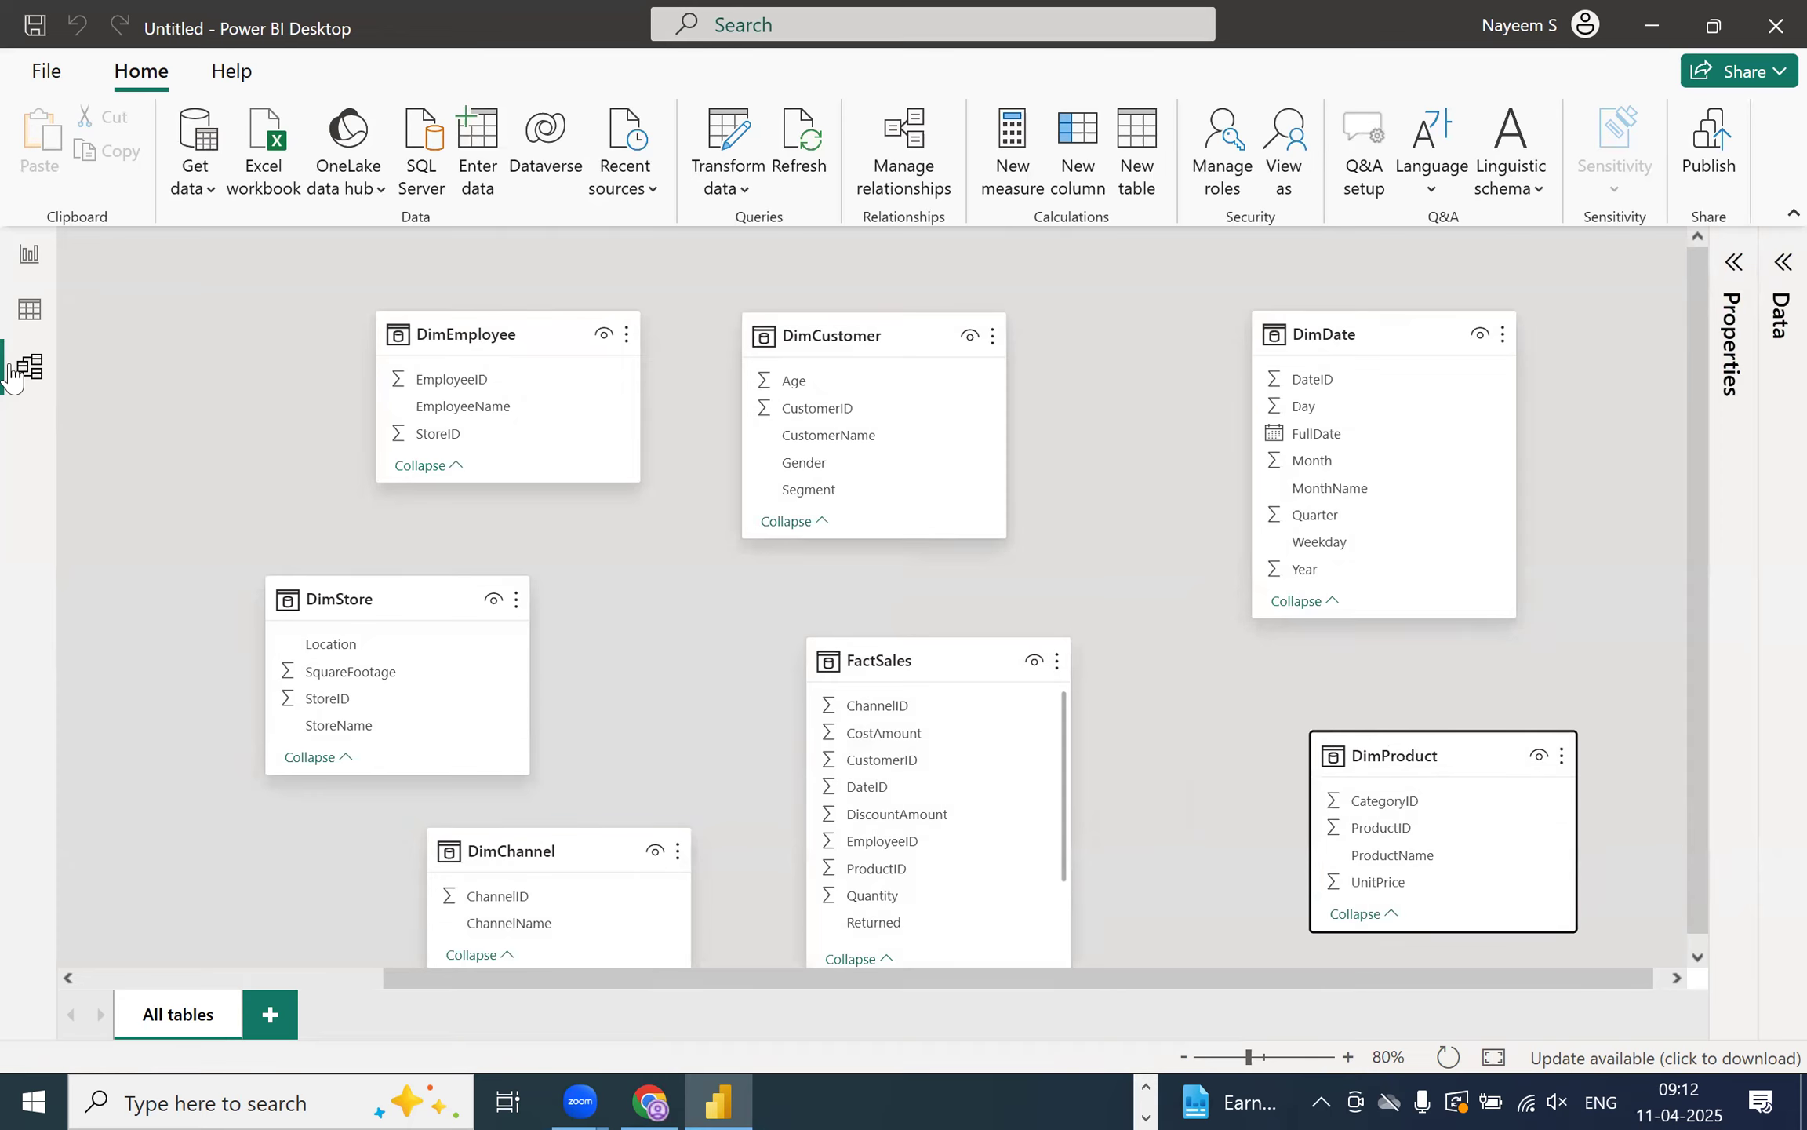
- Show FactSales in the table view and examine its rows, ID columns and sales amount columns
{"action": "left_click", "coordinate": [63, 288]}
{"action": "left_click", "coordinate": [33, 307]}
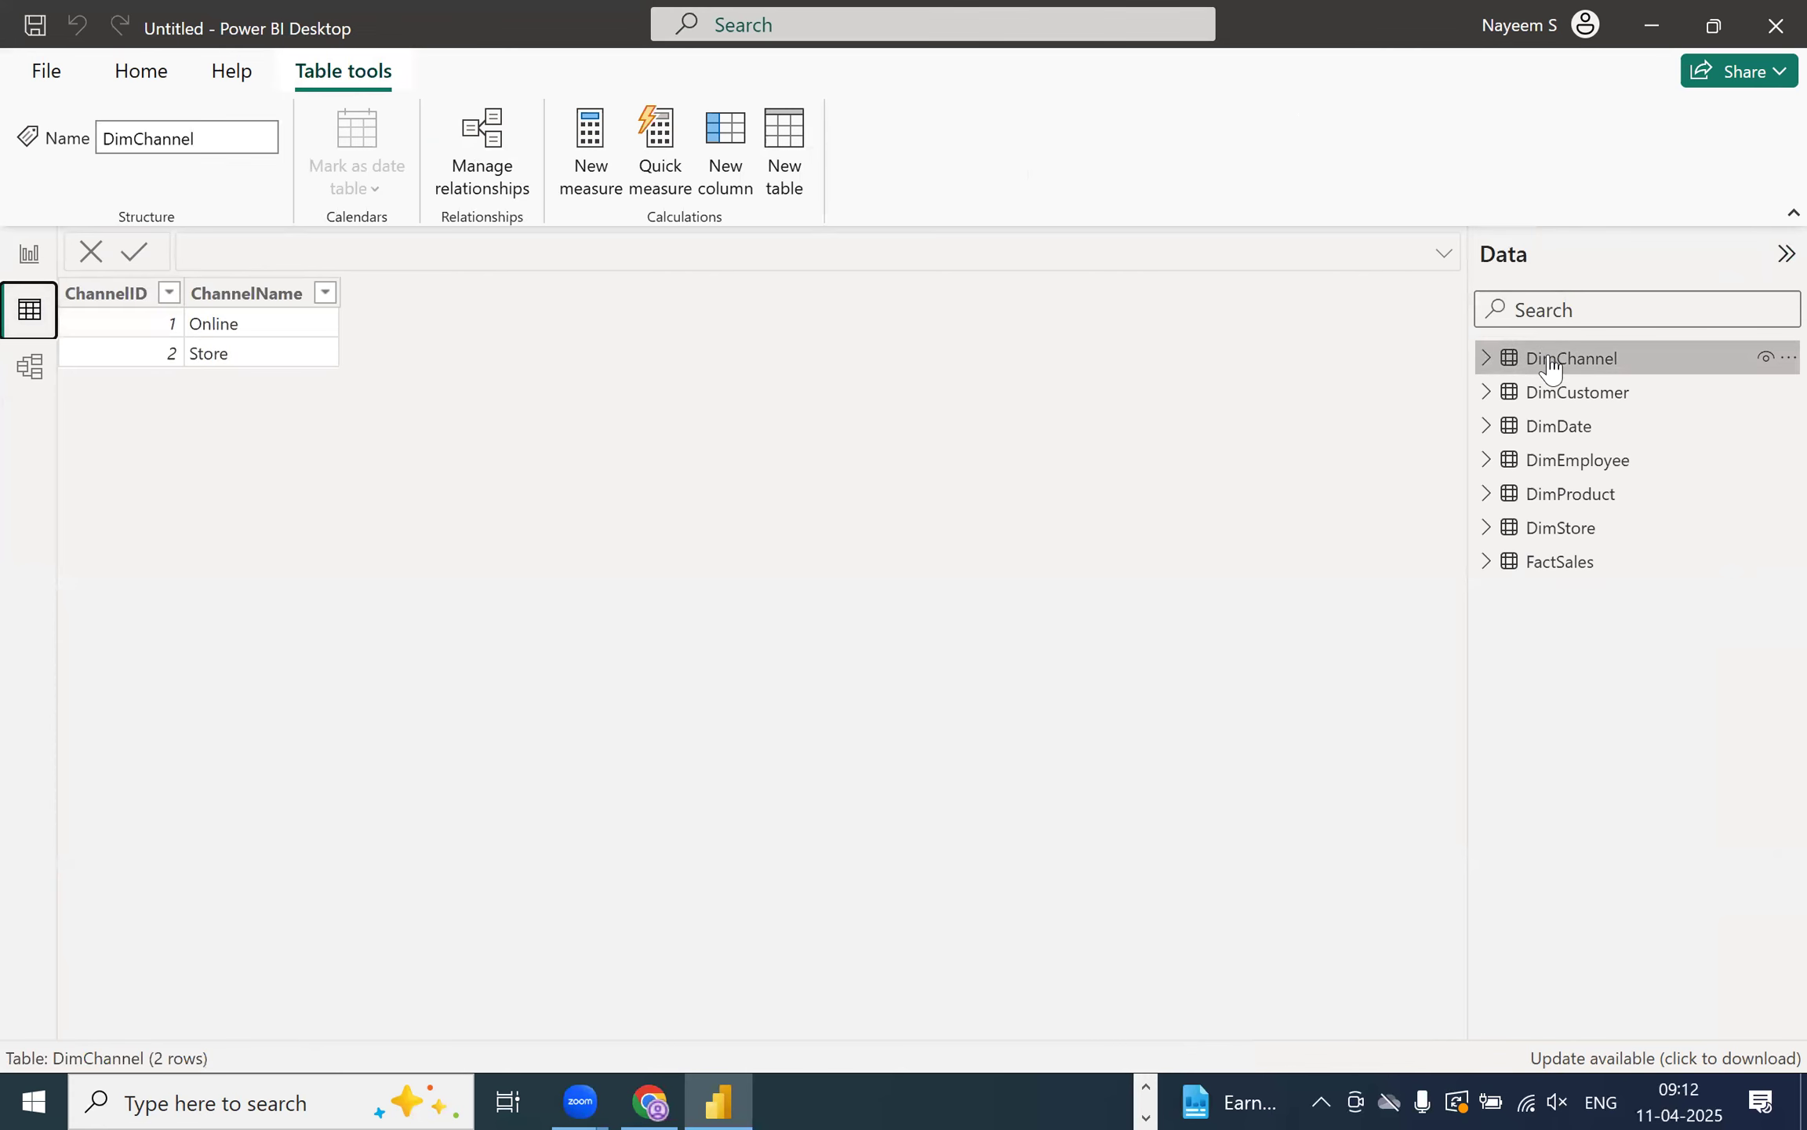
{"action": "left_click", "coordinate": [1592, 561]}
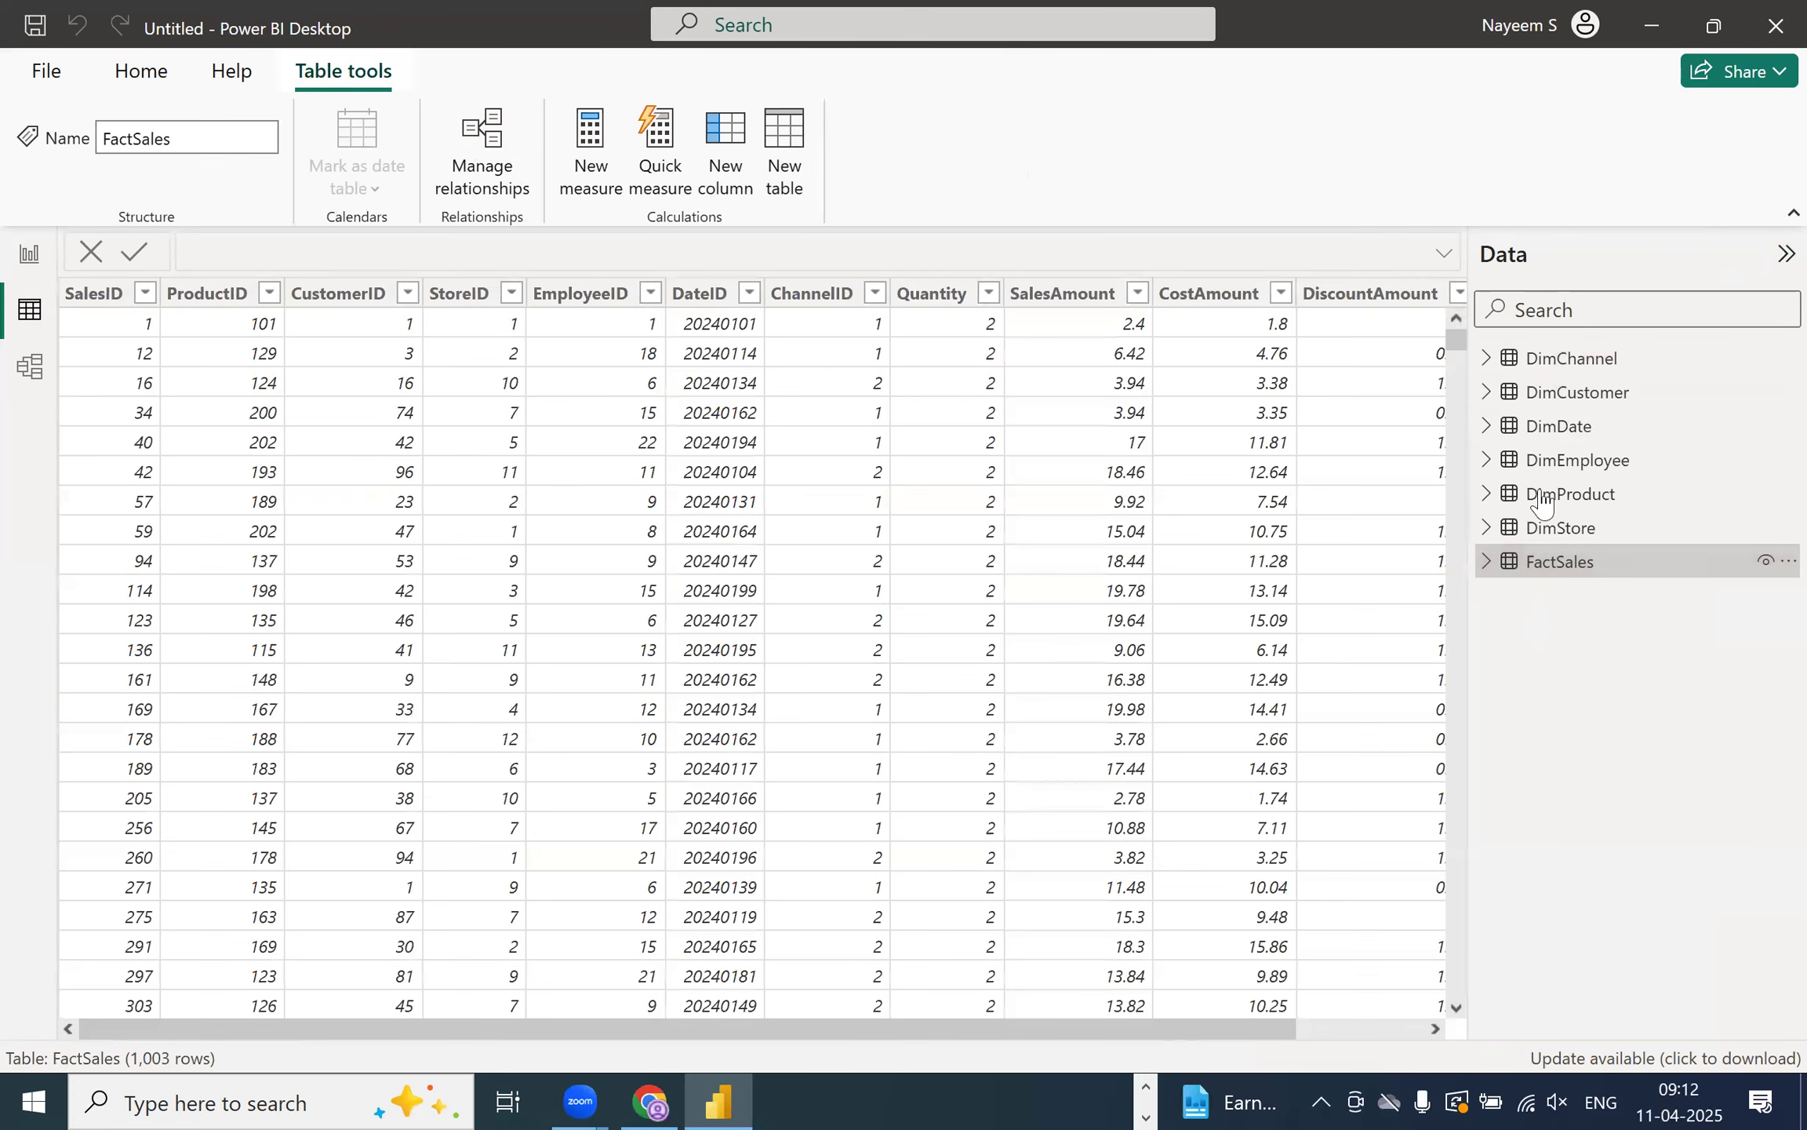
{"action": "scroll", "coordinate": [792, 698], "scroll_direction": "down", "scroll_amount": 15}
{"action": "scroll", "coordinate": [793, 698], "scroll_direction": "down", "scroll_amount": 20}
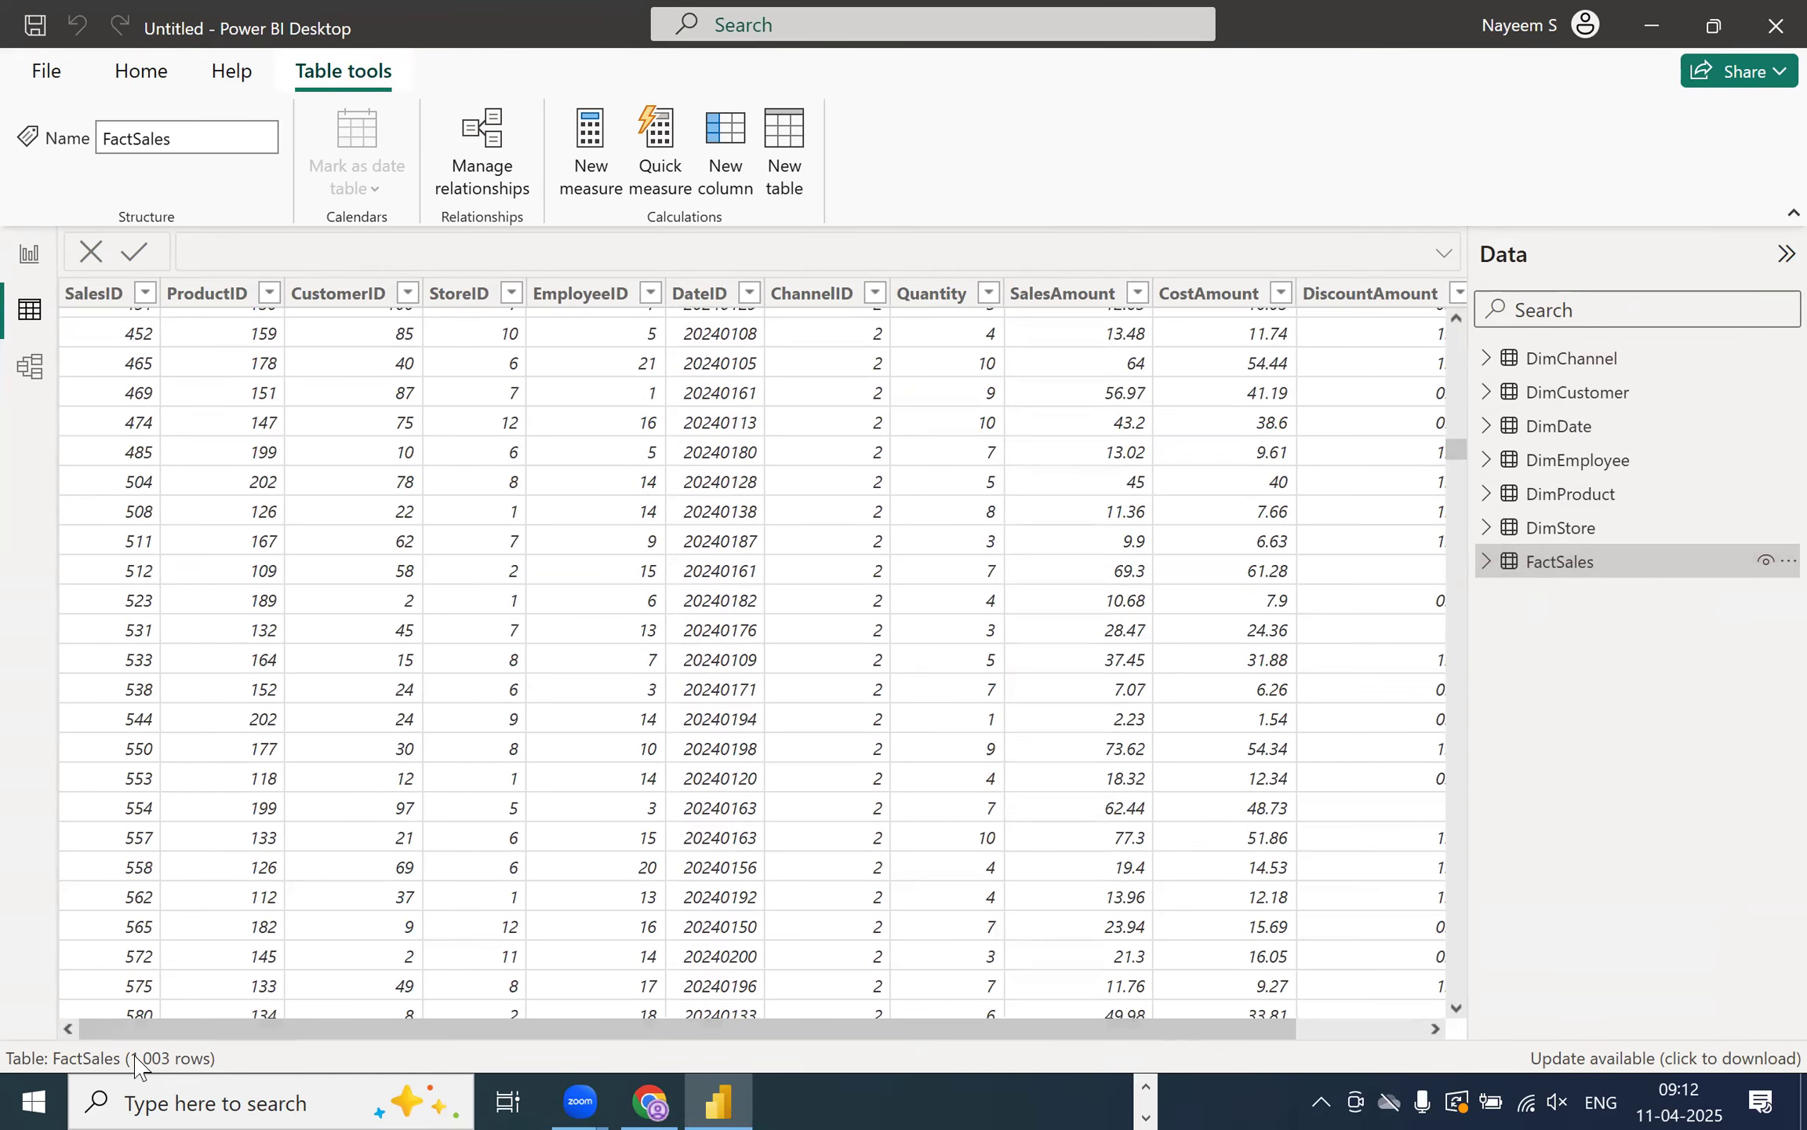
{"action": "scroll", "coordinate": [522, 657], "scroll_direction": "up", "scroll_amount": 20}
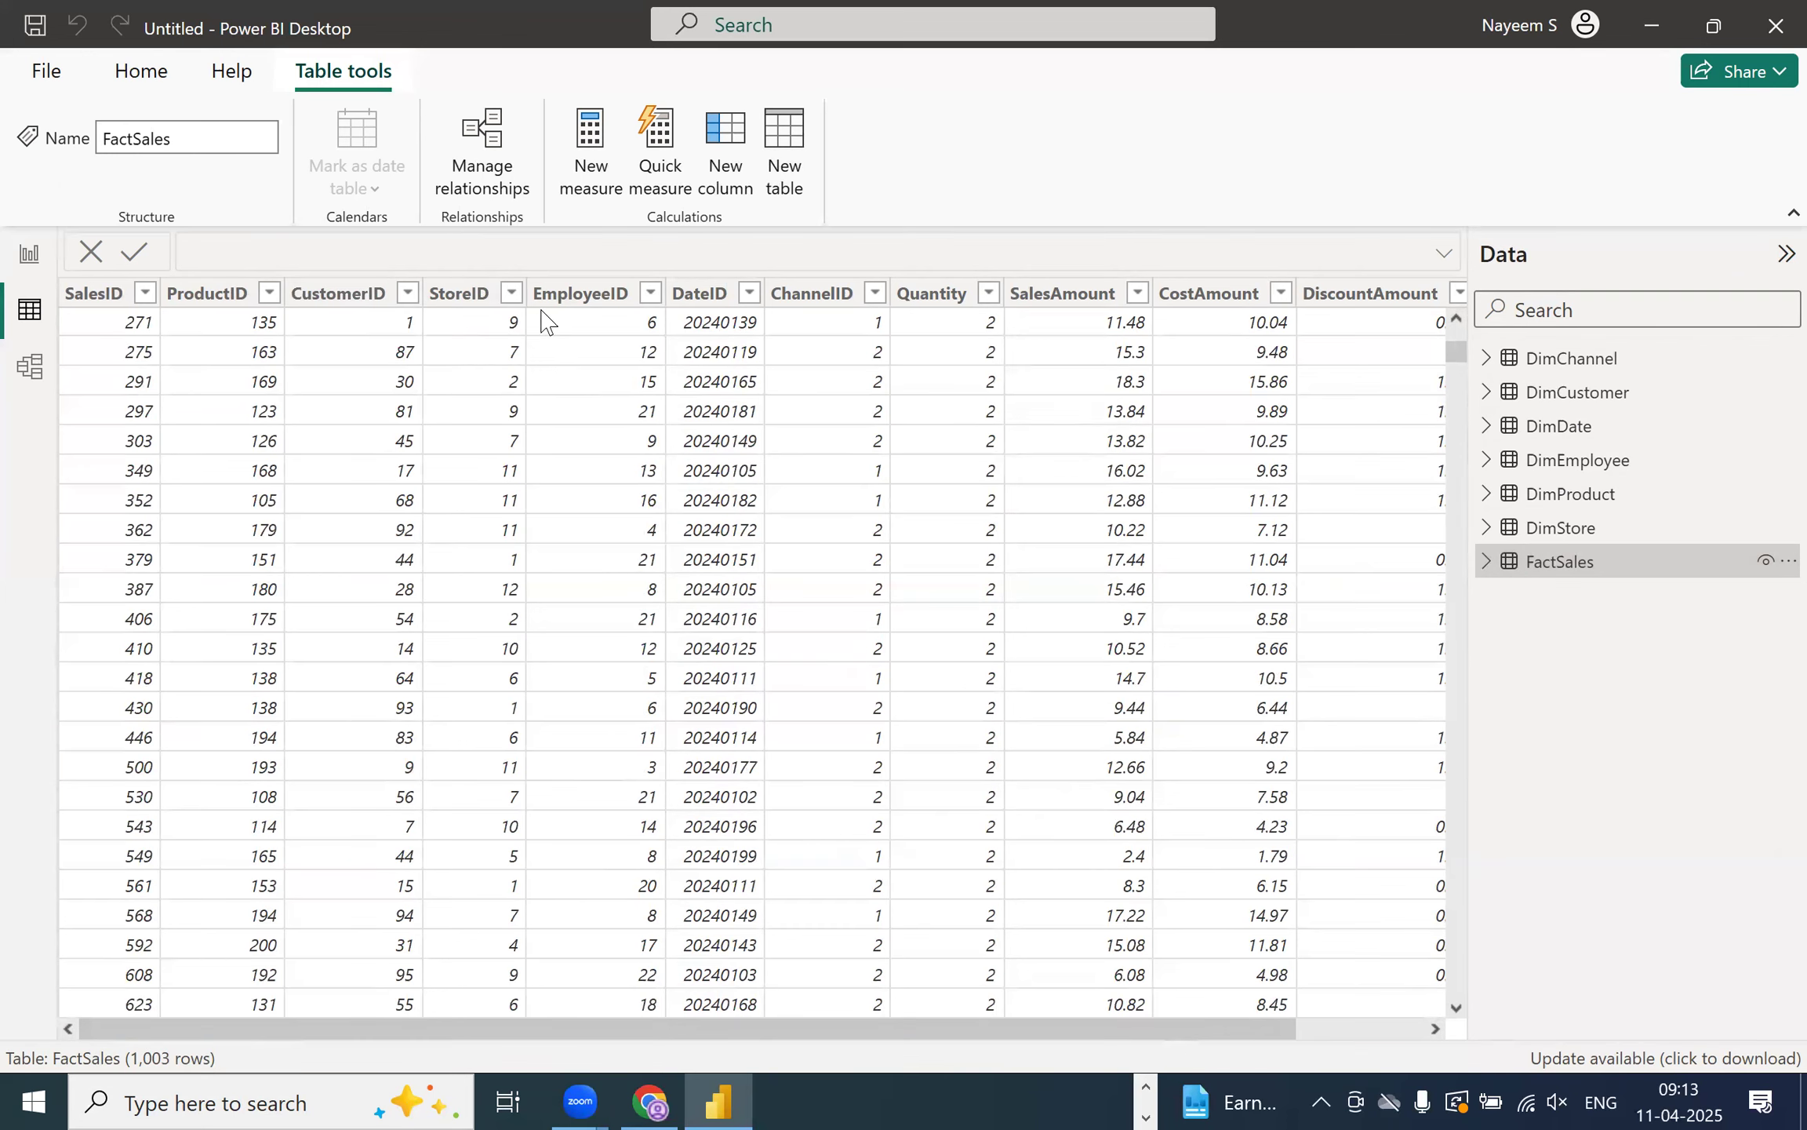
{"action": "scroll", "coordinate": [625, 665], "scroll_direction": "up", "scroll_amount": 6}
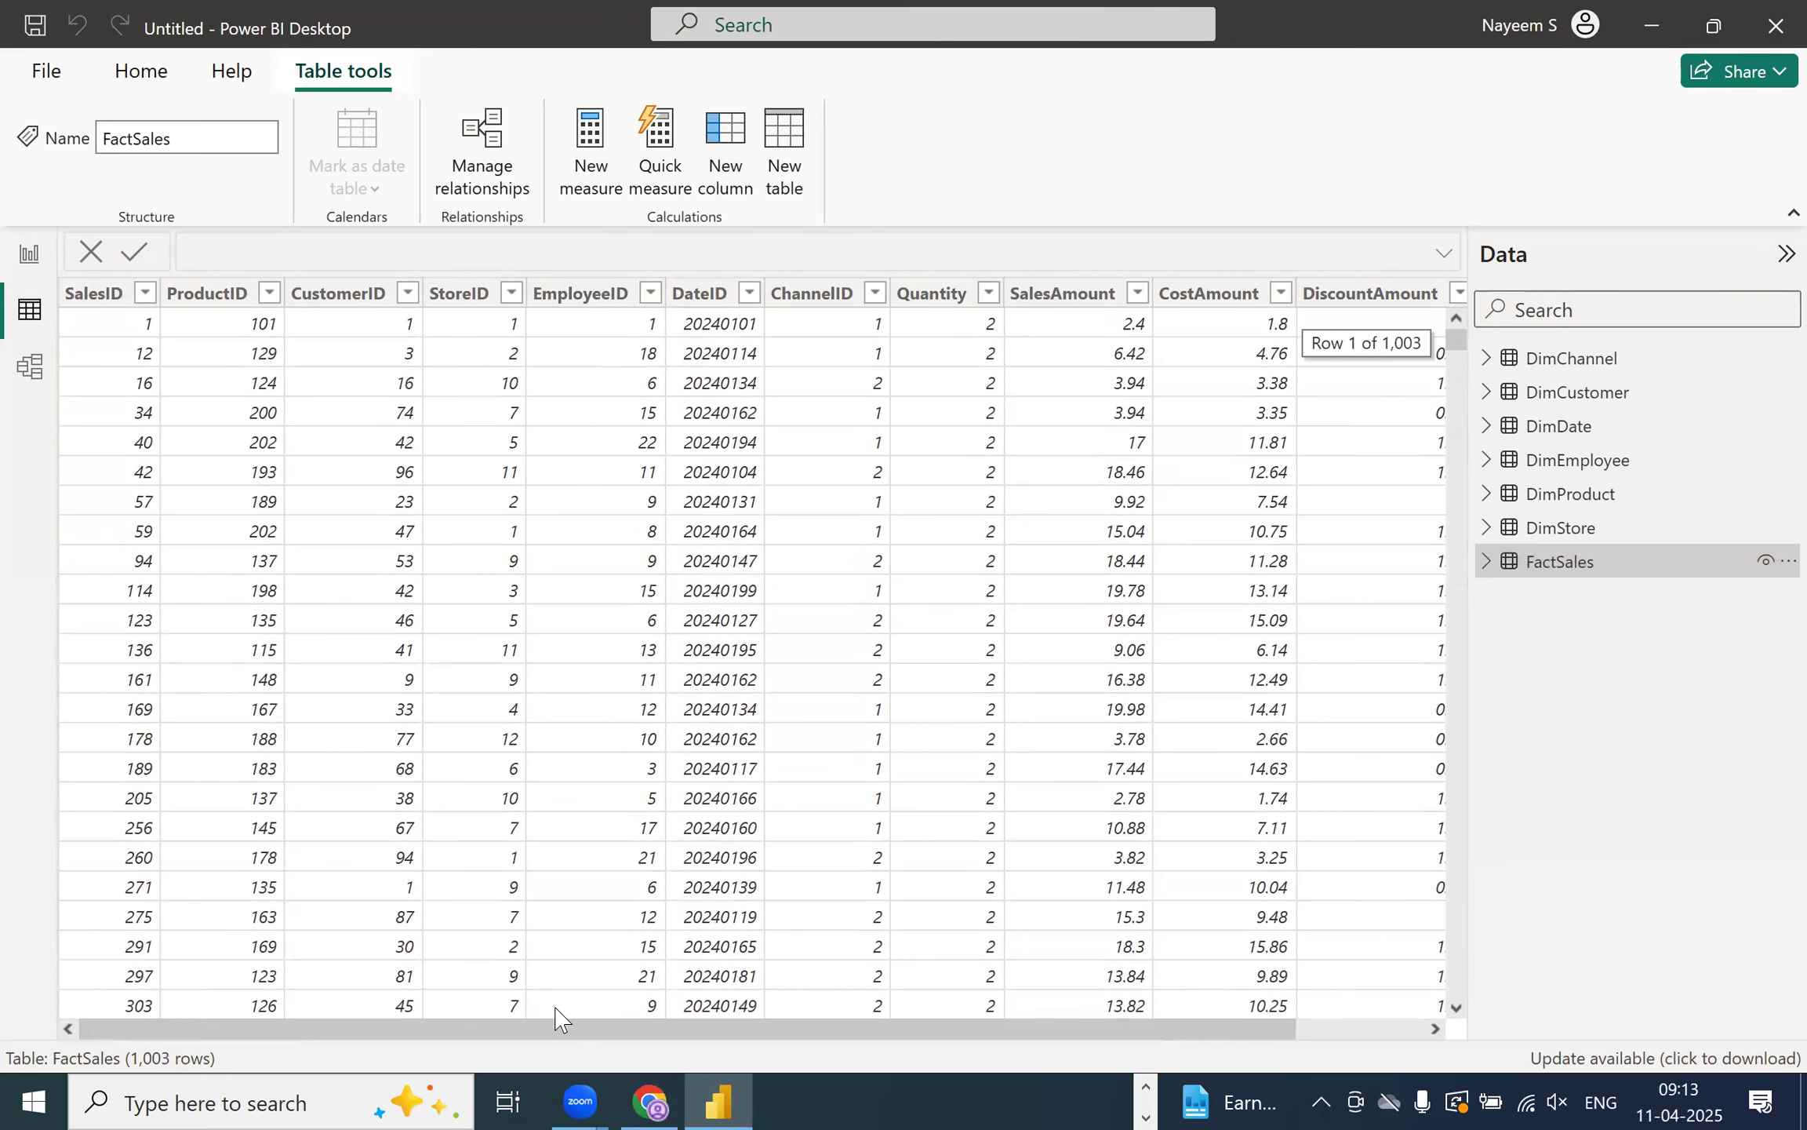
{"action": "left_click_drag", "start_coordinate": [557, 1027], "coordinate": [670, 1021]}
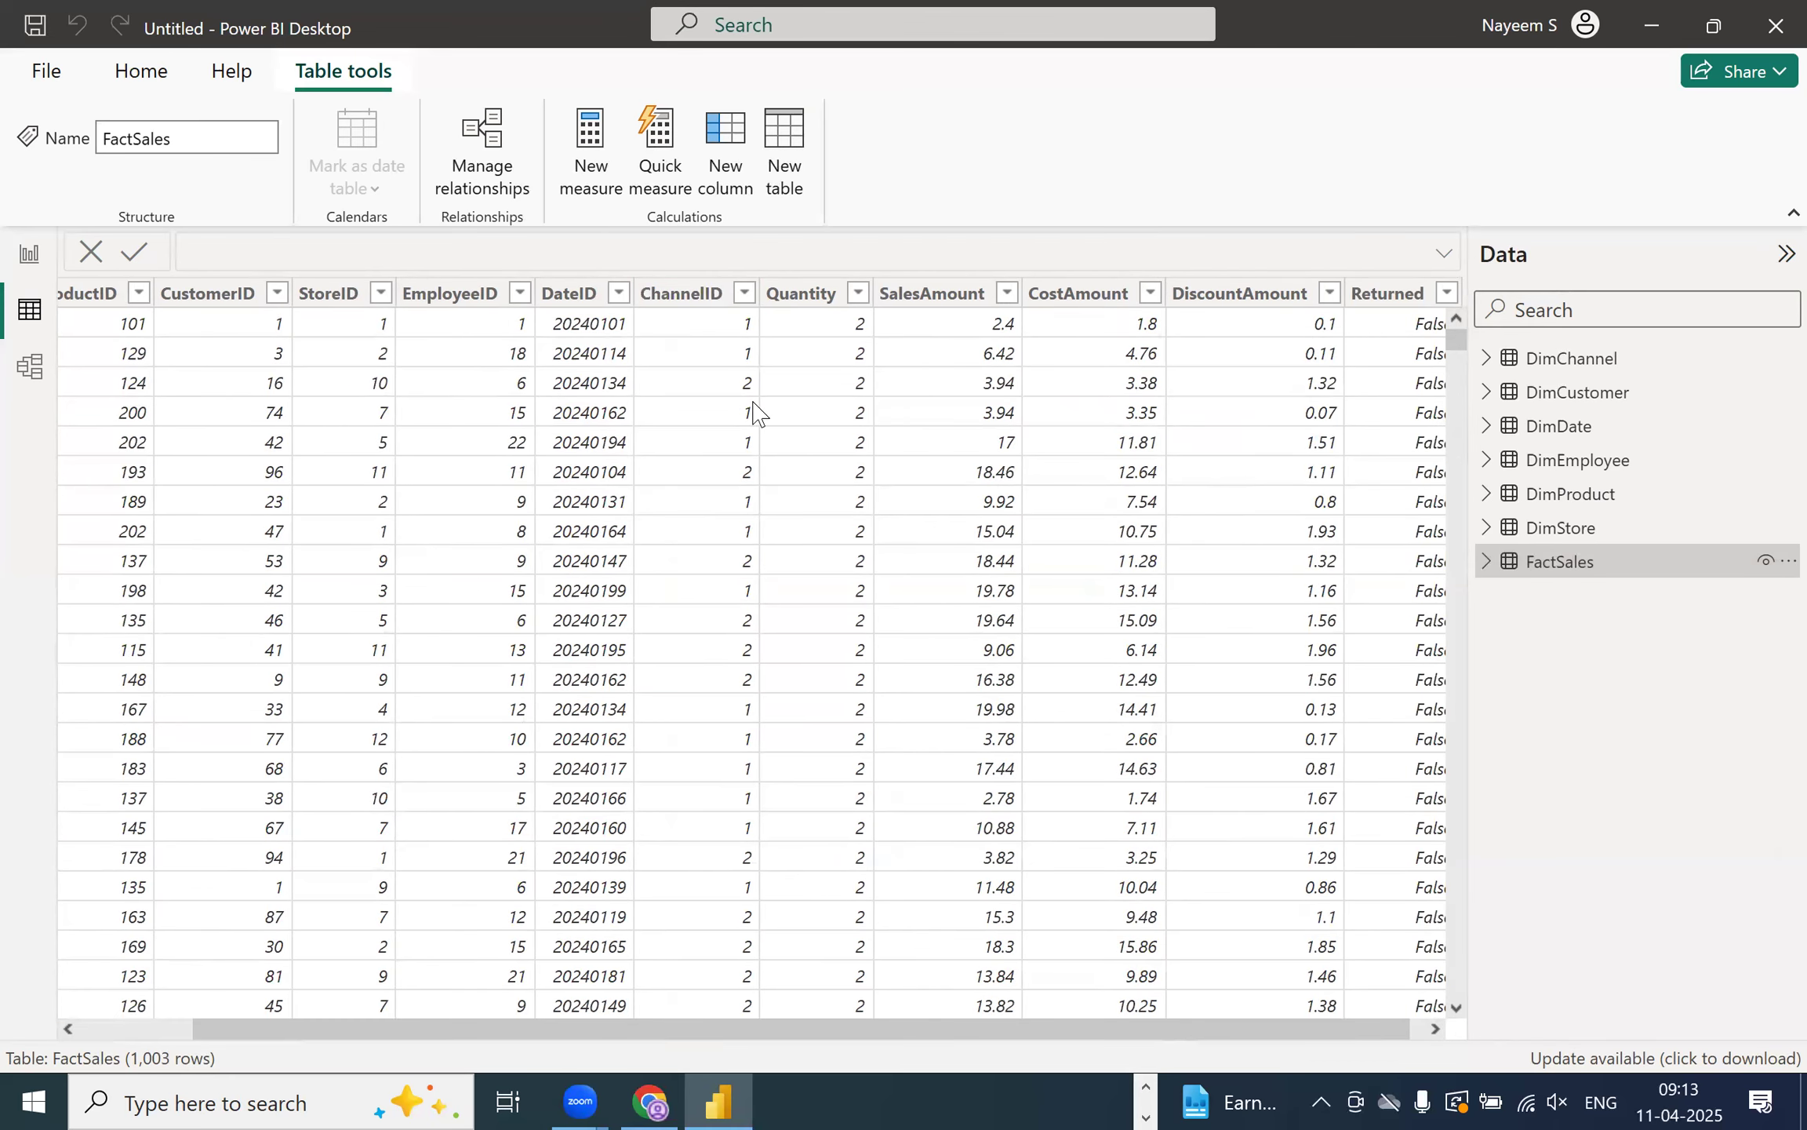
{"action": "scroll", "coordinate": [728, 515], "scroll_direction": "down", "scroll_amount": 5}
{"action": "scroll", "coordinate": [1355, 512], "scroll_direction": "up", "scroll_amount": 5}
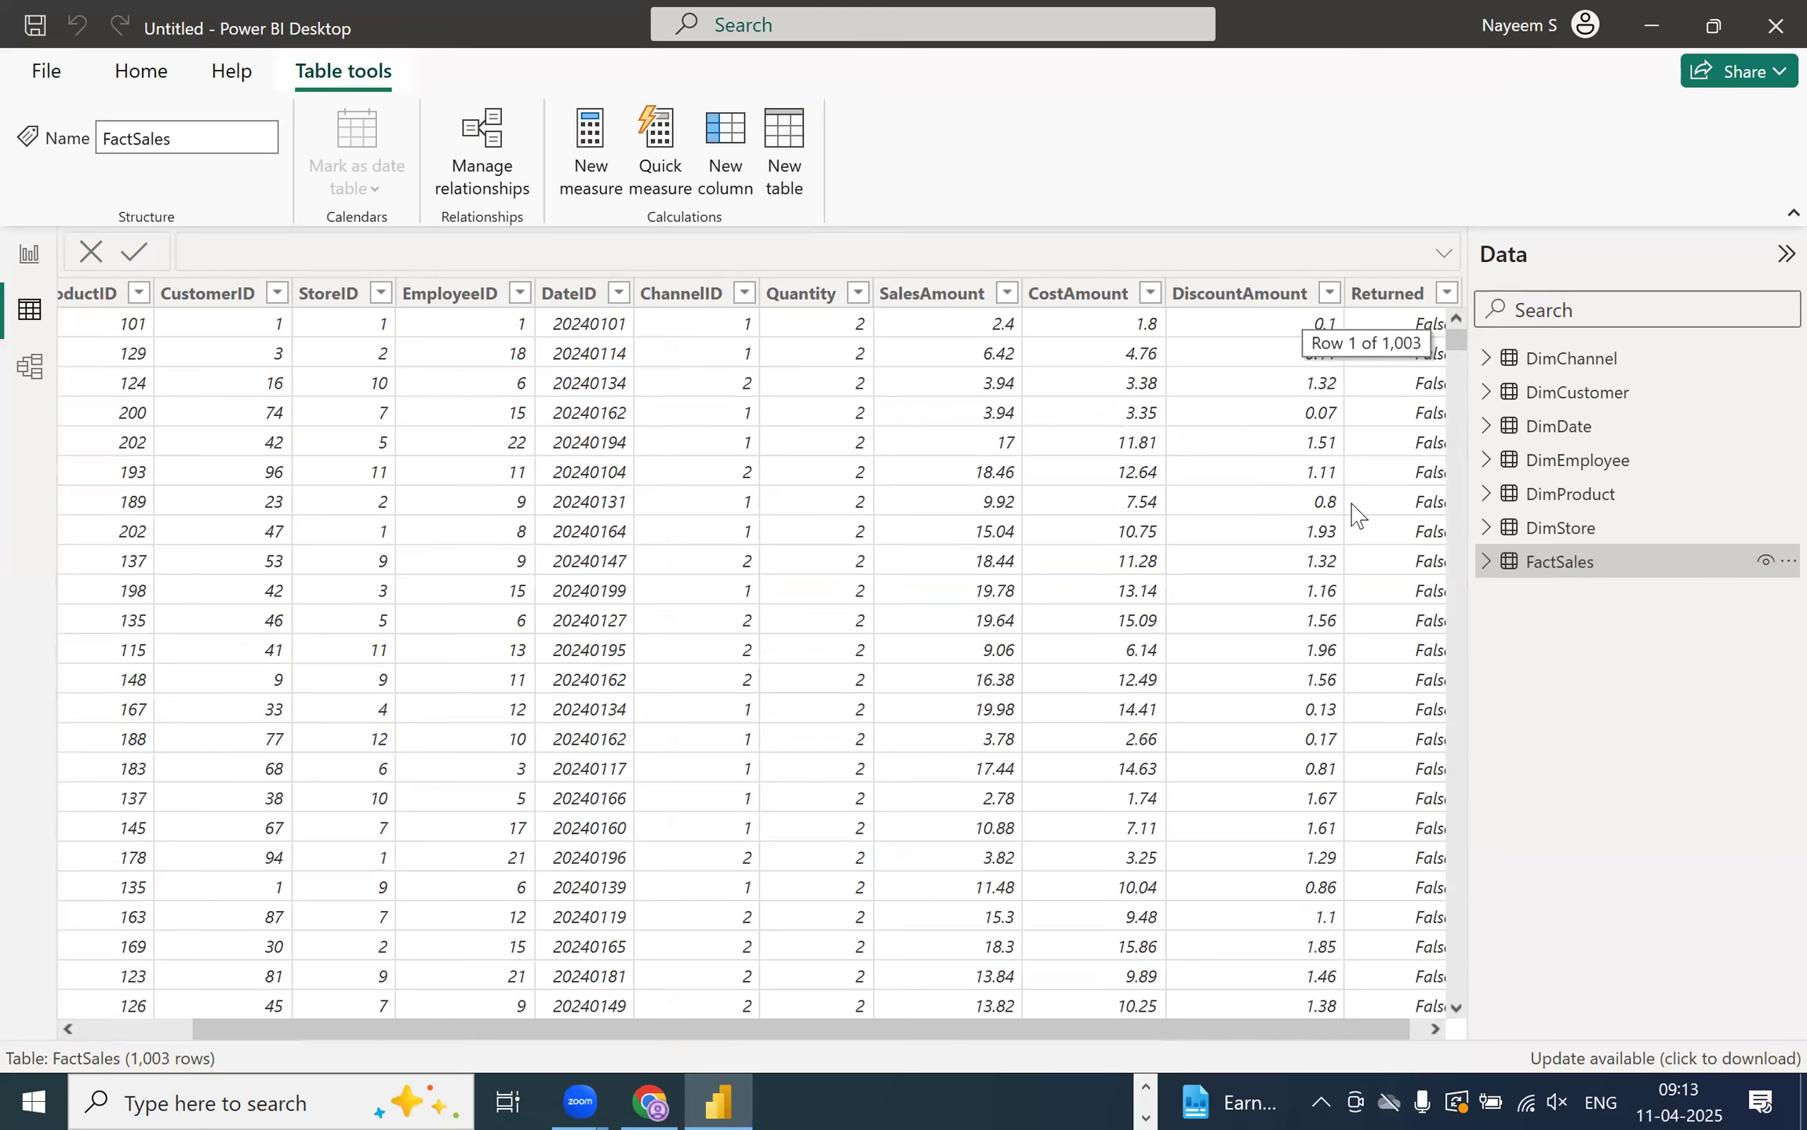
- Compare the key columns of DimChannel, DimStore and DimEmployee with the matching ID columns in FactSales
{"action": "left_click", "coordinate": [1537, 359]}
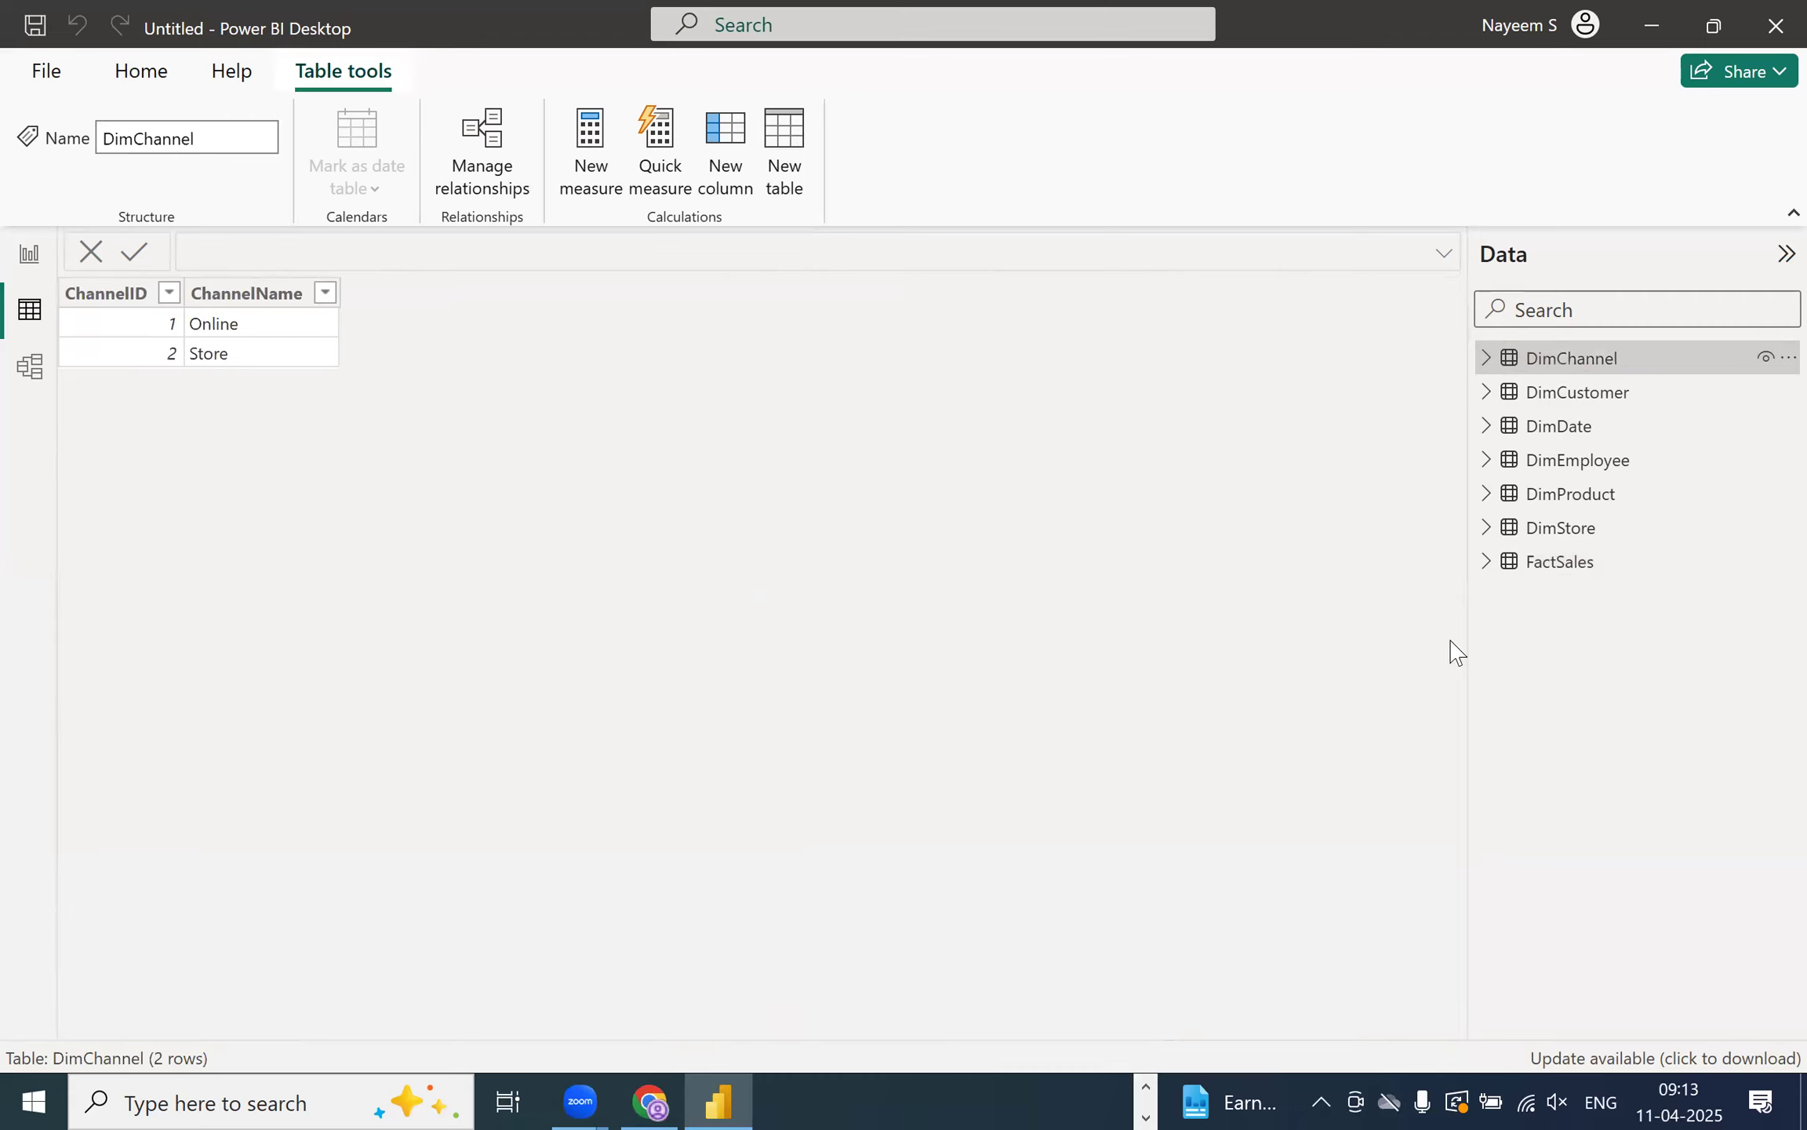
{"action": "left_click", "coordinate": [1567, 577]}
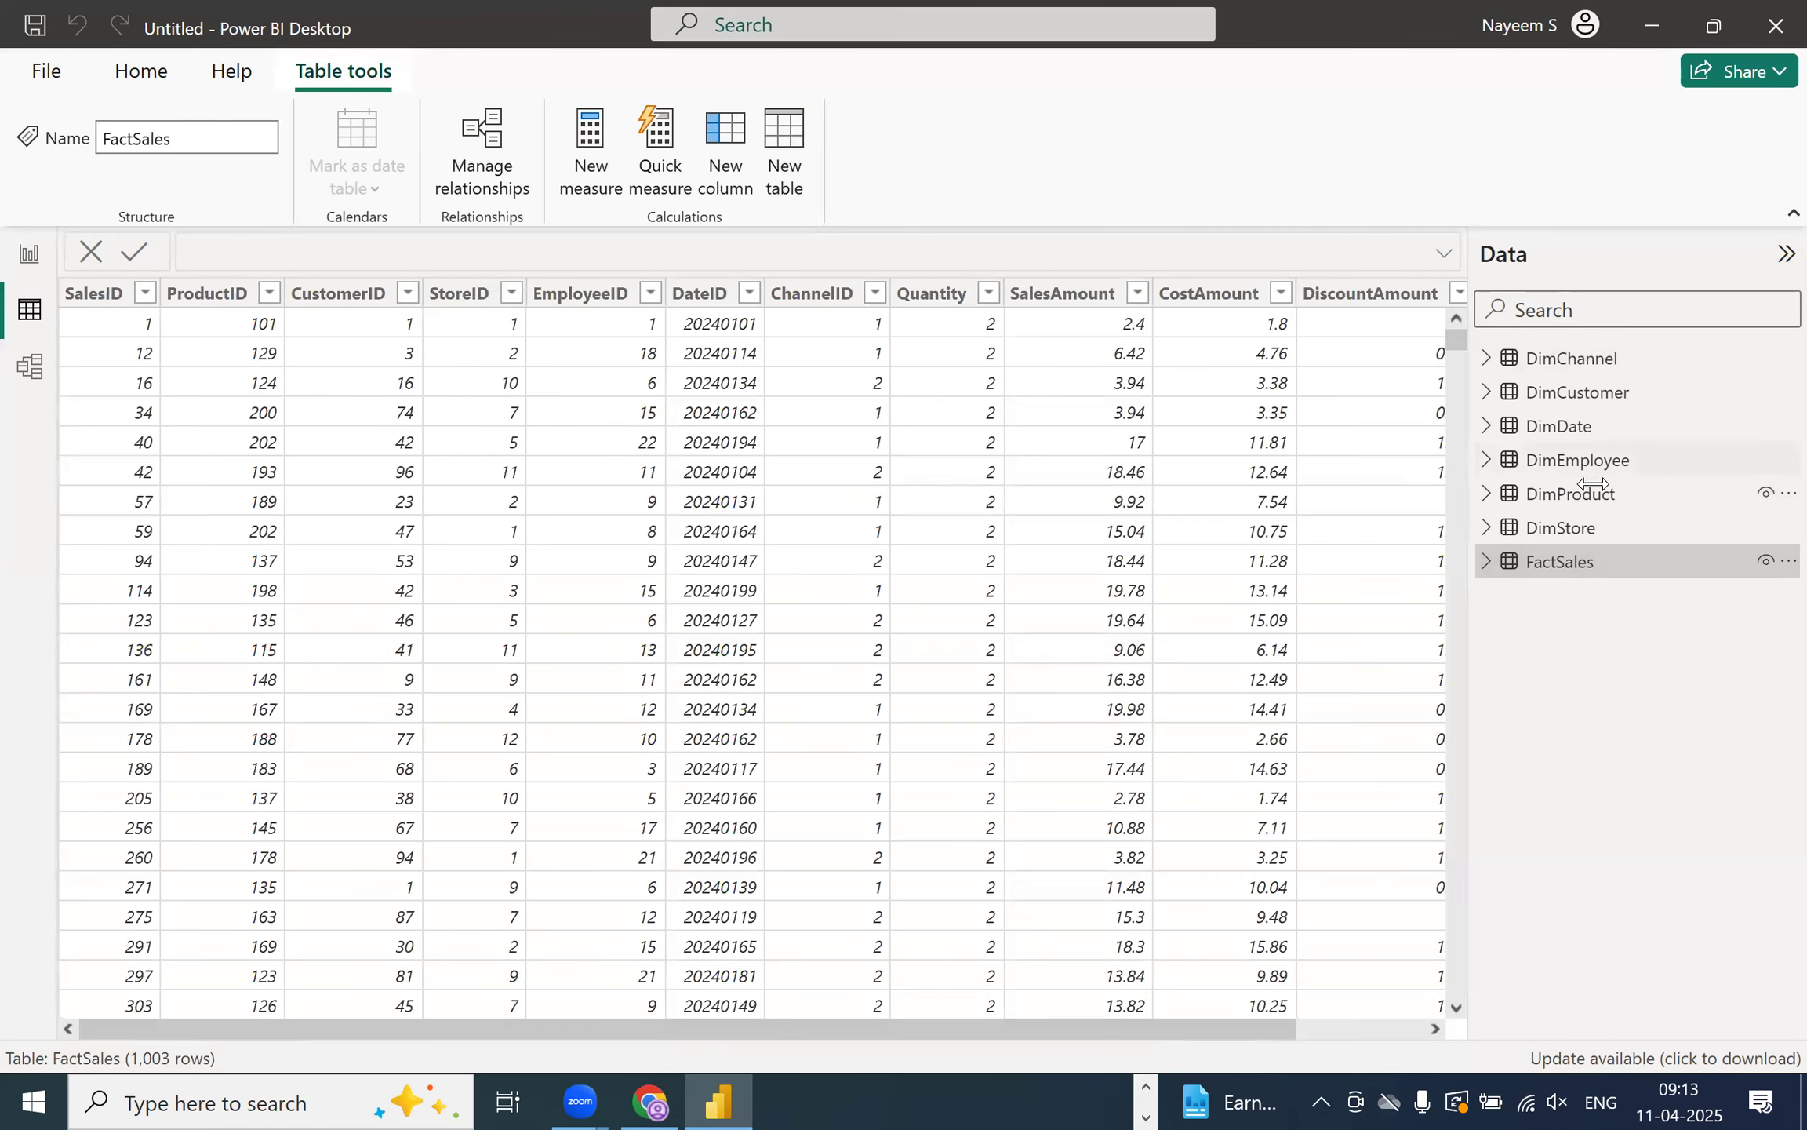
{"action": "left_click", "coordinate": [1552, 526]}
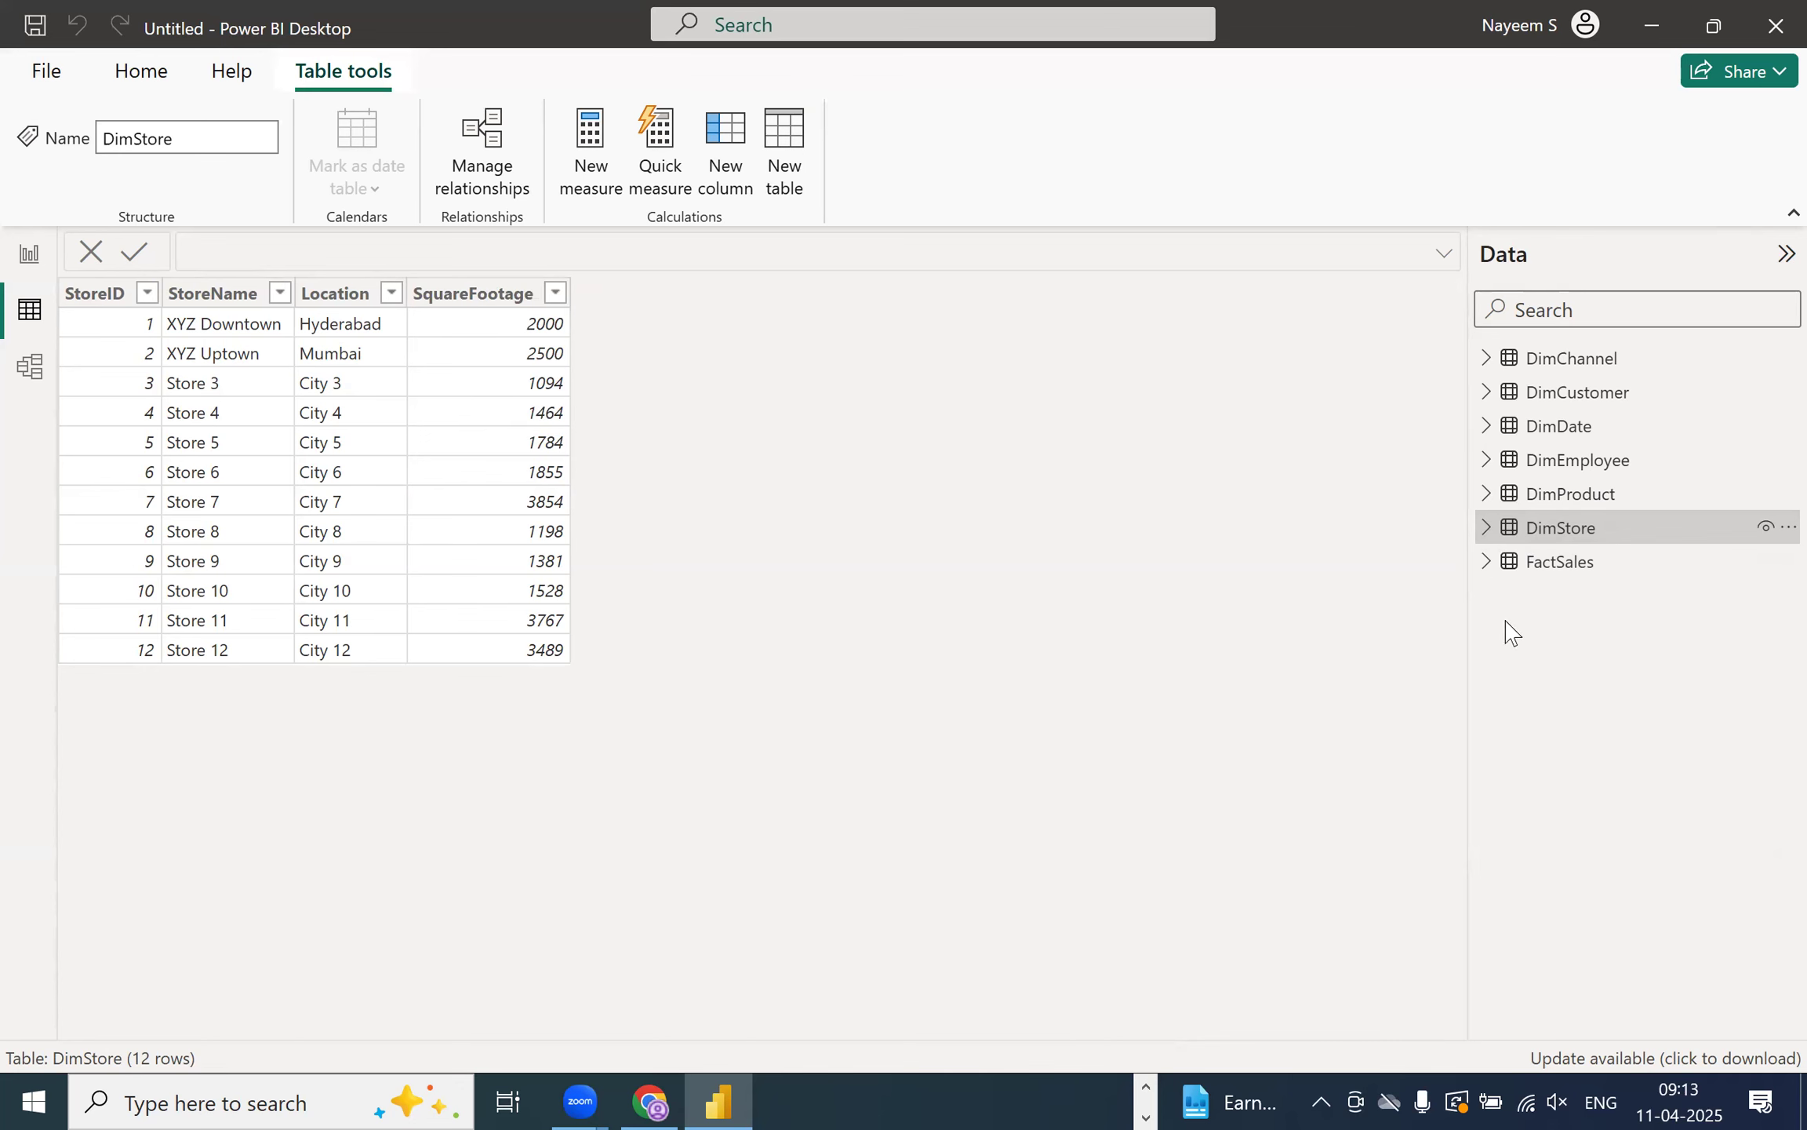
{"action": "left_click", "coordinate": [1537, 562]}
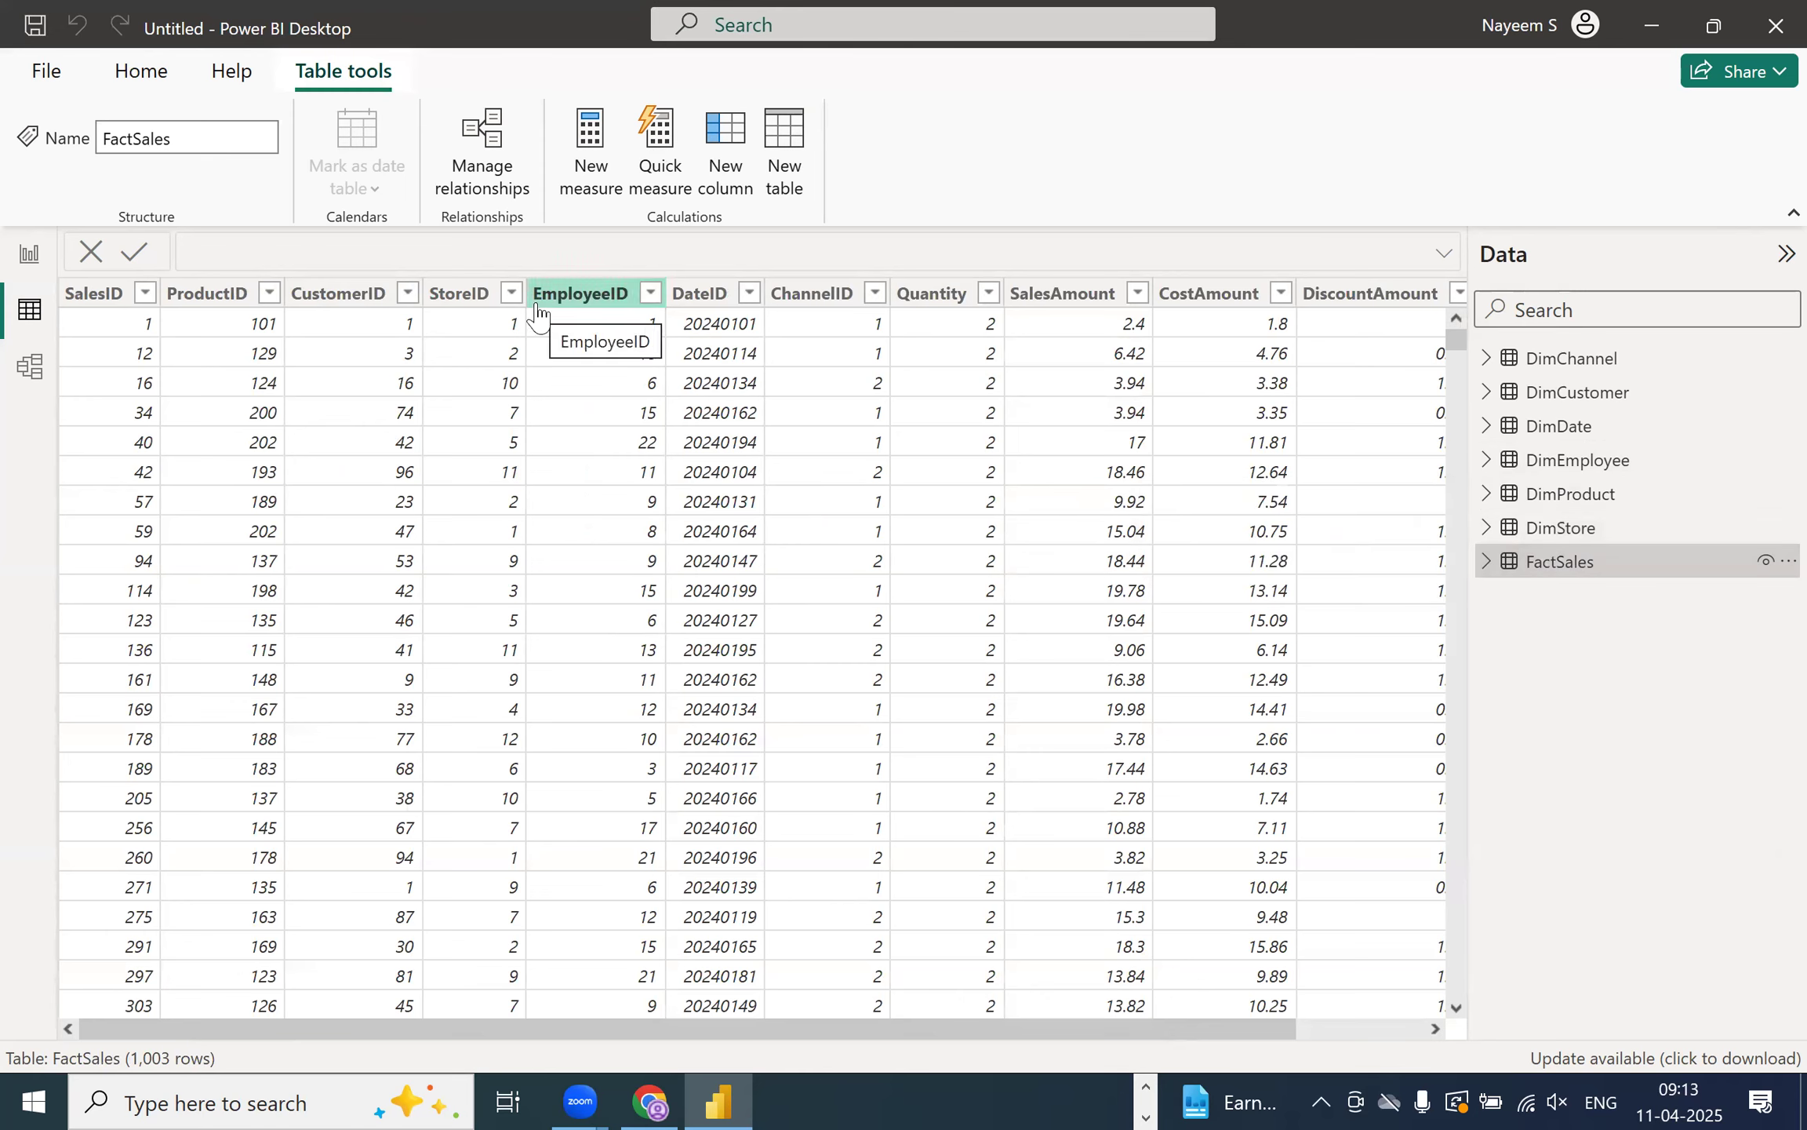
{"action": "left_click", "coordinate": [1561, 463]}
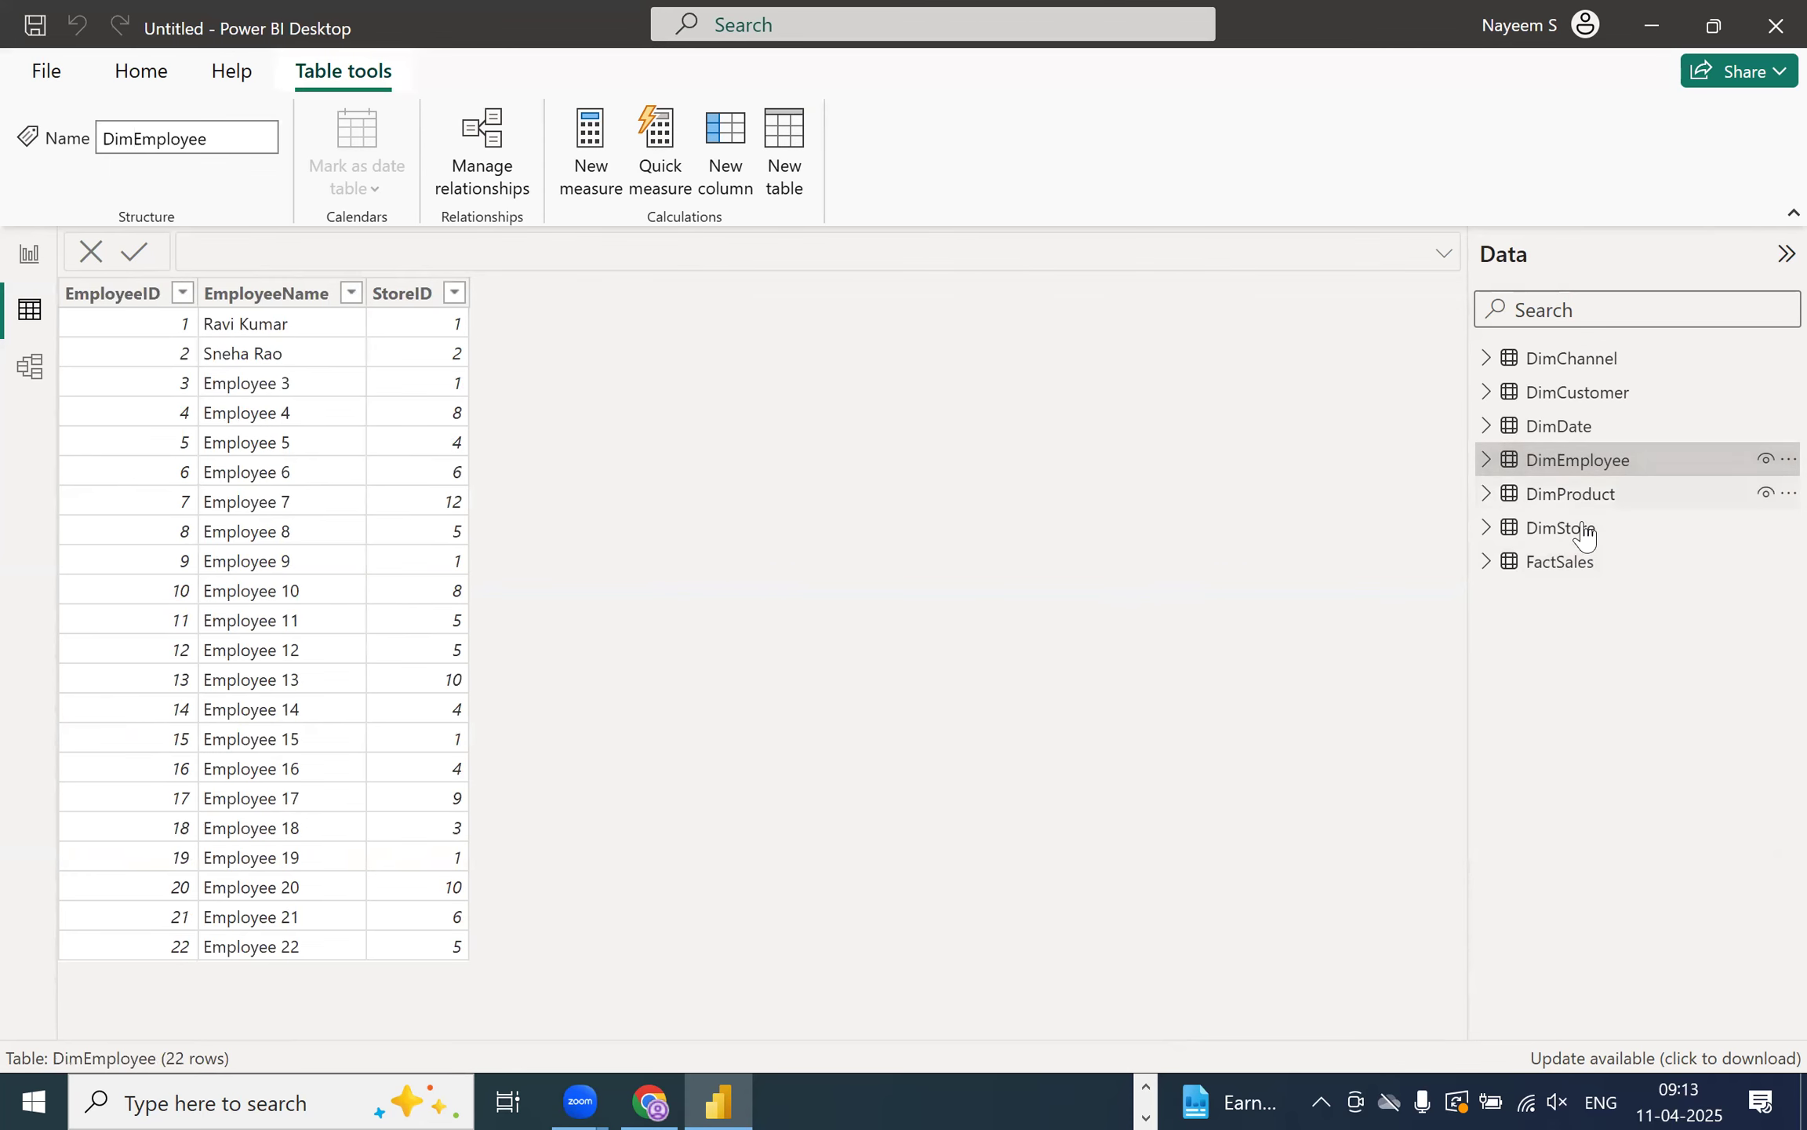
{"action": "left_click", "coordinate": [1563, 562]}
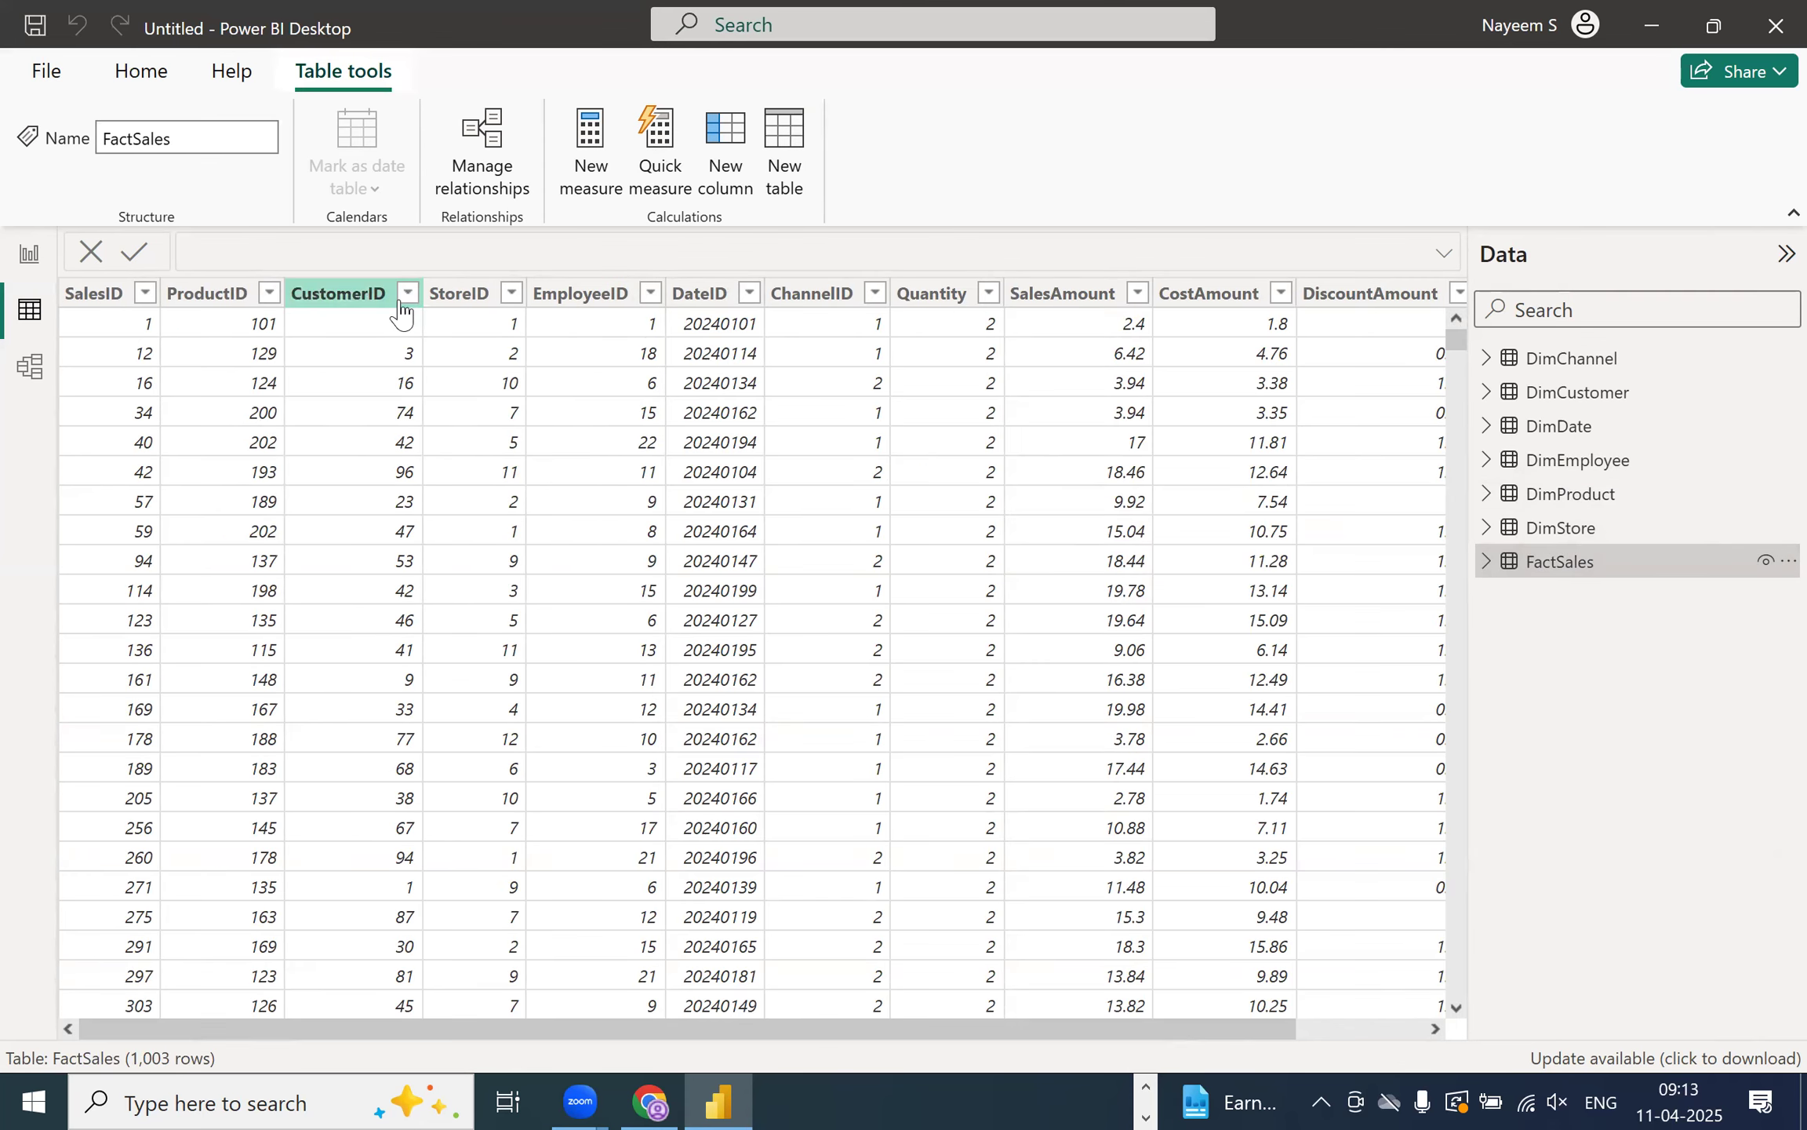
- Compare the ProductID column of FactSales with DimProduct, and collapse the FactSales field list
{"action": "left_click", "coordinate": [209, 306]}
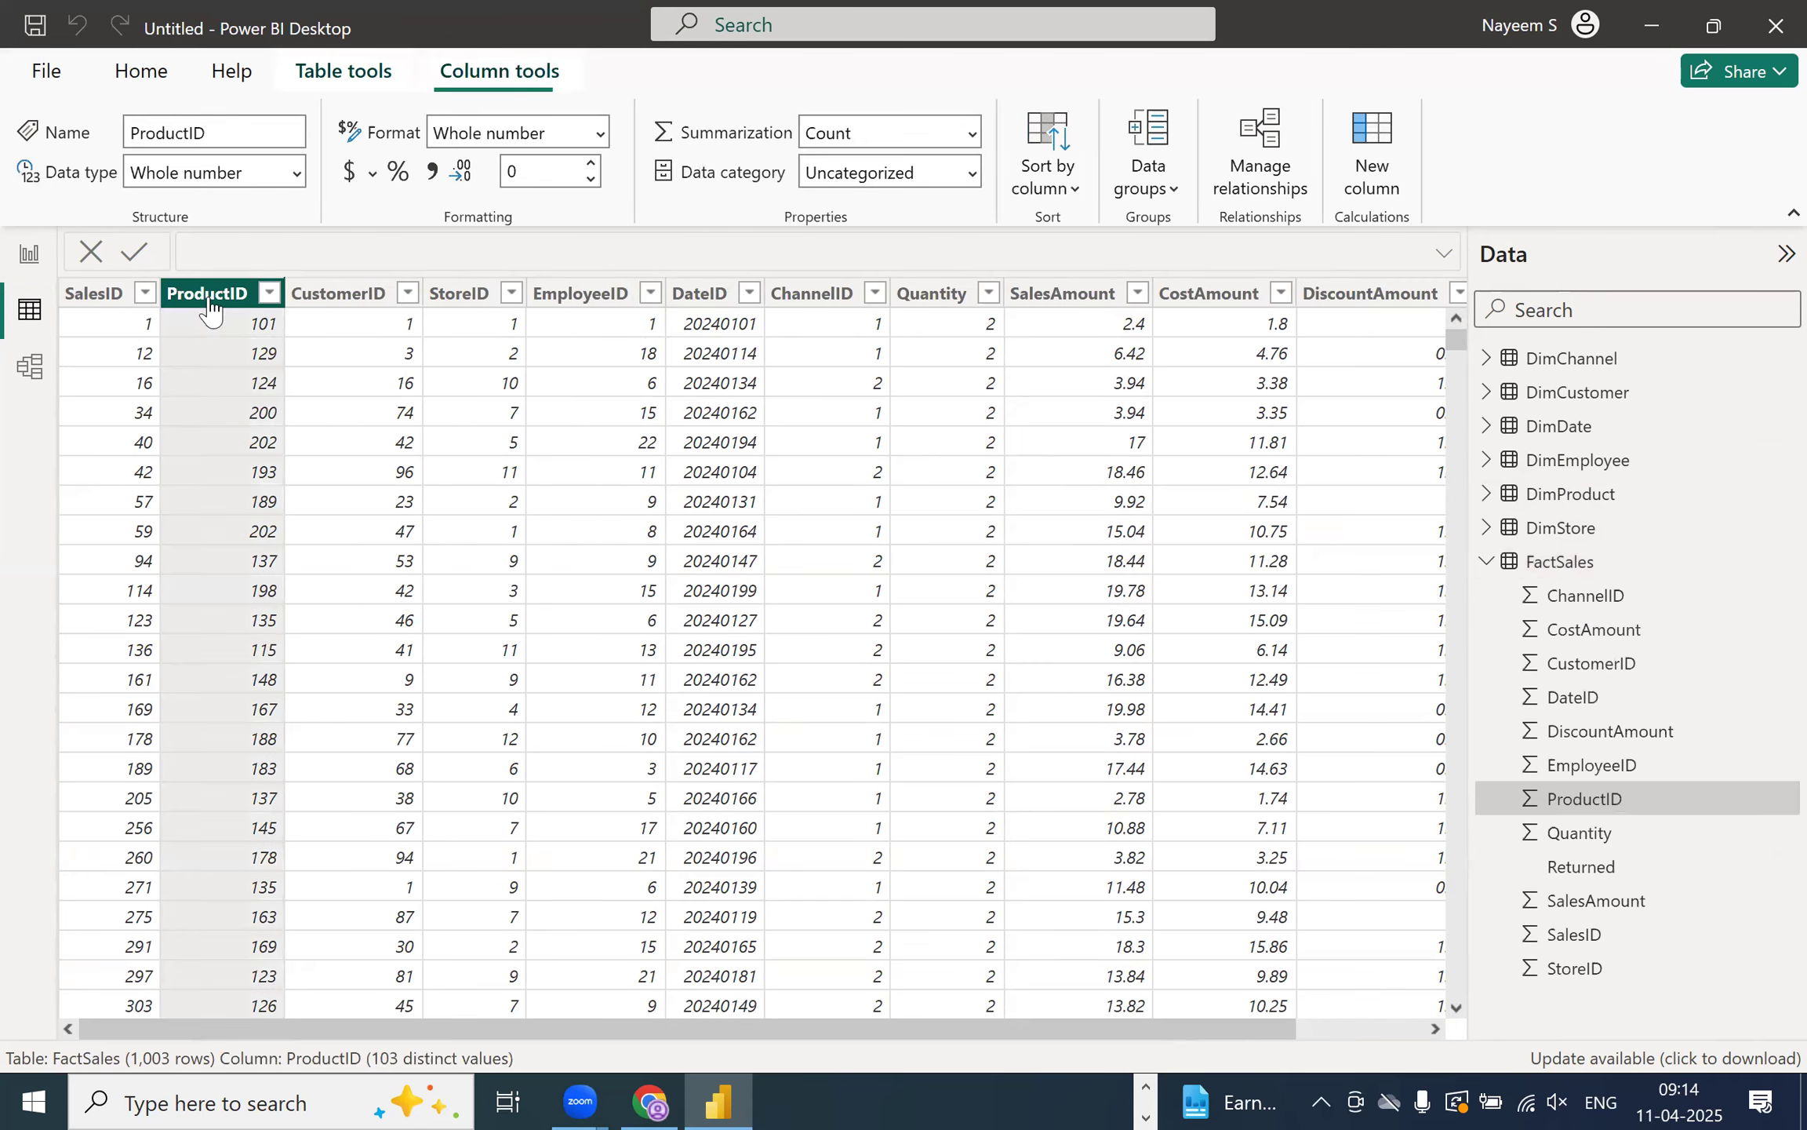
{"action": "left_click", "coordinate": [1572, 496]}
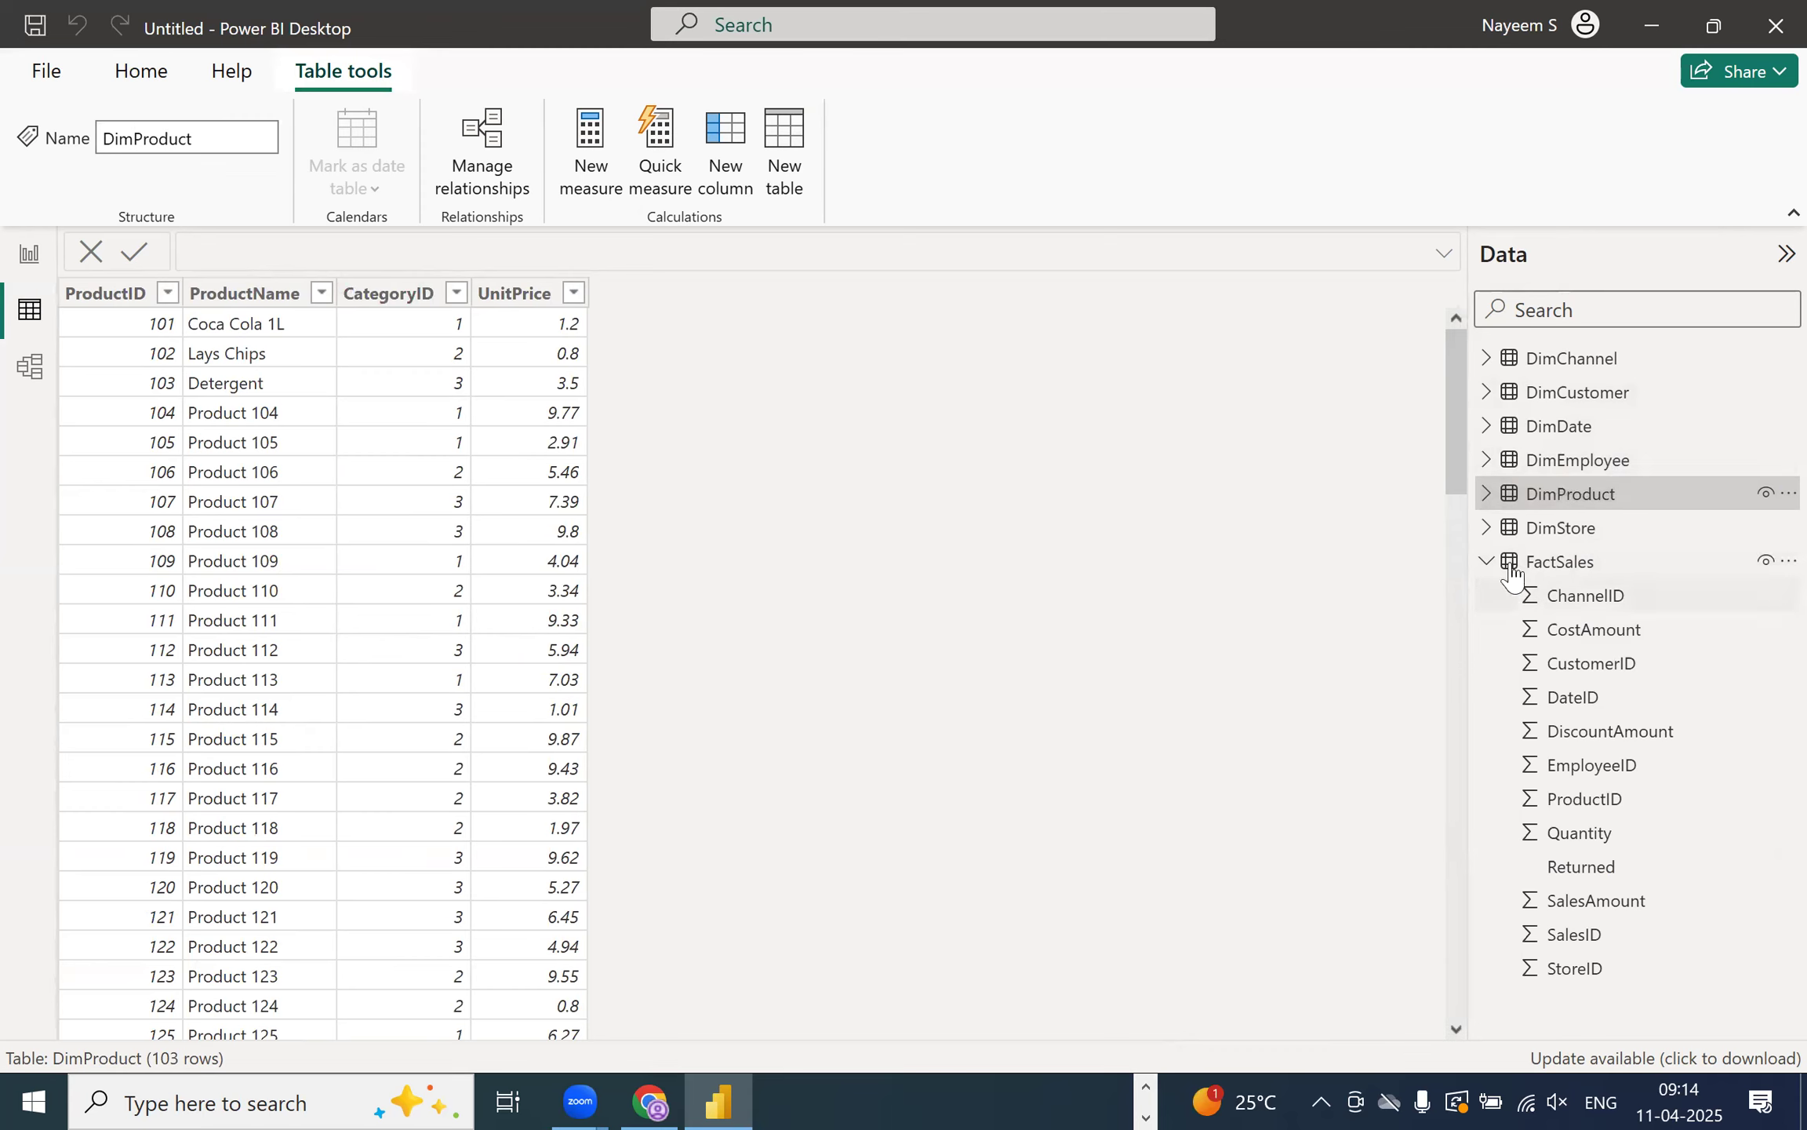
{"action": "left_click", "coordinate": [1483, 563]}
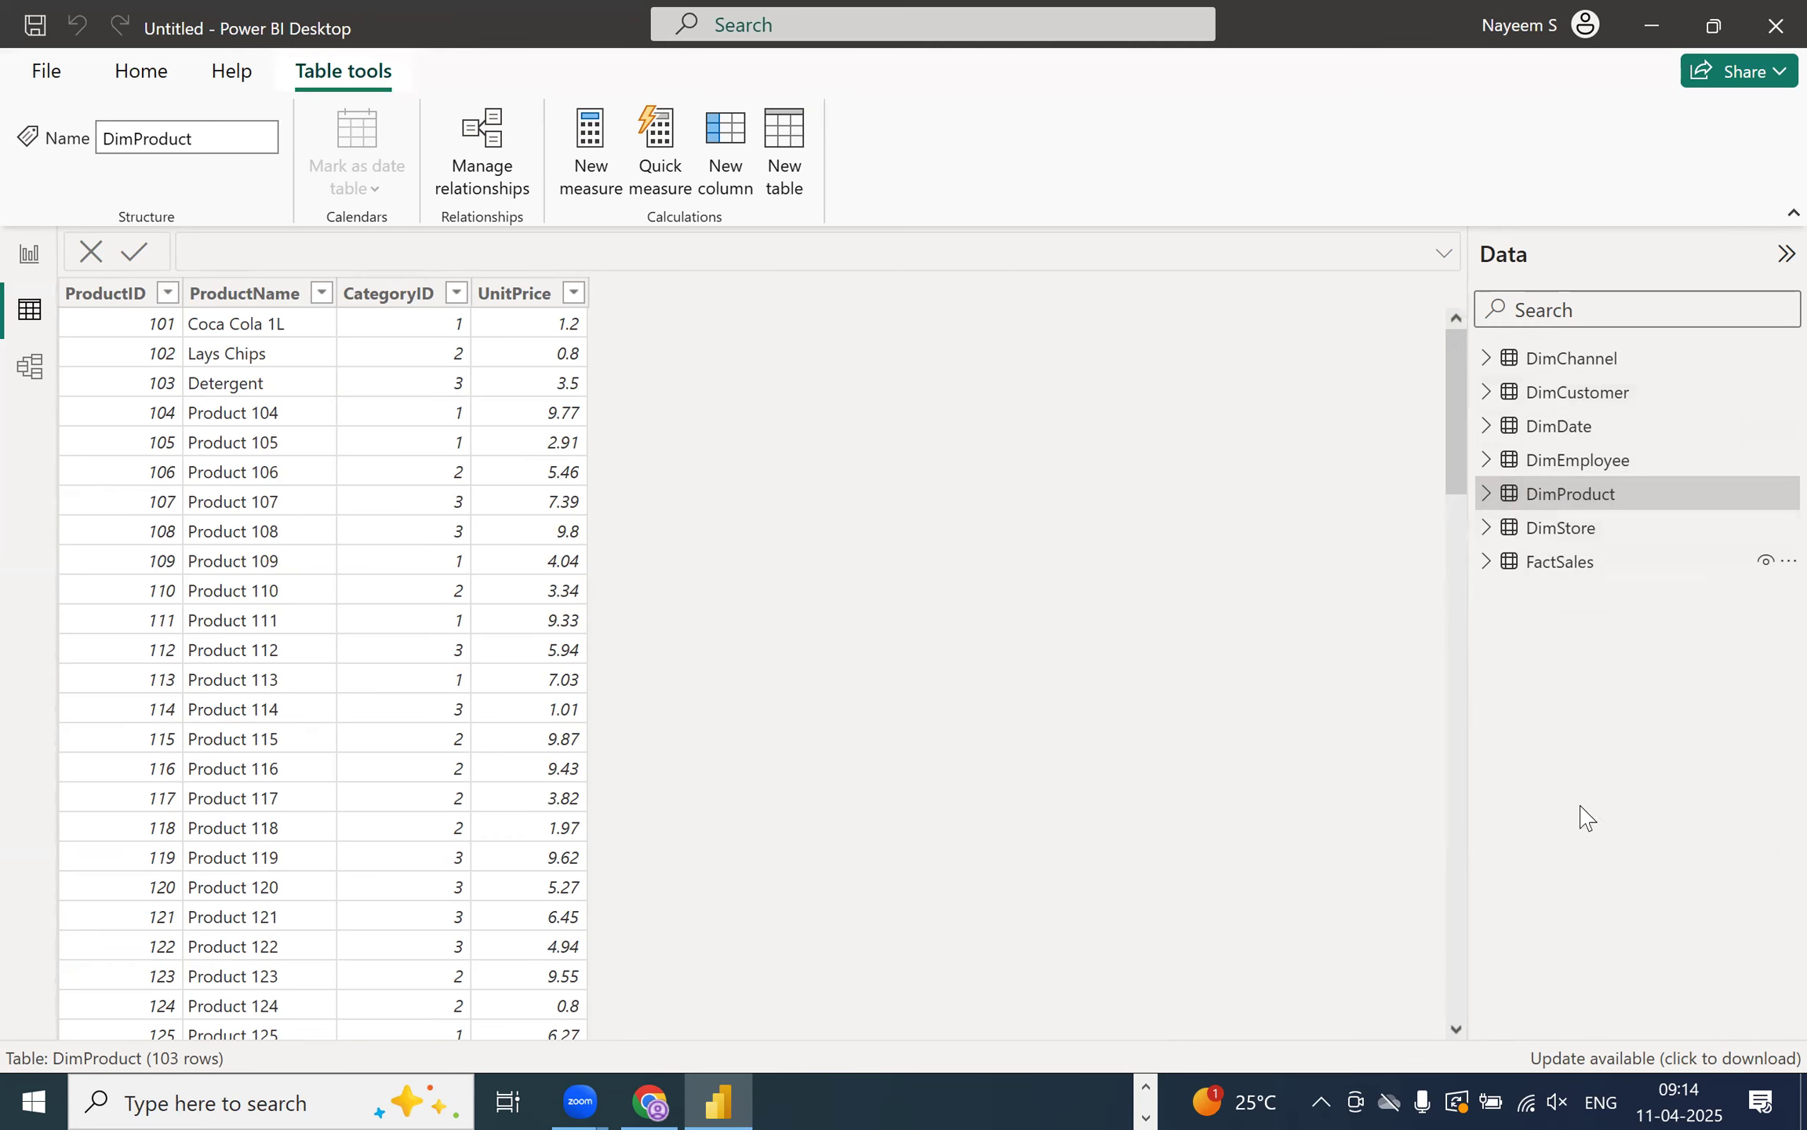
- Check the table list in SQL Server Management Studio, return to Power BI and connect to the LAPTOP-B53DGPPK\SQLEXPRESS server in Import mode
{"action": "key", "text": "alt+Tab"}
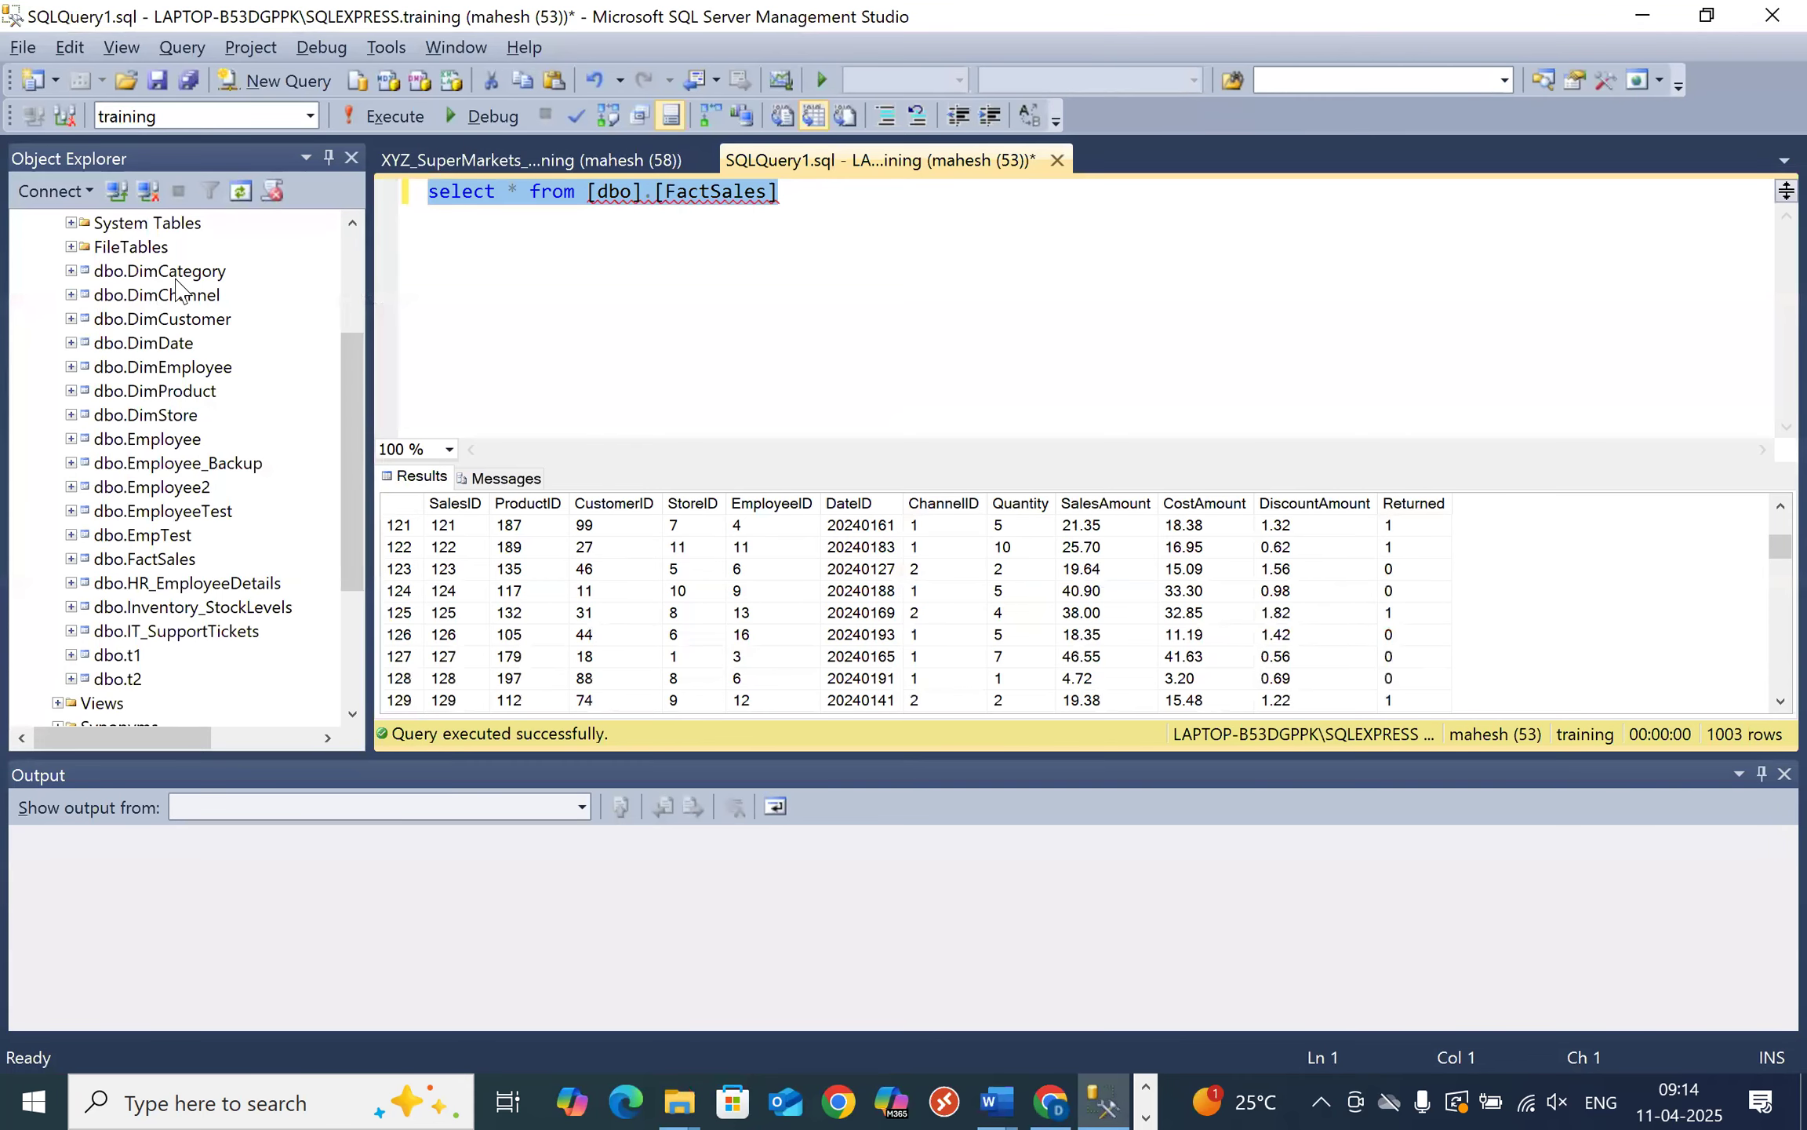
{"action": "key", "text": "alt+Tab"}
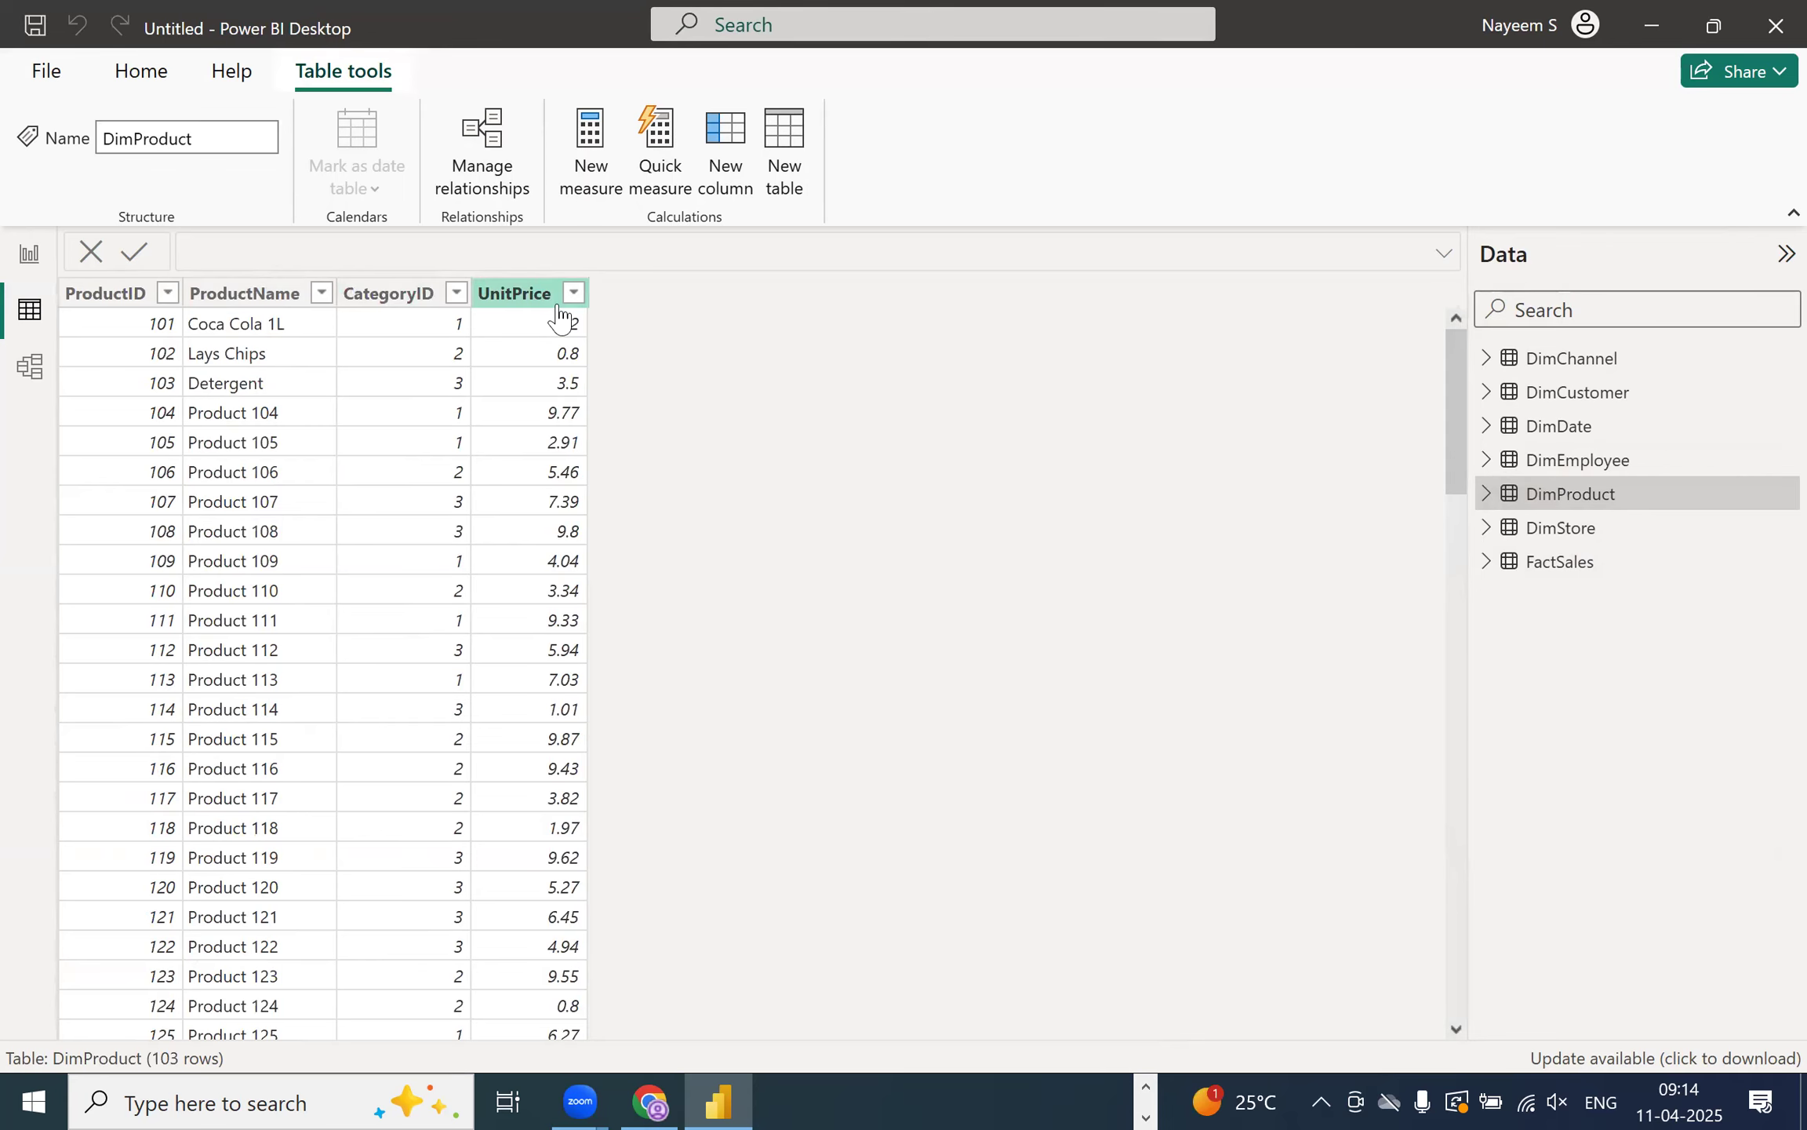
{"action": "left_click", "coordinate": [141, 72]}
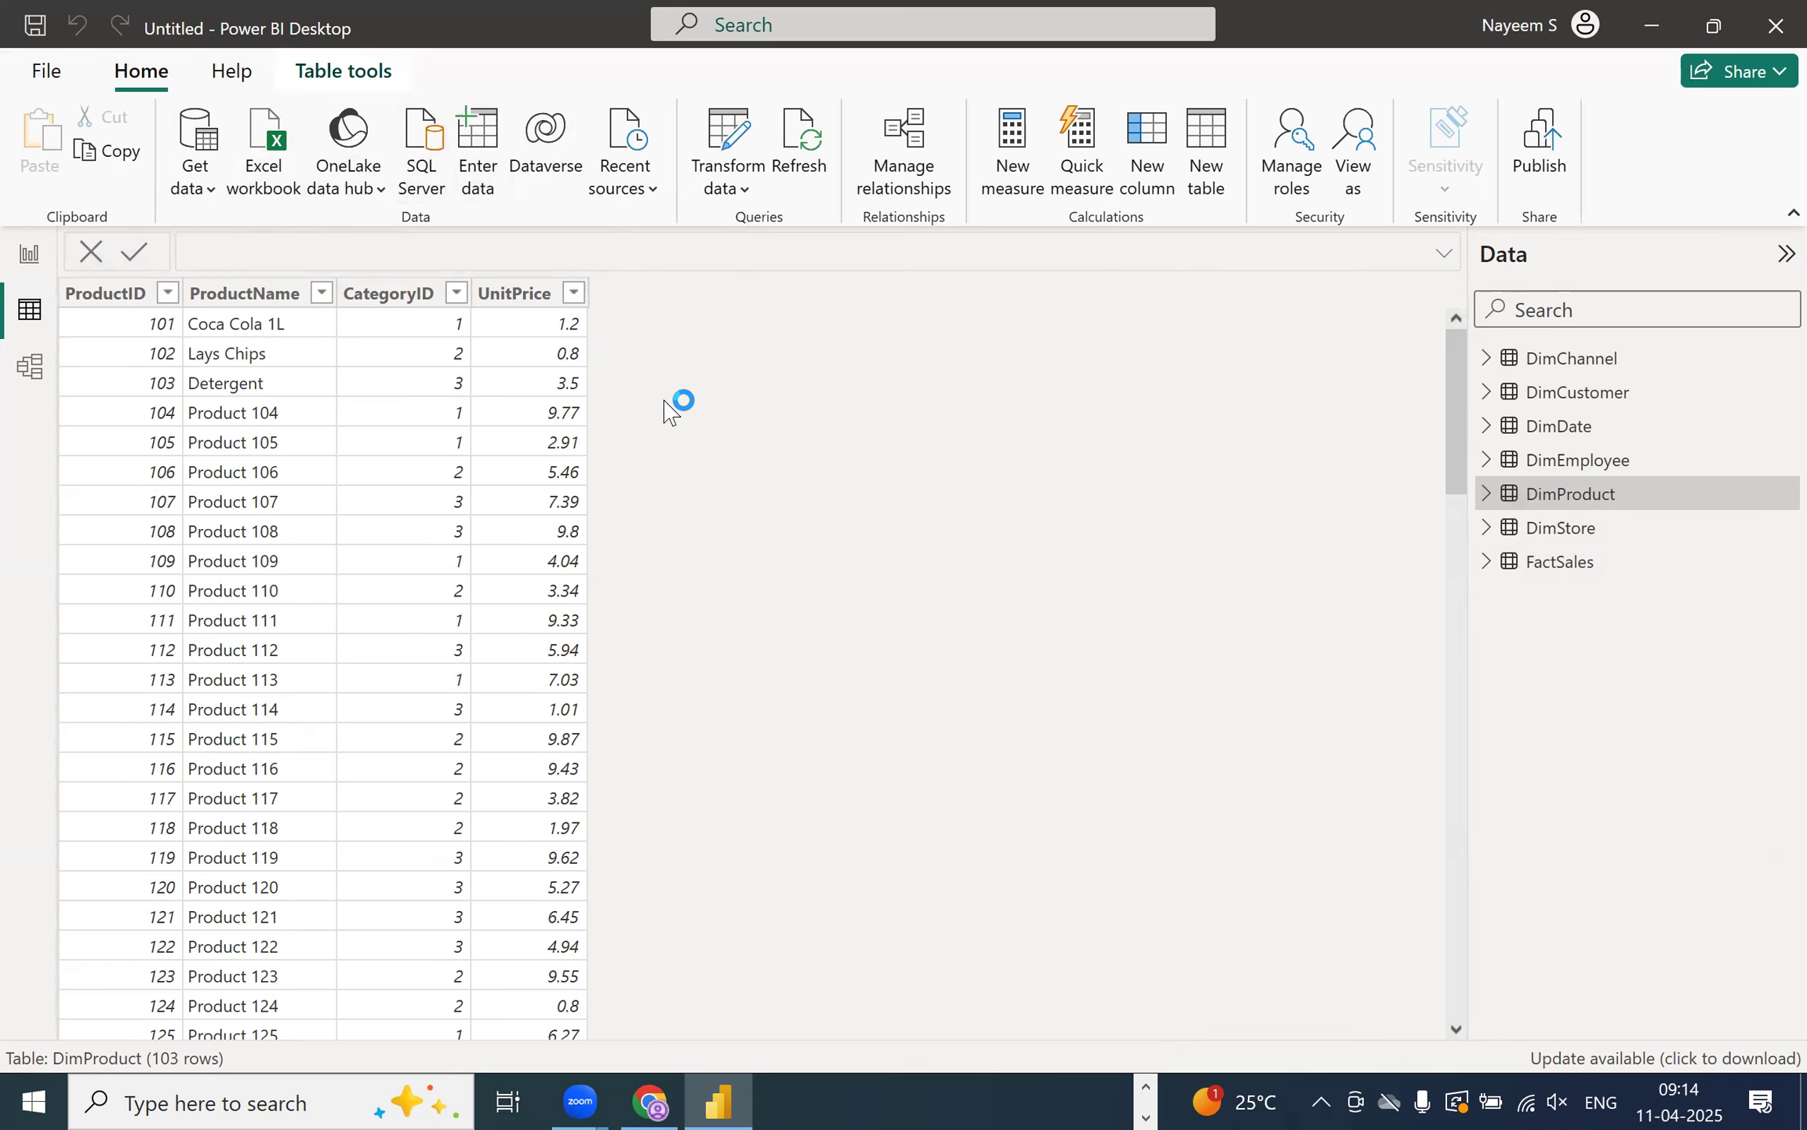
{"action": "left_click", "coordinate": [602, 426]}
{"action": "type", "text": "LAPTOP-B53DGPPK\\SQLEXPRESS"}
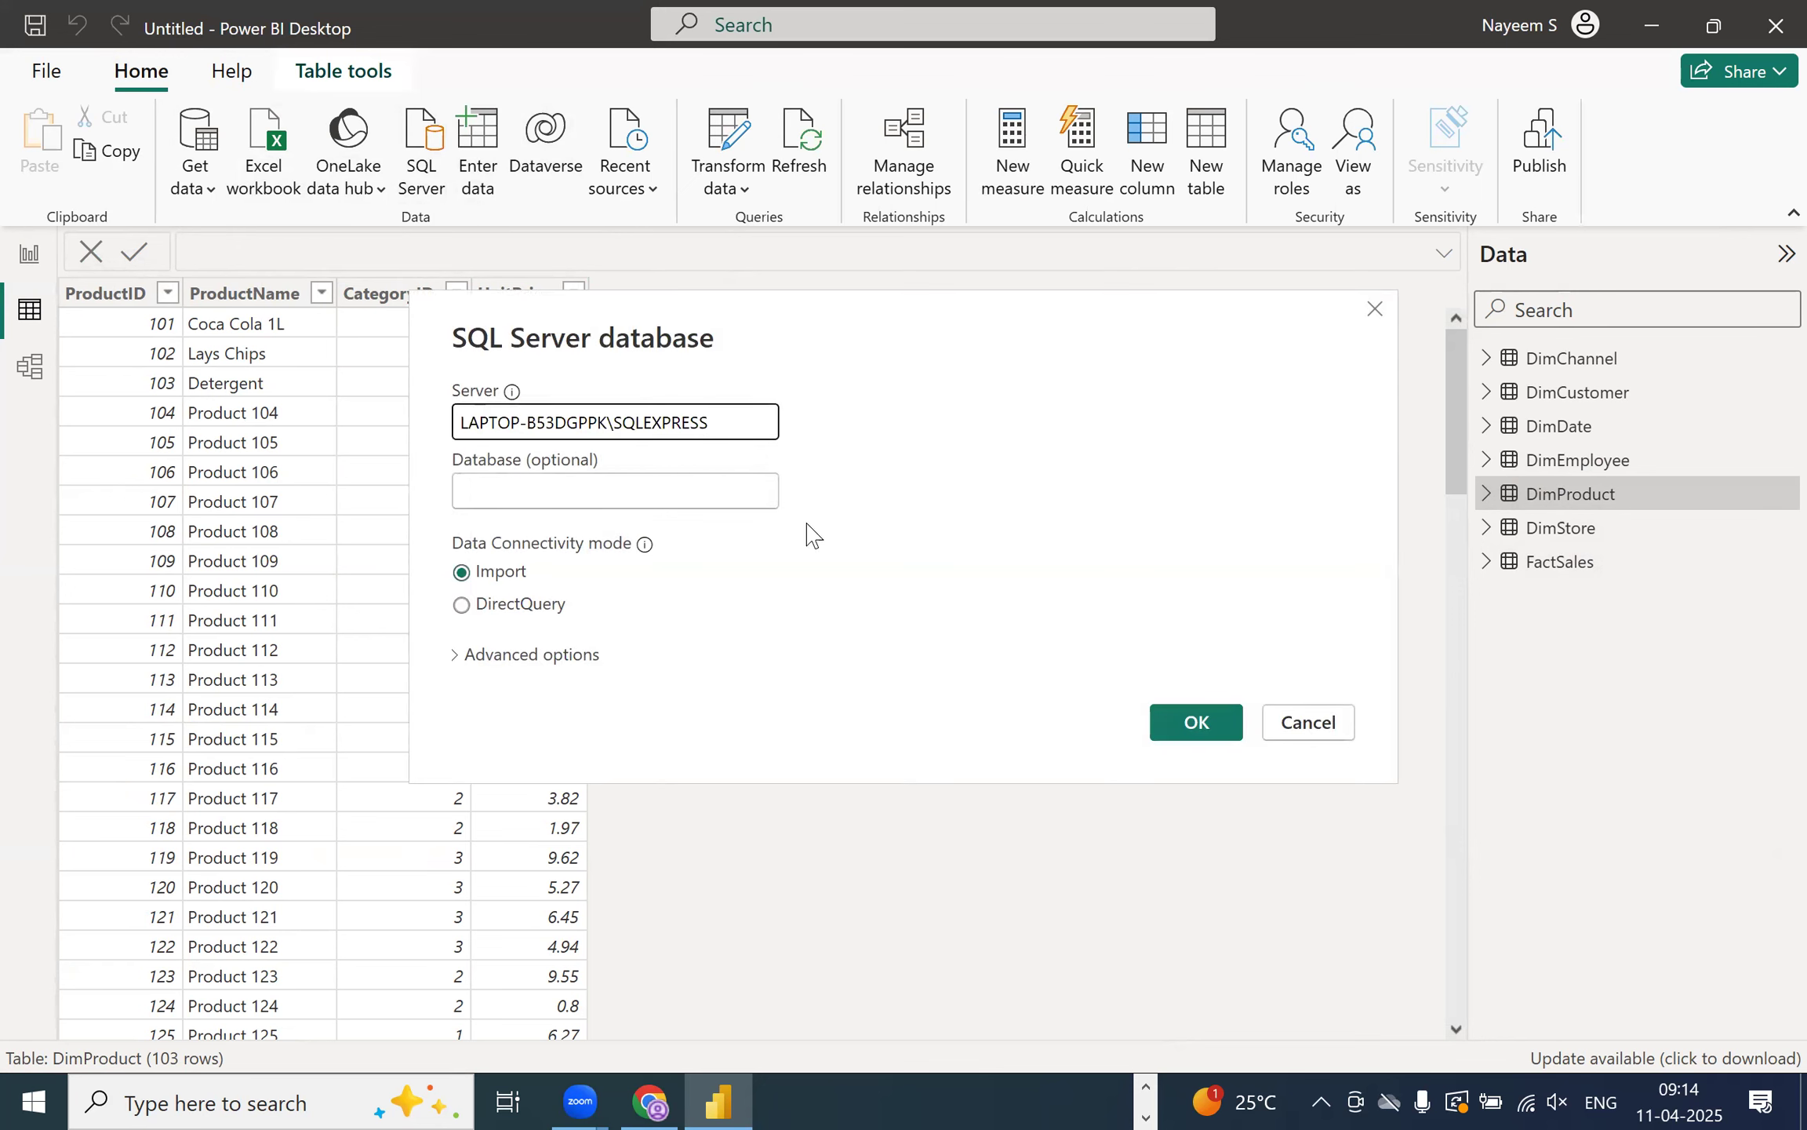
{"action": "left_click", "coordinate": [1202, 724]}
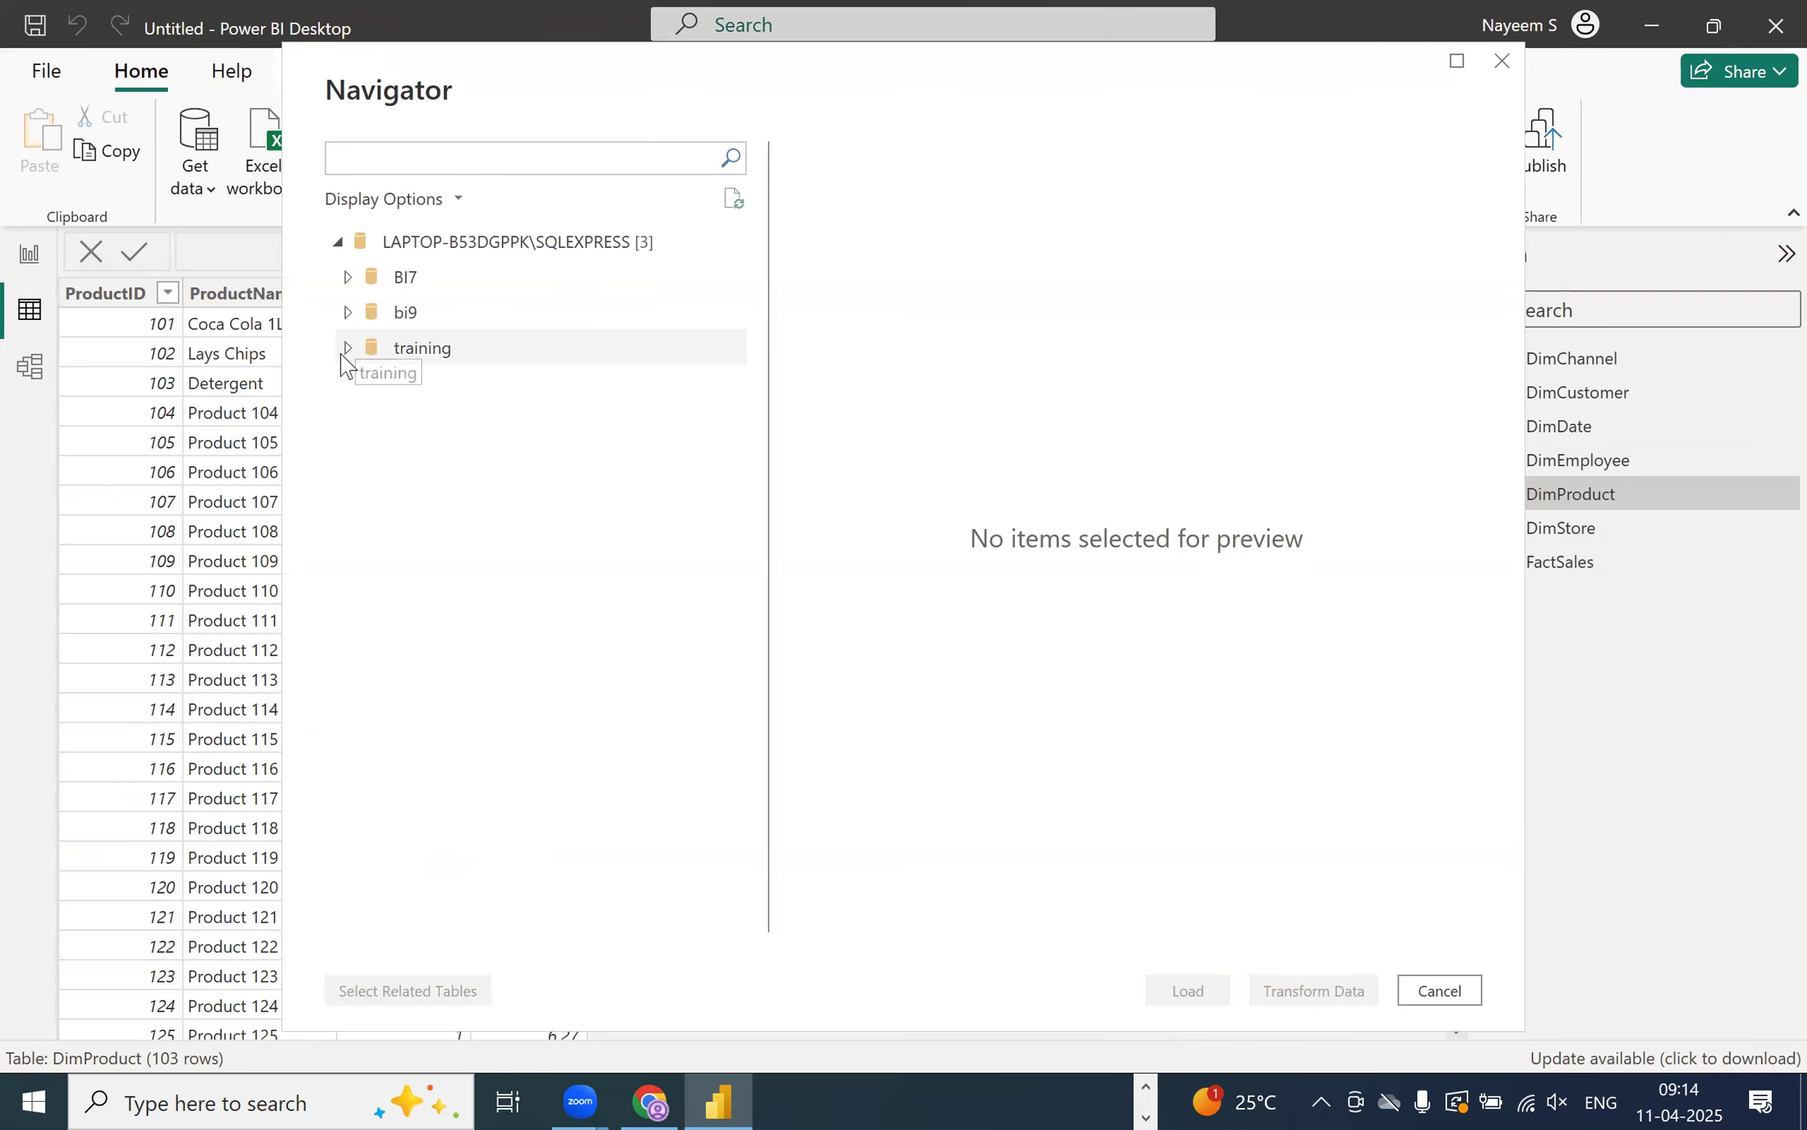
- Load the DimCategory table from the training database into the model
{"action": "left_click", "coordinate": [346, 349]}
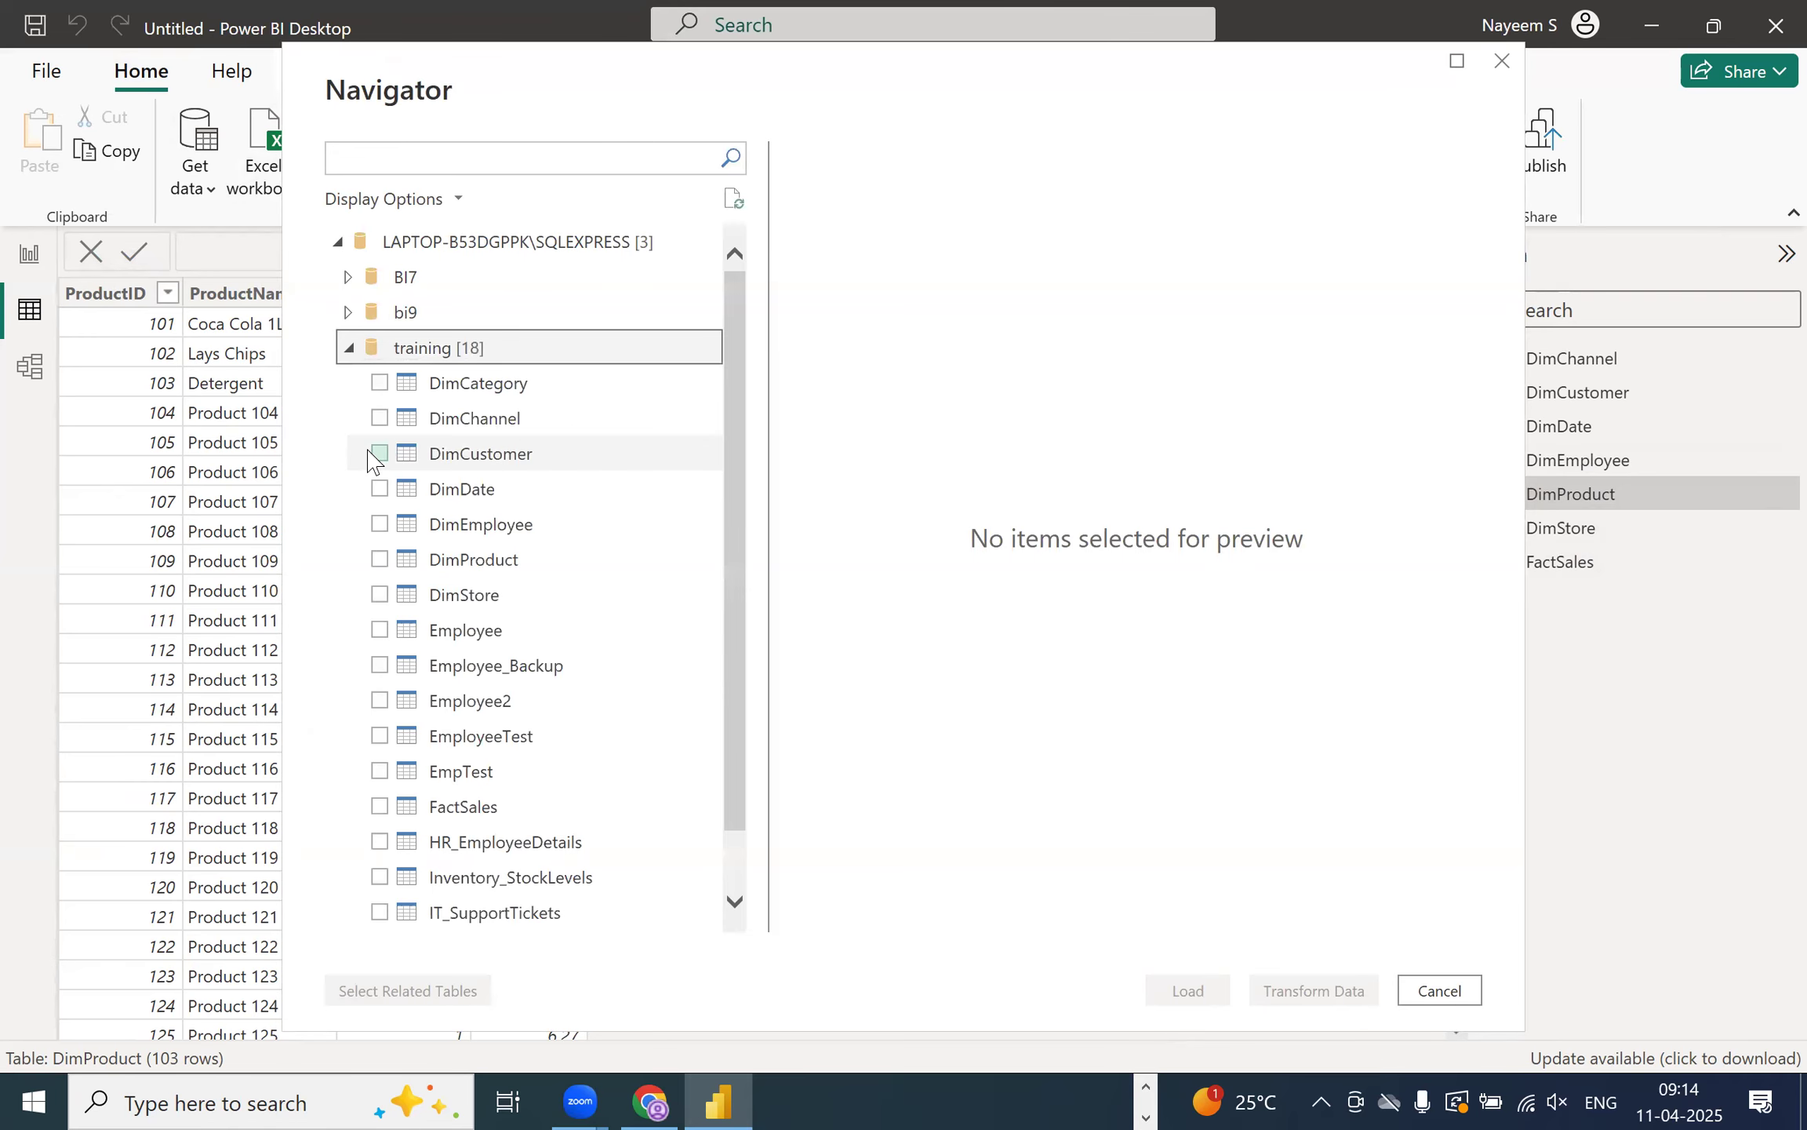
{"action": "left_click", "coordinate": [382, 397]}
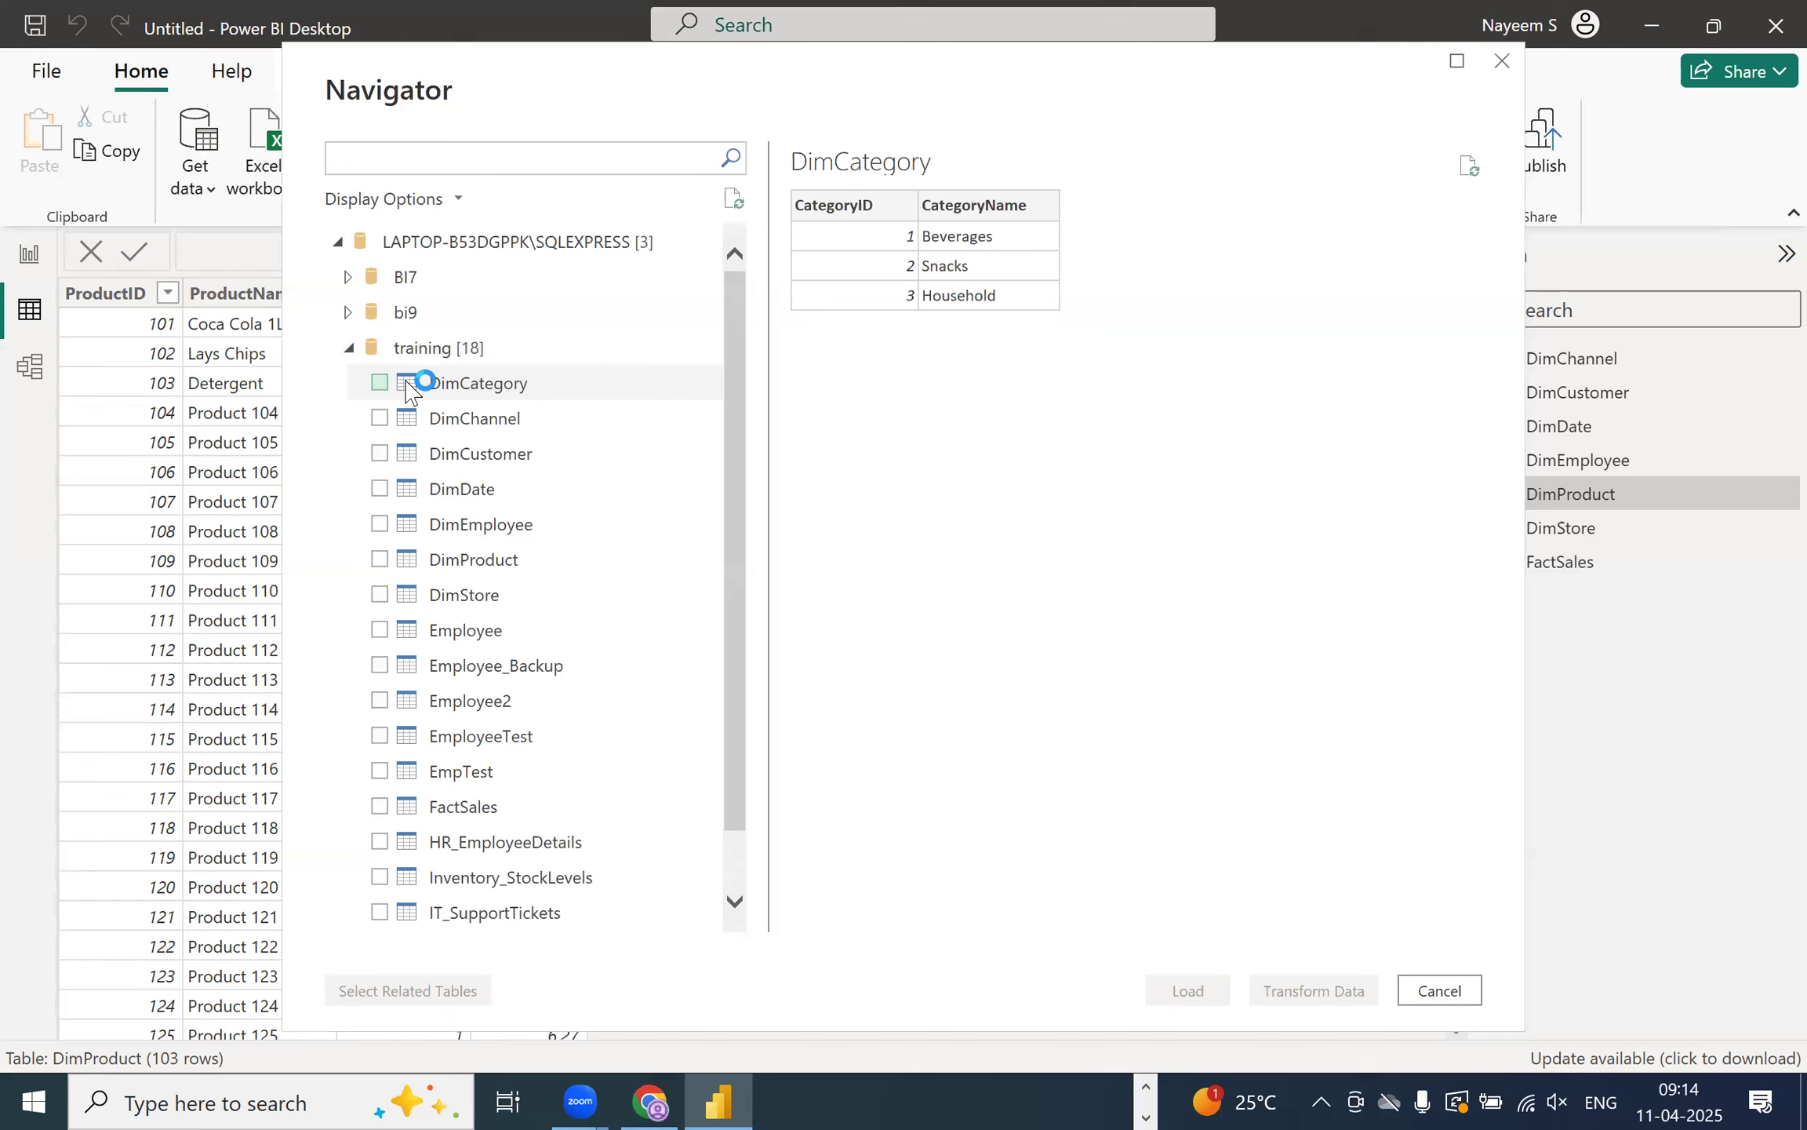
{"action": "left_click", "coordinate": [381, 384]}
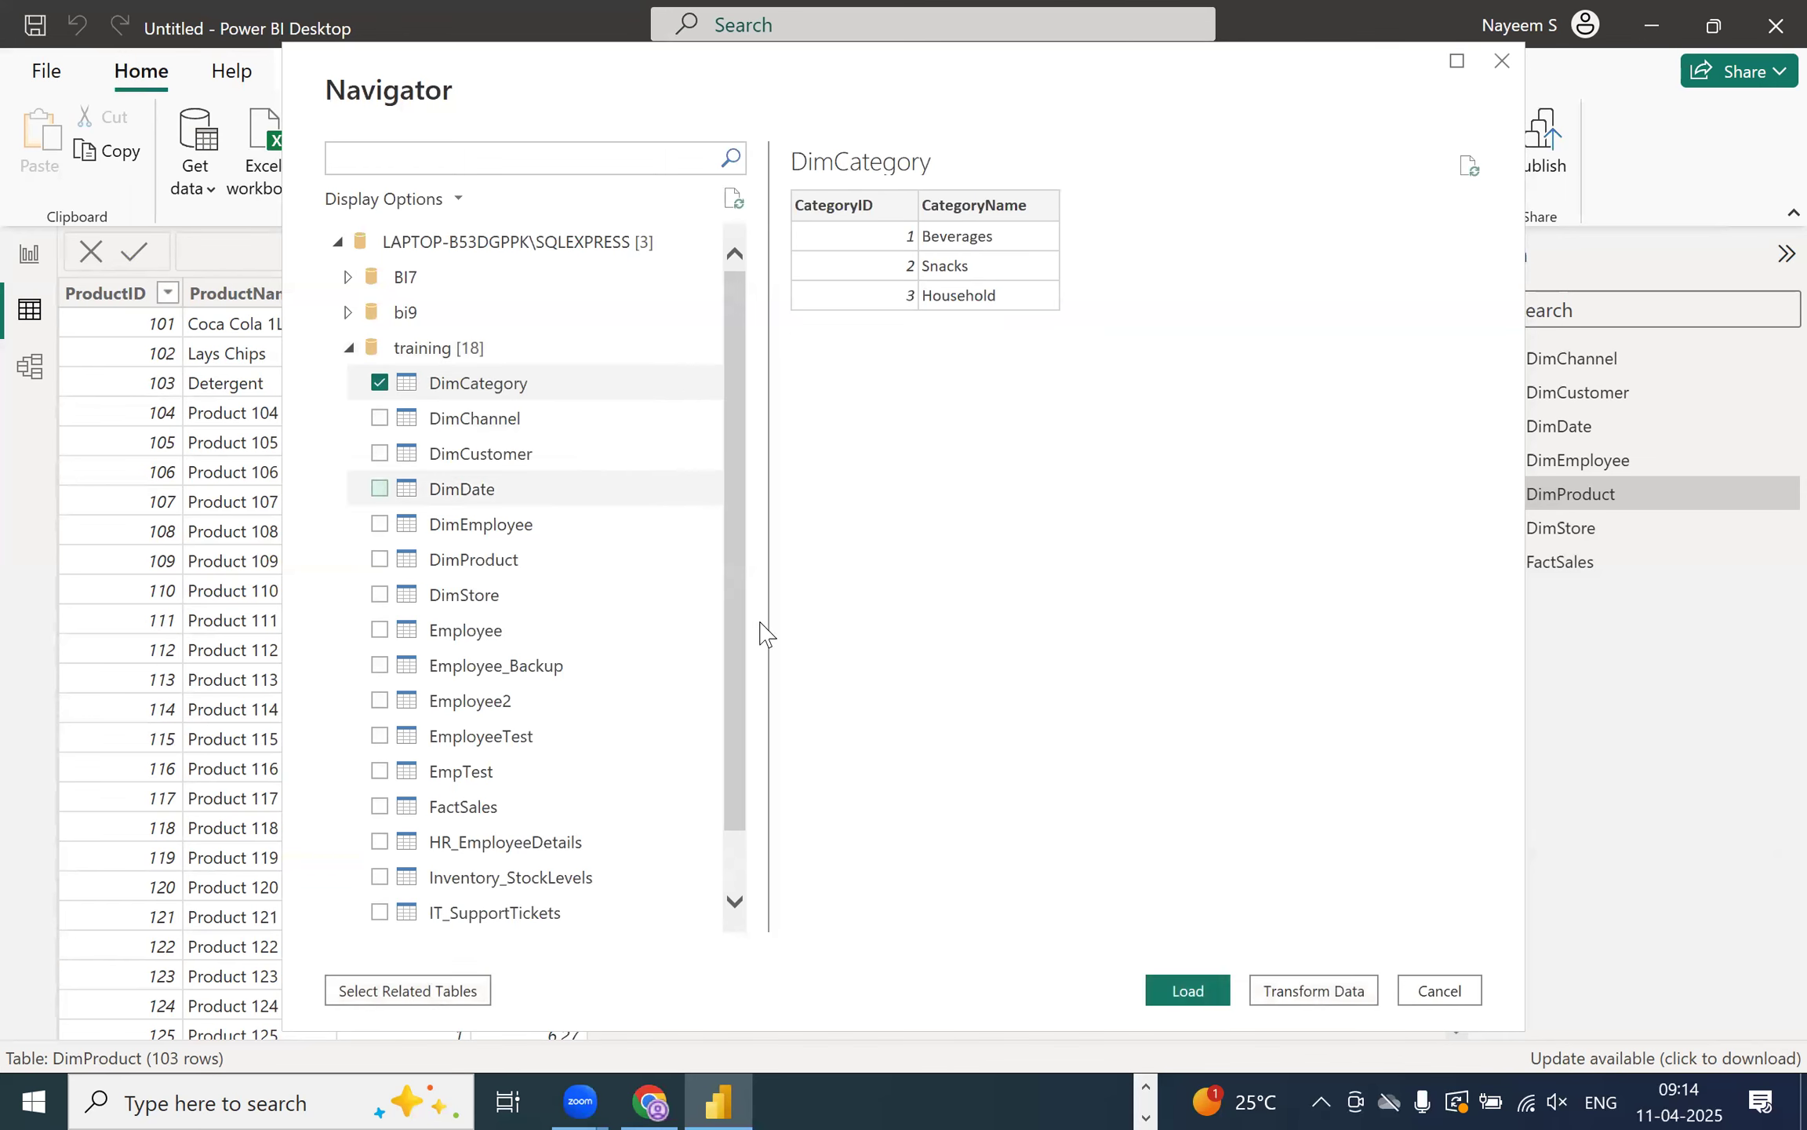
{"action": "left_click", "coordinate": [1176, 990]}
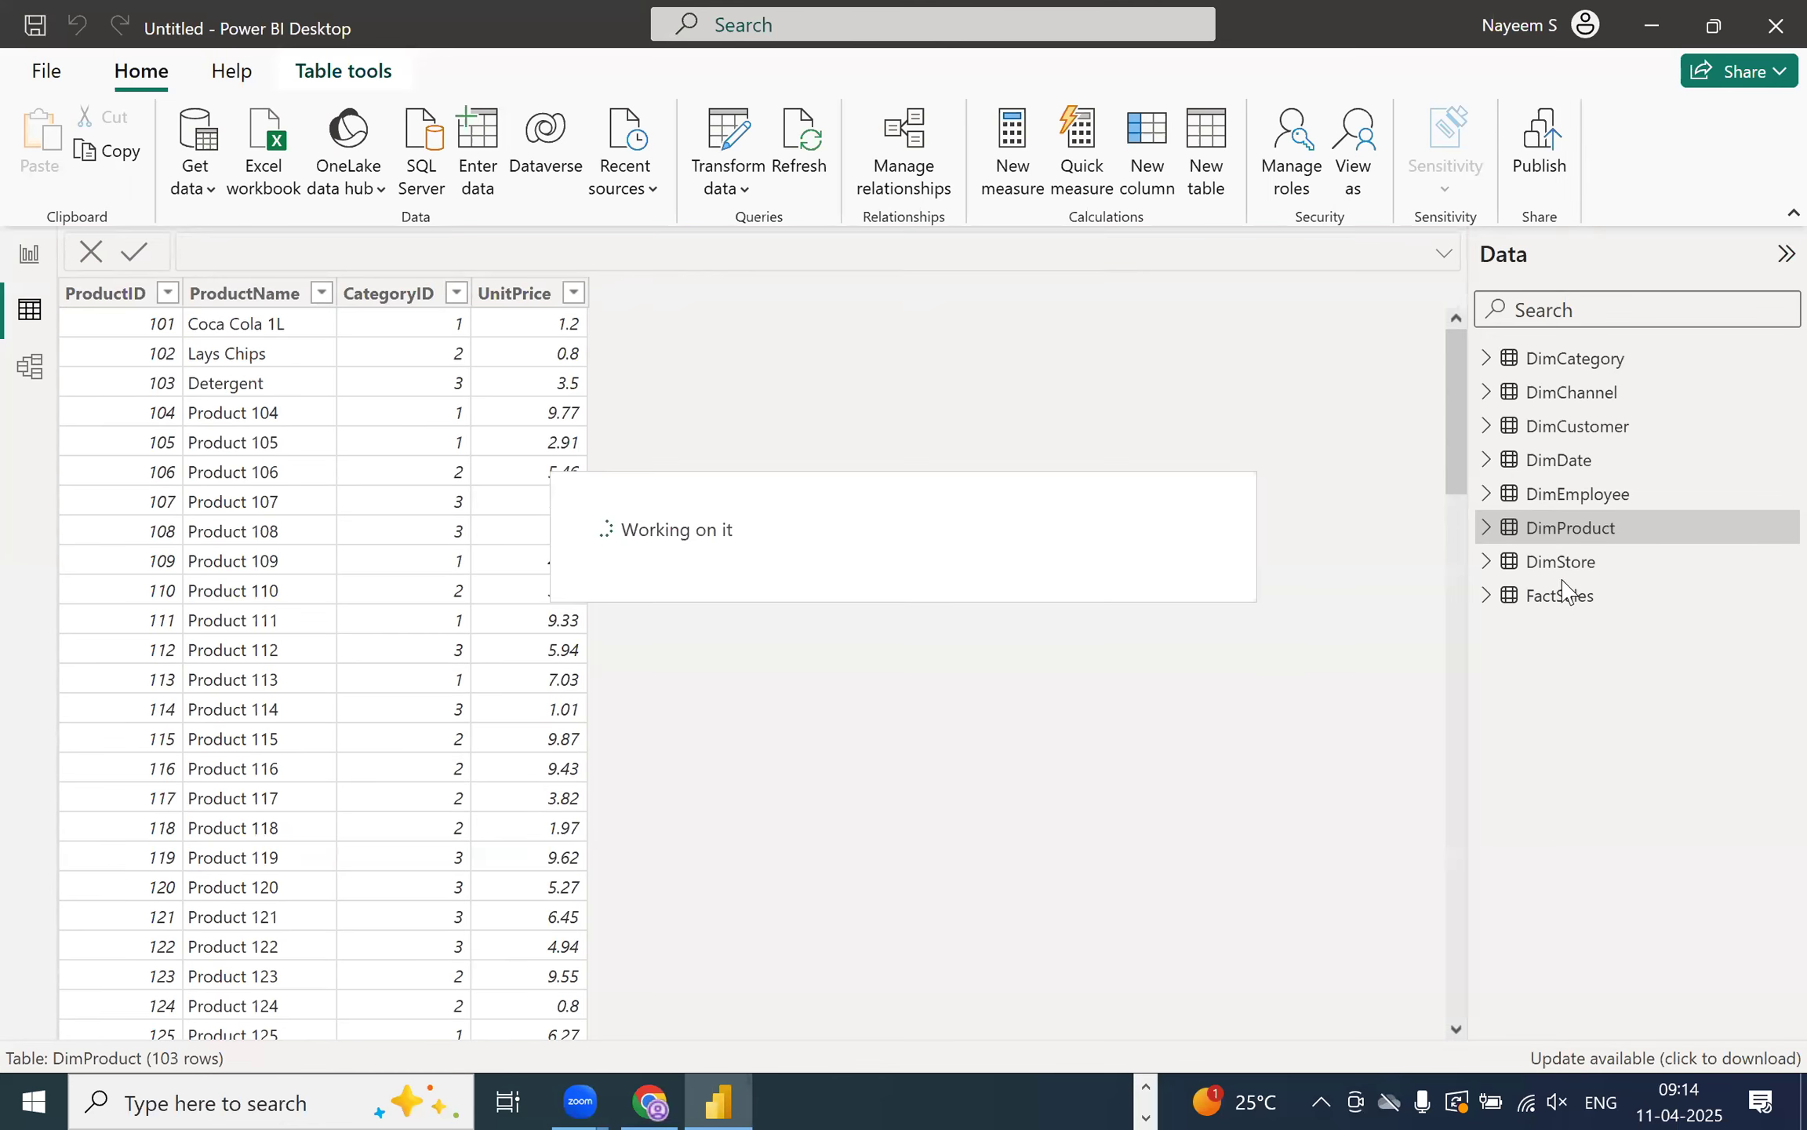
- View the rows of FactSales, DimStore and DimEmployee in turn in the table view
{"action": "left_click", "coordinate": [1561, 595]}
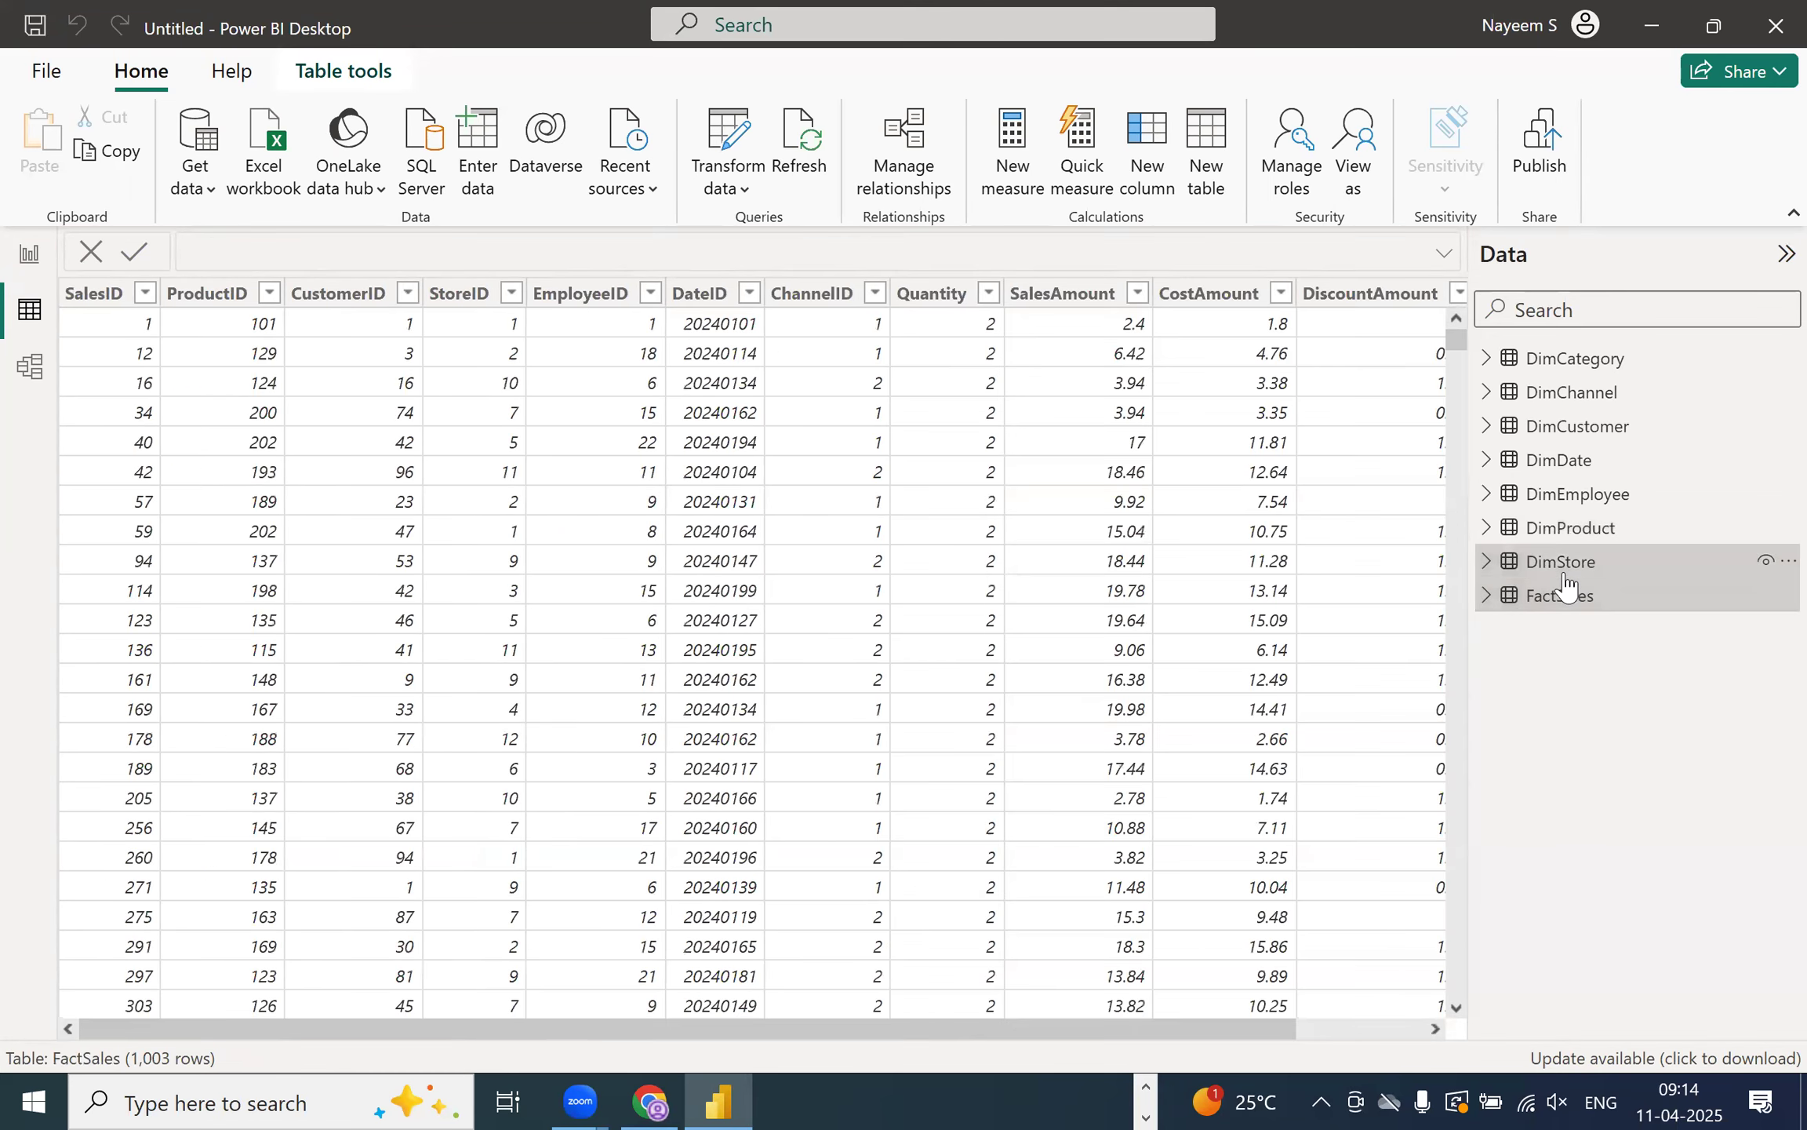
{"action": "left_click", "coordinate": [1562, 562]}
{"action": "left_click", "coordinate": [1579, 494]}
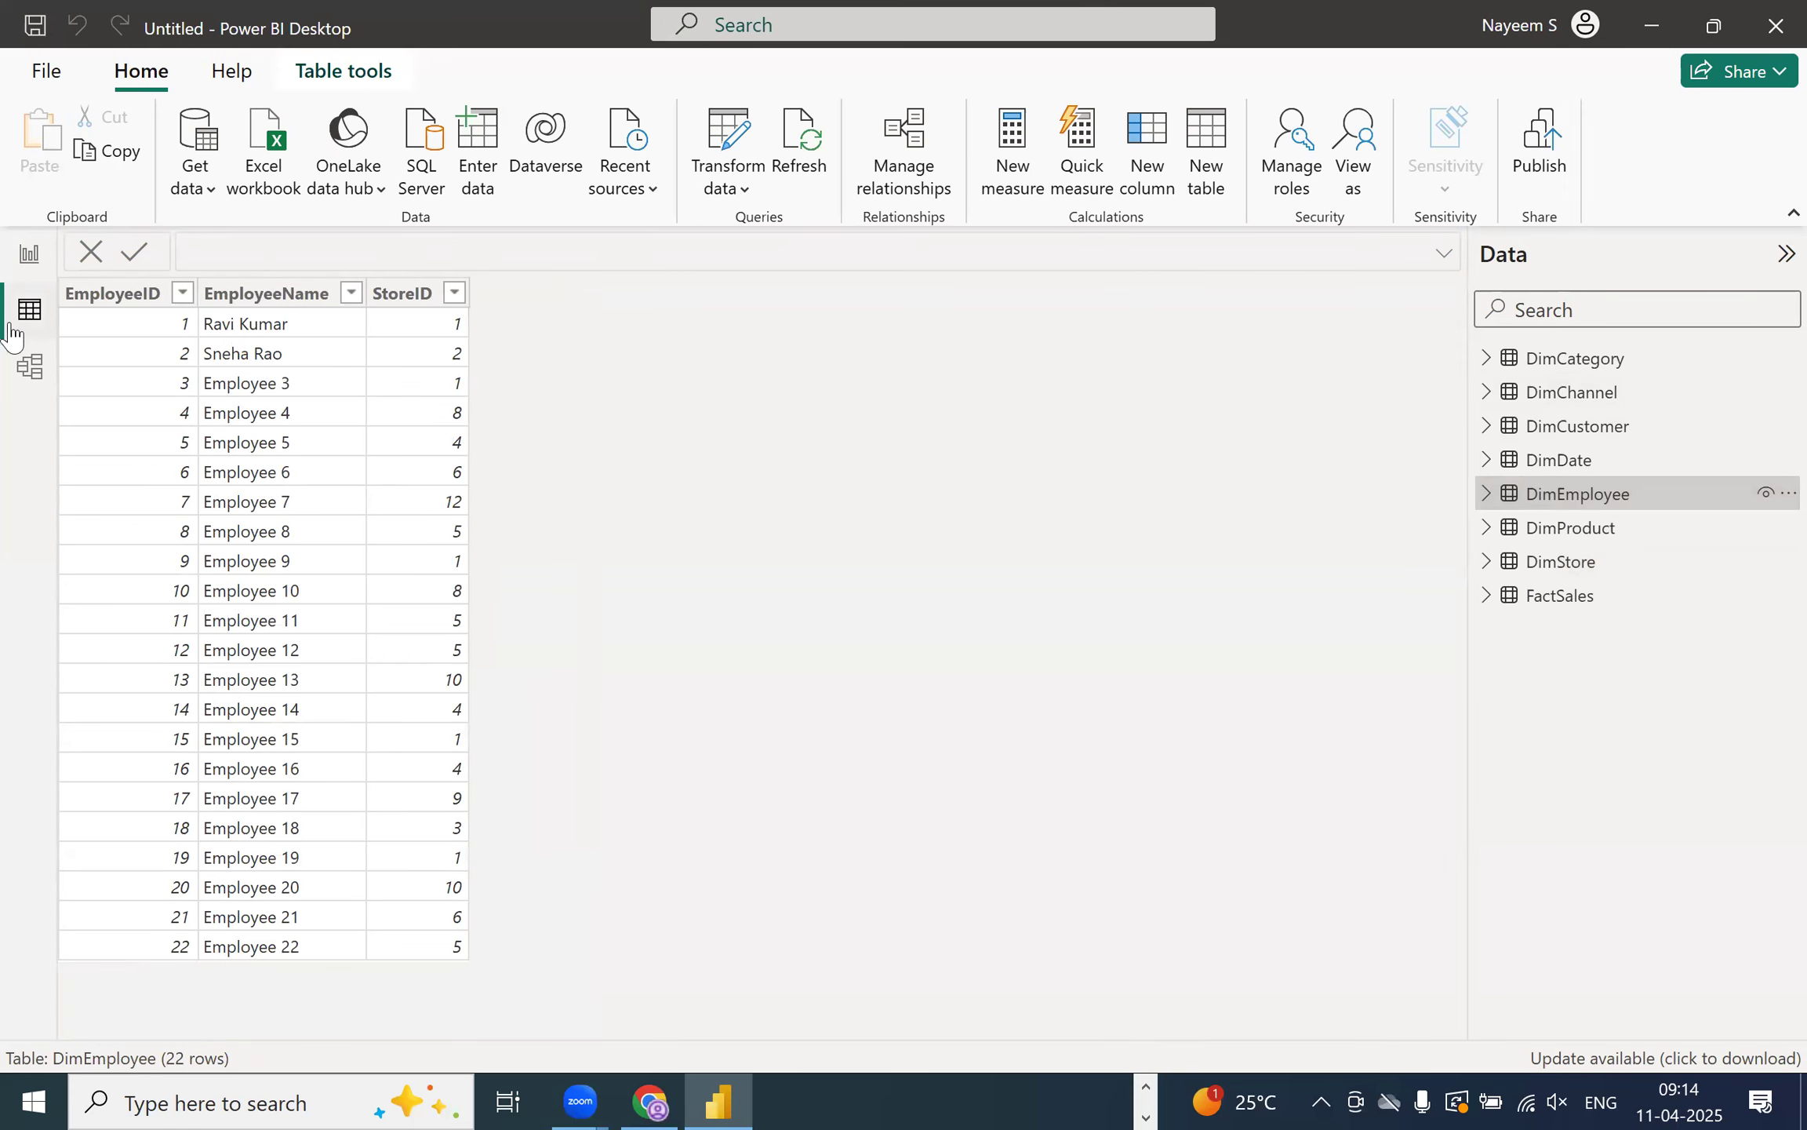
- In the model view, move DimCategory away from the centre to the free space beyond DimDate and DimProduct
{"action": "left_click", "coordinate": [30, 365]}
{"action": "right_click", "coordinate": [1245, 781]}
{"action": "left_click", "coordinate": [1272, 796]}
{"action": "left_click", "coordinate": [1101, 602]}
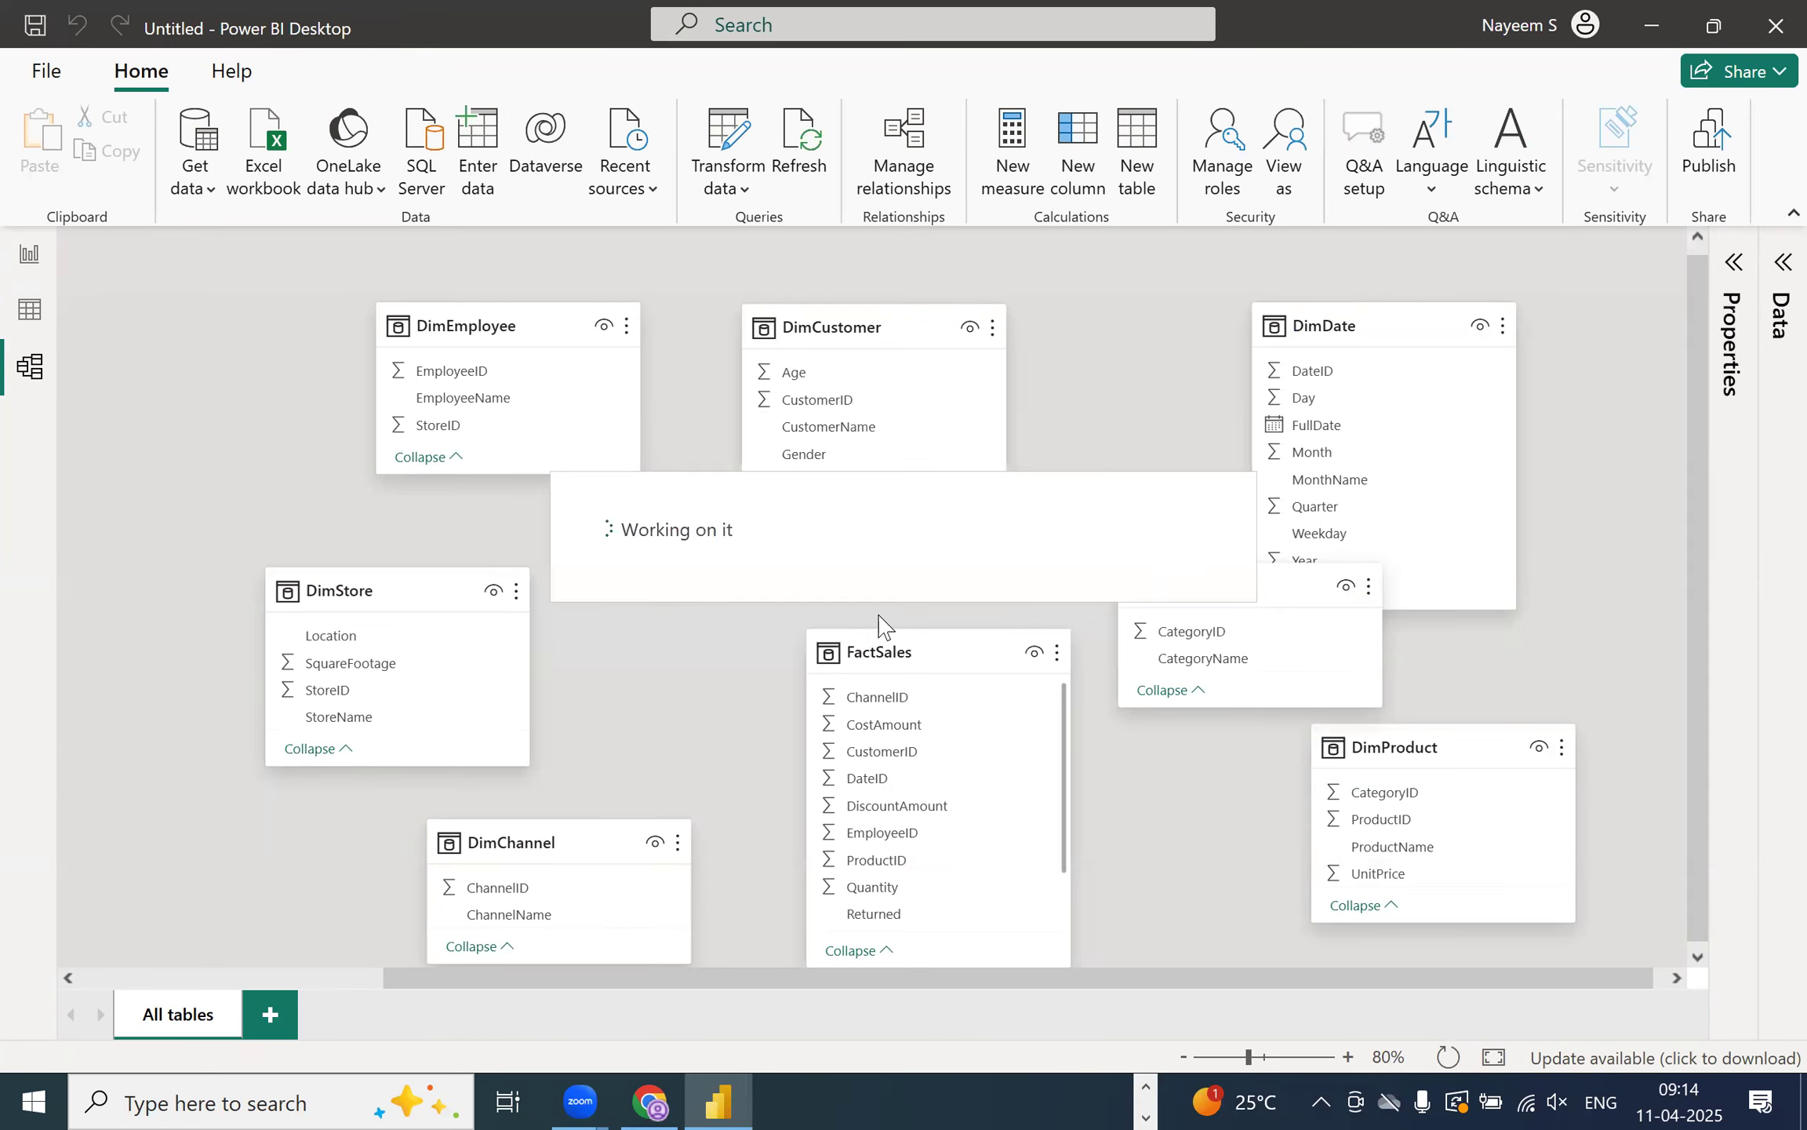
{"action": "left_click_drag", "start_coordinate": [1179, 590], "coordinate": [1749, 588]}
{"action": "scroll", "coordinate": [1234, 962], "scroll_direction": "left", "scroll_amount": 1}
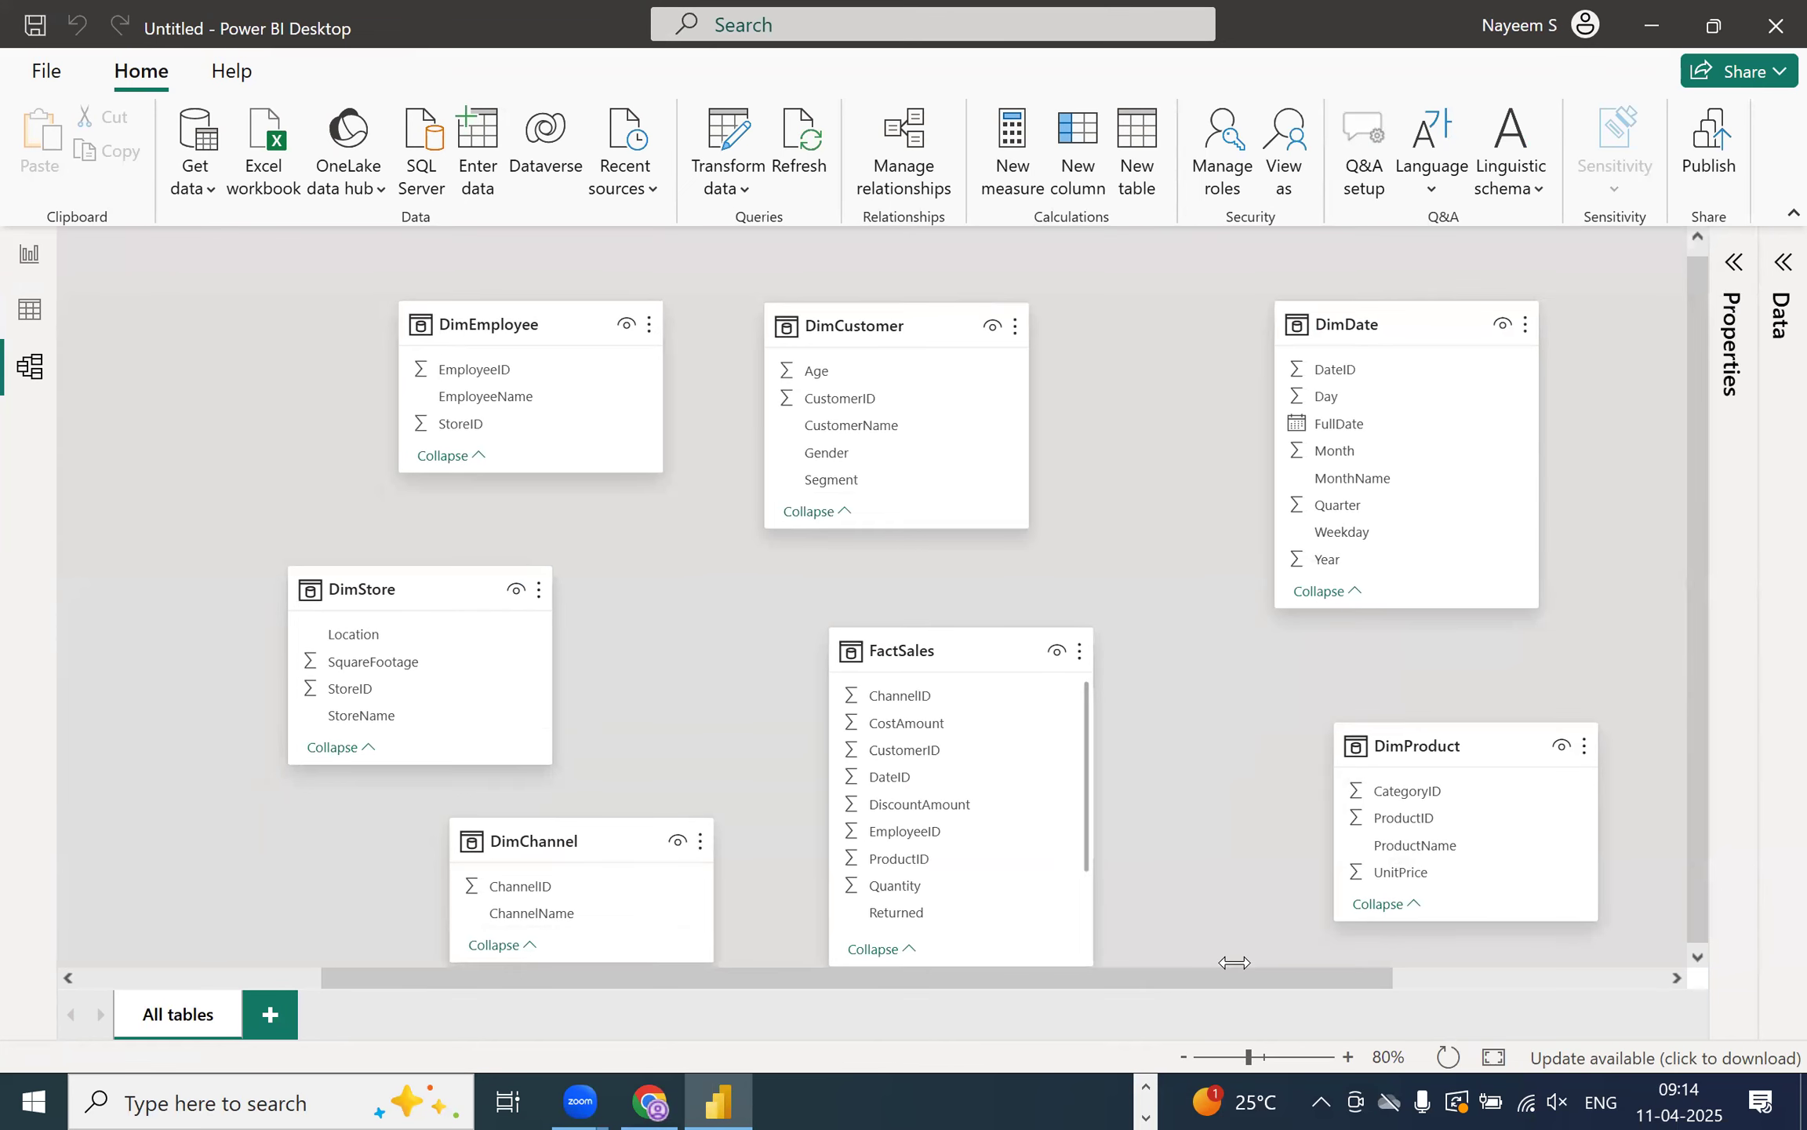
- Examine the ProductID column of FactSales, the DimProduct rows and the StoreID column of DimStore in the table view
{"action": "left_click", "coordinate": [27, 314]}
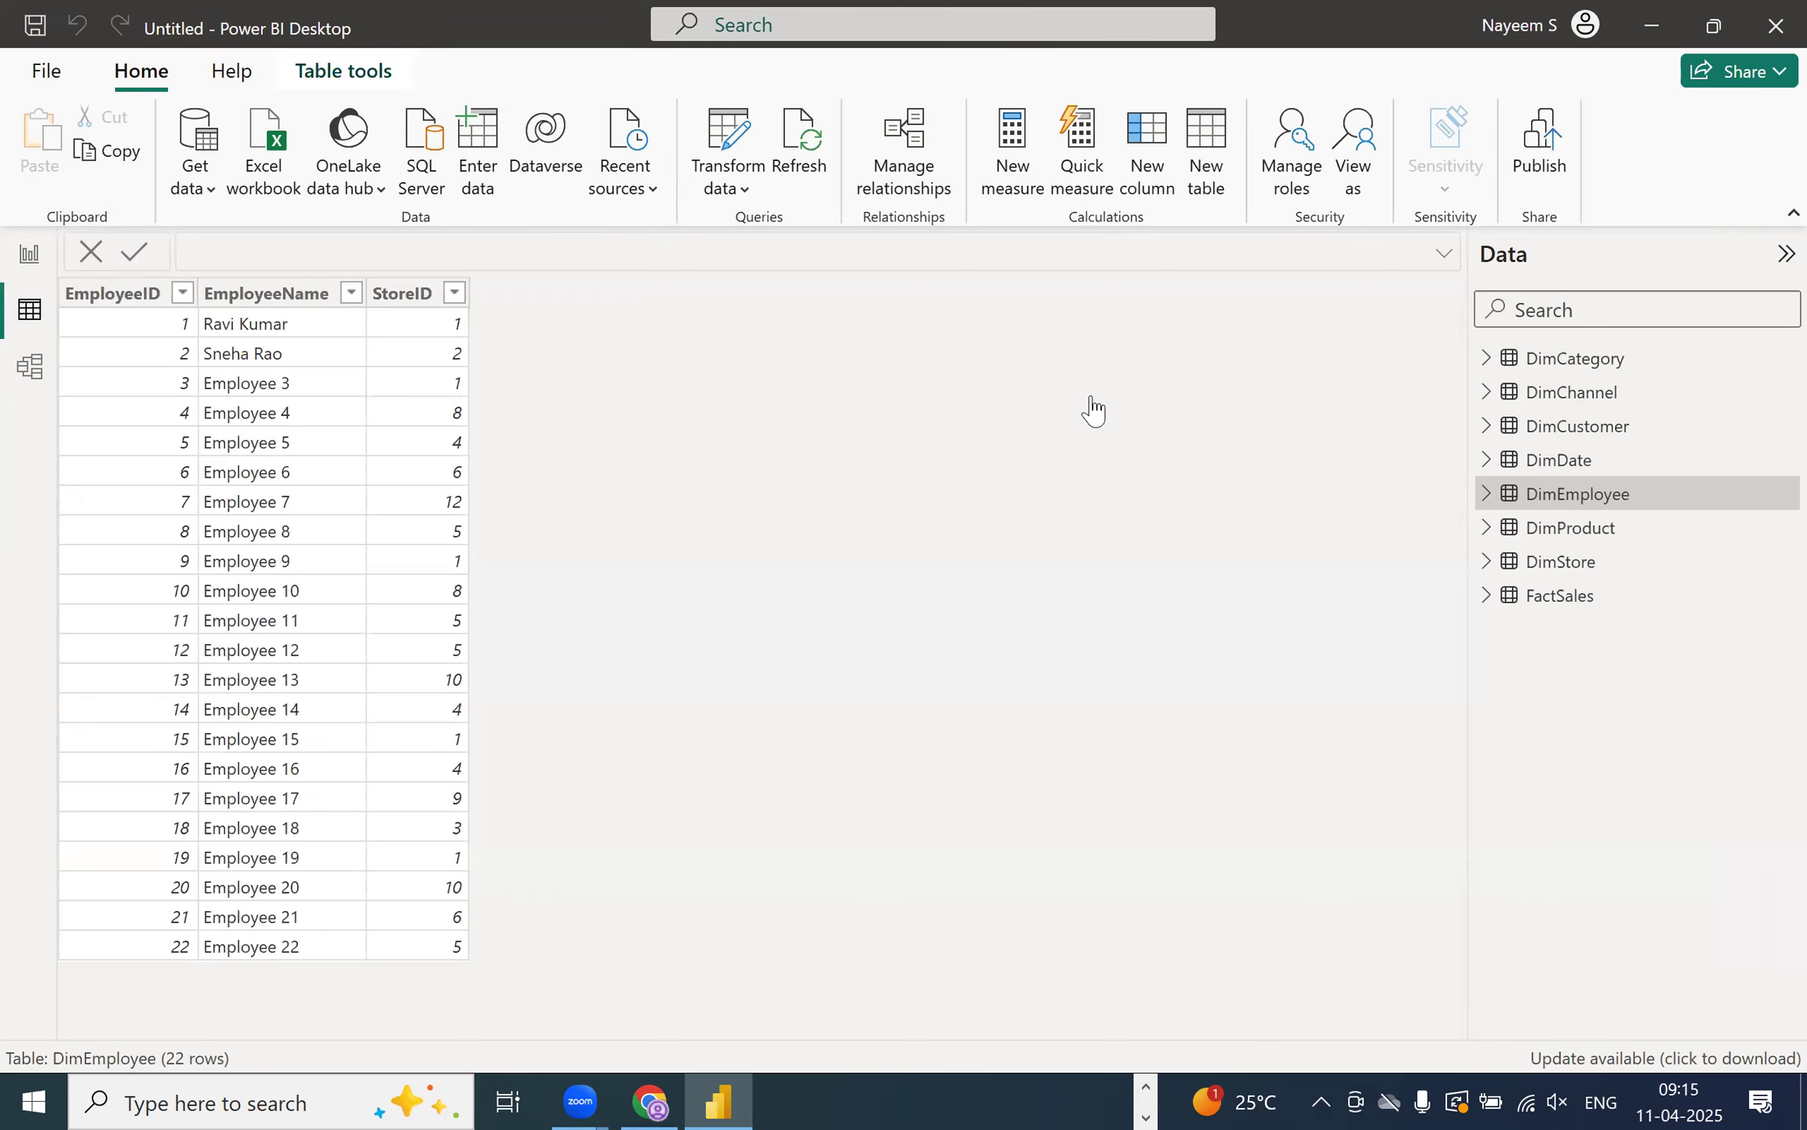
{"action": "left_click", "coordinate": [1551, 598]}
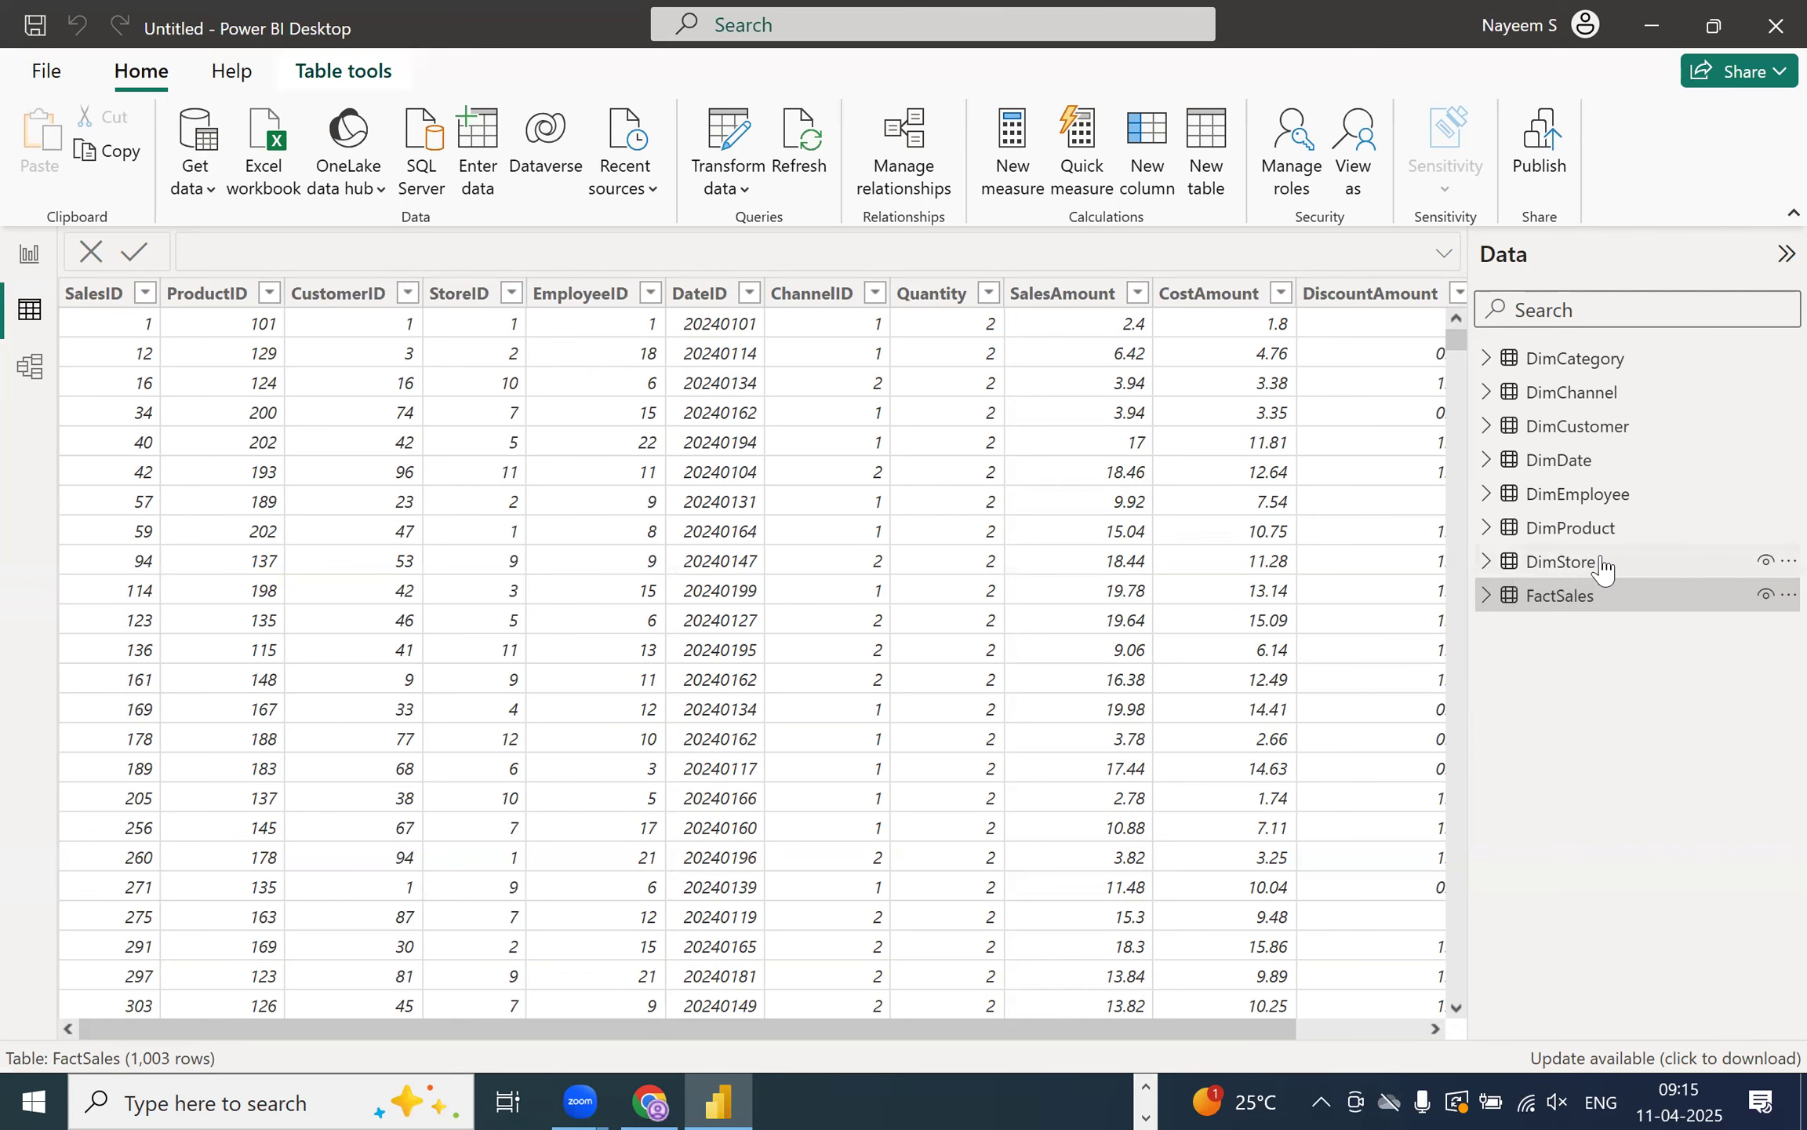
{"action": "mouse_move", "coordinate": [1603, 568]}
{"action": "left_click", "coordinate": [223, 306]}
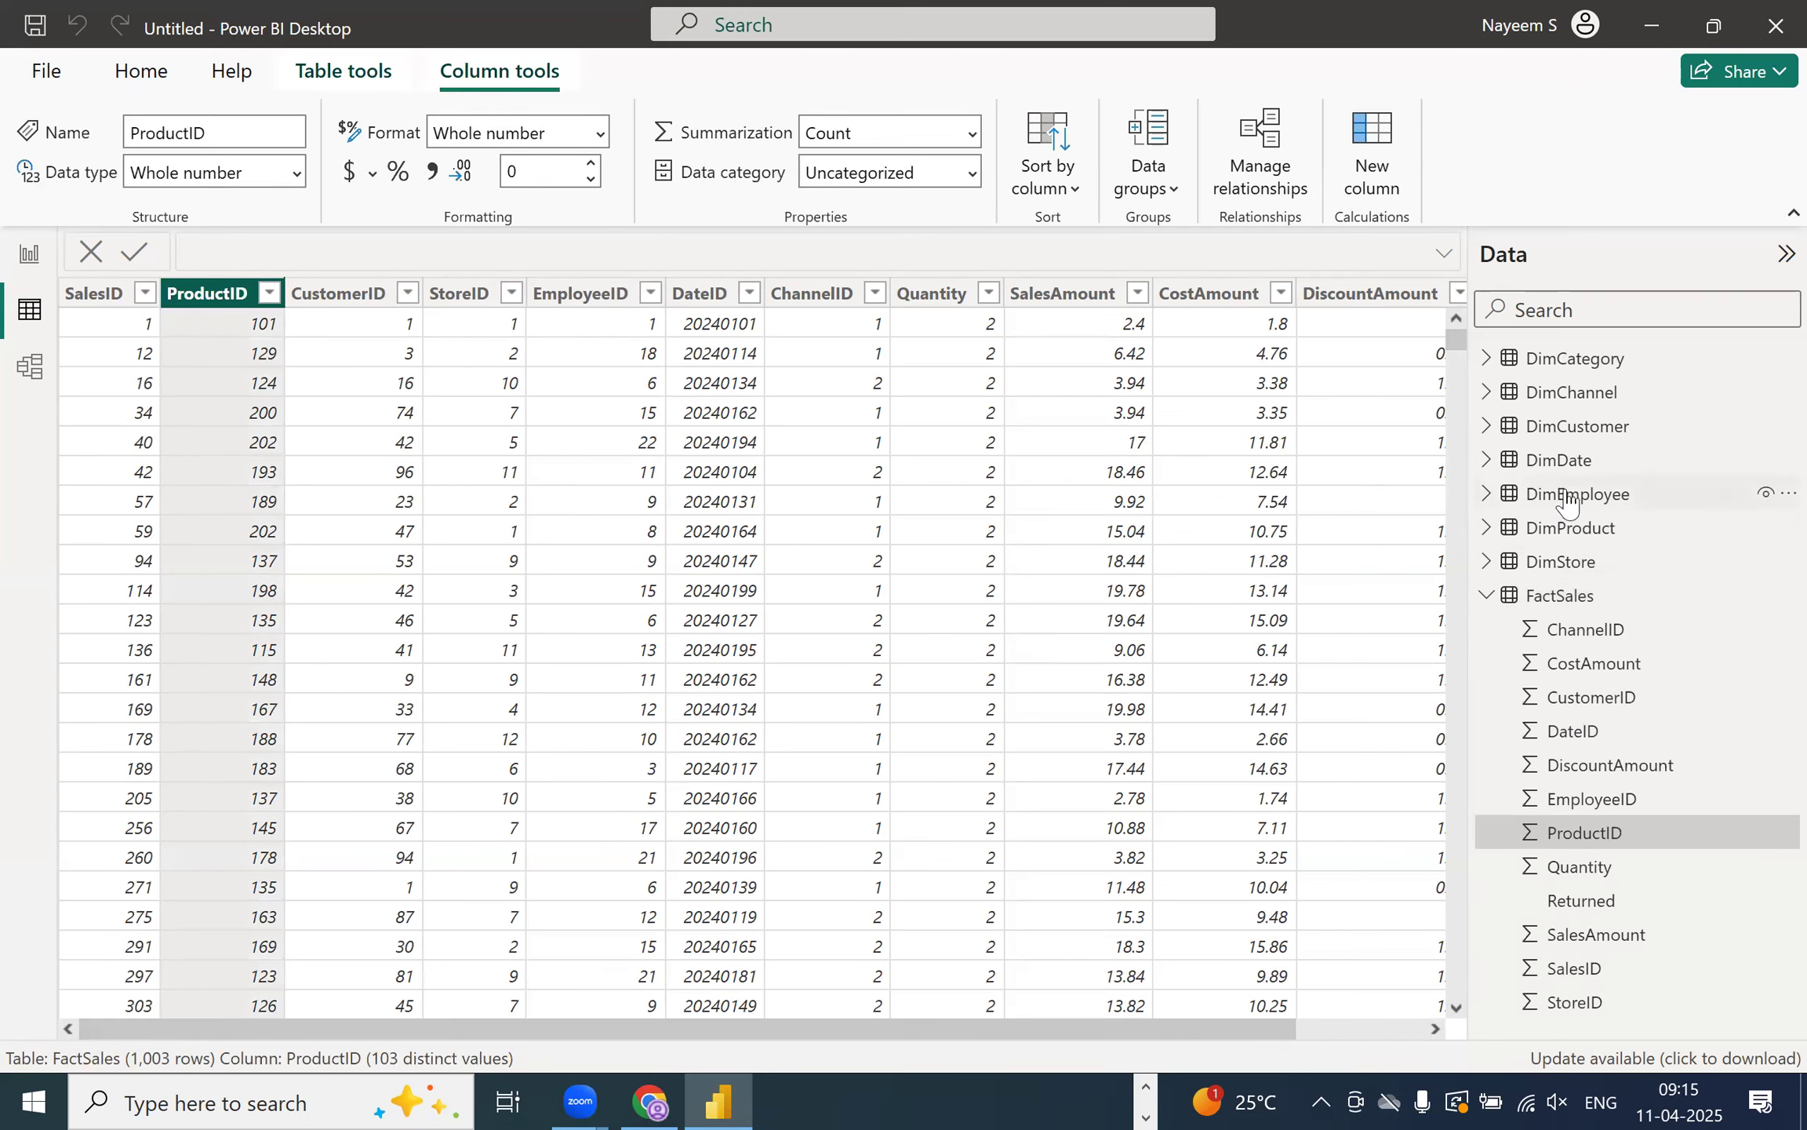
{"action": "left_click", "coordinate": [1581, 538]}
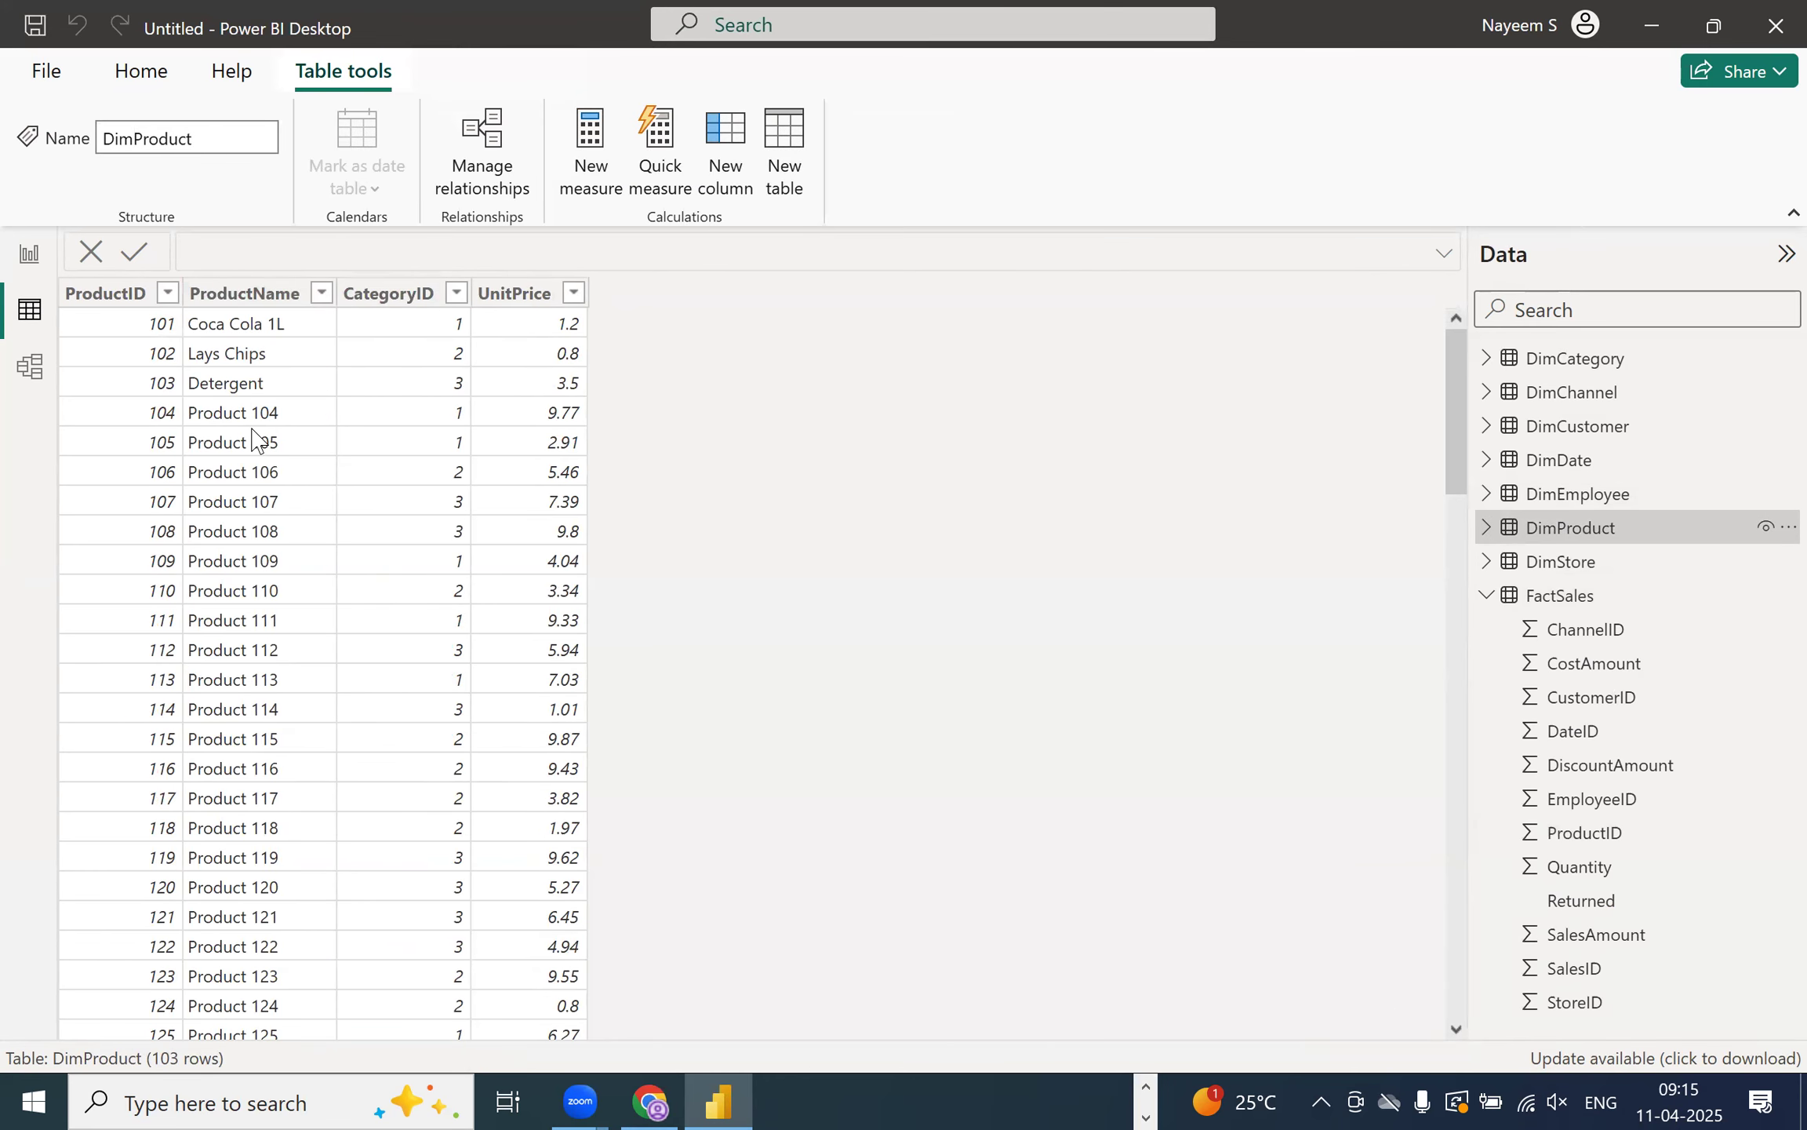
{"action": "left_click", "coordinate": [1599, 566]}
{"action": "left_click", "coordinate": [118, 292]}
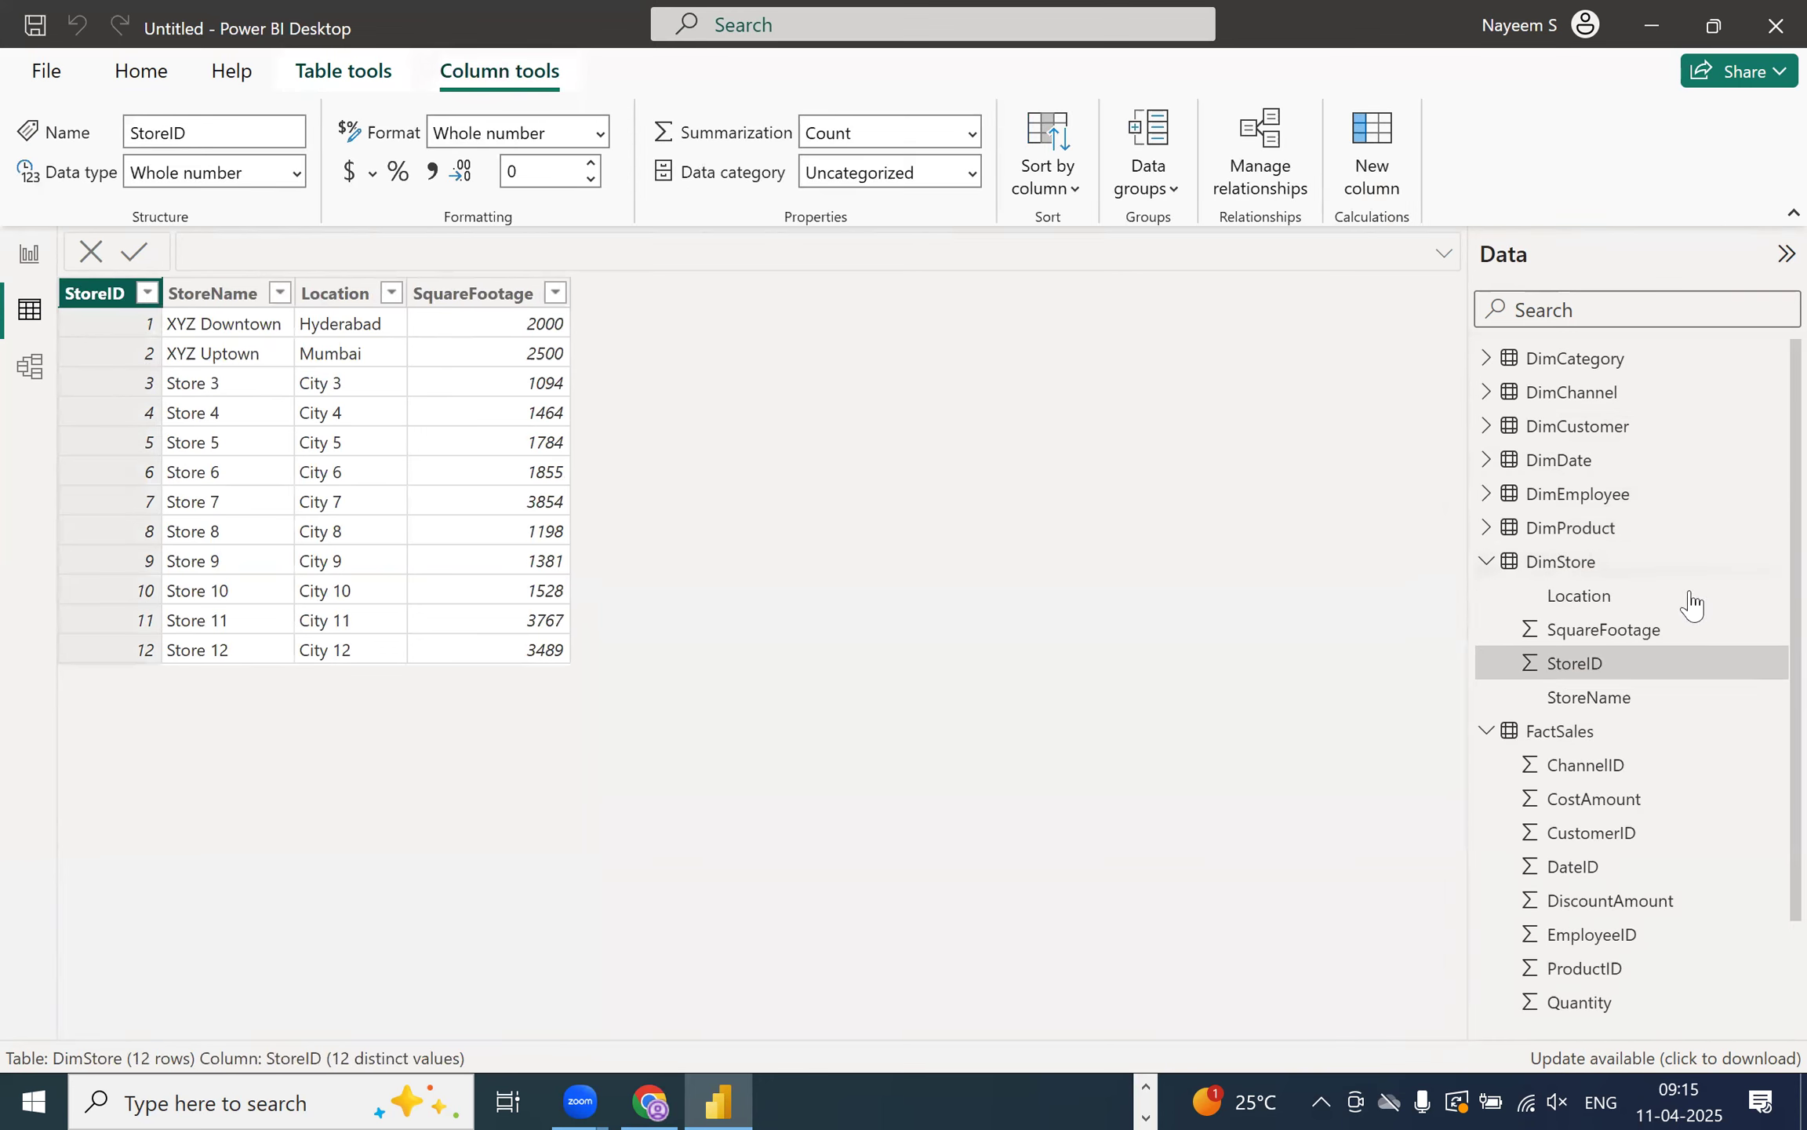
{"action": "left_click", "coordinate": [1488, 561]}
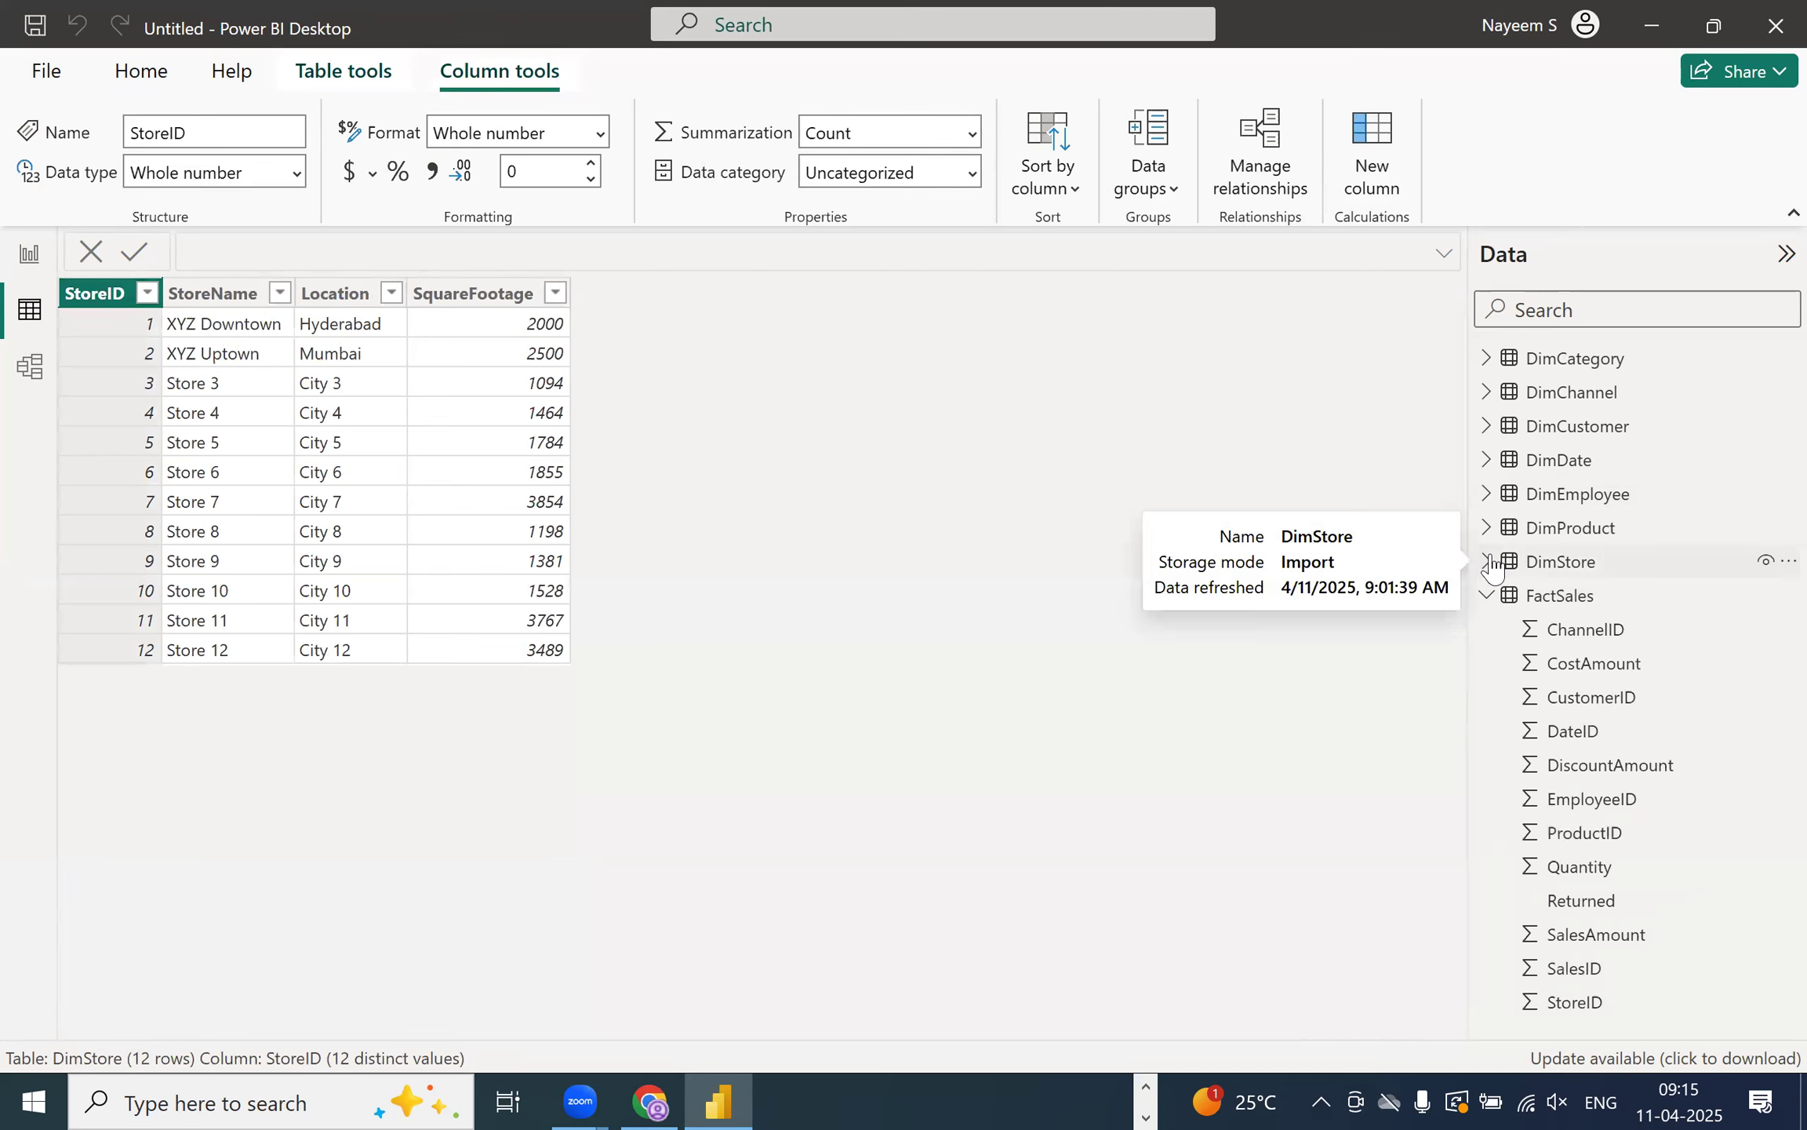
- Inspect the SalesID column of FactSales and compare its StoreID column with the StoreID column of DimStore
{"action": "left_click", "coordinate": [1555, 598]}
{"action": "left_click", "coordinate": [114, 308]}
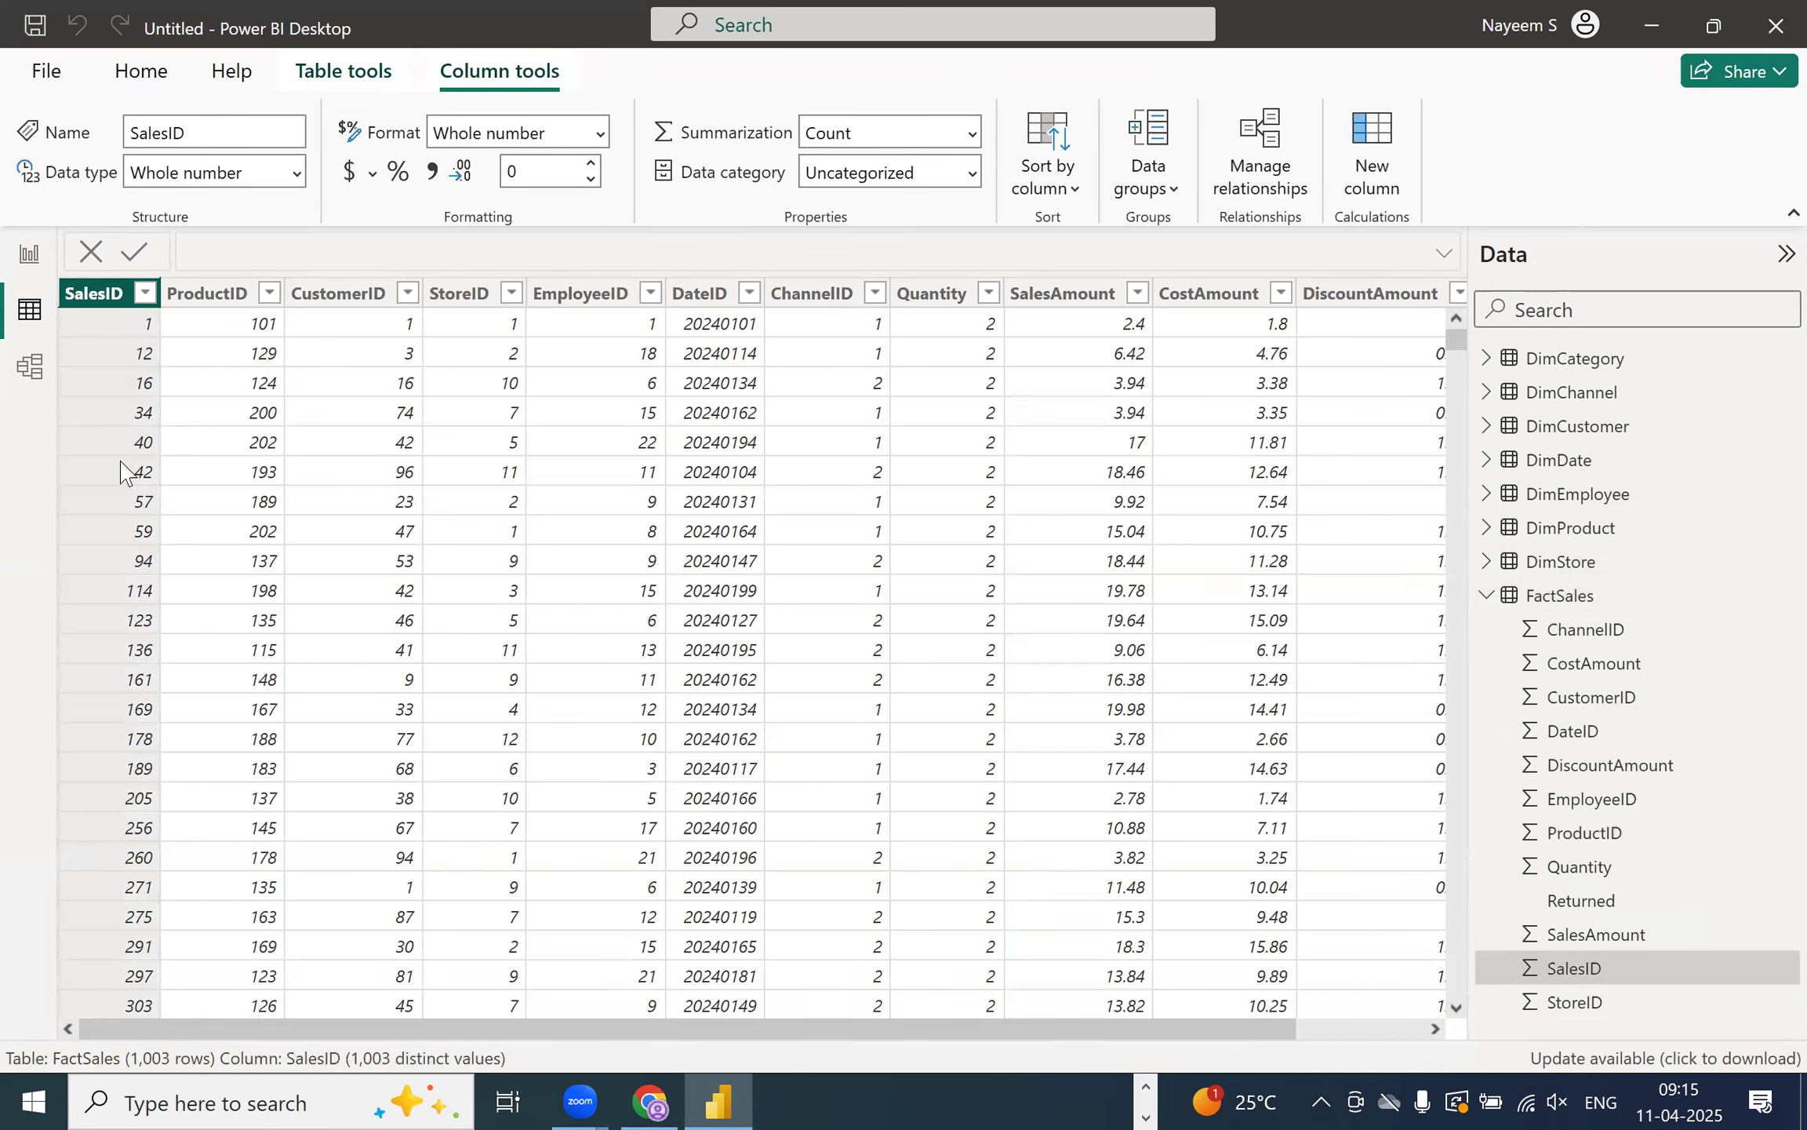
{"action": "left_click", "coordinate": [474, 295]}
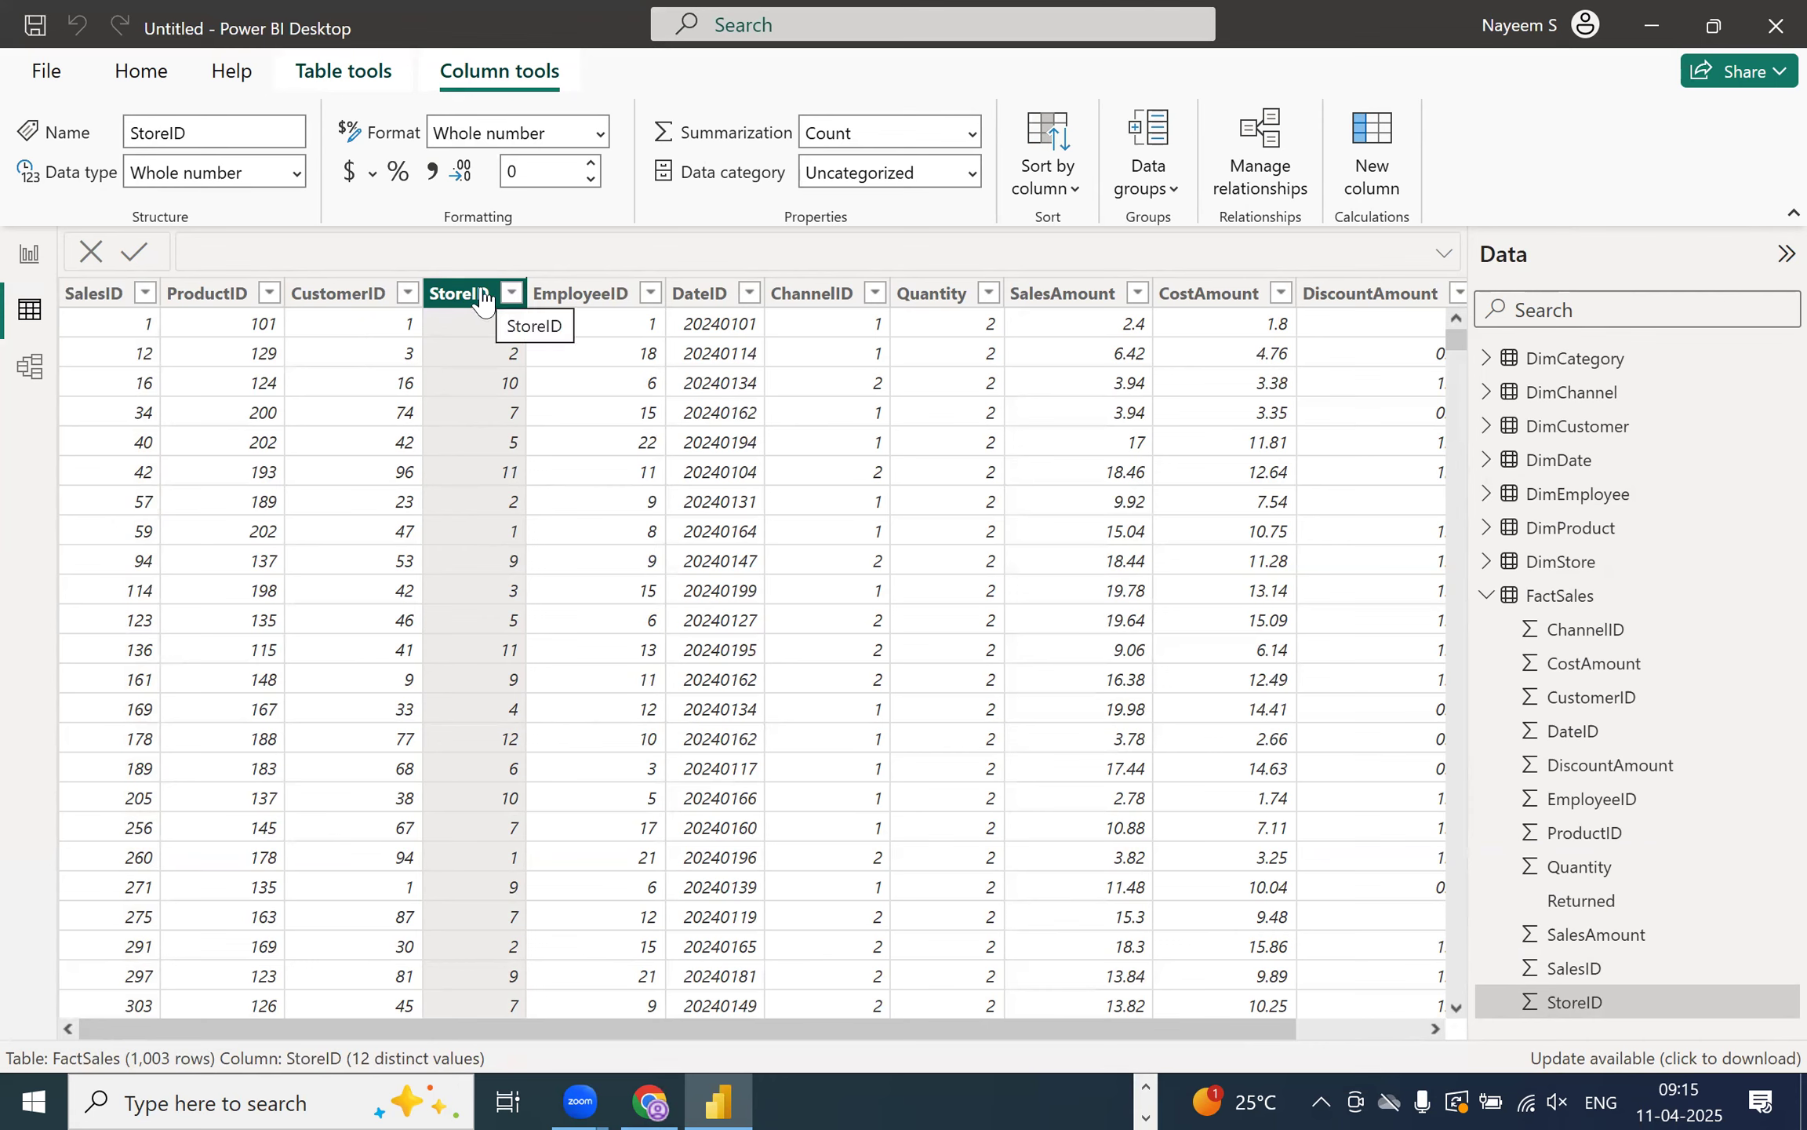
{"action": "left_click", "coordinate": [1583, 561]}
{"action": "left_click", "coordinate": [108, 286]}
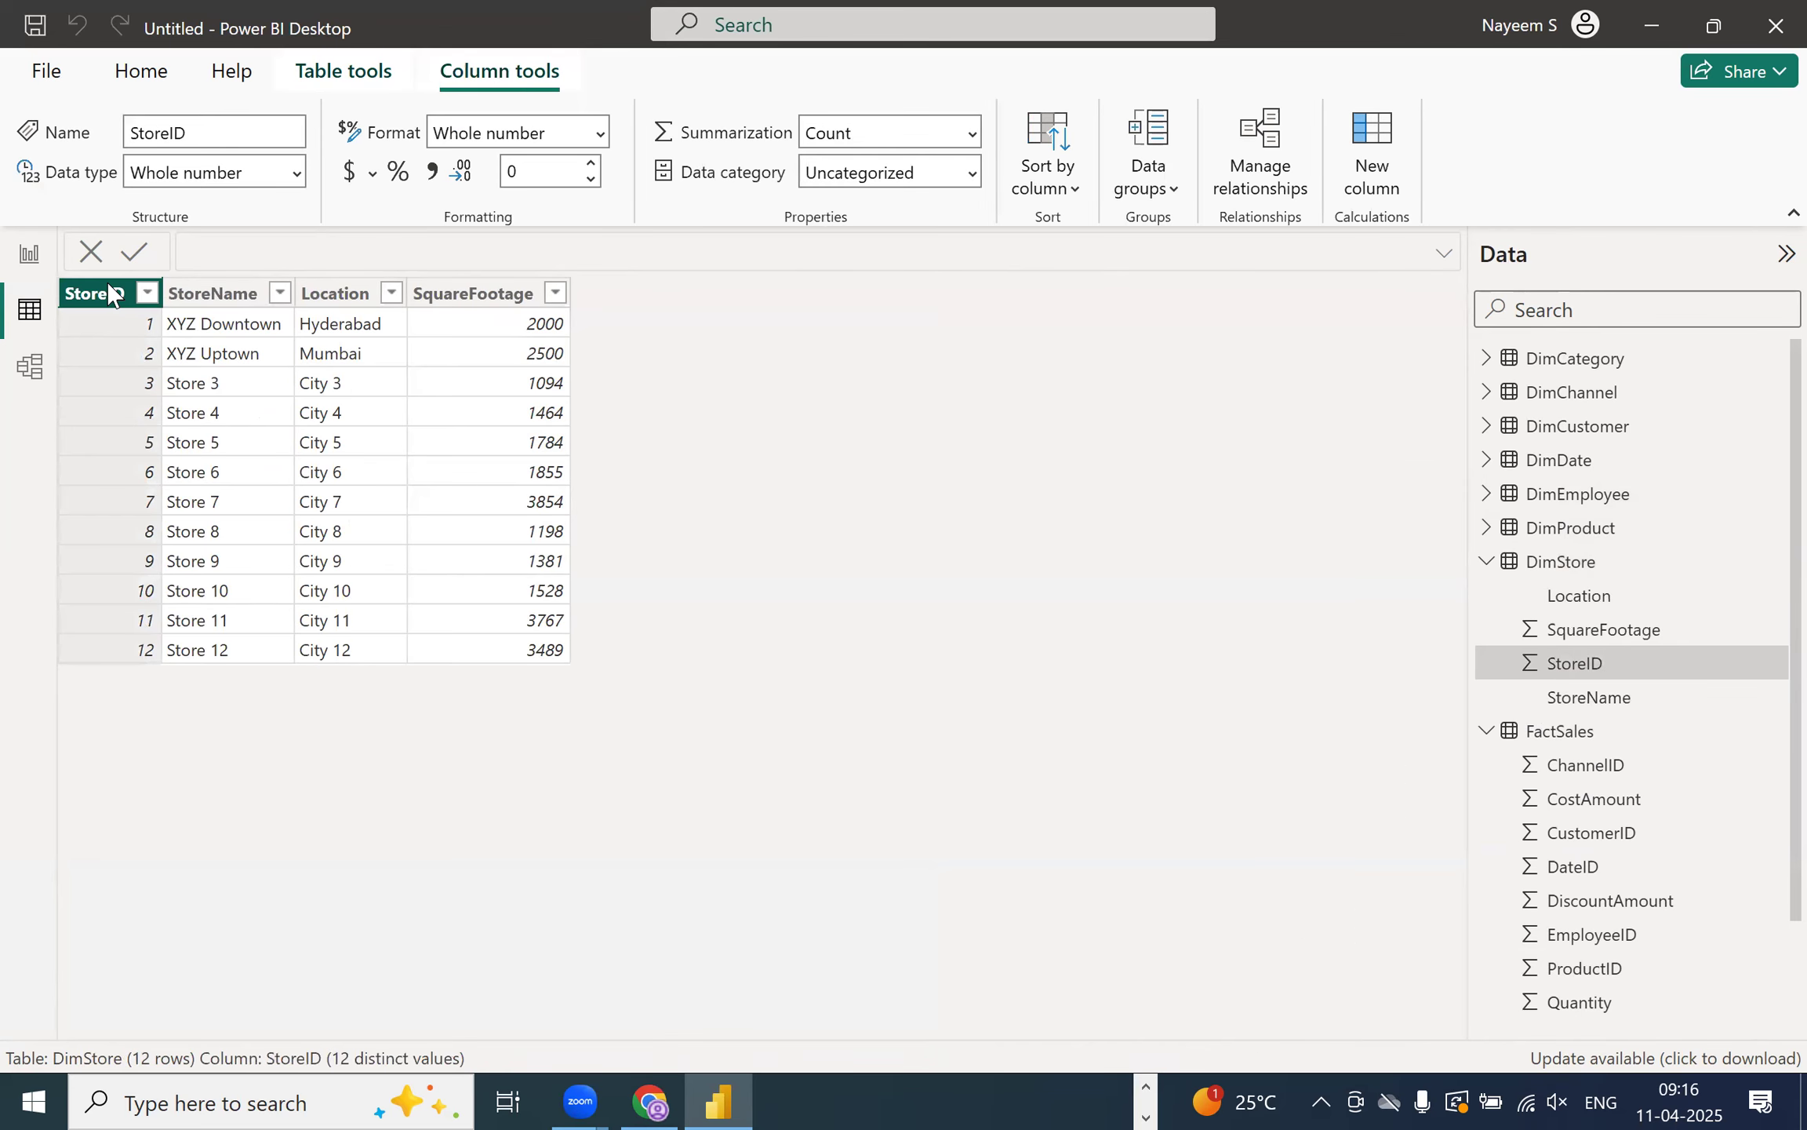
- Compare the ProductID column of DimProduct with the ProductID column of FactSales
{"action": "left_click", "coordinate": [1571, 501]}
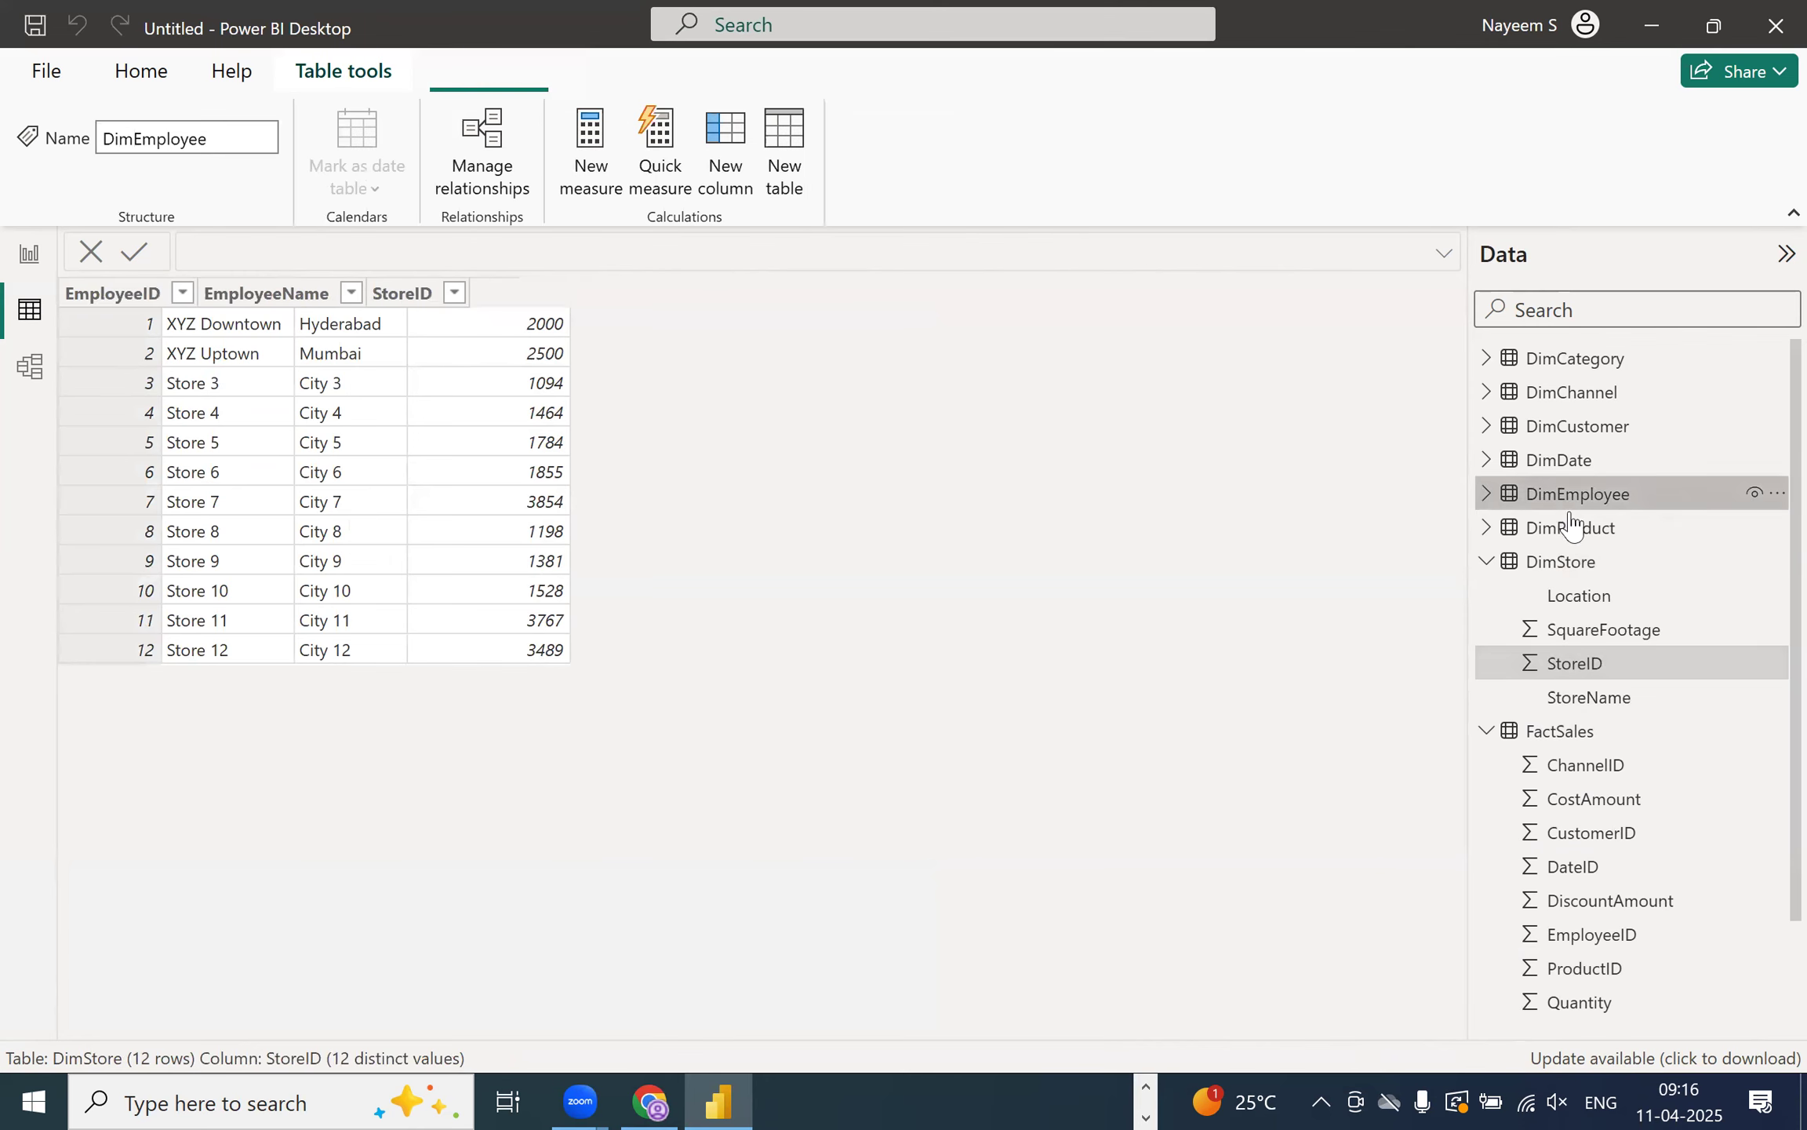
{"action": "left_click", "coordinate": [1572, 526]}
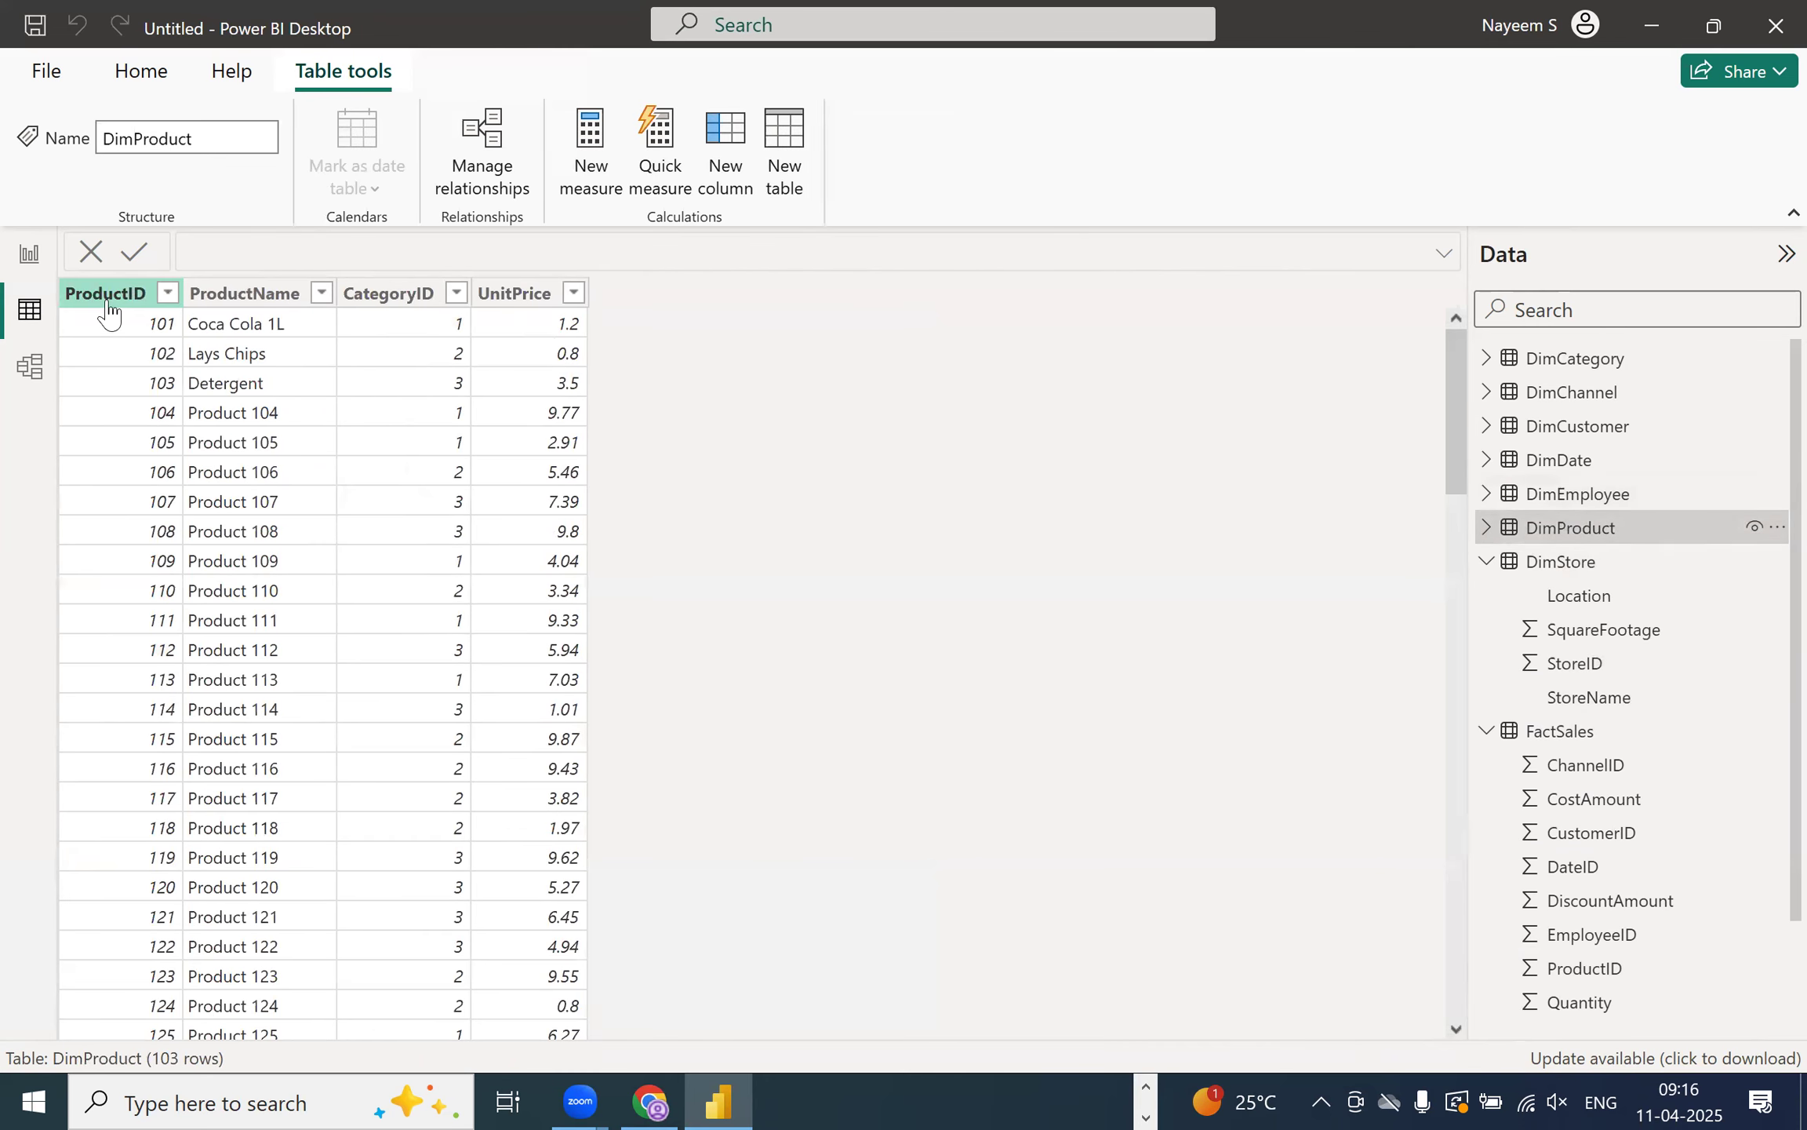
{"action": "left_click", "coordinate": [107, 297]}
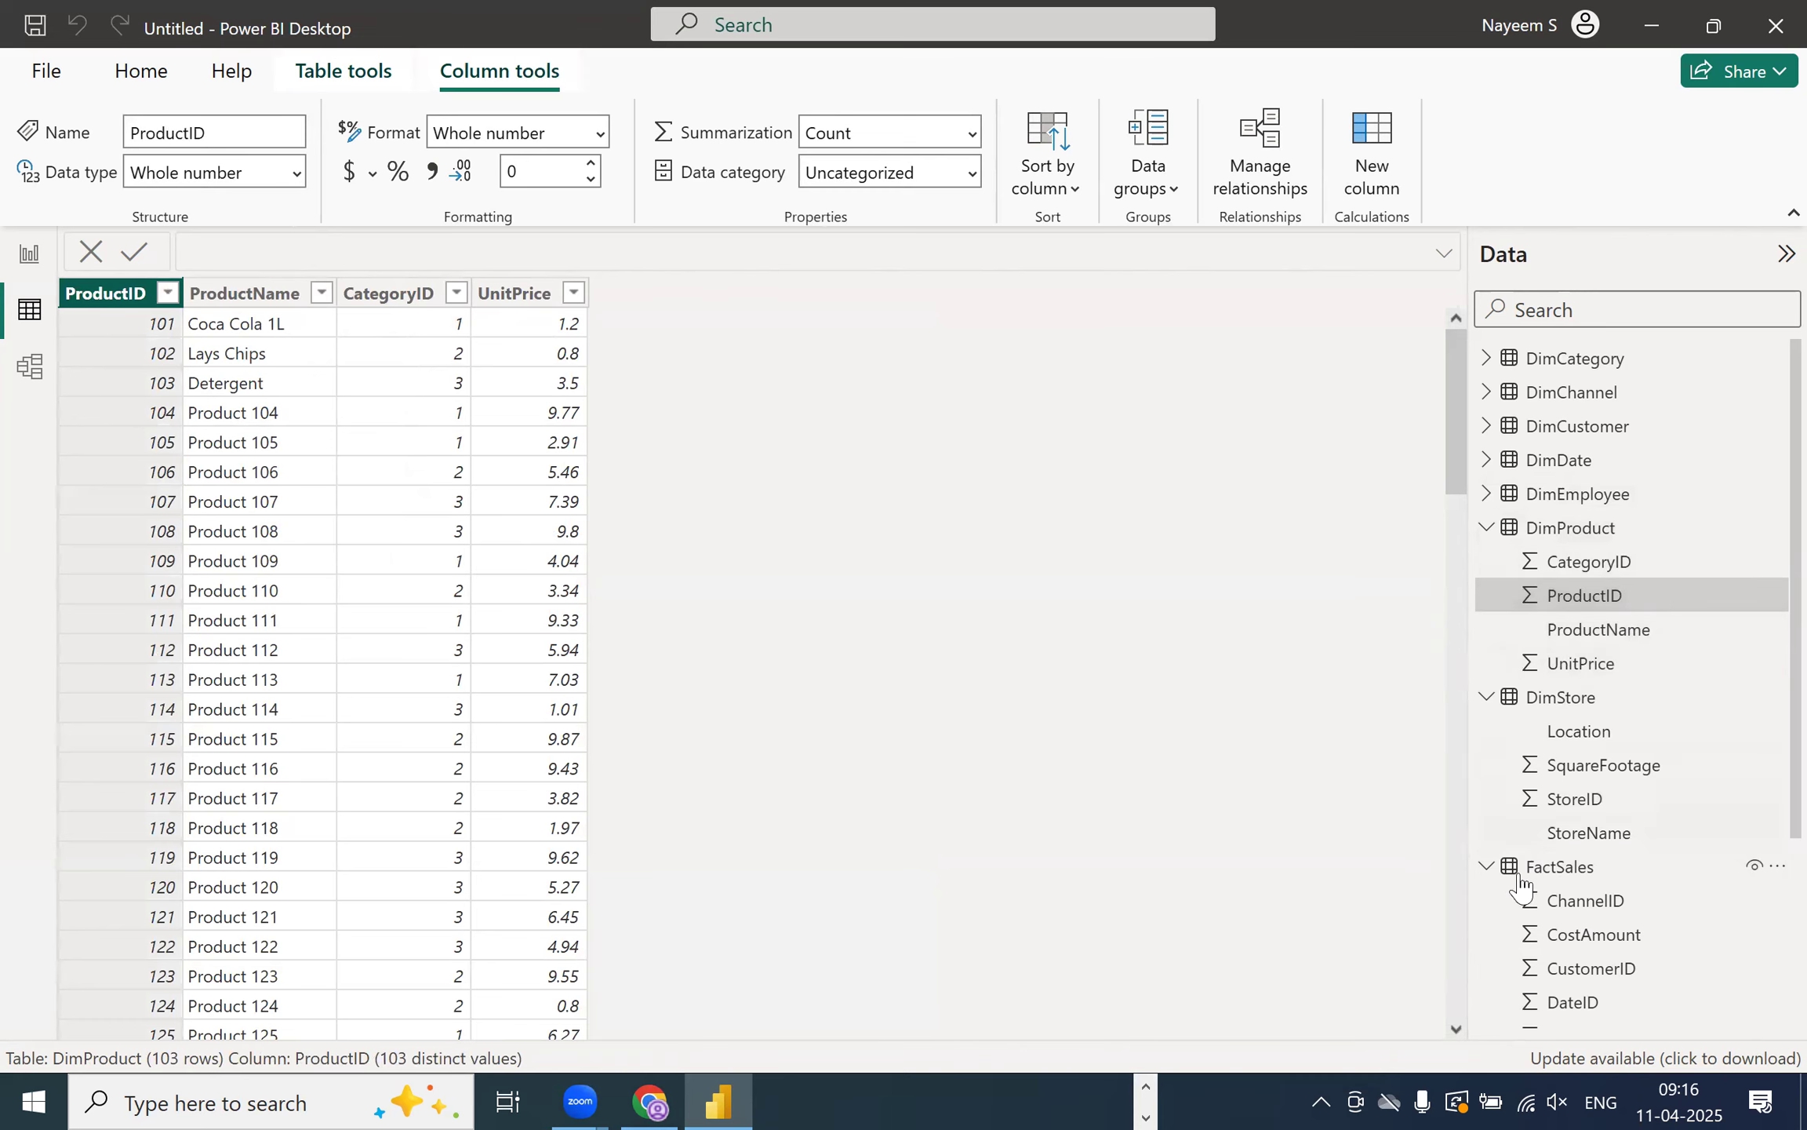
{"action": "scroll", "coordinate": [1586, 977], "scroll_direction": "down", "scroll_amount": 3}
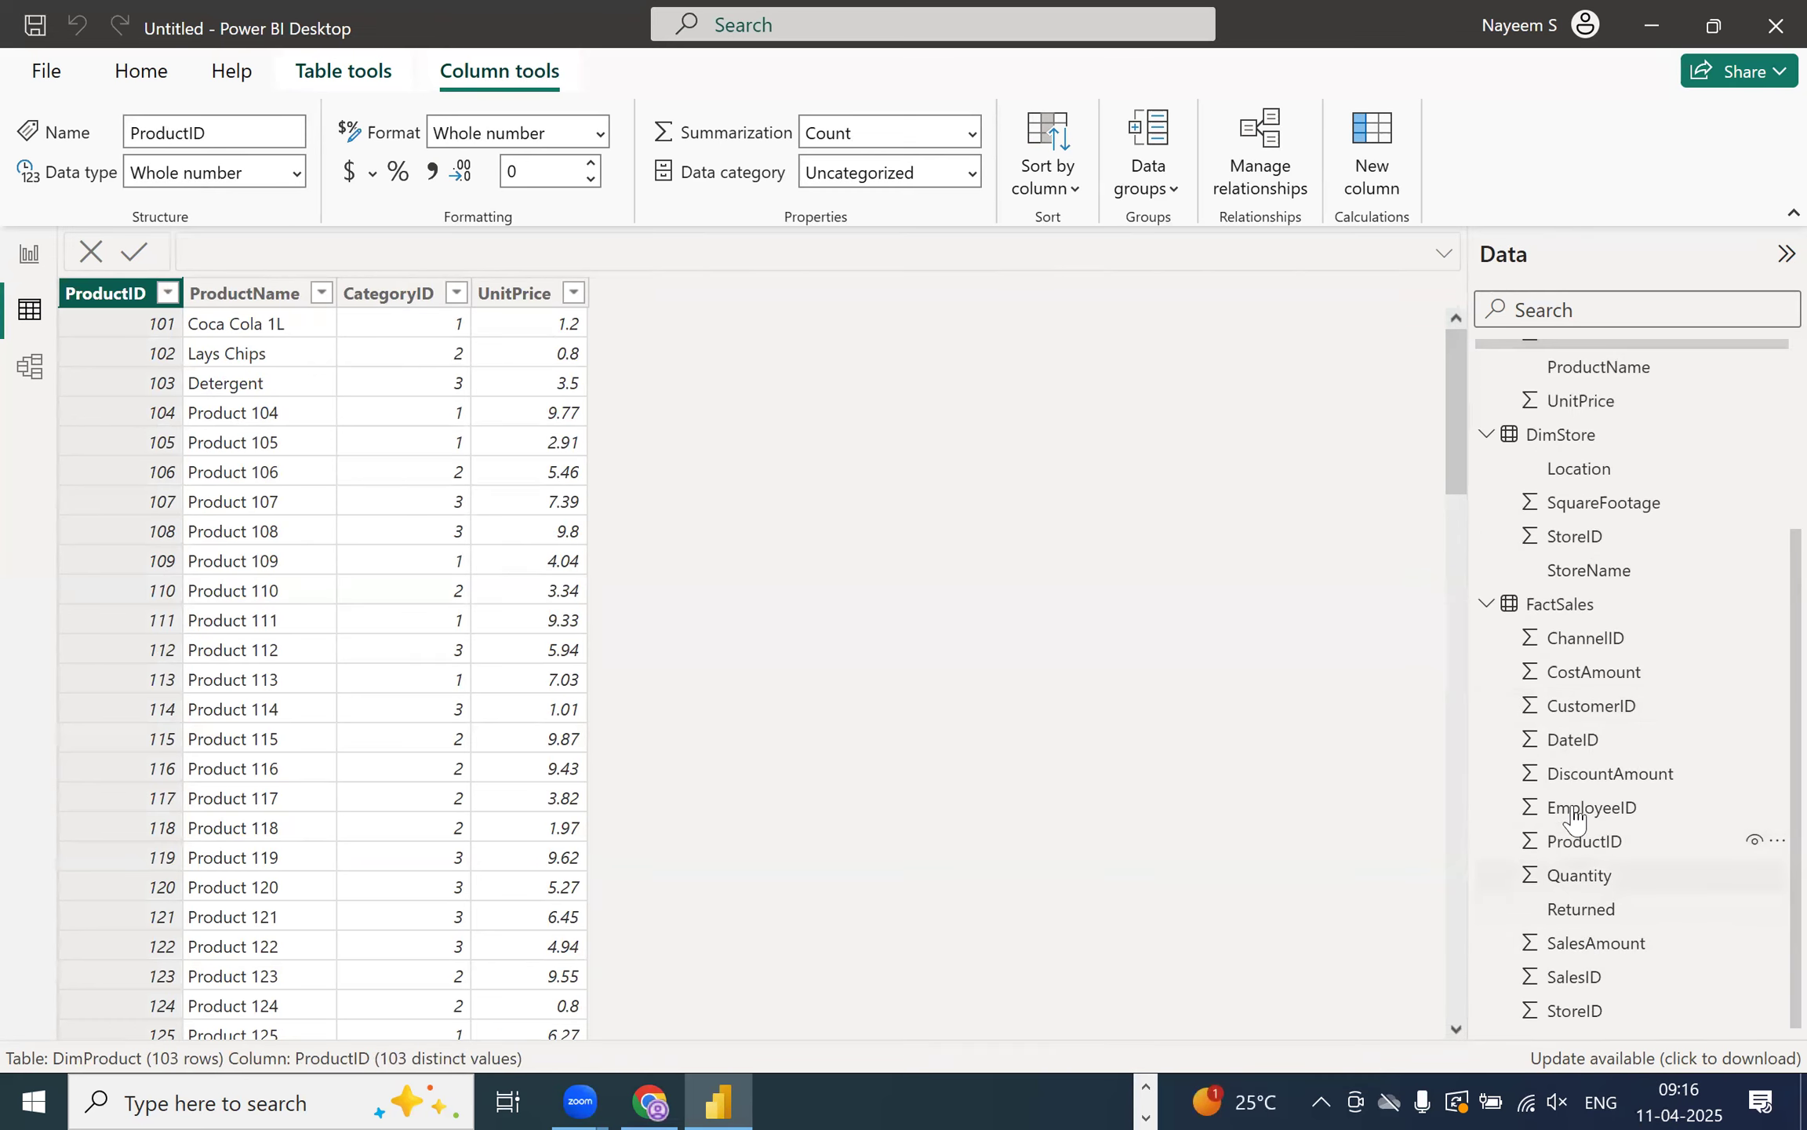
{"action": "left_click", "coordinate": [1583, 841]}
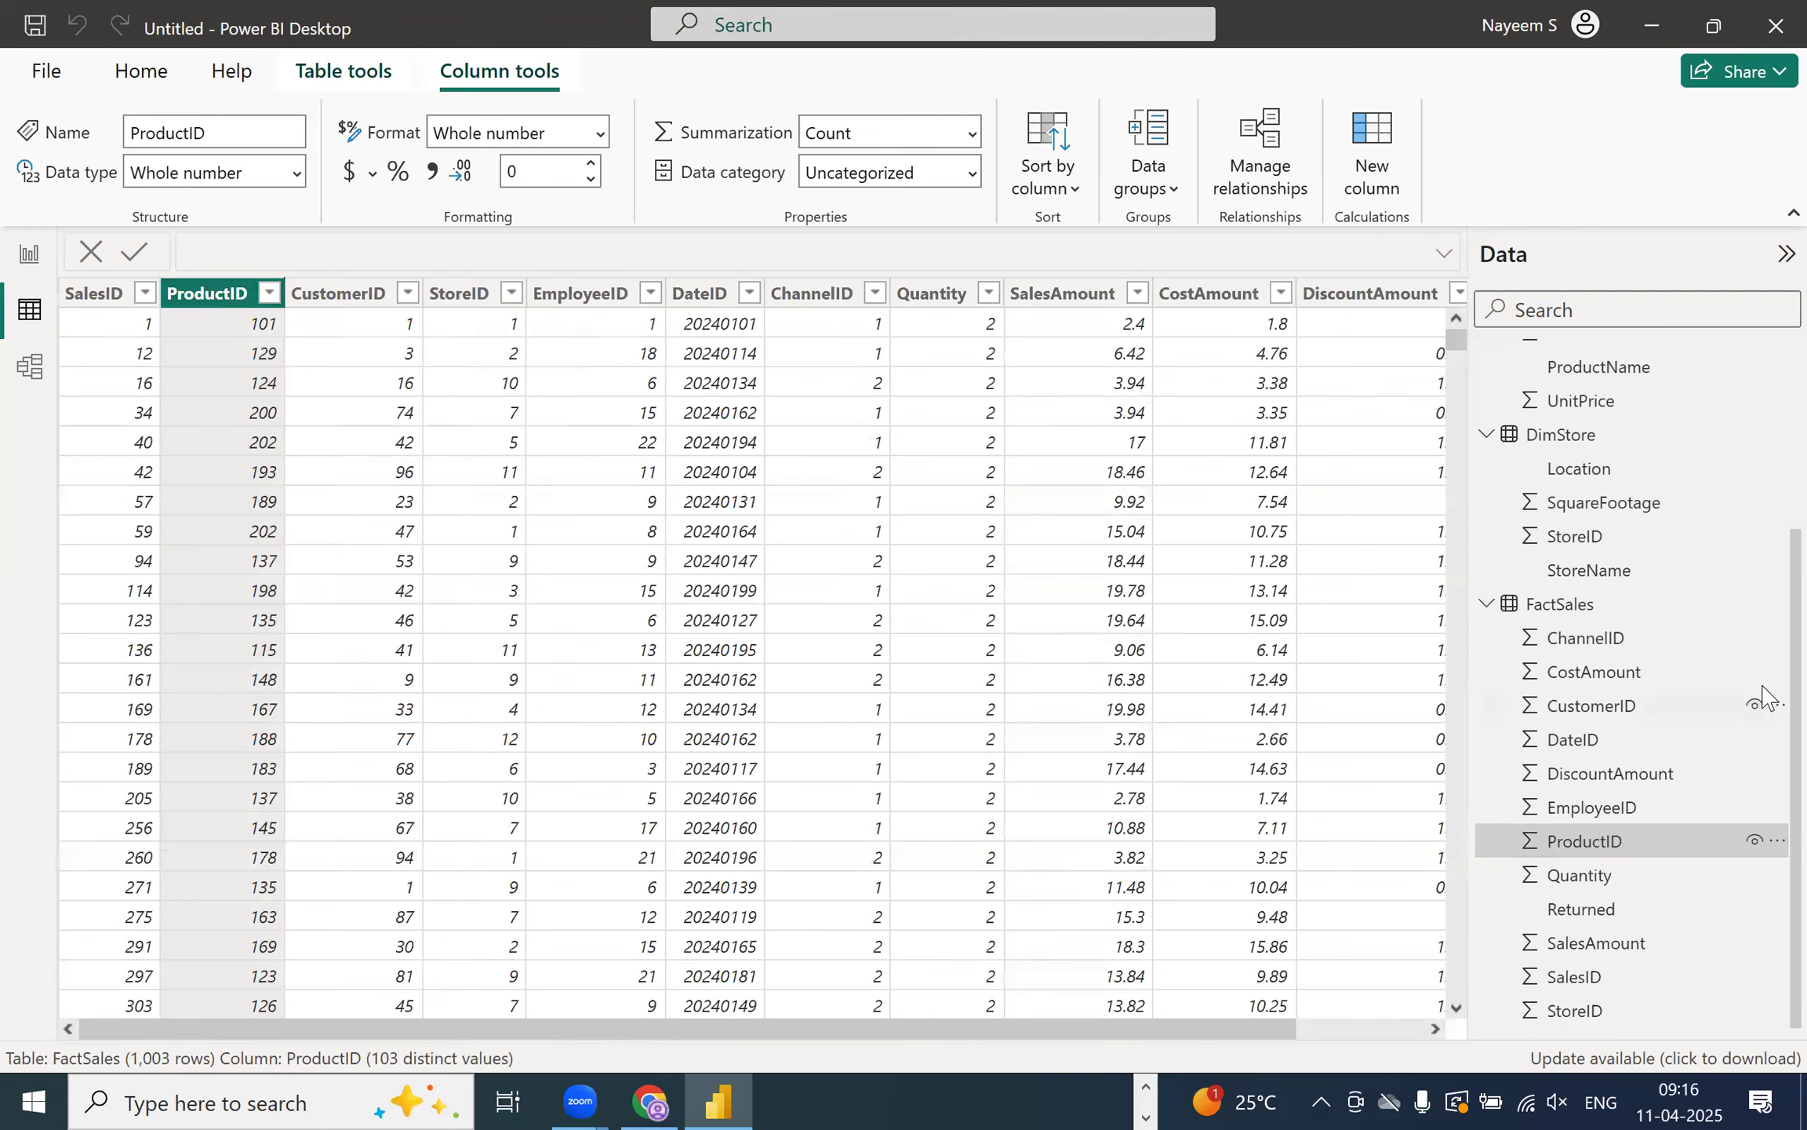
{"action": "scroll", "coordinate": [1714, 522], "scroll_direction": "up", "scroll_amount": 3}
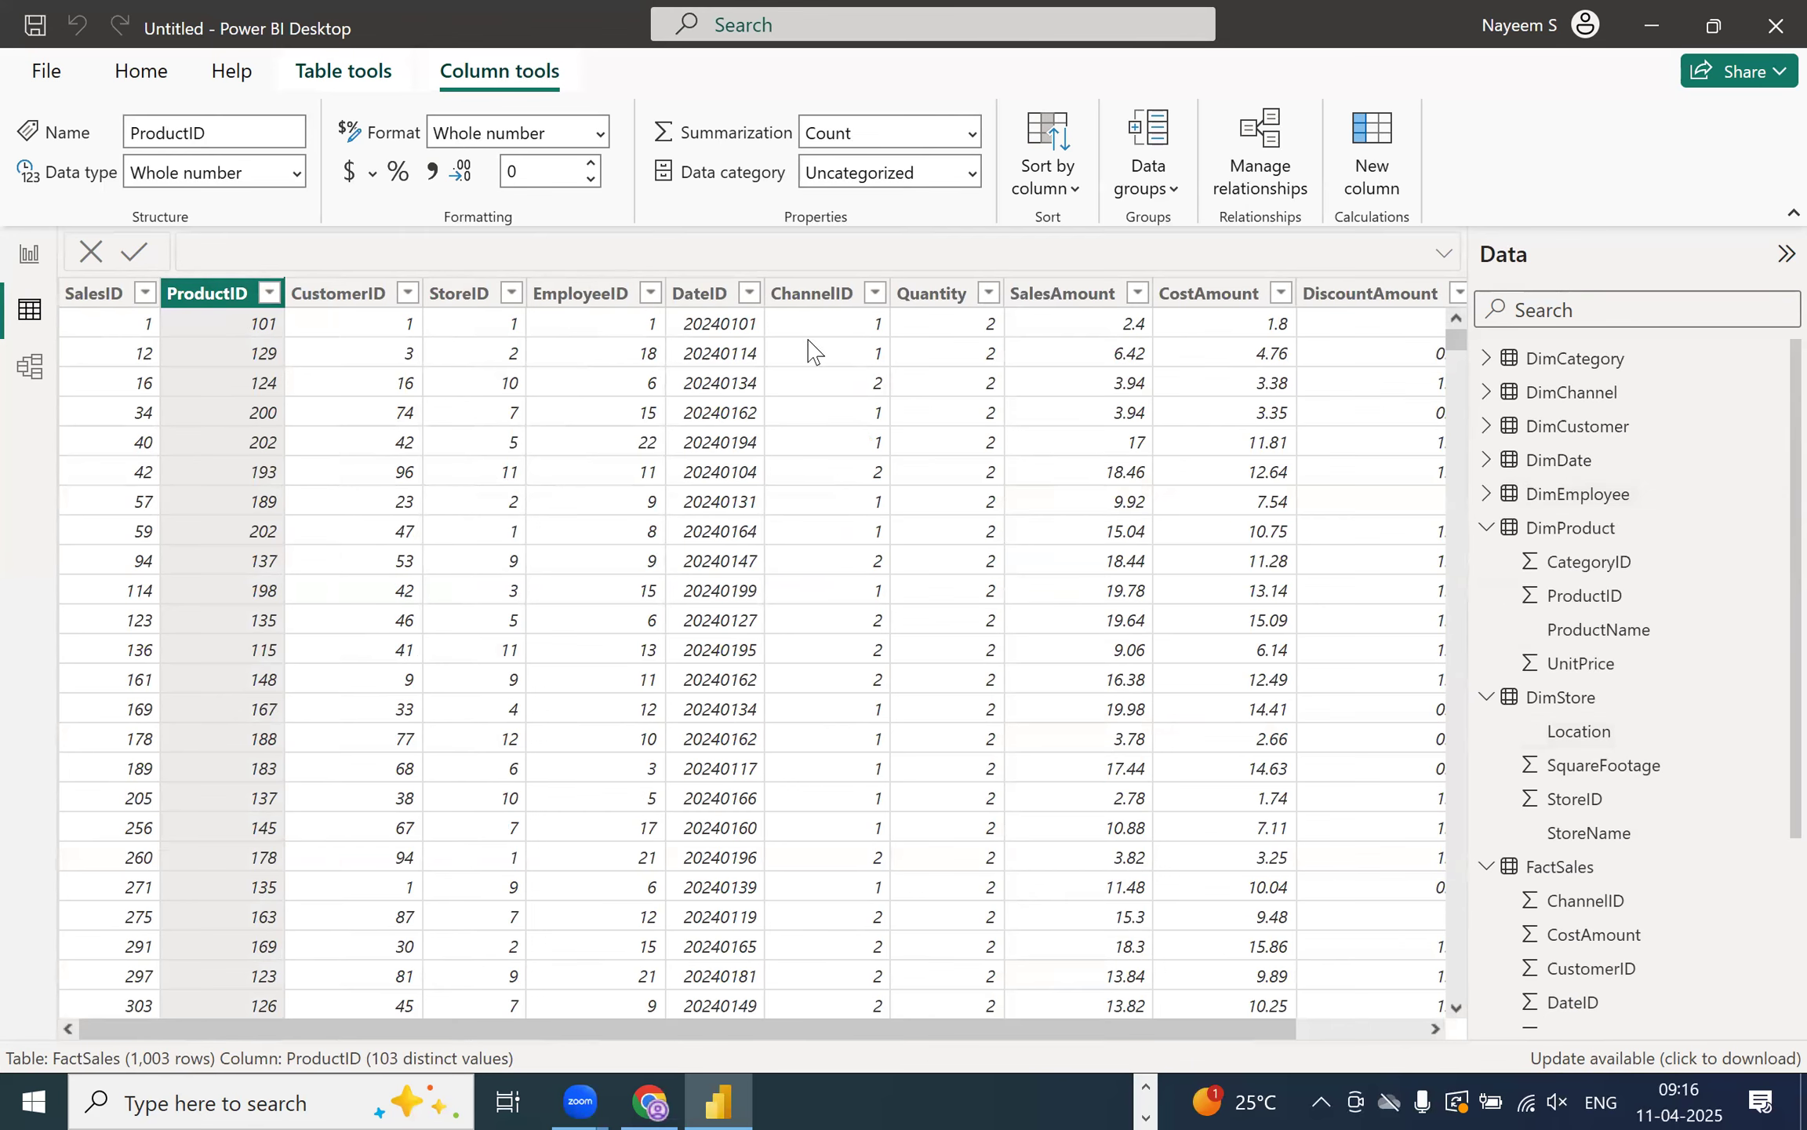
- Compare the DateID column of FactSales with DateID and FullDate in DimDate, and collapse the DimDate and DimProduct field lists
{"action": "left_click", "coordinate": [700, 306]}
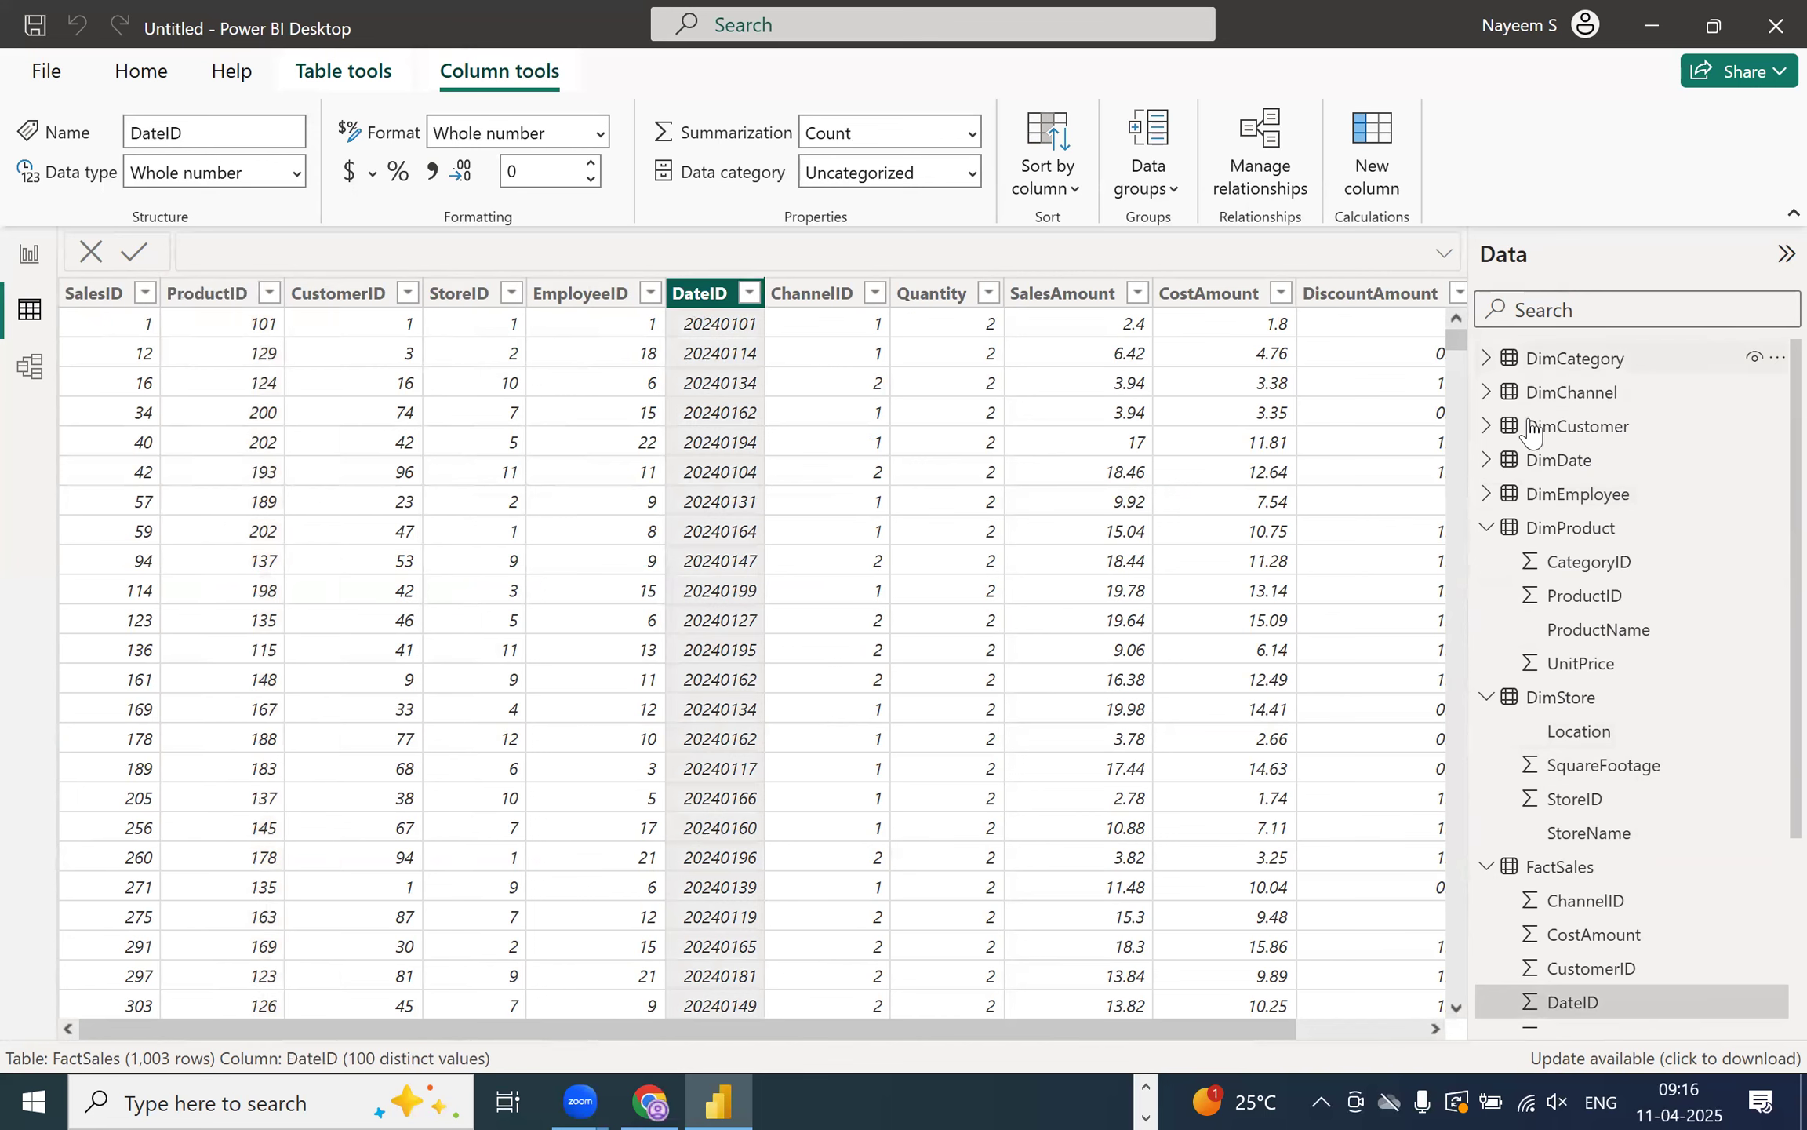
{"action": "left_click", "coordinate": [1485, 463]}
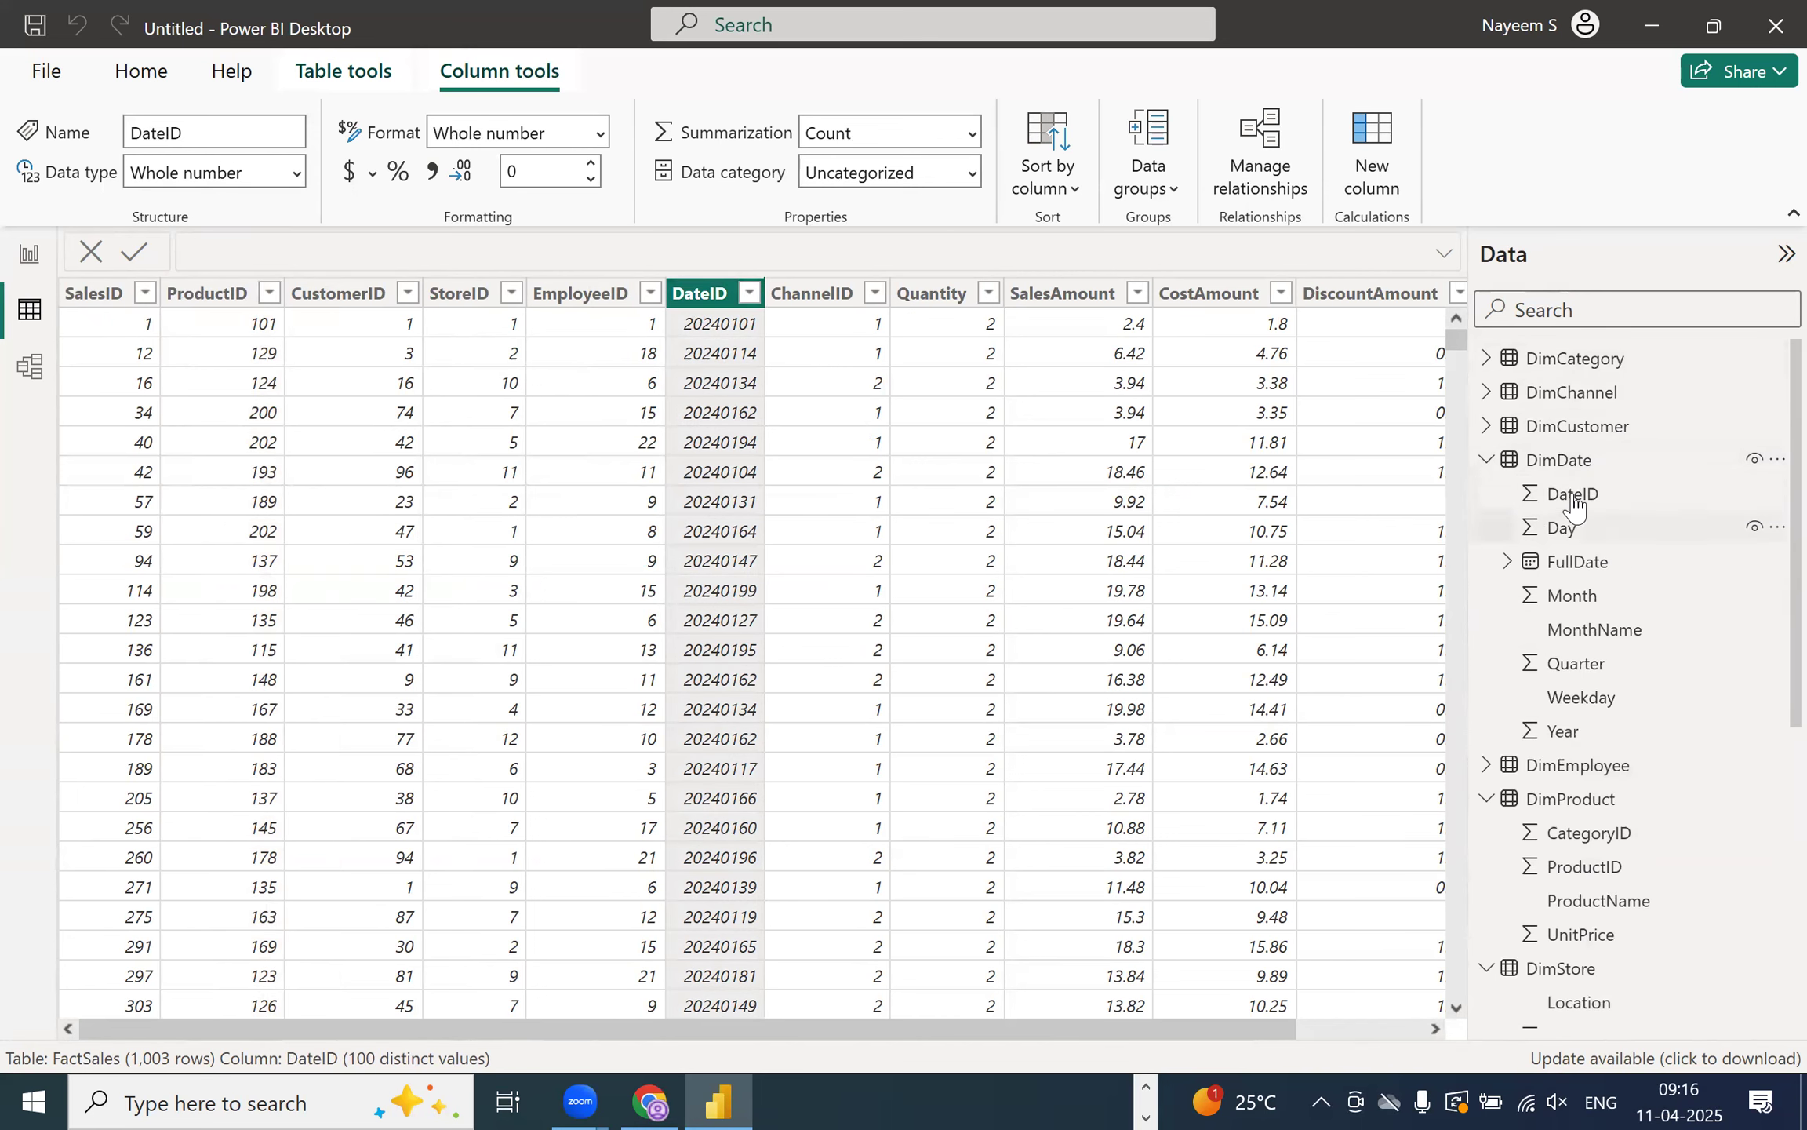
{"action": "left_click", "coordinate": [1572, 494]}
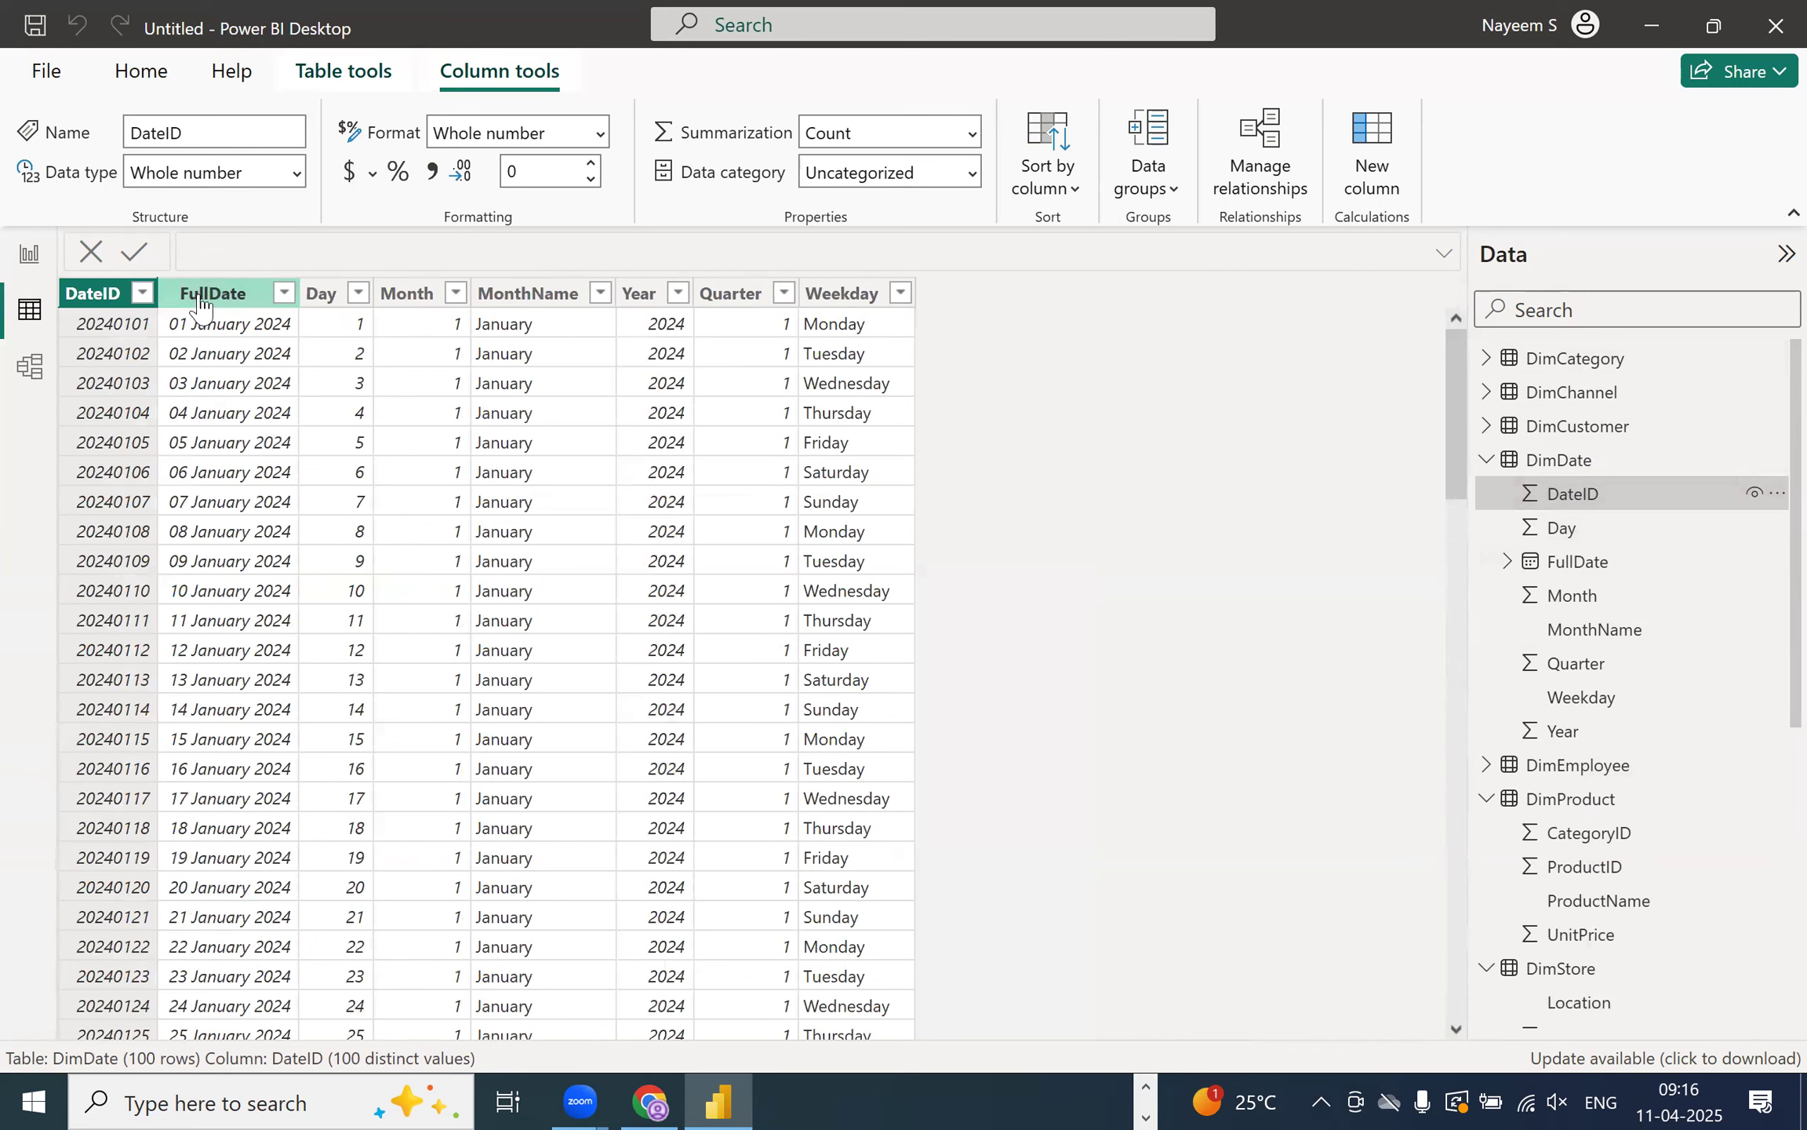
{"action": "left_click", "coordinate": [201, 302]}
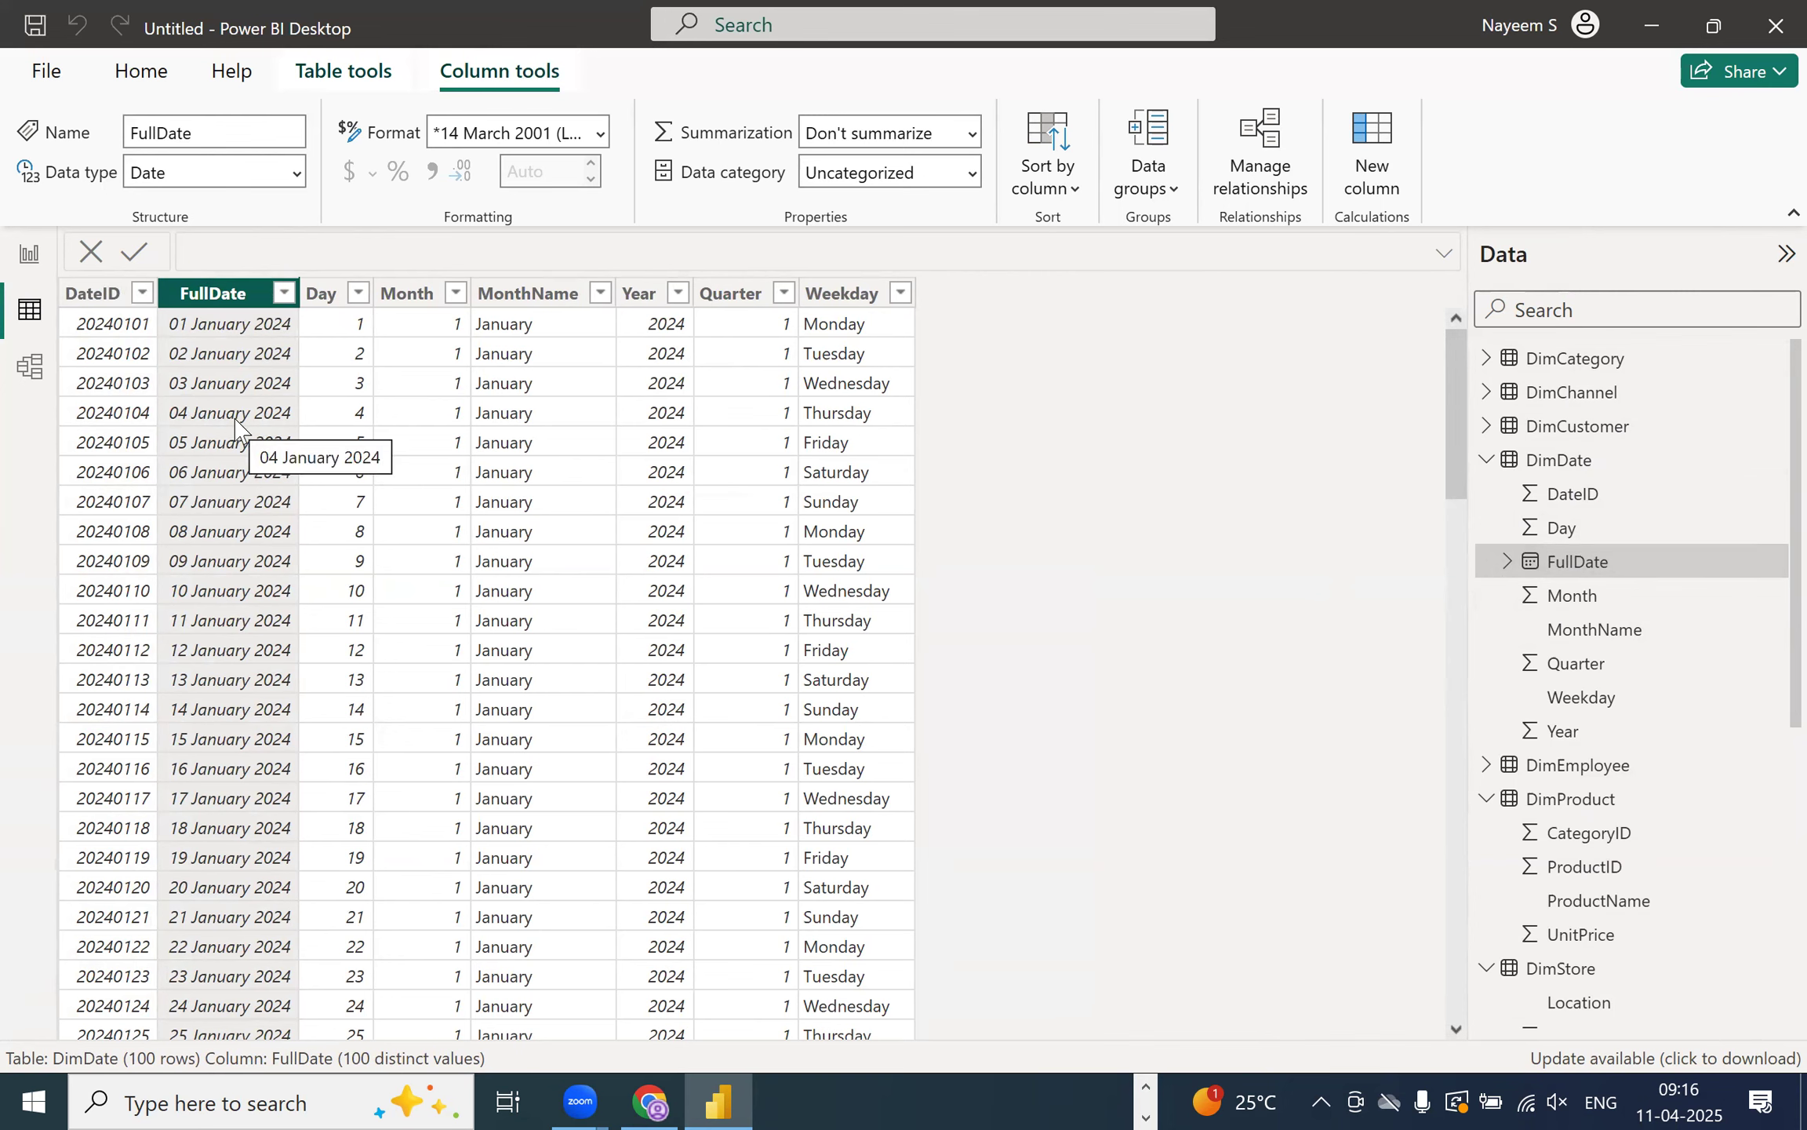
{"action": "left_click", "coordinate": [79, 294]}
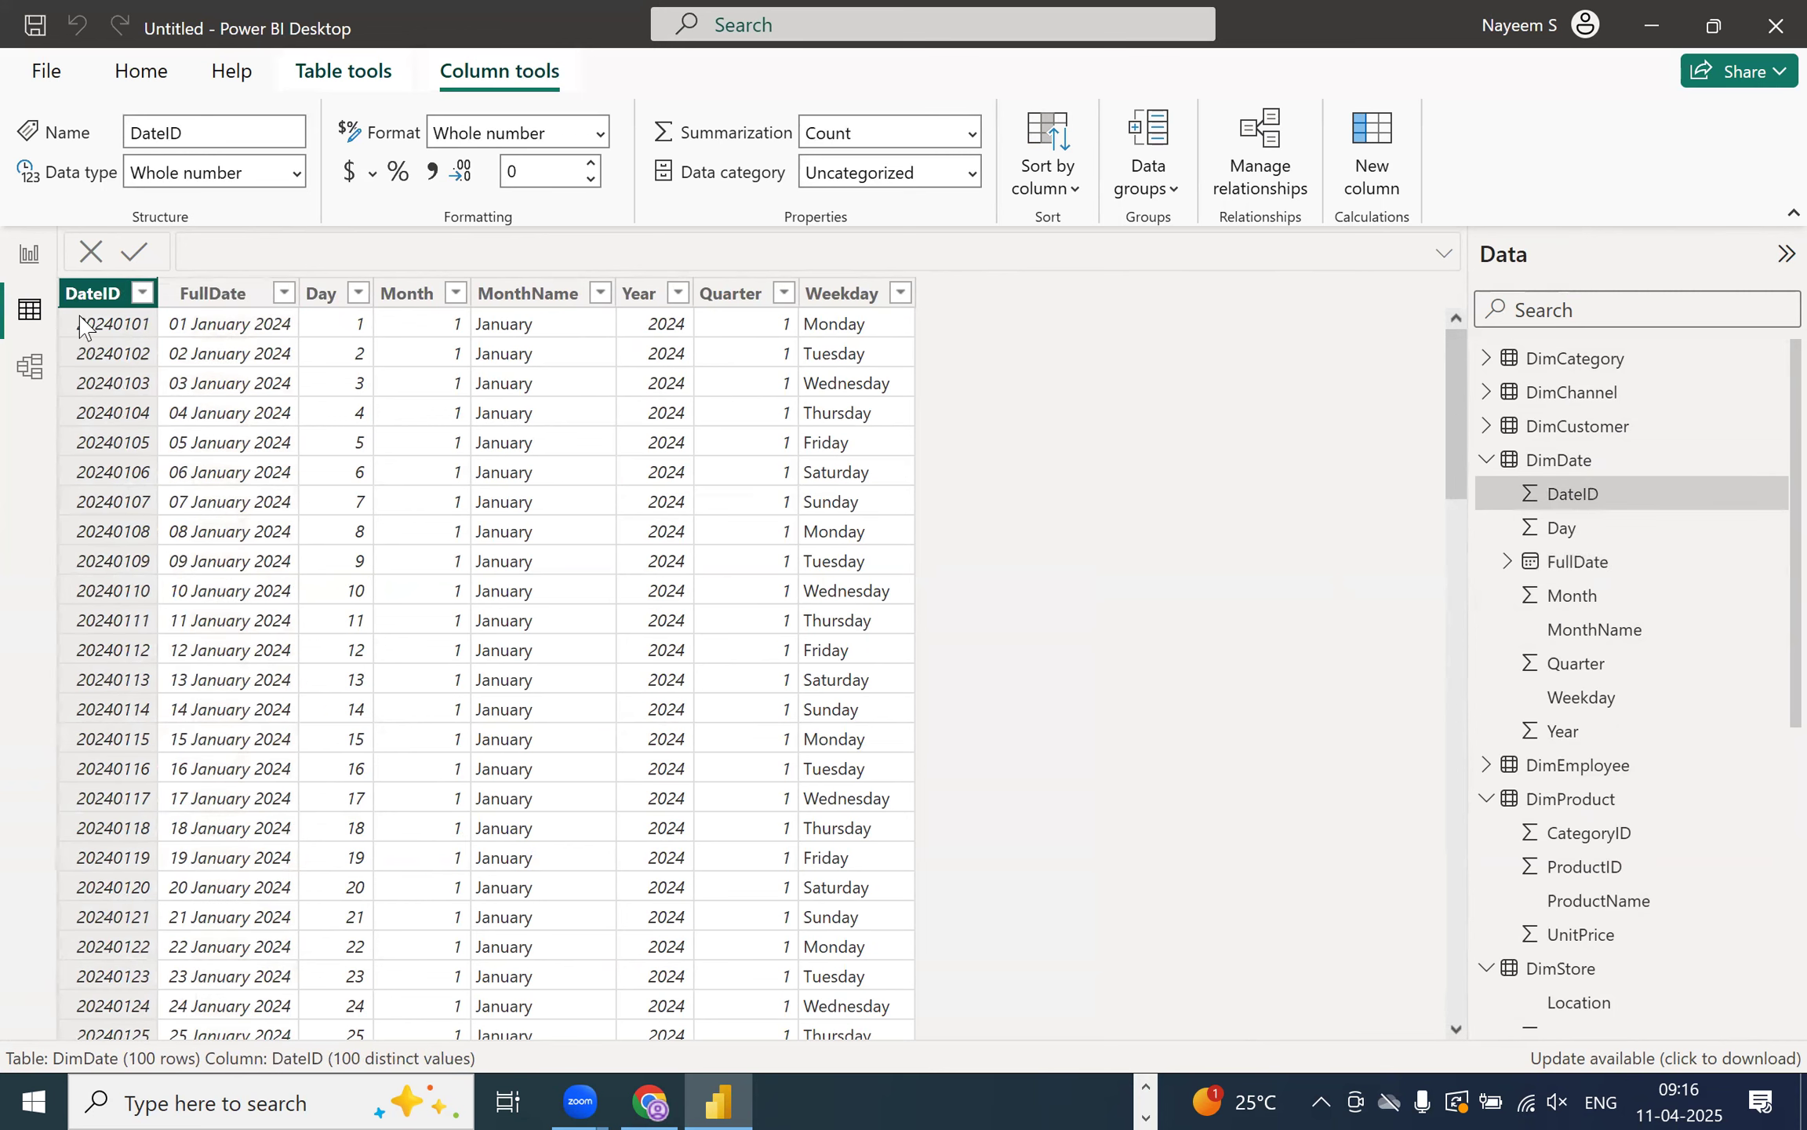
{"action": "left_click", "coordinate": [210, 295]}
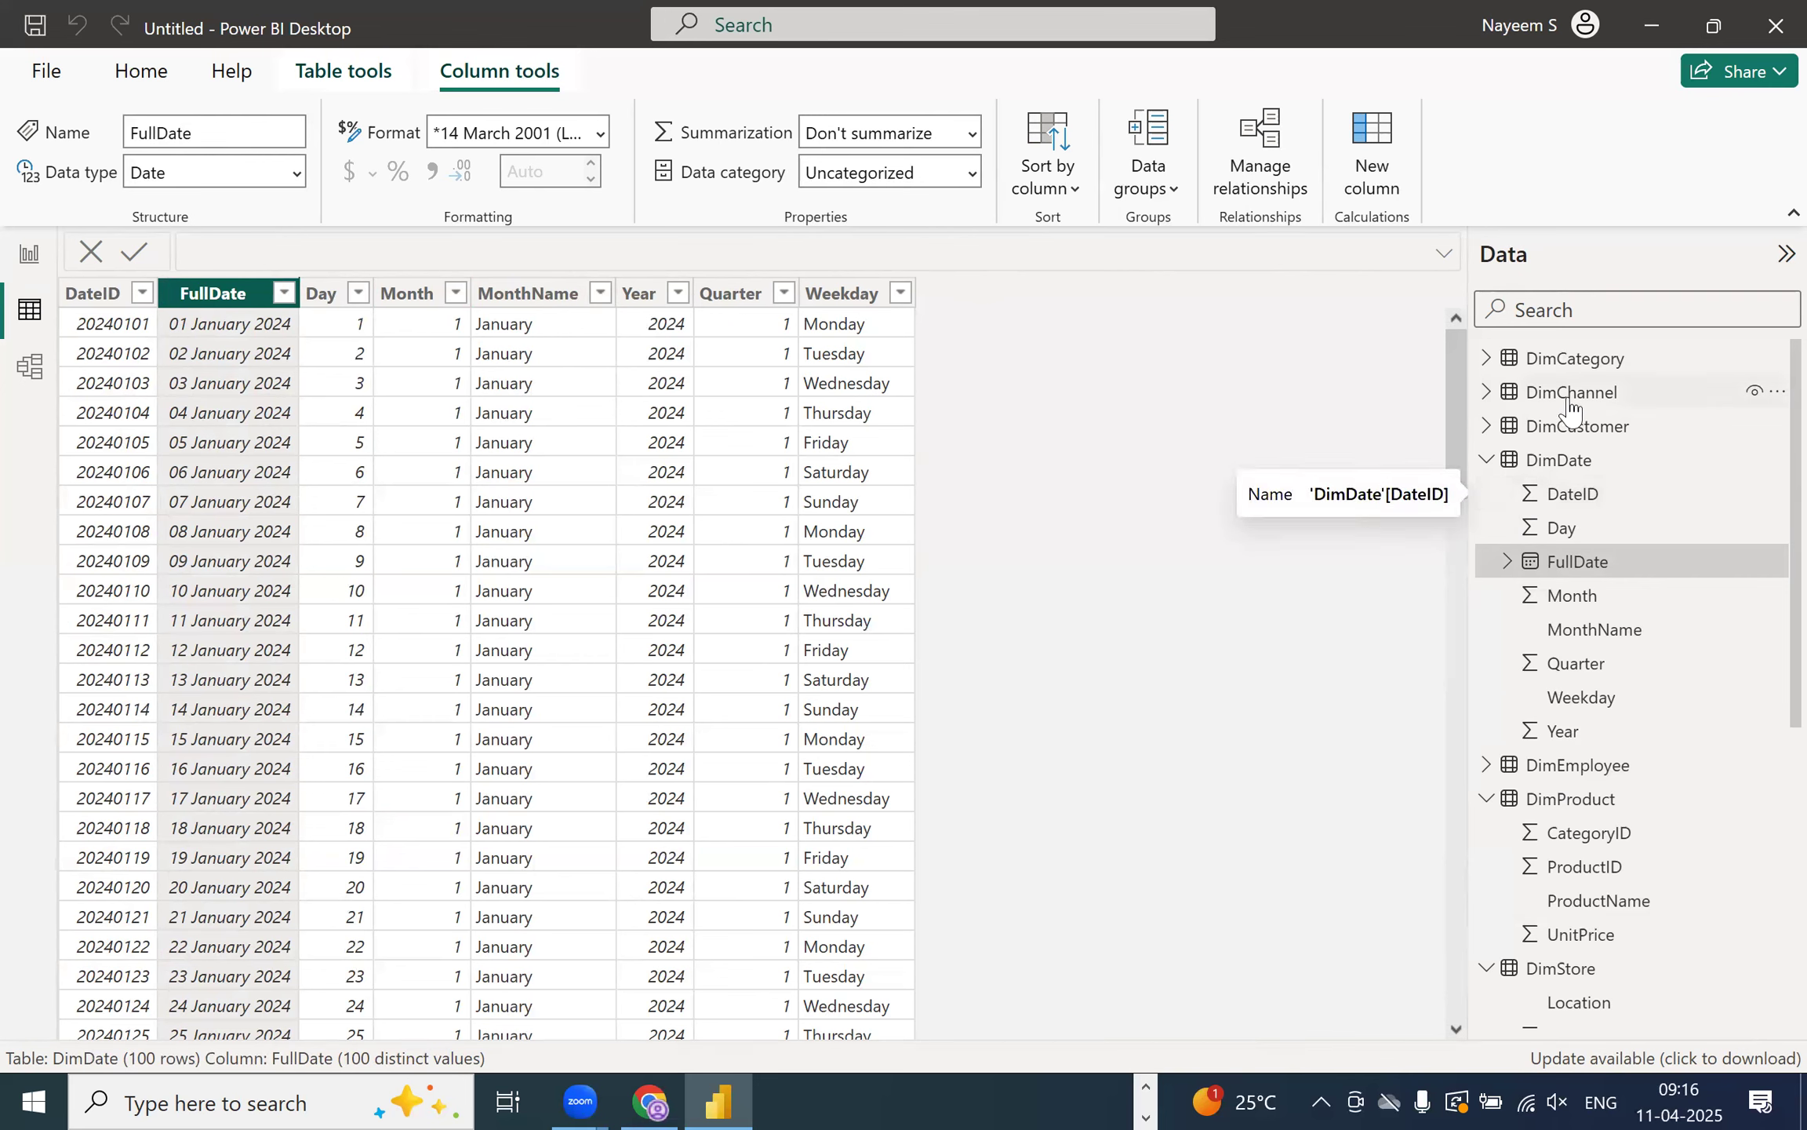
{"action": "left_click", "coordinate": [1486, 461]}
{"action": "left_click", "coordinate": [1487, 527]}
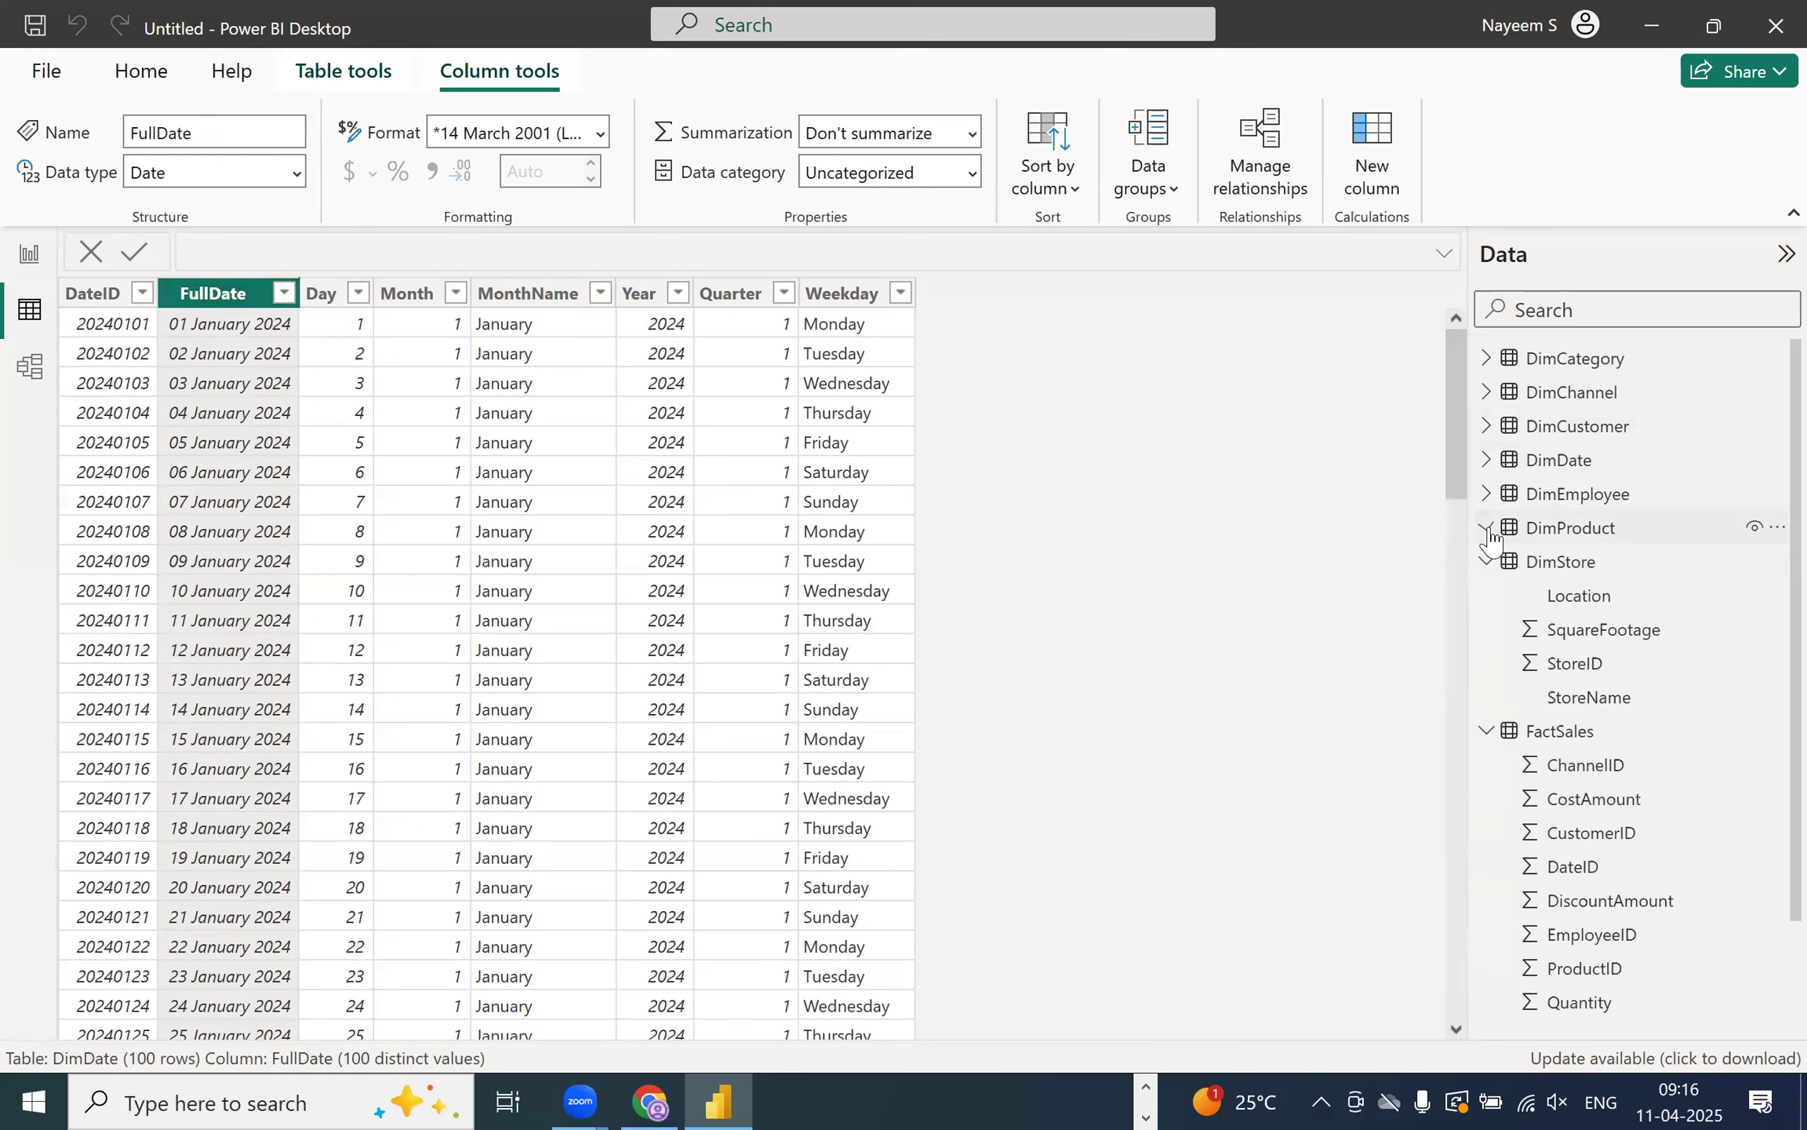
- Compare the ProductID column of FactSales with the ProductID and ProductName values in DimProduct, after collapsing the DimStore and FactSales field lists
{"action": "left_click", "coordinate": [1487, 561]}
{"action": "left_click", "coordinate": [1488, 596]}
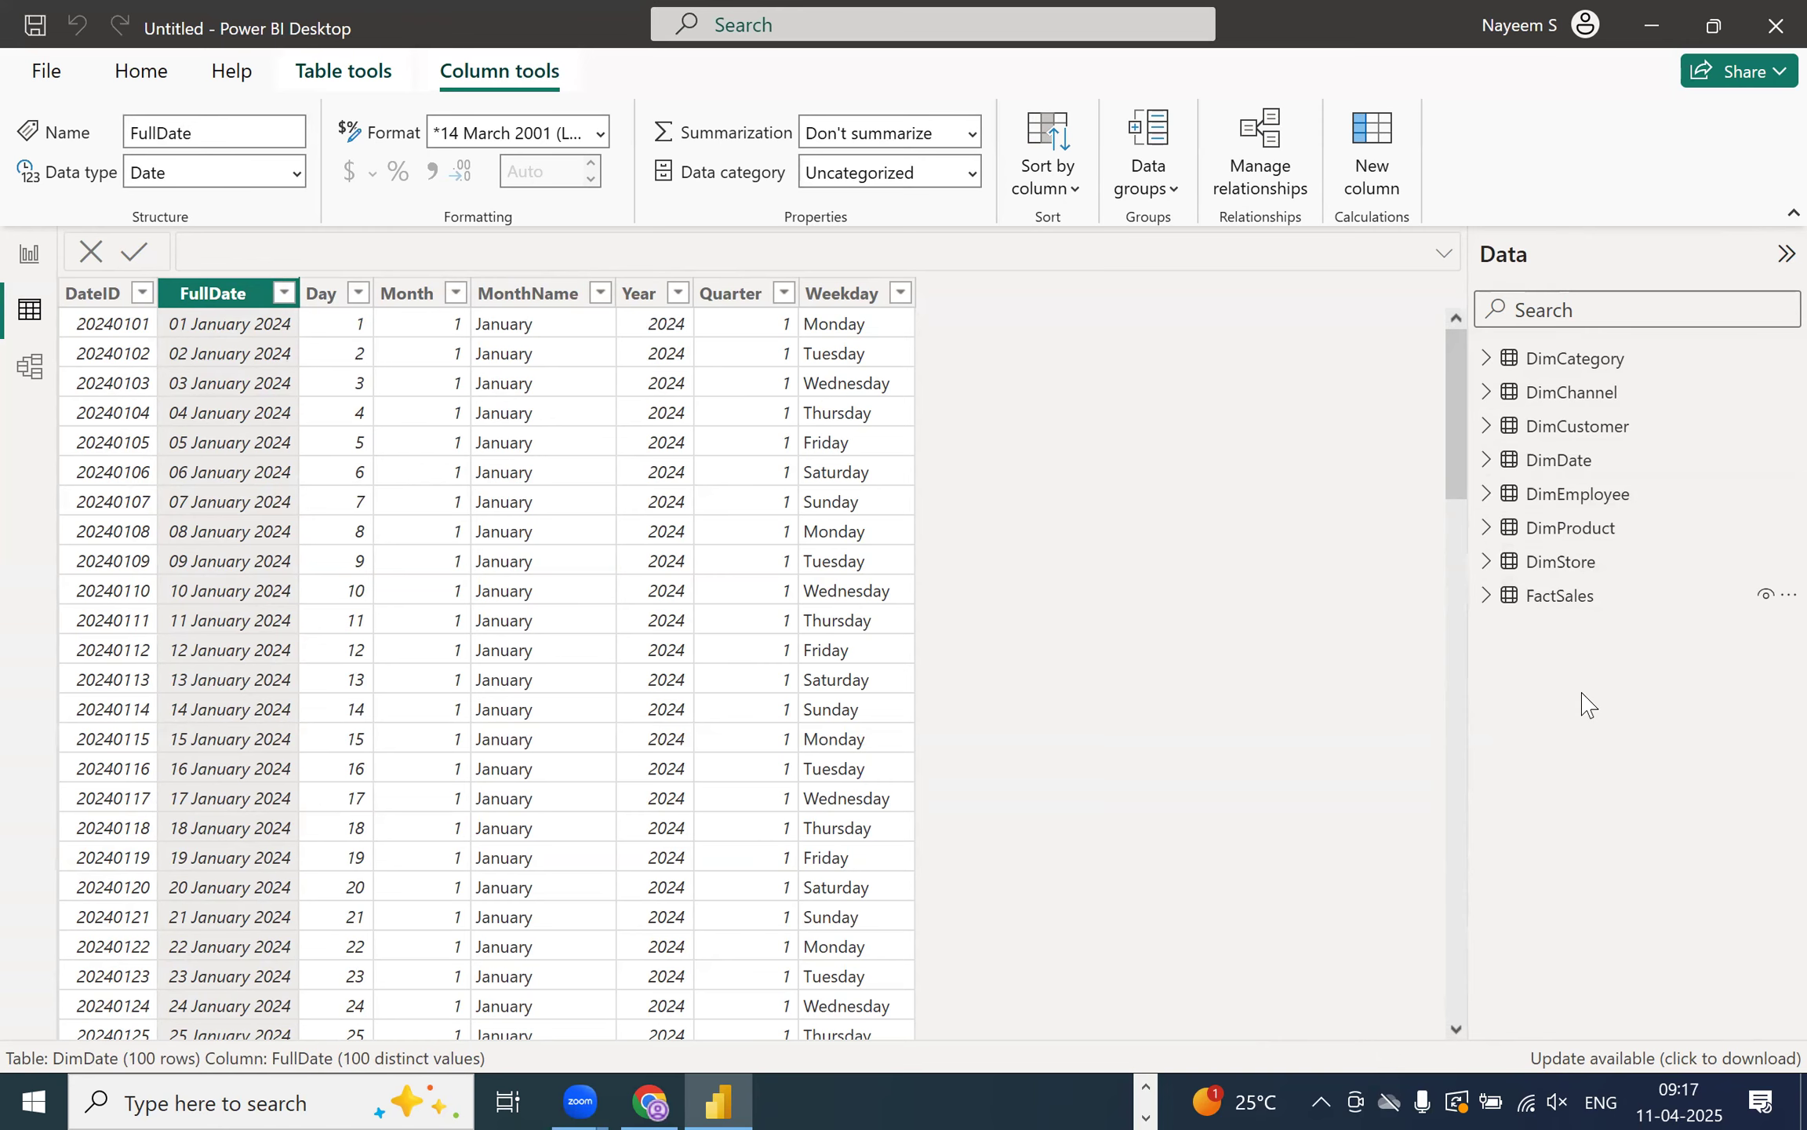
{"action": "left_click", "coordinate": [1602, 596]}
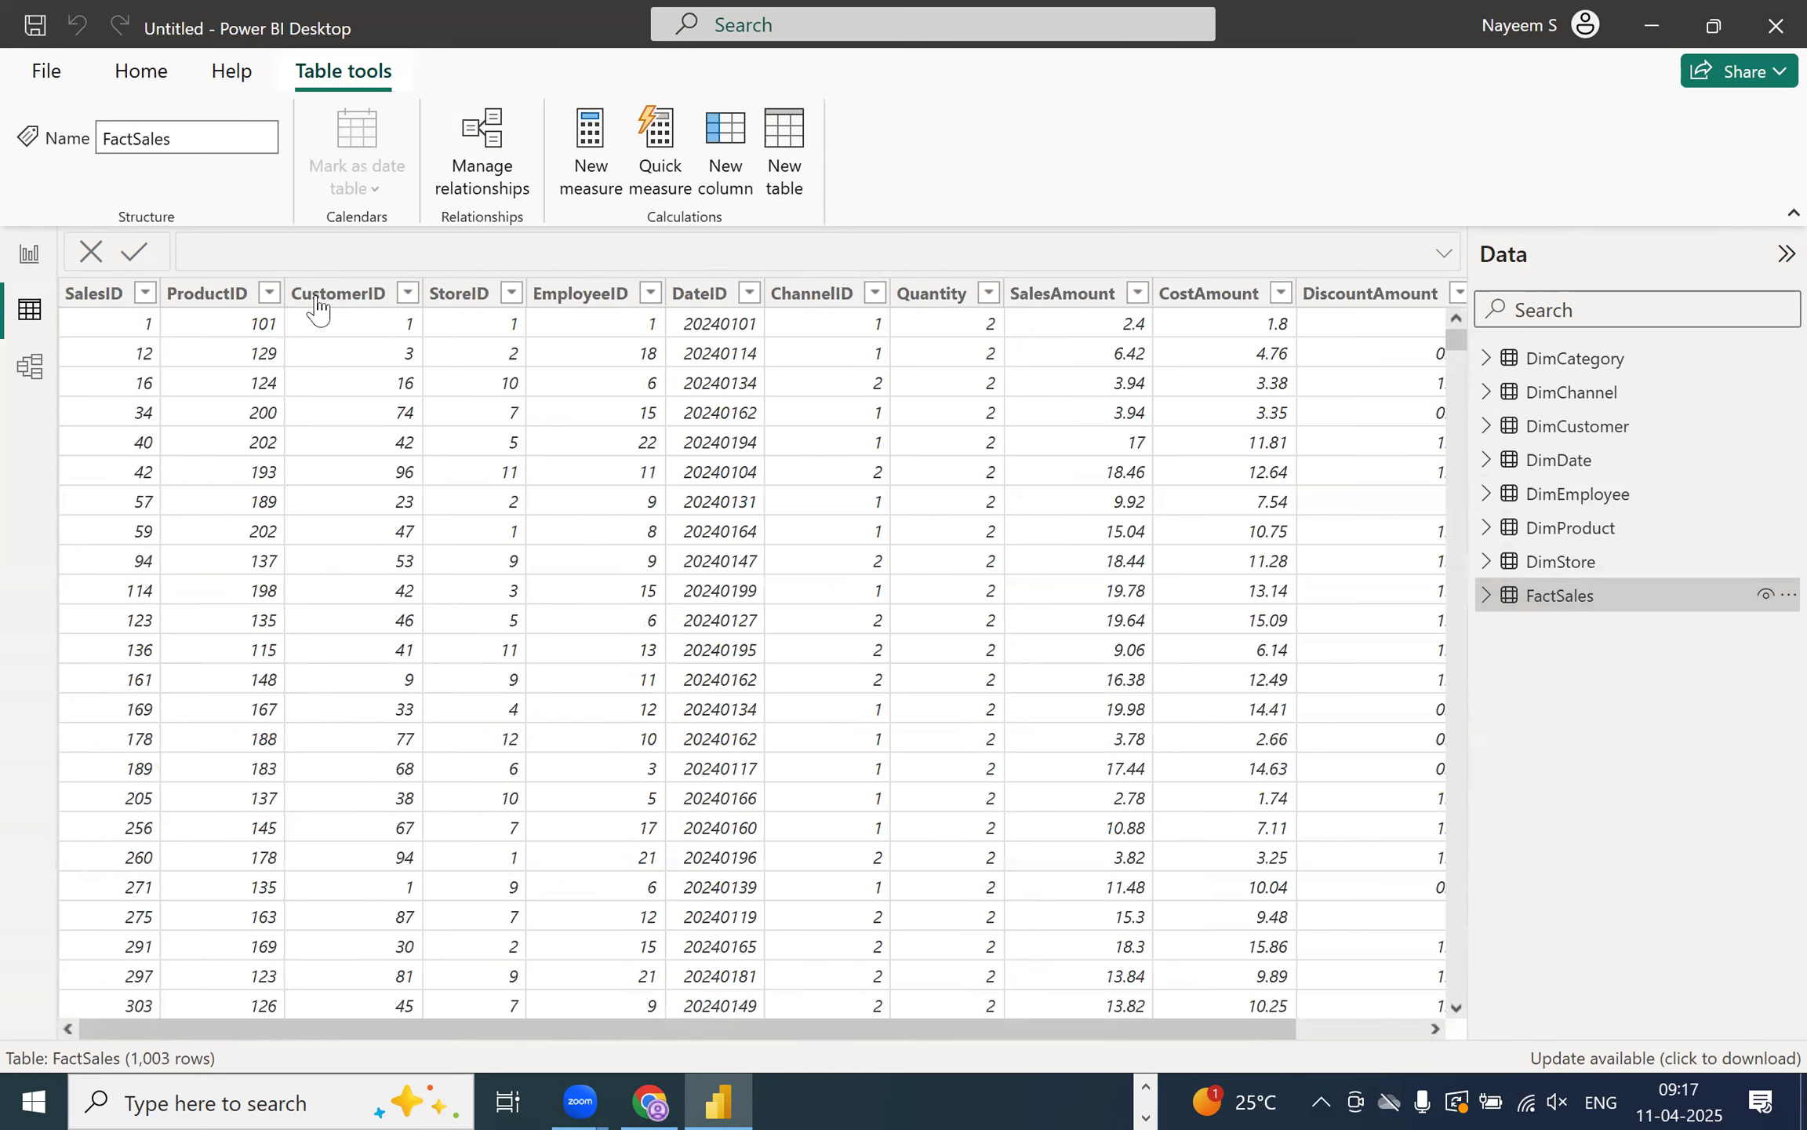
{"action": "left_click", "coordinate": [196, 300]}
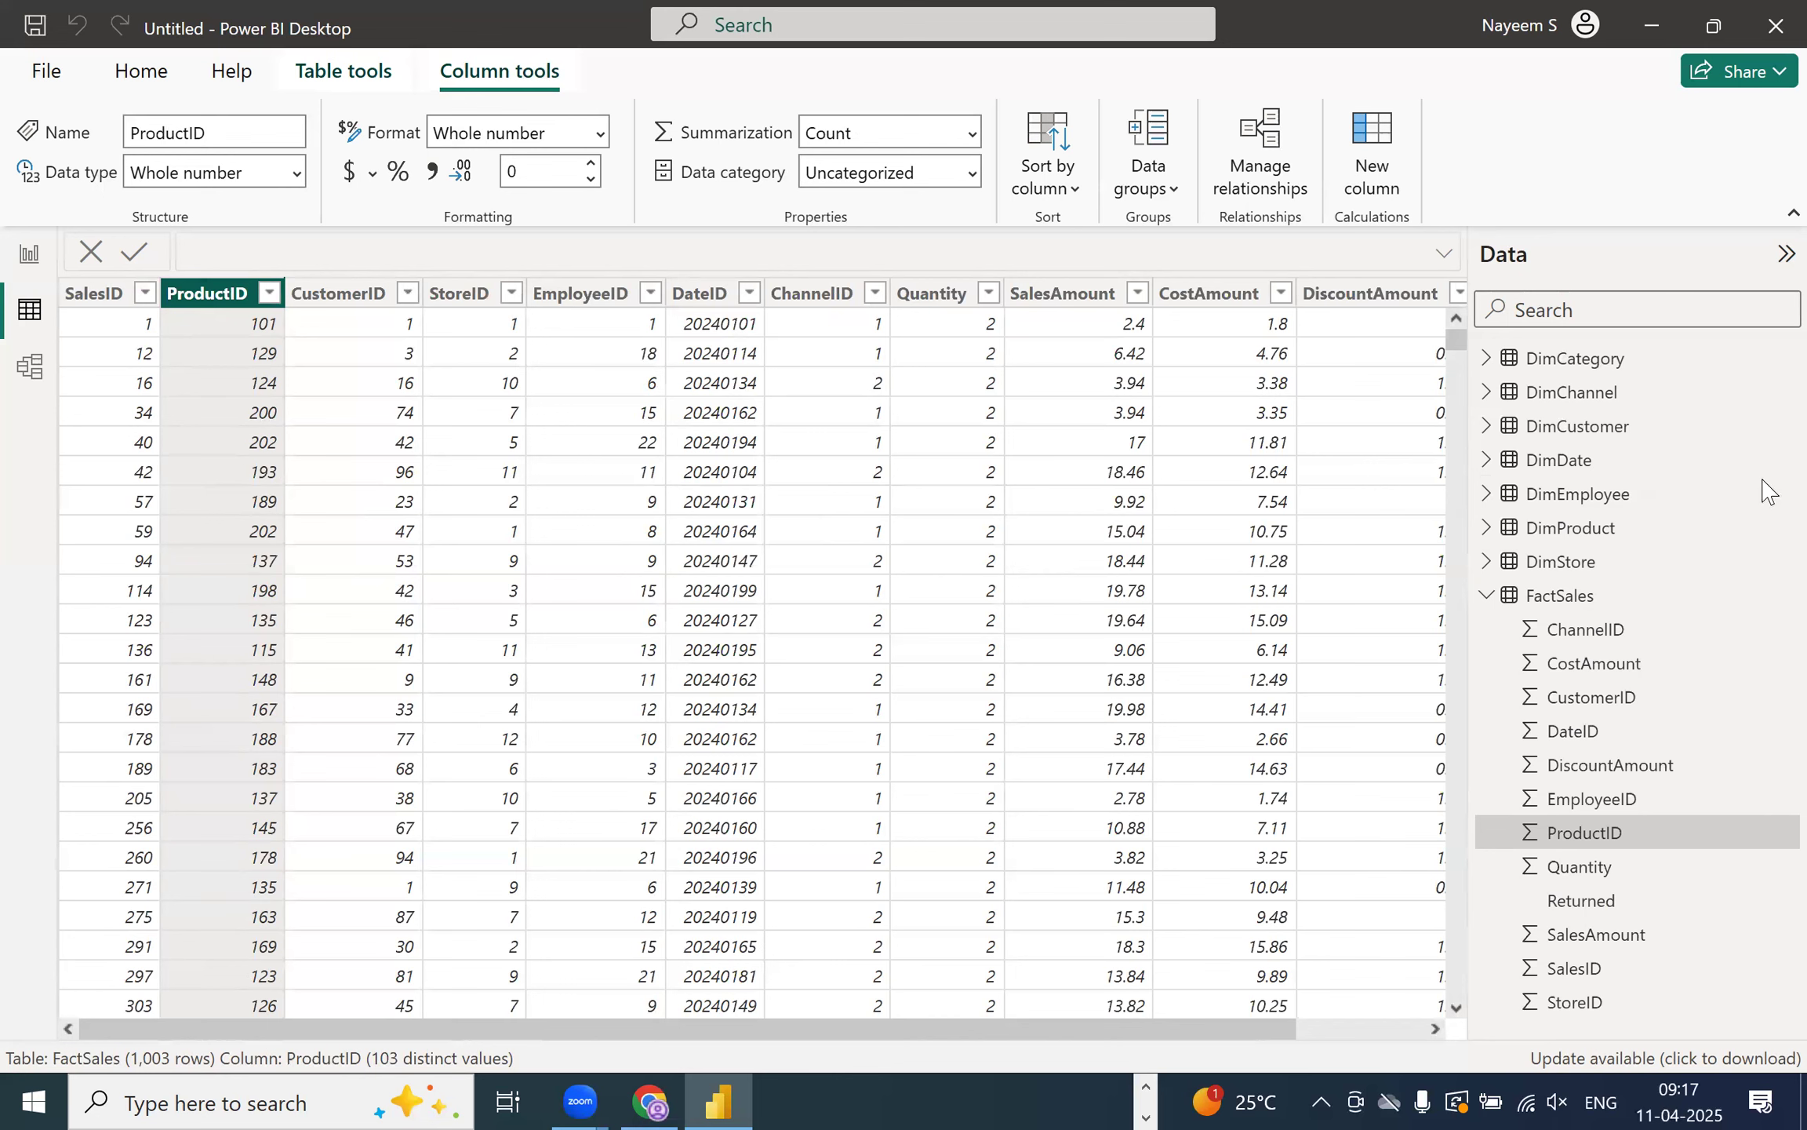
{"action": "left_click", "coordinate": [1557, 530]}
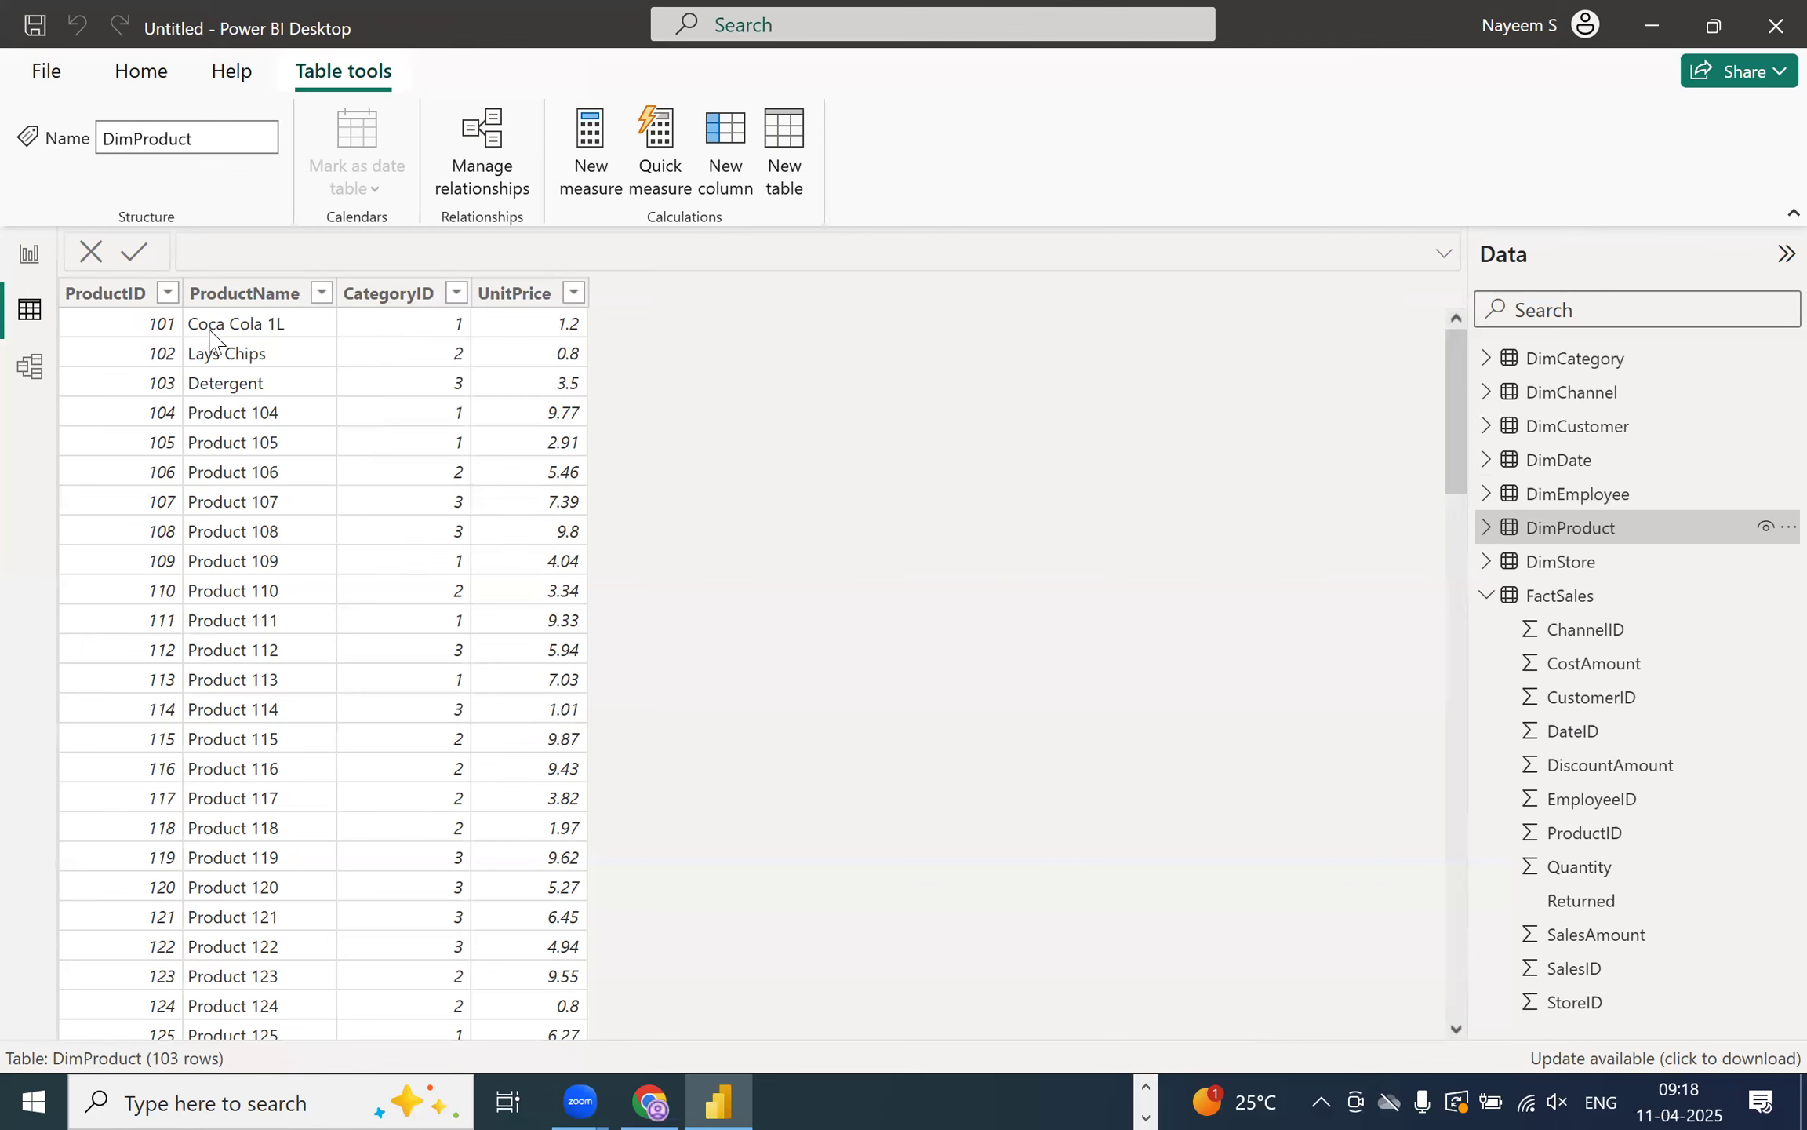
{"action": "left_click", "coordinate": [248, 325]}
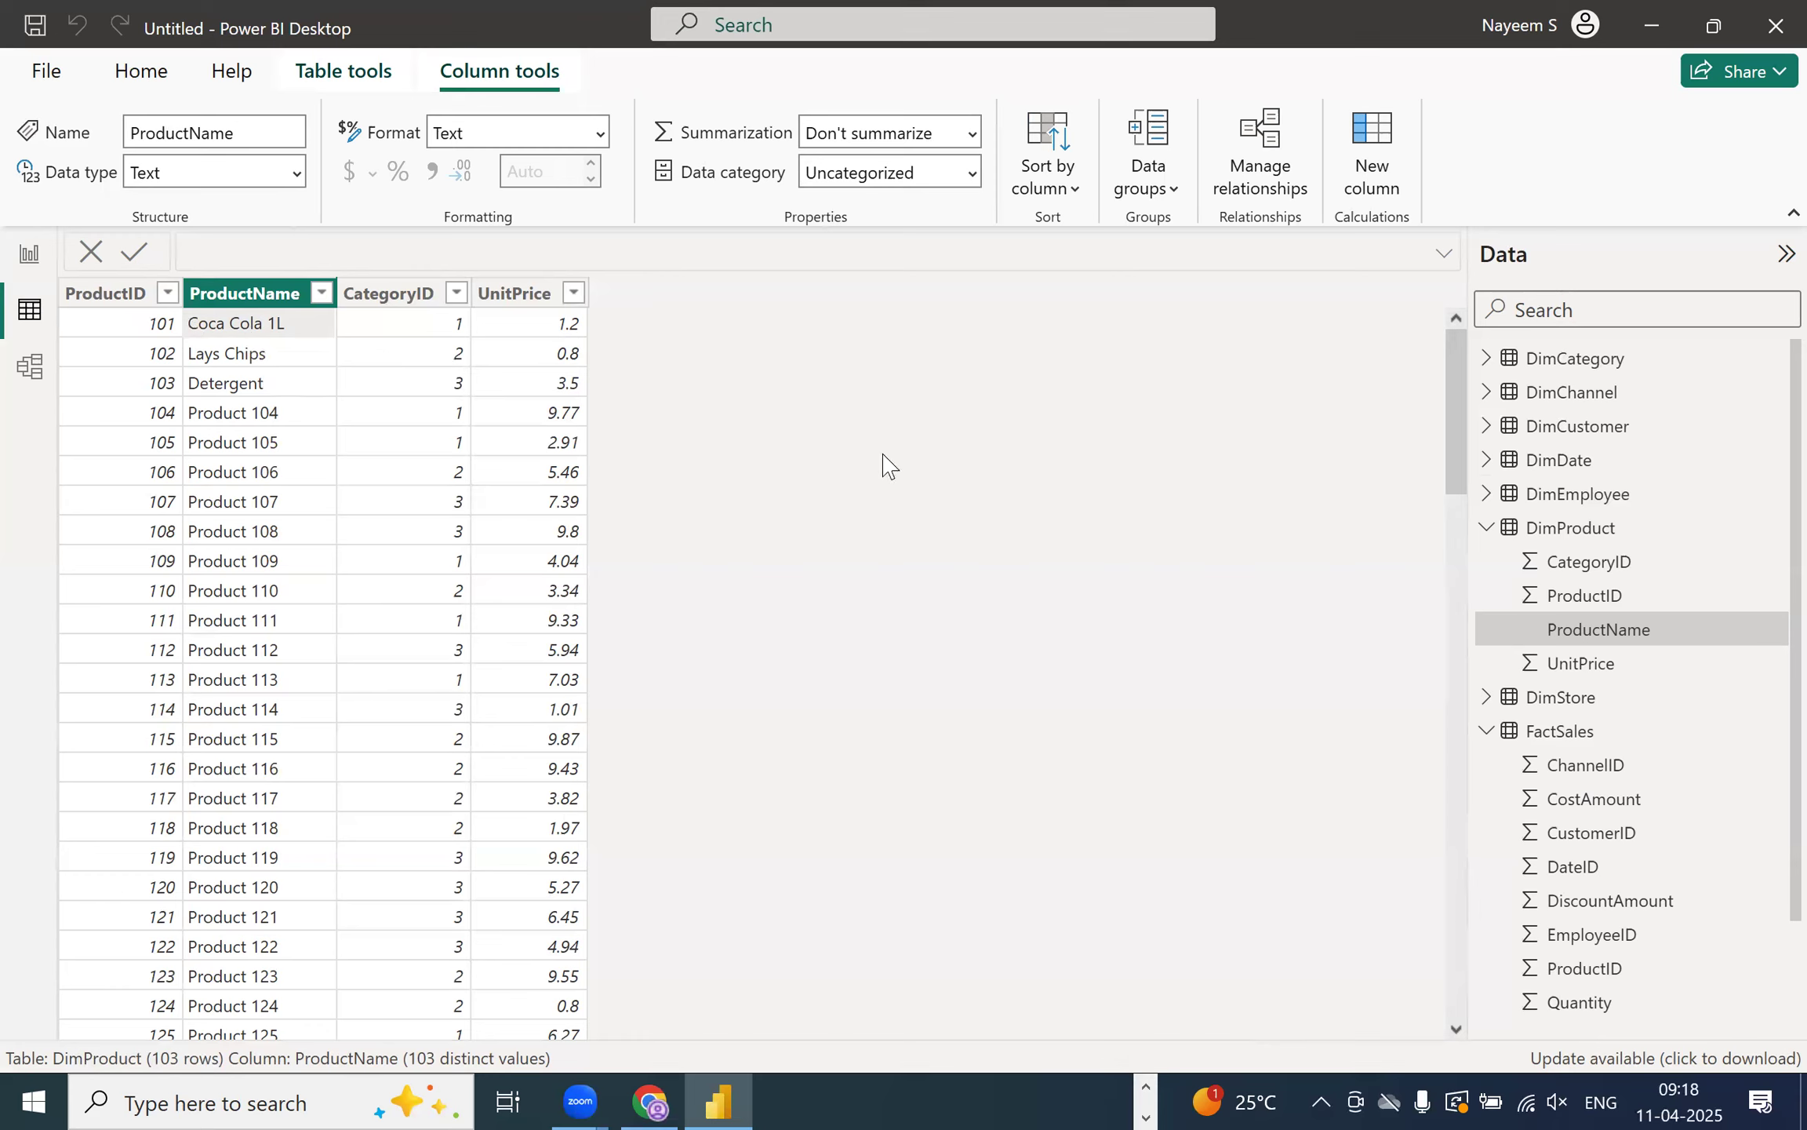
- Collapse the DimProduct and FactSales field lists and display the FactSales rows again
{"action": "left_click", "coordinate": [1487, 527]}
{"action": "left_click", "coordinate": [1487, 594]}
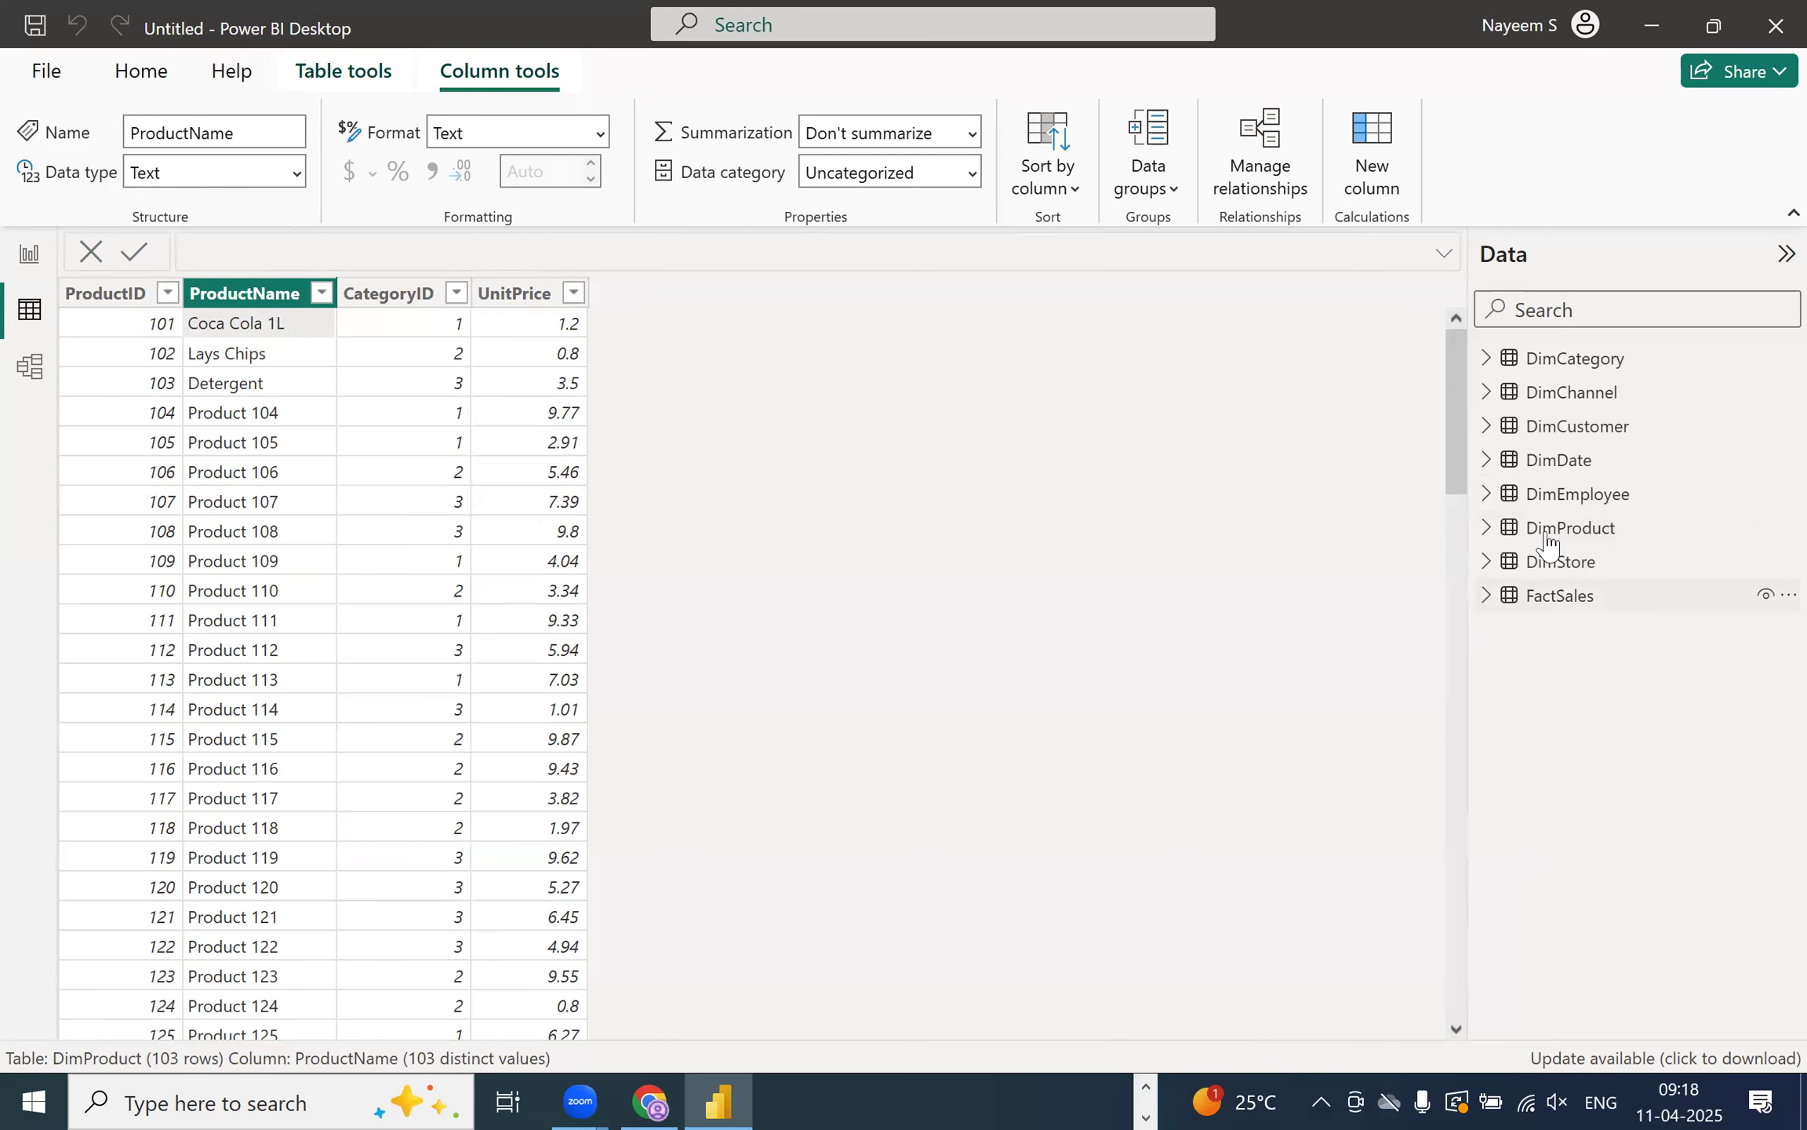
{"action": "left_click", "coordinate": [1541, 596]}
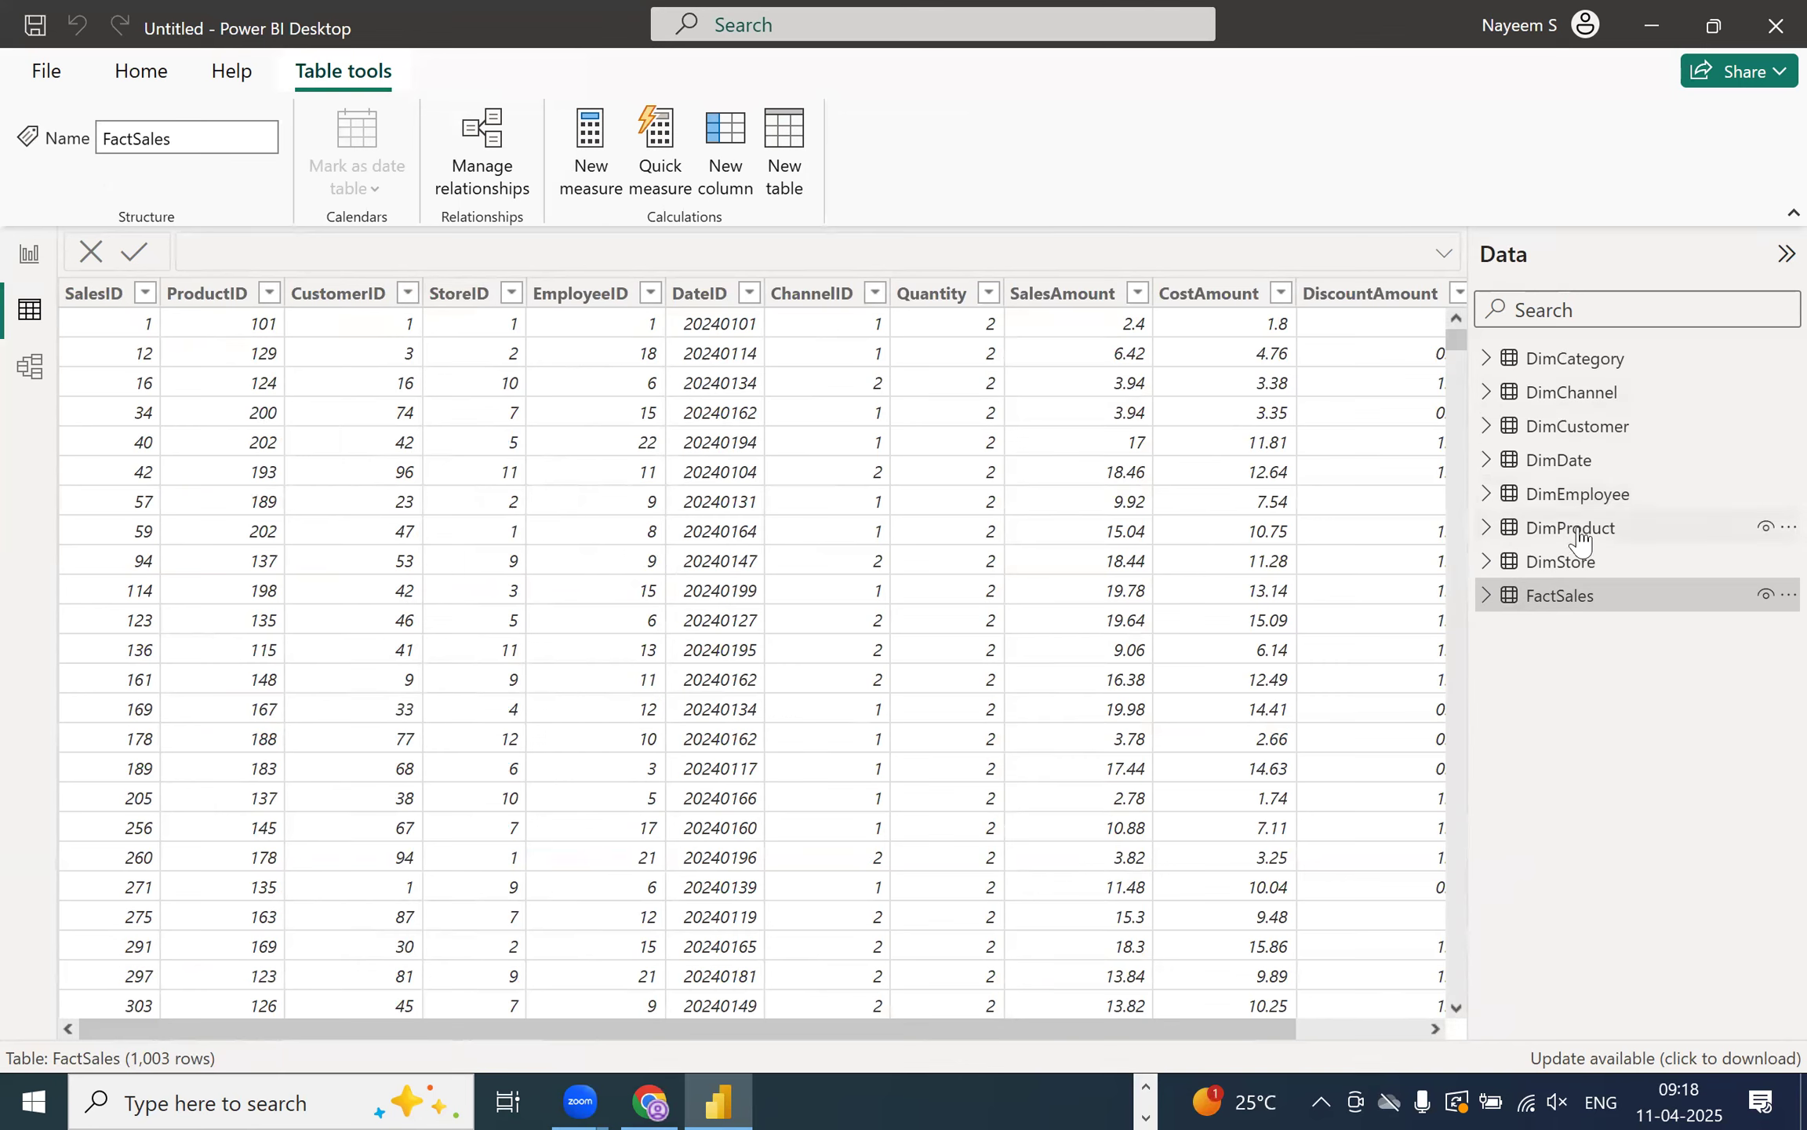
{"action": "mouse_move", "coordinate": [1579, 537]}
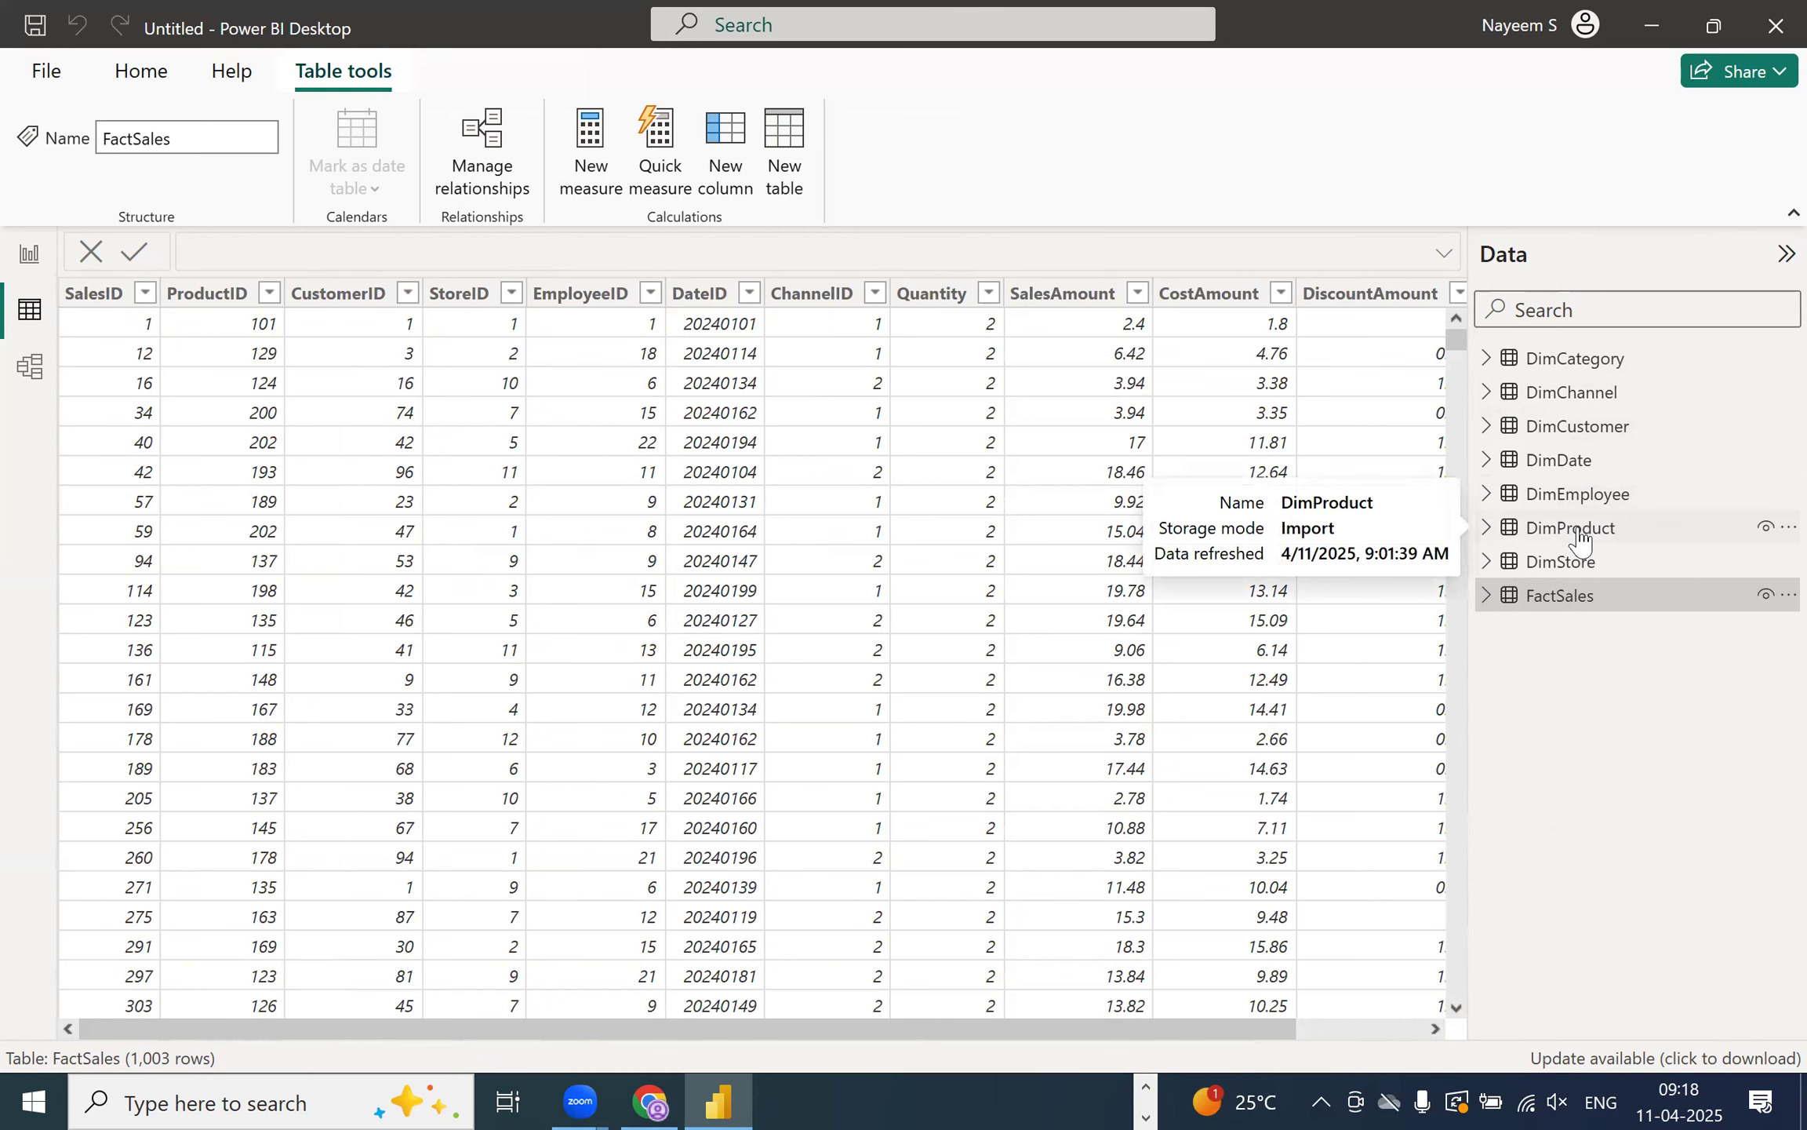
- In the model view, set up a new relationship from DimProduct to FactSales with ProductID as the matching column
{"action": "left_click", "coordinate": [11, 360]}
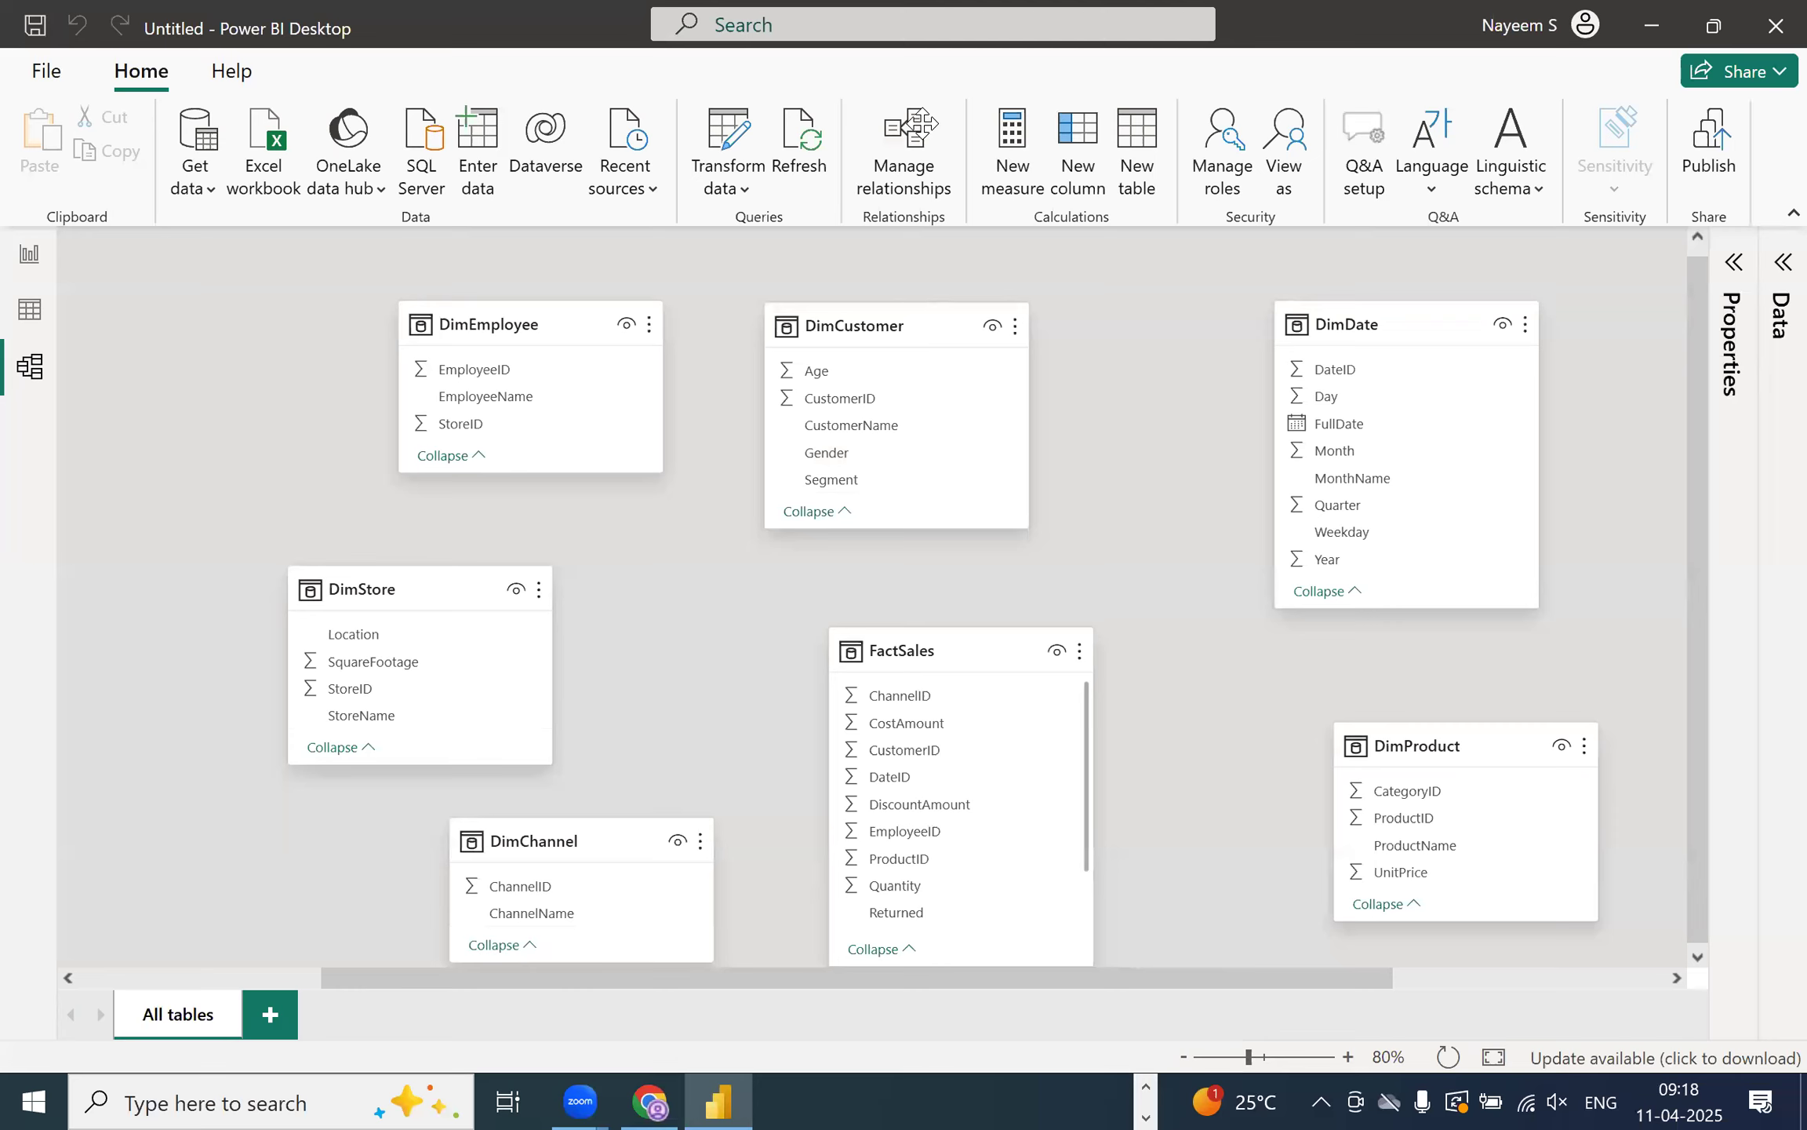
{"action": "left_click", "coordinate": [903, 149]}
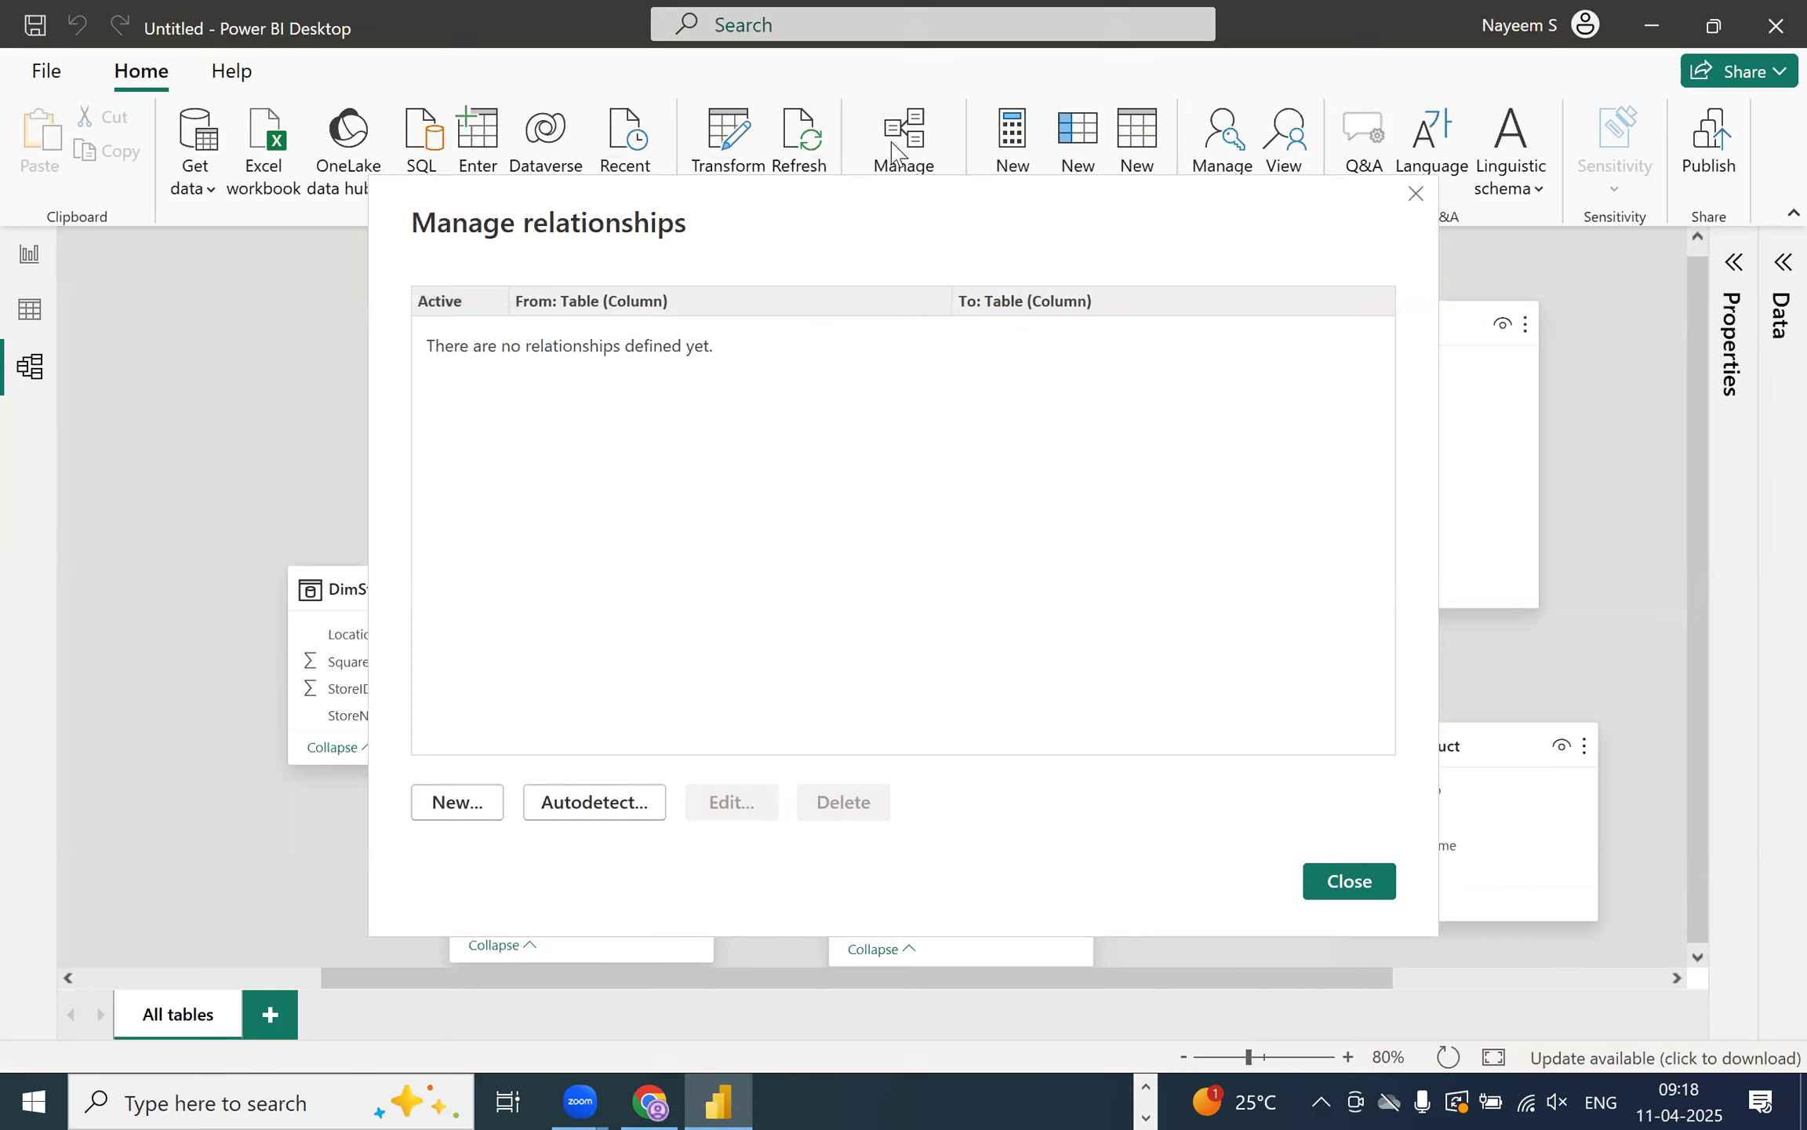
{"action": "left_click", "coordinate": [474, 799]}
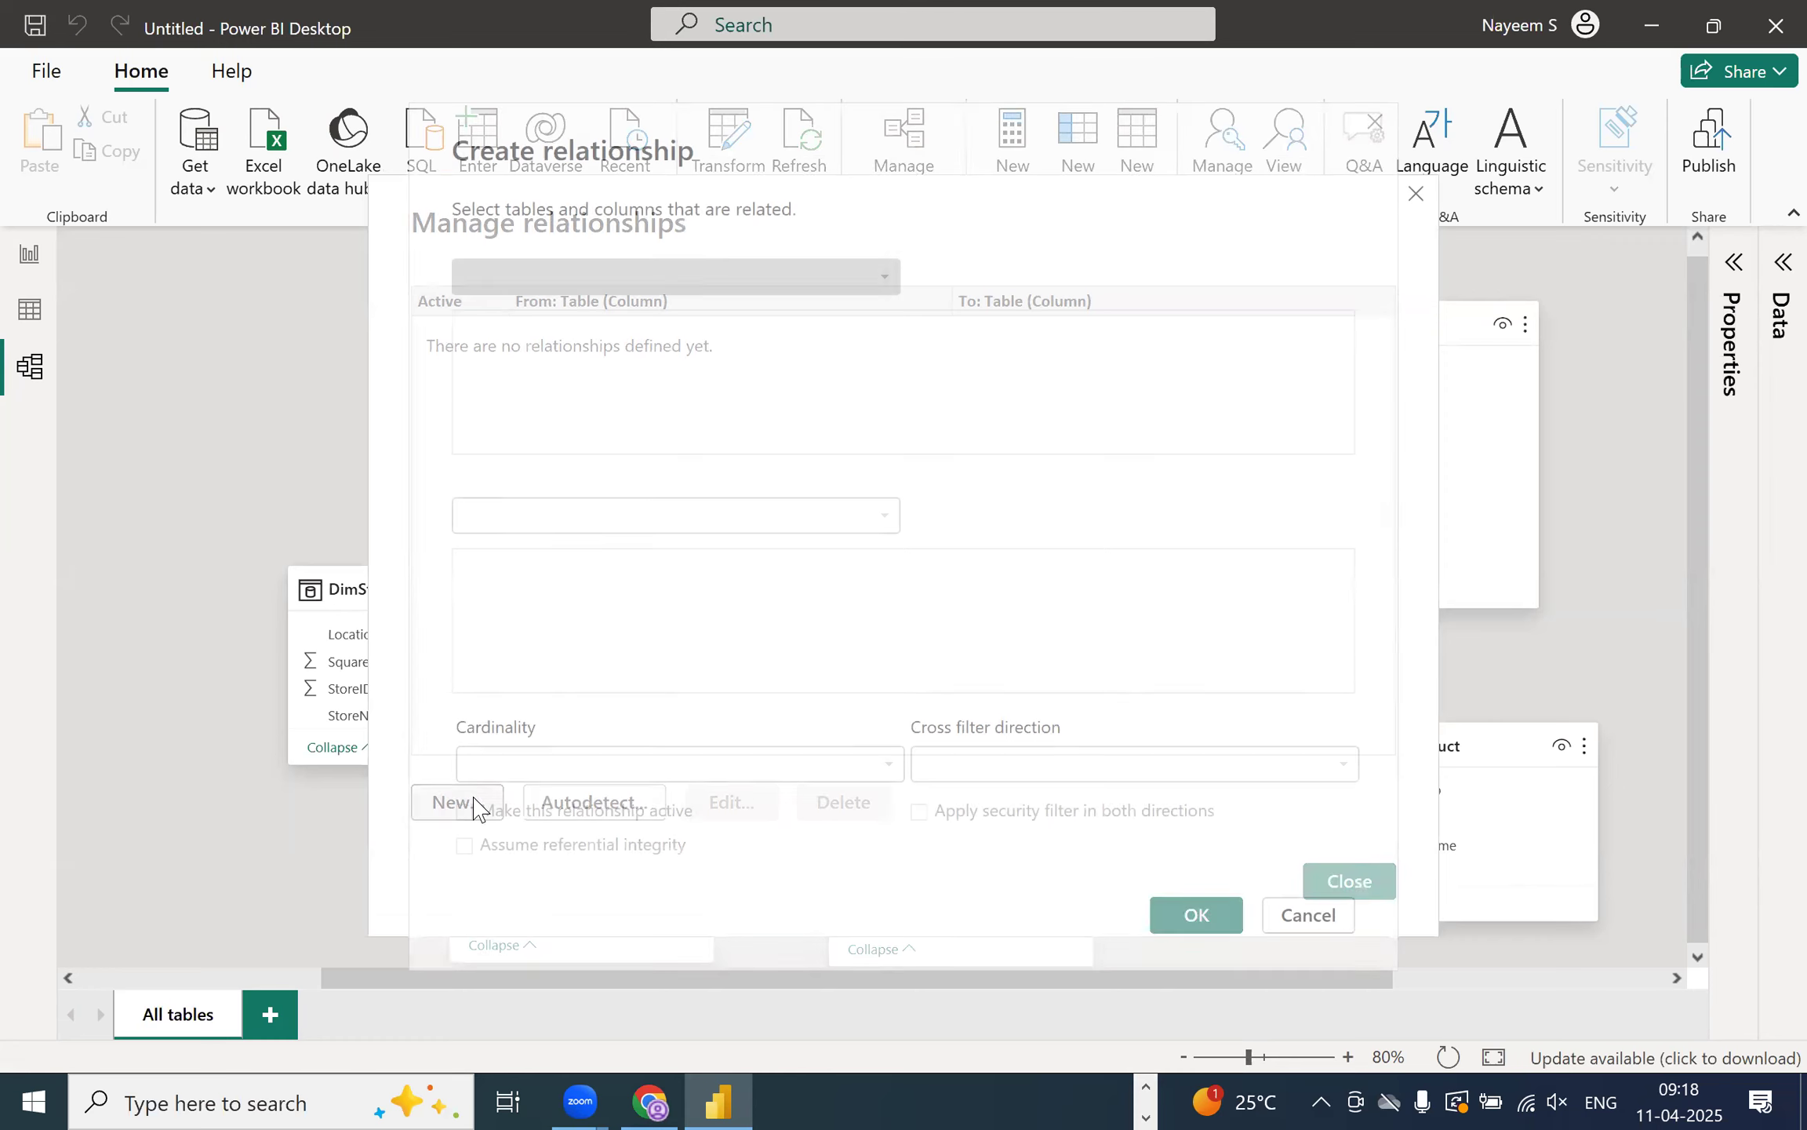
{"action": "left_click", "coordinate": [593, 282]}
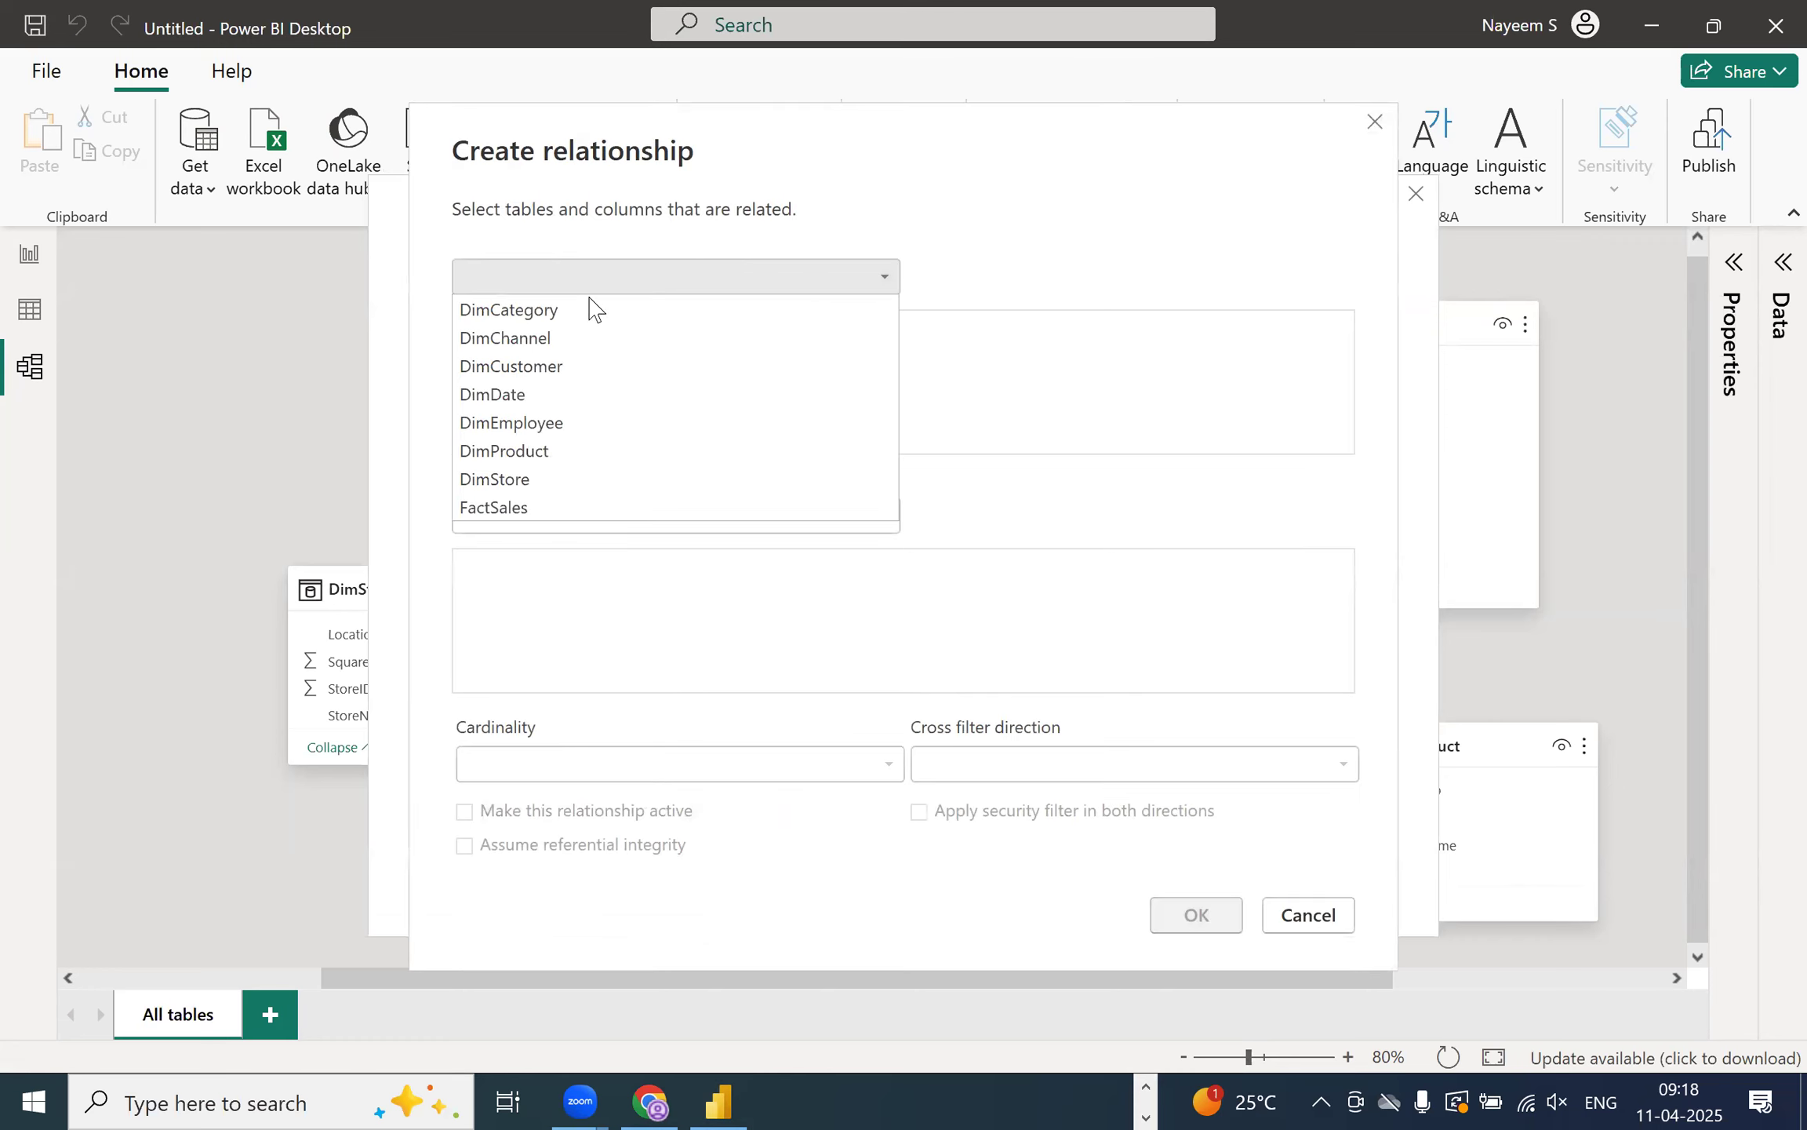
{"action": "left_click", "coordinate": [524, 508]}
{"action": "left_click", "coordinate": [527, 288]}
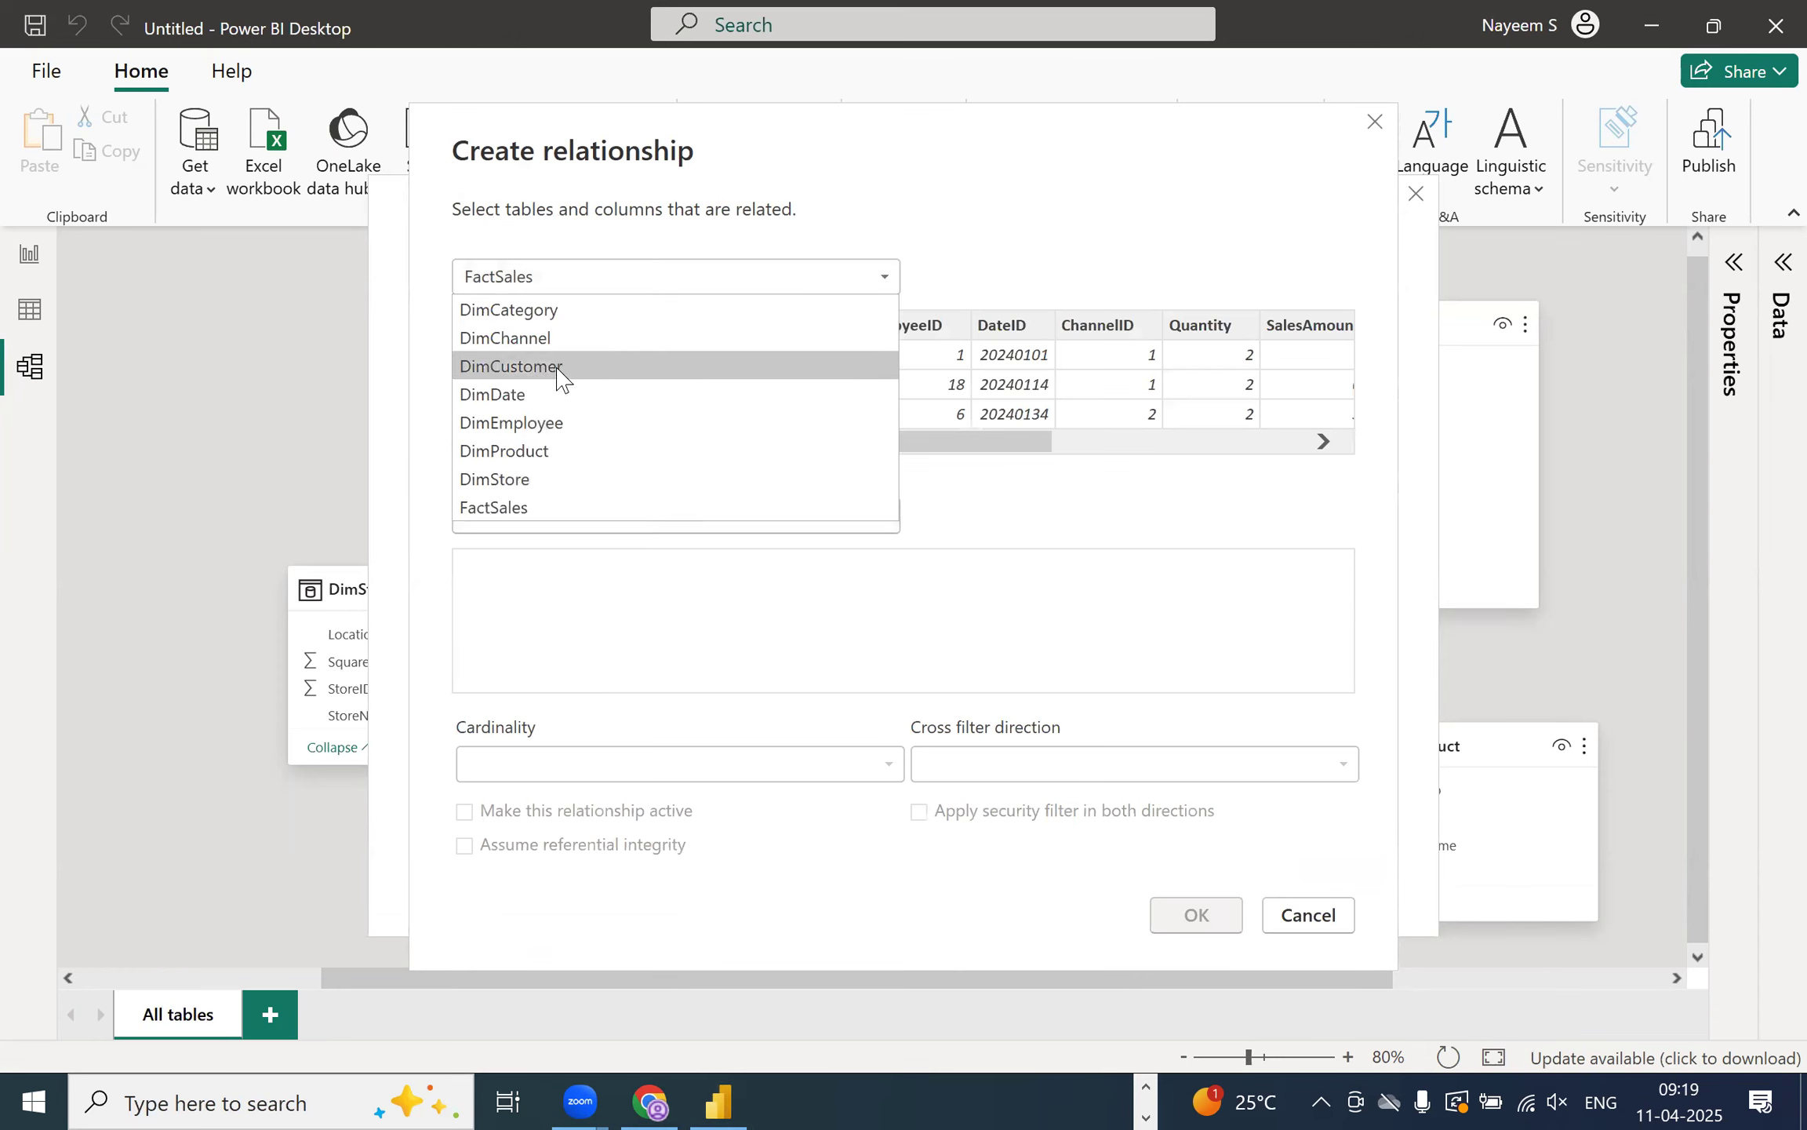
{"action": "left_click", "coordinate": [561, 454]}
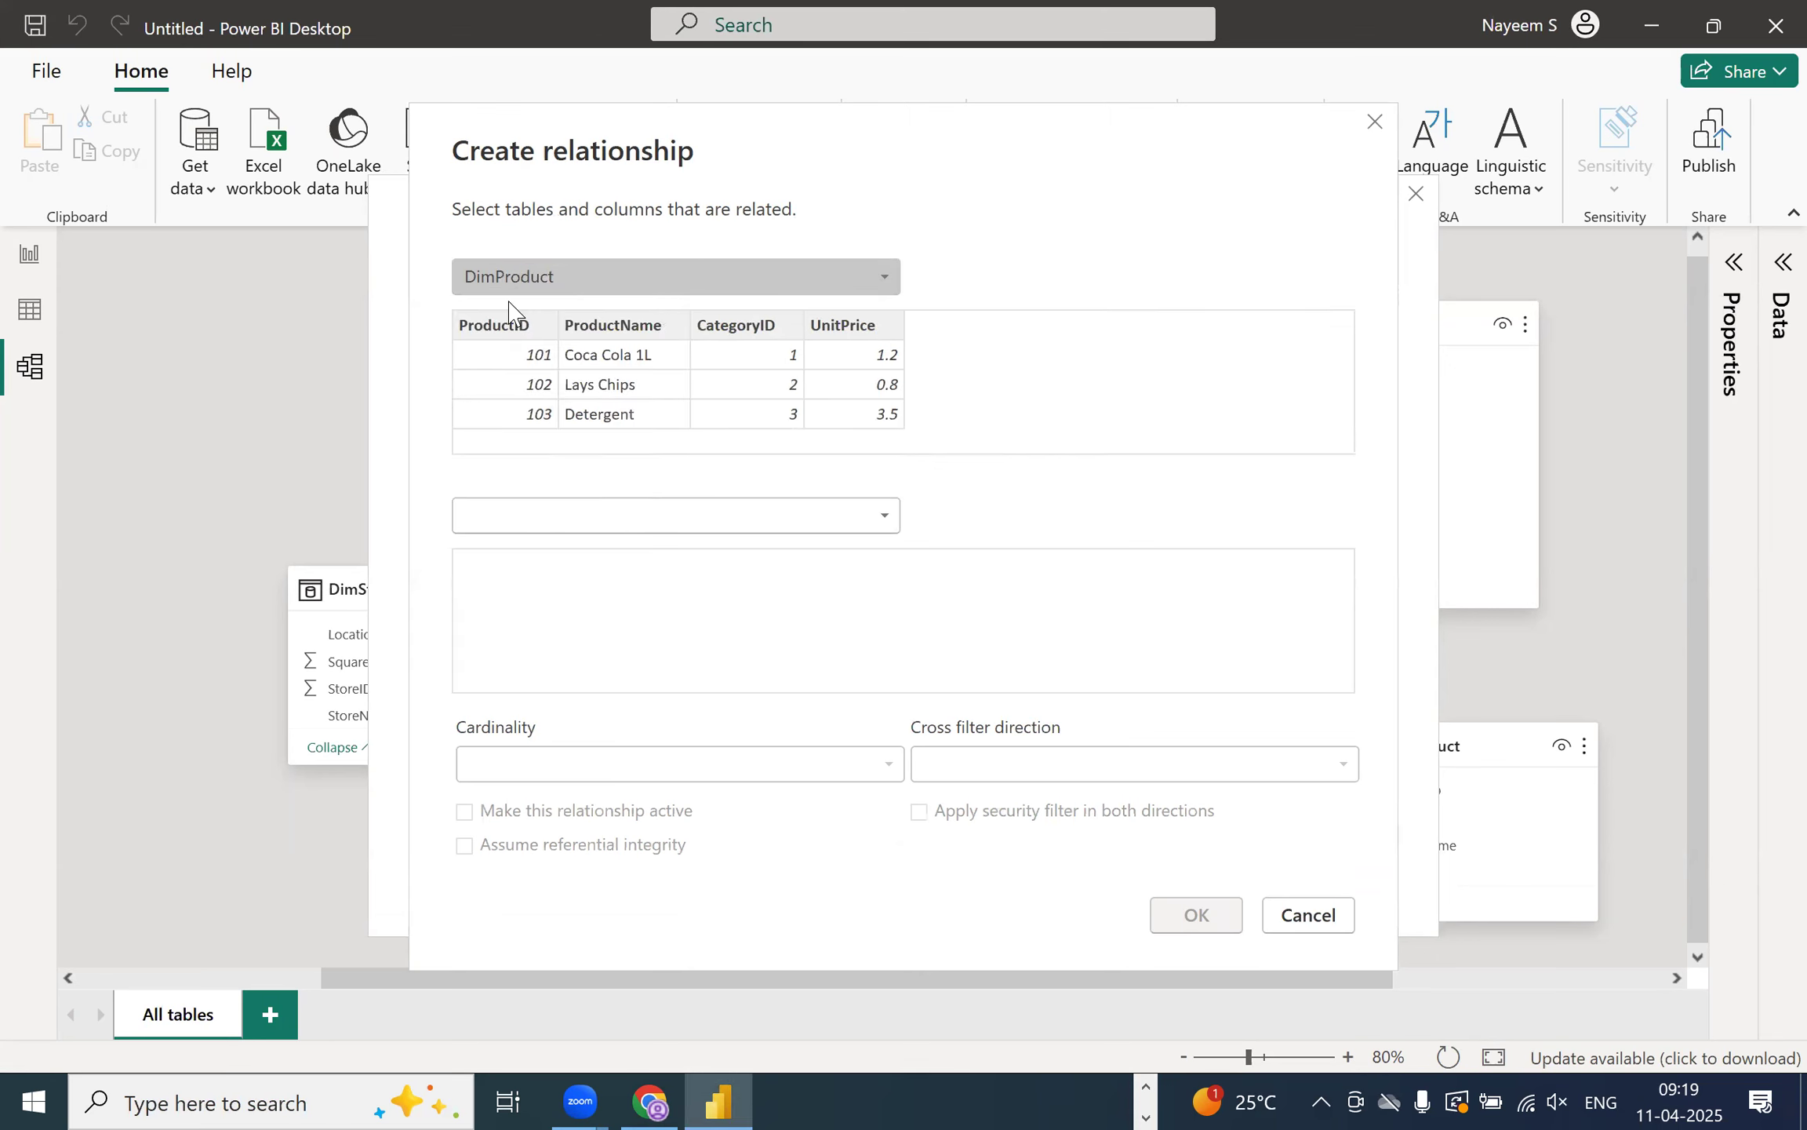
{"action": "left_click", "coordinate": [593, 517]}
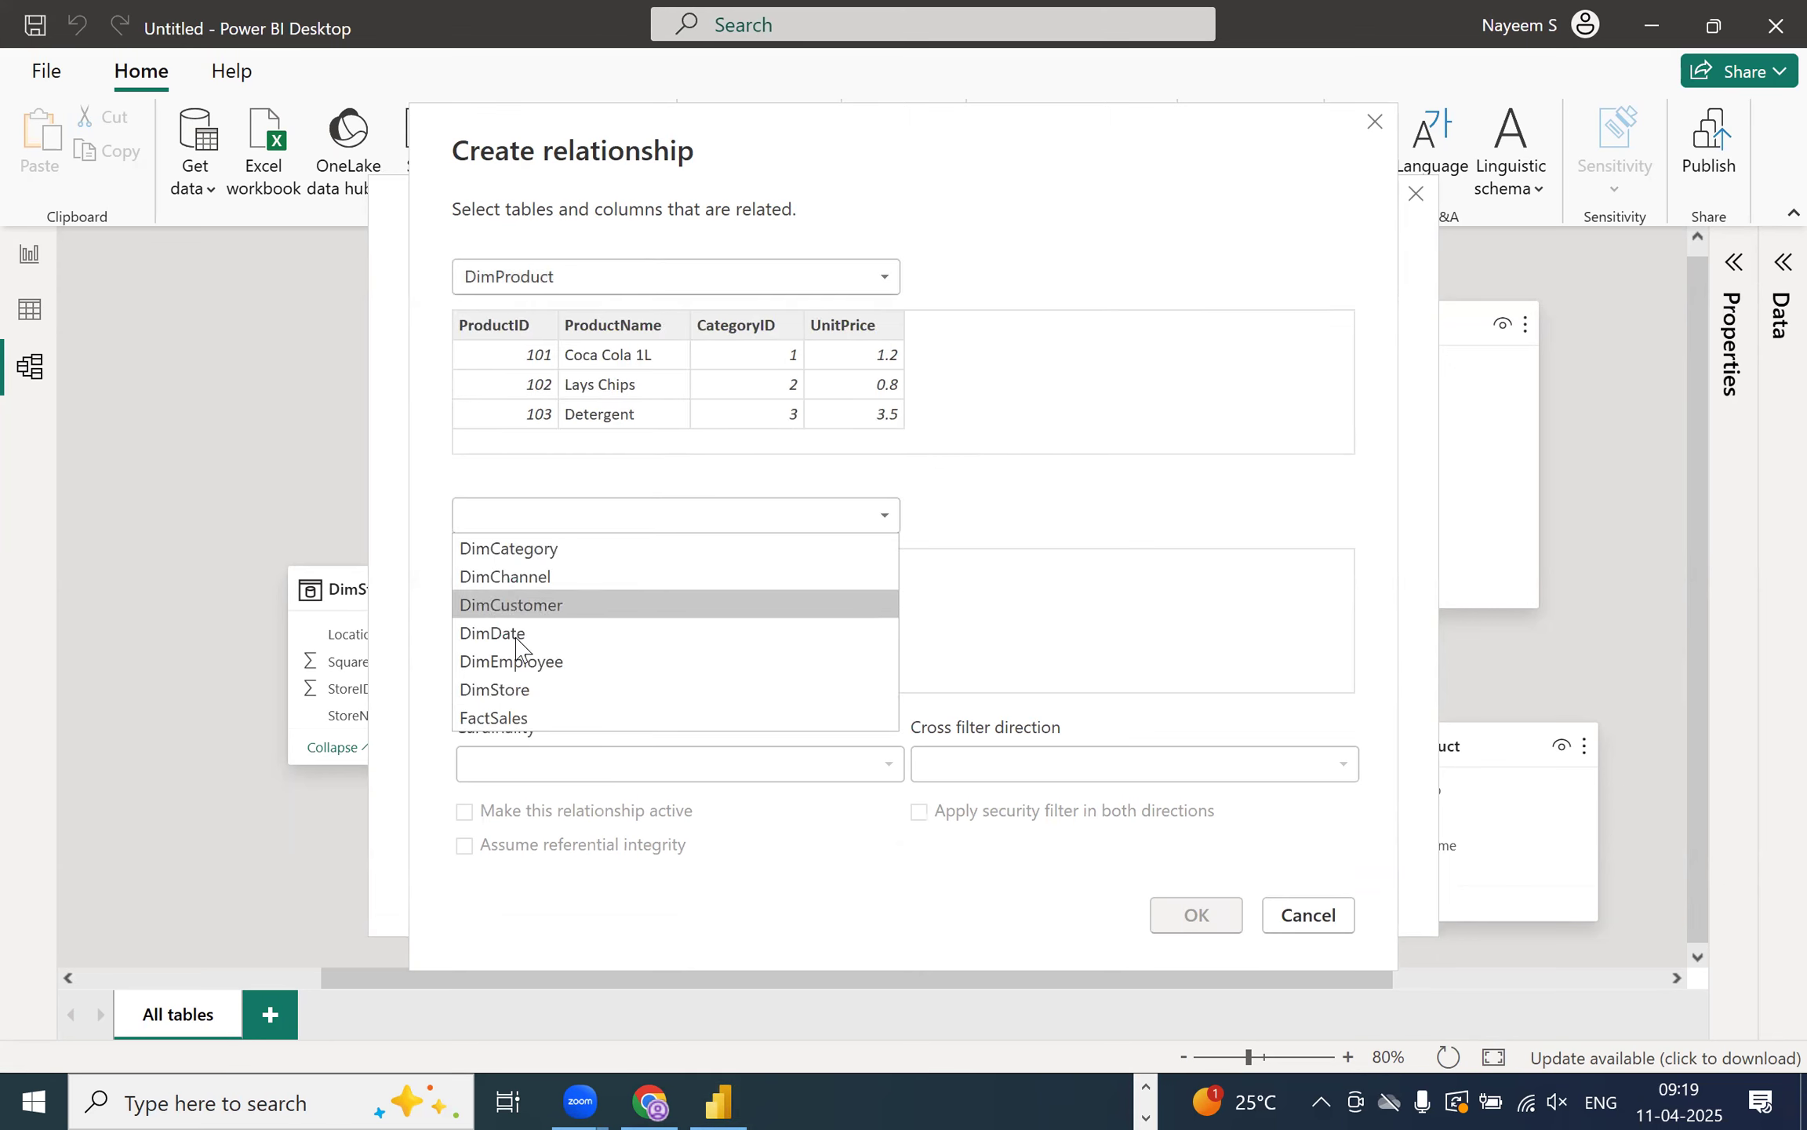
{"action": "left_click", "coordinate": [510, 718]}
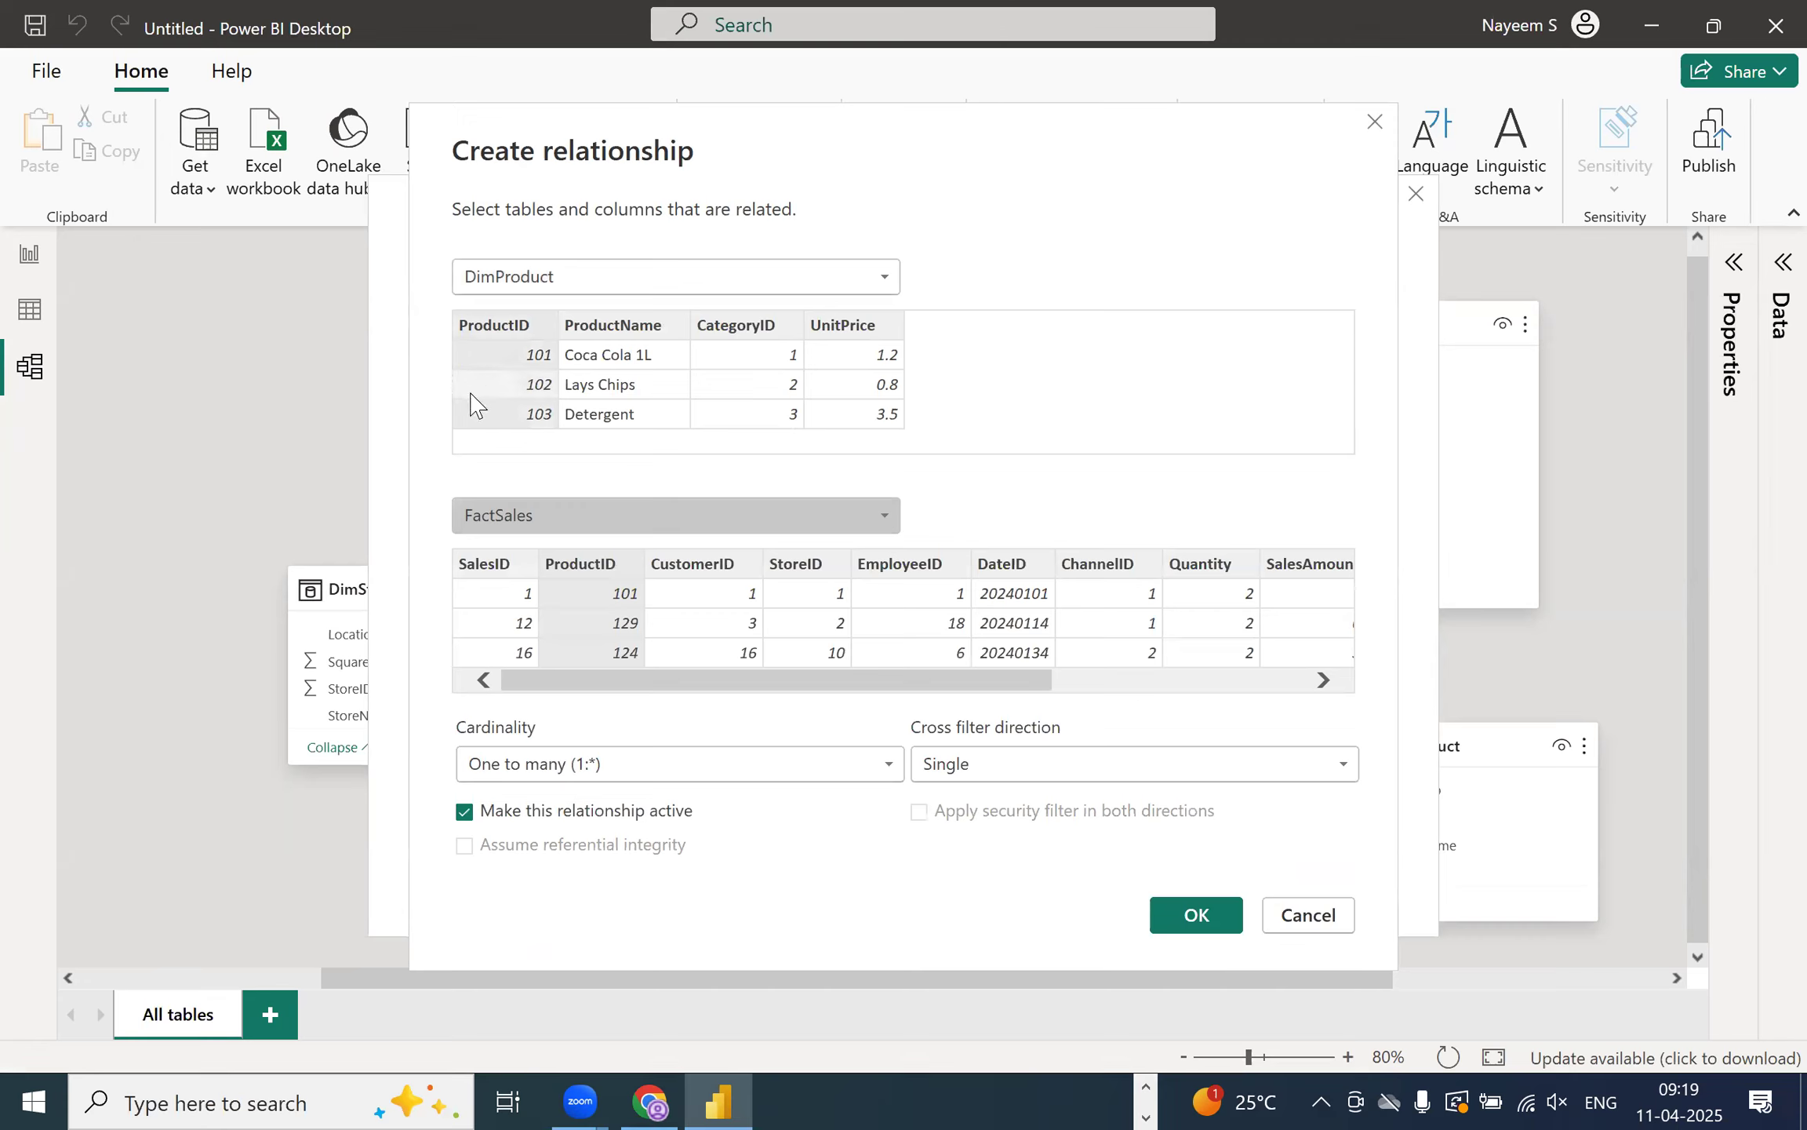
{"action": "left_click", "coordinate": [495, 347]}
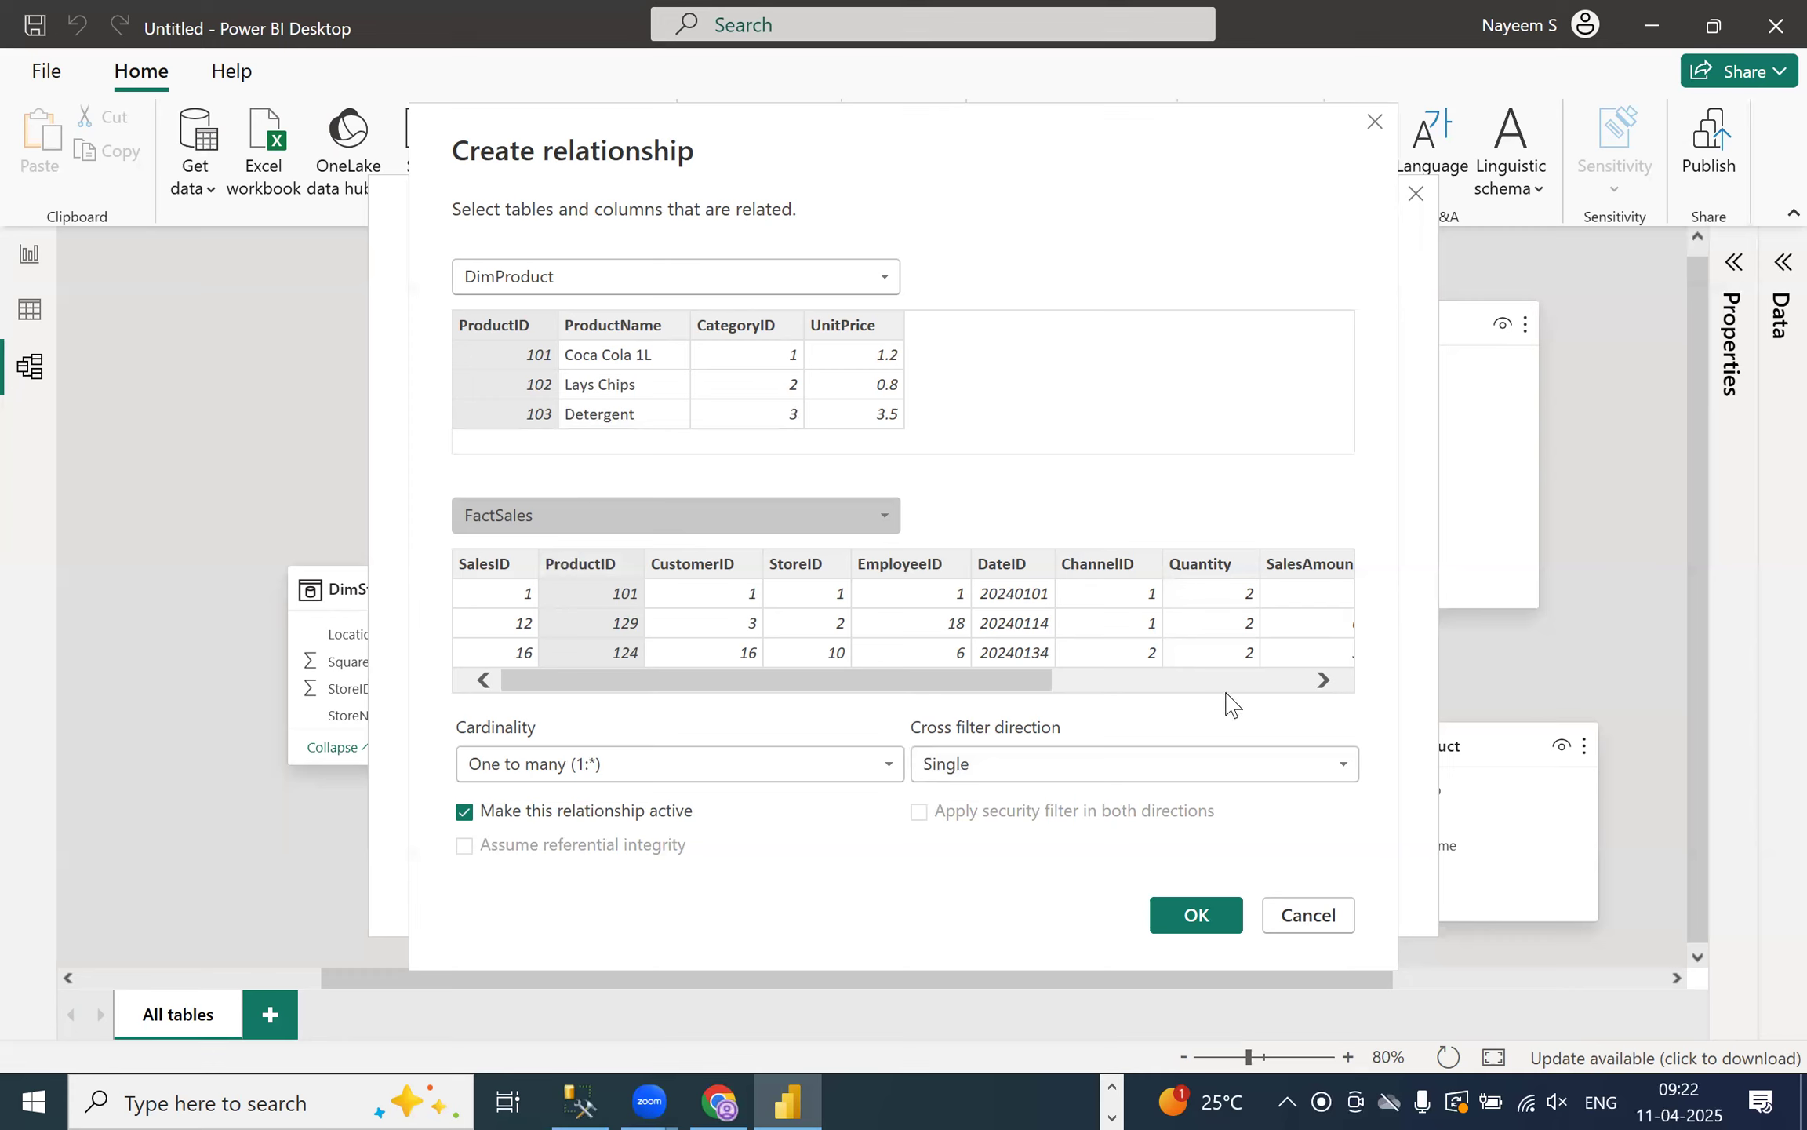
- Try Both as the cross filter direction, restore Single, and look over the cardinality setting
{"action": "left_click", "coordinate": [1136, 765]}
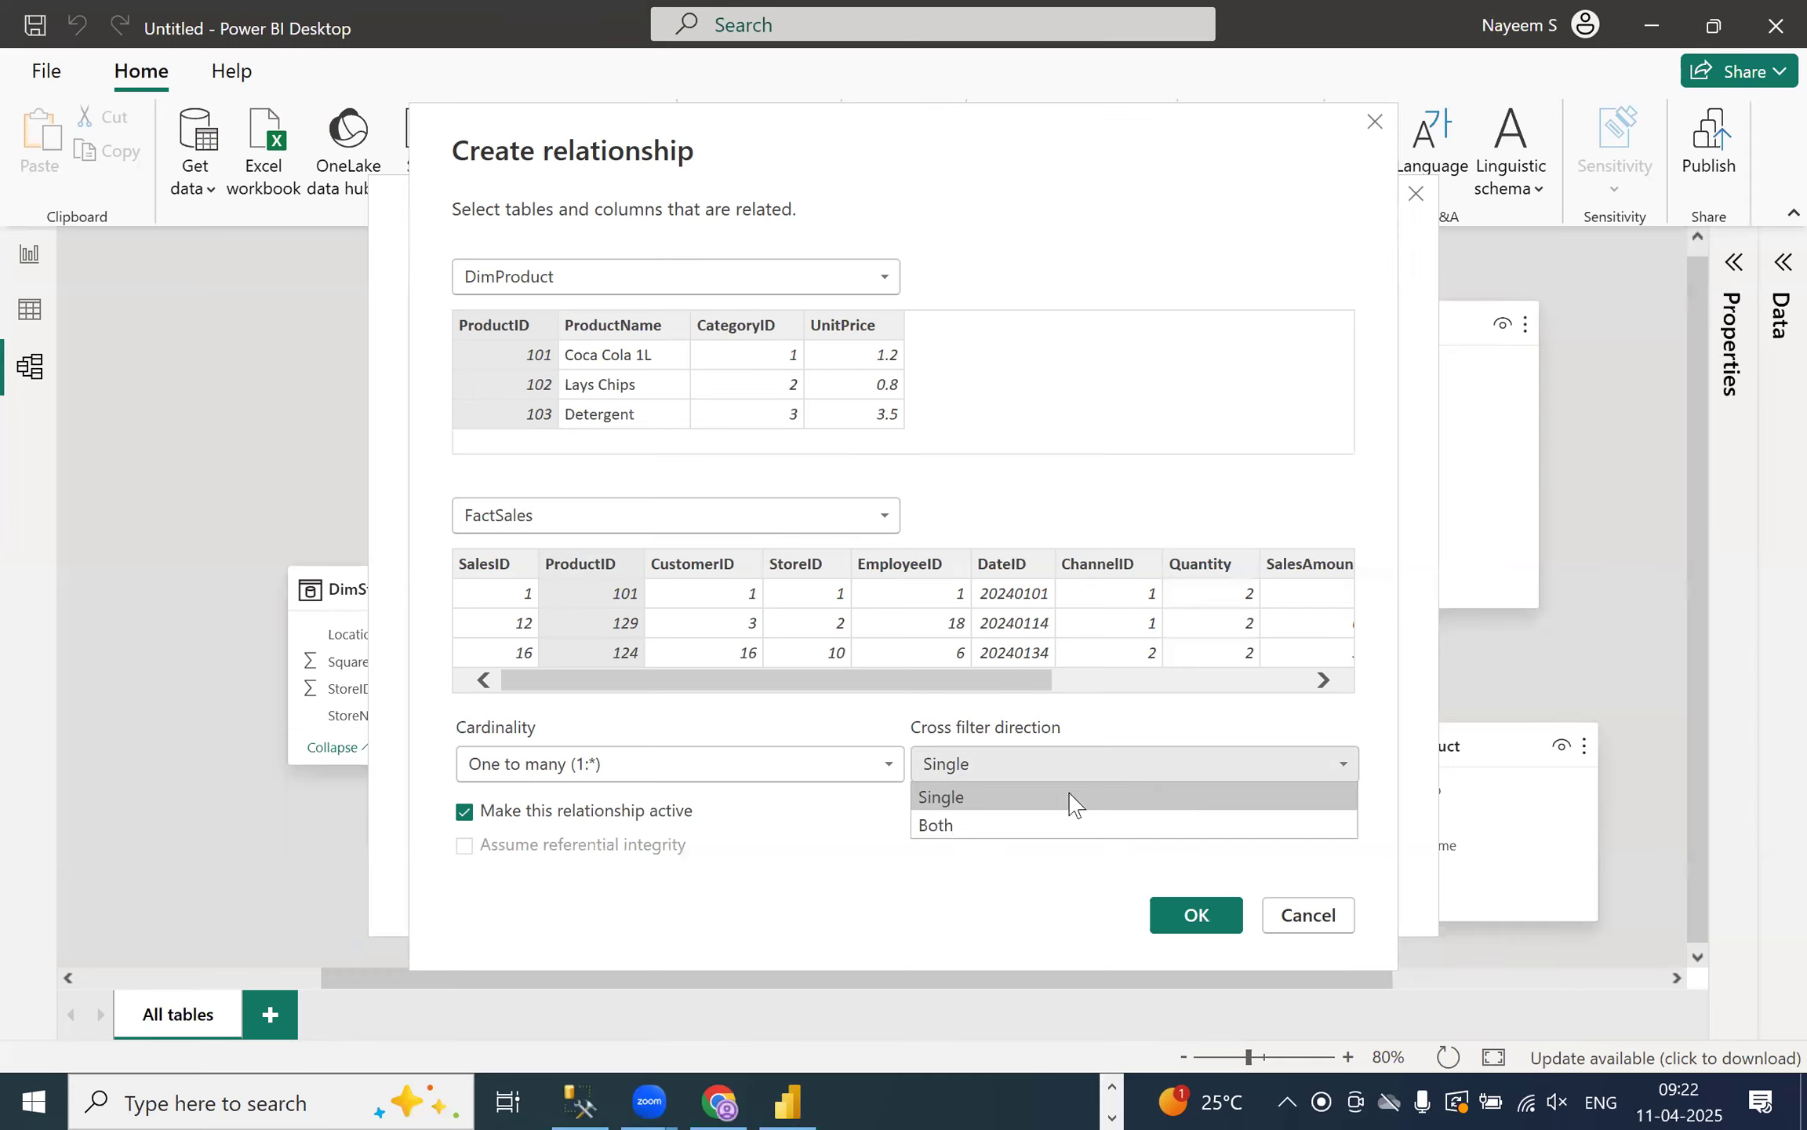
{"action": "left_click", "coordinate": [983, 825]}
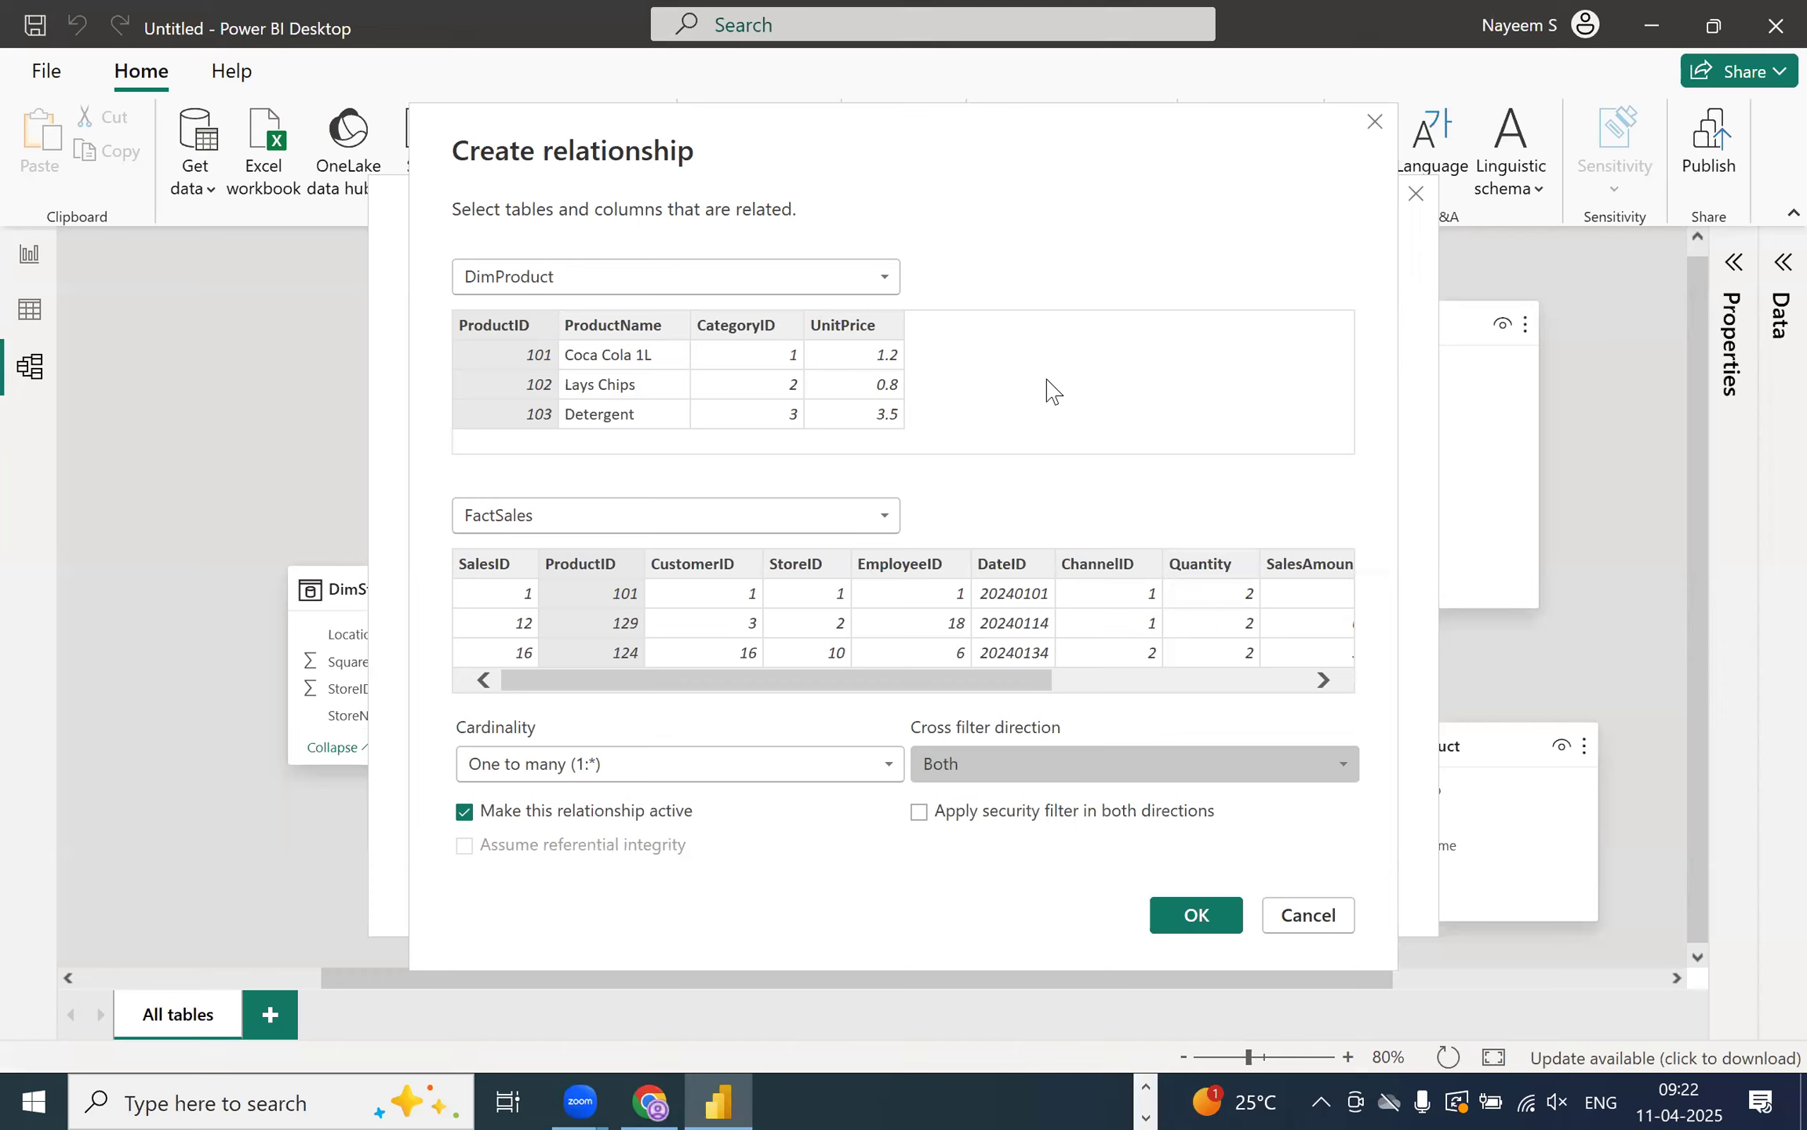
{"action": "left_click", "coordinate": [1107, 766]}
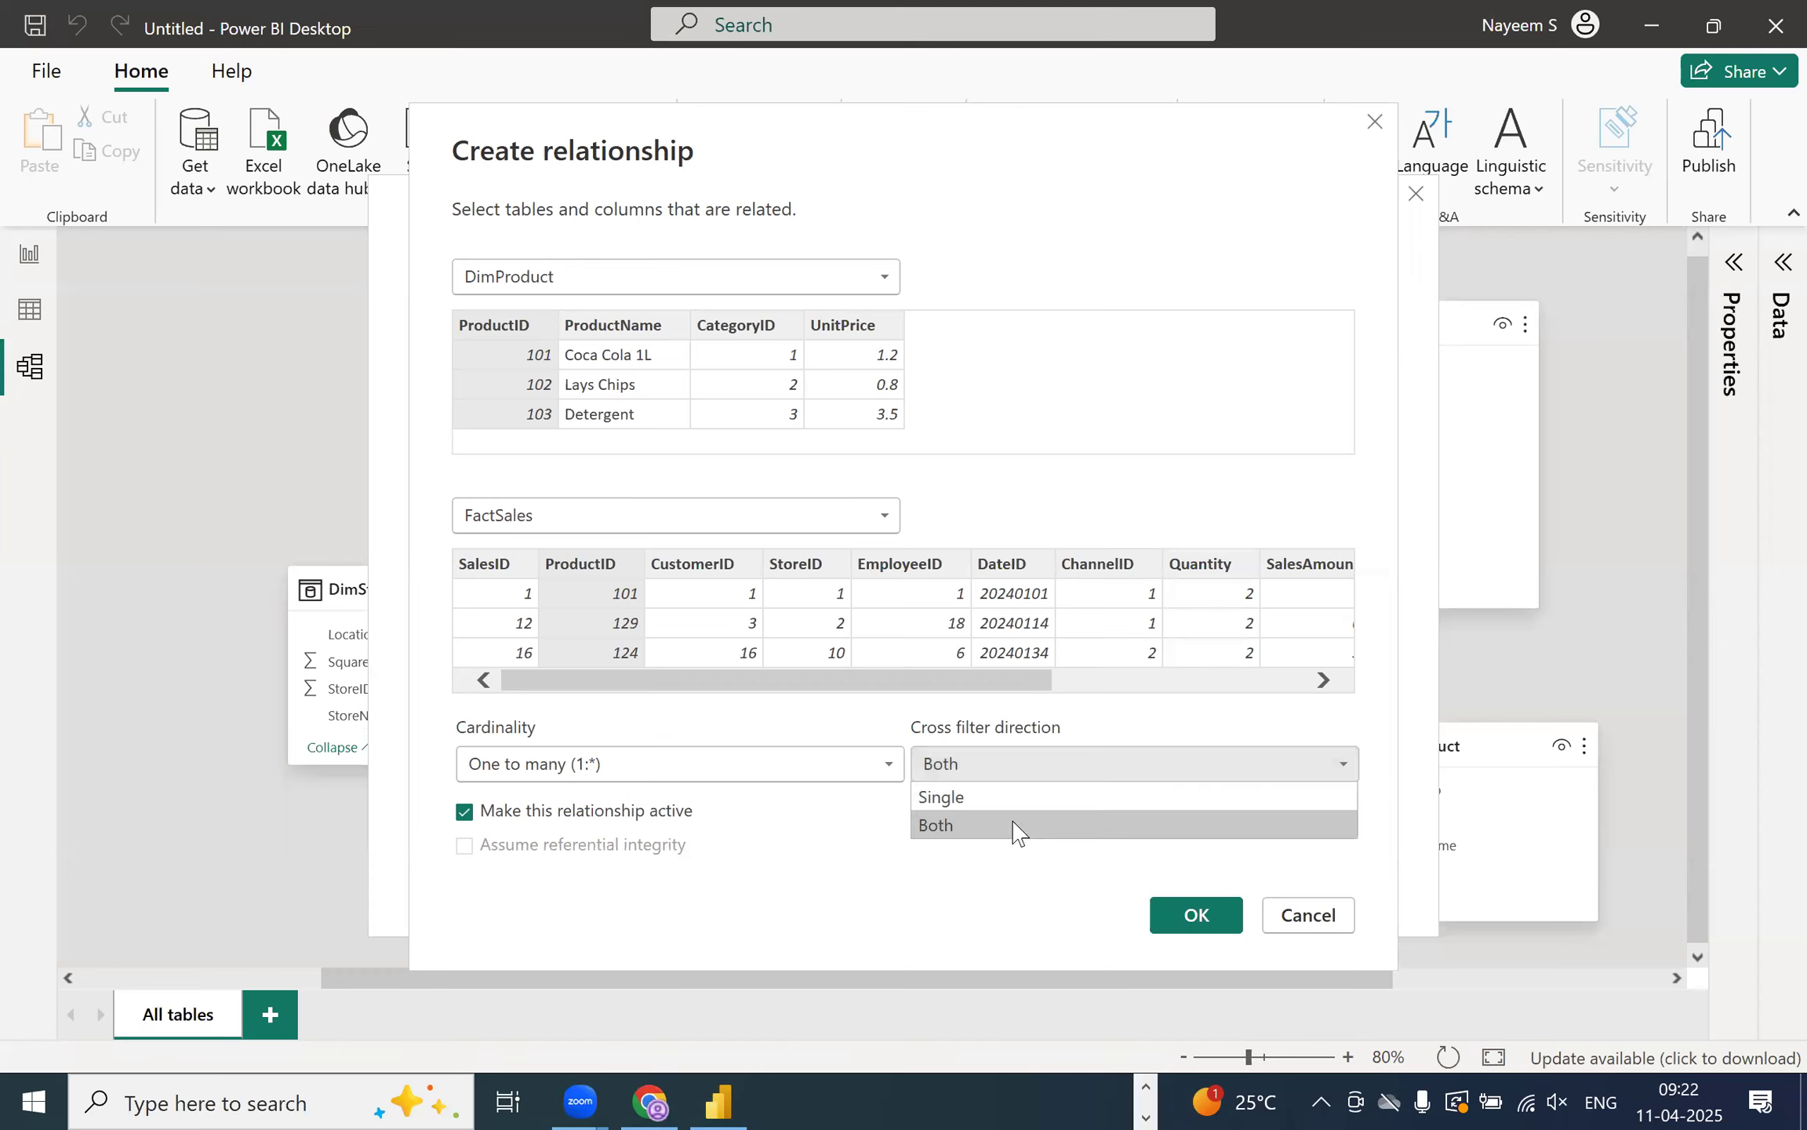
{"action": "left_click", "coordinate": [993, 798]}
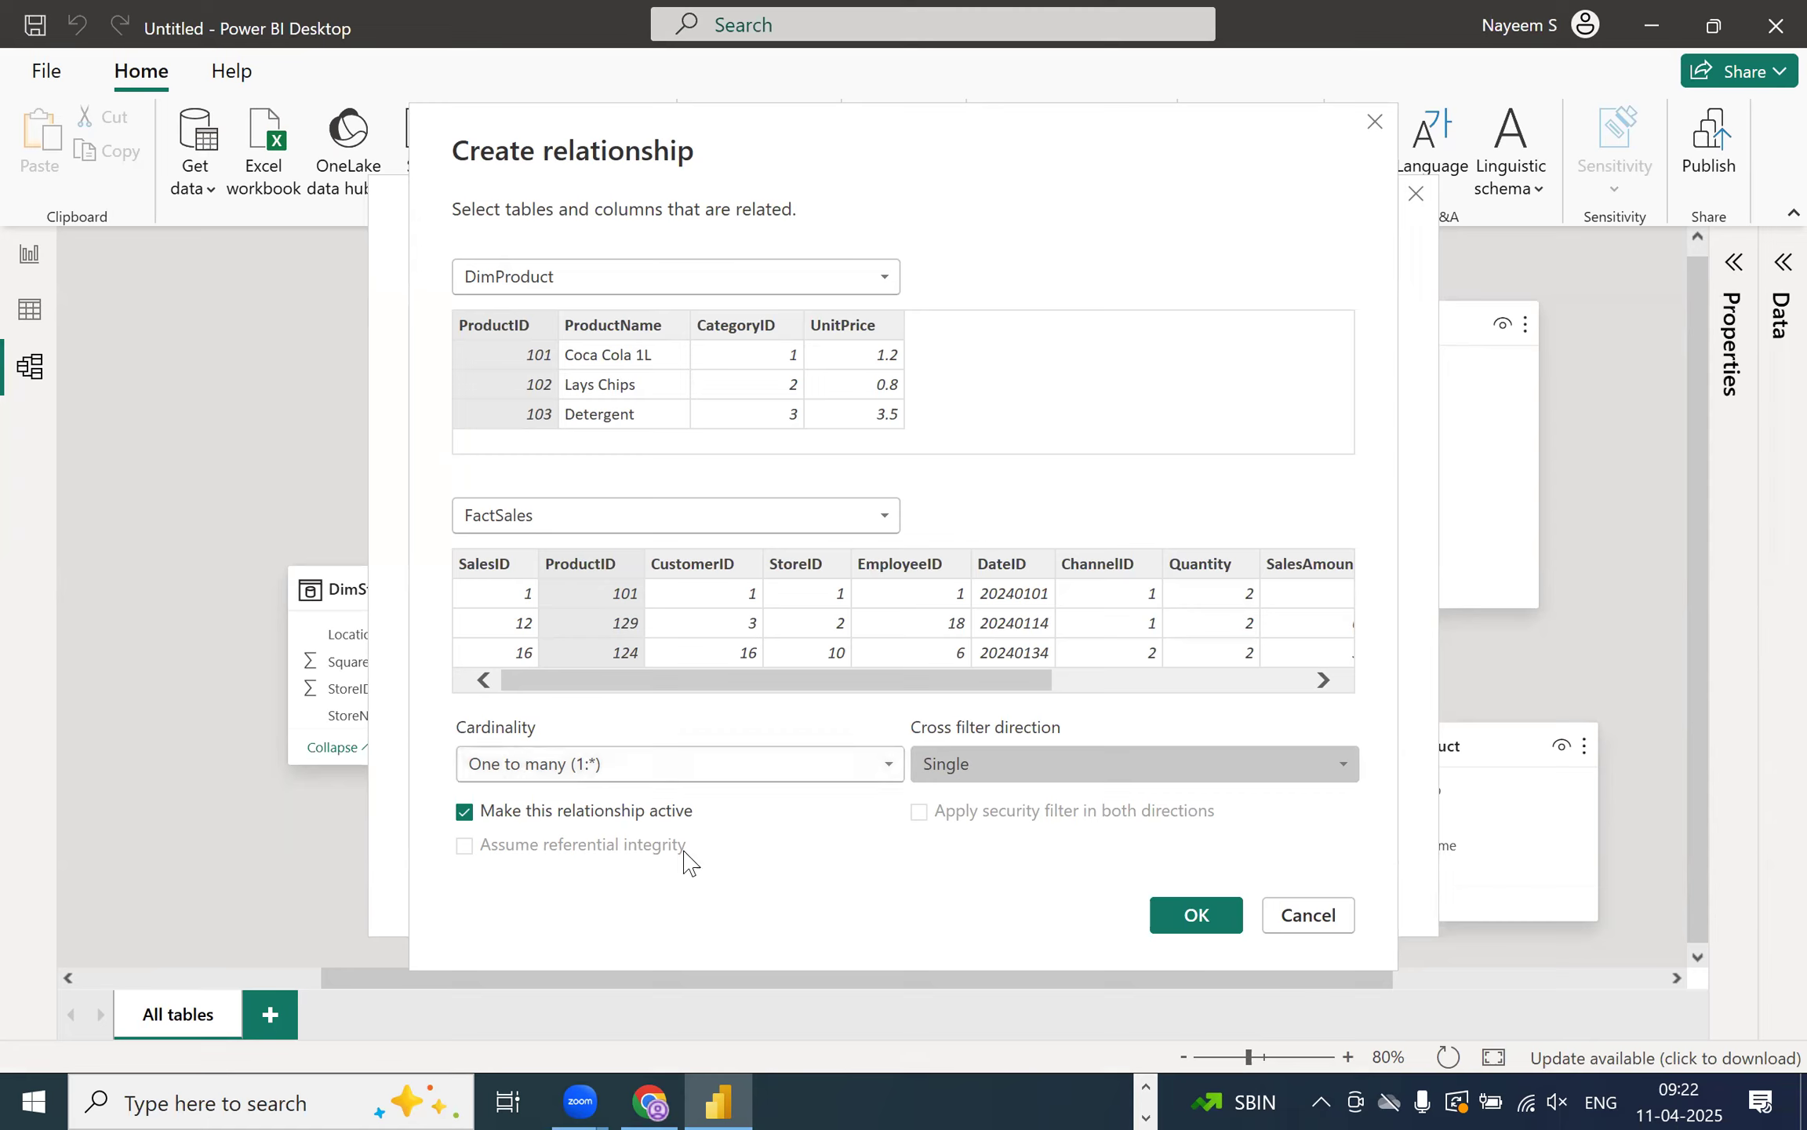
{"action": "left_click", "coordinate": [541, 764]}
{"action": "left_click", "coordinate": [558, 773]}
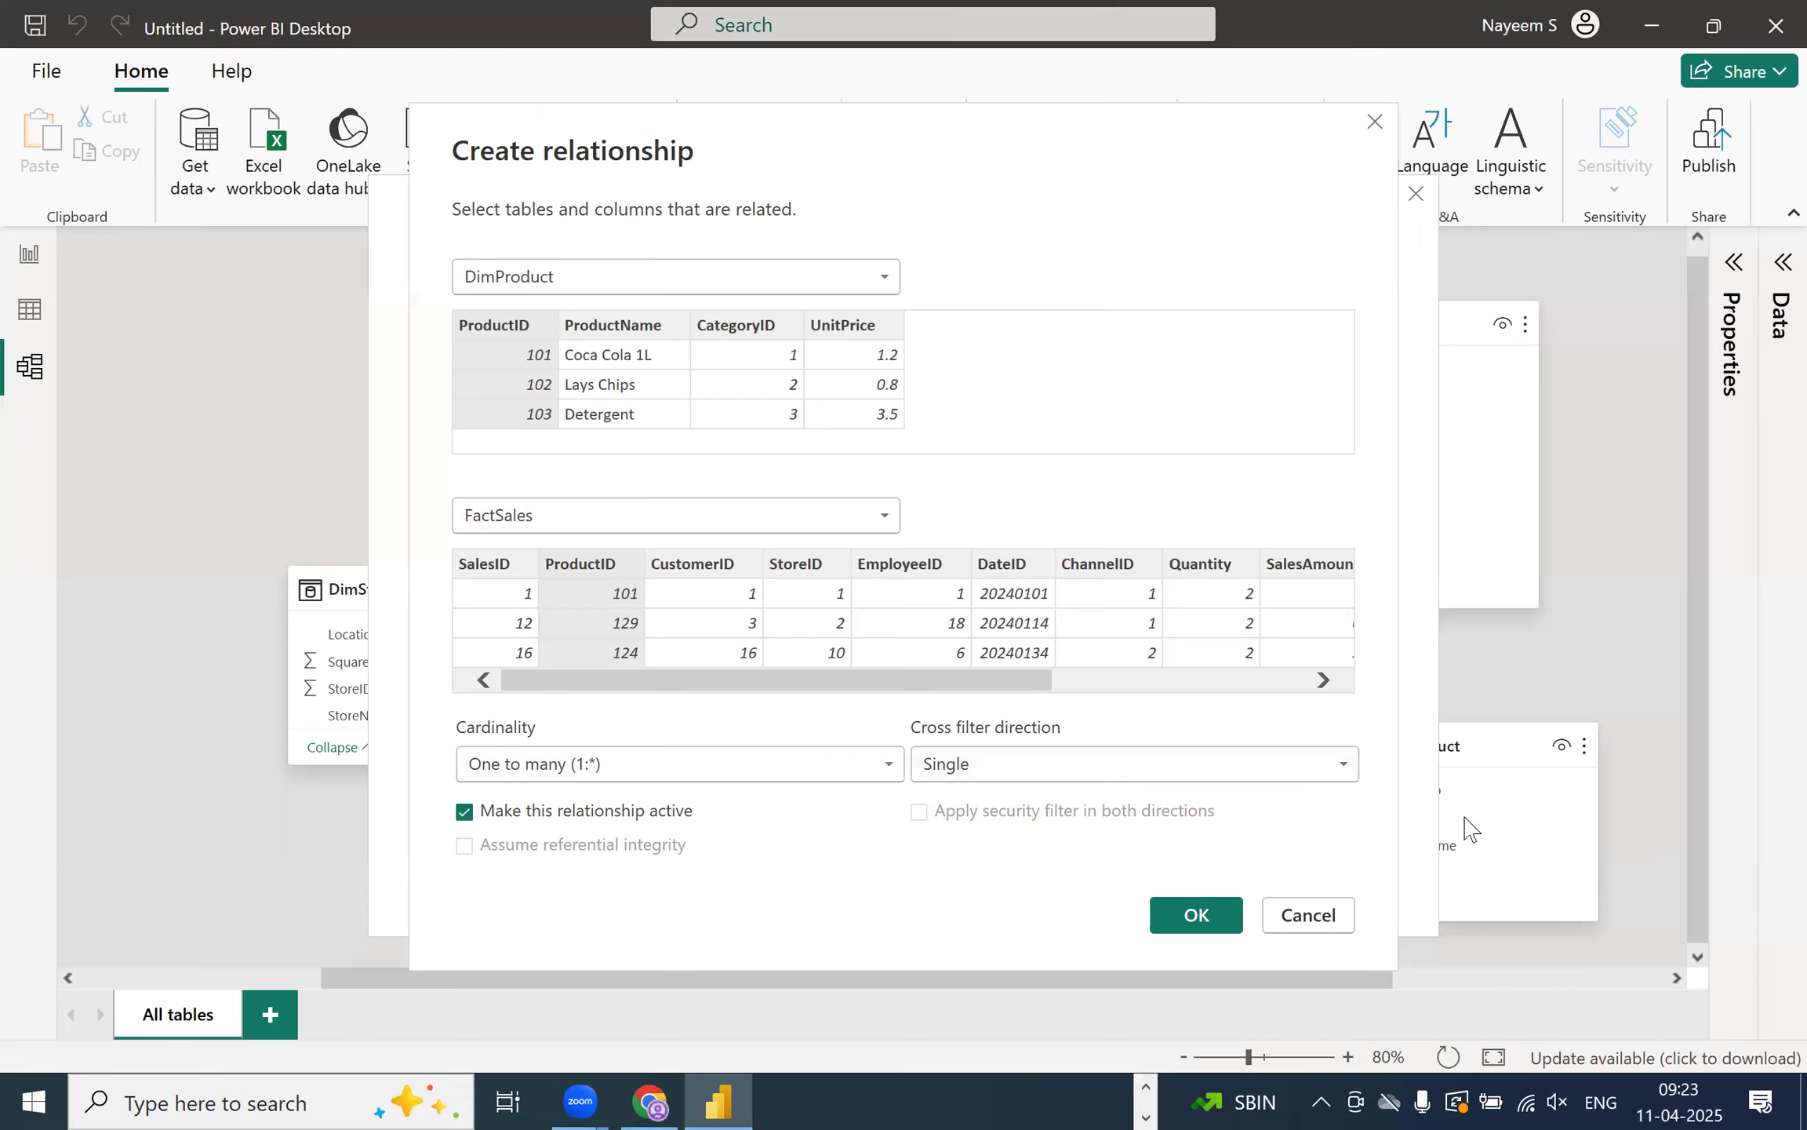
- Save the one-to-many DimProduct to FactSales relationship and close the relationship manager
{"action": "left_click", "coordinate": [1173, 919]}
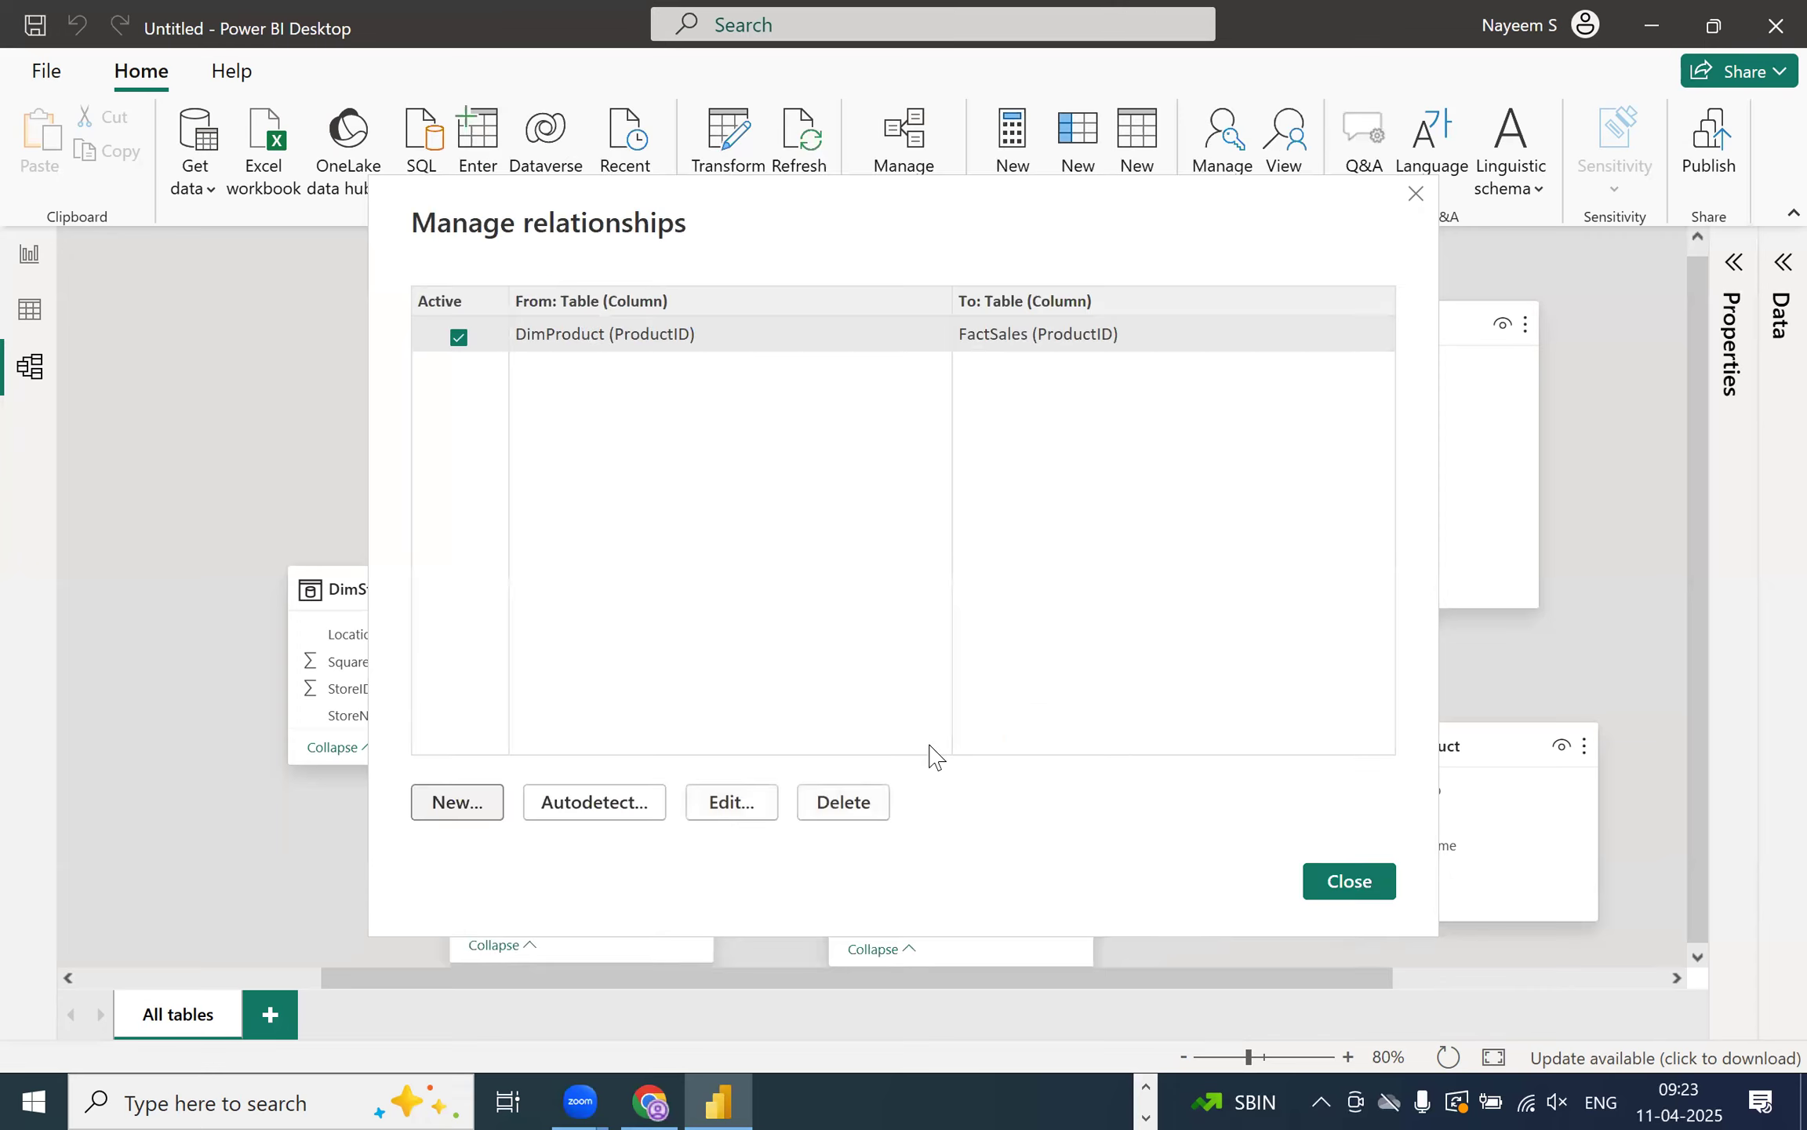
{"action": "left_click", "coordinate": [872, 431]}
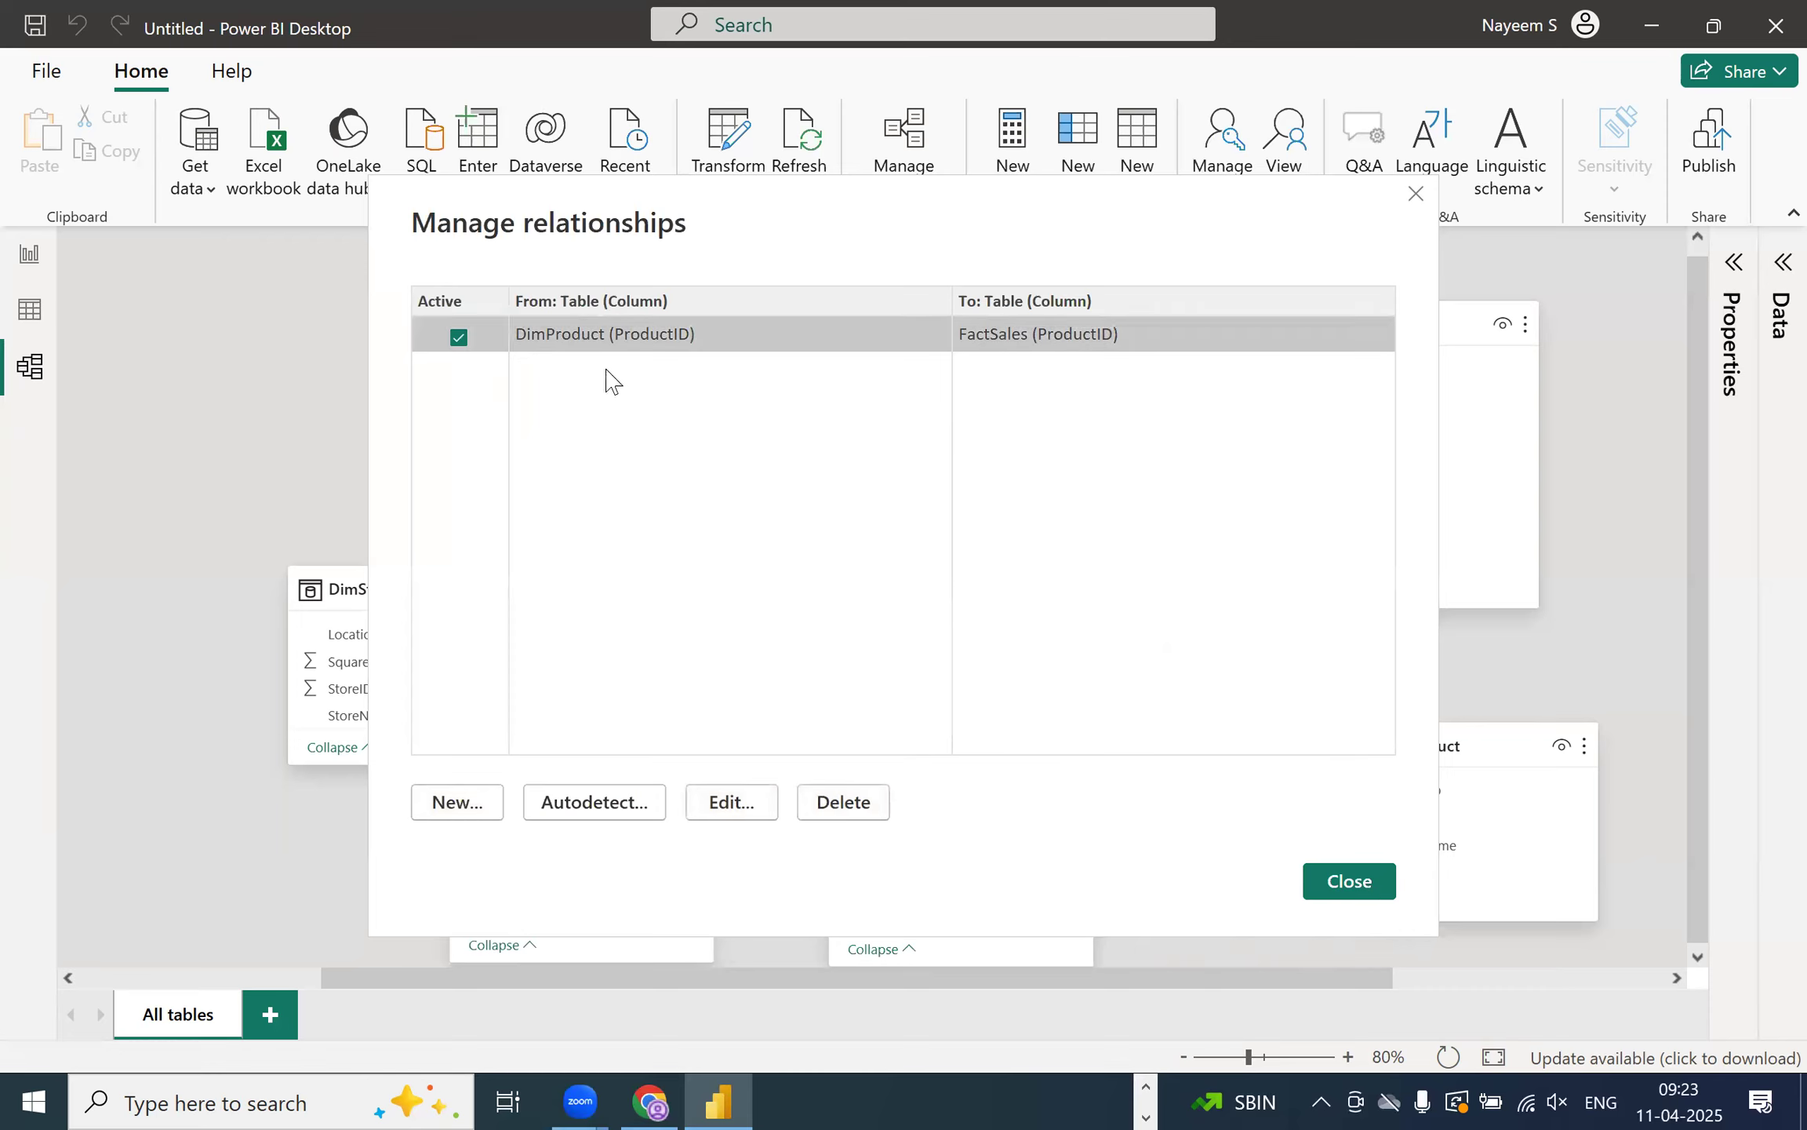
{"action": "left_click", "coordinate": [1348, 880]}
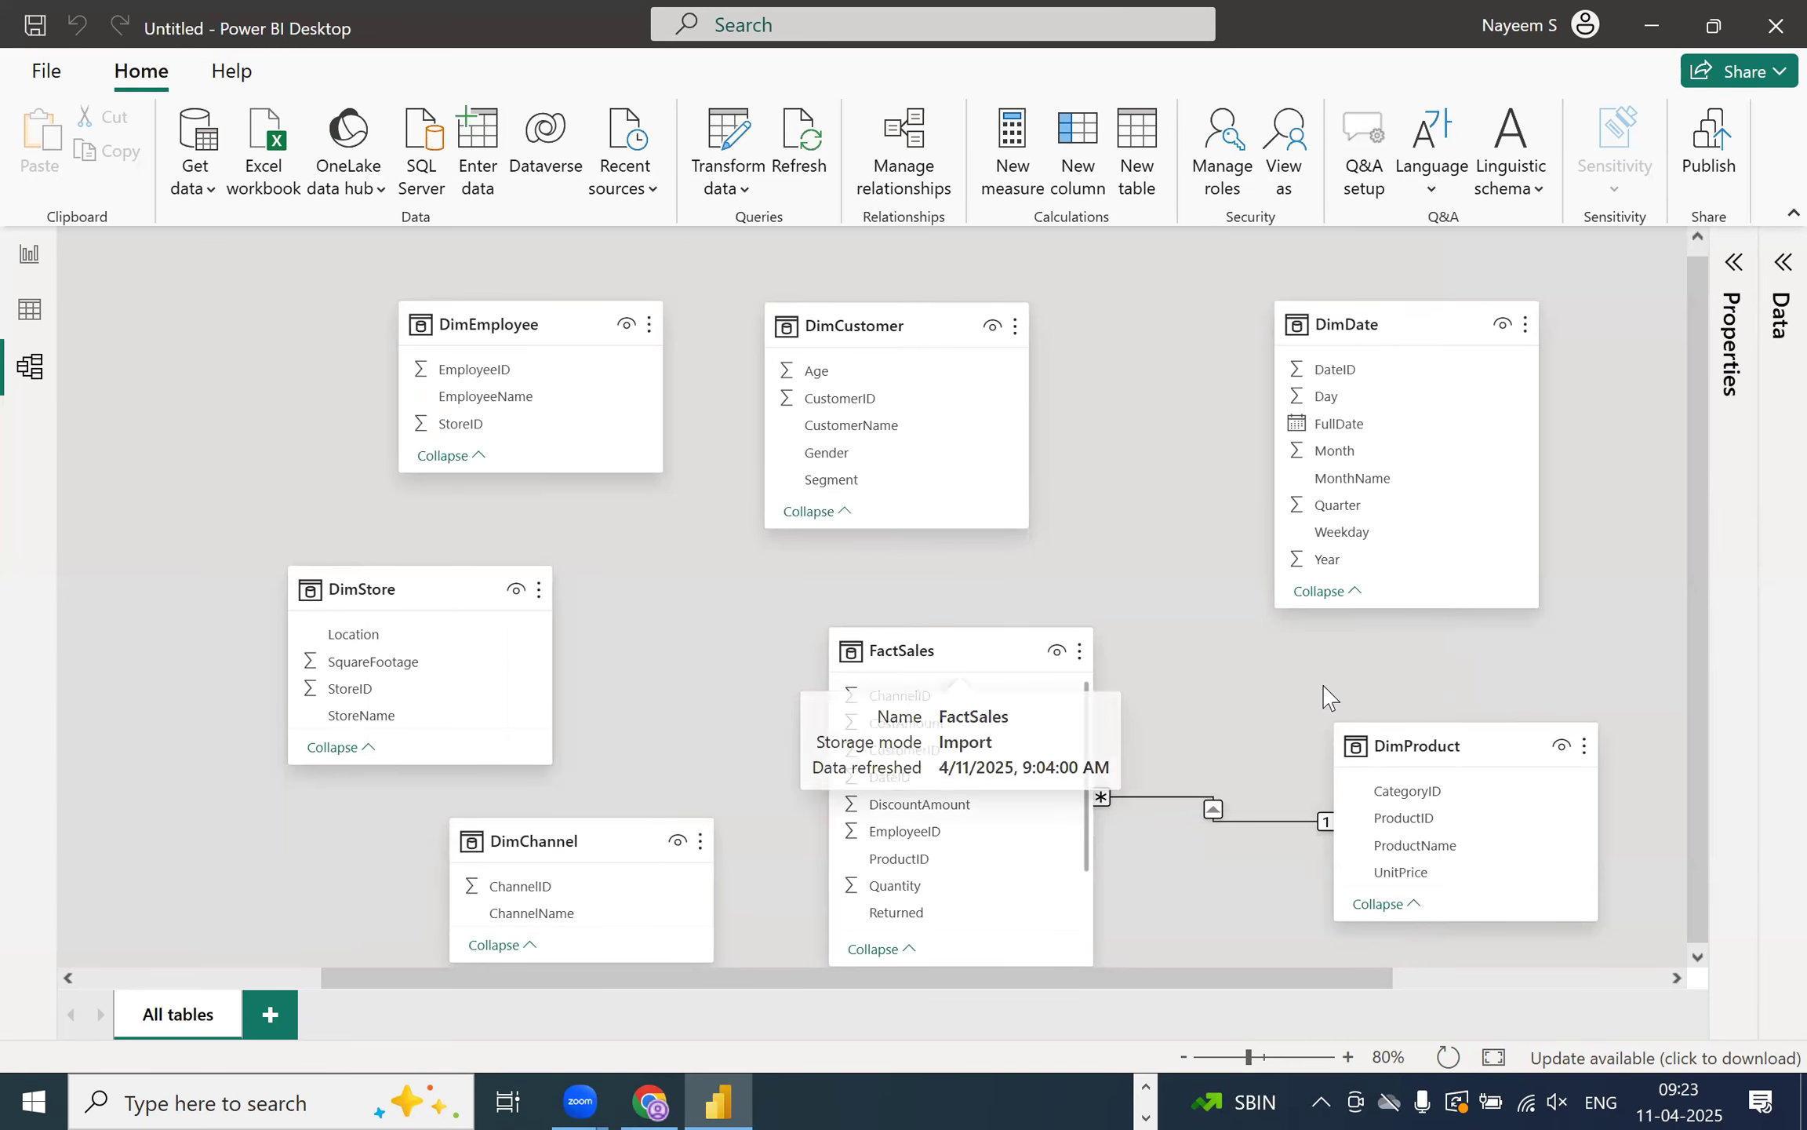
- Spread the DimProduct, FactSales, DimChannel and DimStore tables farther apart in the model diagram
{"action": "mouse_move", "coordinate": [1432, 730]}
{"action": "left_mouse_down"}
{"action": "mouse_move", "coordinate": [1561, 738]}
{"action": "mouse_move", "coordinate": [1463, 725]}
{"action": "left_mouse_up"}
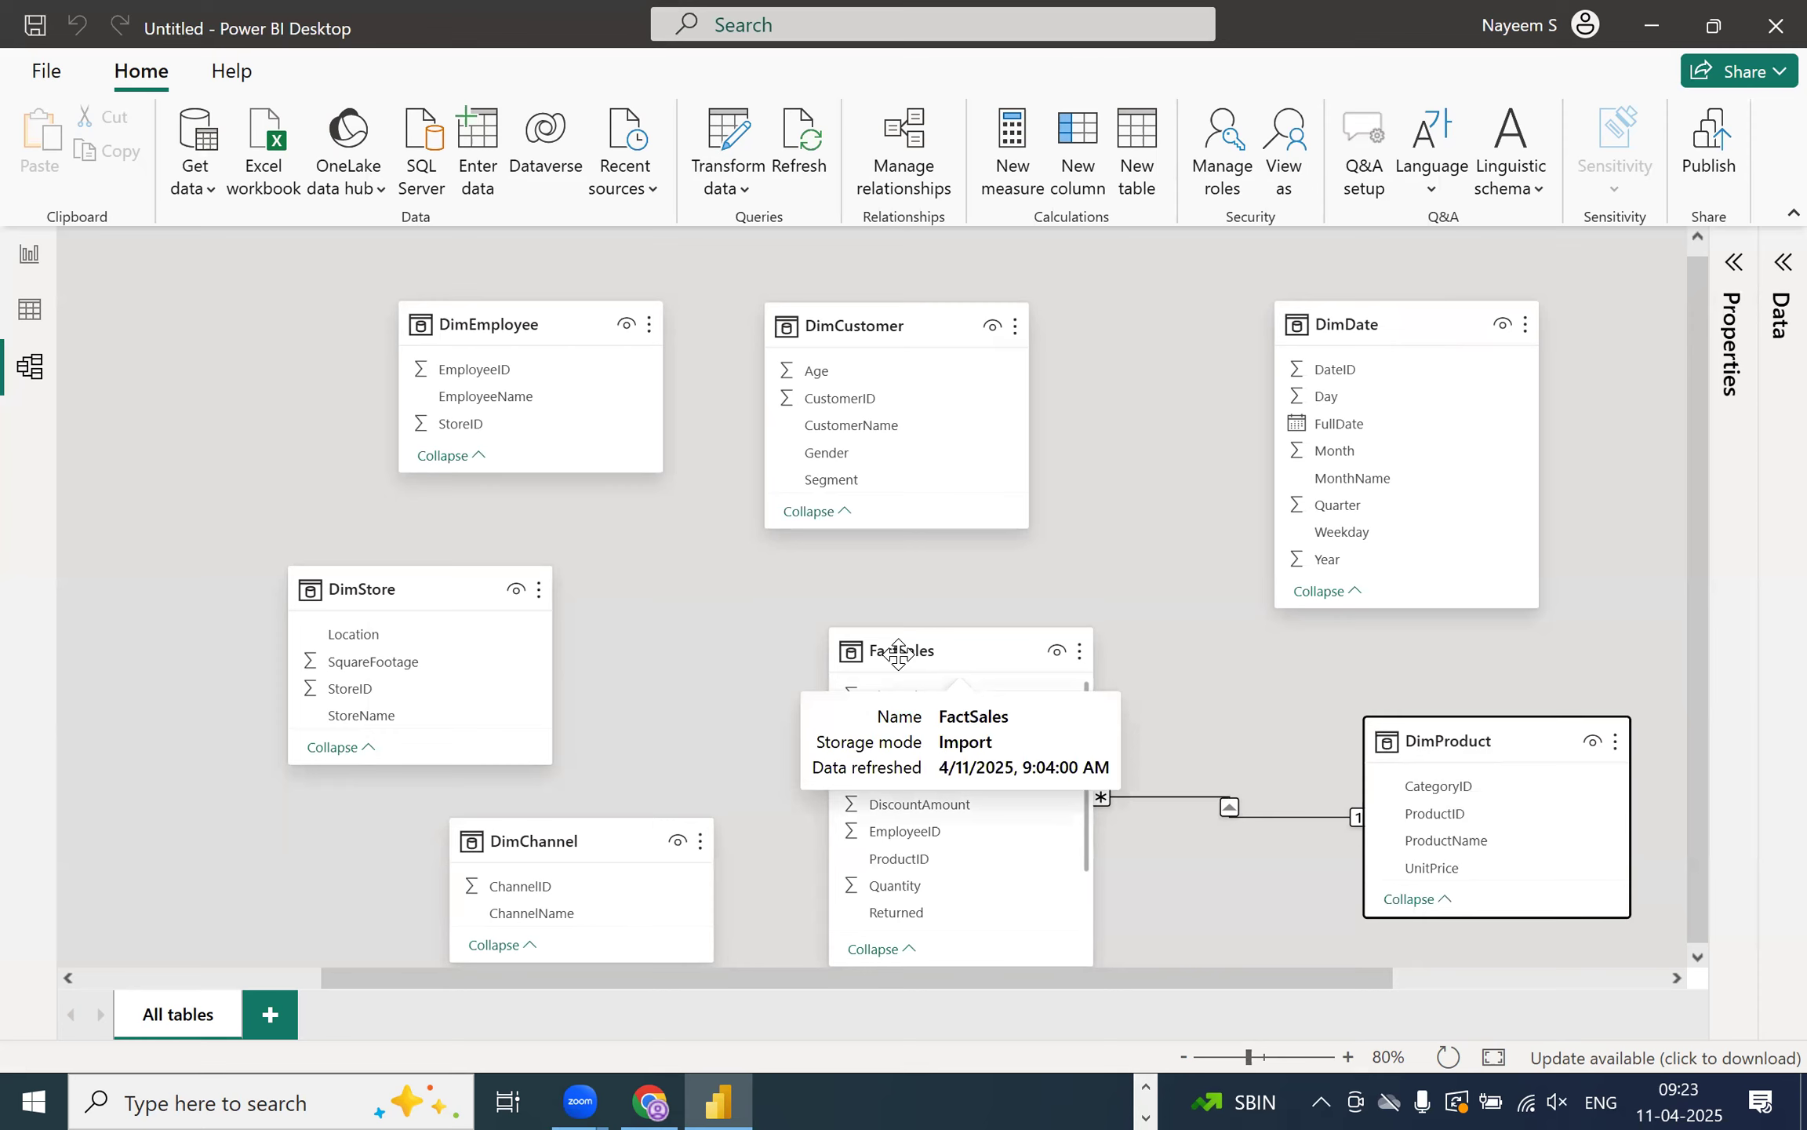
{"action": "left_click", "coordinate": [932, 663]}
{"action": "left_click_drag", "start_coordinate": [932, 663], "coordinate": [881, 682]}
{"action": "left_click_drag", "start_coordinate": [510, 849], "coordinate": [481, 855]}
{"action": "left_click", "coordinate": [375, 588]}
{"action": "left_click_drag", "start_coordinate": [375, 588], "coordinate": [379, 551]}
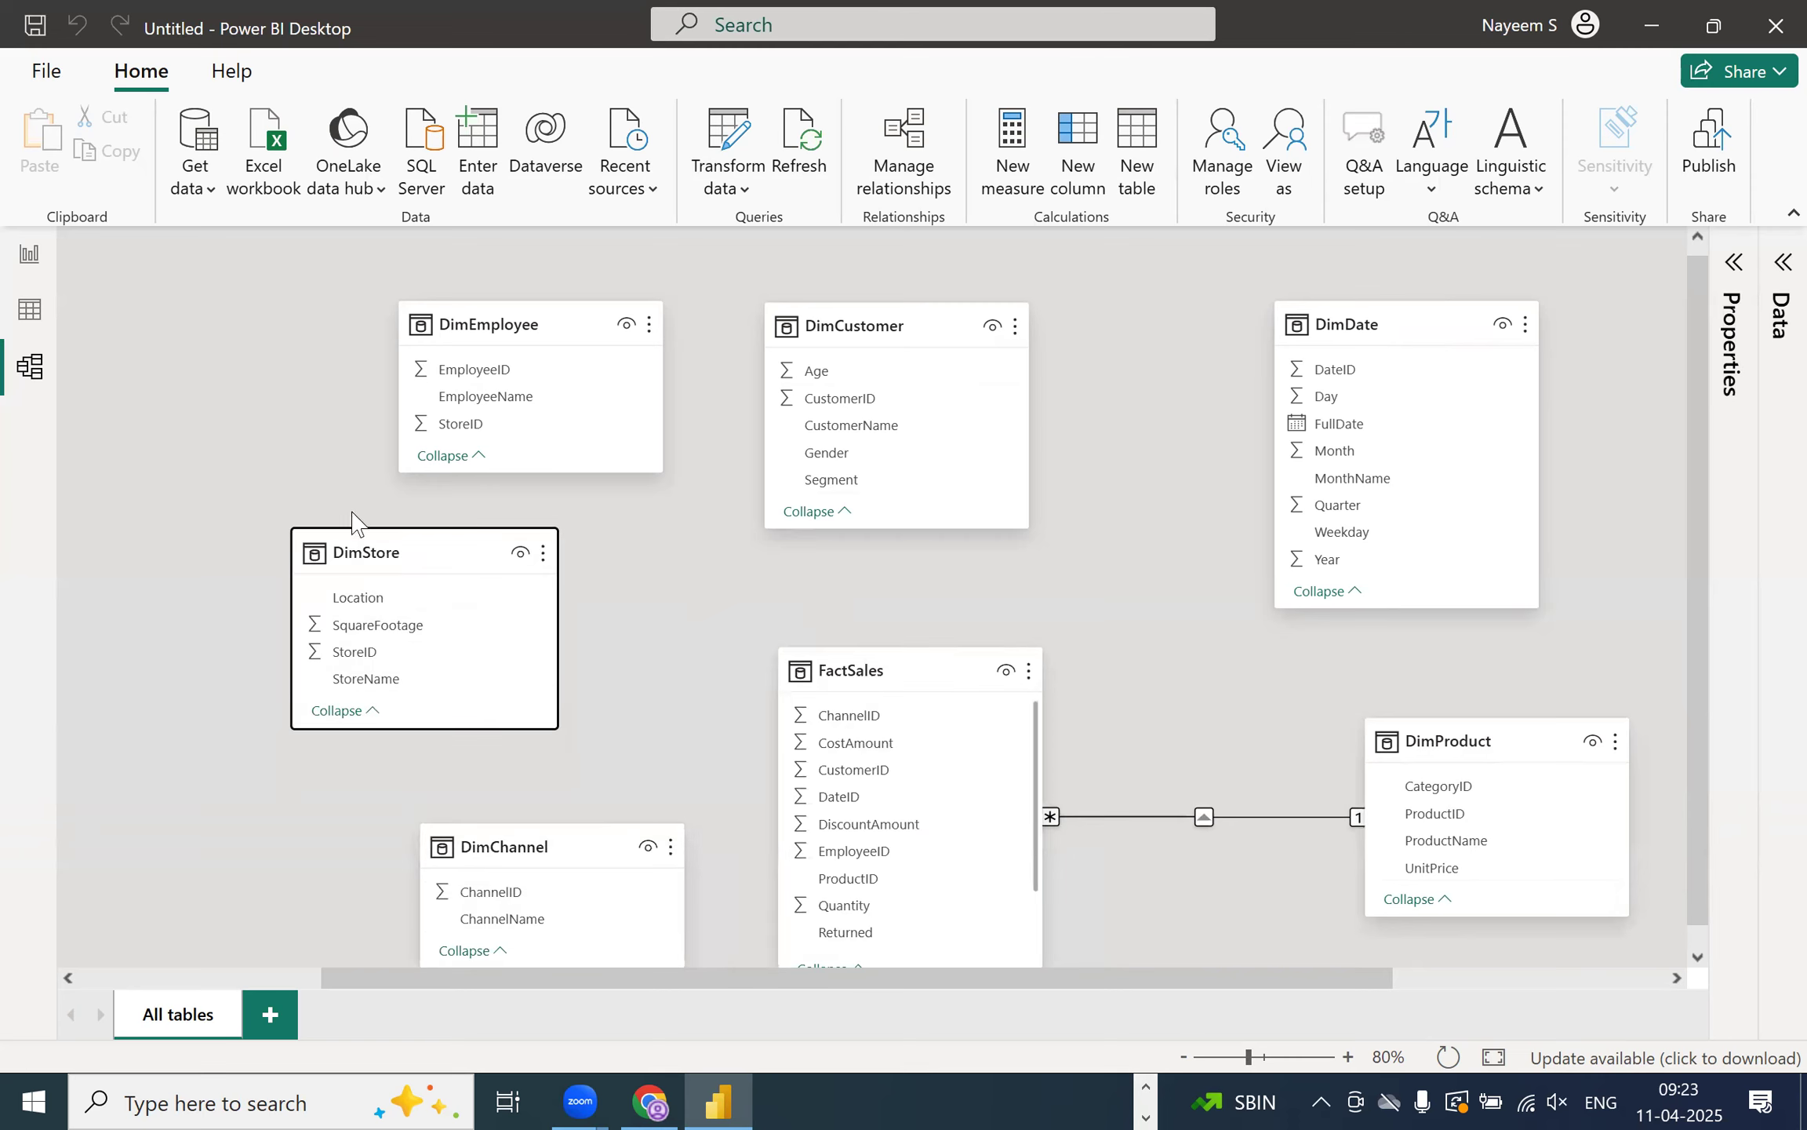
- Create an active one-to-many relationship from DimStore to FactSales on StoreID with Single cross filter direction
{"action": "left_click", "coordinate": [884, 133]}
{"action": "left_click", "coordinate": [474, 778]}
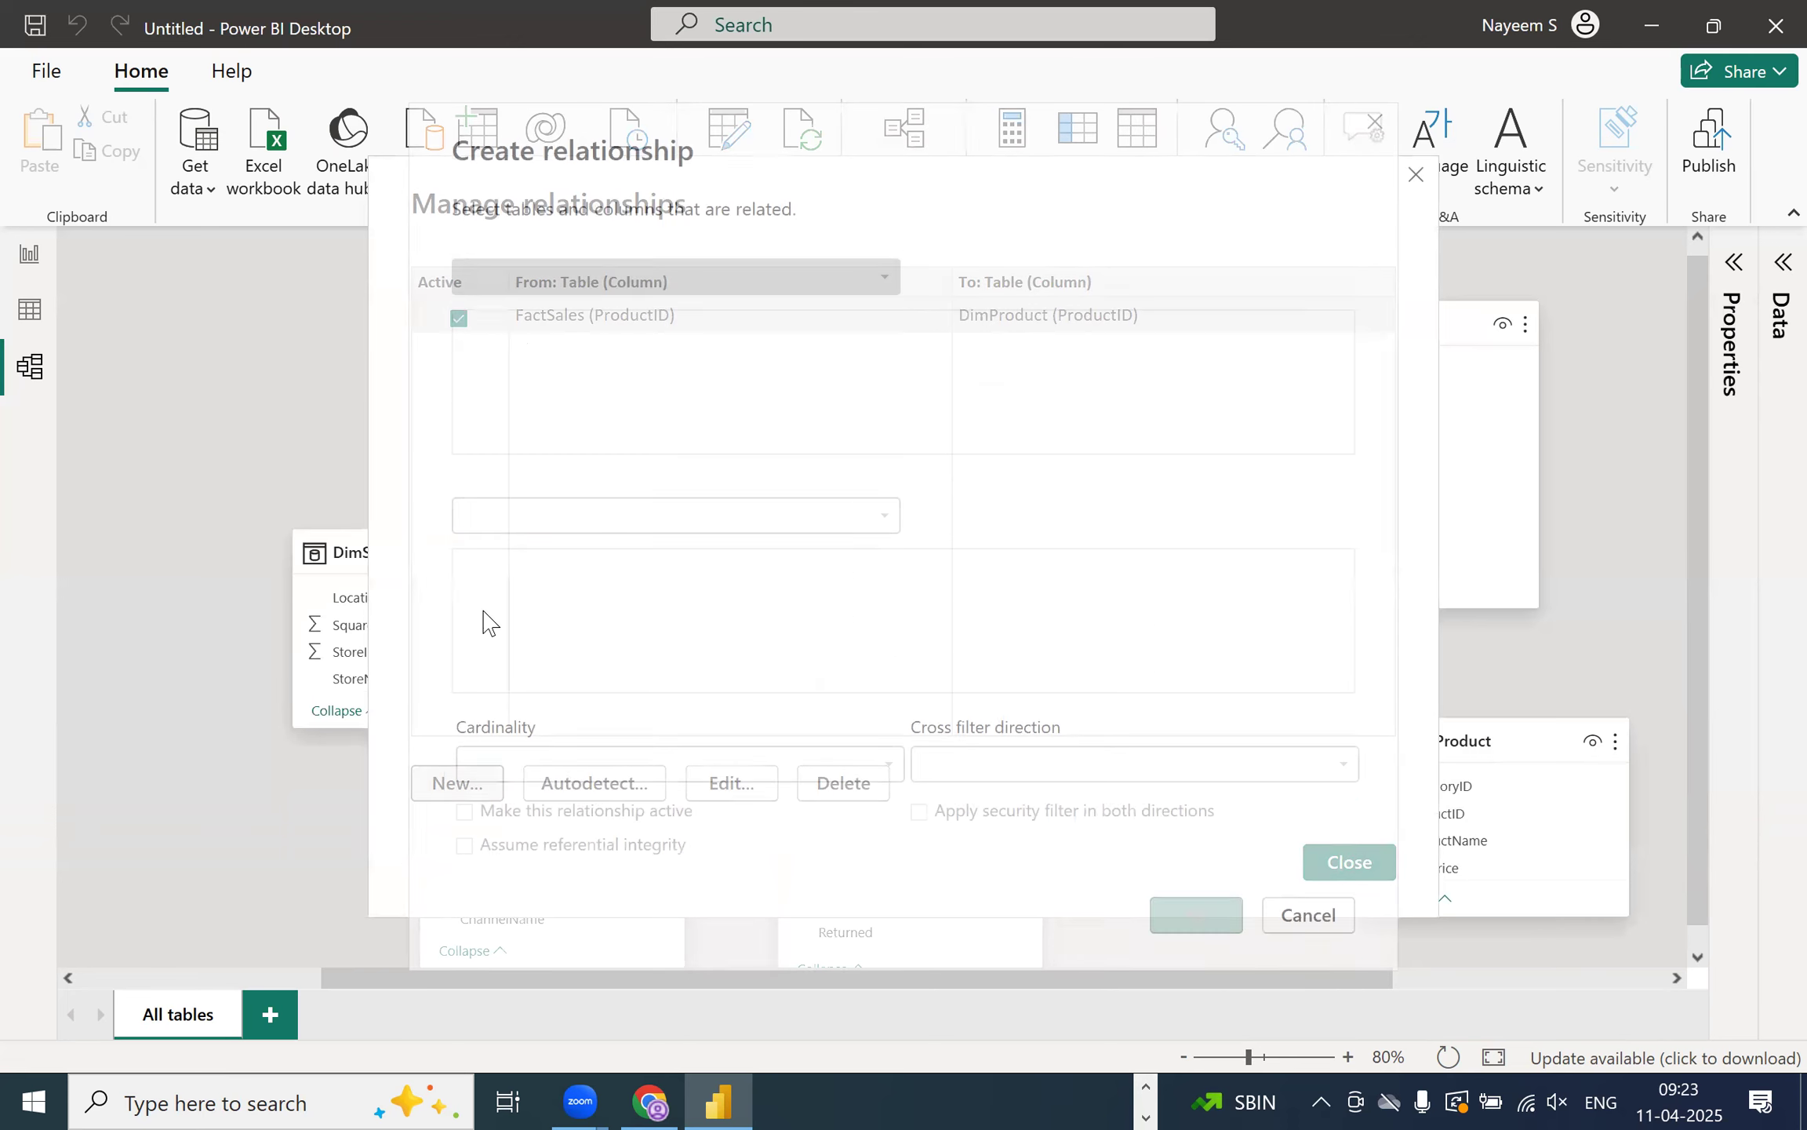
{"action": "left_click", "coordinate": [510, 281]}
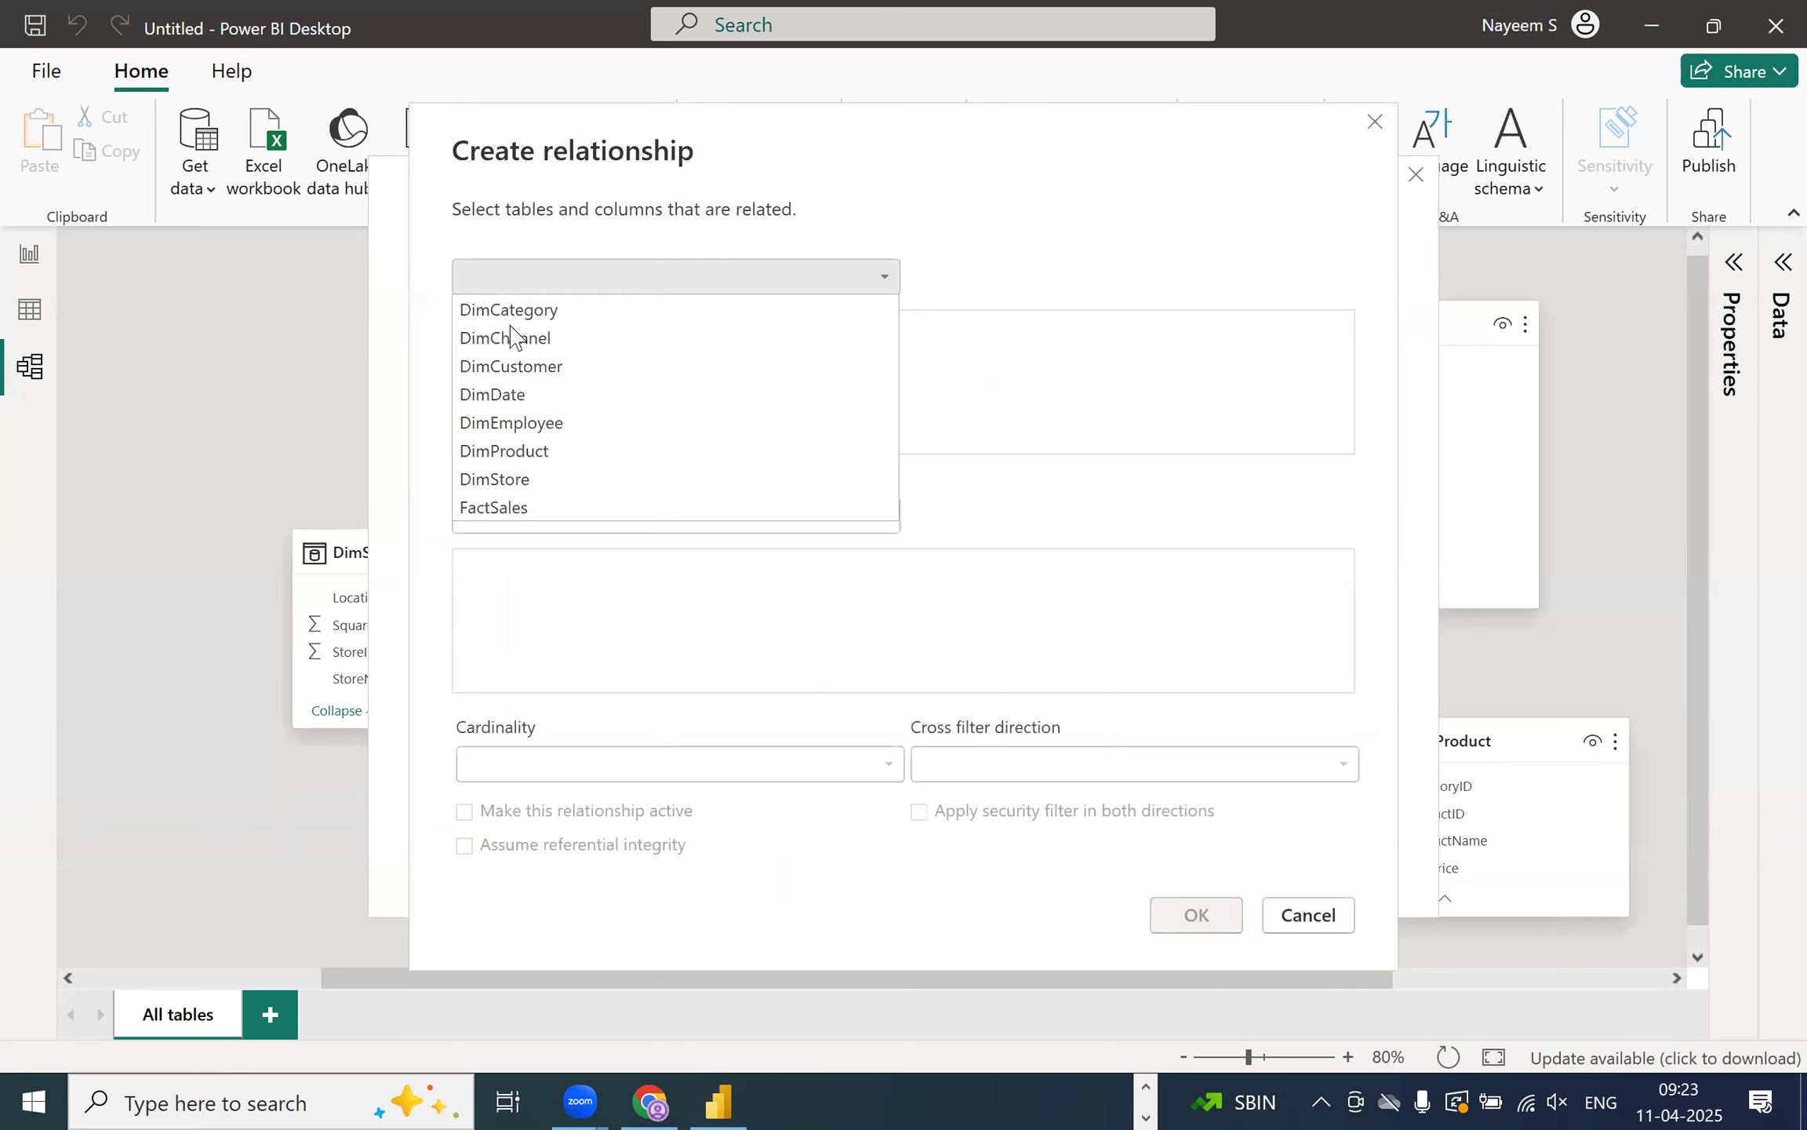
{"action": "left_click", "coordinate": [509, 479]}
{"action": "left_click", "coordinate": [519, 515]}
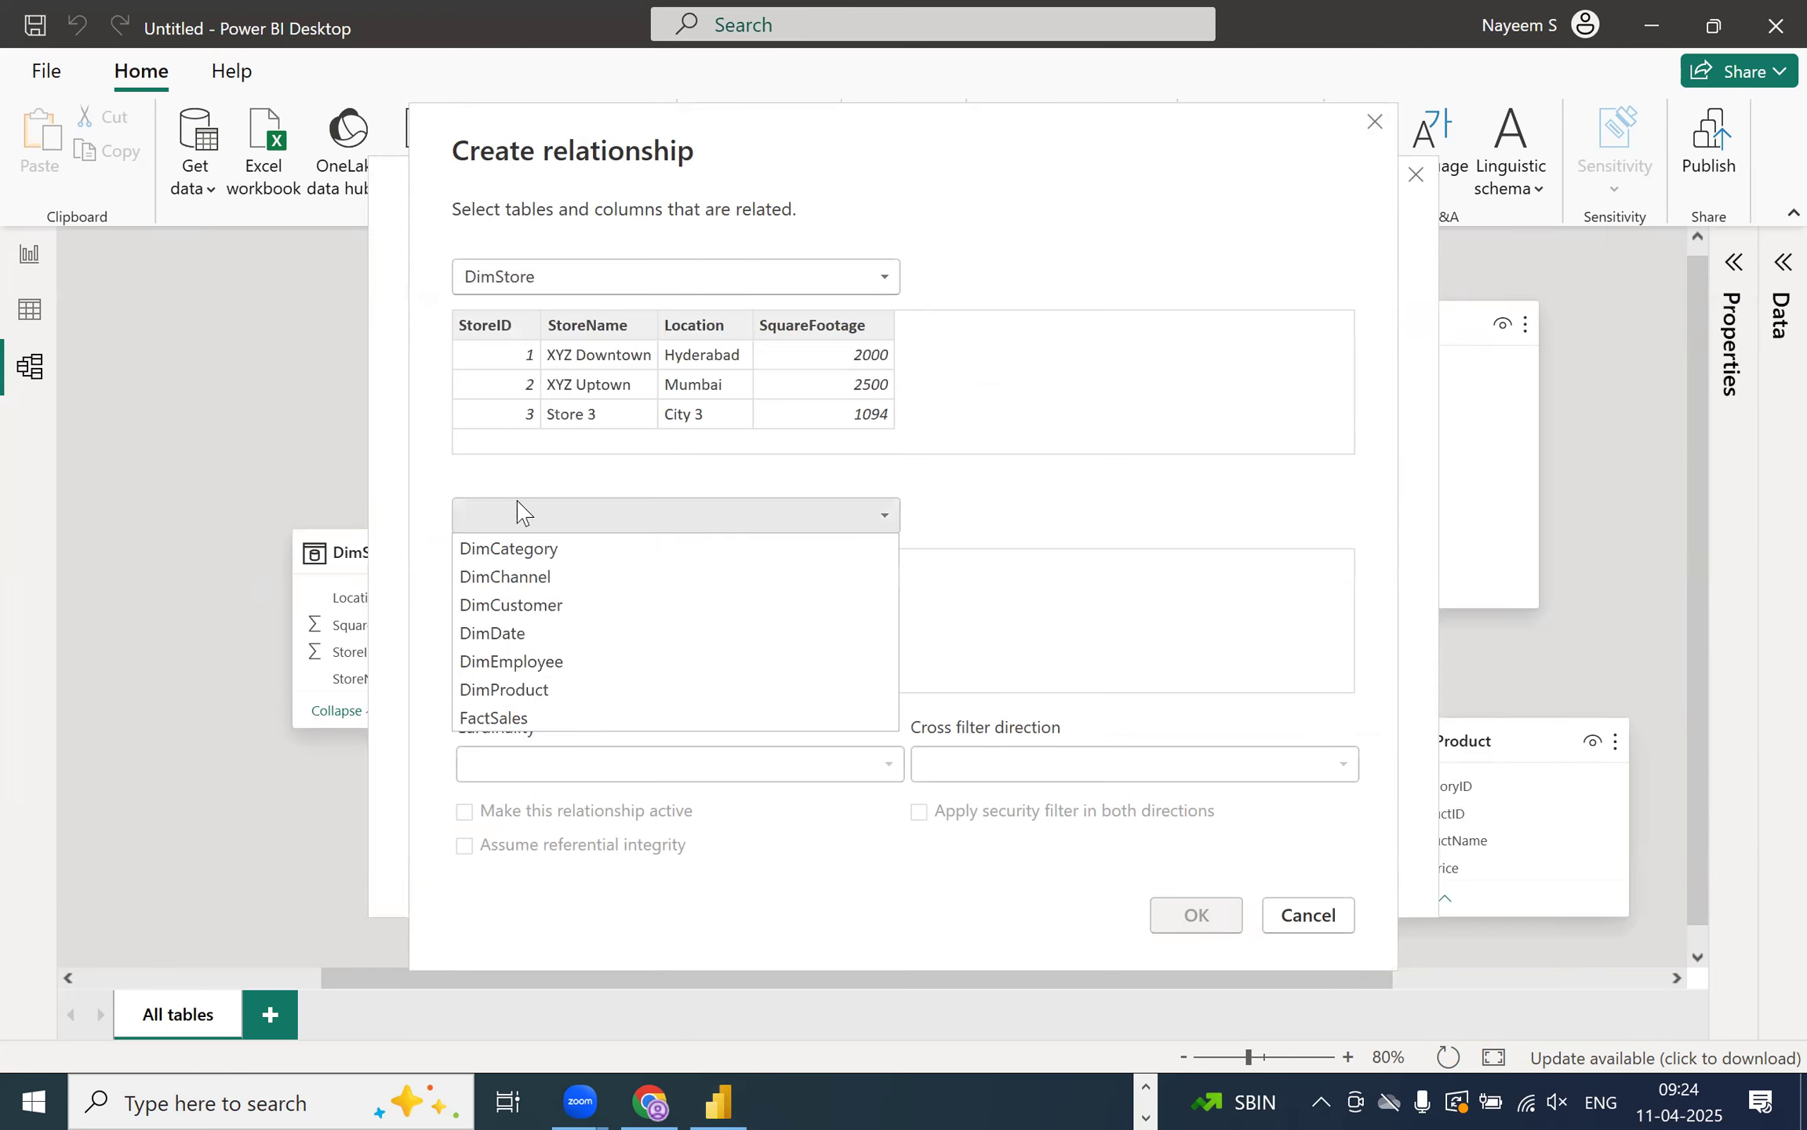
{"action": "left_click", "coordinate": [559, 718]}
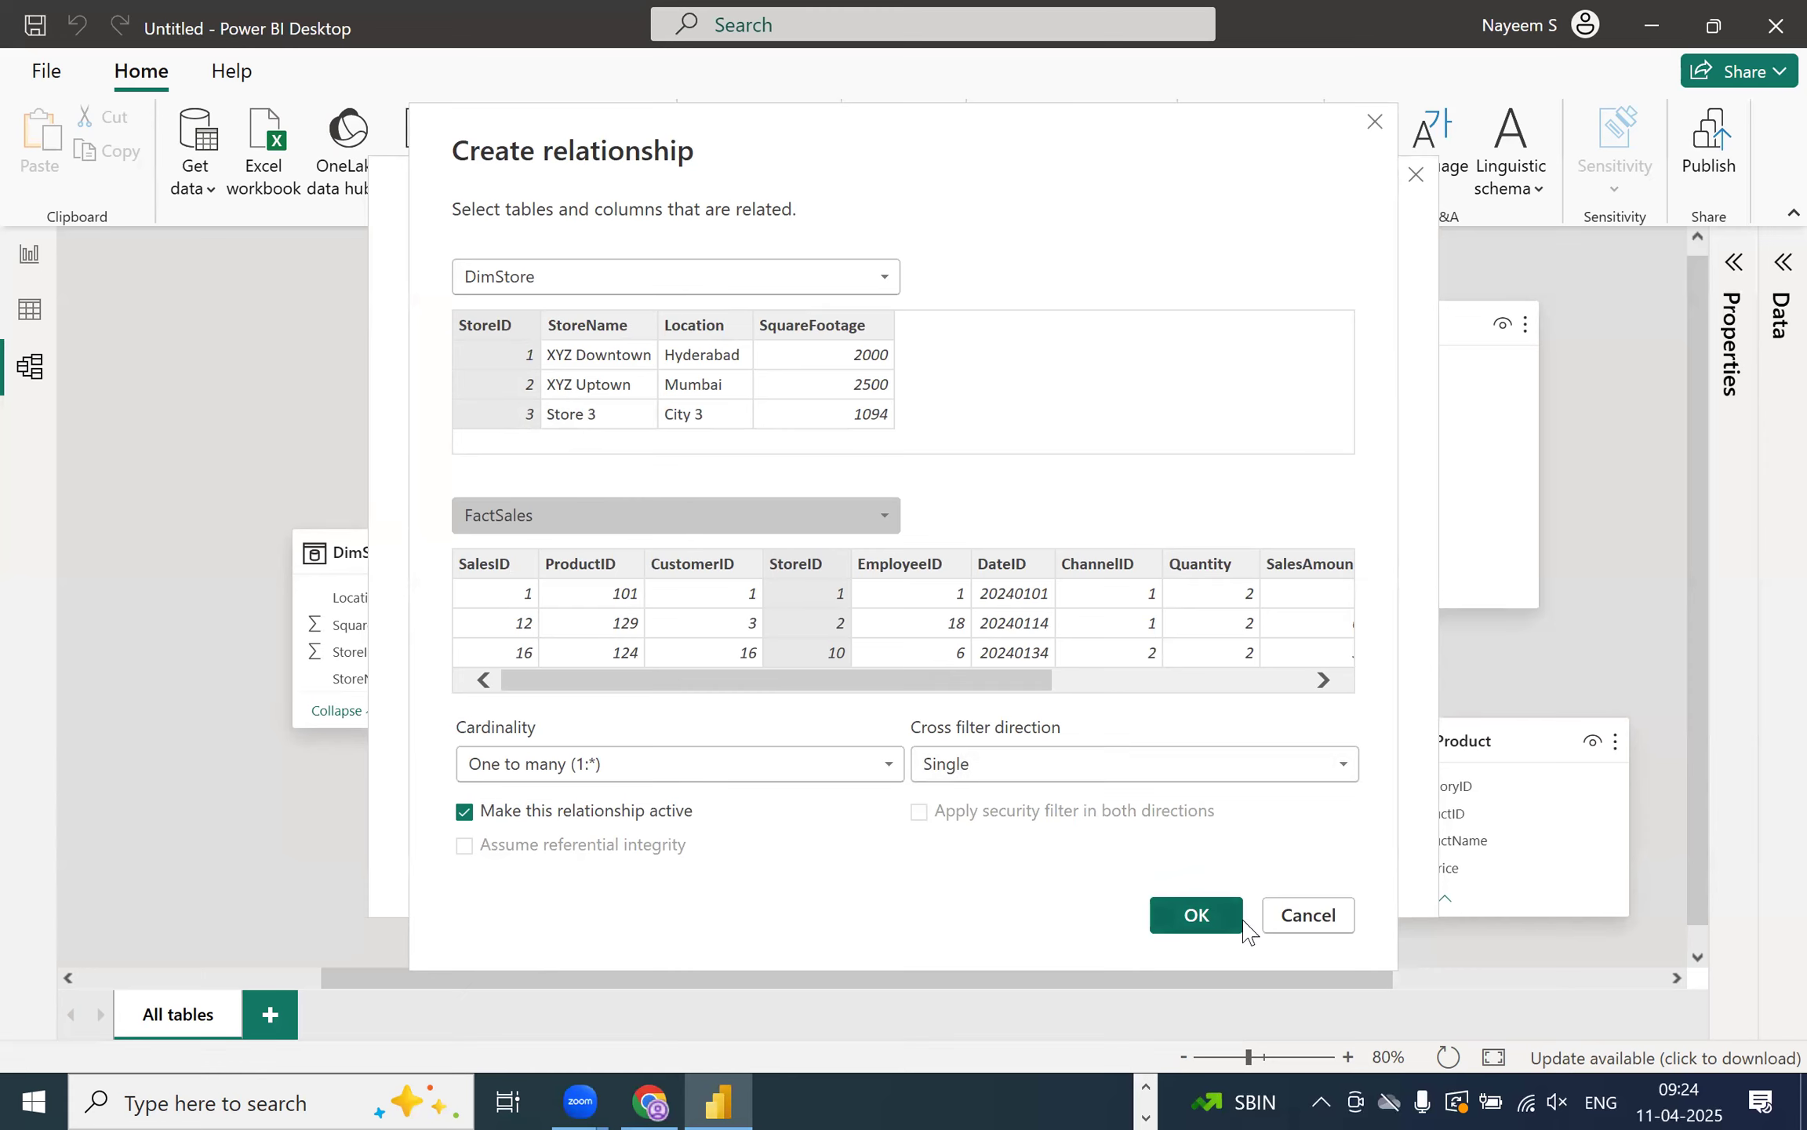
{"action": "left_click", "coordinate": [1196, 914]}
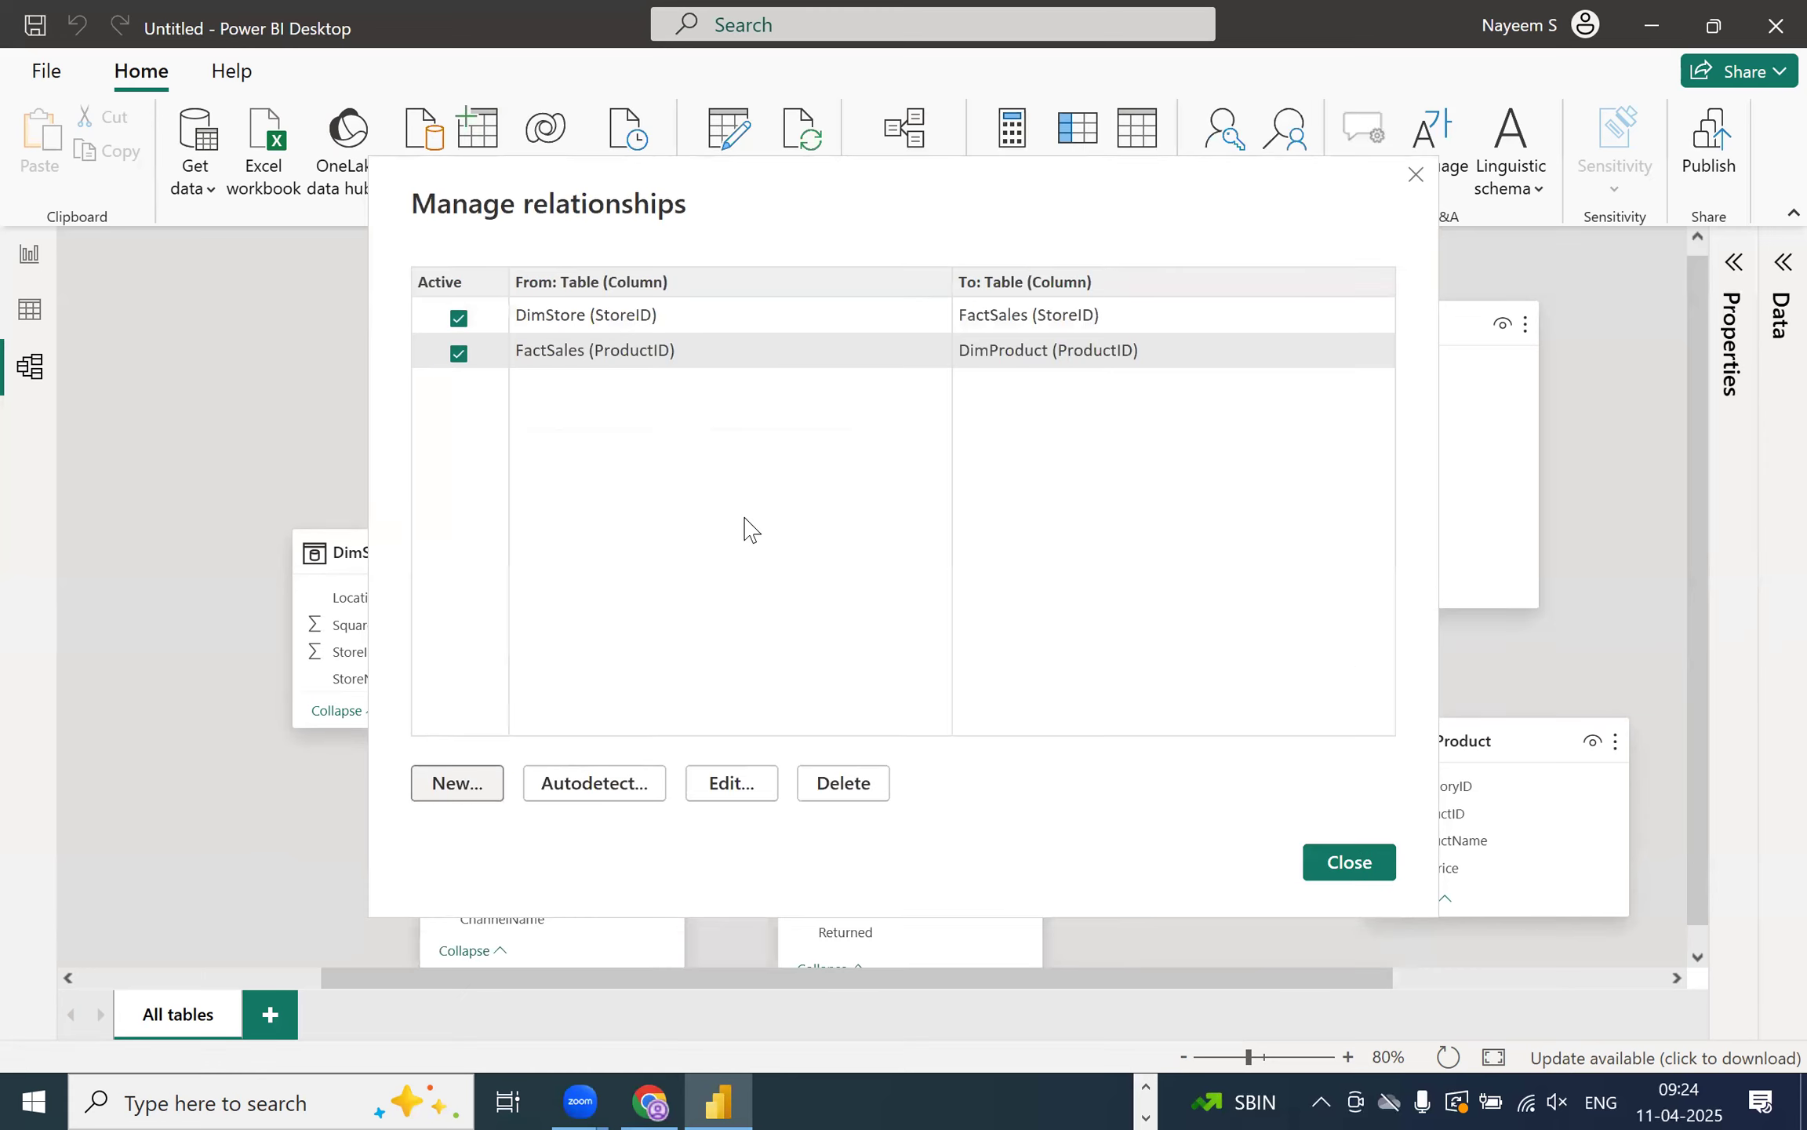
{"action": "left_click", "coordinate": [1355, 863]}
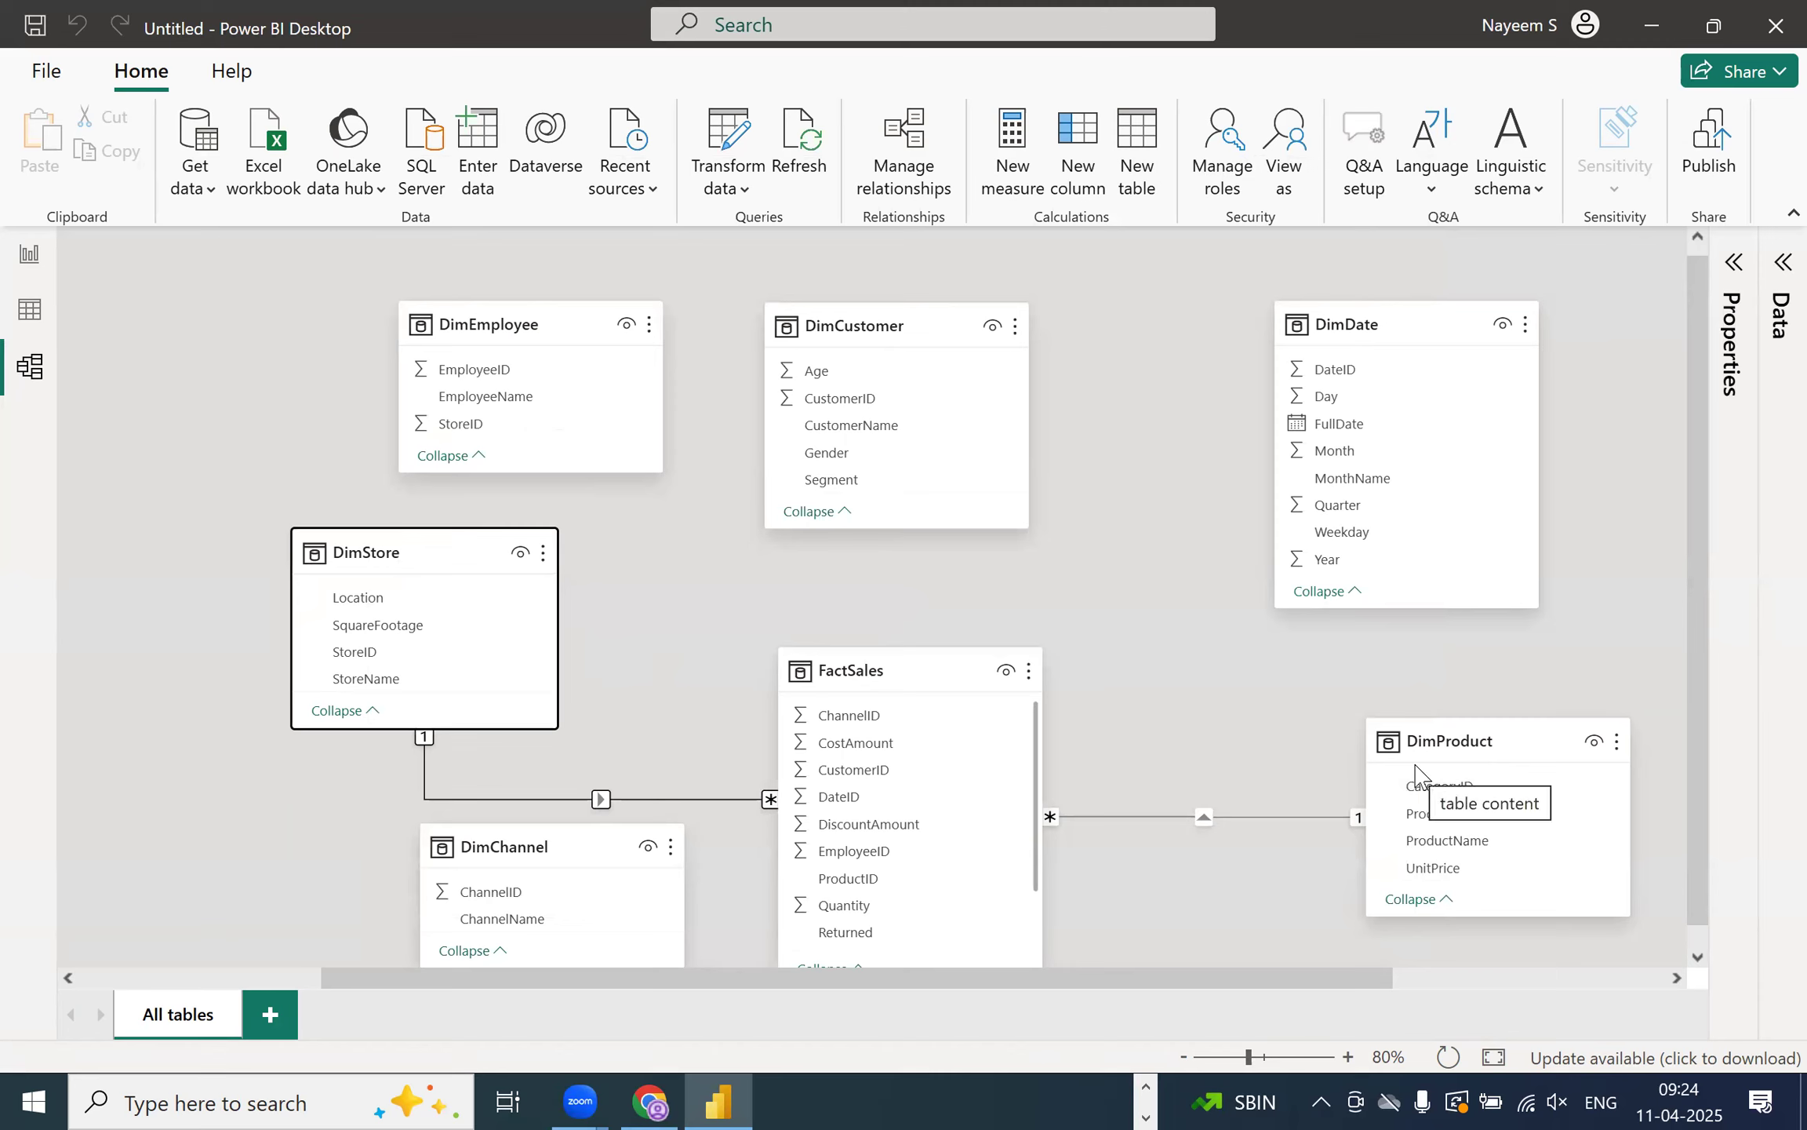
- Shift the DimChannel table away from FactSales and relate CustomerID of DimCustomer to CustomerID of FactSales
{"action": "left_click", "coordinate": [738, 569]}
{"action": "left_click_drag", "start_coordinate": [509, 826], "coordinate": [459, 823]}
{"action": "scroll", "coordinate": [763, 710], "scroll_direction": "up", "scroll_amount": 1}
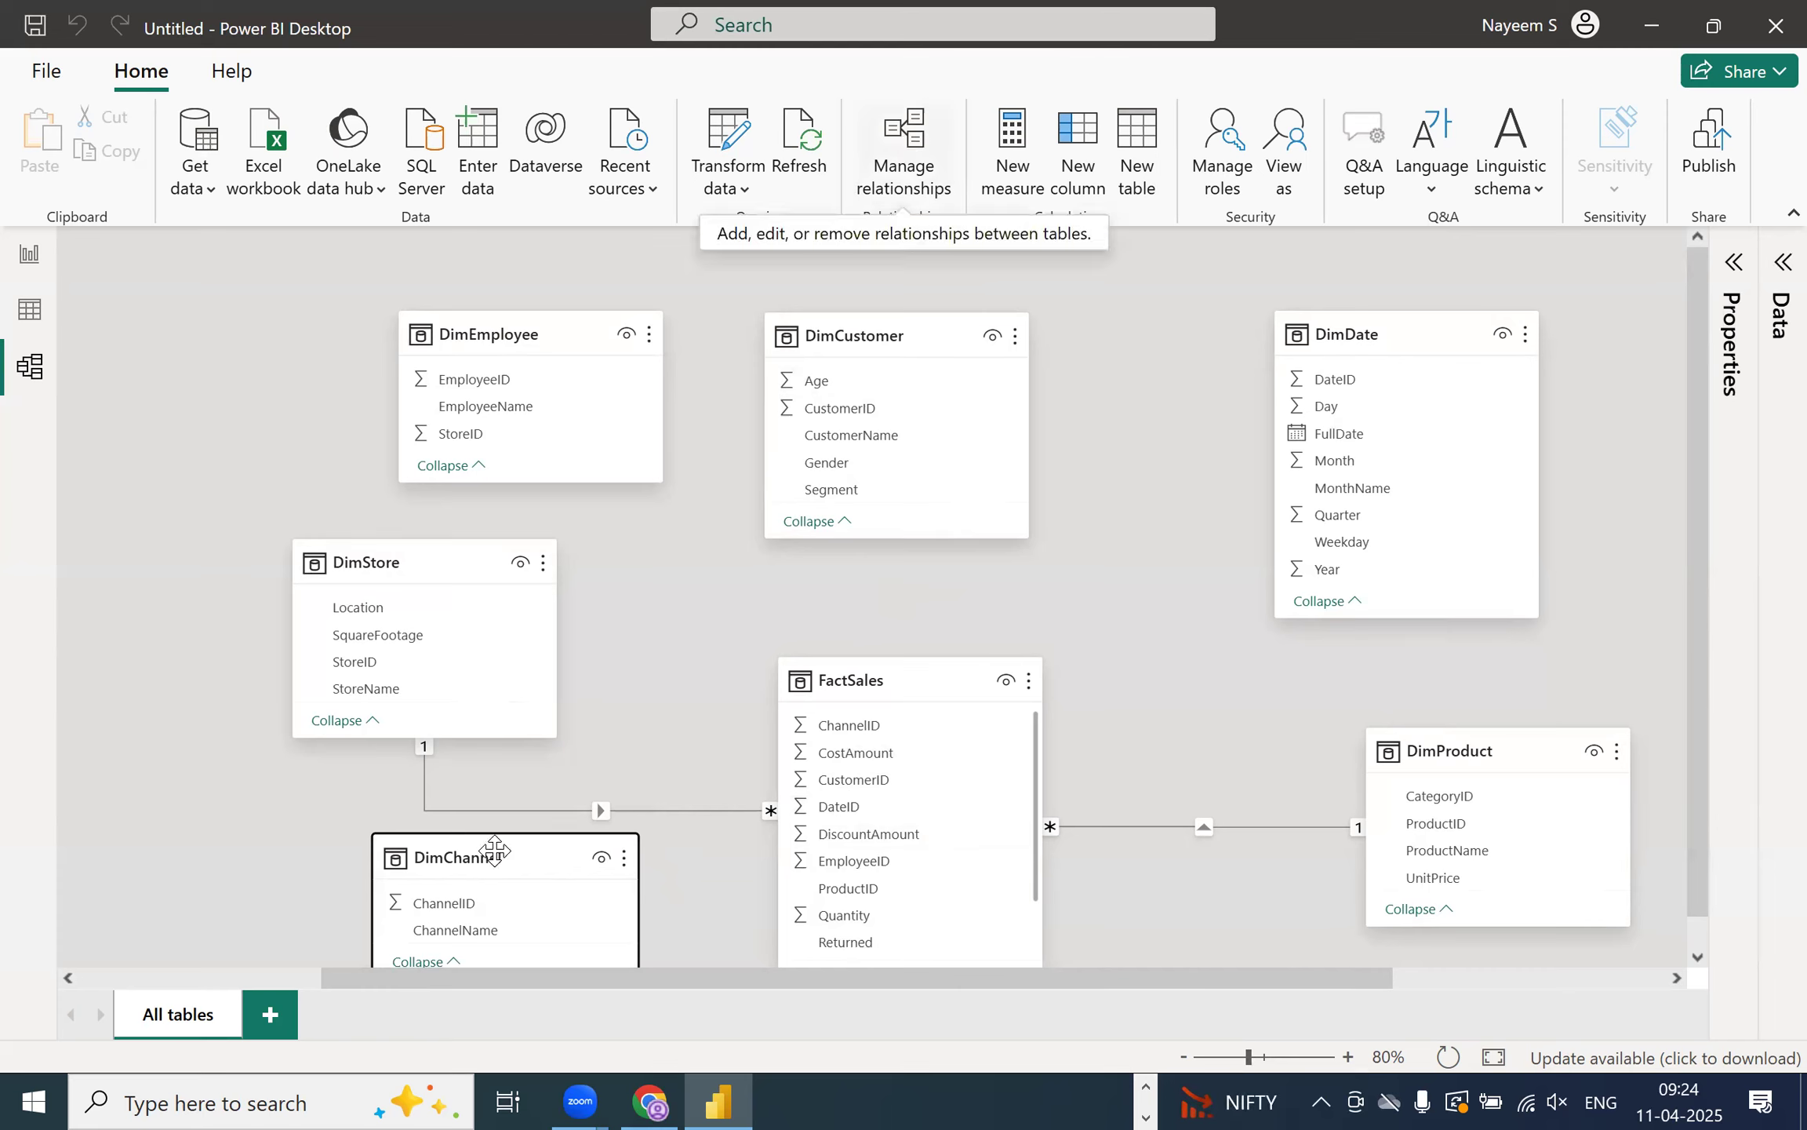
{"action": "left_click_drag", "start_coordinate": [824, 414], "coordinate": [875, 785]}
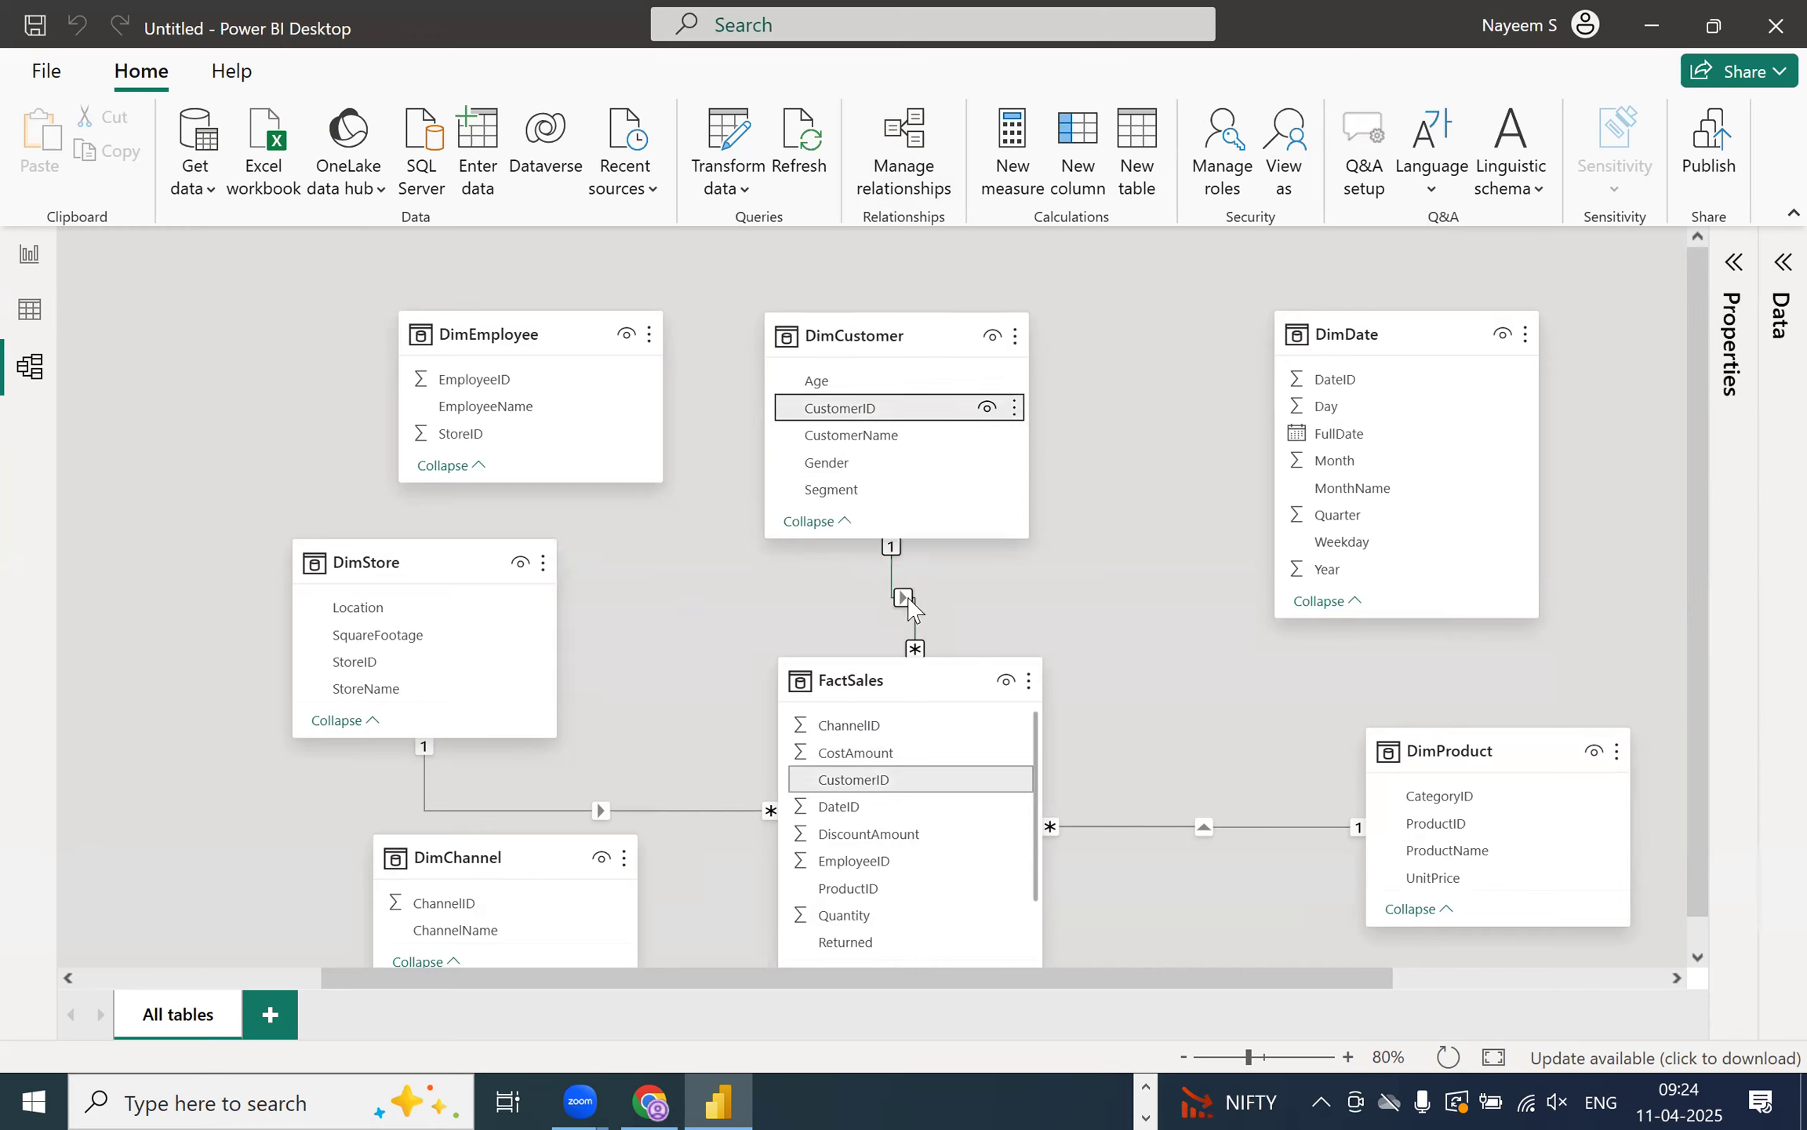
- Accept the active many-to-one CustomerID relationship with Single cross filter direction, and relate EmployeeID of DimEmployee to EmployeeID of FactSales
{"action": "double_click", "coordinate": [908, 600]}
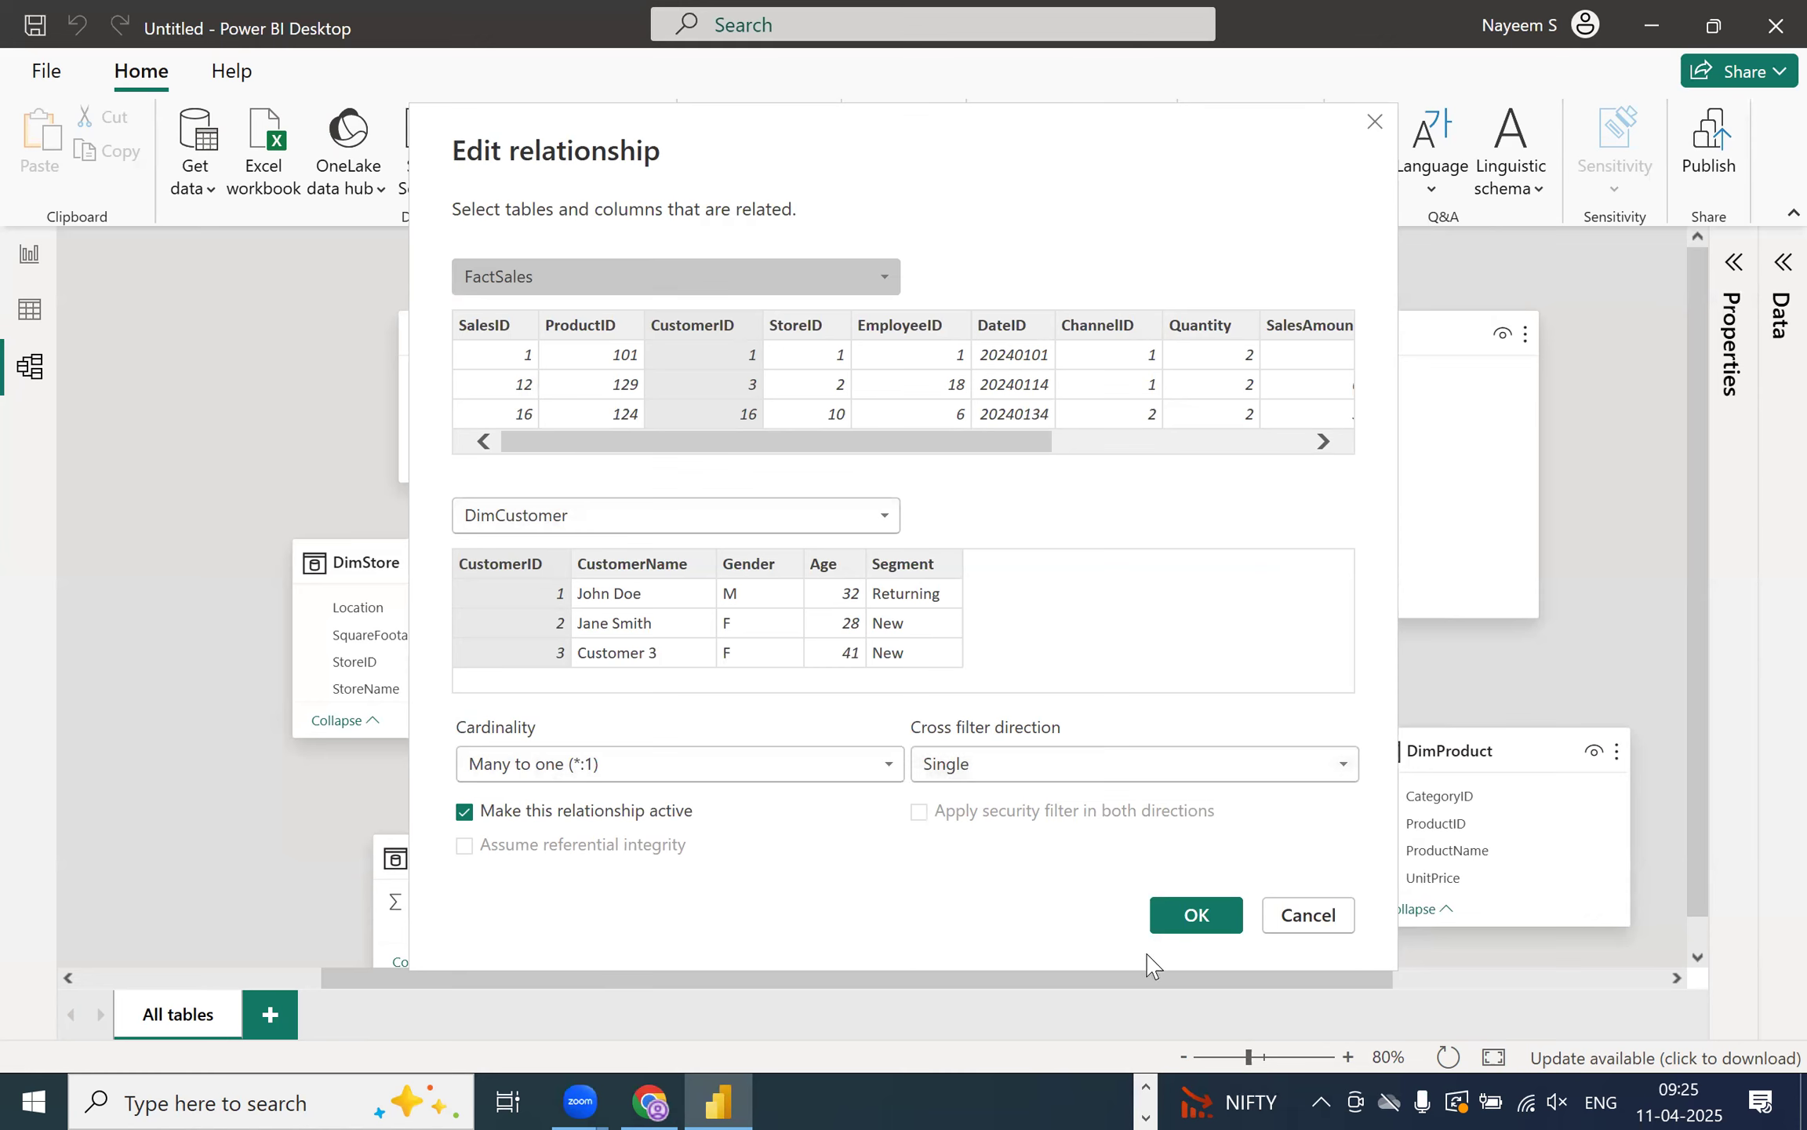
{"action": "left_click", "coordinate": [1198, 914]}
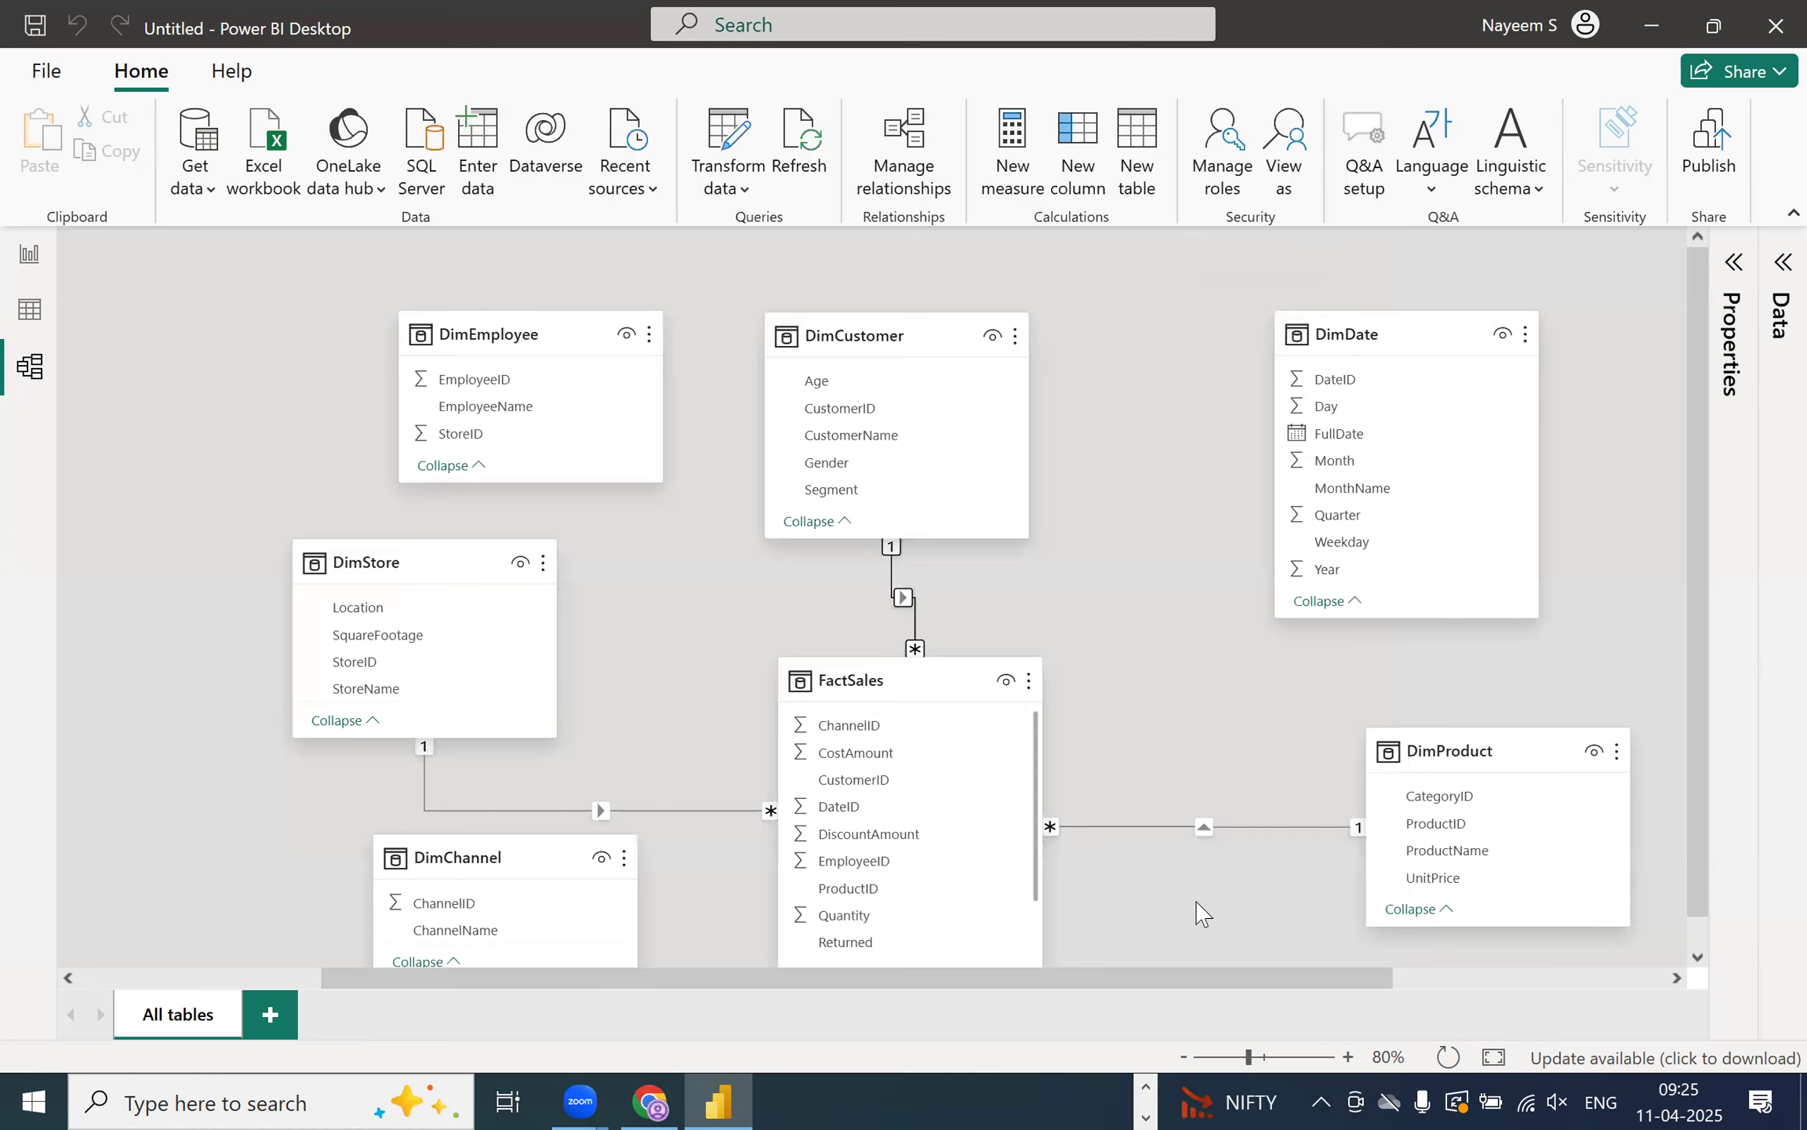
{"action": "scroll", "coordinate": [1020, 463], "scroll_direction": "down", "scroll_amount": 1}
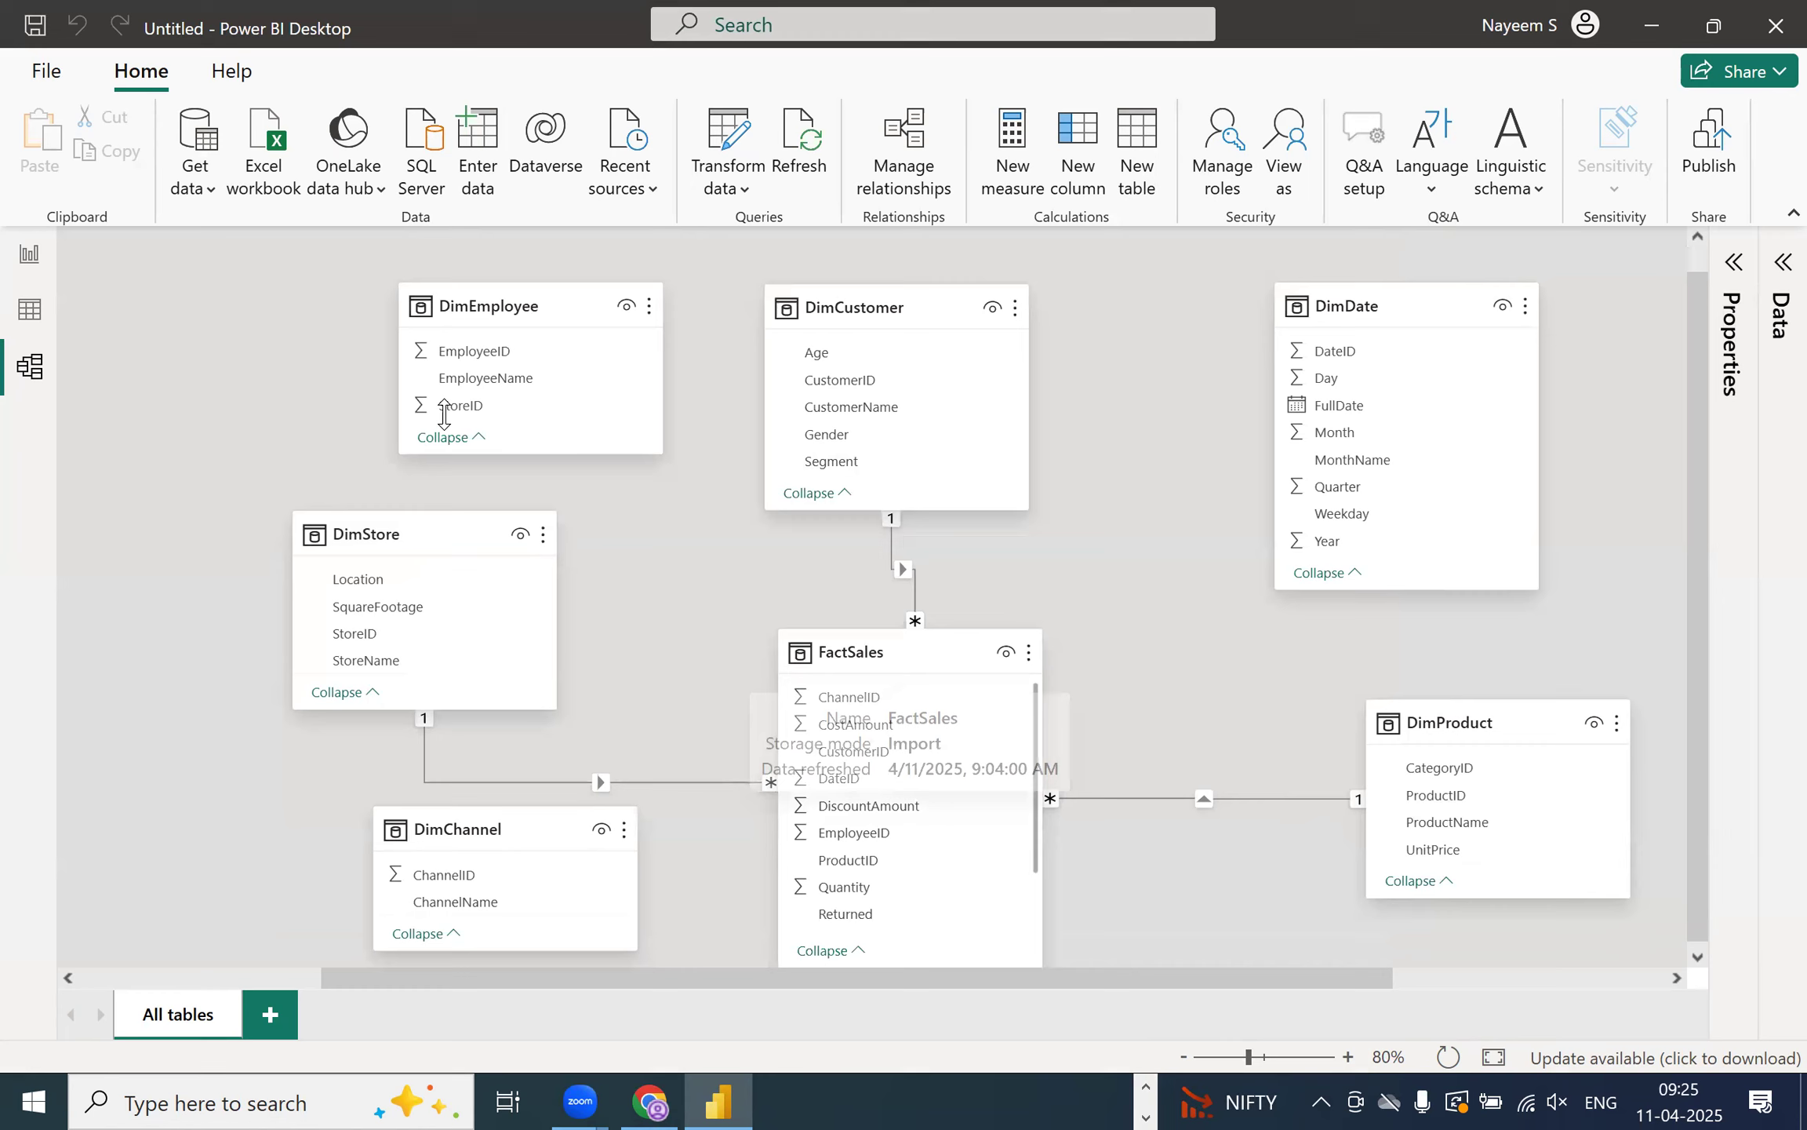
{"action": "left_click_drag", "start_coordinate": [484, 355], "coordinate": [915, 835]}
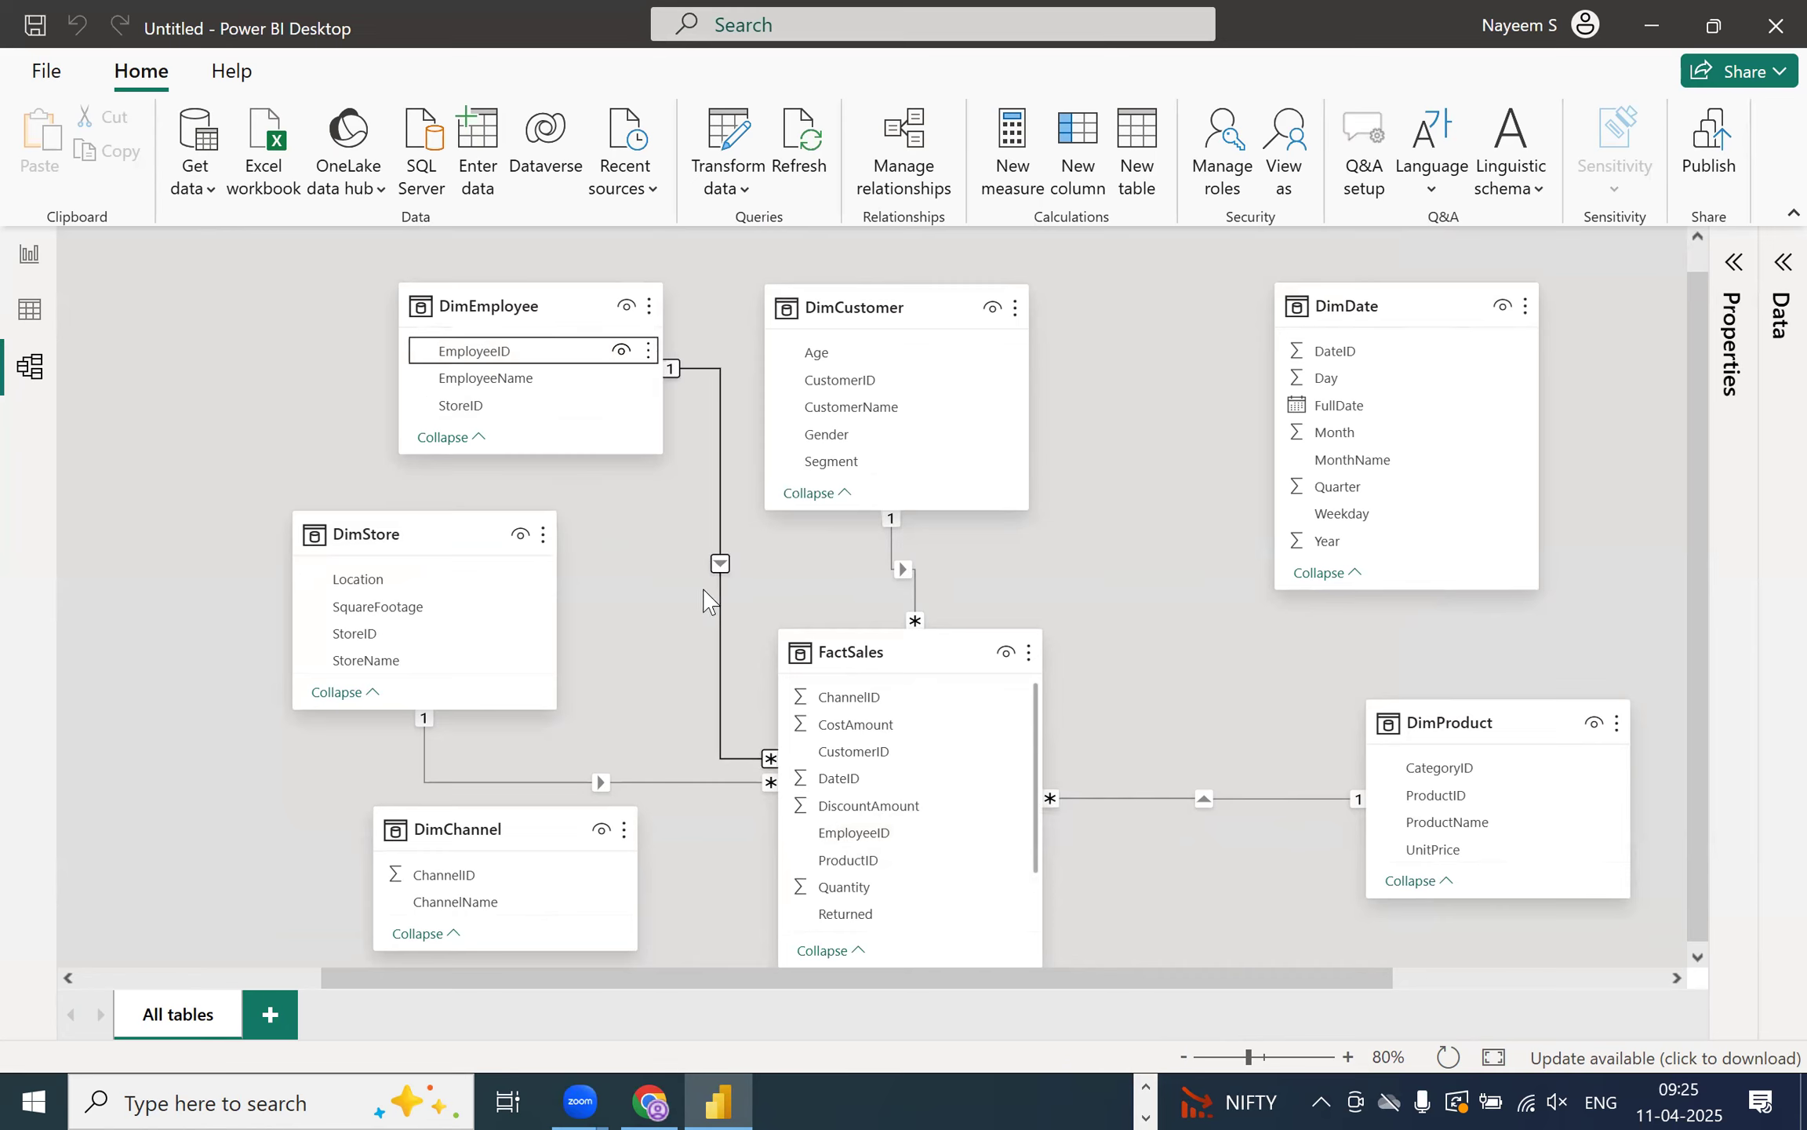
- Relate ChannelID of DimChannel to ChannelID of FactSales in the model diagram and clear the selection
{"action": "scroll", "coordinate": [493, 826], "scroll_direction": "down", "scroll_amount": 1}
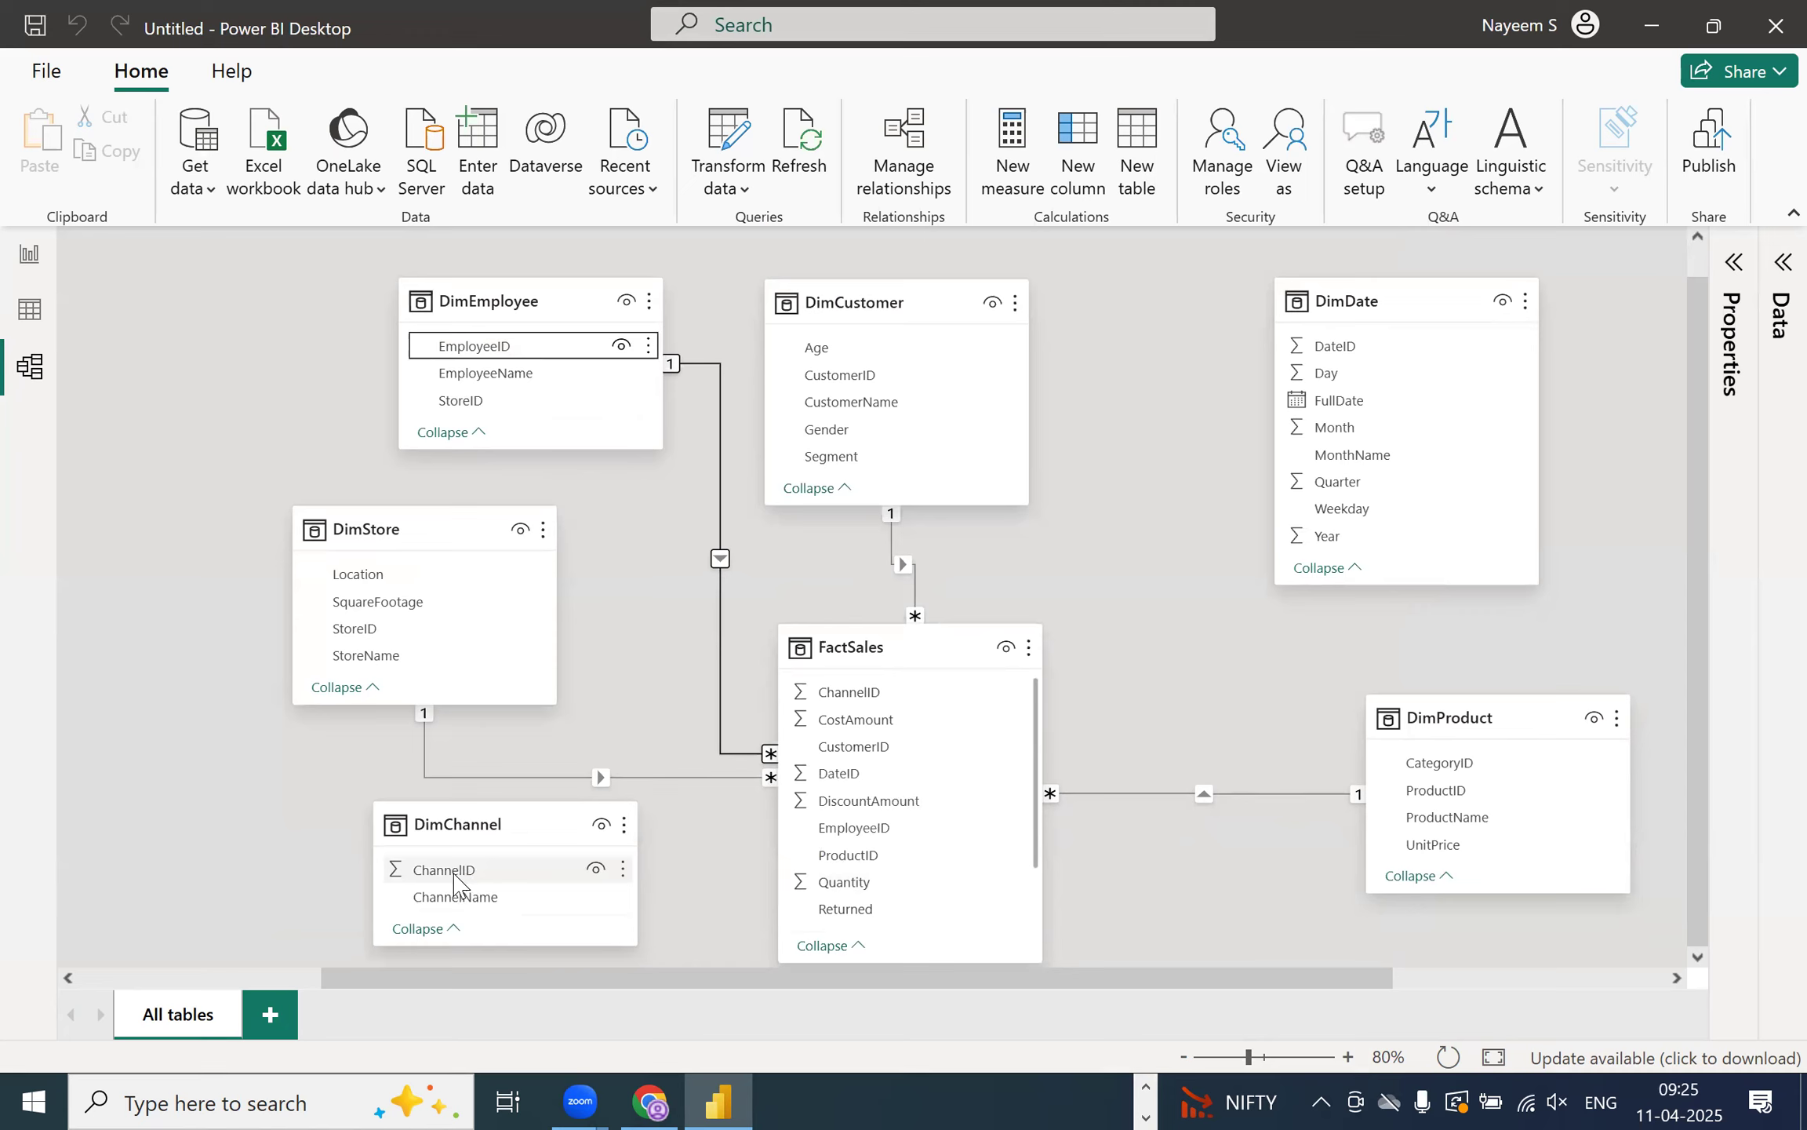
{"action": "left_click_drag", "start_coordinate": [443, 875], "coordinate": [737, 698]}
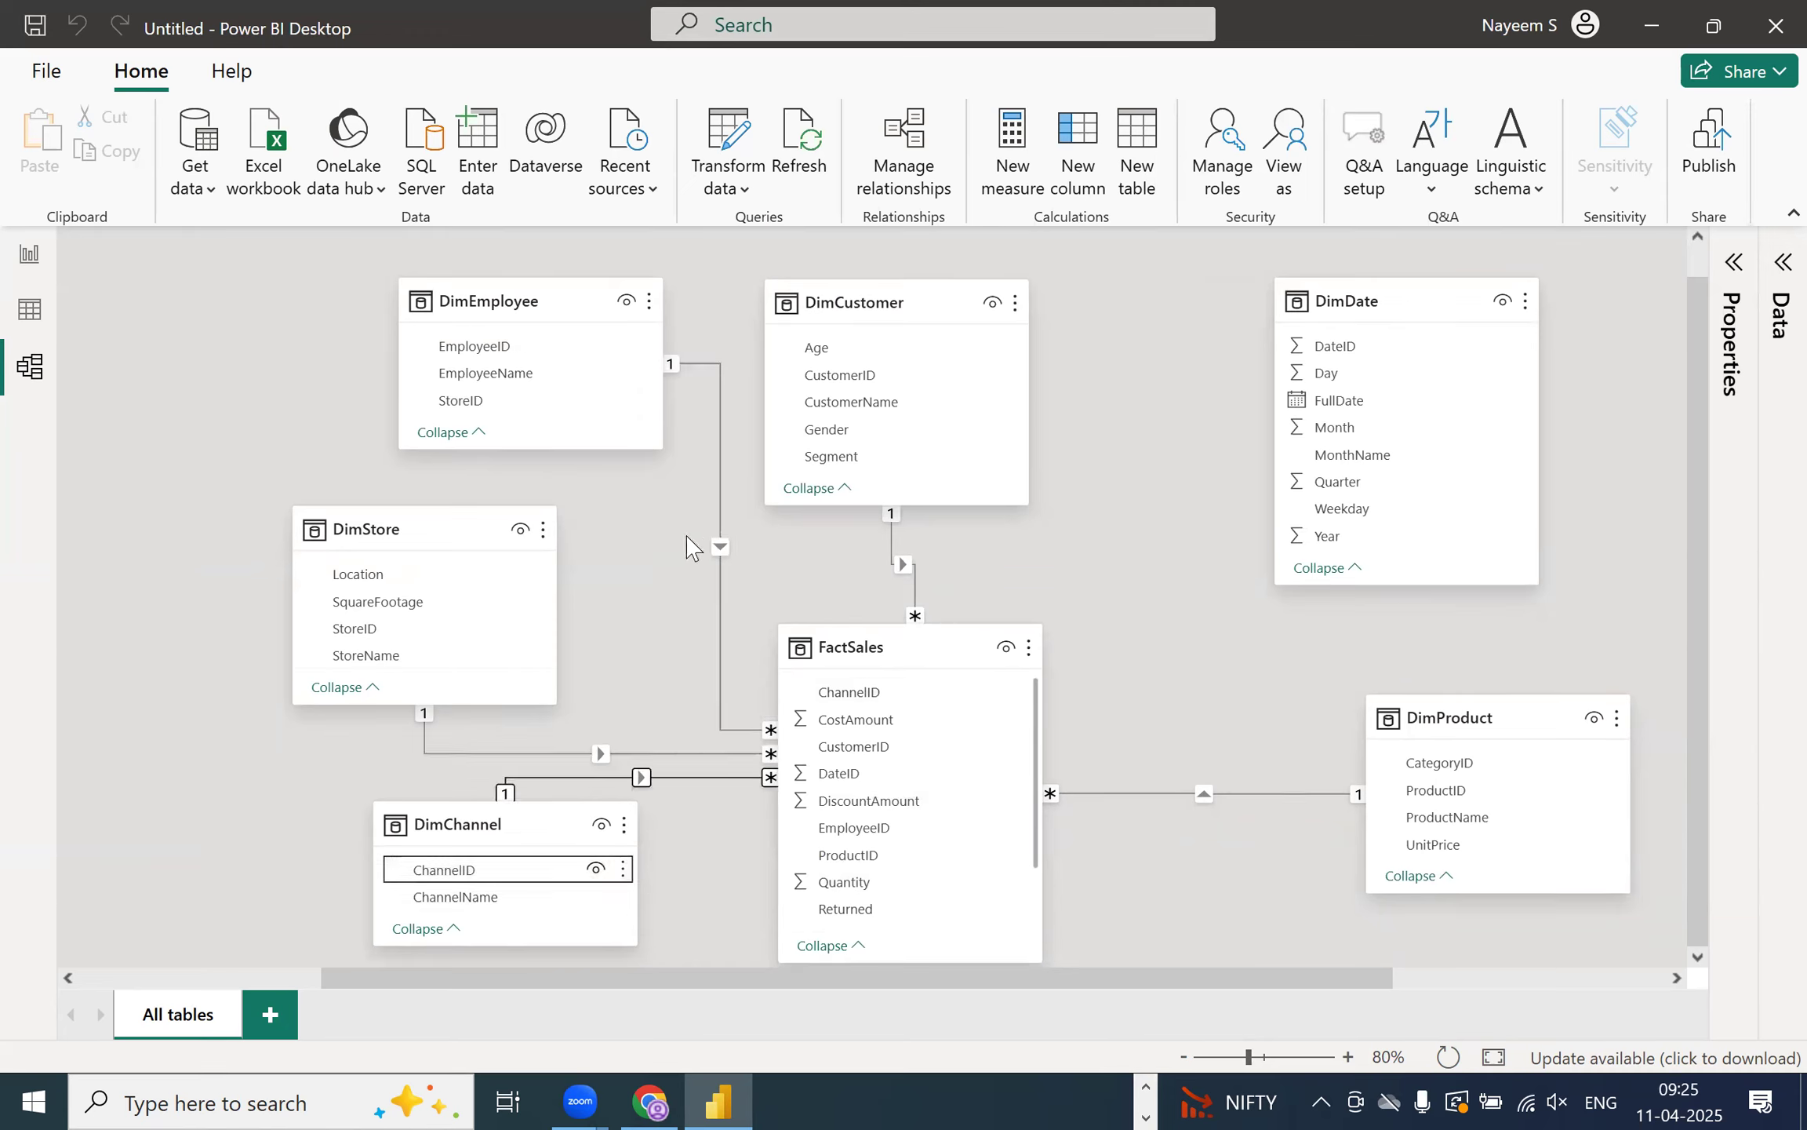
{"action": "left_click", "coordinate": [632, 560]}
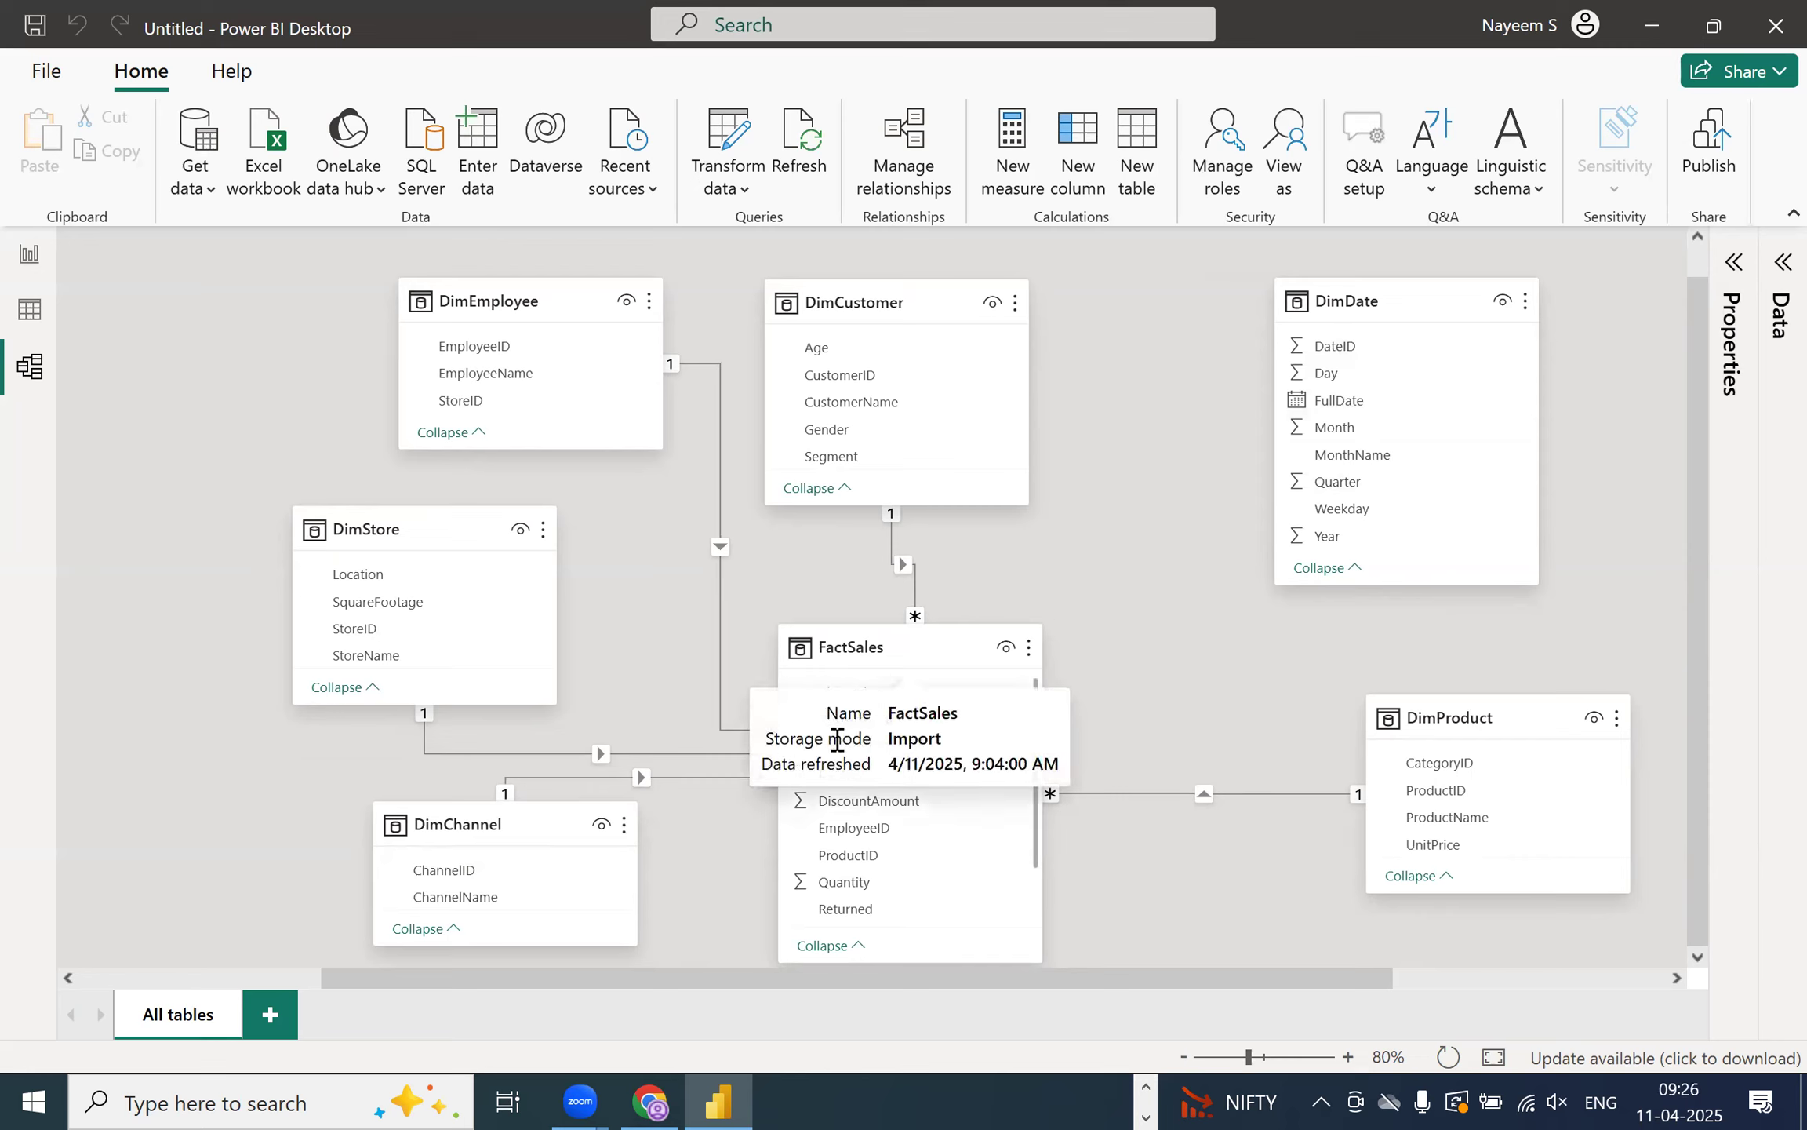
- Relate DateID of FactSales to DateID of DimDate and move the FactSales table lower in the diagram
{"action": "scroll", "coordinate": [883, 831], "scroll_direction": "down", "scroll_amount": 1}
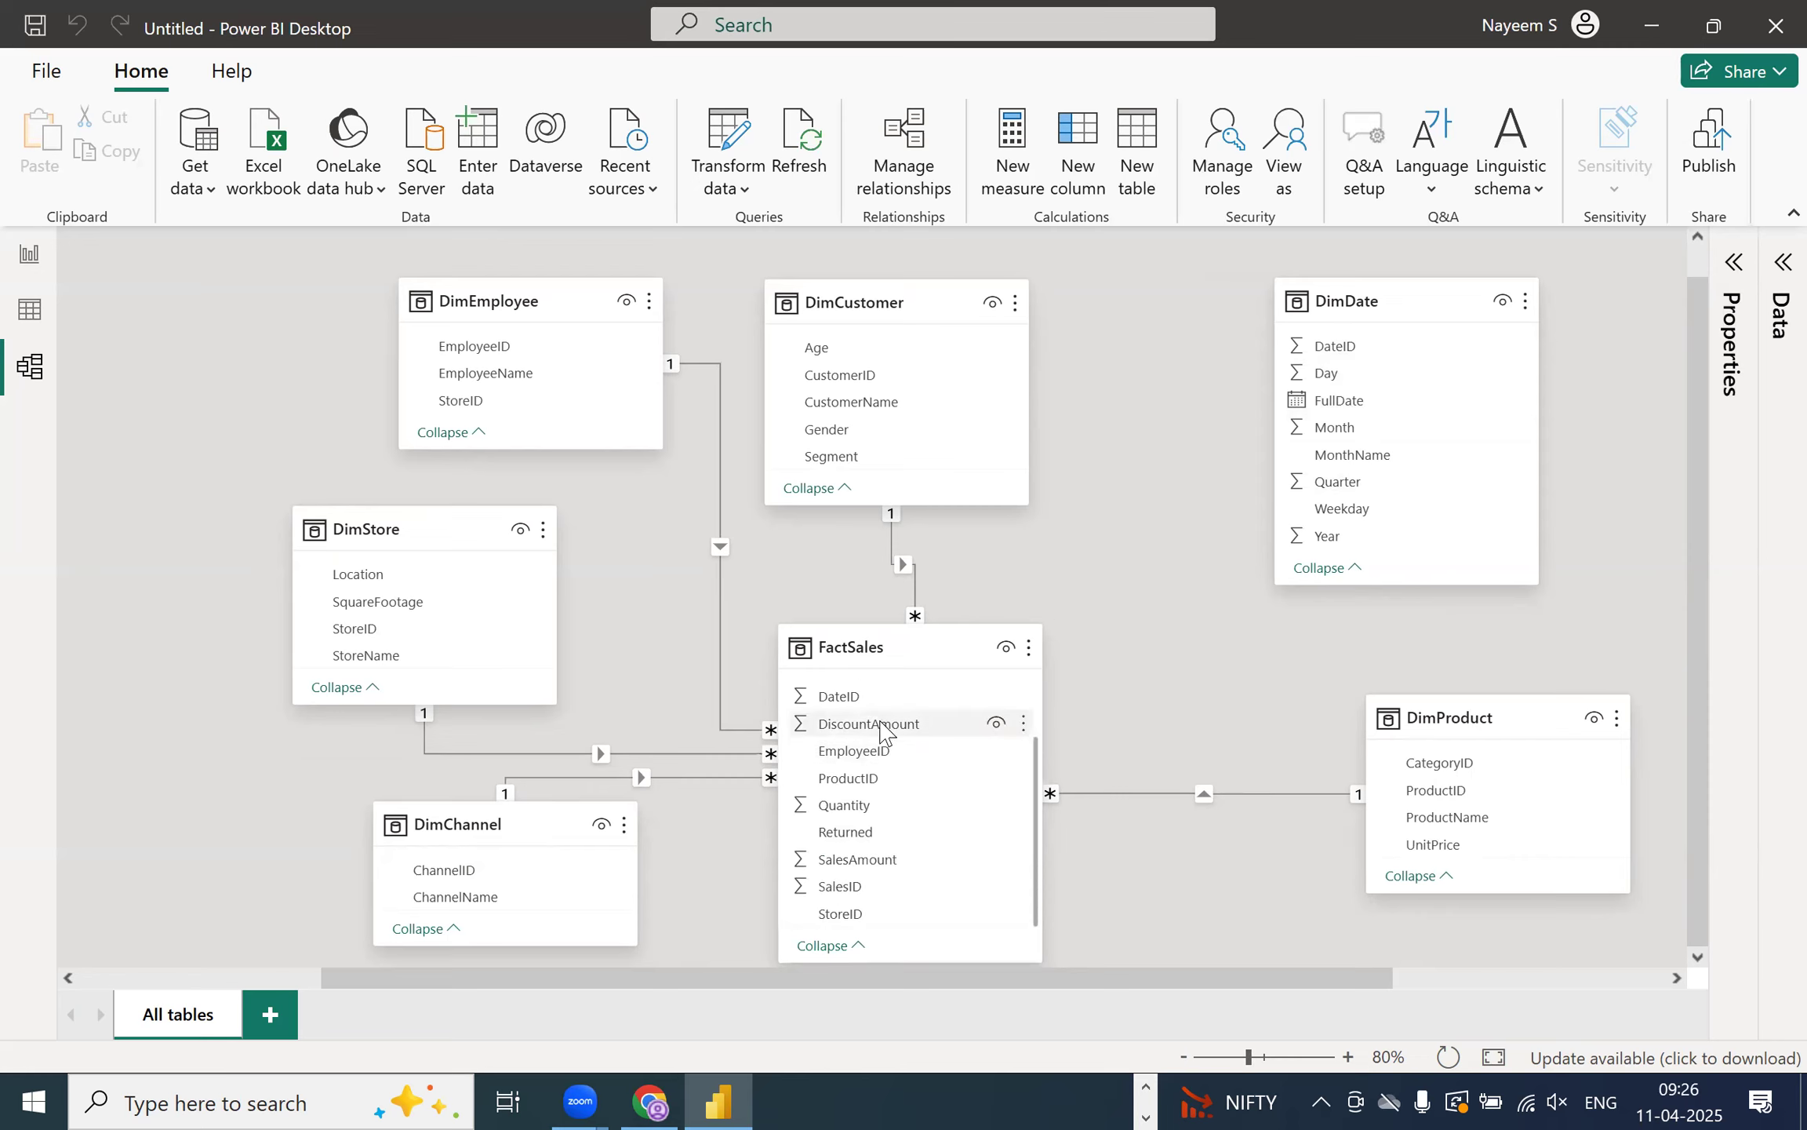
{"action": "left_click_drag", "start_coordinate": [886, 696], "coordinate": [1339, 362]}
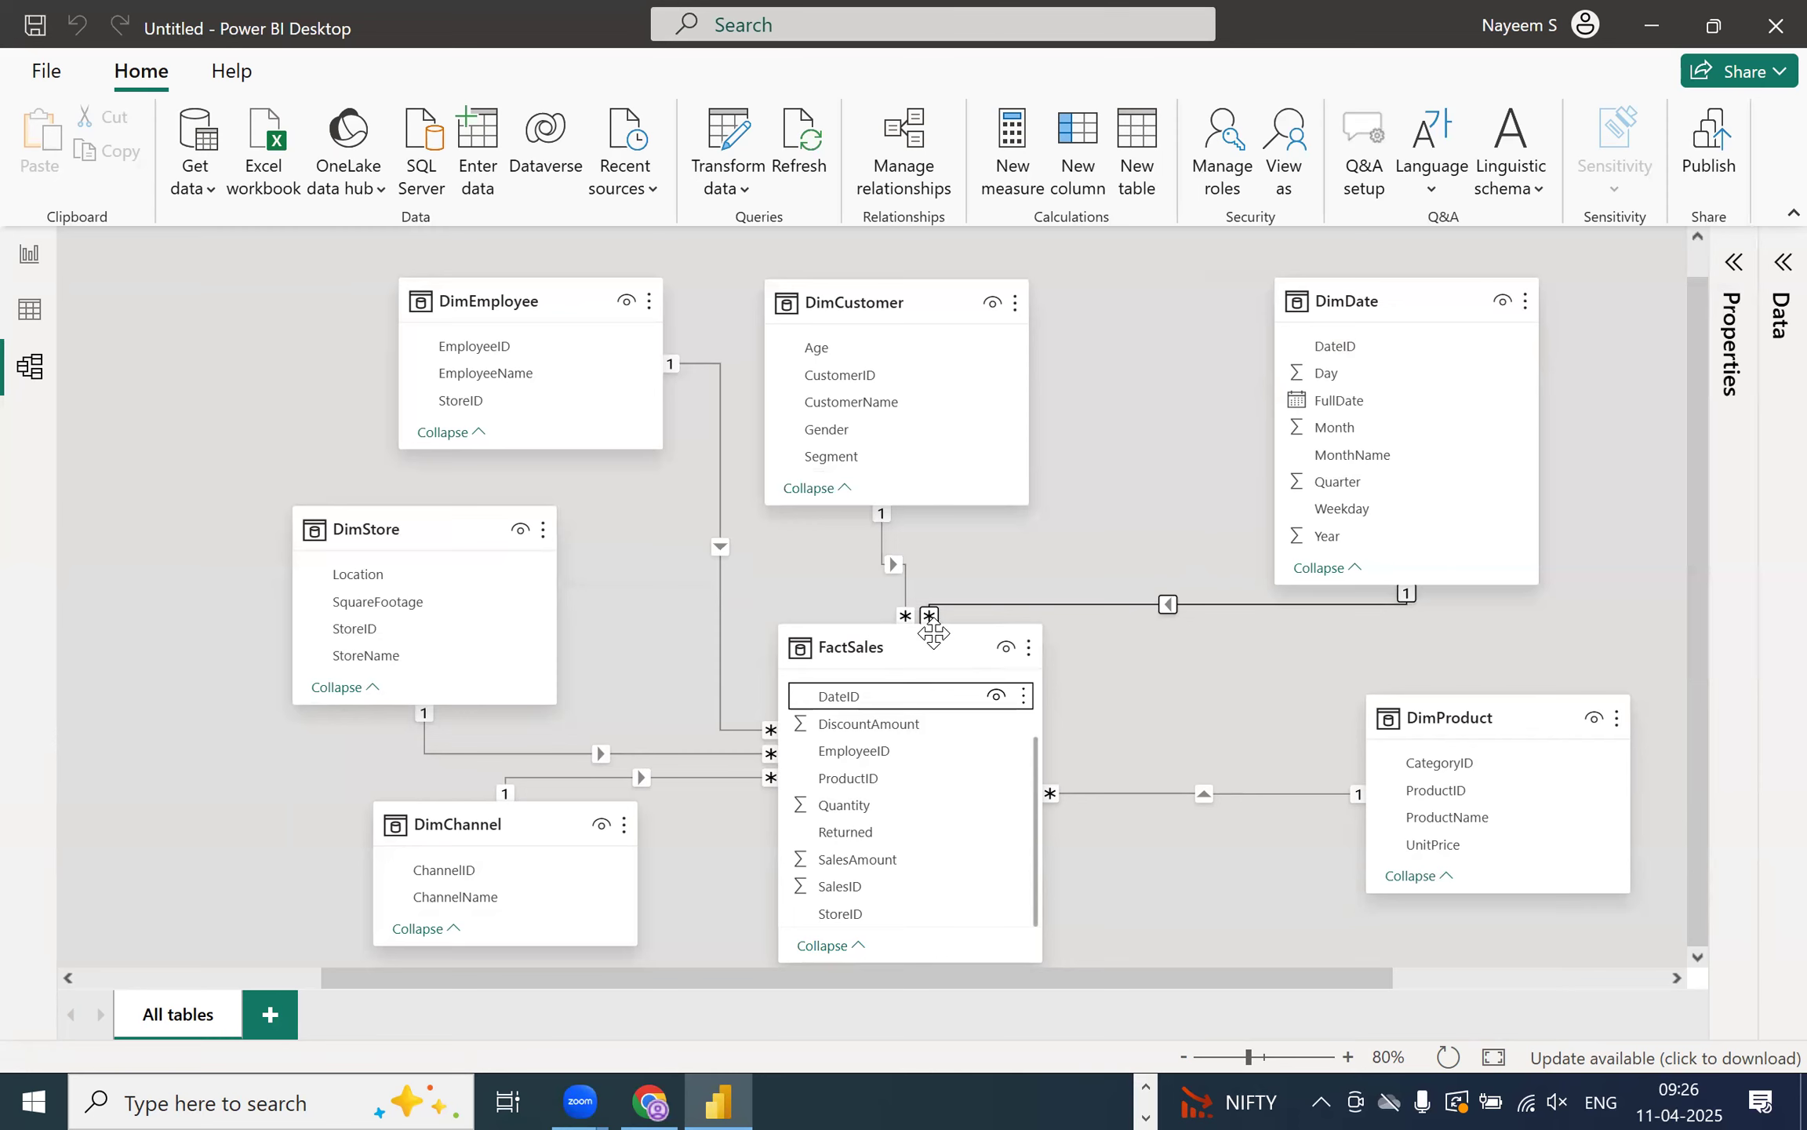
{"action": "left_click_drag", "start_coordinate": [940, 651], "coordinate": [932, 707]}
{"action": "scroll", "coordinate": [1093, 747], "scroll_direction": "down", "scroll_amount": 3}
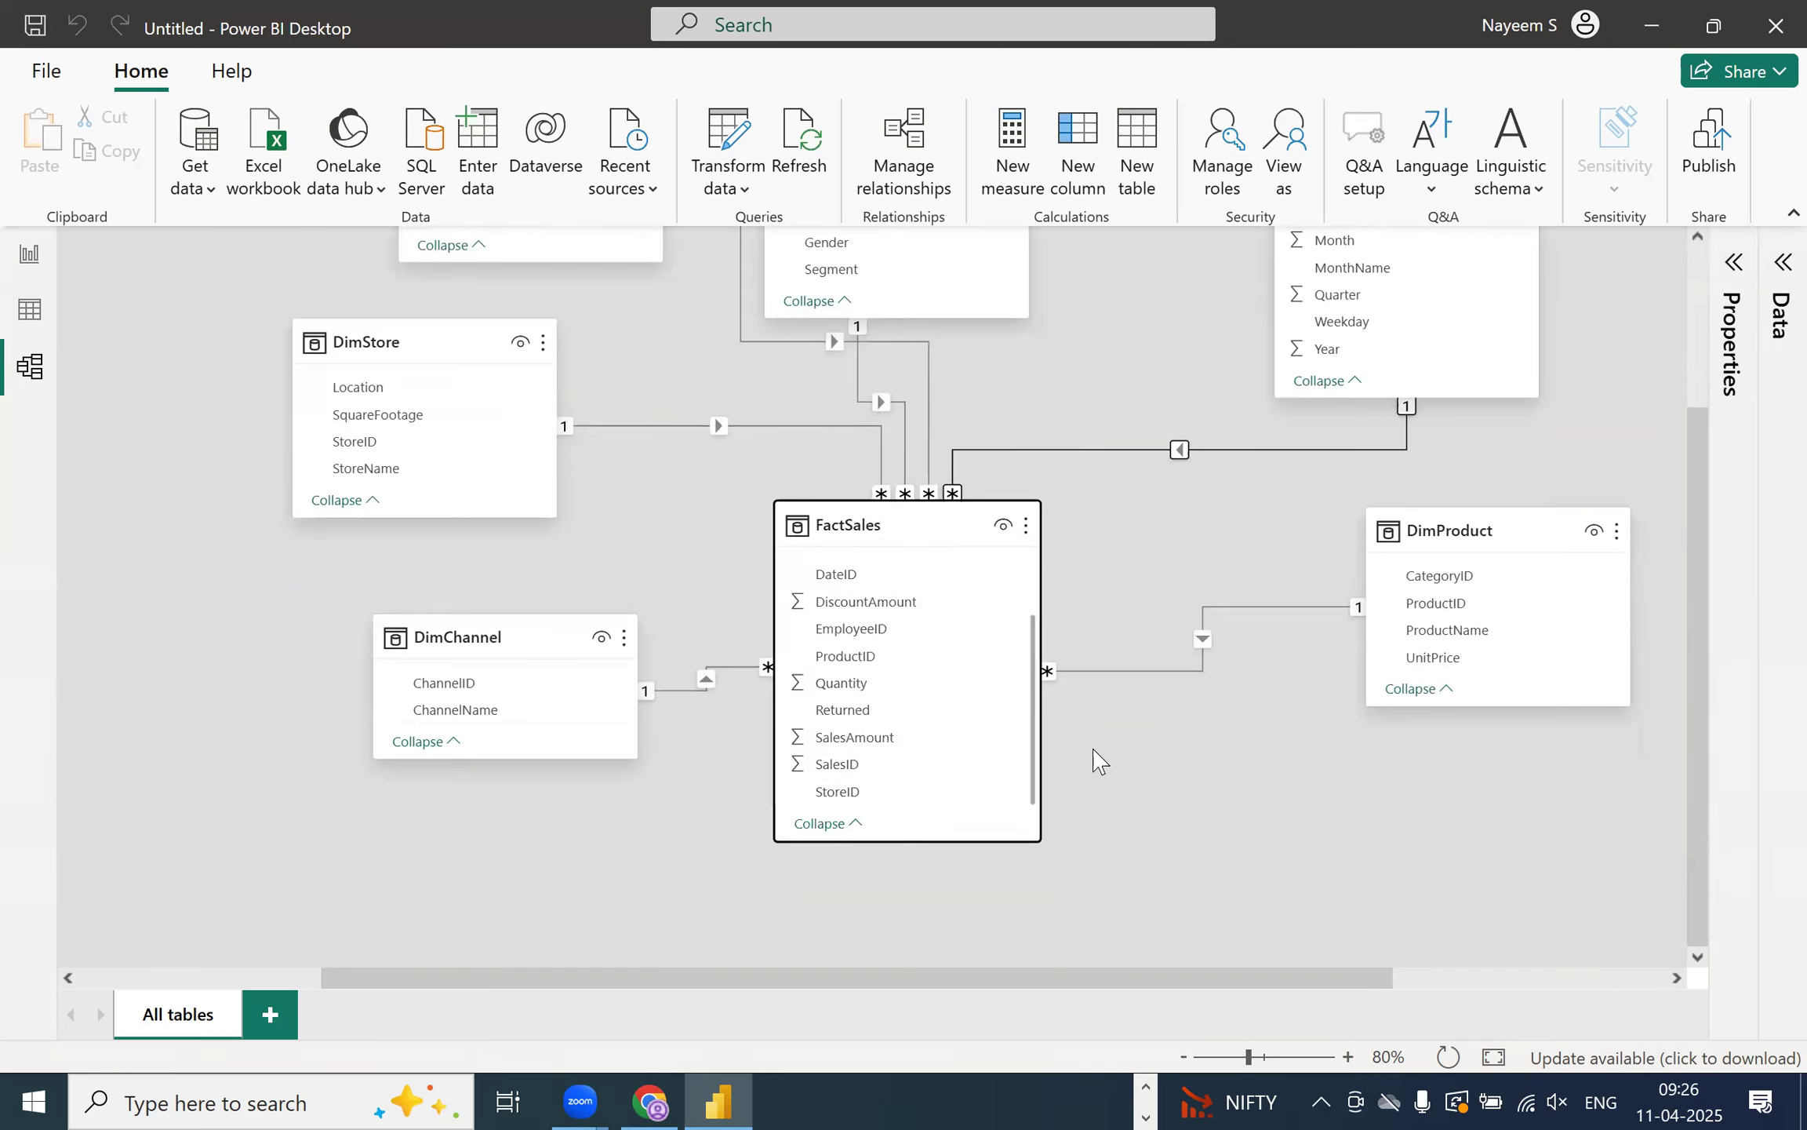
{"action": "scroll", "coordinate": [1094, 747], "scroll_direction": "up", "scroll_amount": 3}
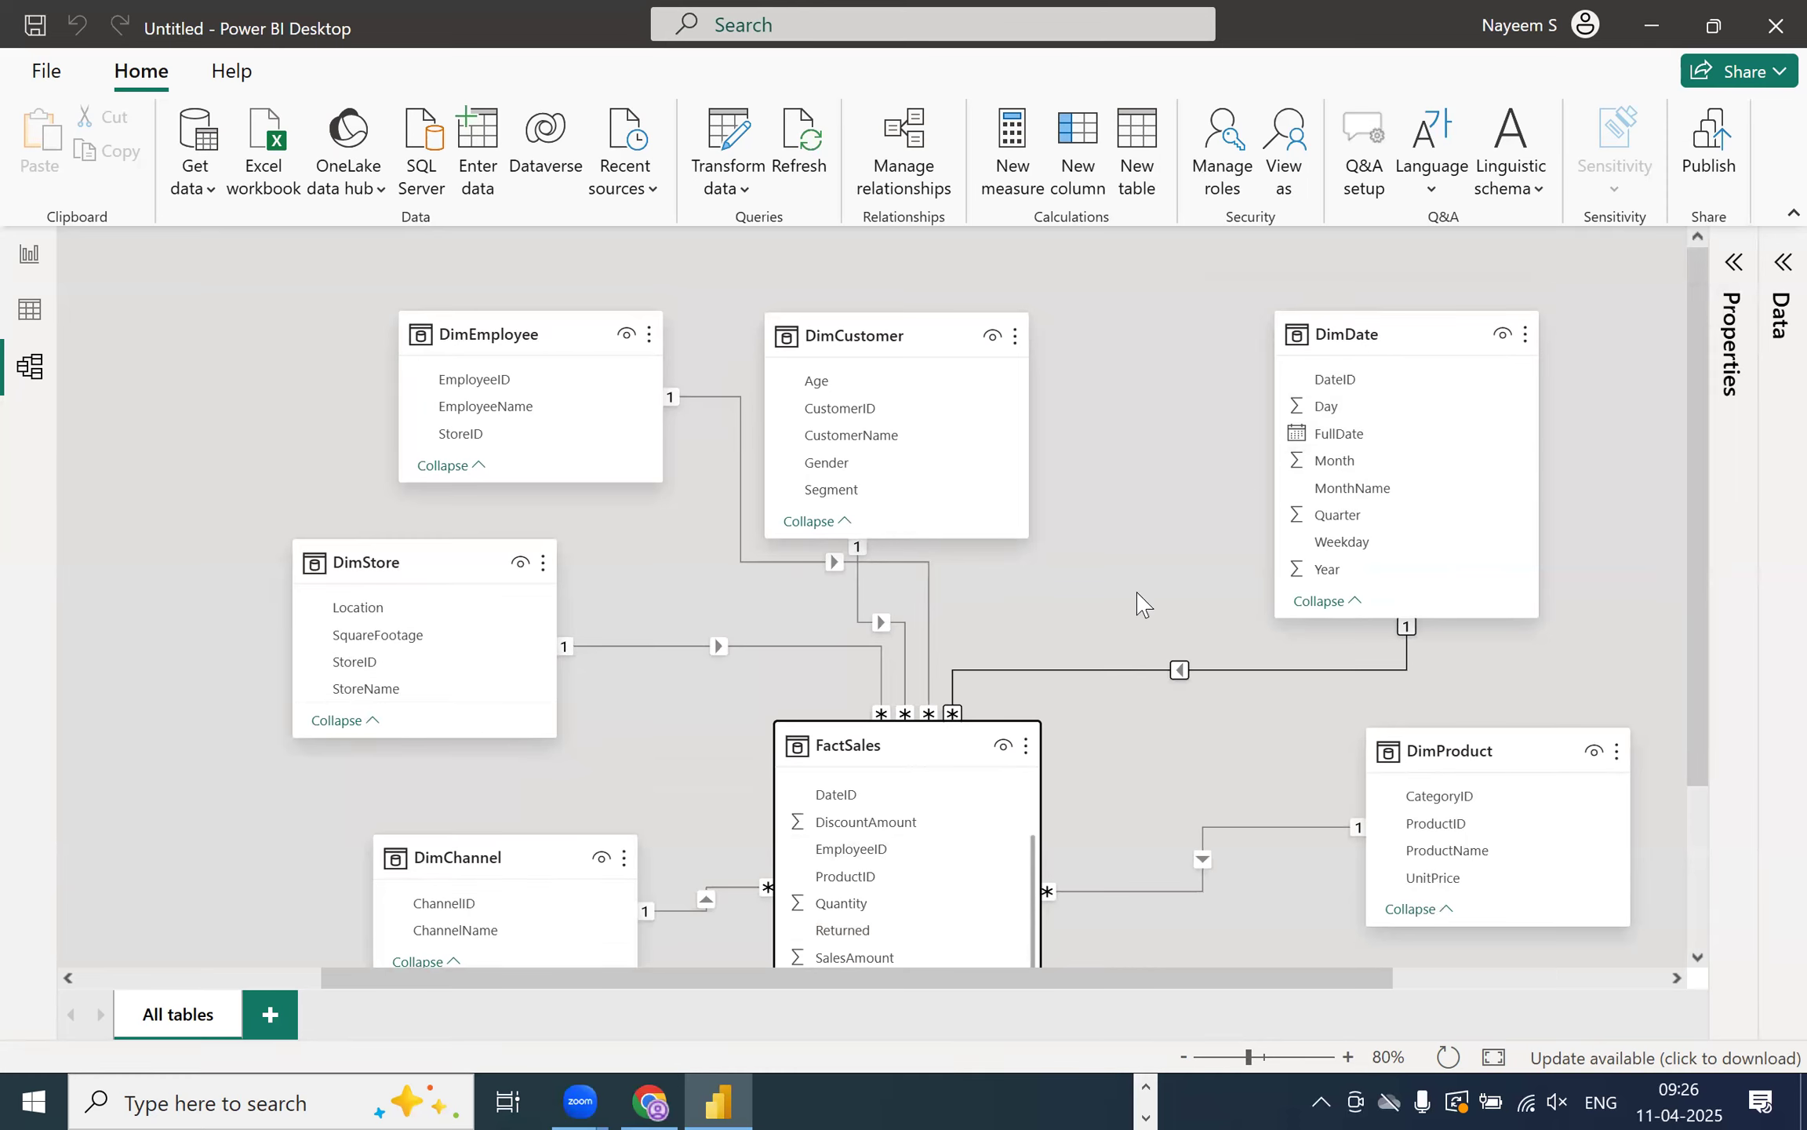
{"action": "scroll", "coordinate": [1157, 597], "scroll_direction": "down", "scroll_amount": 3}
{"action": "scroll", "coordinate": [1158, 596], "scroll_direction": "up", "scroll_amount": 3}
{"action": "scroll", "coordinate": [1239, 566], "scroll_direction": "down", "scroll_amount": 5}
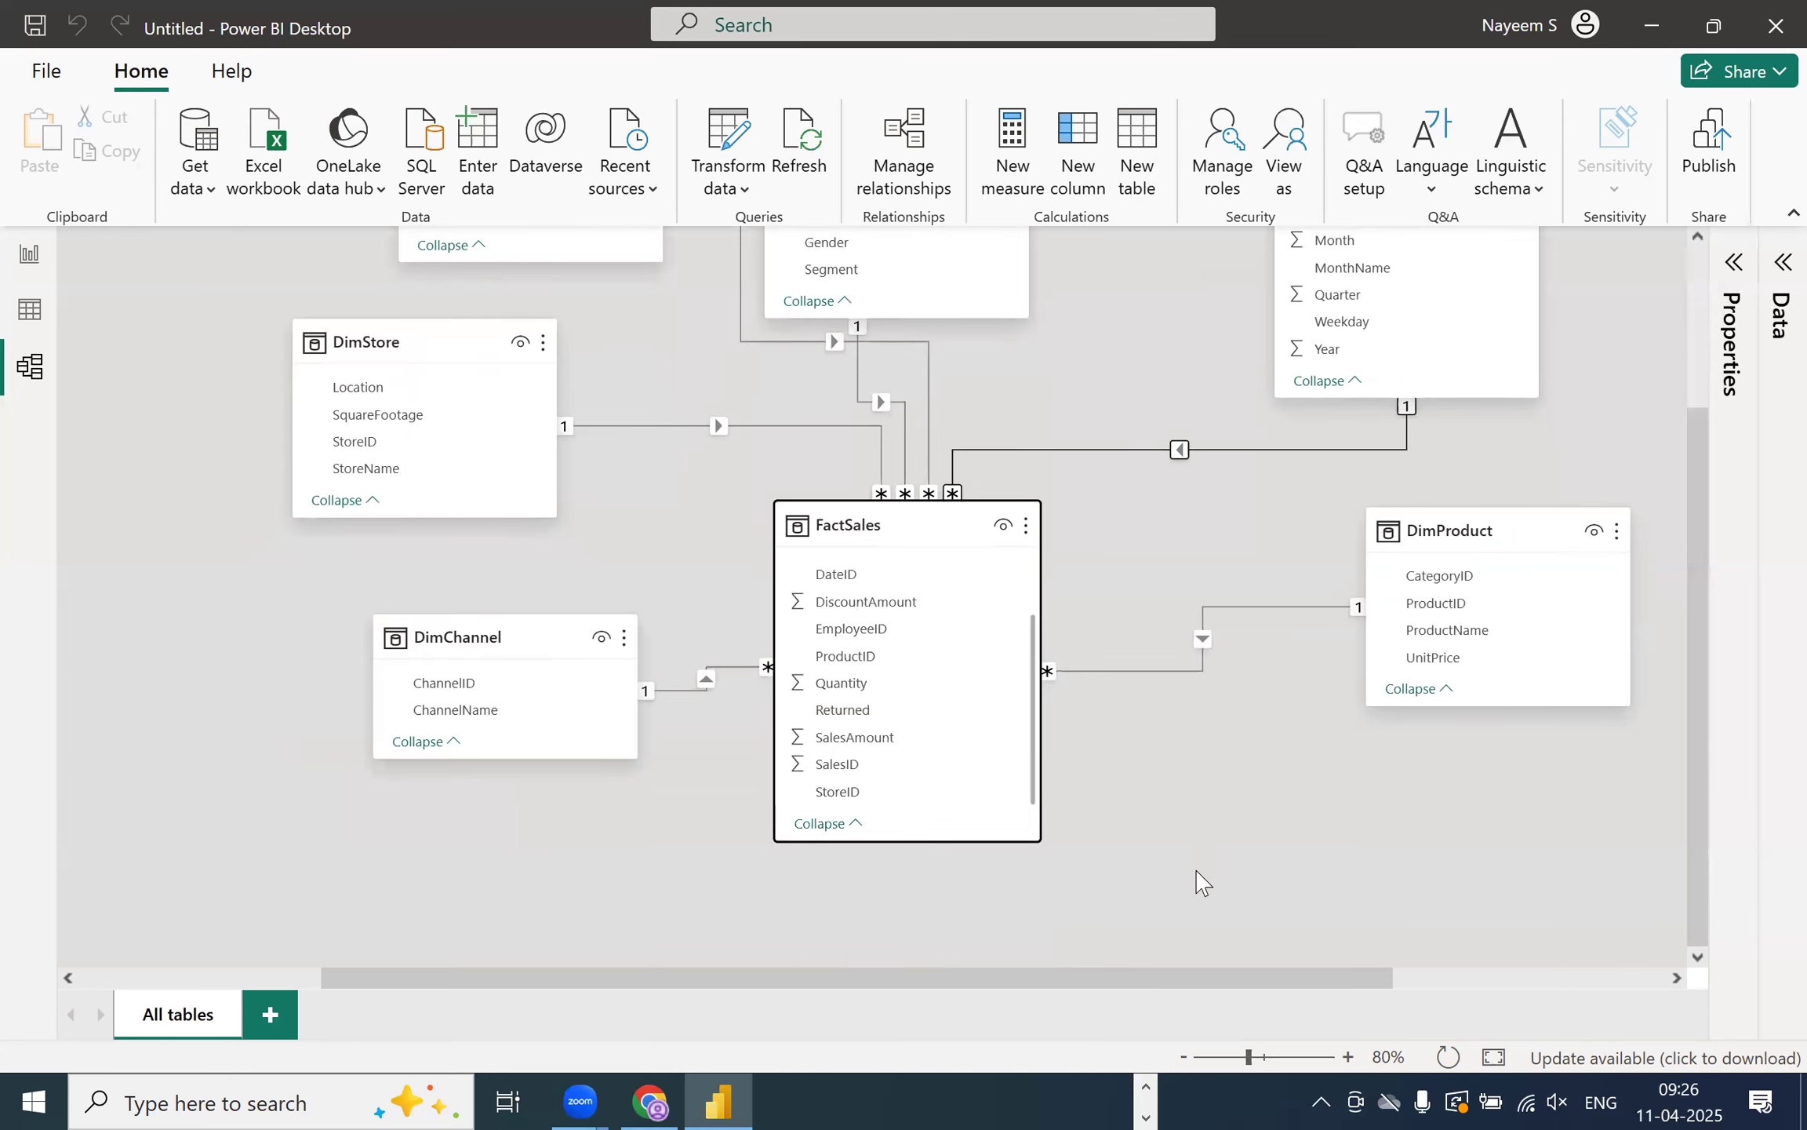
{"action": "scroll", "coordinate": [1200, 878], "scroll_direction": "up", "scroll_amount": 5}
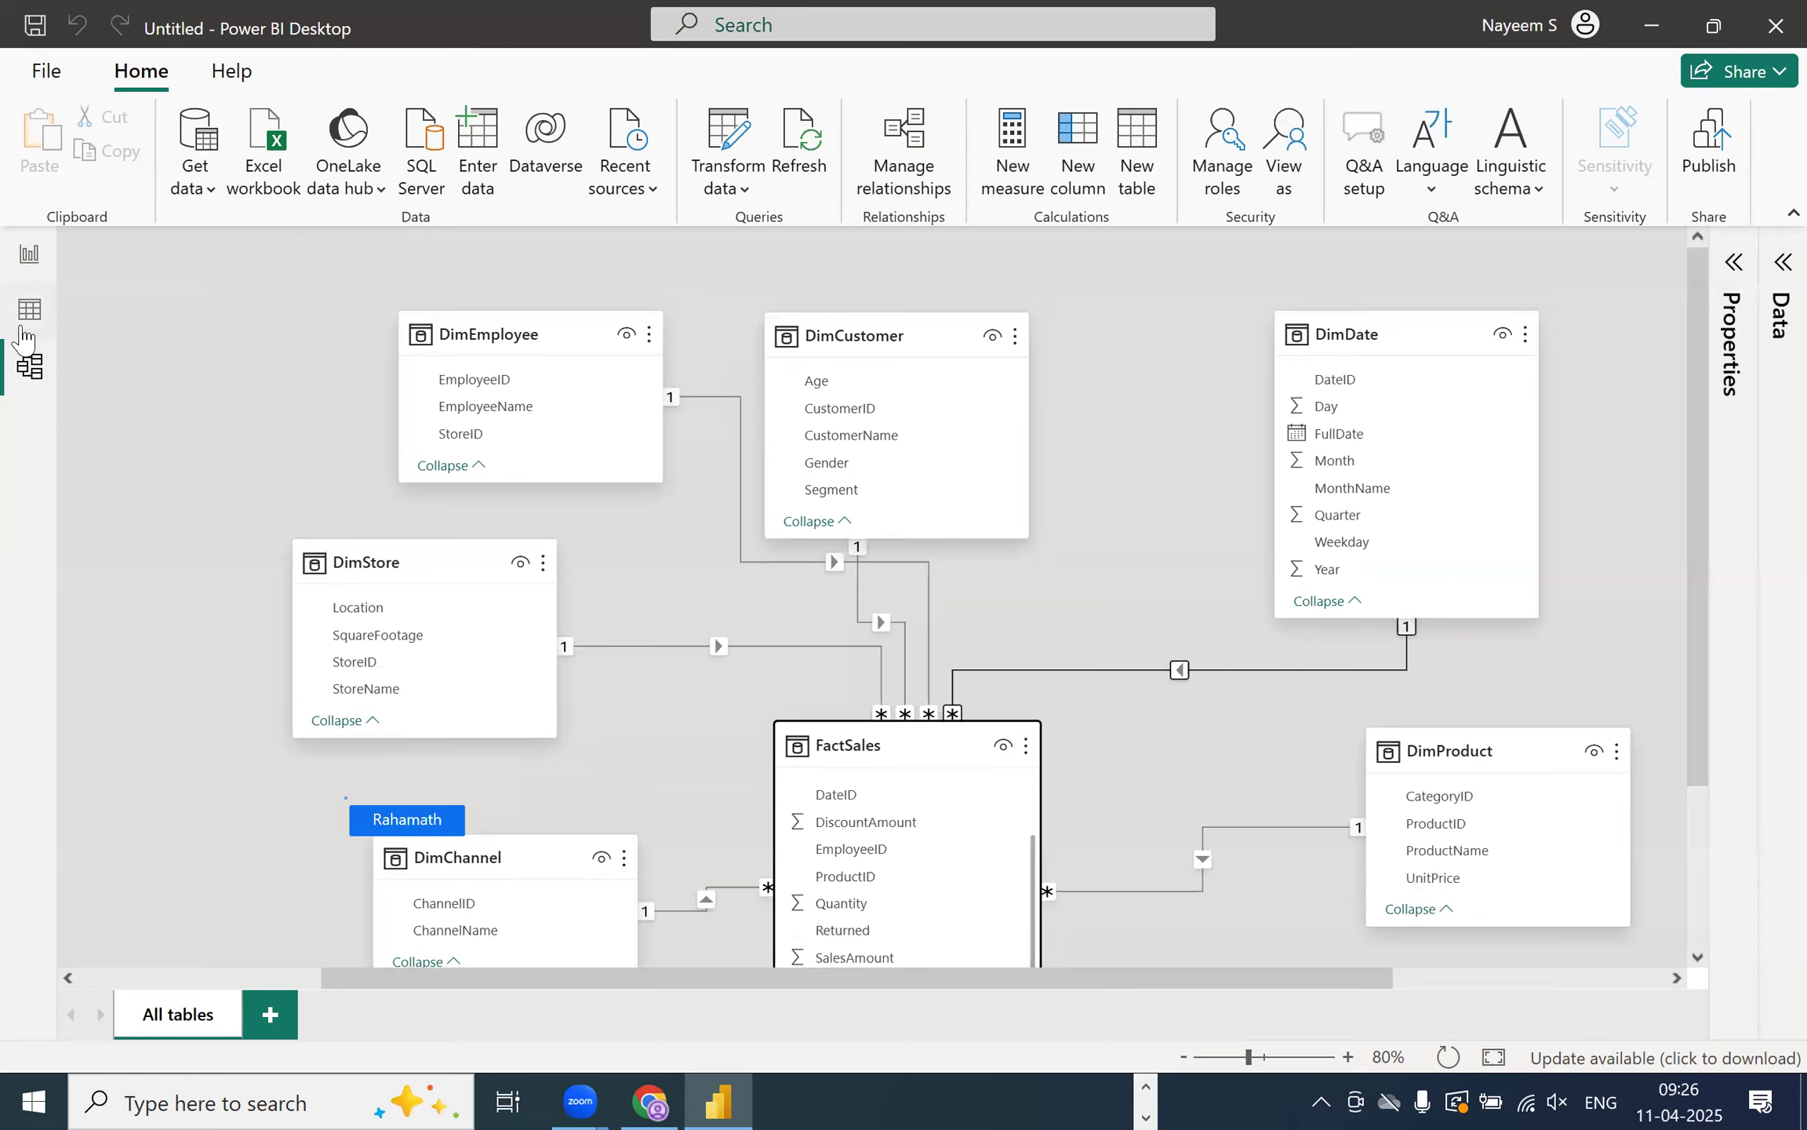
- Examine the FactSales columns in the table view and compare CategoryID in the DimProduct and DimCategory tables
{"action": "left_click", "coordinate": [25, 329]}
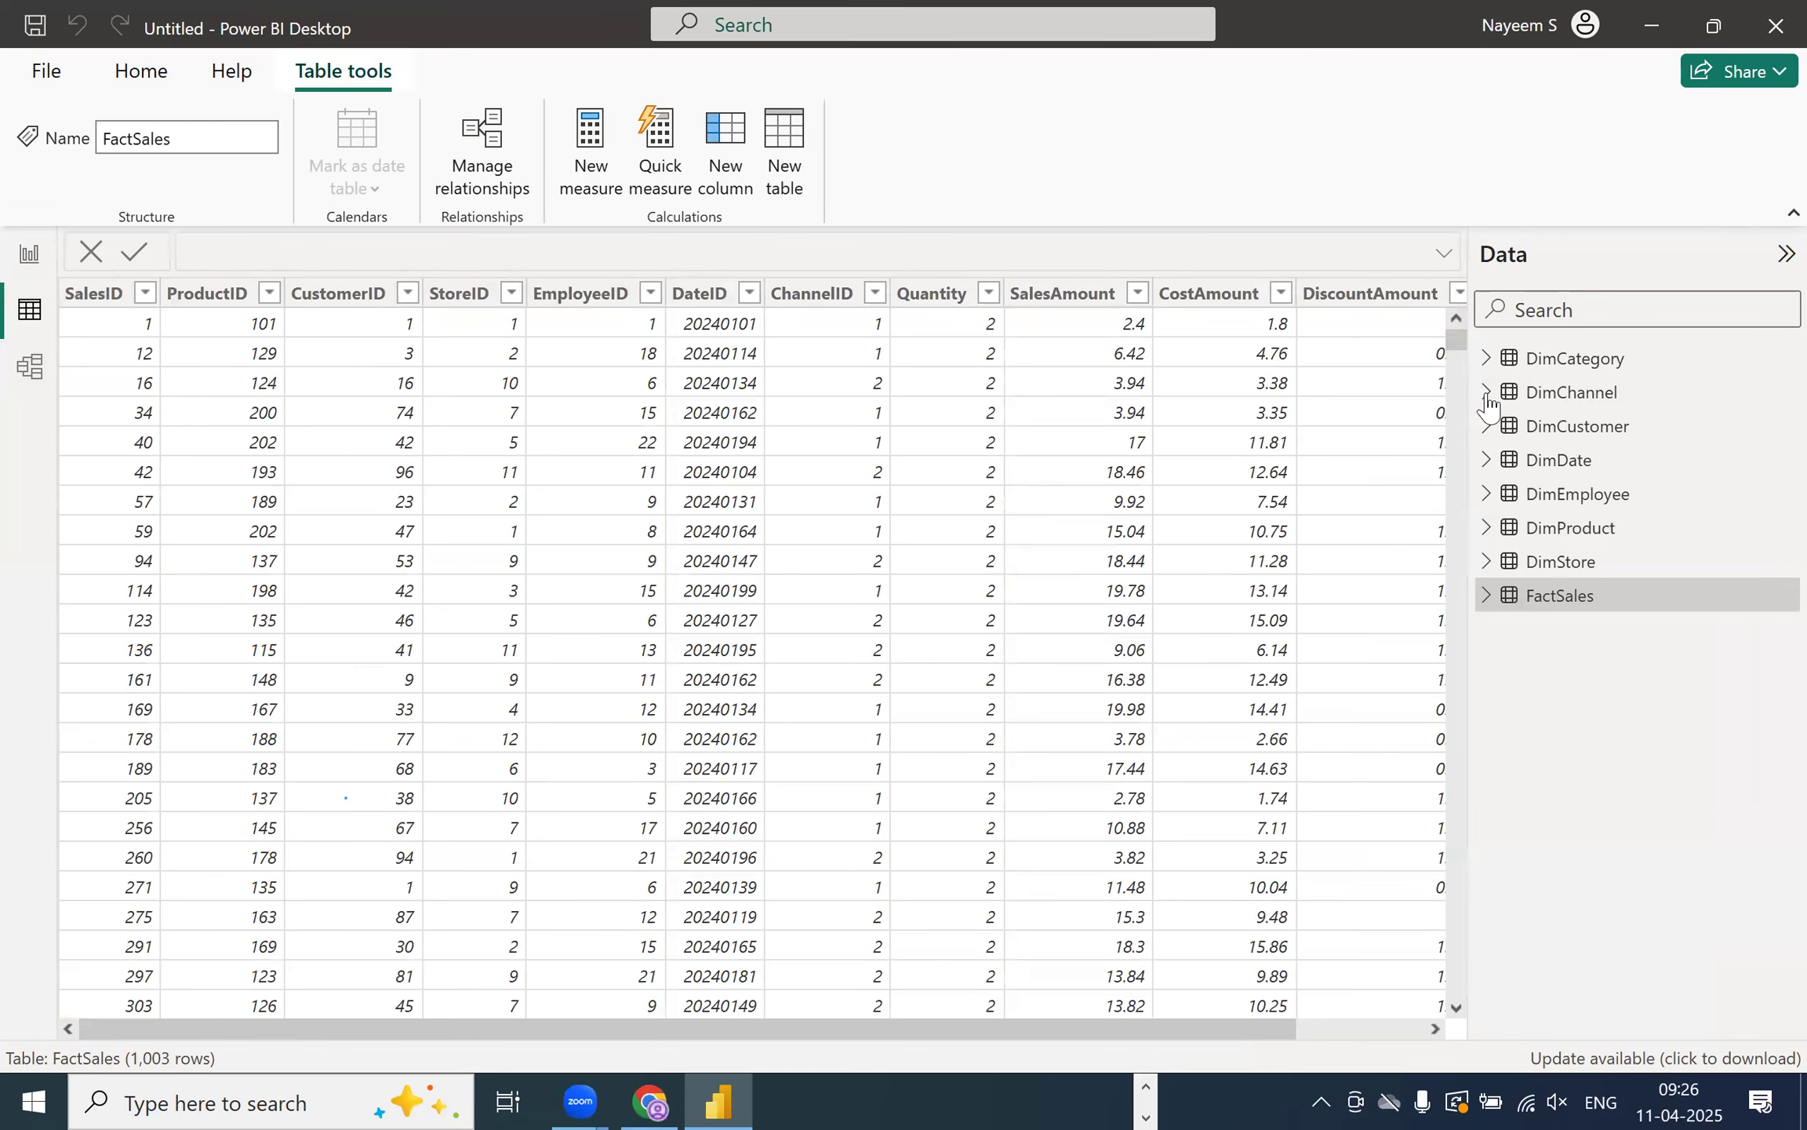
{"action": "left_click", "coordinate": [1487, 595]}
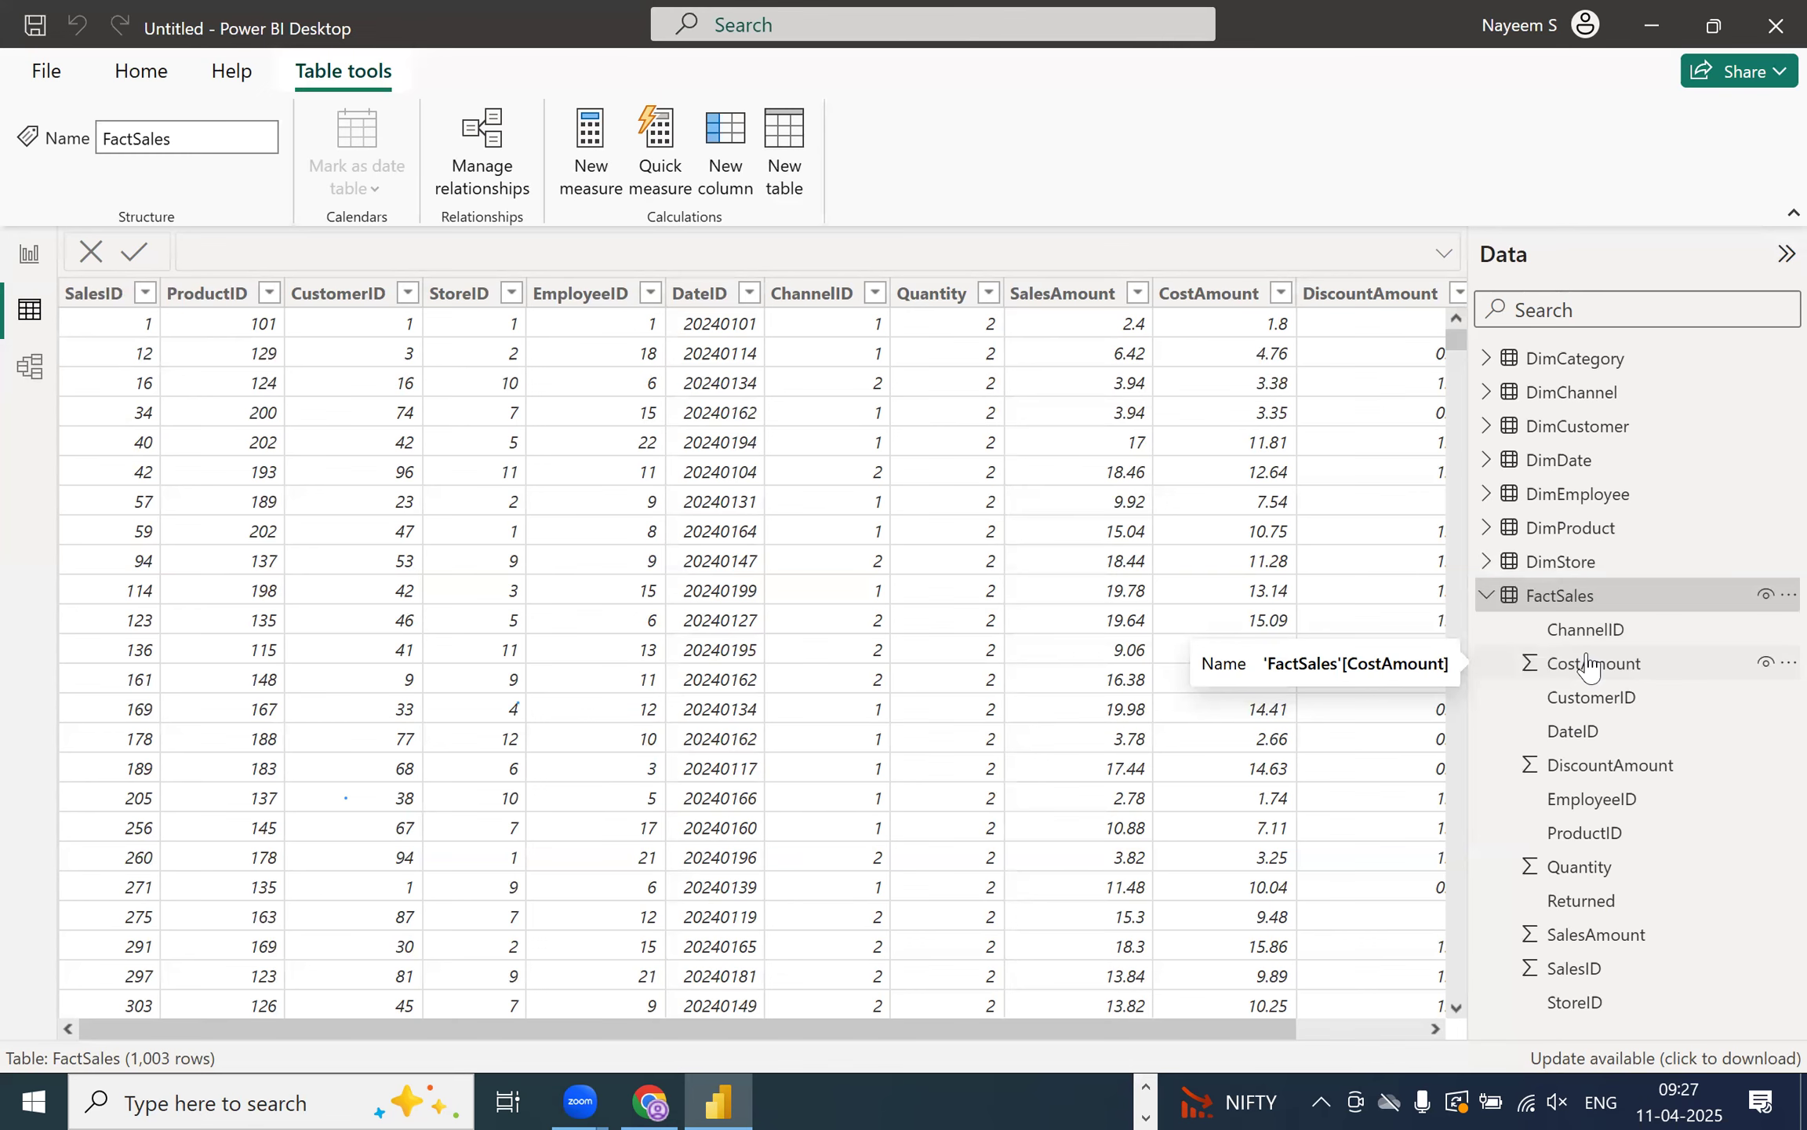
{"action": "left_click", "coordinate": [1571, 527]}
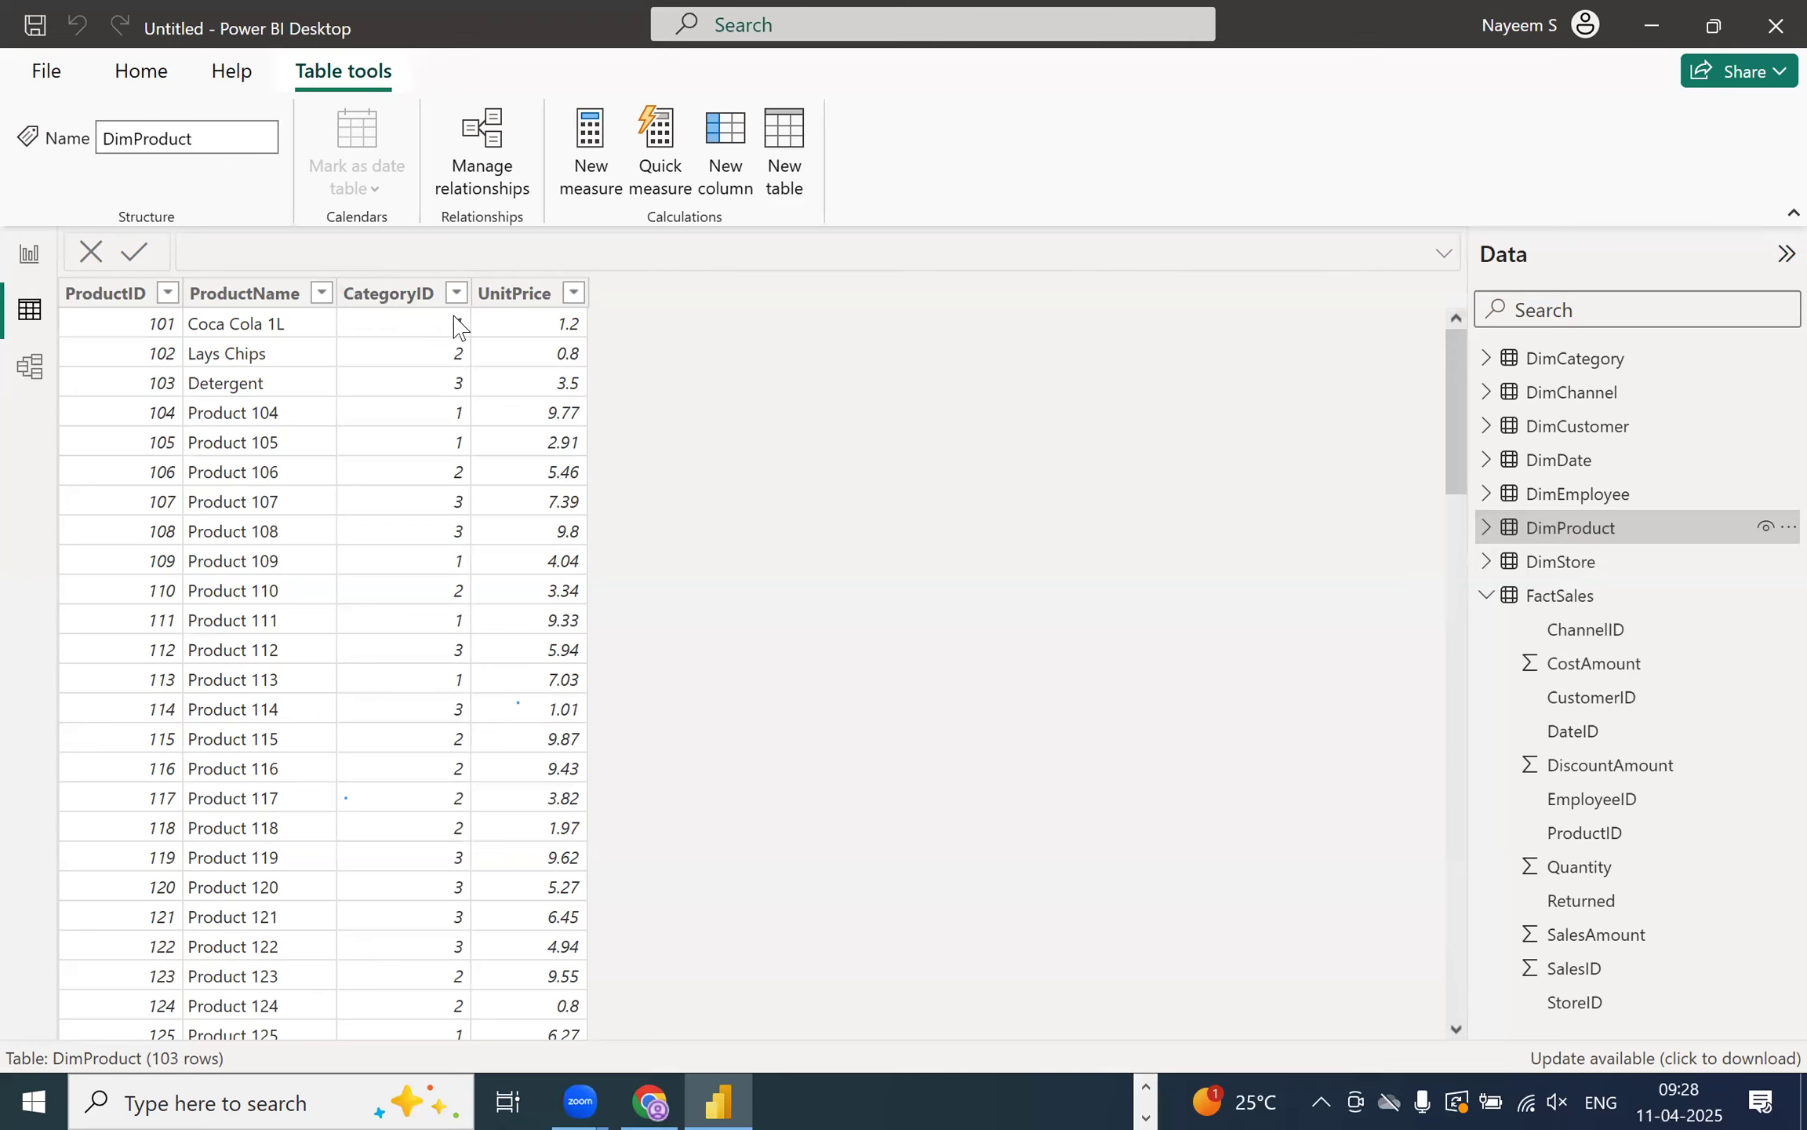
{"action": "left_click", "coordinate": [1569, 357]}
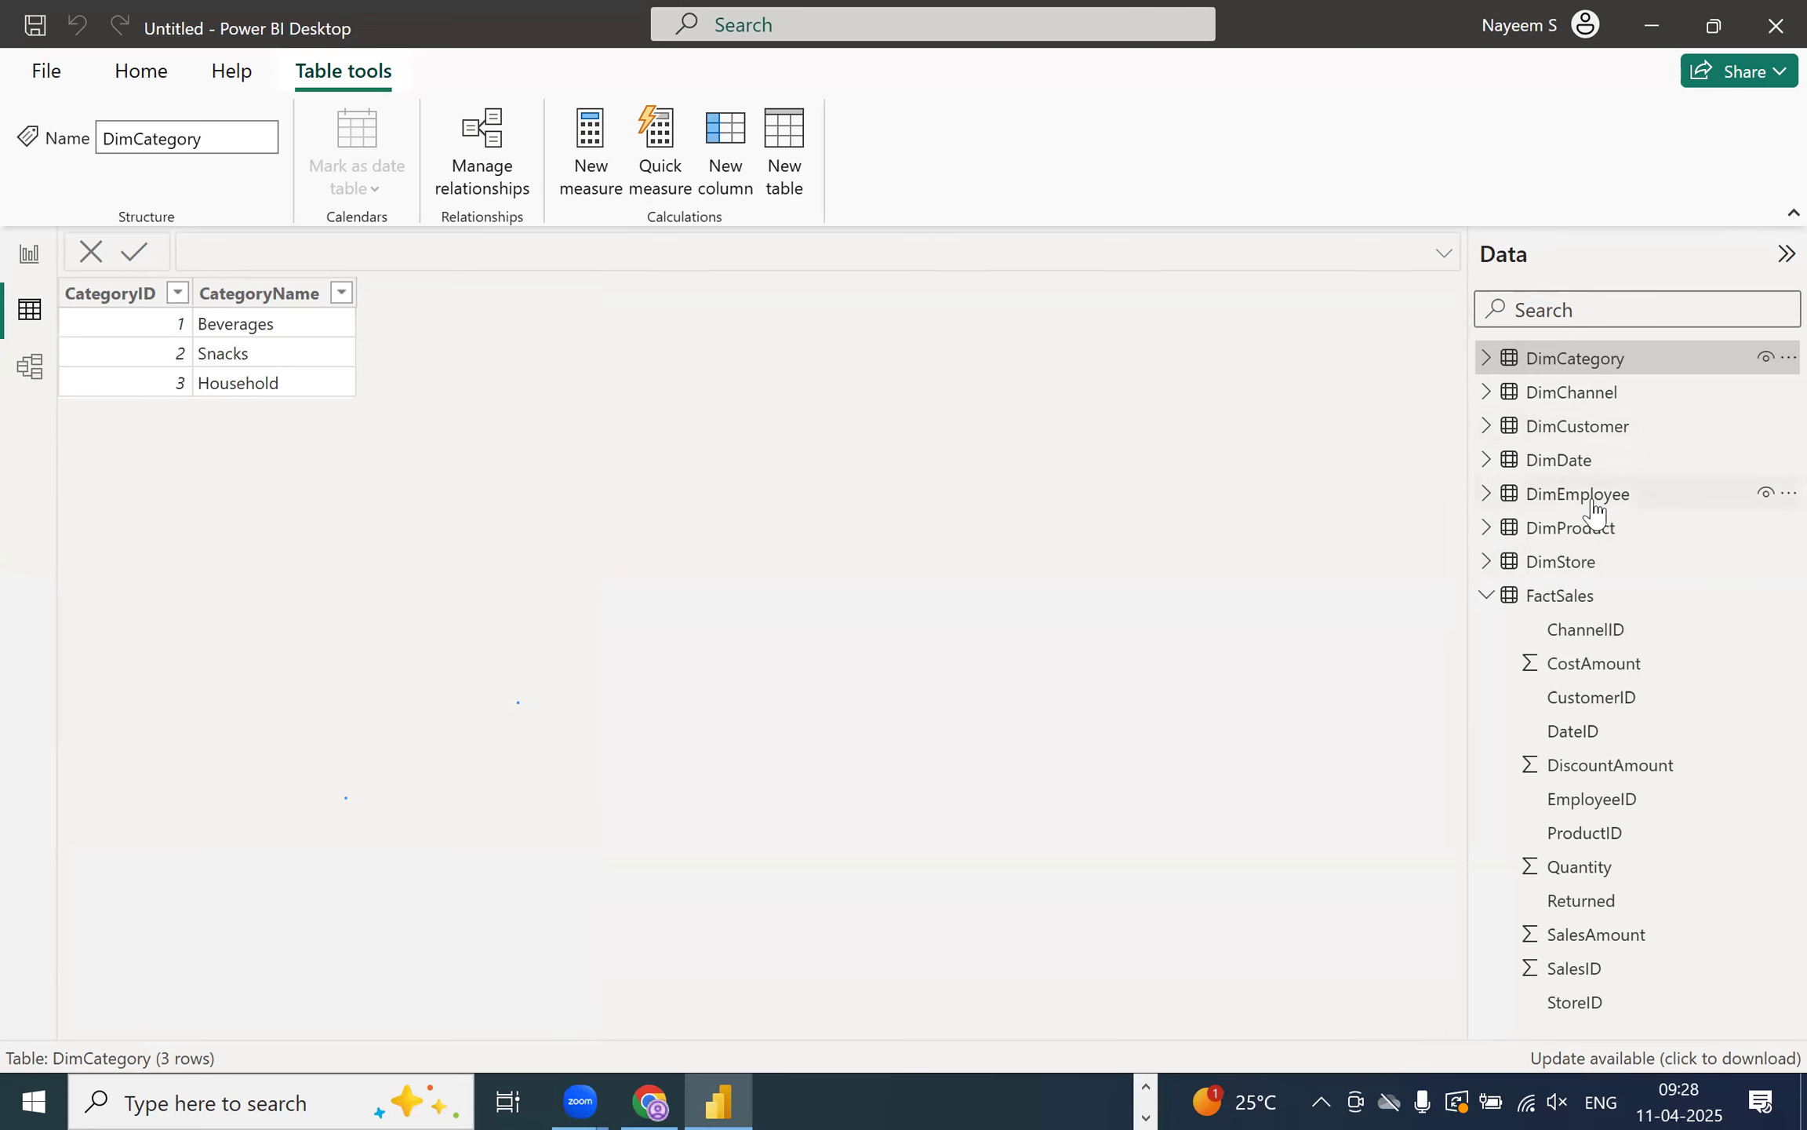
{"action": "left_click", "coordinate": [1577, 528]}
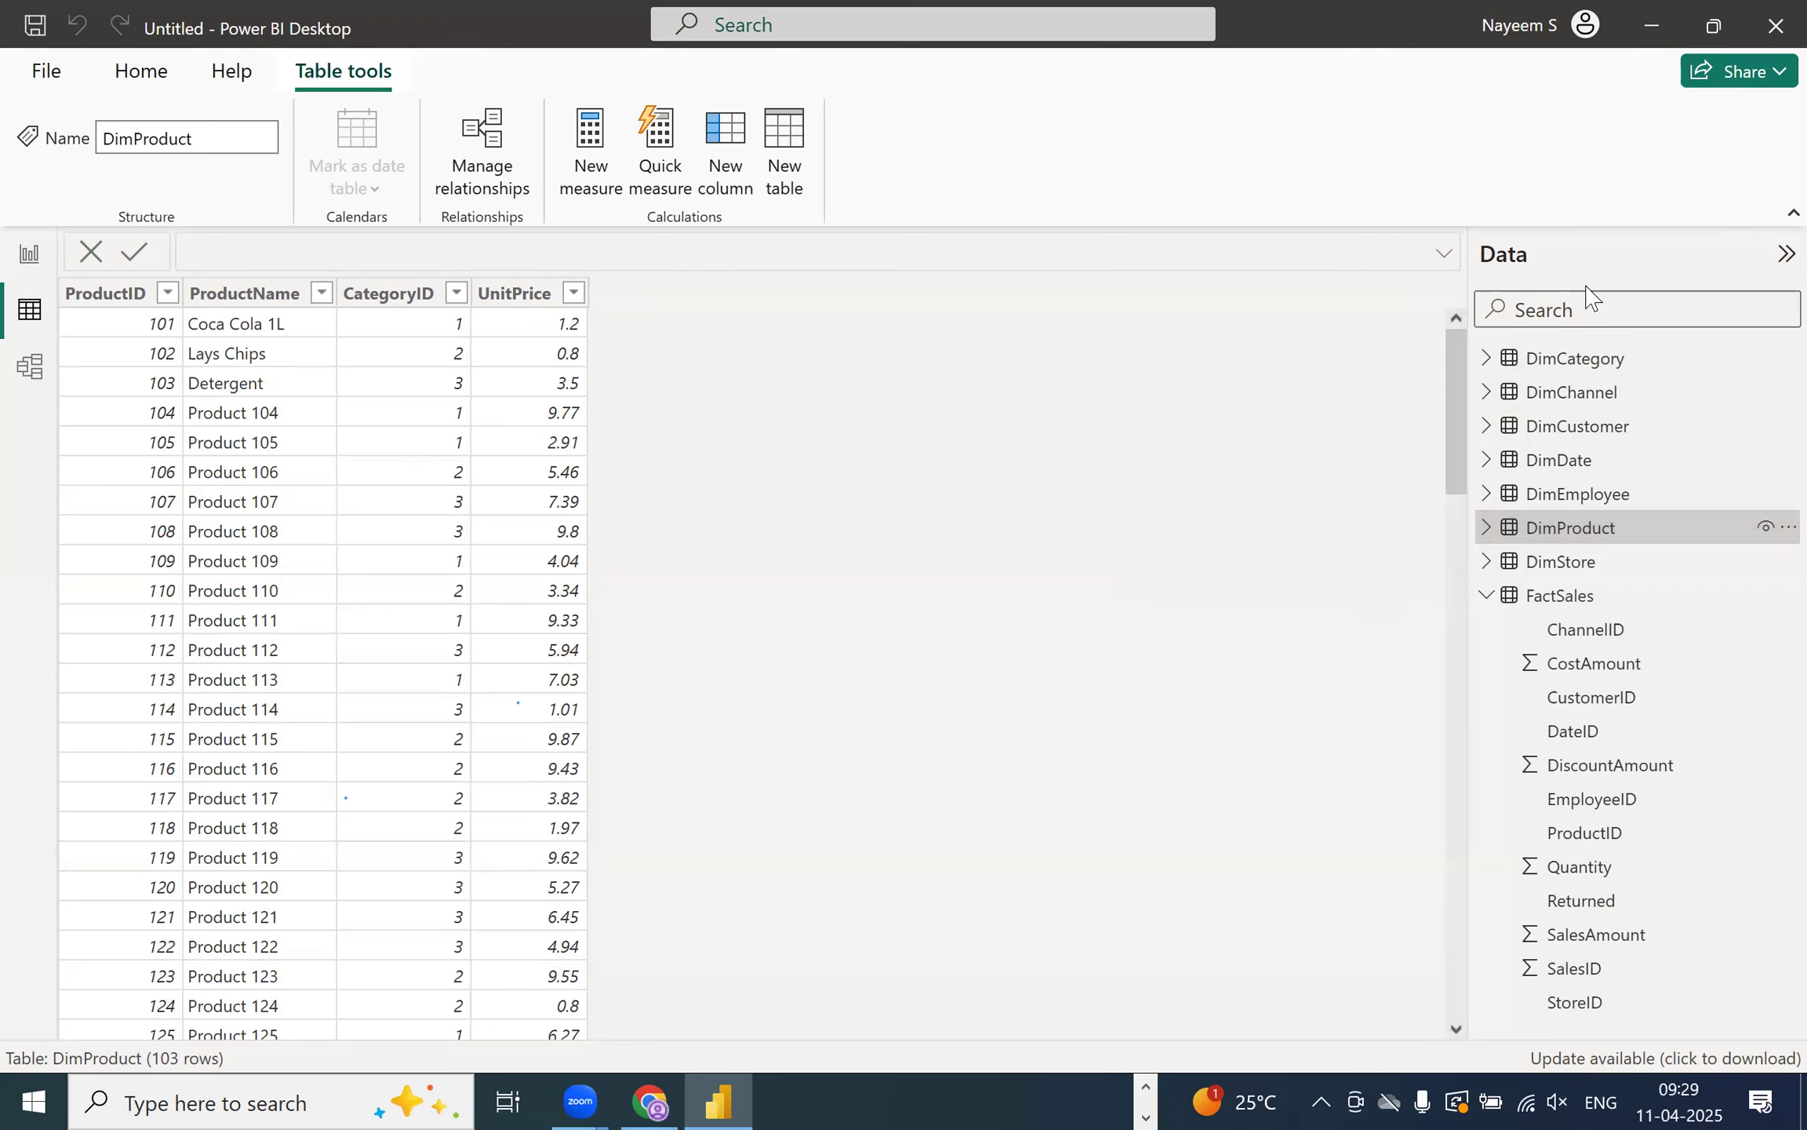
{"action": "left_click", "coordinate": [1584, 357]}
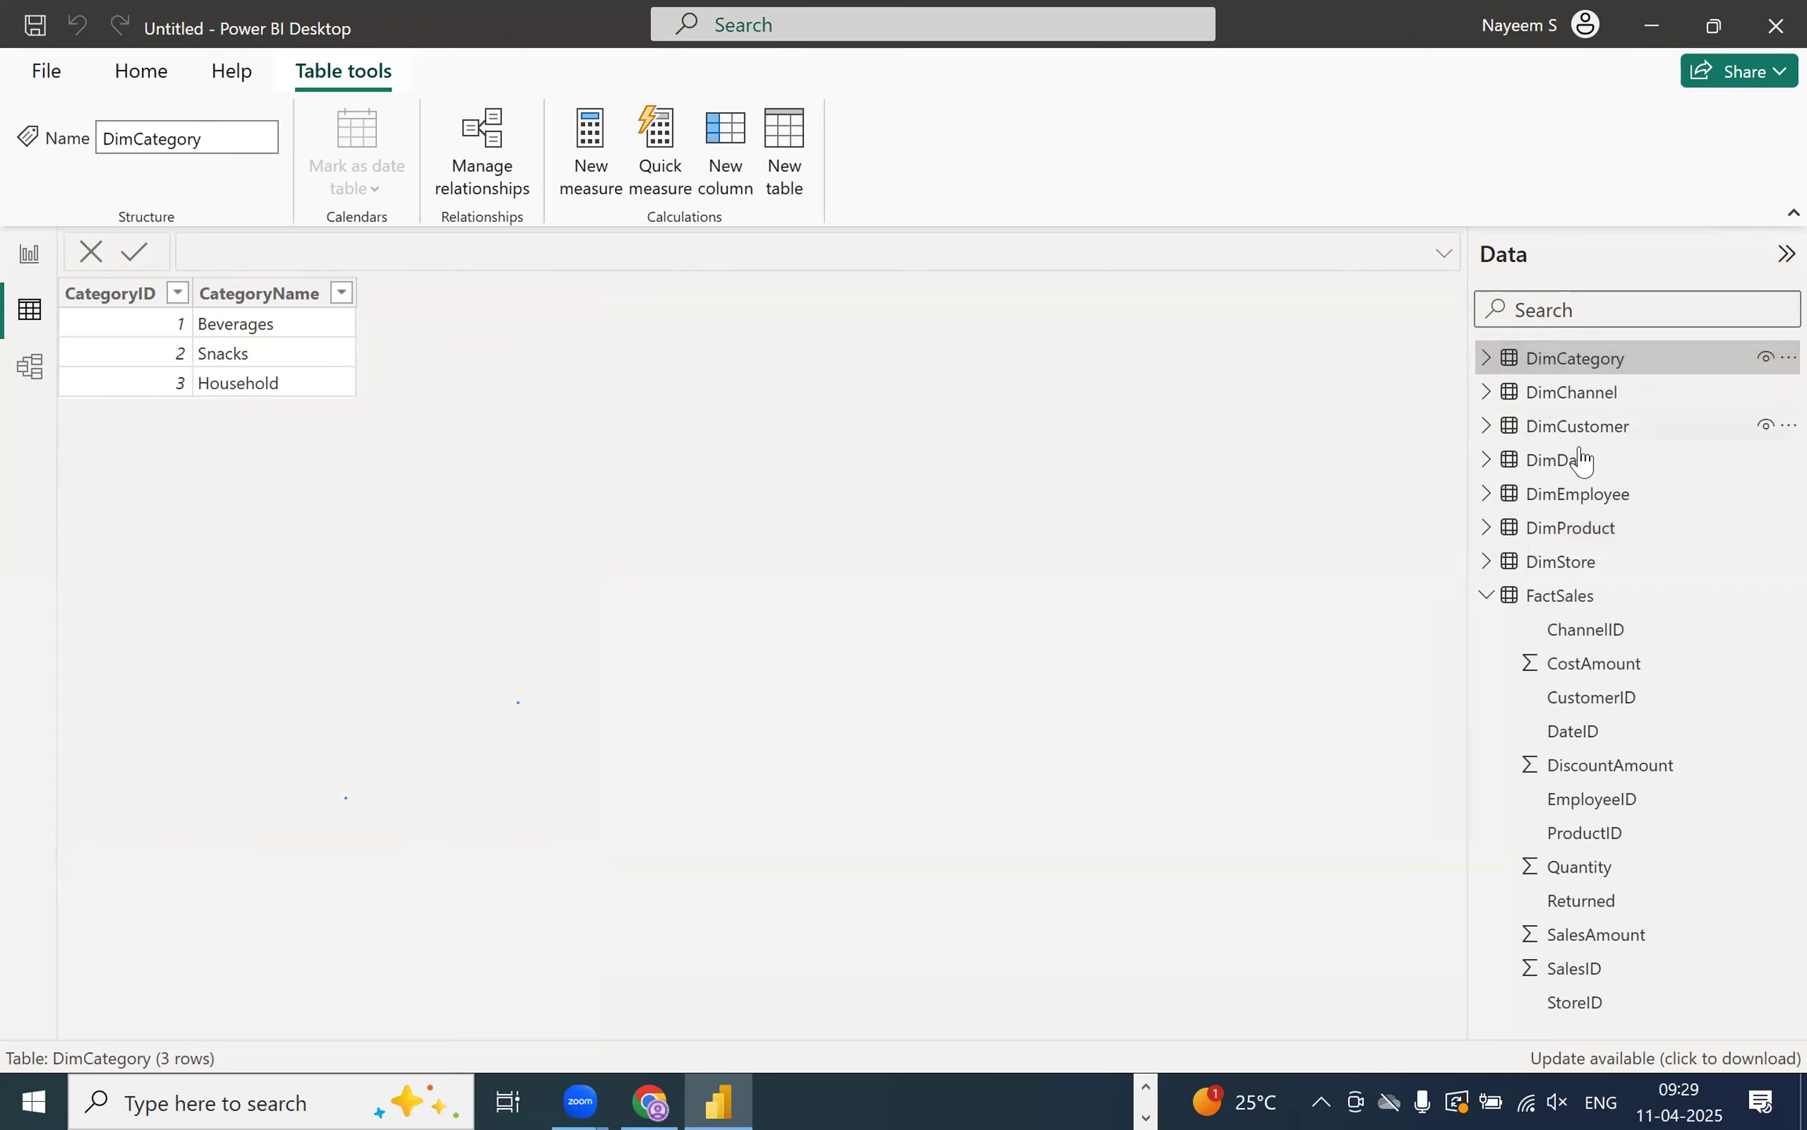
{"action": "left_click", "coordinate": [1553, 527]}
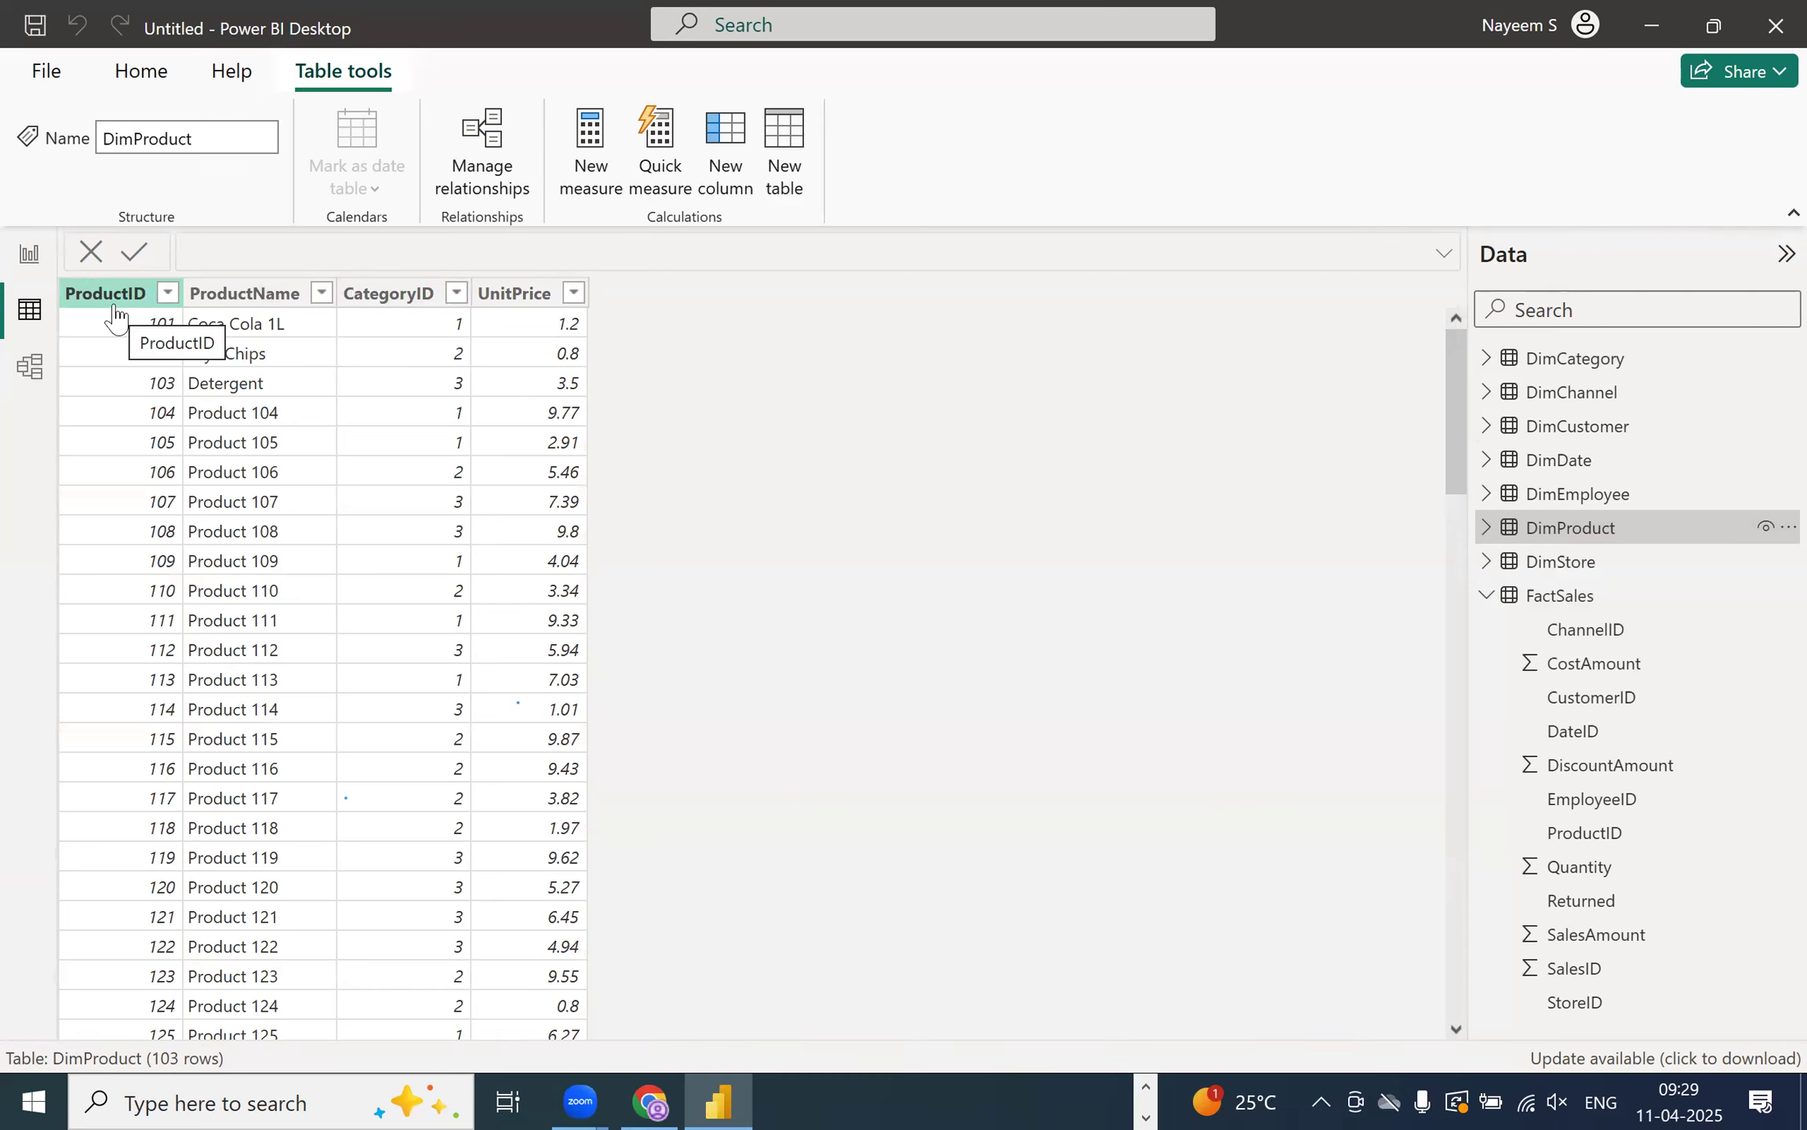
{"action": "left_click", "coordinate": [1592, 358]}
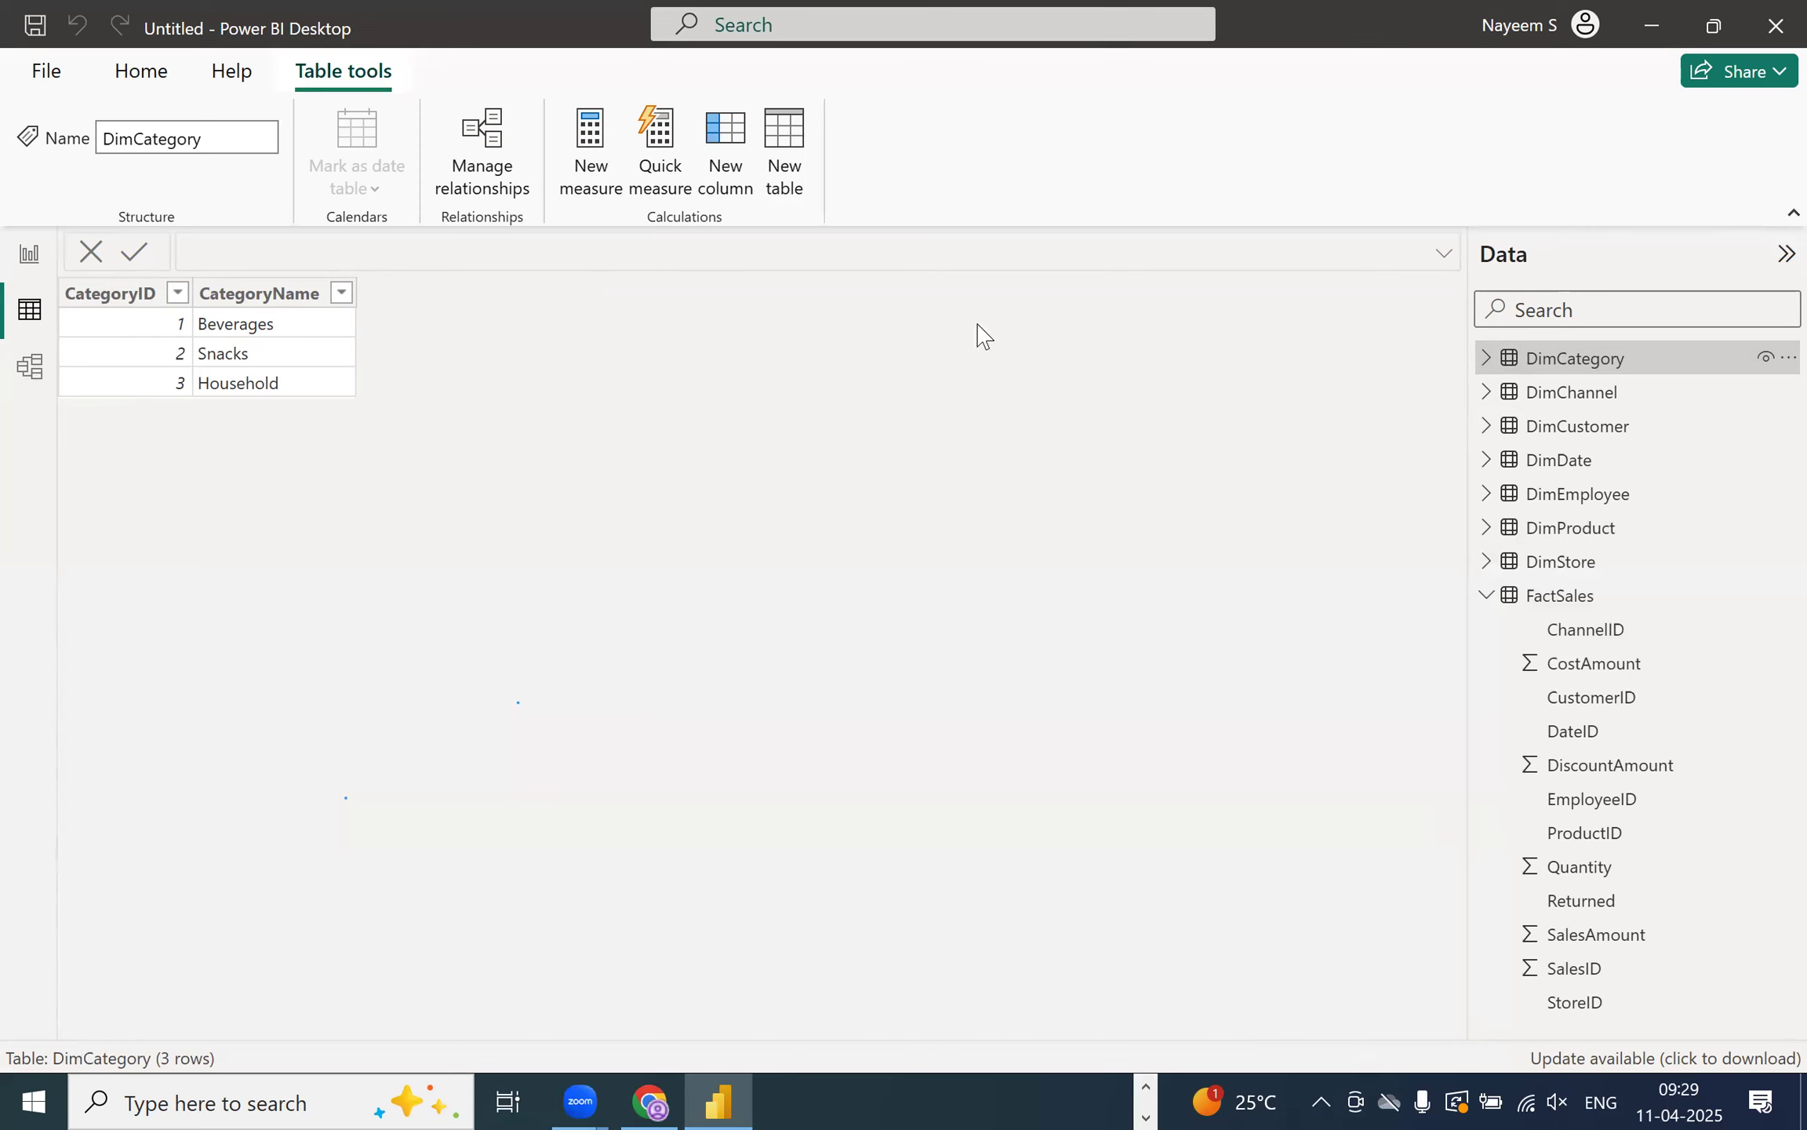
{"action": "left_click", "coordinate": [1561, 529]}
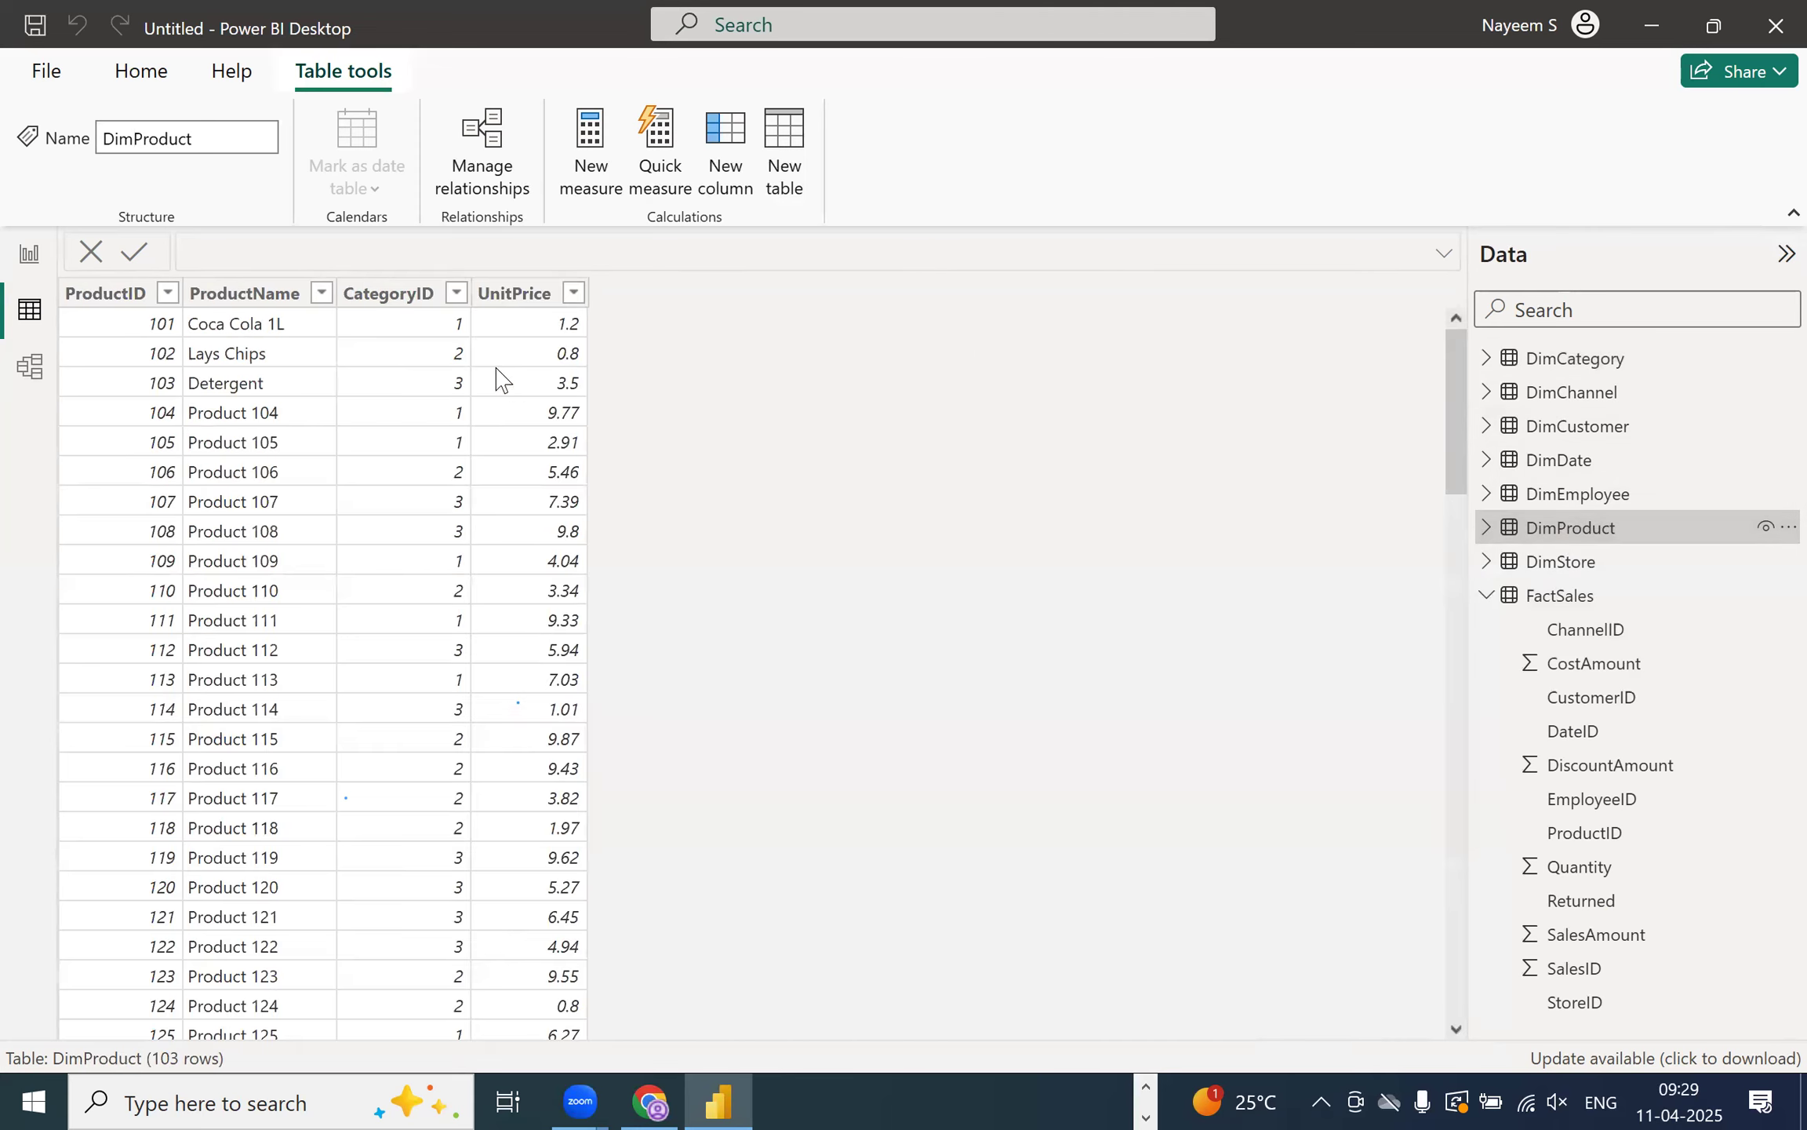
- Filter the DimProduct table to CategoryID 1 and look through the filtered products
{"action": "left_click", "coordinate": [388, 293]}
{"action": "left_click", "coordinate": [457, 292]}
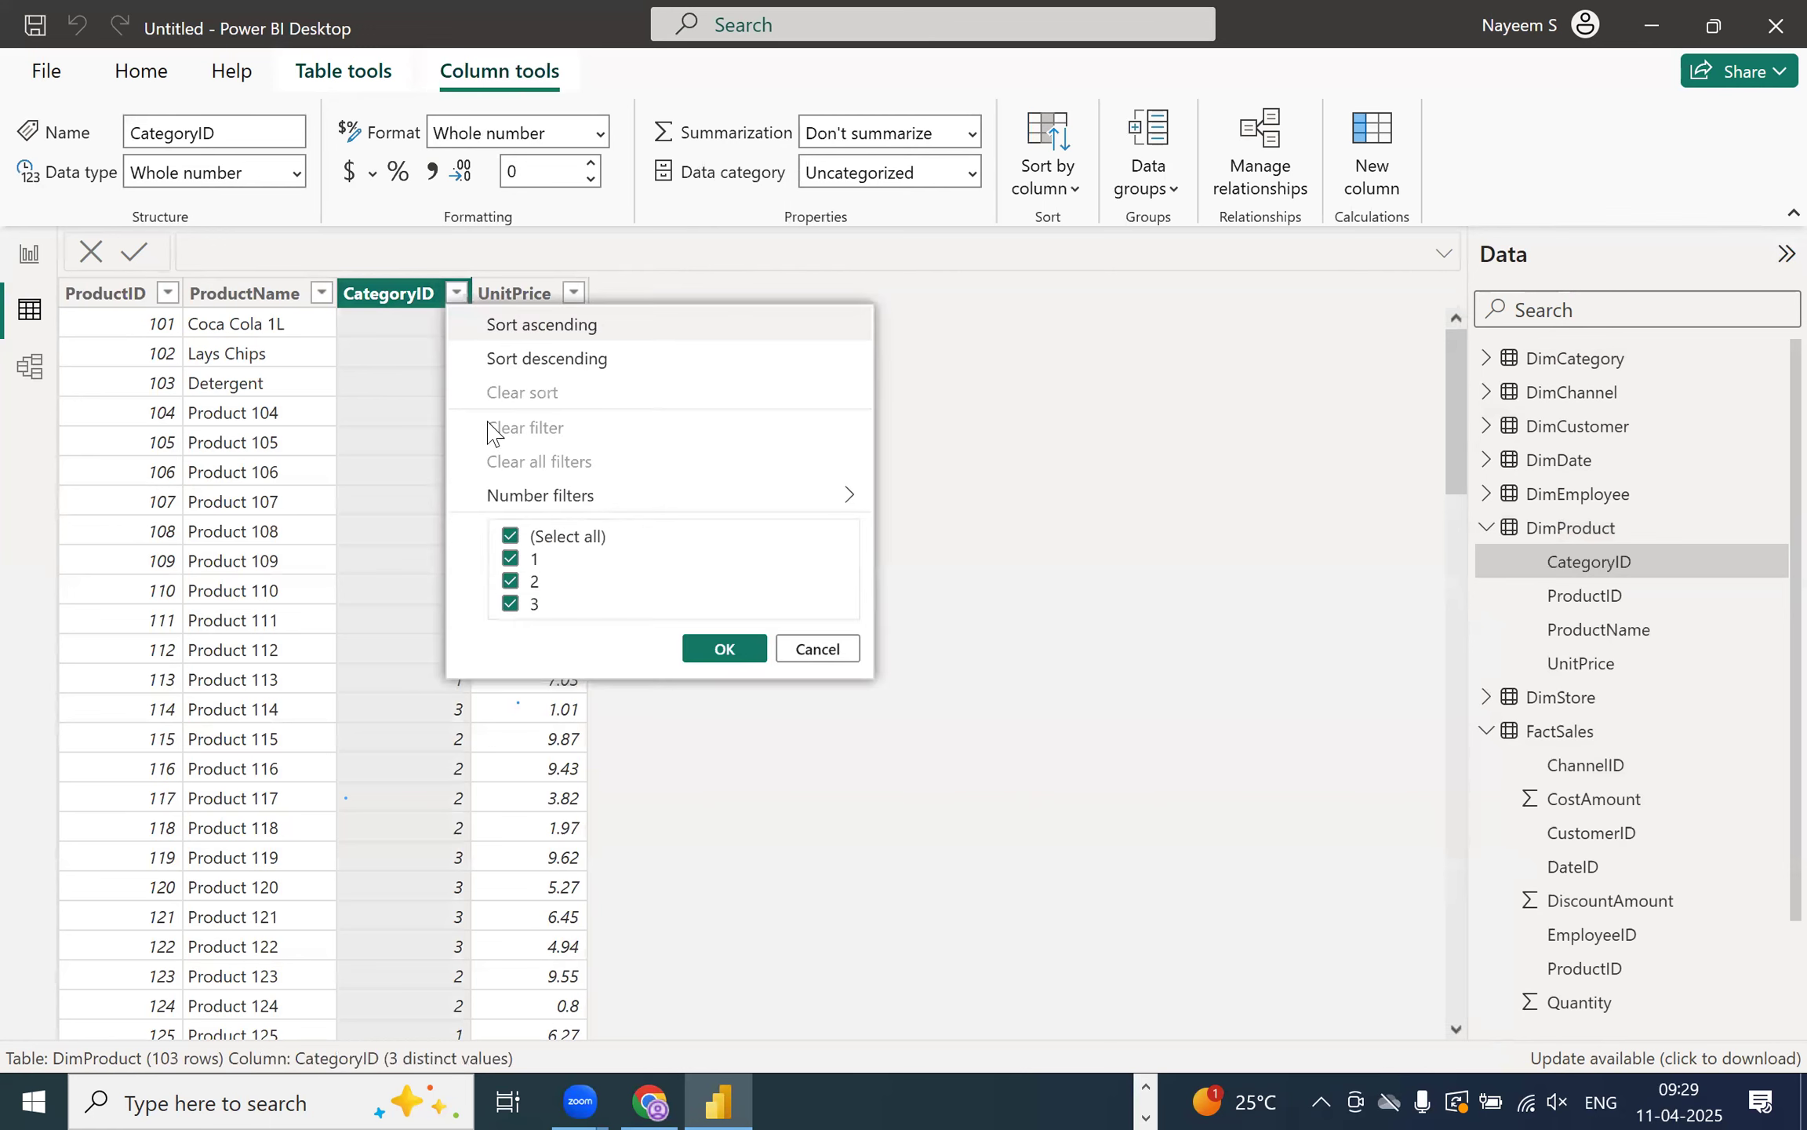
{"action": "left_click", "coordinate": [518, 537]}
{"action": "left_click", "coordinate": [524, 559]}
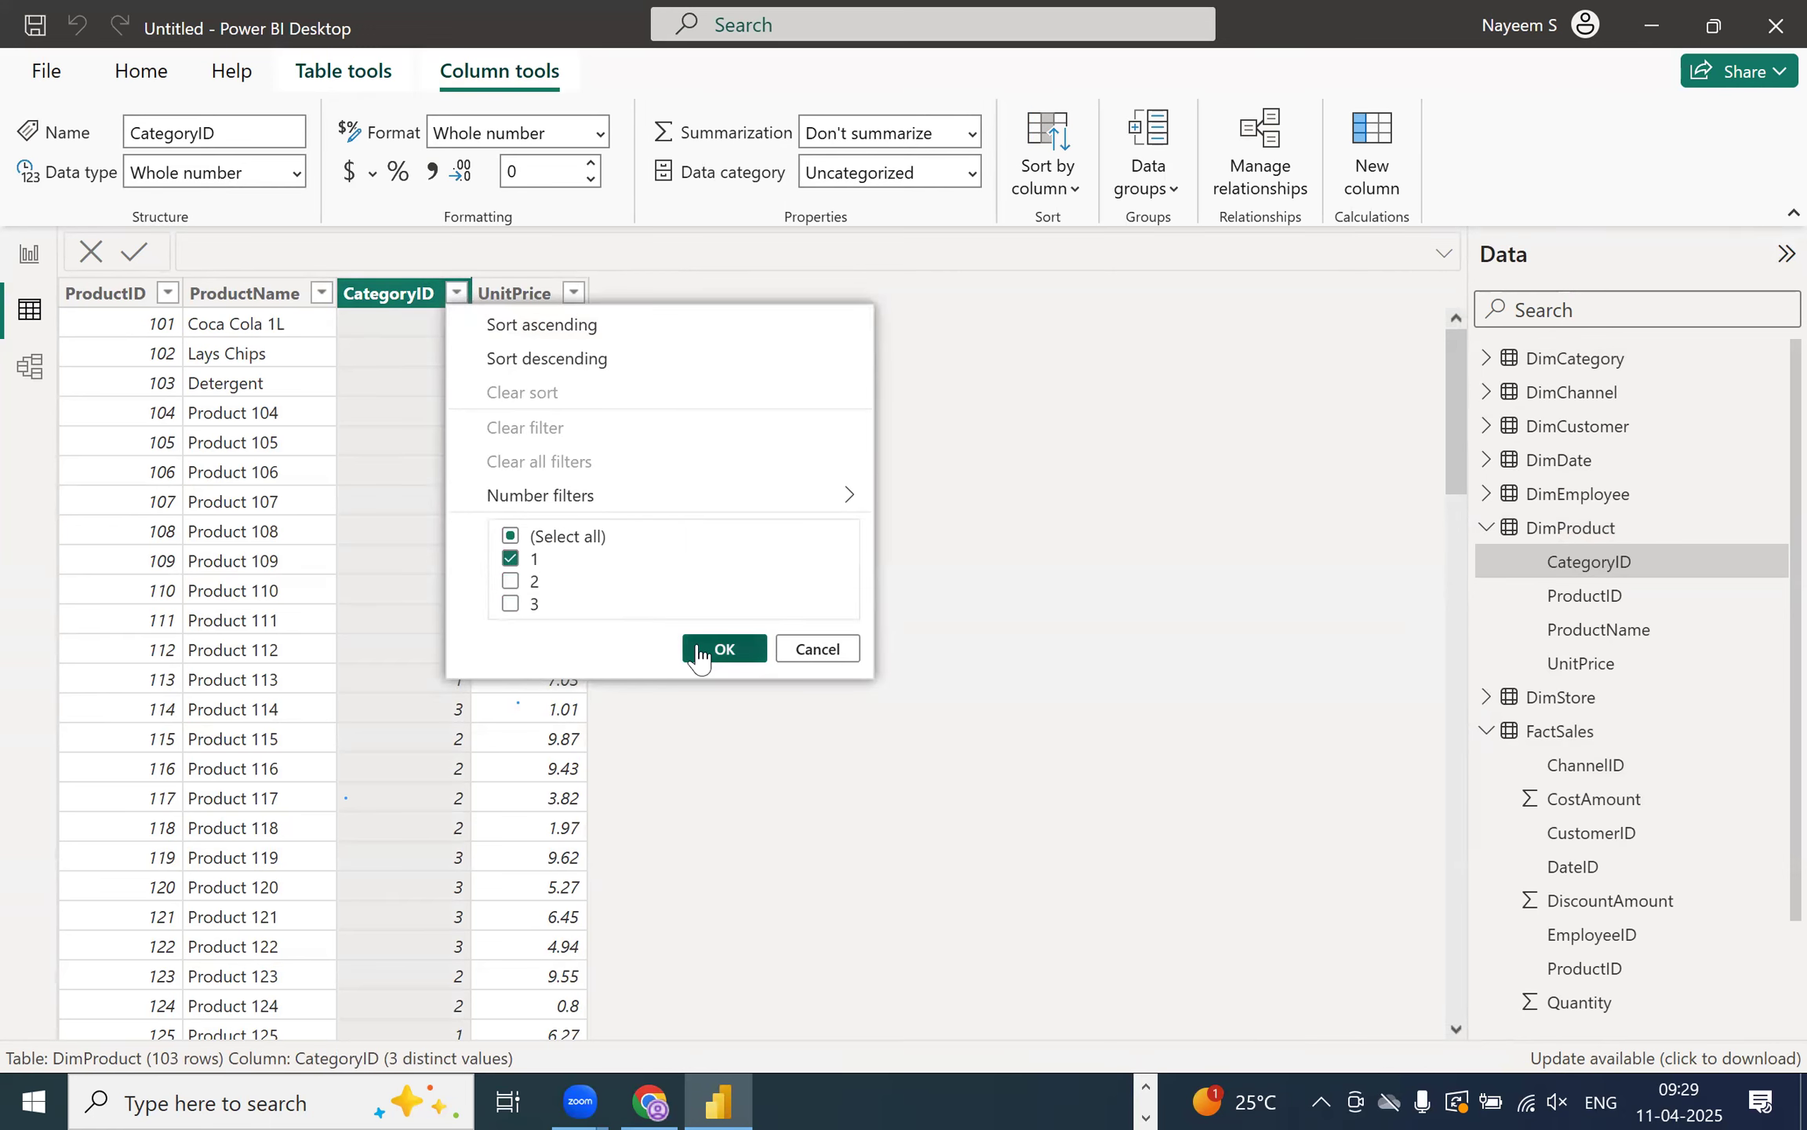
{"action": "left_click", "coordinate": [710, 649]}
{"action": "scroll", "coordinate": [461, 527], "scroll_direction": "down", "scroll_amount": 3}
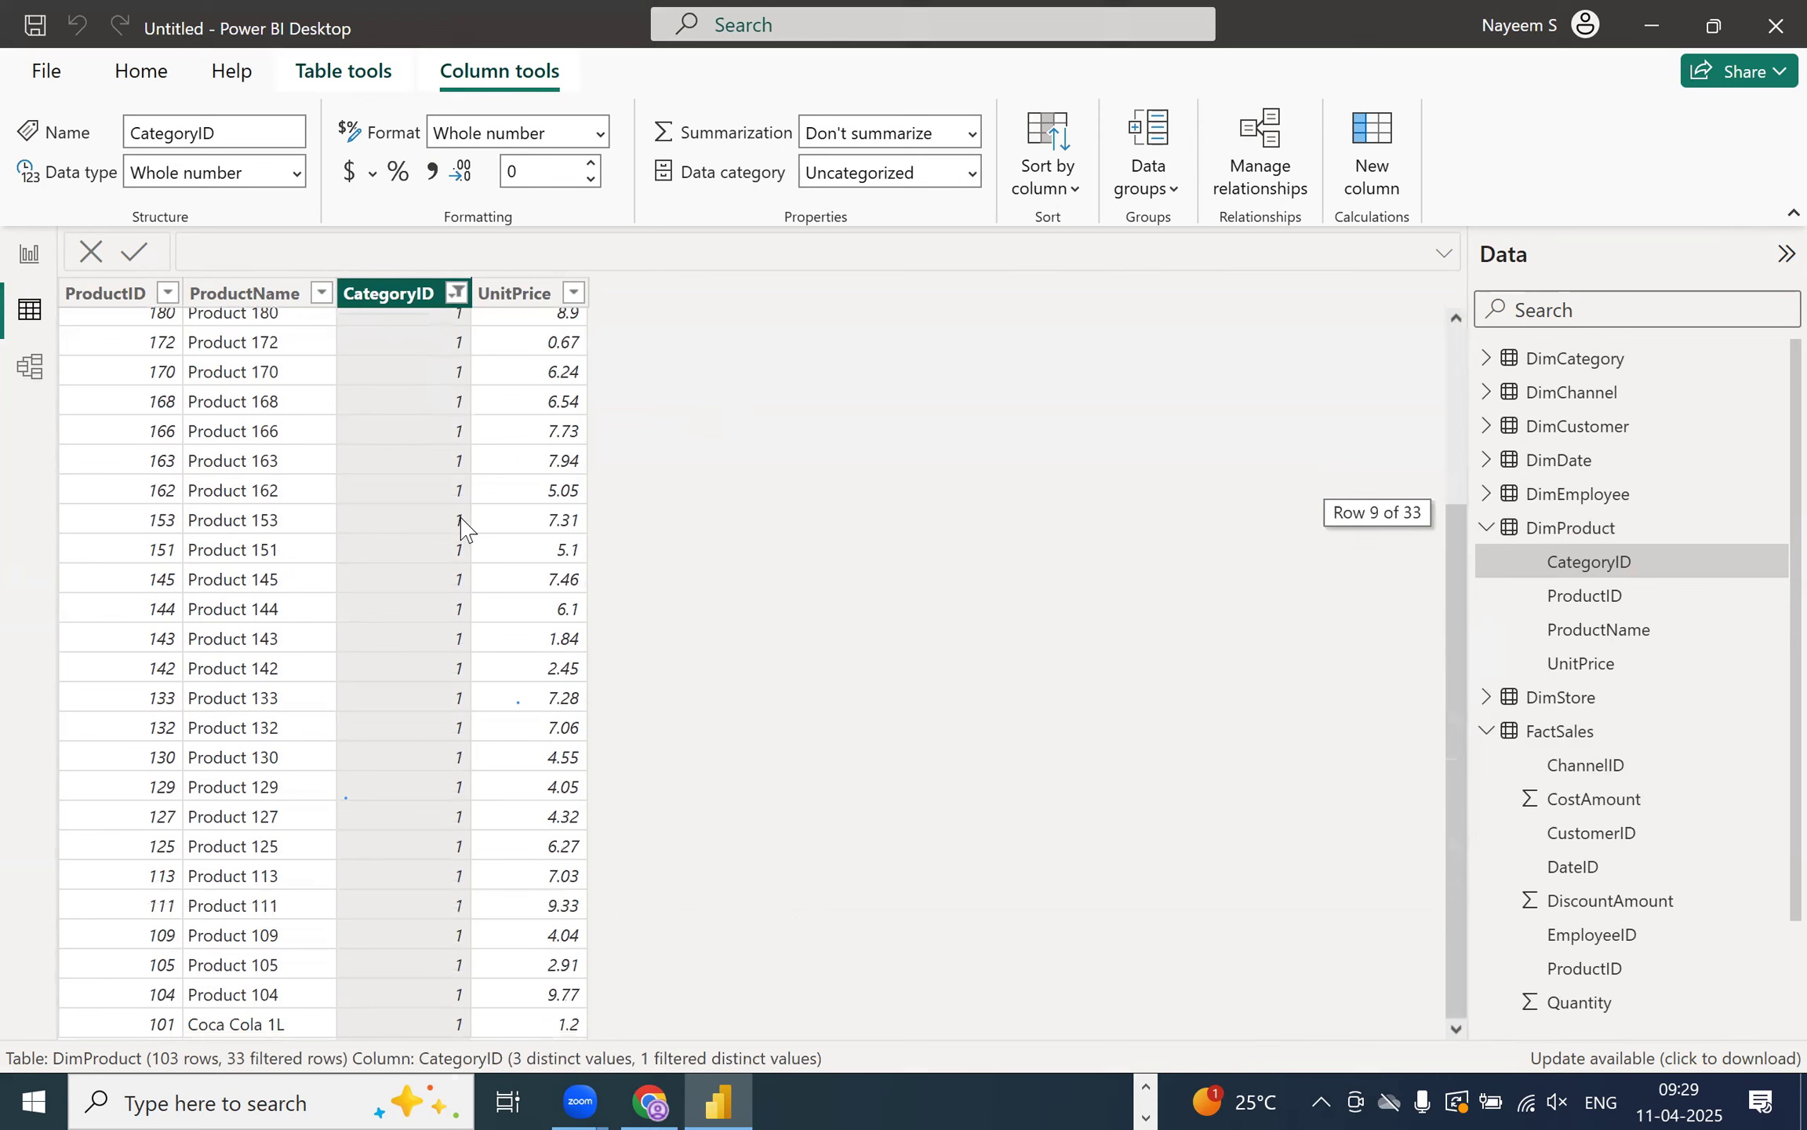
{"action": "scroll", "coordinate": [451, 691], "scroll_direction": "up", "scroll_amount": 3}
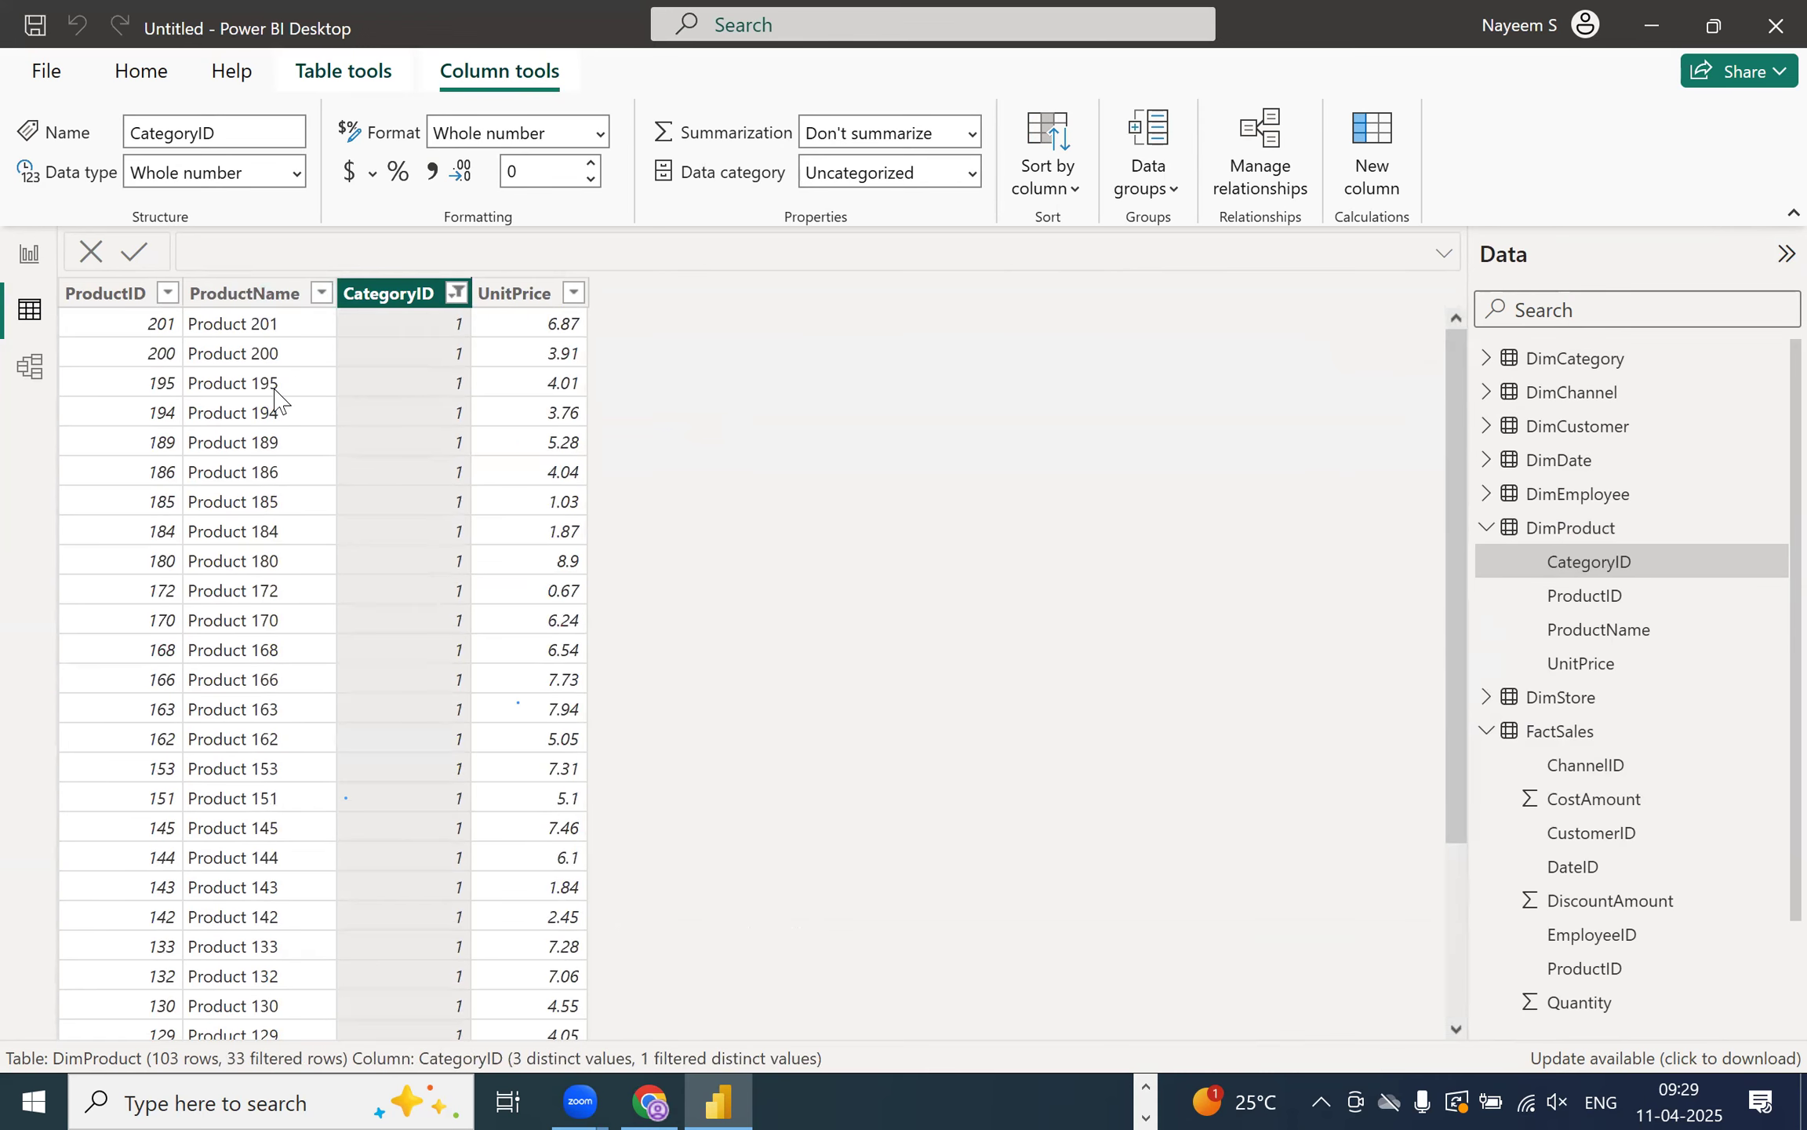
{"action": "scroll", "coordinate": [279, 553], "scroll_direction": "down", "scroll_amount": 3}
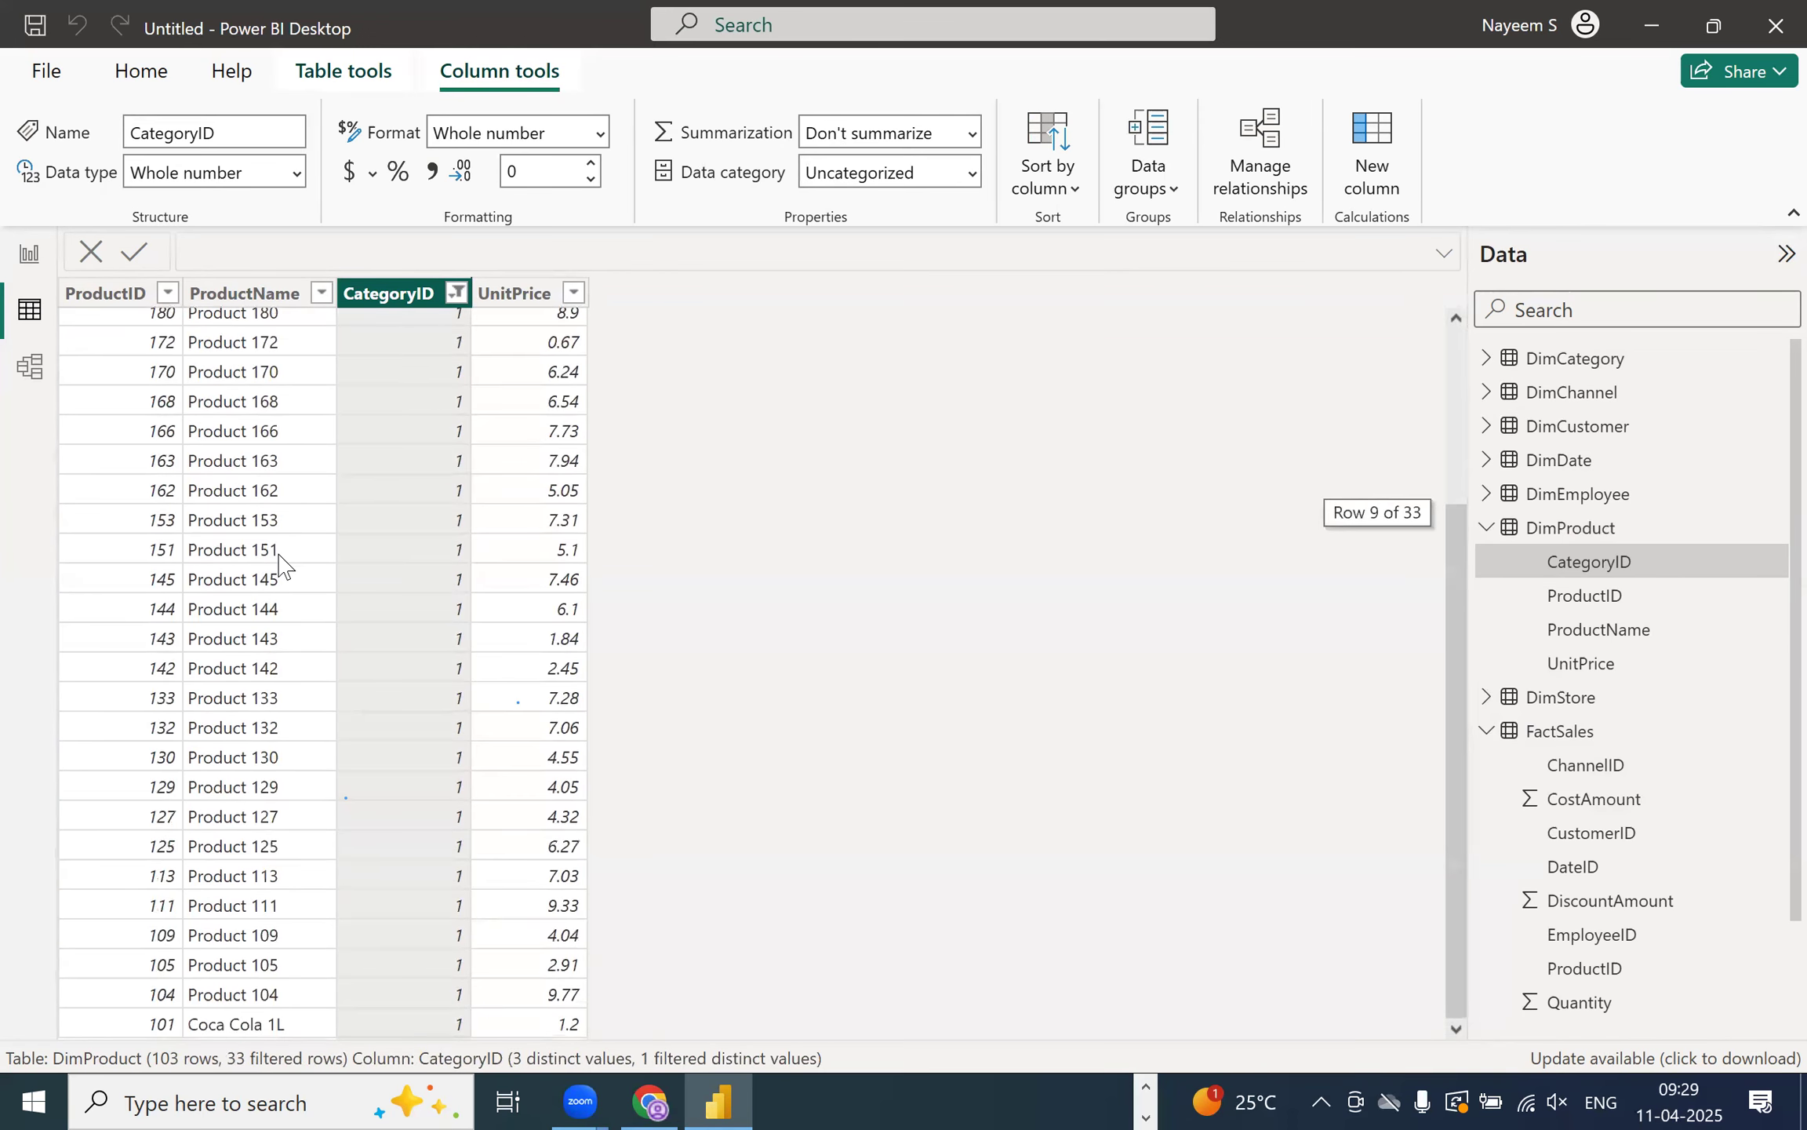
{"action": "scroll", "coordinate": [279, 553], "scroll_direction": "up", "scroll_amount": 3}
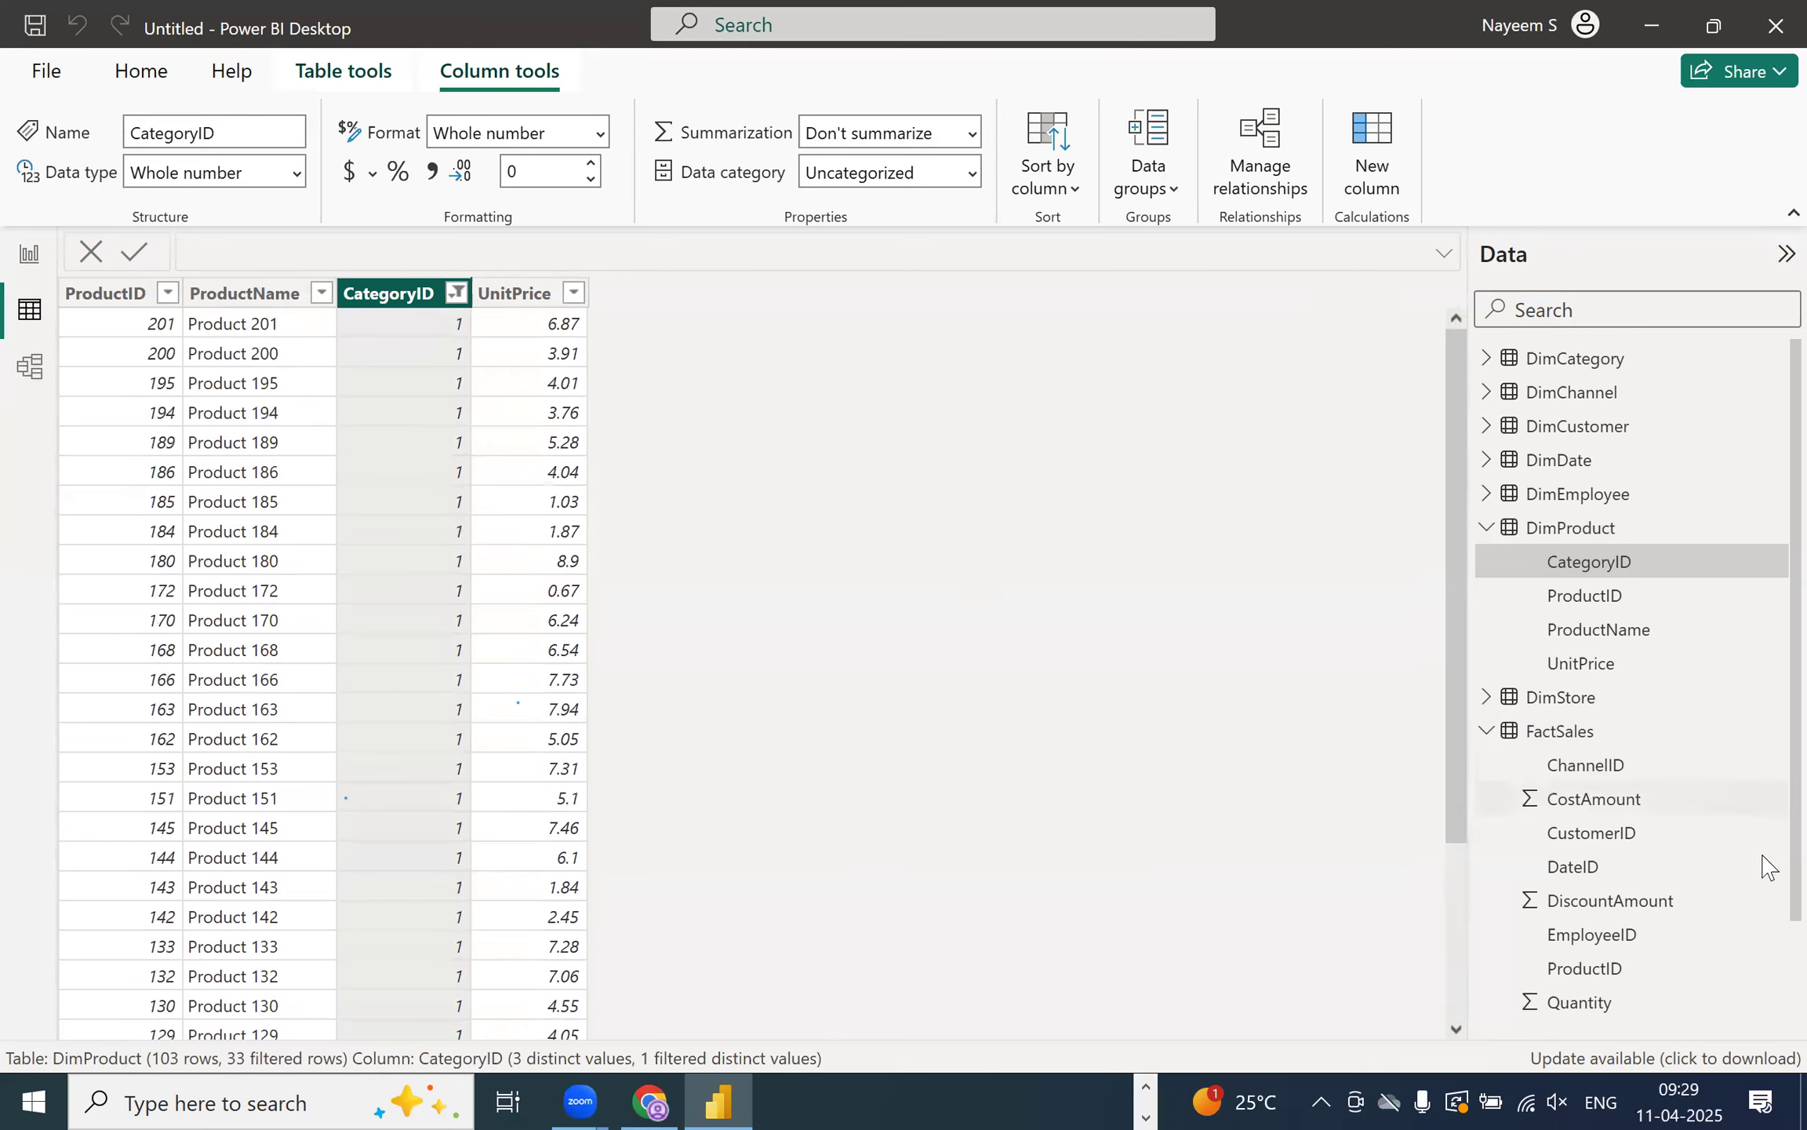
- Collapse the FactSales field list and compare the filtered DimProduct rows with the FactSales table
{"action": "left_click", "coordinate": [1486, 732]}
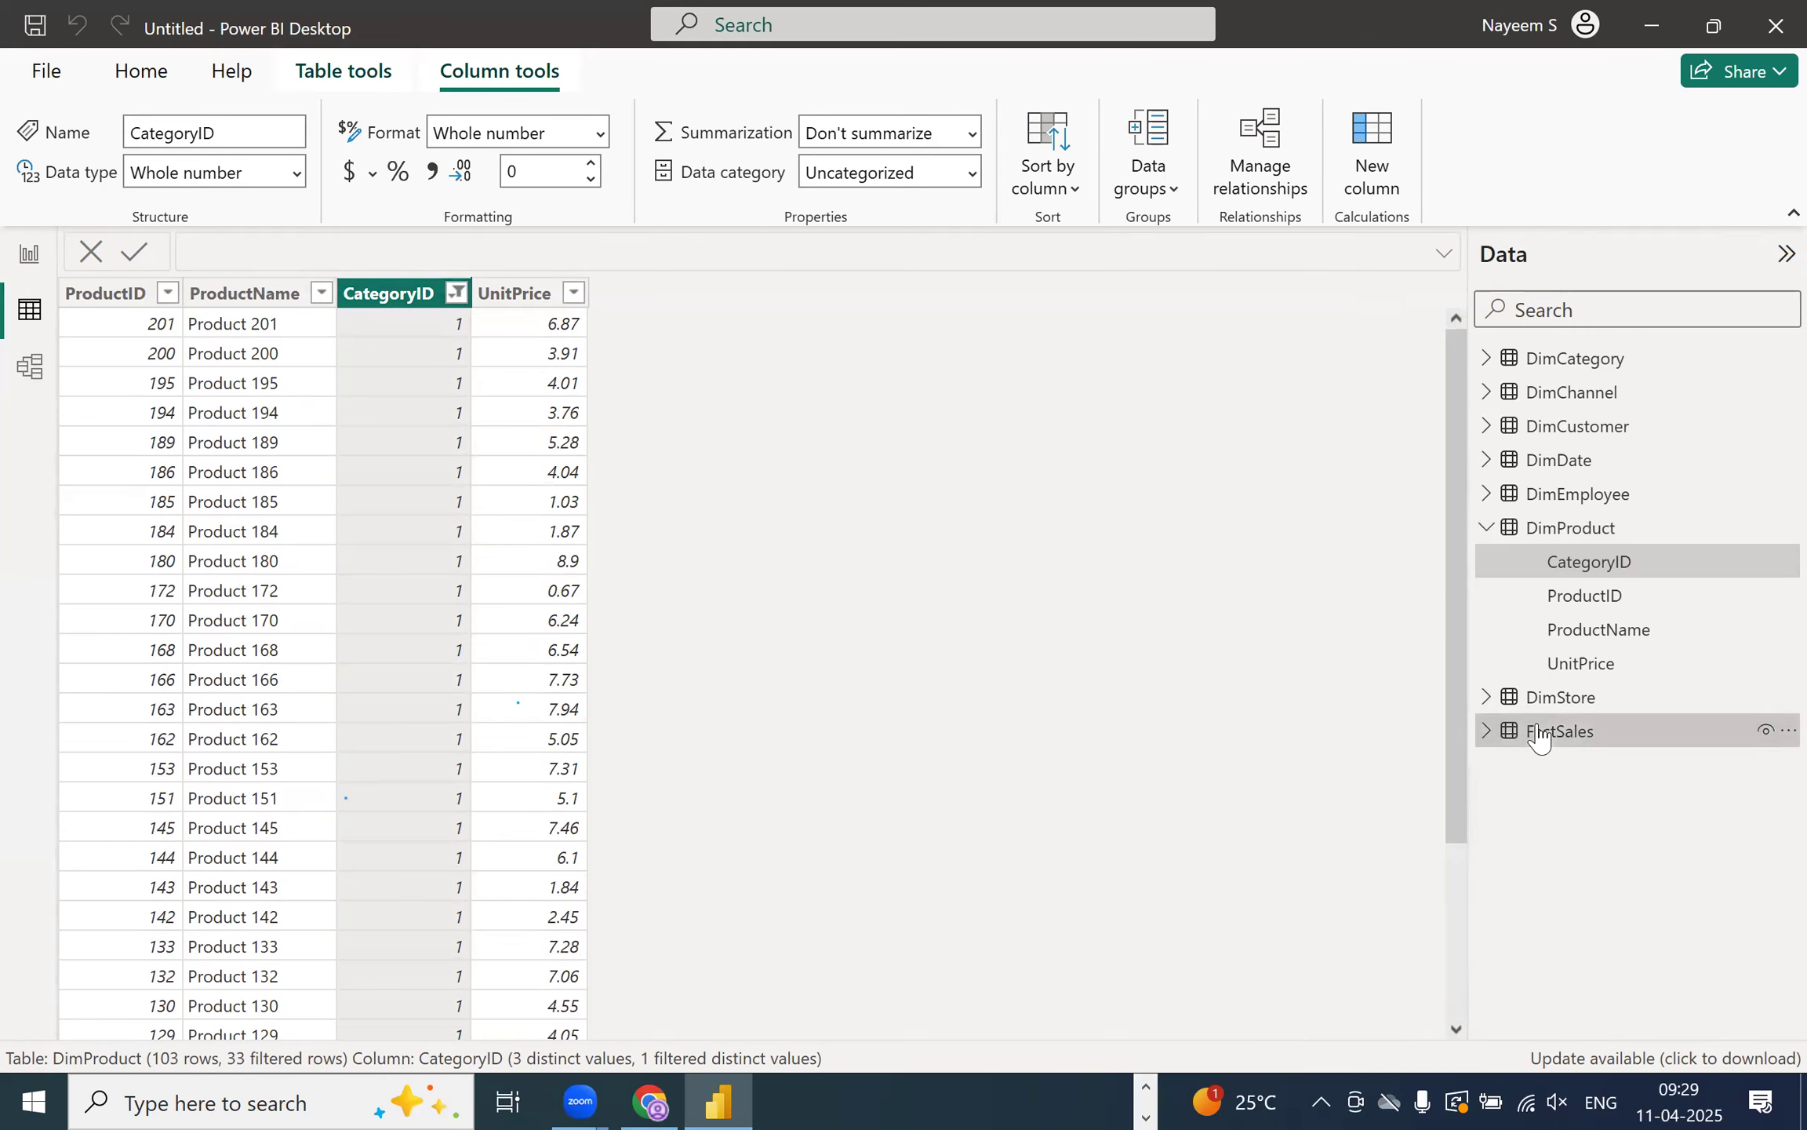
{"action": "left_click", "coordinate": [1508, 744]}
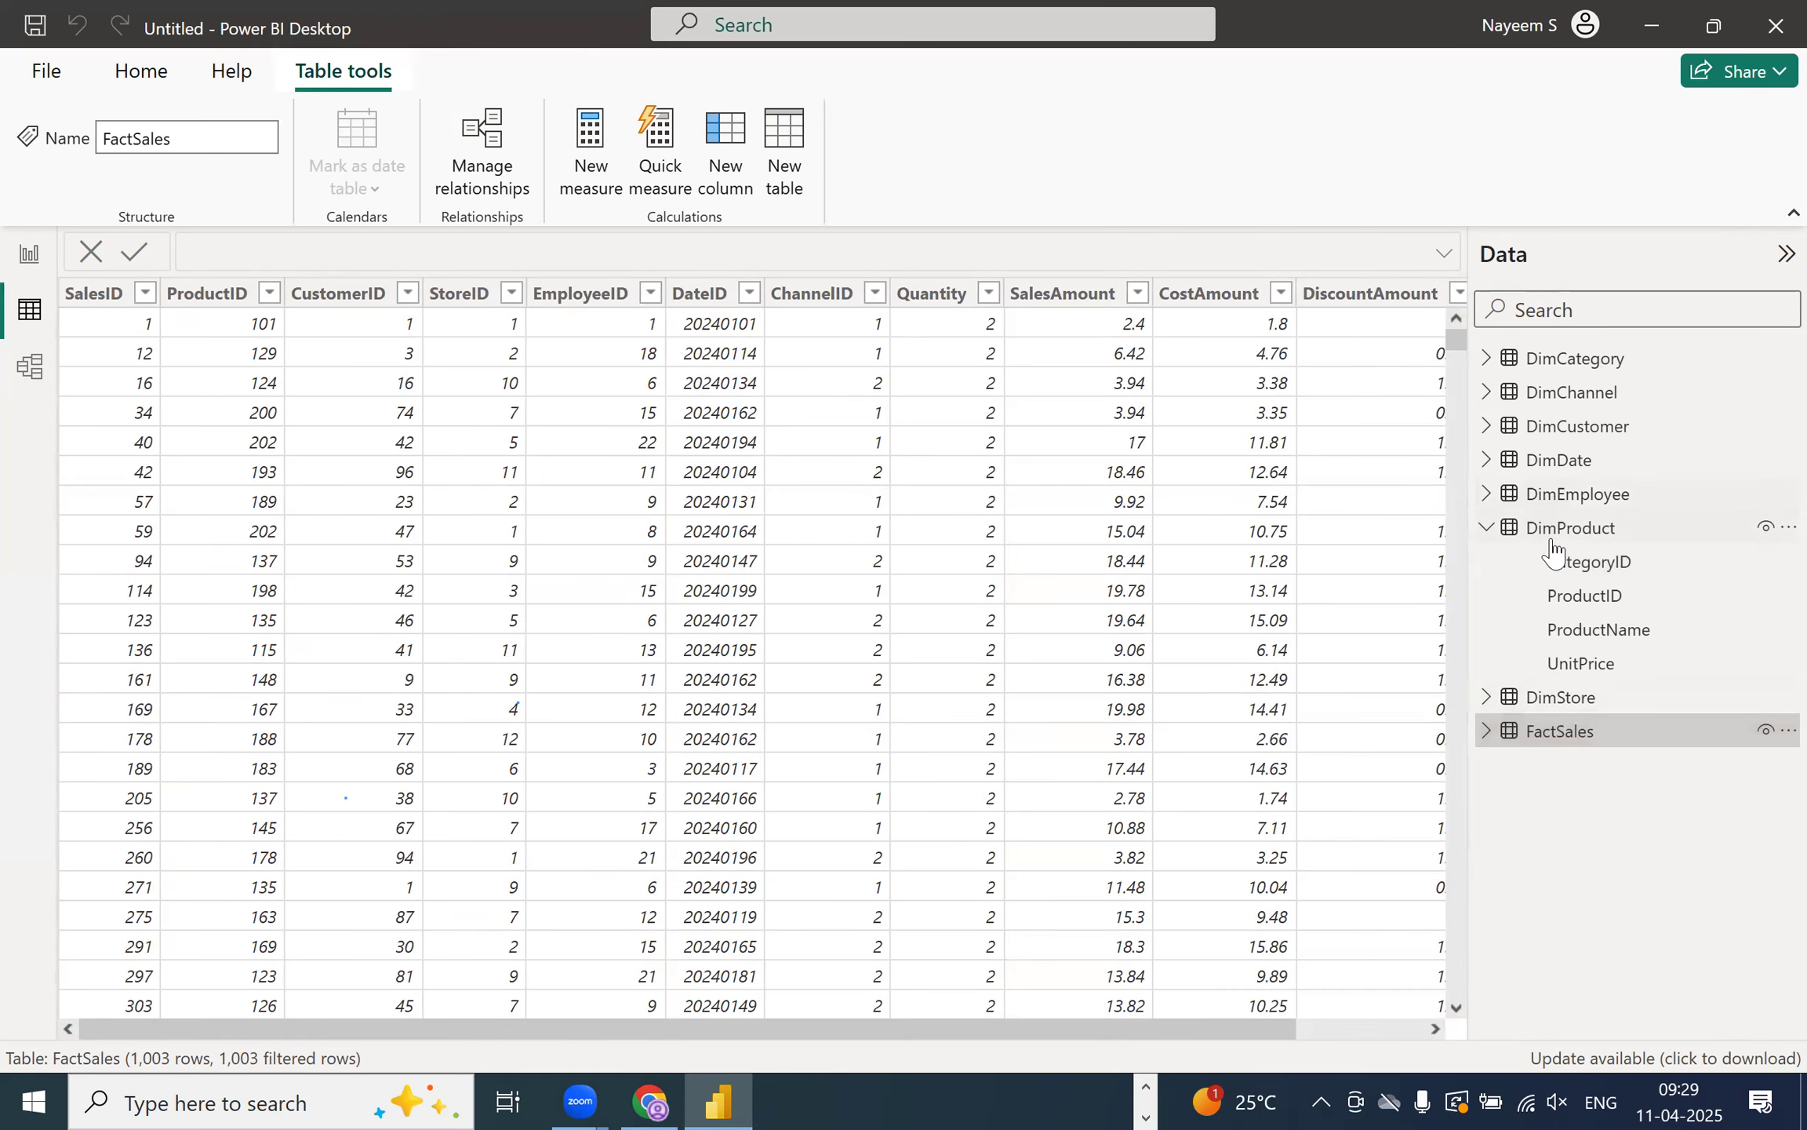
{"action": "left_click", "coordinate": [1603, 573]}
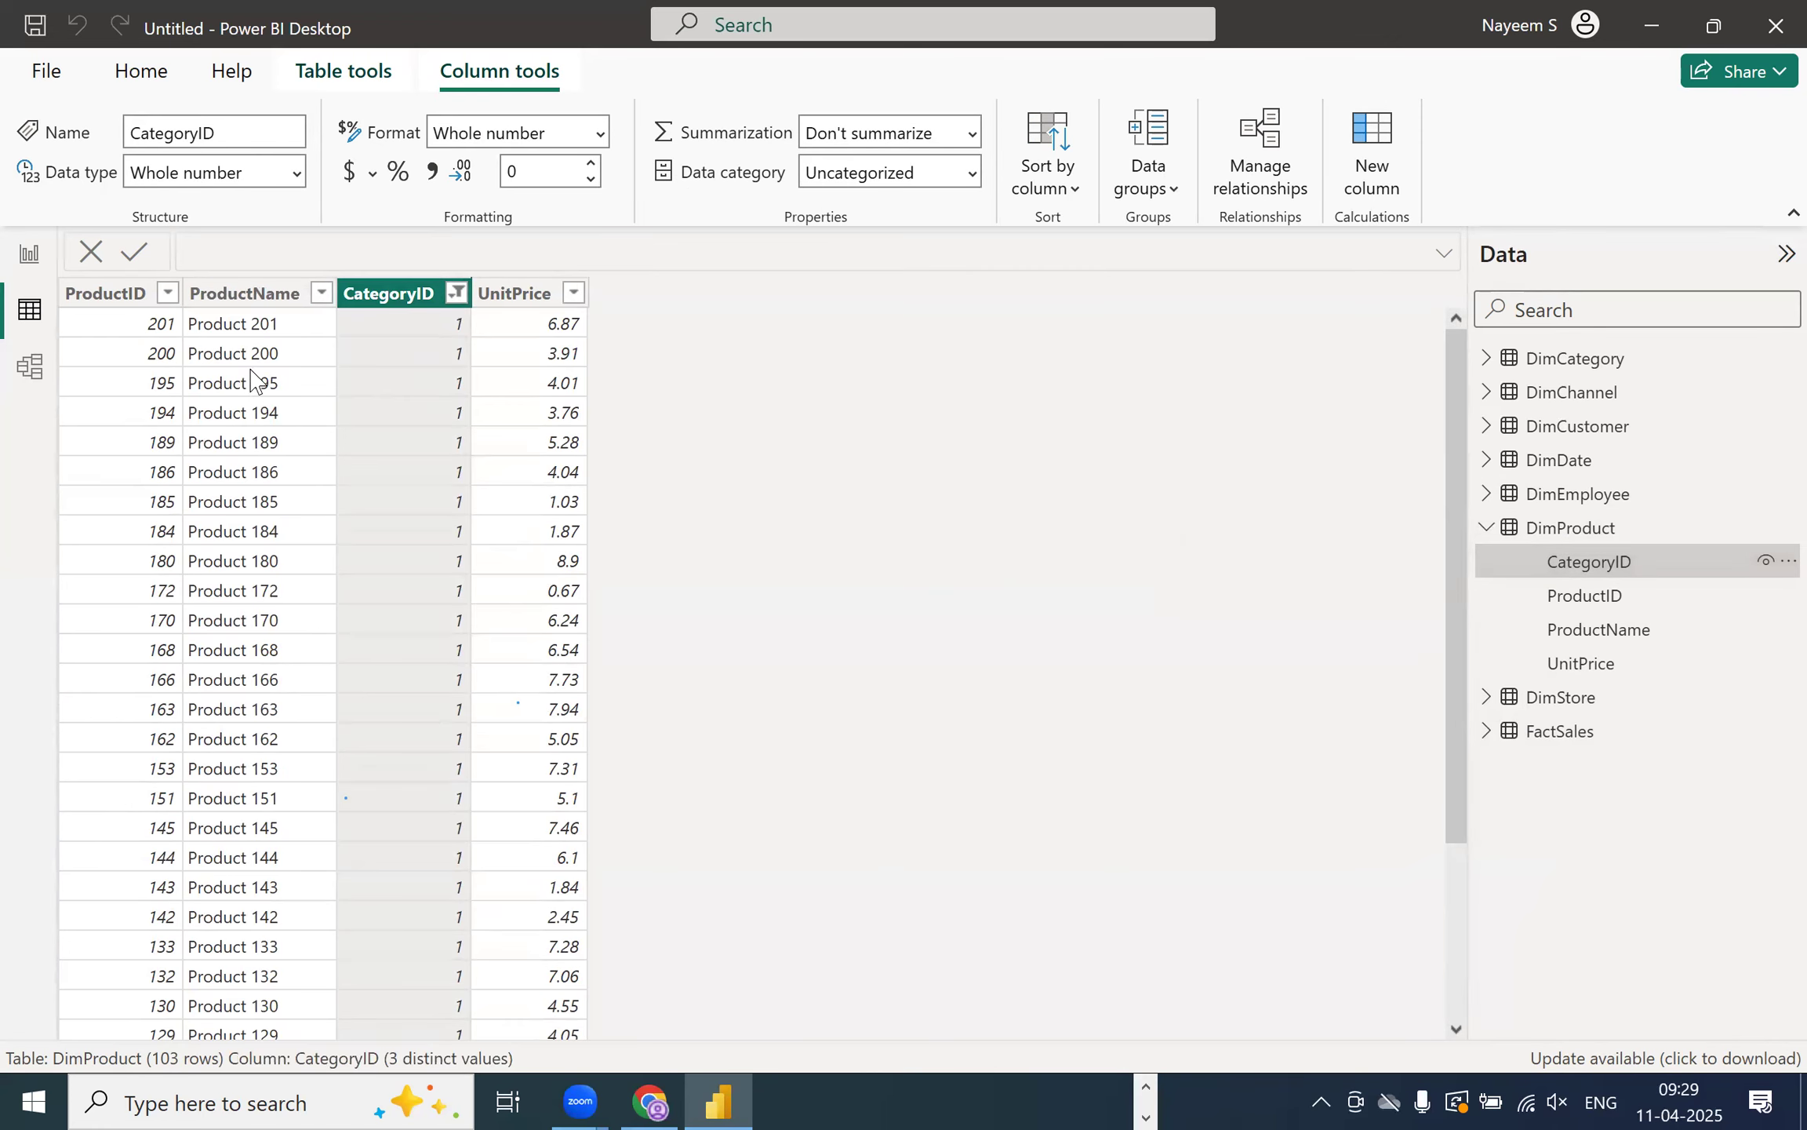
{"action": "scroll", "coordinate": [255, 380], "scroll_direction": "down", "scroll_amount": 3}
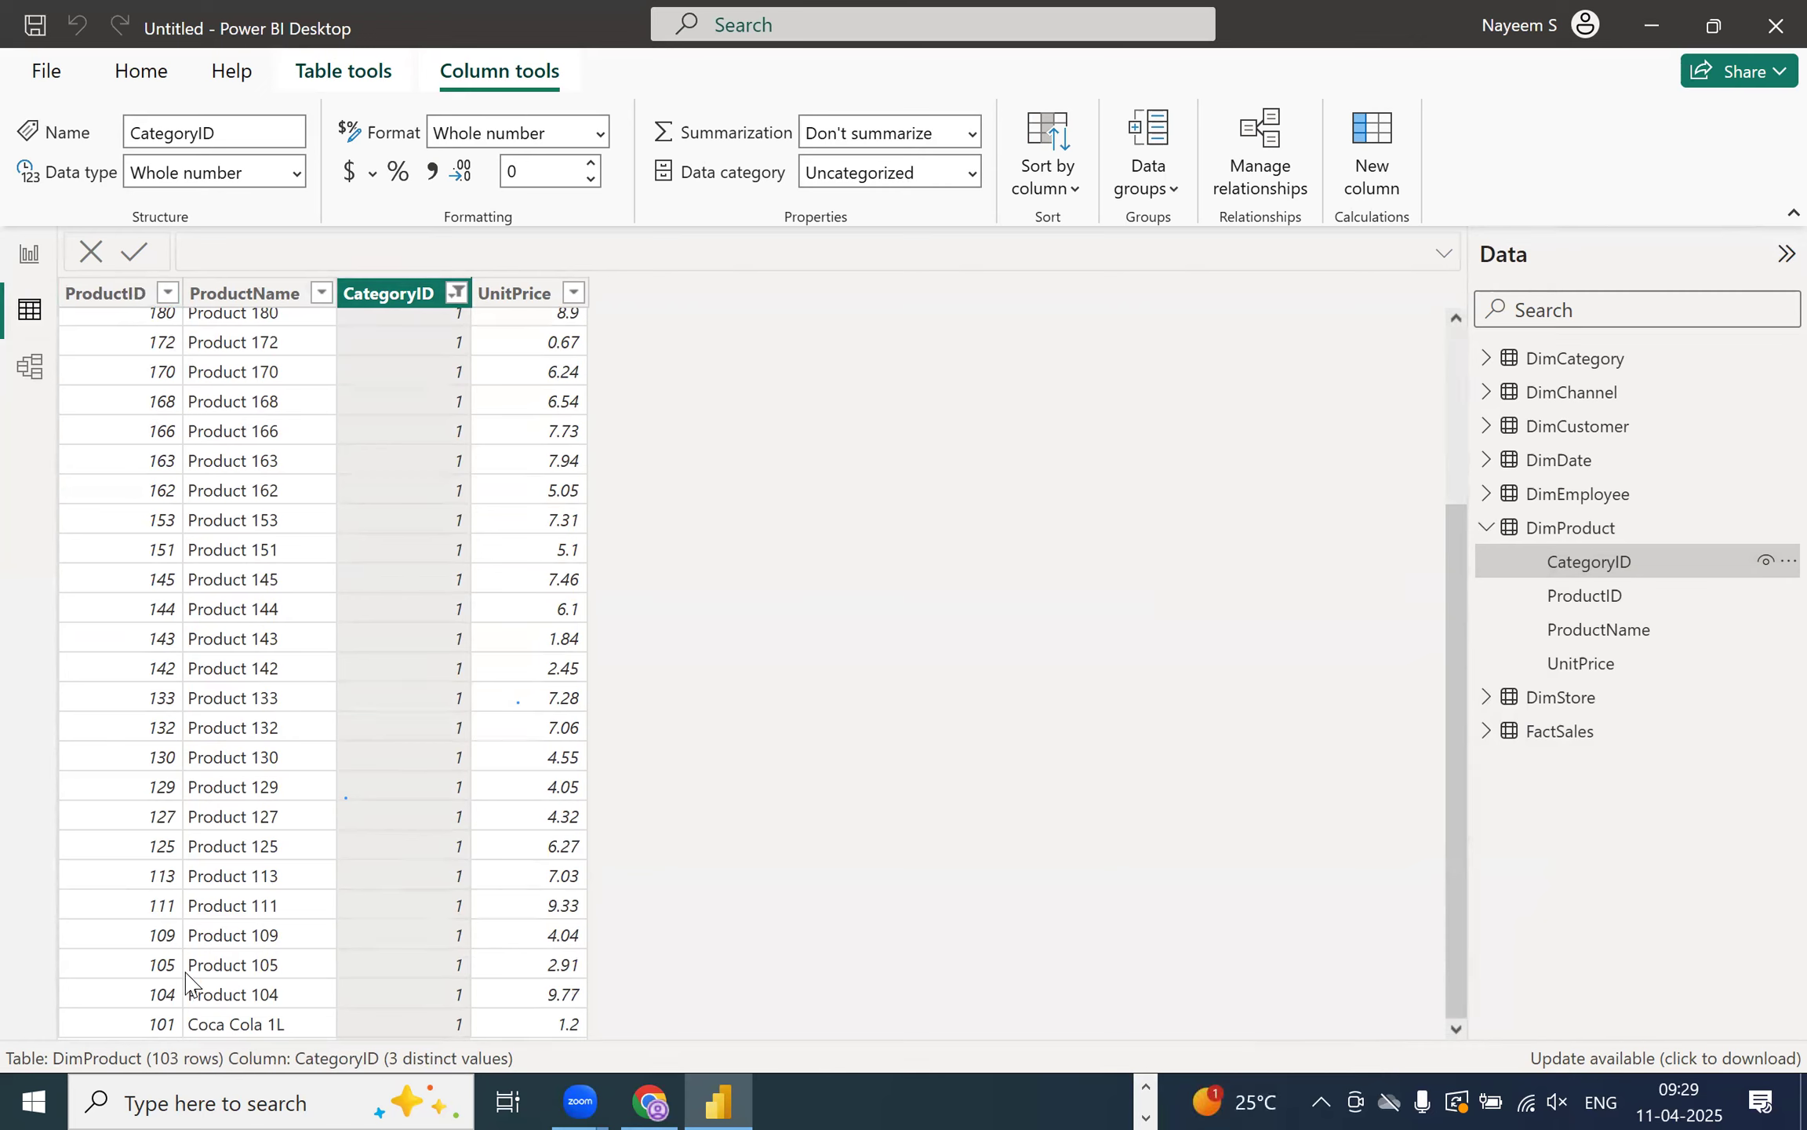
{"action": "left_click", "coordinate": [1522, 736]}
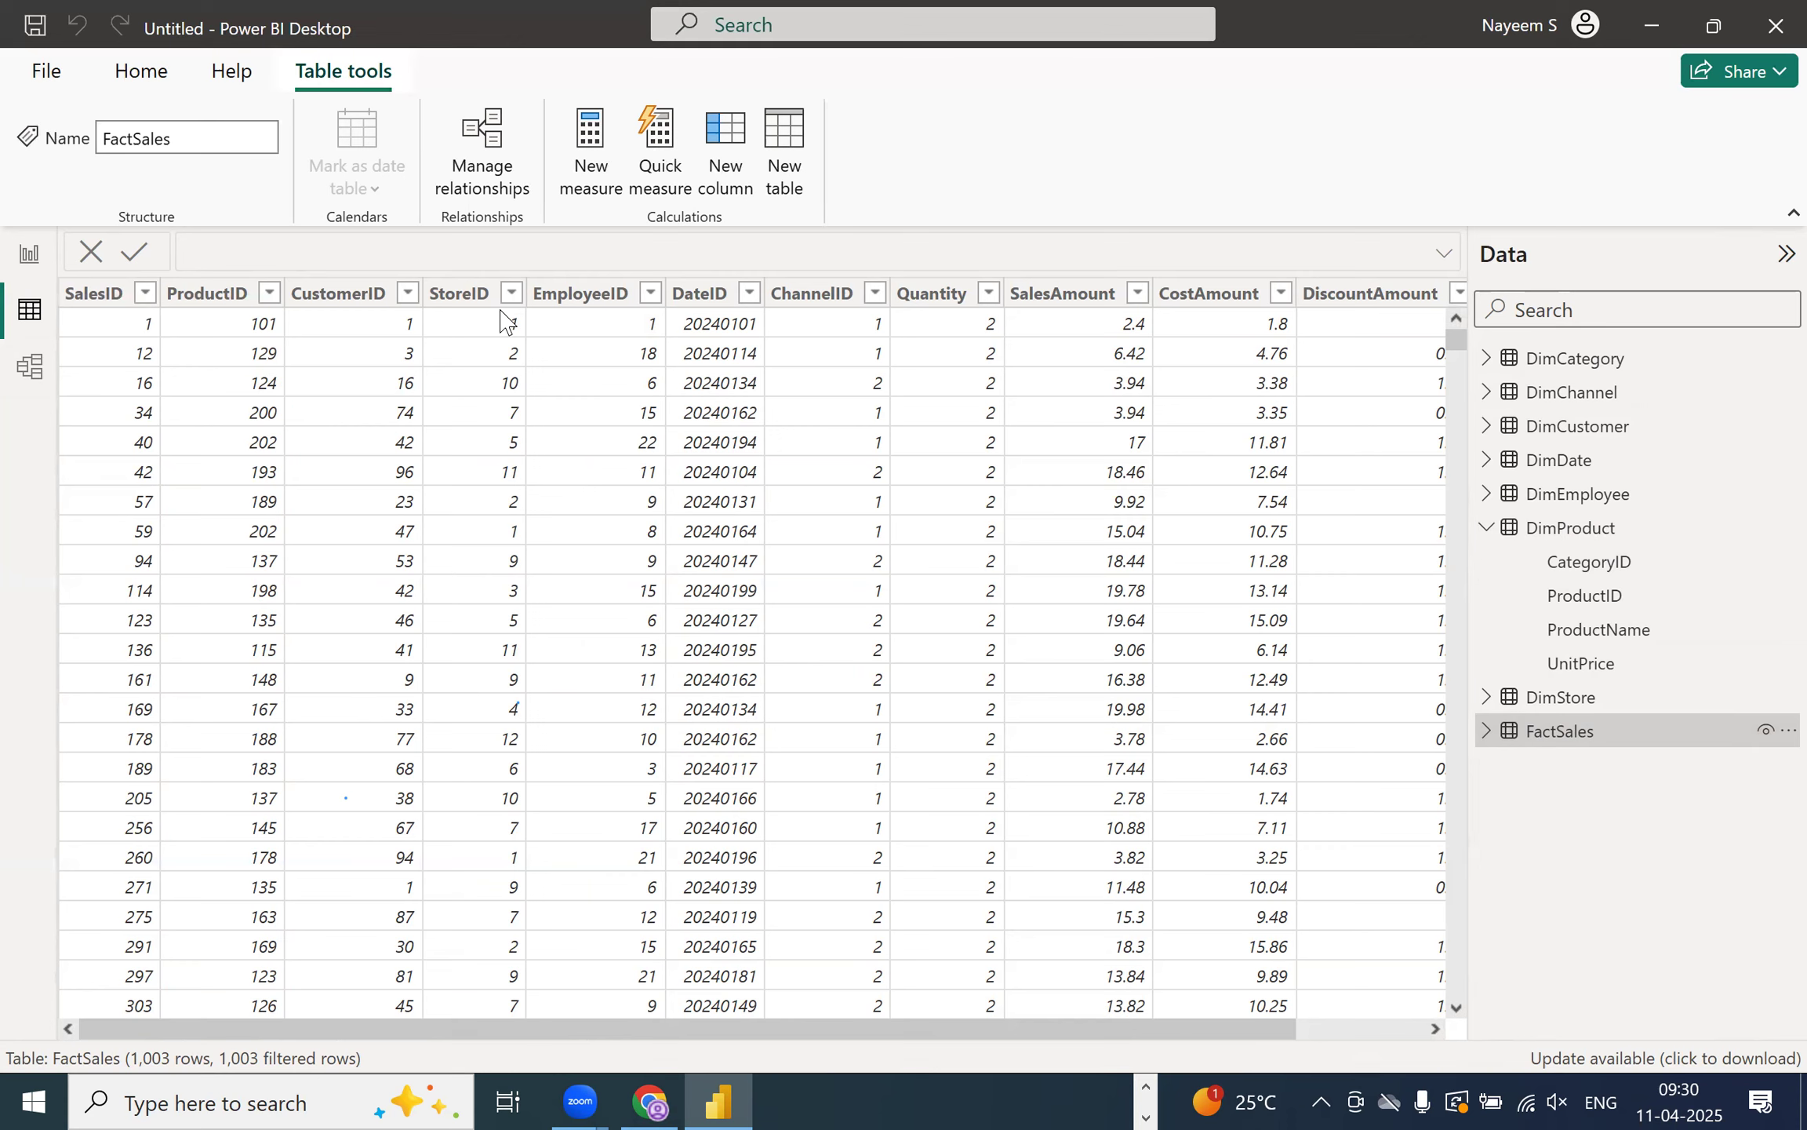
- Relate CategoryID of DimCategory to CategoryID of DimProduct in the model diagram and review the relationships around FactSales
{"action": "left_click", "coordinate": [29, 365]}
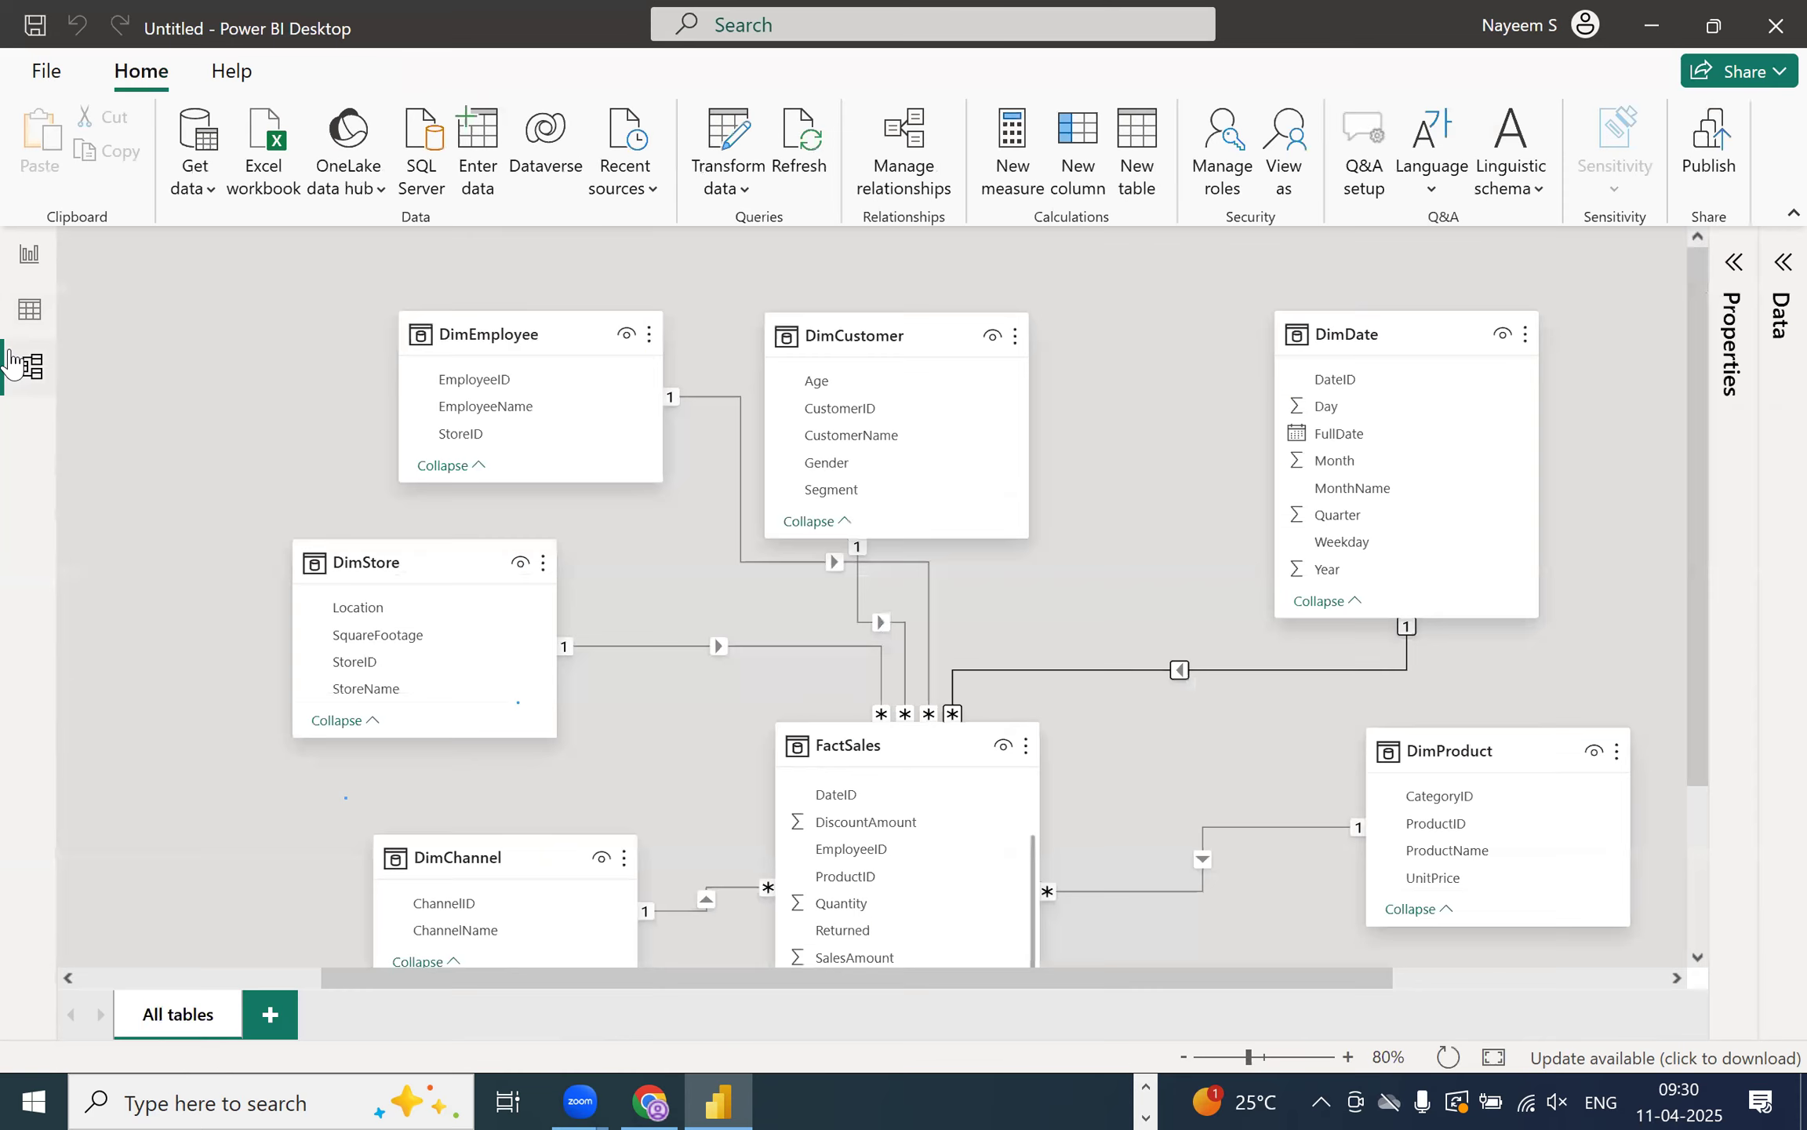
{"action": "scroll", "coordinate": [1306, 597], "scroll_direction": "down", "scroll_amount": 5}
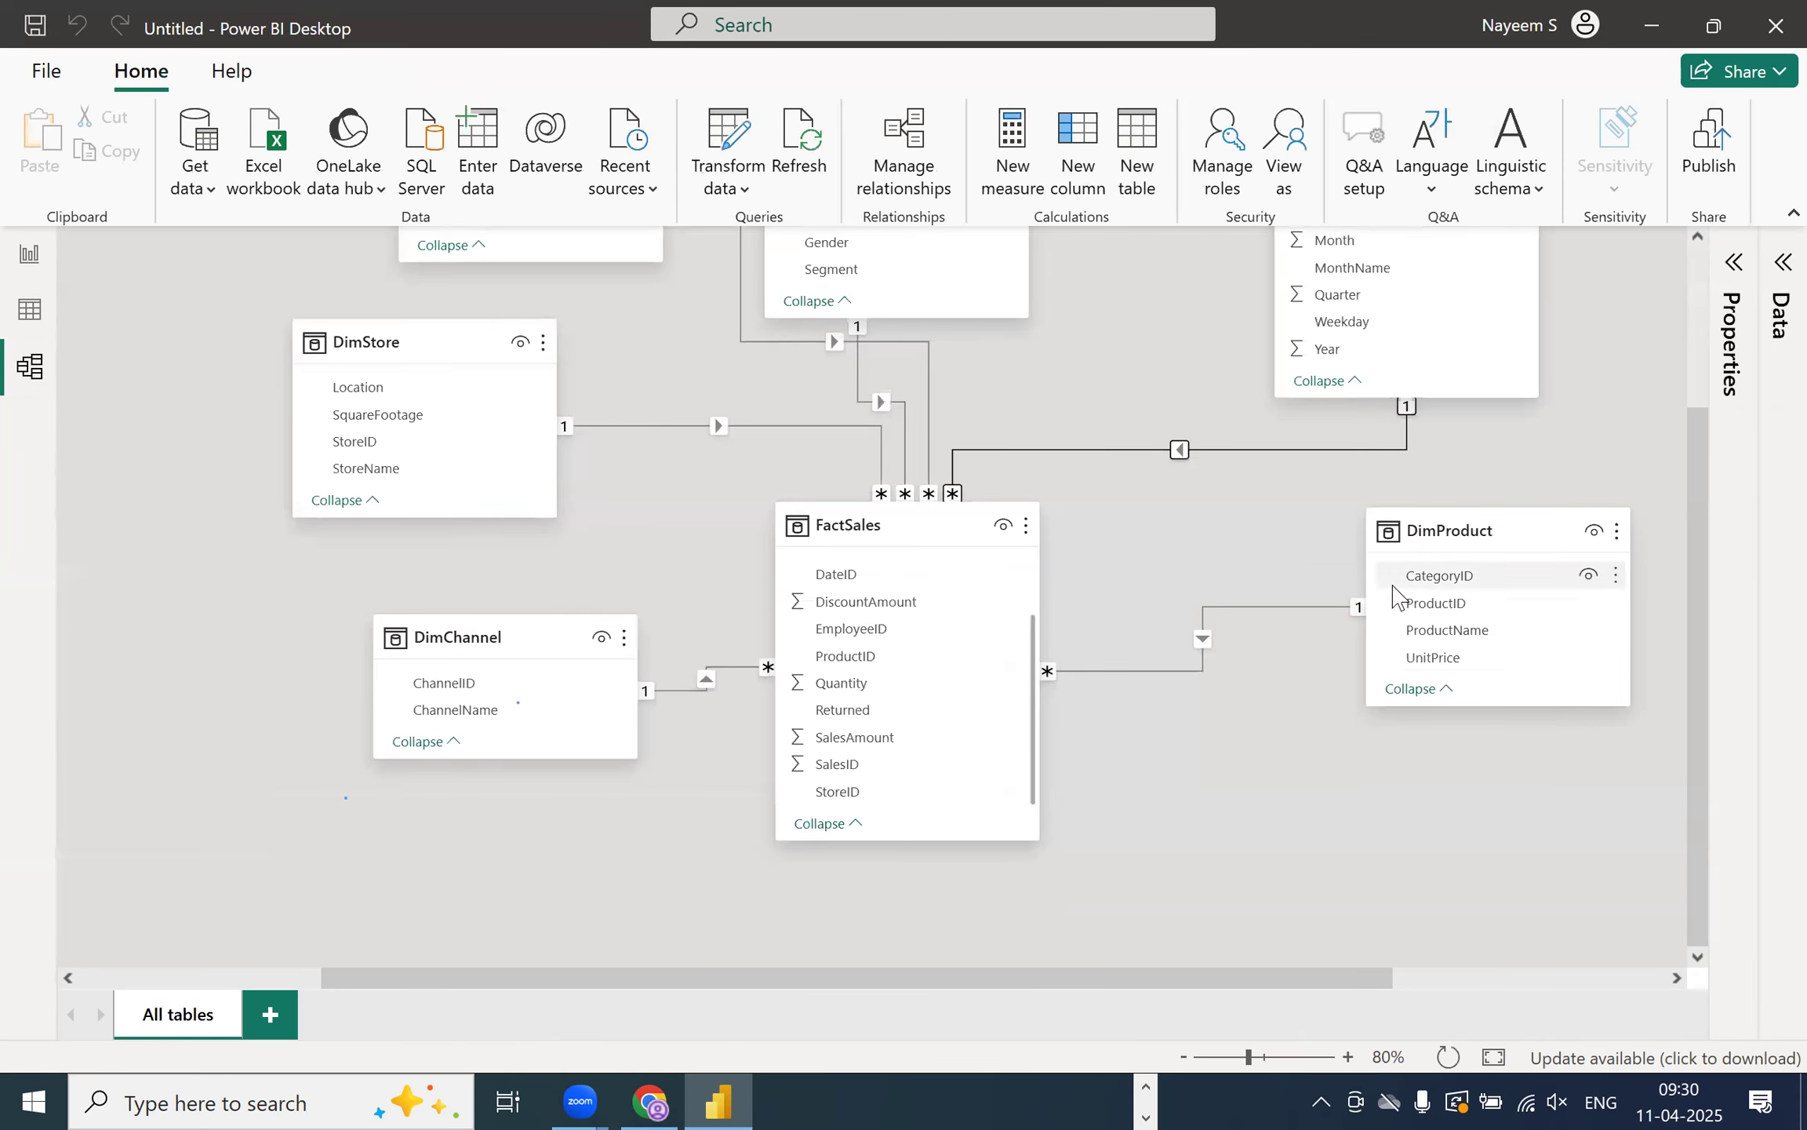
{"action": "mouse_move", "coordinate": [1464, 541]}
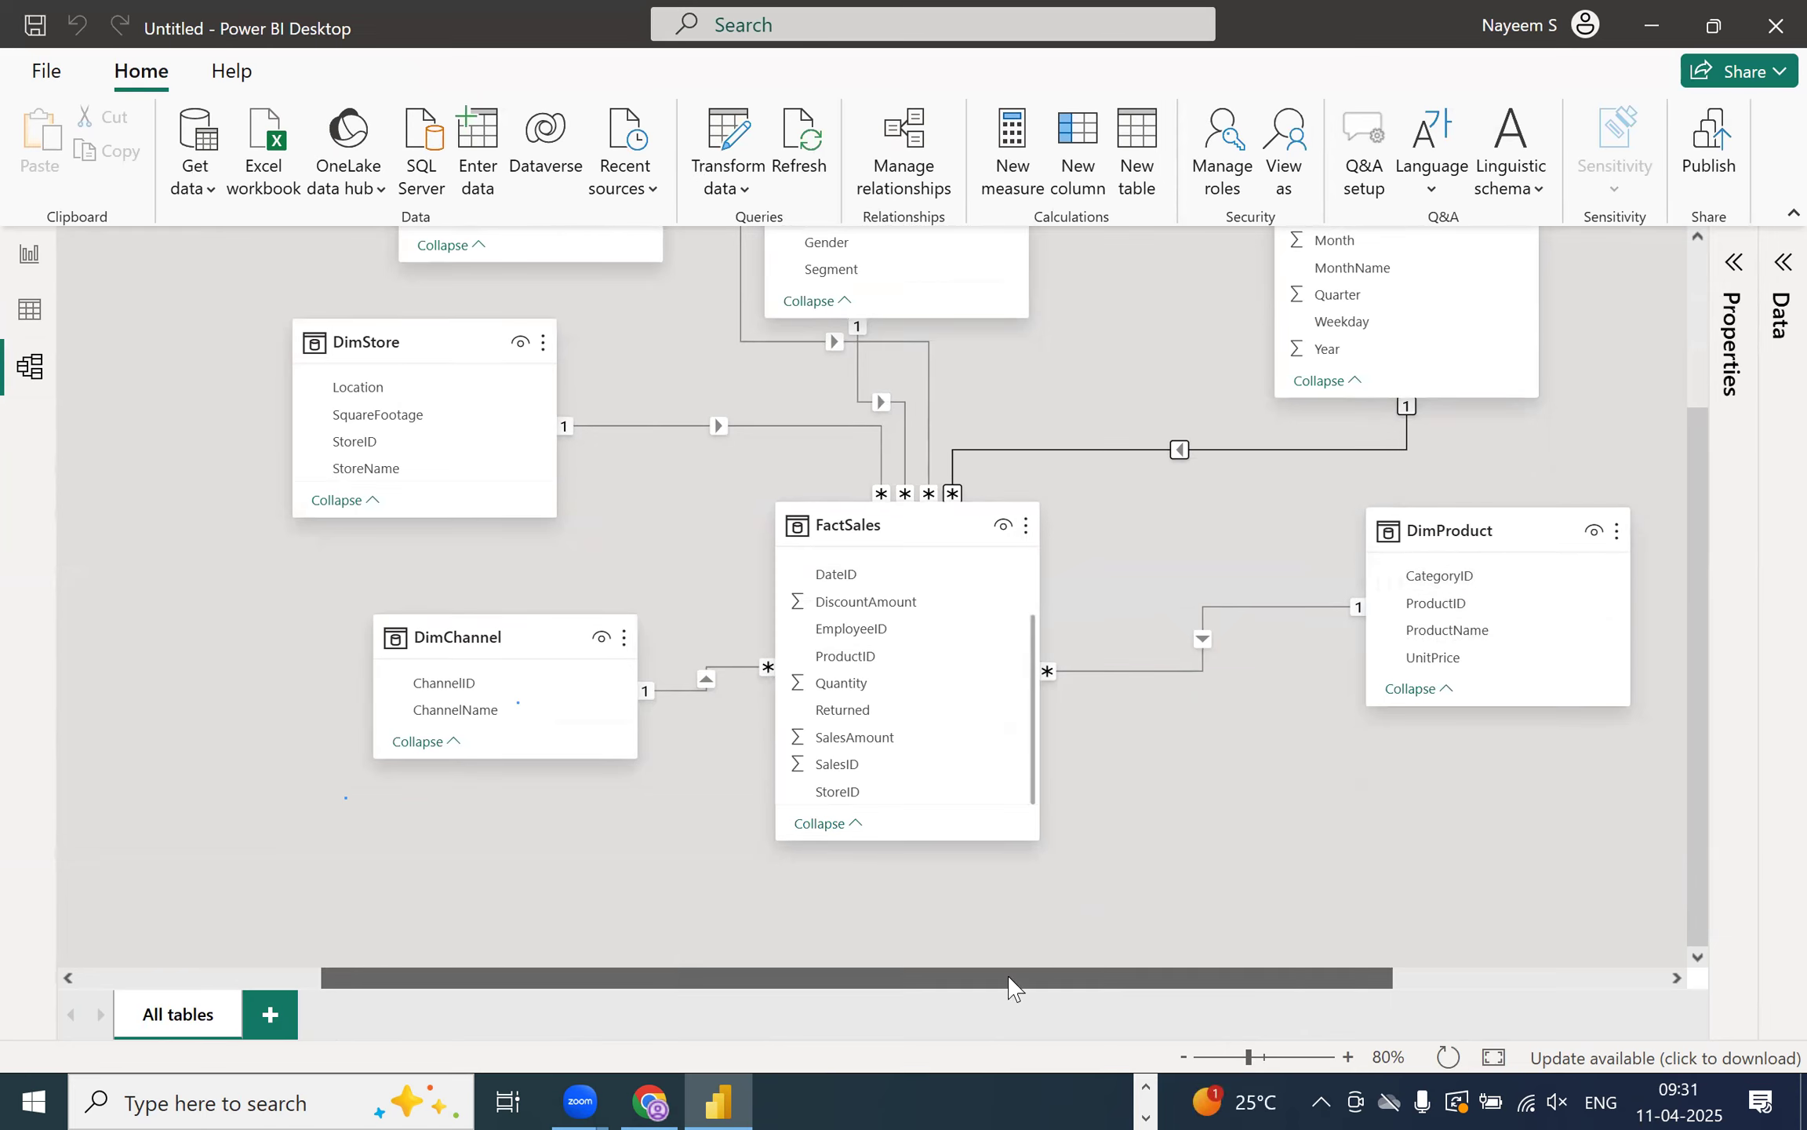
{"action": "left_click_drag", "start_coordinate": [1012, 981], "coordinate": [1349, 1008]}
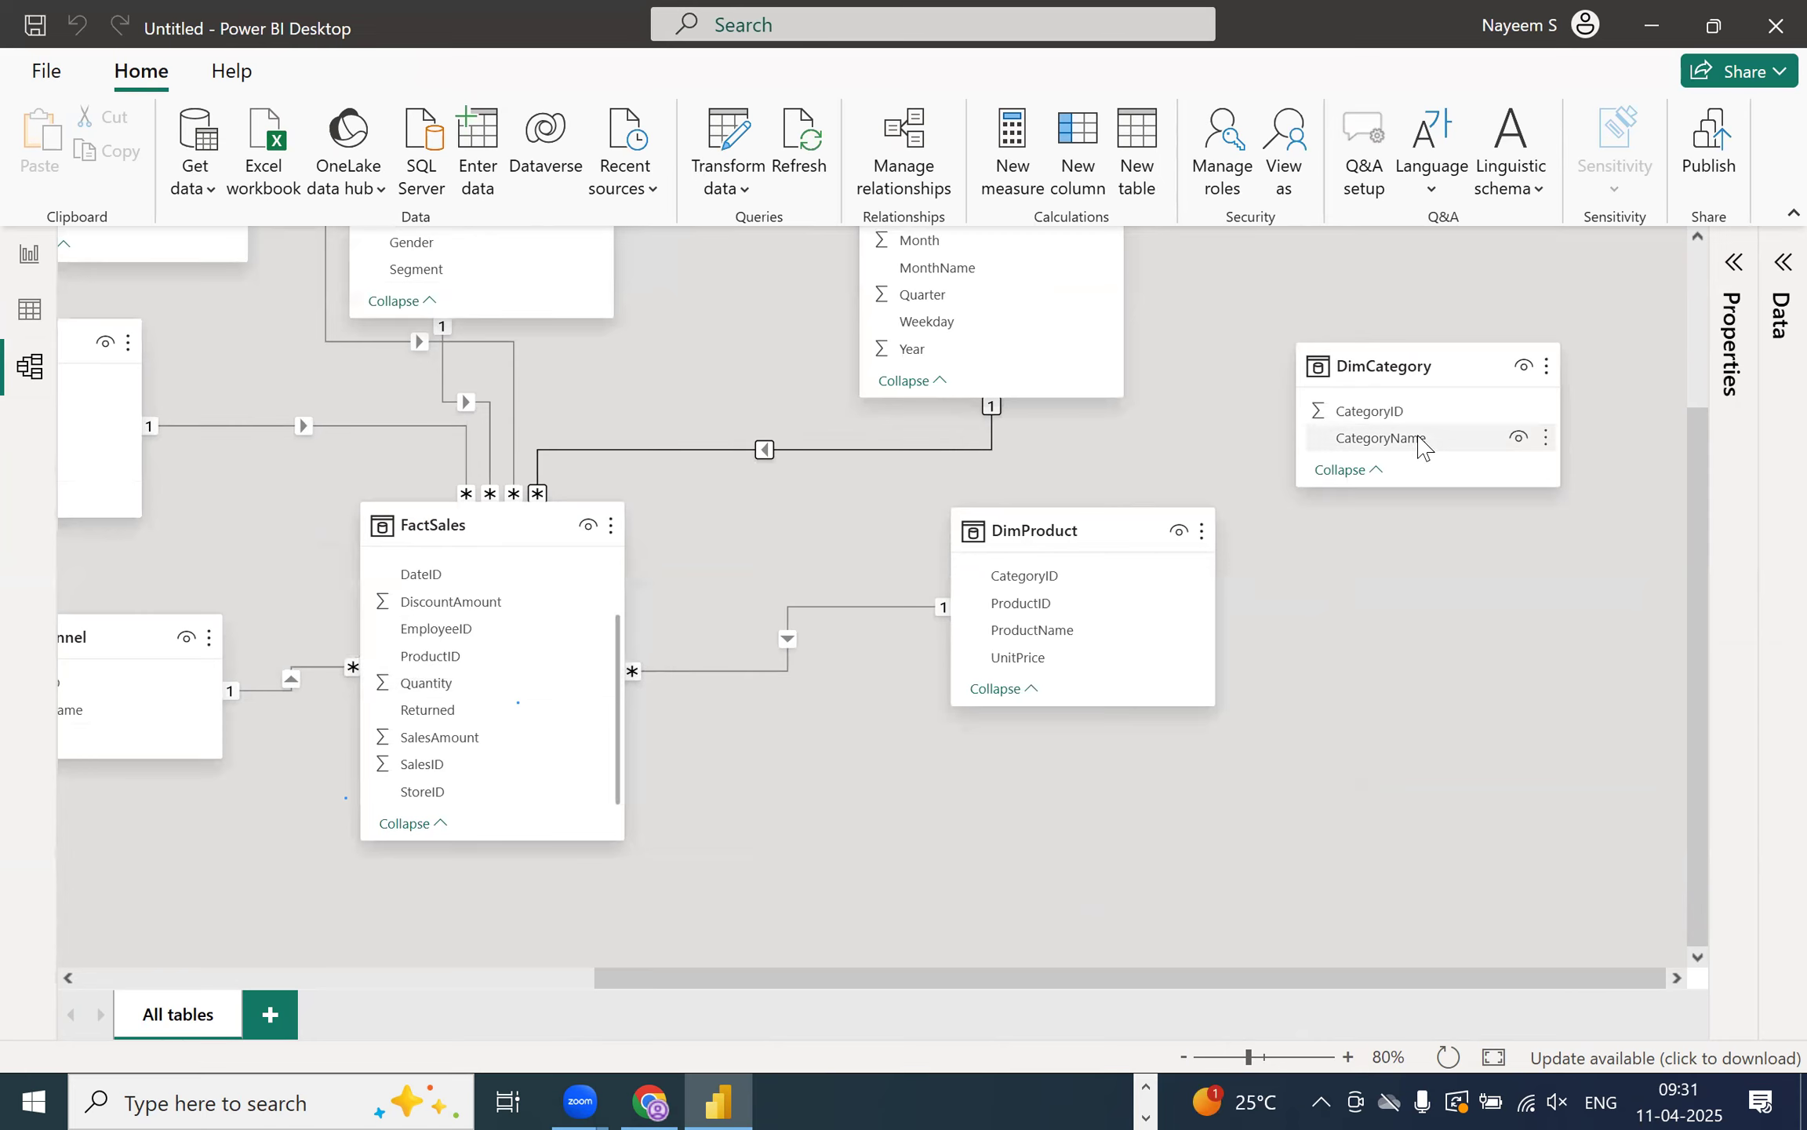
{"action": "left_click_drag", "start_coordinate": [1367, 411], "coordinate": [1059, 579]}
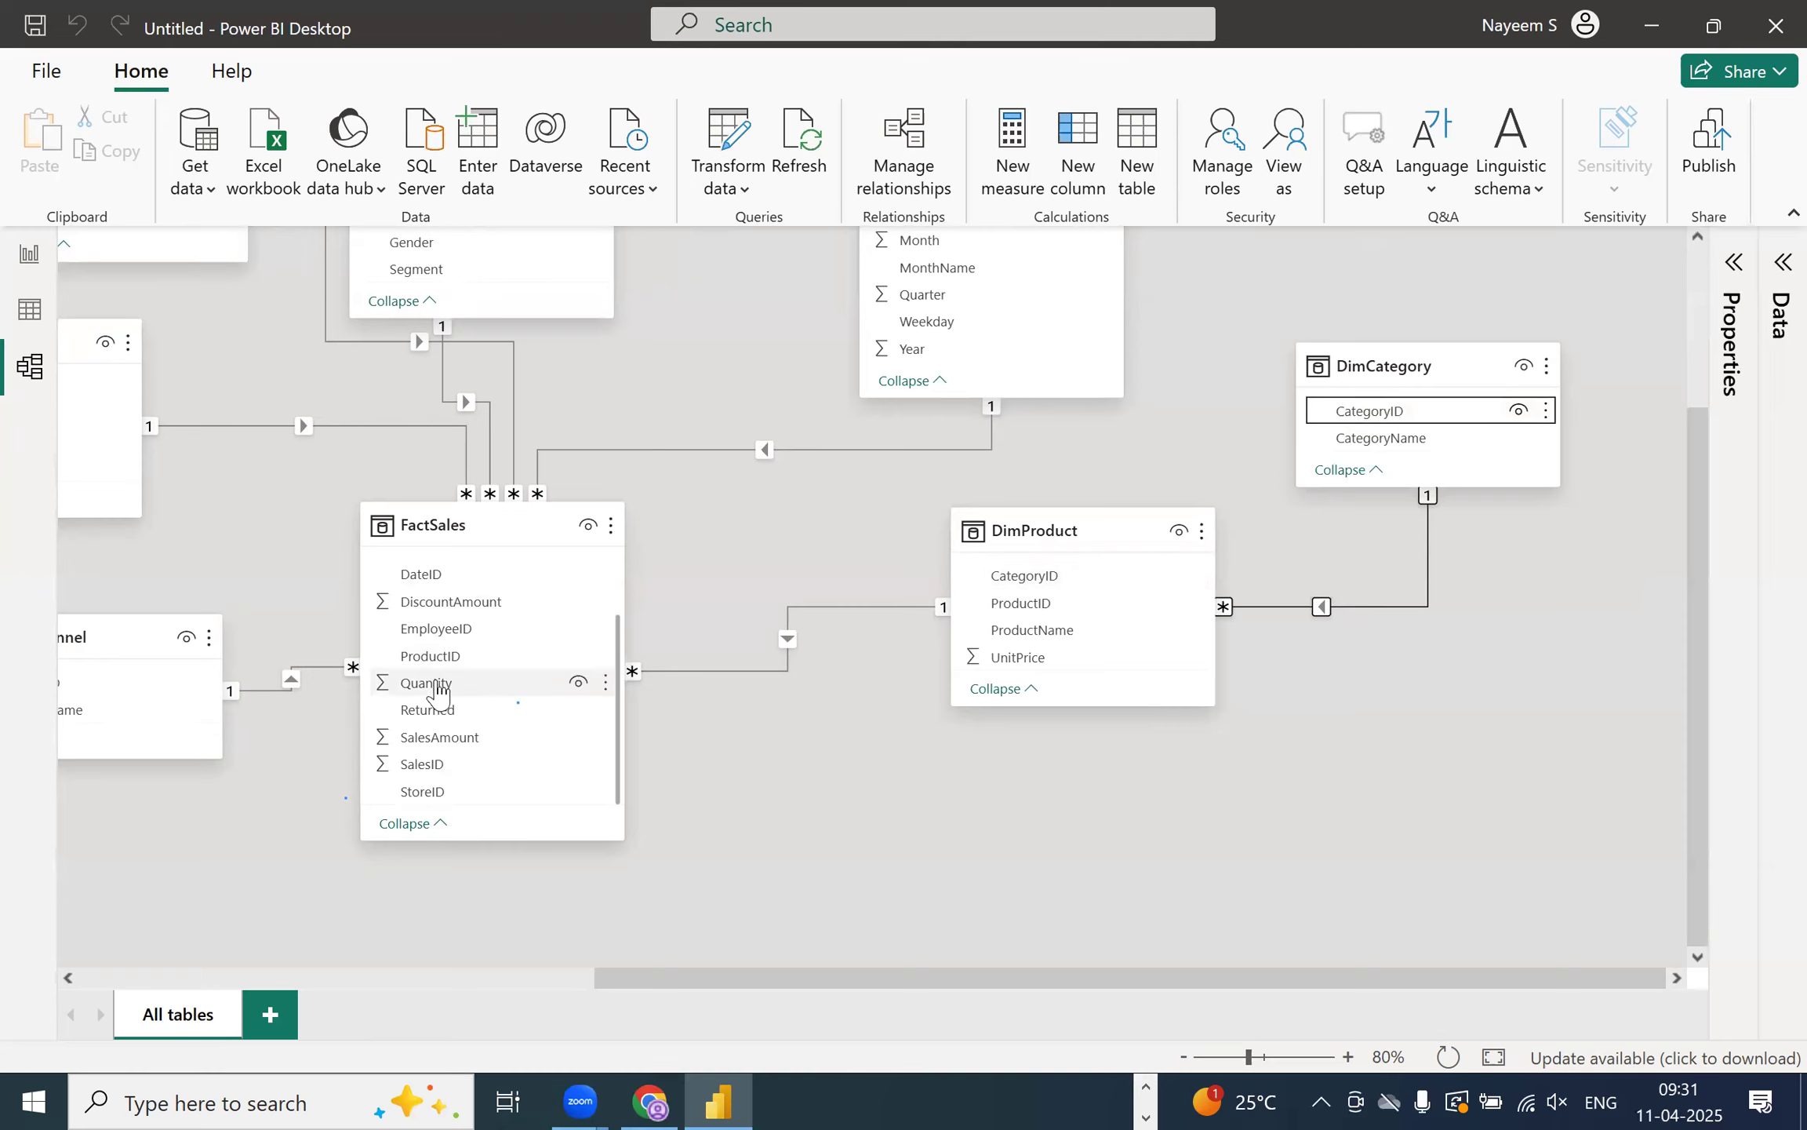
{"action": "scroll", "coordinate": [437, 691], "scroll_direction": "up", "scroll_amount": 3}
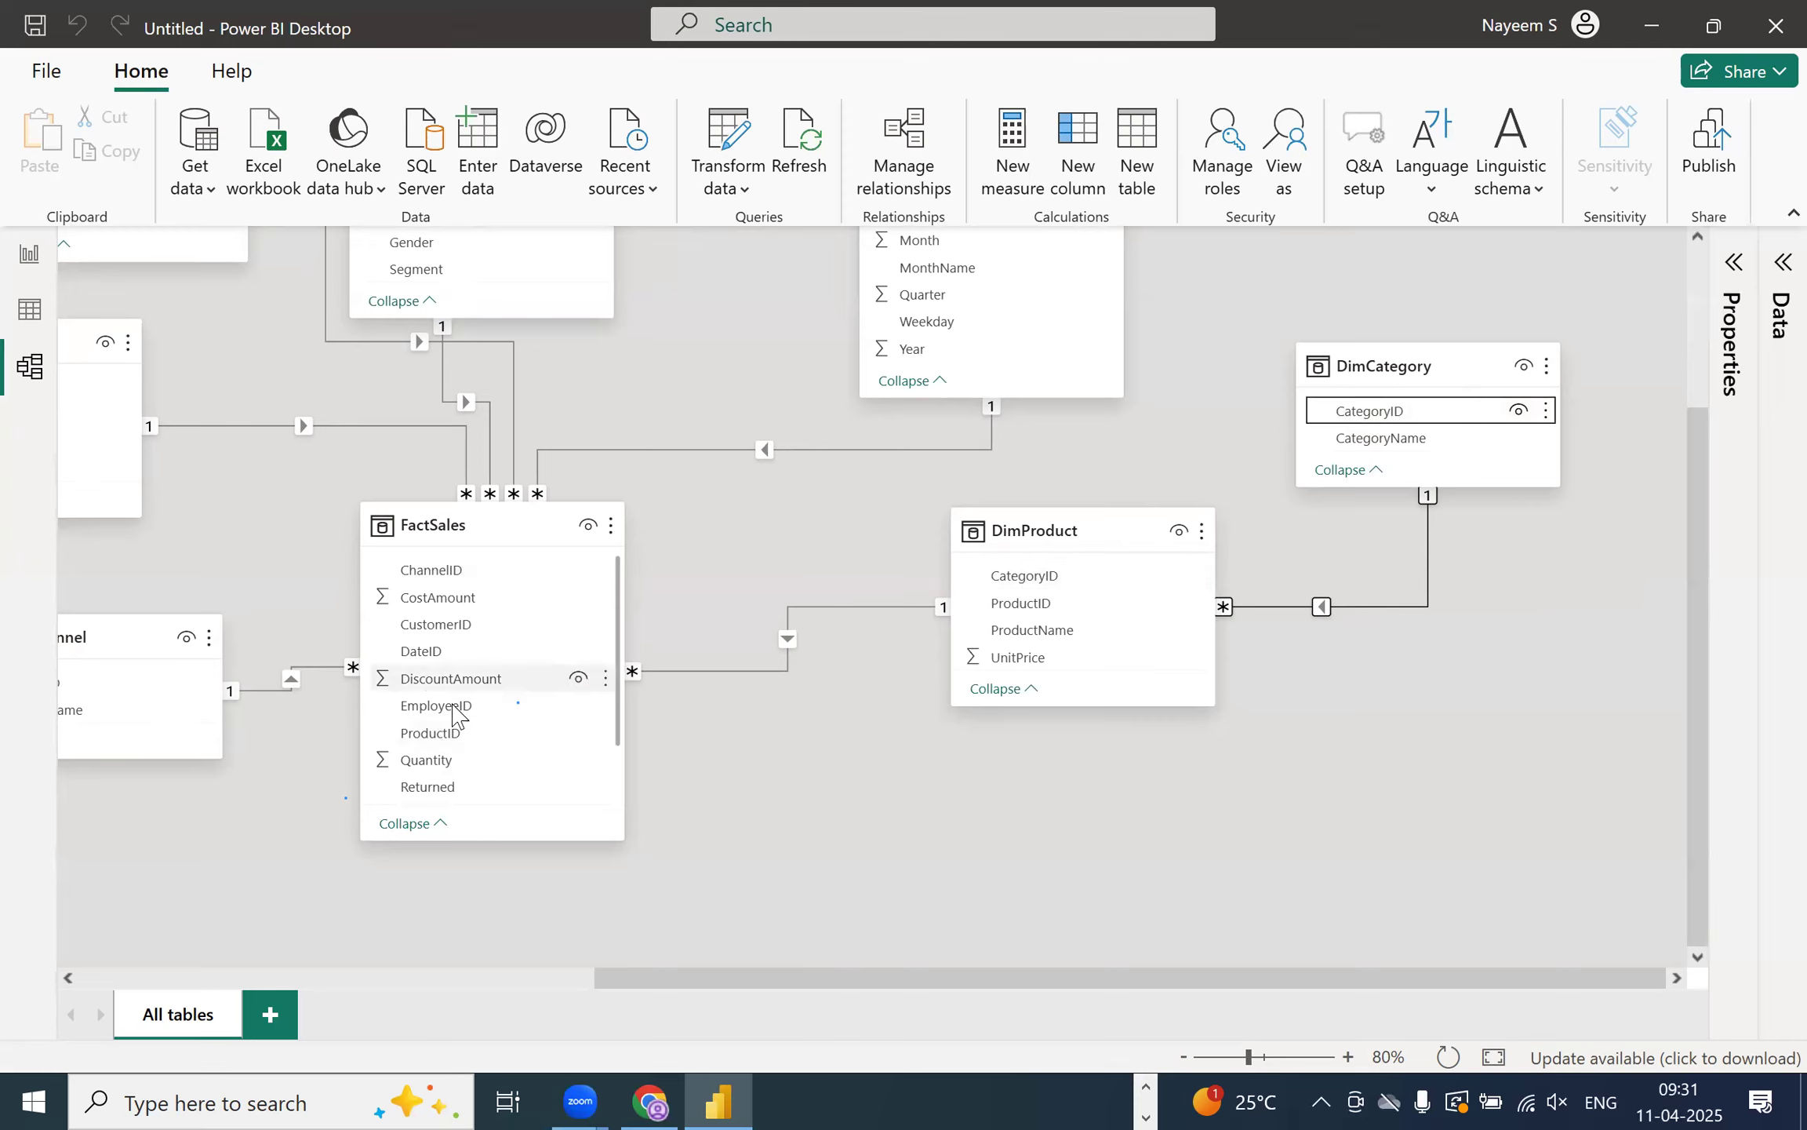
{"action": "left_click_drag", "start_coordinate": [710, 978], "coordinate": [353, 972]}
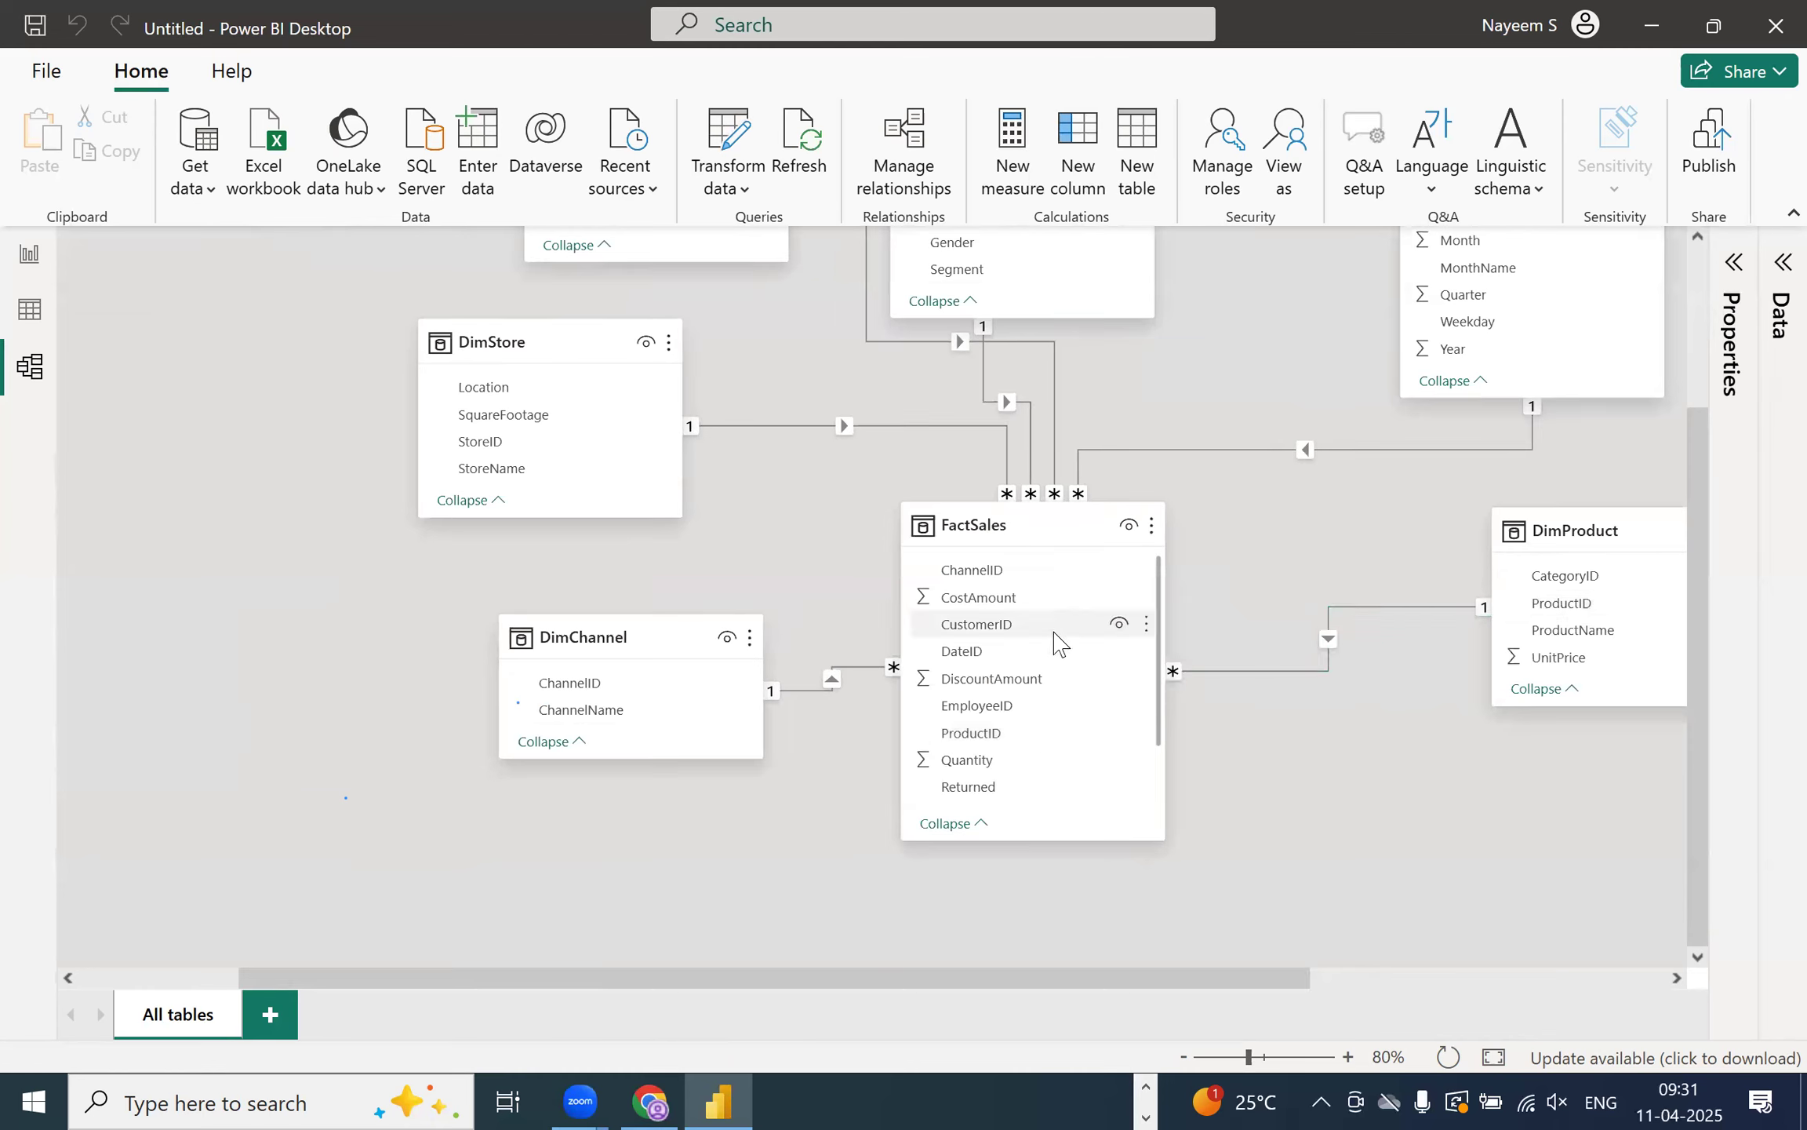
{"action": "scroll", "coordinate": [219, 426], "scroll_direction": "up", "scroll_amount": 2}
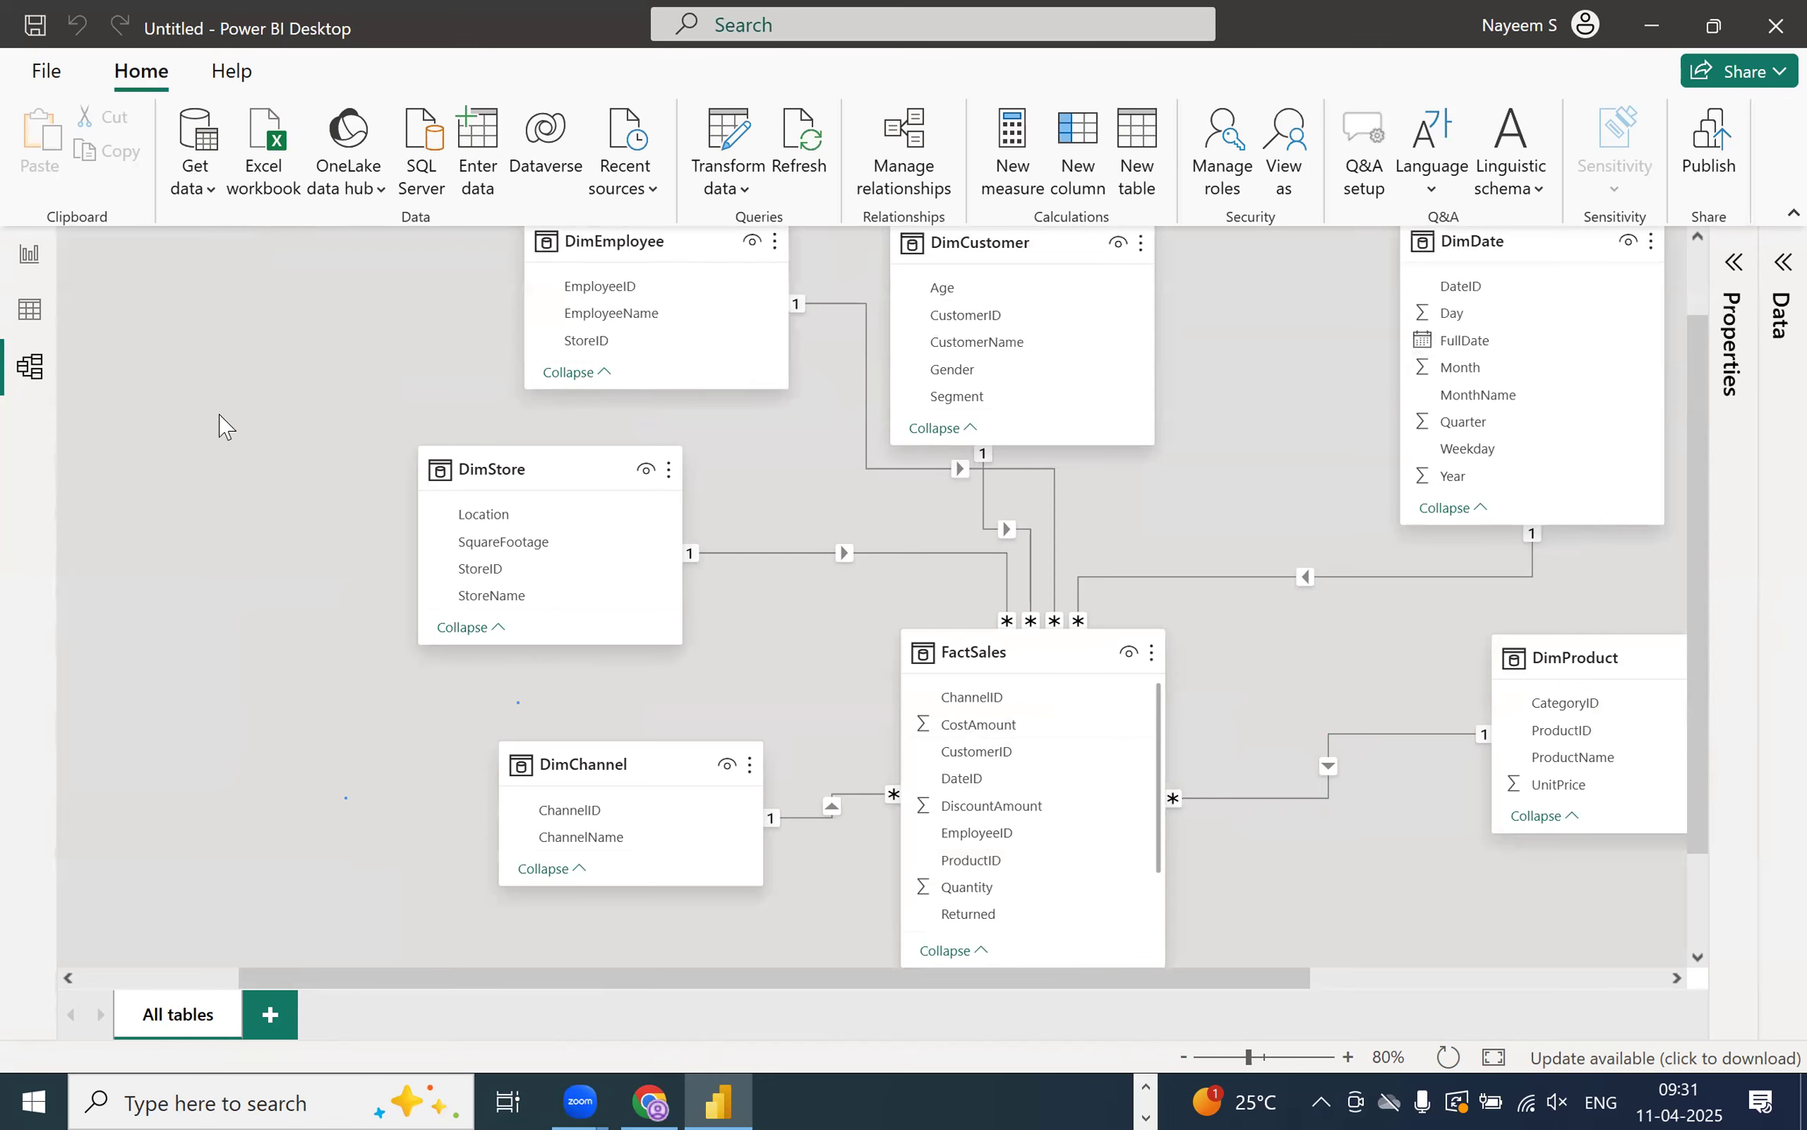
{"action": "scroll", "coordinate": [218, 426], "scroll_direction": "up", "scroll_amount": 1}
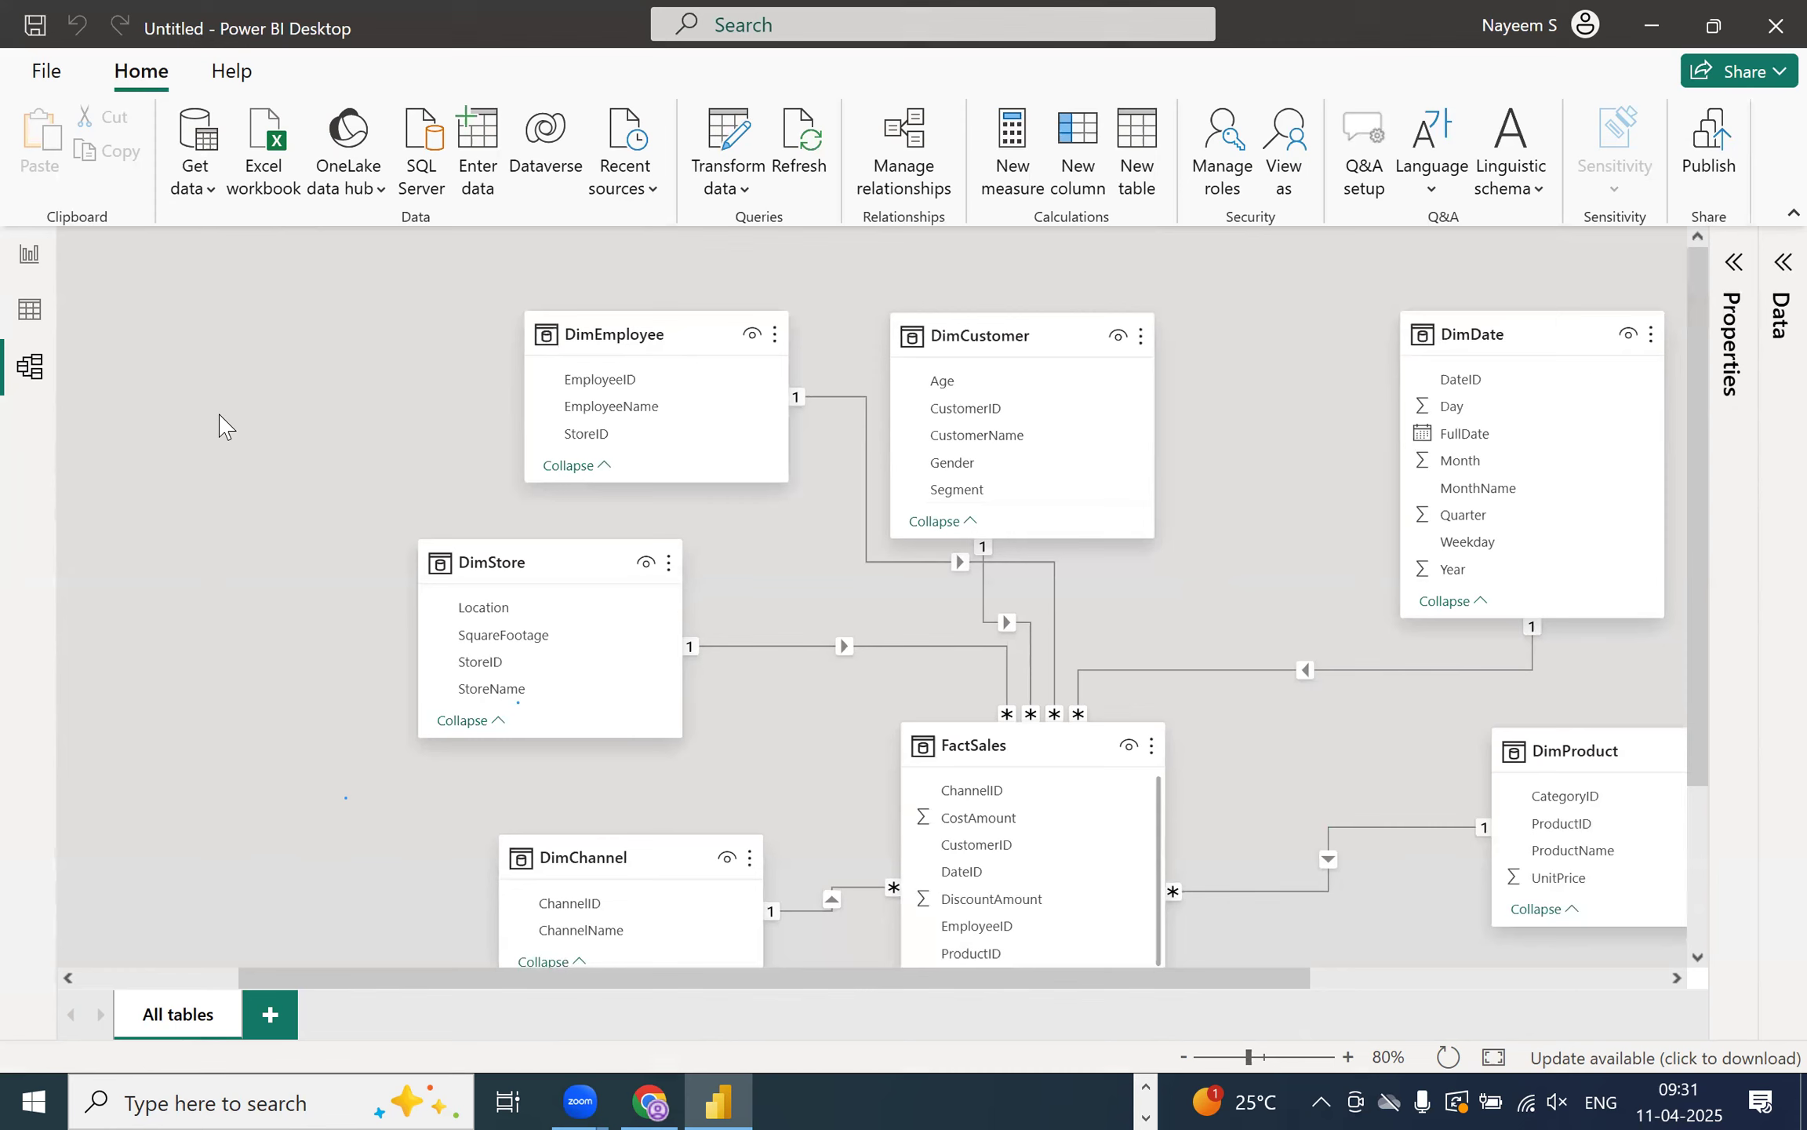
- Switch to the XYZ_SuperMarkets_BRD document in Word and review it from the Project Overview to the Core Sales Metrics and Channel Performance KPIs
{"action": "key", "text": "alt+Tab"}
{"action": "key", "text": "alt+Tab"}
{"action": "key", "text": "alt+Tab"}
{"action": "key", "text": "alt+Tab"}
{"action": "scroll", "coordinate": [496, 412], "scroll_direction": "up", "scroll_amount": 15}
{"action": "scroll", "coordinate": [497, 412], "scroll_direction": "up", "scroll_amount": 5}
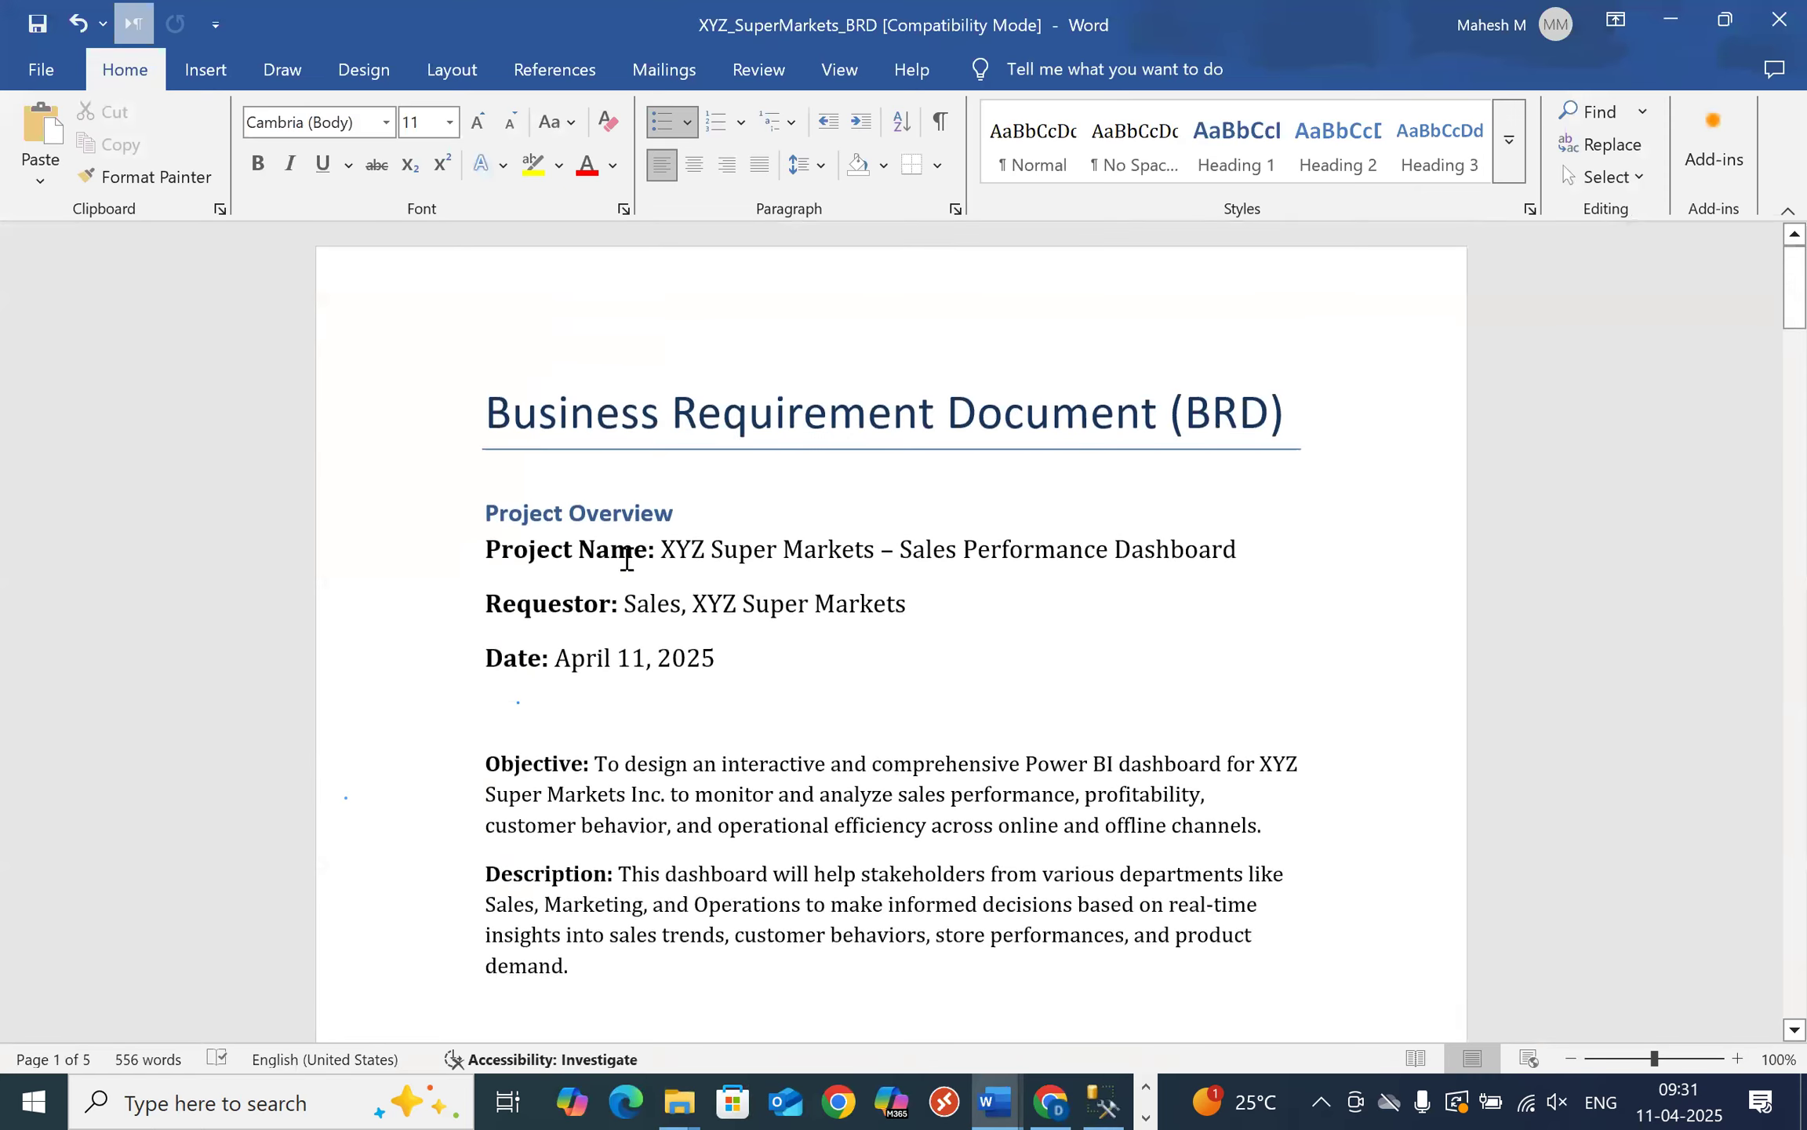
{"action": "scroll", "coordinate": [596, 557], "scroll_direction": "down", "scroll_amount": 2}
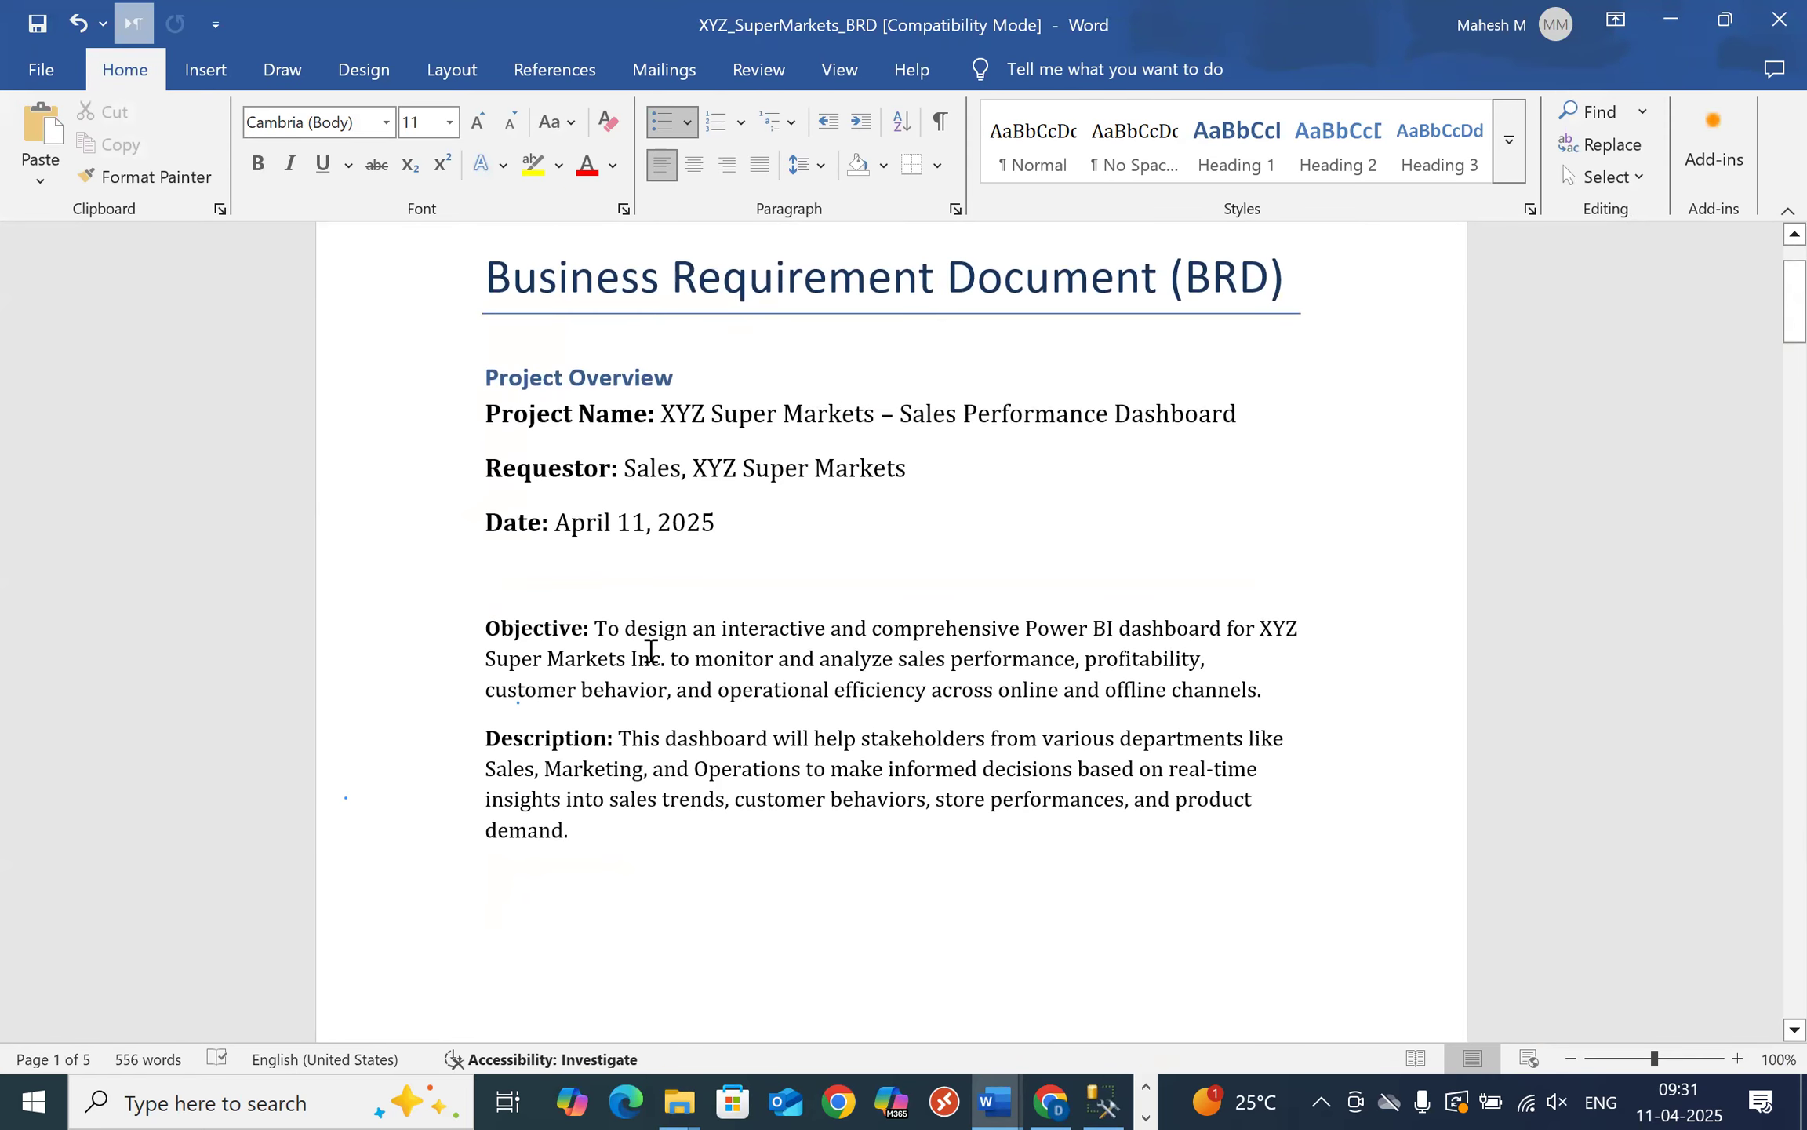
{"action": "scroll", "coordinate": [600, 626], "scroll_direction": "down", "scroll_amount": 8}
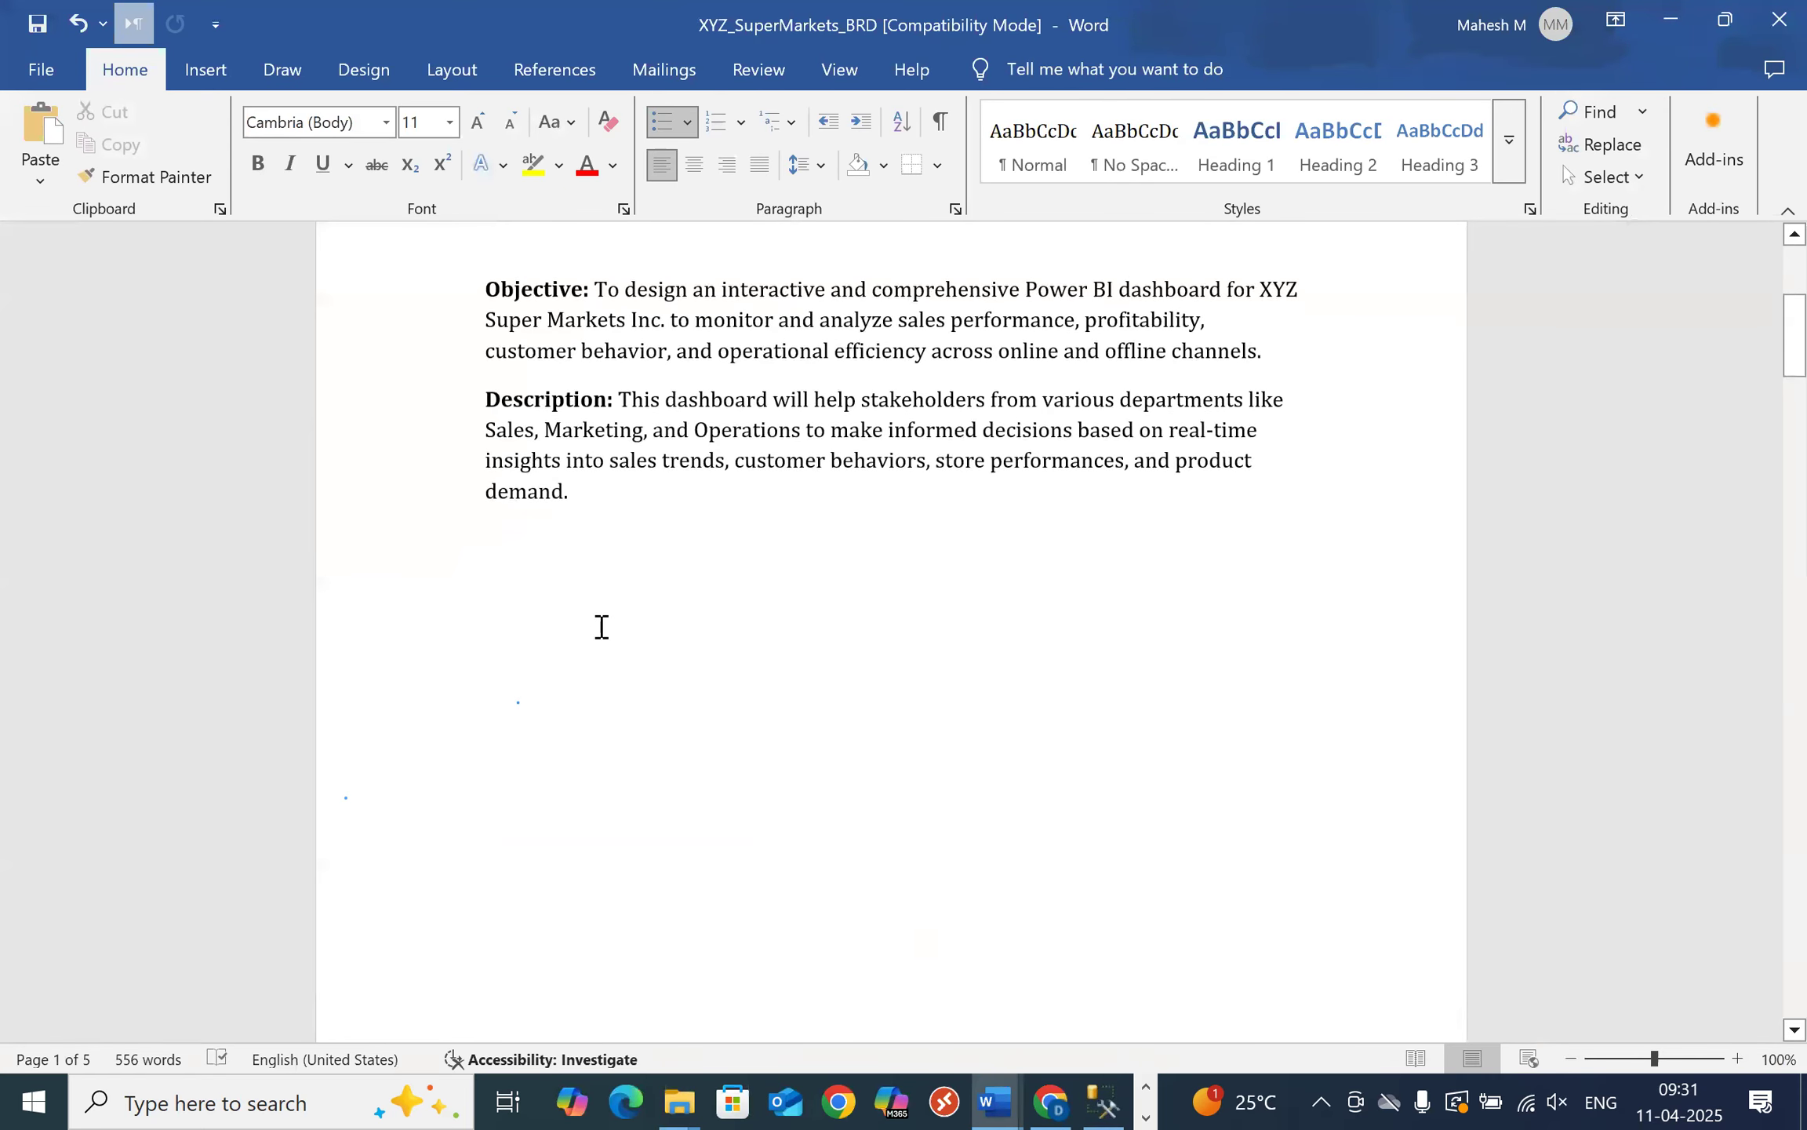
{"action": "scroll", "coordinate": [600, 626], "scroll_direction": "down", "scroll_amount": 6}
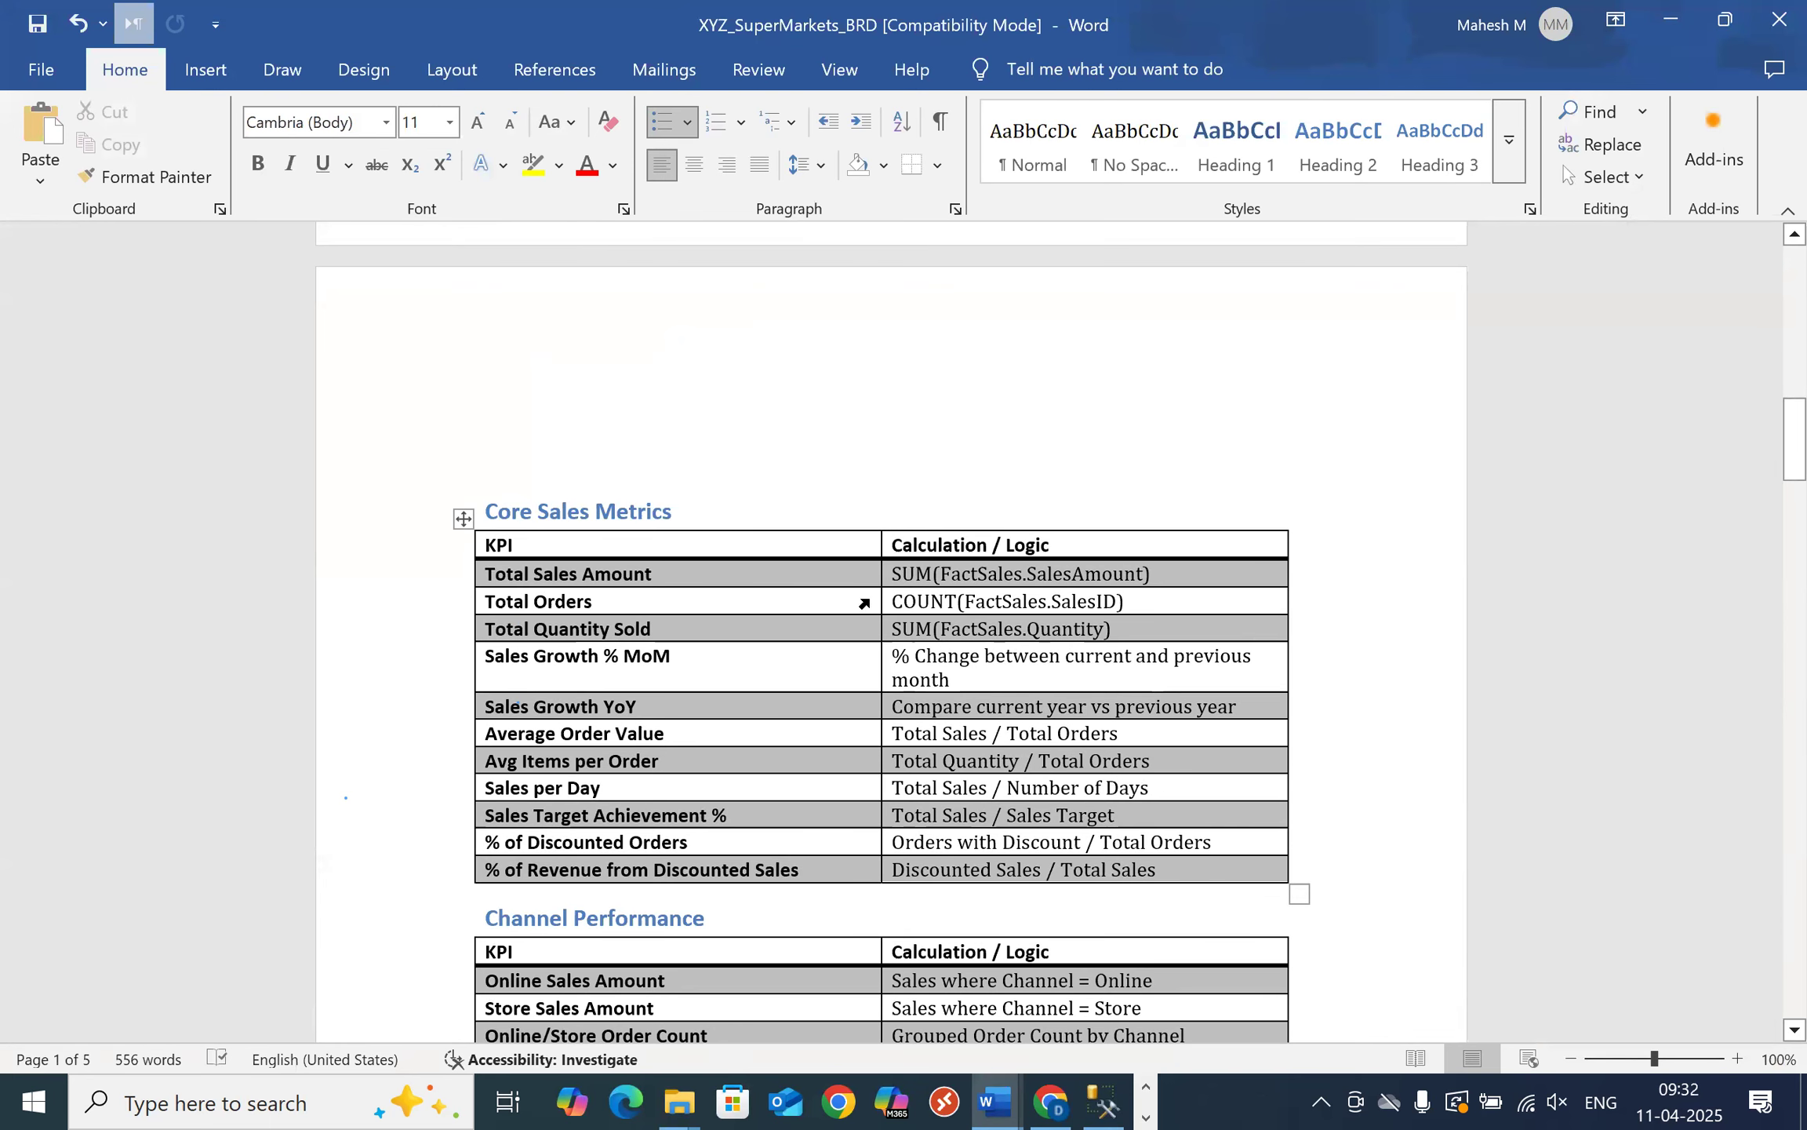
{"action": "scroll", "coordinate": [972, 581], "scroll_direction": "down", "scroll_amount": 1}
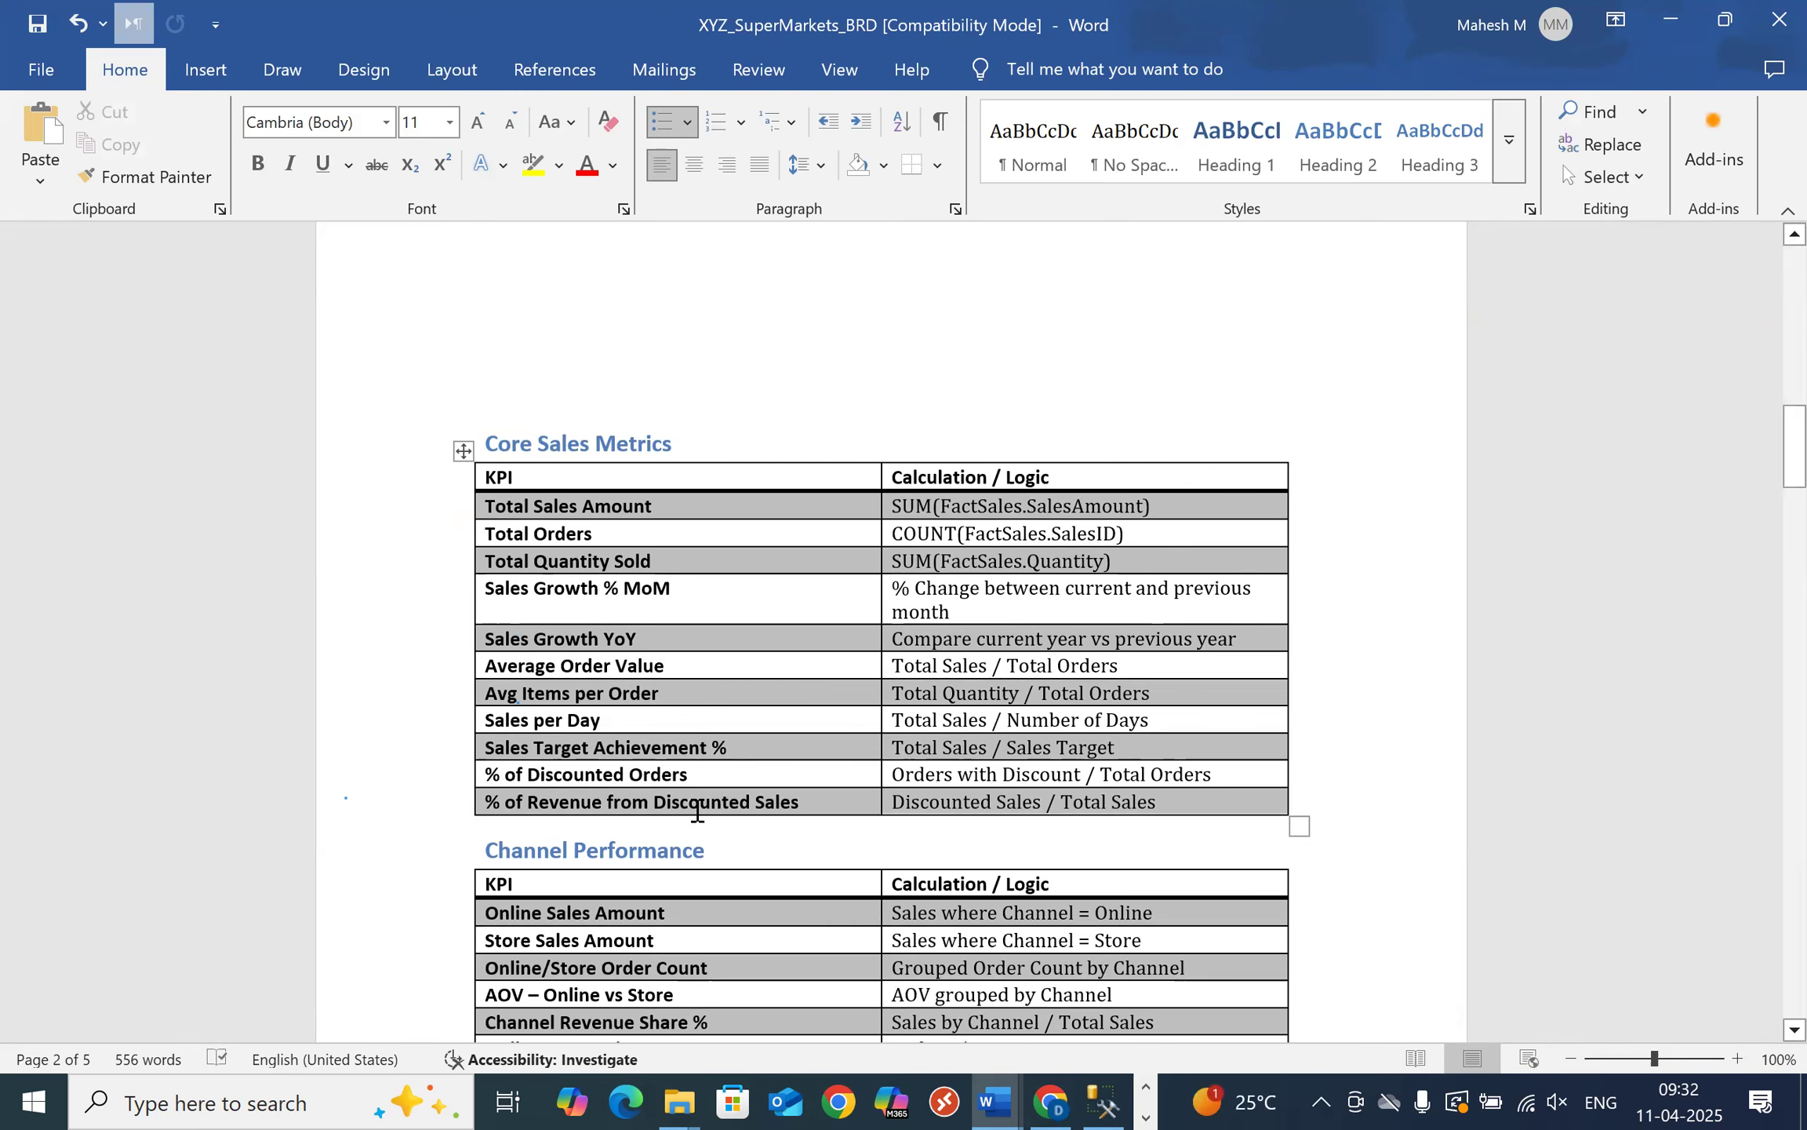
{"action": "scroll", "coordinate": [1052, 843], "scroll_direction": "down", "scroll_amount": 4}
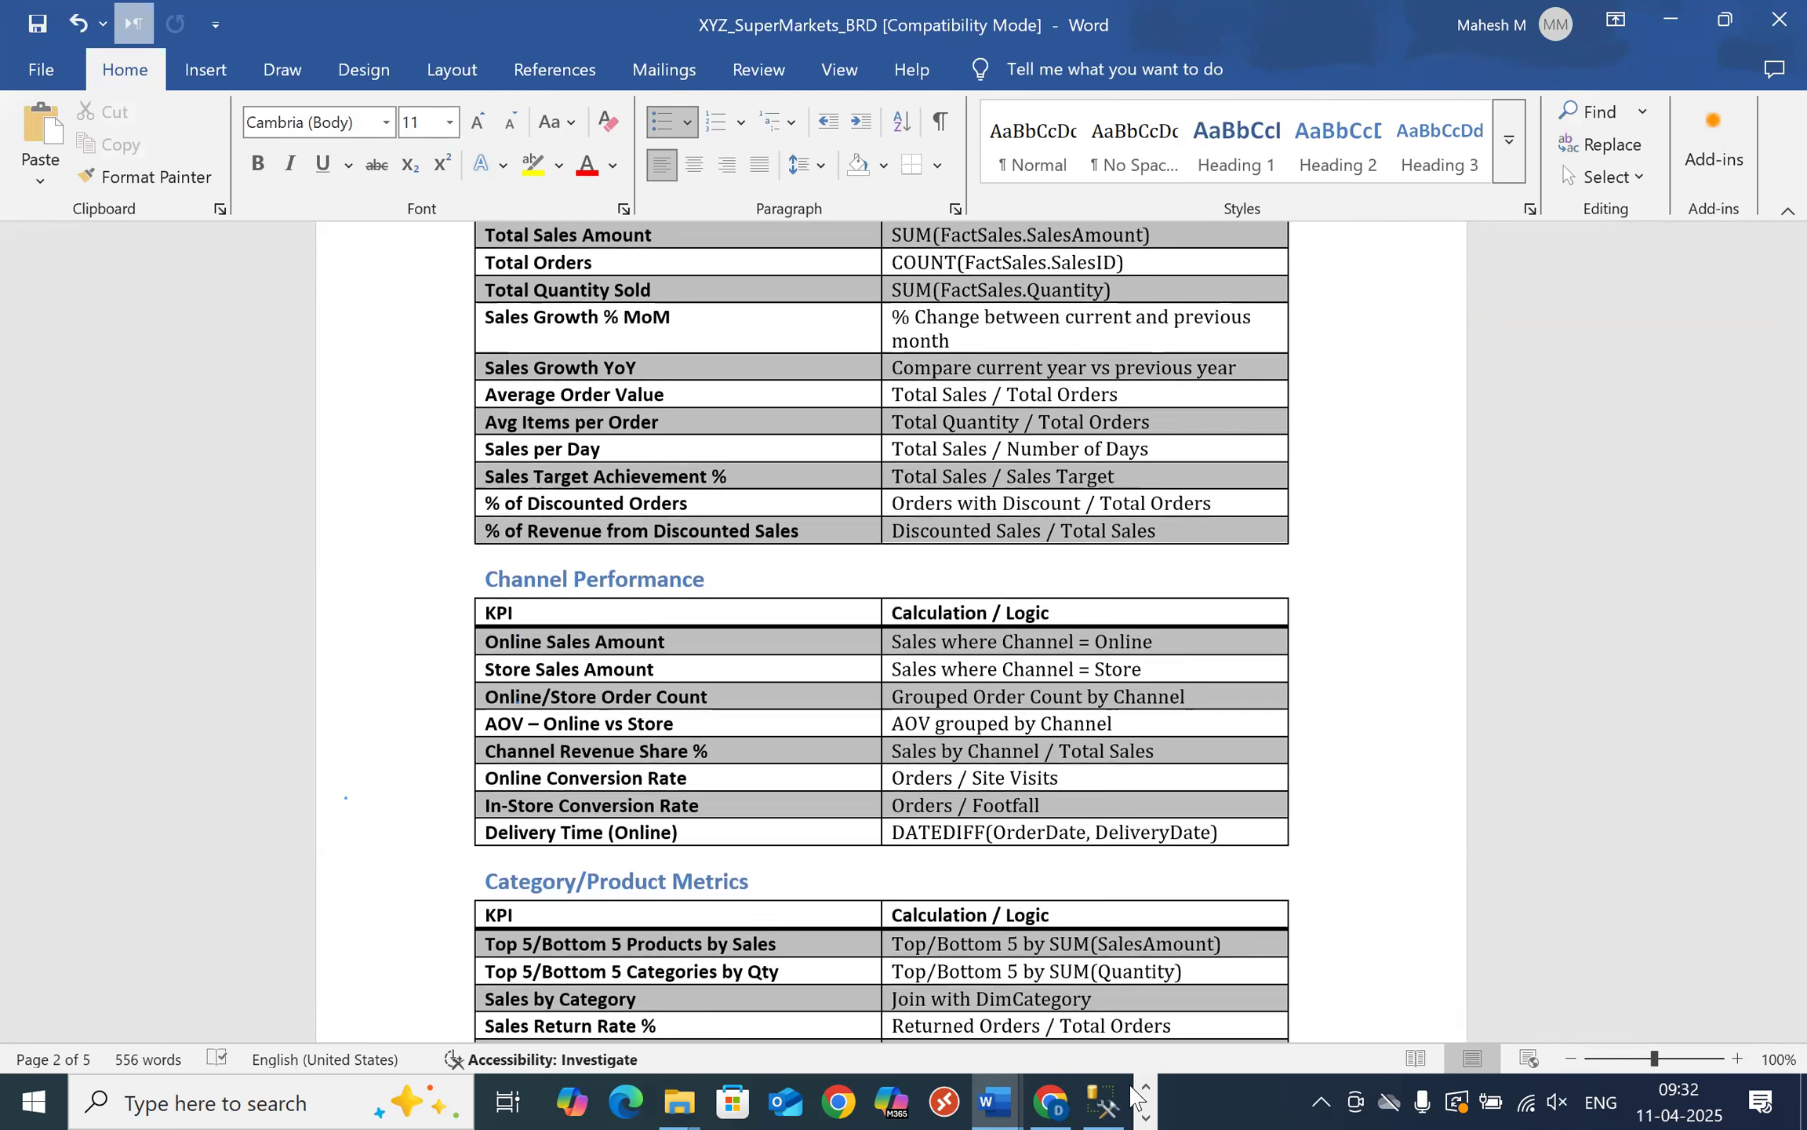
- Switch to SQL Server Management Studio and look through the dimension and fact tables of the training database
{"action": "left_click", "coordinate": [1102, 1094]}
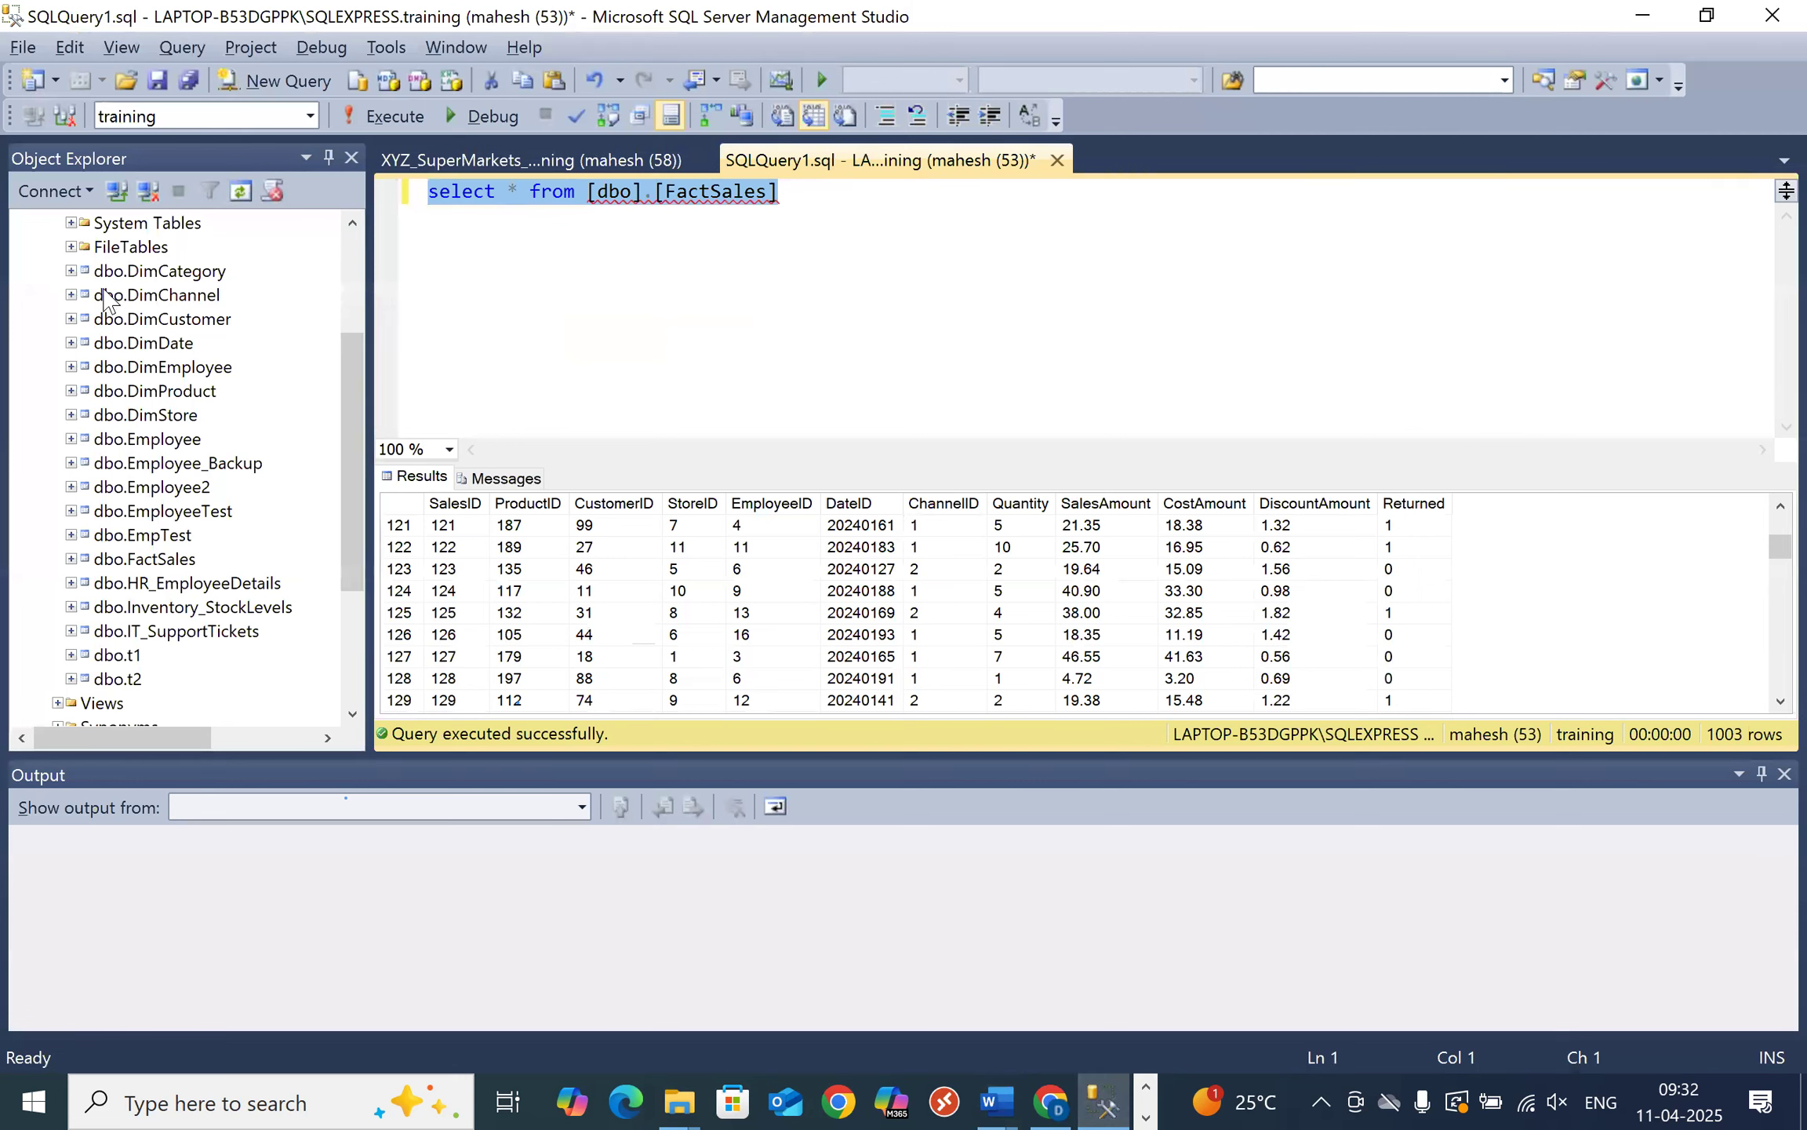
{"action": "scroll", "coordinate": [205, 554], "scroll_direction": "up", "scroll_amount": 3}
{"action": "scroll", "coordinate": [206, 471], "scroll_direction": "down", "scroll_amount": 3}
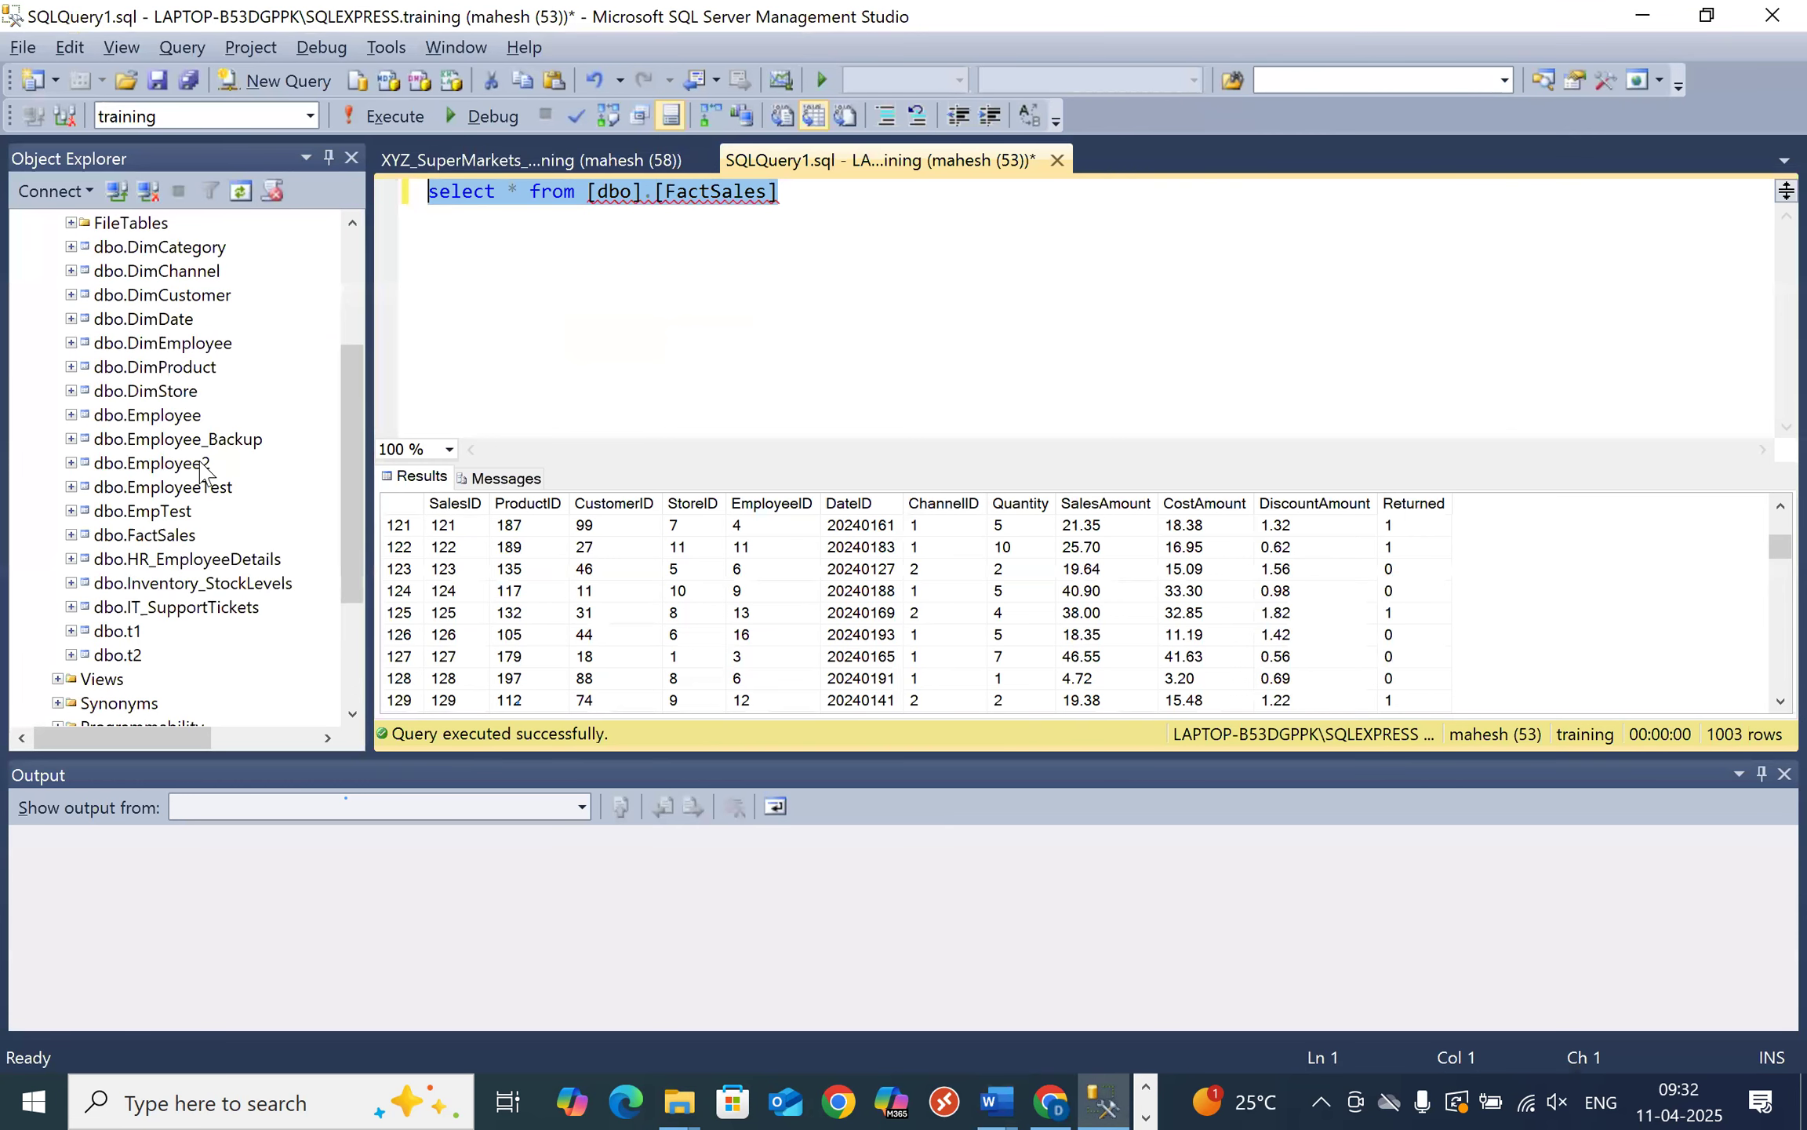
{"action": "scroll", "coordinate": [203, 470], "scroll_direction": "up", "scroll_amount": 1}
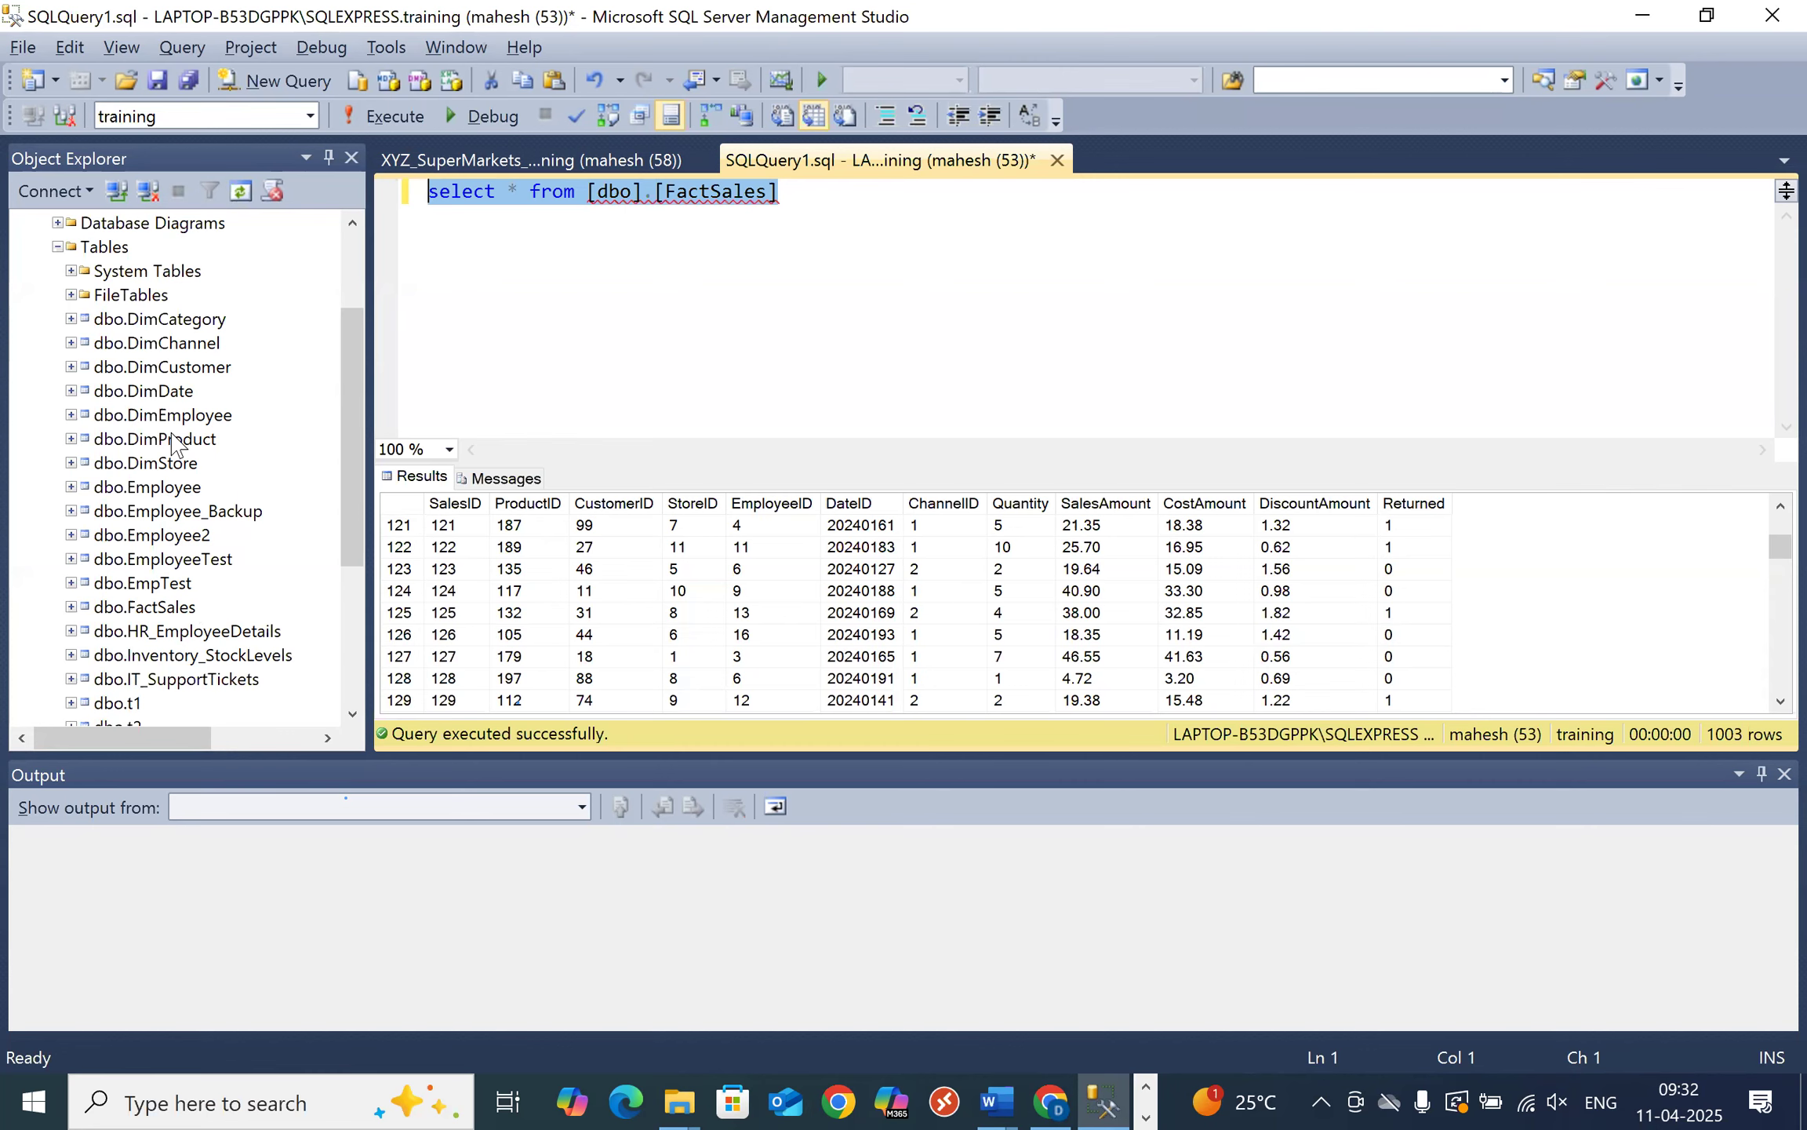
- Return to the BRD in Word and examine the Channel Performance, Category/Product Metrics and Customer Insights KPI tables
{"action": "key", "text": "alt+Tab"}
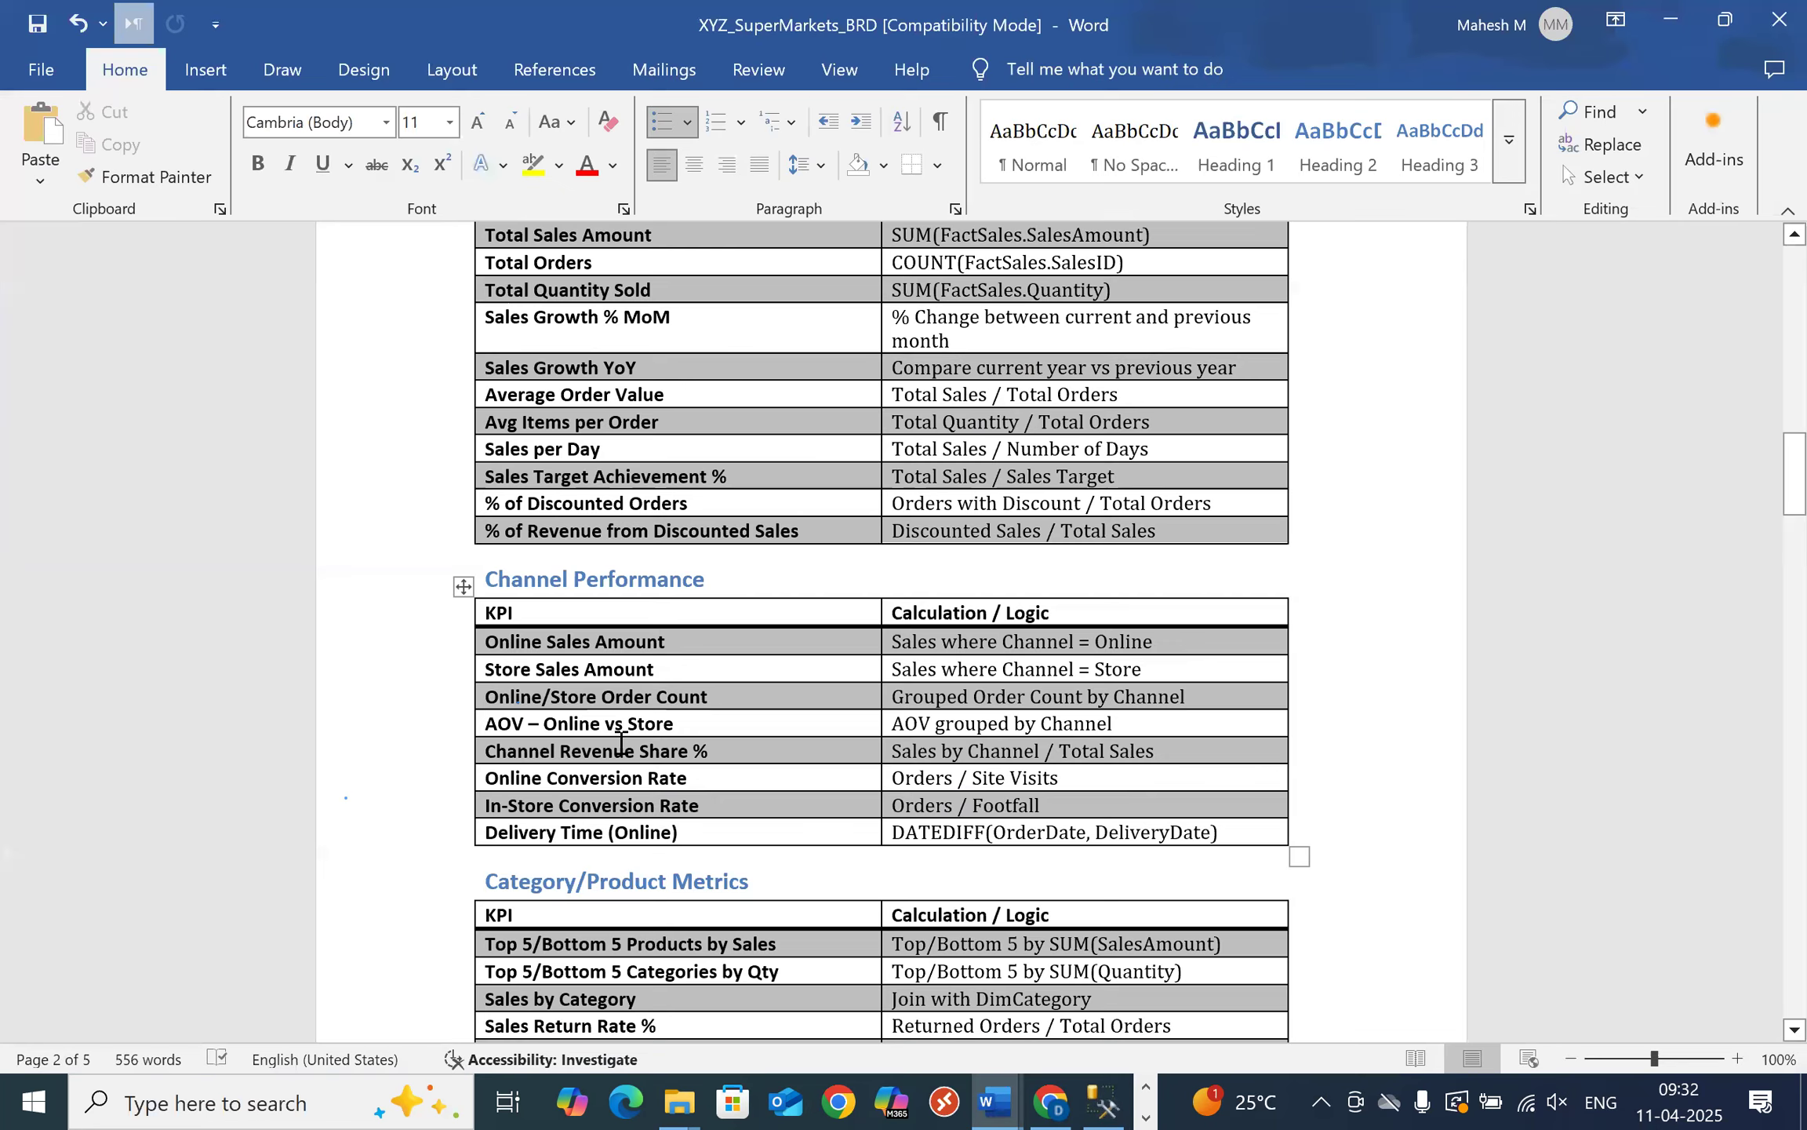
{"action": "scroll", "coordinate": [630, 655], "scroll_direction": "down", "scroll_amount": 1}
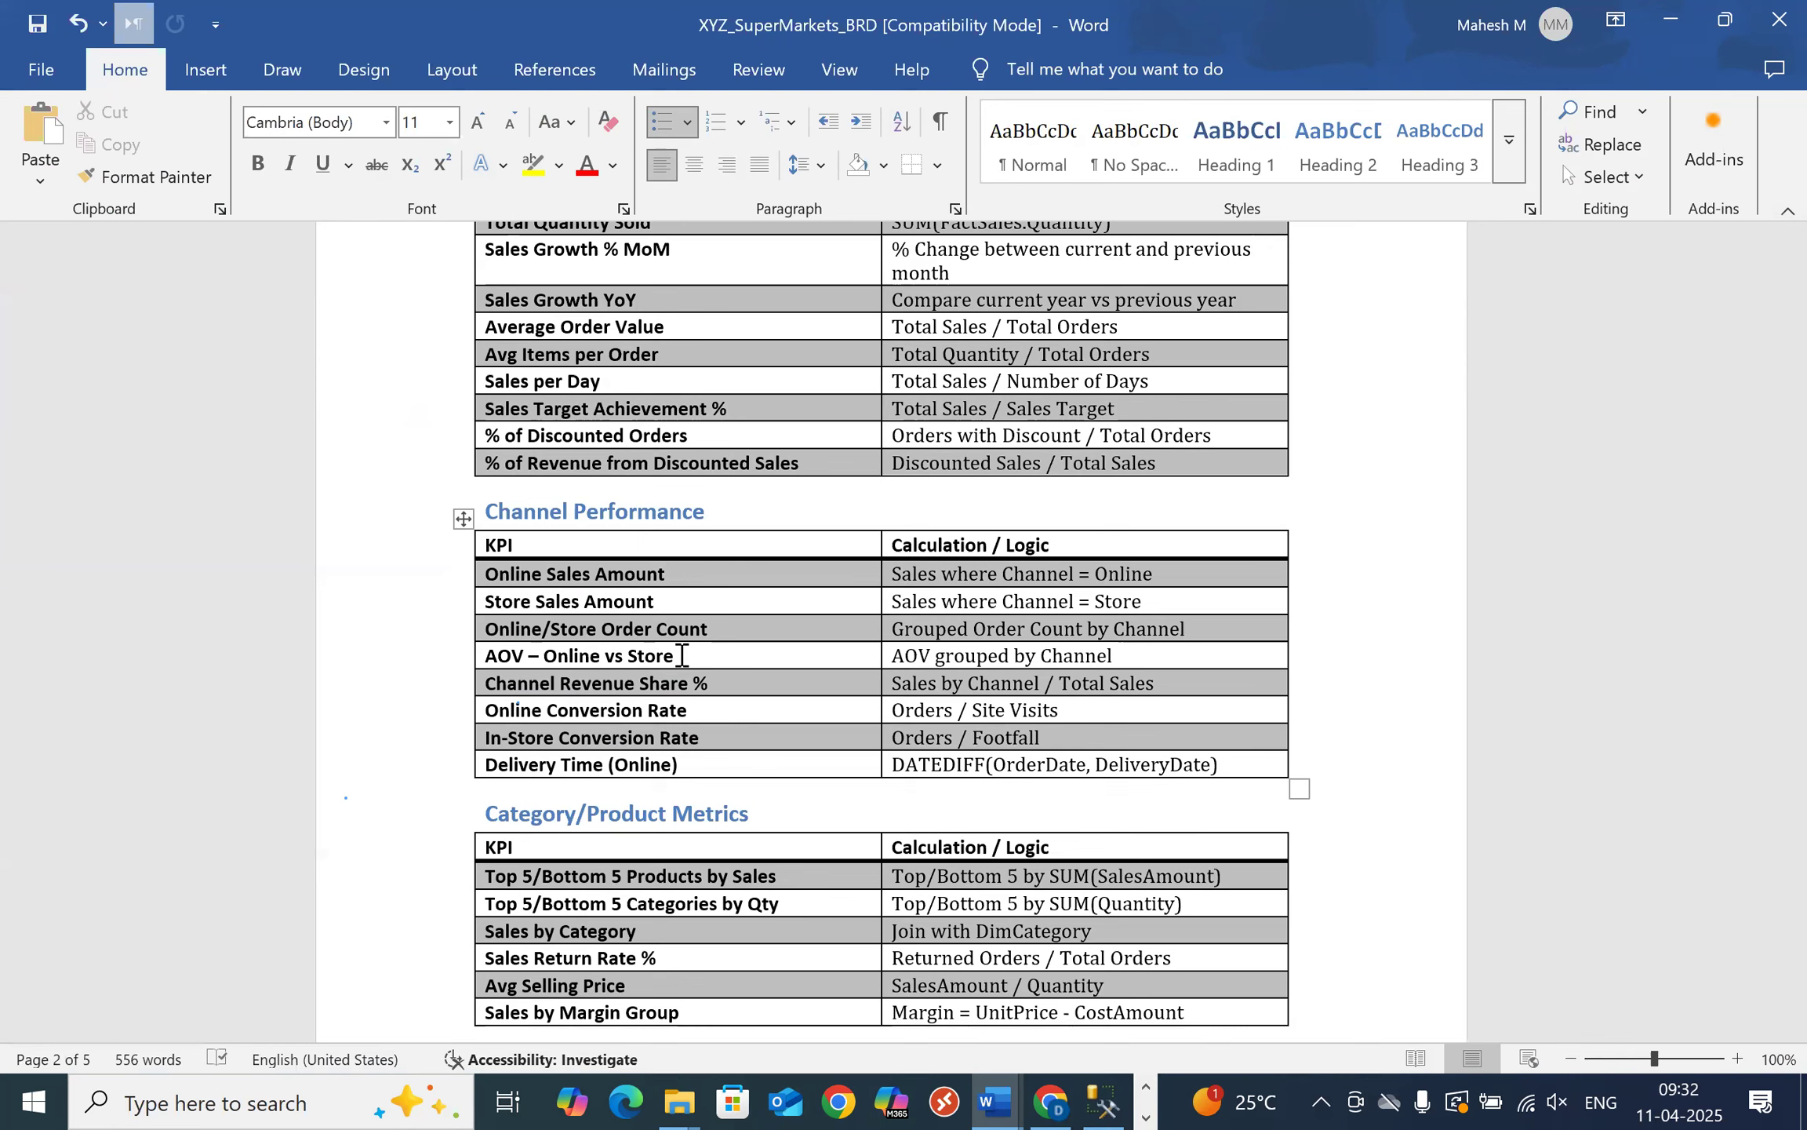
{"action": "scroll", "coordinate": [681, 655], "scroll_direction": "down", "scroll_amount": 2}
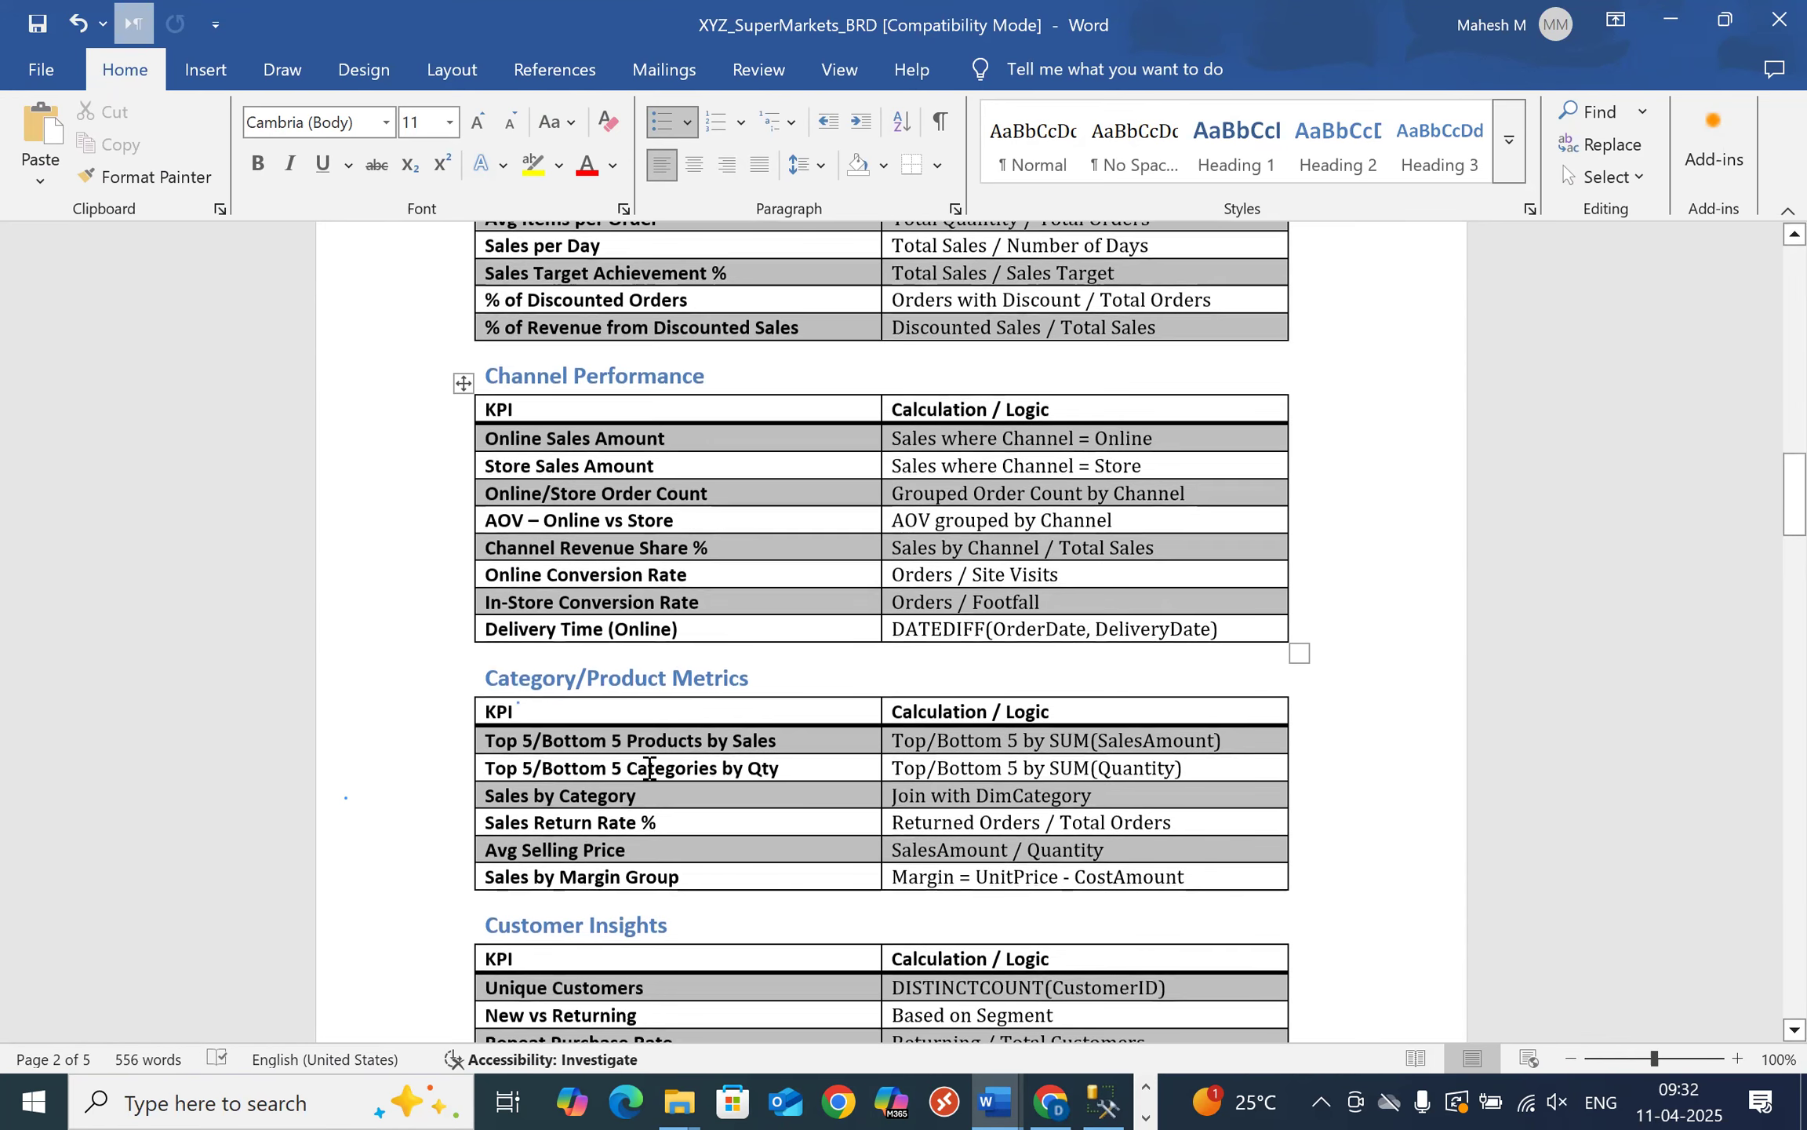
{"action": "left_click_drag", "start_coordinate": [636, 768], "coordinate": [733, 791]}
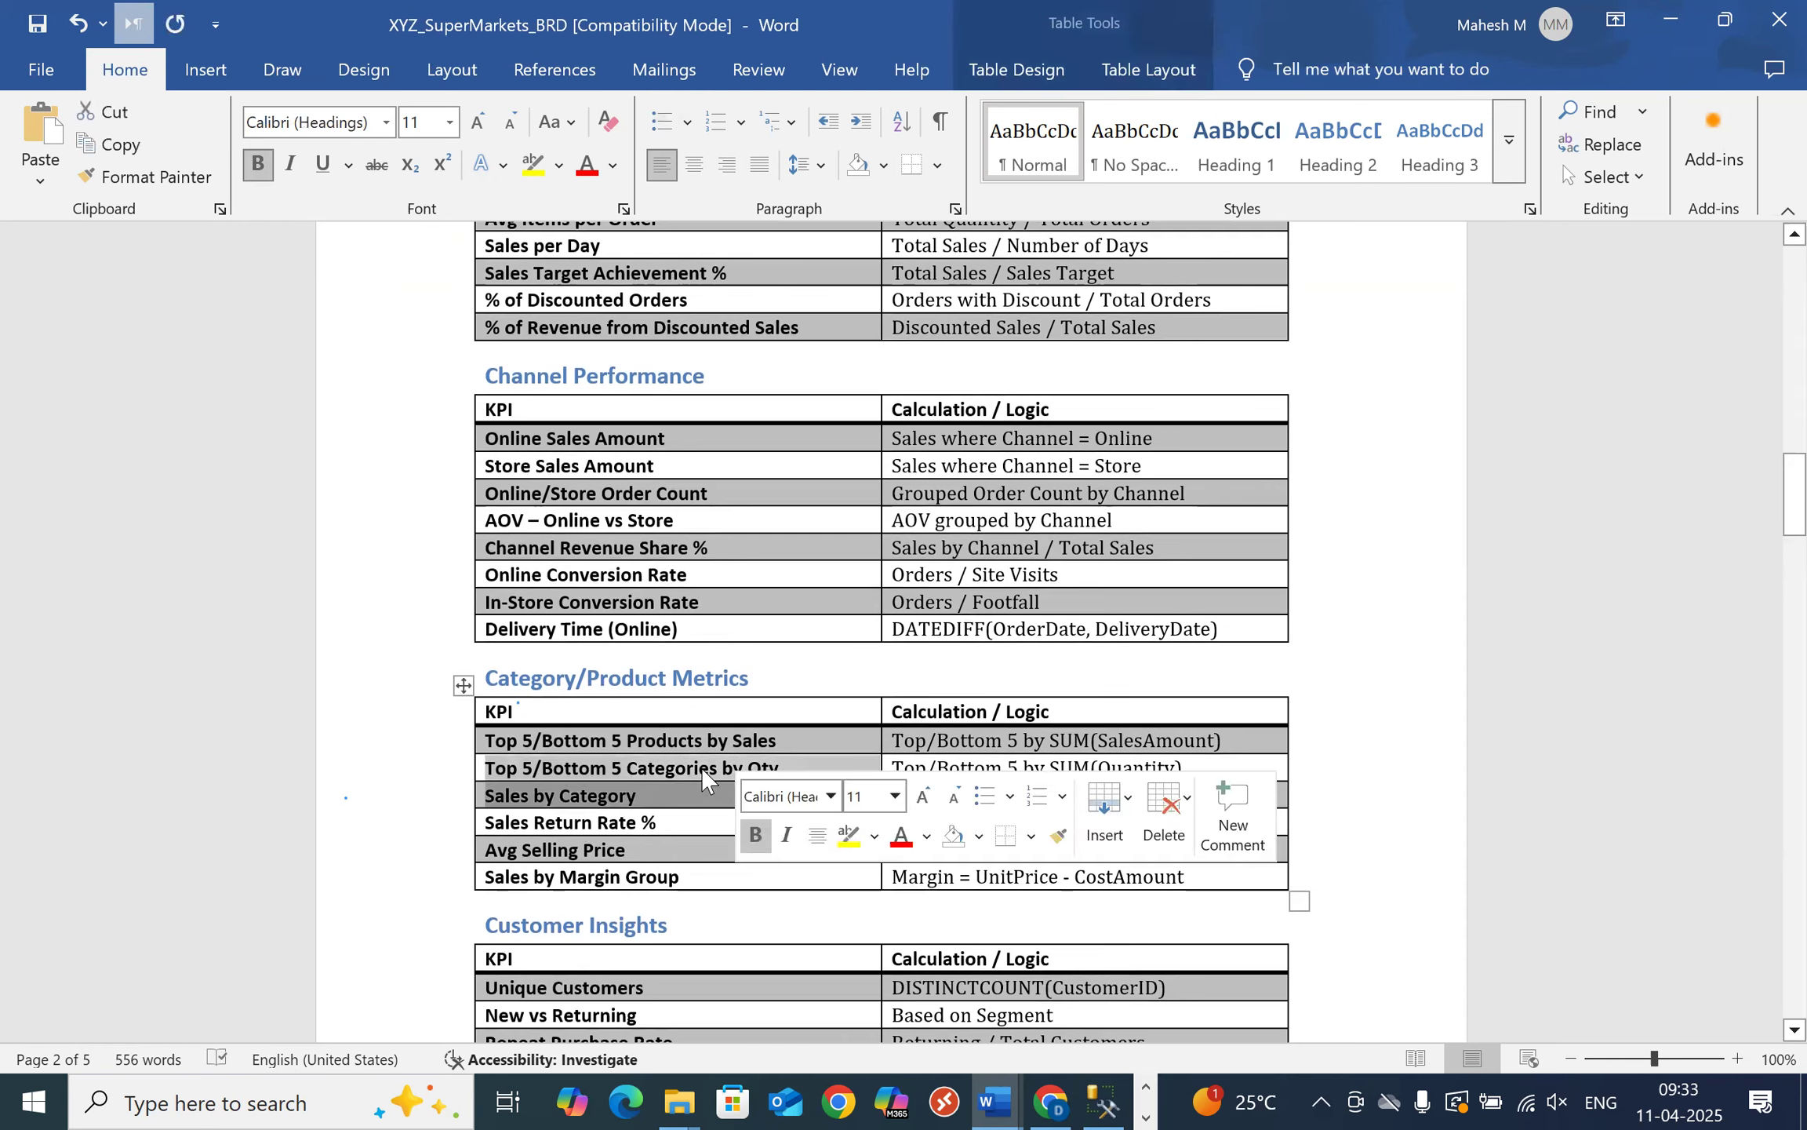
{"action": "left_click", "coordinate": [700, 771]}
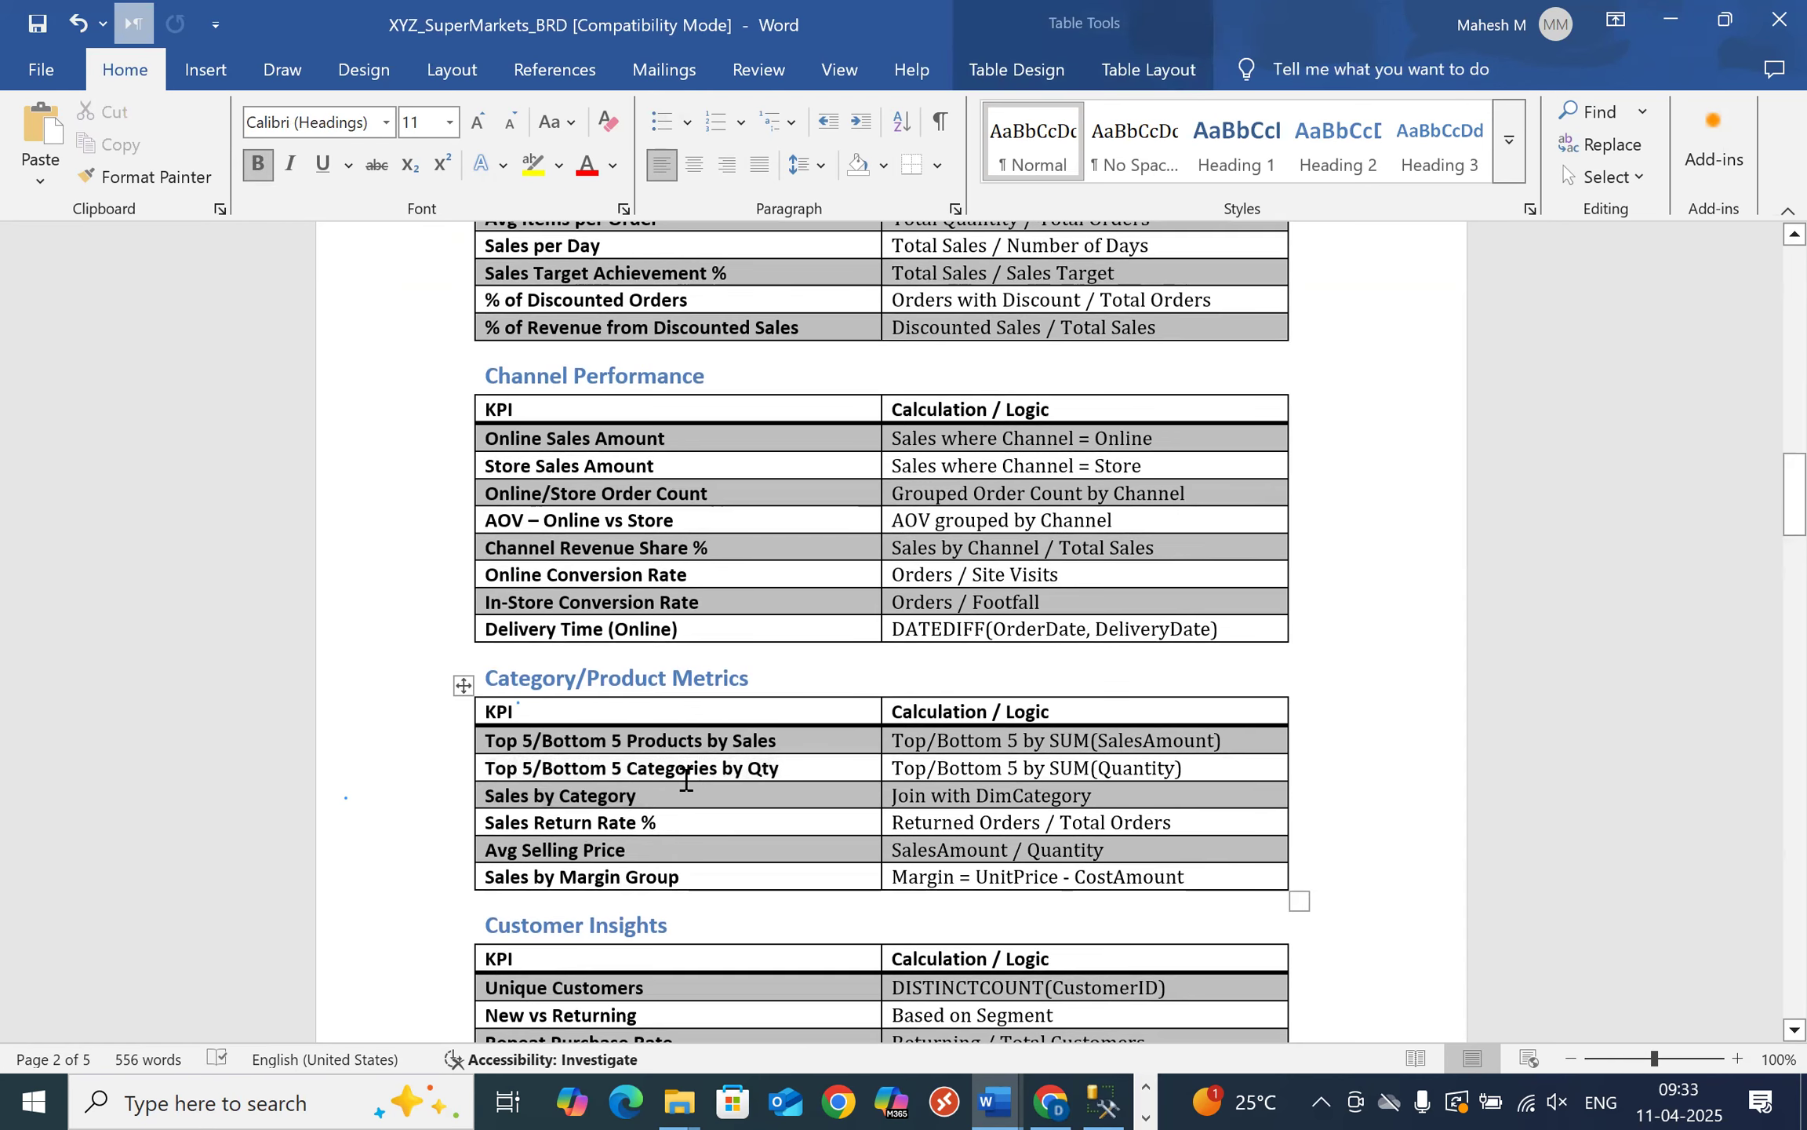
{"action": "scroll", "coordinate": [685, 773], "scroll_direction": "down", "scroll_amount": 2}
{"action": "scroll", "coordinate": [685, 773], "scroll_direction": "down", "scroll_amount": 1}
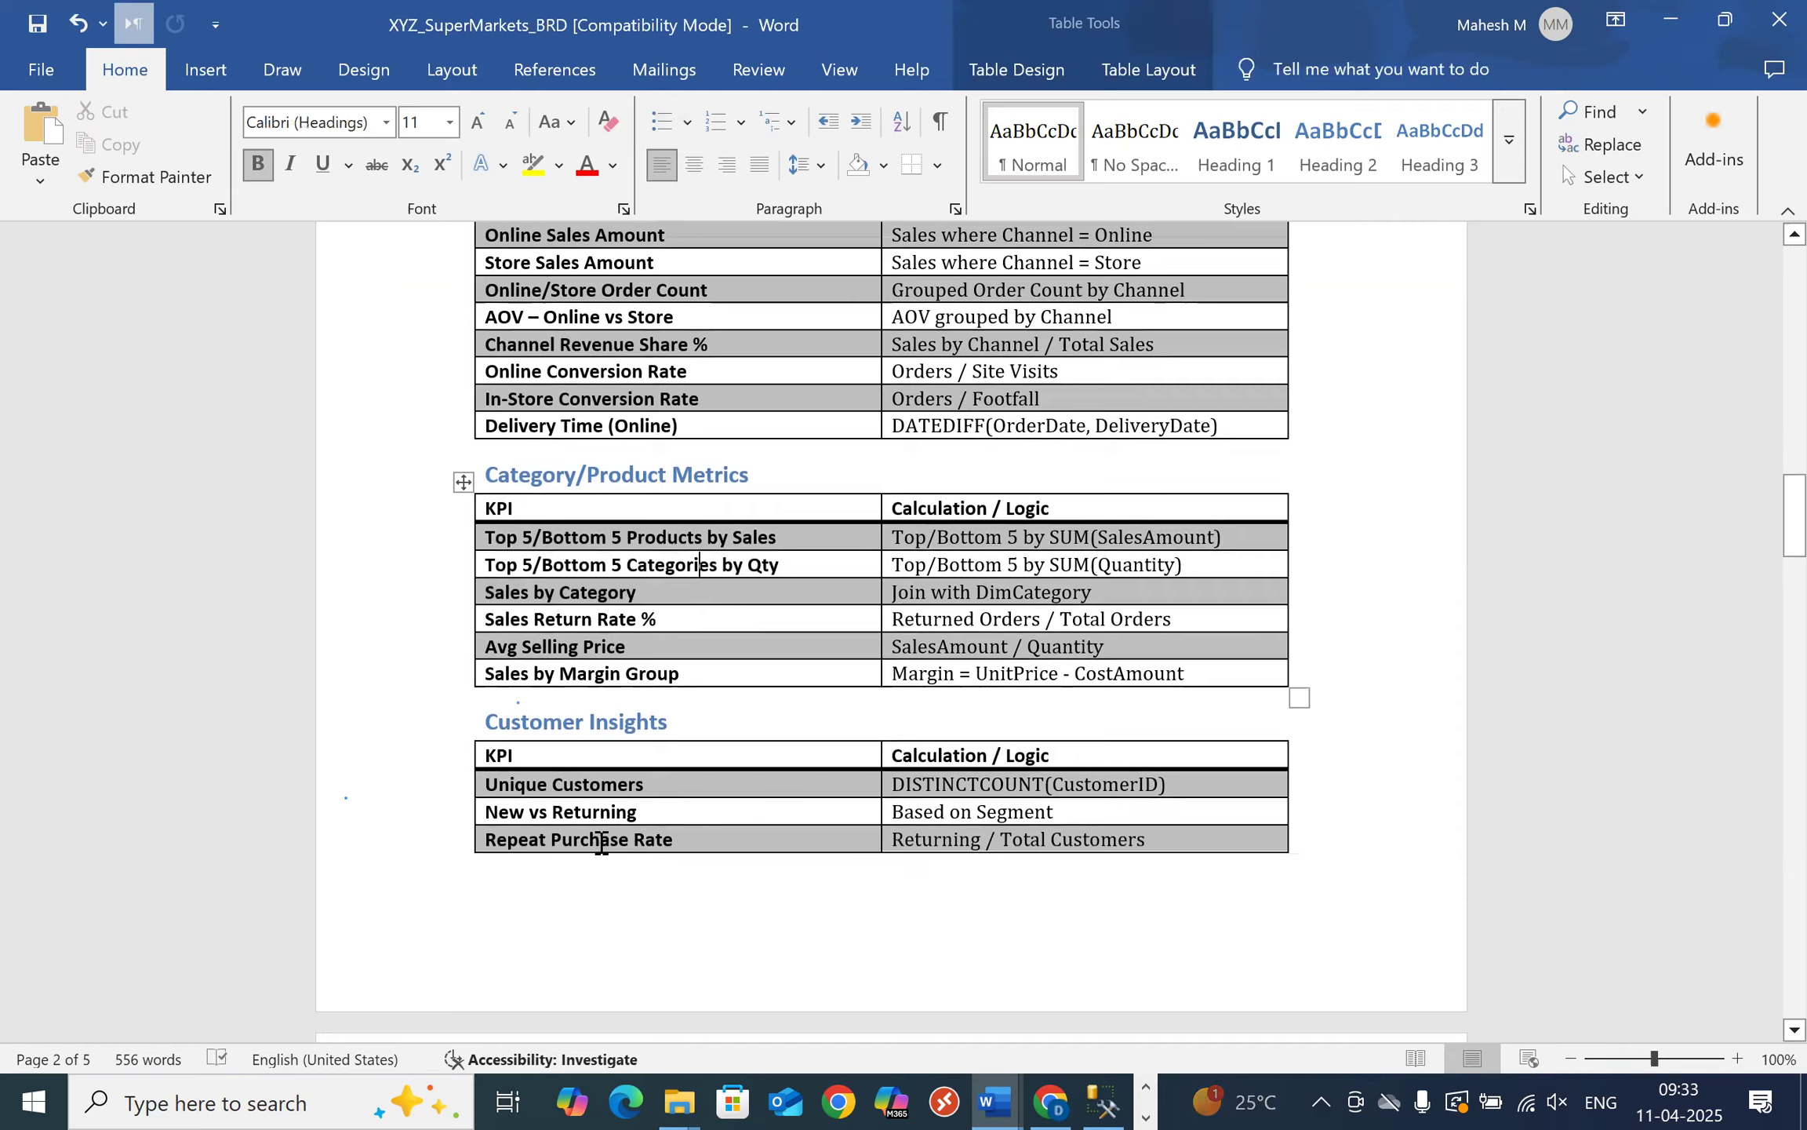
- Go back through the BRD's KPI tables to recheck Core Sales Metrics, Channel Performance and Category/Product Metrics
{"action": "scroll", "coordinate": [684, 761], "scroll_direction": "up", "scroll_amount": 1}
{"action": "scroll", "coordinate": [684, 761], "scroll_direction": "up", "scroll_amount": 4}
{"action": "scroll", "coordinate": [580, 863], "scroll_direction": "down", "scroll_amount": 4}
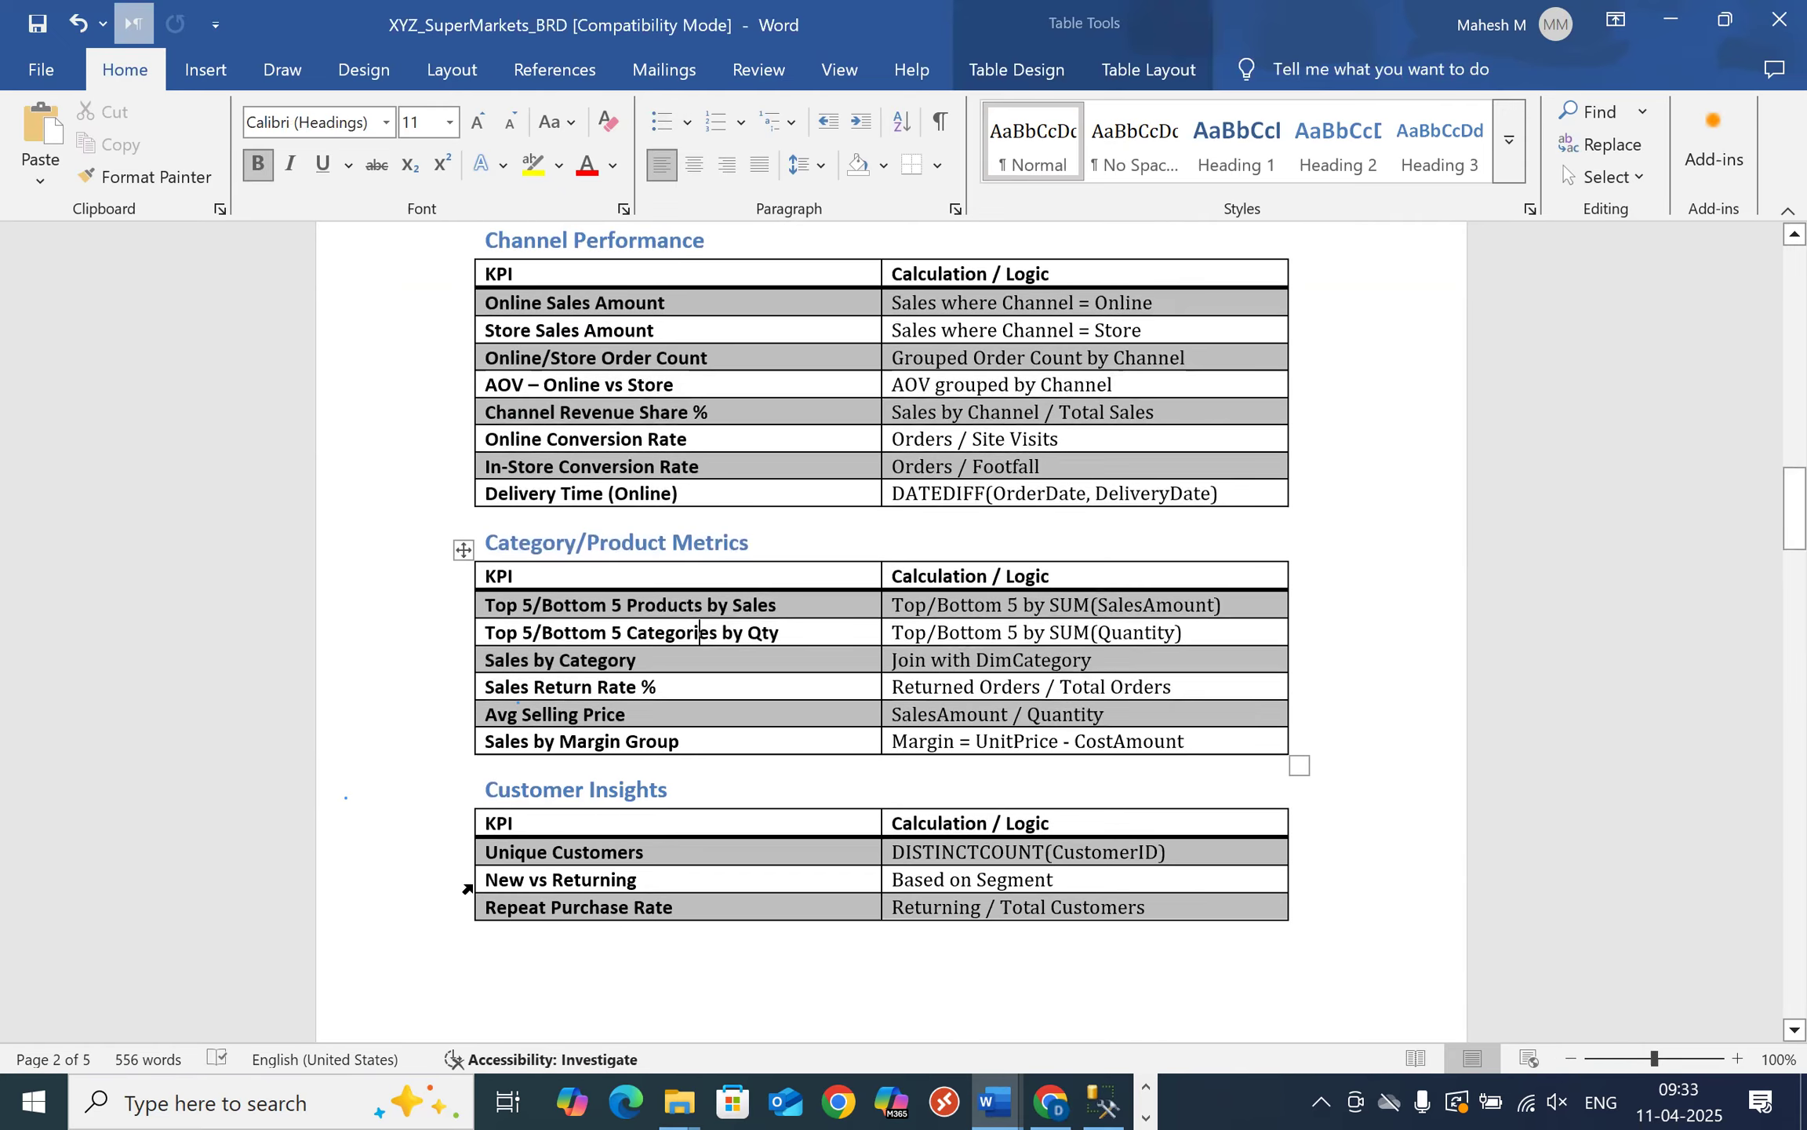
{"action": "scroll", "coordinate": [698, 879], "scroll_direction": "up", "scroll_amount": 5}
{"action": "scroll", "coordinate": [714, 862], "scroll_direction": "down", "scroll_amount": 3}
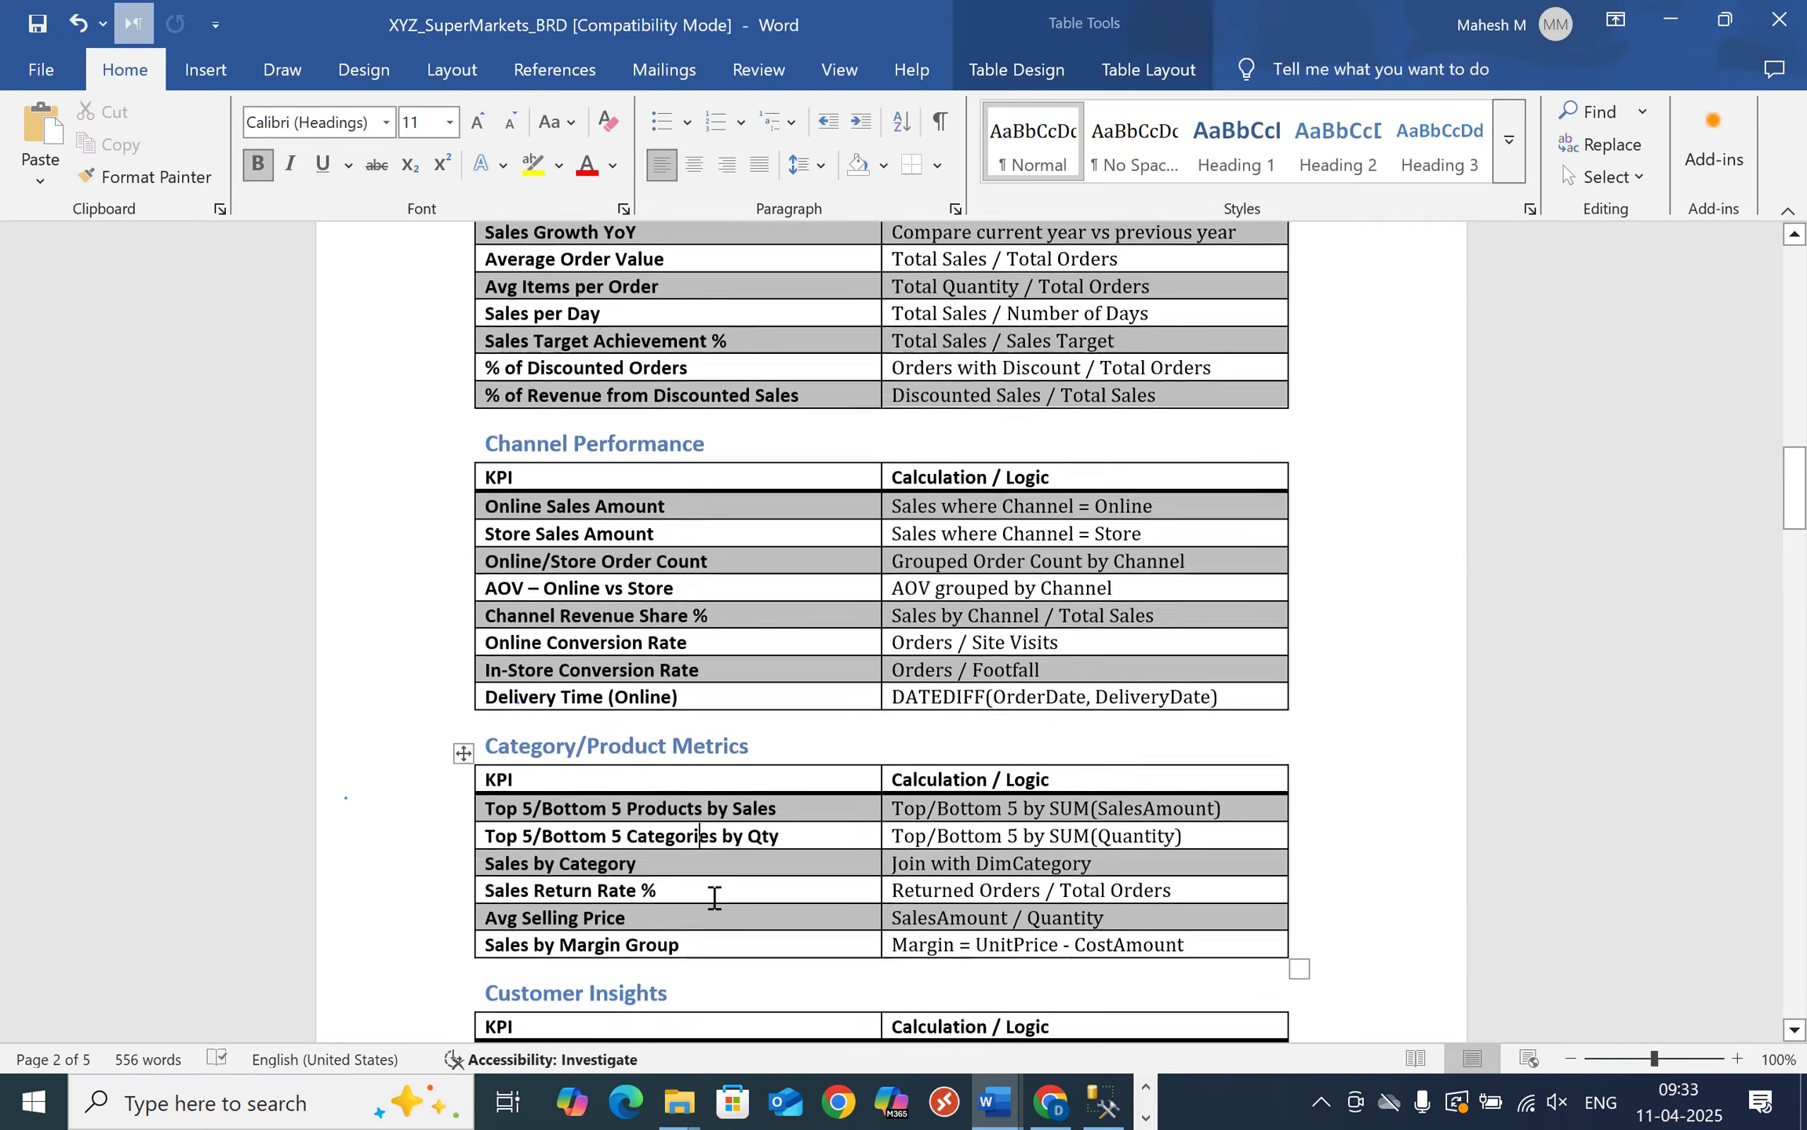
{"action": "scroll", "coordinate": [714, 895], "scroll_direction": "up", "scroll_amount": 3}
{"action": "scroll", "coordinate": [714, 898], "scroll_direction": "up", "scroll_amount": 1}
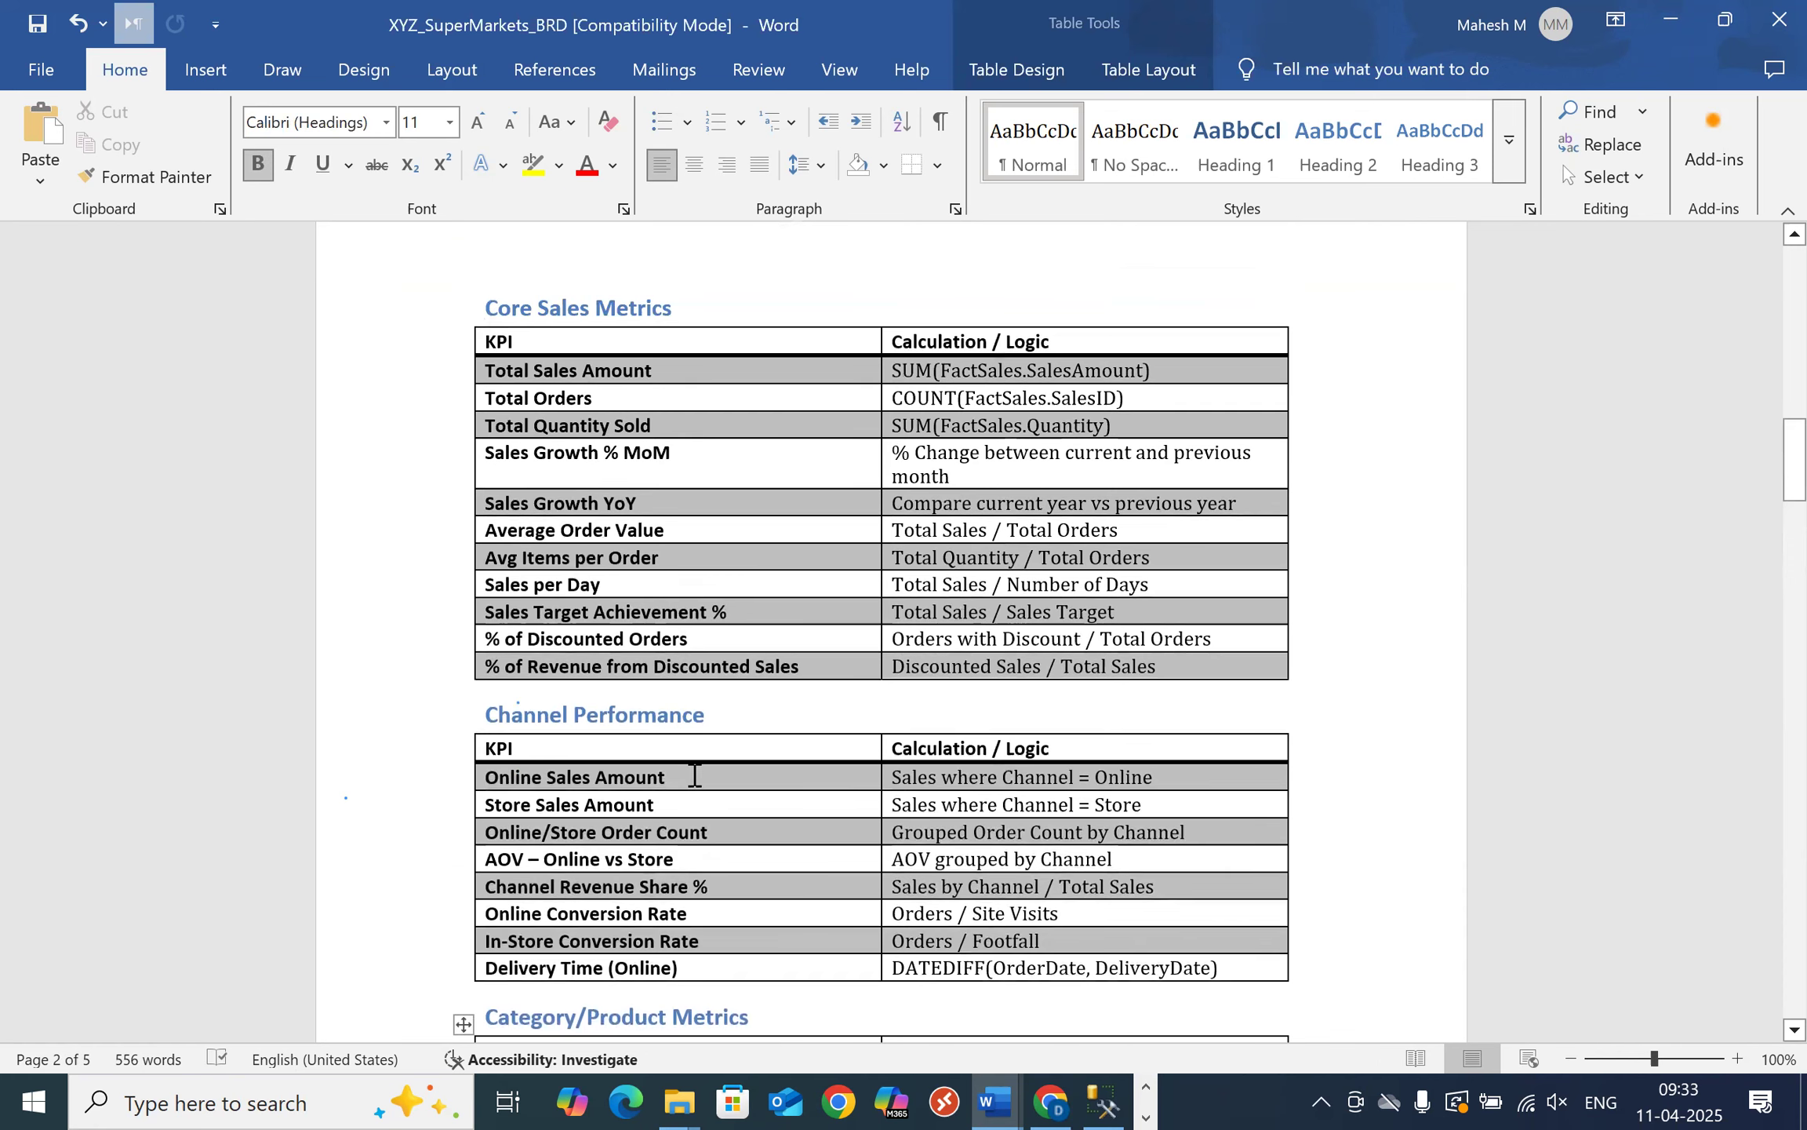
{"action": "scroll", "coordinate": [694, 777], "scroll_direction": "down", "scroll_amount": 1}
{"action": "scroll", "coordinate": [694, 777], "scroll_direction": "down", "scroll_amount": 1}
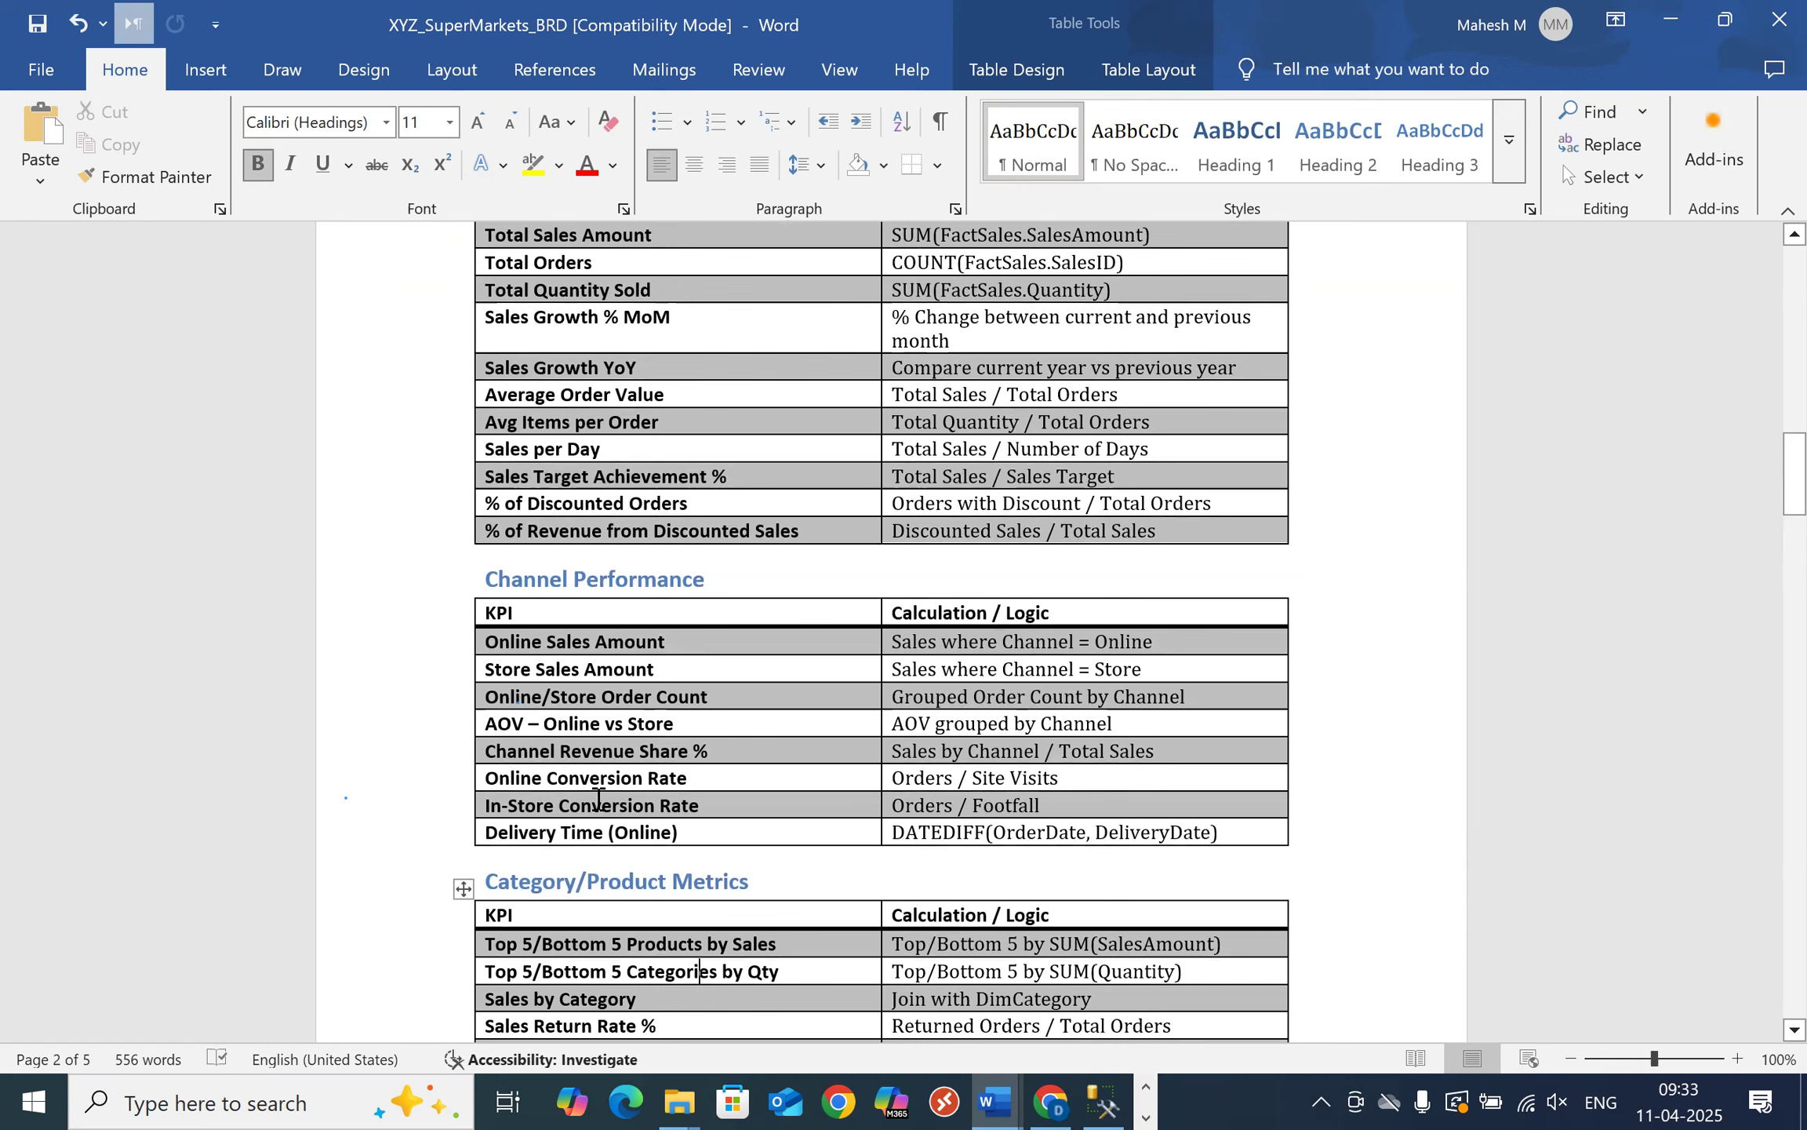
- Switch to Power BI Desktop, inspect the advanced options of a new SQL Server database connection and cancel it
{"action": "key", "text": "alt+Tab"}
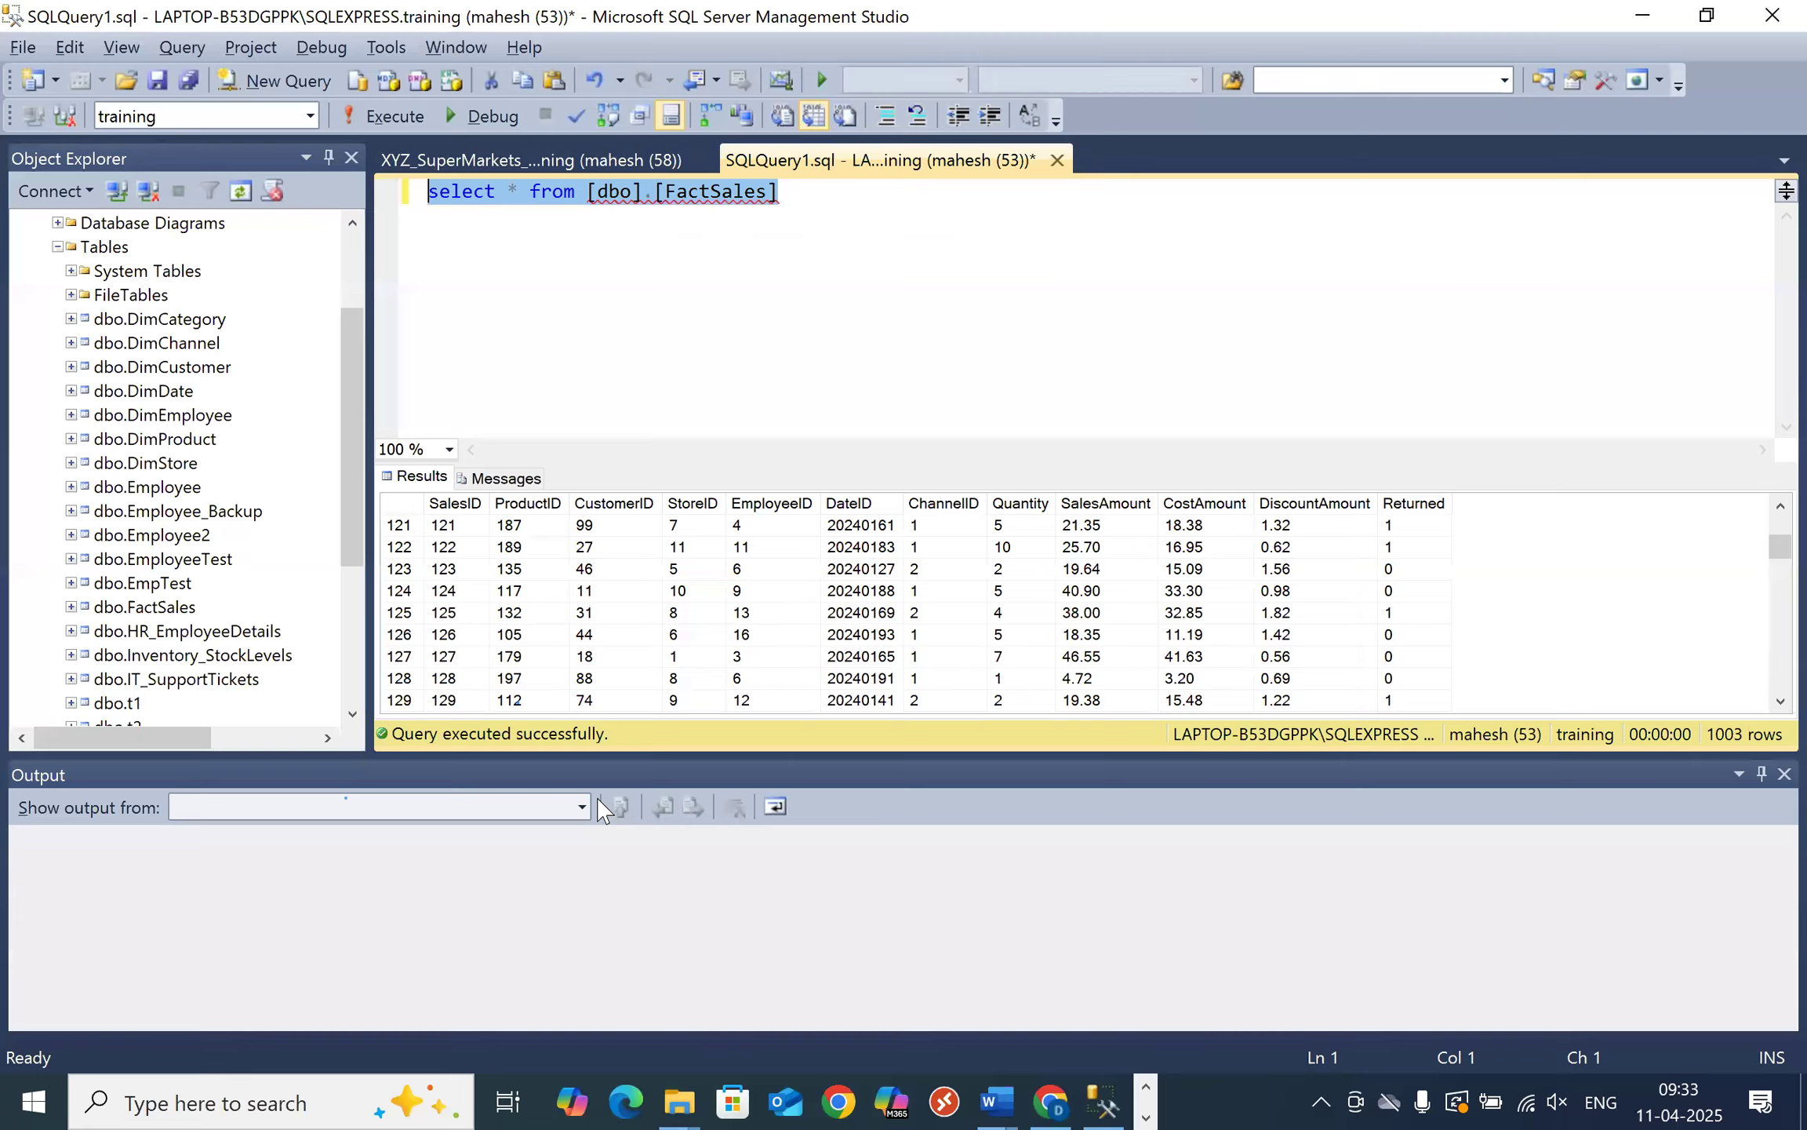
{"action": "key", "text": "alt+Tab"}
{"action": "key", "text": "alt+Tab"}
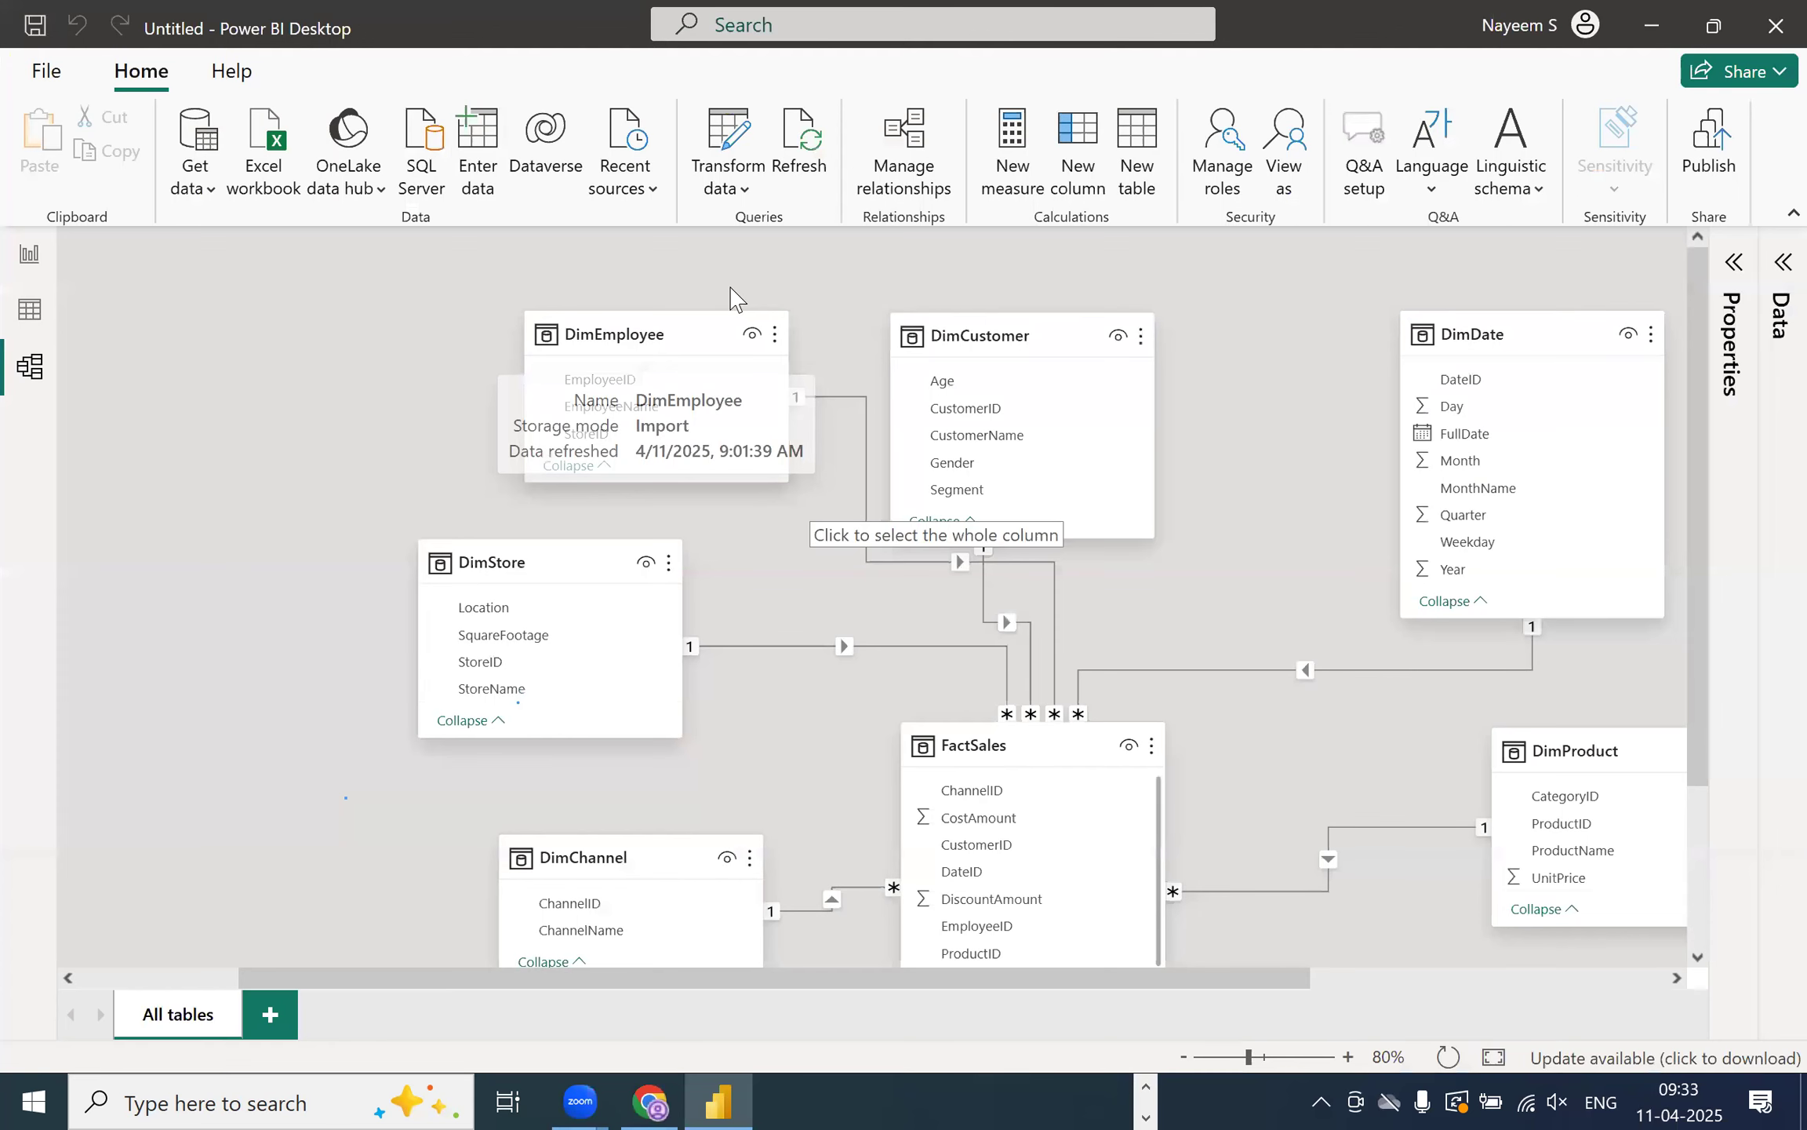
{"action": "left_click", "coordinate": [195, 186]}
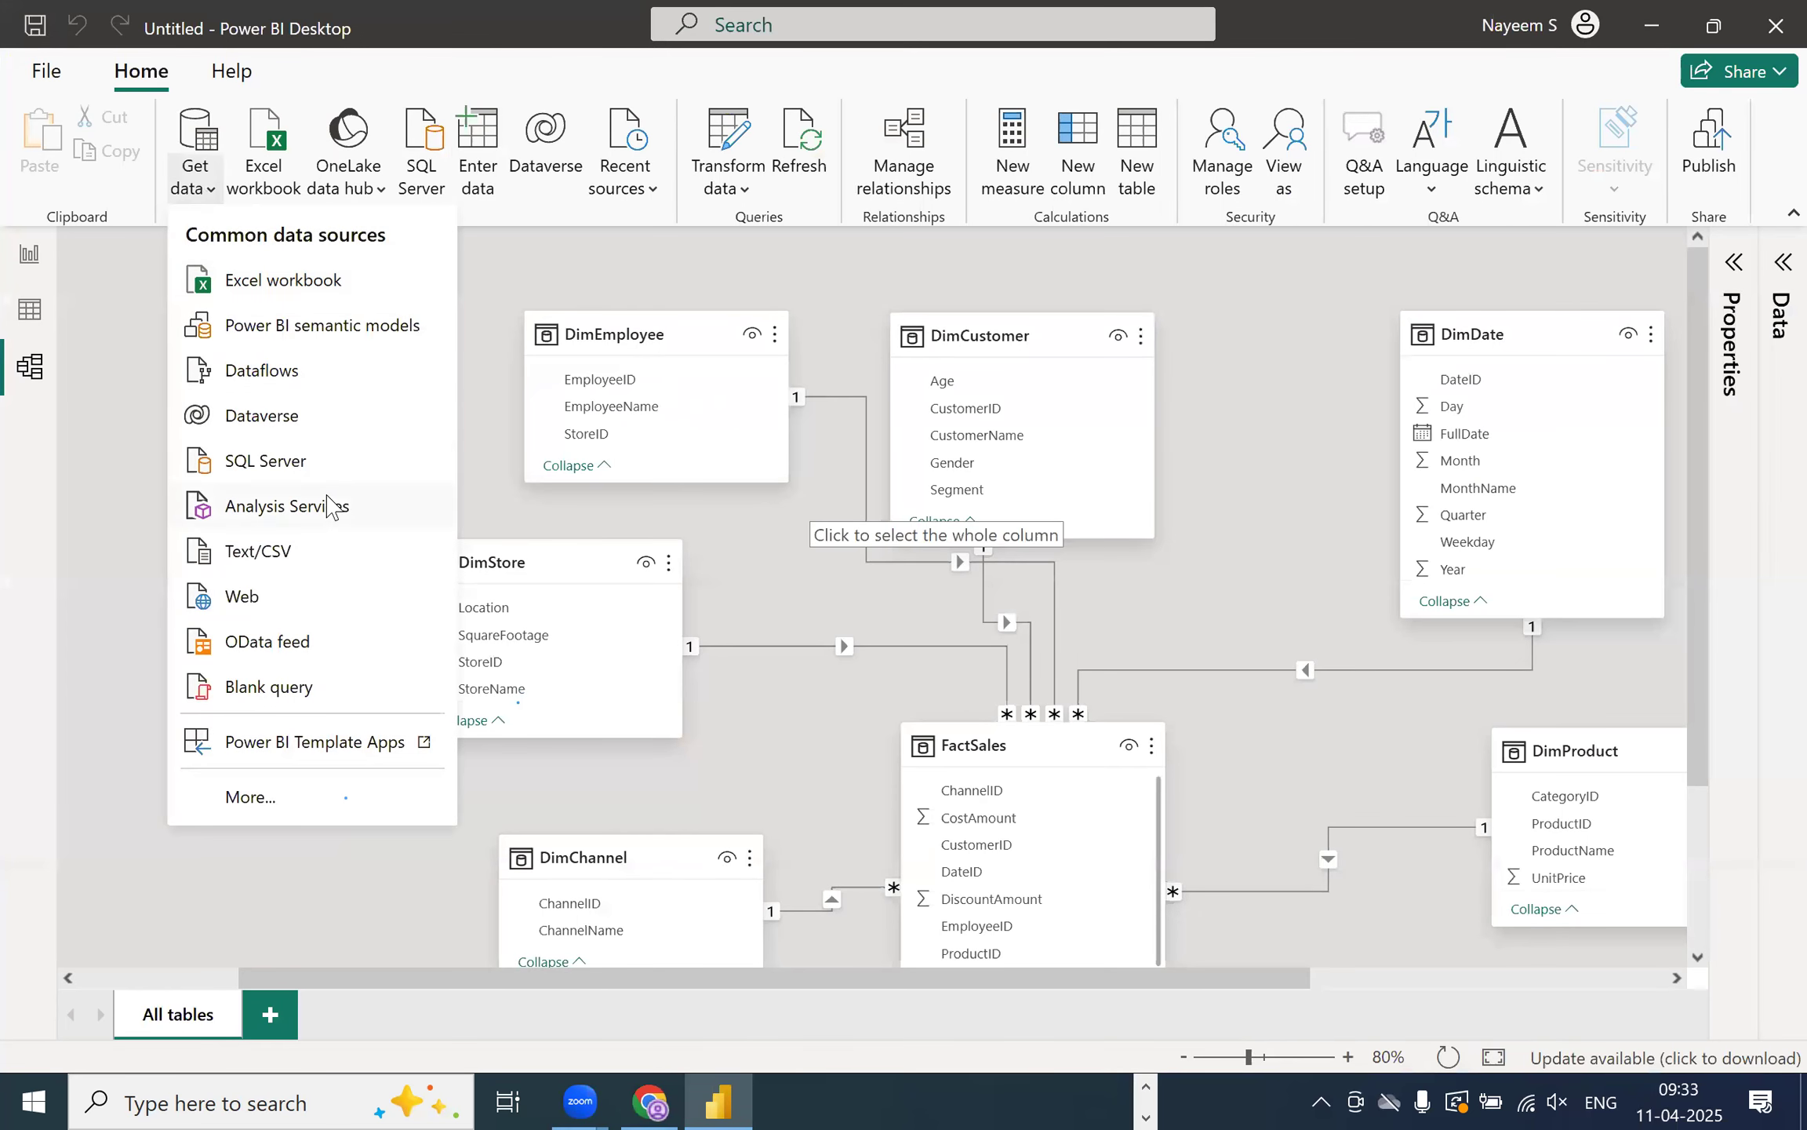
{"action": "left_click", "coordinate": [318, 462]}
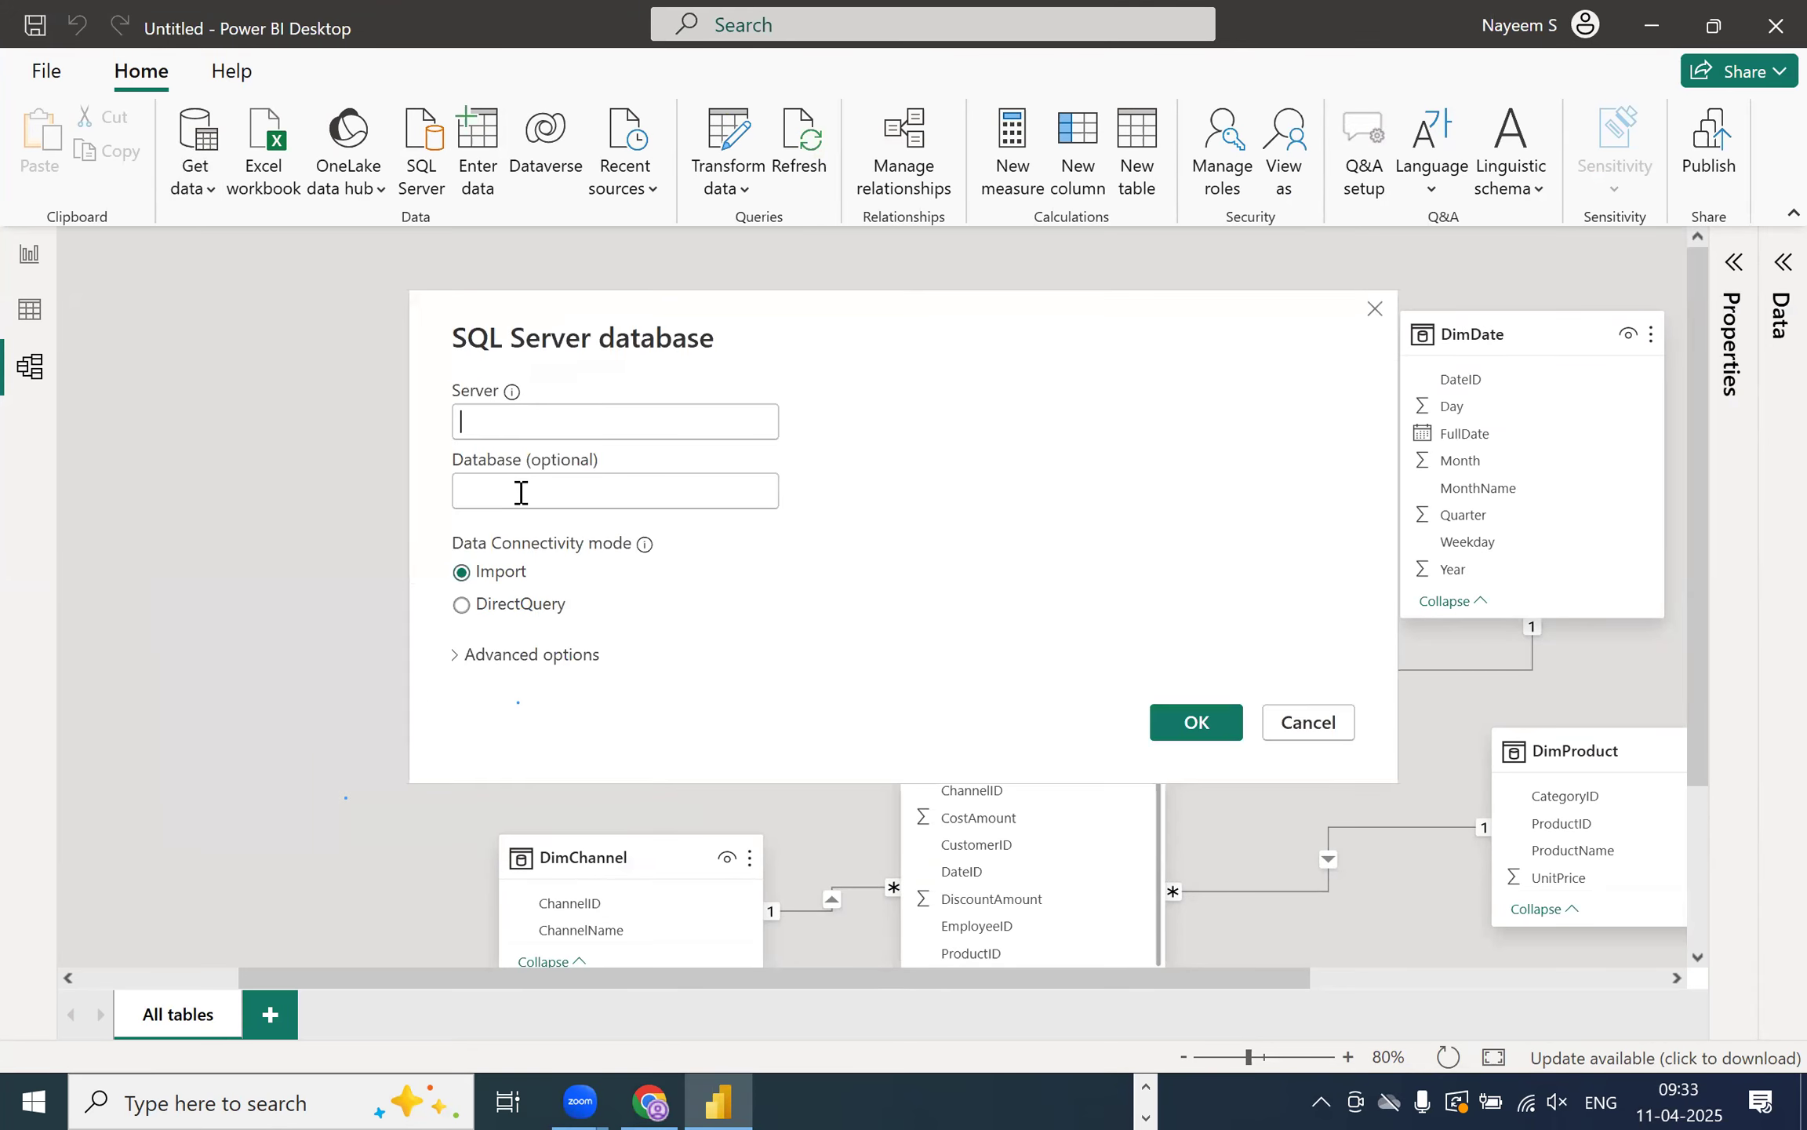
{"action": "left_click", "coordinate": [496, 659]}
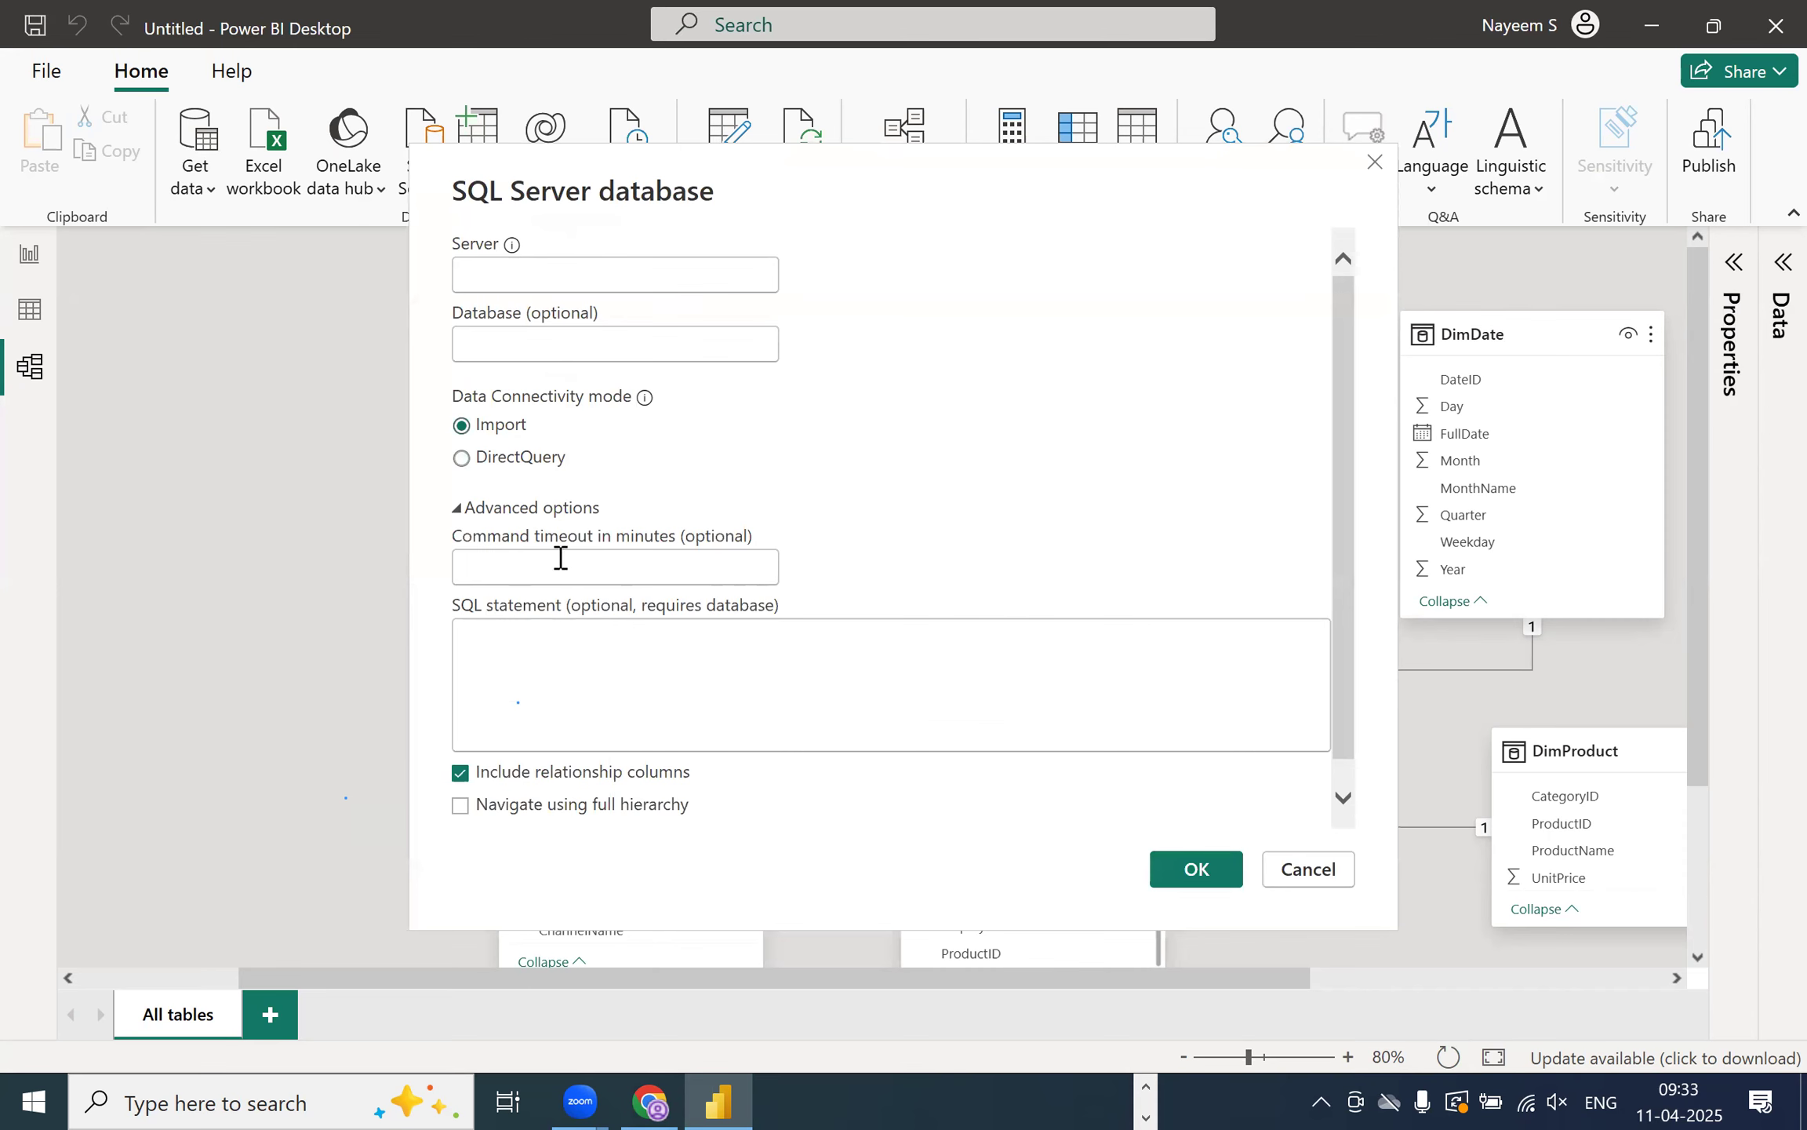
{"action": "left_click", "coordinate": [1318, 879]}
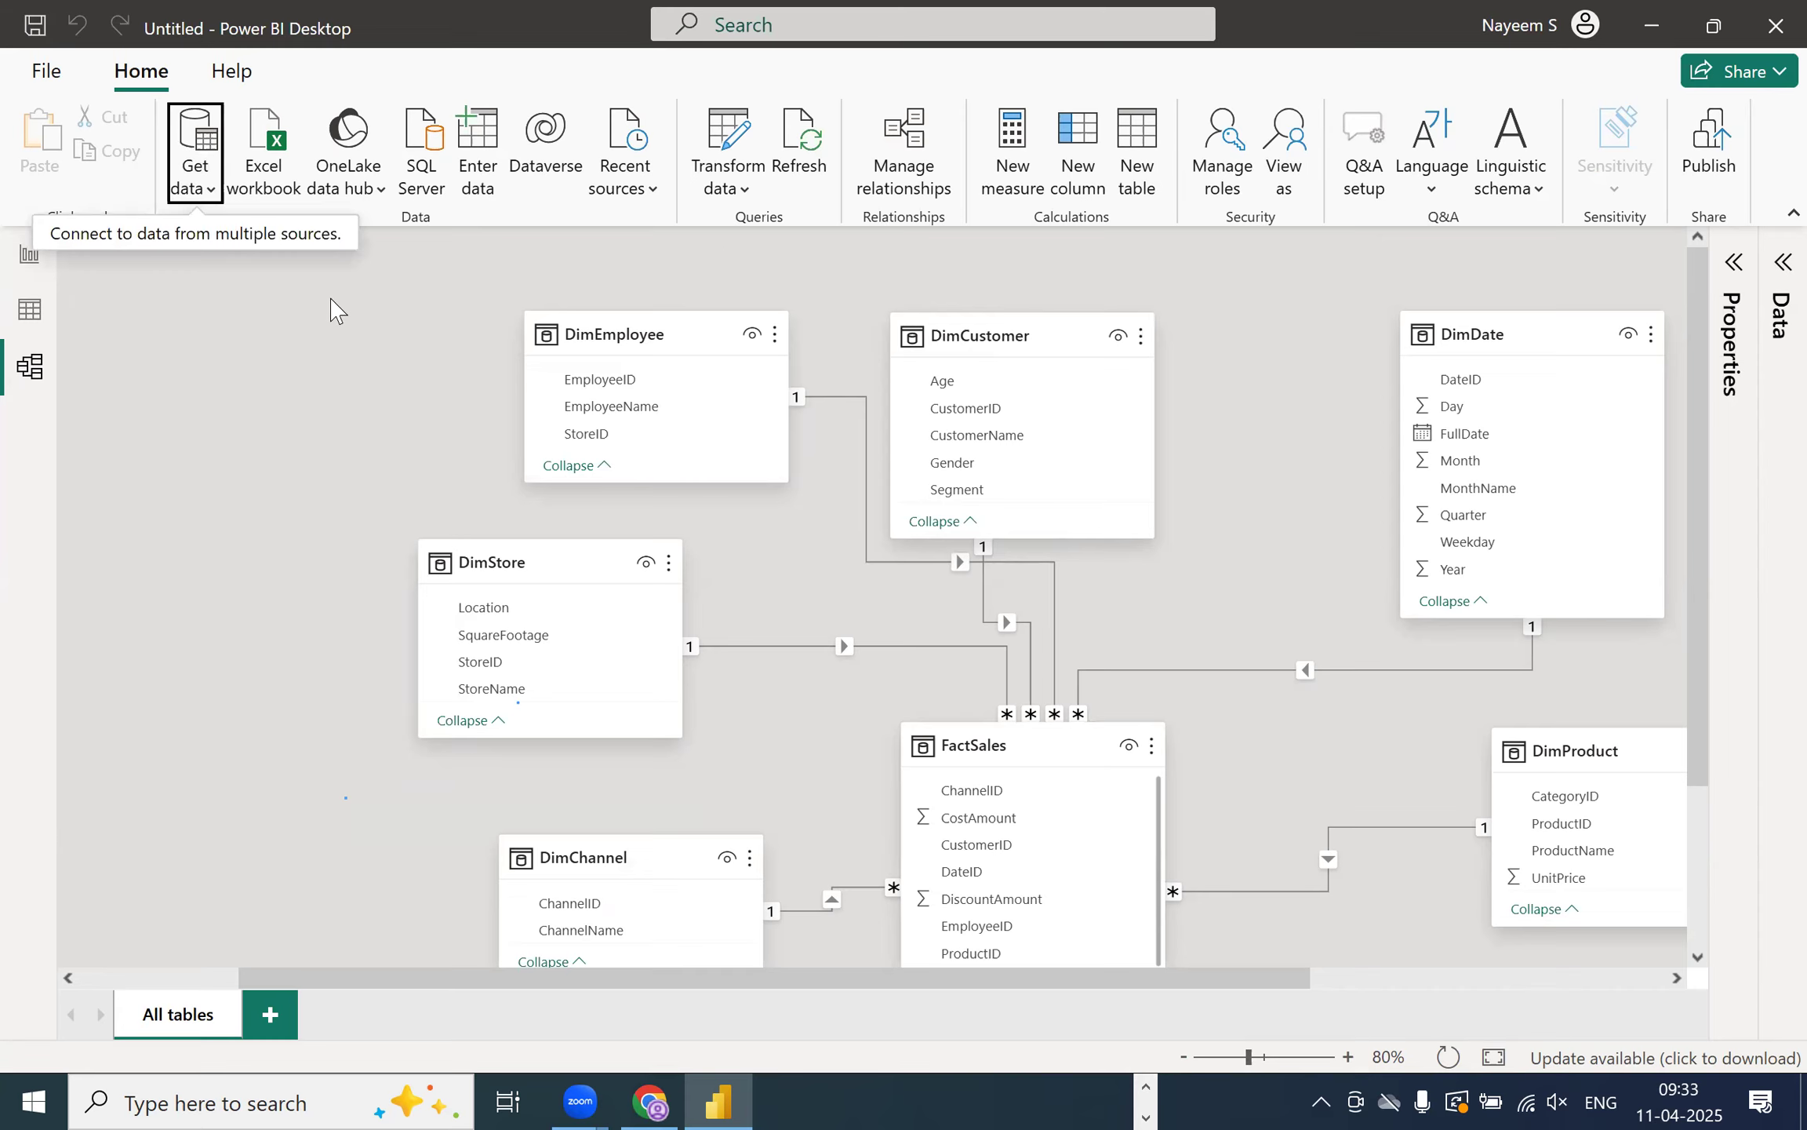
{"action": "left_click_drag", "start_coordinate": [823, 977], "coordinate": [995, 958]}
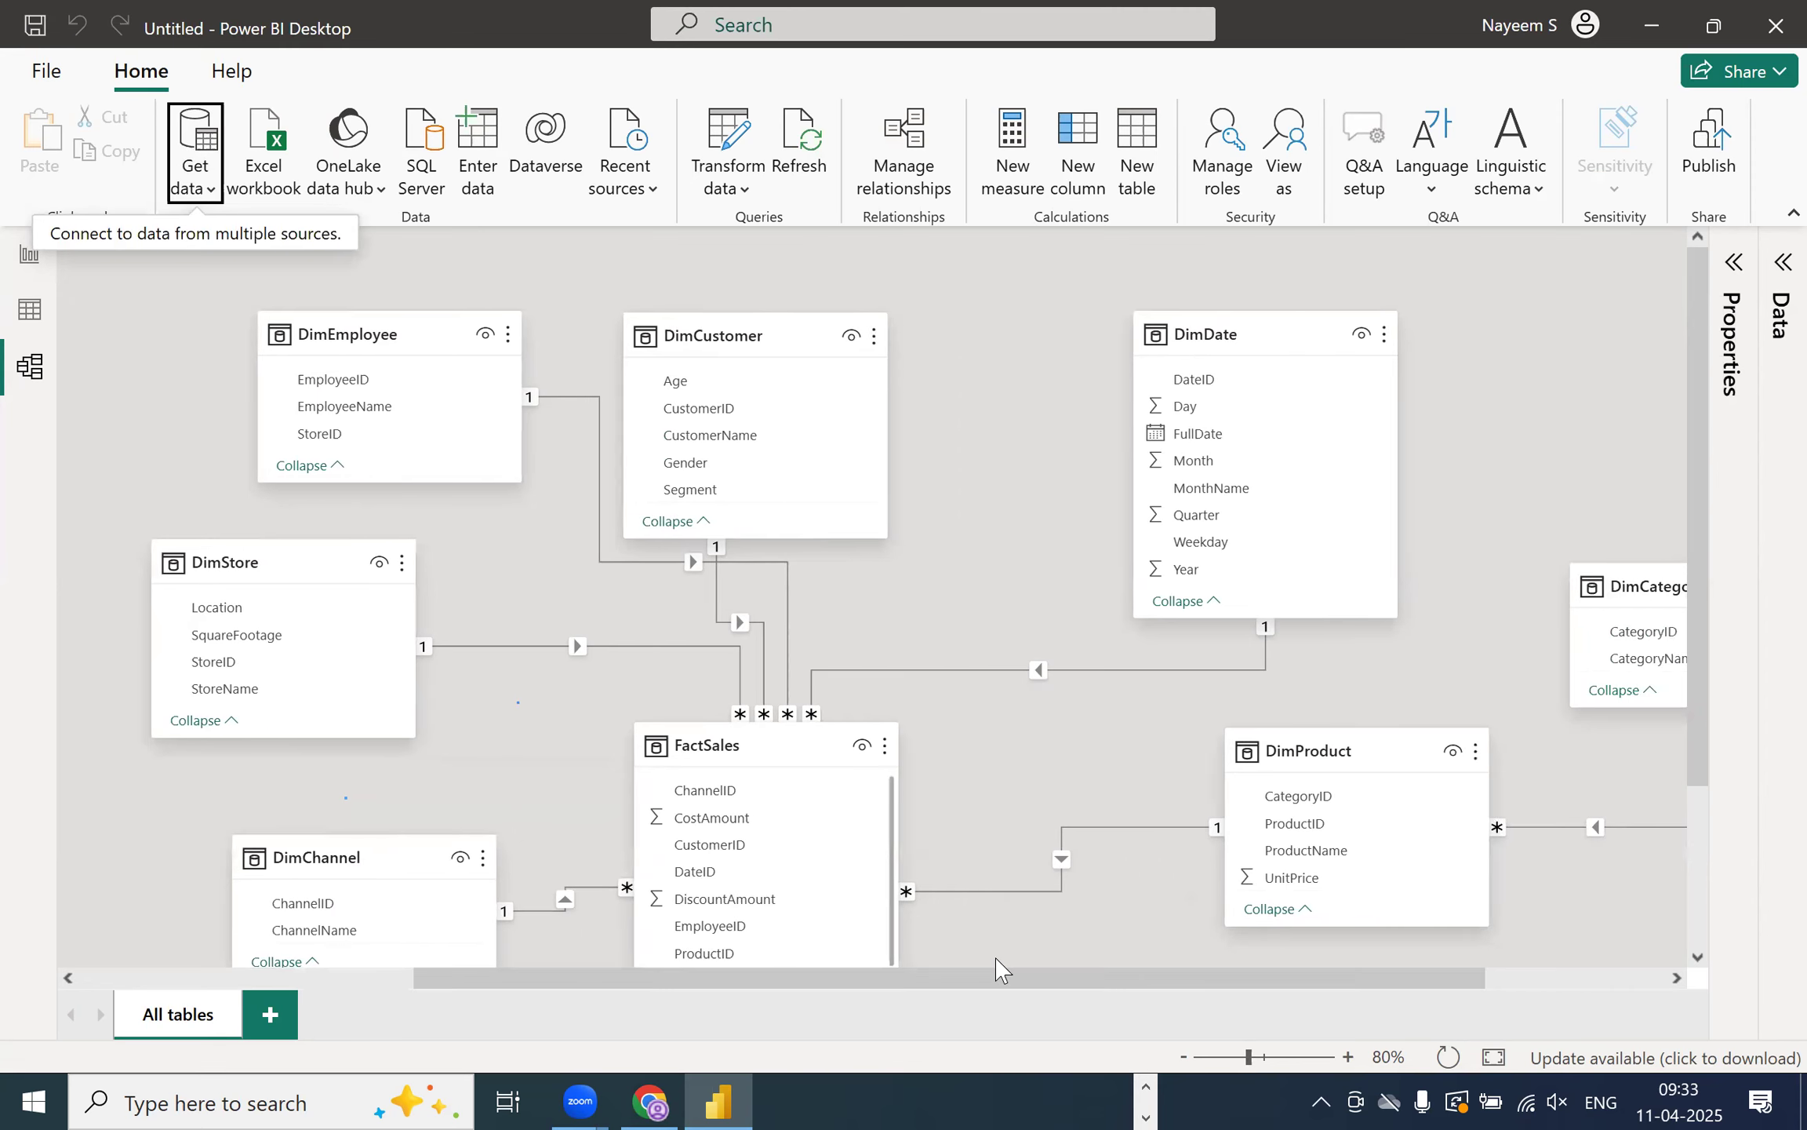
- Open the model's queries in Power Query Editor and look through the DimProduct rows
{"action": "left_click", "coordinate": [979, 369]}
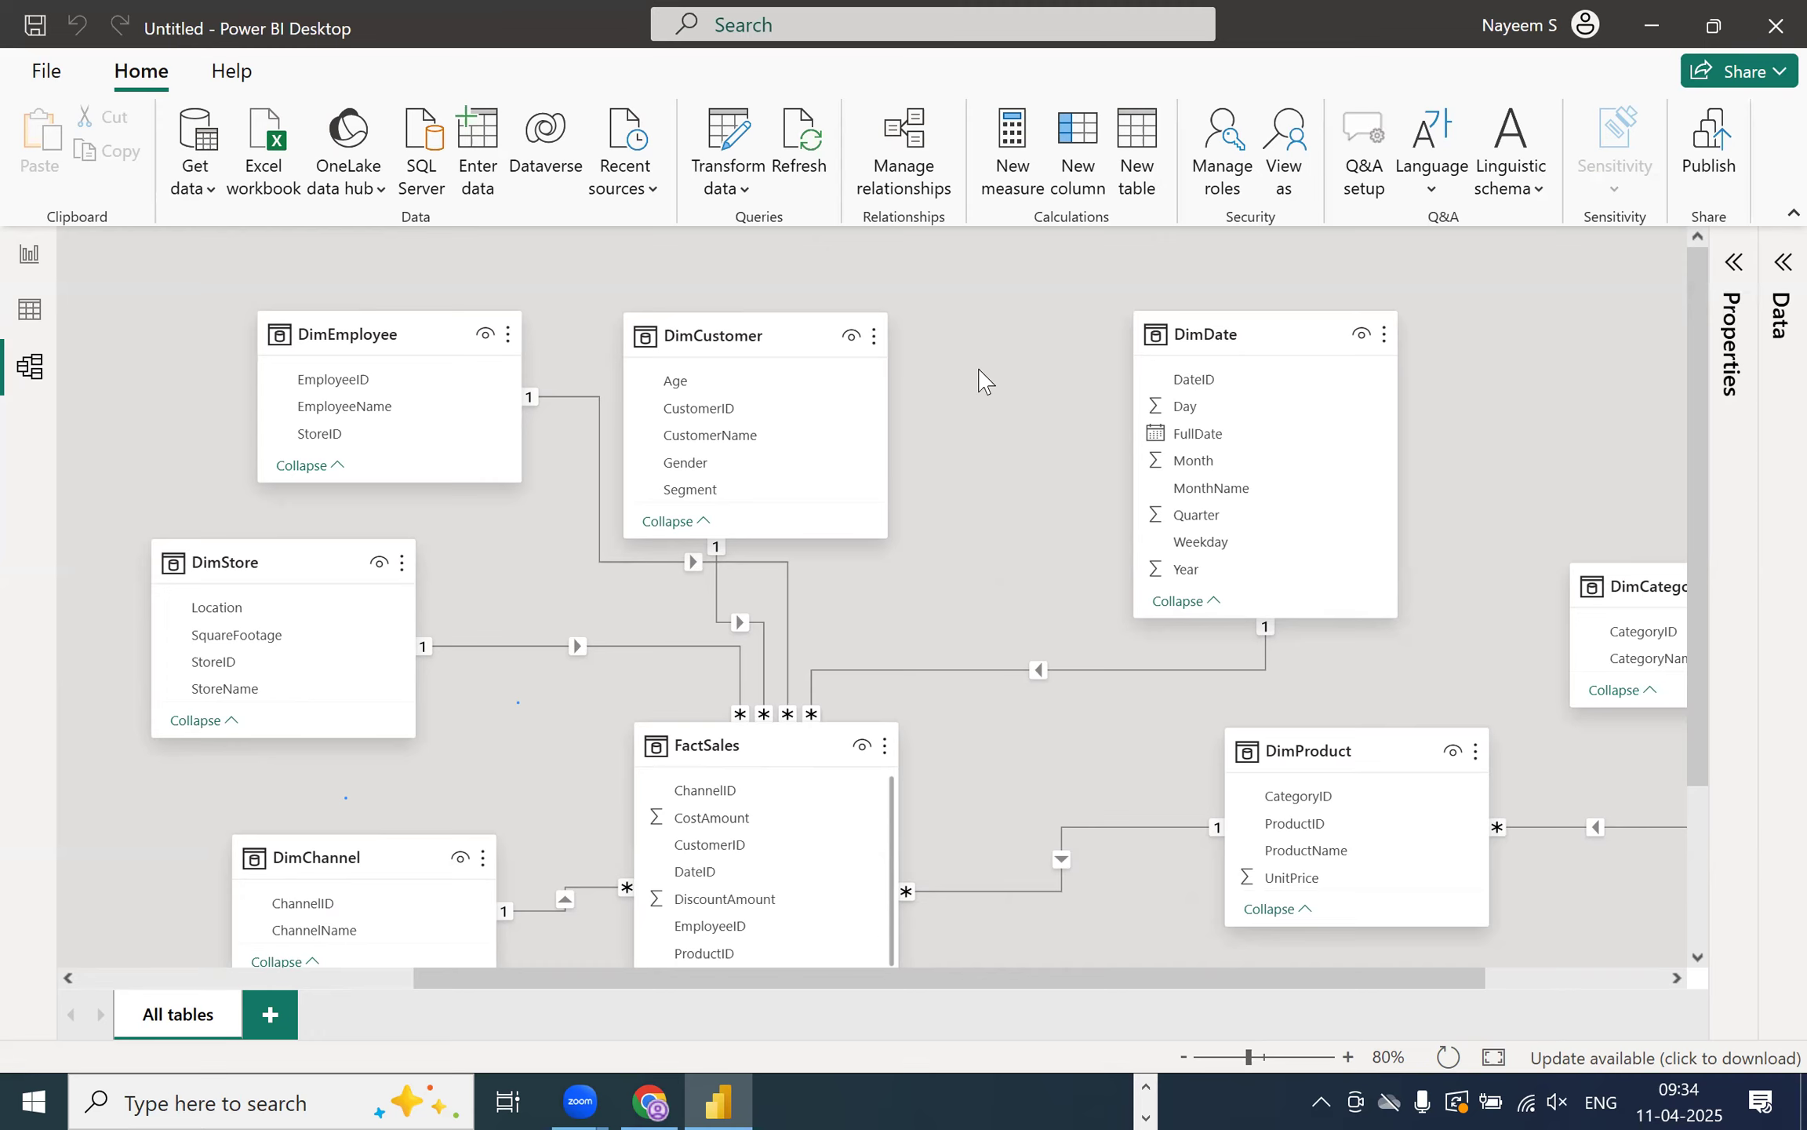
{"action": "scroll", "coordinate": [1055, 439], "scroll_direction": "down", "scroll_amount": 2}
{"action": "scroll", "coordinate": [1012, 447], "scroll_direction": "up", "scroll_amount": 2}
{"action": "left_click", "coordinate": [727, 154]}
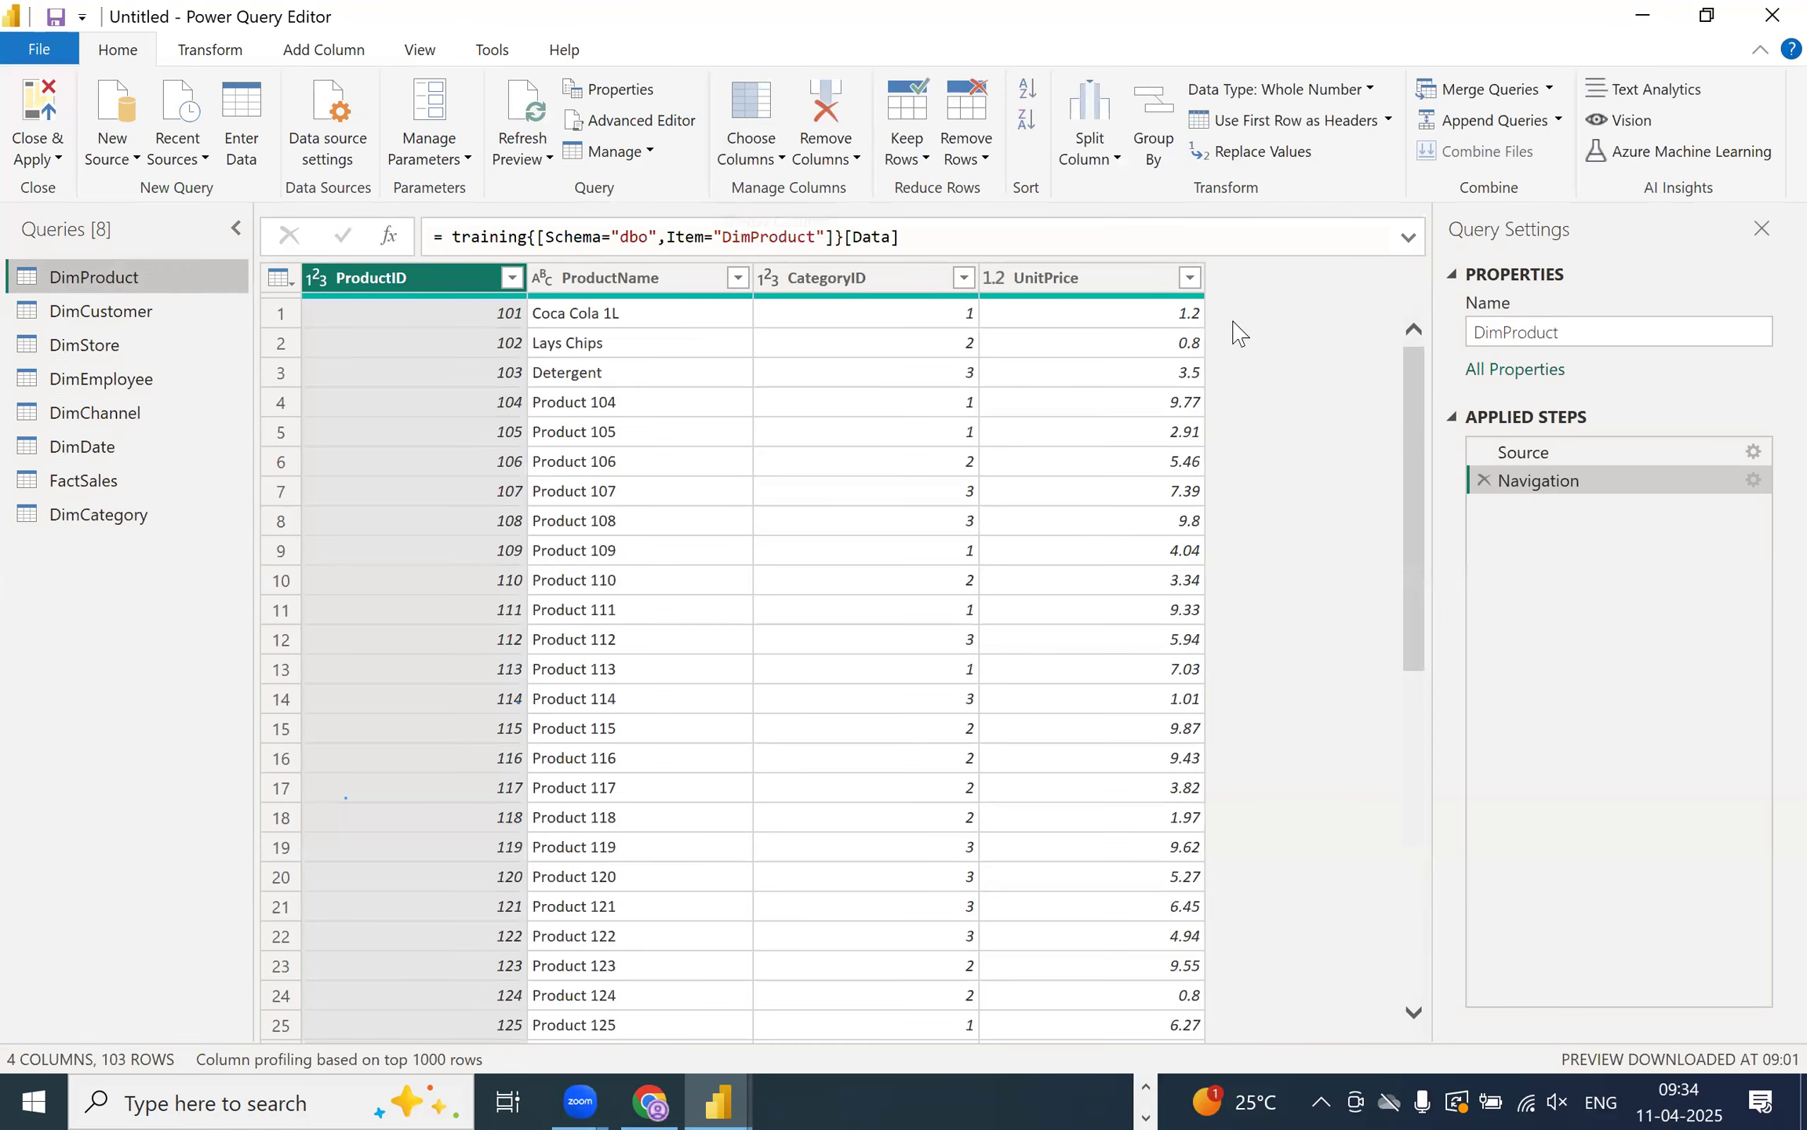
{"action": "scroll", "coordinate": [1373, 447], "scroll_direction": "down", "scroll_amount": 8}
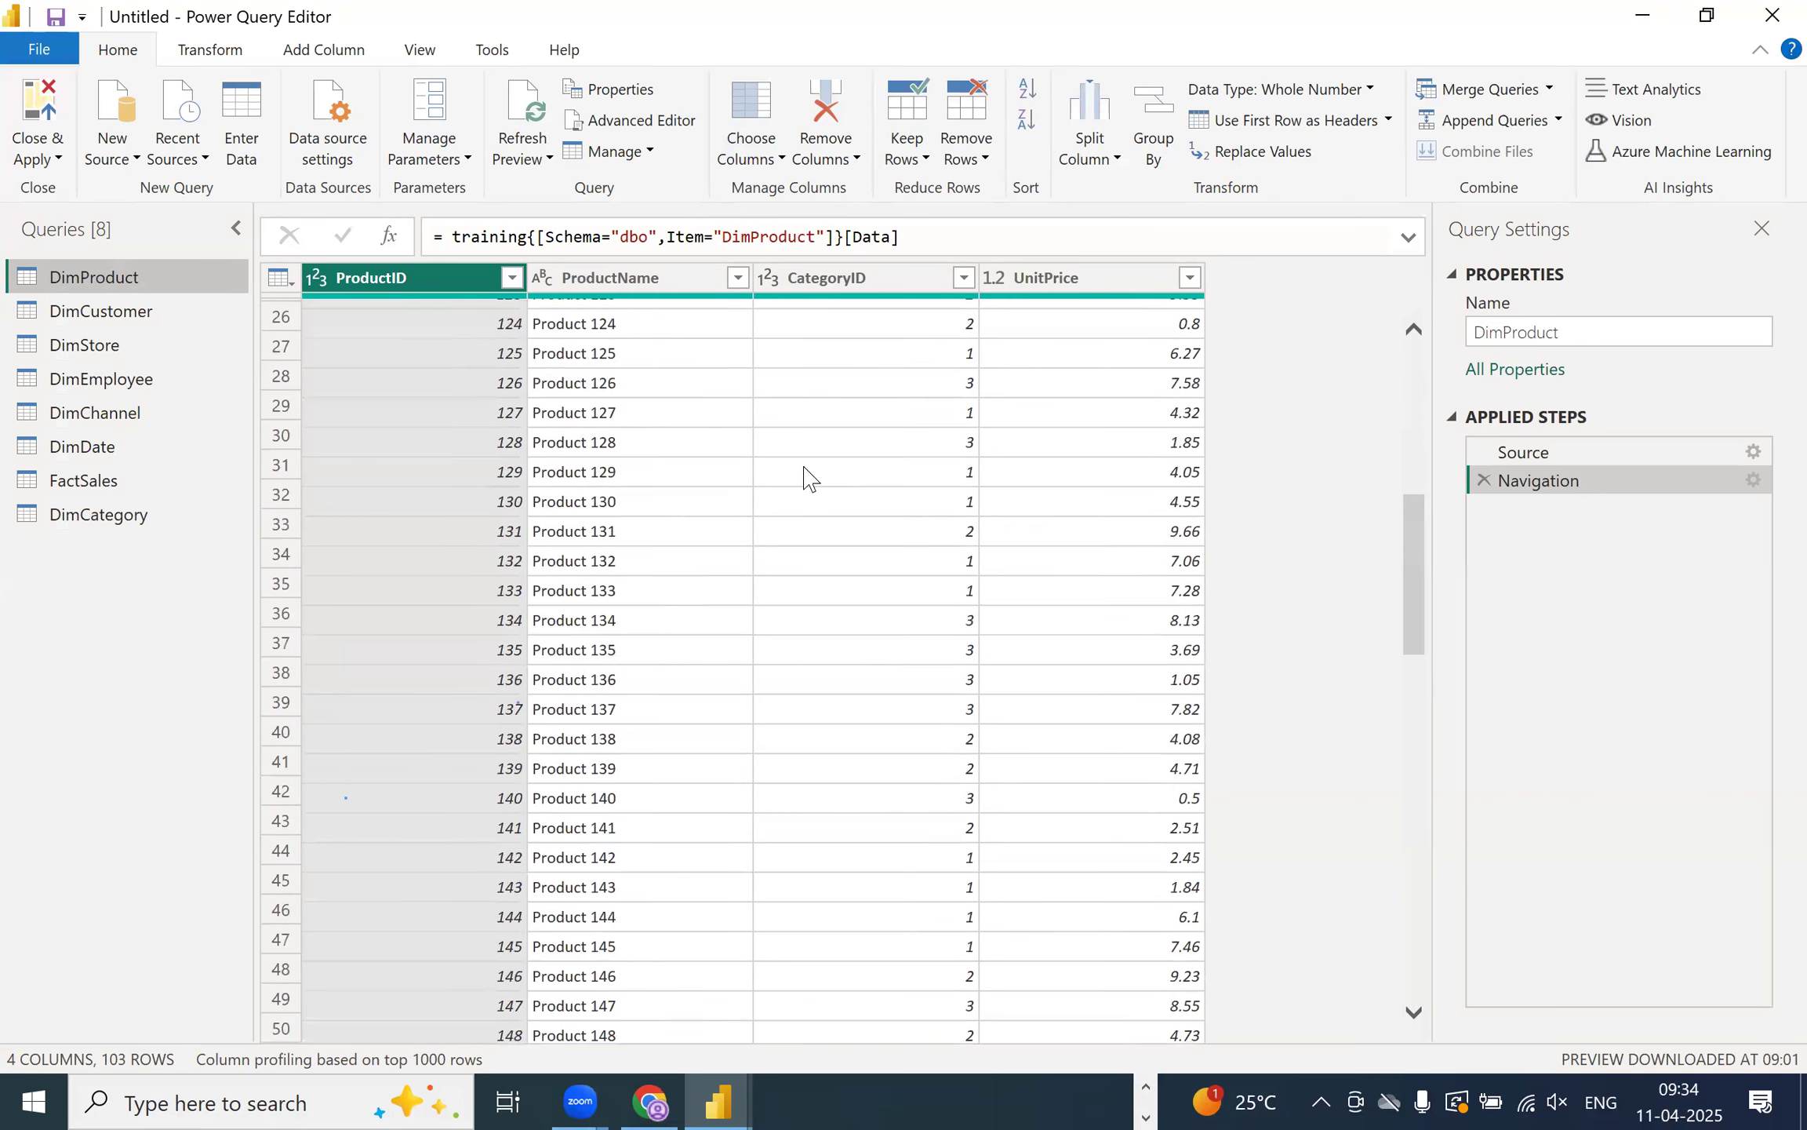
- Return to the model diagram and review the relationships between the dimension tables and FactSales, including DimCategory
{"action": "key", "text": "alt+Tab"}
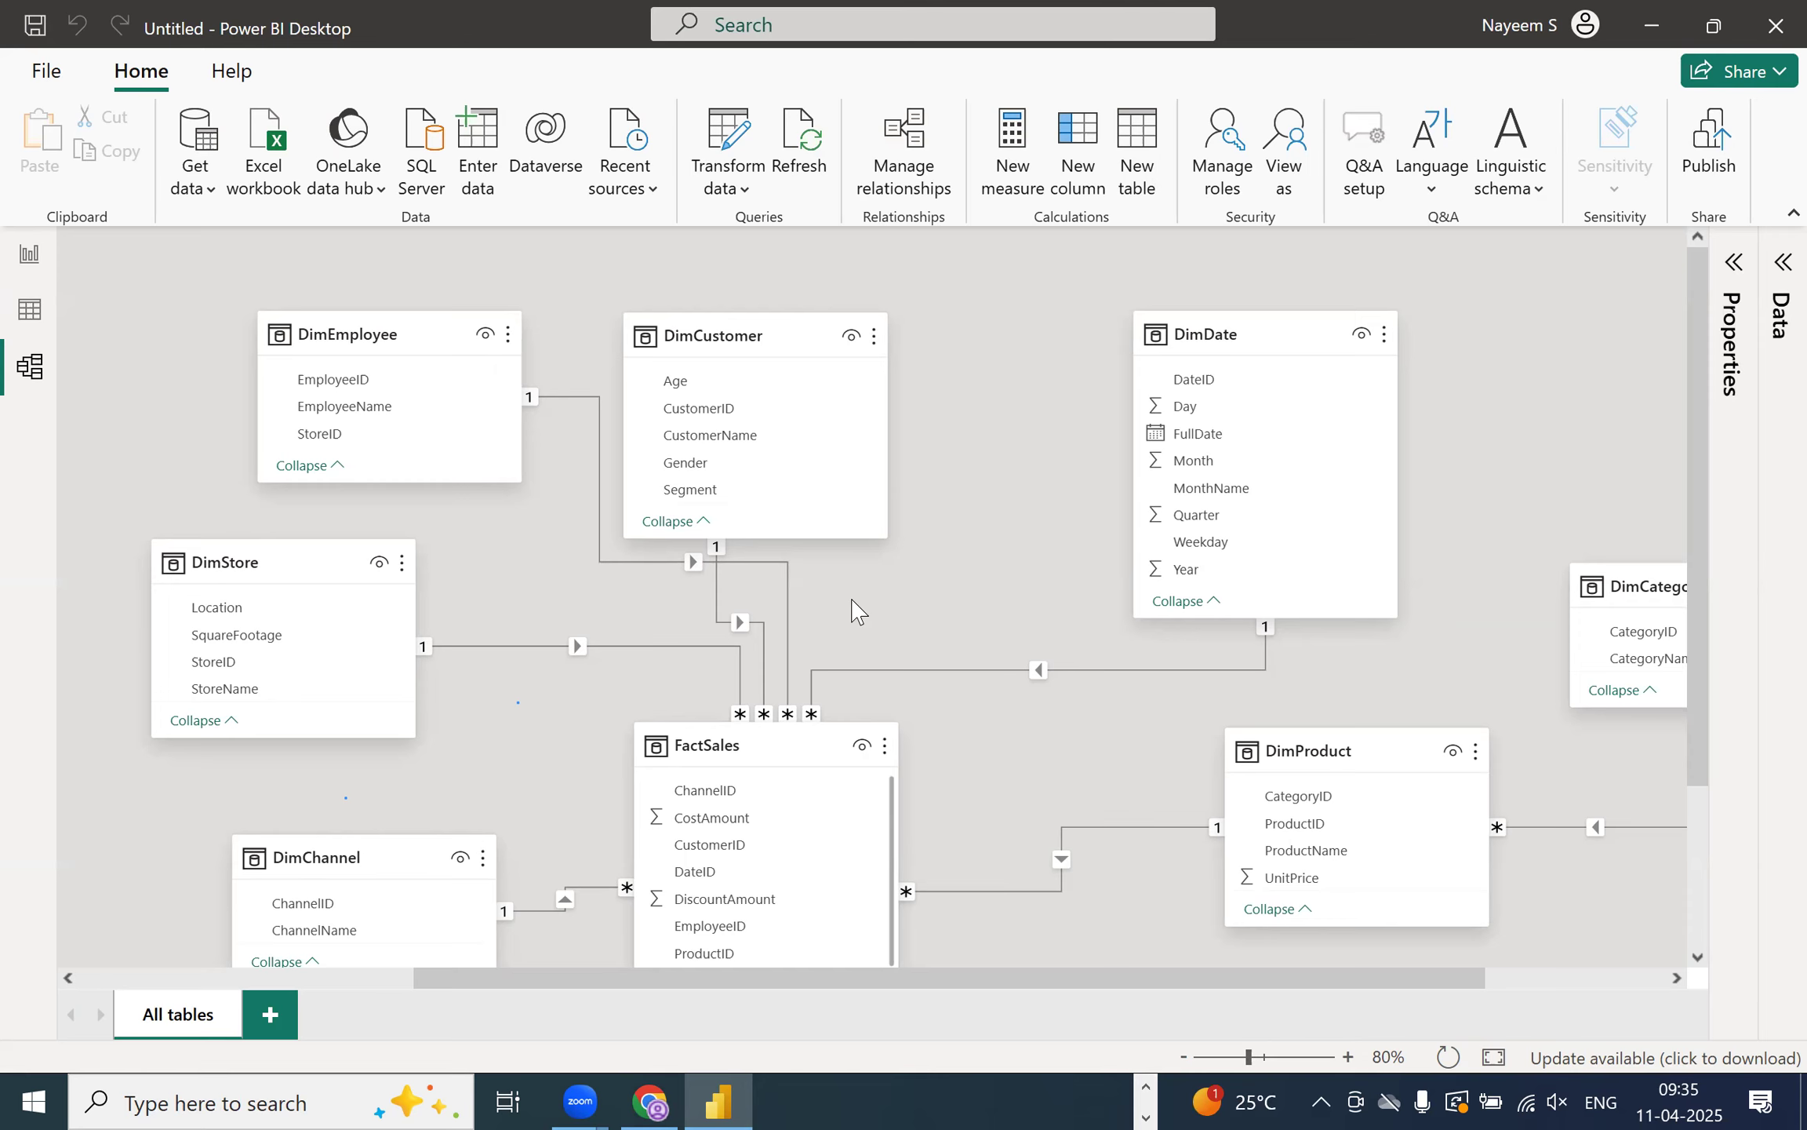
{"action": "left_click_drag", "start_coordinate": [1174, 979], "coordinate": [1273, 978]}
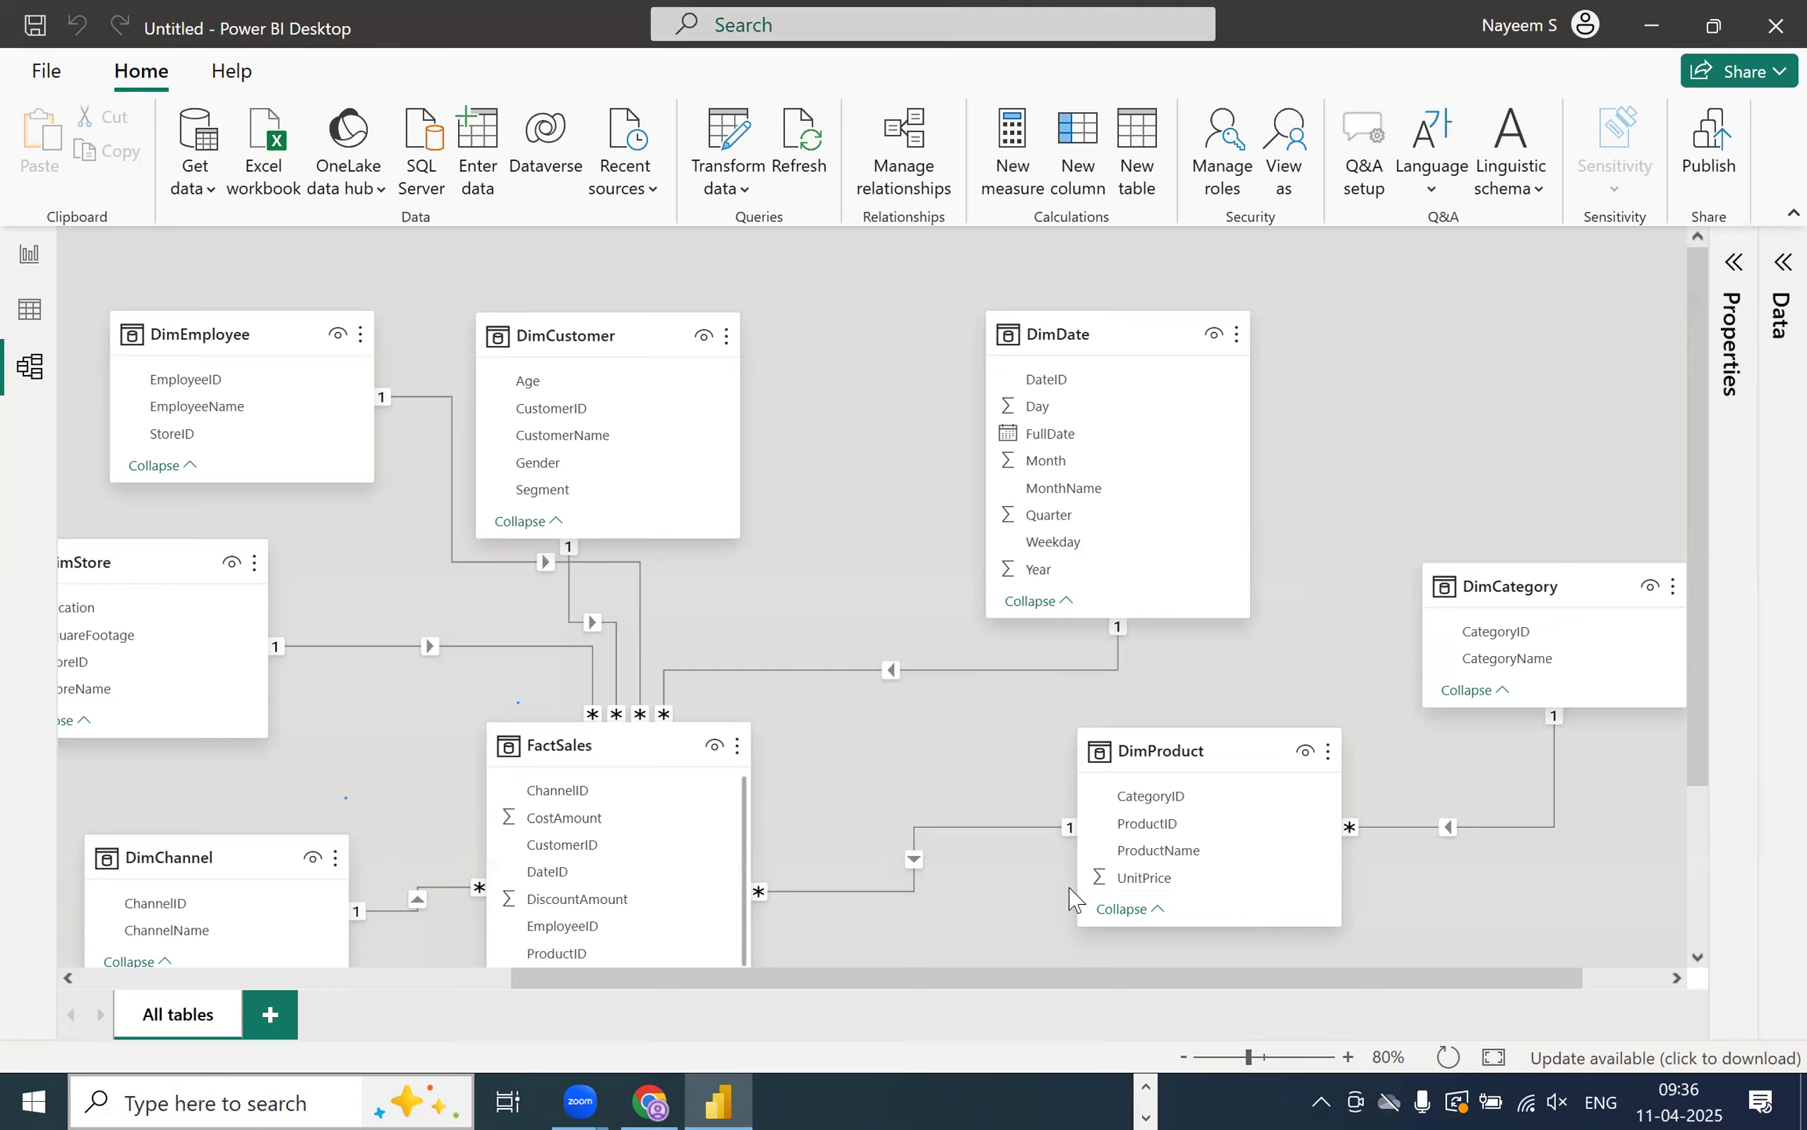
{"action": "left_click_drag", "start_coordinate": [1021, 979], "coordinate": [845, 1019]}
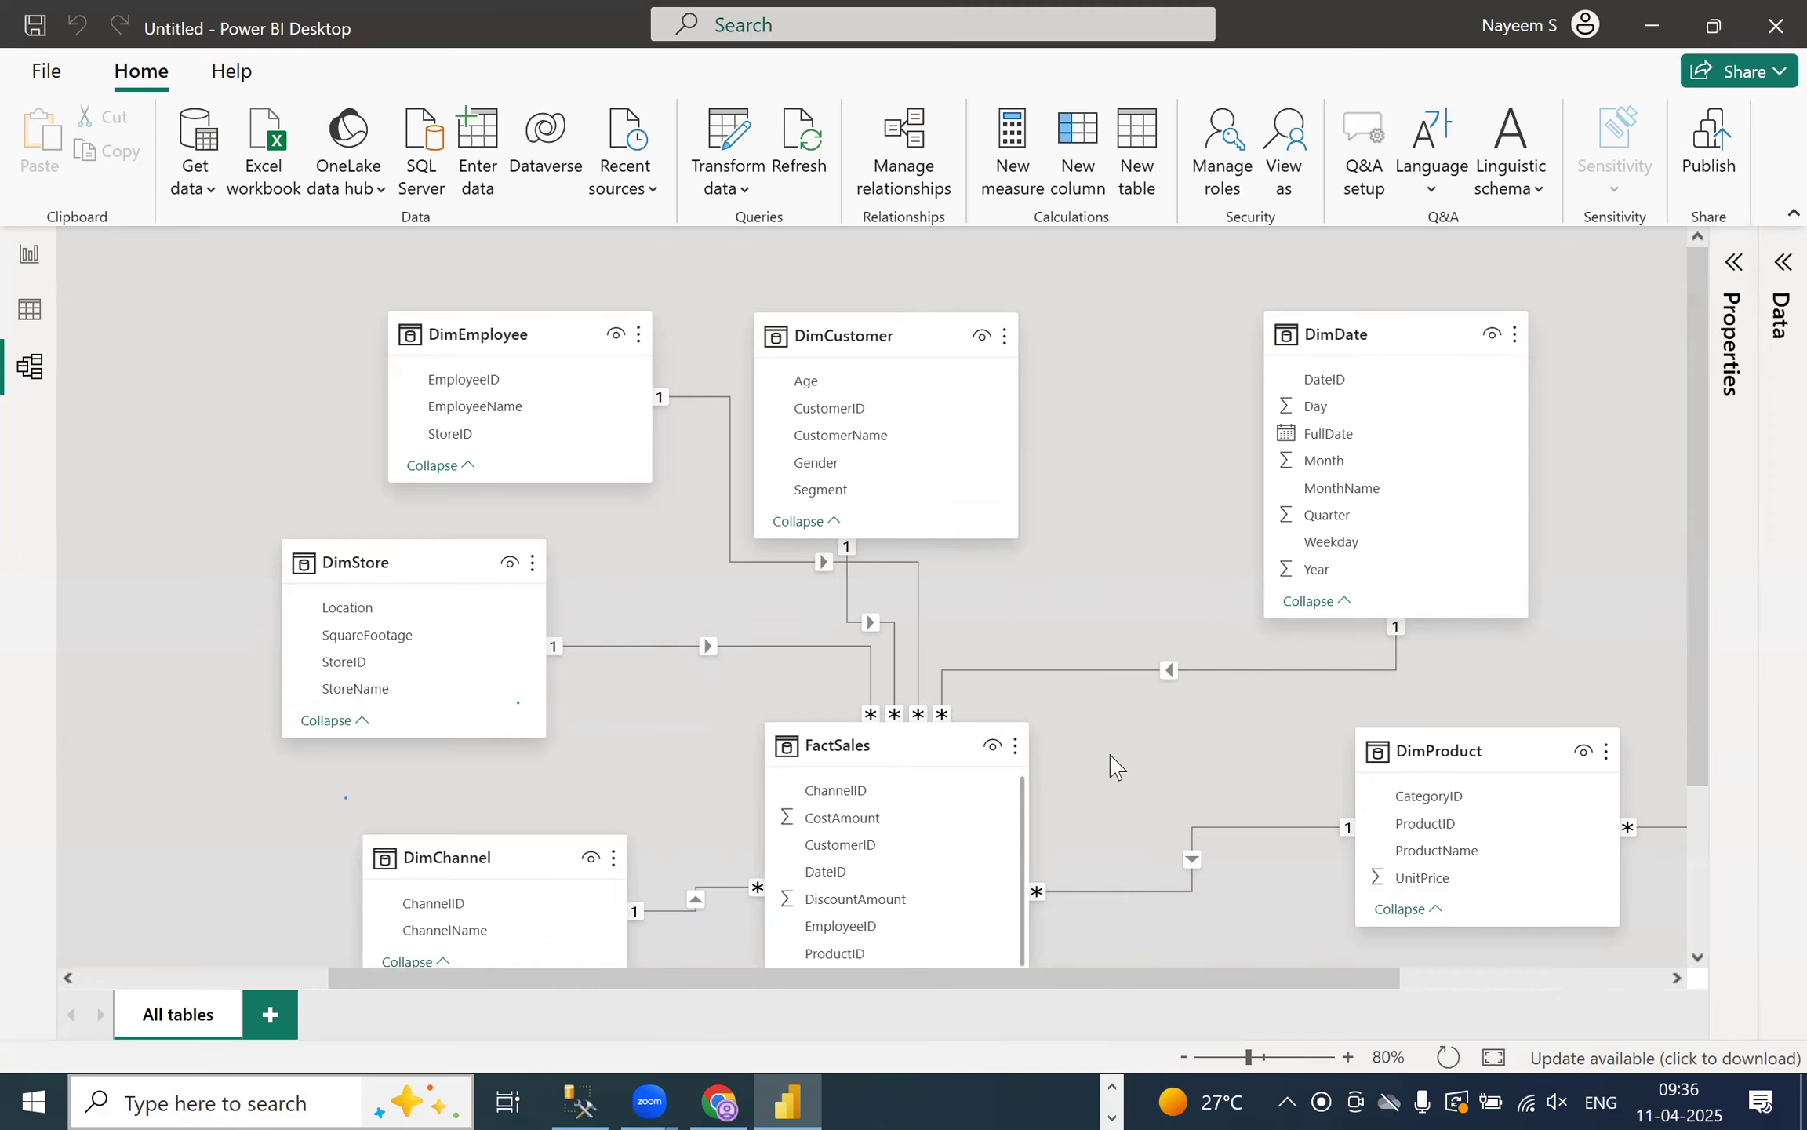
- Try renaming DimCustomer's Gender column to G in Power Query Editor and delete the resulting Renamed Columns step
{"action": "left_click", "coordinate": [713, 140]}
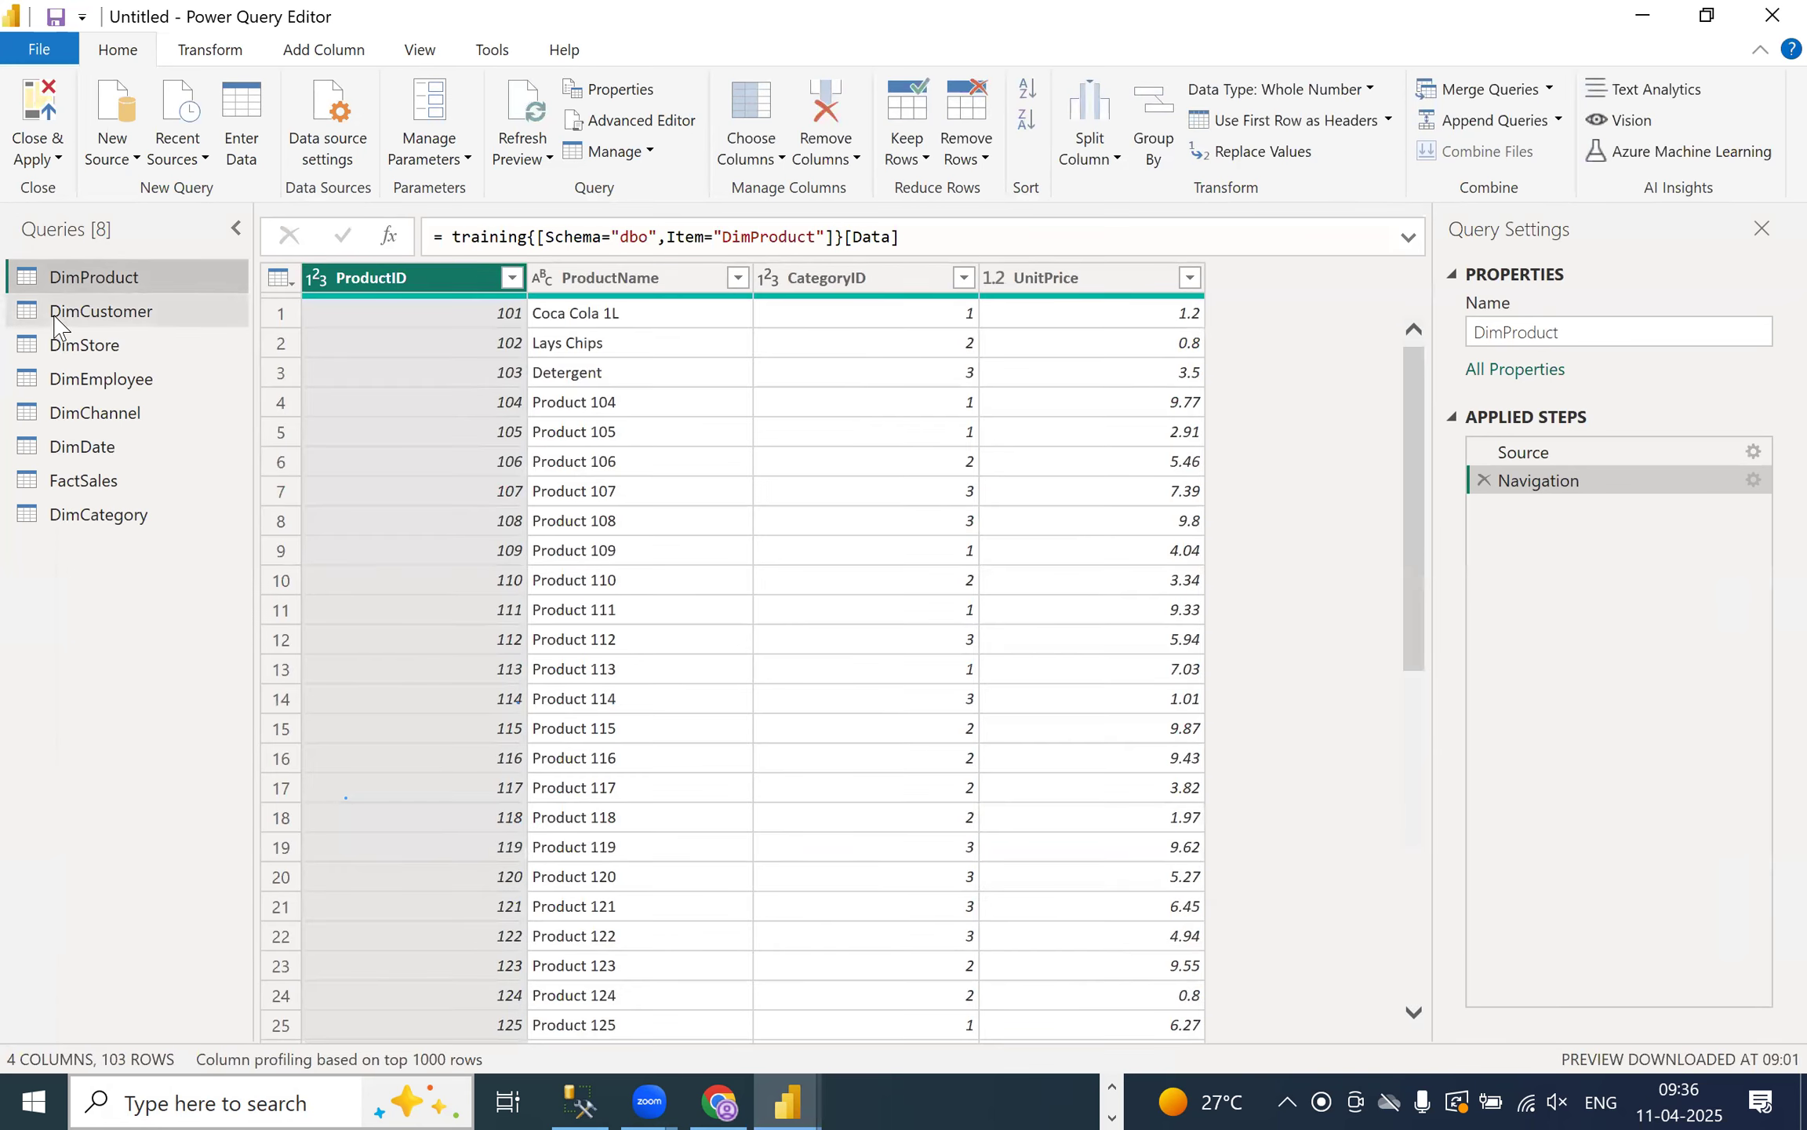
{"action": "left_click", "coordinate": [118, 311]}
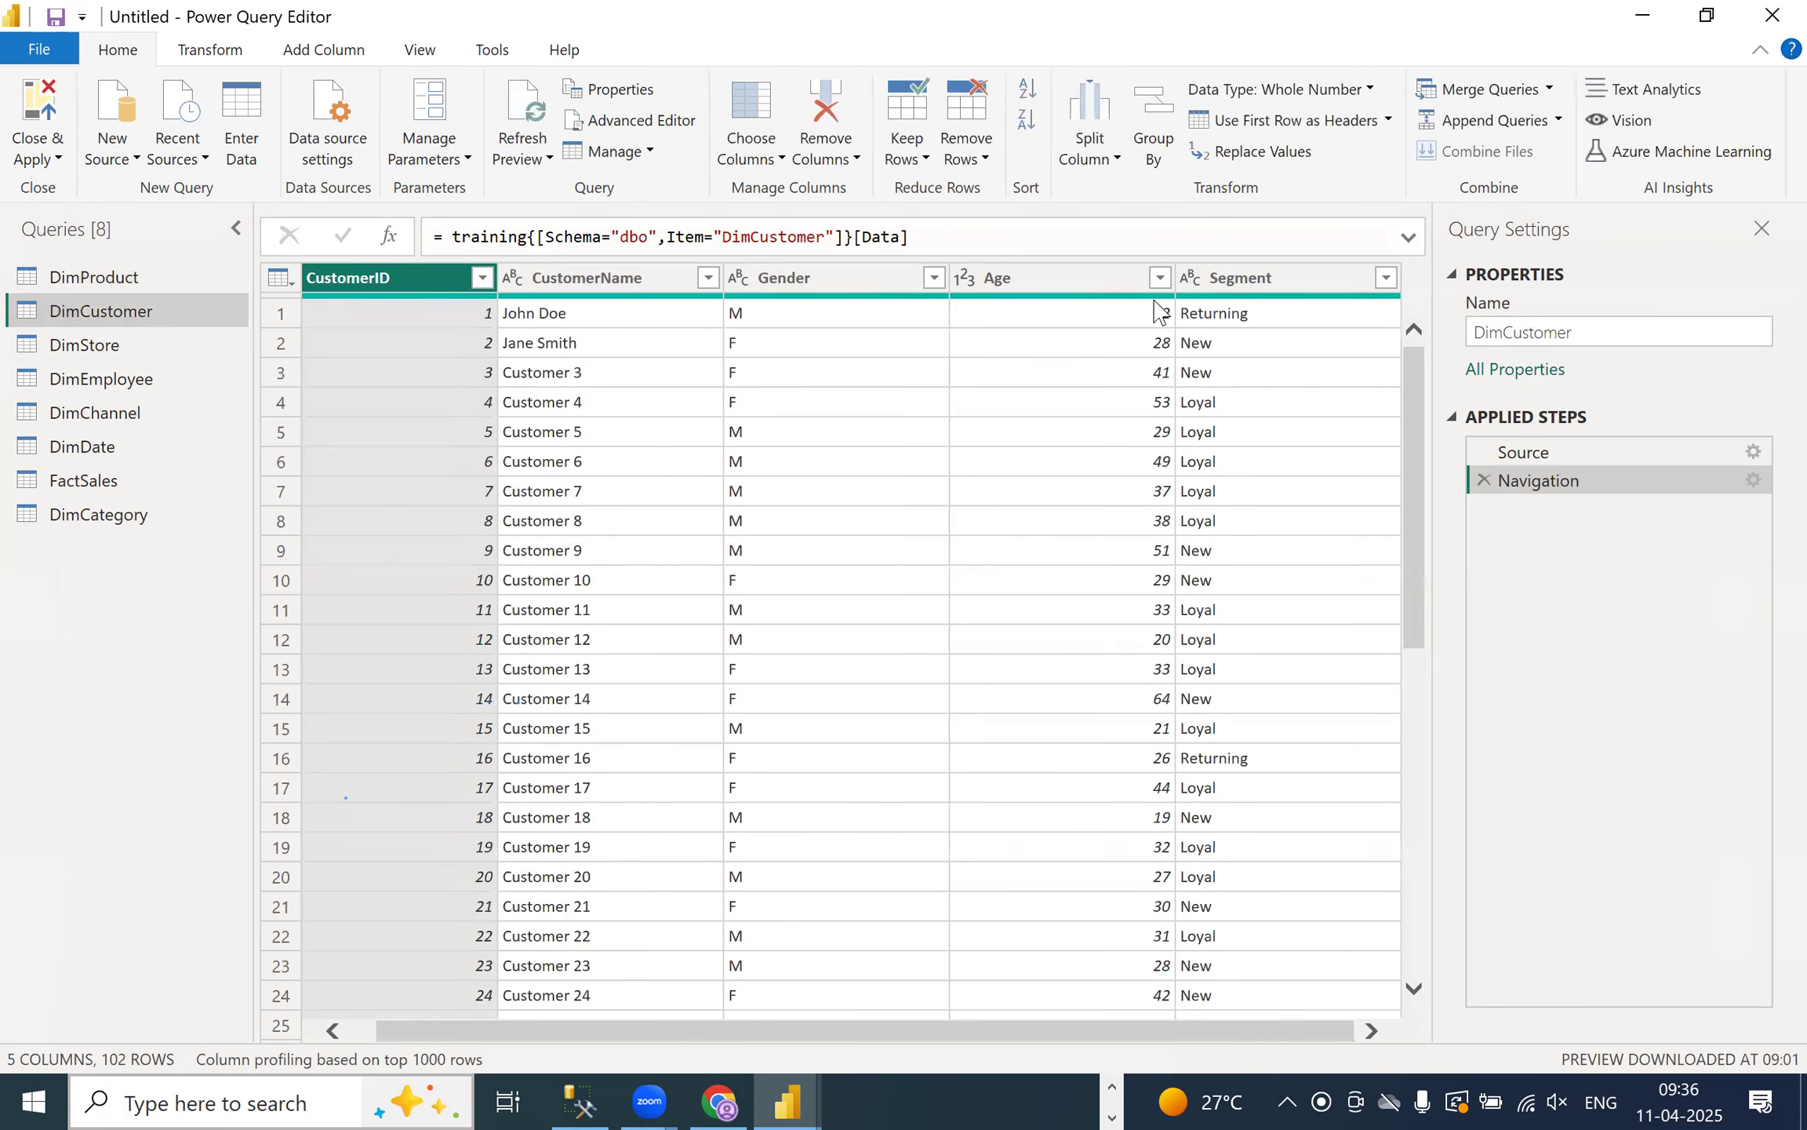
{"action": "double_click", "coordinate": [860, 279]}
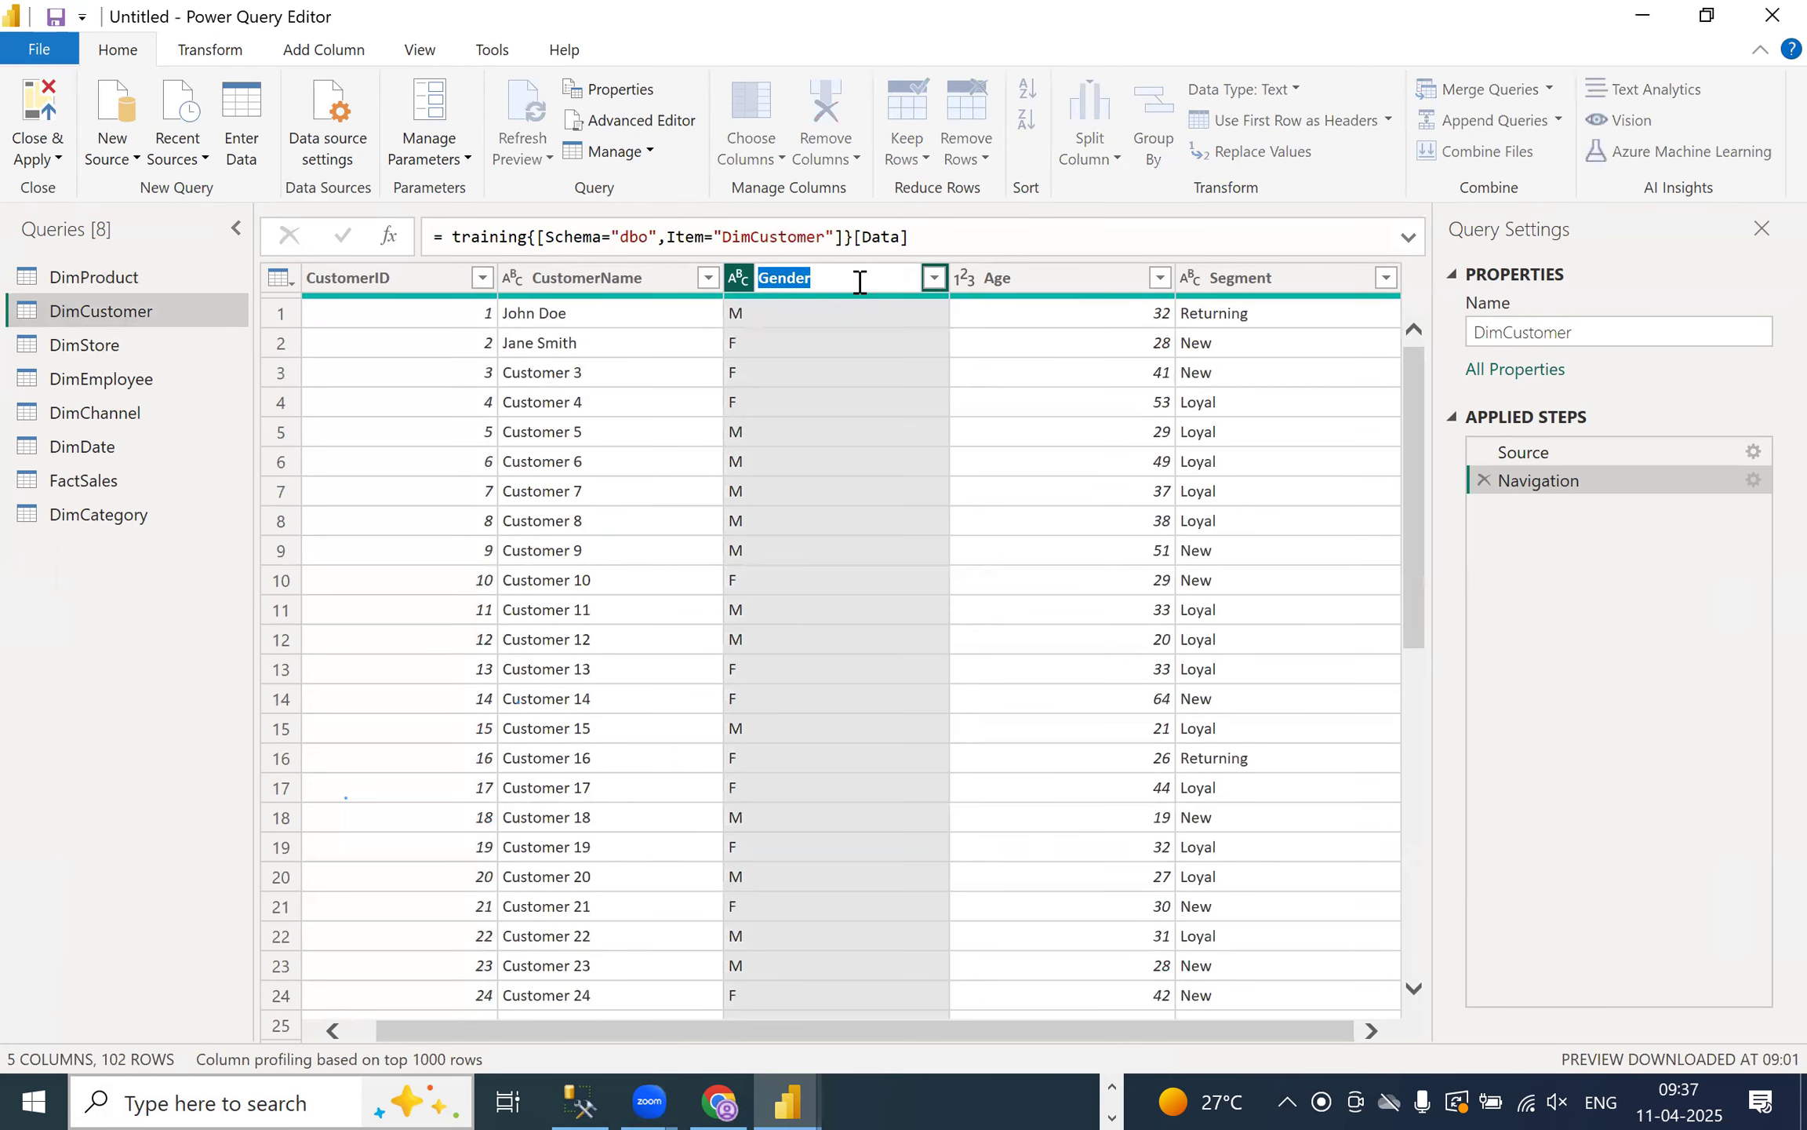
{"action": "type", "text": "G"}
{"action": "key", "text": "Return"}
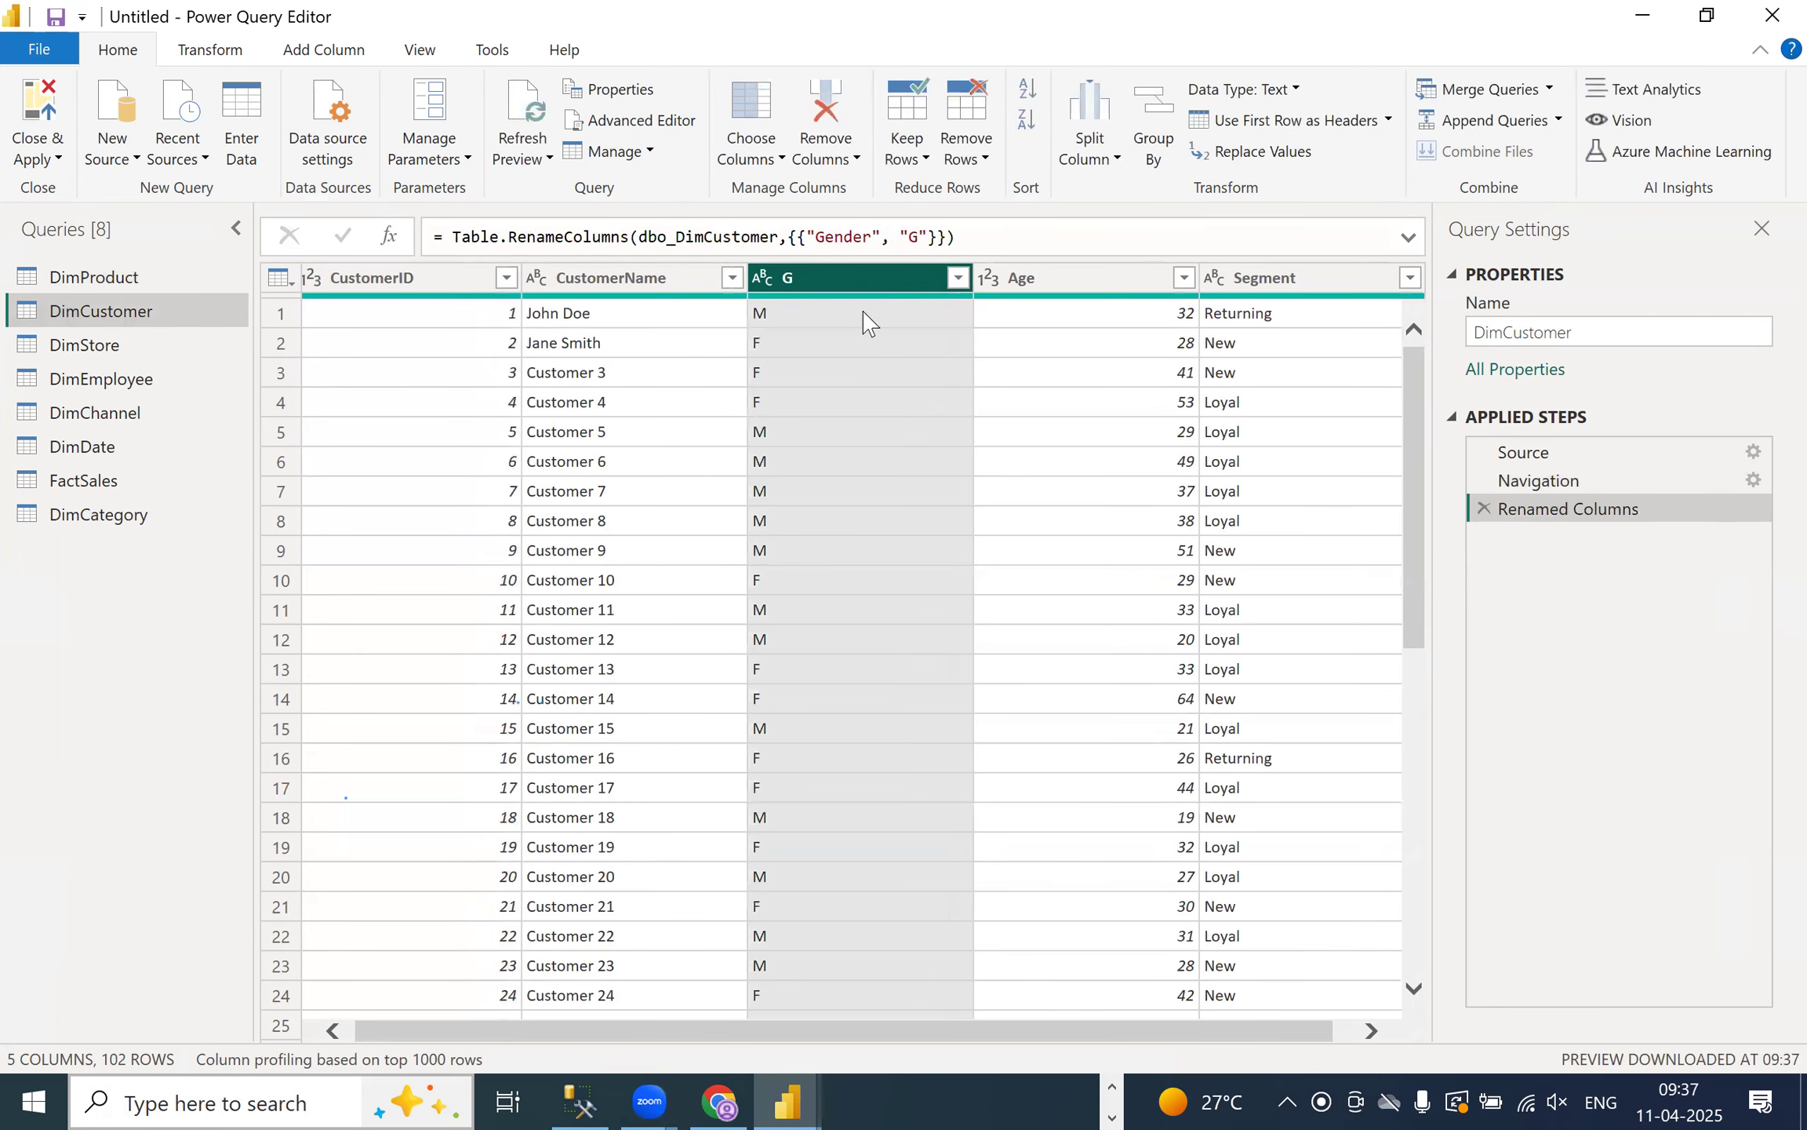
{"action": "right_click", "coordinate": [849, 280]}
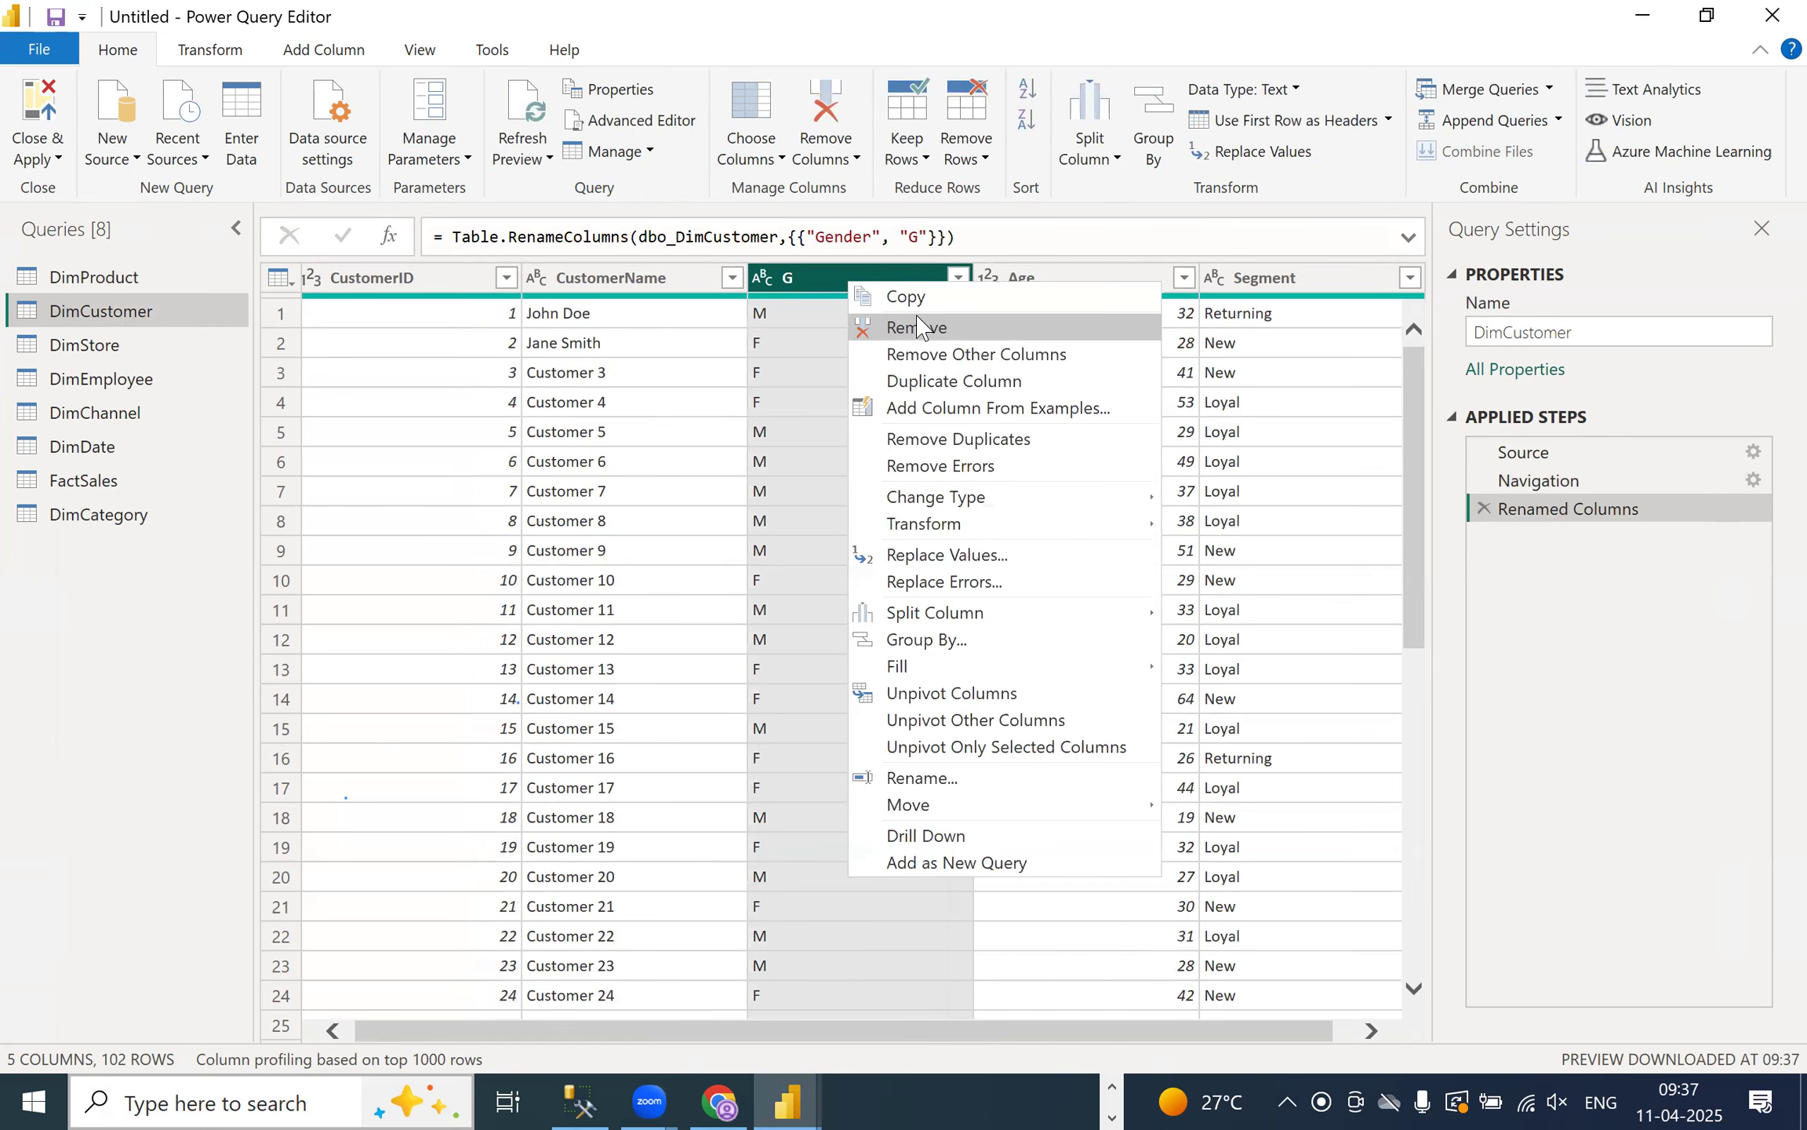
{"action": "left_click", "coordinate": [1585, 720]}
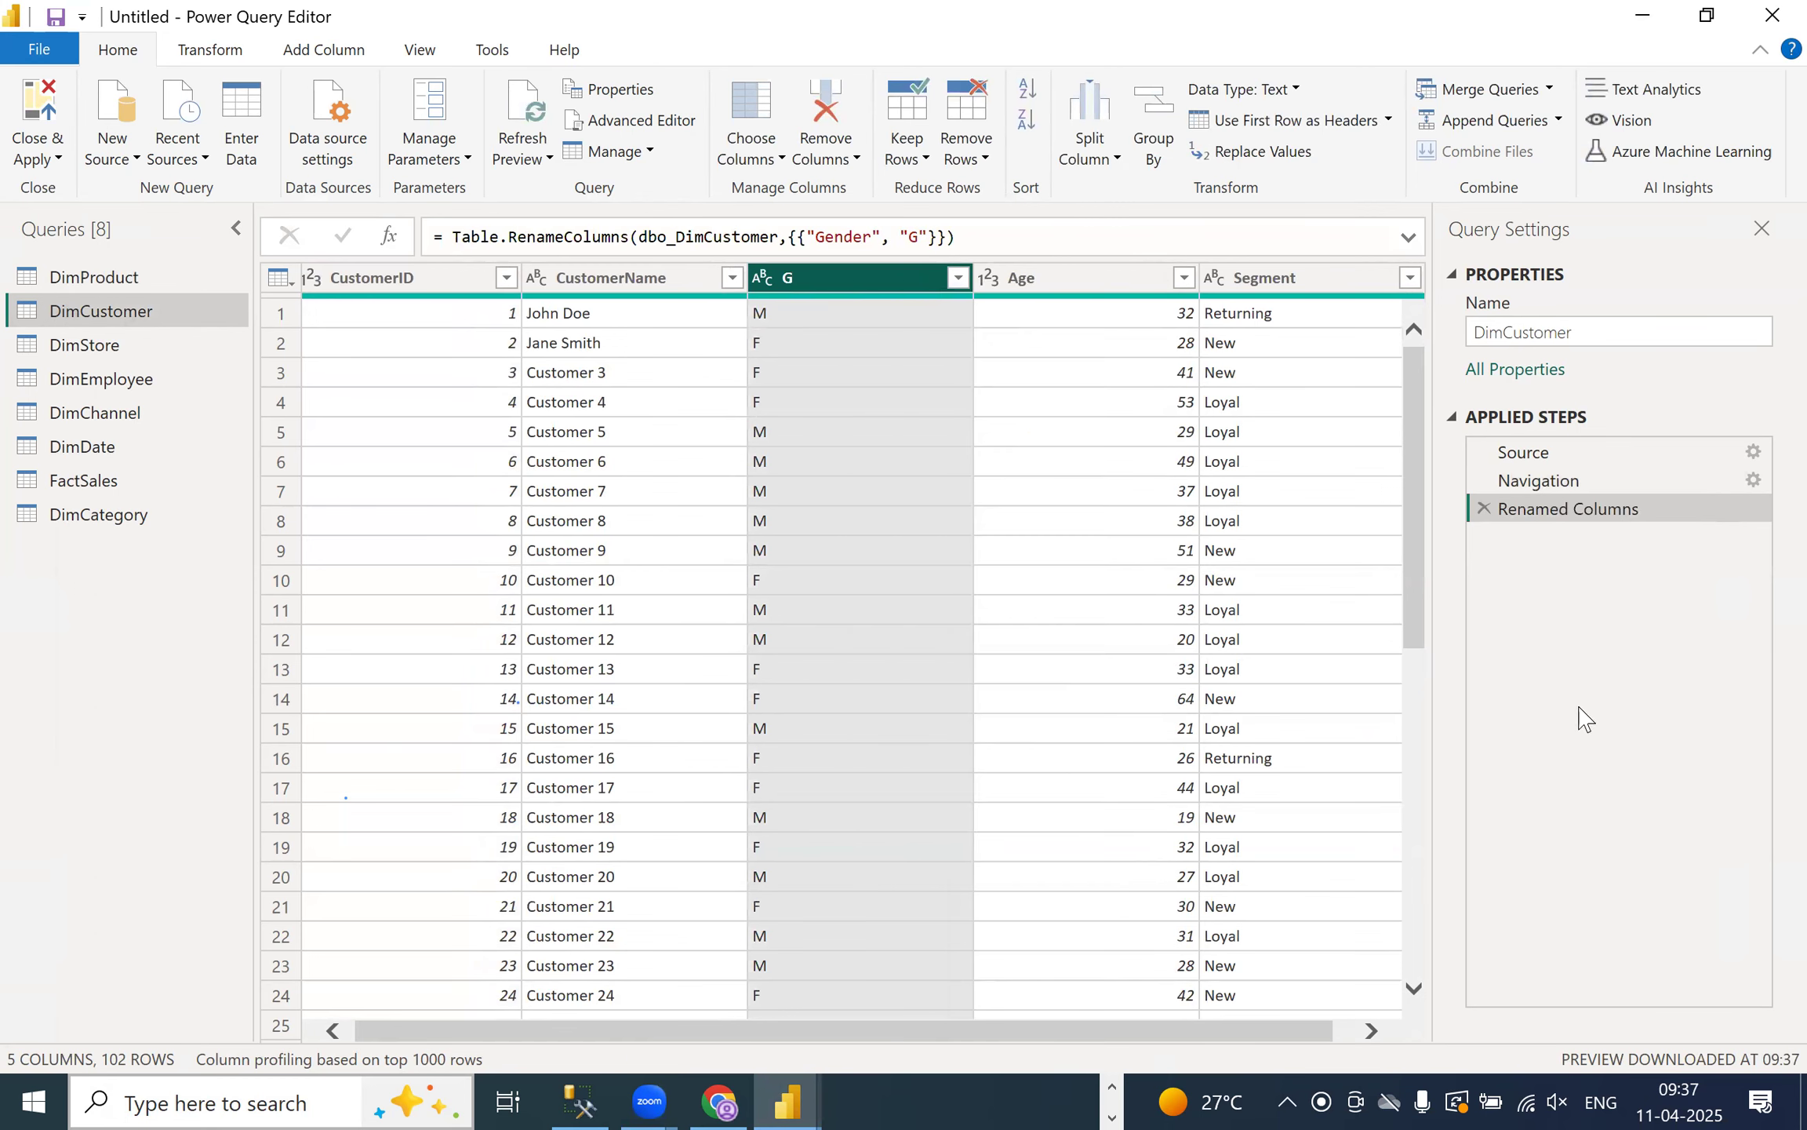
{"action": "left_click", "coordinate": [1483, 507]}
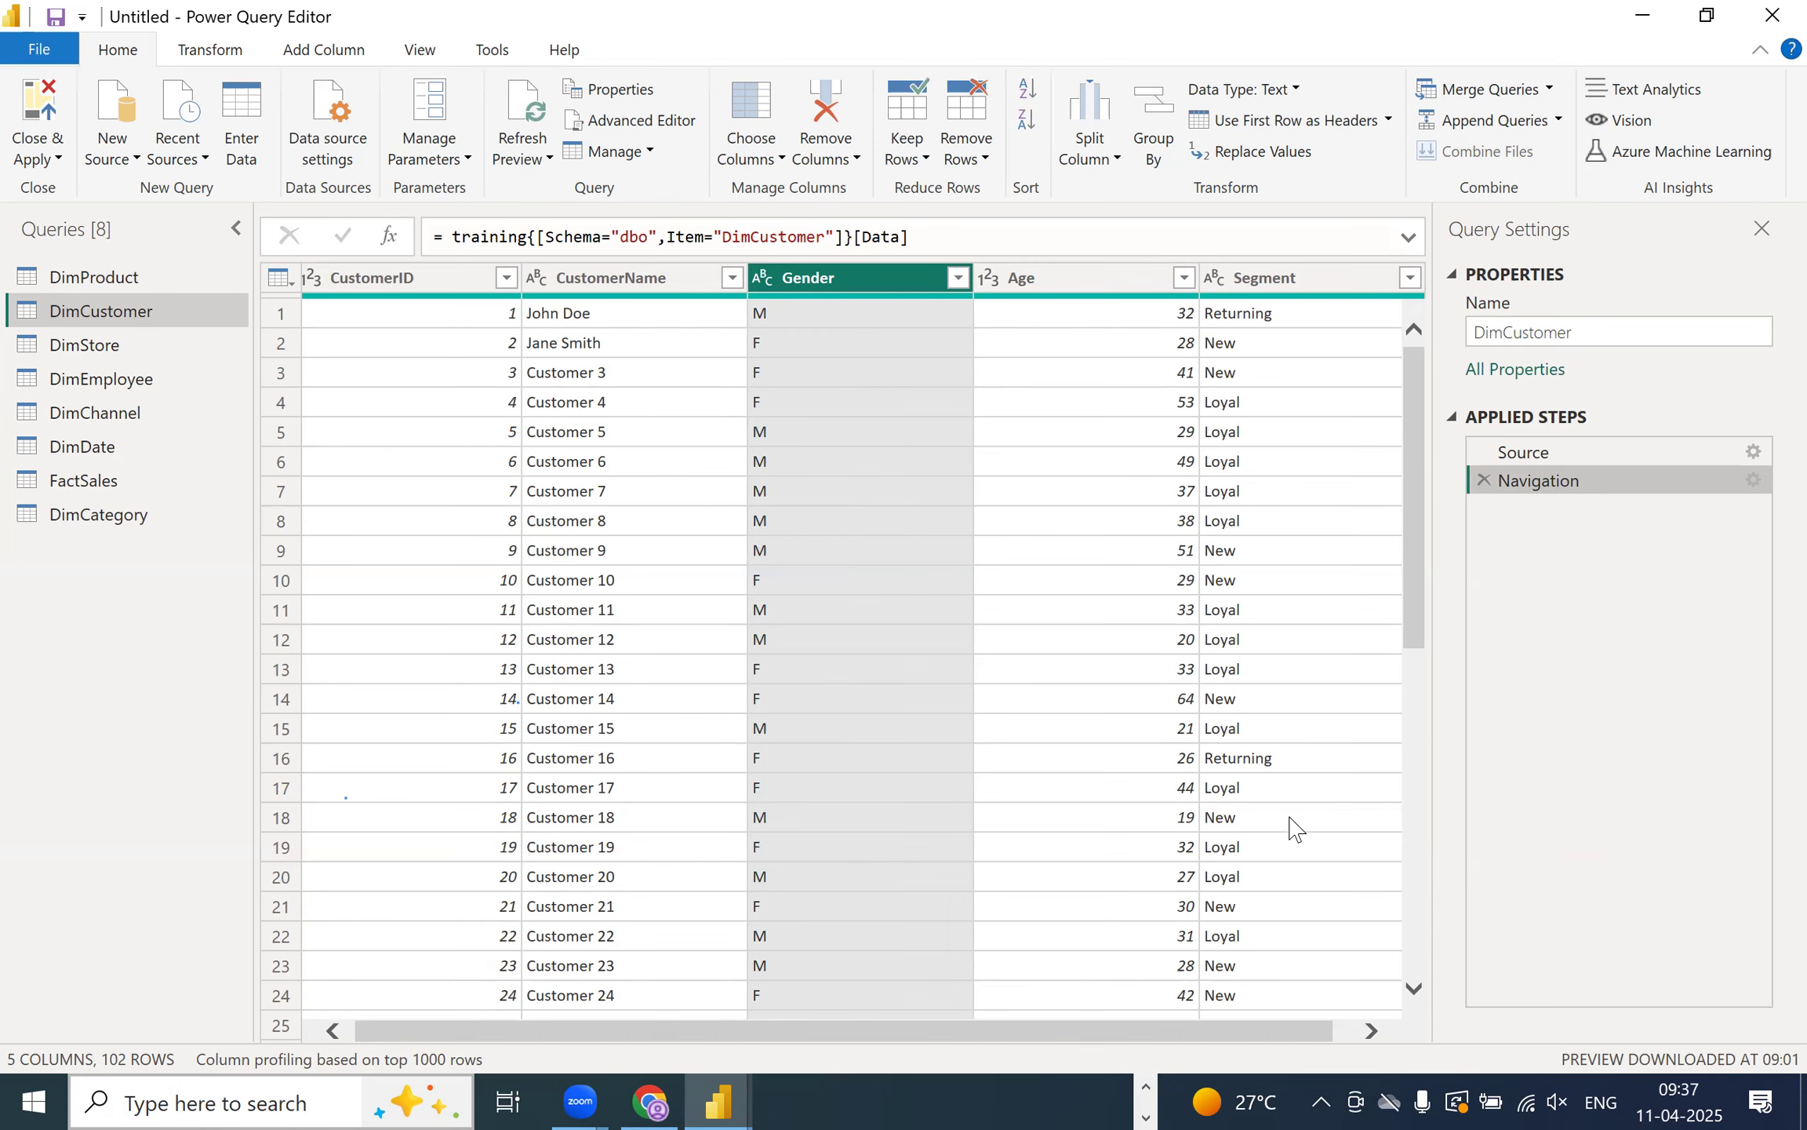
- Glance at the FactSales query in SQL Server Management Studio, and return to Power Query Editor to look through DimCustomer's rows
{"action": "key", "text": "alt+Tab"}
{"action": "key", "text": "alt+Tab"}
{"action": "key", "text": "alt+Tab"}
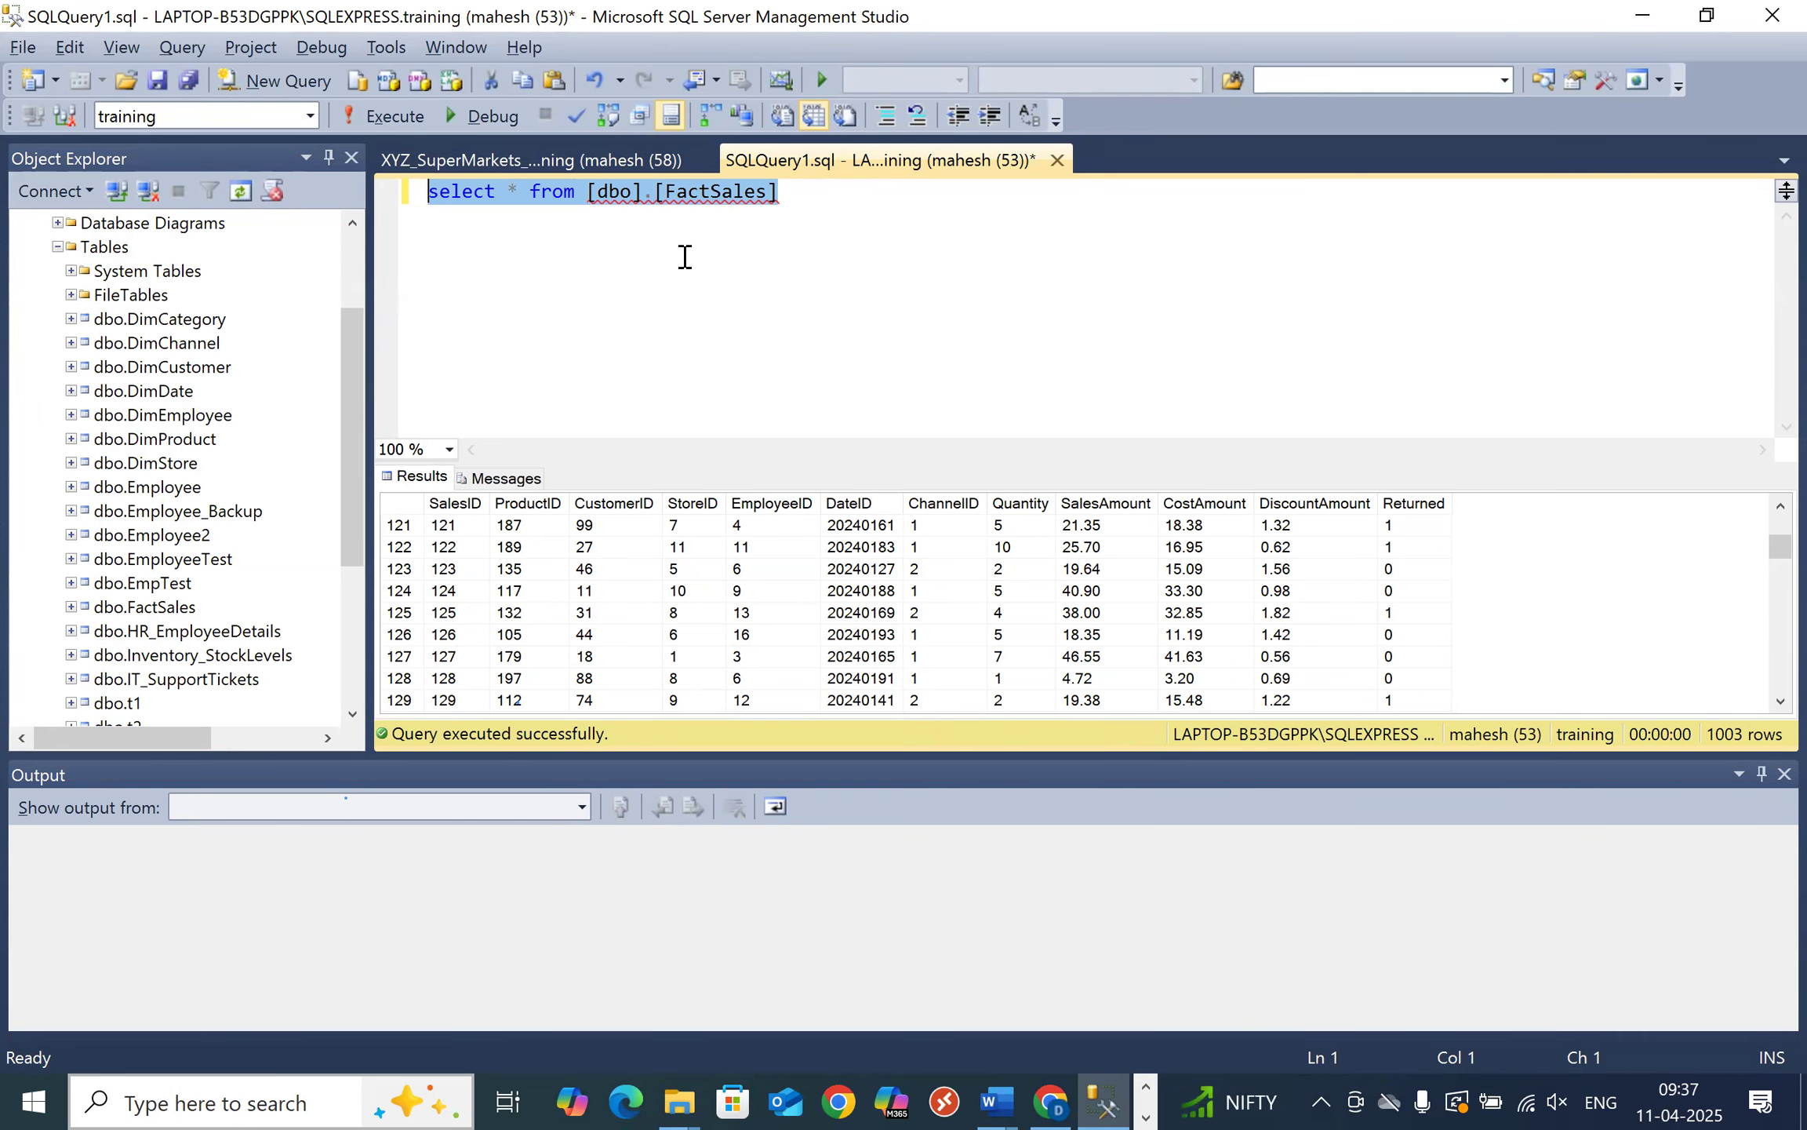
{"action": "key", "text": "alt+Tab"}
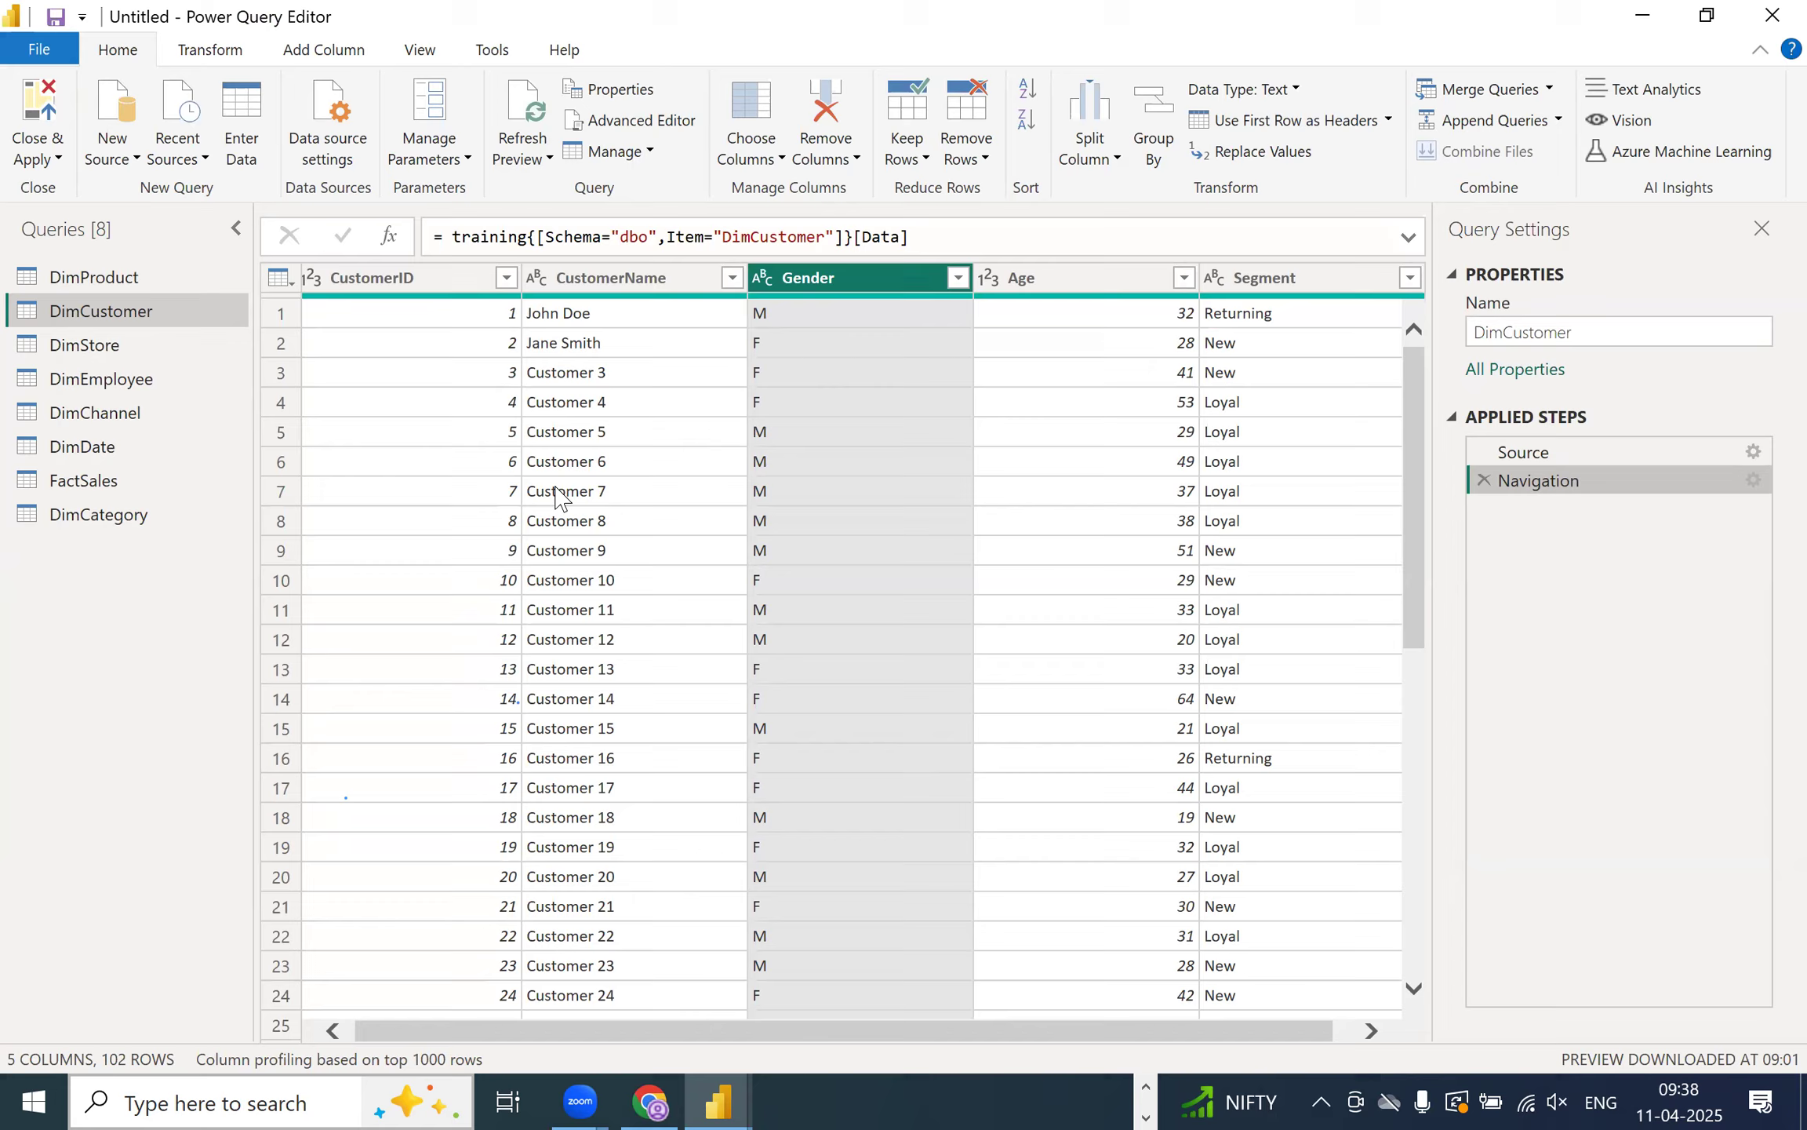
{"action": "scroll", "coordinate": [558, 494], "scroll_direction": "down", "scroll_amount": 20}
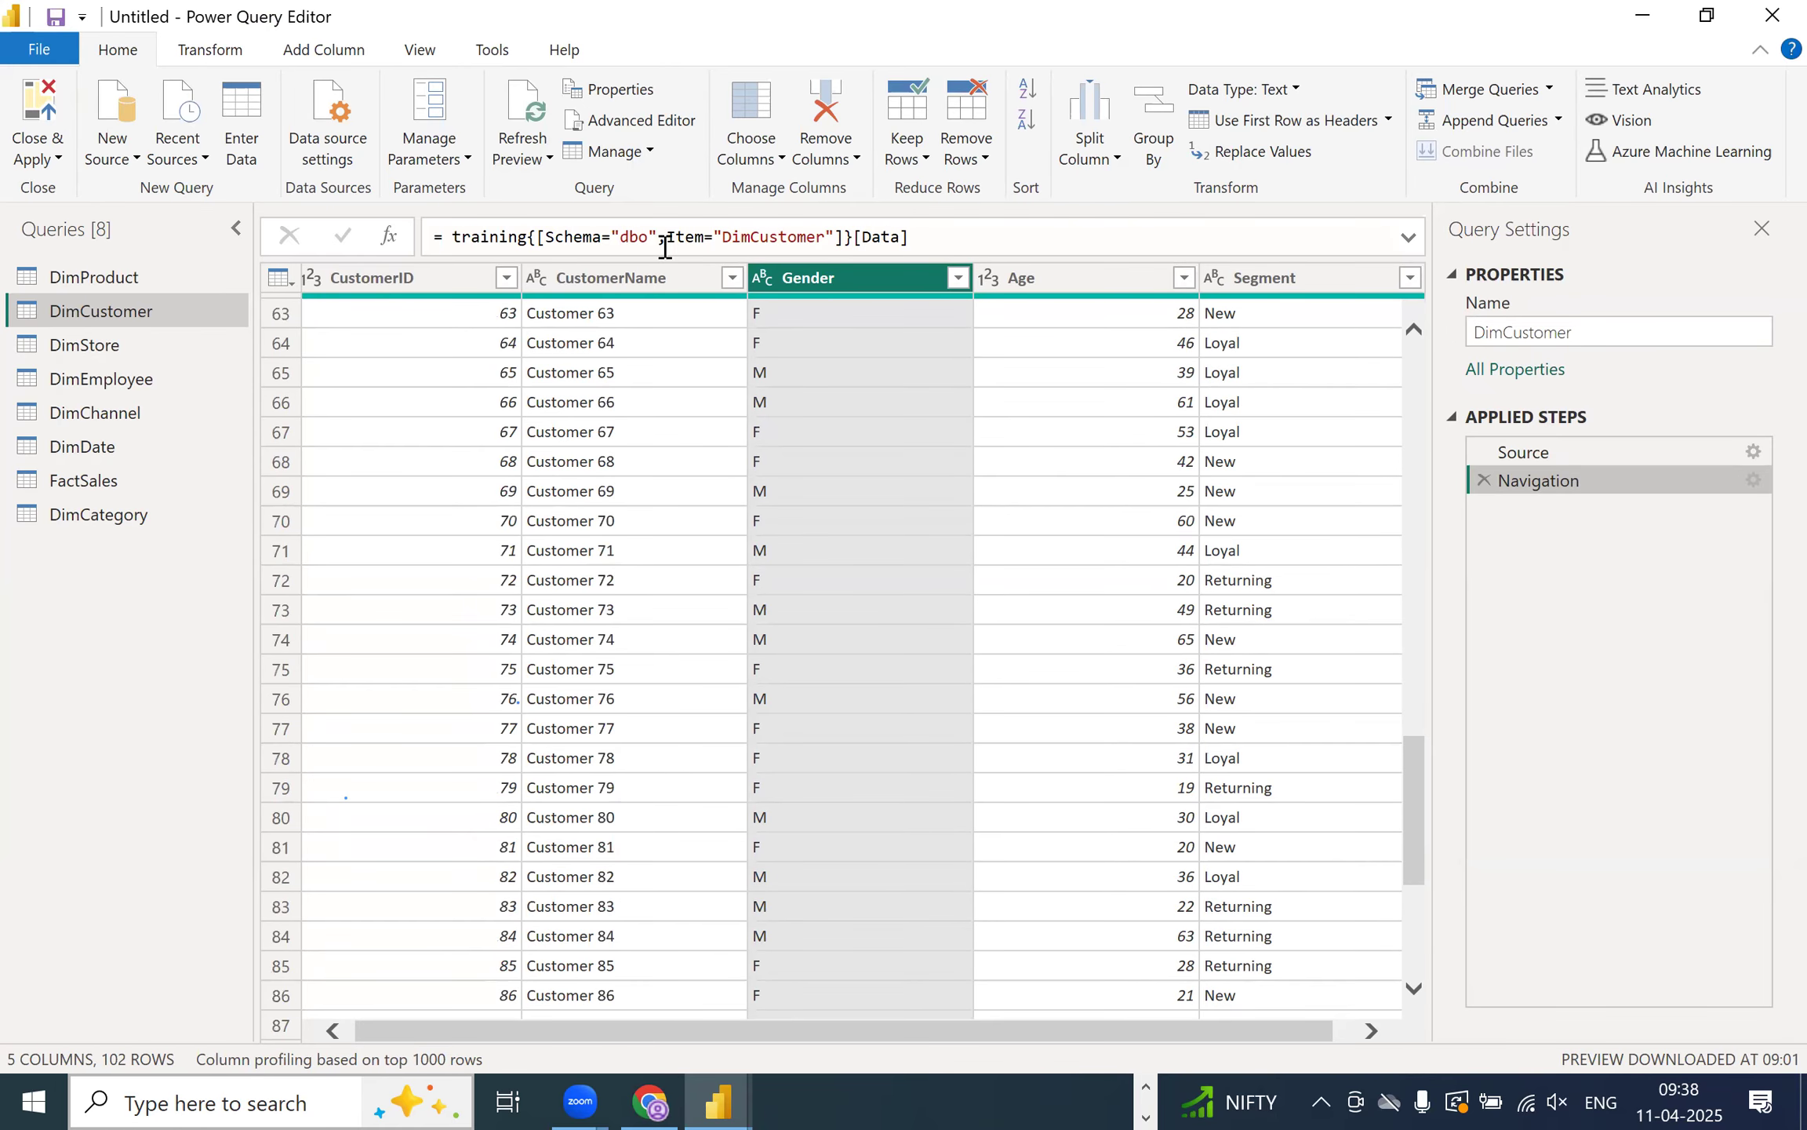